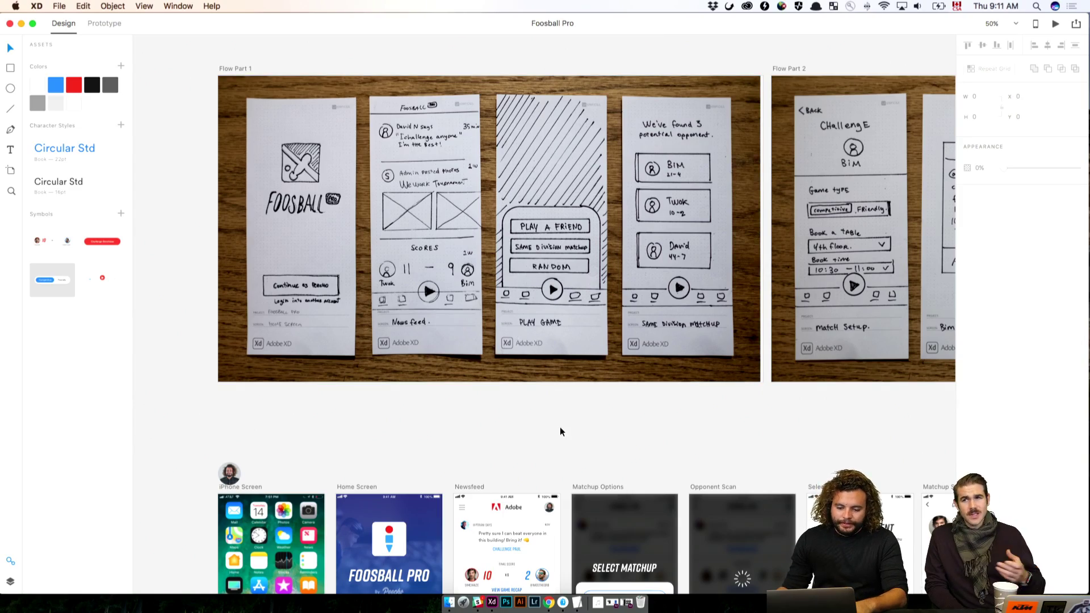
# Step: Examine the Flow Part 1 paper wireframes and the row of finished mobile artboards starting with iPhone Screen
pyautogui.scroll(-2, 530, 397)
pyautogui.press('super+0')
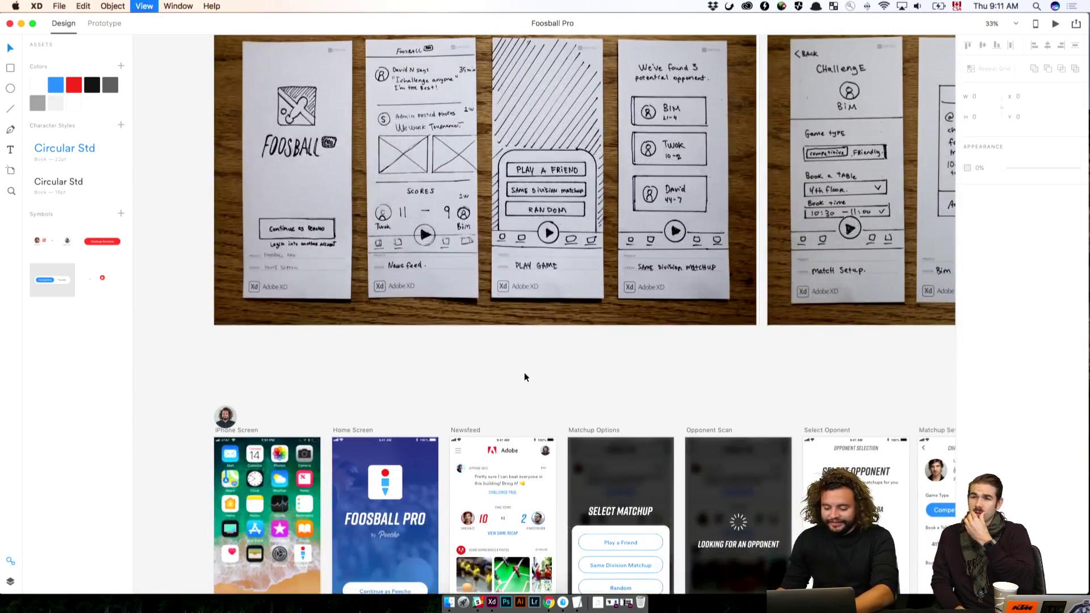
pyautogui.press('super+plus')
pyautogui.press('super+plus')
pyautogui.press('super+plus')
pyautogui.press('super+minus')
pyautogui.press('super+minus')
pyautogui.press('super+minus')
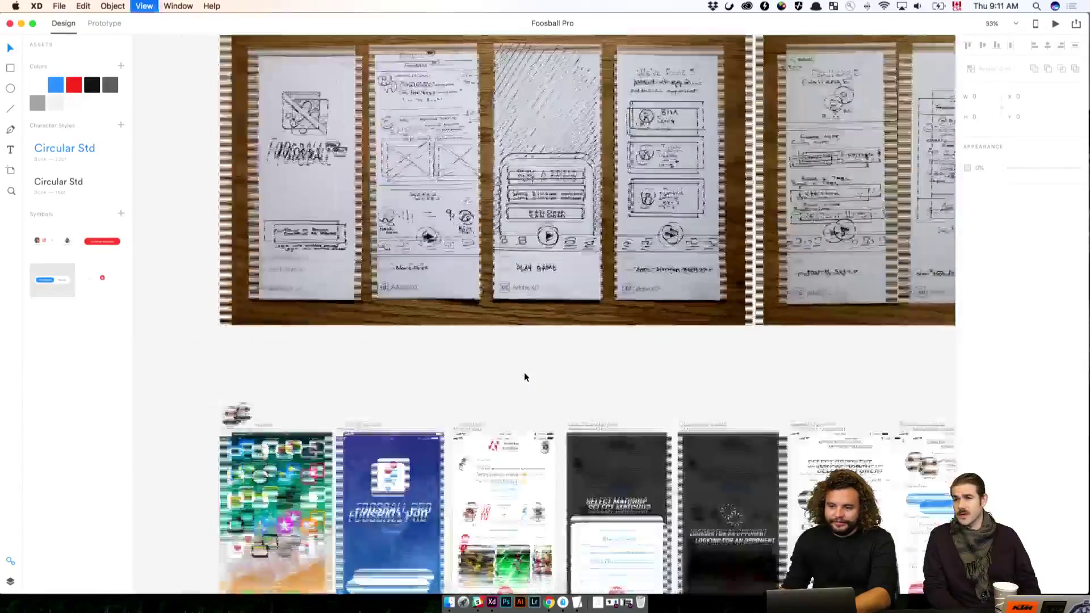
pyautogui.press('super+plus')
pyautogui.press('super+plus')
pyautogui.press('super+plus')
pyautogui.press('super+minus')
pyautogui.press('super+minus')
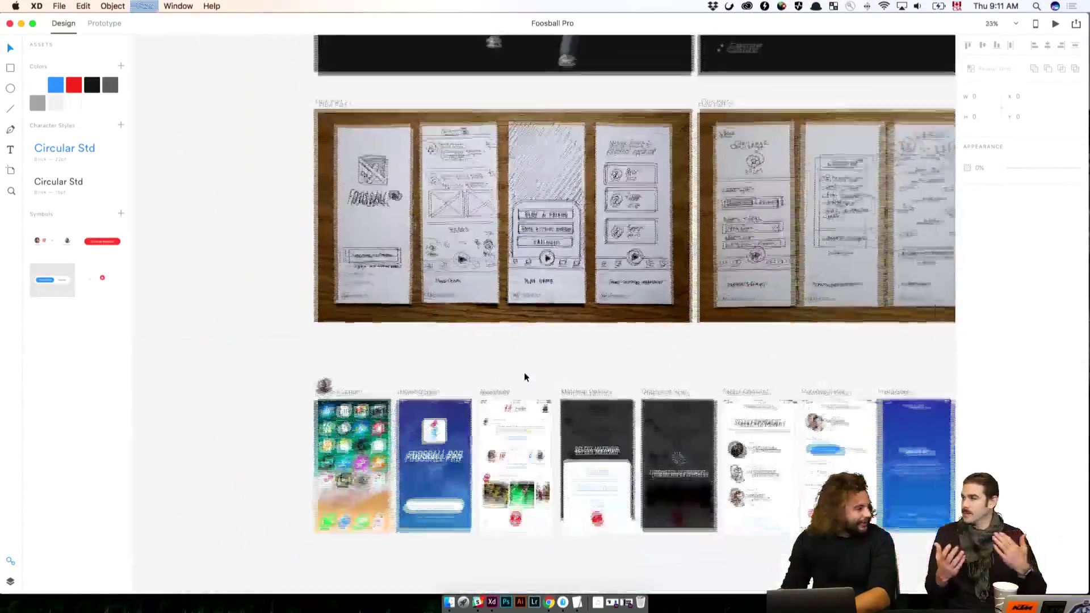
pyautogui.press('super+plus')
pyautogui.press('super+plus')
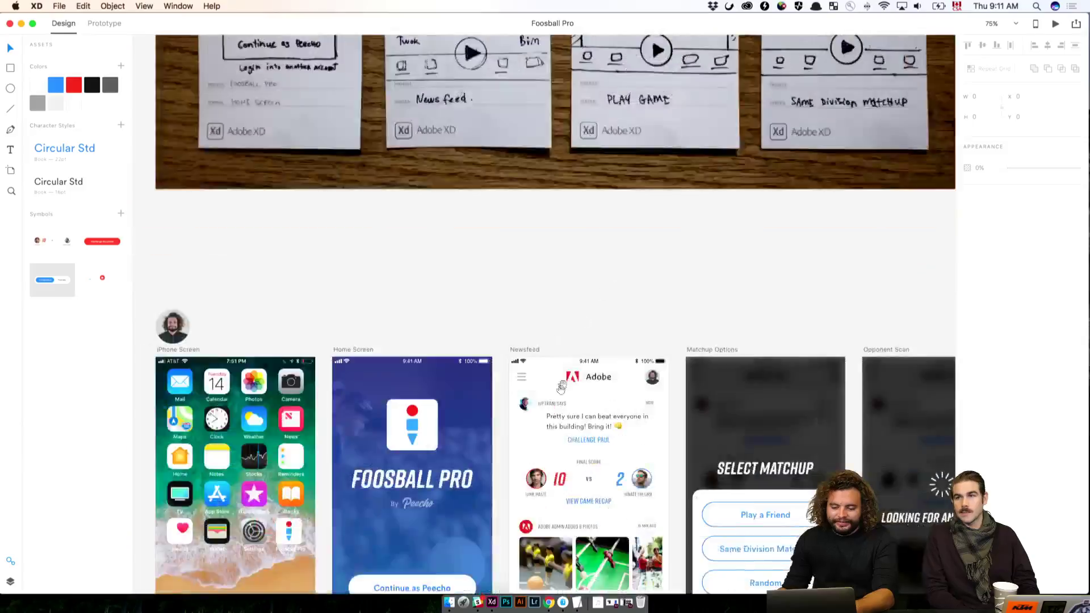
pyautogui.moveTo(561, 388); pyautogui.dragTo(551, 240)
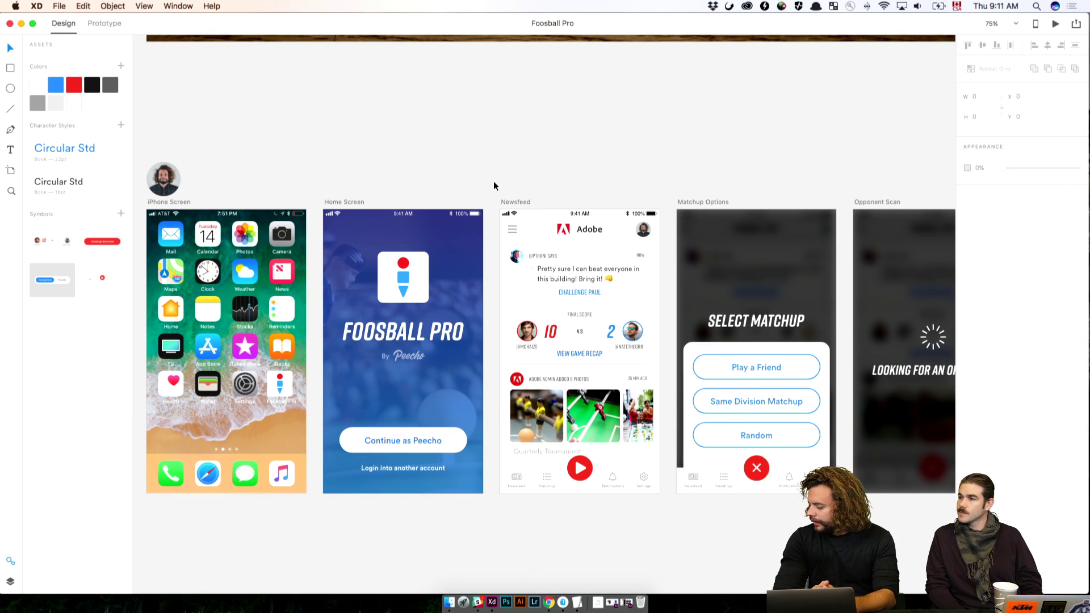
pyautogui.moveTo(397, 176); pyautogui.dragTo(512, 162)
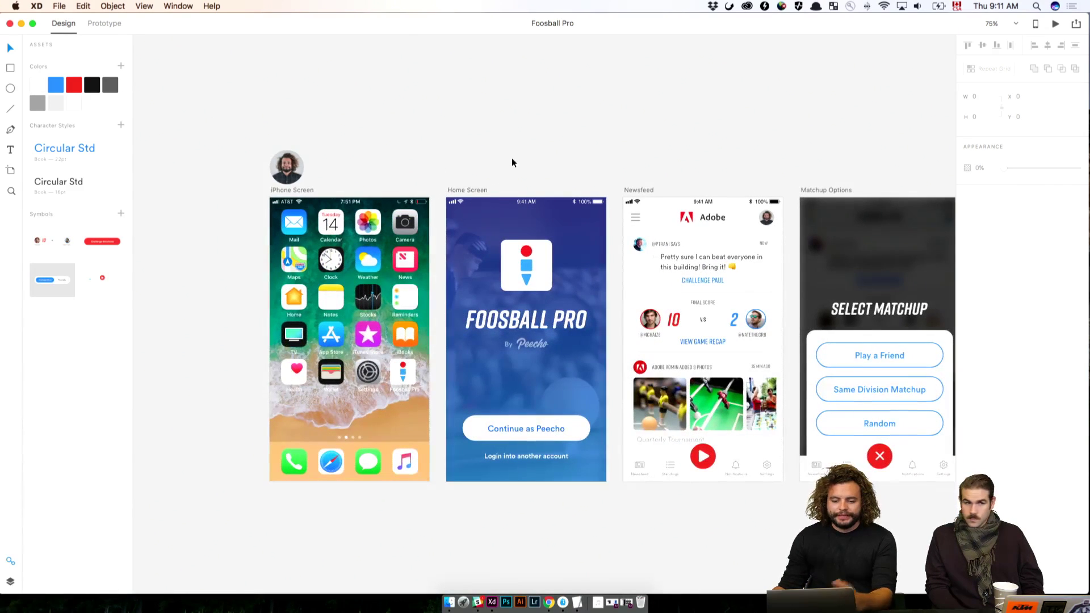
# Step: Preview the prototype starting from the iPhone Screen artboard and enlarge the preview window to fill the display
pyautogui.click(294, 191)
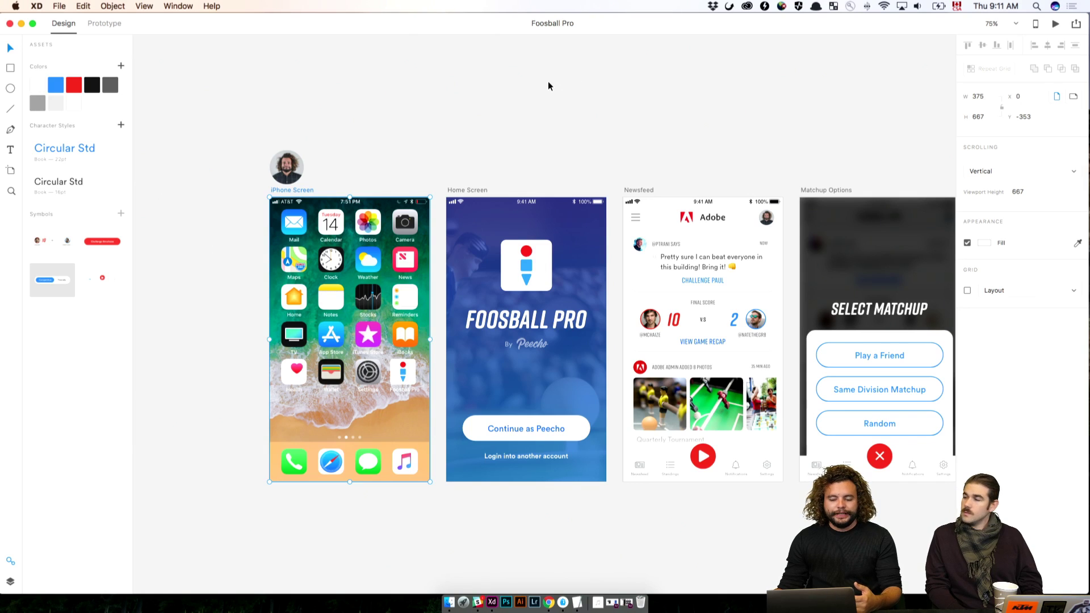
pyautogui.click(1055, 24)
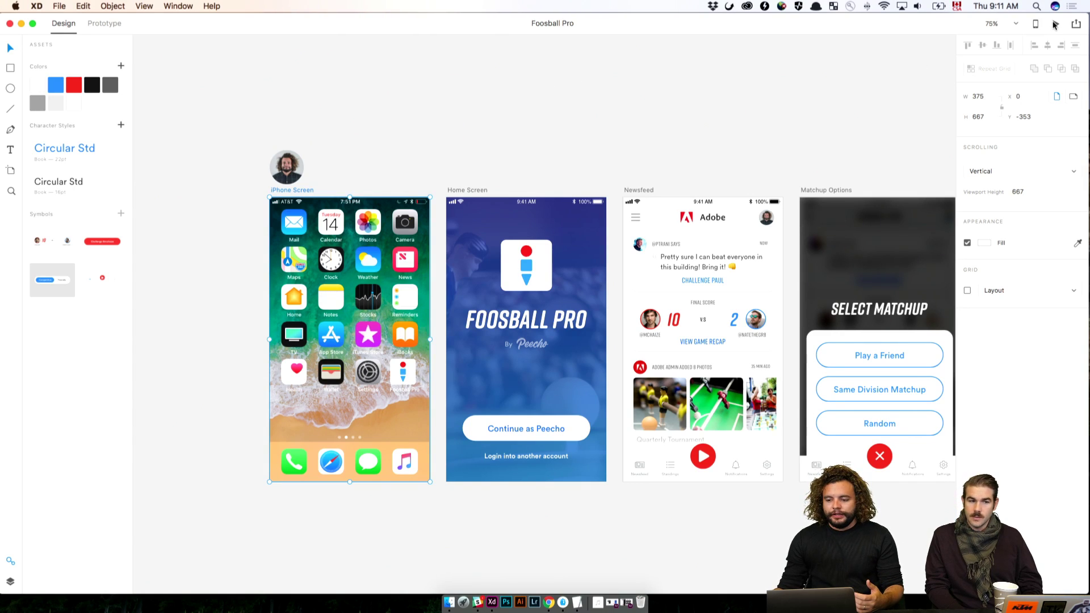
pyautogui.moveTo(413, 141); pyautogui.dragTo(638, 92)
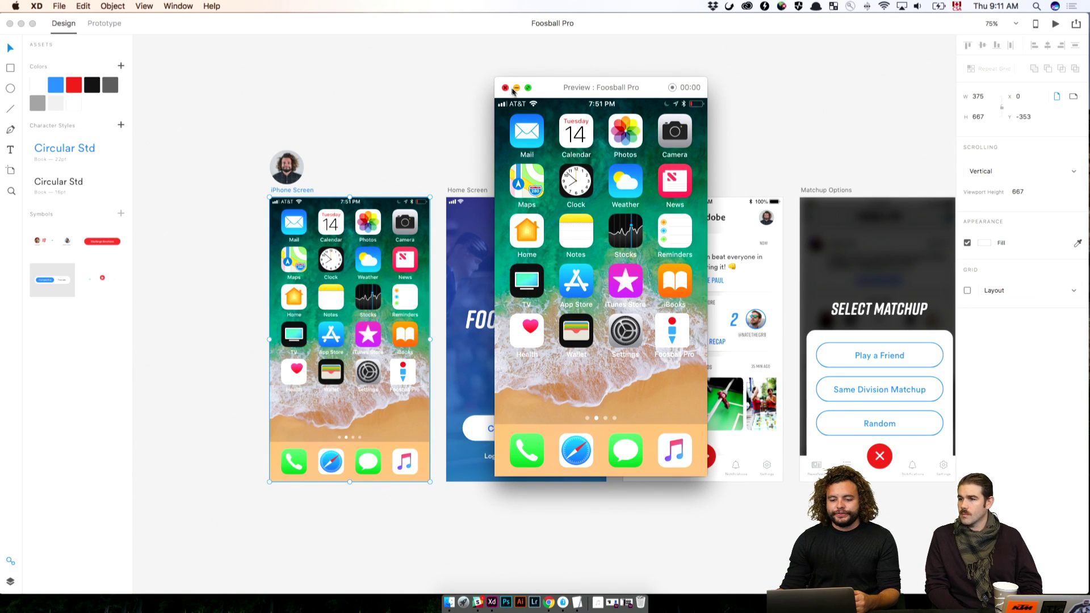
pyautogui.moveTo(553, 91); pyautogui.dragTo(359, 87)
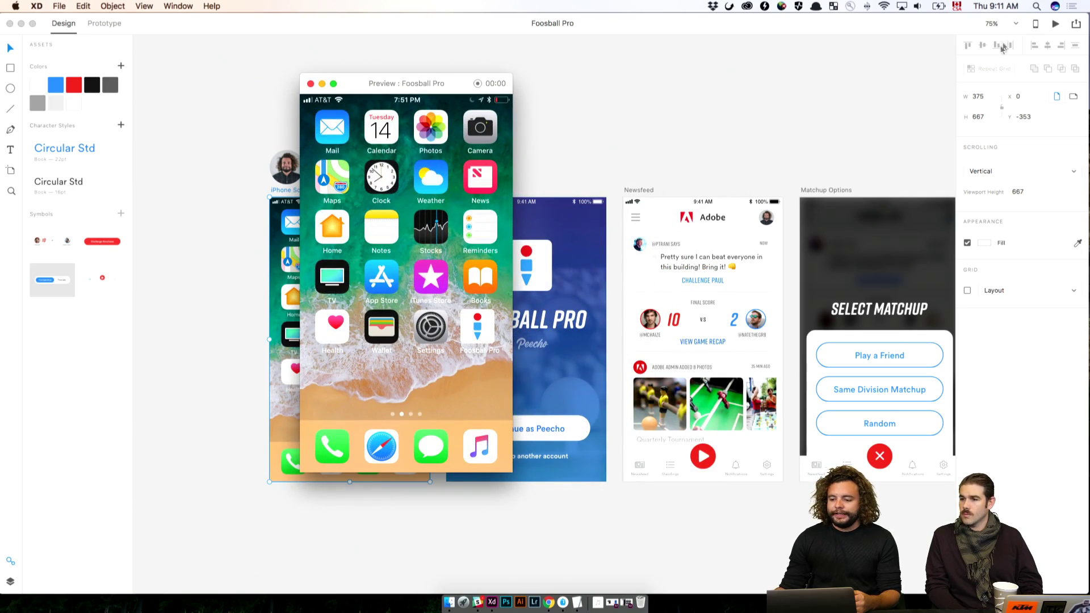
pyautogui.moveTo(444, 86)
pyautogui.mouseDown()
pyautogui.moveTo(452, 94)
pyautogui.moveTo(443, 94)
pyautogui.mouseUp()
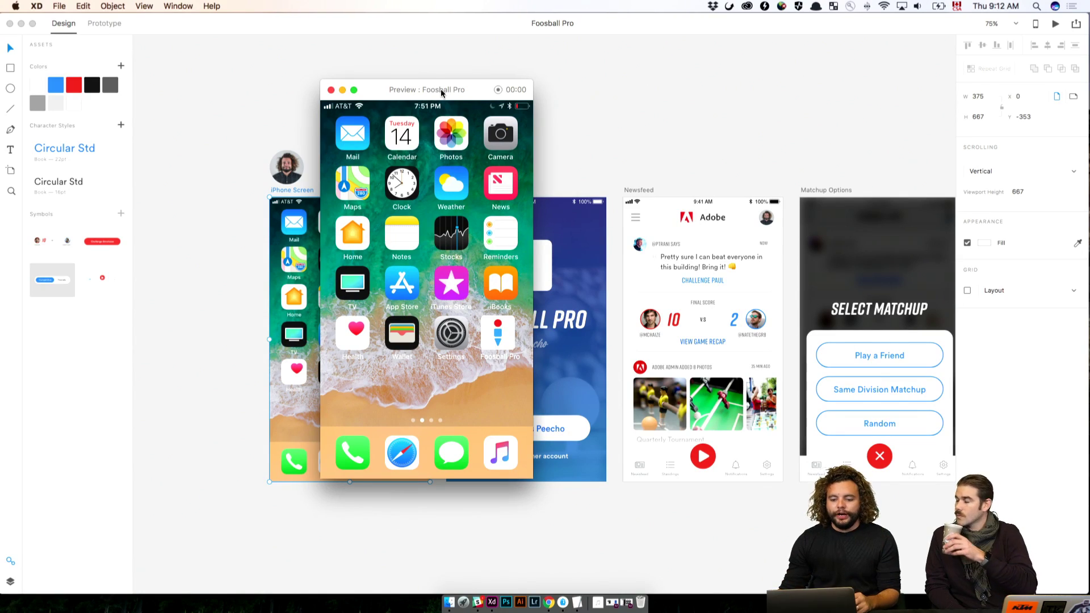
pyautogui.moveTo(441, 91); pyautogui.dragTo(468, 31)
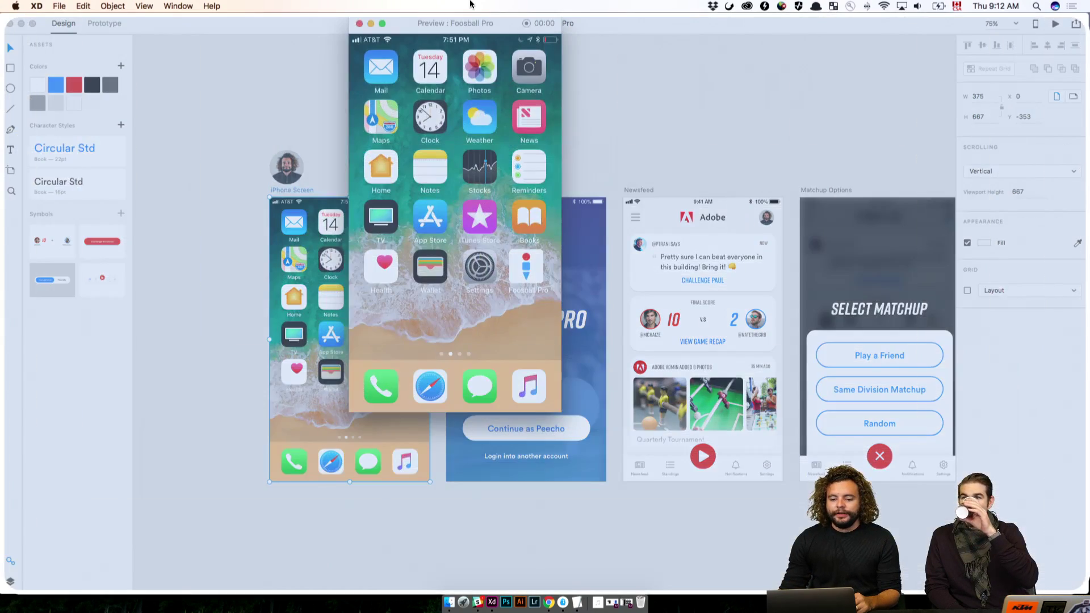
pyautogui.doubleClick(468, 30)
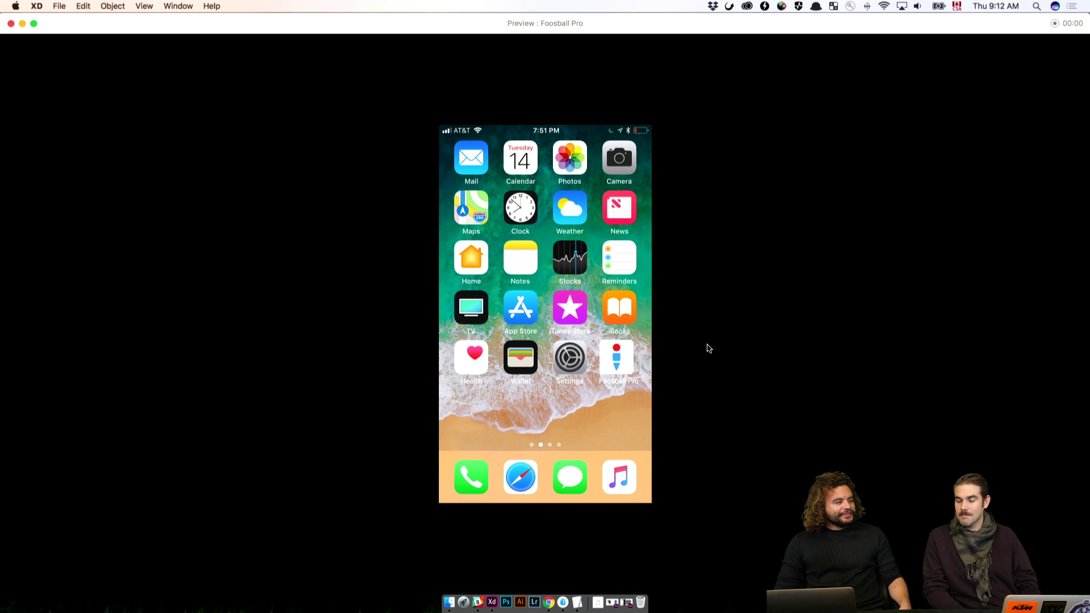
# Step: In the preview, launch Foosball Pro, continue with the suggested account and choose Same Division Matchup for a new game
pyautogui.click(618, 355)
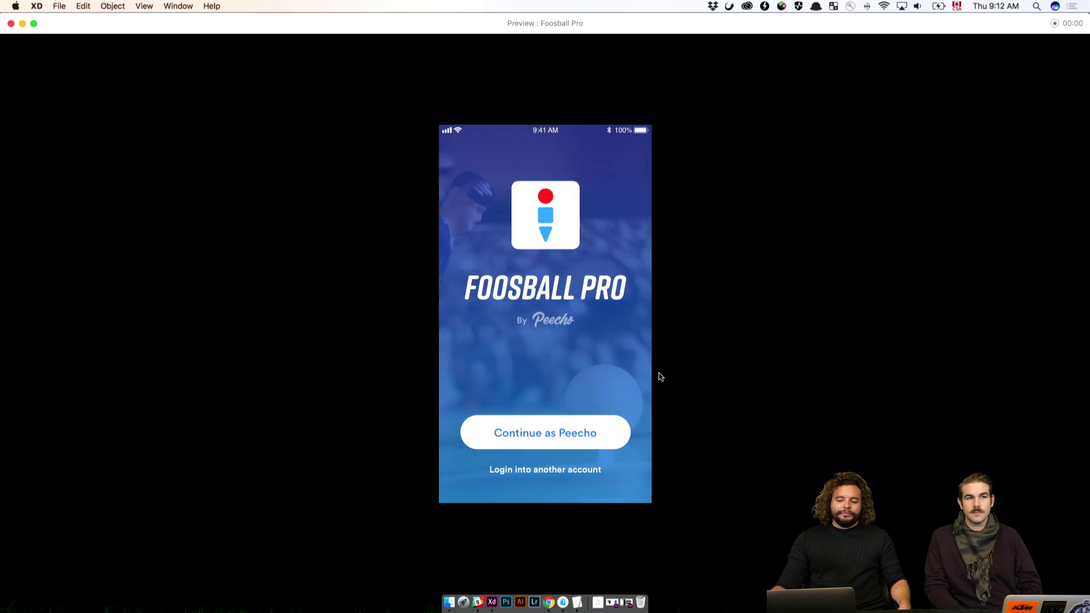
pyautogui.click(566, 434)
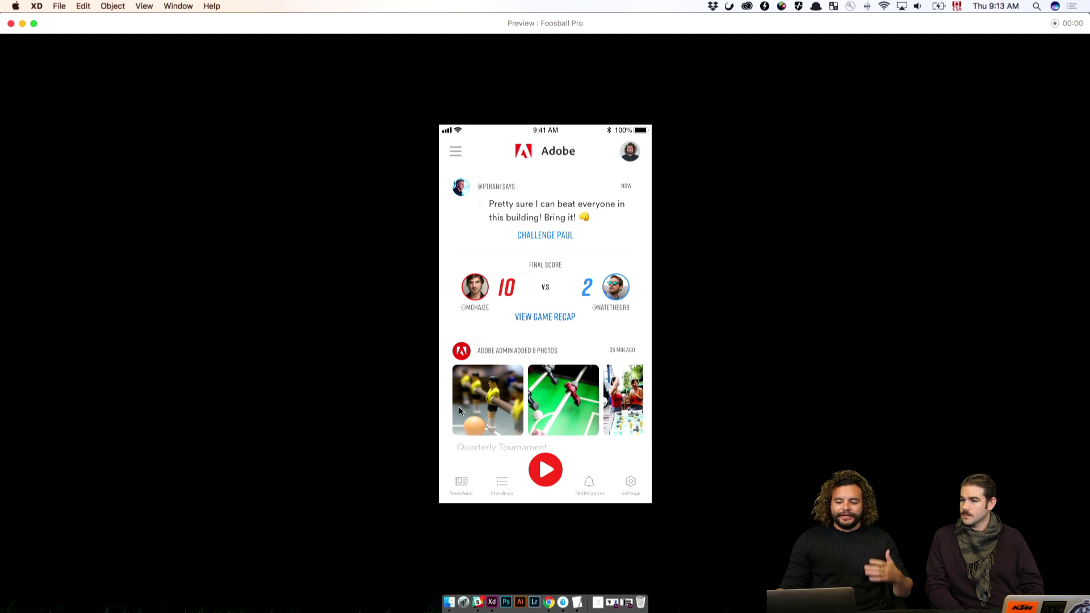
pyautogui.click(560, 482)
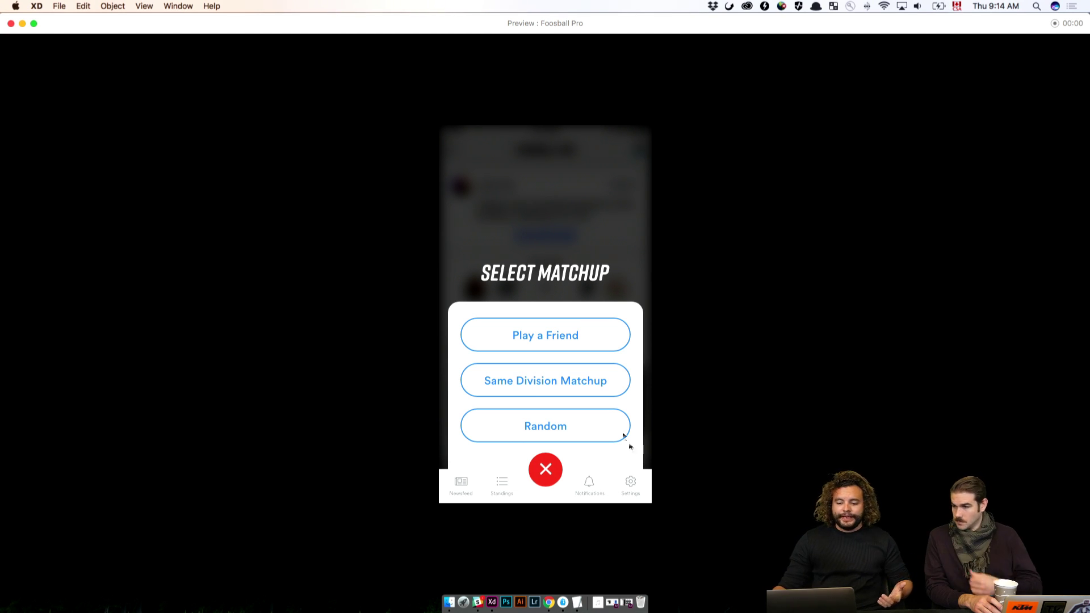
pyautogui.click(551, 382)
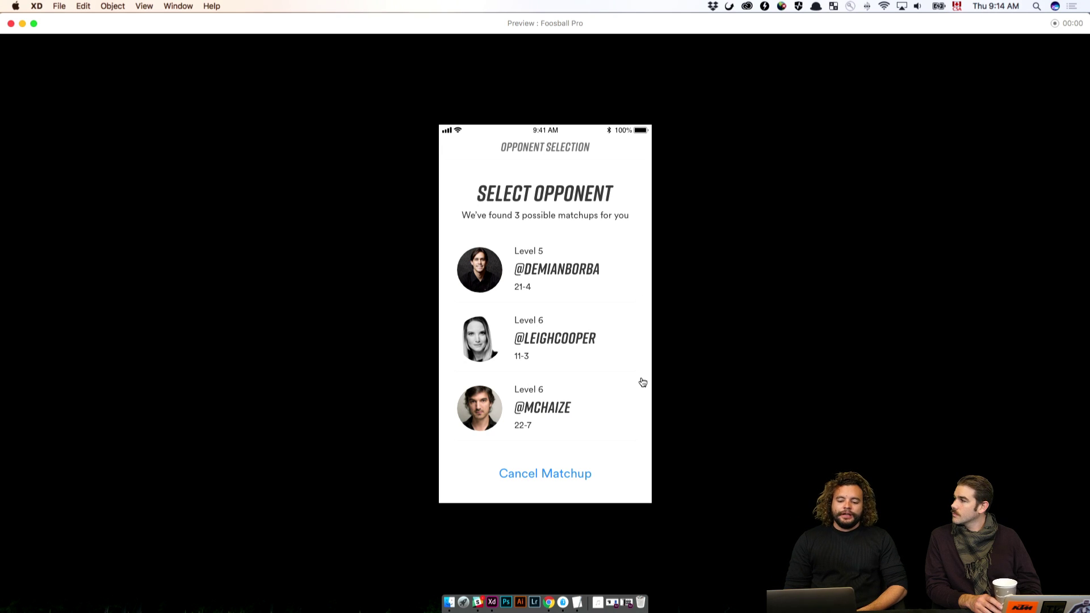
# Step: Choose the third opponent, try the Friendly game type, return to Competitive and send the challenge
pyautogui.click(579, 399)
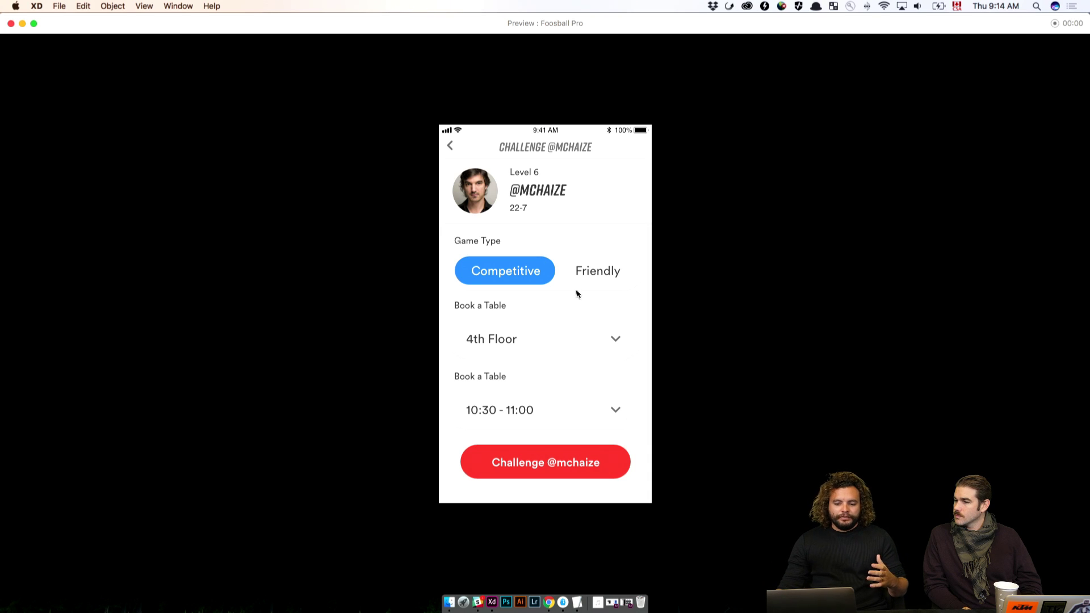
pyautogui.click(602, 271)
pyautogui.click(518, 274)
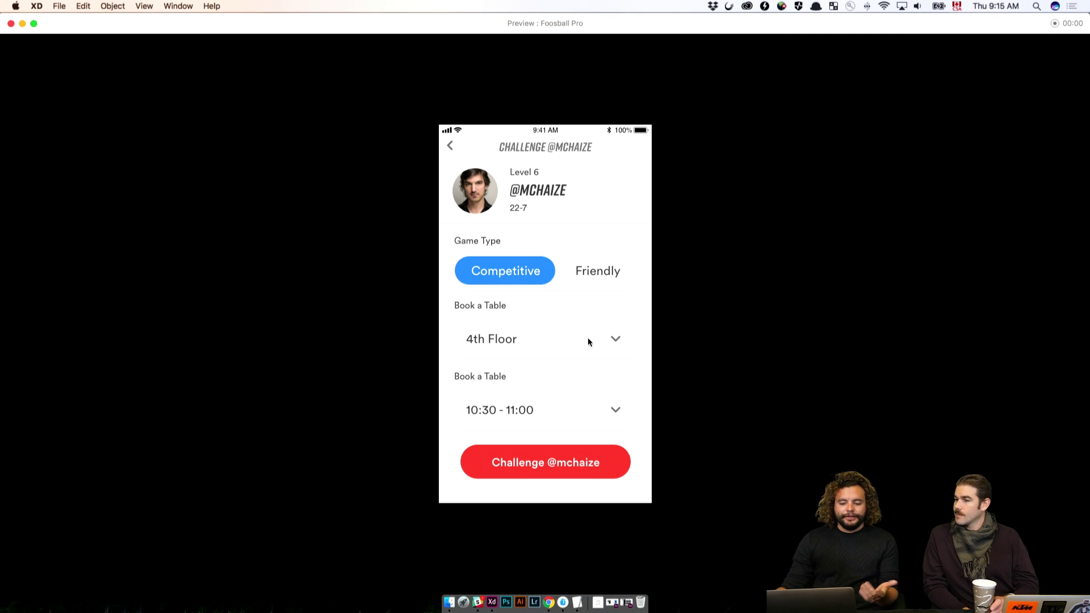
pyautogui.click(550, 467)
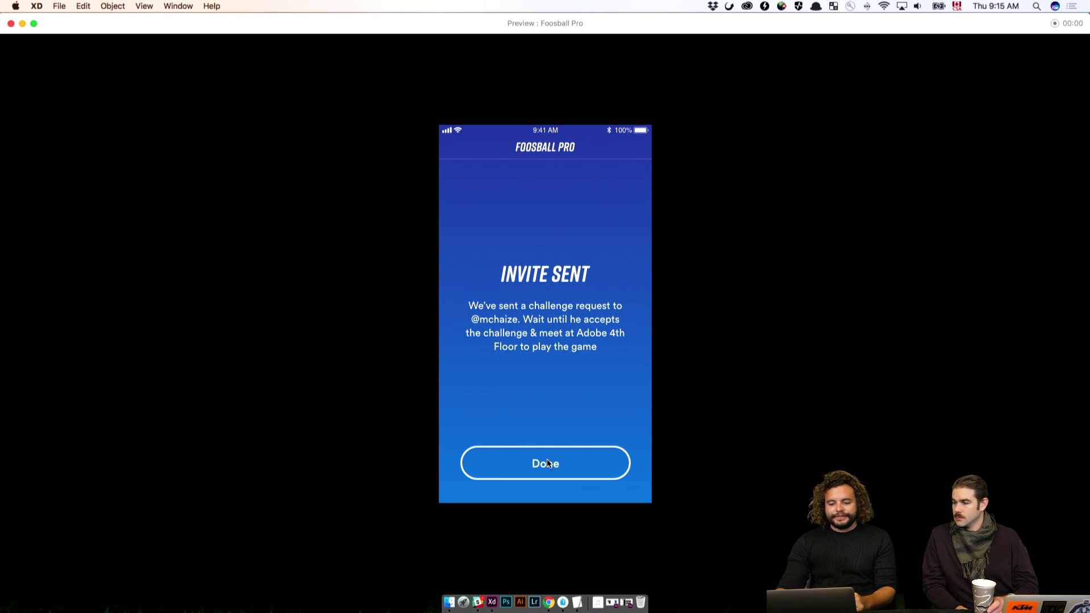
# Step: Complete the Invite Sent screen, accept the Foosbrawl invitation and close the preview
pyautogui.click(547, 463)
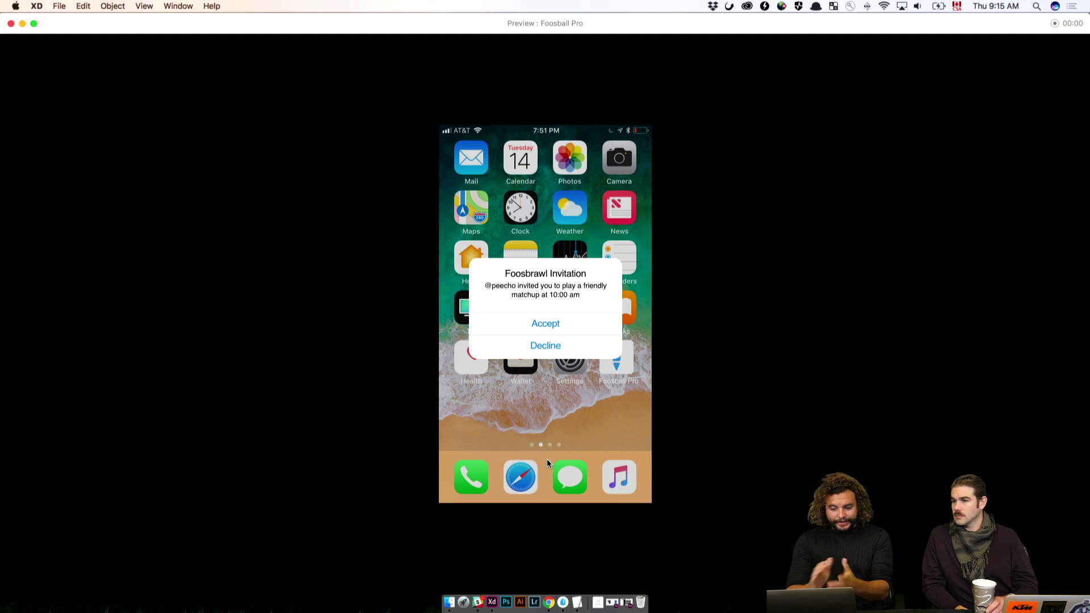
pyautogui.click(562, 327)
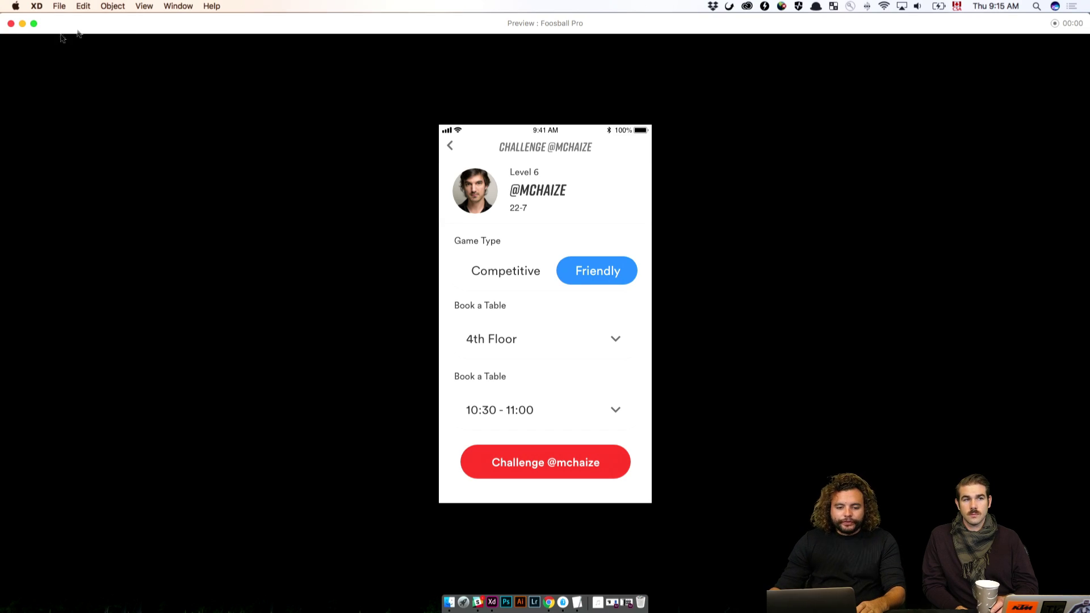
pyautogui.click(11, 23)
# Step: Examine the artboards from Matchup Setup and Invite Sent through the Game time photo to the iPad – 1 scoreboard
pyautogui.hscroll(10, 530, 138)
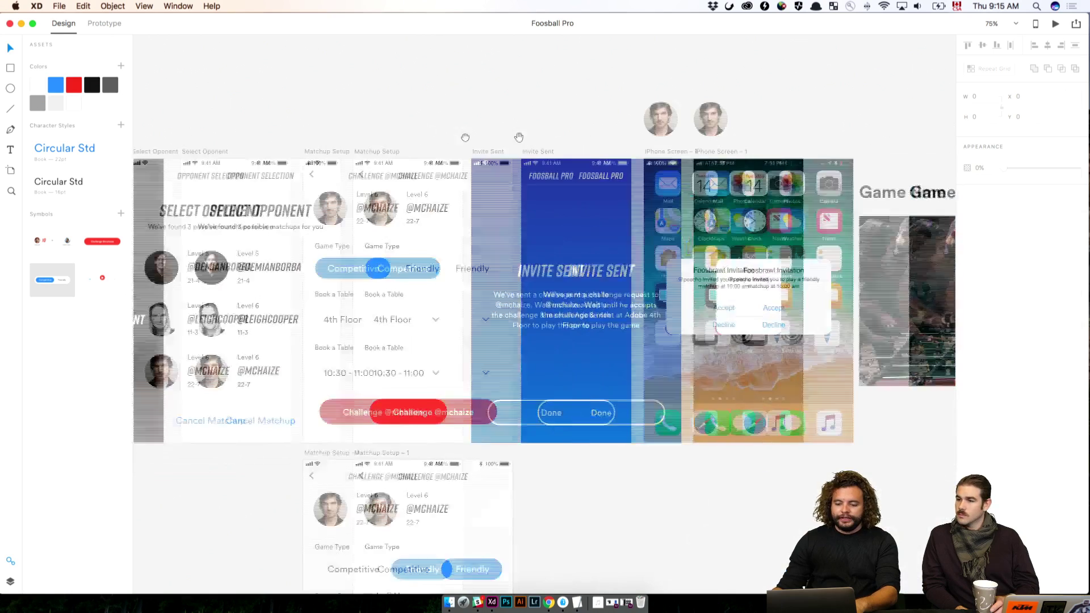
pyautogui.moveTo(518, 137); pyautogui.dragTo(405, 135)
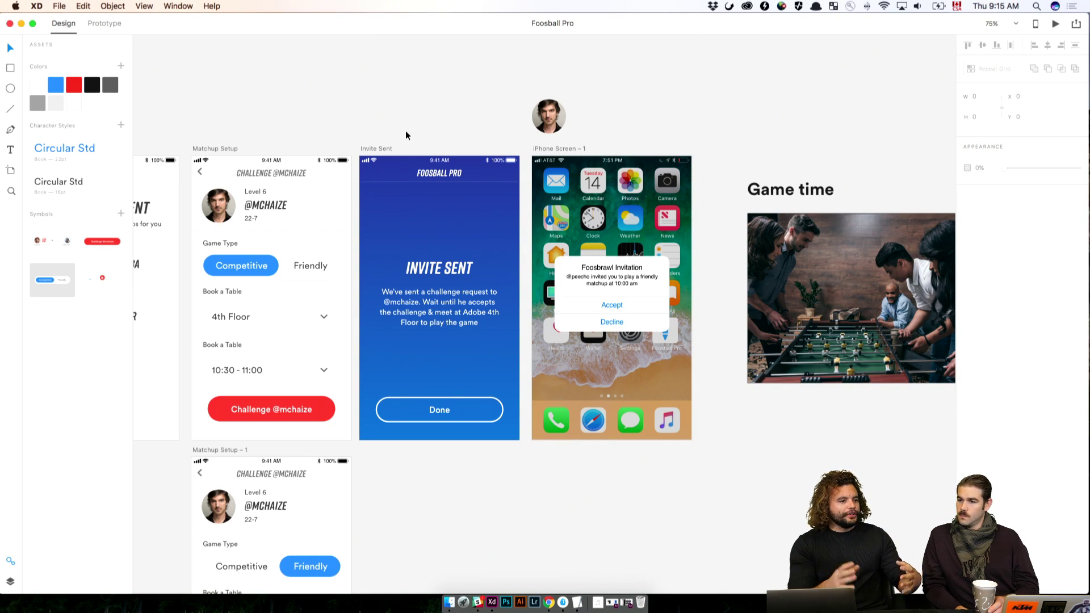
pyautogui.hscroll(5, 438, 130)
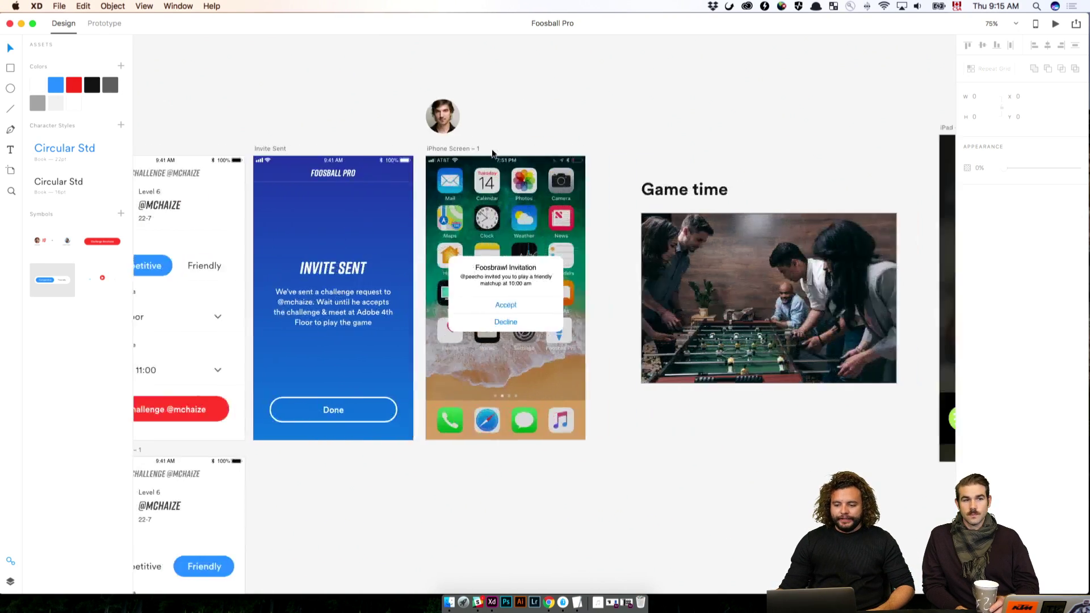
pyautogui.hscroll(2, 545, 169)
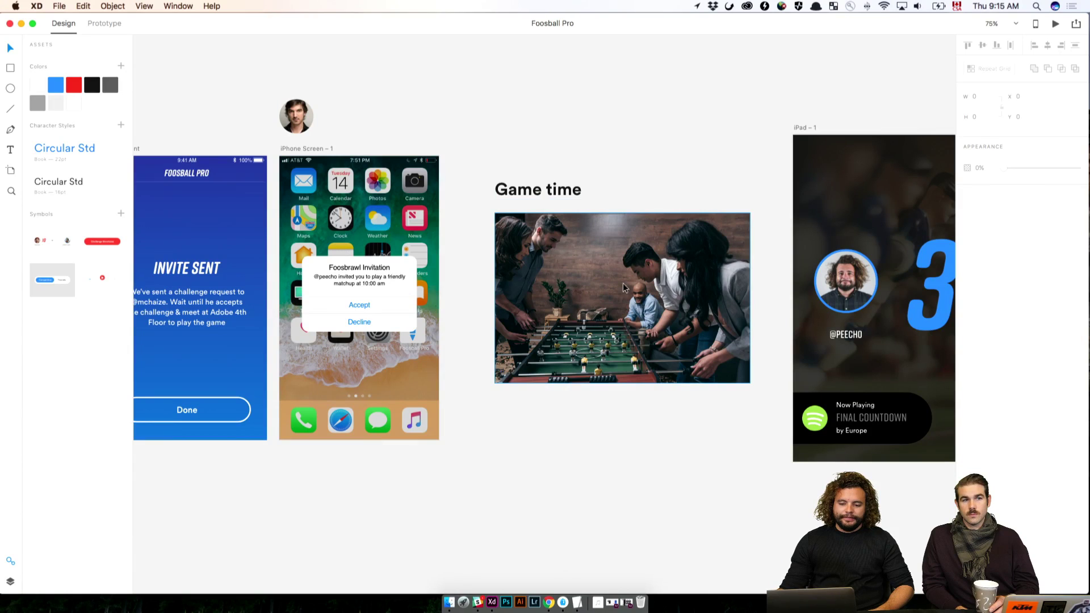
pyautogui.hscroll(4, 571, 204)
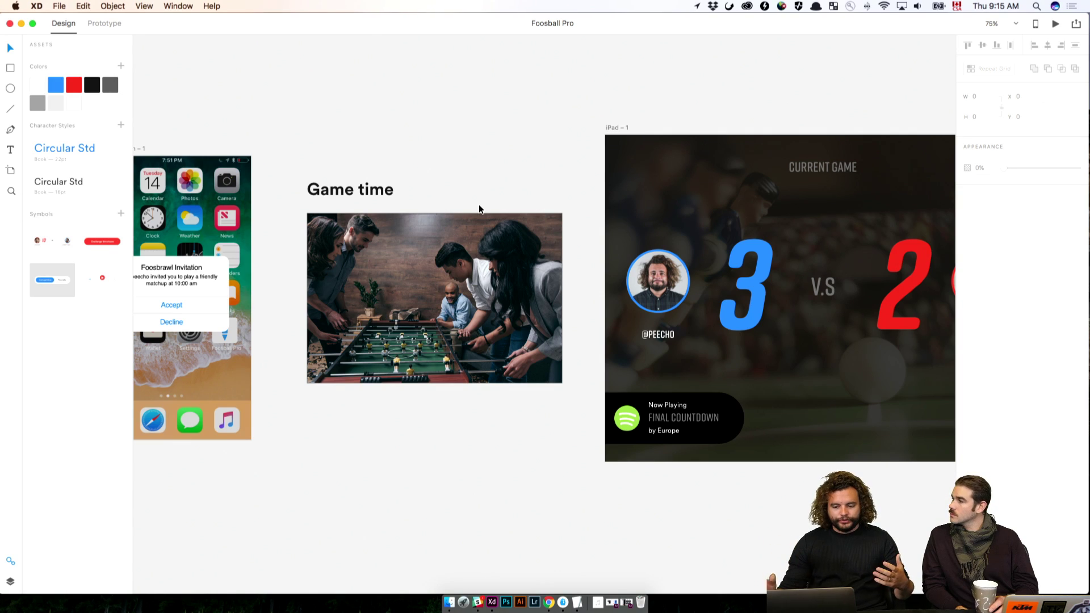
pyautogui.hscroll(2, 481, 210)
pyautogui.hscroll(5, 483, 213)
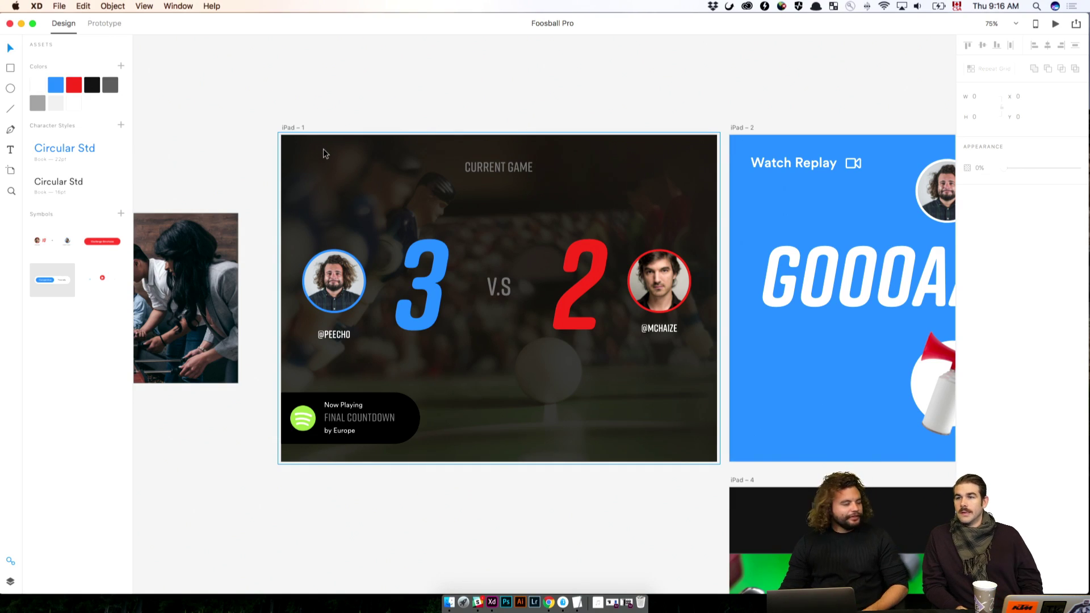
# Step: Select the iPad – 1 artboard and examine the neighbouring iPad – 2 goal screen and the iPad – 4 replay screen
pyautogui.hscroll(4, 322, 149)
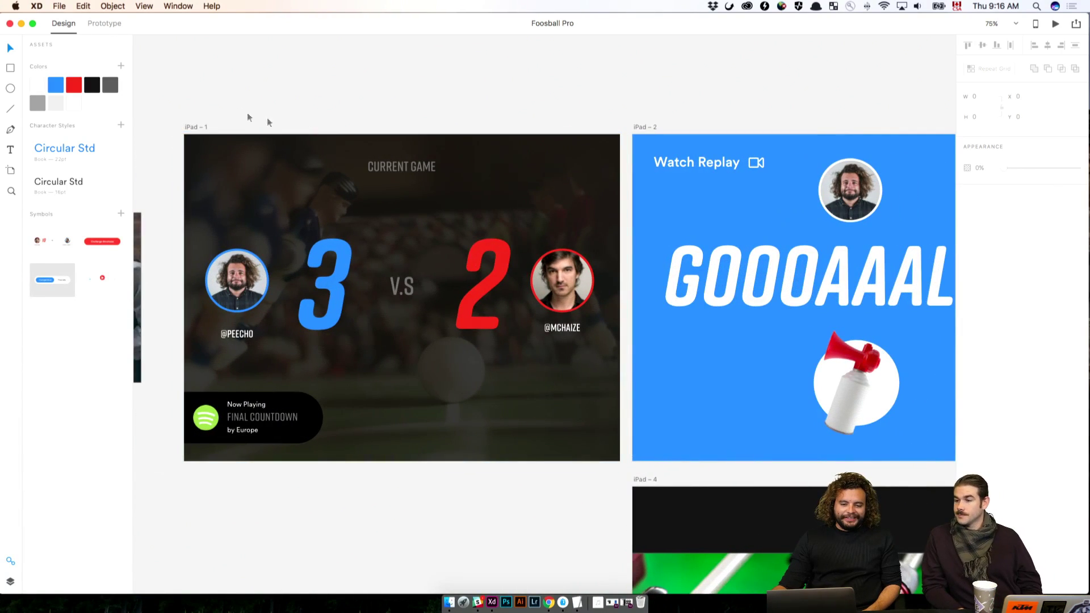
pyautogui.click(200, 126)
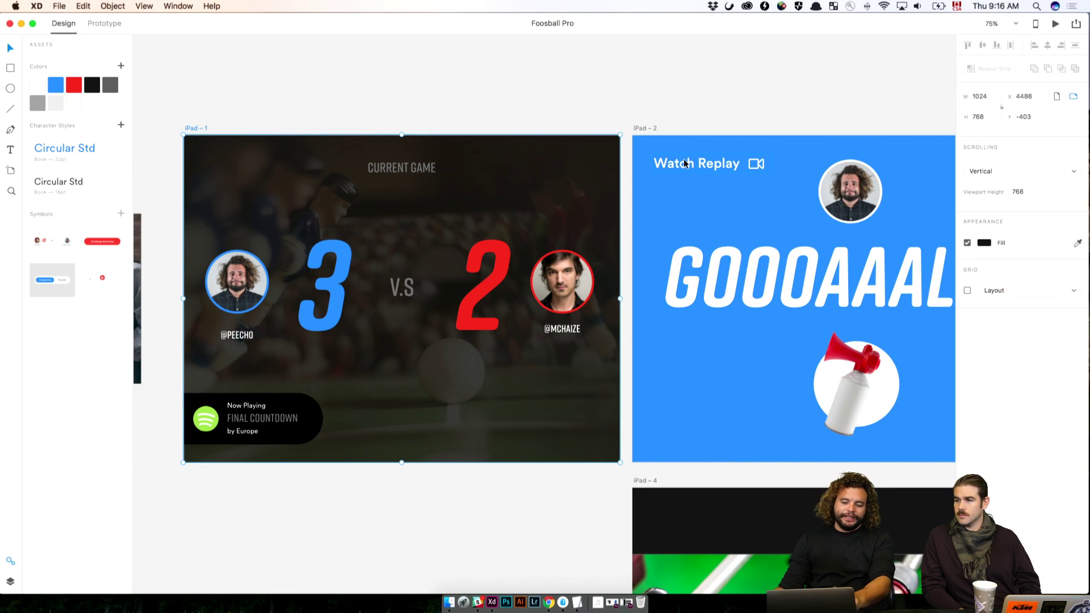
pyautogui.hscroll(8, 676, 161)
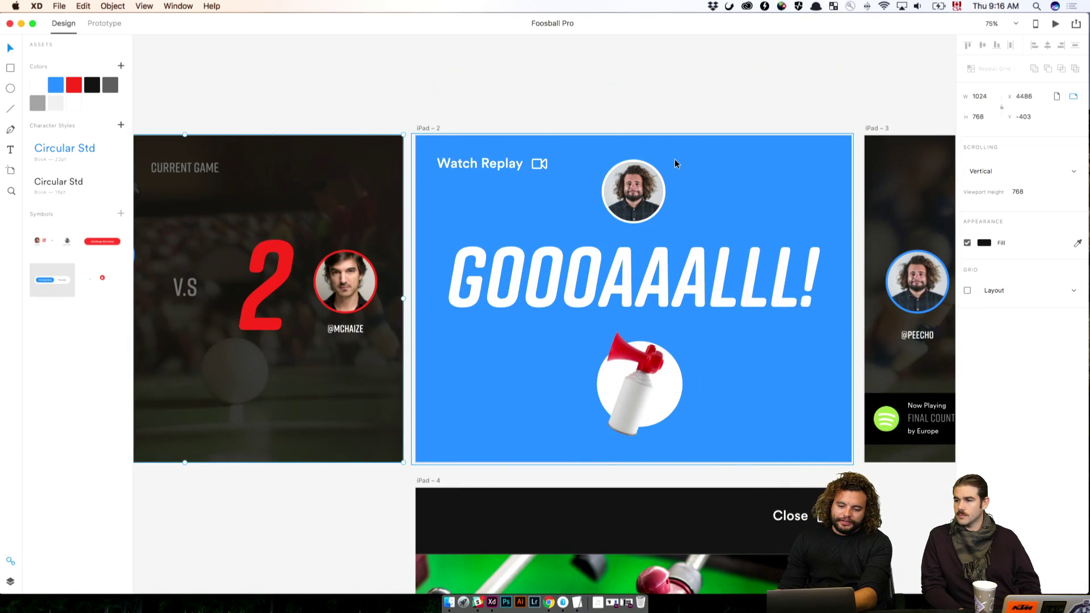
pyautogui.scroll(-5, 676, 163)
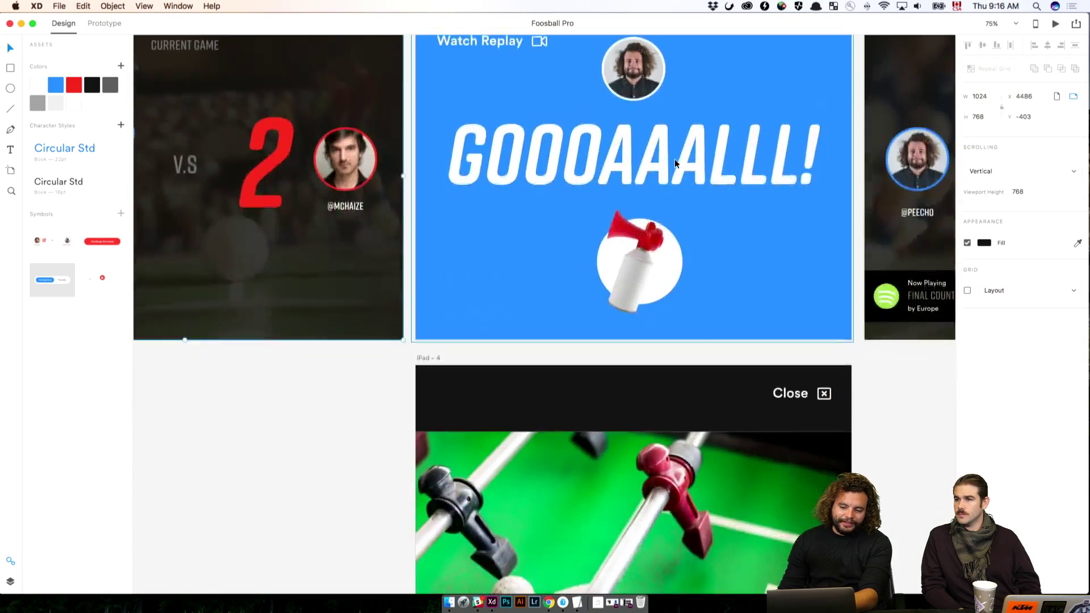
pyautogui.scroll(3, 676, 163)
pyautogui.hscroll(-5, 675, 161)
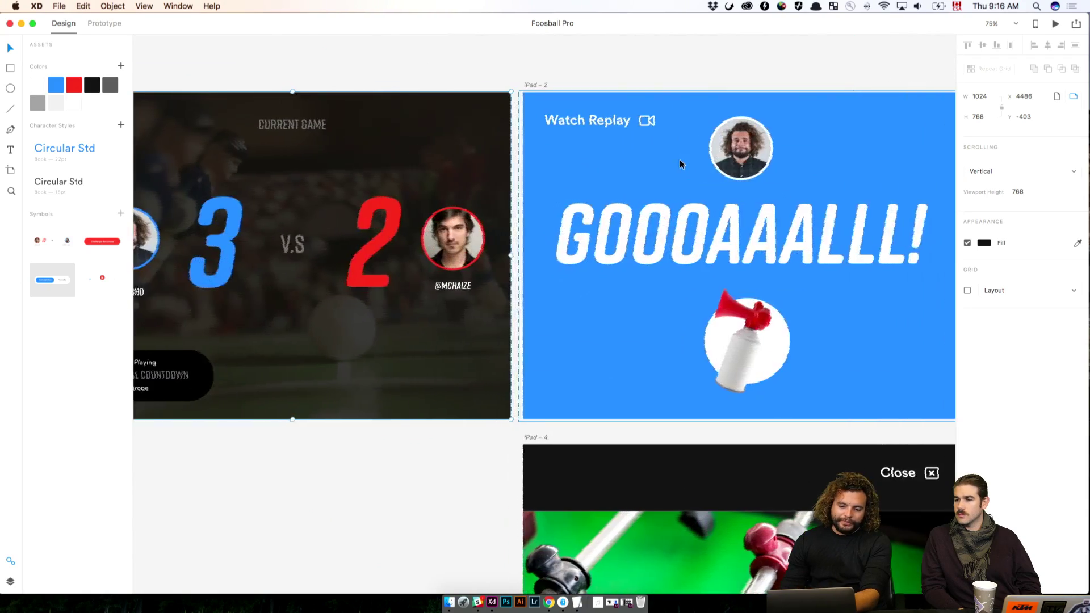
pyautogui.hscroll(5, 679, 163)
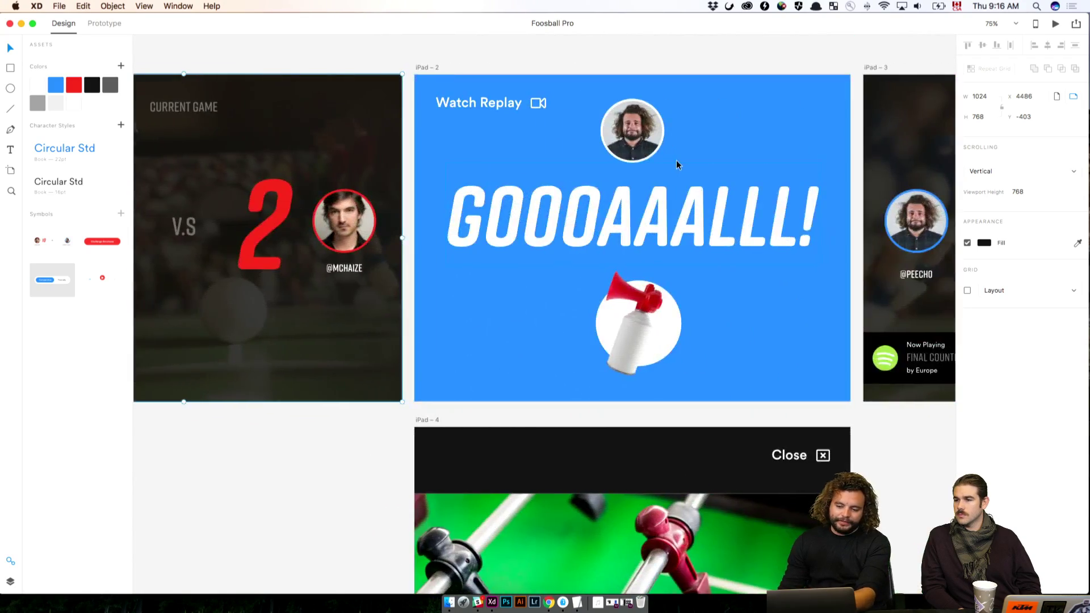
pyautogui.scroll(-1, 661, 306)
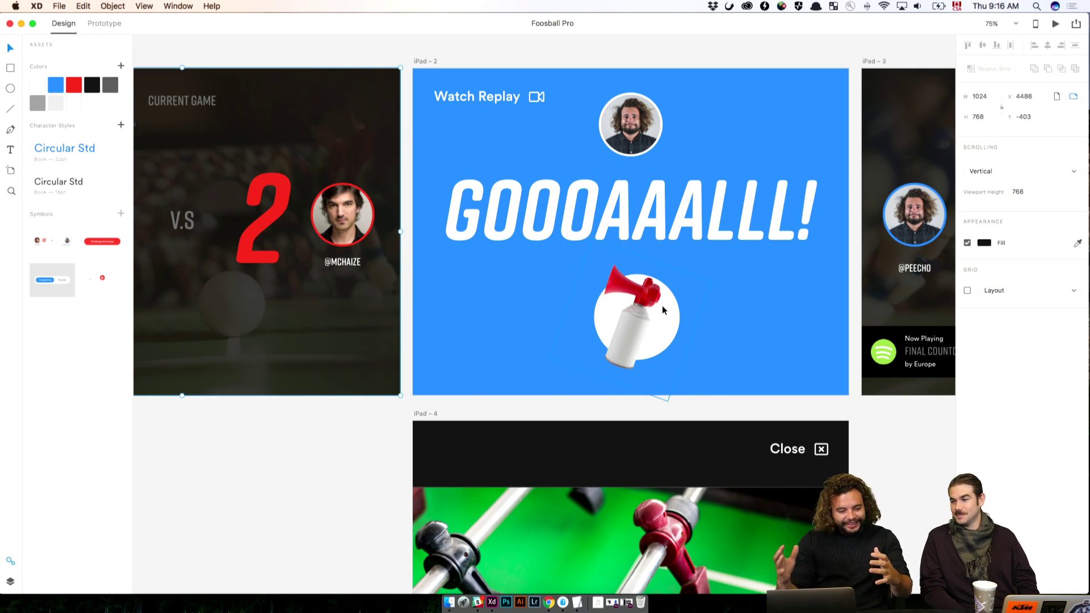
# Step: Examine the iPad – 2 goal screen, the iPad – 3 scoreboard and the neighbouring Matchup Setup – 2 artboard
pyautogui.scroll(-5, 662, 305)
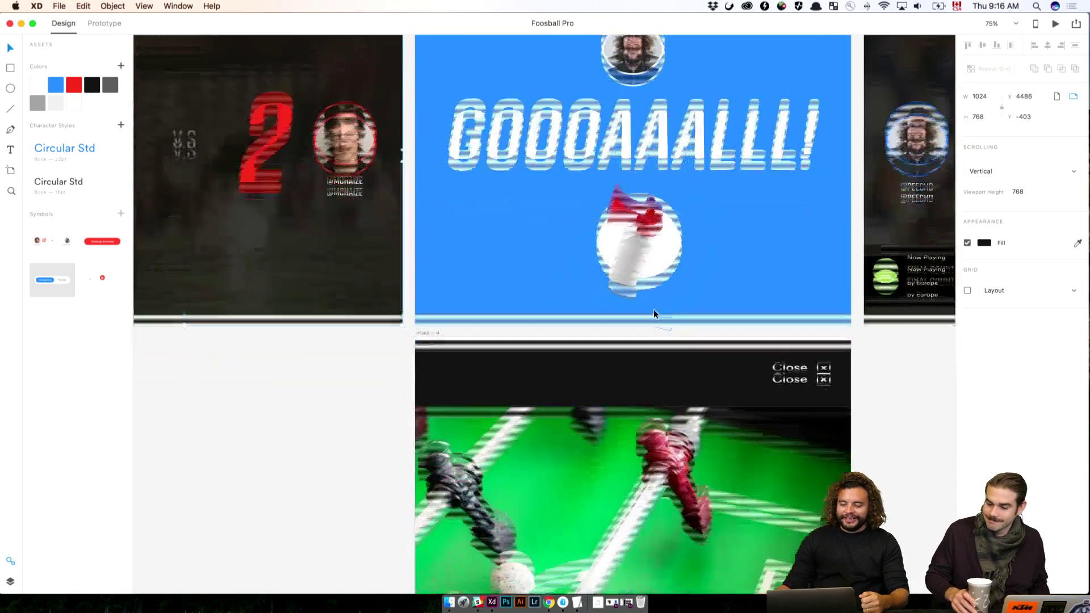
pyautogui.scroll(6, 652, 309)
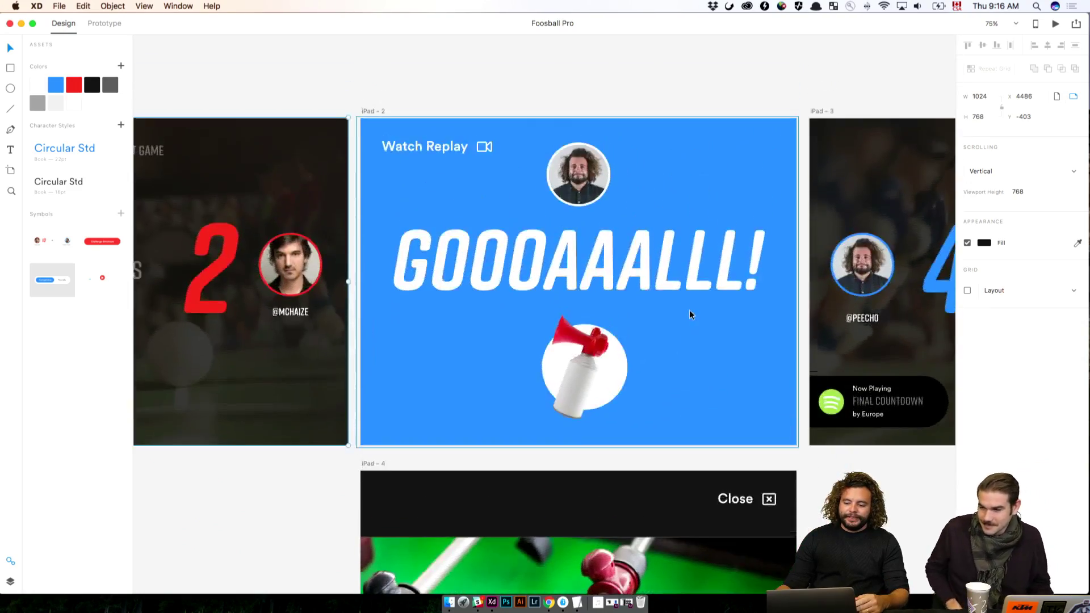
pyautogui.hscroll(6, 689, 310)
pyautogui.hscroll(10, 689, 310)
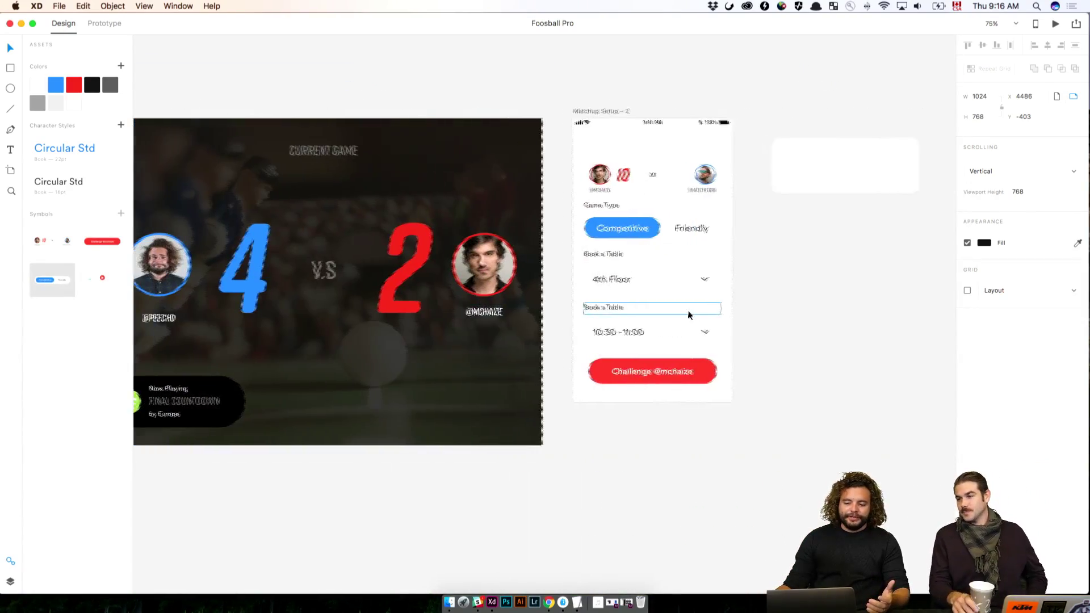
pyautogui.hscroll(-6, 686, 311)
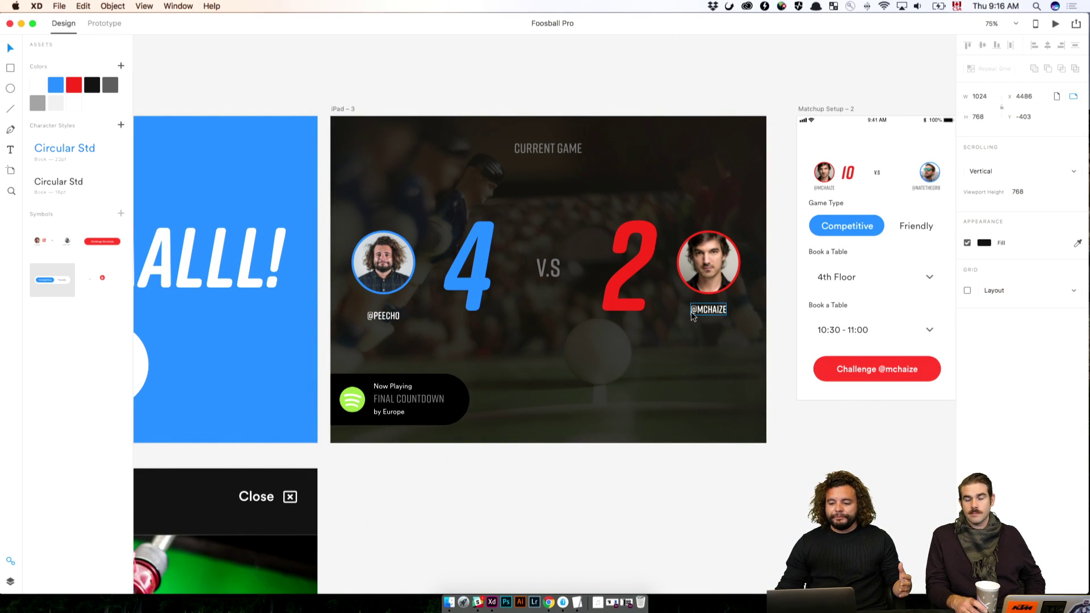
pyautogui.hscroll(4, 691, 316)
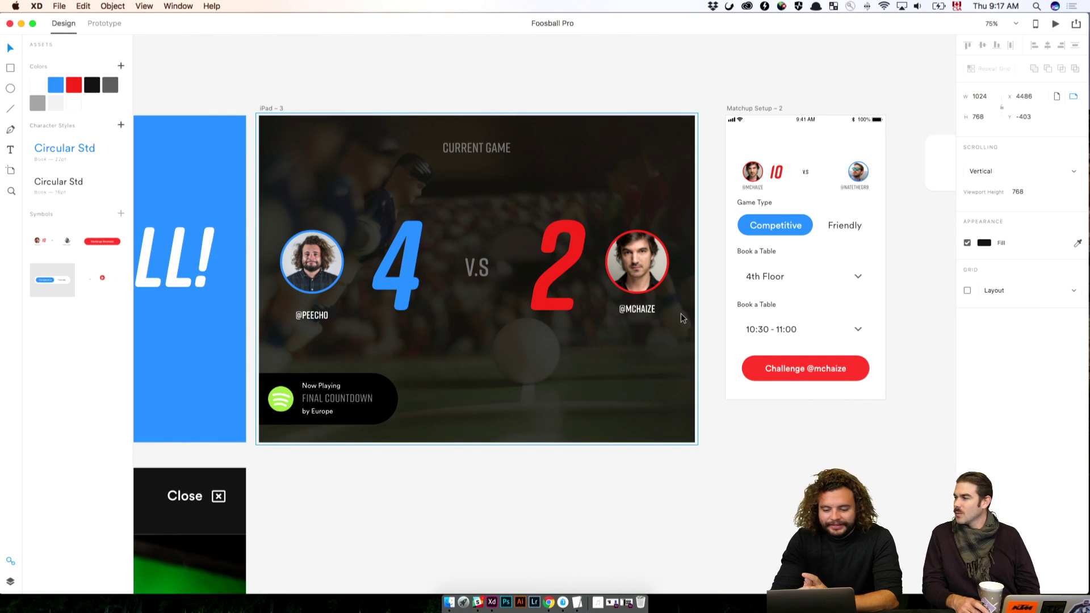
# Step: Delete the stray white rounded rectangle on the pasteboard beside the Matchup Setup – 2 artboard
pyautogui.moveTo(829, 440); pyautogui.dragTo(566, 455)
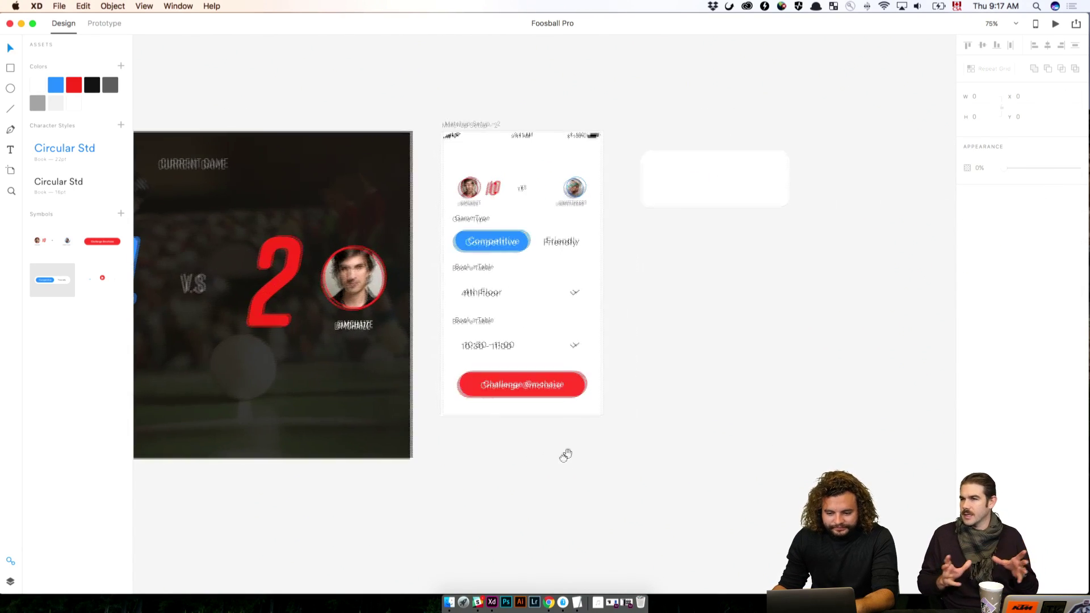
pyautogui.click(699, 155)
pyautogui.press('Delete')
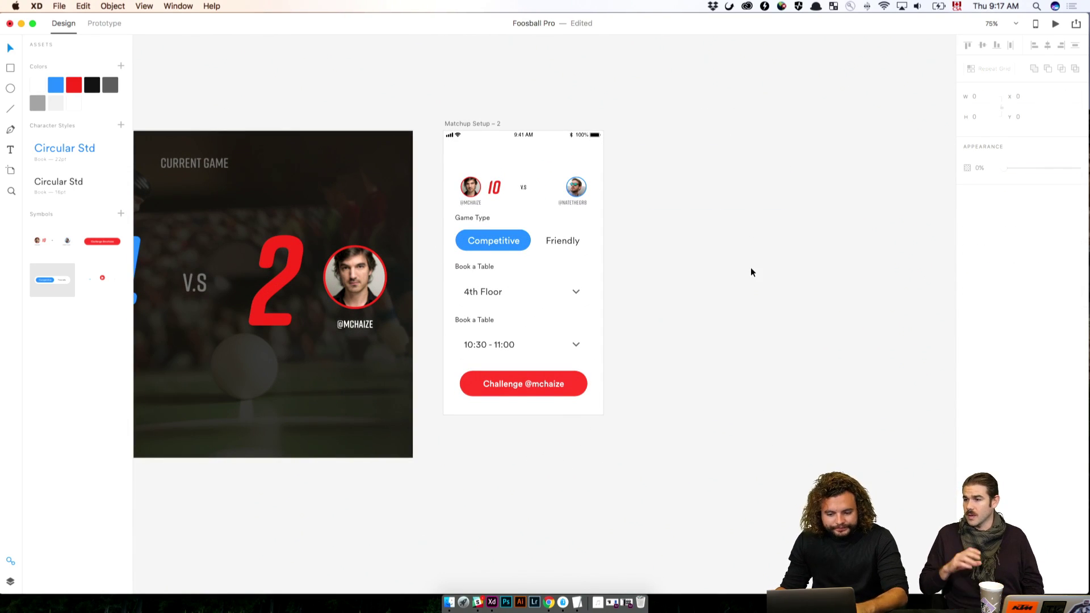
# Step: Move the paper wireframe photo with the Post Game sketch above the iPad – 2 and iPad – 3 artboards, to X 6146, Y -1817
pyautogui.press('super+1')
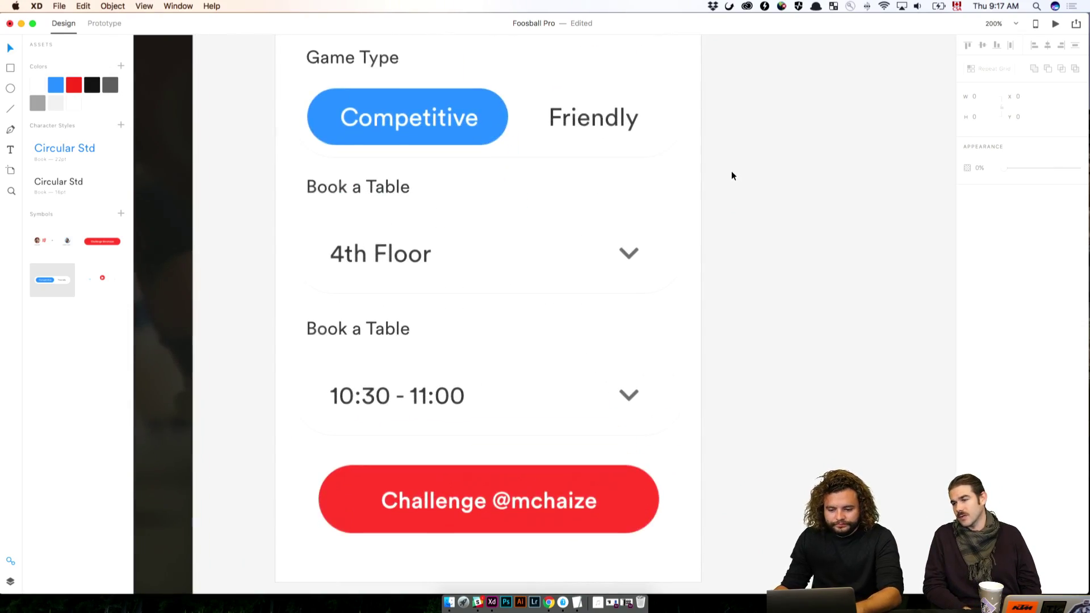
pyautogui.press('super+minus')
pyautogui.moveTo(722, 178)
pyautogui.mouseDown()
pyautogui.moveTo(720, 255)
pyautogui.moveTo(786, 321)
pyautogui.mouseUp()
pyautogui.click(327, 177)
pyautogui.moveTo(713, 207); pyautogui.dragTo(792, 237)
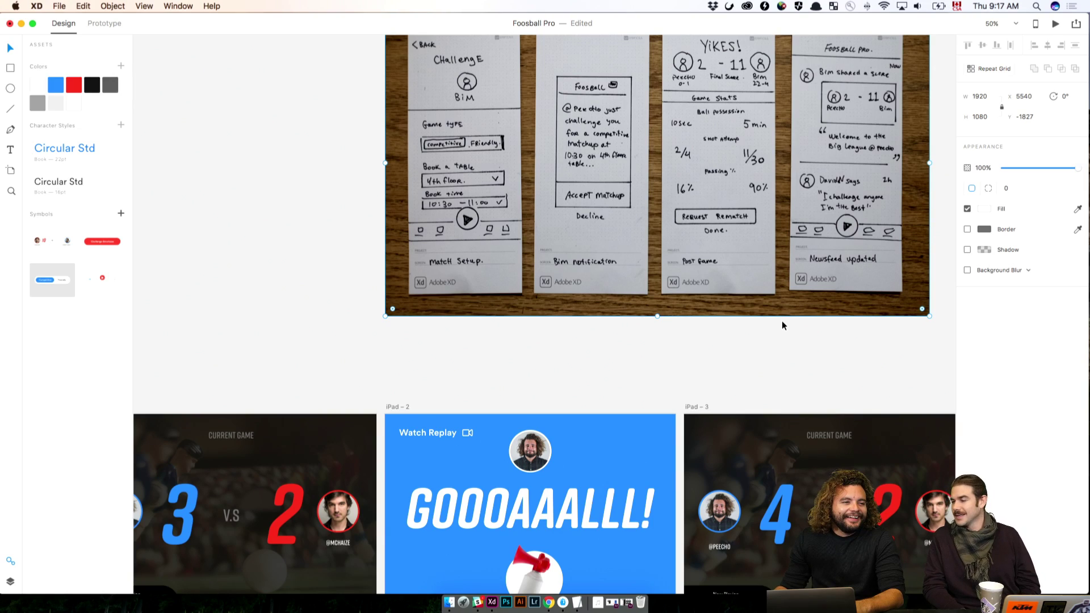
pyautogui.click(754, 369)
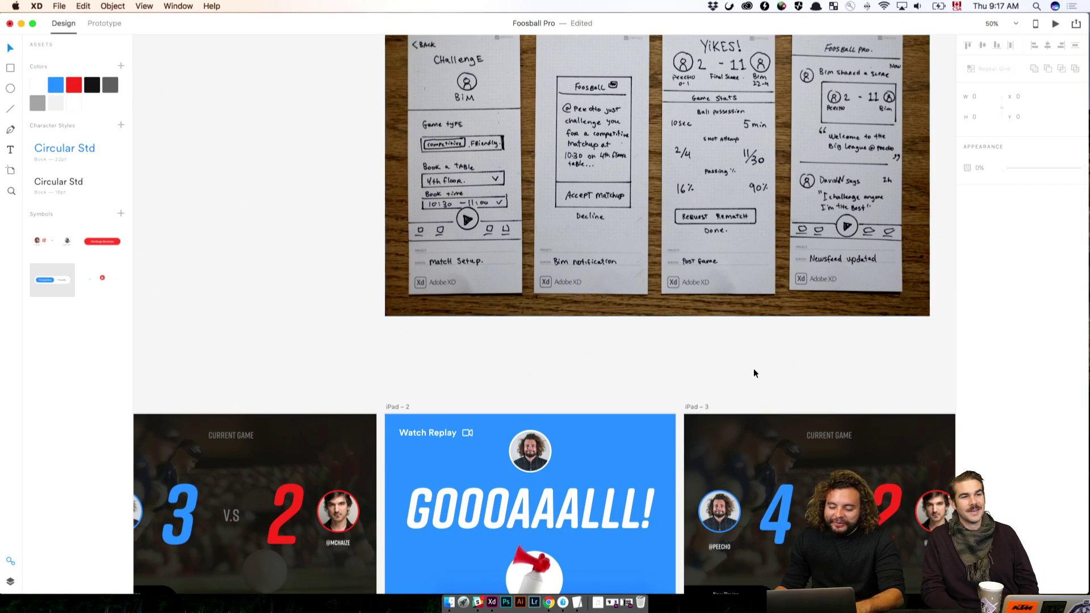
pyautogui.moveTo(754, 369)
pyautogui.mouseDown()
pyautogui.moveTo(610, 251)
pyautogui.moveTo(538, 227)
pyautogui.mouseUp()
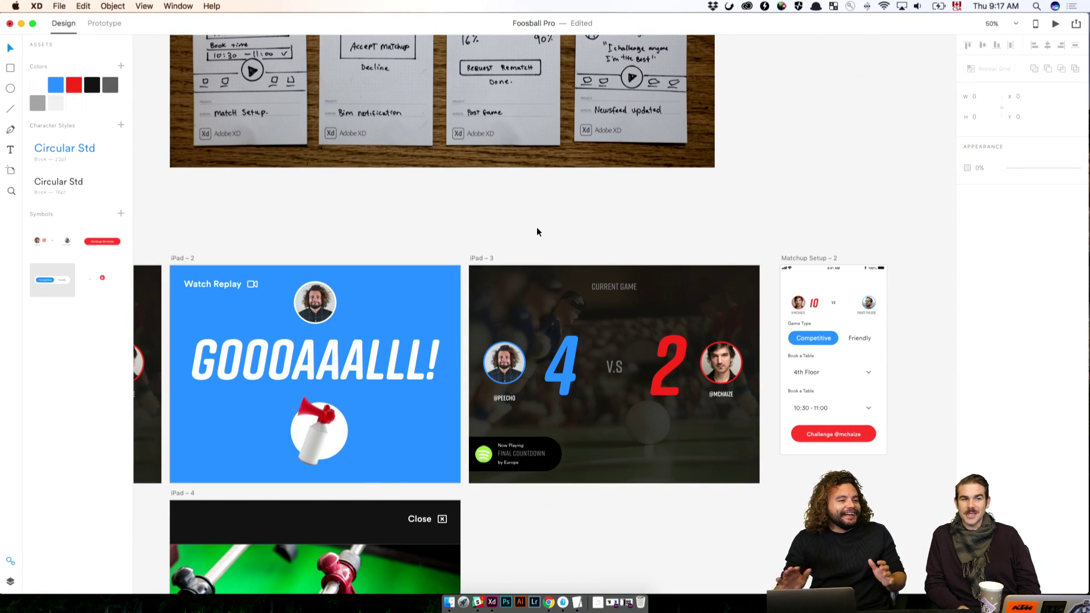
pyautogui.moveTo(536, 129); pyautogui.dragTo(713, 122)
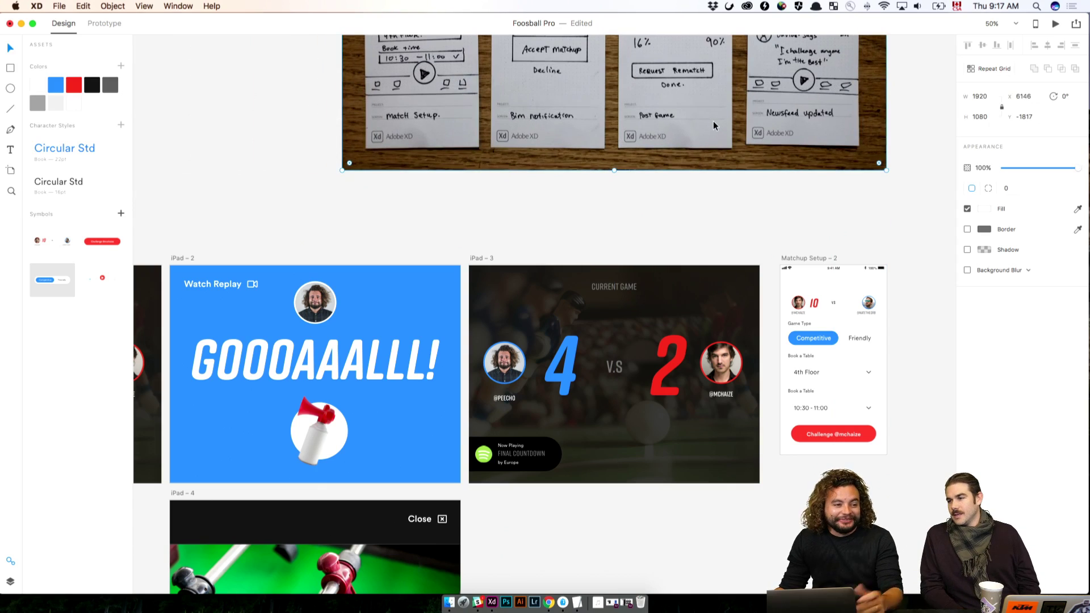
pyautogui.click(786, 178)
# Step: Select the score row with both player avatars on the Matchup Setup – 2 artboard
pyautogui.press('super+equal')
pyautogui.press('super+equal')
pyautogui.moveTo(830, 214); pyautogui.dragTo(431, 226)
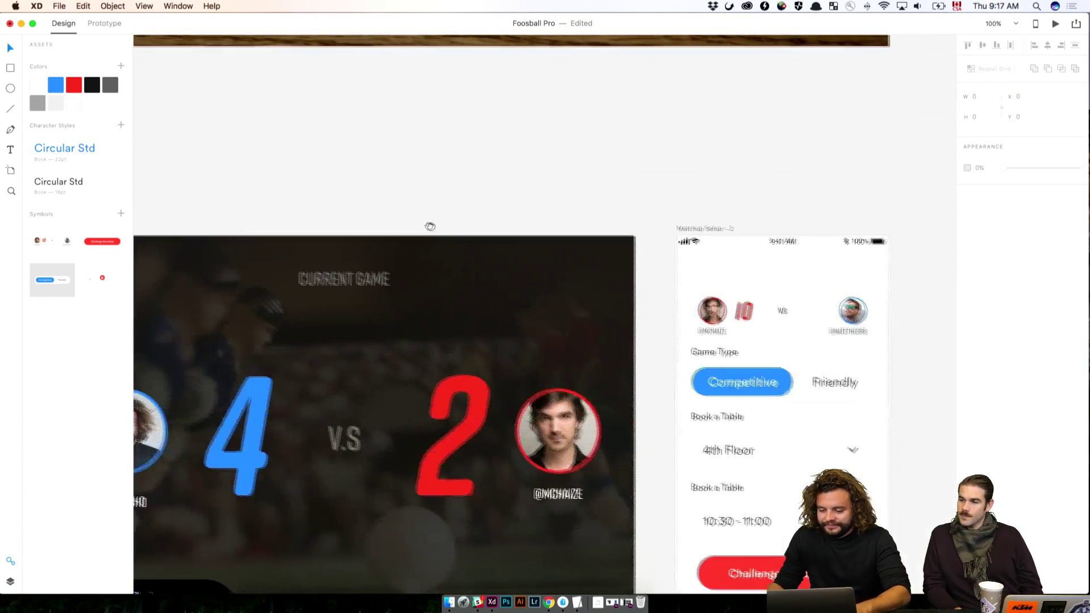
pyautogui.moveTo(702, 246); pyautogui.dragTo(612, 144)
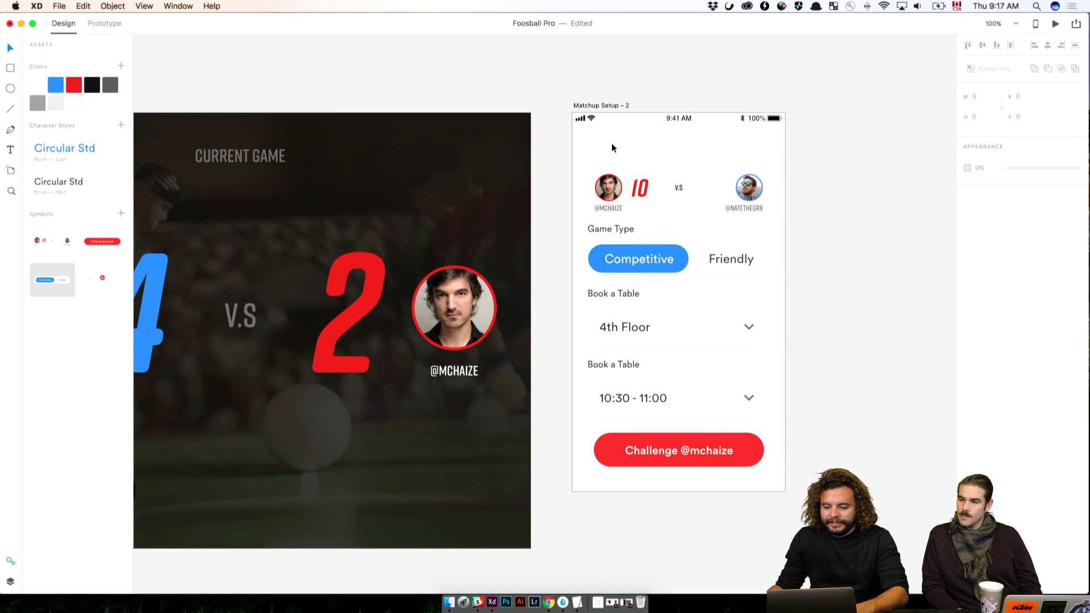
pyautogui.click(608, 185)
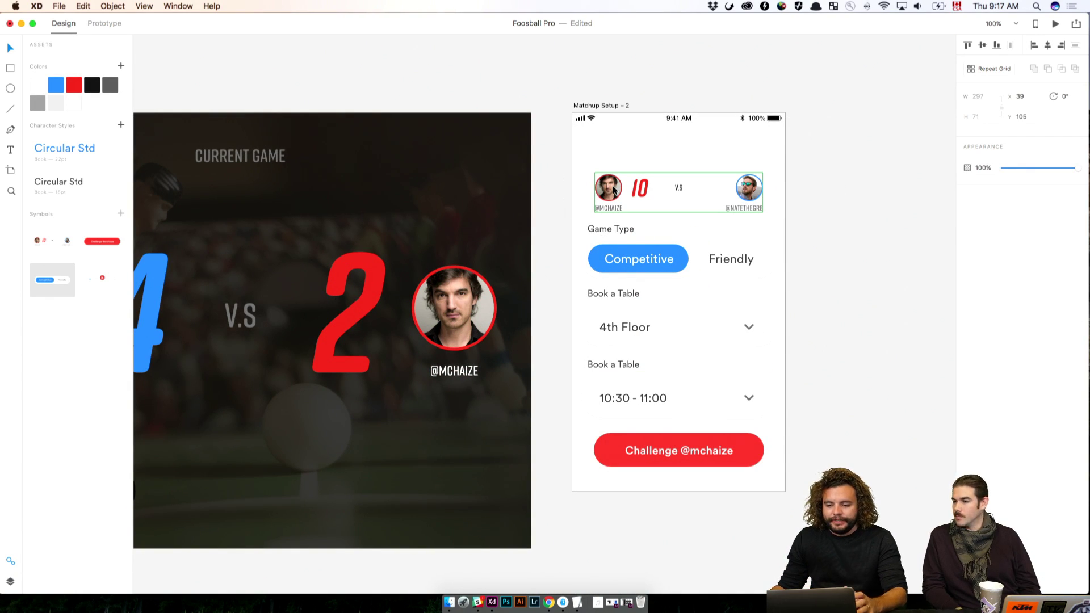
# Step: Shift the paper wireframe photo further along the pasteboard to X 6438, Y -1817
pyautogui.scroll(15, 612, 185)
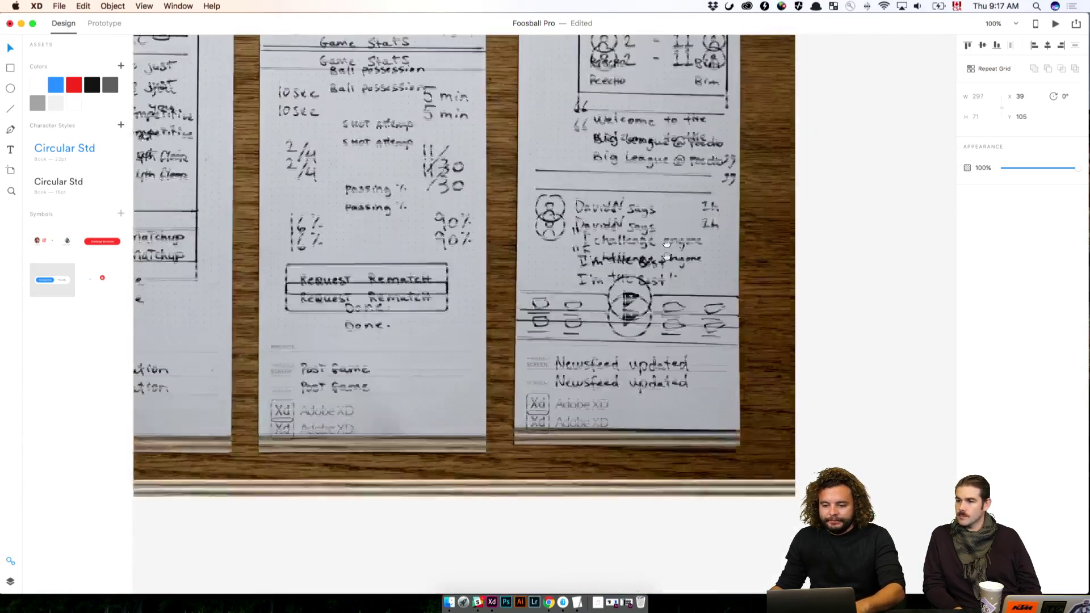
pyautogui.moveTo(667, 251); pyautogui.dragTo(793, 381)
pyautogui.moveTo(570, 306); pyautogui.dragTo(737, 307)
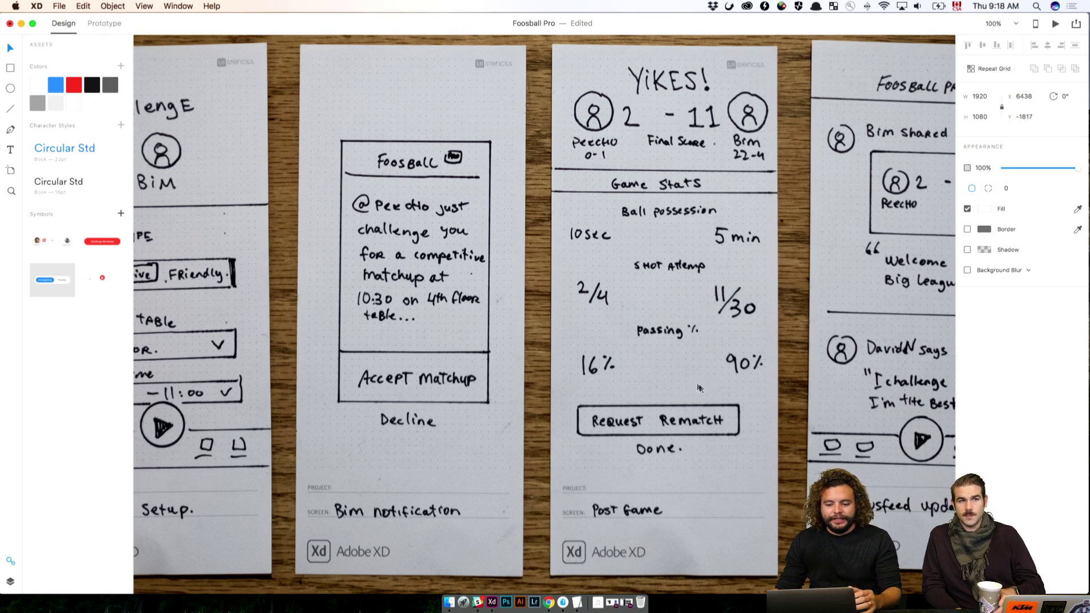
# Step: Copy the score row with both player avatars from the Matchup Setup – 2 artboard and deselect it
pyautogui.scroll(-3, 704, 388)
pyautogui.scroll(-10, 704, 388)
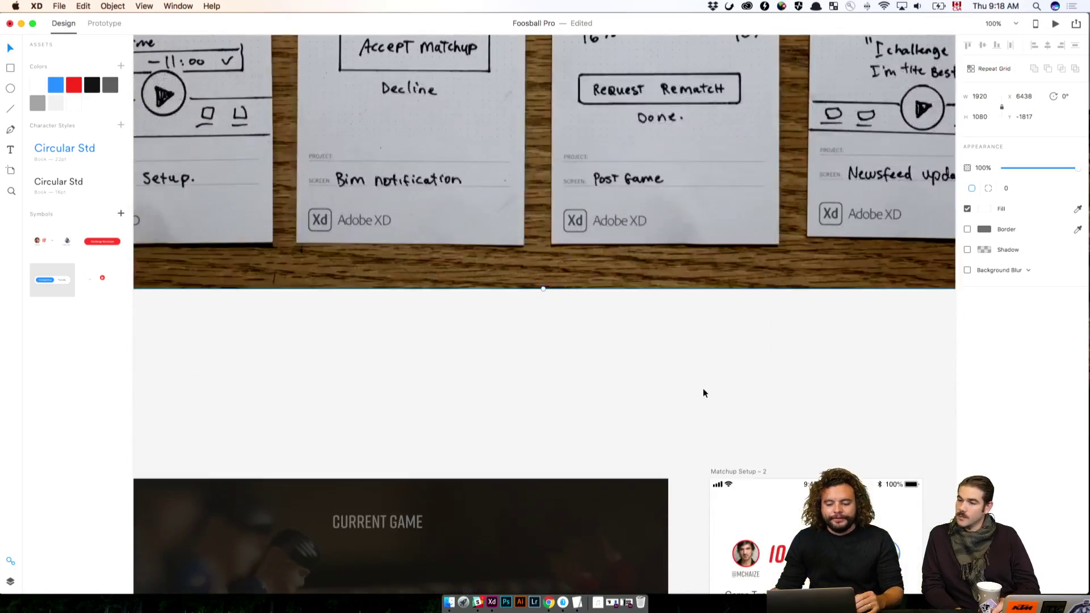
pyautogui.moveTo(760, 358); pyautogui.dragTo(572, 211)
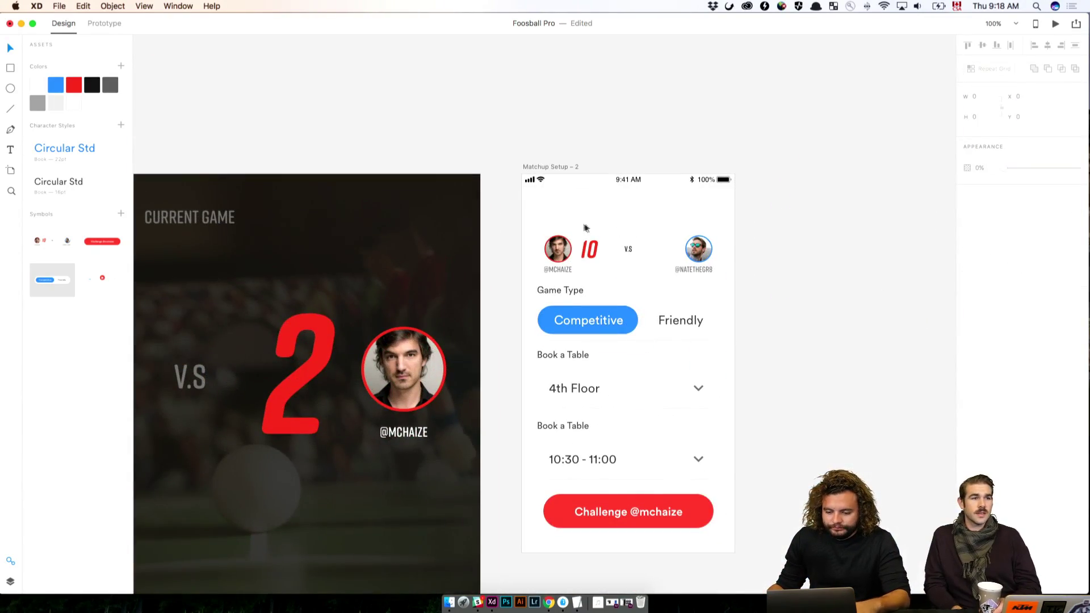
pyautogui.click(561, 244)
pyautogui.scroll(-1, 555, 247)
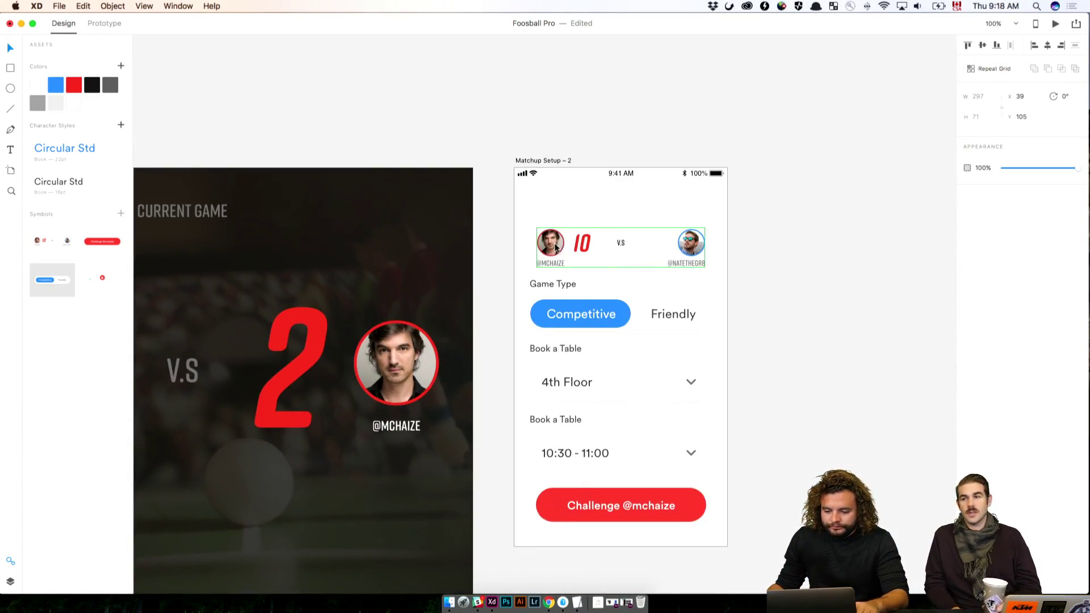
pyautogui.scroll(1, 702, 238)
pyautogui.rightClick(699, 247)
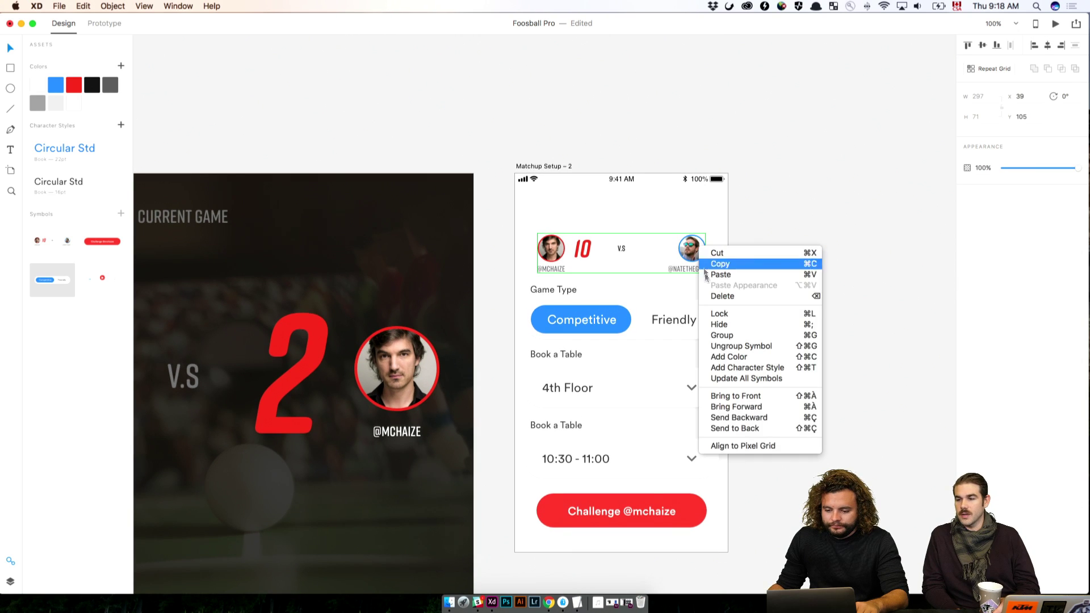
pyautogui.click(794, 264)
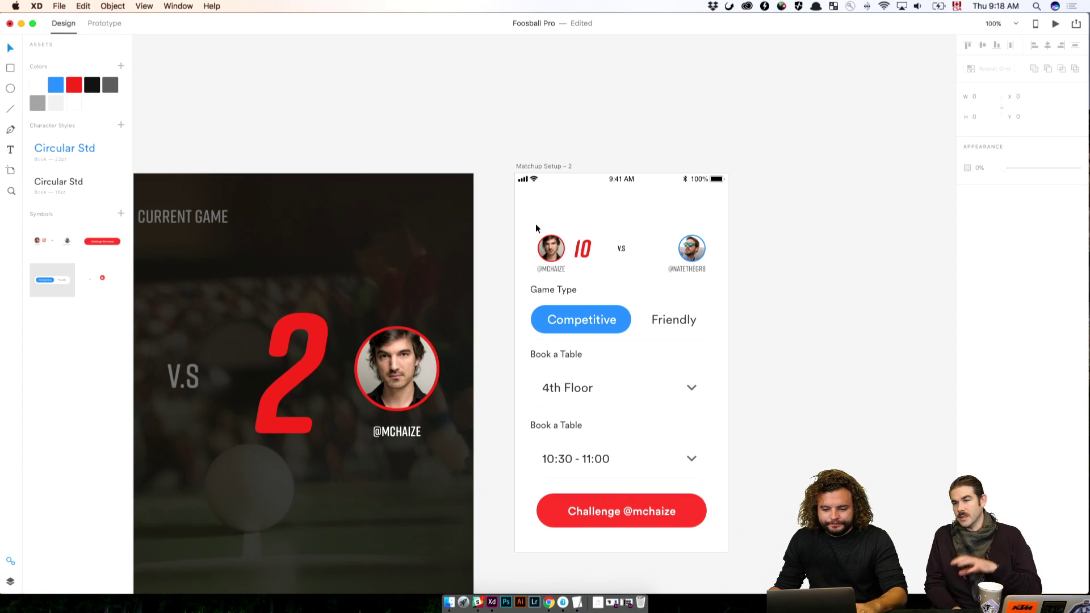
pyautogui.doubleClick(546, 270)
pyautogui.click(618, 231)
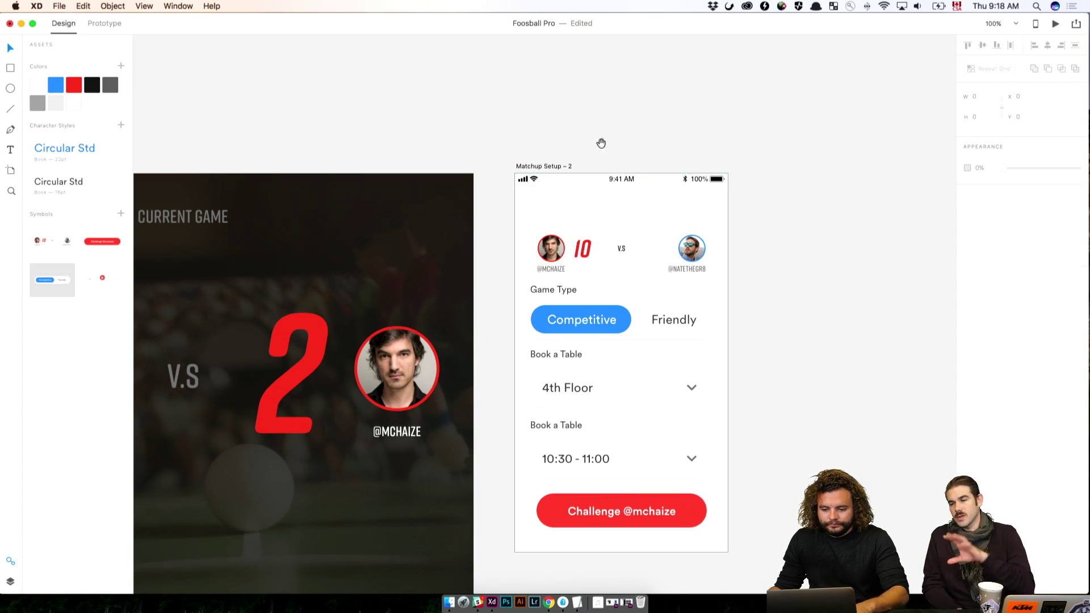
# Step: Examine the earlier flow back from iPad – 2 and Game time to the Home Screen, Newsfeed, Matchup Options and Opponent Scan artboards
pyautogui.moveTo(600, 143); pyautogui.dragTo(931, 108)
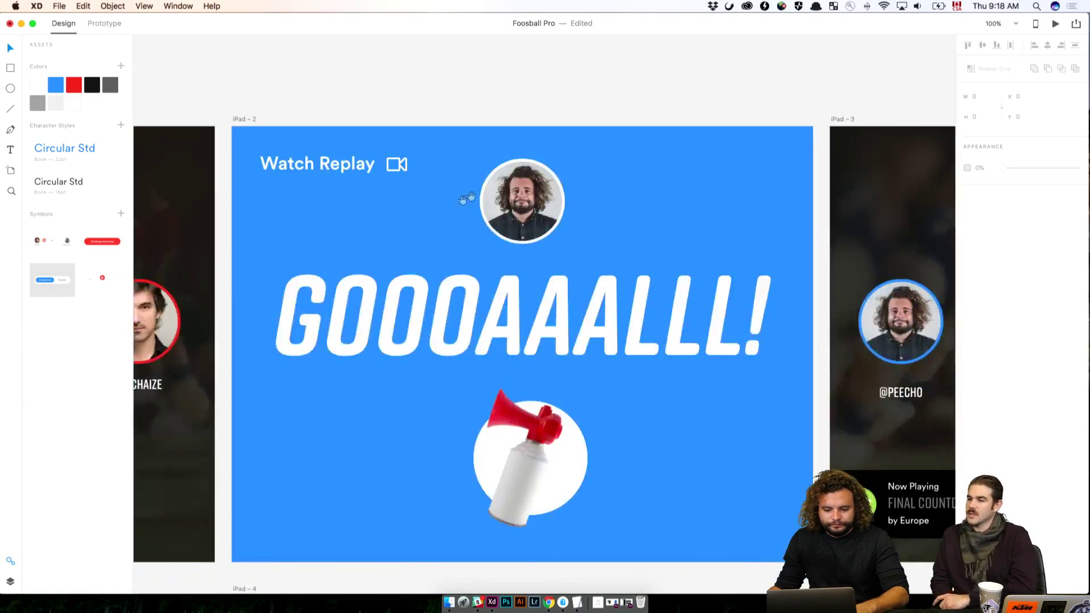
pyautogui.moveTo(462, 194); pyautogui.dragTo(655, 247)
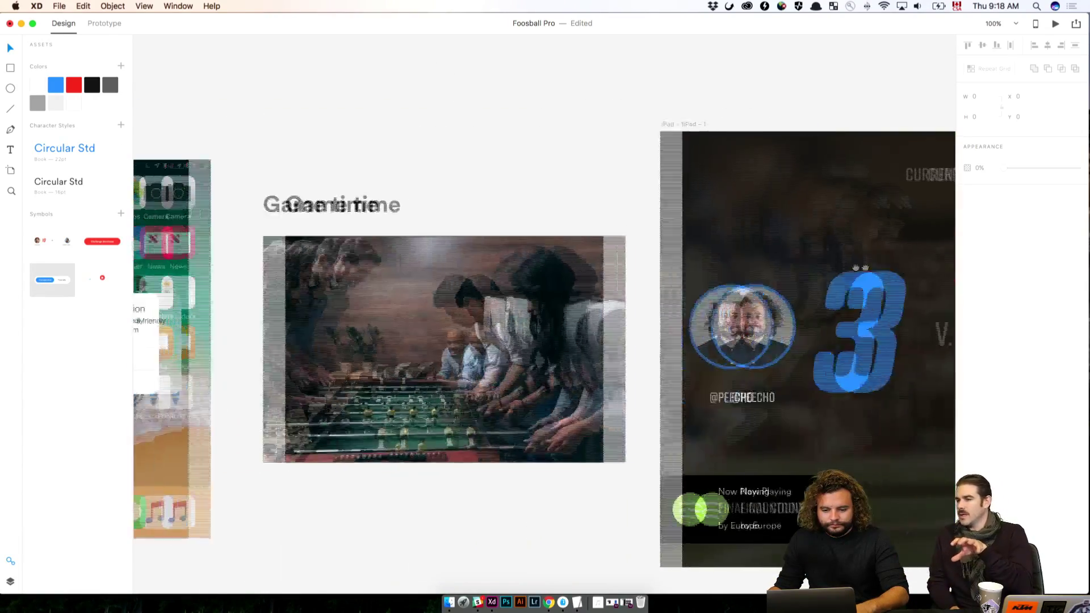
pyautogui.hscroll(-3, 888, 267)
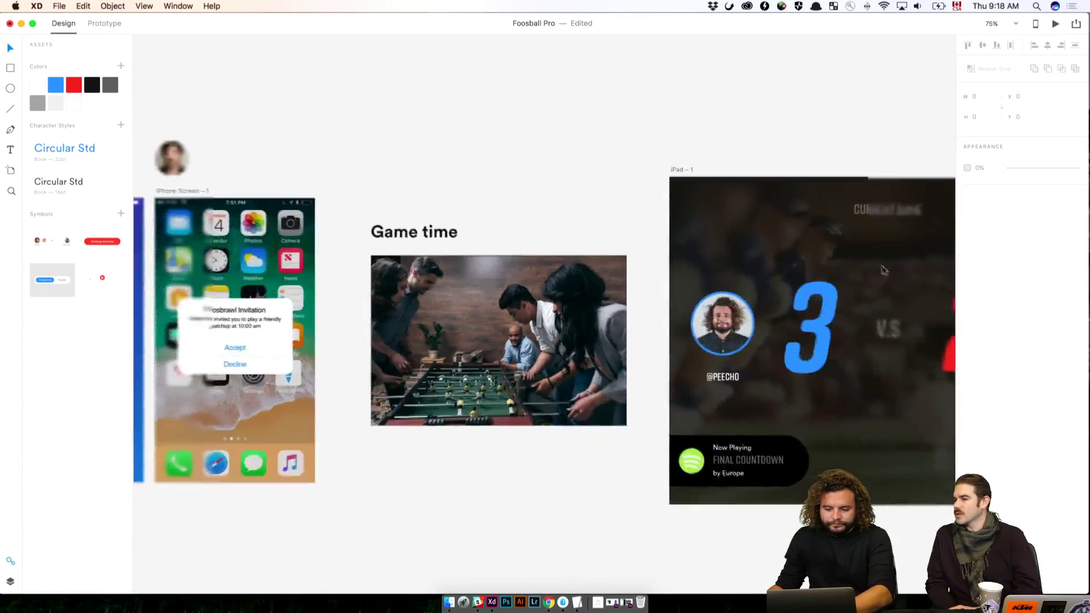
pyautogui.press('super+minus')
pyautogui.moveTo(368, 231); pyautogui.dragTo(1008, 244)
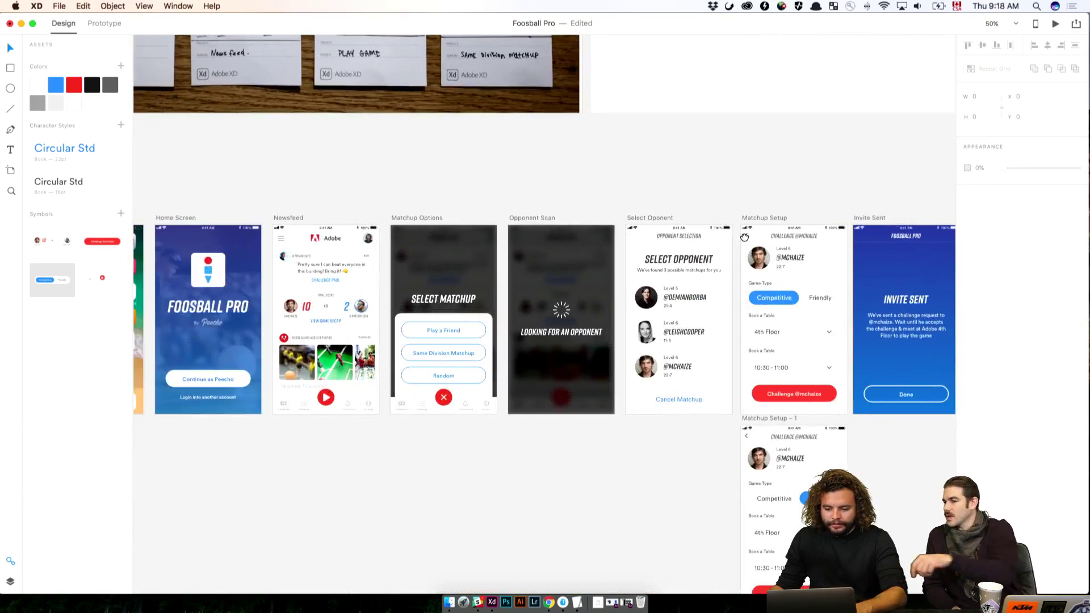
pyautogui.press('super+plus')
pyautogui.press('super+plus')
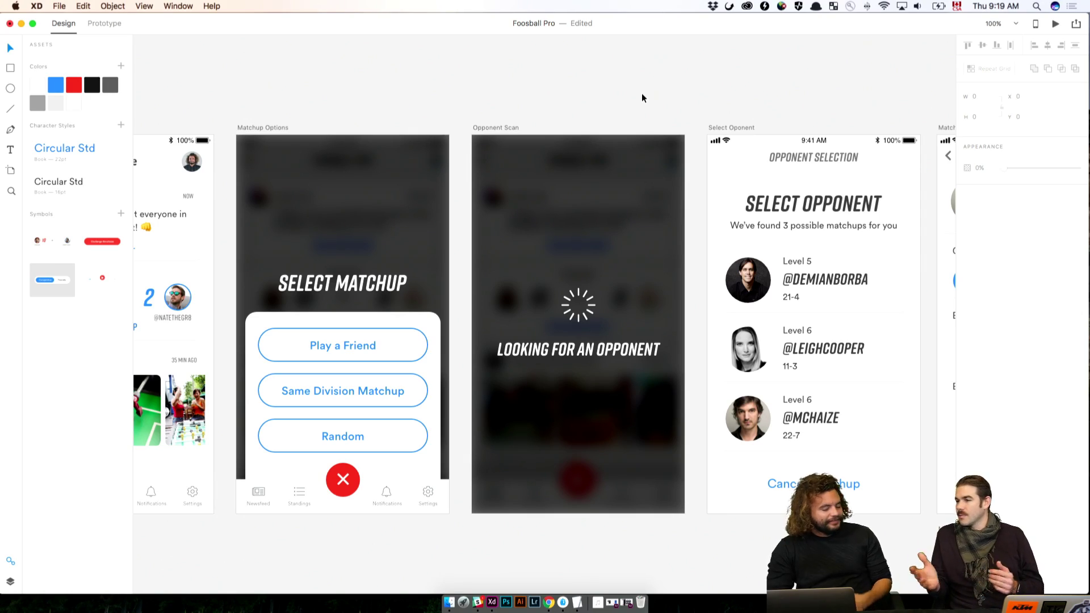
# Step: Review the flow from Select Oponent and Invite Sent to iPad – 3, then briefly select the Matchup Setup – 2 artboard
pyautogui.hscroll(15, 641, 93)
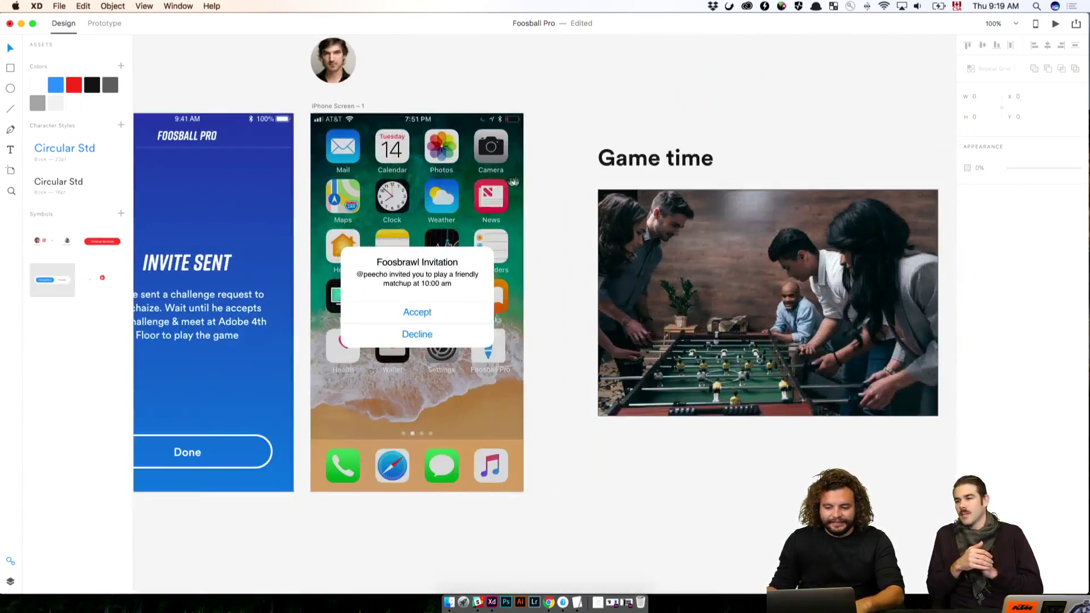
pyautogui.hscroll(20, 514, 182)
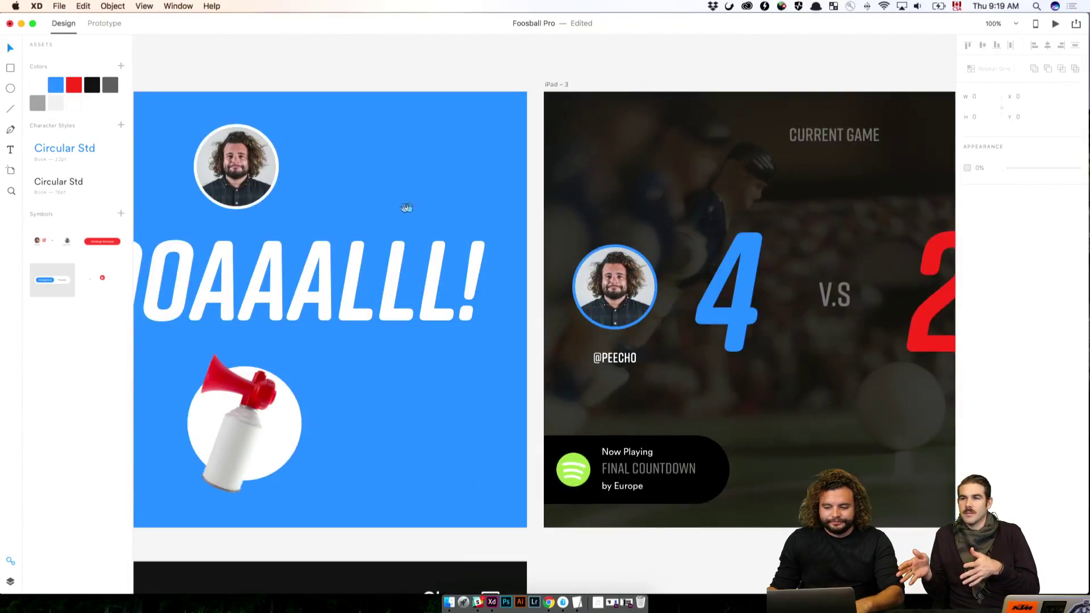
pyautogui.hscroll(10, 406, 208)
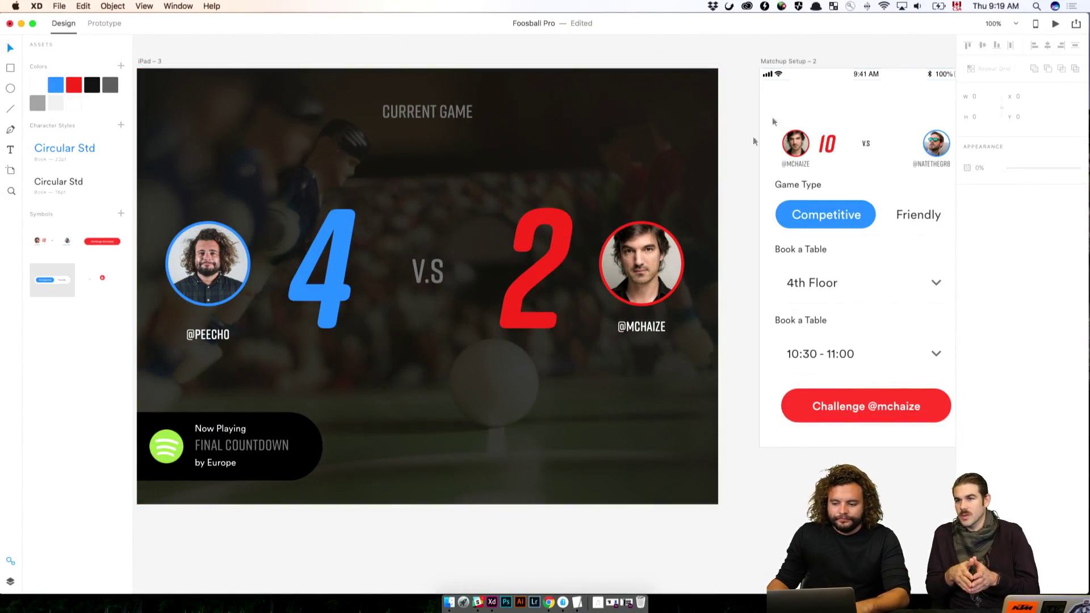
pyautogui.click(795, 63)
pyautogui.hscroll(8, 575, 66)
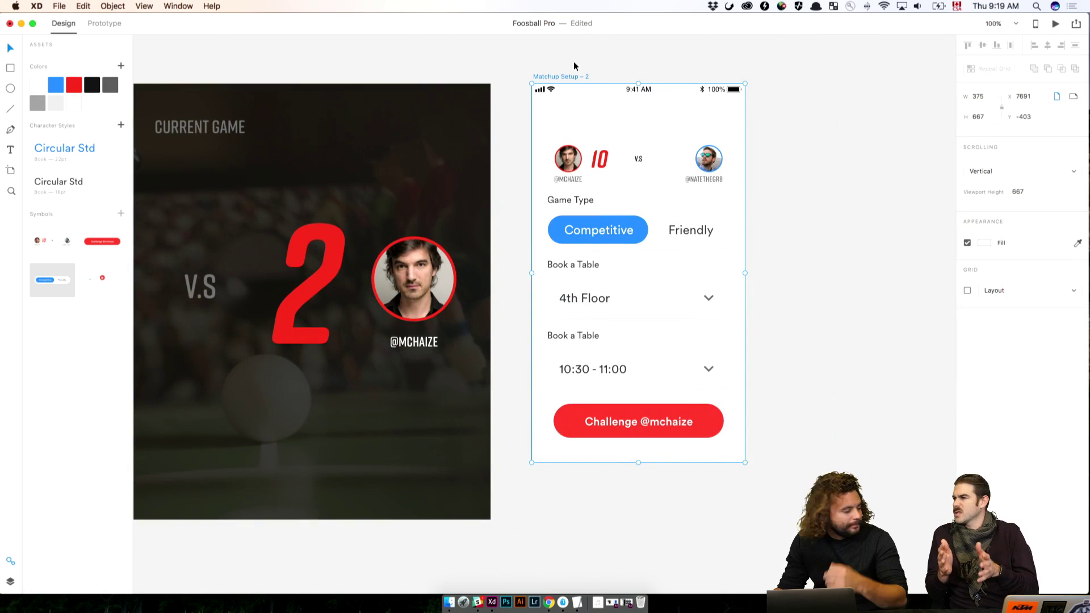
pyautogui.click(786, 167)
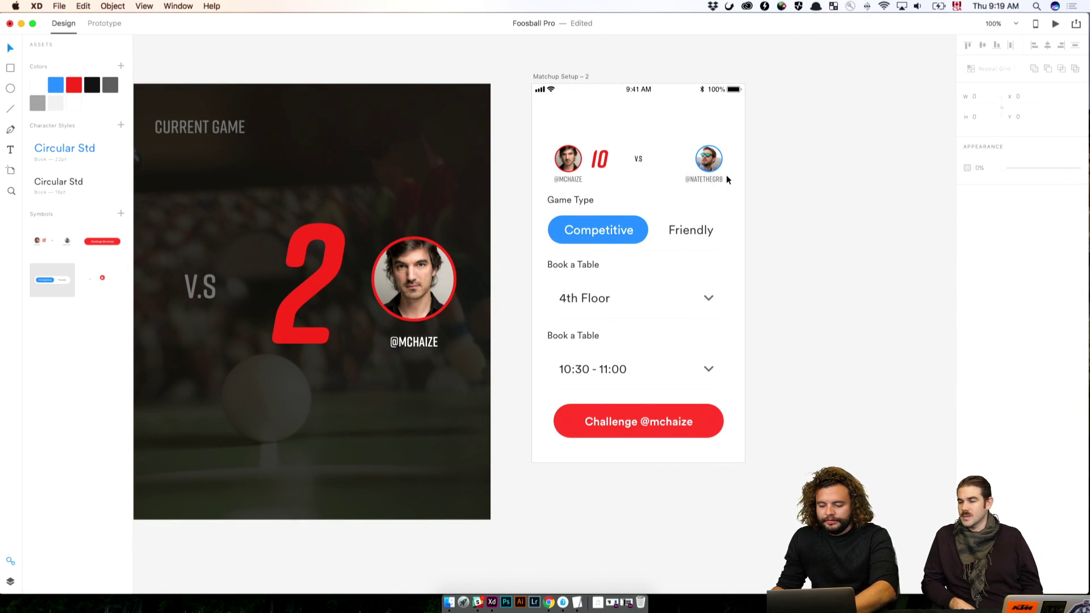
# Step: Open the Creative Cloud Libraries window while keeping the Matchup Setup – 2 artboard in view at 100% zoom
pyautogui.press('super+equal')
pyautogui.press('super+minus')
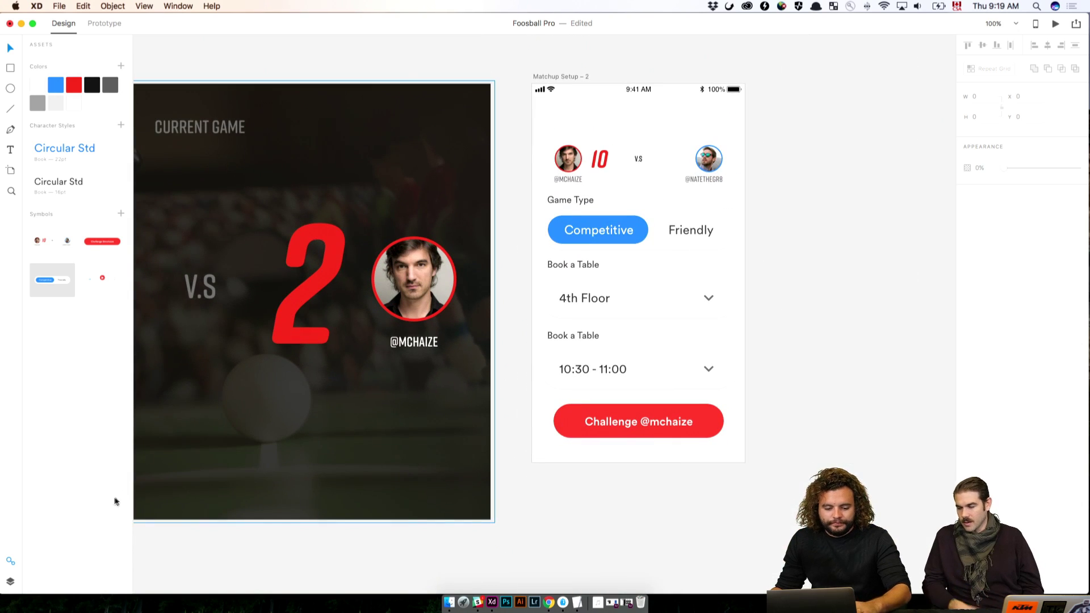
pyautogui.click(53, 5)
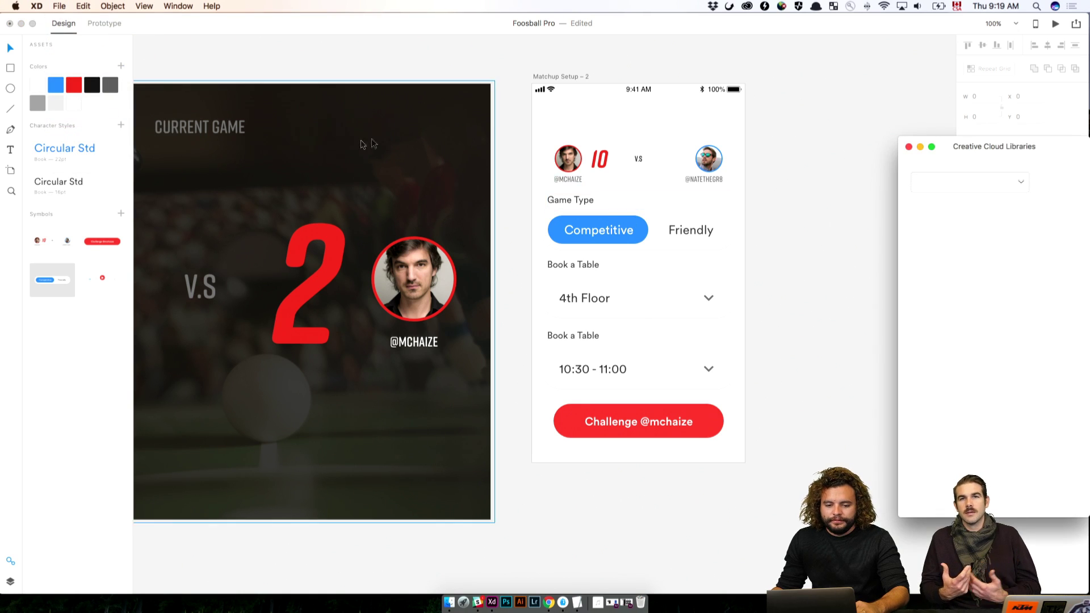
# Step: Move the Creative Cloud Libraries window next to the Matchup Setup – 2 artboard and load the Foosball Pro library
pyautogui.moveTo(966, 144); pyautogui.dragTo(386, 77)
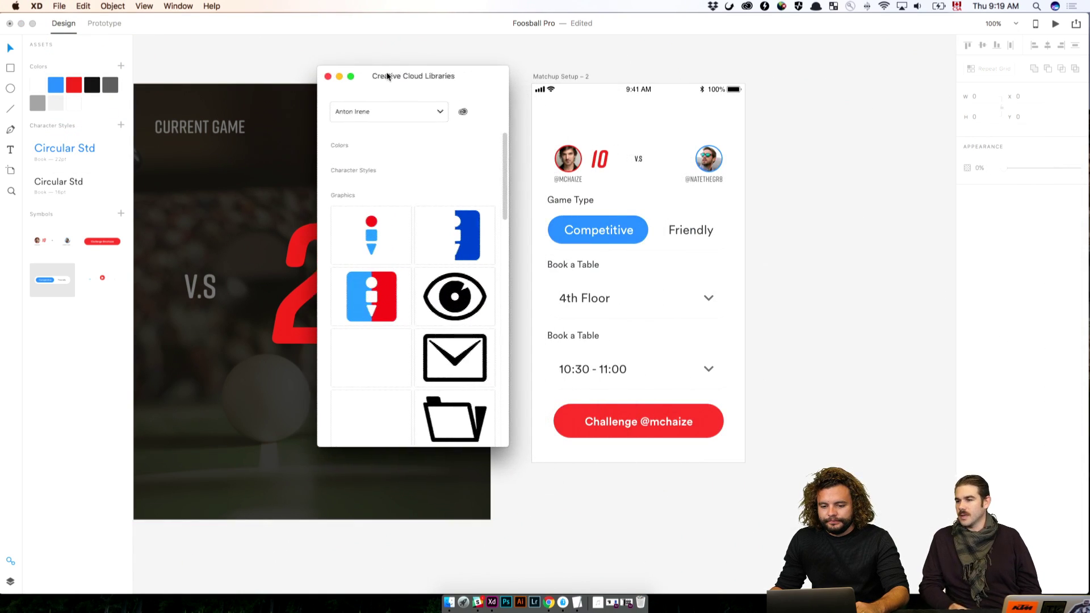
pyautogui.click(427, 121)
pyautogui.click(424, 120)
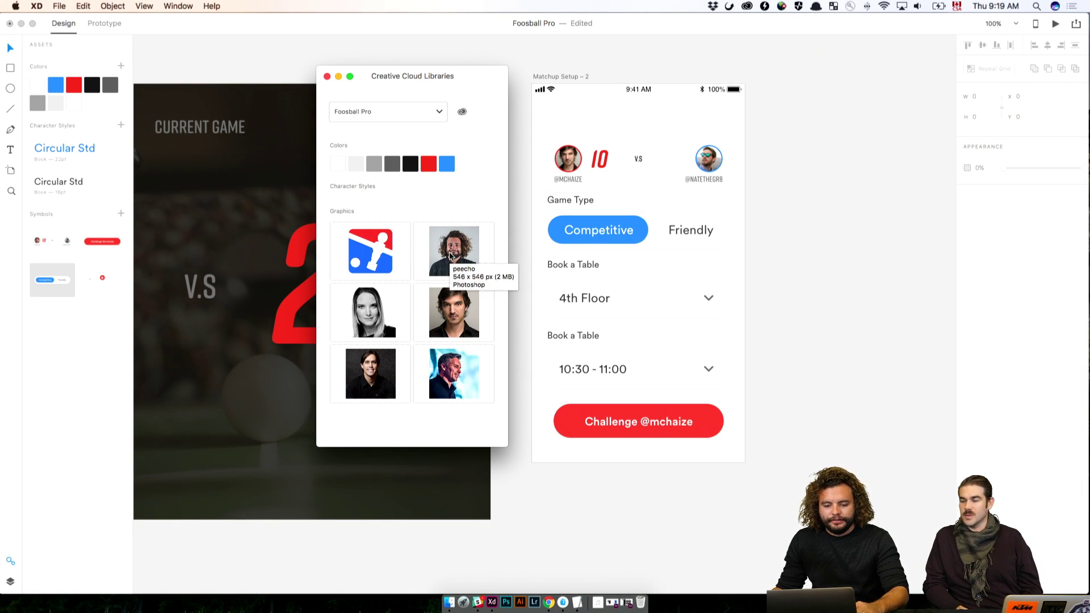
# Step: Replace the left avatar with the curly-haired man's library portrait and the right avatar with the dark-haired man's portrait beneath it
pyautogui.moveTo(453, 253); pyautogui.dragTo(568, 159)
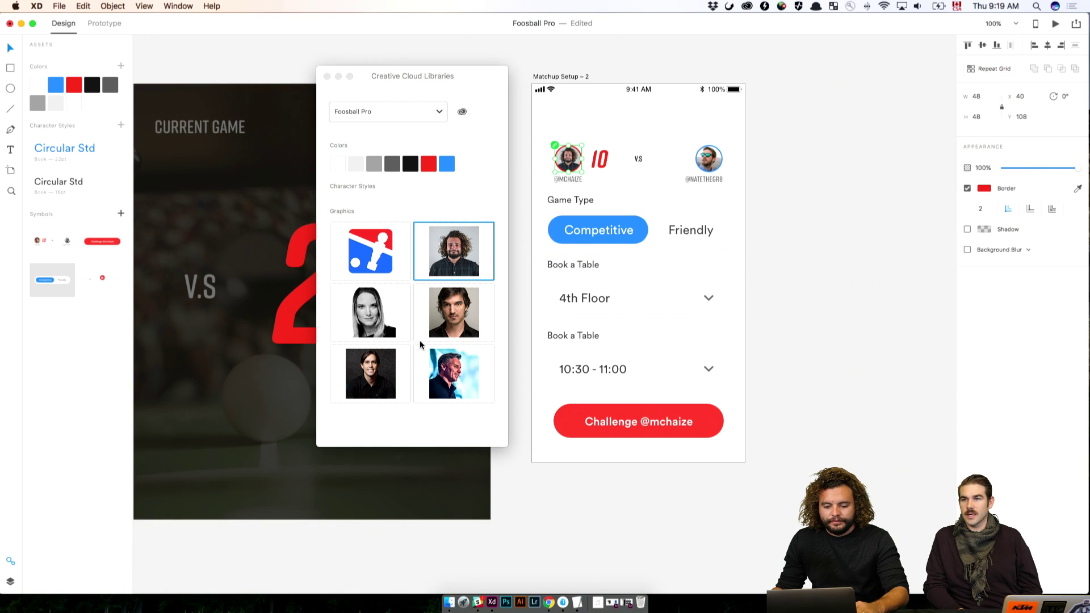
pyautogui.moveTo(446, 327); pyautogui.dragTo(710, 165)
pyautogui.press('super+z')
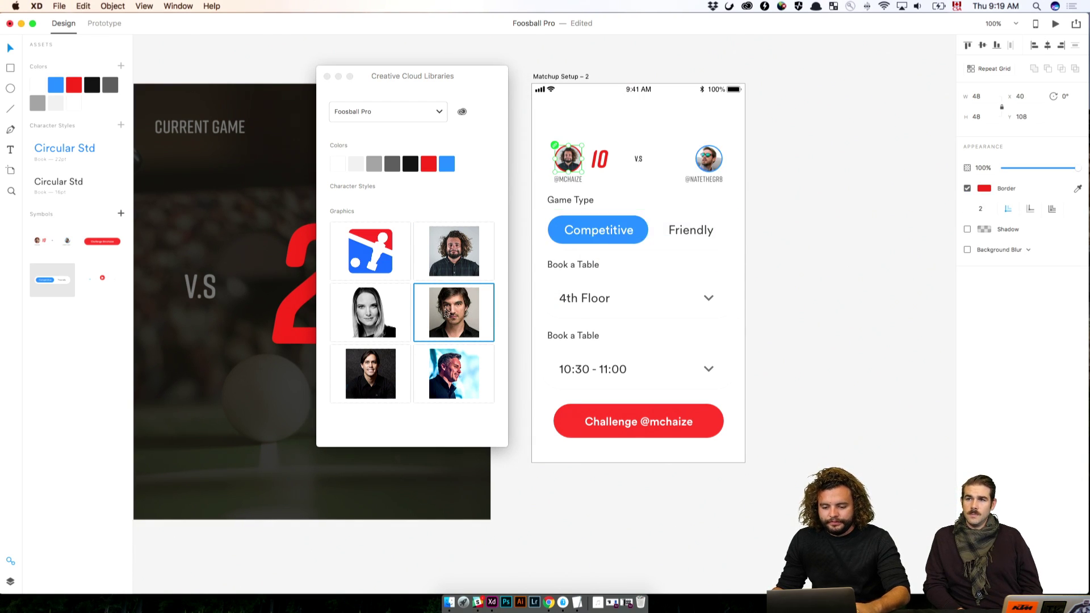
pyautogui.moveTo(446, 312); pyautogui.dragTo(709, 160)
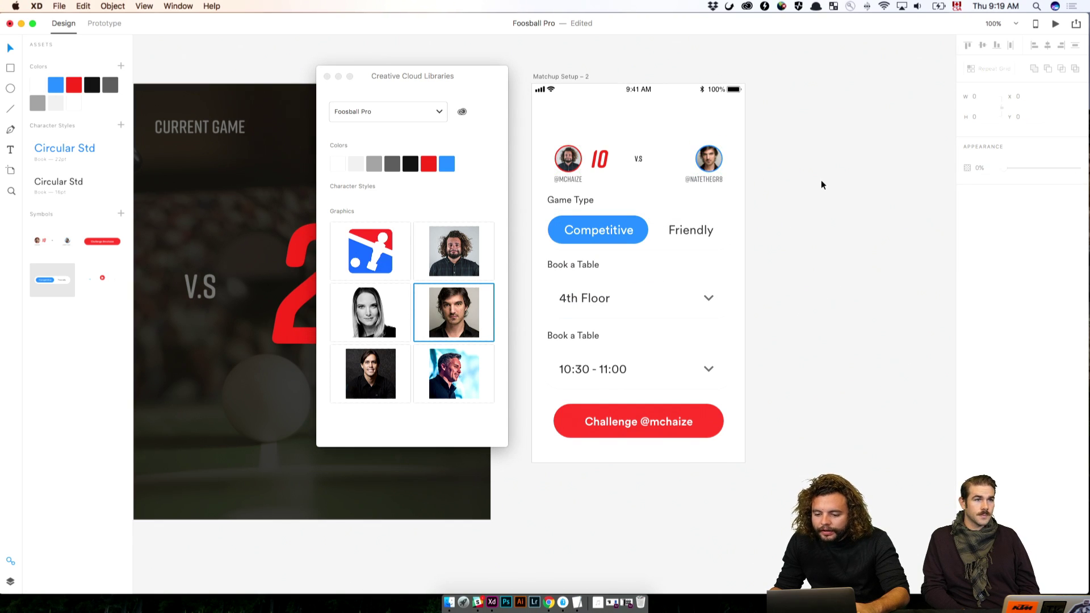
pyautogui.doubleClick(703, 179)
pyautogui.write('@MCHAIZE')
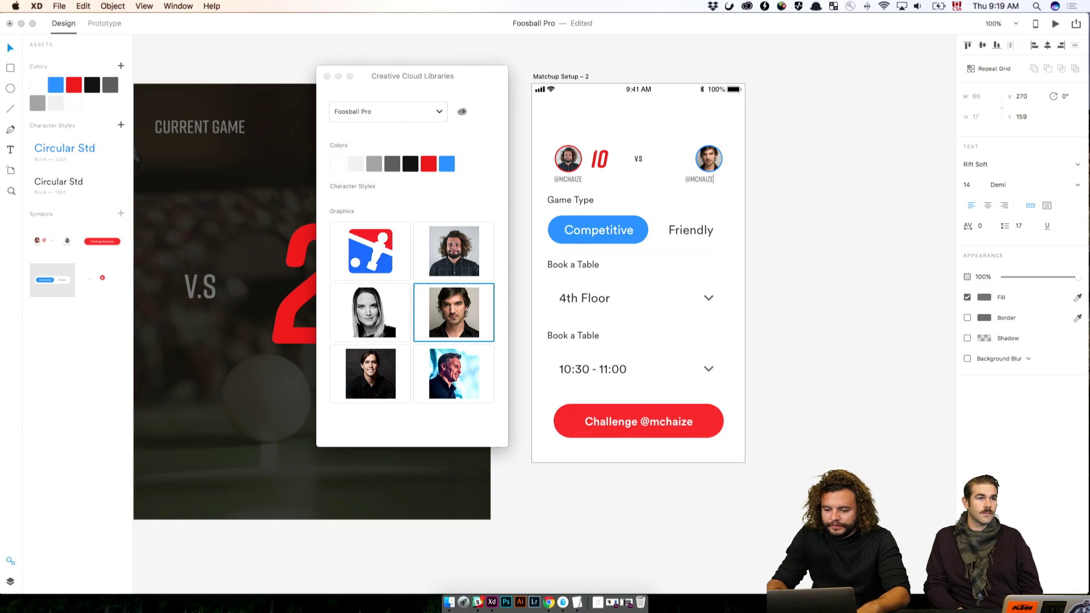
pyautogui.click(565, 179)
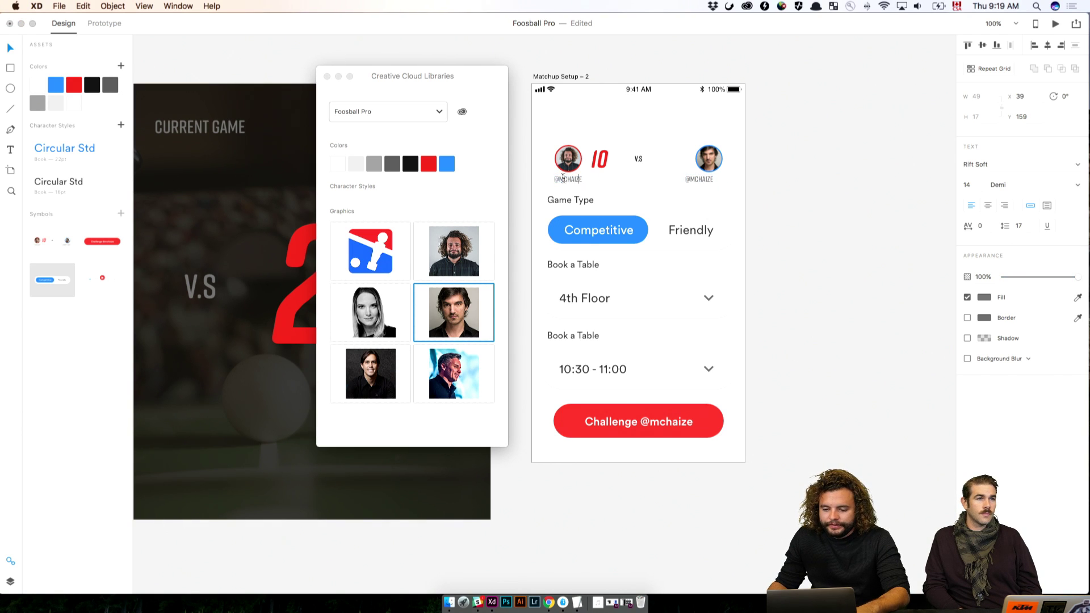
pyautogui.doubleClick(564, 179)
pyautogui.write('@PEEXG')
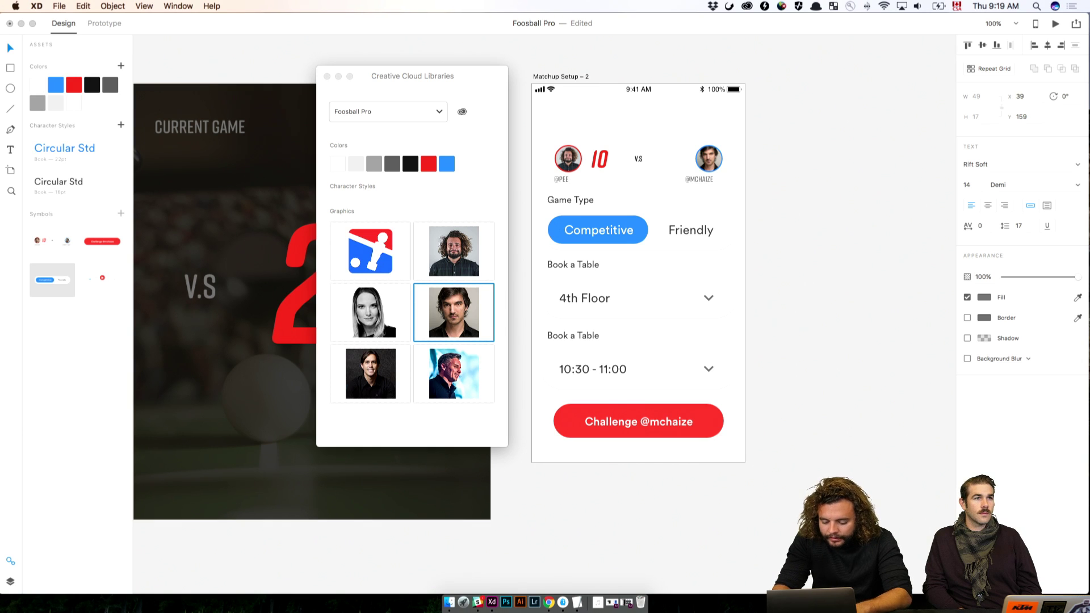
pyautogui.press('Escape')
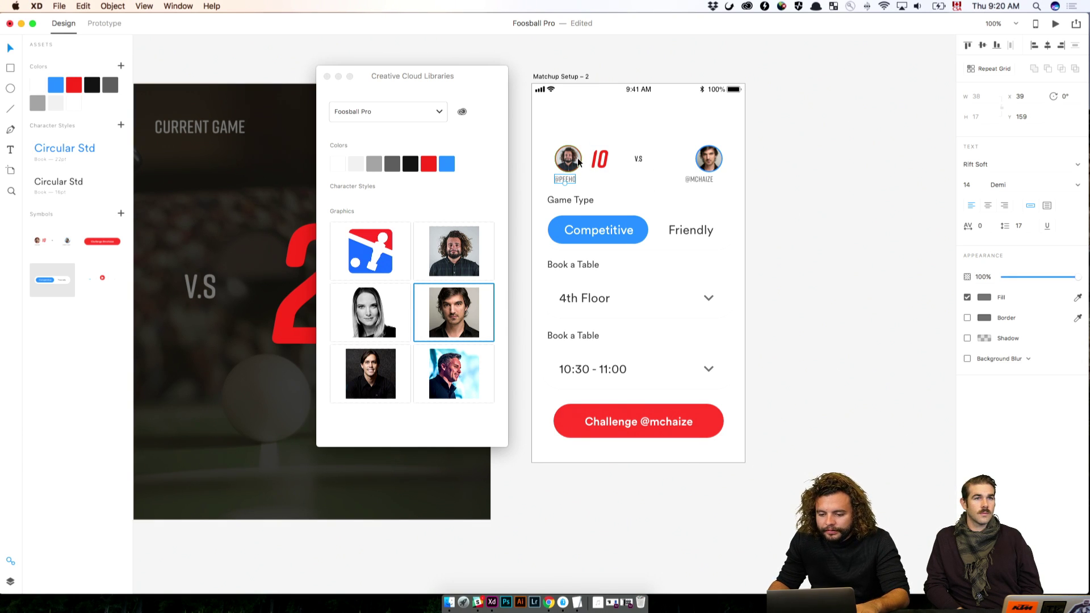
# Step: Apply the library's blue #308DFF as the left avatar's border and its red #ED3727 as the right avatar's border
pyautogui.moveTo(414, 77); pyautogui.dragTo(882, 98)
pyautogui.moveTo(366, 128); pyautogui.dragTo(286, 152)
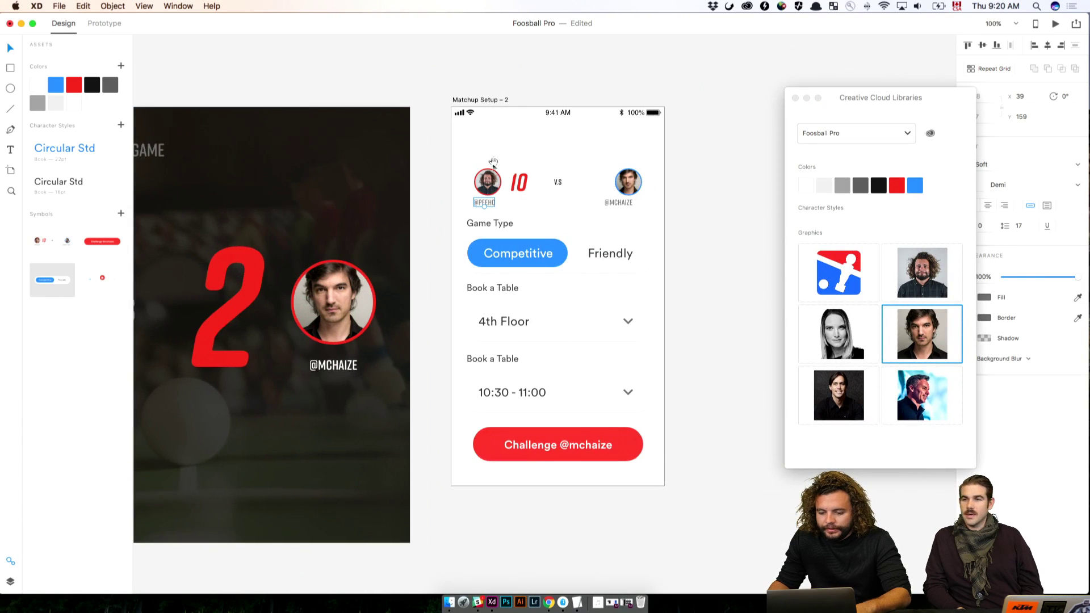
pyautogui.click(486, 176)
pyautogui.rightClick(914, 185)
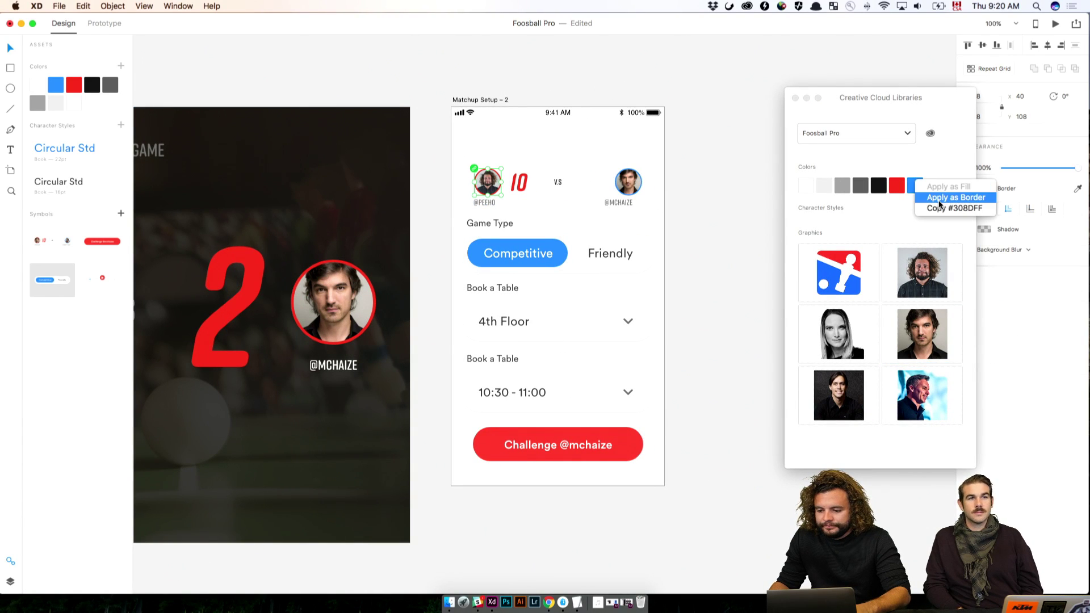
pyautogui.click(956, 197)
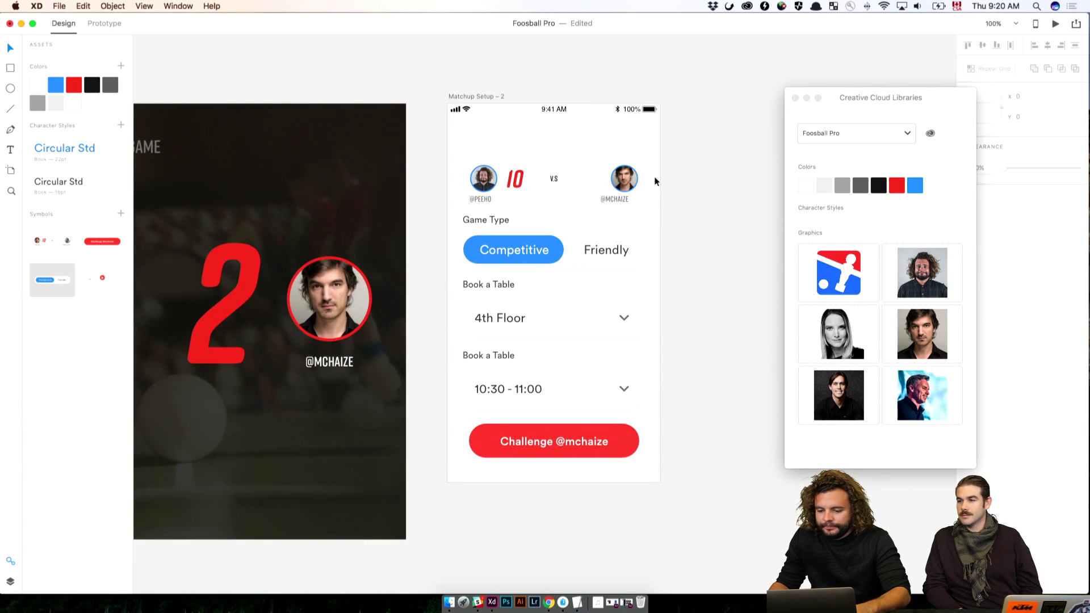
pyautogui.click(624, 178)
pyautogui.rightClick(897, 185)
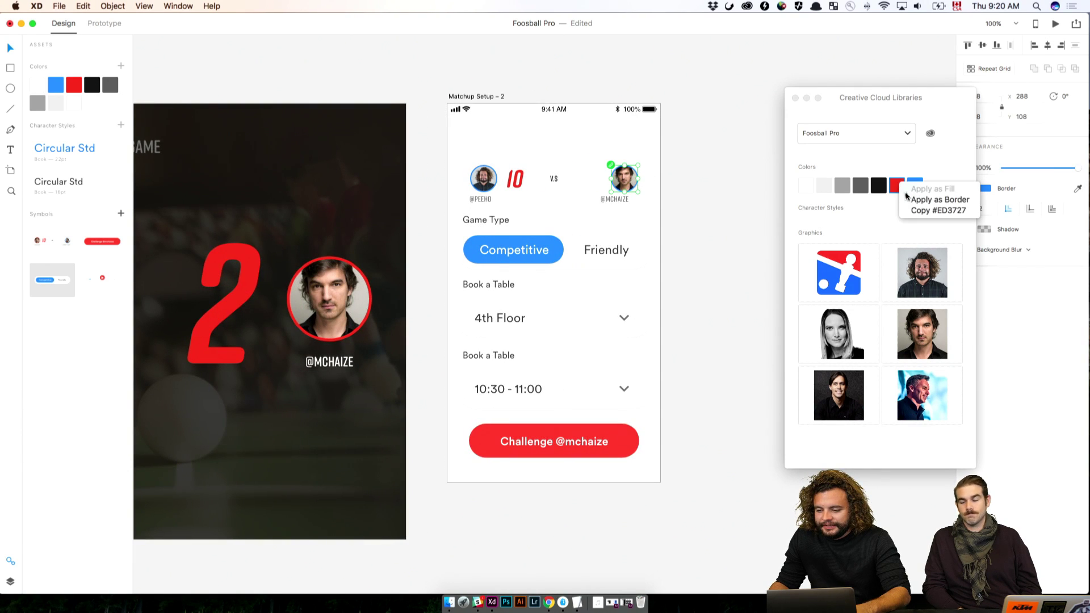
pyautogui.click(940, 200)
pyautogui.click(723, 149)
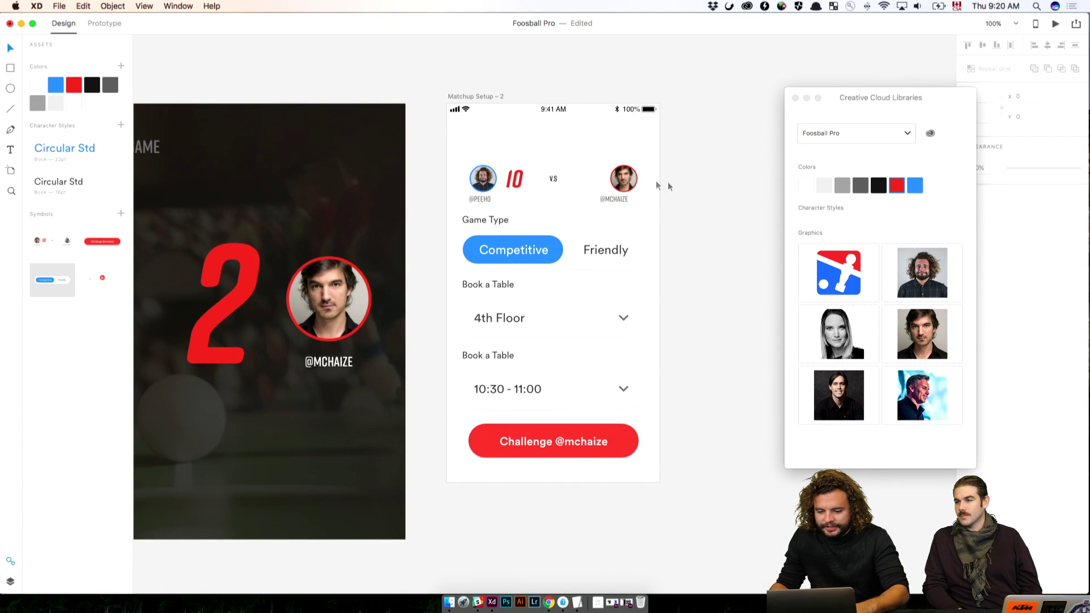
# Step: Move the red score 10 beside the right player's avatar and set its font size to 60
pyautogui.moveTo(514, 180); pyautogui.dragTo(591, 183)
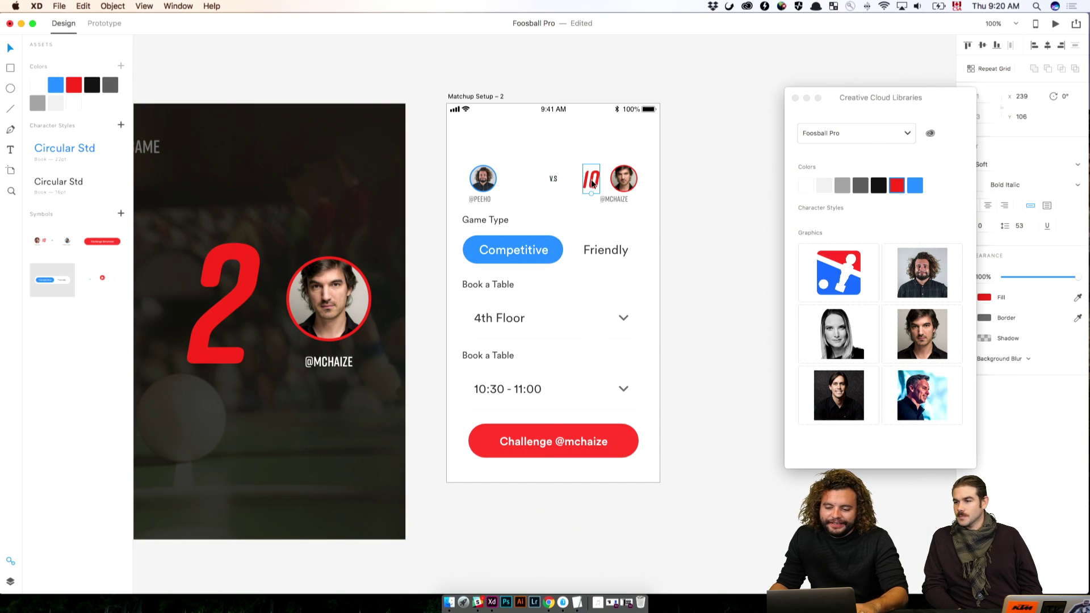
pyautogui.click(684, 178)
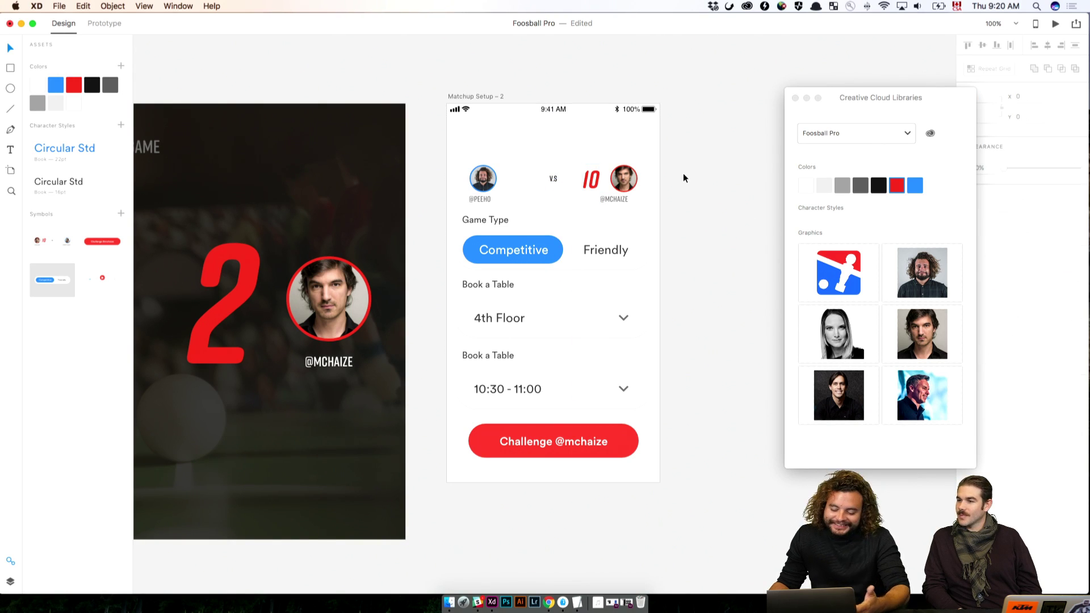
pyautogui.scroll(3, 685, 178)
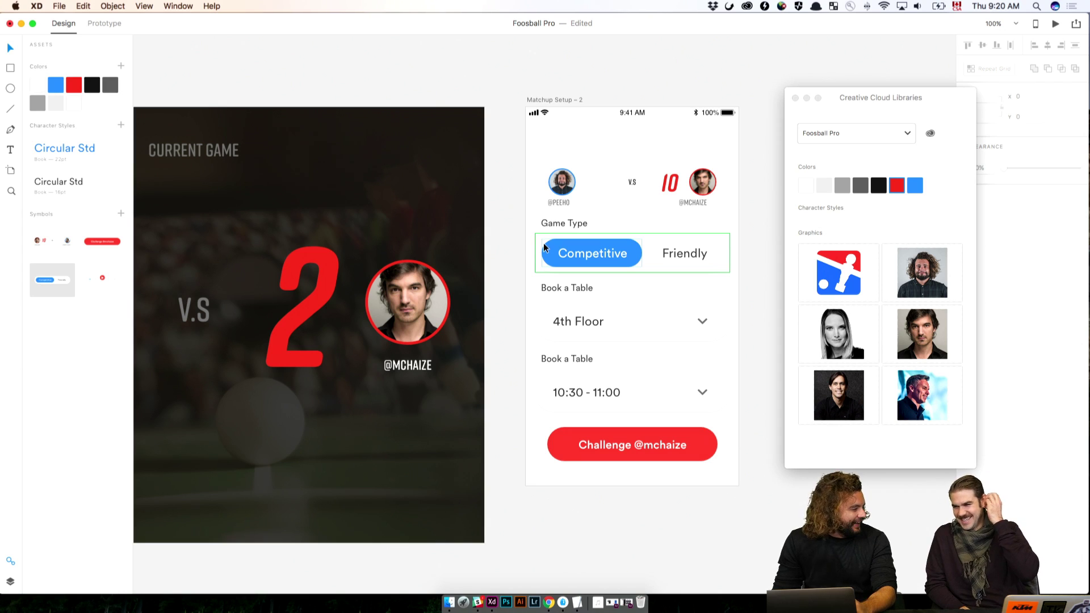
pyautogui.press('super+2')
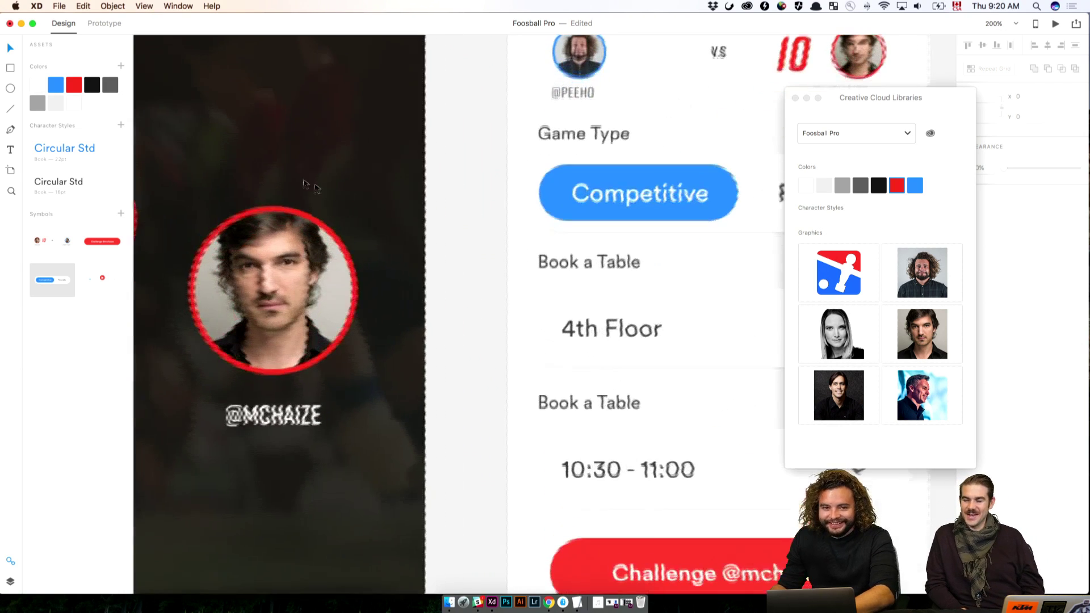
pyautogui.scroll(5, 332, 199)
pyautogui.hscroll(5, 332, 198)
pyautogui.click(587, 256)
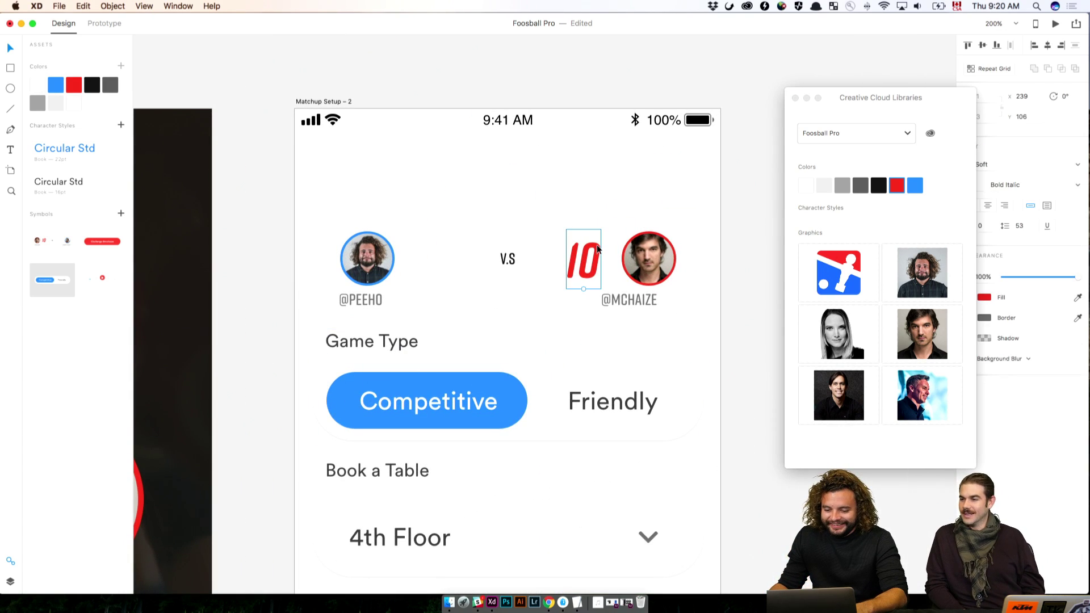
pyautogui.moveTo(870, 92); pyautogui.dragTo(165, 96)
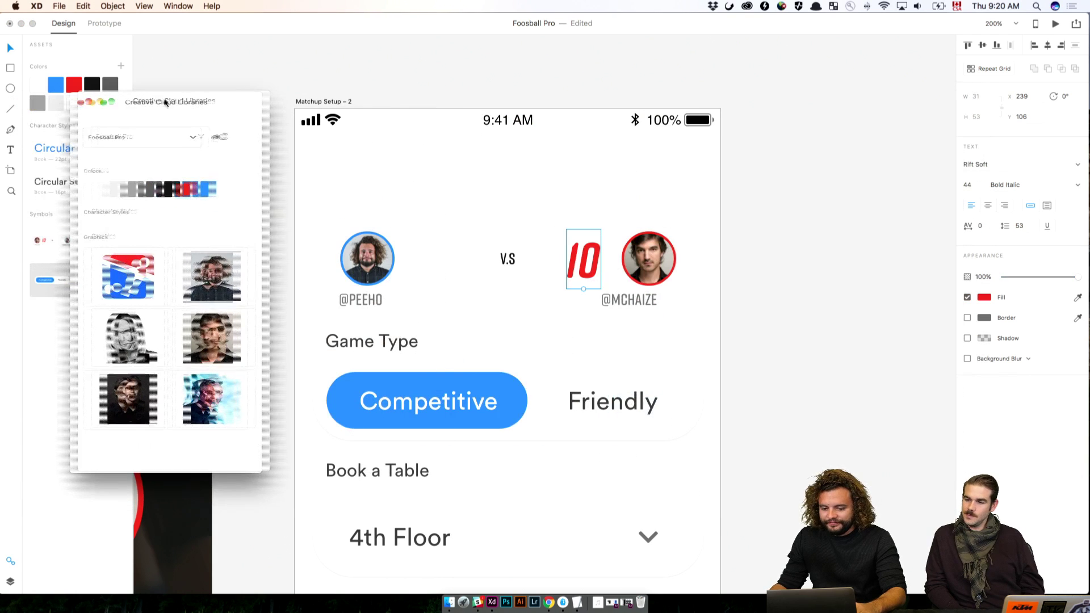
pyautogui.click(974, 185)
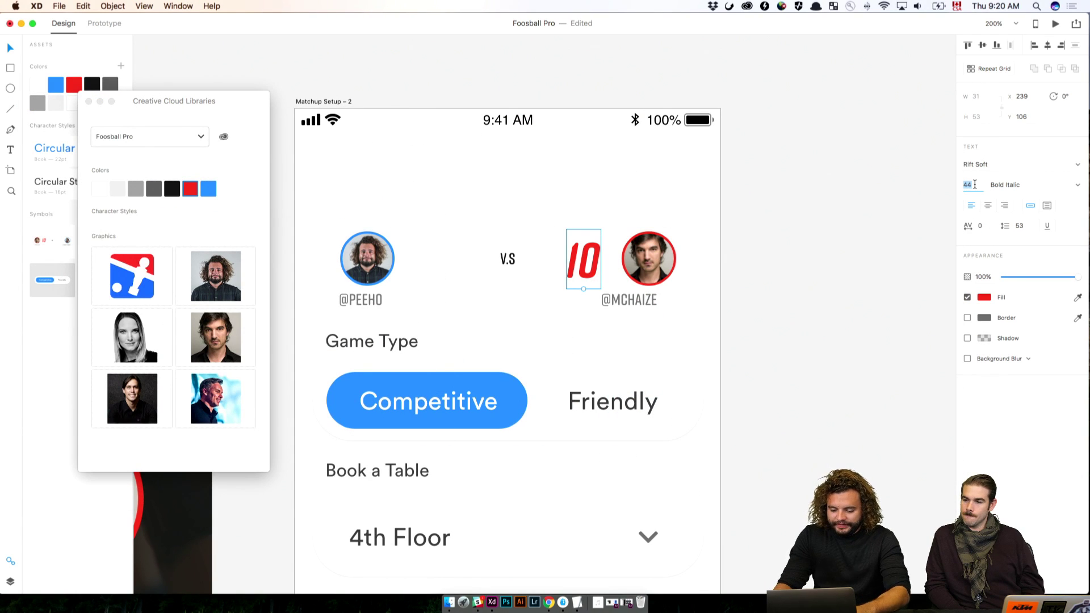
pyautogui.press('Return')
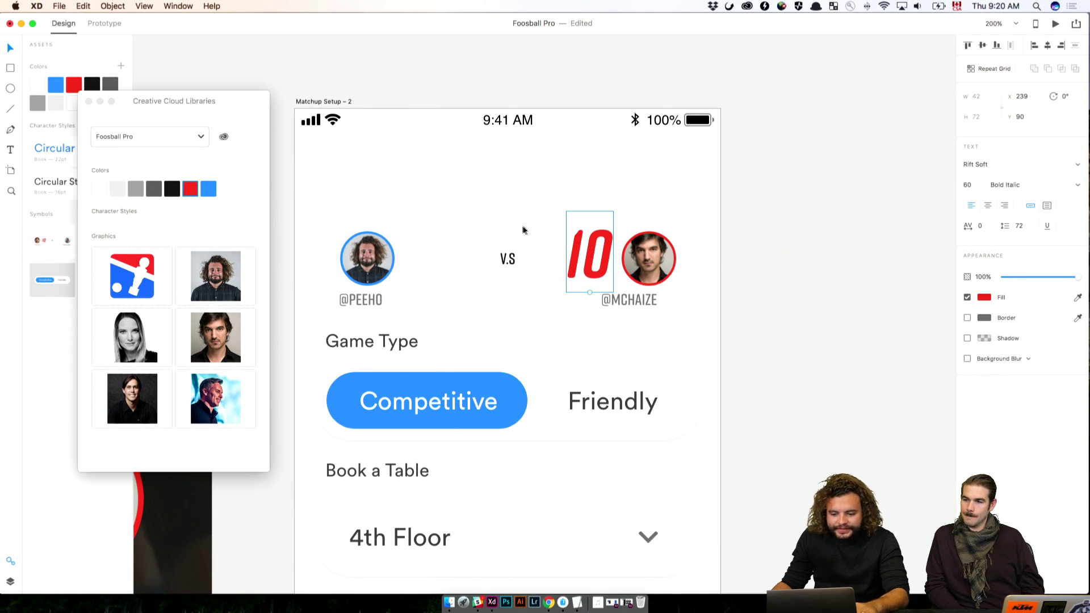
# Step: Duplicate the red score beside the left player's avatar and change the copy's text to 9
pyautogui.moveTo(584, 248); pyautogui.dragTo(444, 259)
pyautogui.doubleClick(436, 260)
pyautogui.press('Escape')
pyautogui.doubleClick(444, 259)
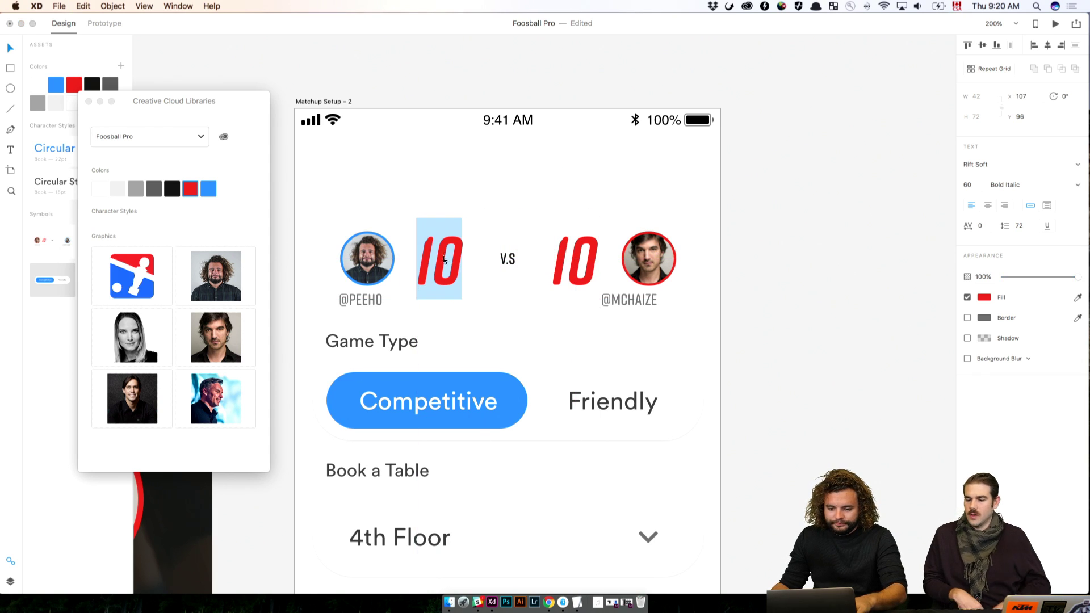
pyautogui.write('9')
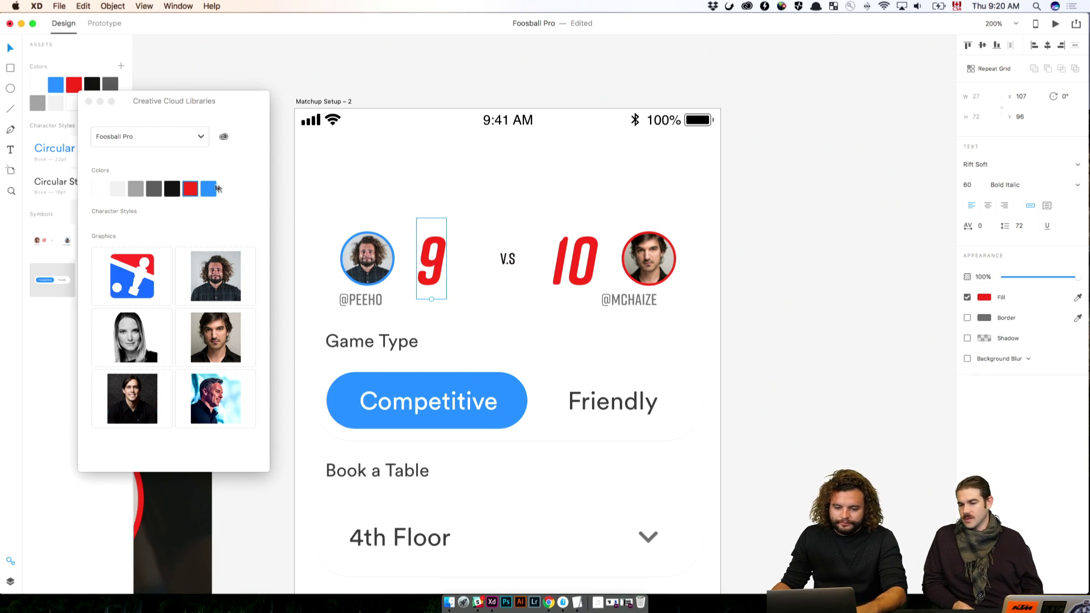
# Step: Apply the library's blue #308DFF as the fill of the left player's score
pyautogui.click(216, 187)
pyautogui.rightClick(207, 190)
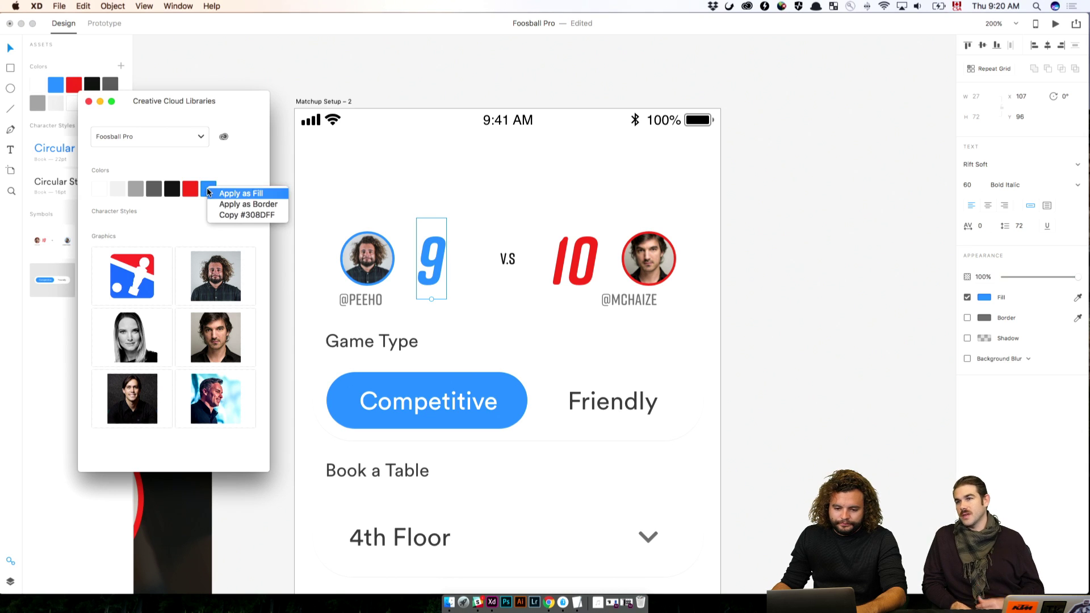
pyautogui.click(214, 193)
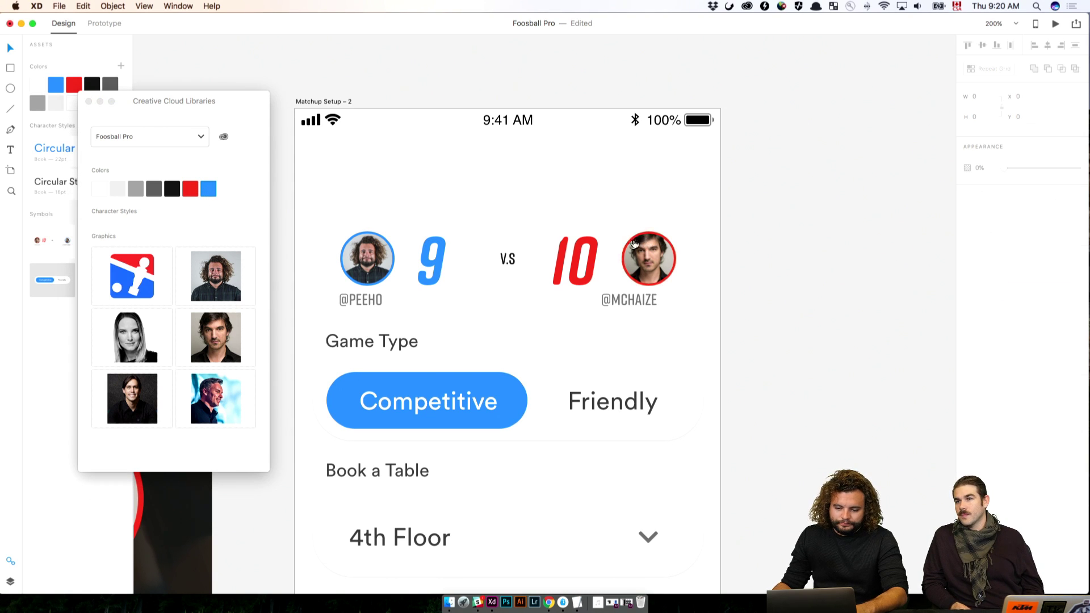
# Step: Delete the Game Type options and both Book a Table fields between the score row and the red button
pyautogui.hscroll(-3, 574, 185)
pyautogui.scroll(1, 575, 185)
pyautogui.moveTo(769, 221); pyautogui.dragTo(369, 302)
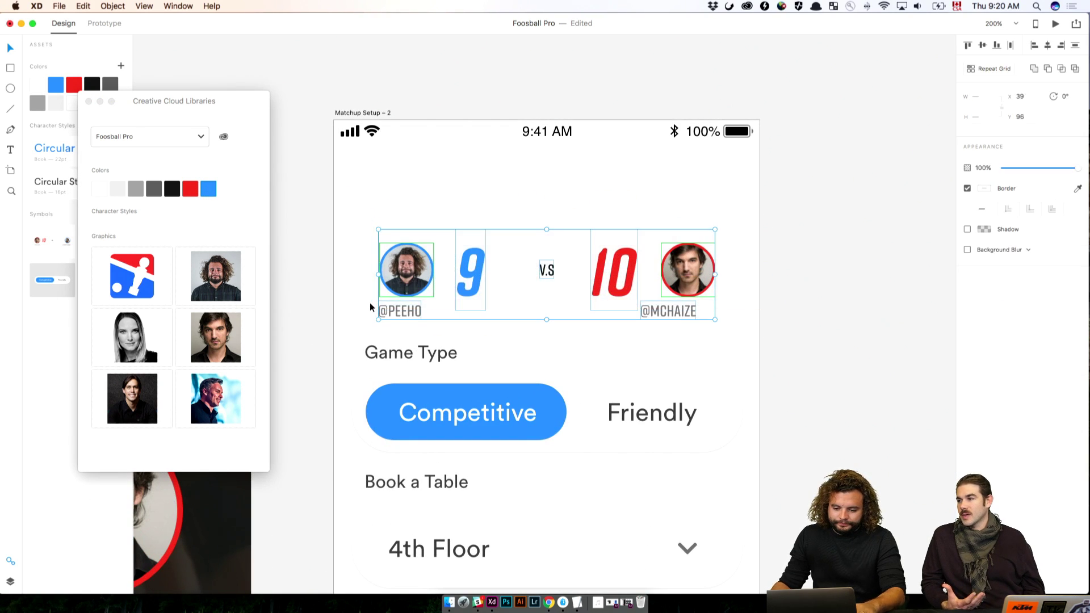
pyautogui.click(761, 352)
pyautogui.moveTo(761, 353); pyautogui.dragTo(402, 514)
pyautogui.press('Delete')
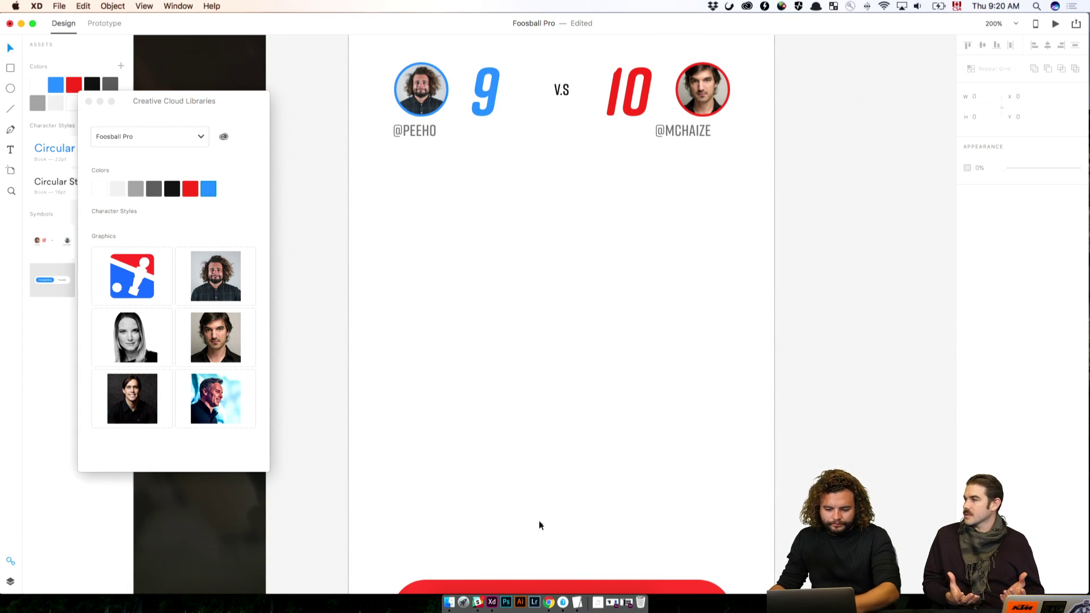
# Step: Clear the label text from the red challenge button at the bottom of the Matchup Setup – 2 artboard
pyautogui.scroll(-5, 557, 314)
pyautogui.doubleClick(557, 414)
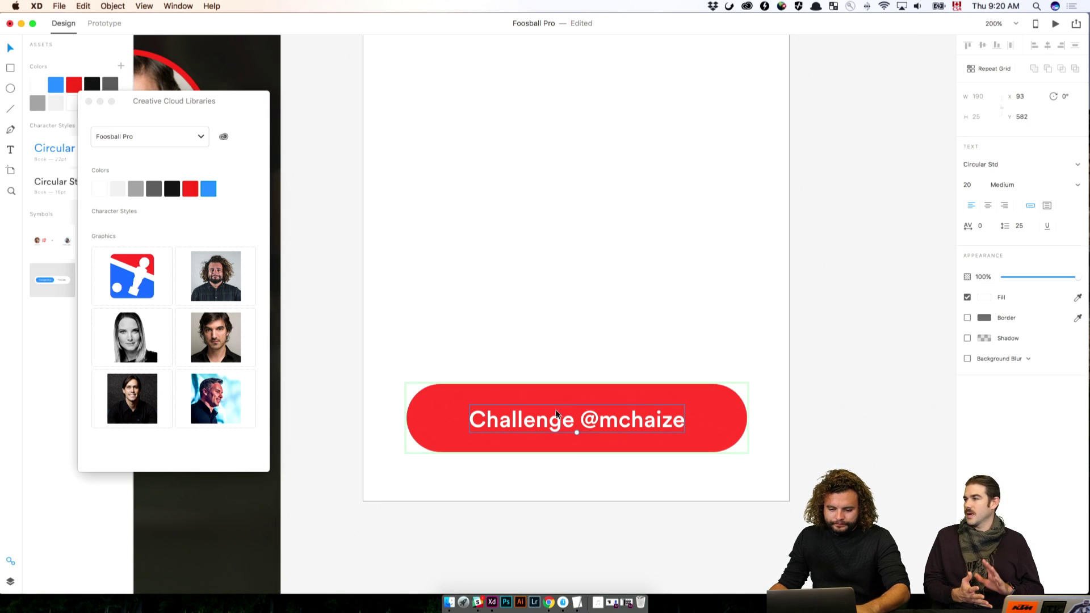
pyautogui.doubleClick(556, 423)
pyautogui.press('Left')
pyautogui.write('REM')
pyautogui.press('super+a')
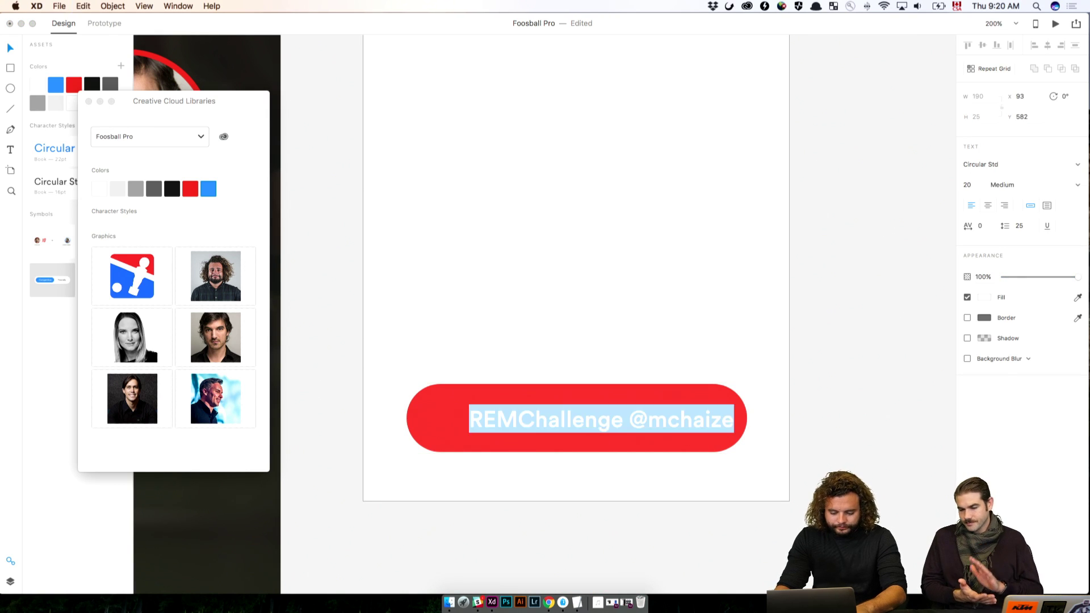
pyautogui.write('MR')
pyautogui.press('BackSpace')
pyautogui.press('BackSpace')
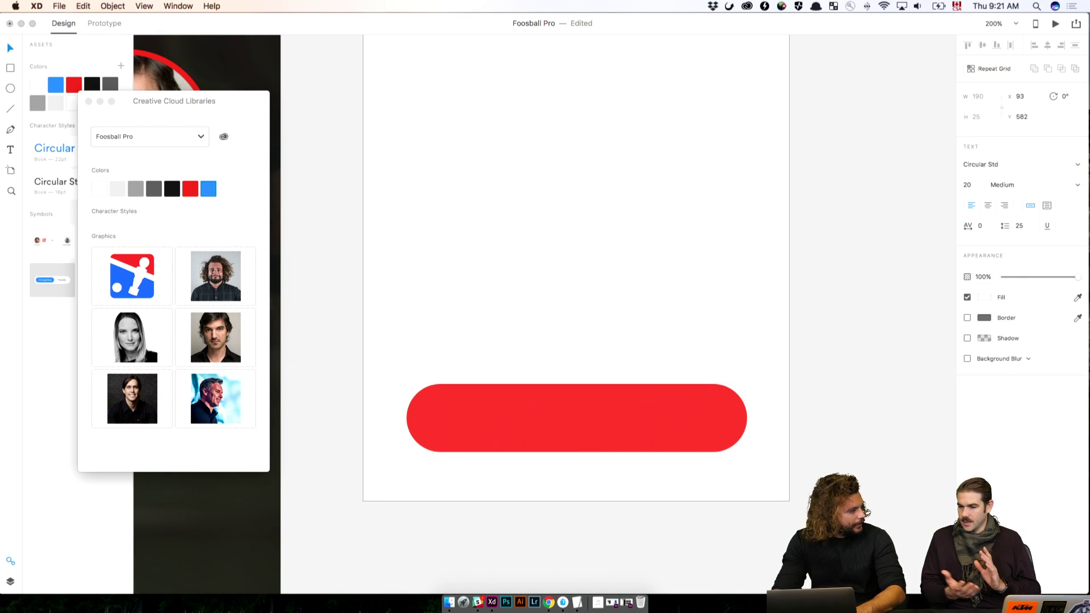
pyautogui.click(691, 280)
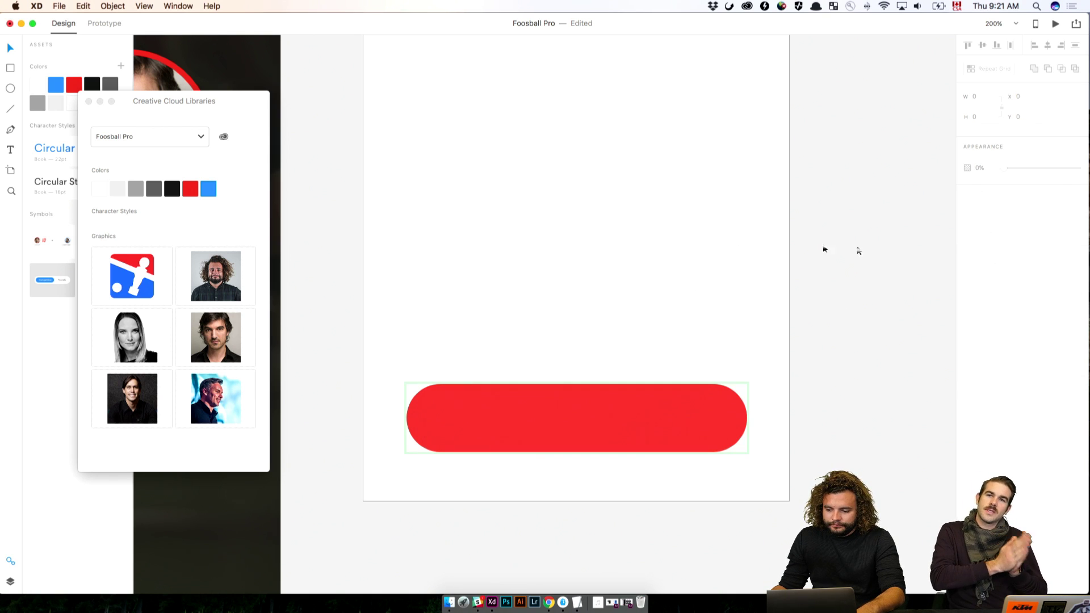
# Step: Try to delete the red background shape inside the emptied button, then undo the deletion
pyautogui.click(597, 388)
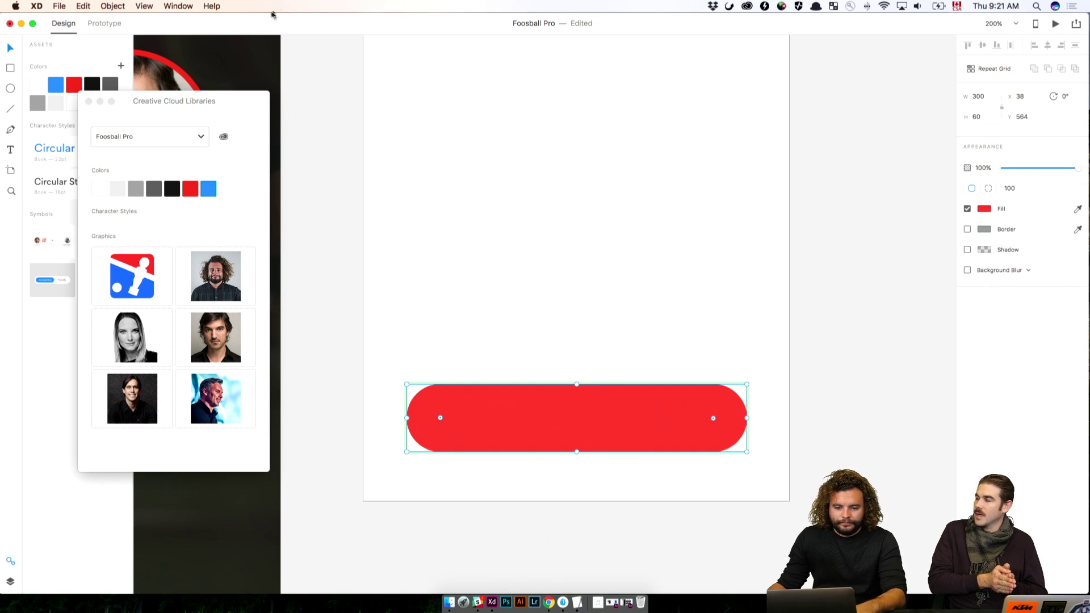
pyautogui.moveTo(209, 100); pyautogui.dragTo(265, 94)
pyautogui.click(584, 437)
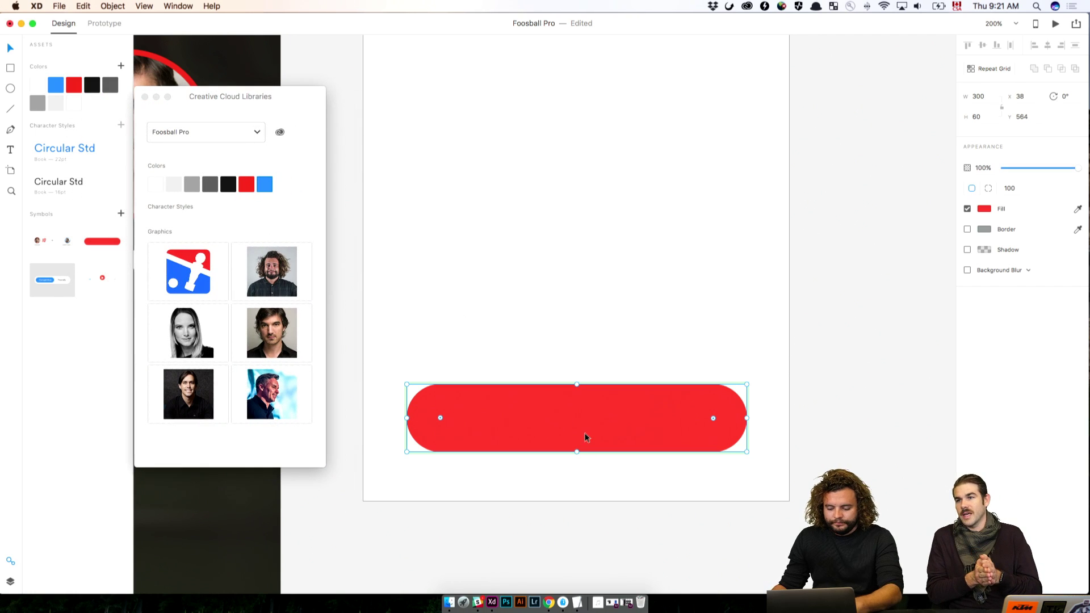
pyautogui.press('Delete')
pyautogui.press('super+z')
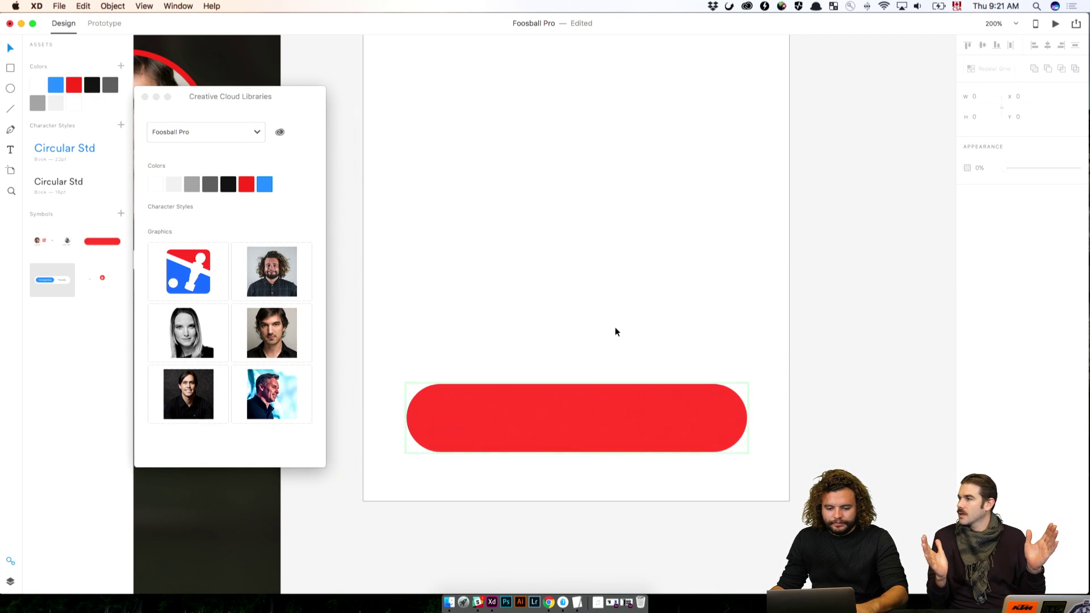
# Step: Move the empty red button up to Y 546 on the Matchup Setup – 2 artboard and ungroup its symbol
pyautogui.moveTo(564, 430); pyautogui.dragTo(562, 409)
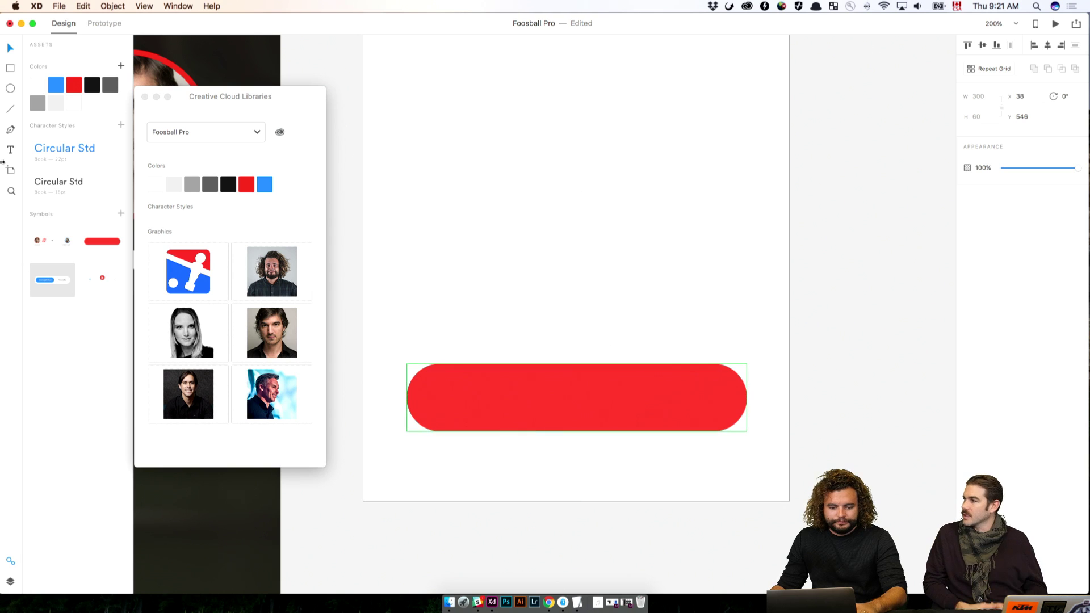
pyautogui.click(11, 149)
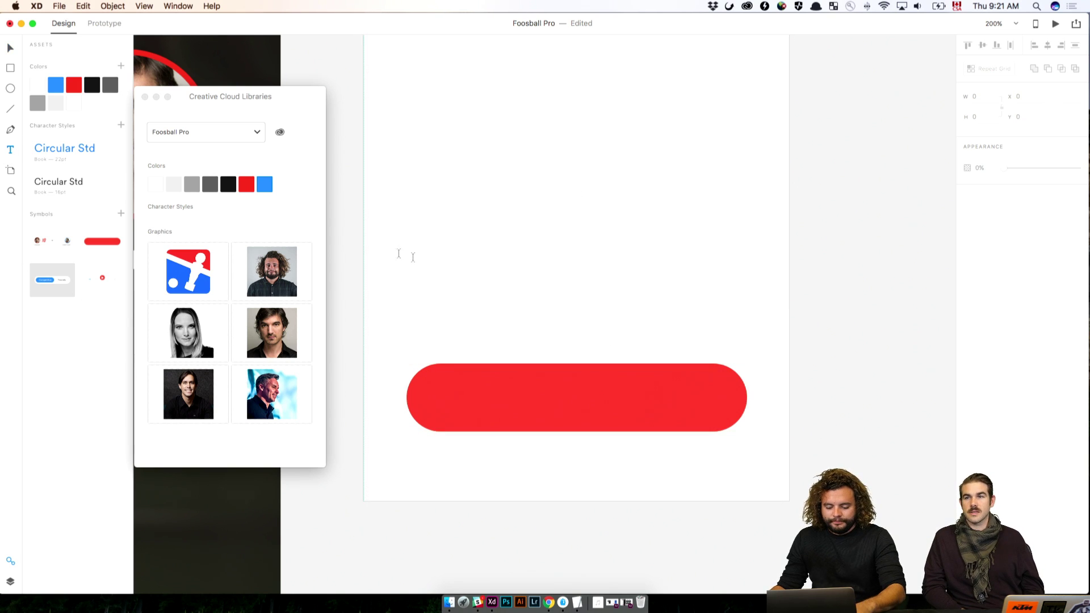
pyautogui.press('v')
pyautogui.rightClick(578, 432)
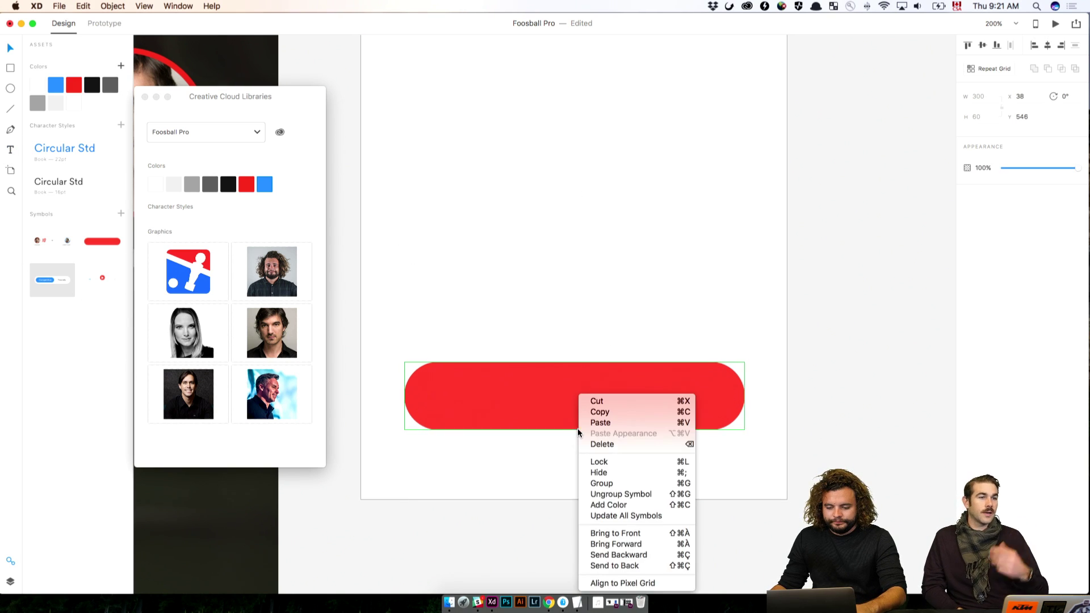
pyautogui.click(627, 495)
pyautogui.click(805, 456)
# Step: Add the text REMATCH just above the red button
pyautogui.click(10, 150)
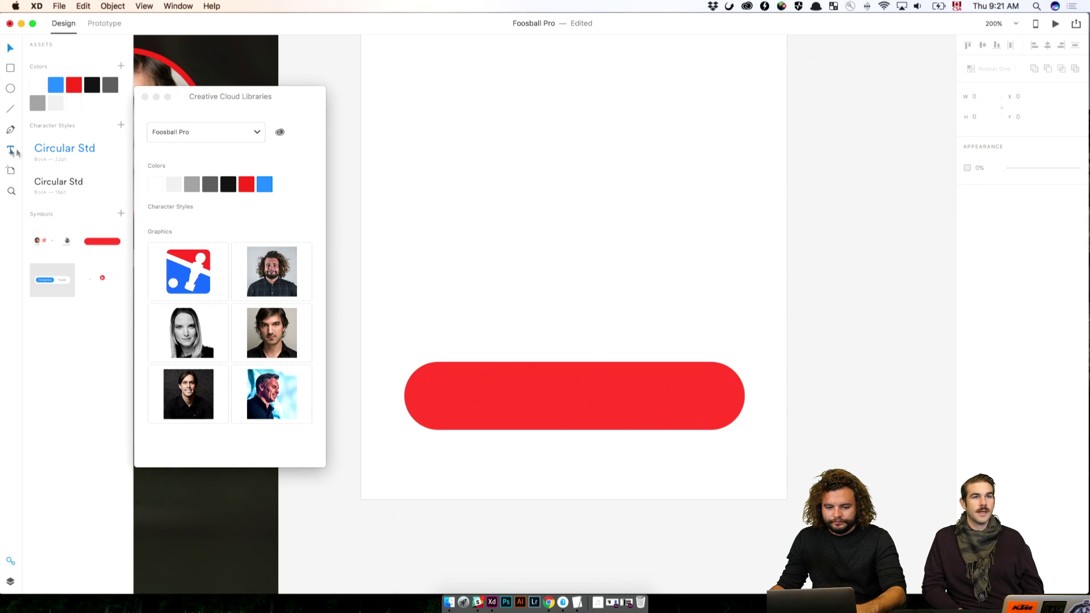
pyautogui.click(497, 318)
pyautogui.write('RE')
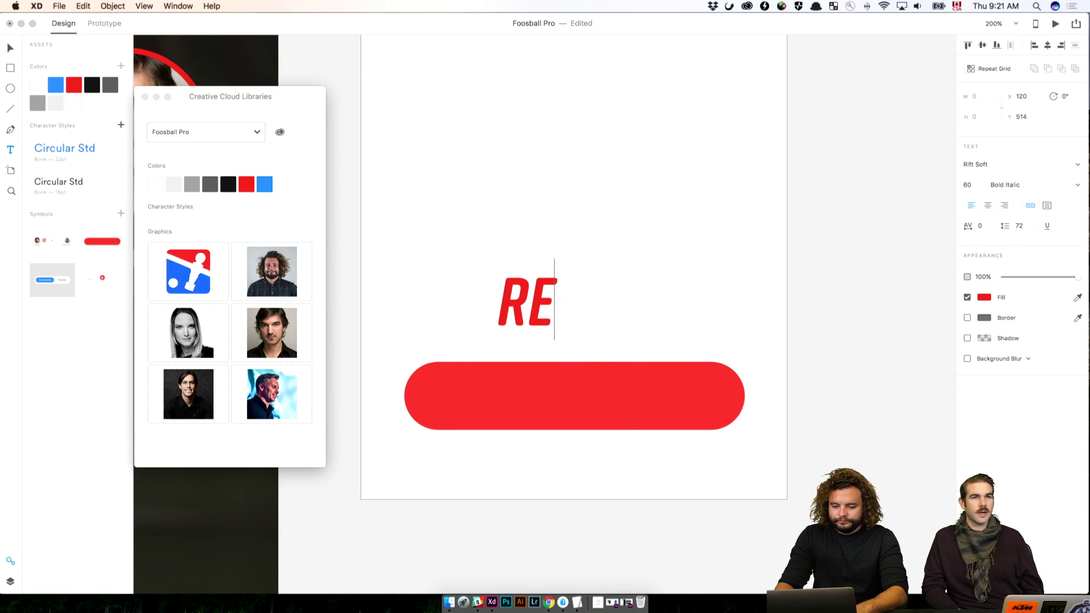
pyautogui.press('BackSpace')
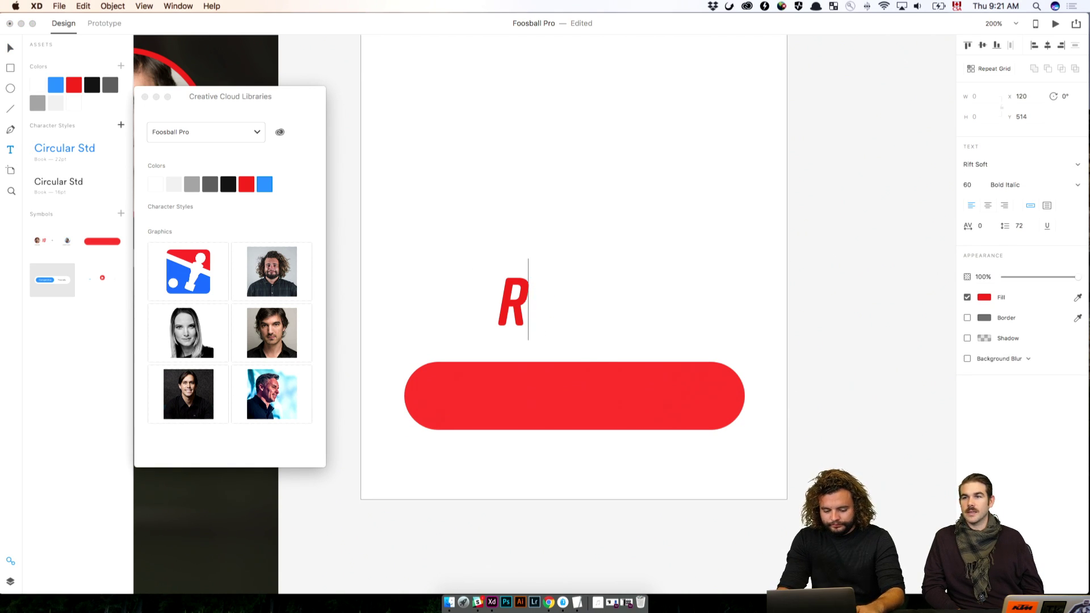
pyautogui.write('EMA')
pyautogui.press('BackSpace')
pyautogui.press('BackSpace')
pyautogui.press('BackSpace')
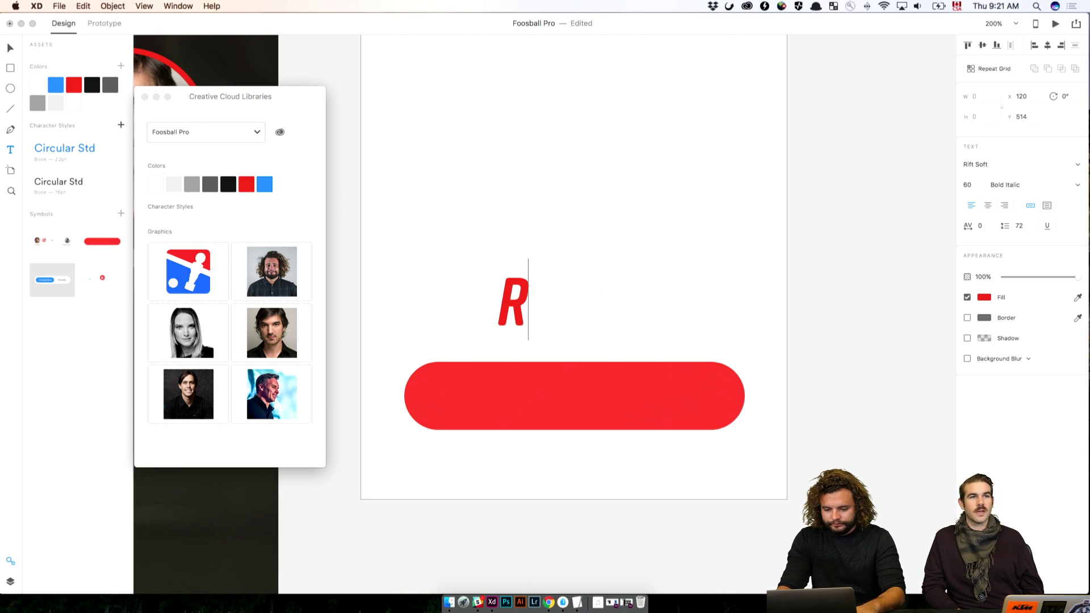
pyautogui.write('EMATCH')
pyautogui.press('Escape')
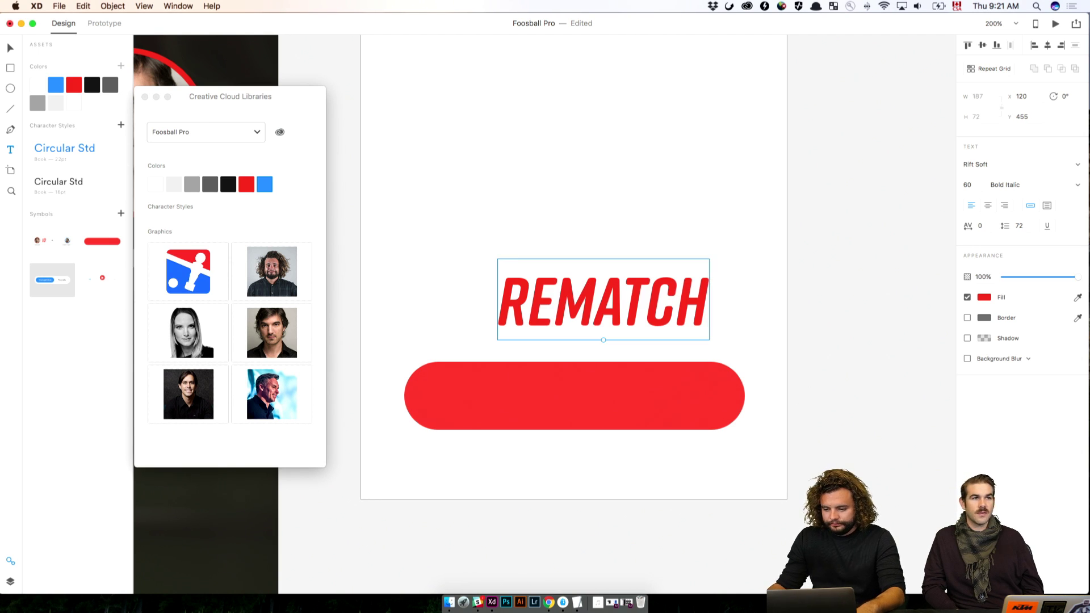
# Step: Change the font of the REMATCH text to Circular Std
pyautogui.click(997, 165)
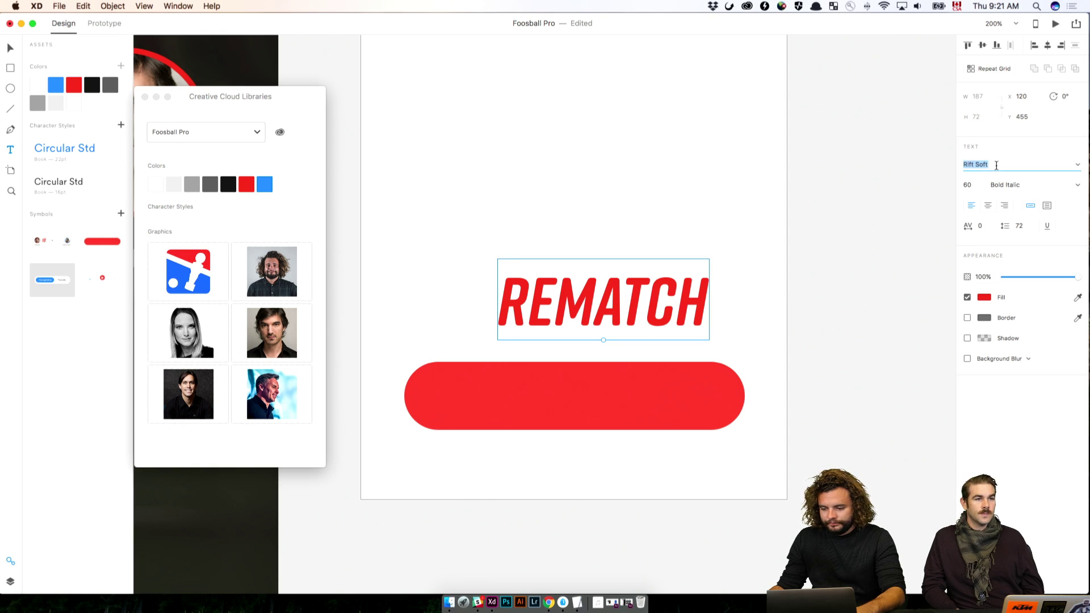
pyautogui.write('Circular Std')
pyautogui.press('Return')
pyautogui.click(716, 257)
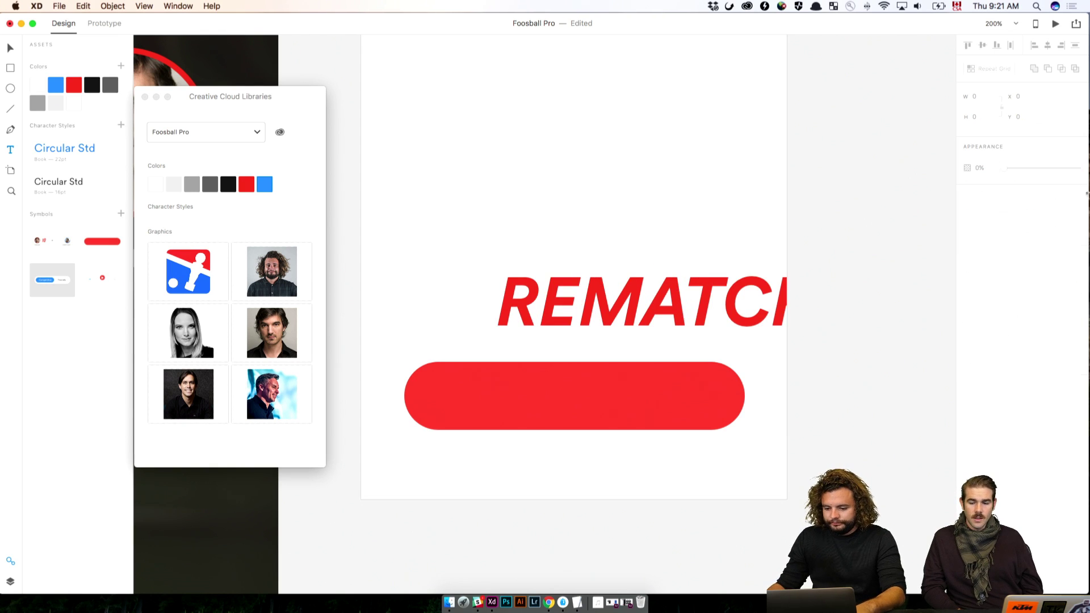
# Step: Move the REMATCH text left to X 26, Y 451 and rewrite it in mixed case as Rematch
pyautogui.press('v')
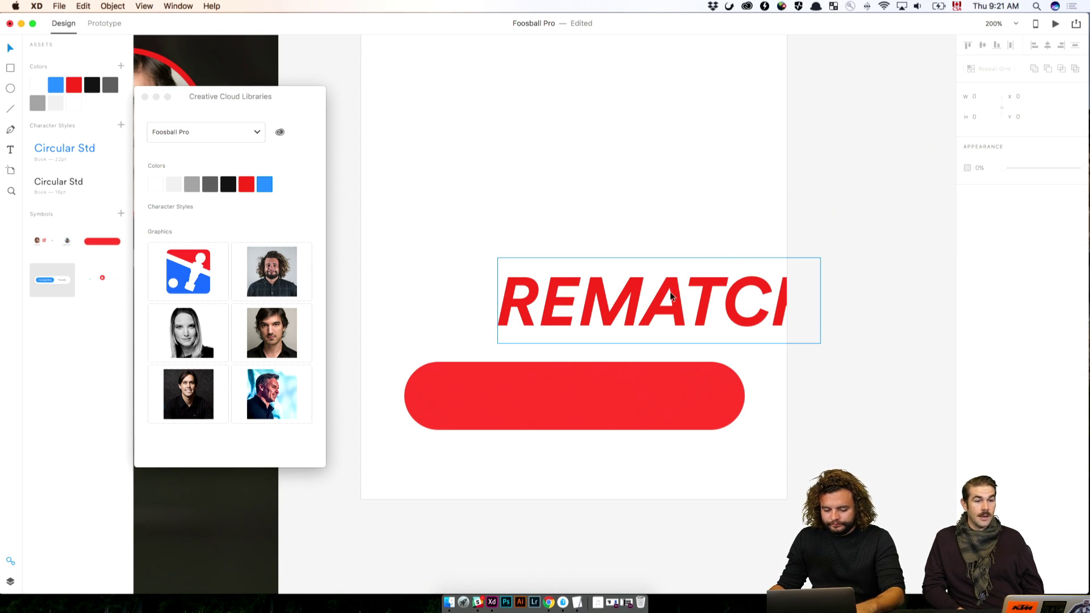
pyautogui.click(670, 304)
pyautogui.doubleClick(414, 288)
pyautogui.moveTo(433, 291); pyautogui.dragTo(727, 317)
pyautogui.write('ematch')
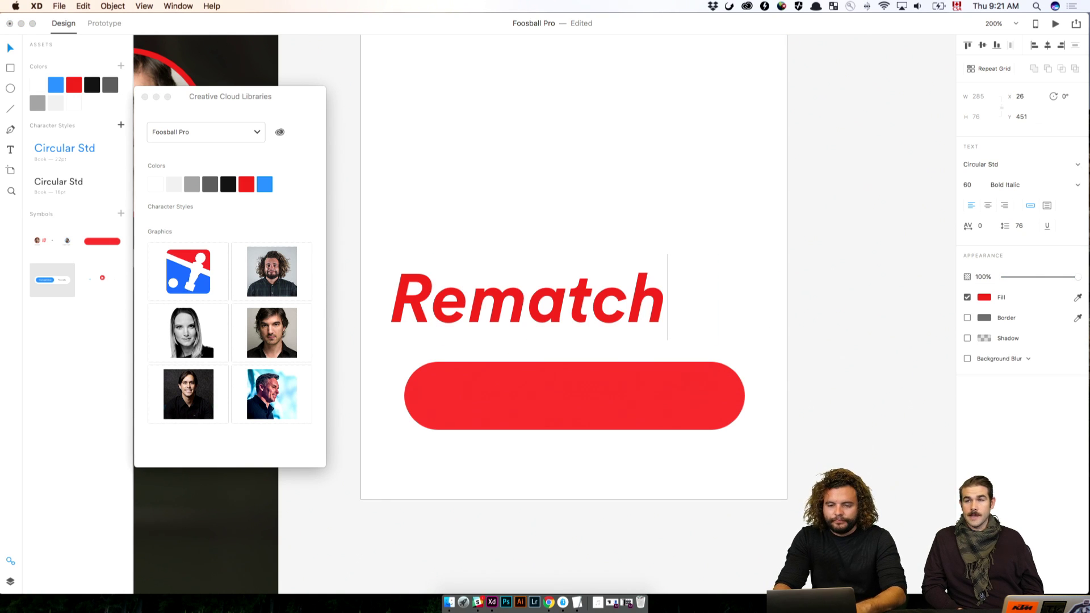
pyautogui.press('Escape')
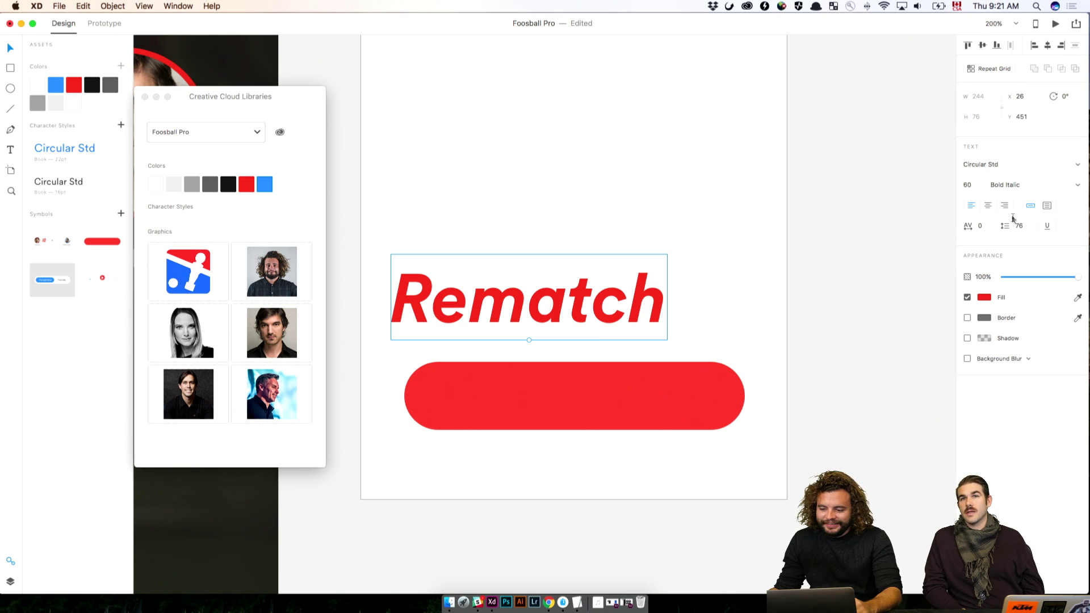
# Step: Set the Rematch text's weight to Book and move it onto the red button at X 69, Y 525
pyautogui.click(1078, 185)
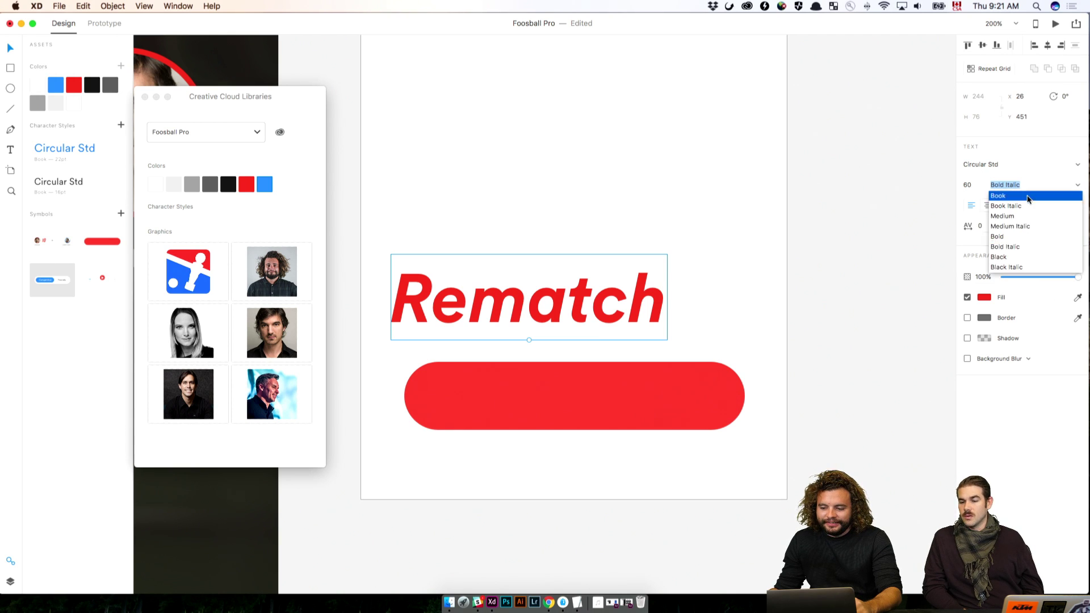
pyautogui.click(1005, 188)
pyautogui.moveTo(593, 305); pyautogui.dragTo(638, 393)
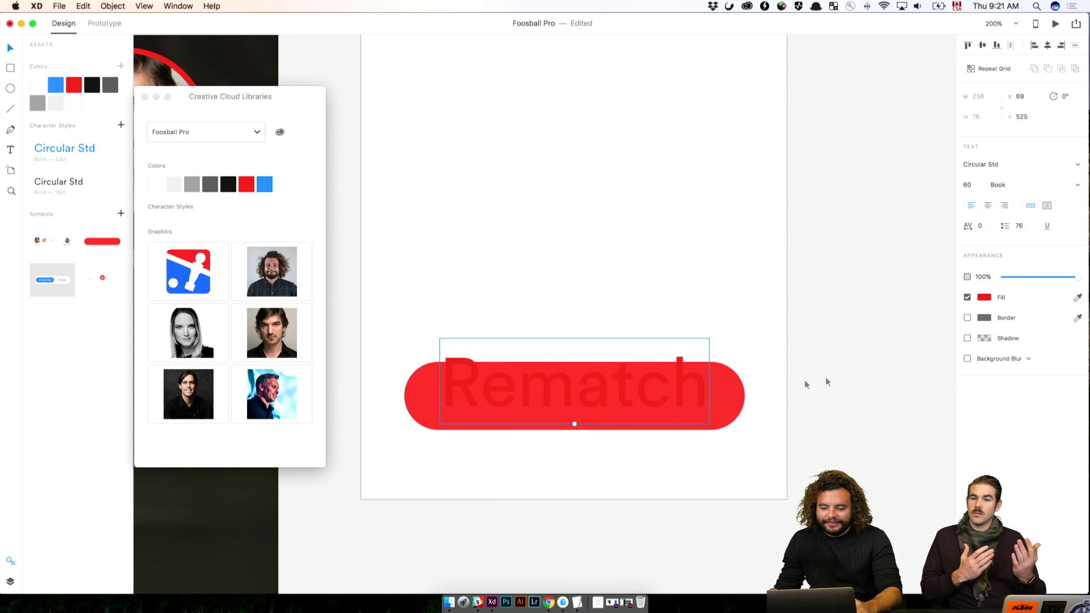
# Step: Change the fill of the Rematch text to white
pyautogui.click(986, 299)
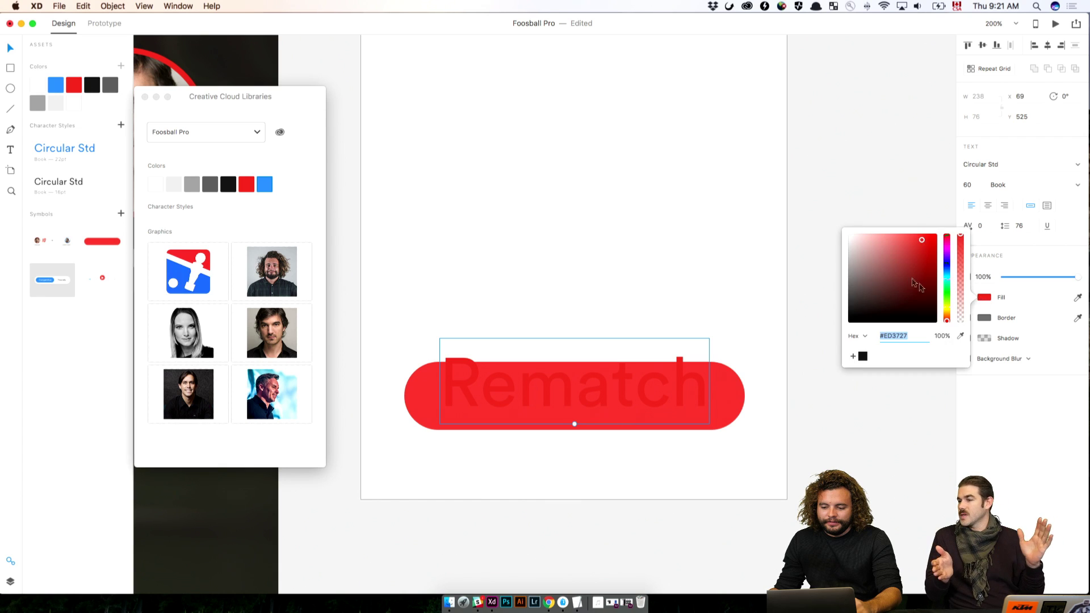
pyautogui.moveTo(918, 285); pyautogui.dragTo(671, 141)
pyautogui.click(671, 142)
pyautogui.click(631, 370)
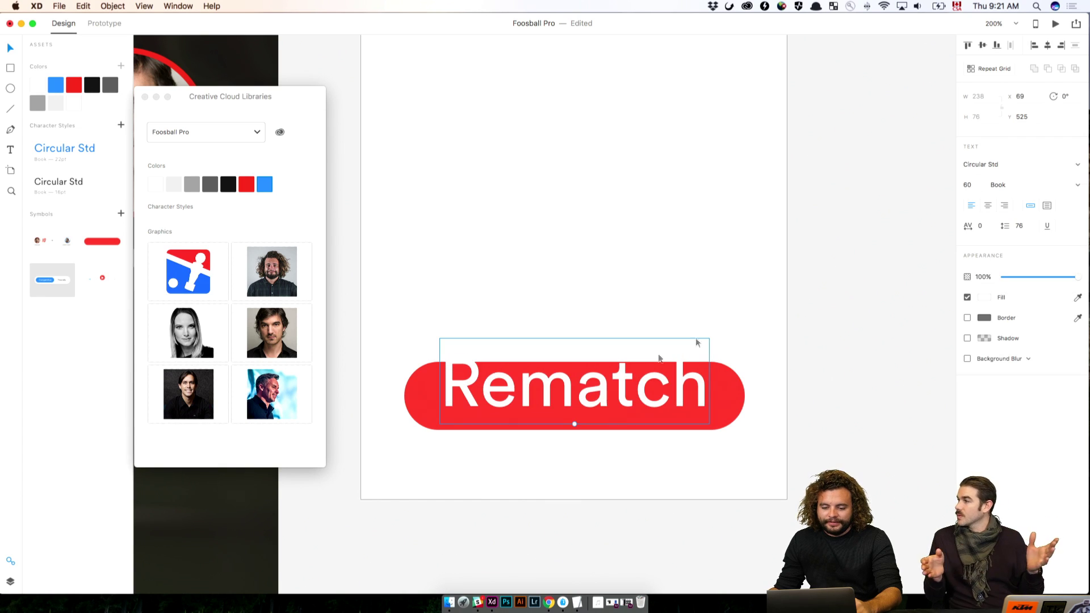
# Step: Set the Rematch text size to 32 and centre the label on the red button
pyautogui.click(967, 184)
pyautogui.write('32')
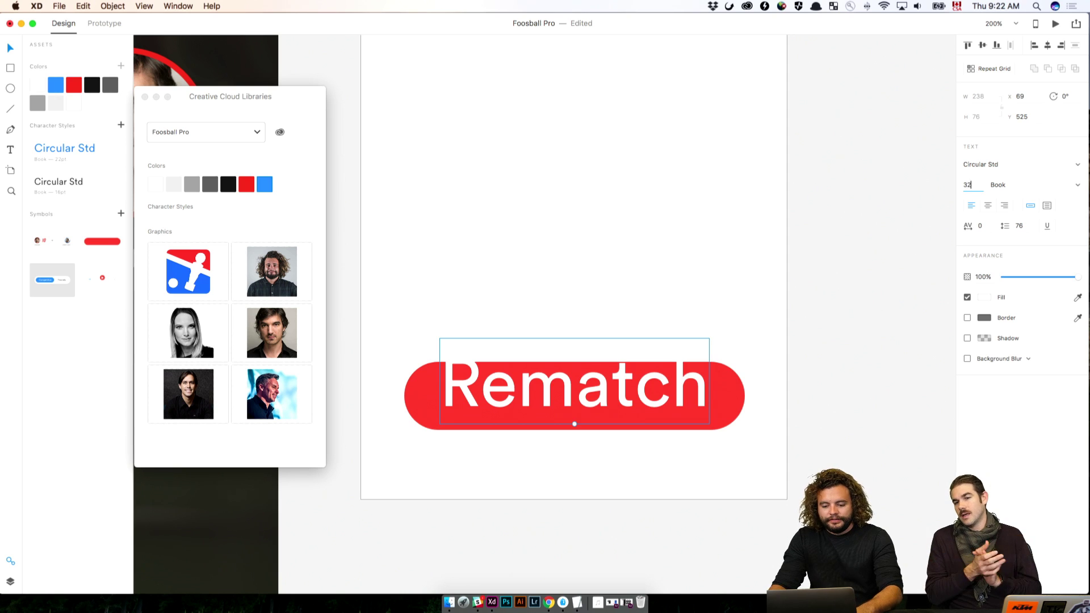
pyautogui.press('Return')
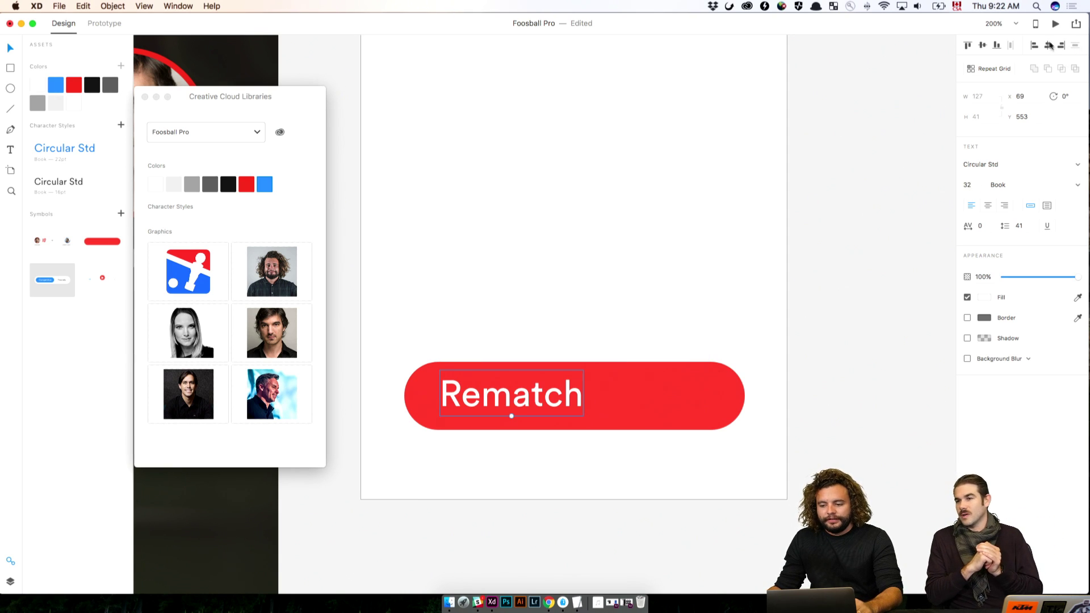
pyautogui.click(1047, 46)
pyautogui.moveTo(618, 408); pyautogui.dragTo(617, 408)
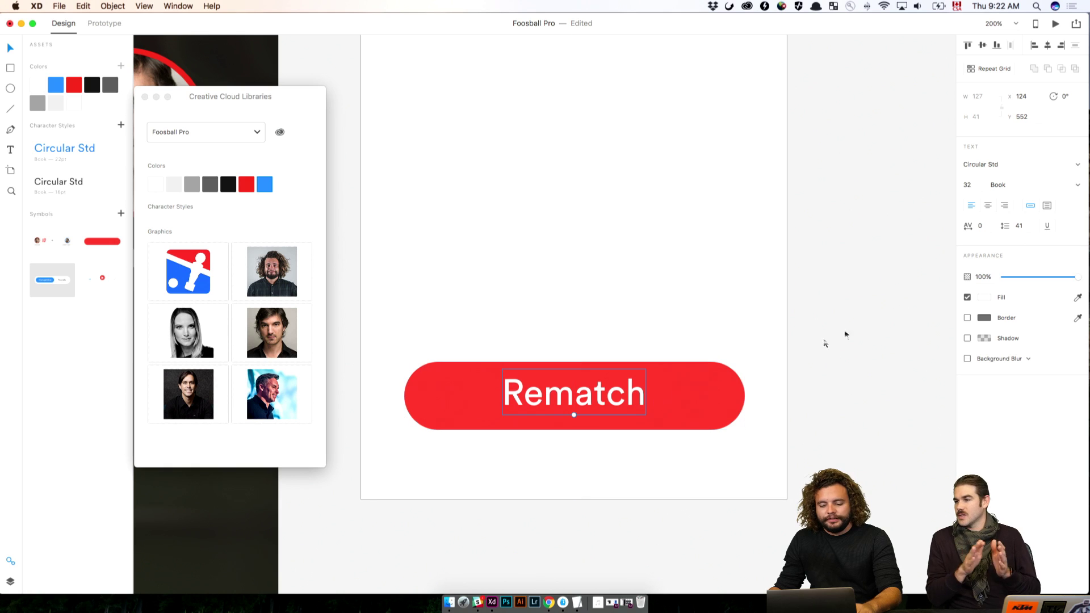
# Step: Reduce the Rematch text size to 28 and centre the label horizontally on the artboard again
pyautogui.click(967, 185)
pyautogui.write('28')
pyautogui.press('Return')
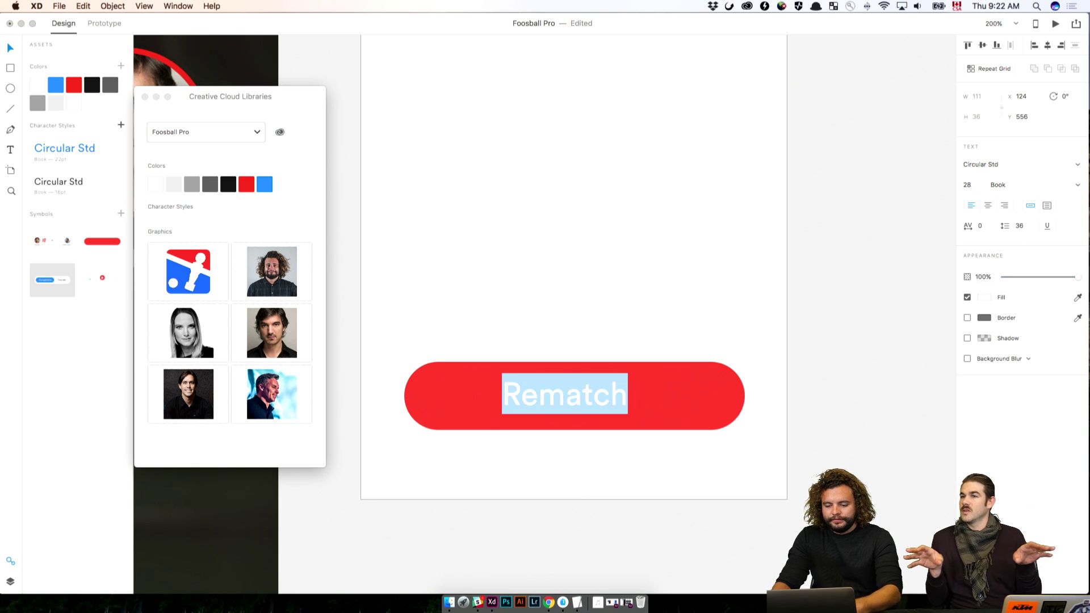
pyautogui.click(592, 202)
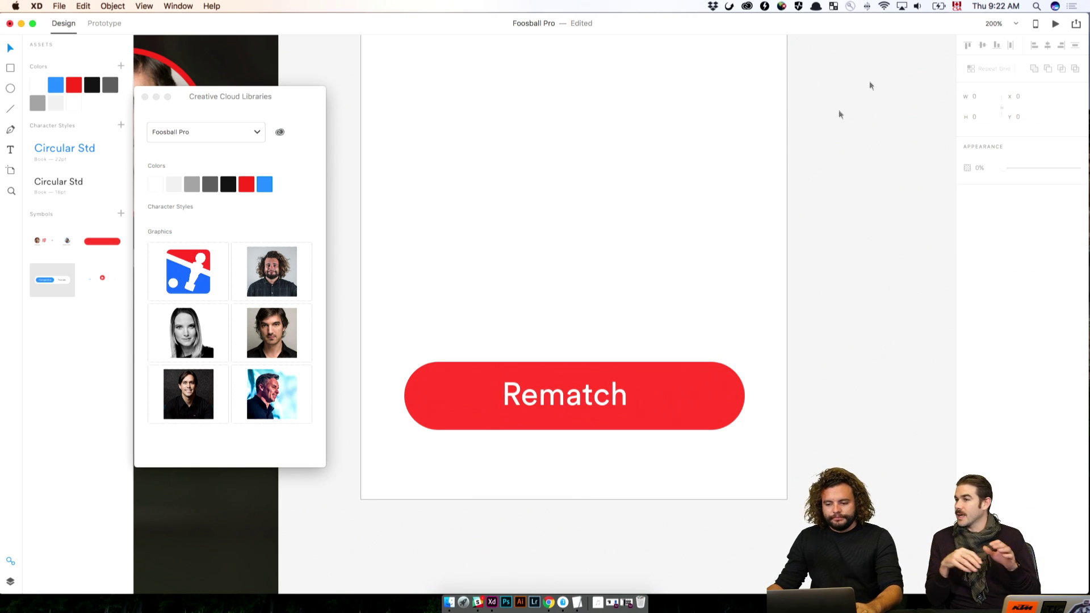
pyautogui.click(596, 406)
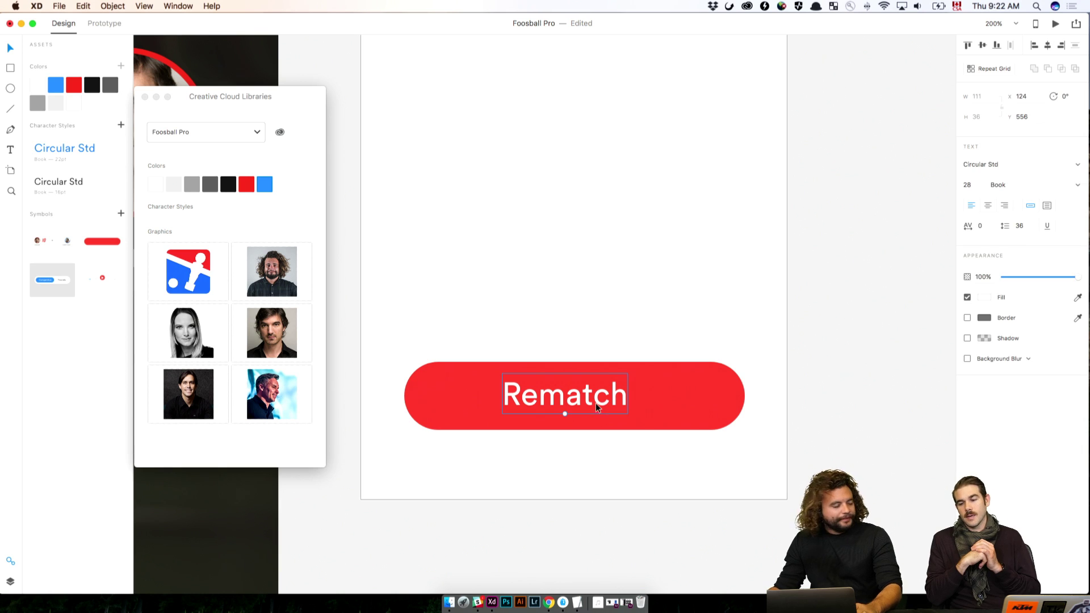
pyautogui.click(1047, 45)
pyautogui.click(725, 223)
# Step: Switch to the Navigo-UI-kit-final document, enlarge its window and examine the Menus and Extras screens
pyautogui.press('super+minus')
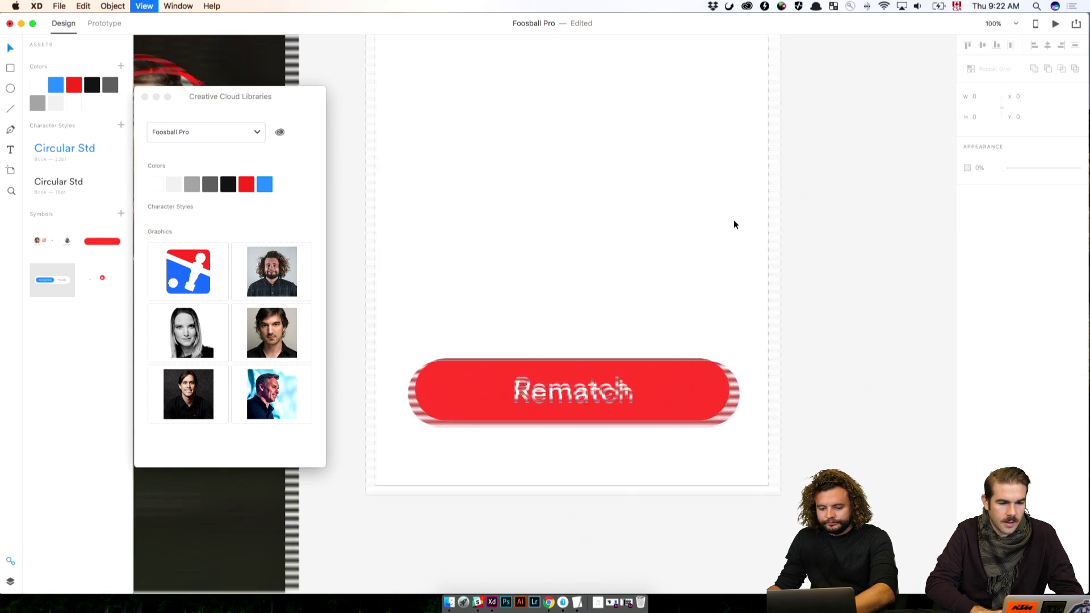
pyautogui.scroll(5, 720, 273)
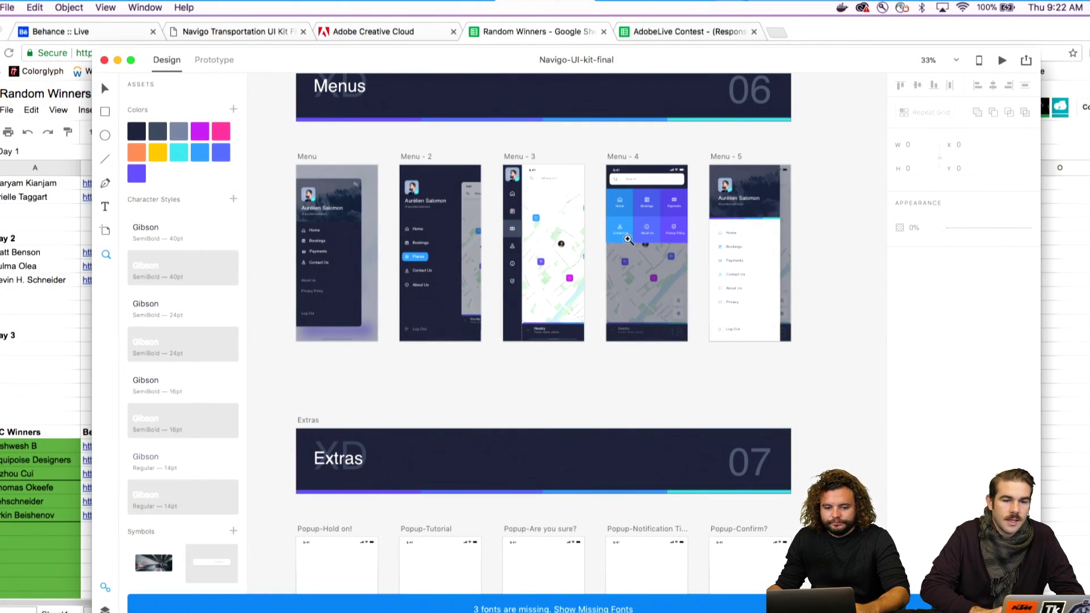
pyautogui.click(522, 240)
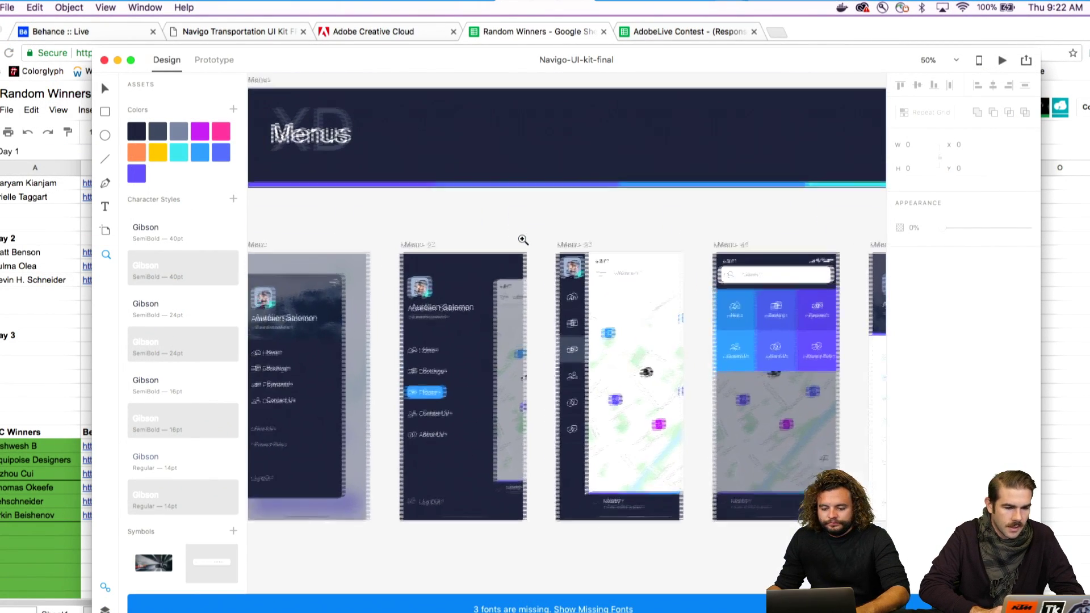
pyautogui.keyDown('alt'); pyautogui.click(523, 240); pyautogui.keyUp('alt')
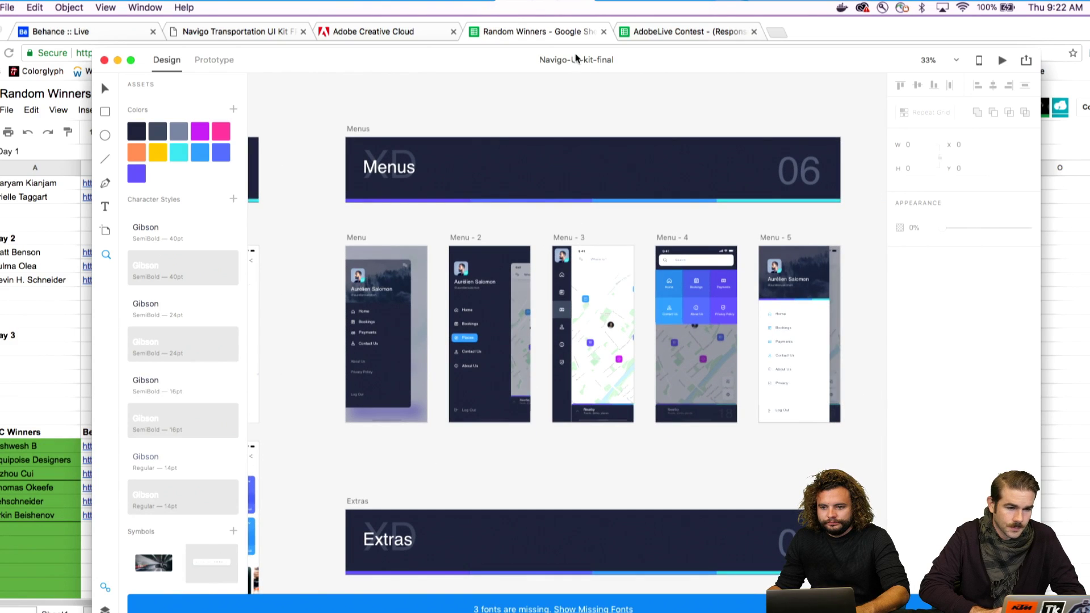
pyautogui.moveTo(575, 58); pyautogui.dragTo(484, 32)
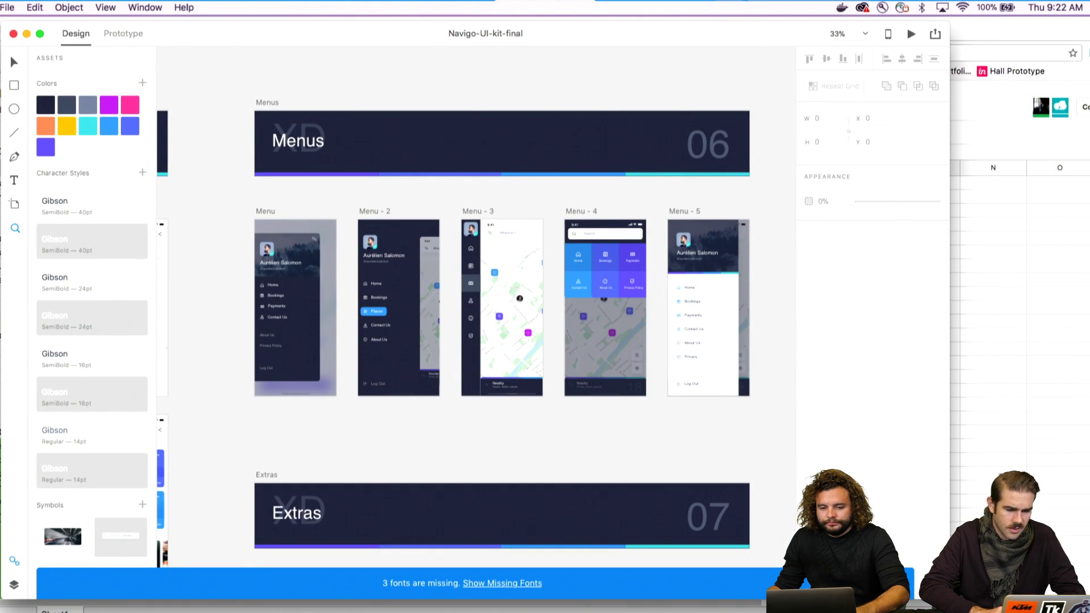
pyautogui.moveTo(949, 599); pyautogui.dragTo(1089, 612)
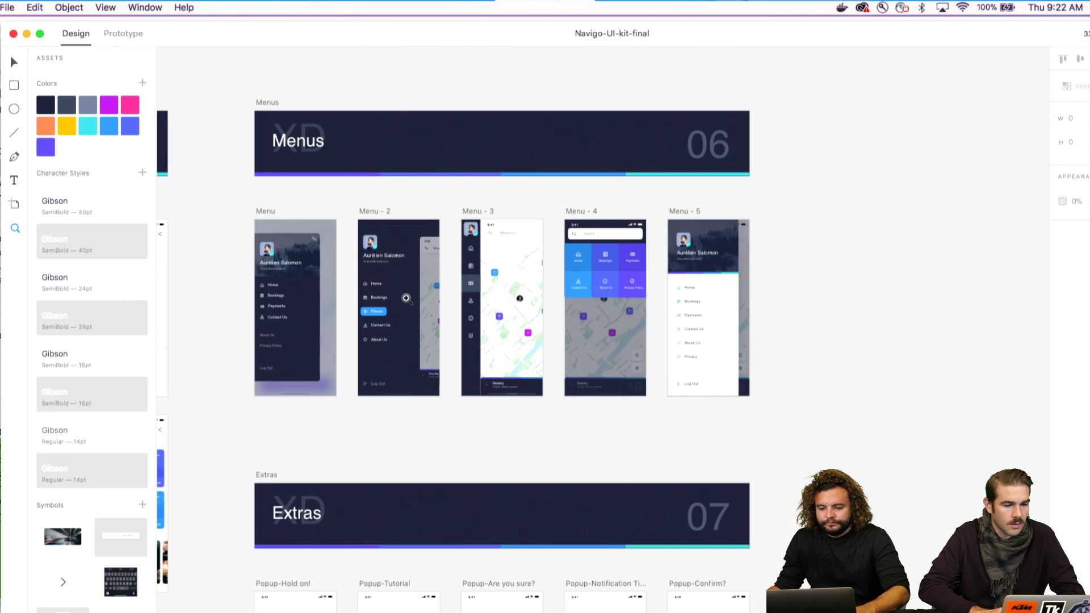
pyautogui.click(407, 298)
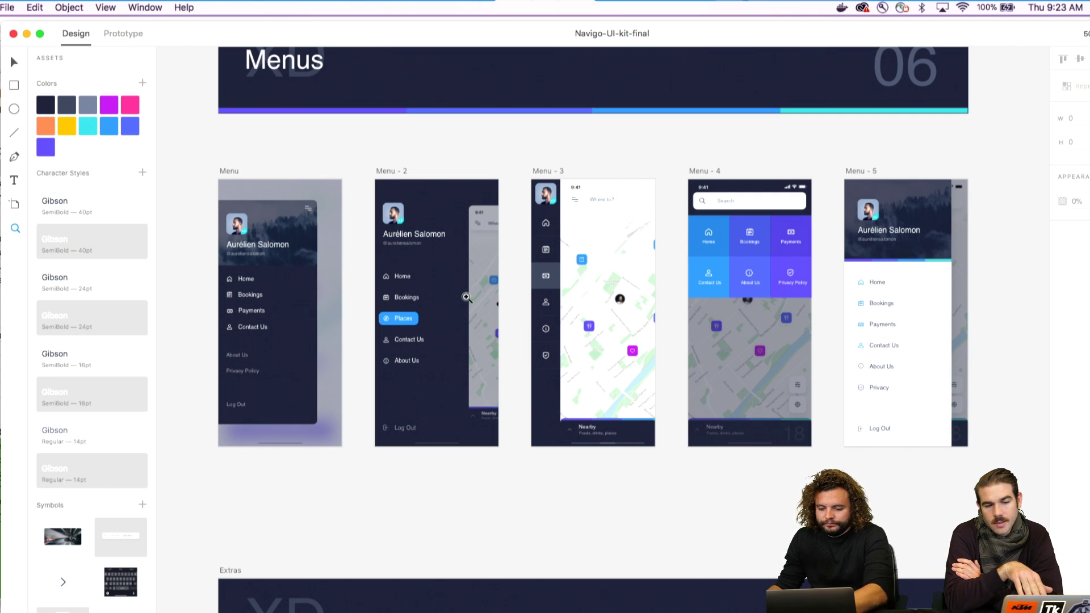
pyautogui.scroll(-5, 467, 298)
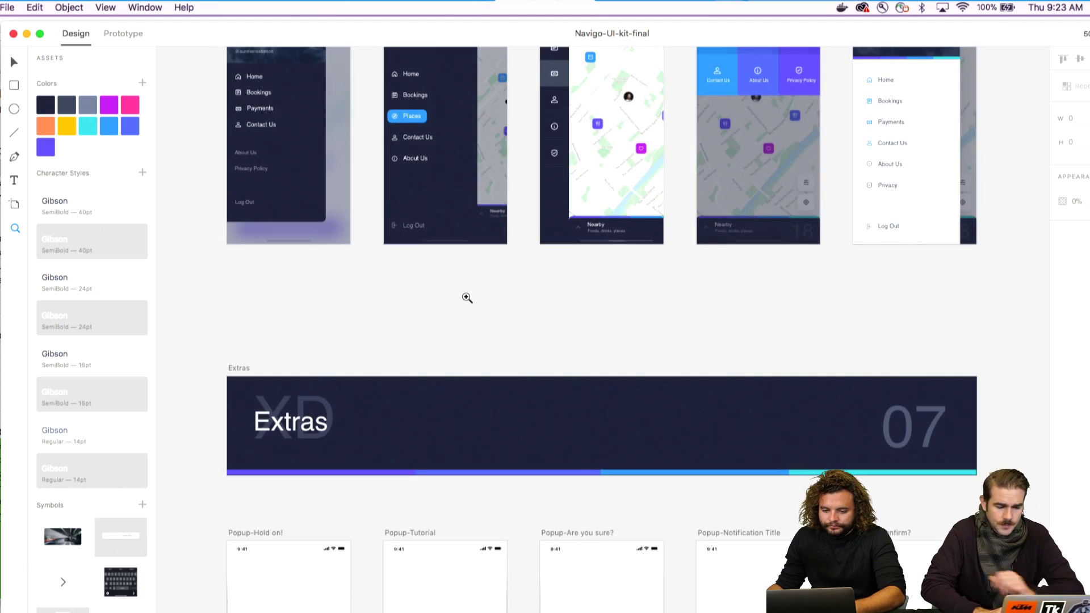
pyautogui.scroll(-5, 467, 297)
pyautogui.keyDown('alt'); pyautogui.click(467, 298); pyautogui.keyUp('alt')
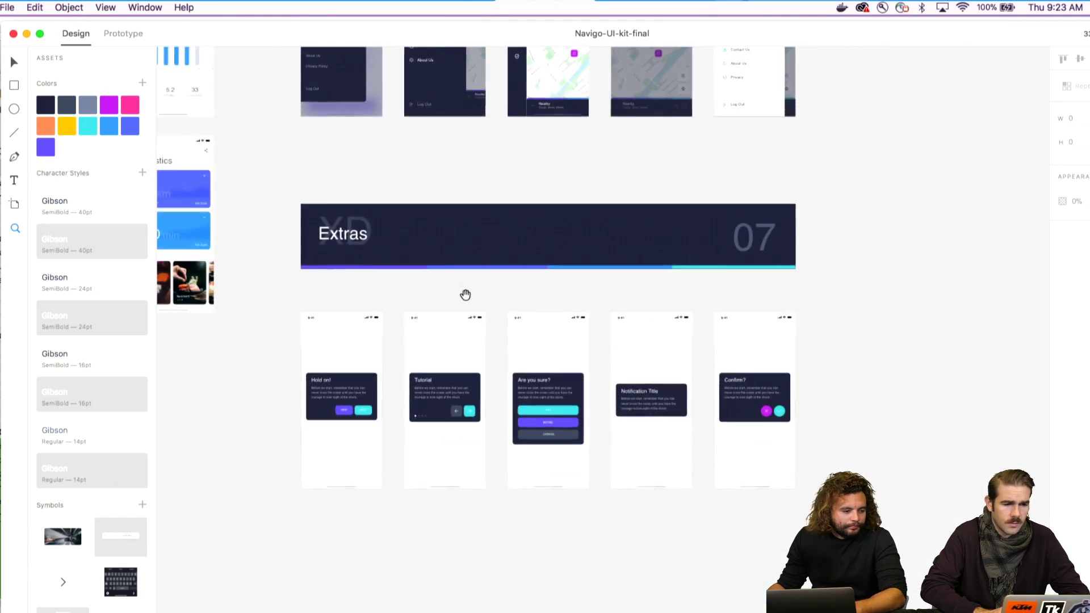
pyautogui.moveTo(498, 272); pyautogui.dragTo(784, 300)
pyautogui.moveTo(629, 273); pyautogui.dragTo(793, 268)
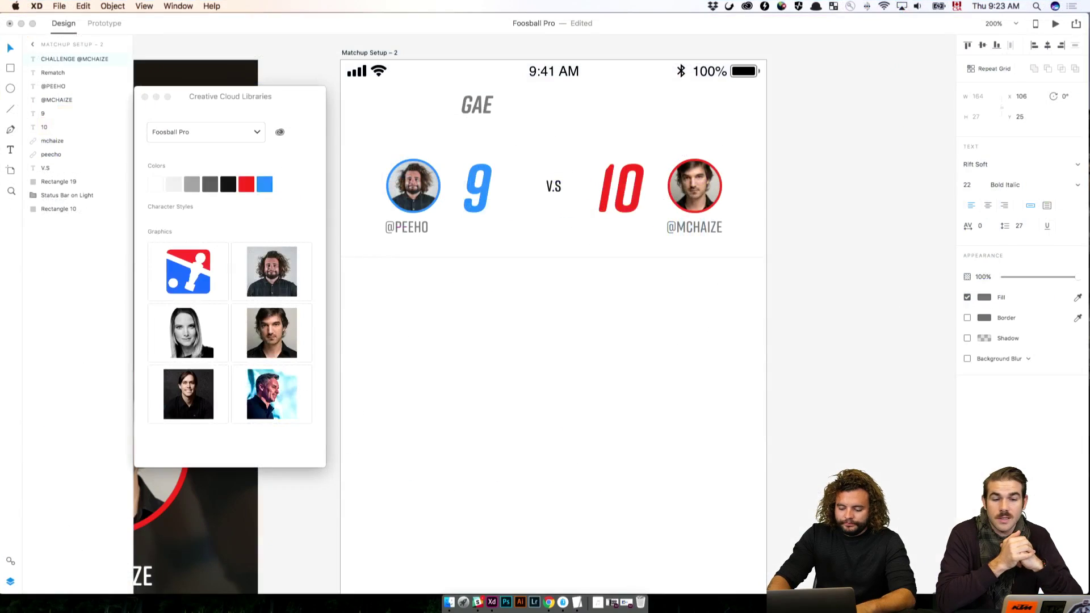
# Step: Change the heading at the top of the Matchup Setup – 2 artboard to GAME SUMMARY
pyautogui.press('BackSpace')
pyautogui.write('ME SUMMARY')
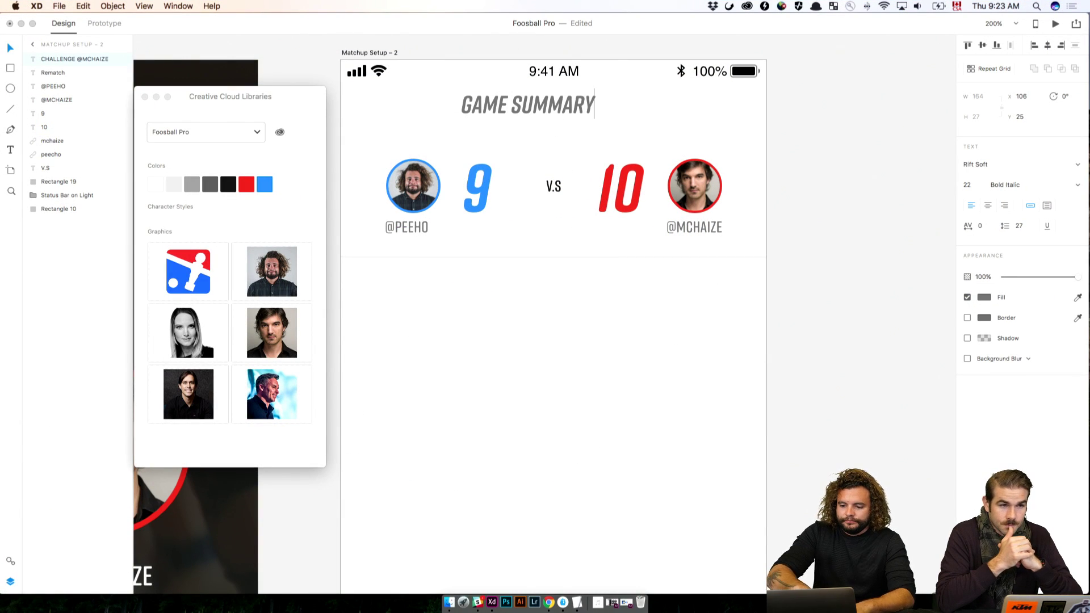
pyautogui.press('Escape')
pyautogui.click(771, 275)
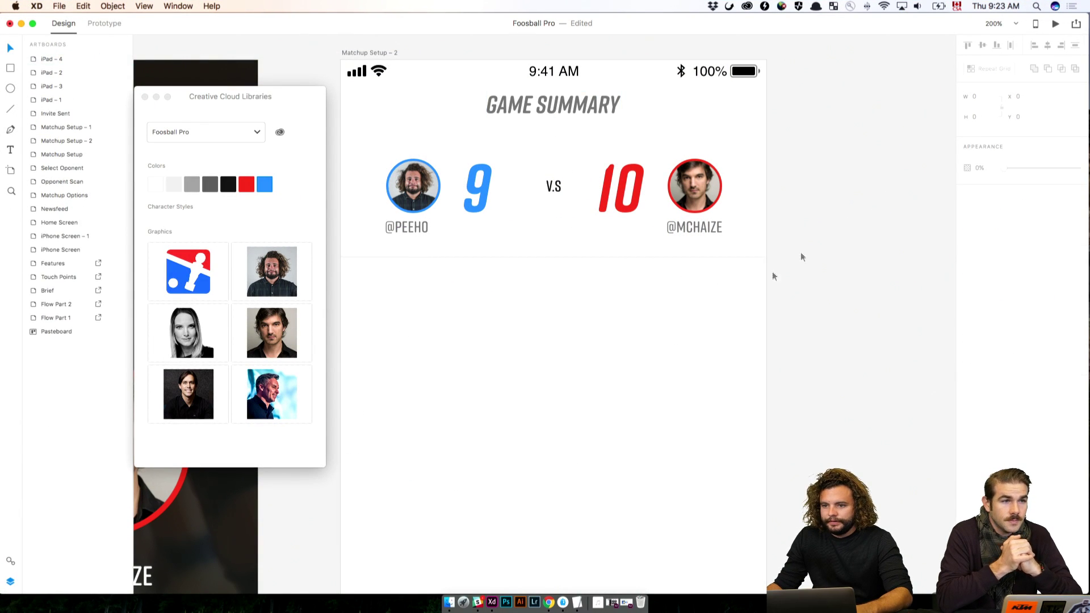
# Step: Move the Creative Cloud Libraries window nearer the artboard and try to add the GAME SUMMARY heading to its character styles
pyautogui.moveTo(676, 390); pyautogui.dragTo(798, 393)
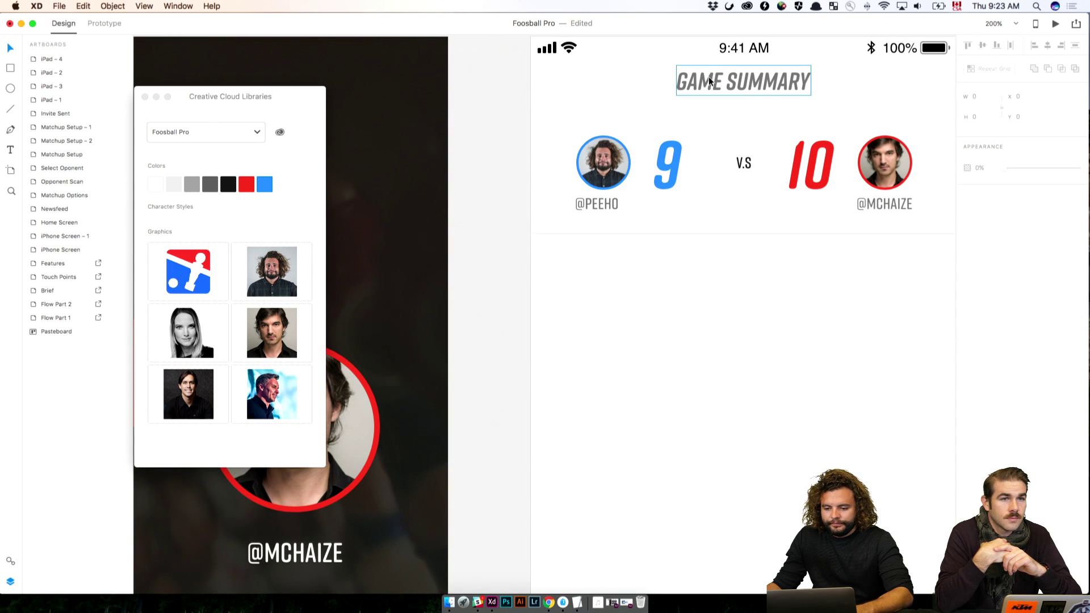
pyautogui.click(713, 81)
pyautogui.moveTo(190, 103); pyautogui.dragTo(304, 55)
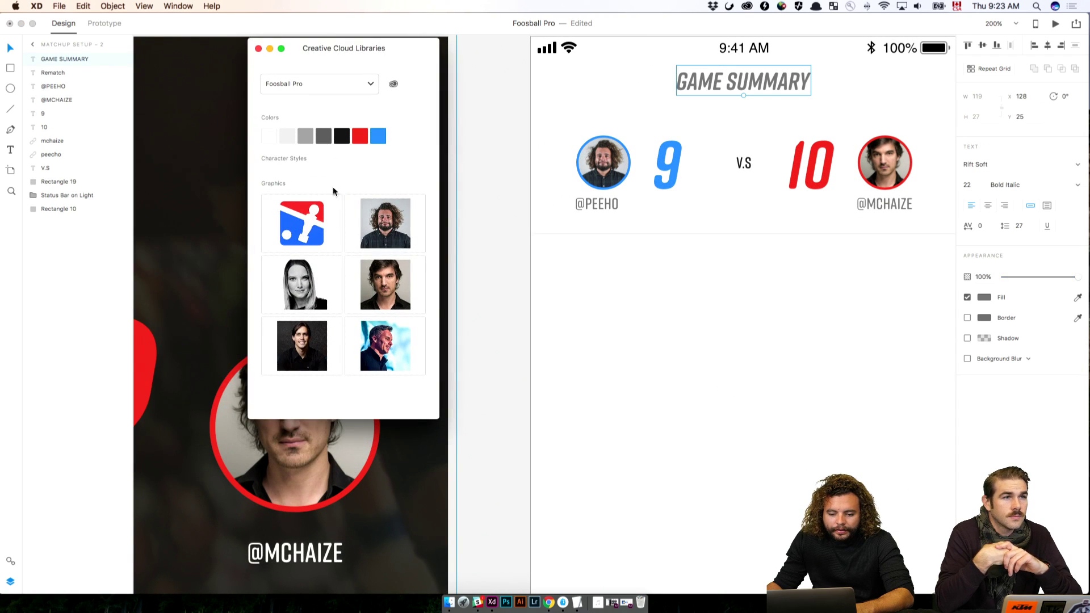
pyautogui.click(704, 284)
pyautogui.click(550, 334)
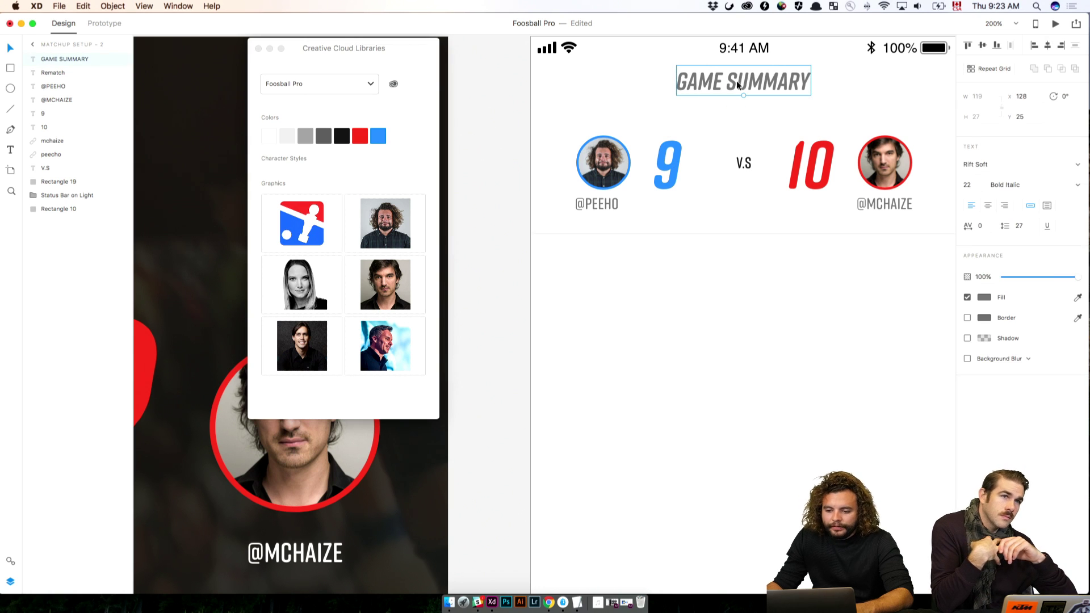
pyautogui.moveTo(737, 80); pyautogui.dragTo(287, 162)
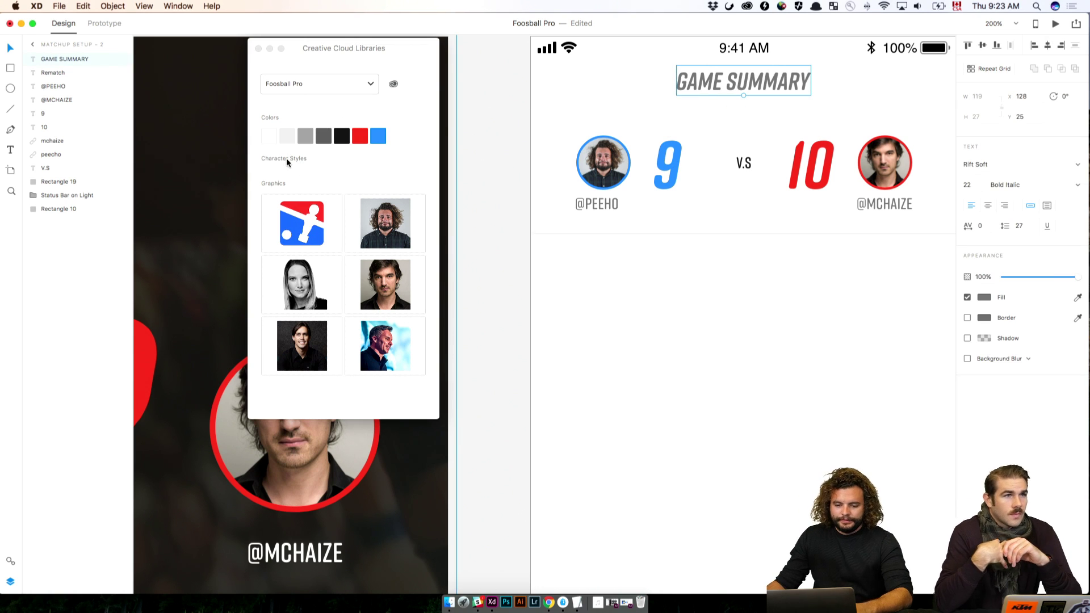
# Step: Save the GAME SUMMARY heading's text formatting as a new character style in the document's assets
pyautogui.click(10, 561)
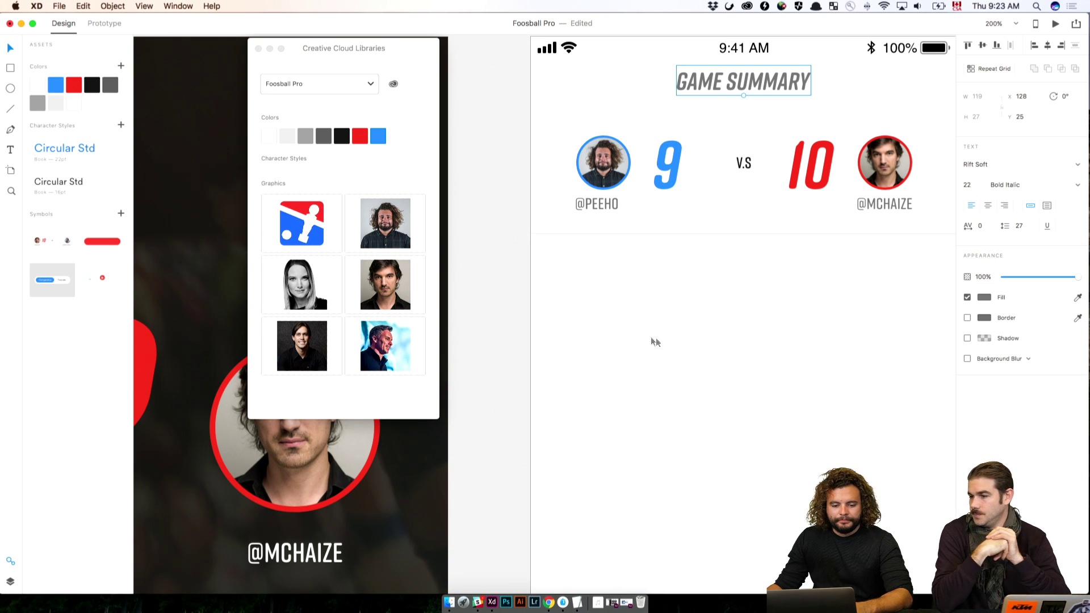
pyautogui.click(120, 125)
pyautogui.click(663, 282)
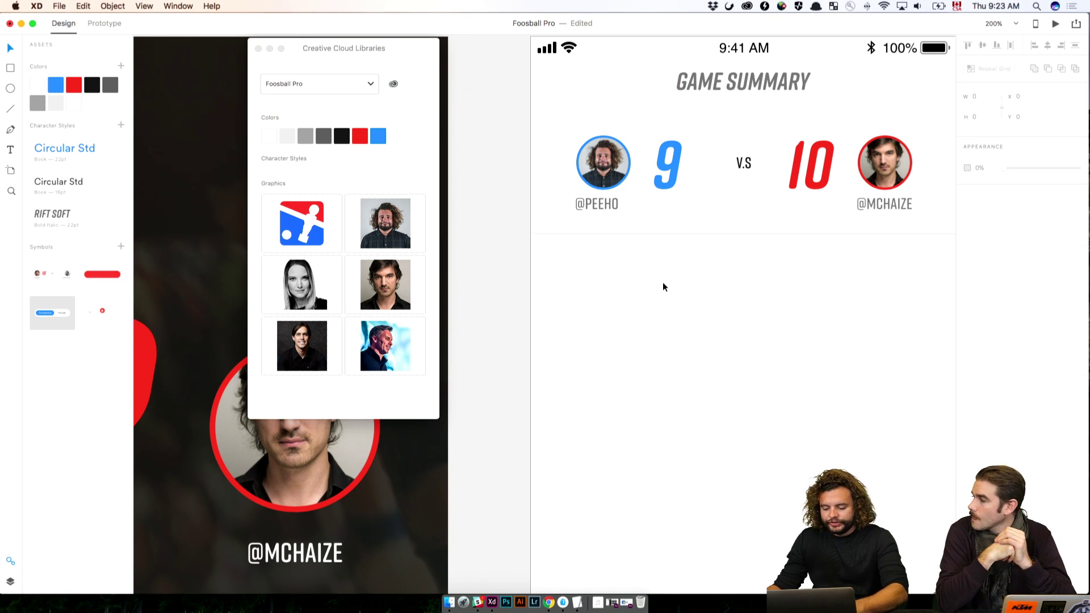
# Step: Examine the iPad game screens, the iPhone invitation screen and the Matchup Setup artboards, ending on Matchup Setup – 2
pyautogui.press('super+1')
pyautogui.scroll(-3, 631, 363)
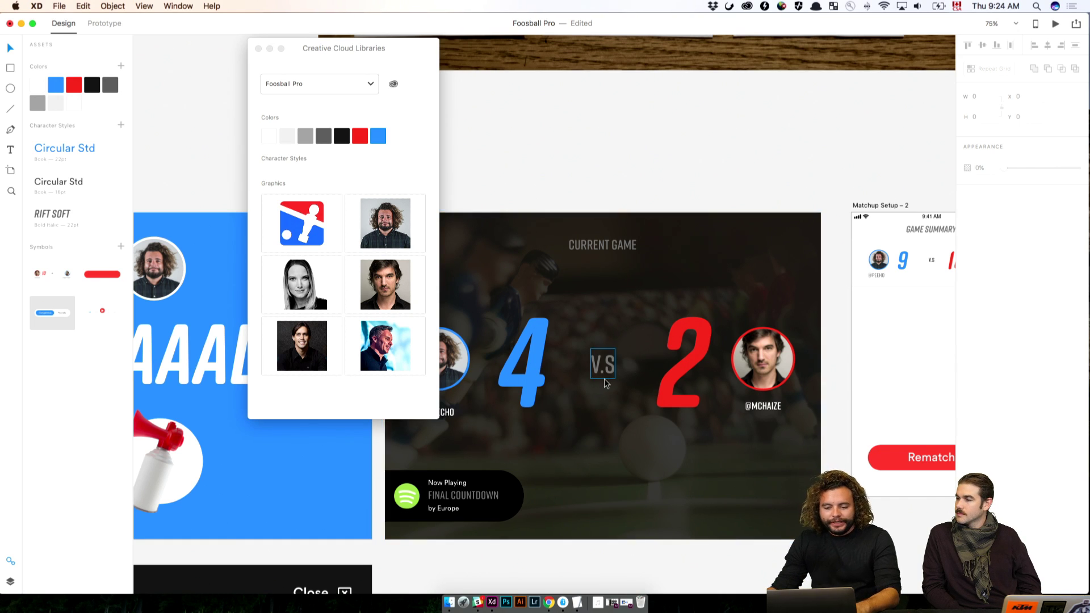
pyautogui.hscroll(-6, 626, 138)
pyautogui.moveTo(625, 138); pyautogui.dragTo(715, 138)
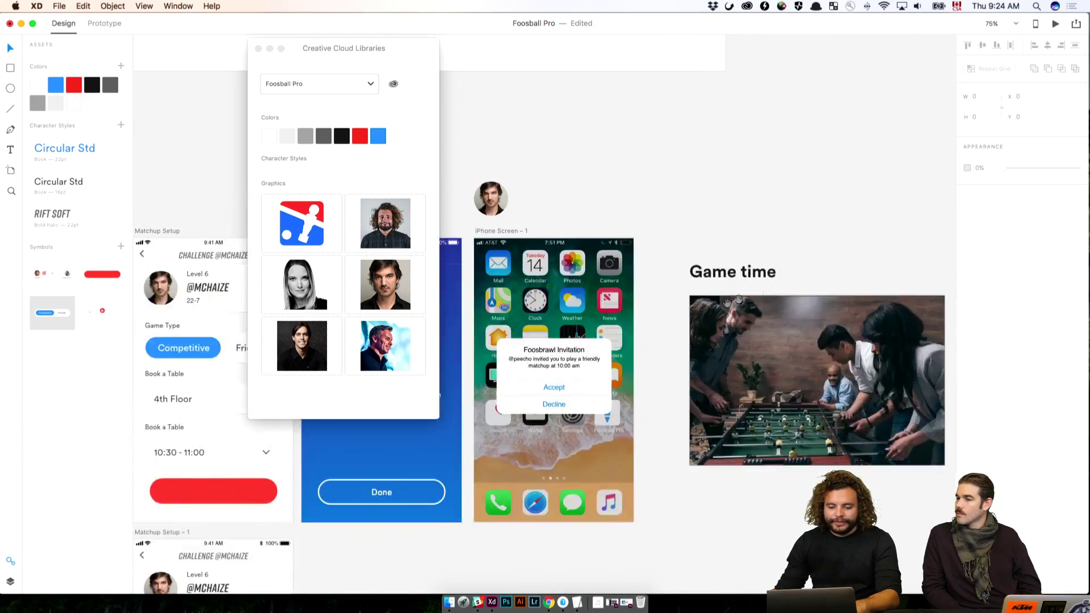
pyautogui.hscroll(-15, 810, 227)
pyautogui.scroll(-3, 810, 226)
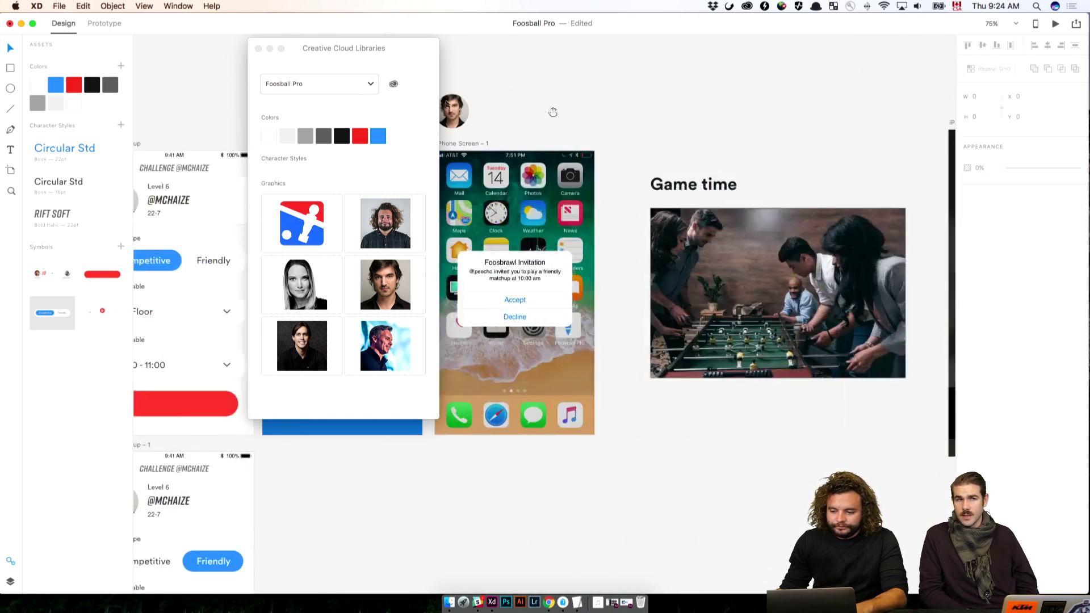
pyautogui.hscroll(20, 788, 75)
pyautogui.hscroll(20, 811, 127)
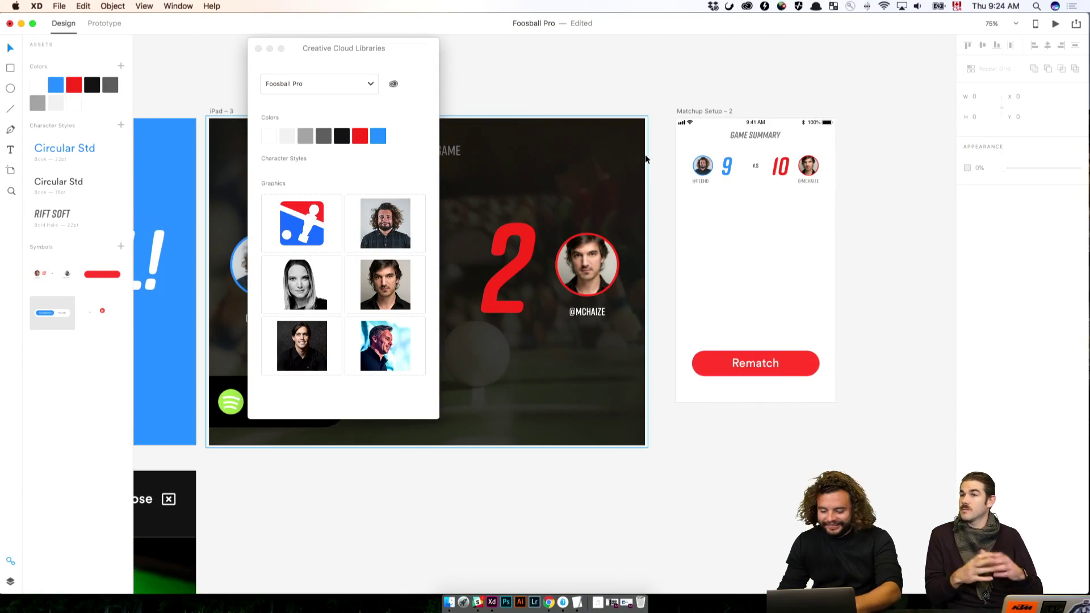
pyautogui.press('super+equal')
pyautogui.scroll(5, 783, 187)
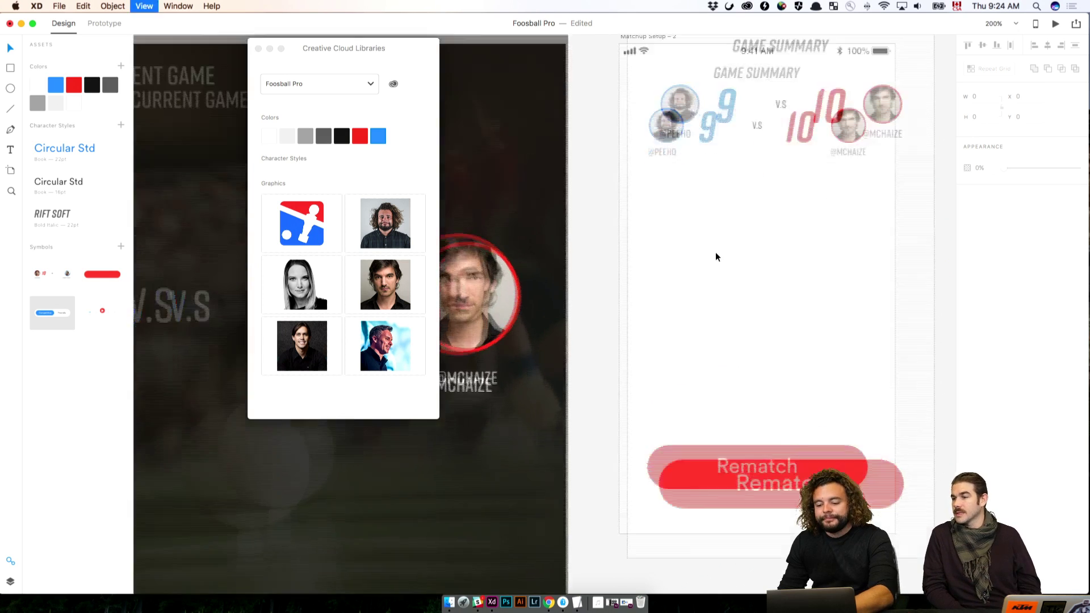
# Step: Insert the missing C before the H in the blue player's handle on the Matchup Setup – 2 artboard
pyautogui.moveTo(798, 232); pyautogui.dragTo(572, 492)
pyautogui.click(508, 322)
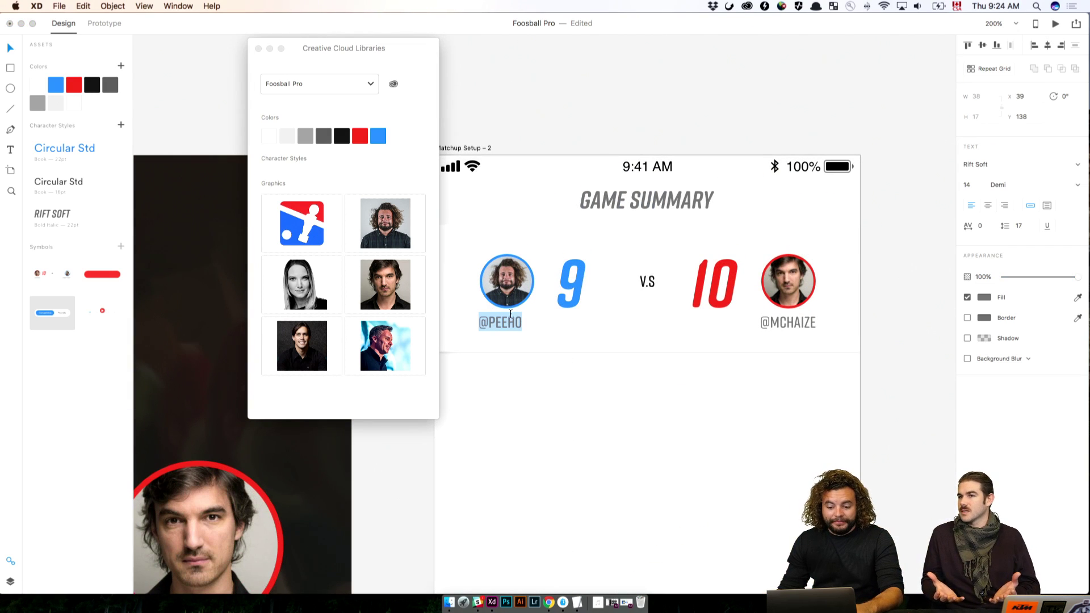
pyautogui.doubleClick(507, 323)
pyautogui.write('C')
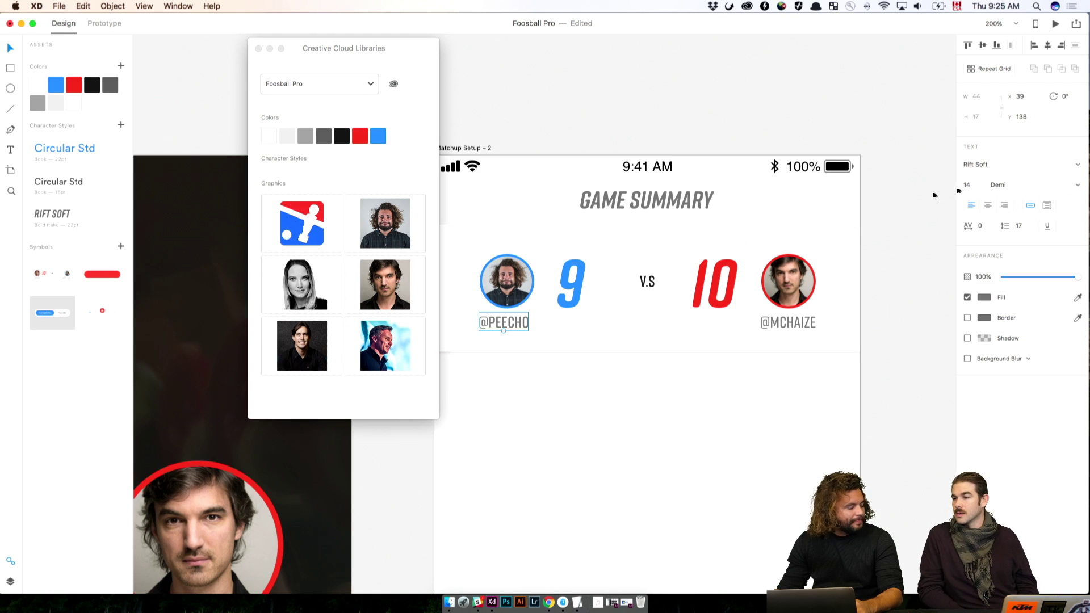
# Step: Try a text size of 16 on the blue player's handle and undo it
pyautogui.click(975, 184)
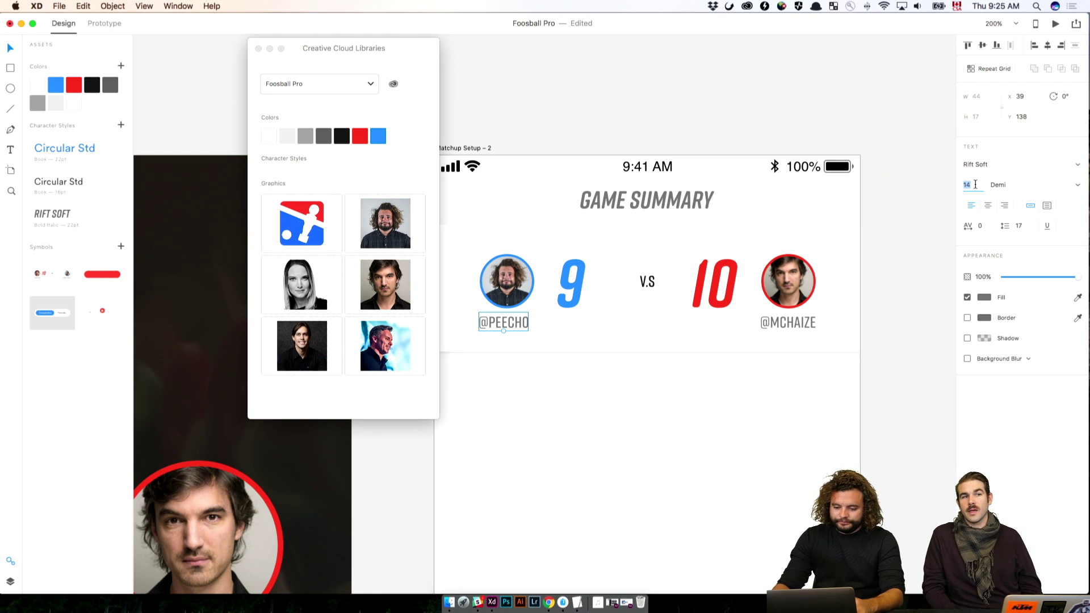
pyautogui.write('16')
pyautogui.press('Return')
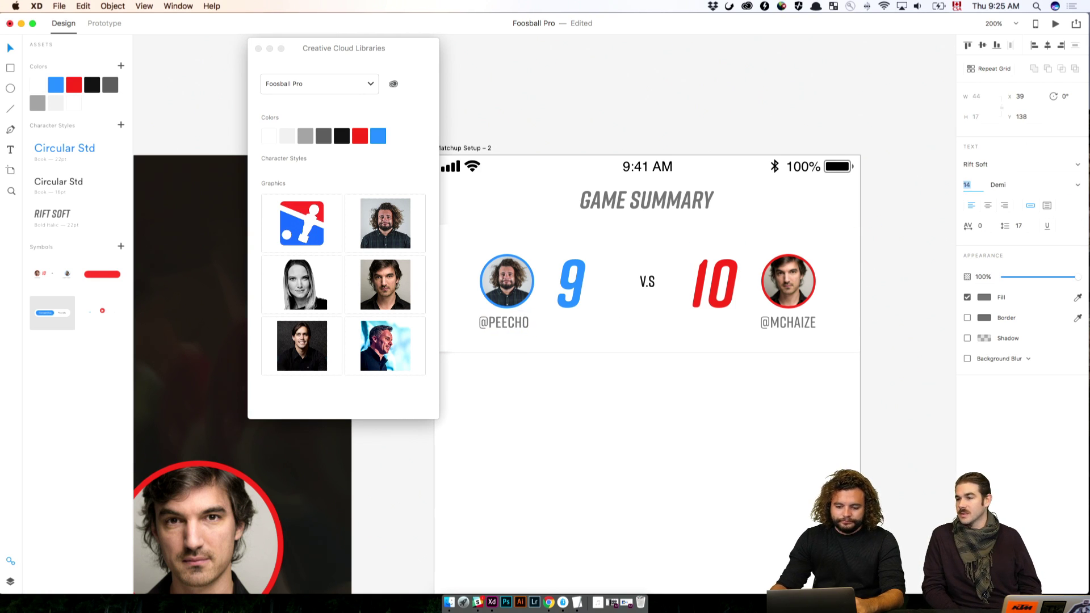
pyautogui.press('super+z')
pyautogui.click(722, 407)
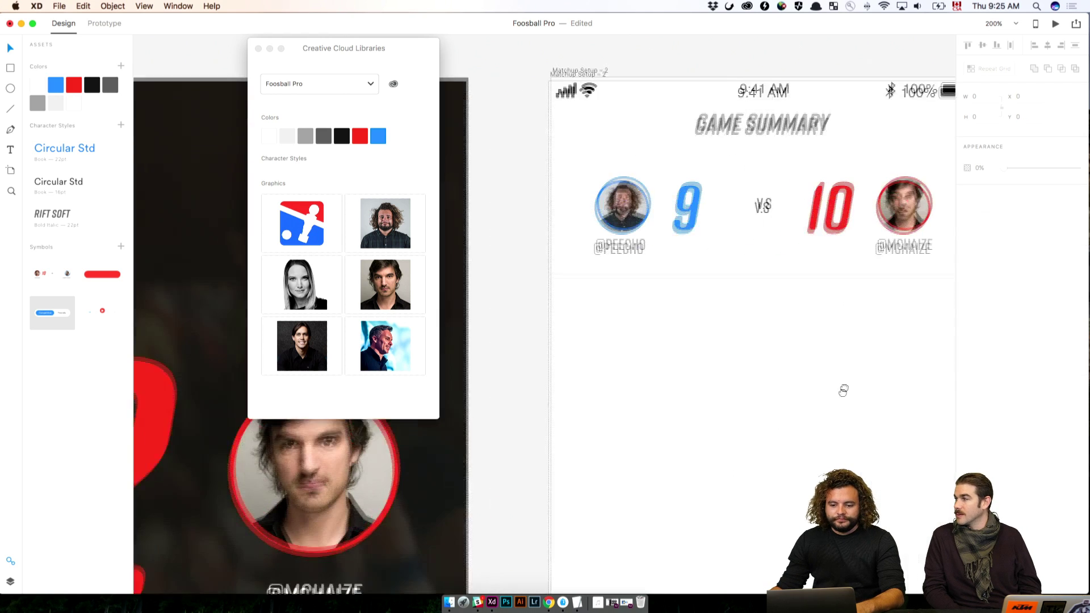
# Step: Enlarge the blue player's avatar proportionally to a width of 60
pyautogui.scroll(-3, 838, 386)
pyautogui.hscroll(-3, 837, 386)
pyautogui.click(615, 180)
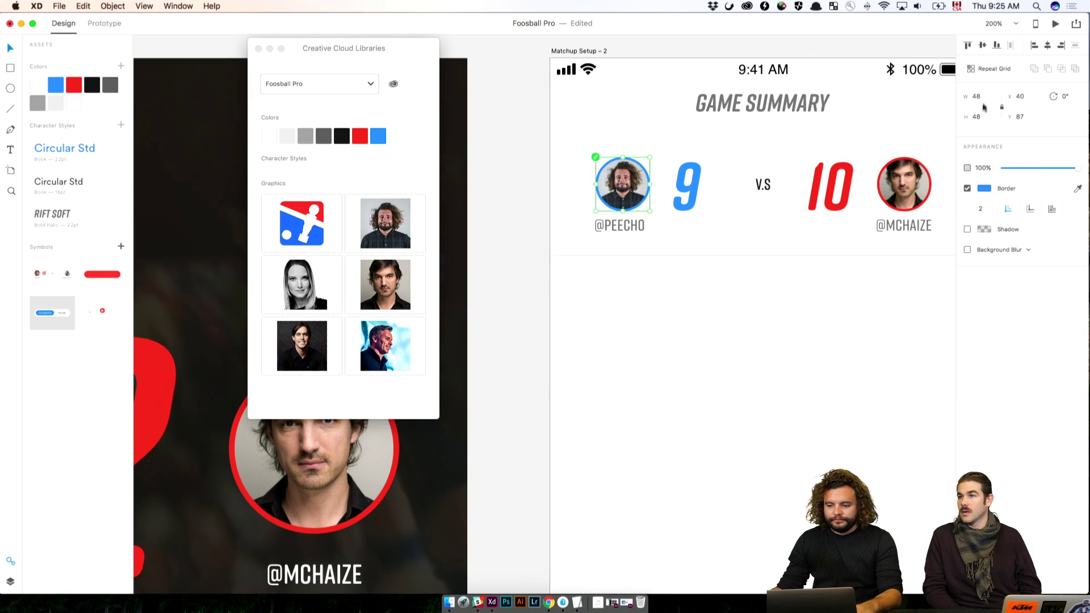
pyautogui.click(986, 98)
pyautogui.write('60')
pyautogui.press('Return')
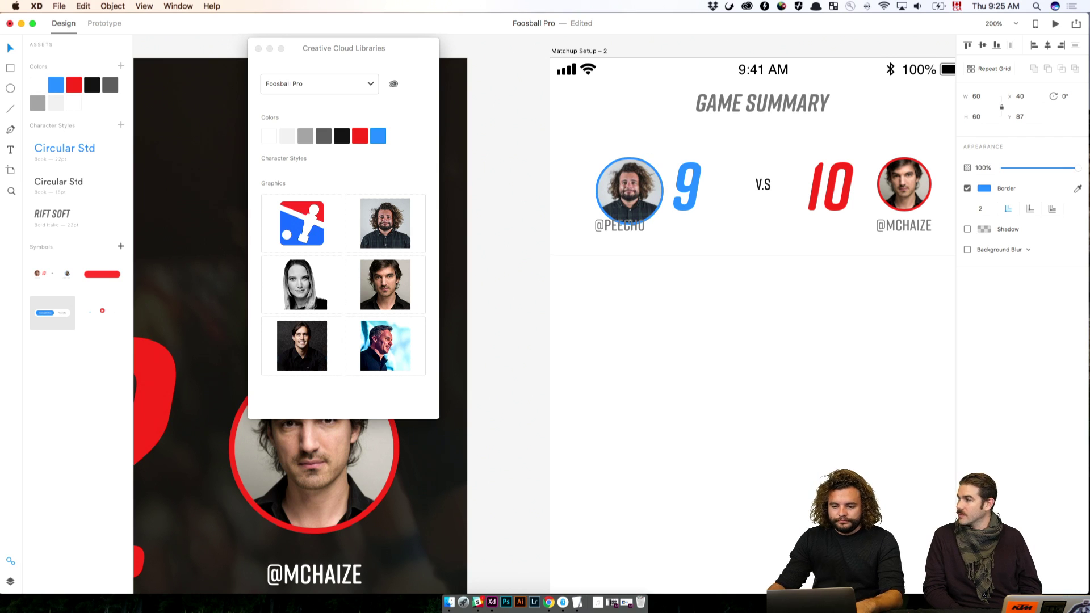
# Step: Enlarge the red player's avatar proportionally to a width of 60
pyautogui.click(902, 181)
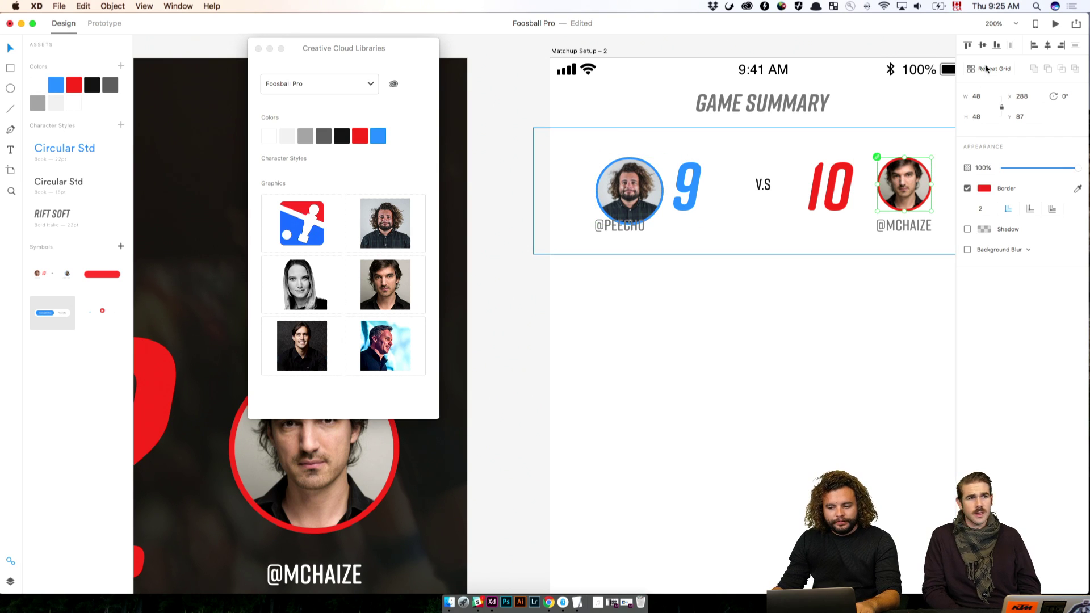
pyautogui.click(984, 94)
pyautogui.write('60')
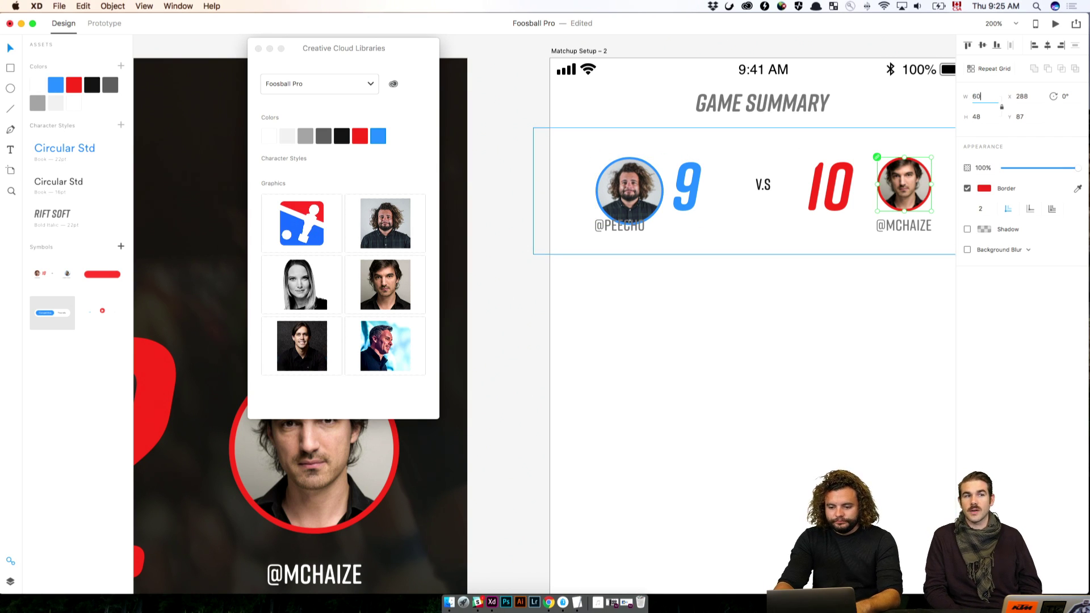
pyautogui.press('Return')
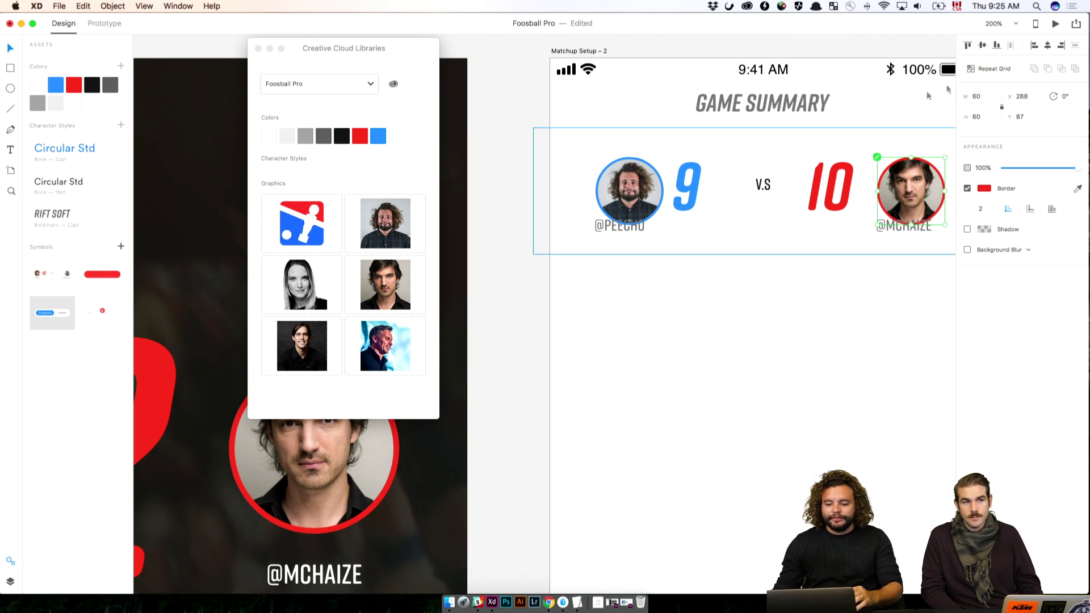
pyautogui.click(824, 265)
pyautogui.moveTo(817, 365); pyautogui.dragTo(750, 250)
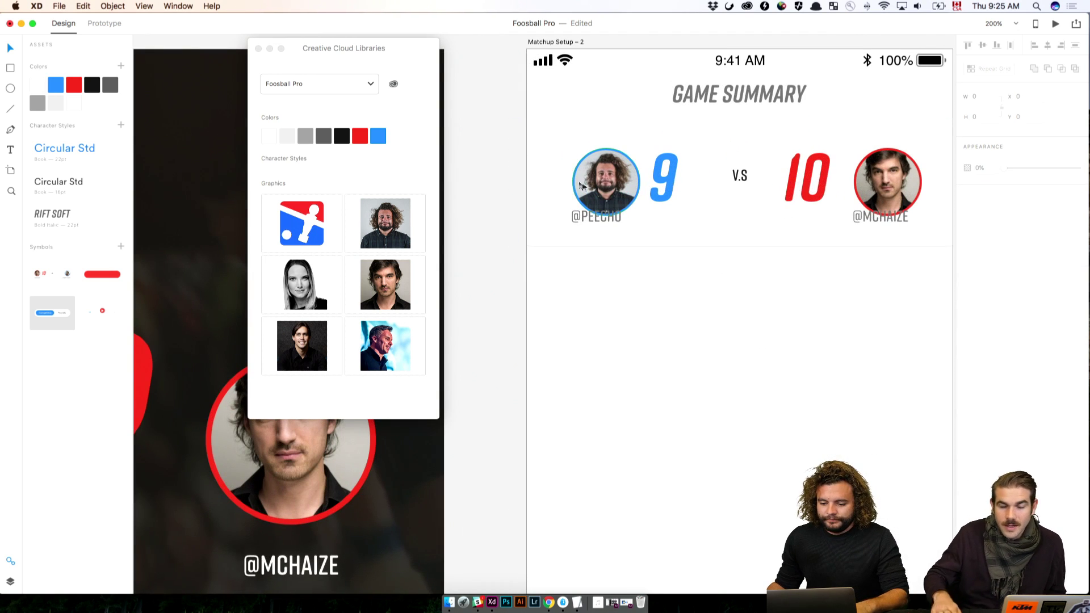
pyautogui.doubleClick(603, 178)
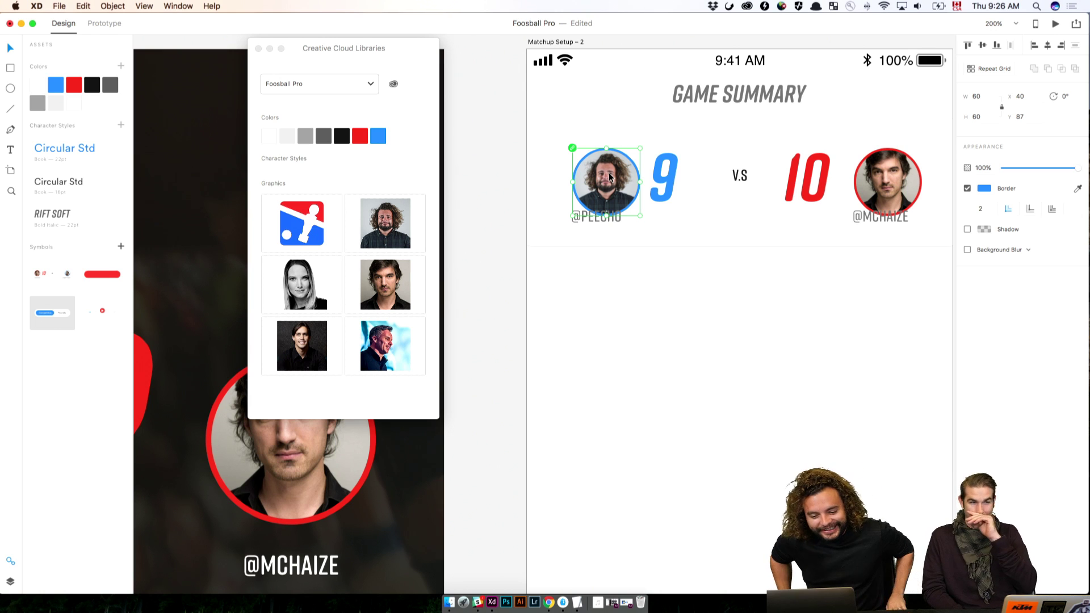
pyautogui.click(701, 309)
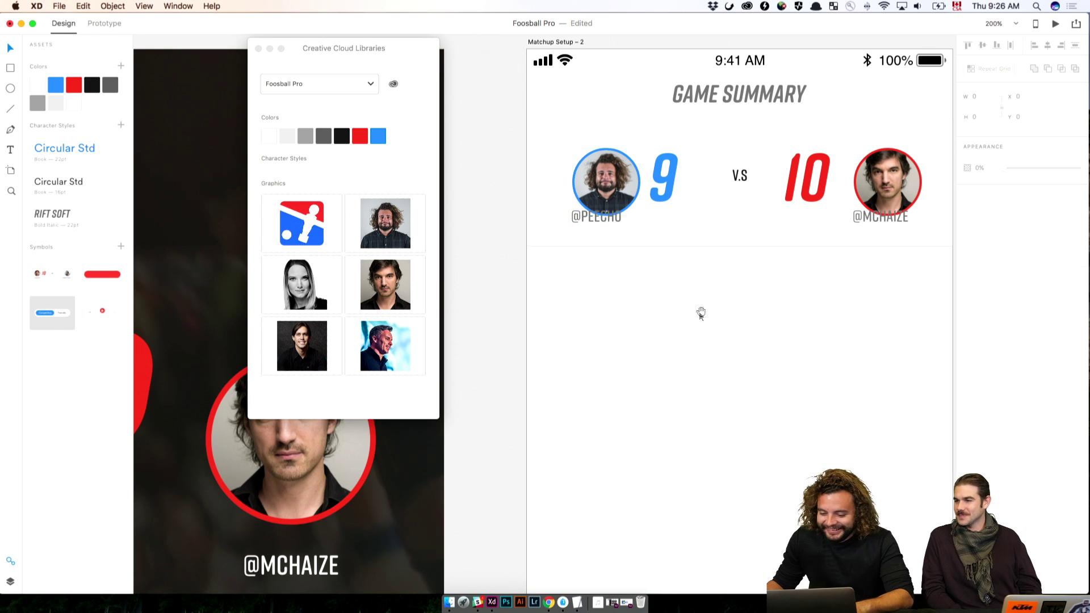
# Step: Move the blue player's handle down to Y 150 so it clears the enlarged avatar
pyautogui.moveTo(700, 308); pyautogui.dragTo(607, 243)
pyautogui.press('super+1')
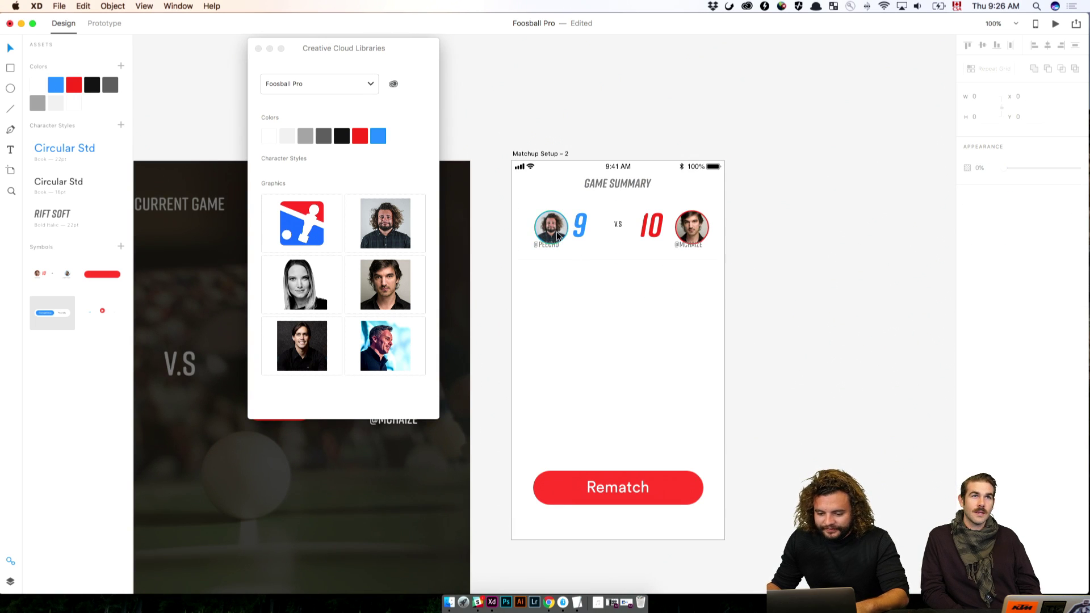
pyautogui.click(553, 244)
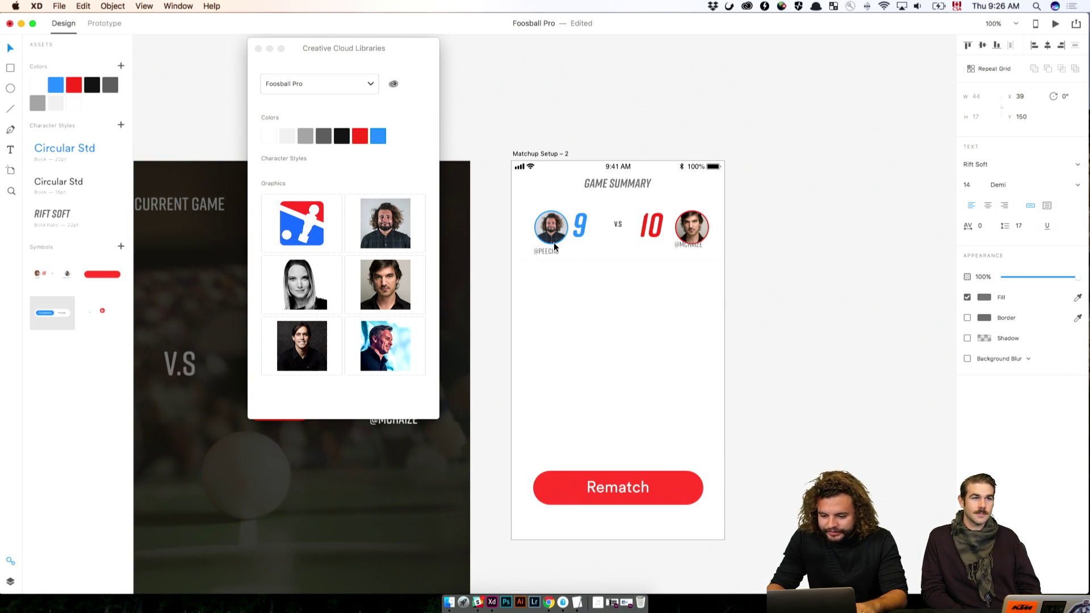
# Step: Move the blue player's avatar and handle up together until the selection sits at Y 79
pyautogui.keyDown('shift'); pyautogui.click(552, 234); pyautogui.keyUp('shift')
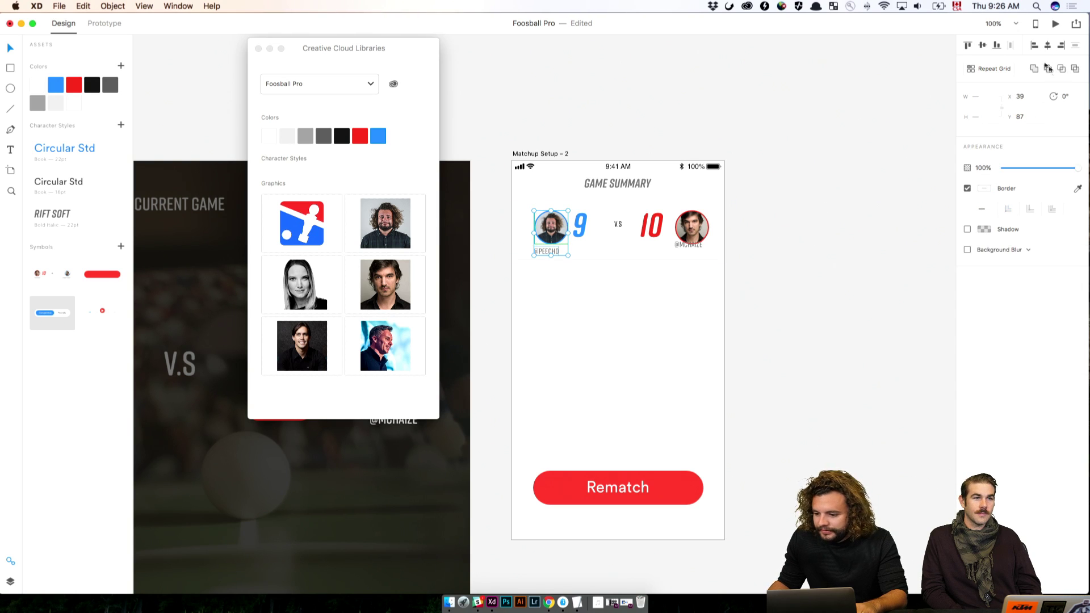
pyautogui.press('Up')
pyautogui.press('Up')
pyautogui.press('Up')
pyautogui.press('Up')
pyautogui.press('Up')
pyautogui.press('Up')
pyautogui.press('Up')
pyautogui.press('Up')
pyautogui.press('Up')
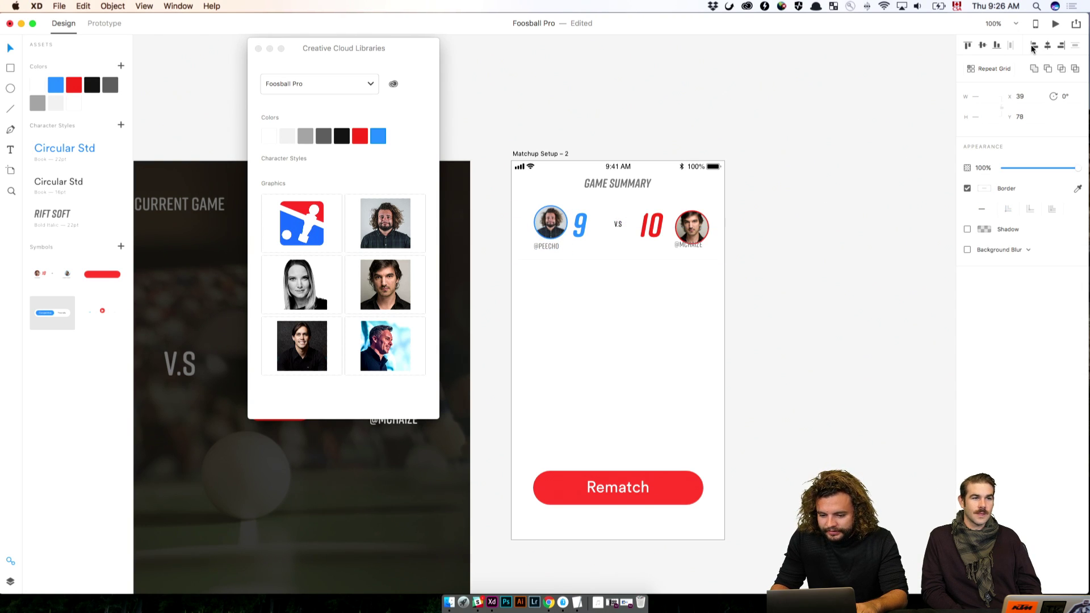
pyautogui.press('Down')
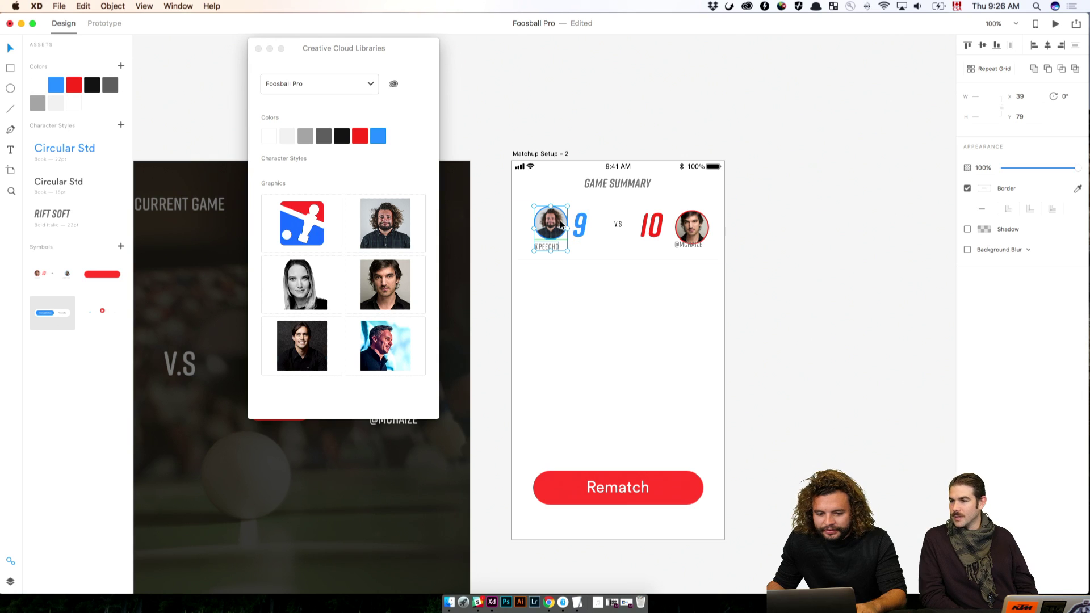
# Step: Raise the red player's avatar above its handle, level with the blue player's avatar at Y 79
pyautogui.click(691, 229)
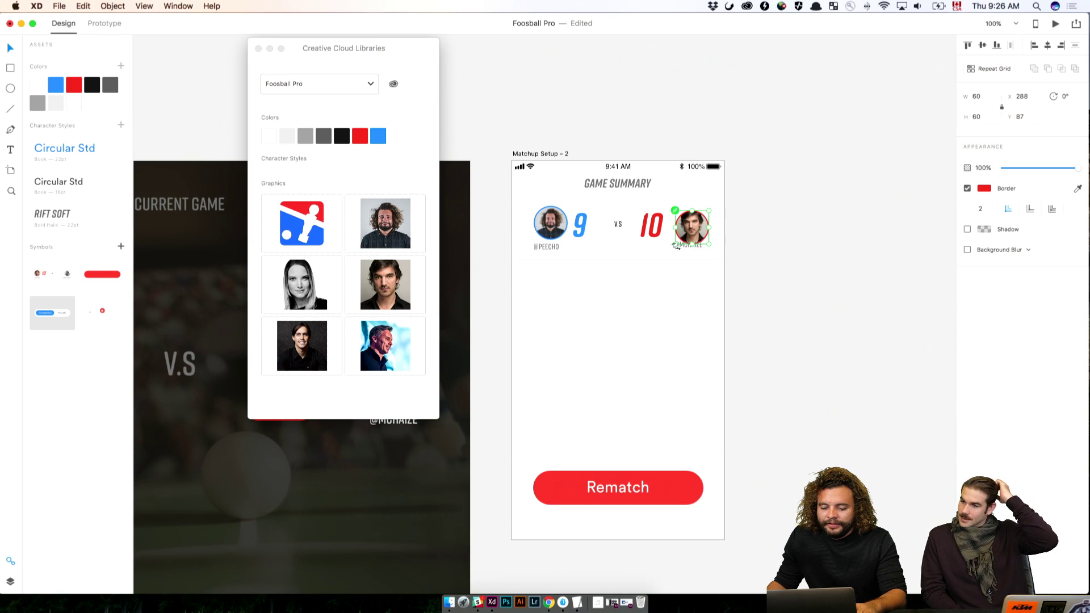
pyautogui.press('Up')
pyautogui.press('Up')
pyautogui.press('Up')
pyautogui.press('Up')
pyautogui.press('Up')
pyautogui.press('Up')
pyautogui.keyDown('shift'); pyautogui.click(560, 225); pyautogui.keyUp('shift')
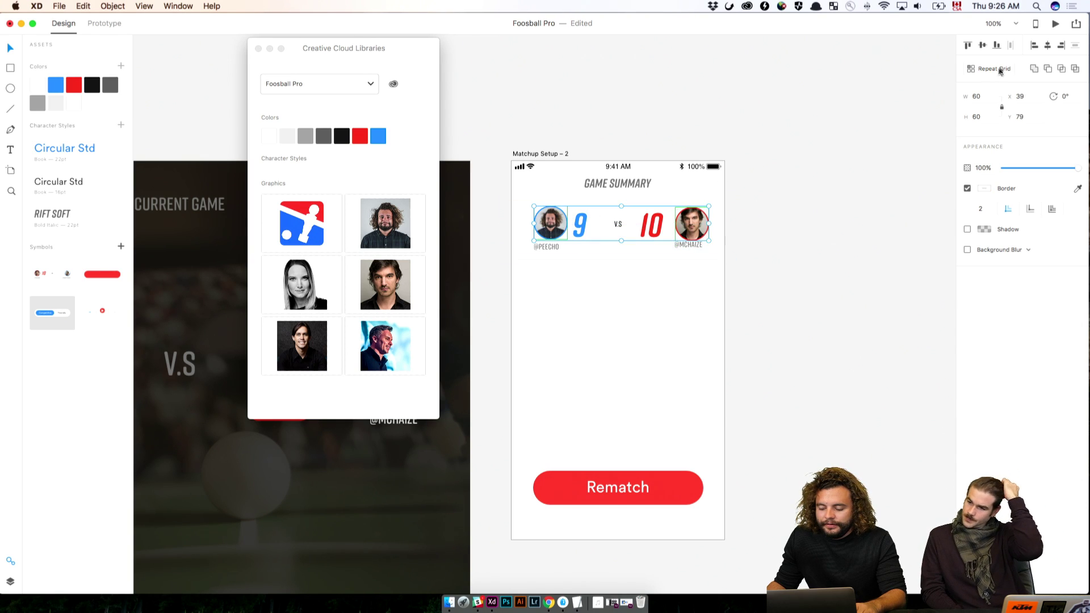
pyautogui.click(863, 214)
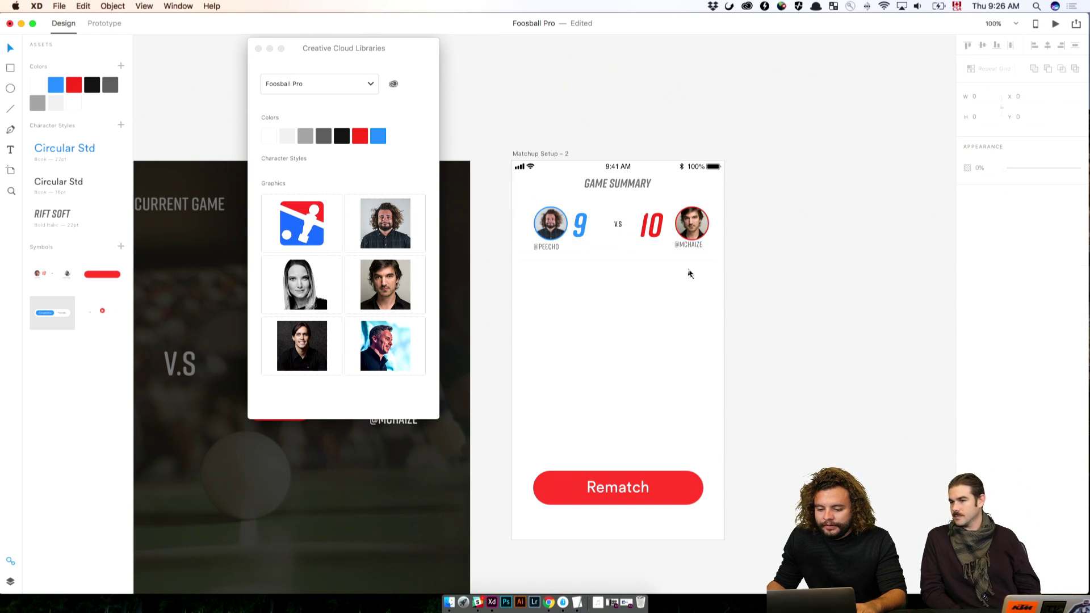
# Step: Align the two player handles under the avatars to each other along their vertical middle
pyautogui.keyDown('super'); pyautogui.click(693, 245); pyautogui.keyUp('super')
pyautogui.keyDown('shift'); pyautogui.keyDown('super'); pyautogui.click(543, 247); pyautogui.keyUp('super'); pyautogui.keyUp('shift')
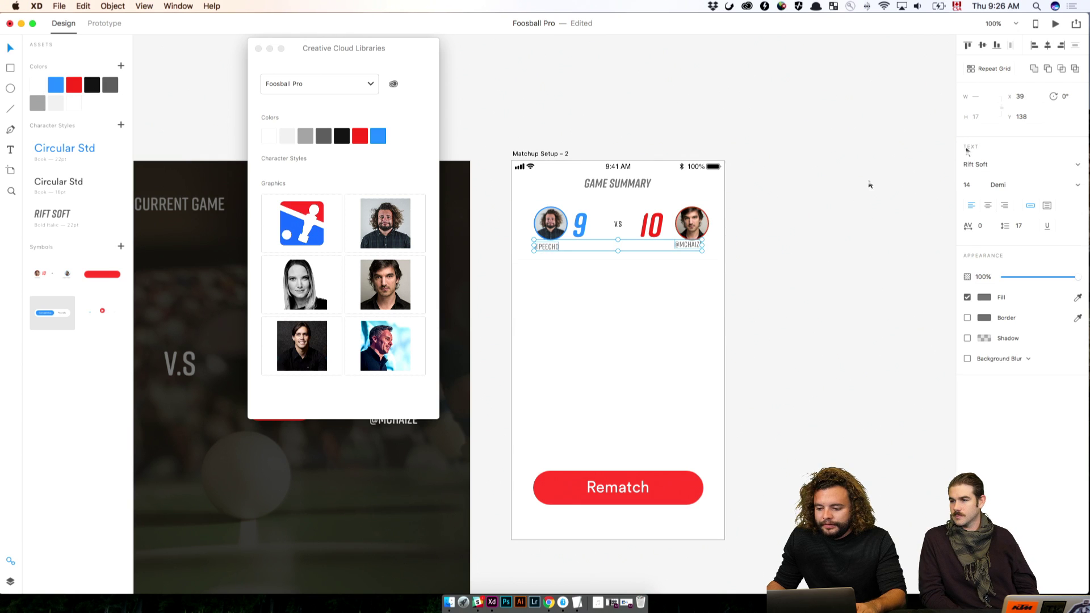
pyautogui.click(982, 46)
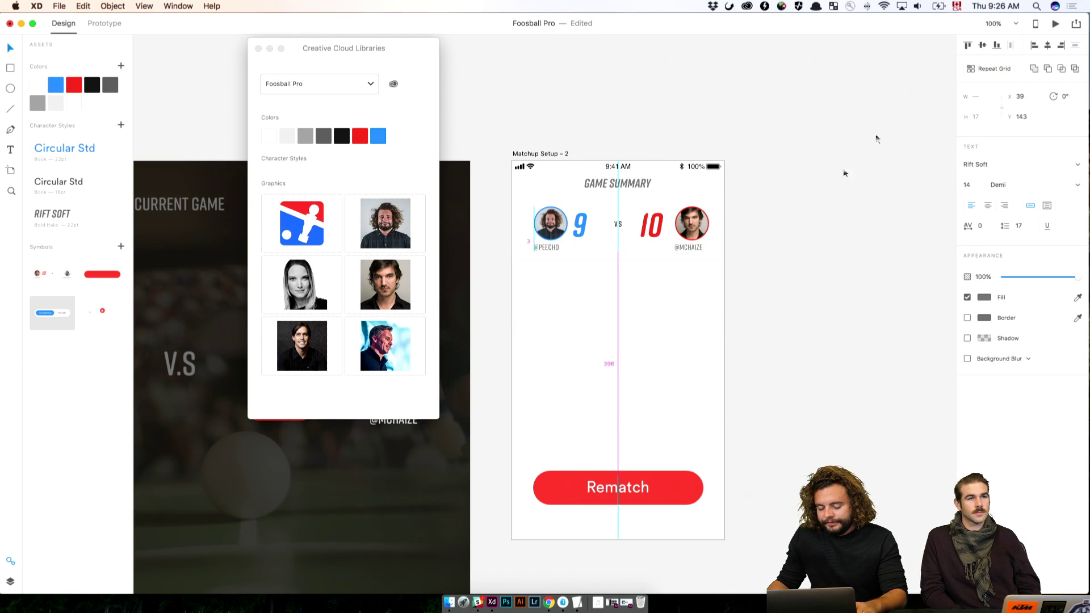
pyautogui.click(809, 225)
pyautogui.press('super+2')
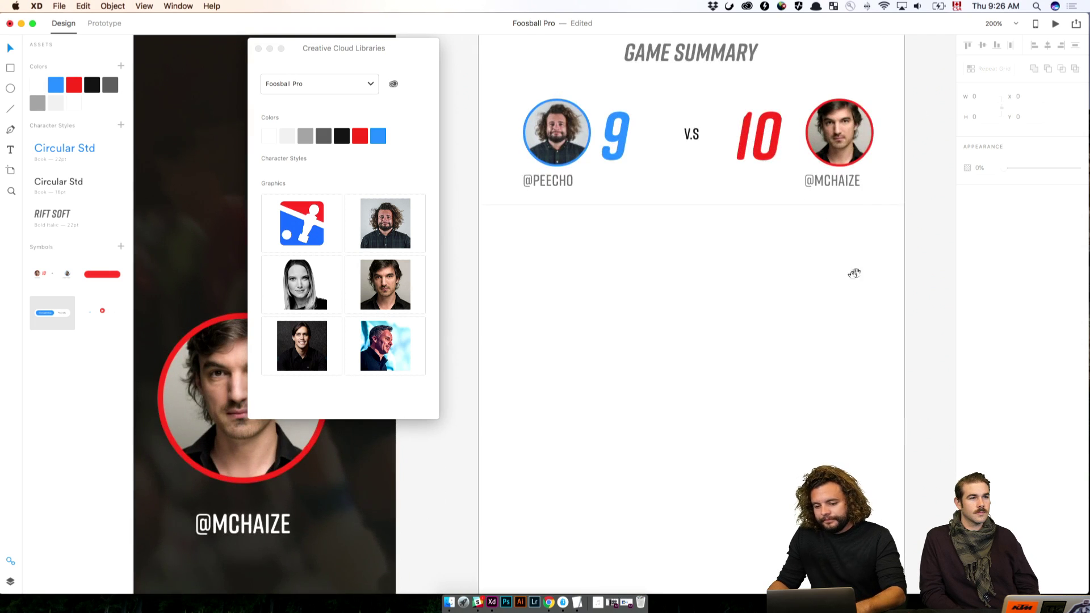
# Step: Move the blue player's avatar and handle together slightly left, closer to the edge of the artboard
pyautogui.moveTo(853, 272); pyautogui.dragTo(824, 364)
pyautogui.moveTo(558, 339); pyautogui.dragTo(689, 338)
pyautogui.click(653, 227)
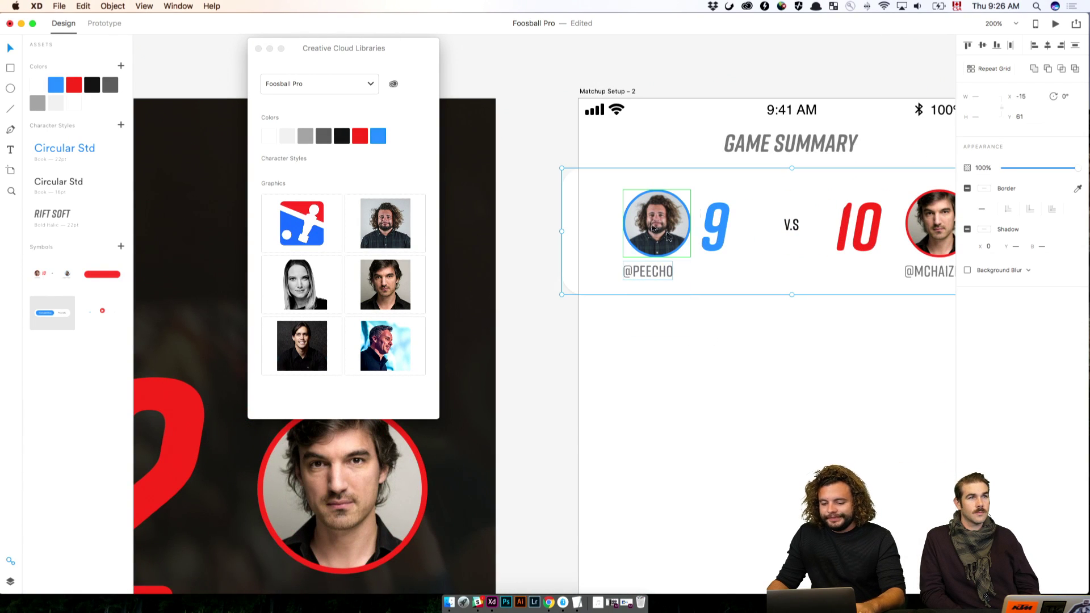
pyautogui.doubleClick(659, 235)
pyautogui.click(806, 379)
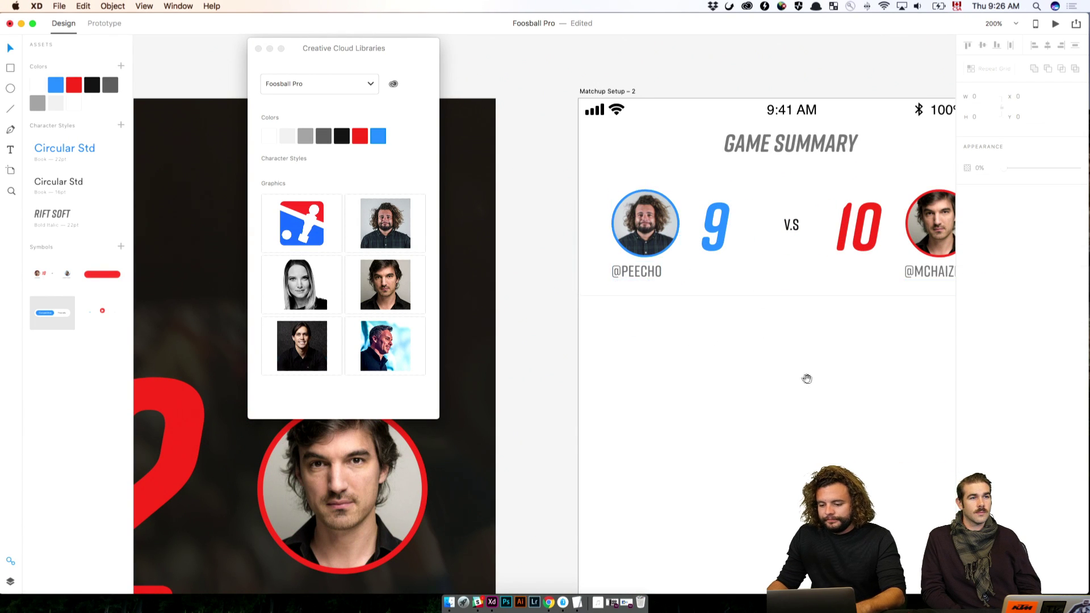
# Step: Move the red player's avatar and handle together slightly right, away from the score and closer to the artboard's edge
pyautogui.hscroll(5, 783, 382)
pyautogui.moveTo(829, 373); pyautogui.dragTo(777, 213)
pyautogui.doubleClick(716, 291)
pyautogui.press('Right')
pyautogui.press('Right')
pyautogui.press('Right')
pyautogui.press('Right')
pyautogui.press('Right')
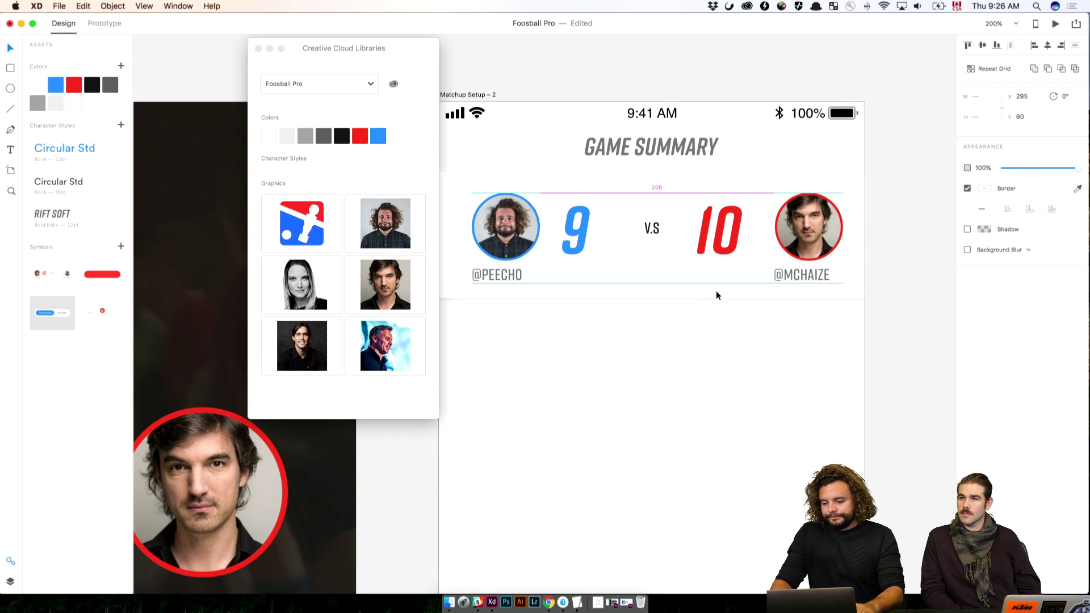
pyautogui.click(729, 327)
# Step: Close the Creative Cloud Libraries window
pyautogui.click(304, 52)
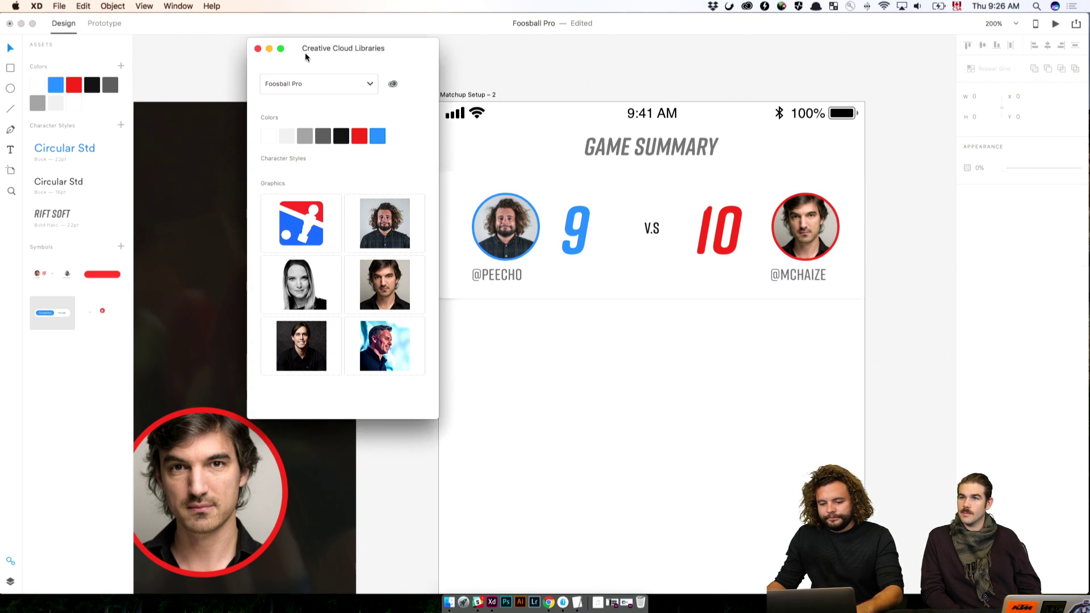
pyautogui.press('super+w')
pyautogui.moveTo(633, 453); pyautogui.dragTo(603, 294)
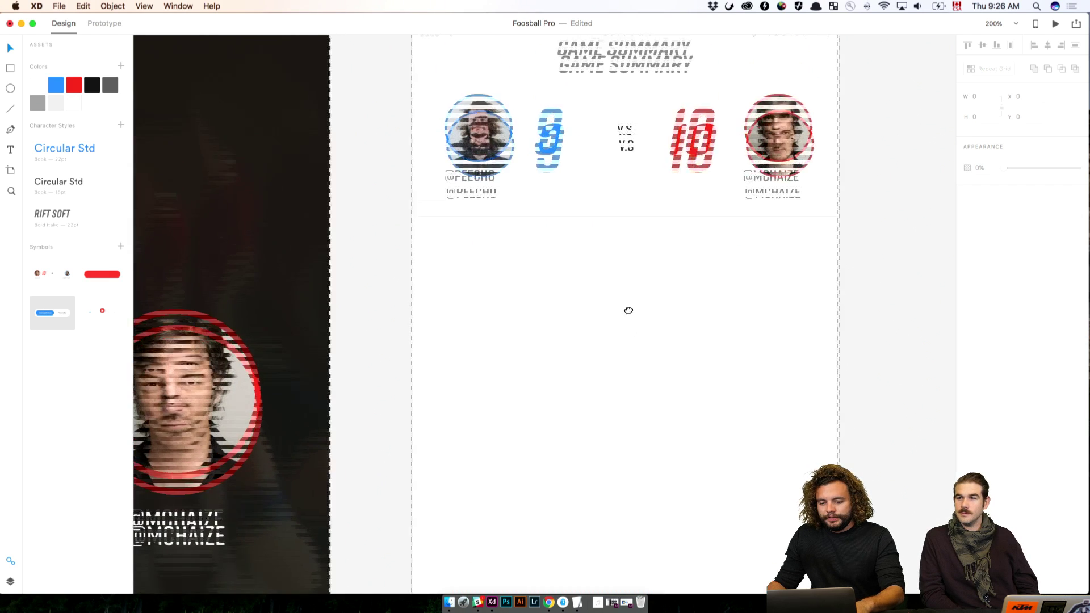
pyautogui.scroll(3, 640, 343)
pyautogui.scroll(4, 669, 269)
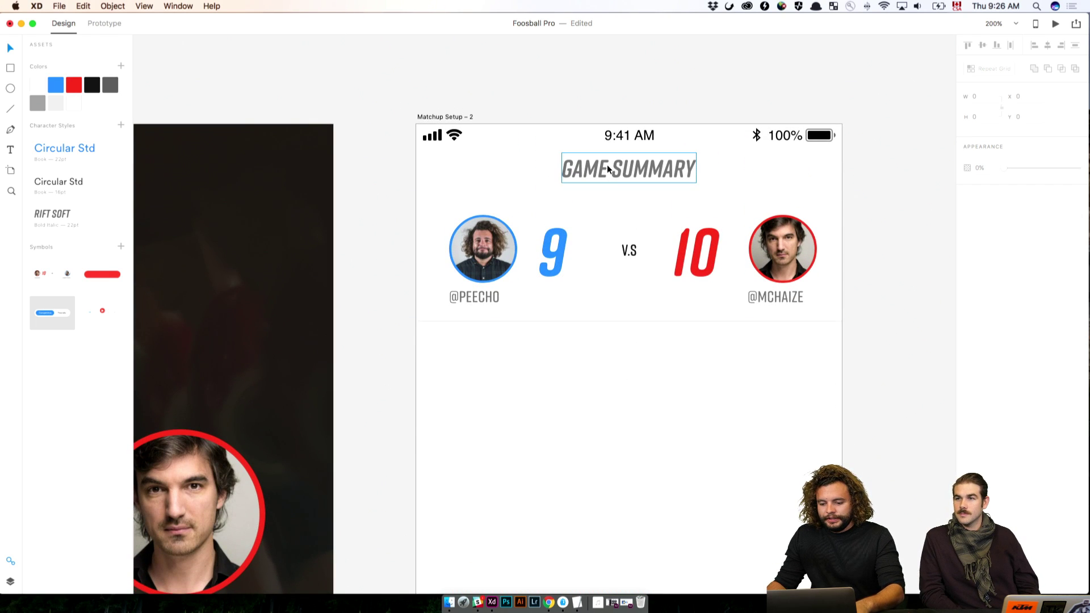
pyautogui.click(844, 210)
pyautogui.click(882, 190)
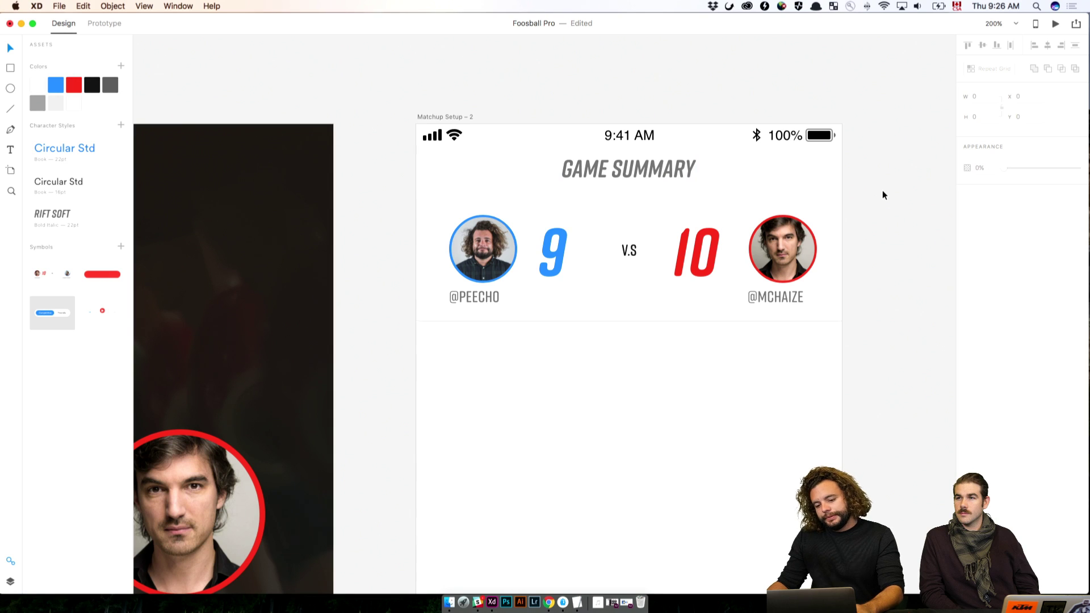
# Step: Move the whole matchup row, with its background, avatars, scores and handles, down to Y 141
pyautogui.moveTo(899, 225); pyautogui.dragTo(382, 354)
pyautogui.hotkey('shift', 'Down')
pyautogui.hotkey('shift', 'Down')
pyautogui.hotkey('shift', 'Down')
pyautogui.hotkey('shift', 'Down')
pyautogui.hotkey('shift', 'Down')
pyautogui.hotkey('shift', 'Down')
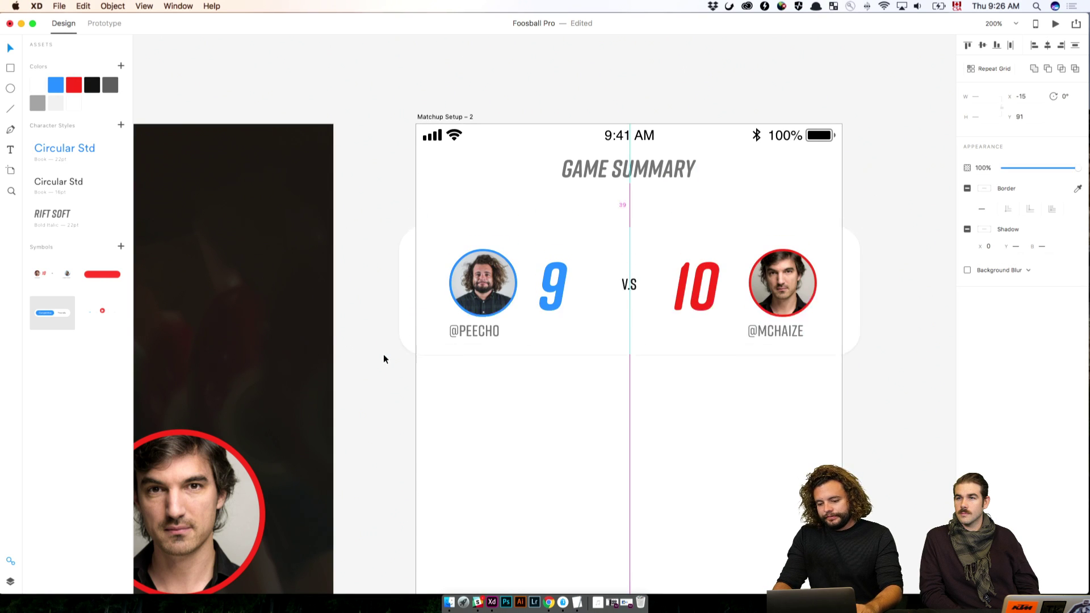
pyautogui.hotkey('shift', 'Down')
pyautogui.hotkey('shift', 'Down')
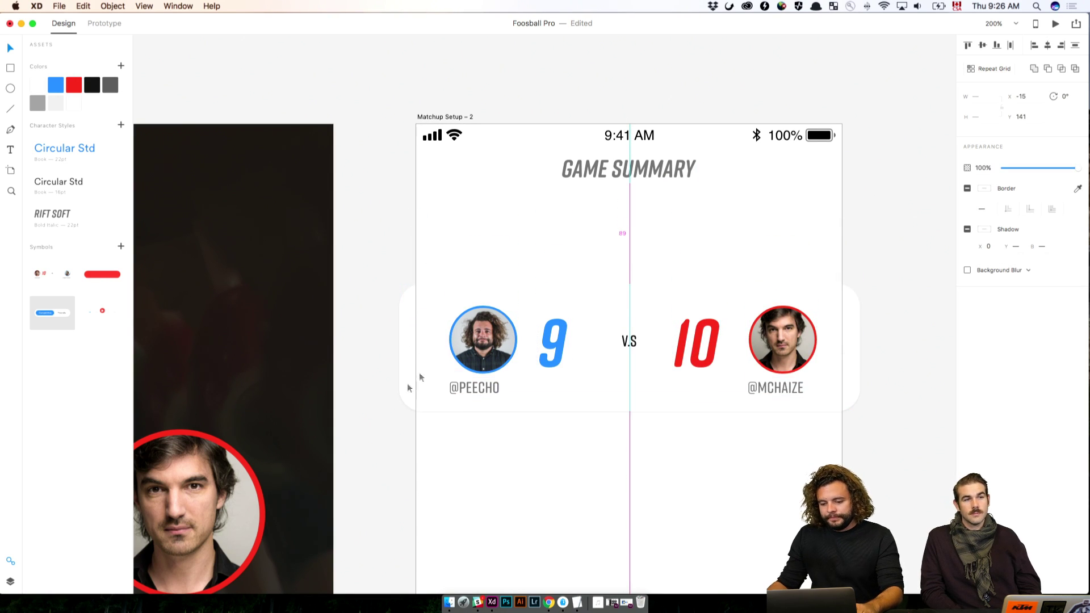
# Step: Move the GAME SUMMARY heading straight down to sit below the matchup row
pyautogui.moveTo(620, 174); pyautogui.dragTo(619, 462)
pyautogui.click(751, 483)
pyautogui.moveTo(743, 524); pyautogui.dragTo(752, 460)
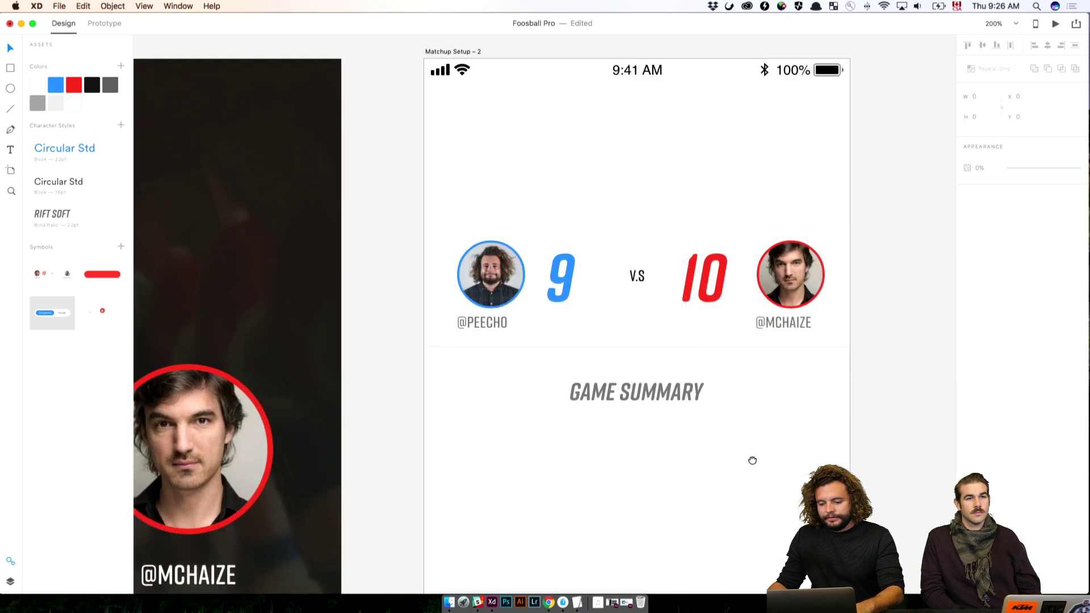
# Step: Draw a rectangle about 406 by 153 across the artboard's top area and send it behind all other layers
pyautogui.moveTo(445, 199); pyautogui.dragTo(461, 227)
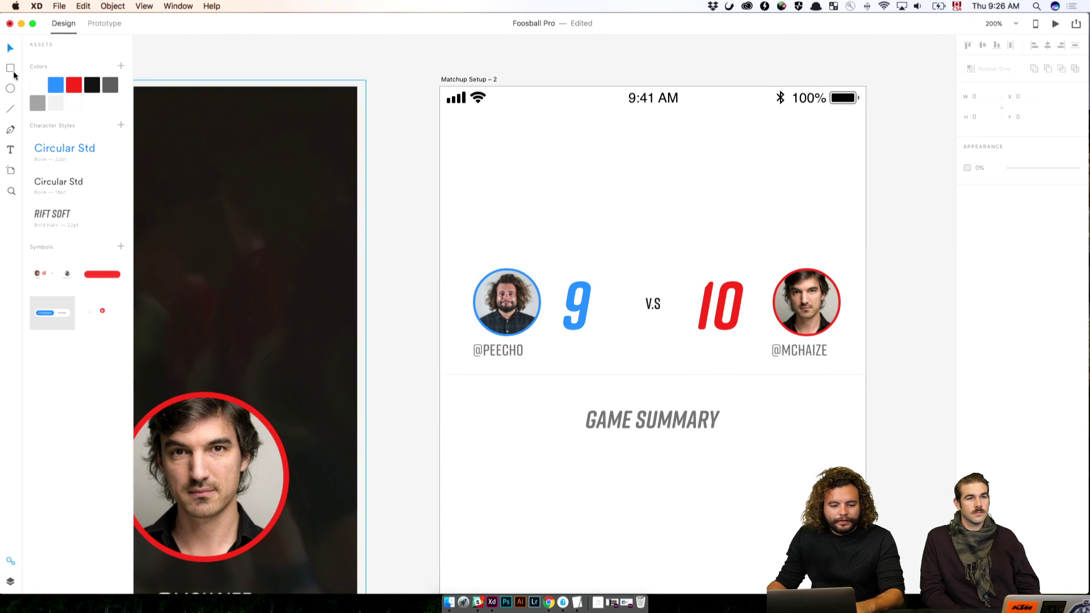
pyautogui.press('r')
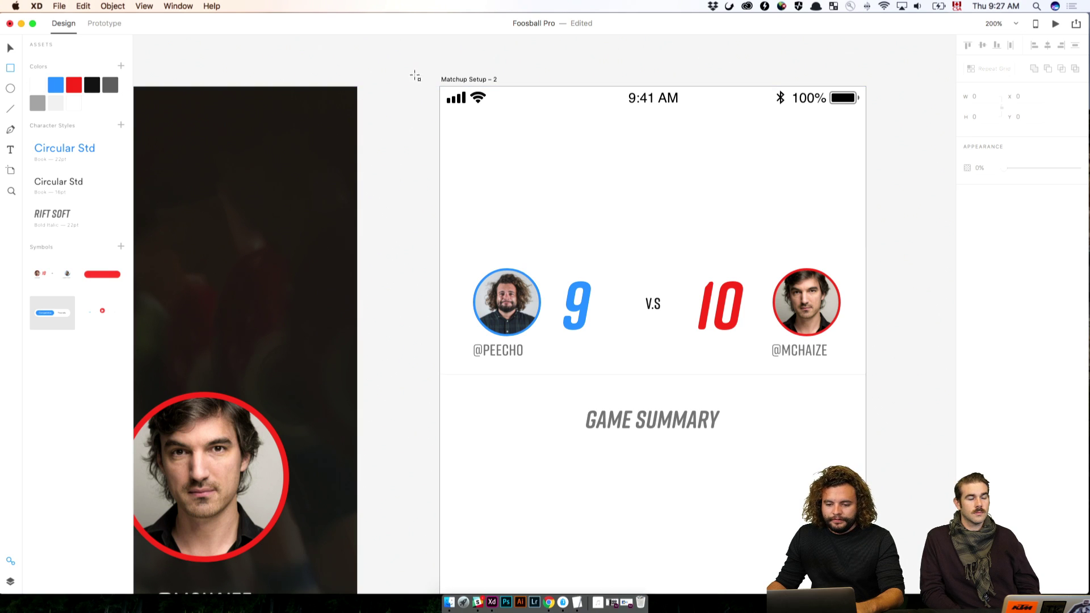
pyautogui.moveTo(416, 74); pyautogui.dragTo(877, 245)
pyautogui.click(10, 581)
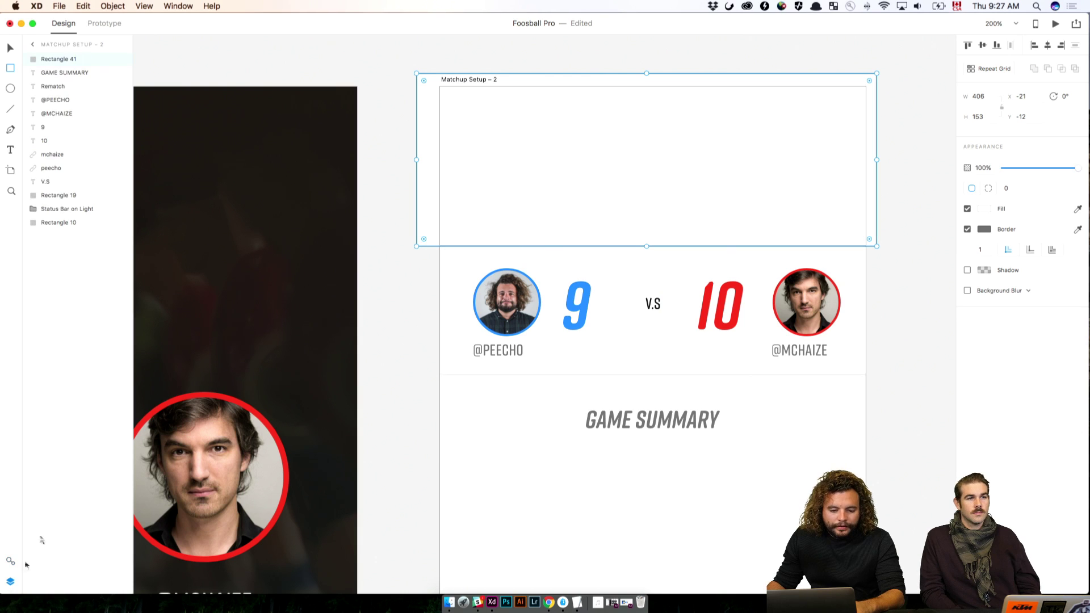
pyautogui.moveTo(58, 61); pyautogui.dragTo(70, 230)
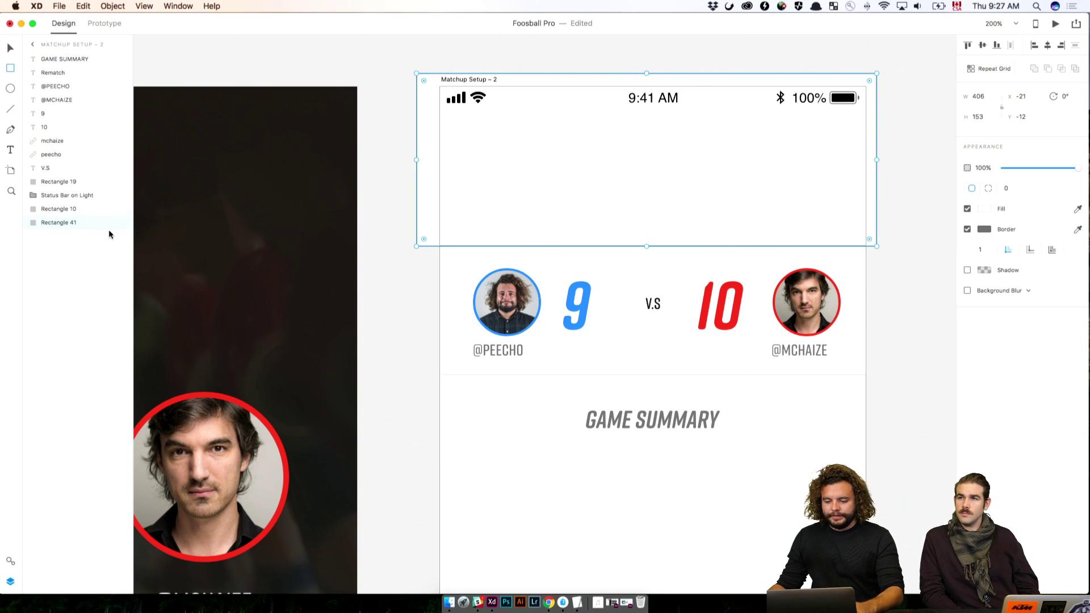
pyautogui.press('Escape')
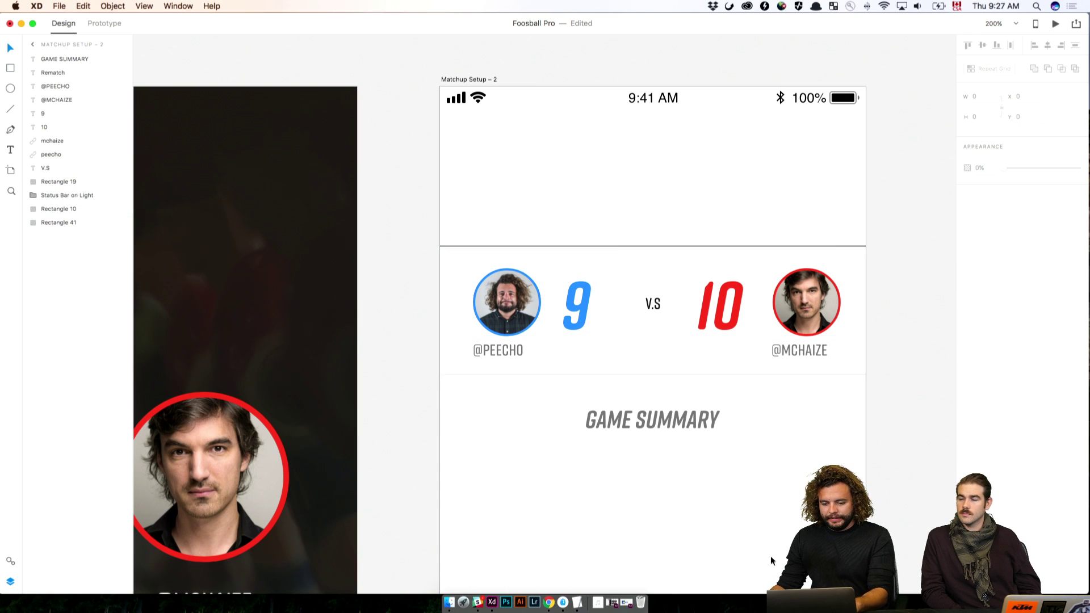
# Step: Fill the top banner rectangle with the saved blue color and remove its border
pyautogui.click(672, 151)
pyautogui.moveTo(722, 349); pyautogui.dragTo(619, 224)
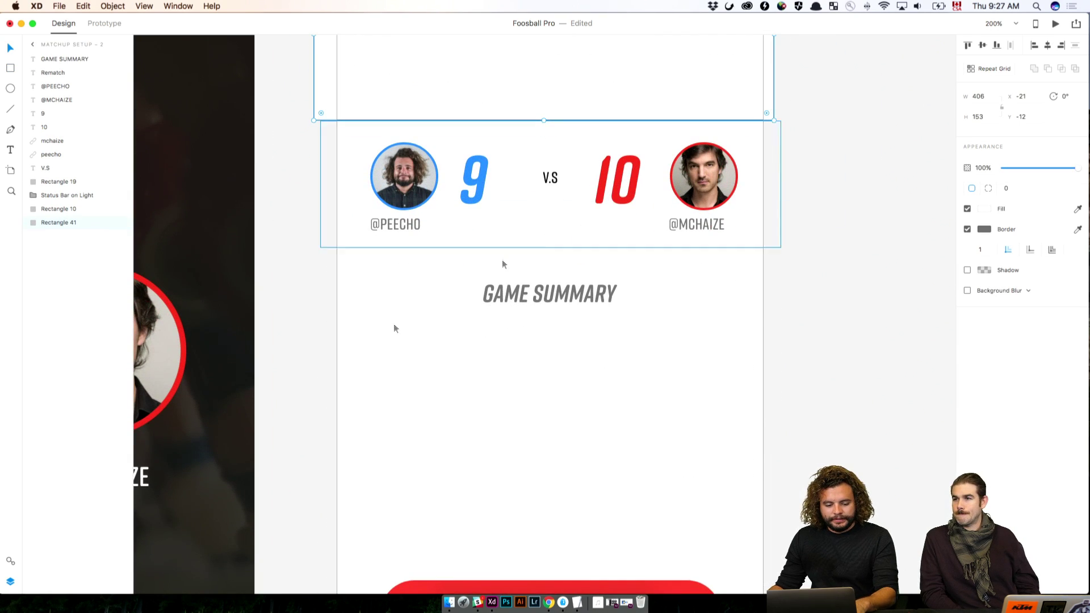
pyautogui.click(11, 562)
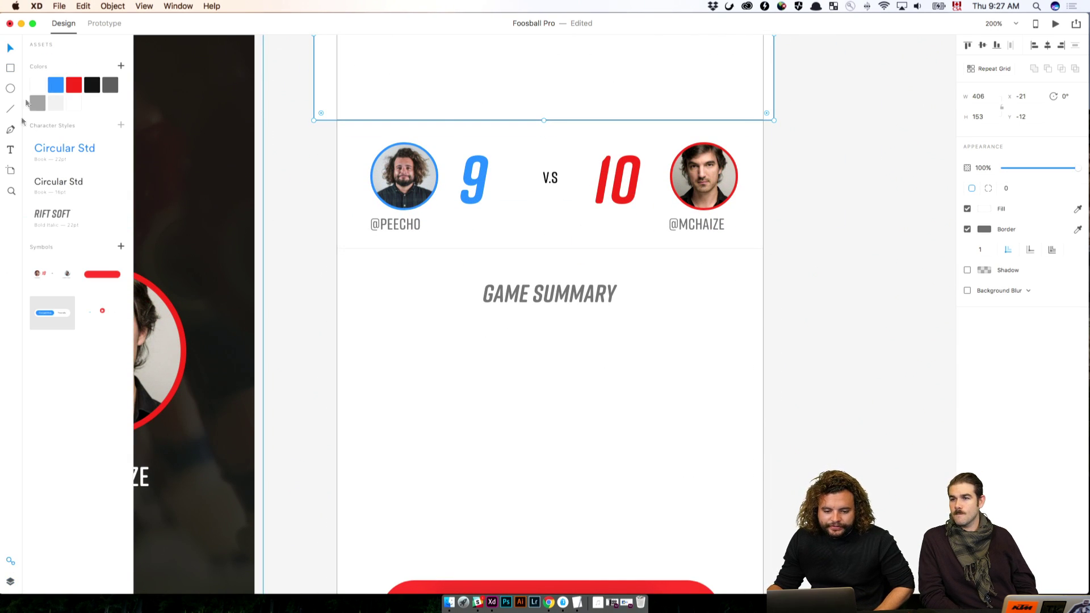
pyautogui.click(56, 85)
pyautogui.click(522, 362)
pyautogui.scroll(5, 522, 358)
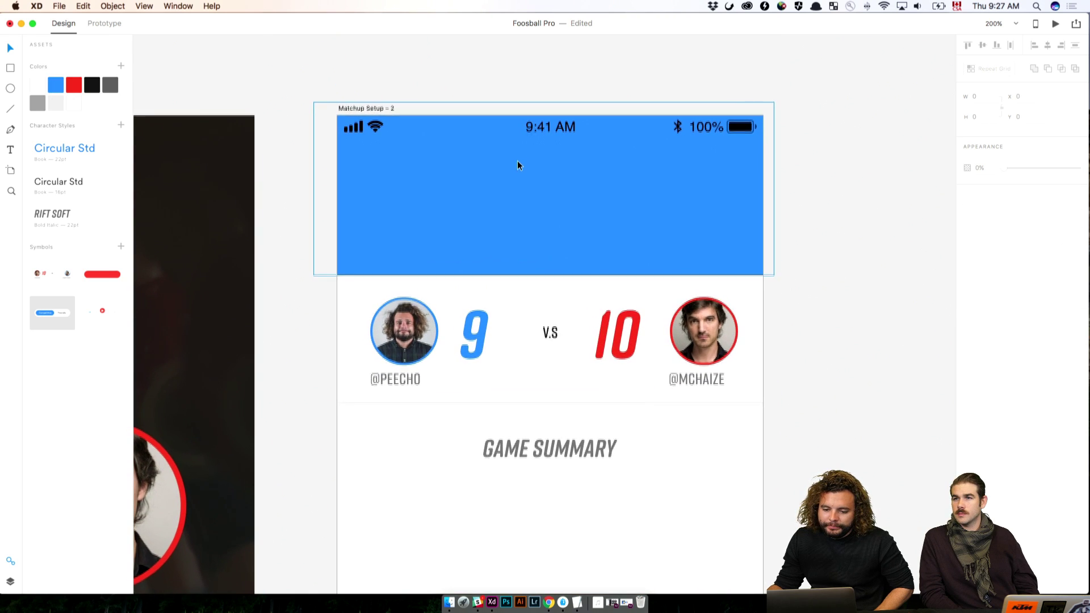
pyautogui.click(516, 163)
pyautogui.click(904, 233)
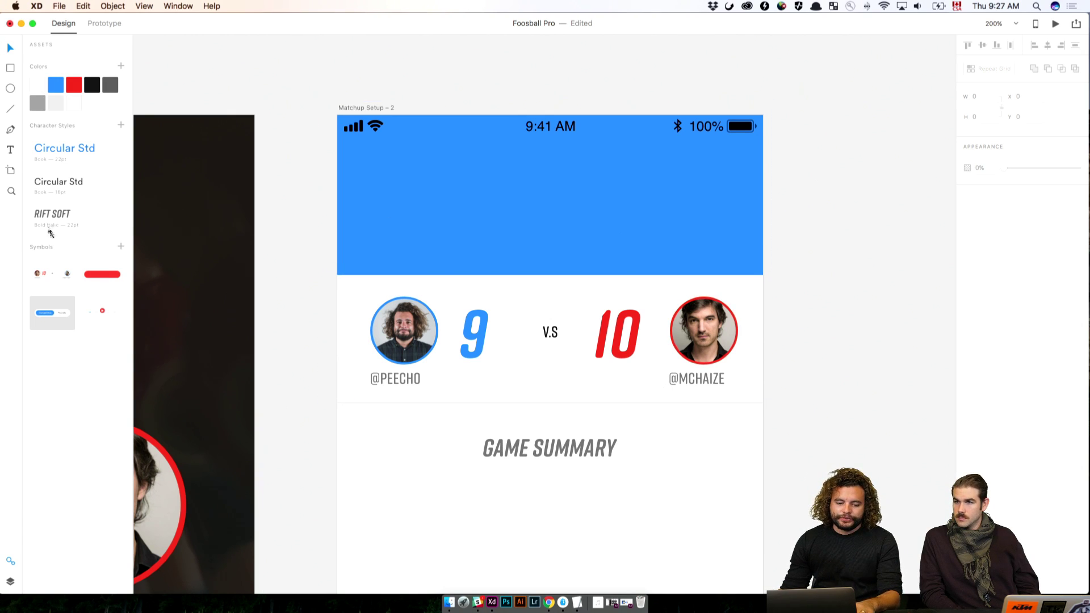
# Step: Add the text CLOSE GAME! on the blue banner and set its Rift Soft weight to Bold Italic
pyautogui.click(11, 151)
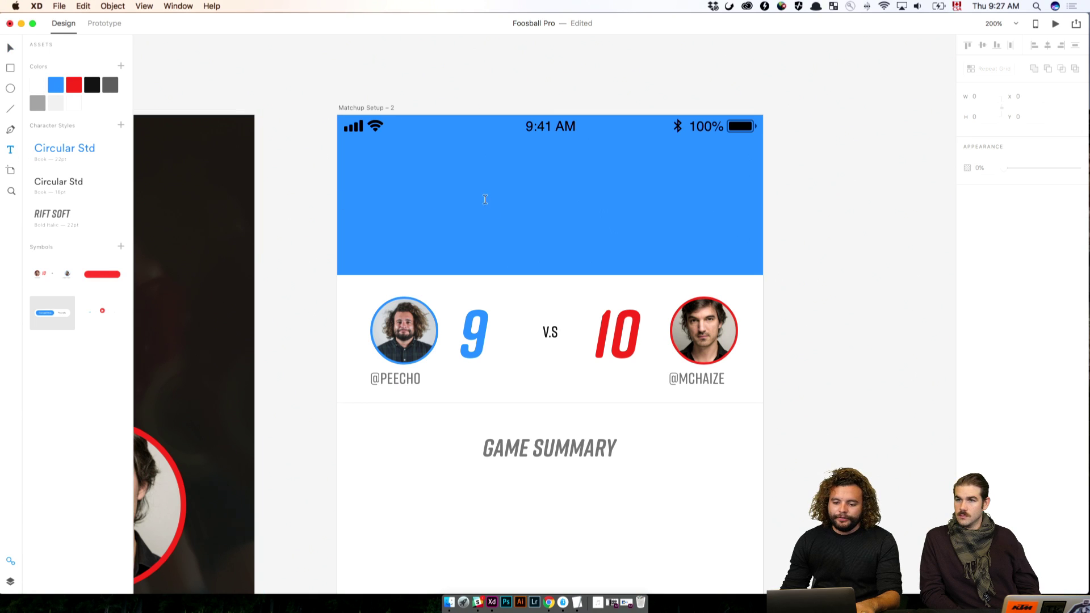
pyautogui.click(485, 197)
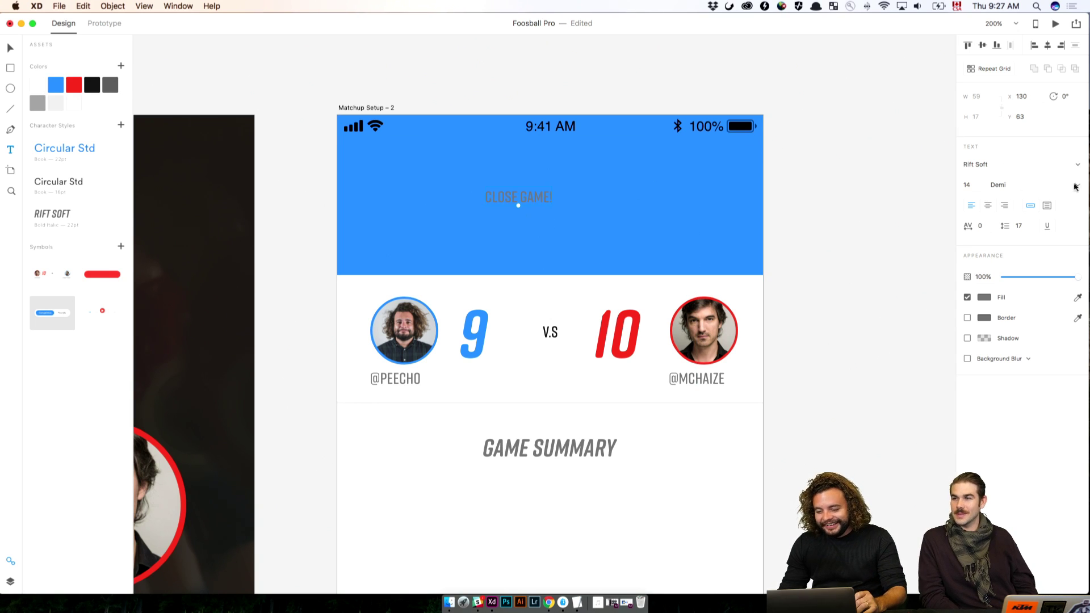
pyautogui.click(1074, 186)
pyautogui.click(1038, 216)
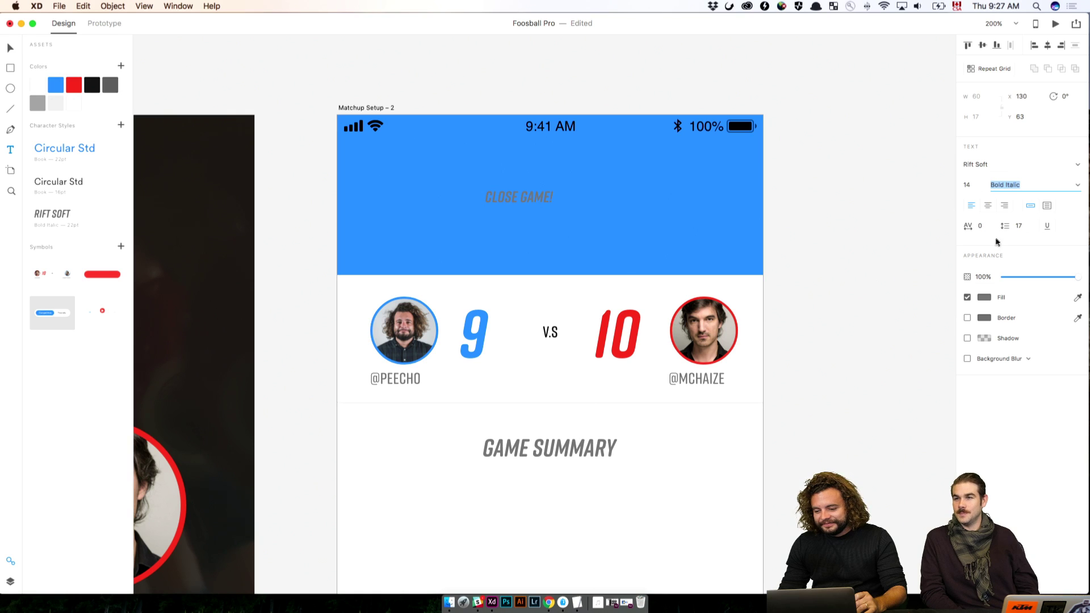
# Step: Change the fill of the CLOSE GAME! text to white
pyautogui.click(983, 297)
pyautogui.click(851, 235)
pyautogui.click(878, 174)
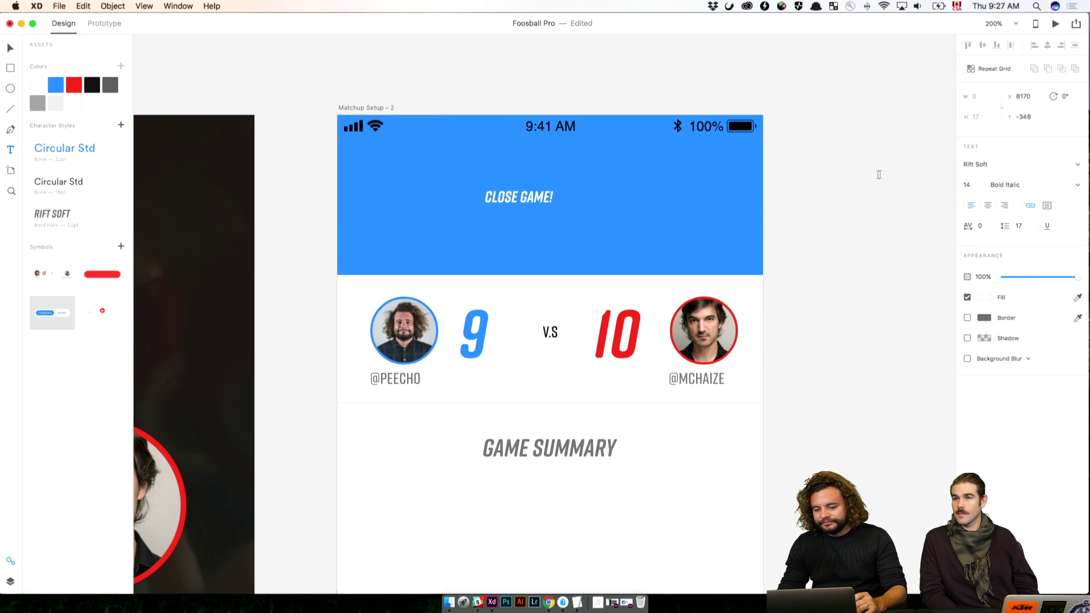
pyautogui.press('Escape')
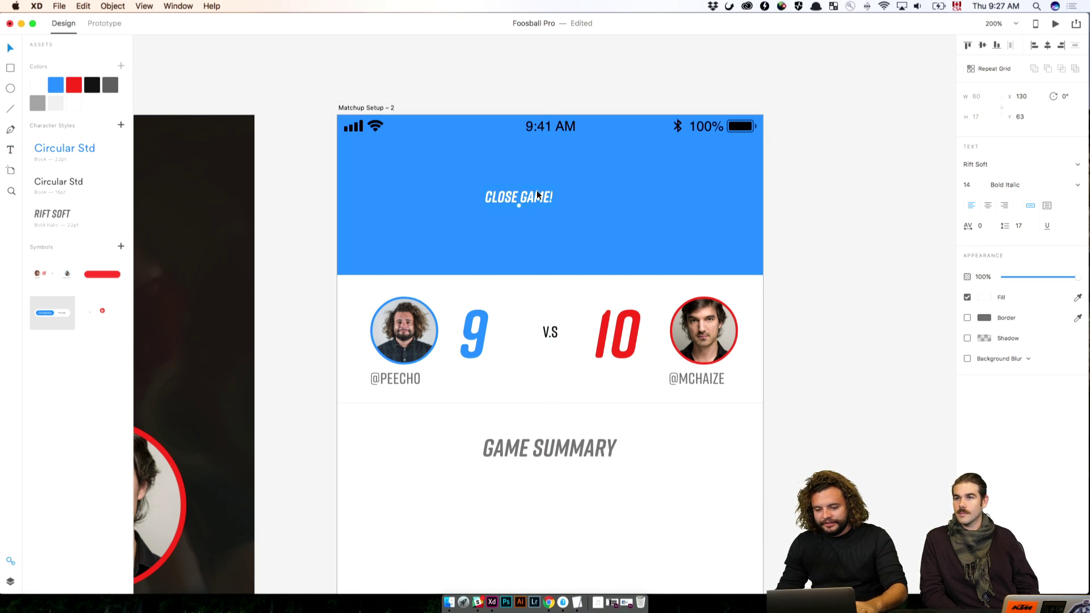
# Step: Enlarge the CLOSE GAME! text to size 32 and further to 60, and move it to X 65, Y 43
pyautogui.write('32')
pyautogui.press('Return')
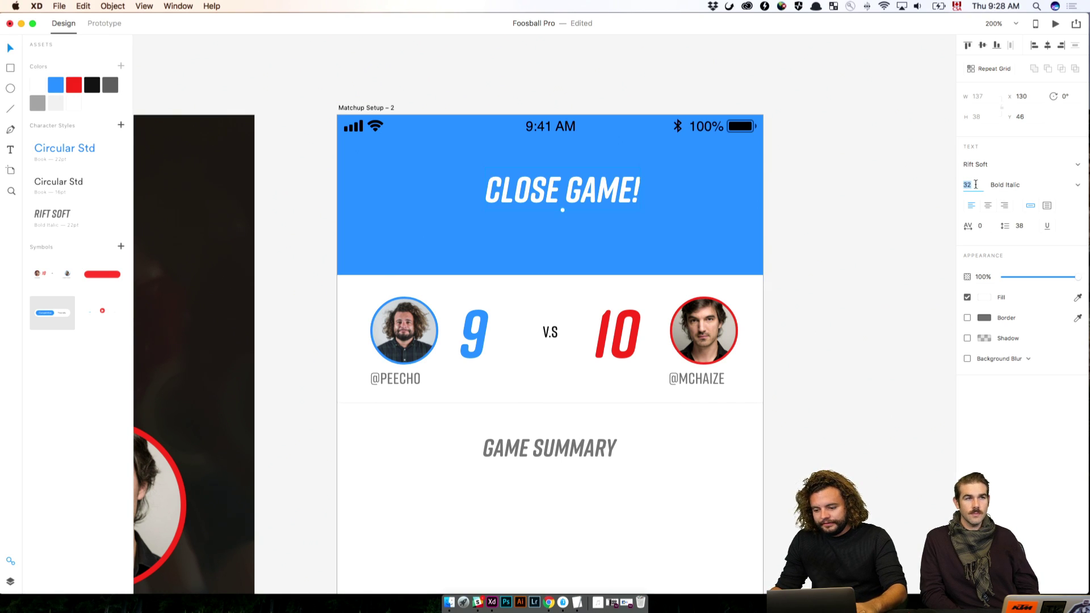
pyautogui.press('Return')
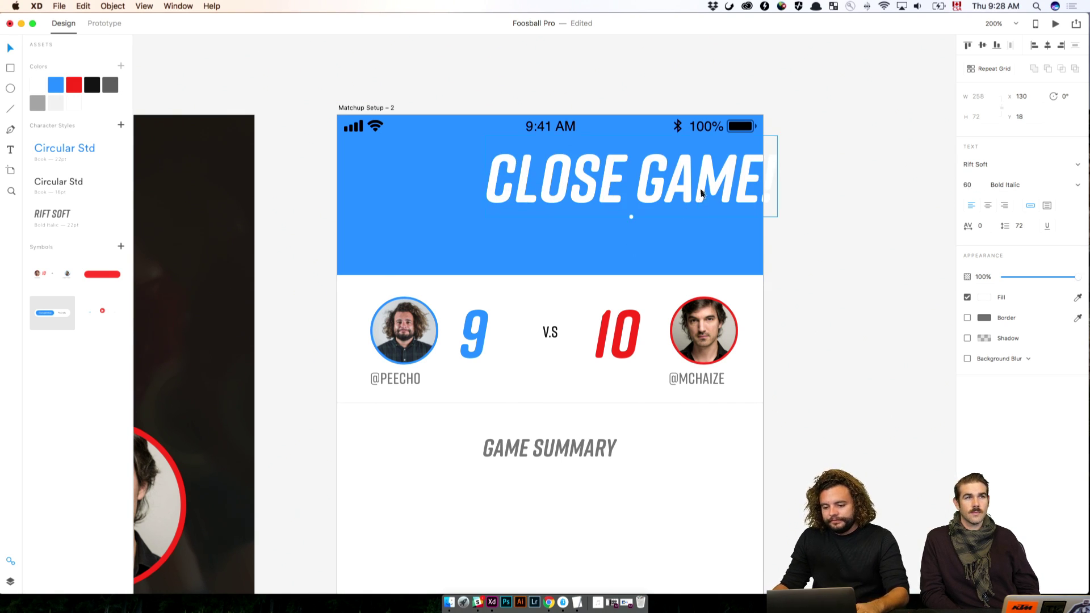
pyautogui.moveTo(702, 194); pyautogui.dragTo(628, 222)
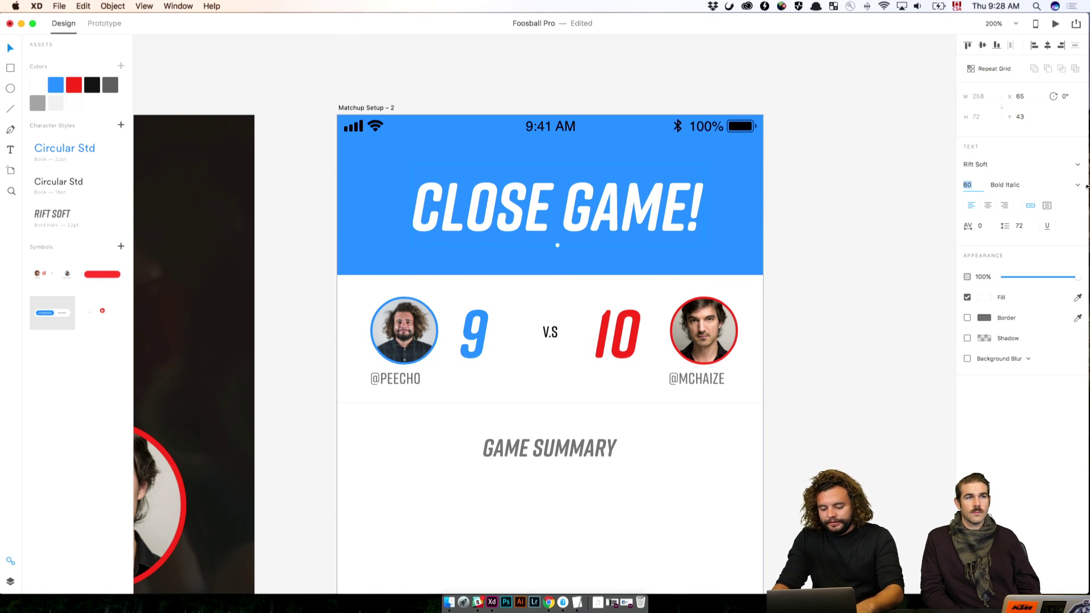
# Step: Set the CLOSE GAME! text size to 42 and move it to X 98, Y 57 on the banner
pyautogui.write('42')
pyautogui.press('Return')
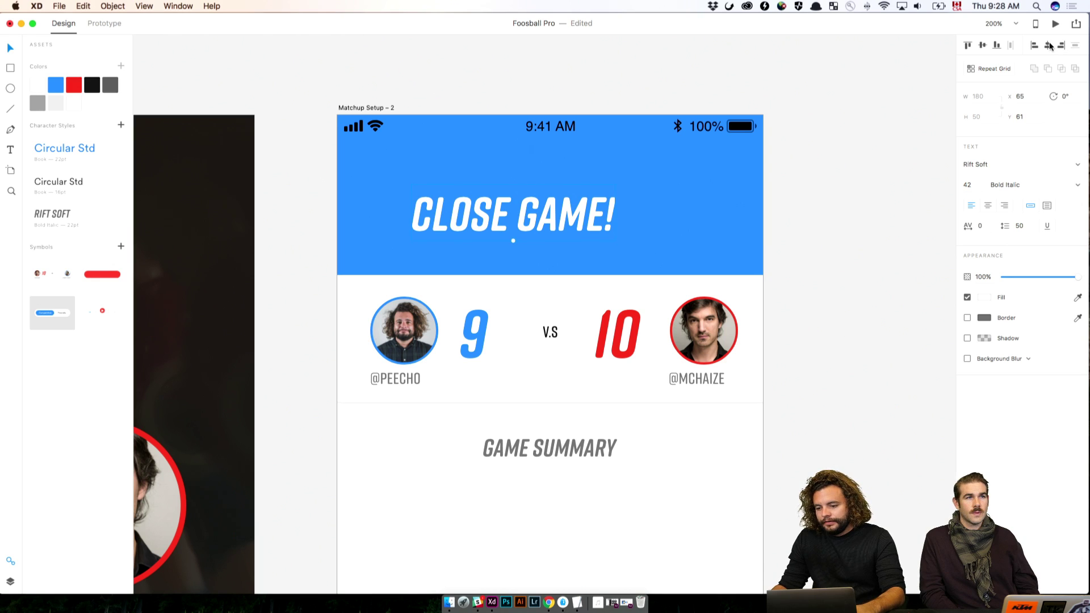
pyautogui.moveTo(612, 210); pyautogui.dragTo(649, 207)
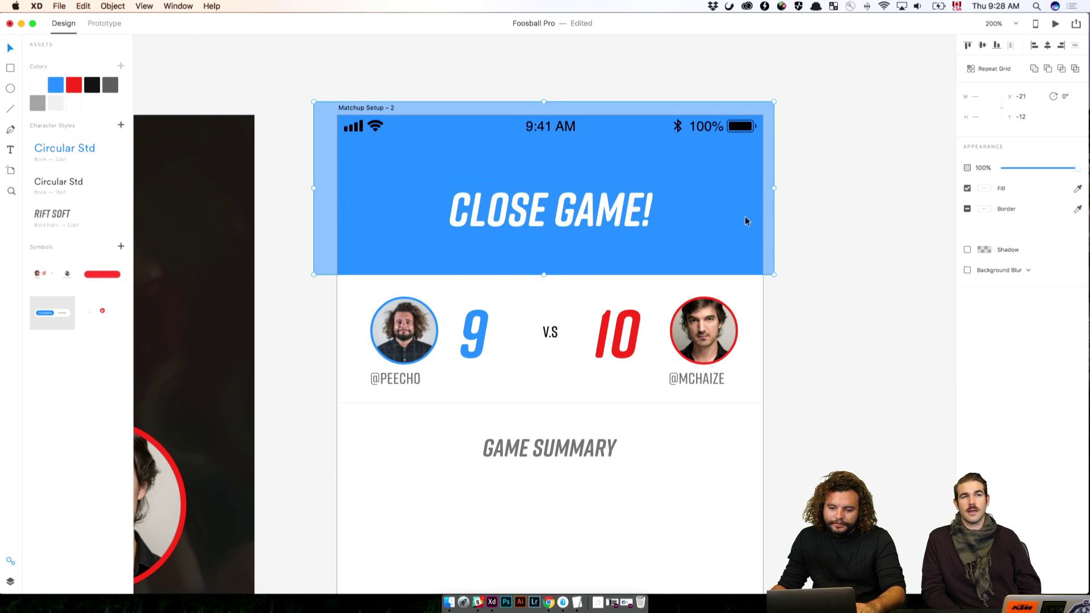
# Step: Trim the blue banner's top edge to Y 0 and align the CLOSE GAME! text with the banner's horizontal center
pyautogui.click(608, 125)
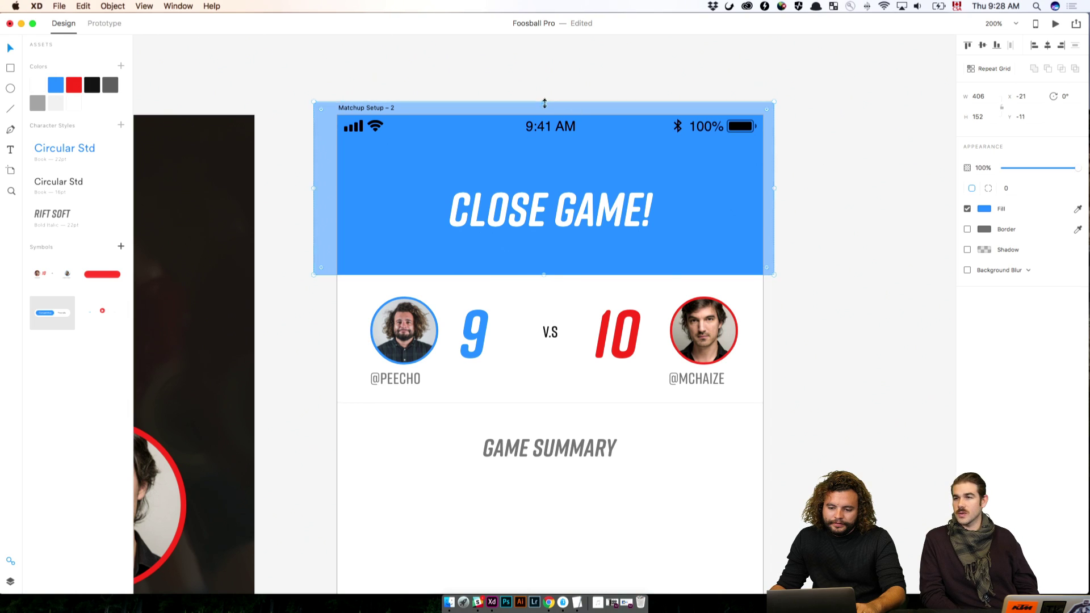
pyautogui.click(570, 212)
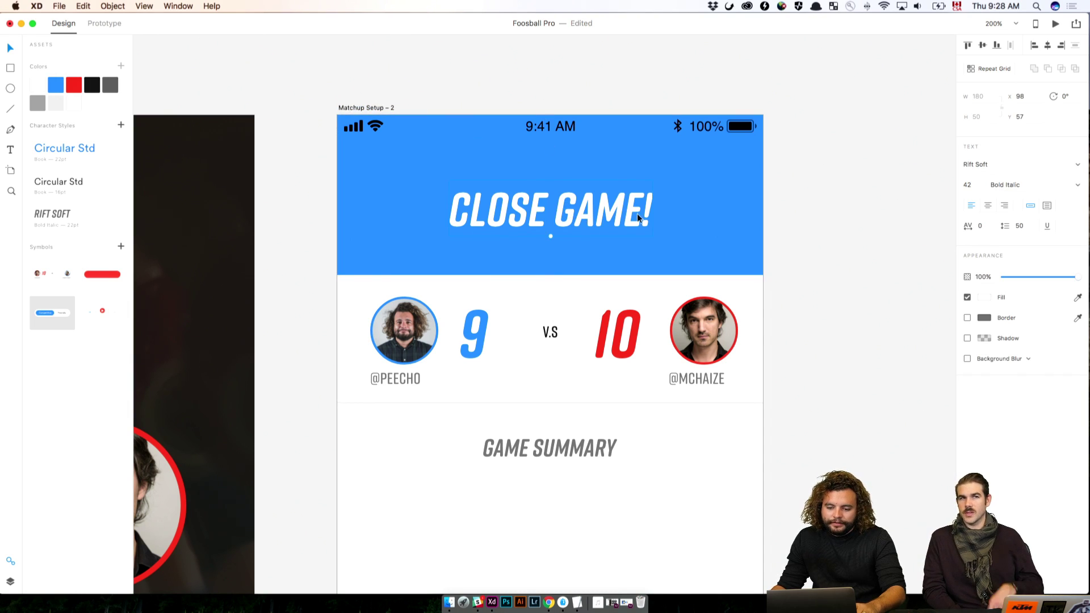
pyautogui.keyDown('shift'); pyautogui.click(745, 199); pyautogui.keyUp('shift')
pyautogui.click(1047, 46)
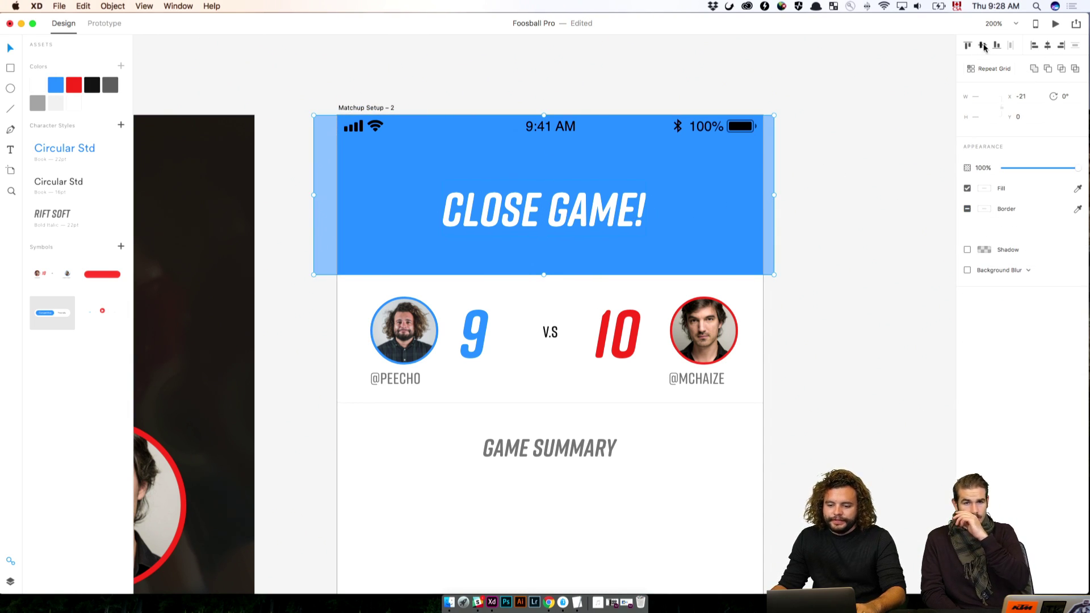
# Step: Shift the CLOSE GAME! text up slightly to Y 56
pyautogui.click(870, 223)
pyautogui.moveTo(618, 196); pyautogui.dragTo(618, 195)
pyautogui.click(811, 190)
pyautogui.click(590, 202)
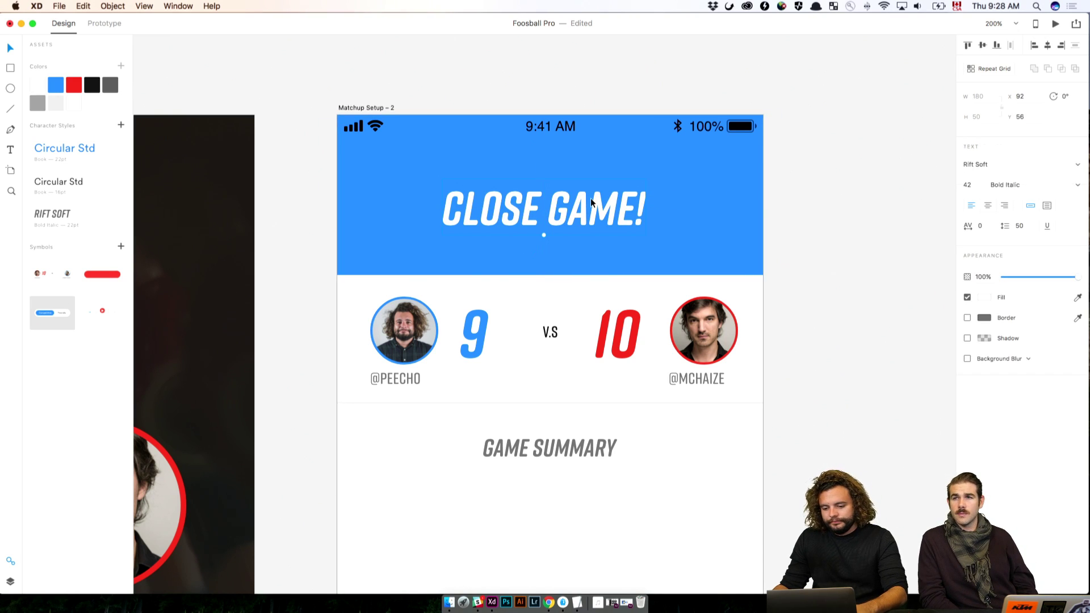
pyautogui.click(786, 214)
# Step: Set the CLOSE GAME! text size to 60
pyautogui.click(619, 211)
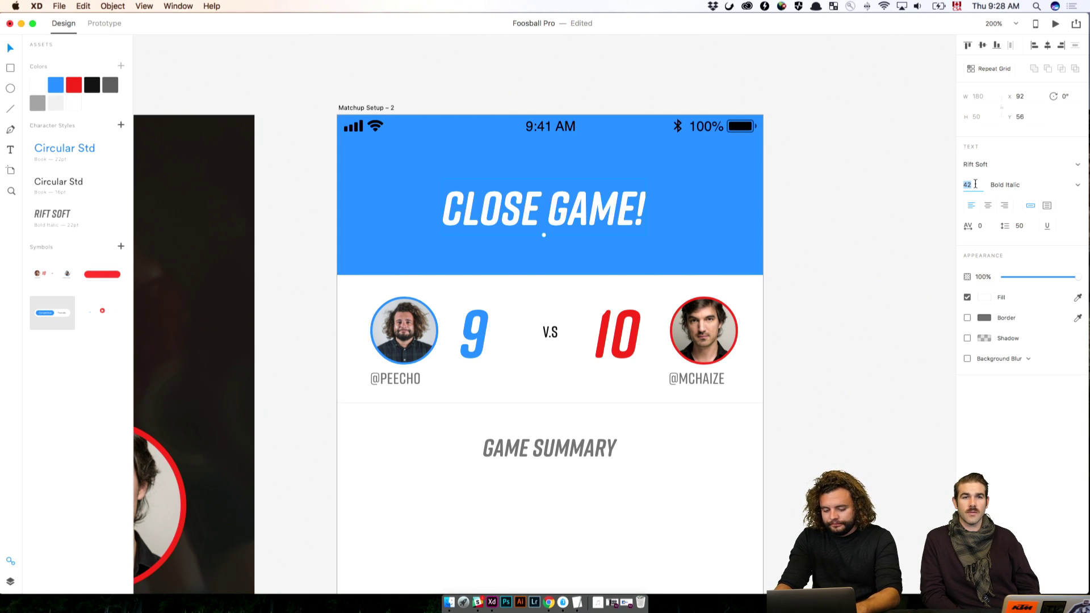
pyautogui.write('60')
pyautogui.press('Return')
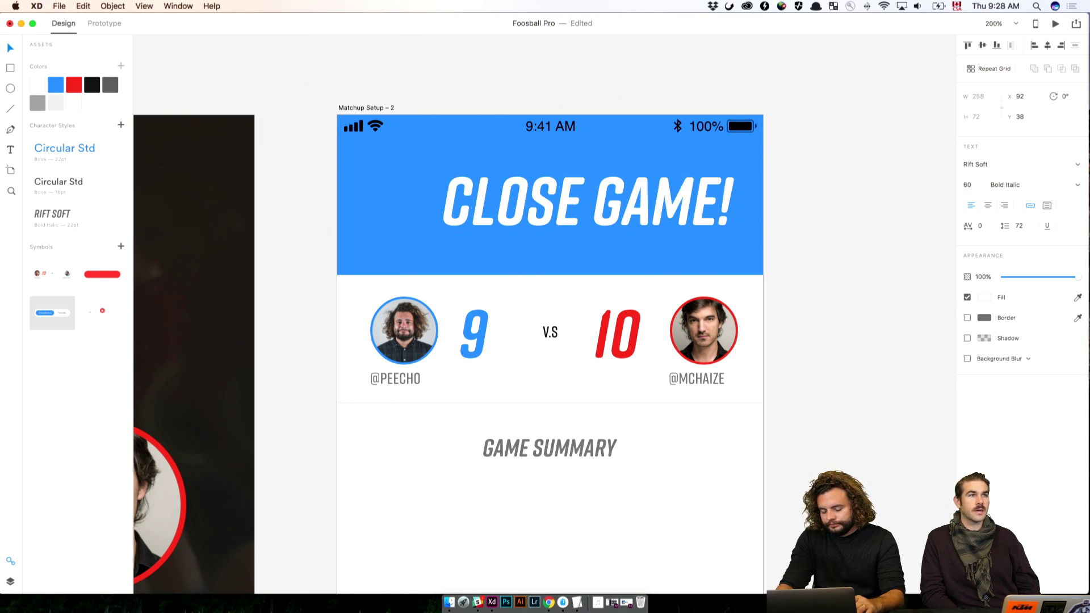
# Step: Move the CLOSE GAME! text to X 65, Y 43 on the blue banner
pyautogui.moveTo(603, 183)
pyautogui.mouseDown()
pyautogui.moveTo(572, 193)
pyautogui.moveTo(615, 200)
pyautogui.mouseUp()
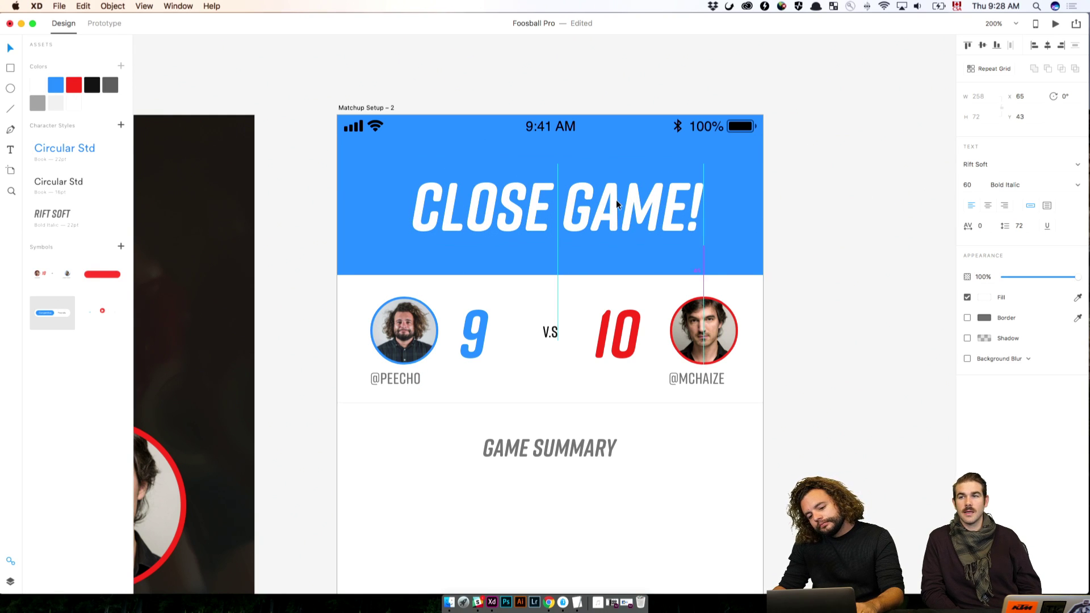
pyautogui.click(822, 219)
# Step: Move the Rematch button down to Y 567, leaving 40 px to the artboard's bottom edge
pyautogui.scroll(-10, 826, 171)
pyautogui.scroll(-5, 826, 172)
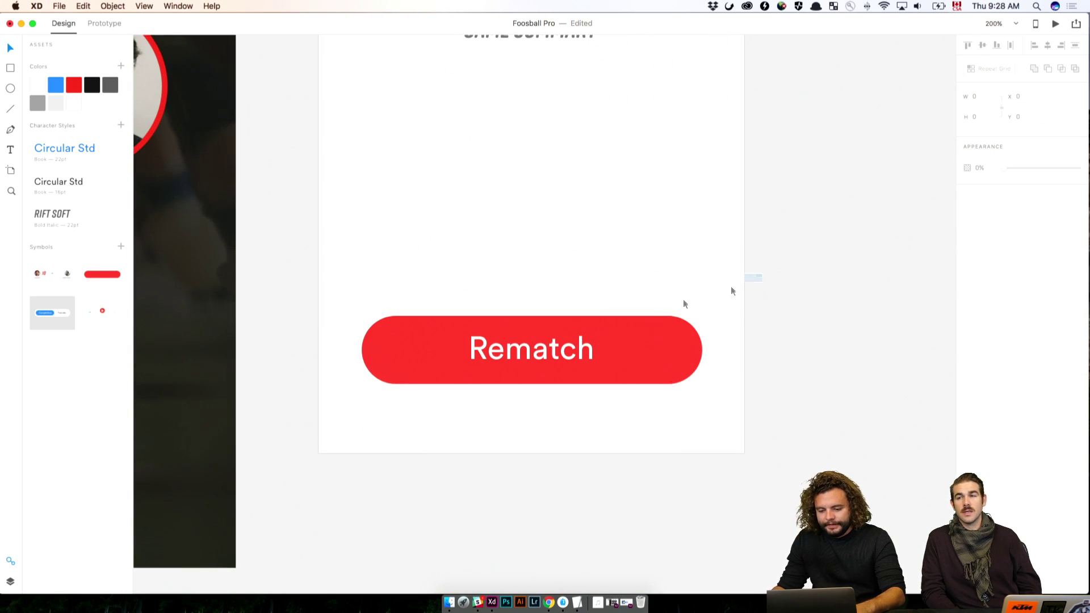
pyautogui.moveTo(732, 291); pyautogui.dragTo(383, 391)
pyautogui.hotkey('shift', 'Down')
pyautogui.hotkey('shift', 'Down')
pyautogui.hotkey('shift', 'Down')
pyautogui.hotkey('shift', 'Down')
pyautogui.hotkey('shift', 'Down')
pyautogui.hotkey('shift', 'Down')
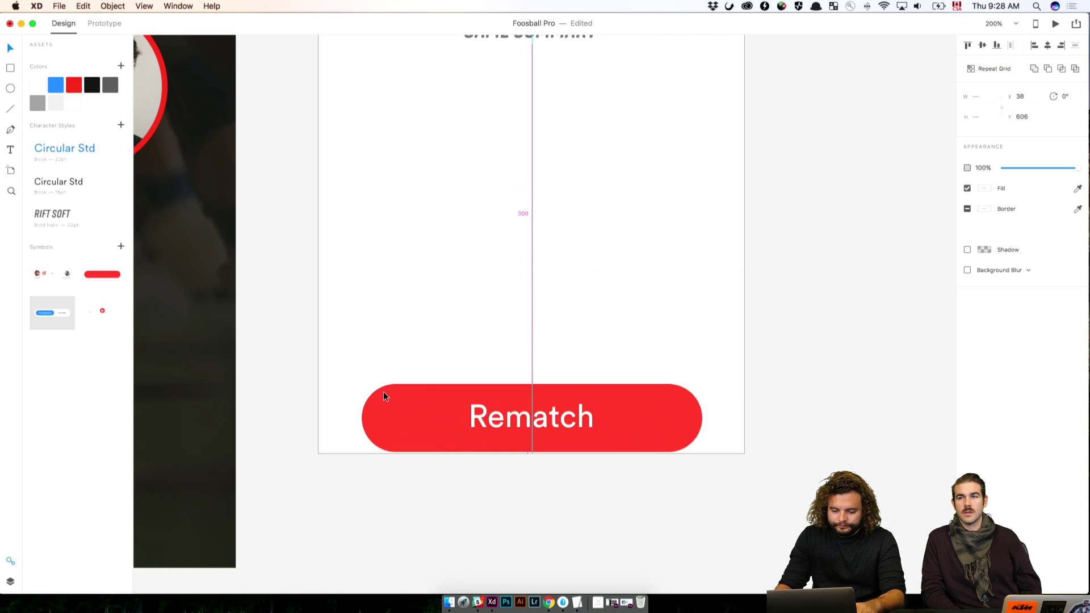
pyautogui.hotkey('shift', 'Up')
pyautogui.hotkey('shift', 'Up')
pyautogui.hotkey('shift', 'Up')
pyautogui.hotkey('shift', 'Up')
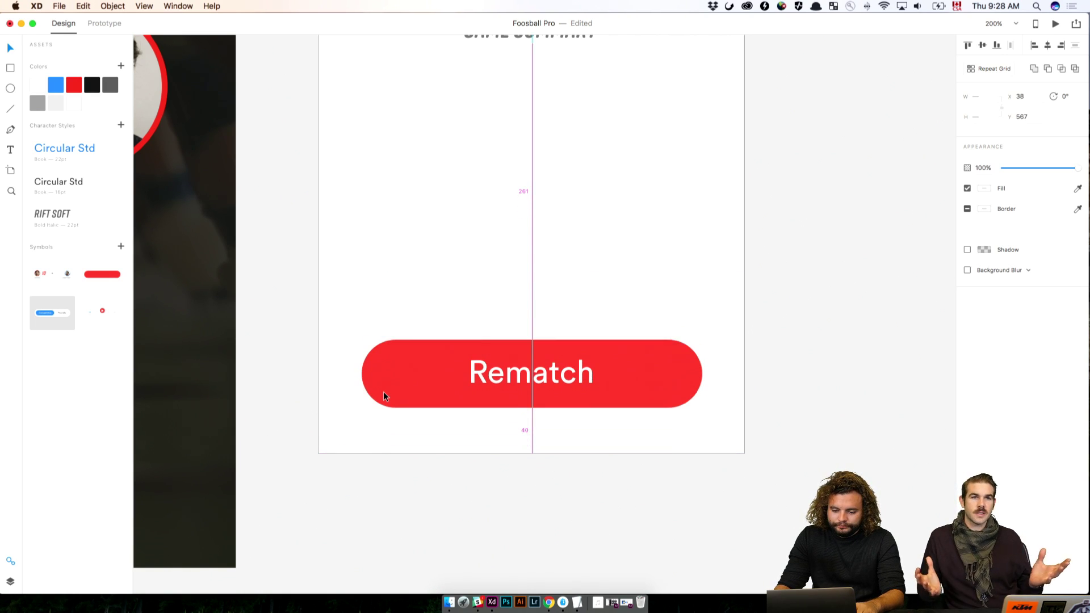
pyautogui.click(686, 197)
# Step: Set the blue banner's height to 60
pyautogui.hscroll(-5, 773, 359)
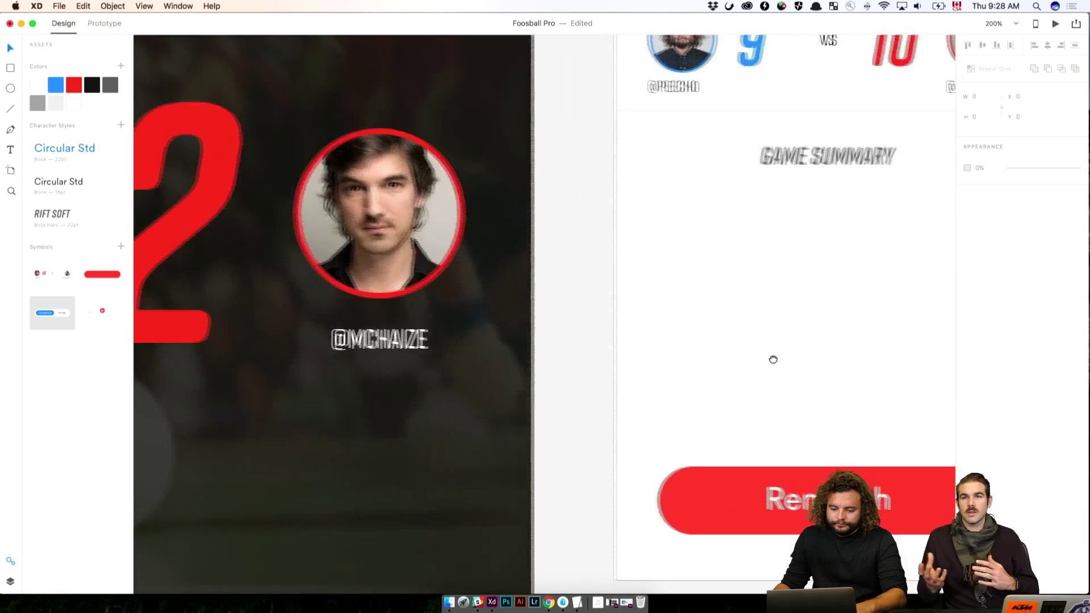
pyautogui.scroll(5, 773, 359)
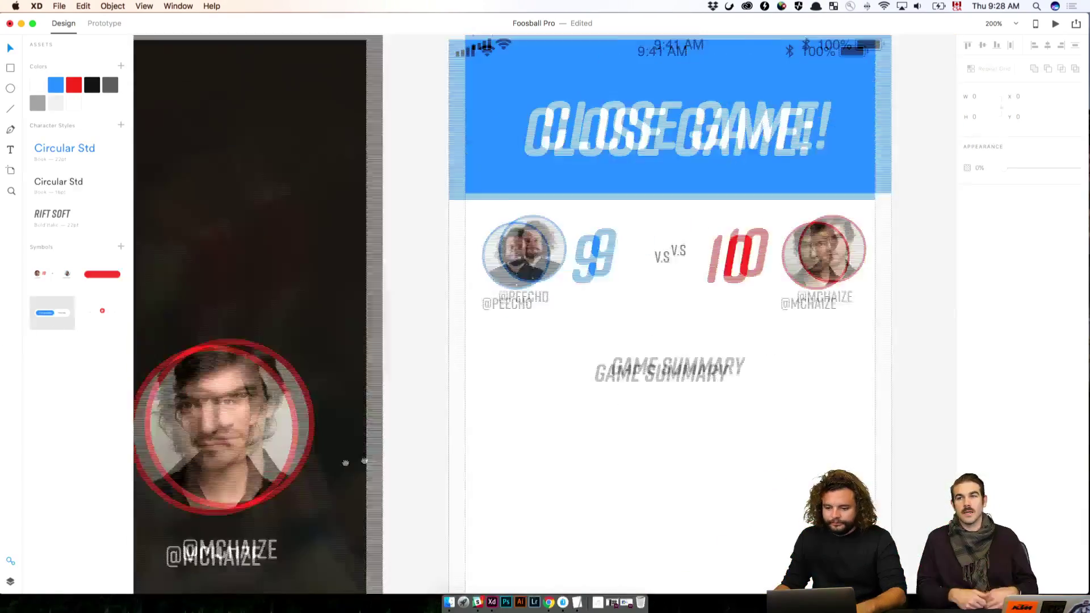
pyautogui.click(624, 302)
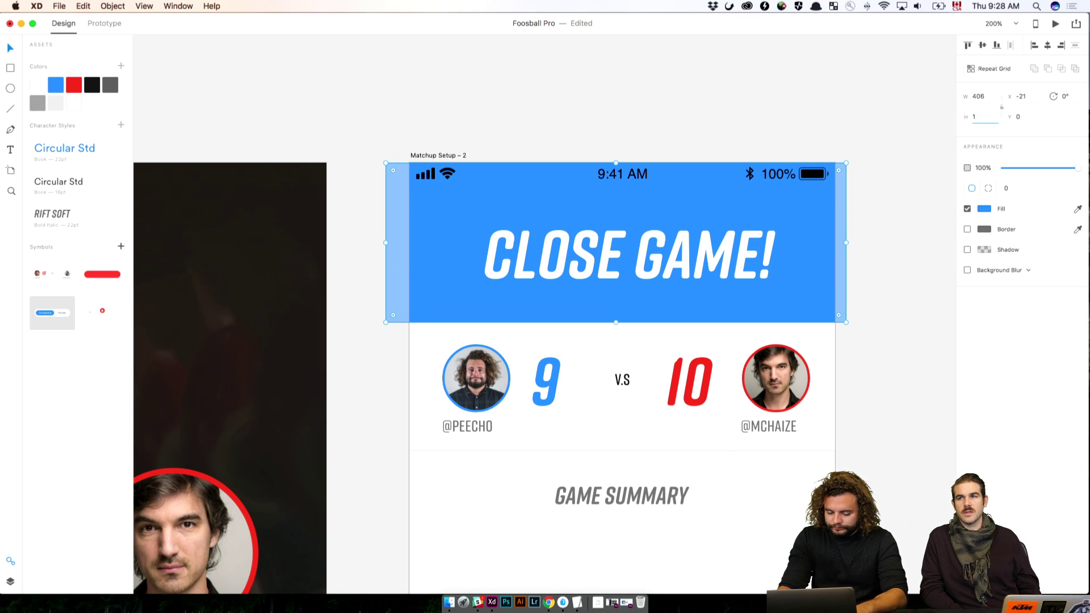
pyautogui.press('BackSpace')
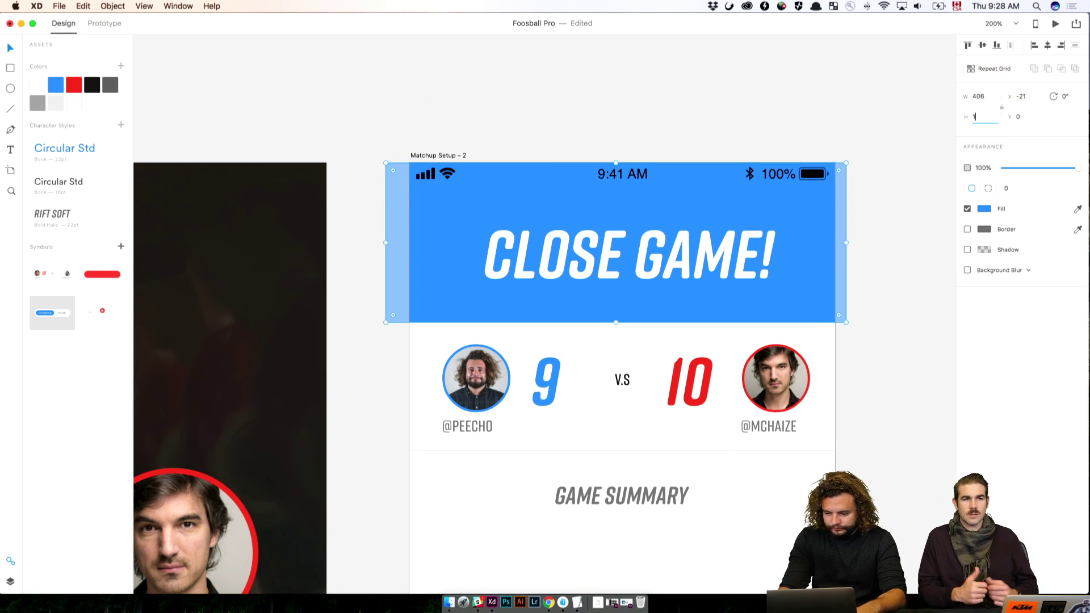
pyautogui.write('60')
pyautogui.press('Return')
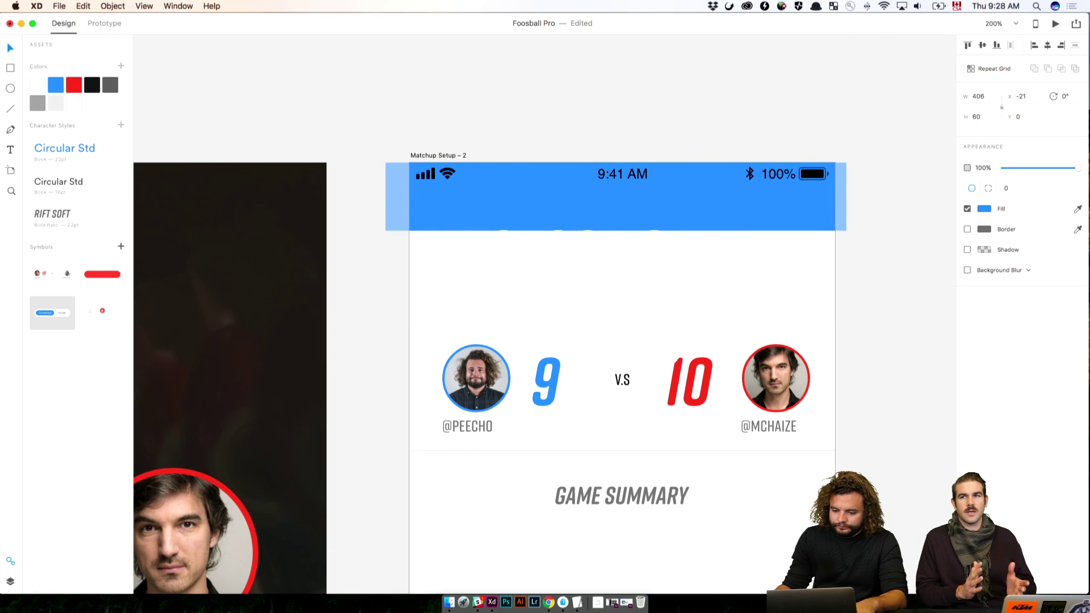
# Step: Set the CLOSE GAME! text size to 24 and center it in the banner below the status bar
pyautogui.click(756, 271)
pyautogui.moveTo(757, 271); pyautogui.dragTo(757, 244)
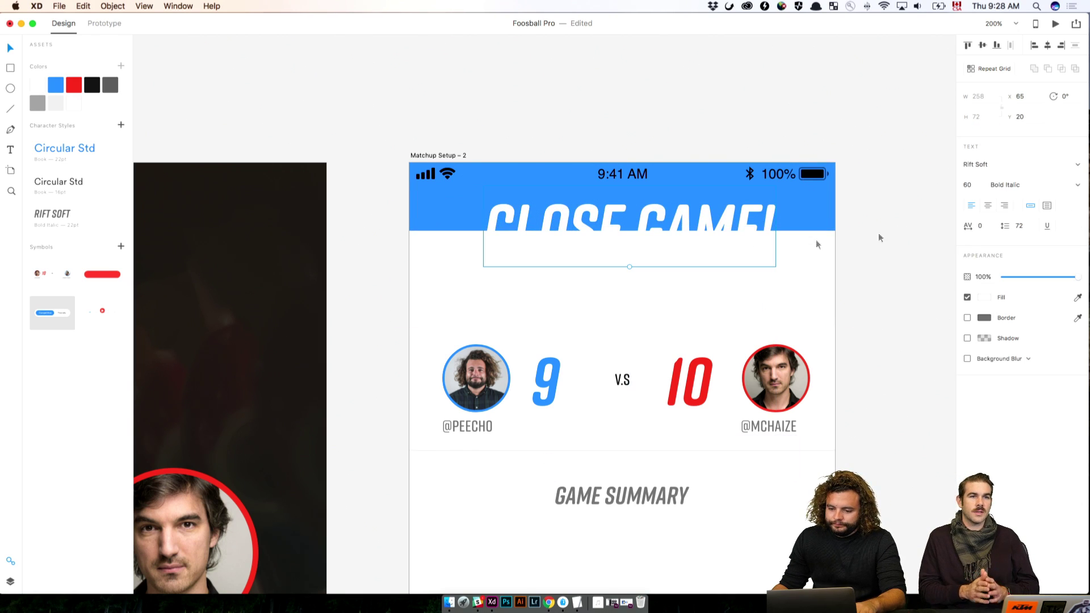
pyautogui.click(969, 183)
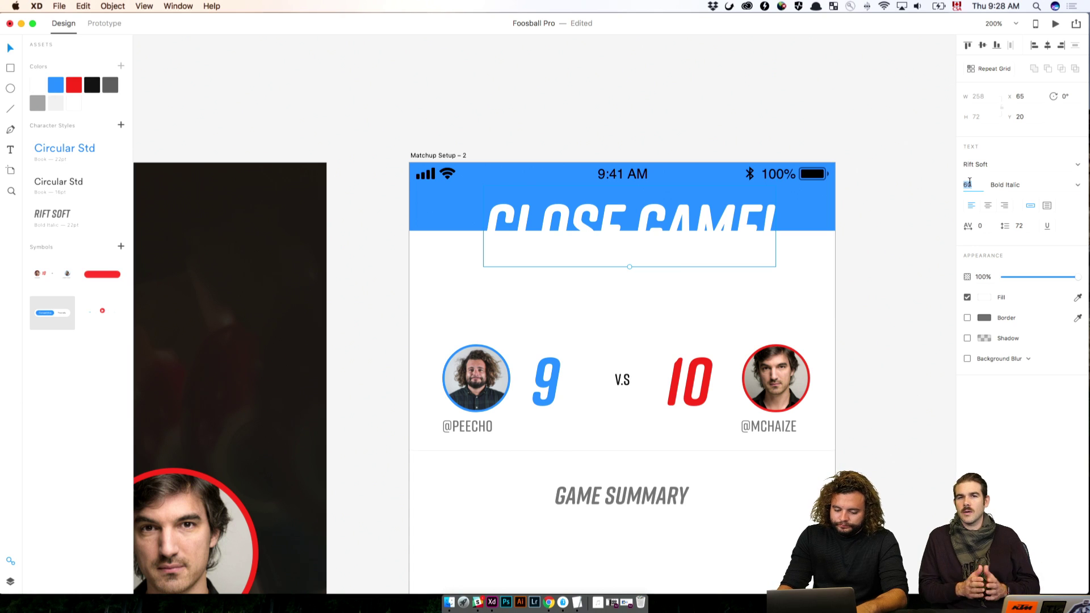
pyautogui.write('24')
pyautogui.press('Return')
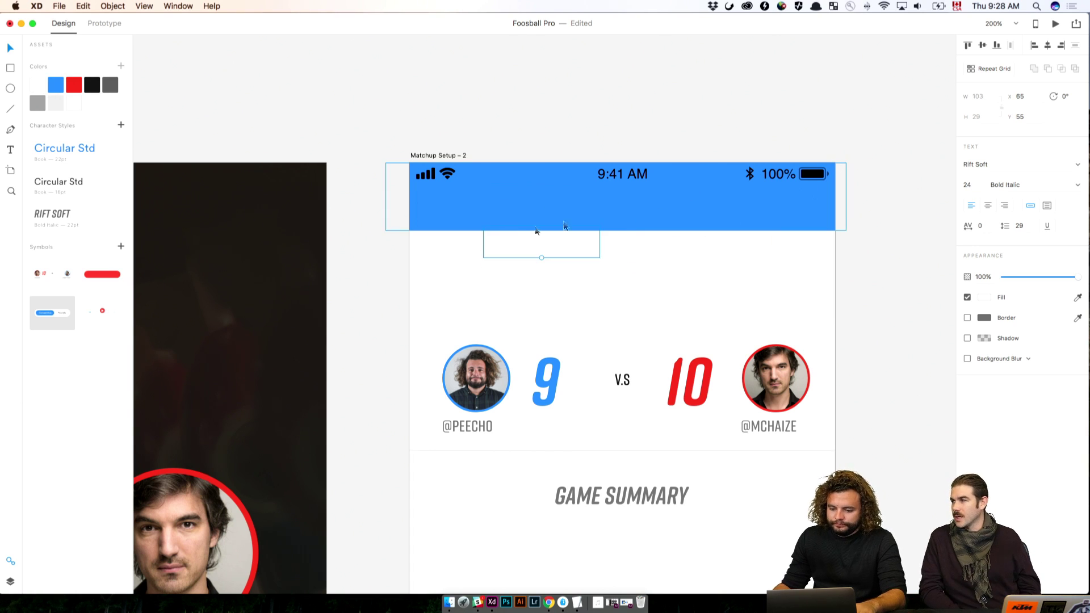
pyautogui.moveTo(528, 224); pyautogui.dragTo(615, 204)
# Step: Move the whole player score section up to Y 60, directly beneath the blue banner
pyautogui.moveTo(878, 314); pyautogui.dragTo(381, 452)
pyautogui.moveTo(627, 395); pyautogui.dragTo(627, 303)
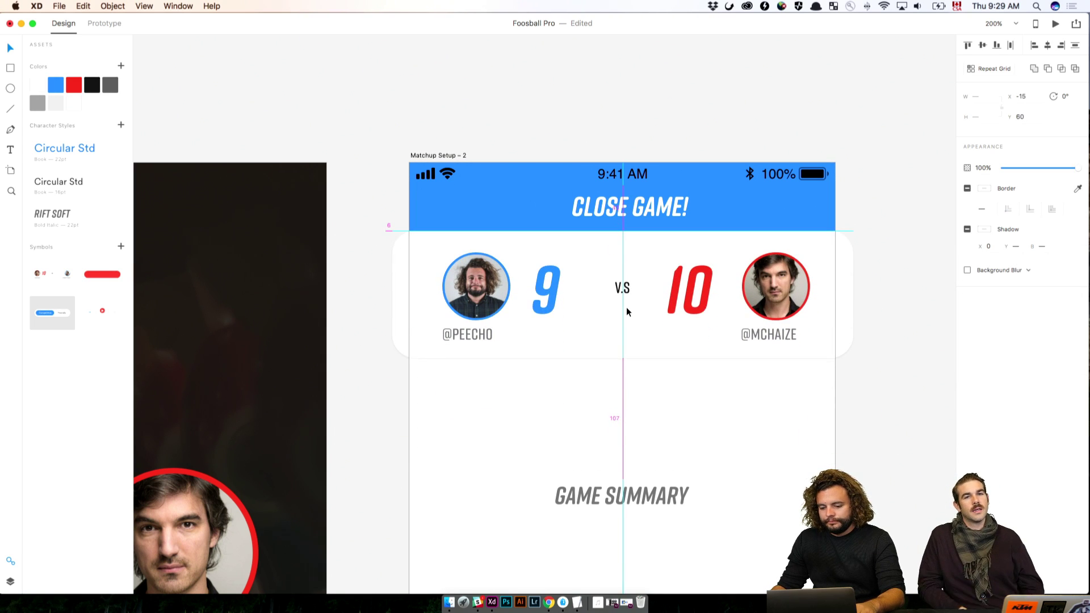
pyautogui.click(876, 409)
pyautogui.moveTo(868, 452); pyautogui.dragTo(939, 355)
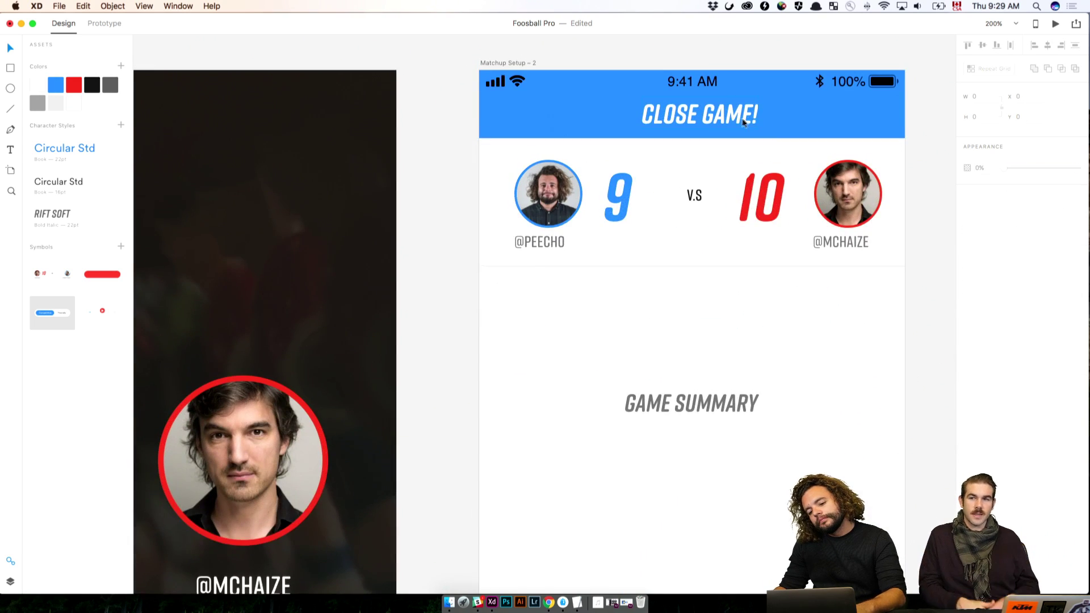
# Step: Move the GAME SUMMARY heading up to Y 201, closer to the player score section
pyautogui.moveTo(781, 409); pyautogui.dragTo(782, 268)
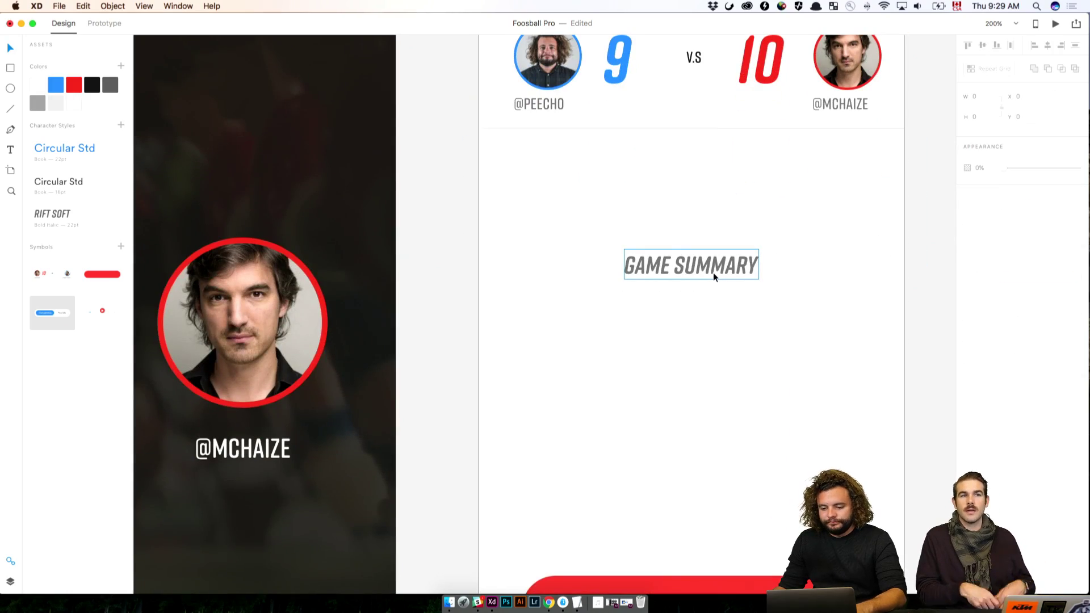
pyautogui.click(712, 272)
pyautogui.moveTo(787, 204); pyautogui.dragTo(801, 326)
pyautogui.press('super+minus')
pyautogui.press('super+minus')
pyautogui.press('super+minus')
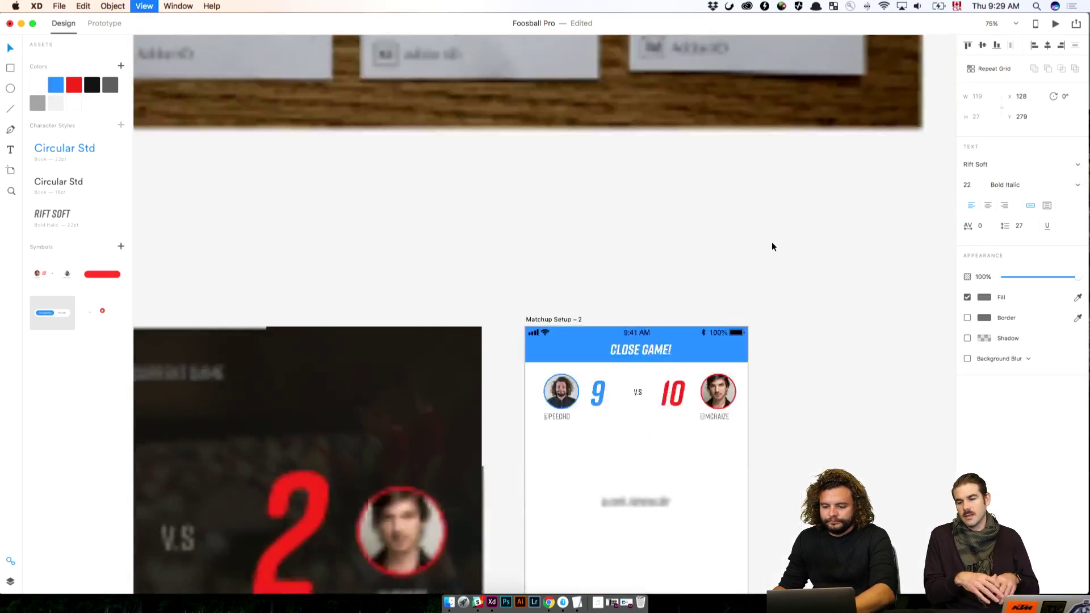
pyautogui.moveTo(773, 264); pyautogui.dragTo(786, 478)
pyautogui.moveTo(787, 435); pyautogui.dragTo(832, 278)
pyautogui.moveTo(821, 416); pyautogui.dragTo(808, 285)
pyautogui.press('super+plus')
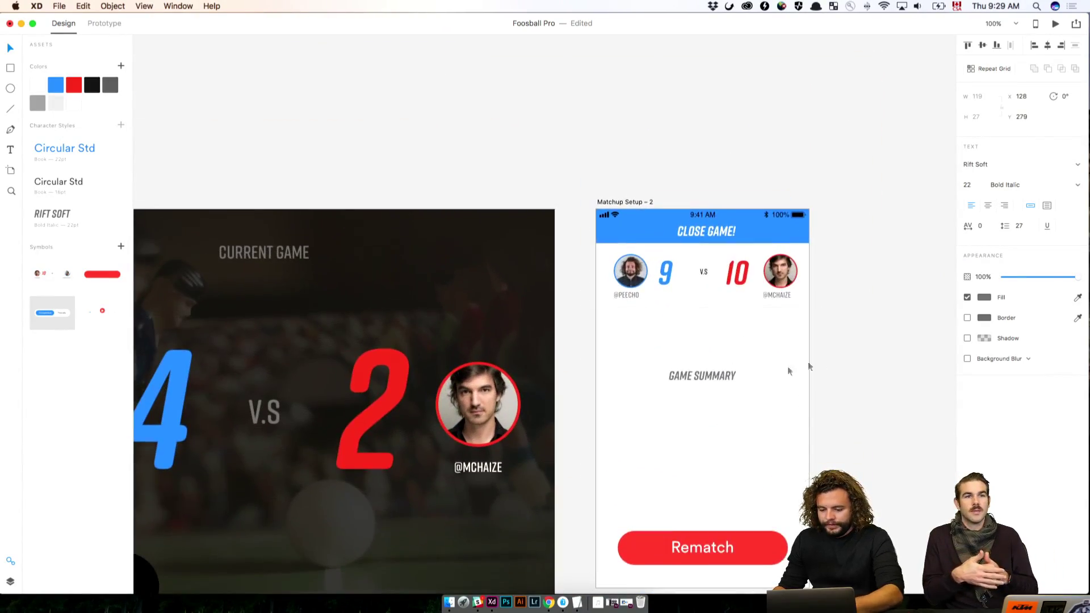
pyautogui.moveTo(725, 375); pyautogui.dragTo(719, 329)
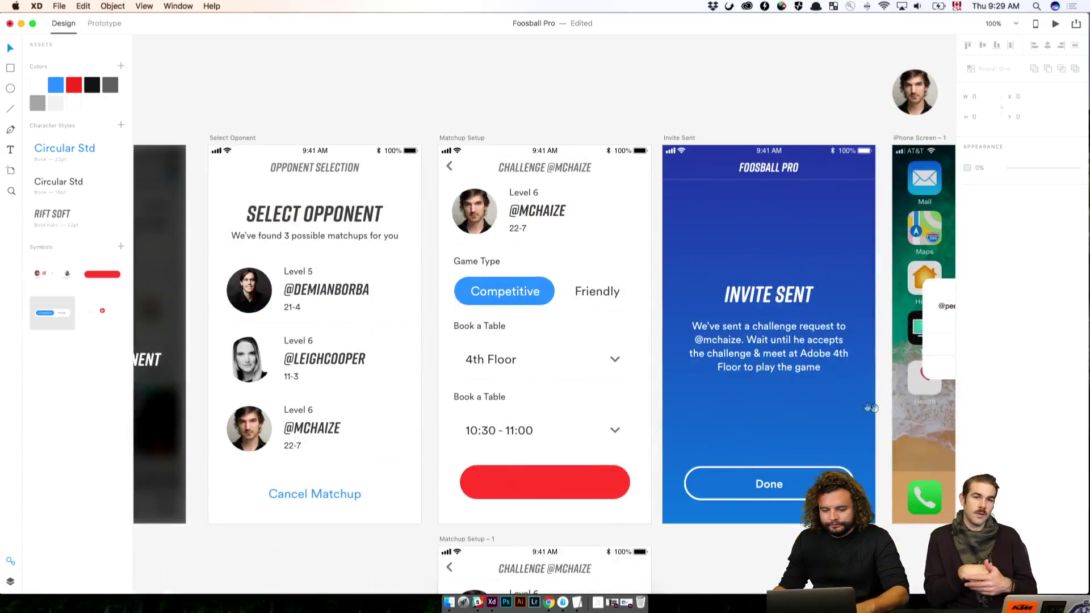
# Step: Copy the Game Type label from the Matchup Setup artboard into Matchup Setup – 2 and place it below the GAME SUMMARY heading at Y 236
pyautogui.click(491, 359)
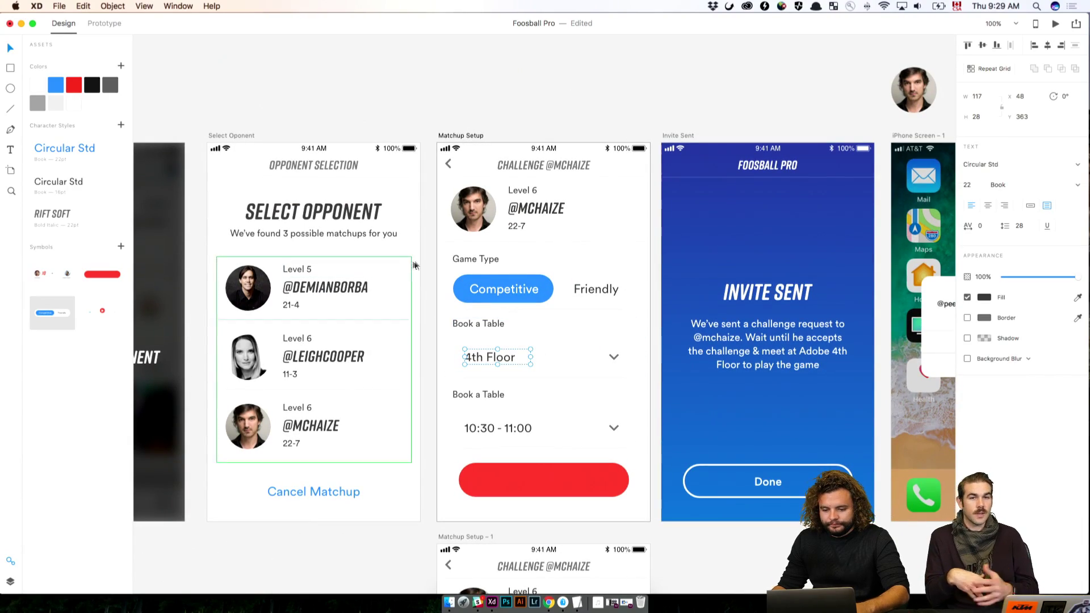
pyautogui.click(482, 260)
pyautogui.click(710, 132)
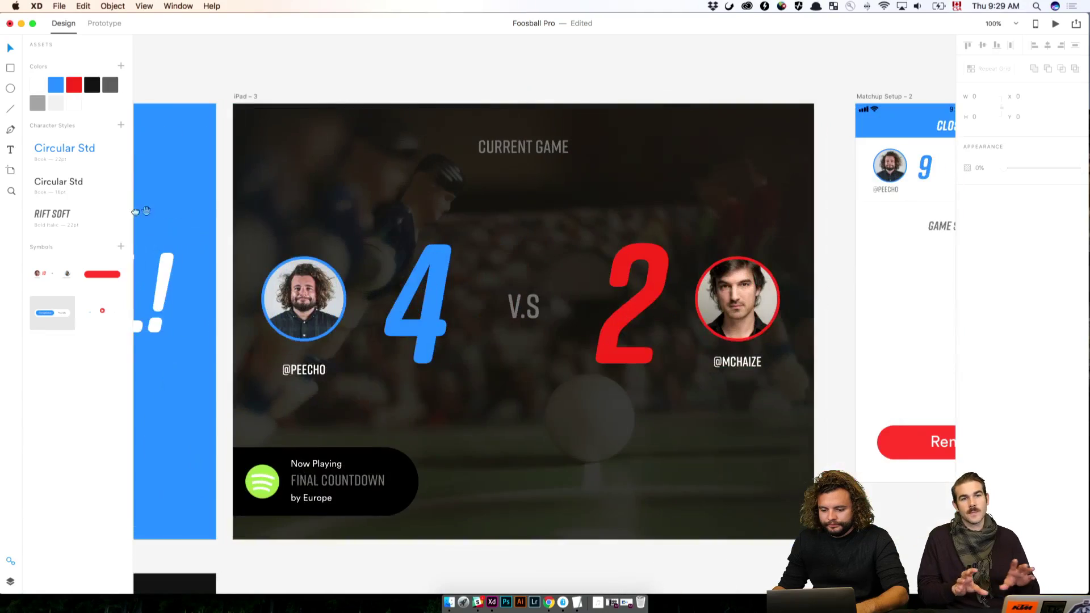
pyautogui.hscroll(10, 146, 211)
pyautogui.click(590, 88)
pyautogui.press('super+v')
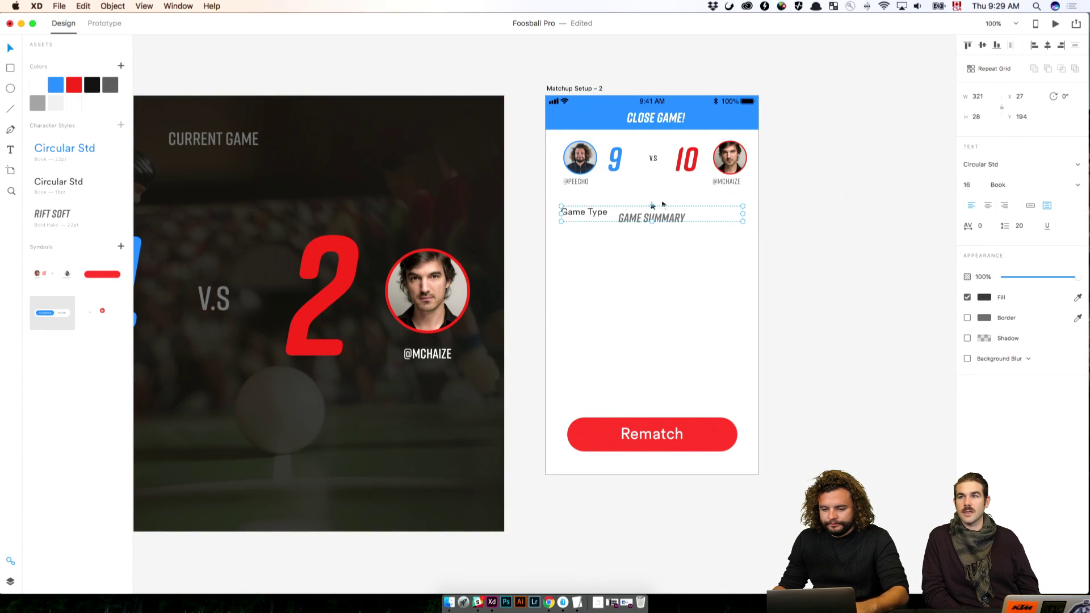
pyautogui.moveTo(612, 213); pyautogui.dragTo(611, 239)
pyautogui.click(794, 255)
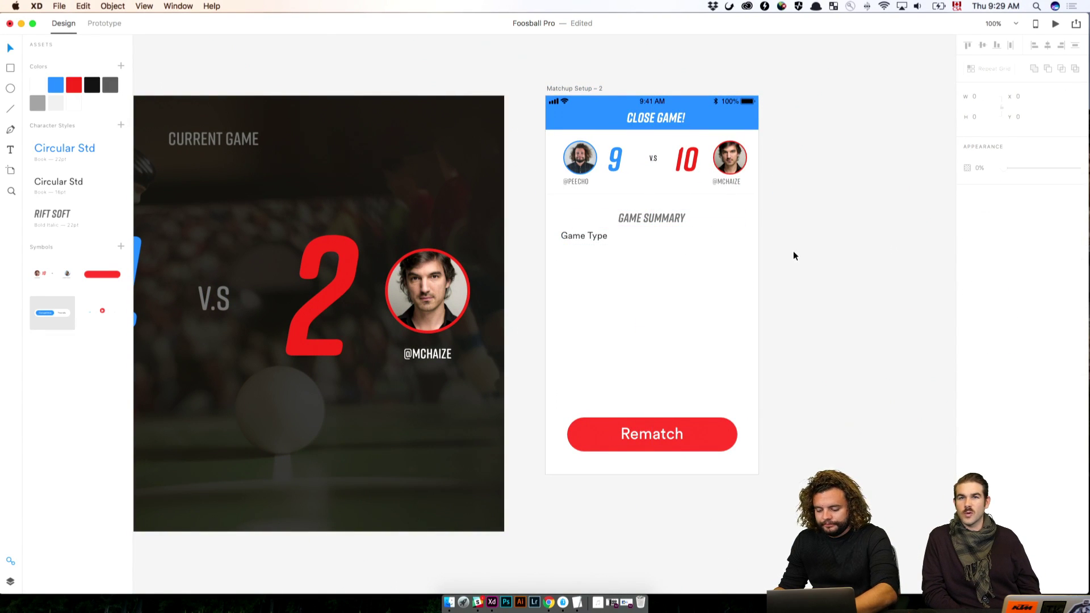
# Step: Change the pasted Game Type label's text to Ball Possession
pyautogui.press('super+equal')
pyautogui.scroll(5, 608, 450)
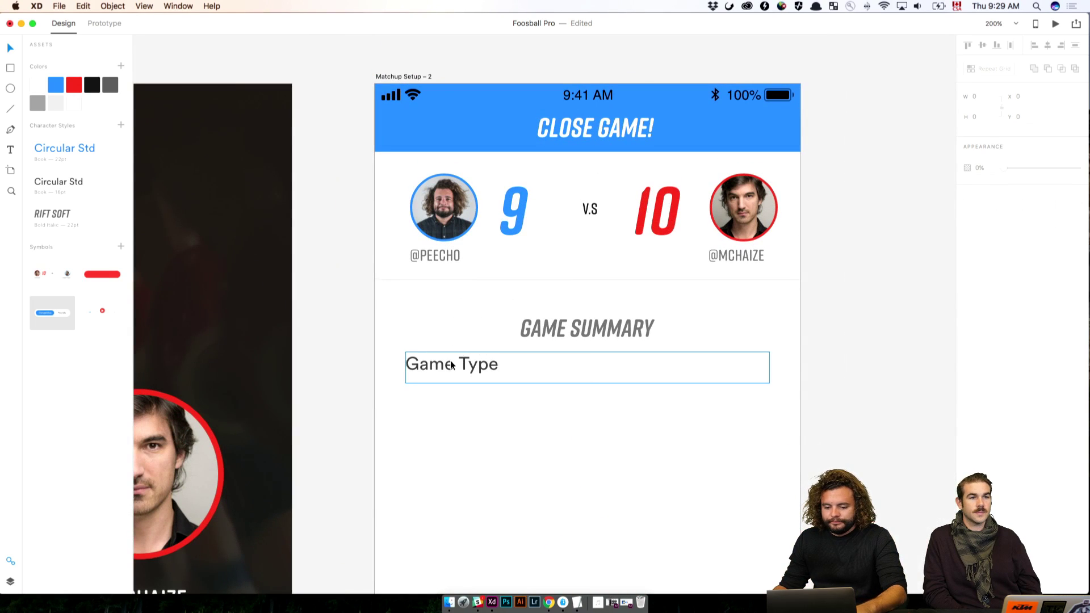
pyautogui.doubleClick(451, 361)
pyautogui.write('Ball Possesion')
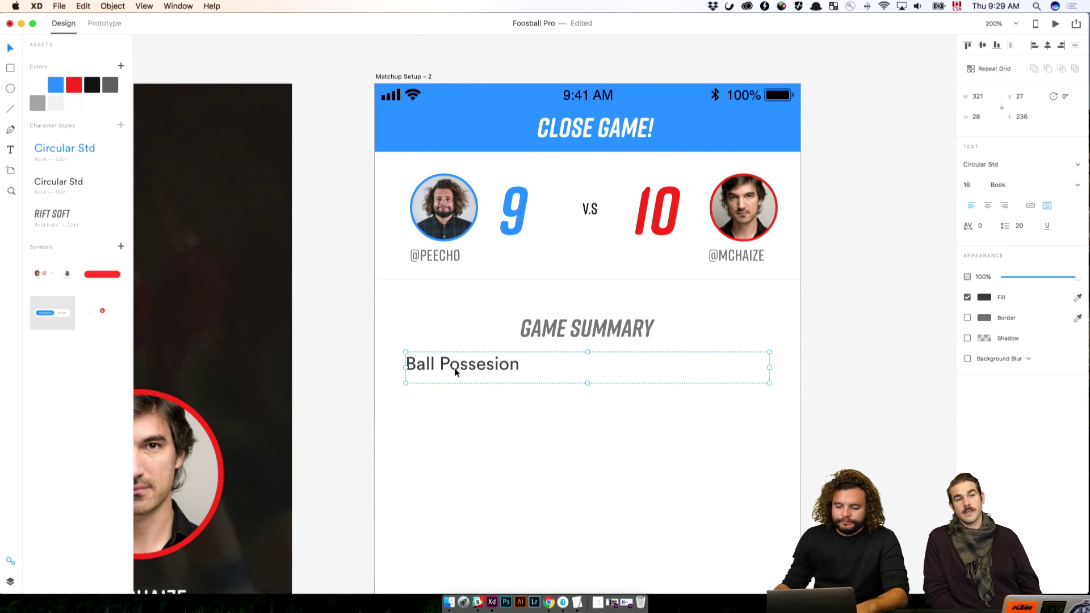
pyautogui.doubleClick(476, 373)
pyautogui.click(497, 364)
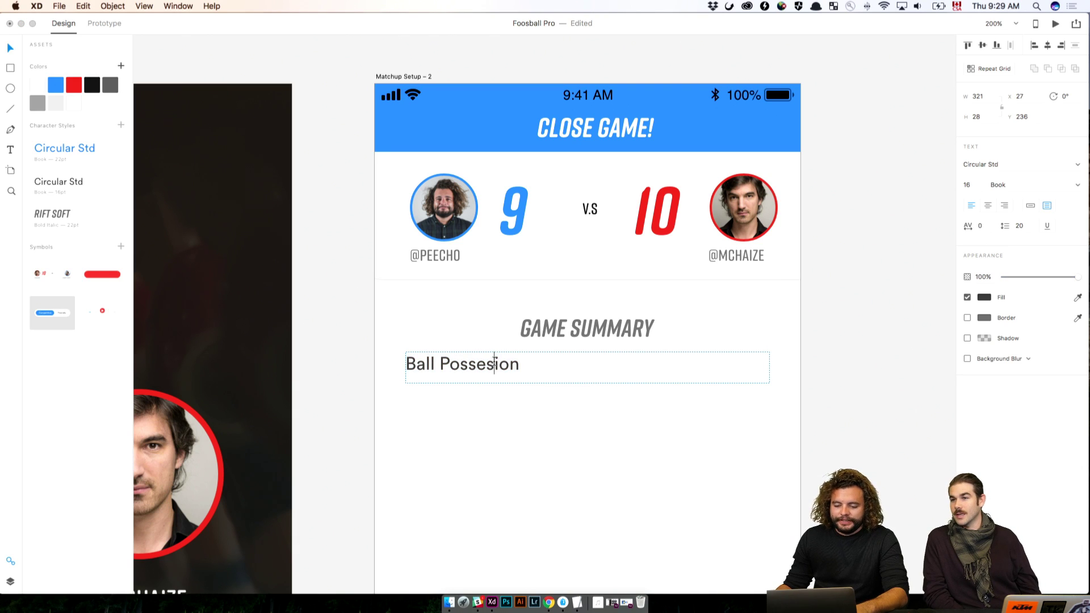
pyautogui.write('s')
pyautogui.press('Escape')
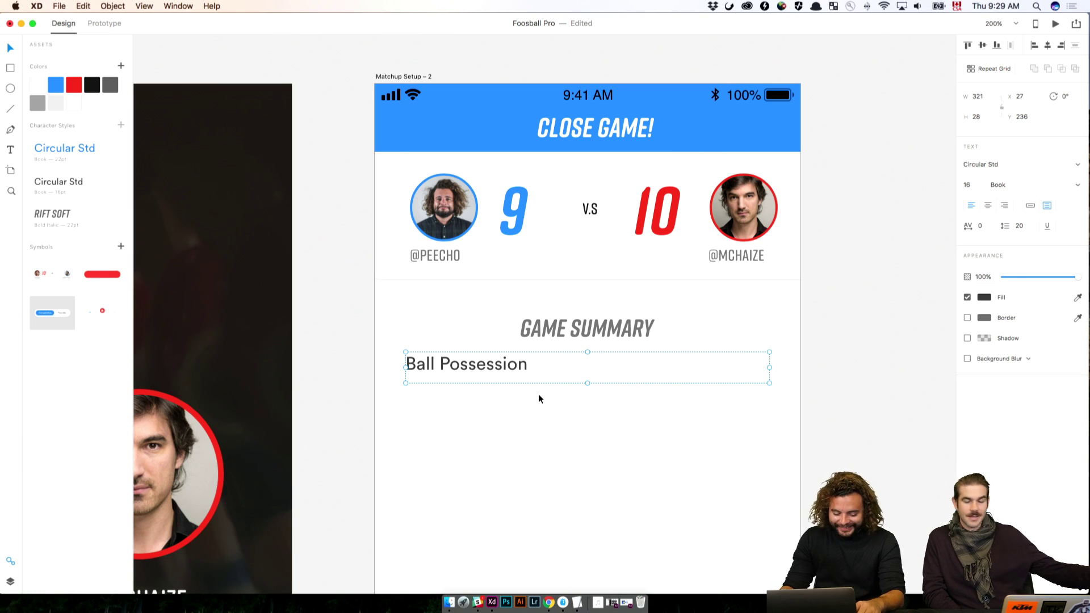
# Step: Move the Ball Possession label down to Y 266 and center-align its text
pyautogui.hotkey('shift', 'Down')
pyautogui.hotkey('shift', 'Down')
pyautogui.hotkey('shift', 'Down')
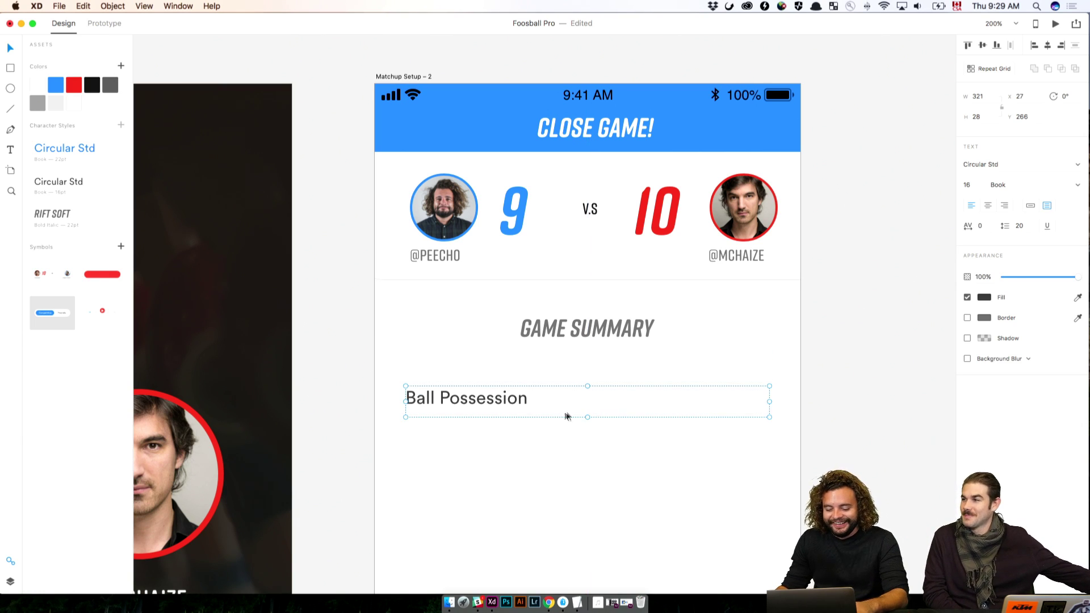
pyautogui.click(584, 475)
pyautogui.scroll(-5, 584, 476)
pyautogui.click(487, 256)
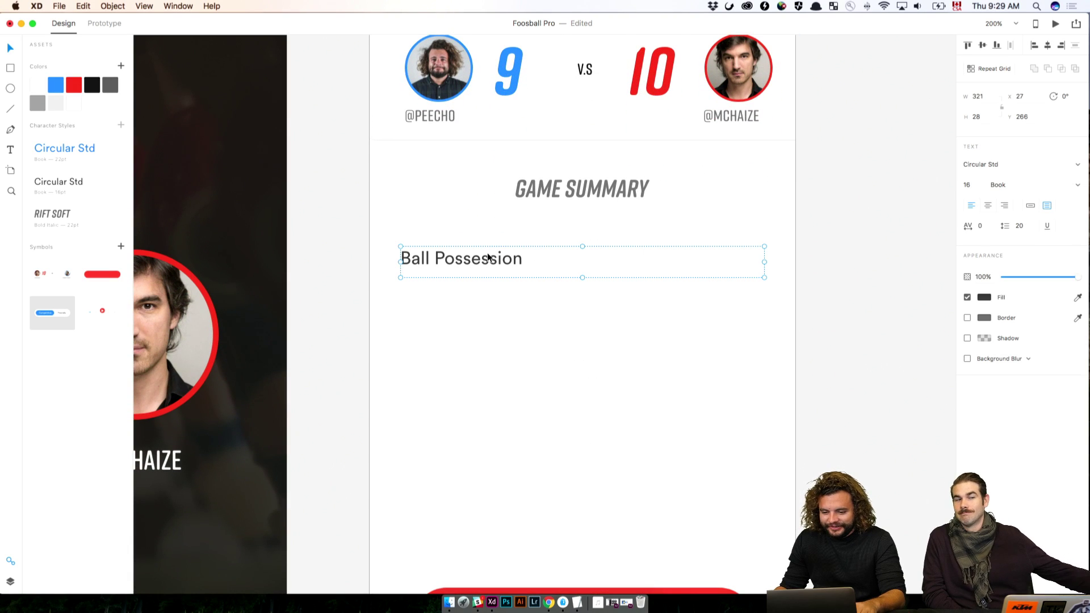
pyautogui.click(988, 205)
pyautogui.click(696, 292)
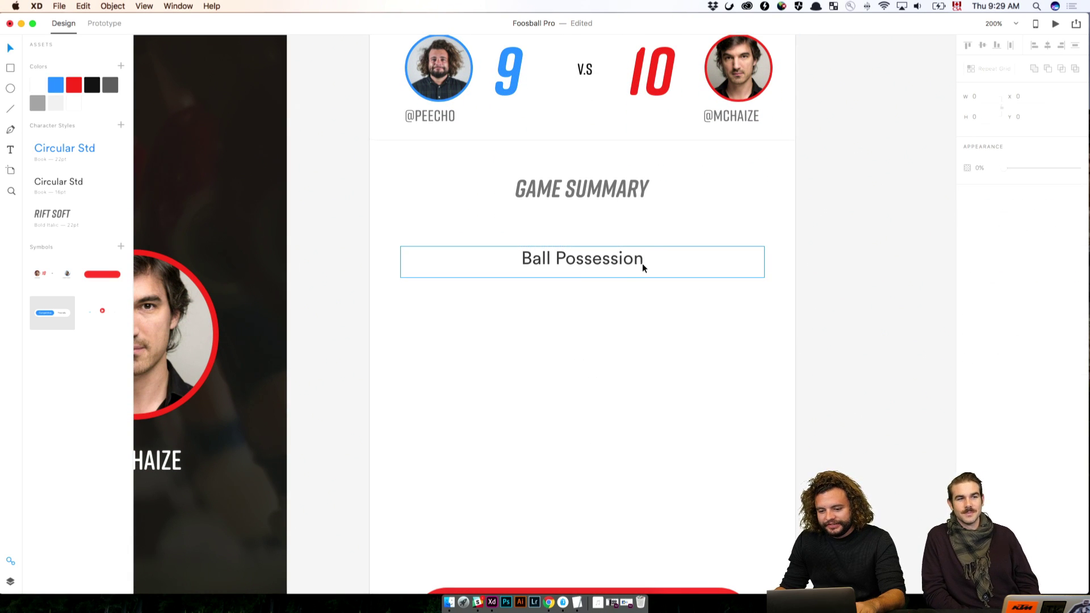
# Step: Change the GAME SUMMARY heading to ADVANCED STATISTICS and center it horizontally on the artboard
pyautogui.click(646, 188)
pyautogui.scroll(8, 661, 188)
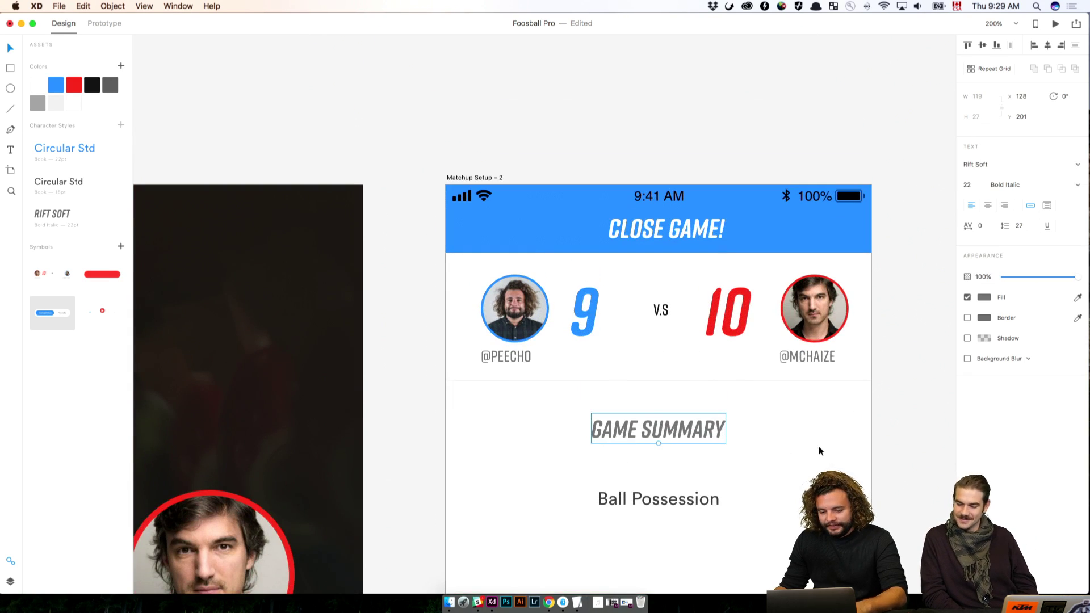
pyautogui.press('Delete')
pyautogui.hotkey('ctrl', 'z')
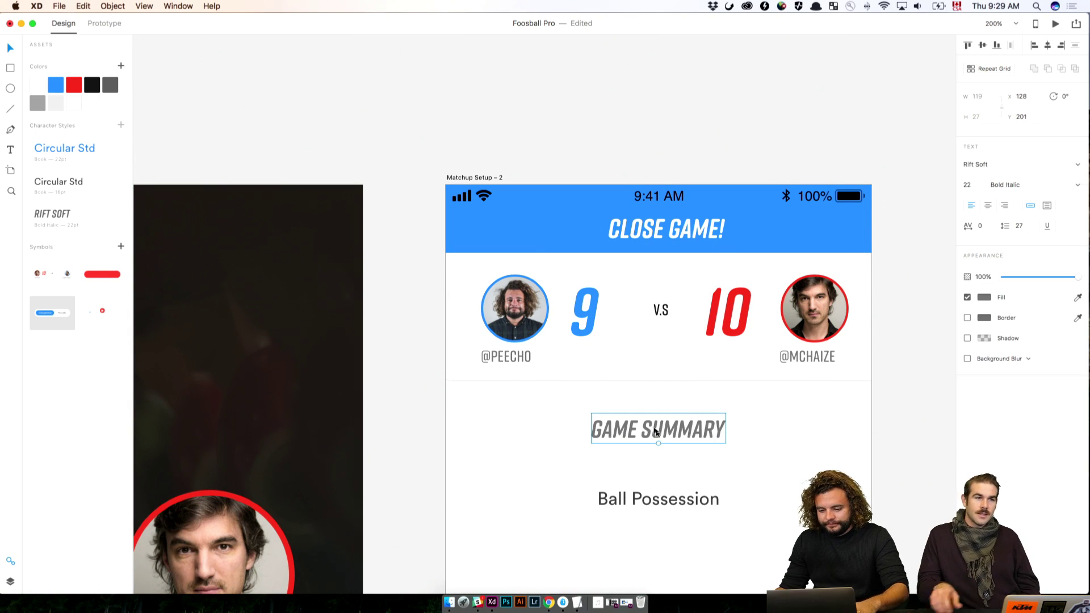
pyautogui.press('Return')
pyautogui.write('ADVANC')
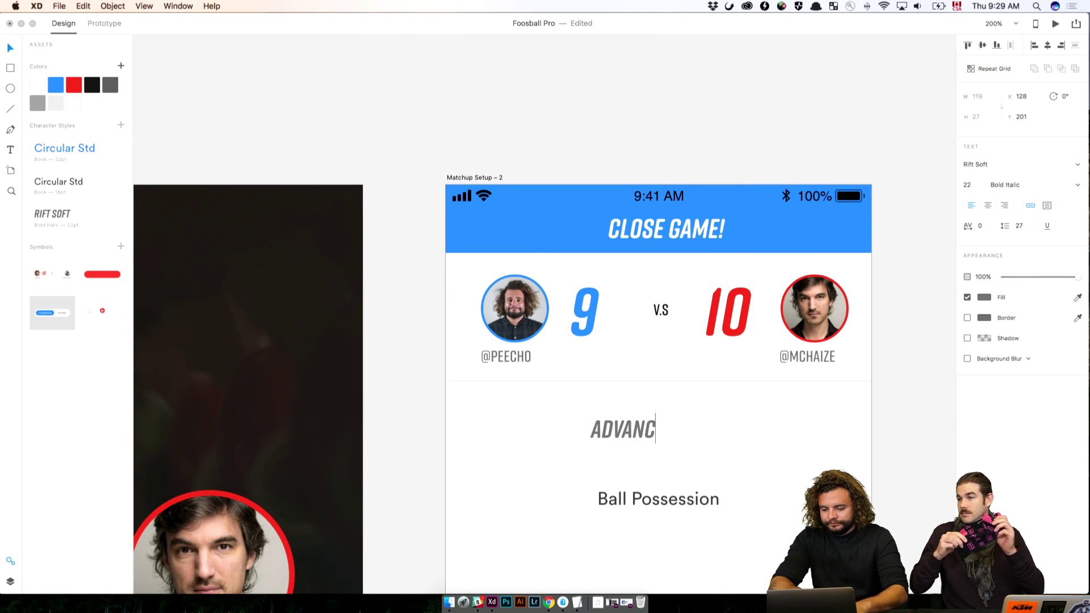
pyautogui.write('ED STATI')
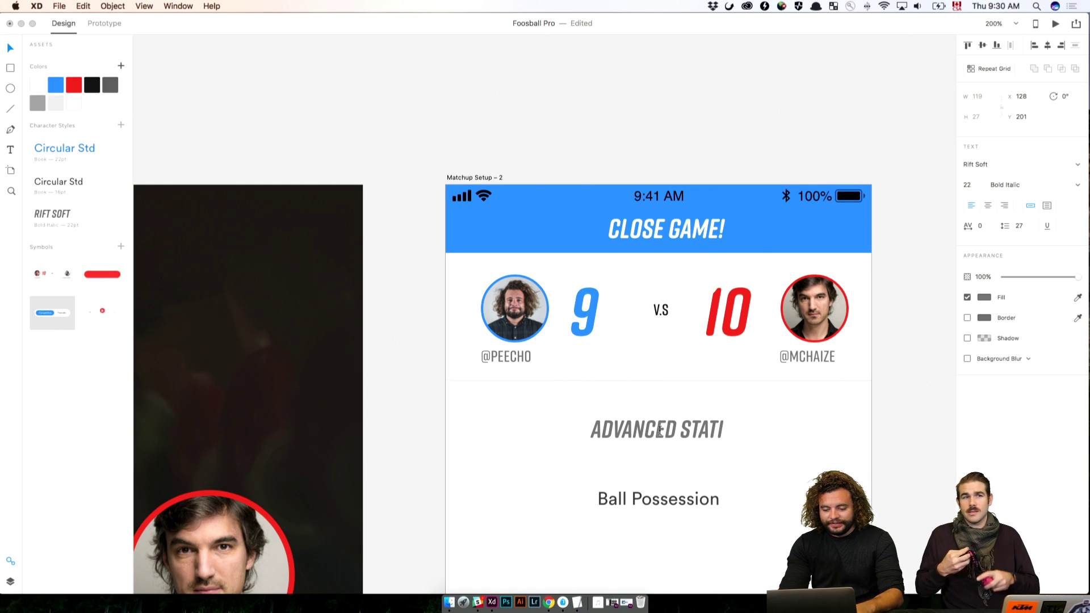
pyautogui.write('STICS')
pyautogui.press('Escape')
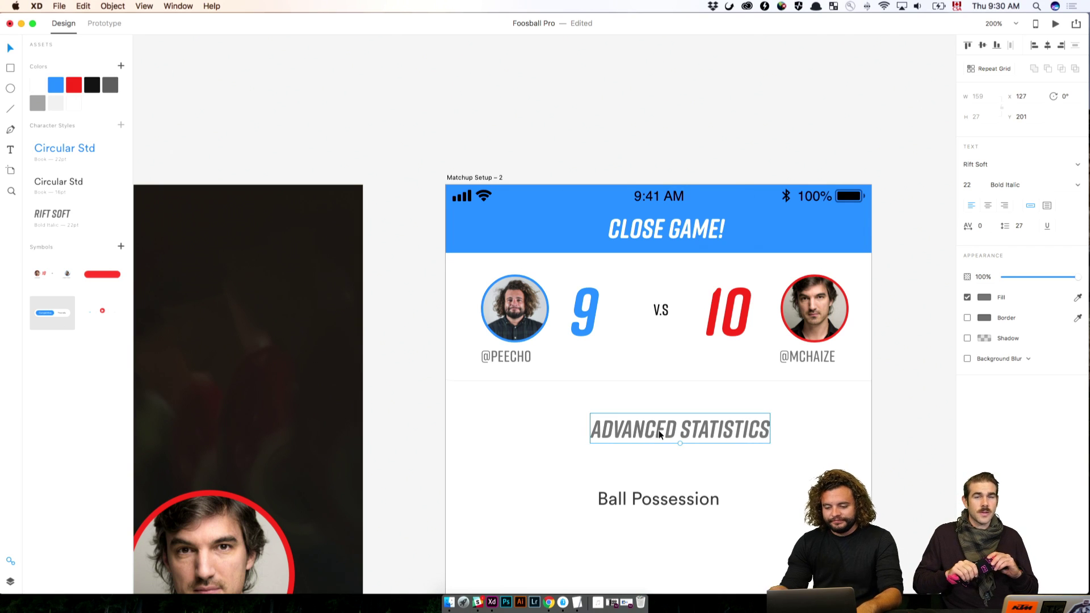
pyautogui.click(1051, 48)
pyautogui.press('Escape')
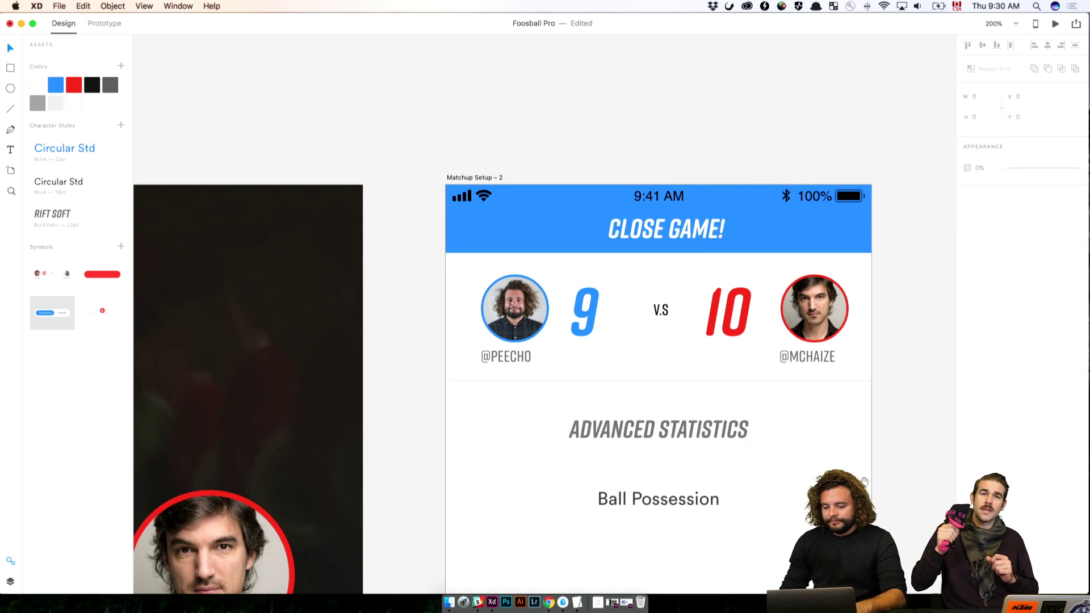
# Step: Move the Ball Possession label up to Y 248, just below the ADVANCED STATISTICS heading, and check the post-game sketch
pyautogui.scroll(-5, 681, 369)
pyautogui.click(713, 353)
pyautogui.moveTo(773, 361); pyautogui.dragTo(778, 339)
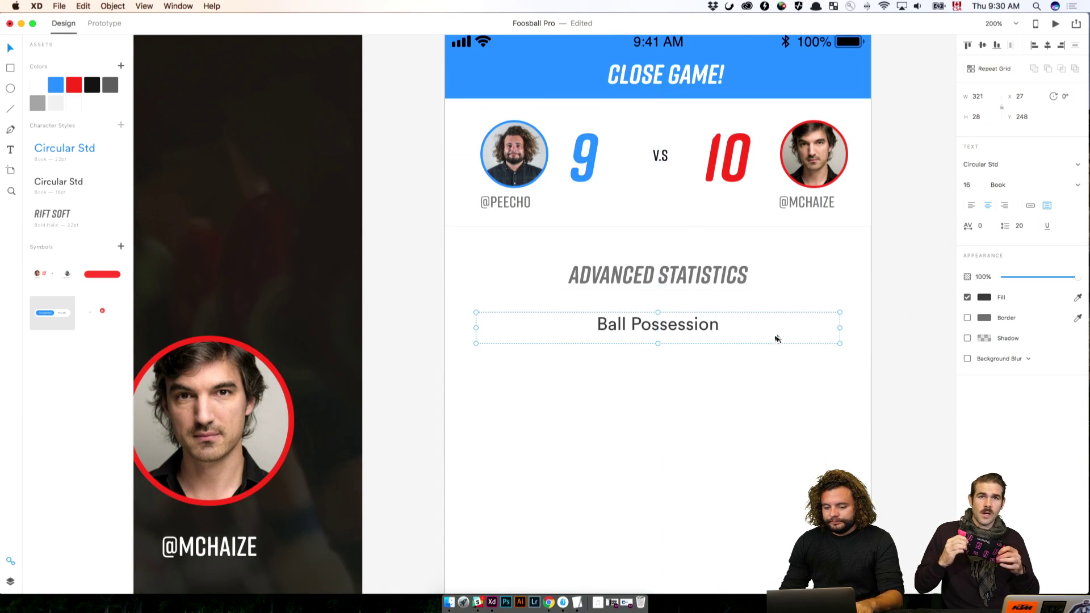
pyautogui.press('super+1')
pyautogui.scroll(15, 769, 269)
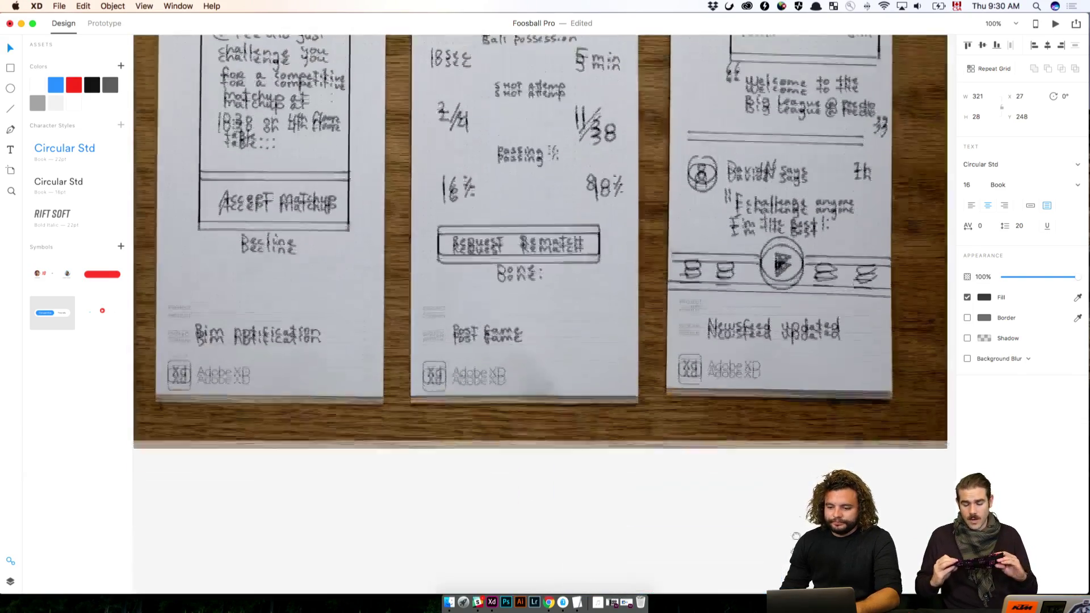
pyautogui.scroll(-15, 818, 457)
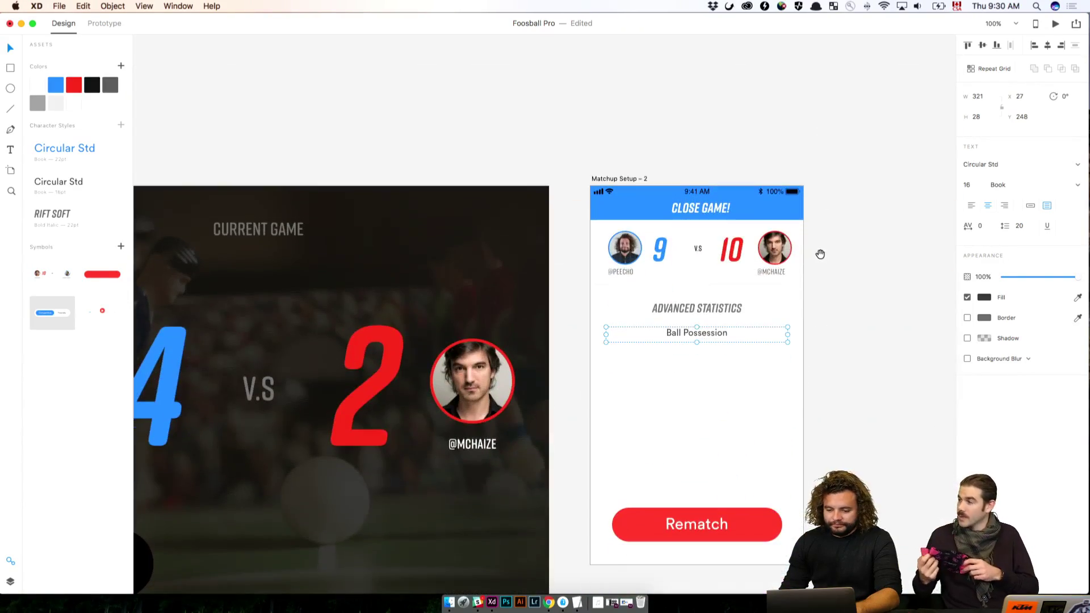
# Step: Move the Ball Possession label to Y 276 below the ADVANCED STATISTICS heading and left-align its text
pyautogui.press('super+2')
pyautogui.click(851, 445)
pyautogui.moveTo(845, 440); pyautogui.dragTo(624, 319)
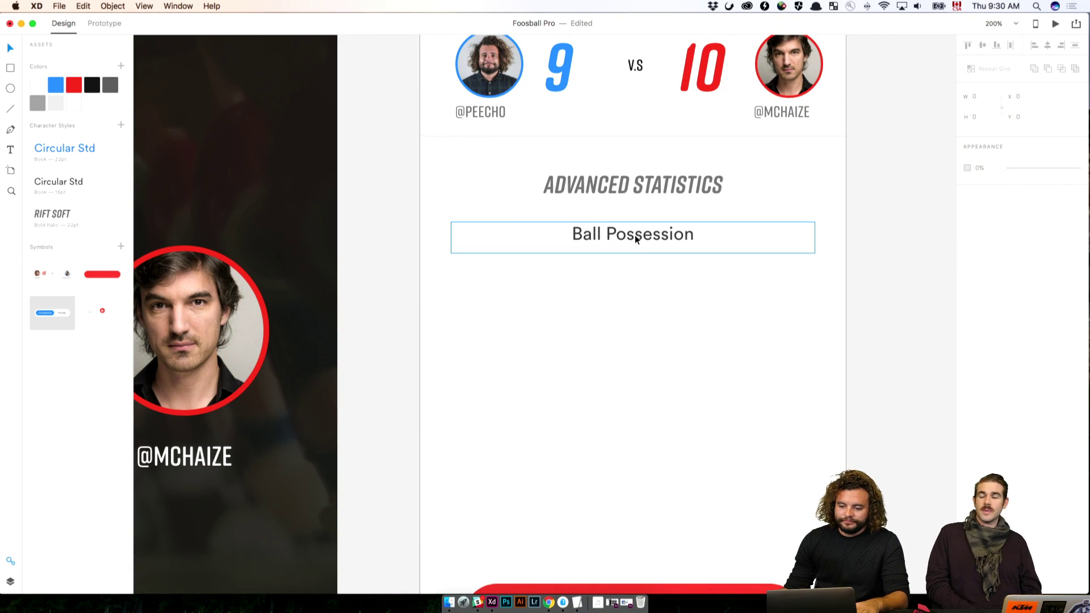
pyautogui.moveTo(635, 239); pyautogui.dragTo(684, 339)
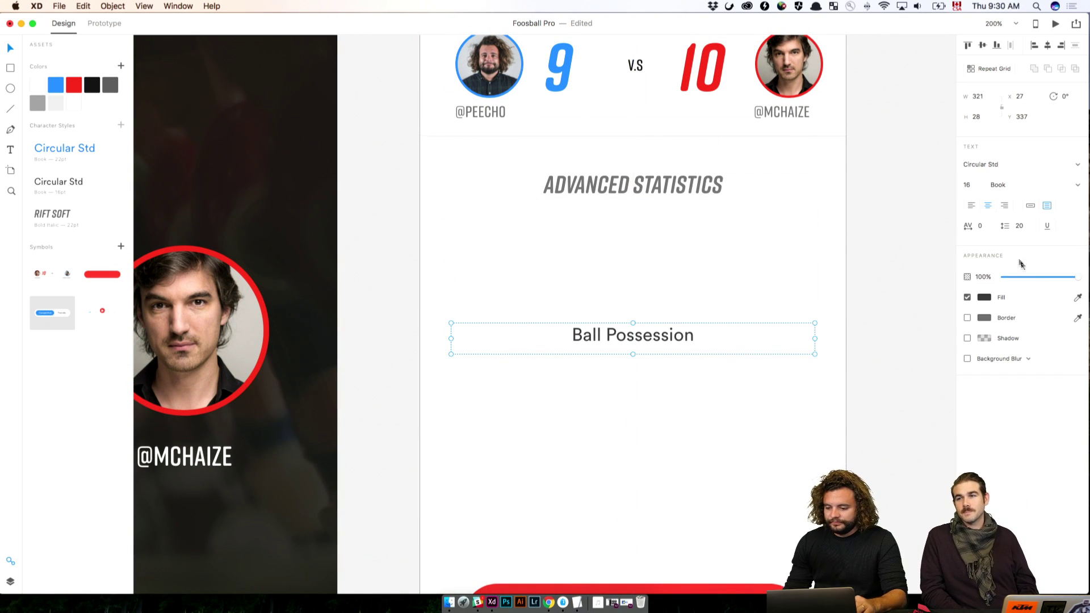
pyautogui.click(971, 205)
pyautogui.moveTo(582, 336); pyautogui.dragTo(580, 269)
pyautogui.scroll(5, 684, 329)
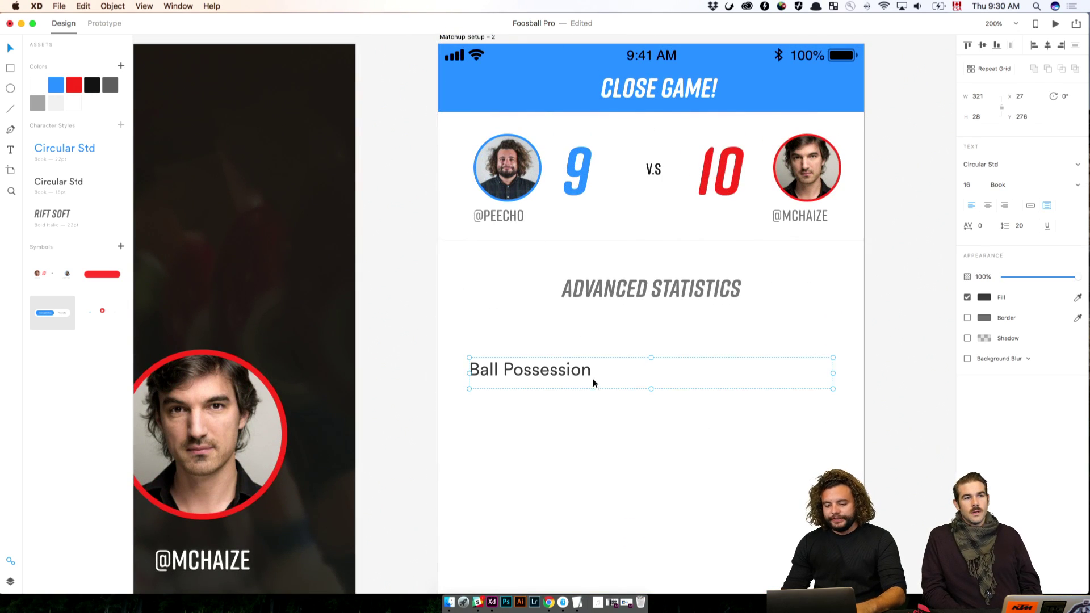
# Step: Try to replace the Ball Possession label's text, clear it, and undo the deletion to restore the label
pyautogui.doubleClick(676, 375)
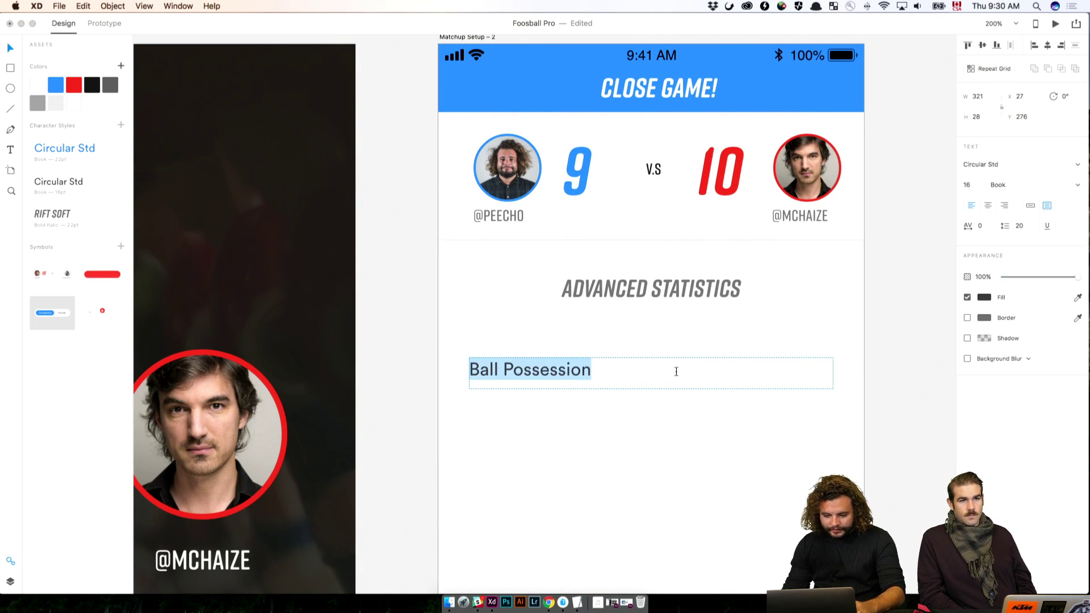
pyautogui.write('S')
pyautogui.press('super+z')
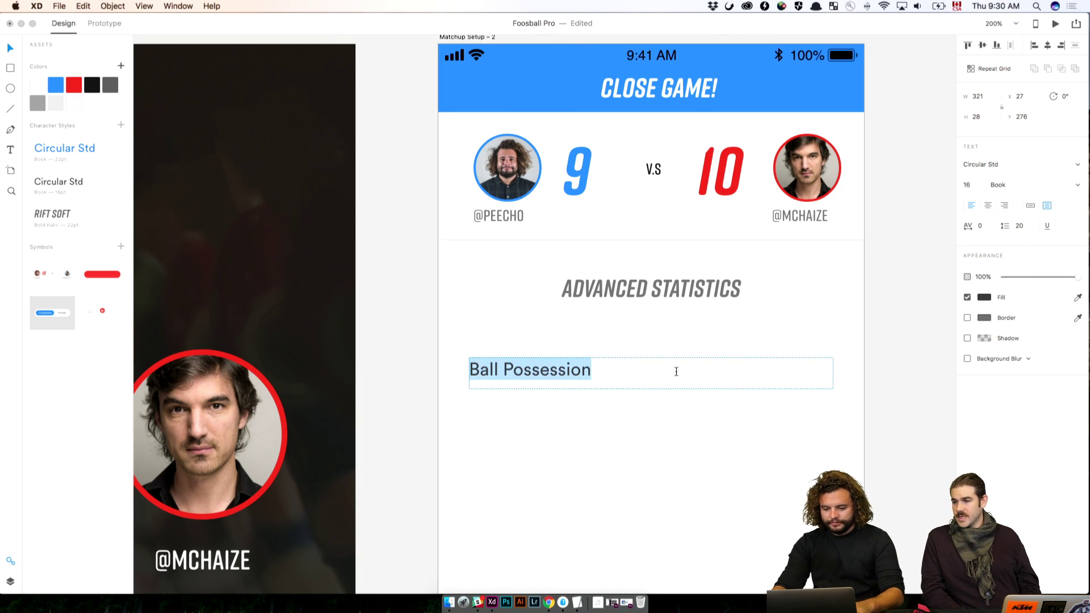
pyautogui.press('BackSpace')
pyautogui.click(602, 381)
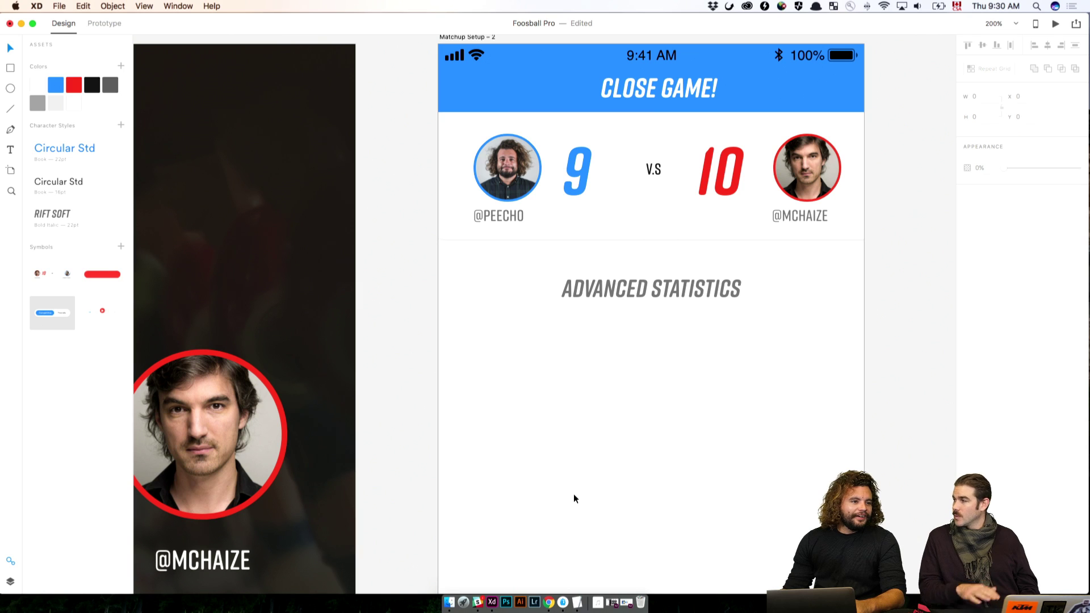
pyautogui.press('super+z')
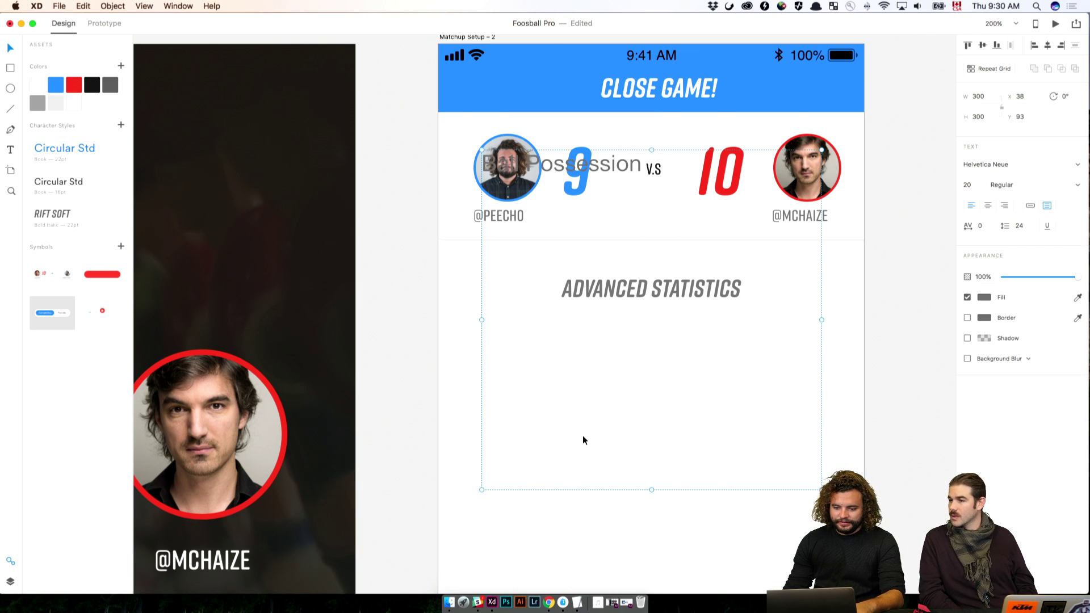
pyautogui.press('super+z')
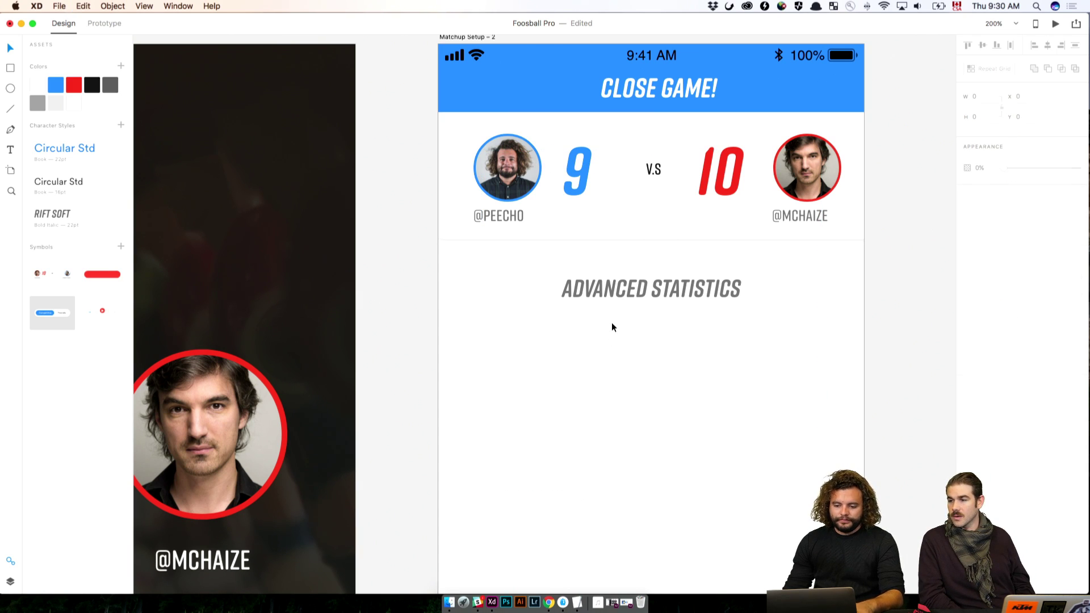
pyautogui.press('super+shift+z')
pyautogui.click(739, 424)
pyautogui.moveTo(628, 423); pyautogui.dragTo(745, 453)
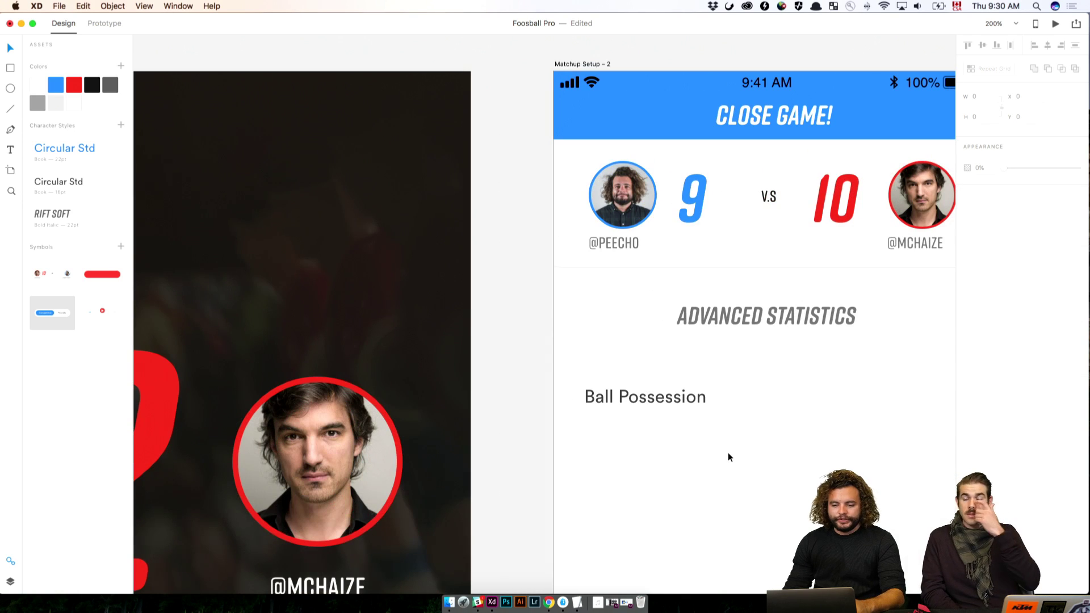
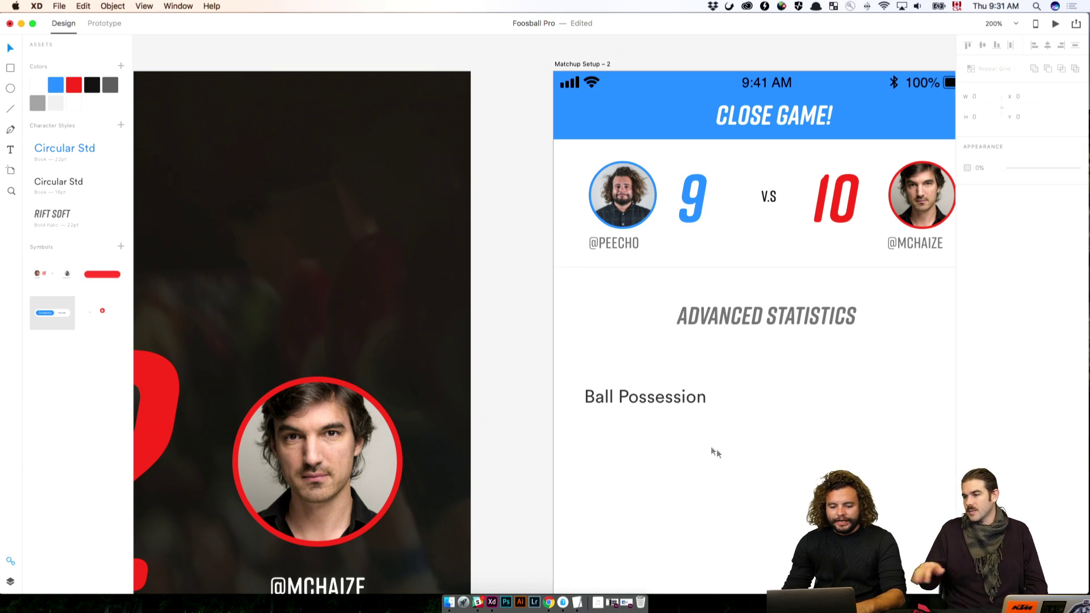
pyautogui.moveTo(698, 445); pyautogui.dragTo(612, 462)
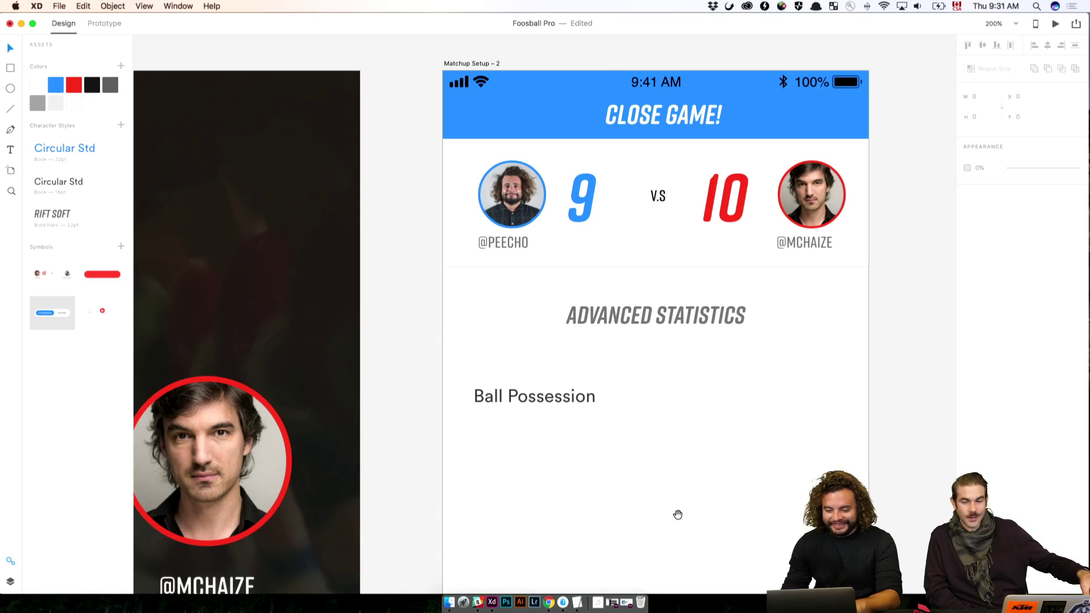
pyautogui.moveTo(675, 512); pyautogui.dragTo(596, 450)
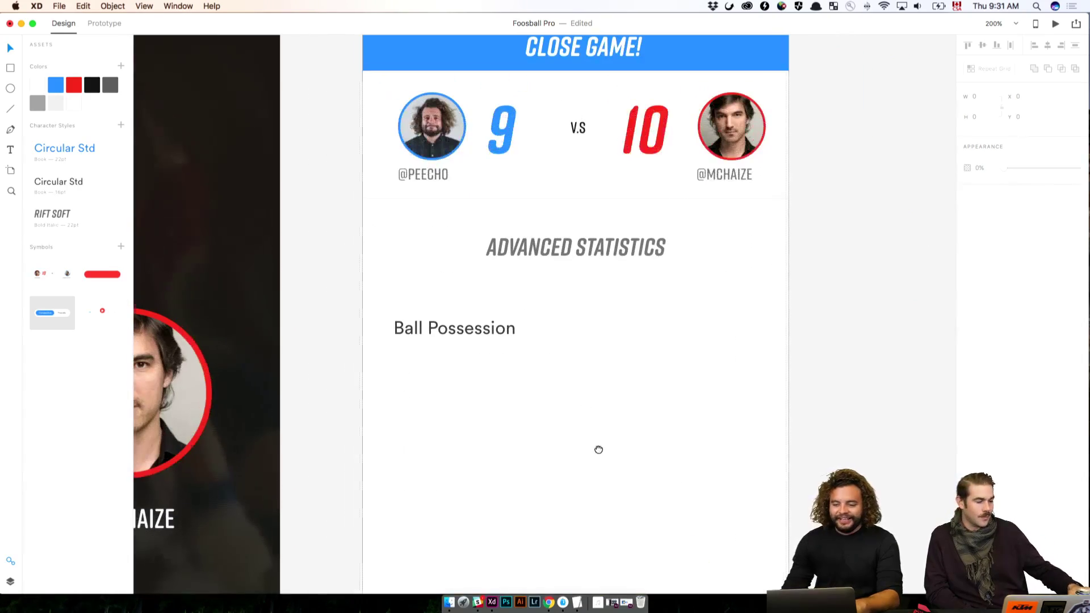
# Step: Select the Adobe wordmark in the header of the Newsfeed artboard
pyautogui.press('super+1')
pyautogui.click(479, 323)
pyautogui.hscroll(-15, 485, 340)
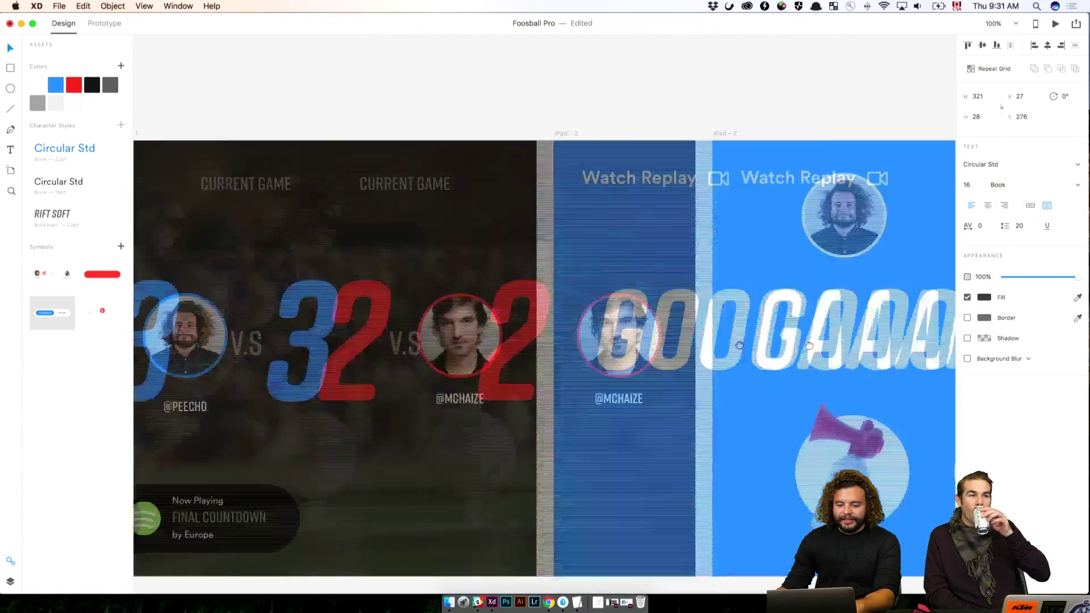
pyautogui.hscroll(-20, 491, 353)
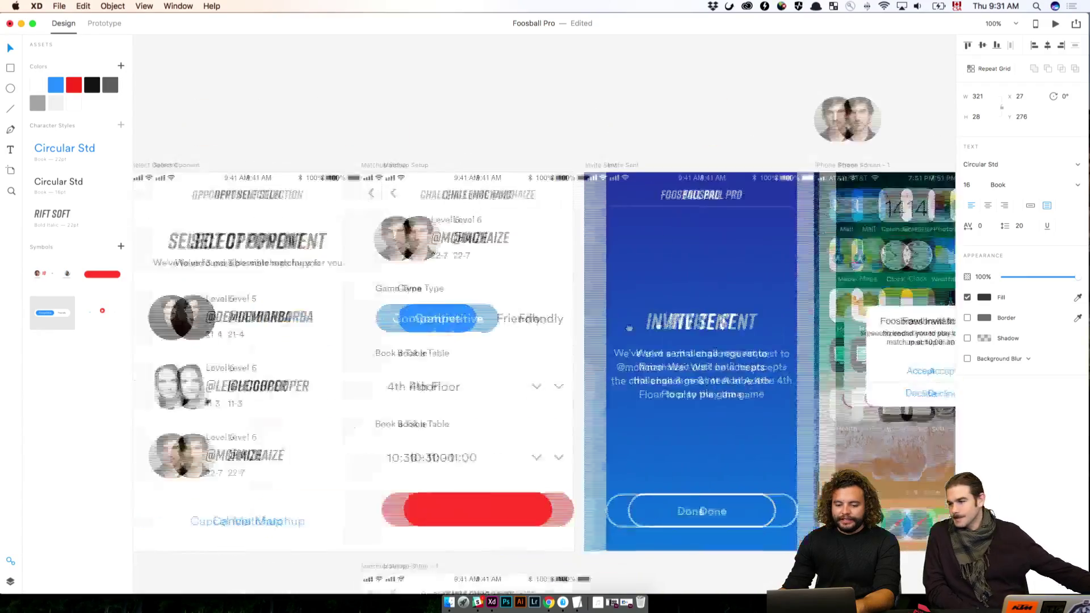
pyautogui.hscroll(-15, 677, 338)
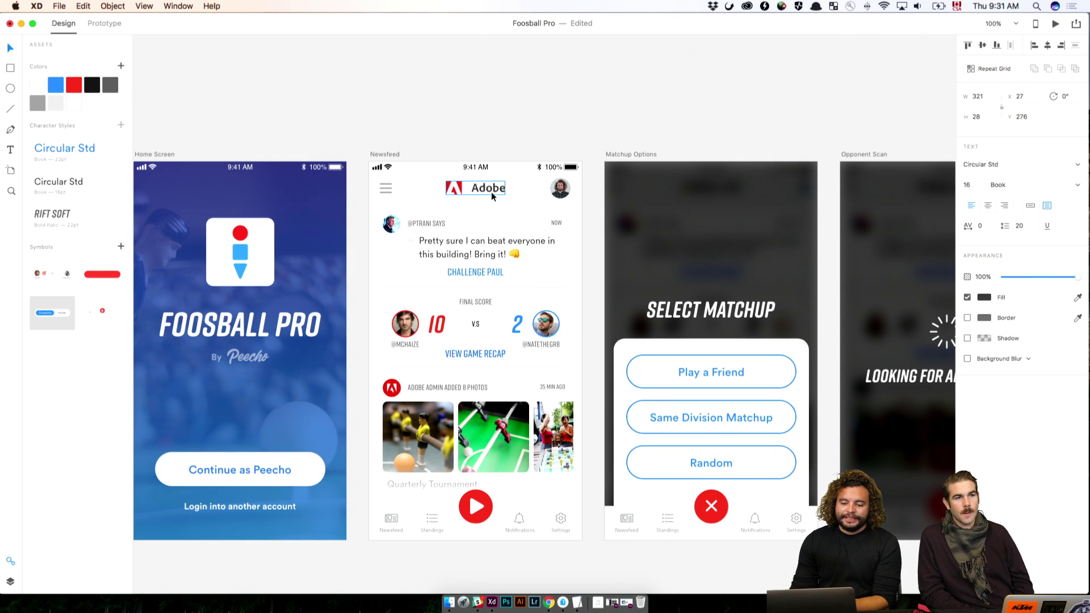
pyautogui.click(621, 111)
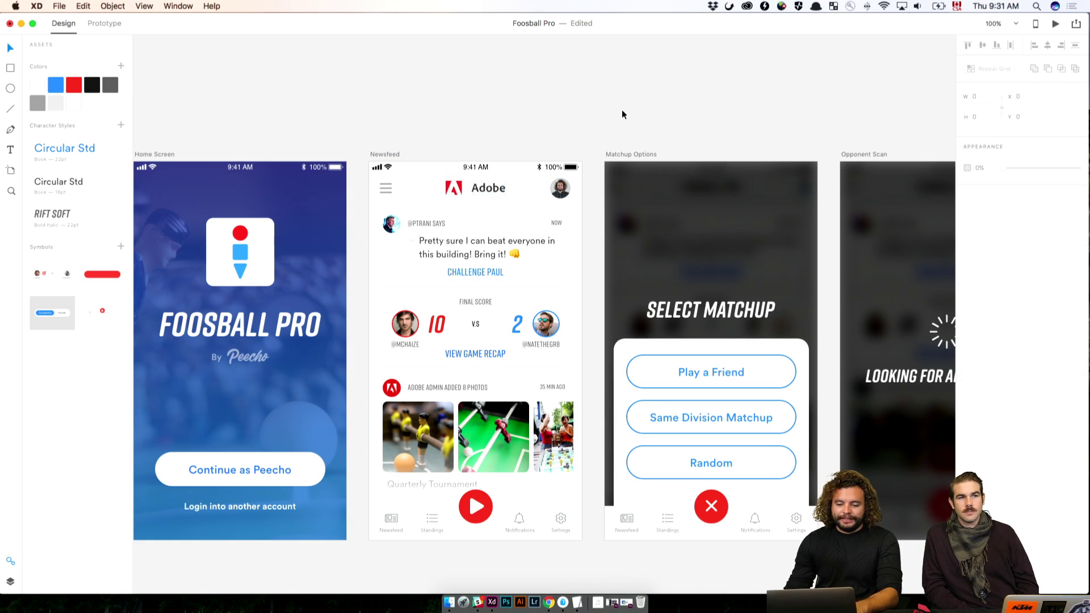
pyautogui.scroll(5, 621, 111)
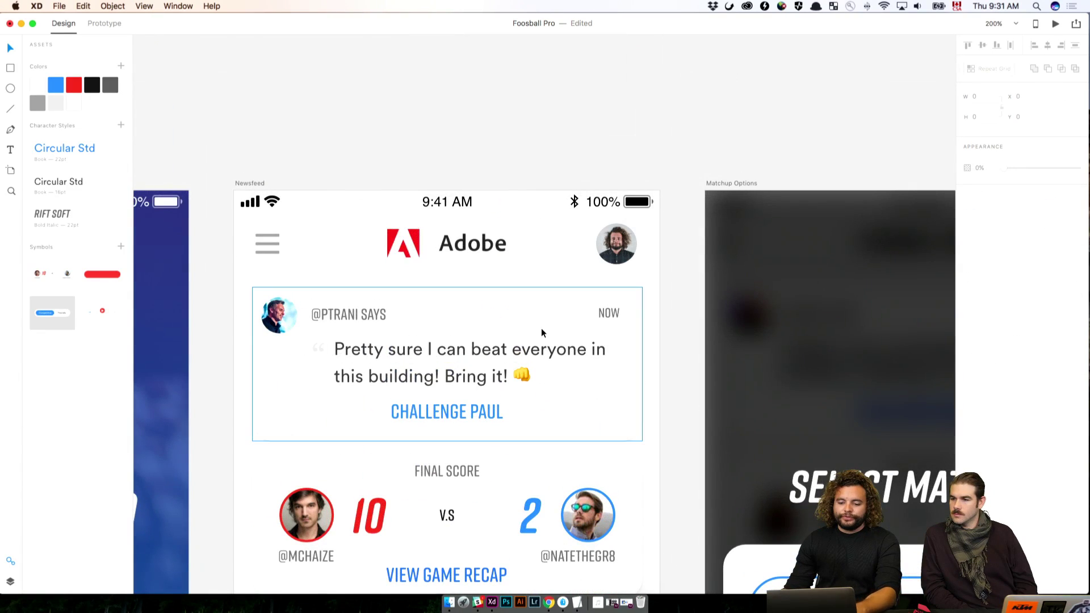
pyautogui.click(462, 244)
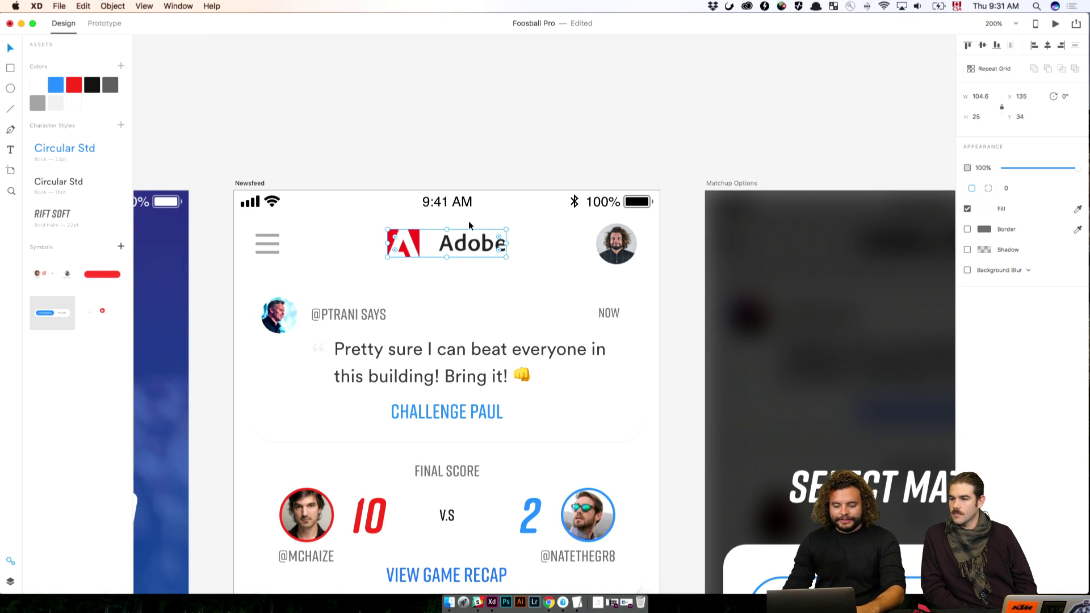
# Step: Open the export settings for only the selected Adobe wordmark
pyautogui.press('super+e')
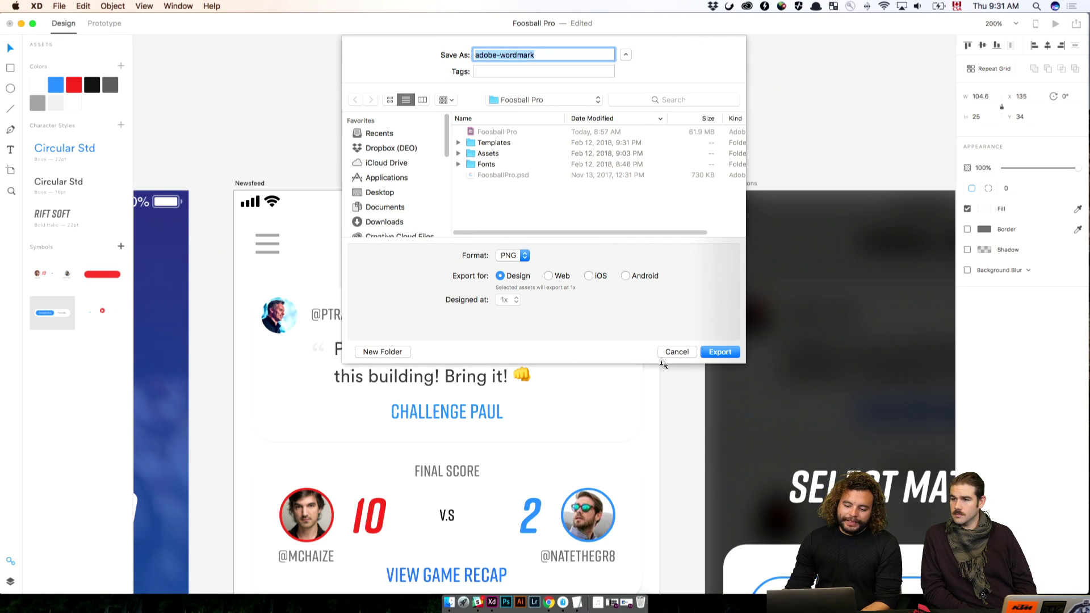
pyautogui.click(676, 351)
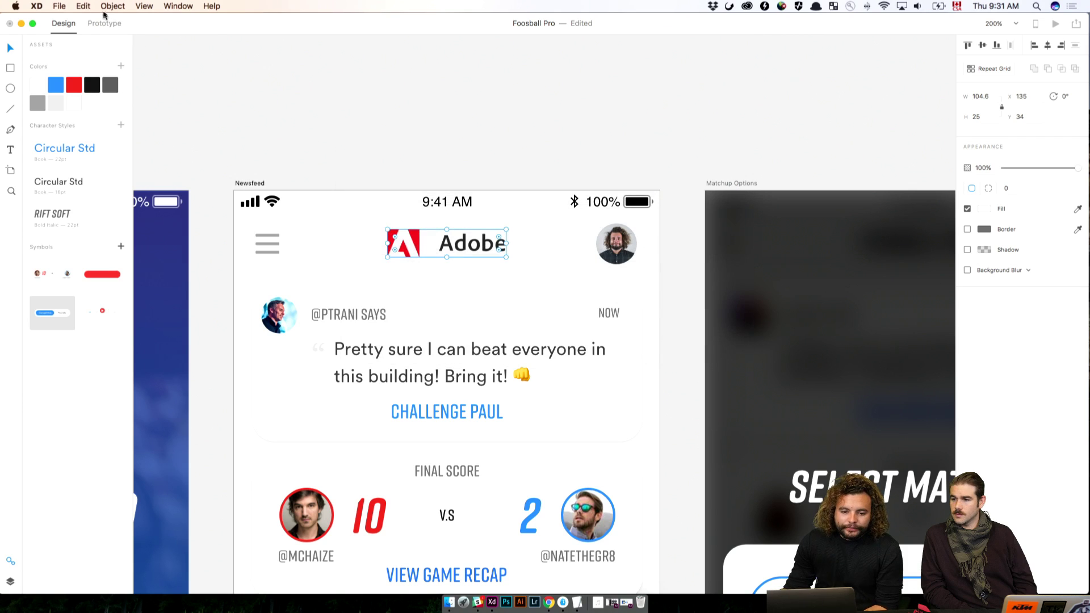
pyautogui.click(59, 6)
pyautogui.moveTo(94, 5)
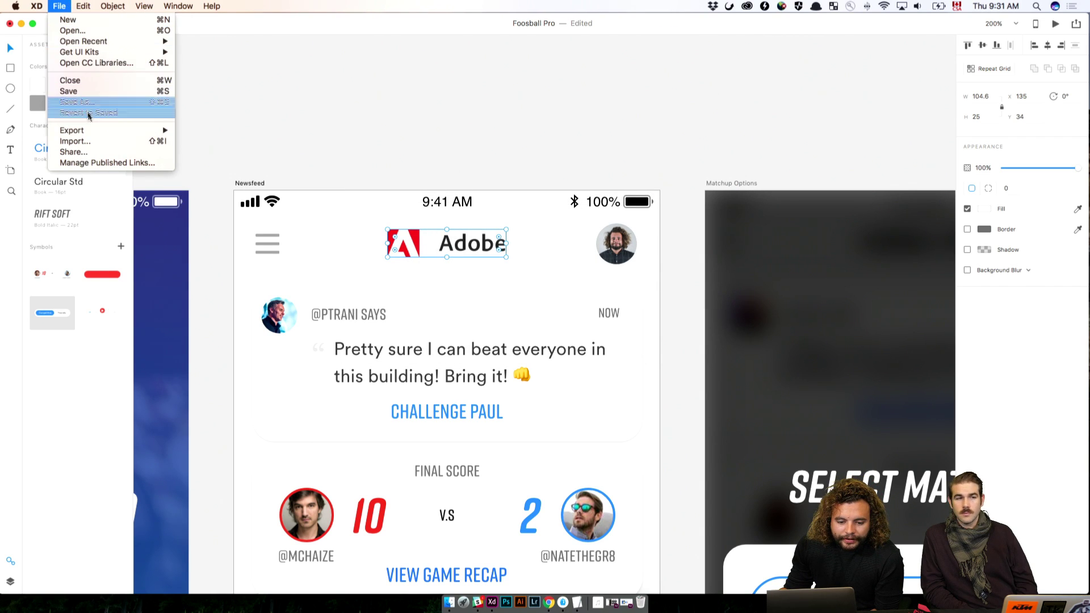
pyautogui.moveTo(77, 132)
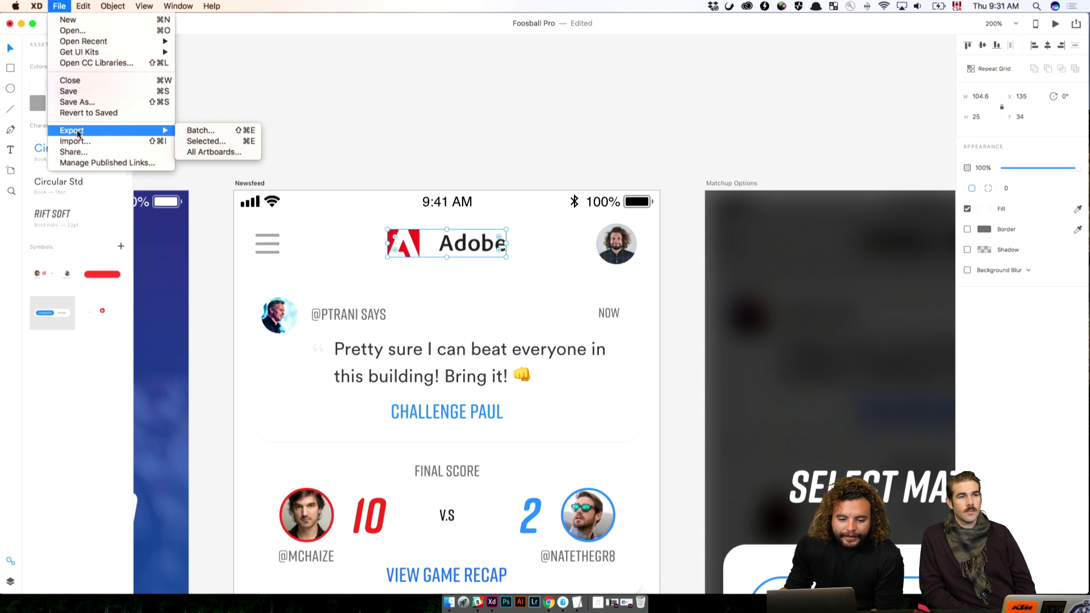
pyautogui.click(196, 141)
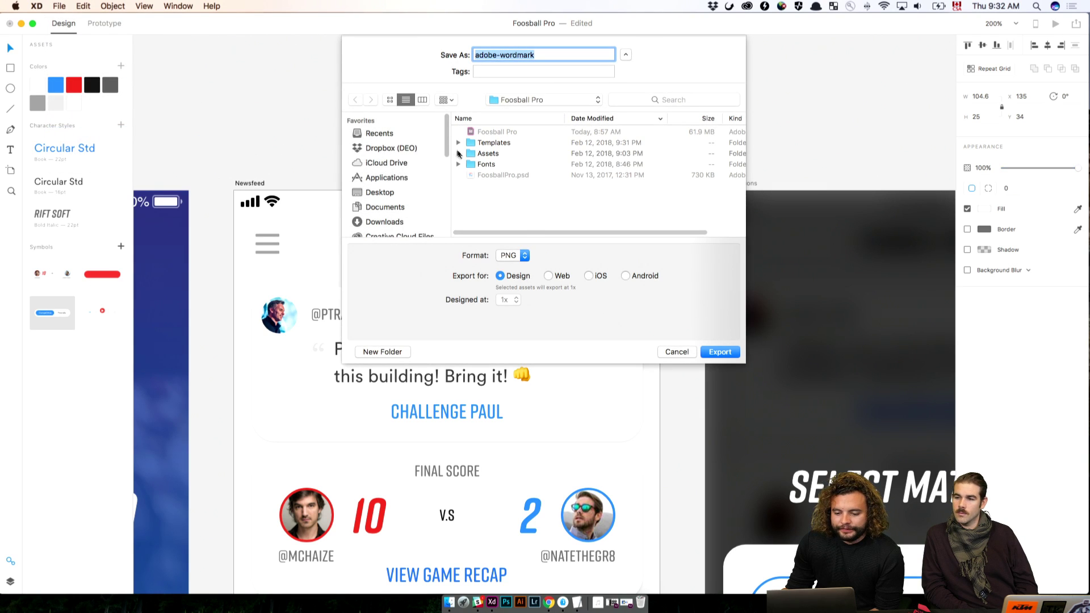
# Step: Review the export options for the SVG and PDF formats and return the format to PNG
pyautogui.click(516, 255)
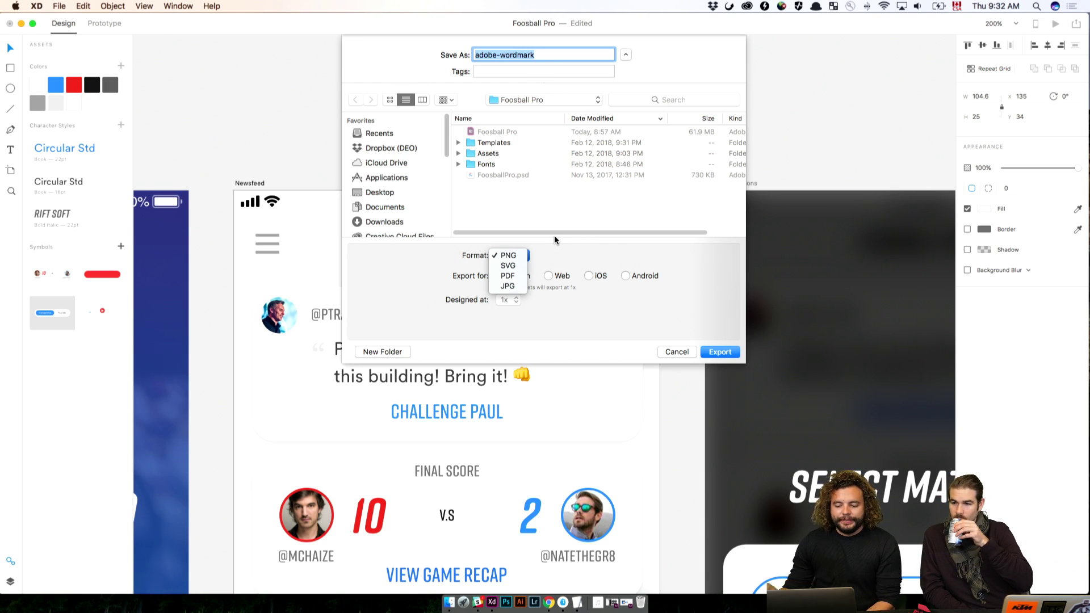
pyautogui.click(557, 243)
pyautogui.click(510, 255)
pyautogui.click(523, 266)
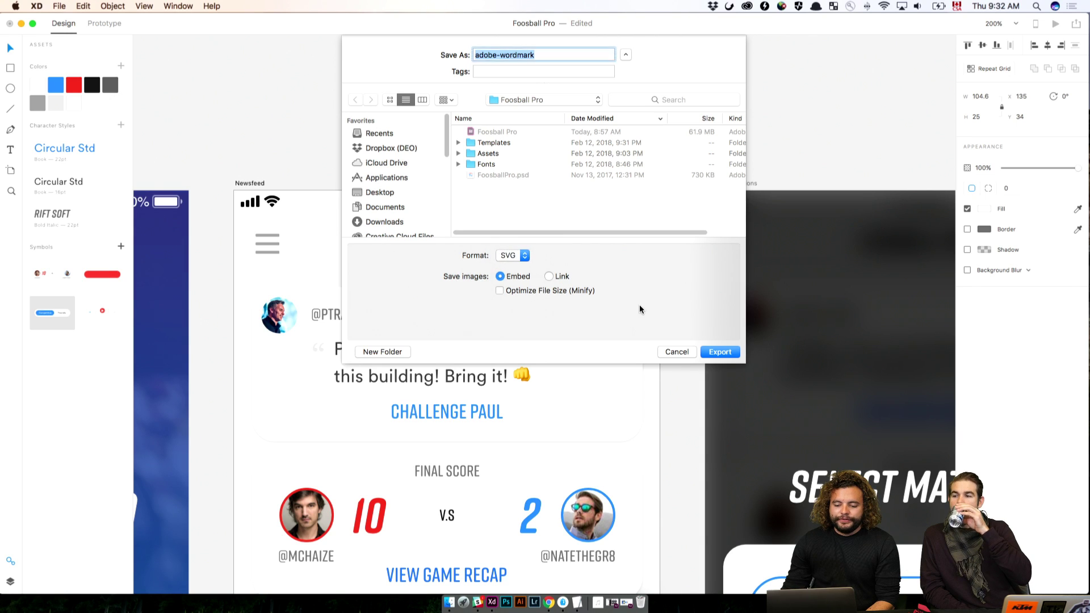
pyautogui.click(524, 256)
pyautogui.click(523, 266)
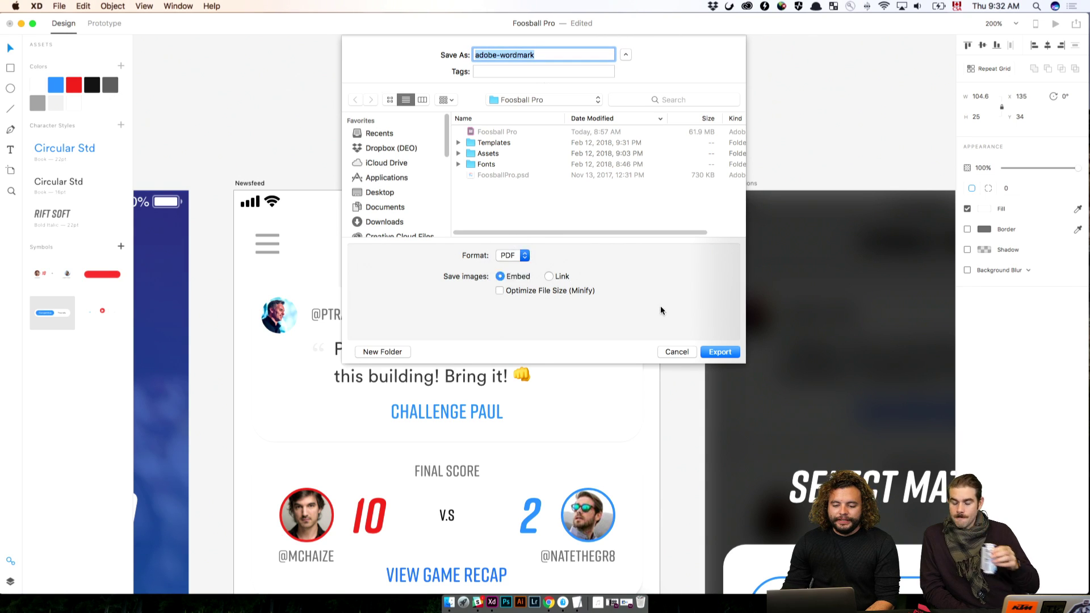
pyautogui.click(508, 255)
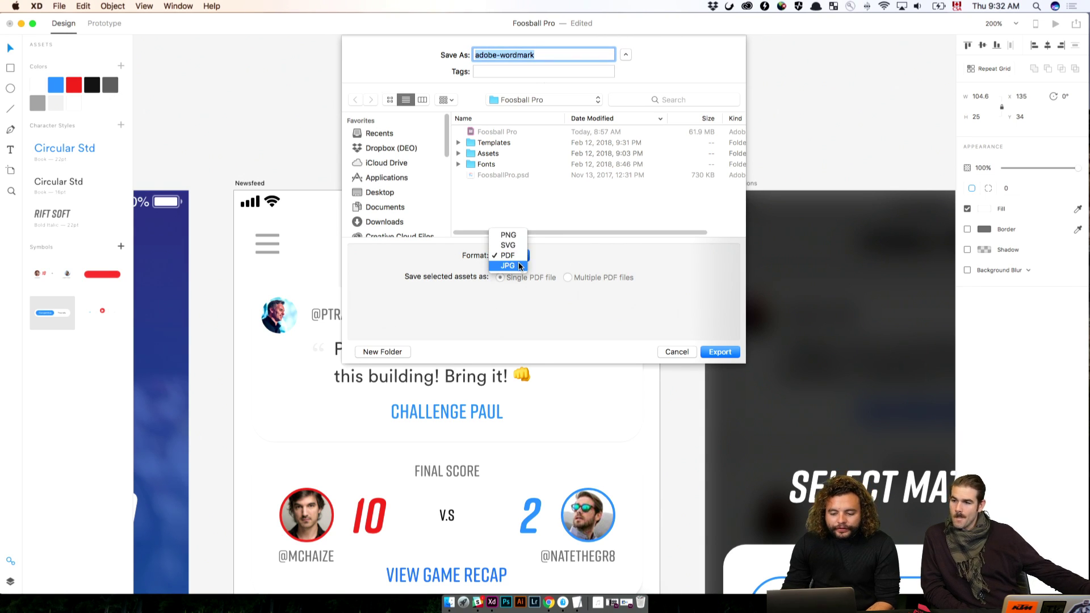
pyautogui.click(516, 234)
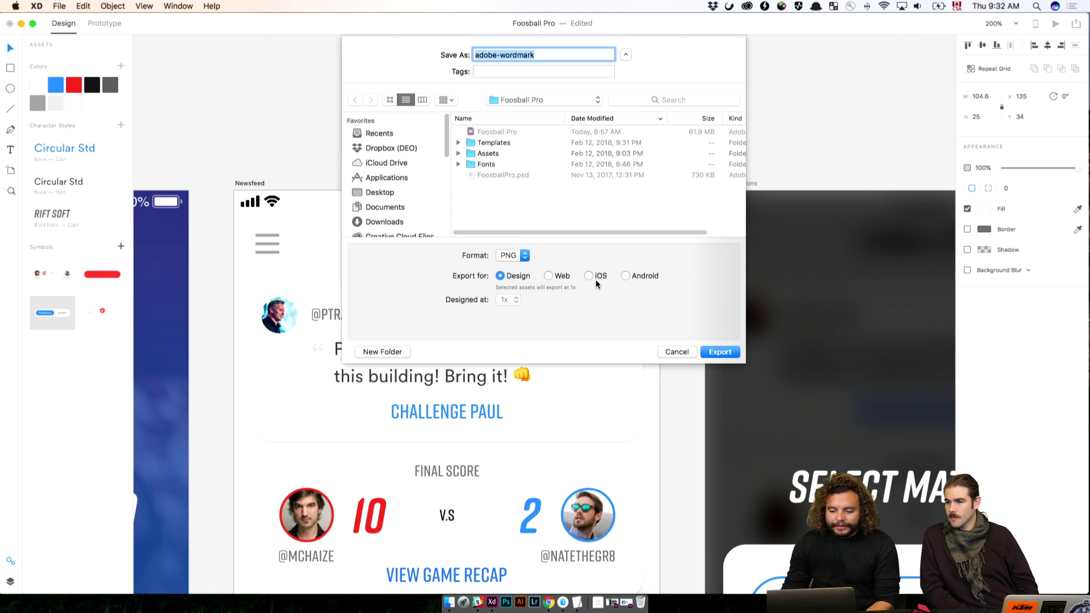
# Step: Export the Adobe wordmark as PNG assets for iOS, designed at 1x, into the Foosball Pro folder
pyautogui.click(589, 276)
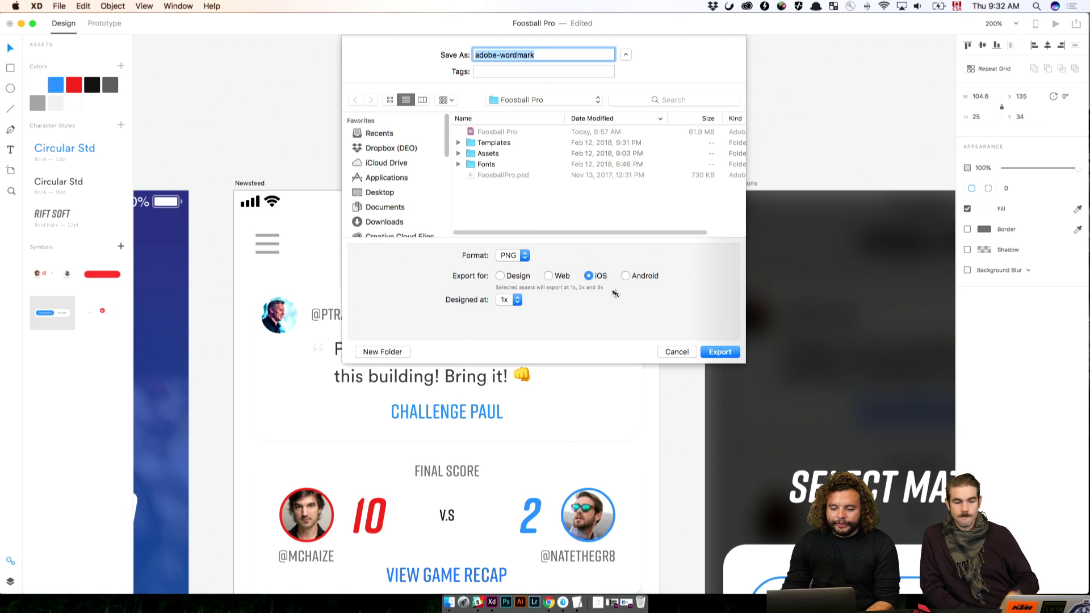
pyautogui.click(512, 299)
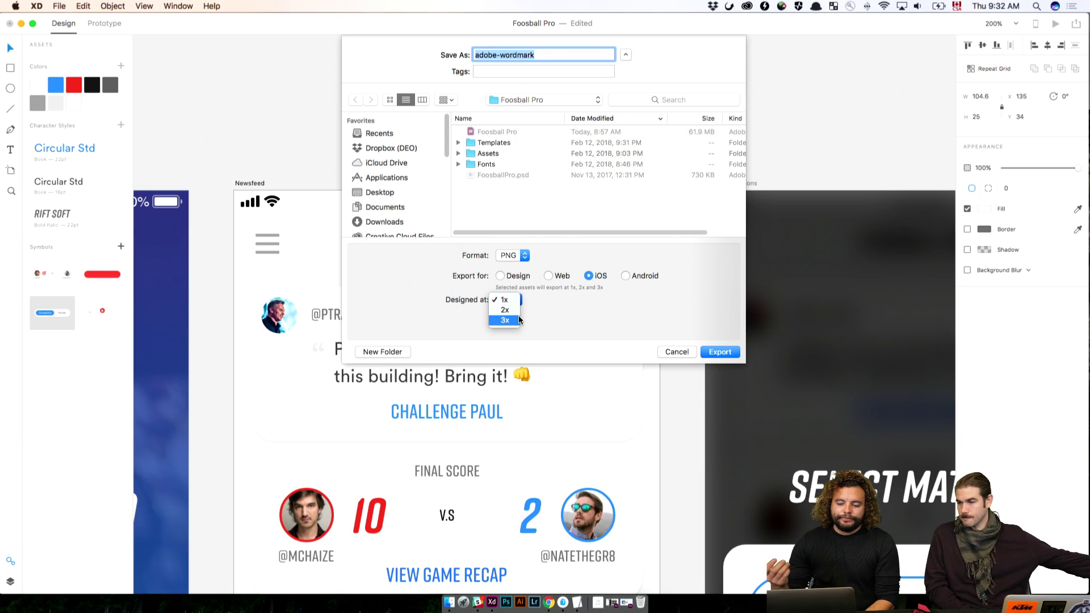
pyautogui.click(504, 320)
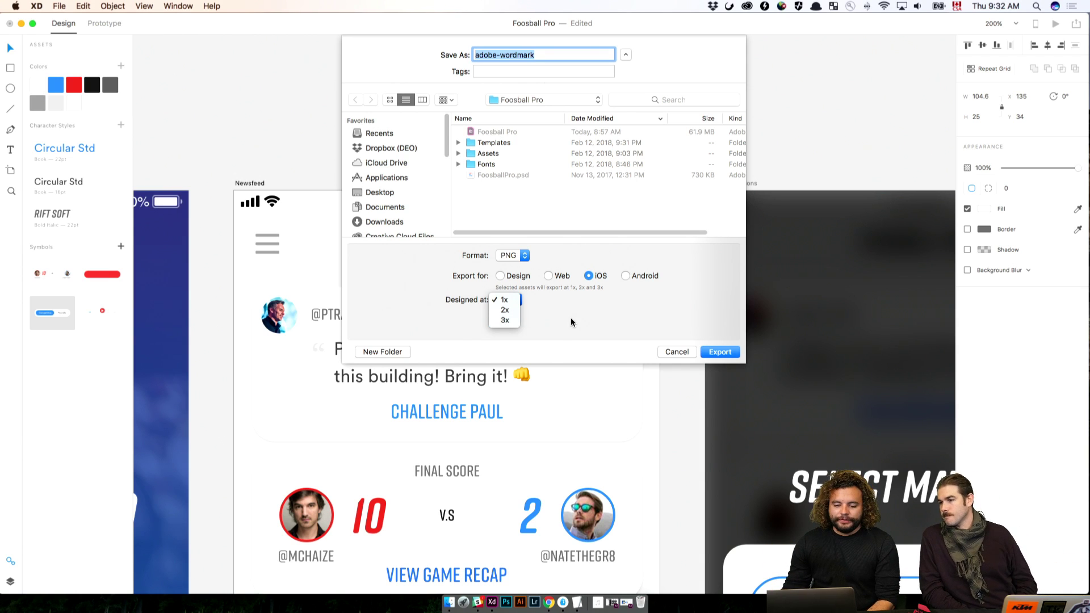
pyautogui.click(710, 352)
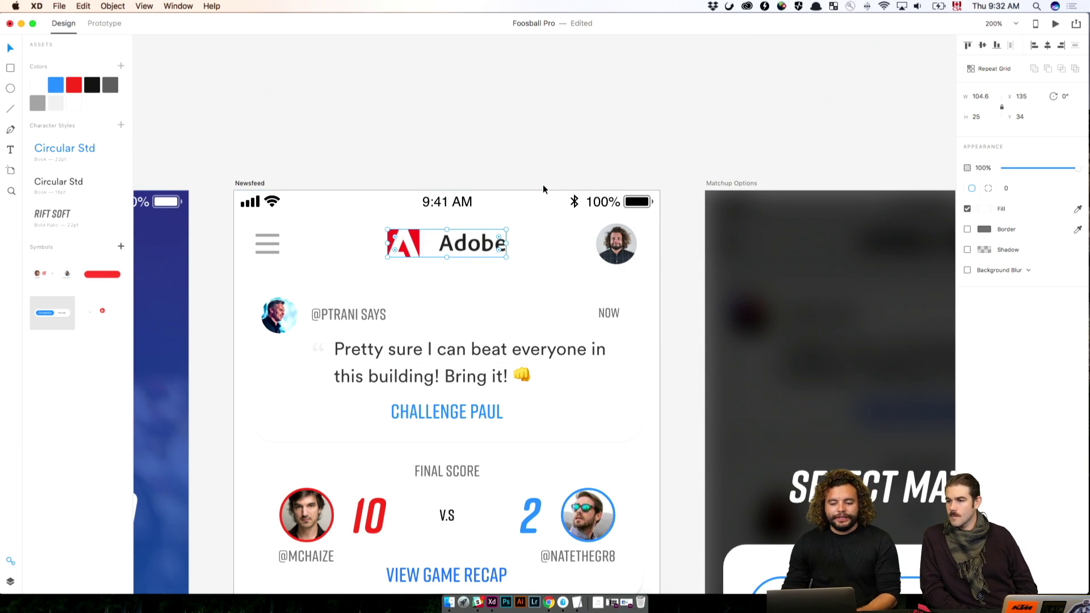
# Step: Review the export settings for only the selected Newsfeed artboard and close them without exporting
pyautogui.click(543, 185)
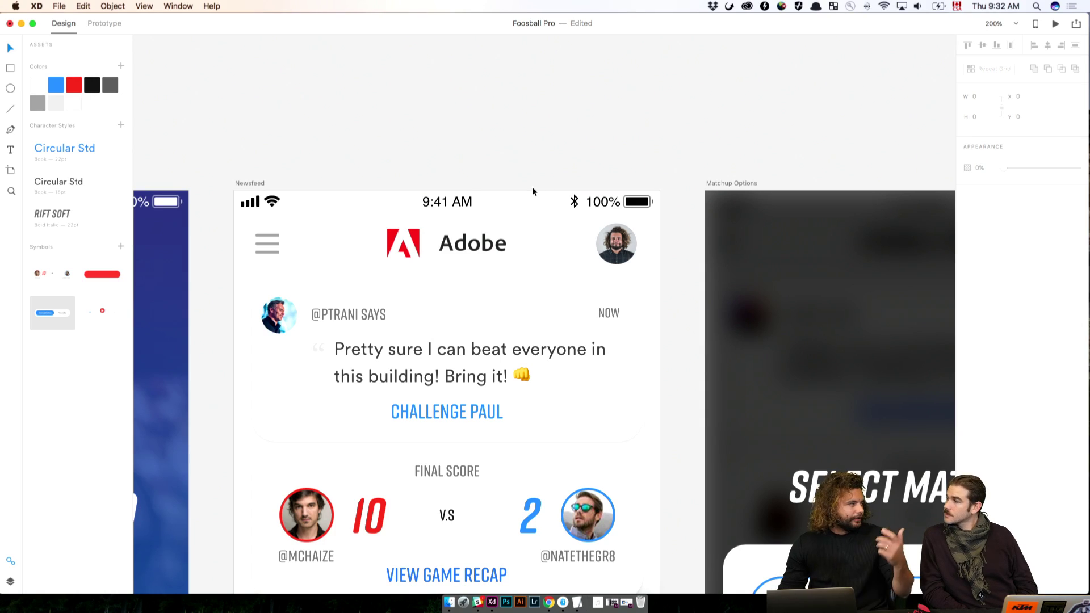
pyautogui.hscroll(10, 499, 154)
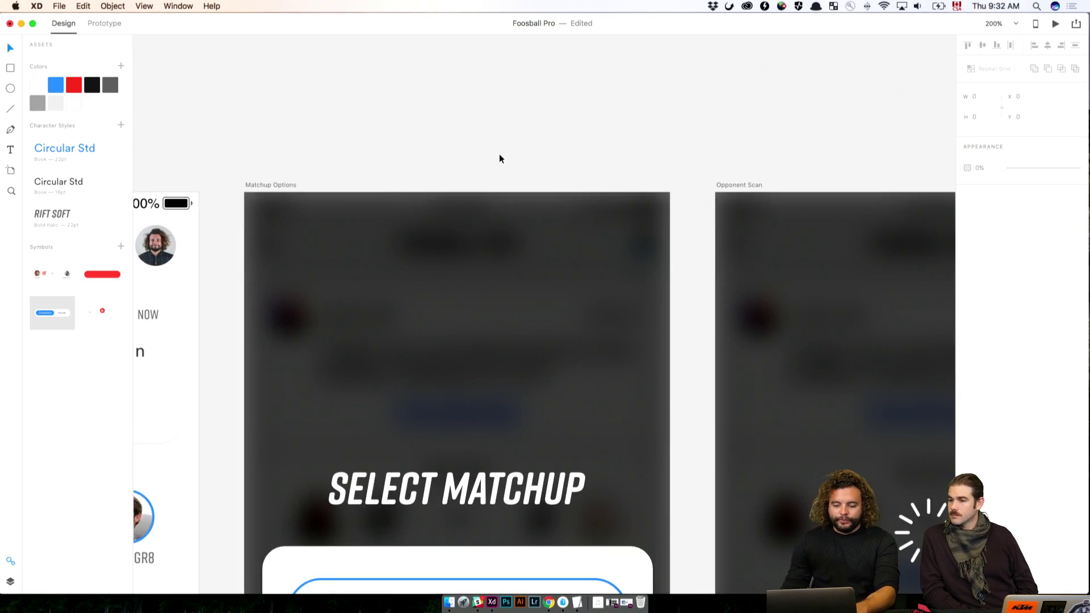
pyautogui.press('super+minus')
pyautogui.hscroll(2, 475, 170)
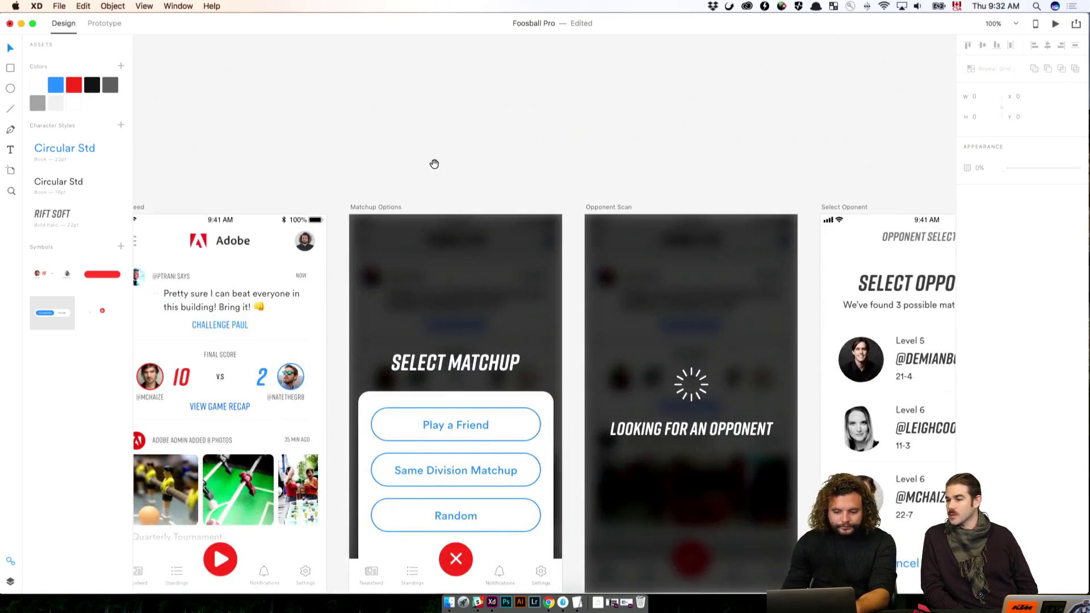
pyautogui.hscroll(-5, 434, 164)
pyautogui.click(299, 170)
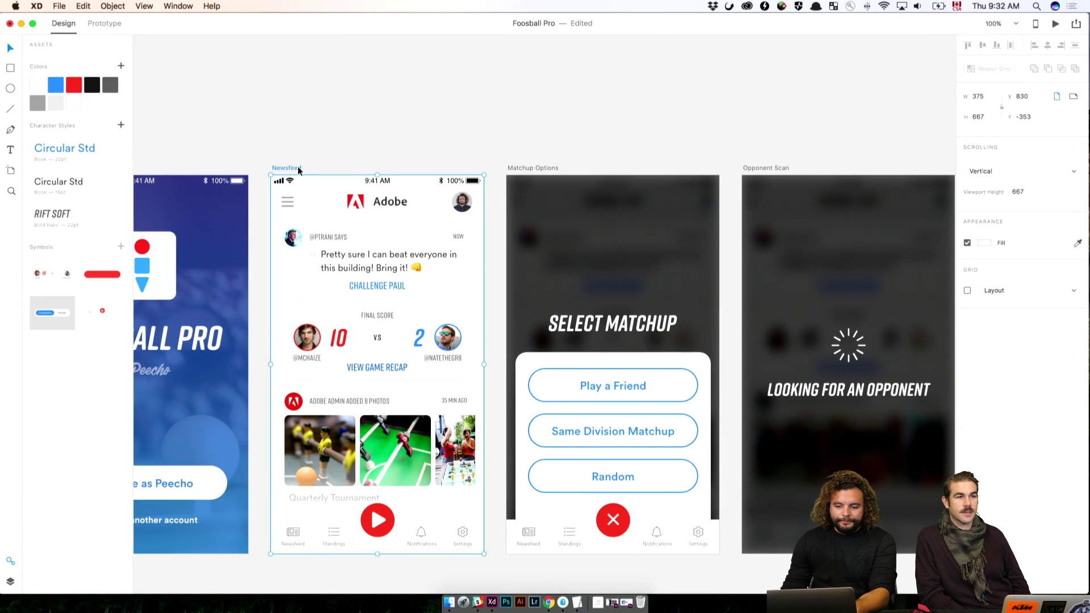
pyautogui.click(400, 122)
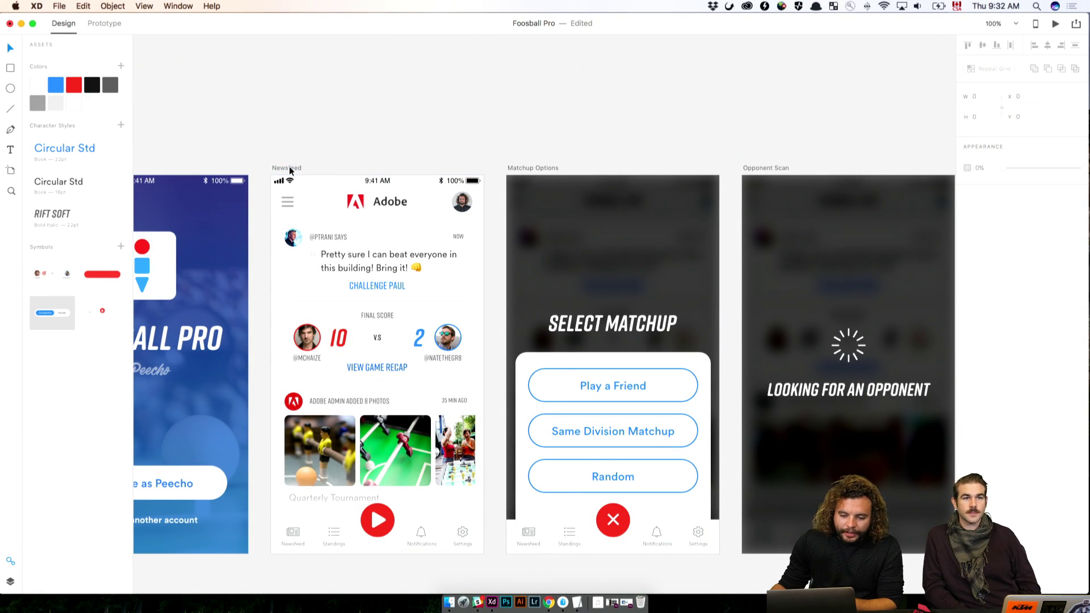
pyautogui.click(289, 171)
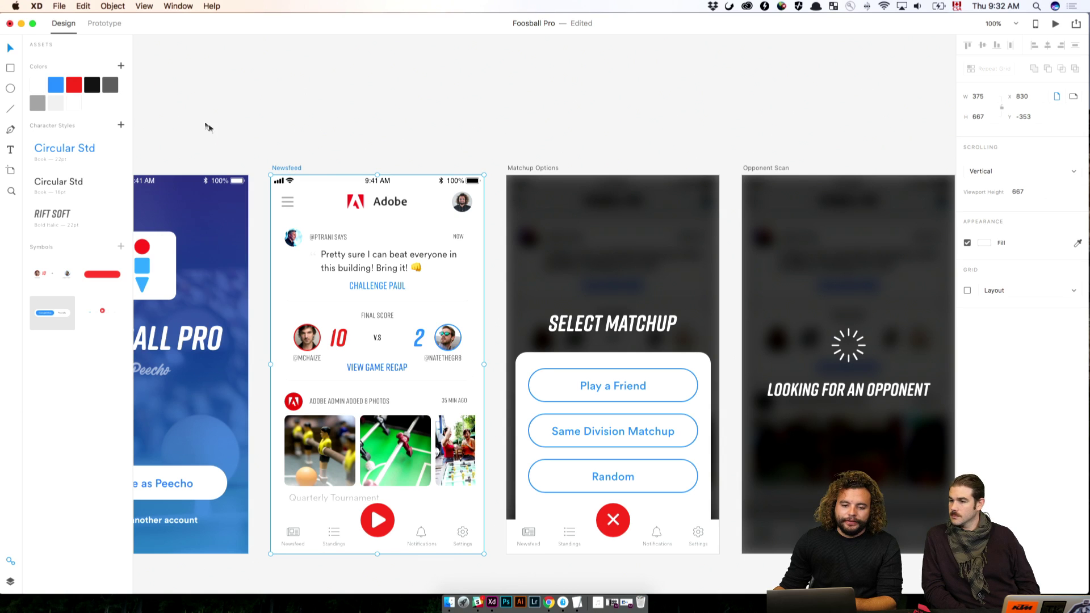
pyautogui.click(59, 5)
pyautogui.moveTo(114, 131)
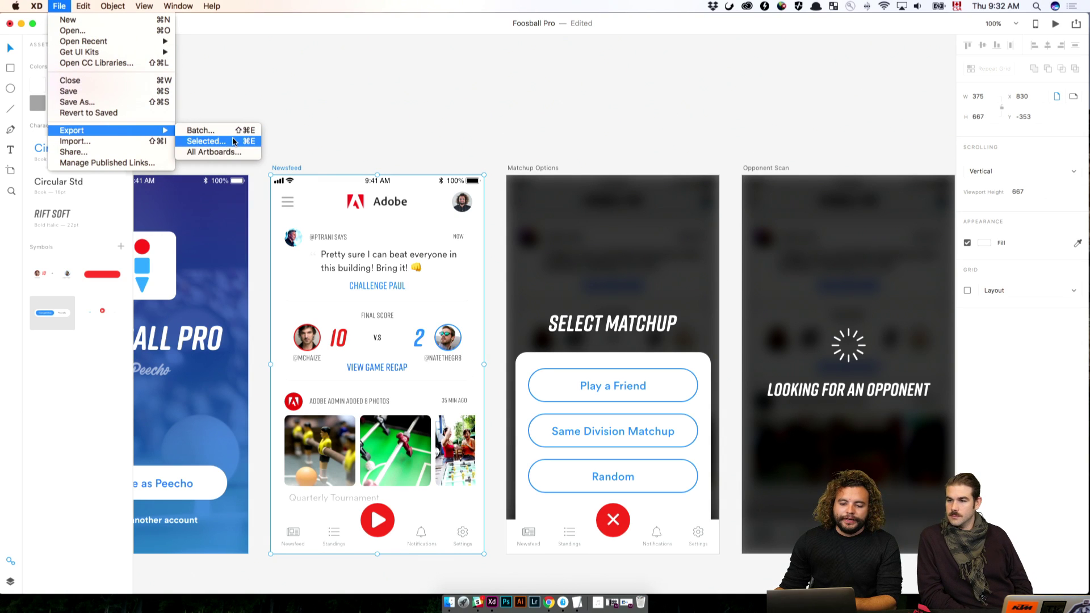
pyautogui.click(233, 140)
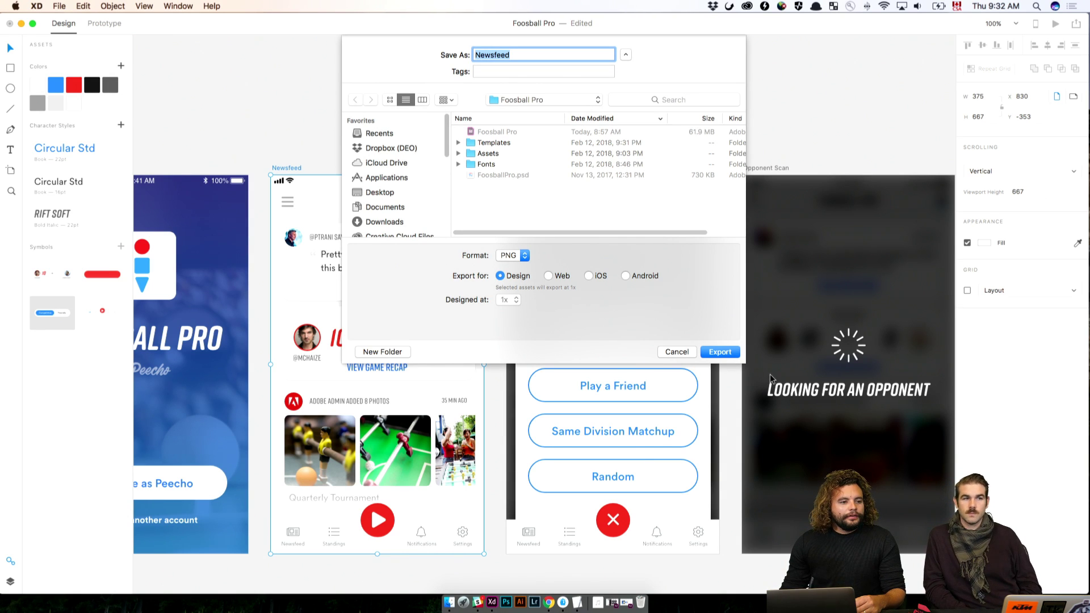
pyautogui.click(676, 351)
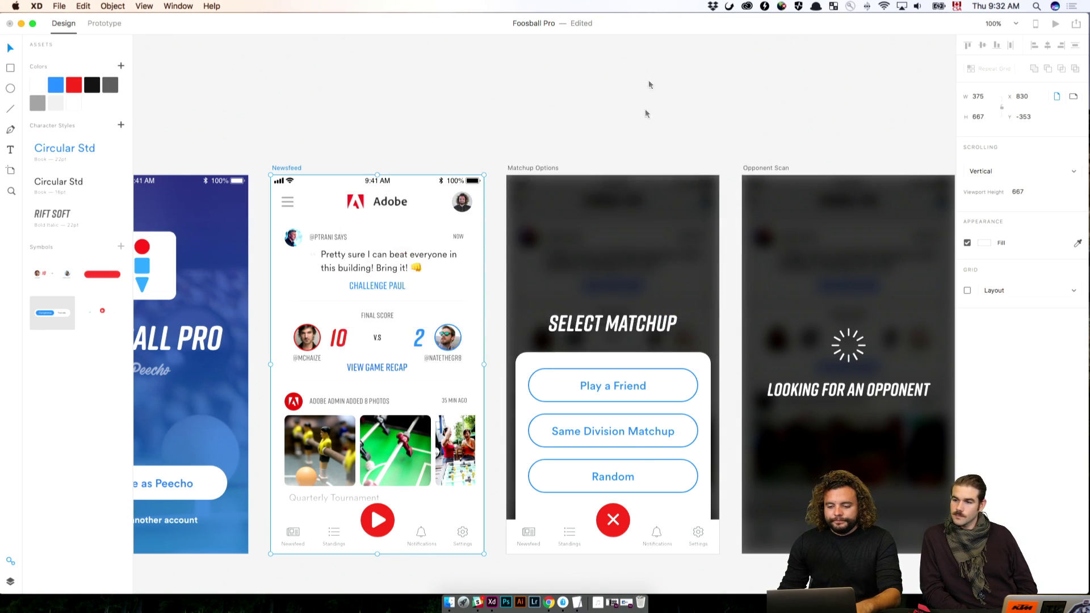
# Step: Center-align the Ball Possession text within its box on the Matchup Setup – 2 artboard
pyautogui.click(650, 84)
pyautogui.hscroll(20, 781, 112)
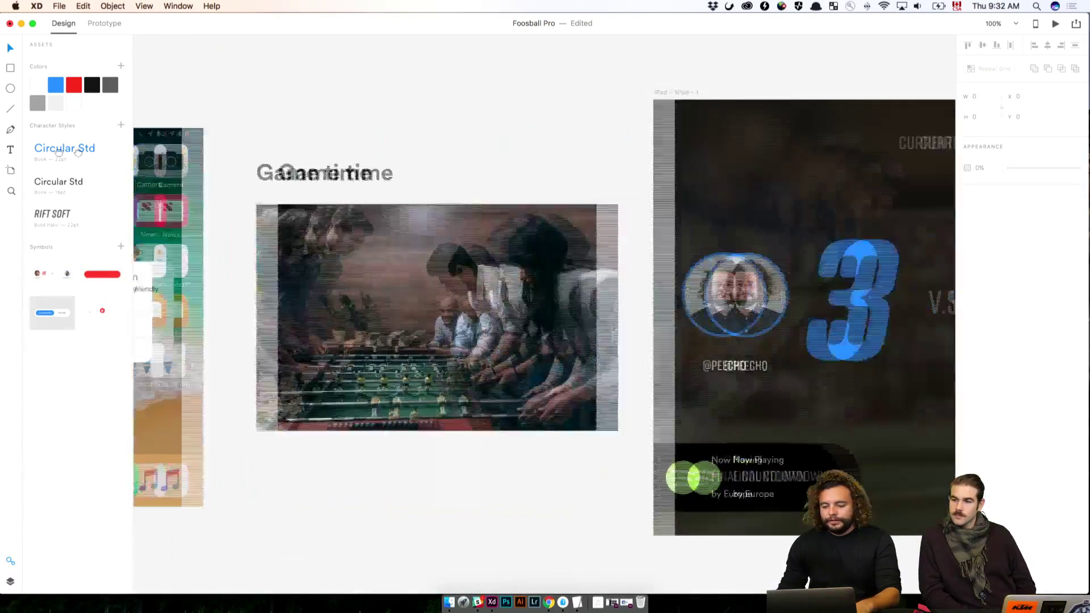
pyautogui.hscroll(15, 316, 173)
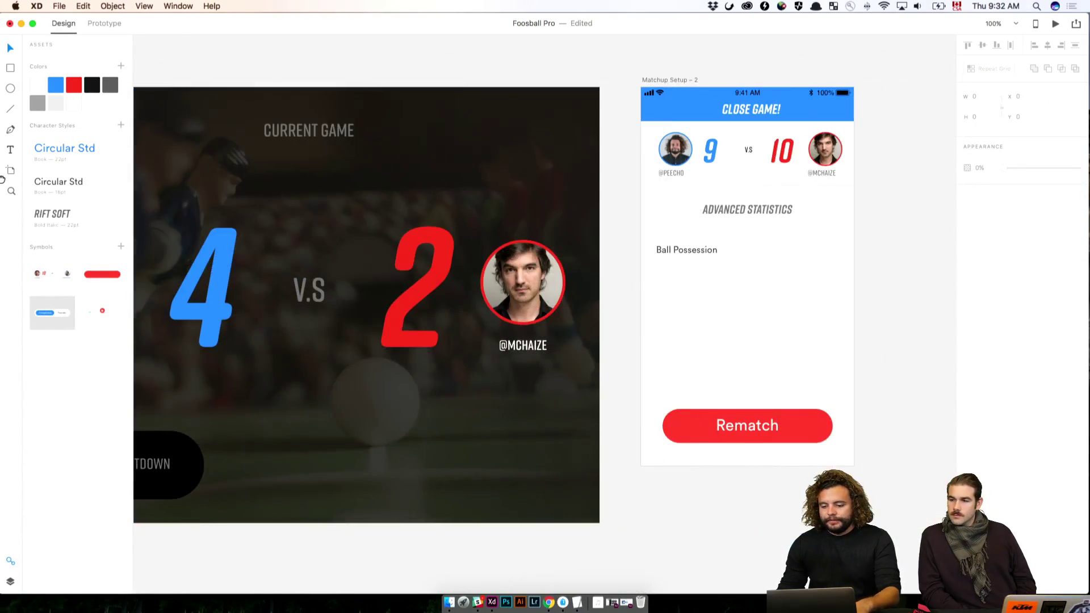
pyautogui.click(706, 255)
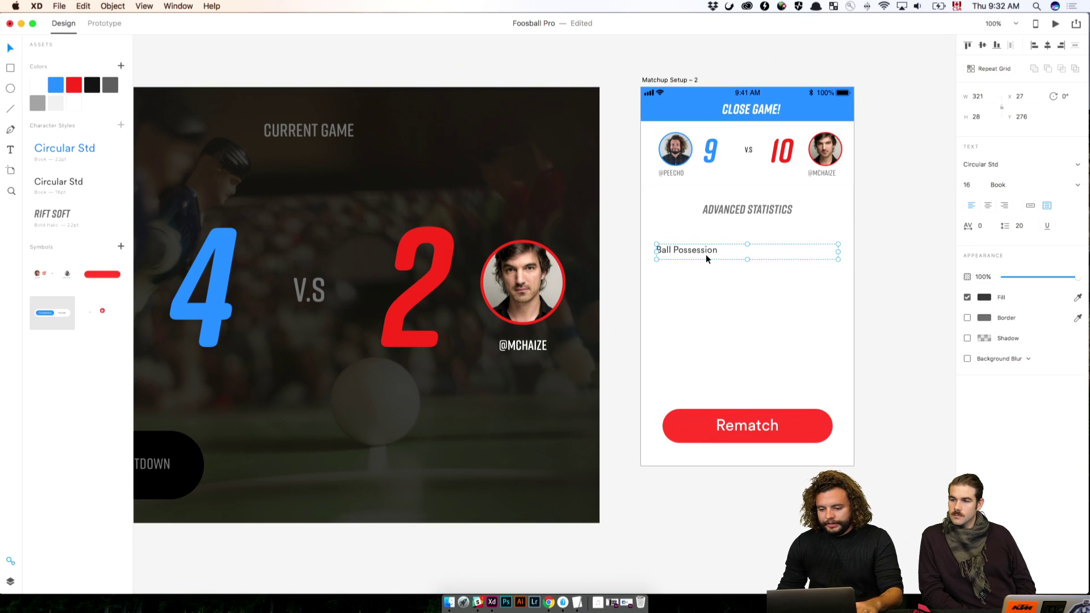
pyautogui.press('alt')
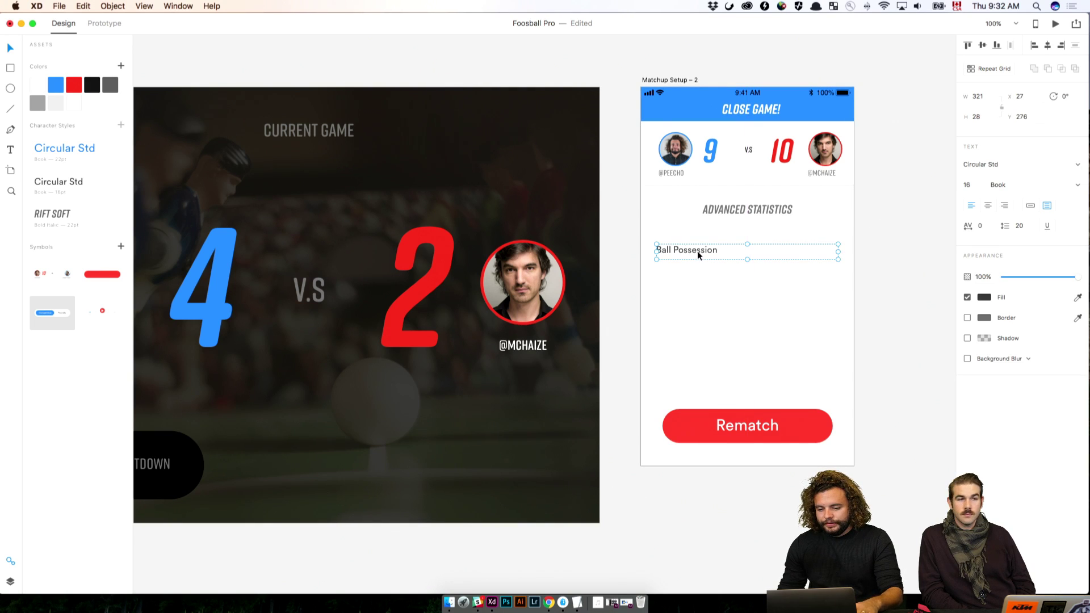
pyautogui.scroll(2, 698, 253)
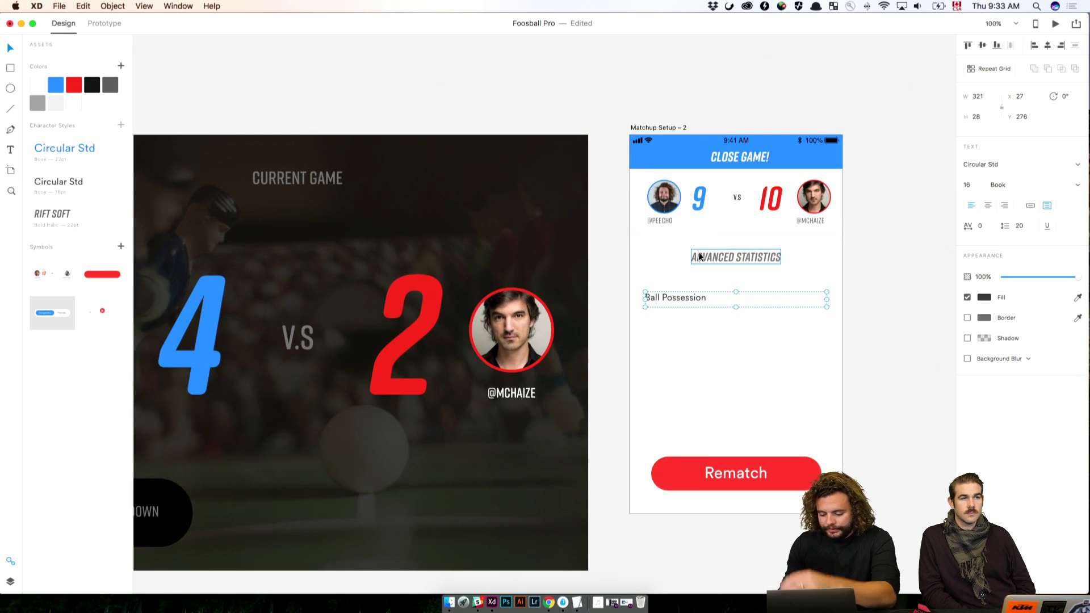
pyautogui.press('super+equal')
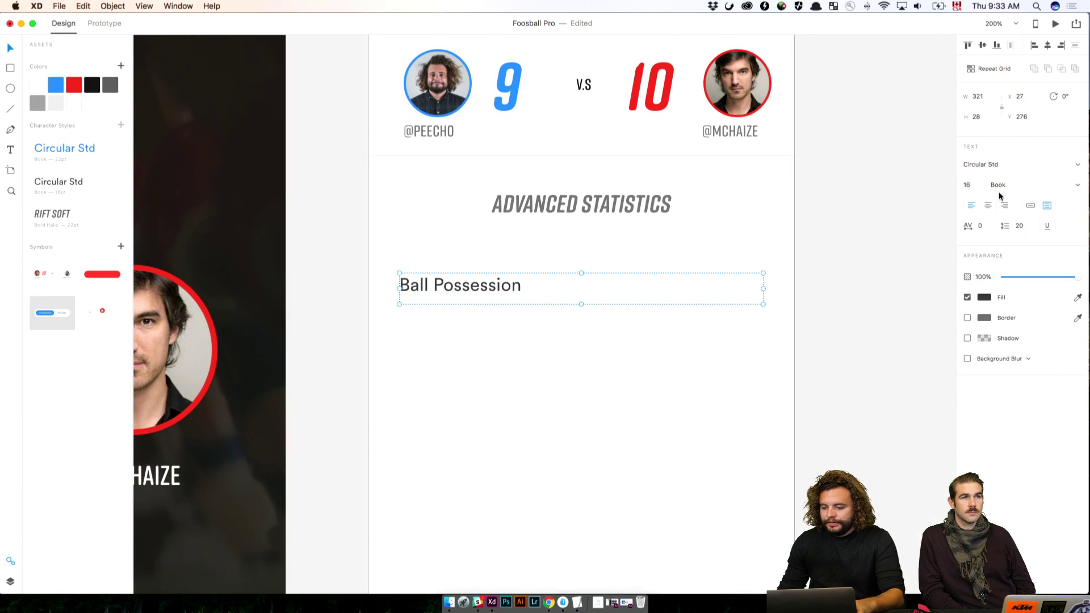
pyautogui.click(987, 205)
pyautogui.press('Escape')
# Step: Move the Ball Possession label up toward the ADVANCED STATISTICS heading and place a left-aligned copy below it at about Y 327
pyautogui.moveTo(648, 285); pyautogui.dragTo(653, 262)
pyautogui.press('super+z')
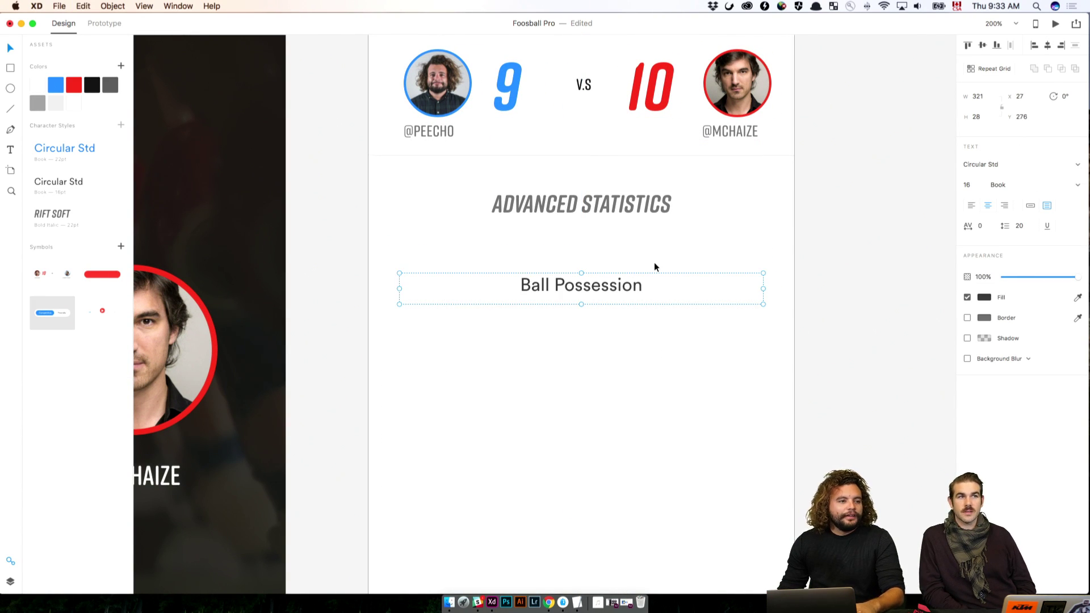
pyautogui.moveTo(630, 287); pyautogui.dragTo(622, 353)
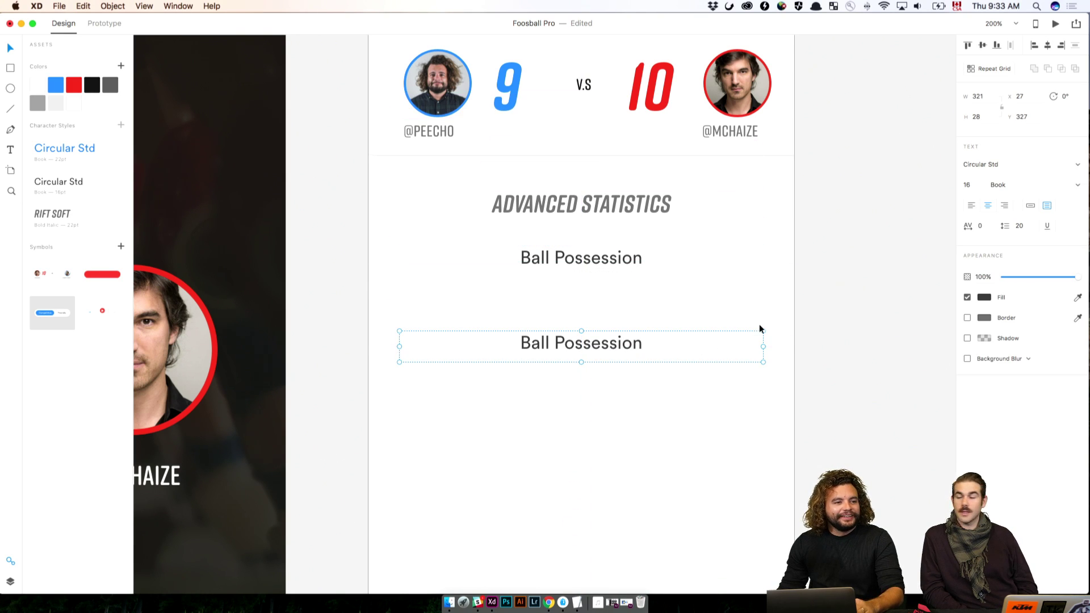
pyautogui.click(971, 204)
pyautogui.click(729, 425)
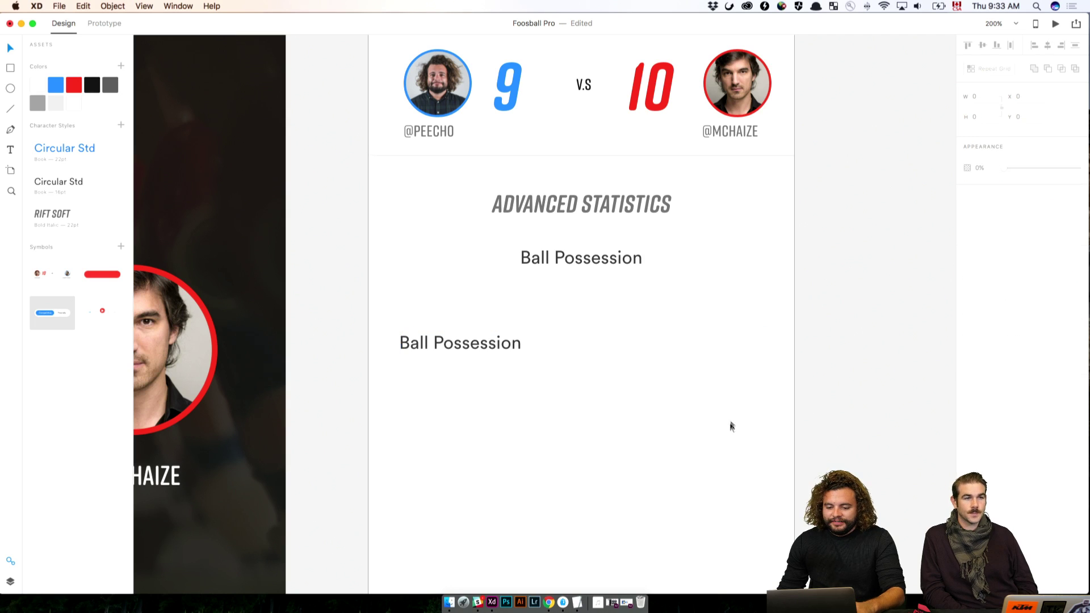
# Step: Shorten the copied Ball Possession text box to about 22 high and move it up to about Y 291
pyautogui.scroll(-5, 732, 340)
pyautogui.click(588, 306)
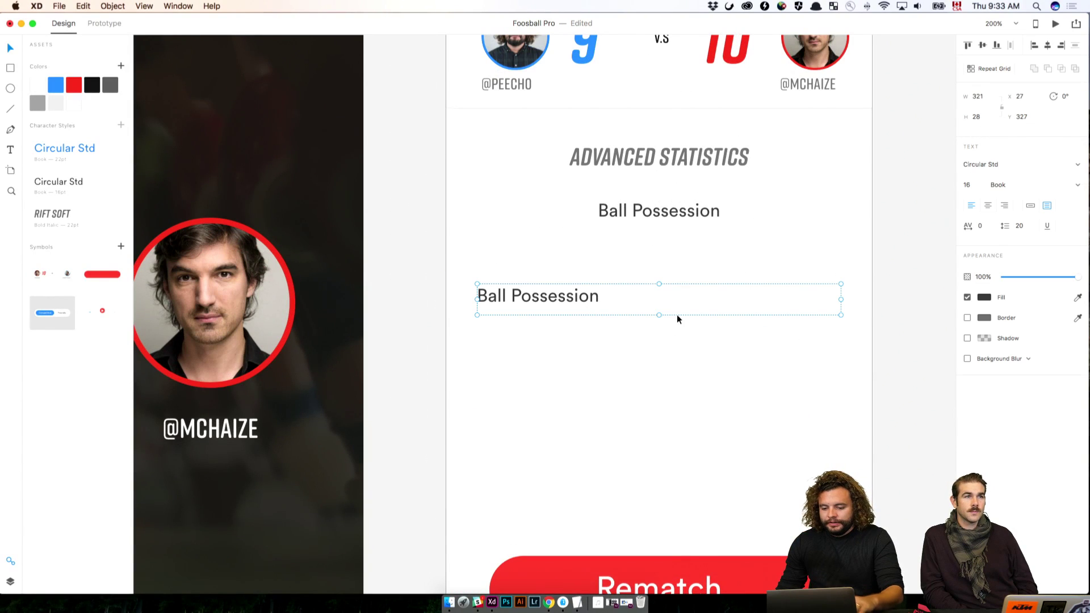
pyautogui.moveTo(659, 315); pyautogui.dragTo(625, 257)
pyautogui.click(707, 343)
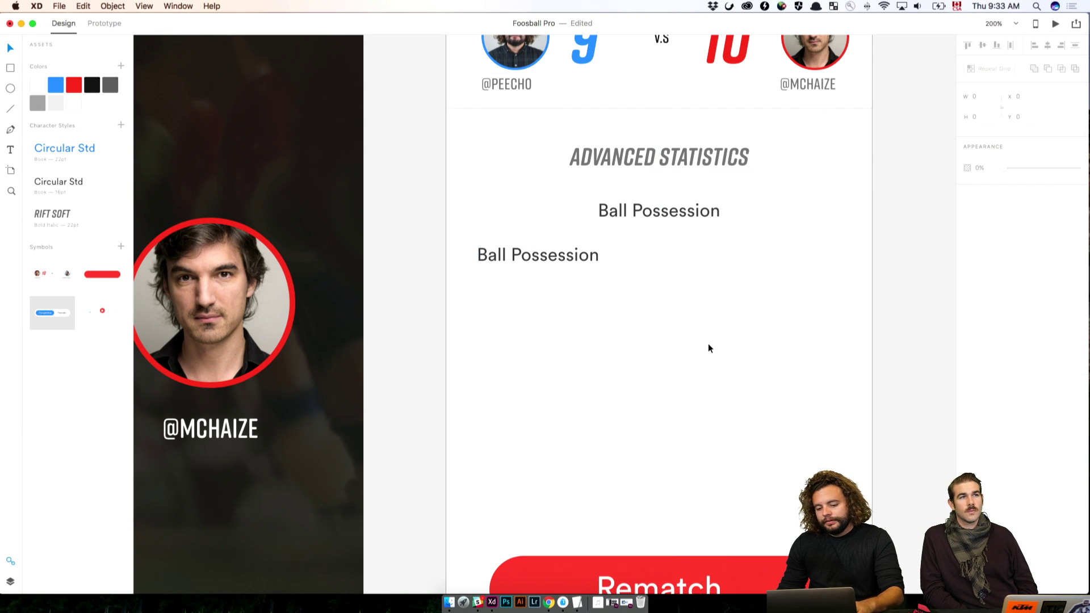
# Step: Replace the left-aligned copy's text with 44%
pyautogui.doubleClick(560, 259)
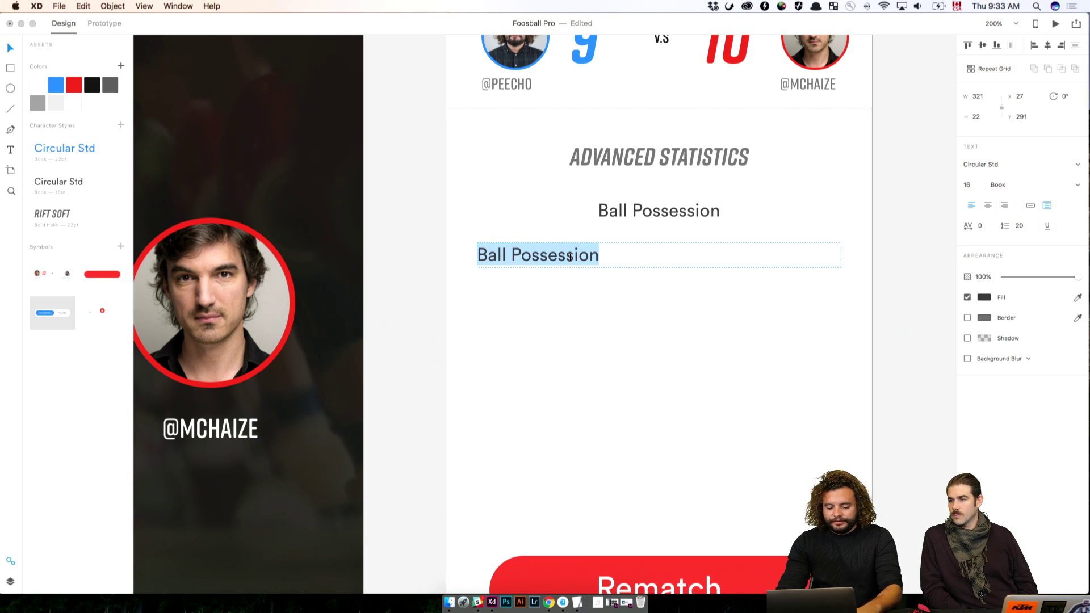
pyautogui.write('44')
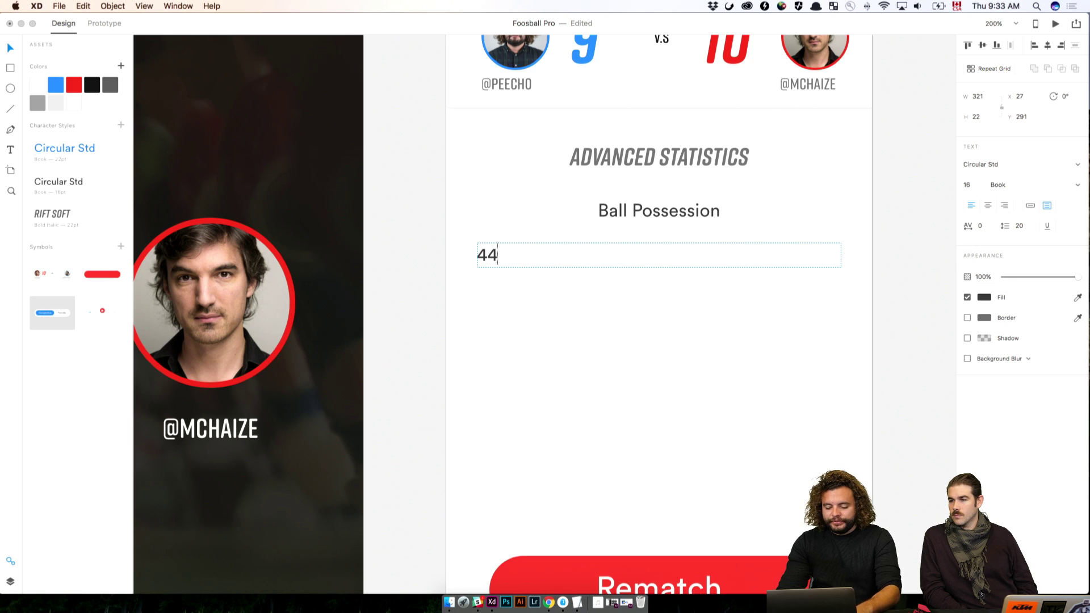
pyautogui.write('%')
pyautogui.press('Escape')
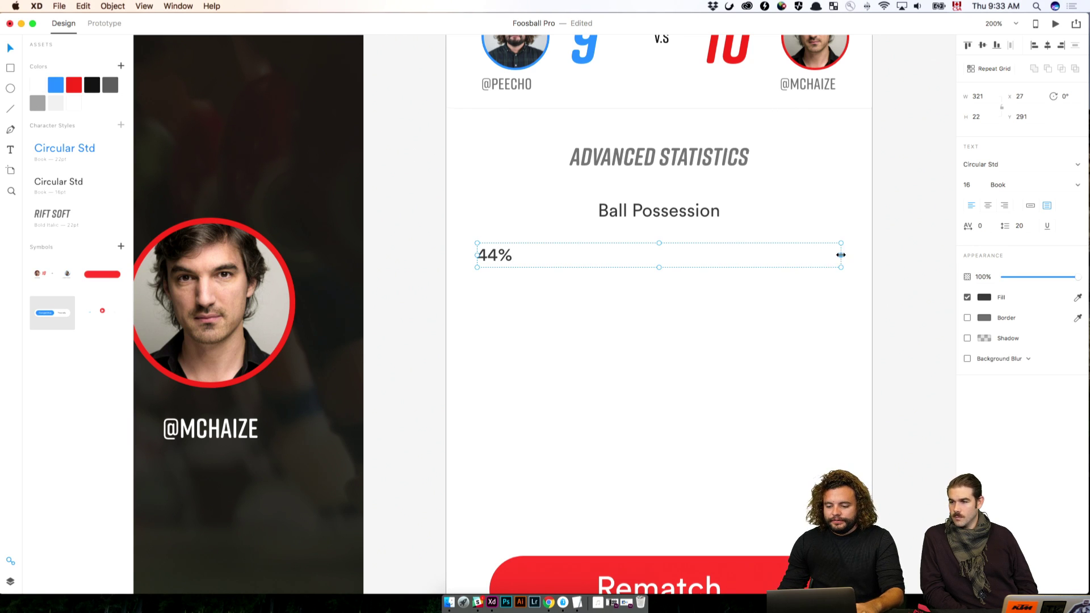
# Step: Narrow the 44% text box to about 99 wide and add a right-aligned copy reading 56 at the row's opposite end
pyautogui.moveTo(840, 255); pyautogui.dragTo(803, 269)
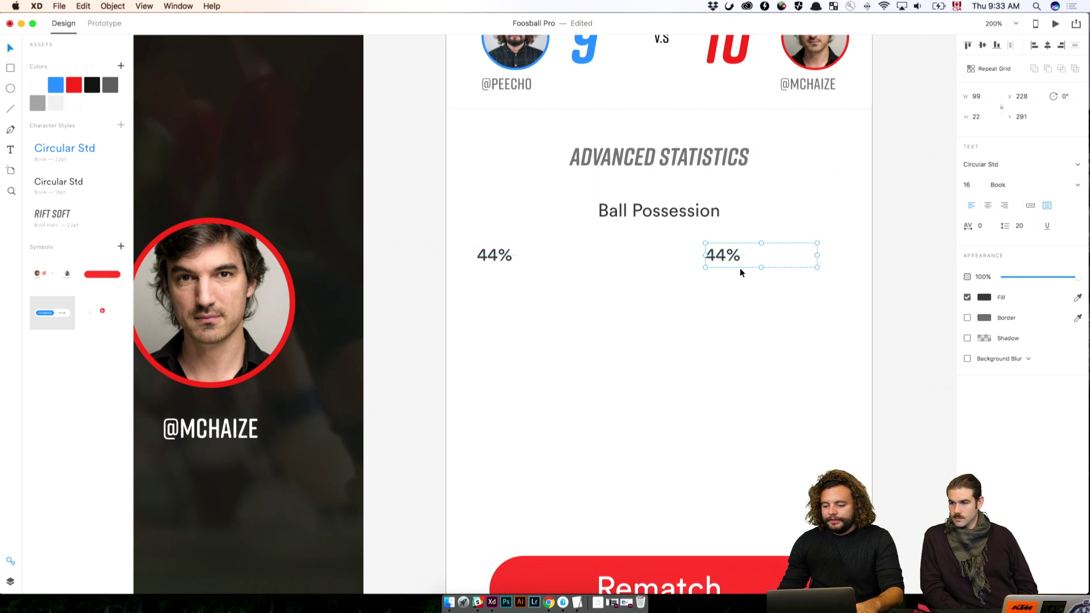
pyautogui.click(1004, 205)
pyautogui.doubleClick(807, 254)
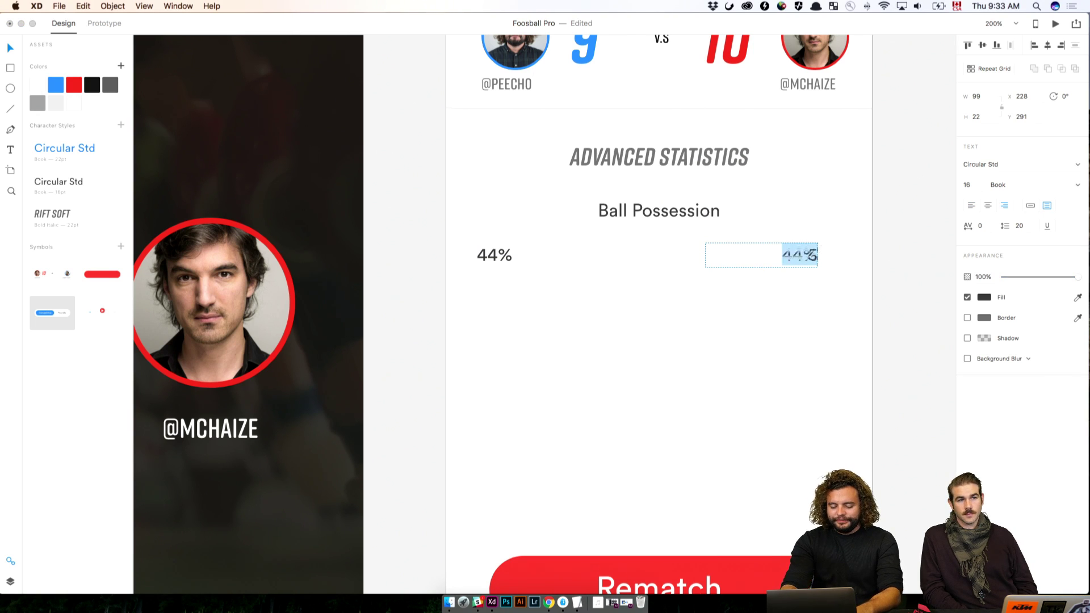
pyautogui.write('56')
pyautogui.press('Escape')
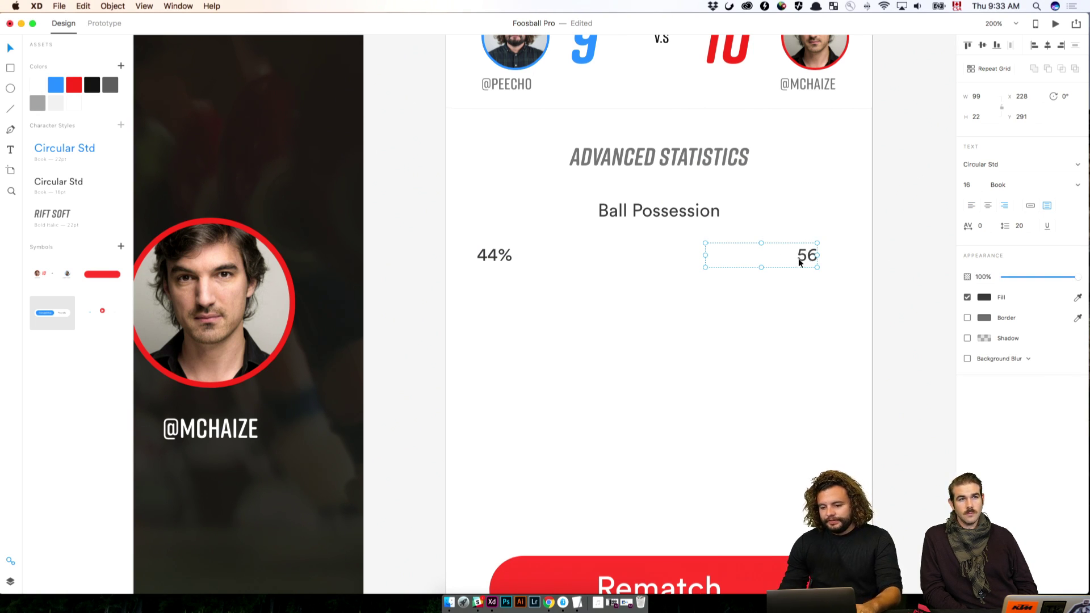
pyautogui.moveTo(803, 258); pyautogui.dragTo(819, 257)
pyautogui.click(841, 323)
# Step: Place the Ball Possession label between 44% and 56 and move the whole row up to Y 258 beneath the heading
pyautogui.click(656, 215)
pyautogui.moveTo(656, 215); pyautogui.dragTo(663, 255)
pyautogui.moveTo(860, 305); pyautogui.dragTo(458, 231)
pyautogui.hotkey('shift', 'Up')
pyautogui.hotkey('shift', 'Up')
pyautogui.hotkey('shift', 'Up')
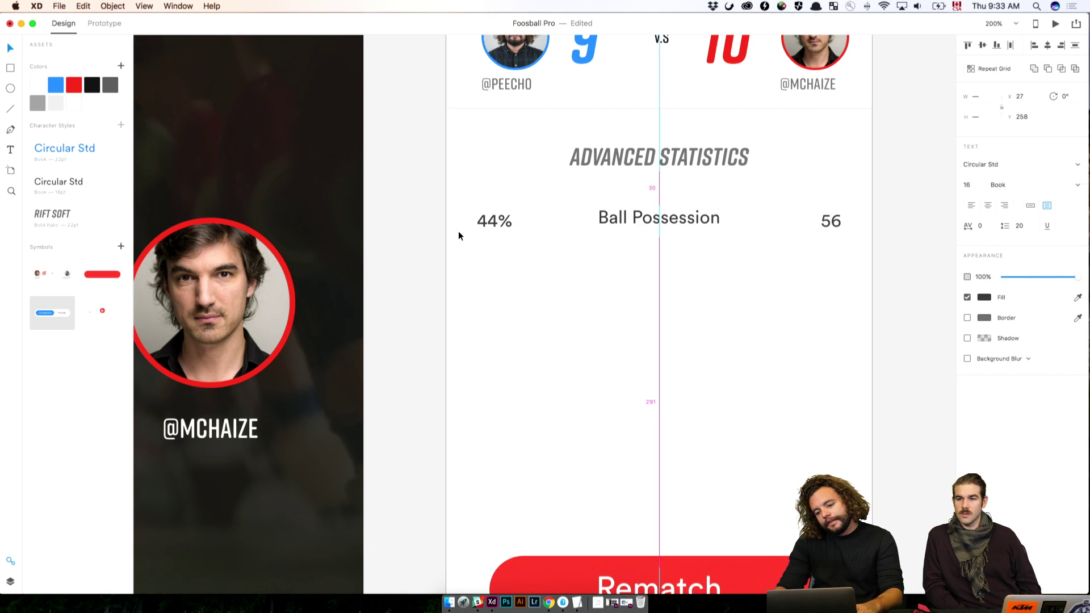
pyautogui.moveTo(812, 272); pyautogui.dragTo(456, 207)
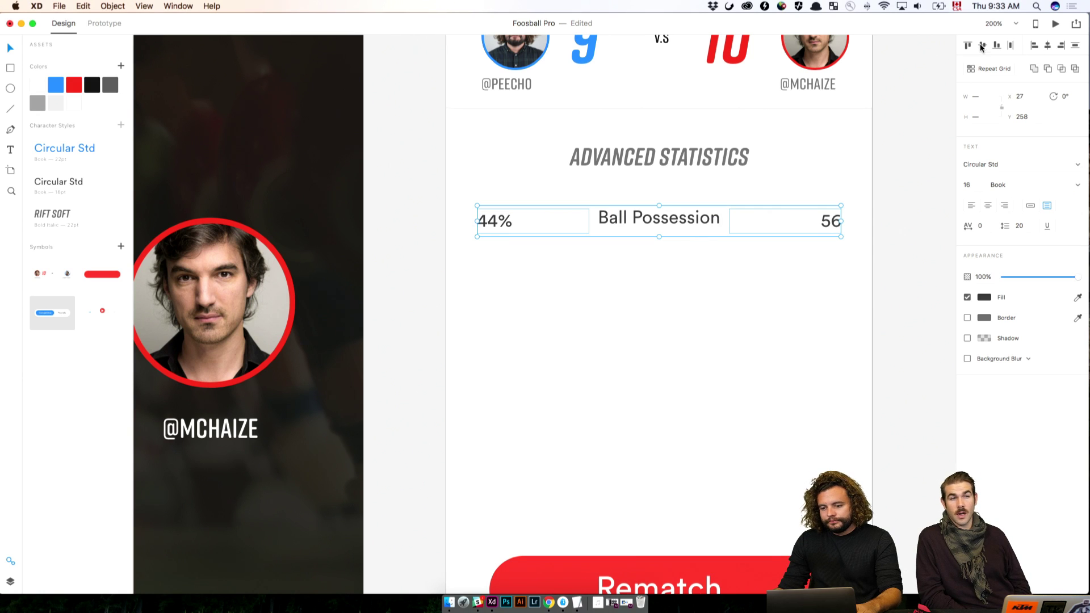
pyautogui.click(840, 315)
pyautogui.scroll(3, 844, 329)
pyautogui.scroll(2, 839, 362)
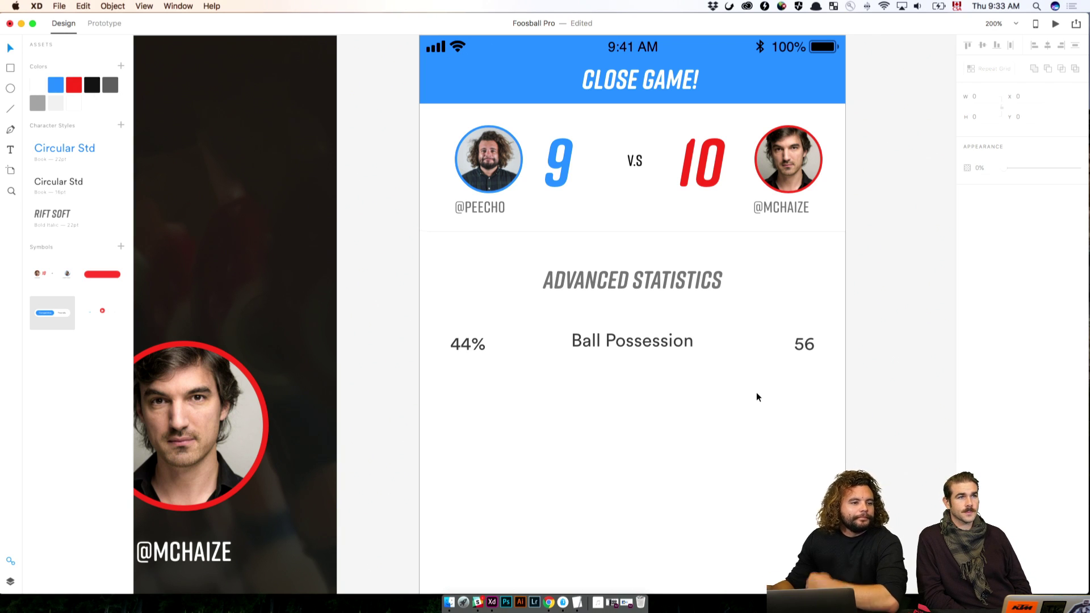
pyautogui.scroll(-3, 773, 392)
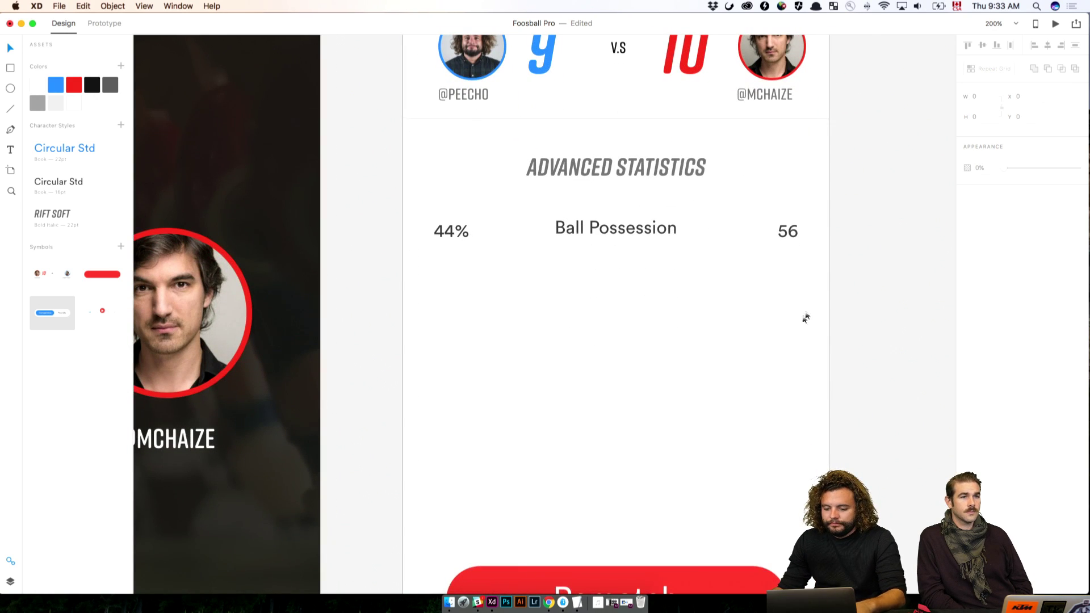
# Step: Move the Ball Possession label down to Y 261 so it lines up with the values on either side
pyautogui.moveTo(815, 284); pyautogui.dragTo(448, 249)
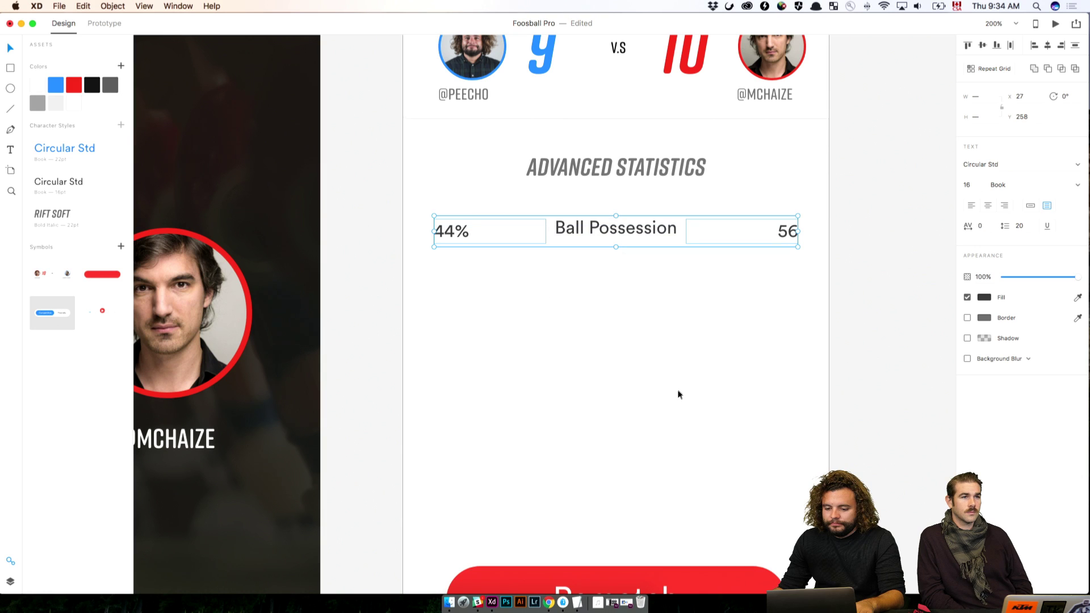
pyautogui.click(620, 319)
pyautogui.moveTo(618, 241); pyautogui.dragTo(618, 247)
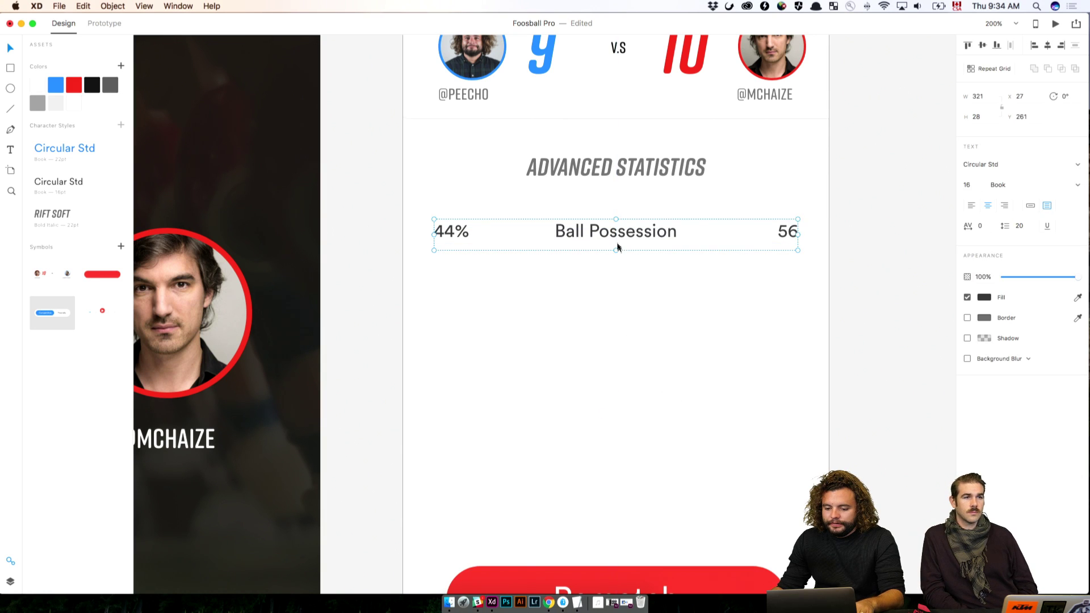
pyautogui.click(659, 264)
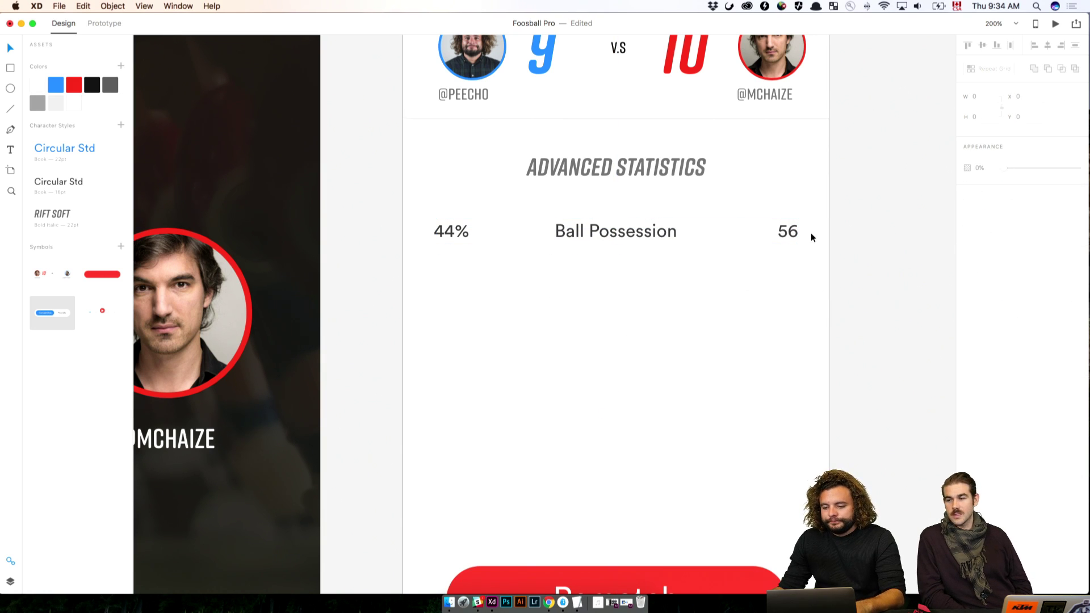
# Step: Narrow the Ball Possession text box symmetrically about its centre to a width of about 223
pyautogui.click(786, 231)
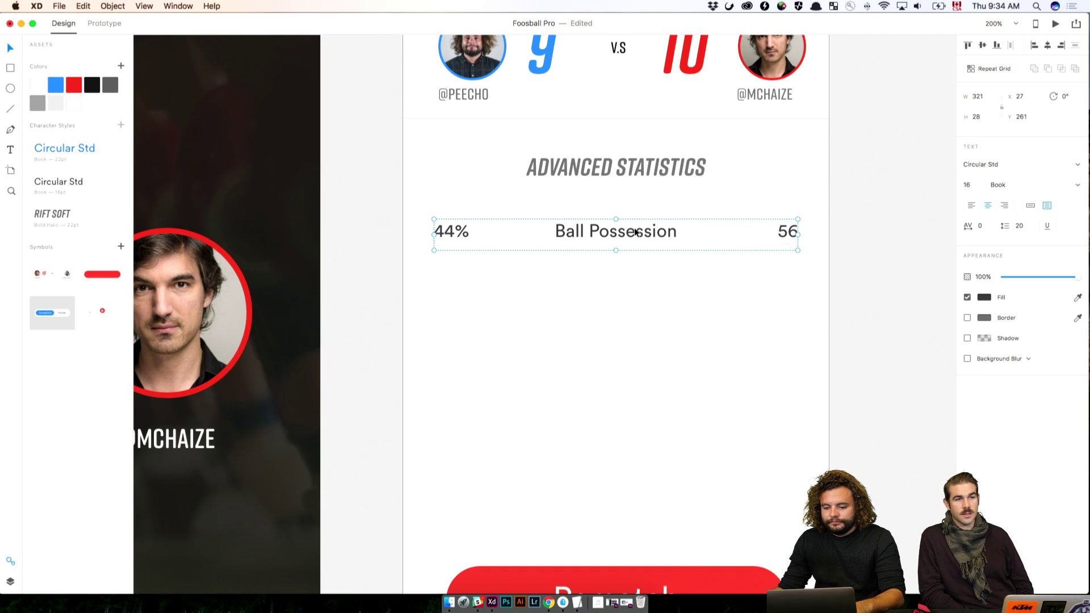
pyautogui.press('alt')
pyautogui.moveTo(711, 229); pyautogui.dragTo(740, 231)
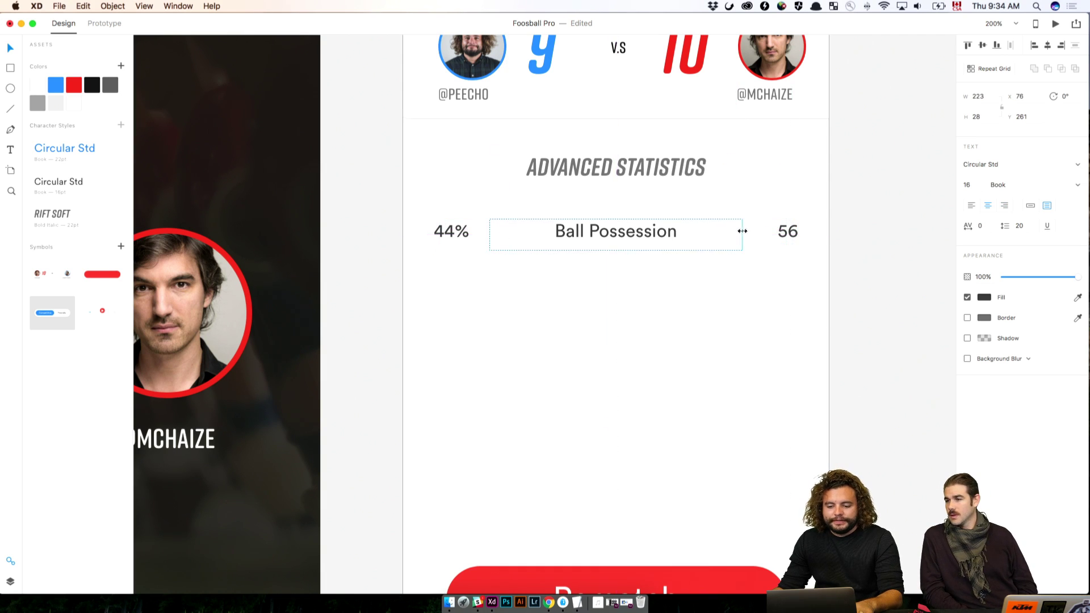
pyautogui.moveTo(489, 231); pyautogui.dragTo(542, 230)
pyautogui.click(457, 227)
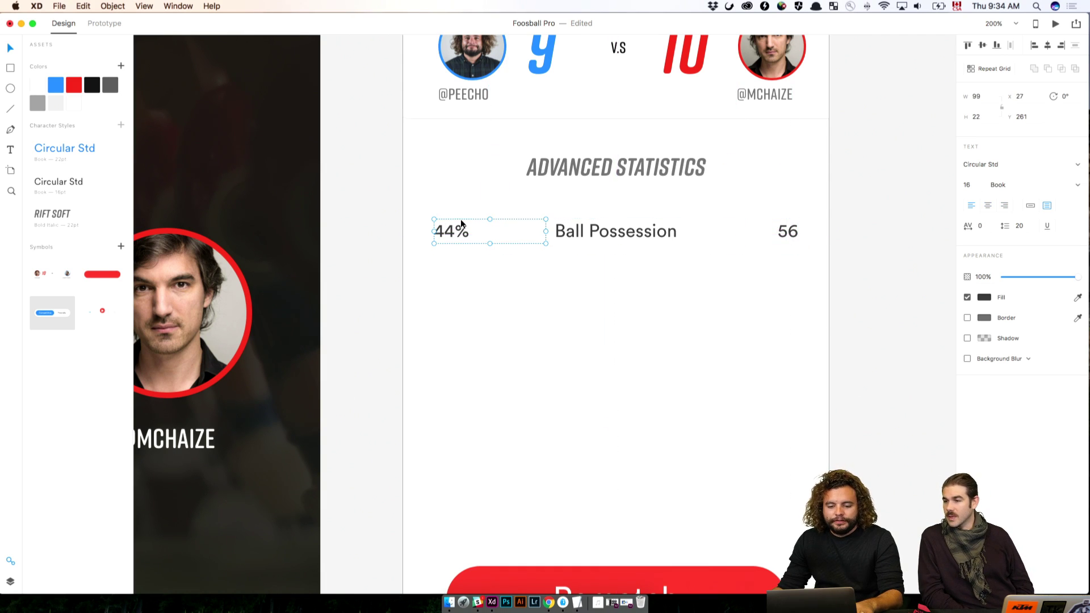
pyautogui.click(849, 377)
pyautogui.moveTo(725, 357); pyautogui.dragTo(809, 292)
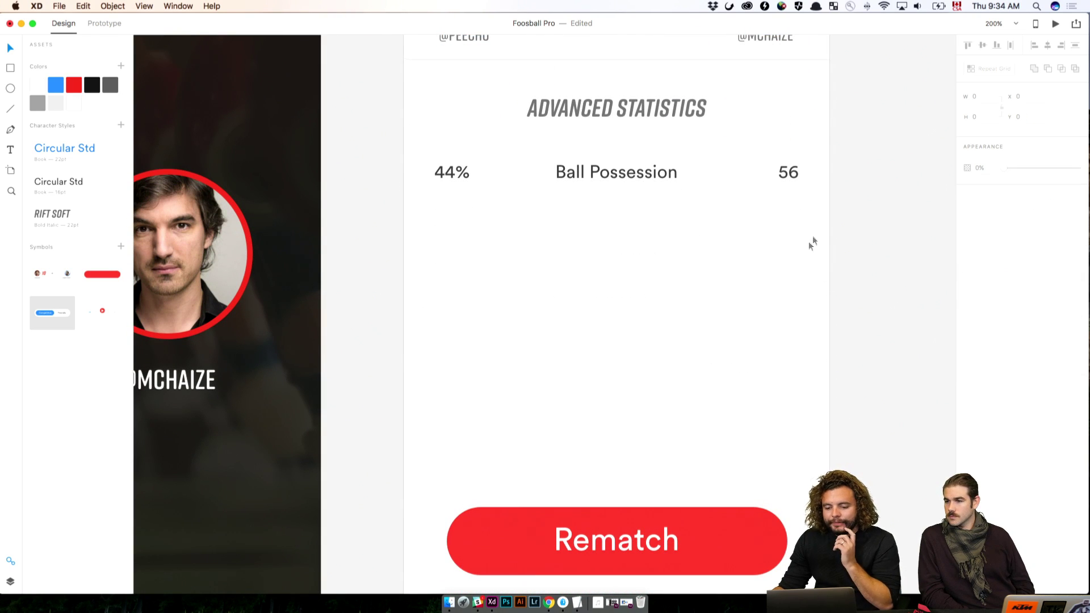
pyautogui.moveTo(817, 216); pyautogui.dragTo(423, 166)
pyautogui.click(598, 250)
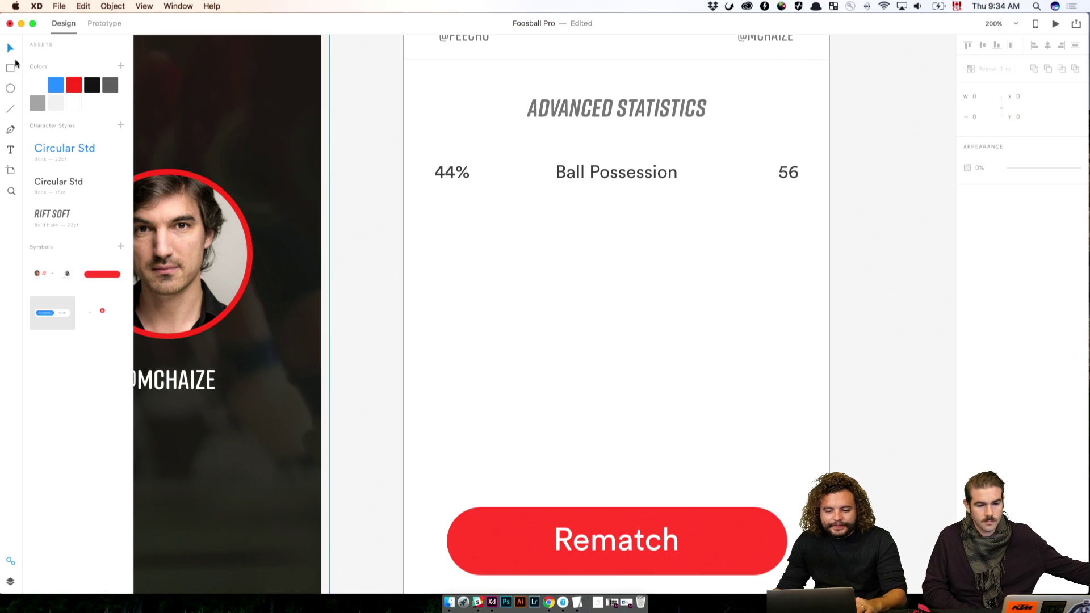
# Step: Draw a horizontal divider line about 321 wide beneath the Ball Possession row, spanning from the first value to the last
pyautogui.click(10, 109)
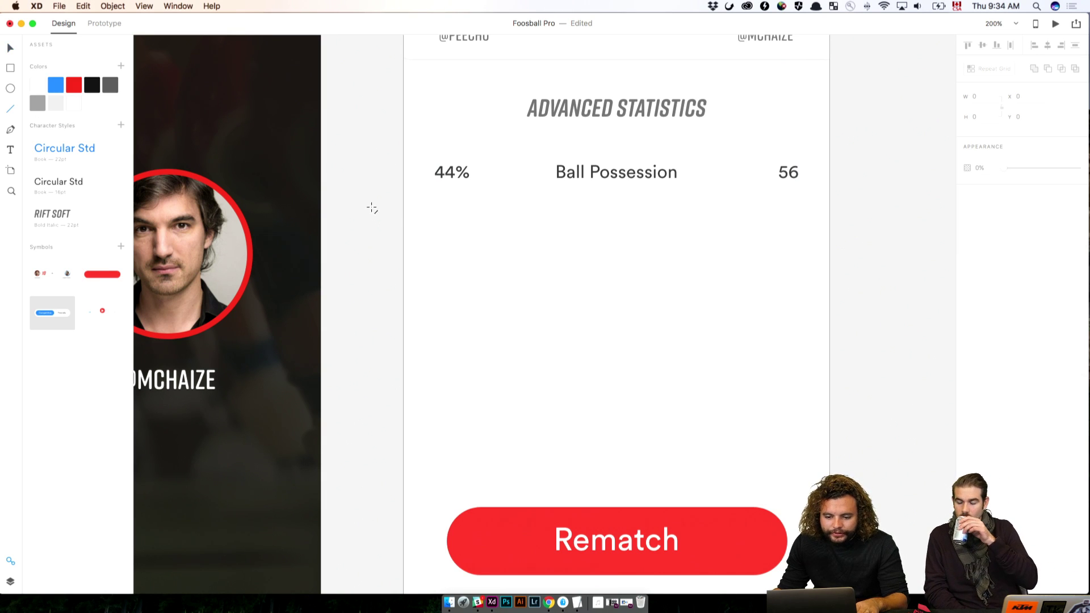
pyautogui.moveTo(434, 160)
pyautogui.mouseDown()
pyautogui.moveTo(436, 211)
pyautogui.moveTo(799, 246)
pyautogui.mouseUp()
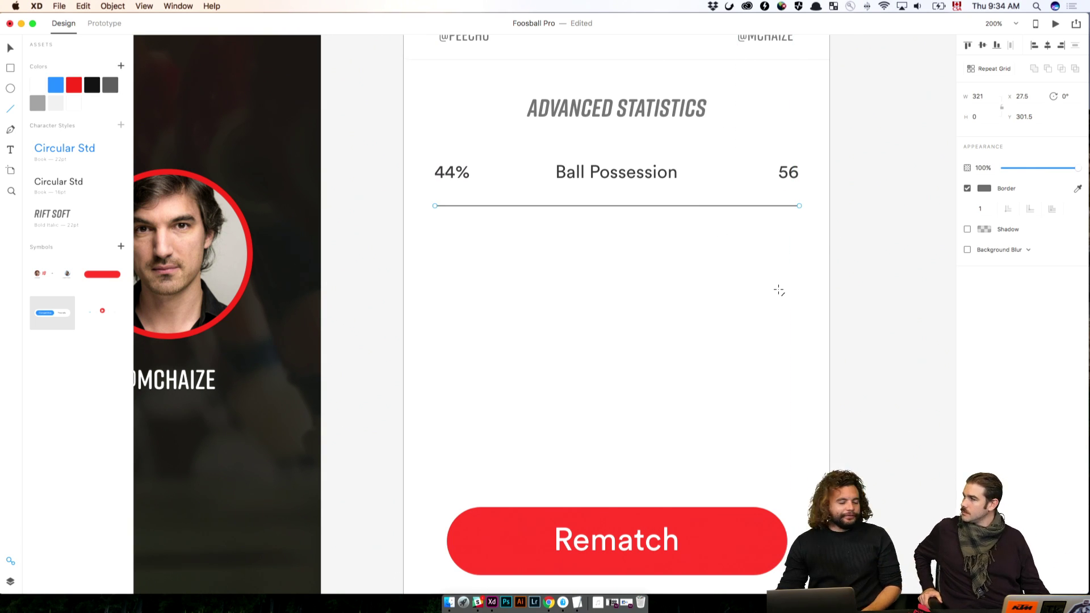
pyautogui.press('Escape')
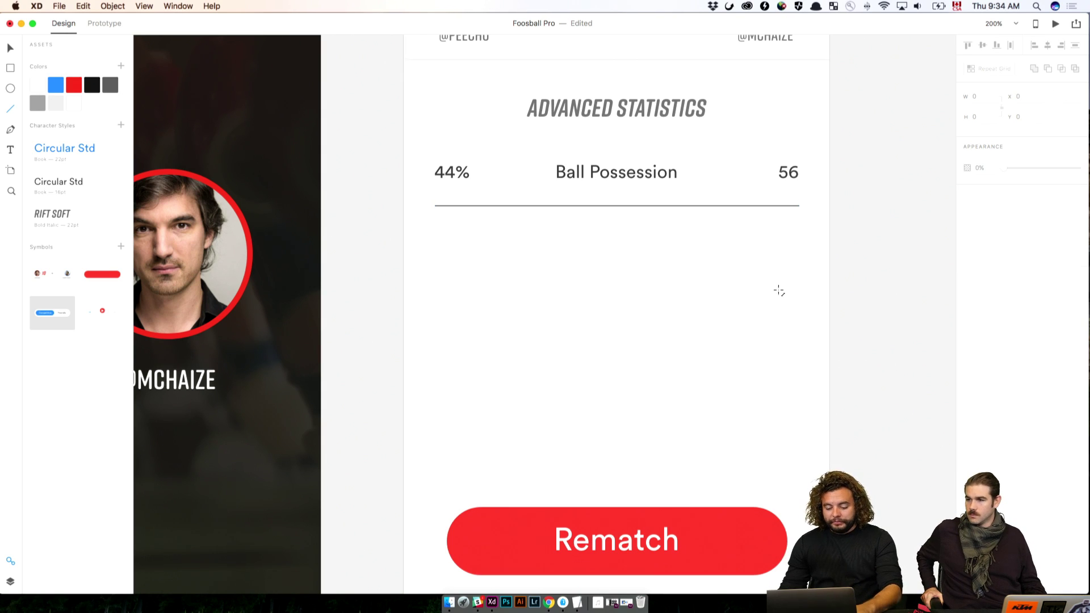
# Step: Recolour the divider line's border with the very light grey saved in the document's assets
pyautogui.press('v')
pyautogui.click(671, 206)
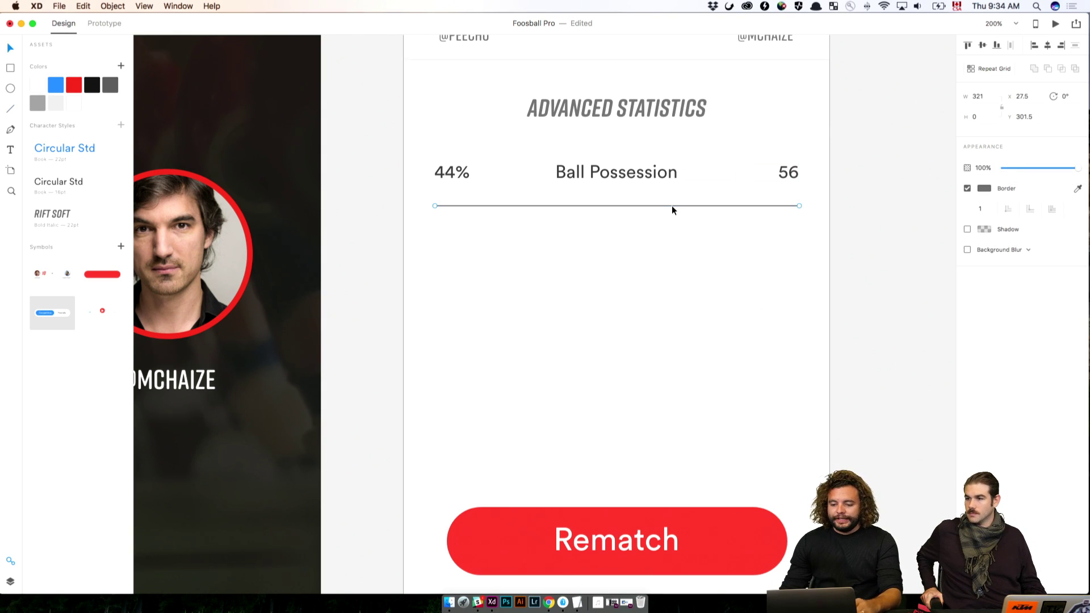
pyautogui.click(984, 189)
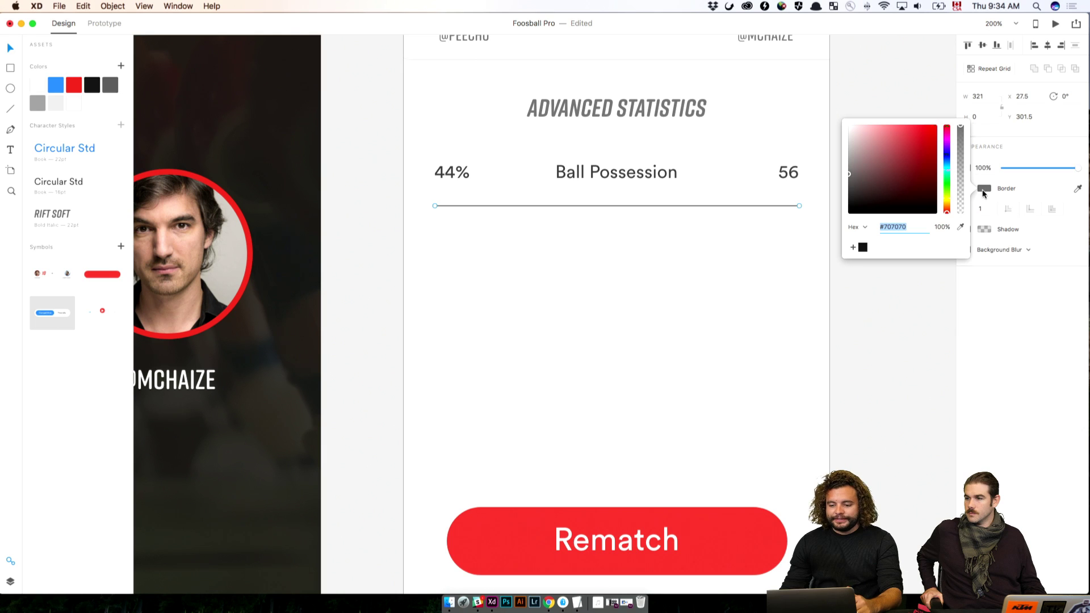
pyautogui.click(479, 278)
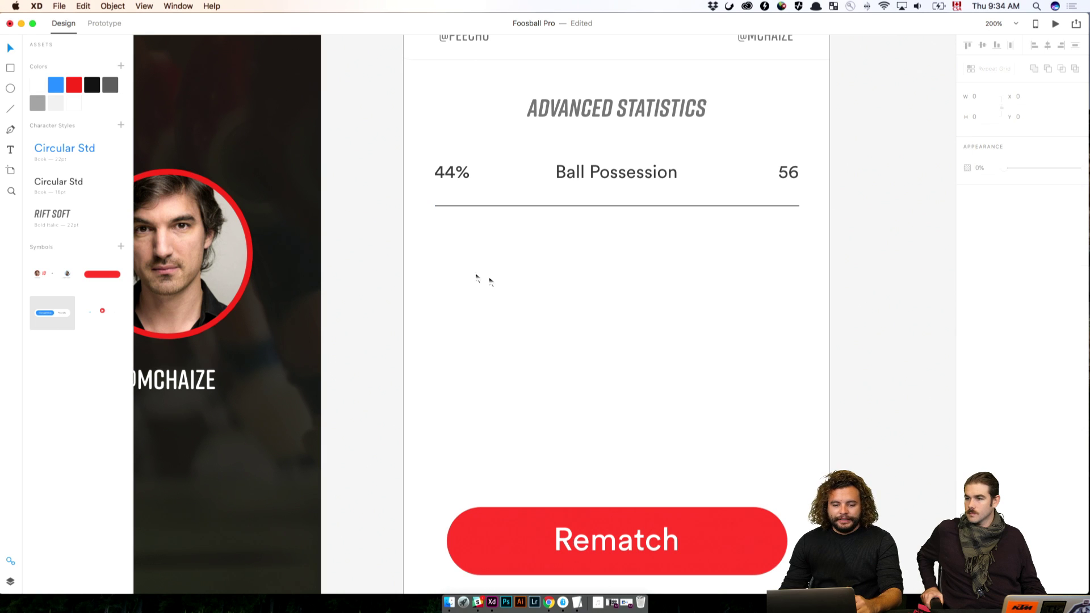
pyautogui.click(448, 205)
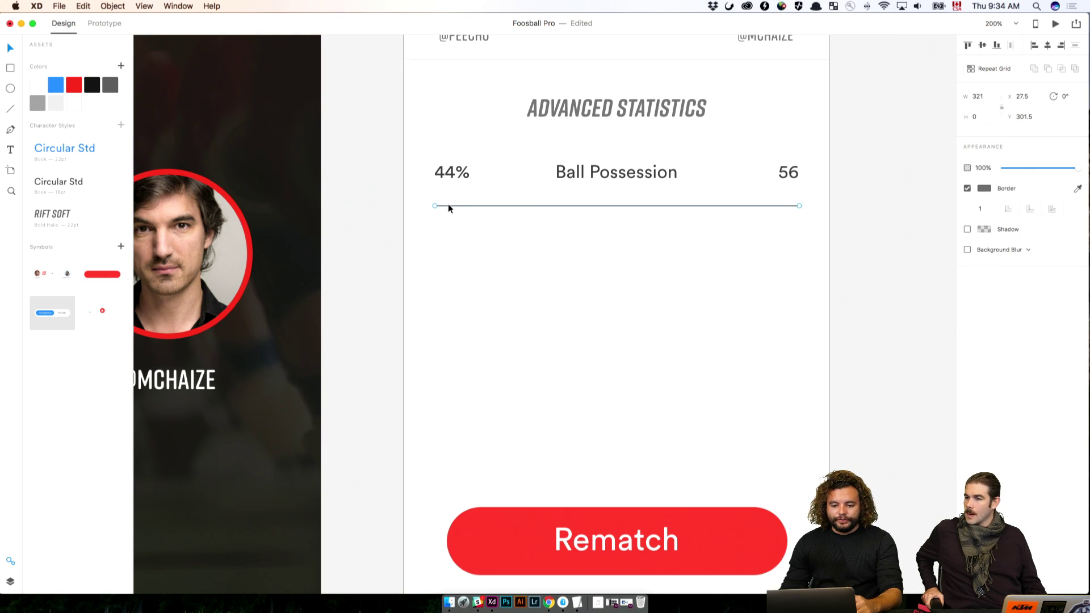
pyautogui.click(55, 105)
pyautogui.click(809, 261)
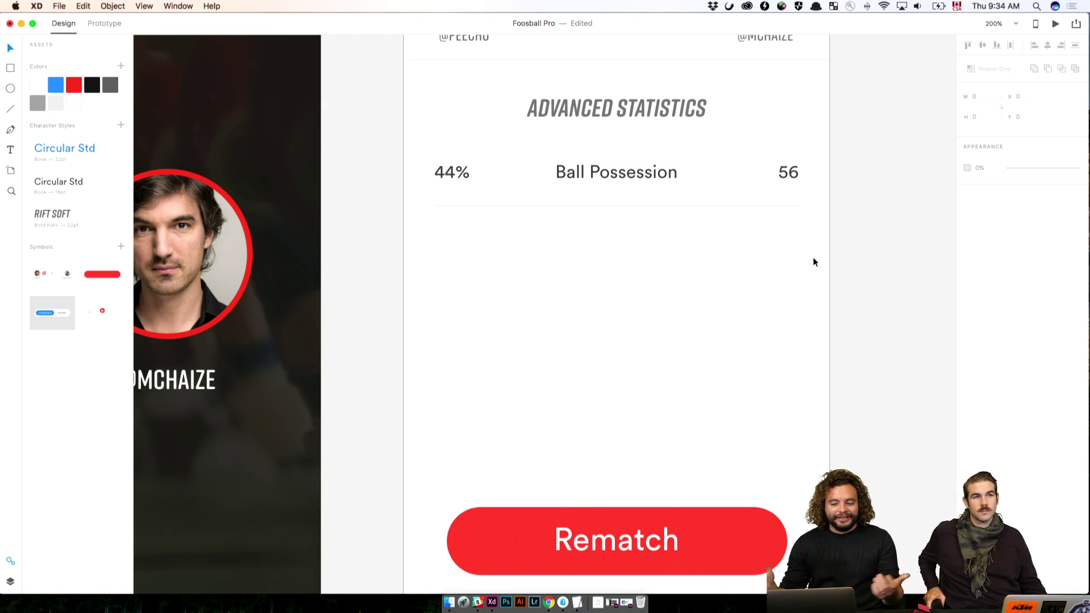
pyautogui.moveTo(814, 245); pyautogui.dragTo(455, 154)
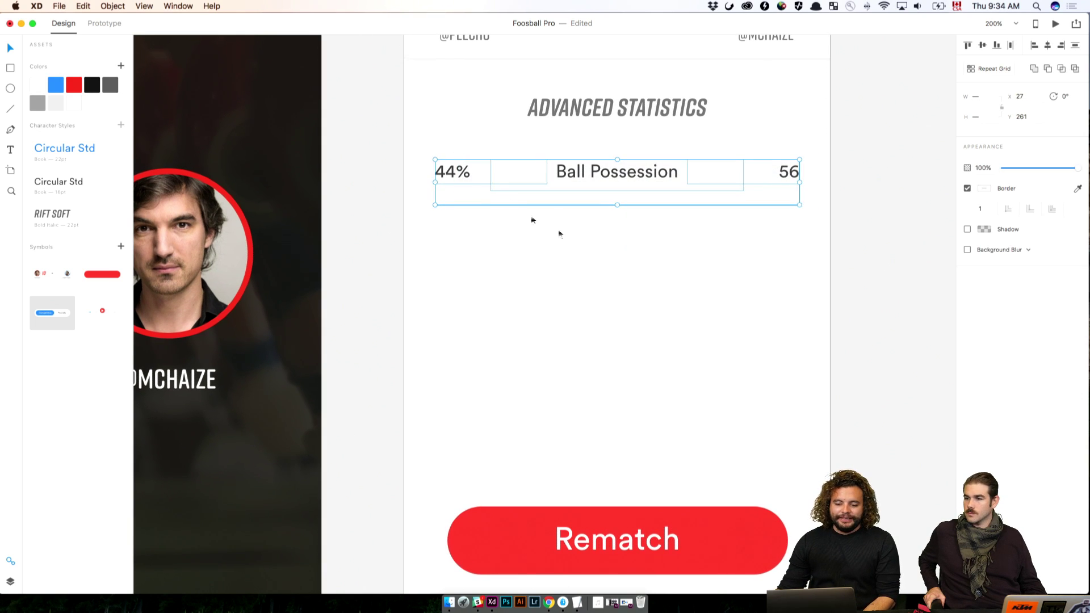
pyautogui.click(587, 248)
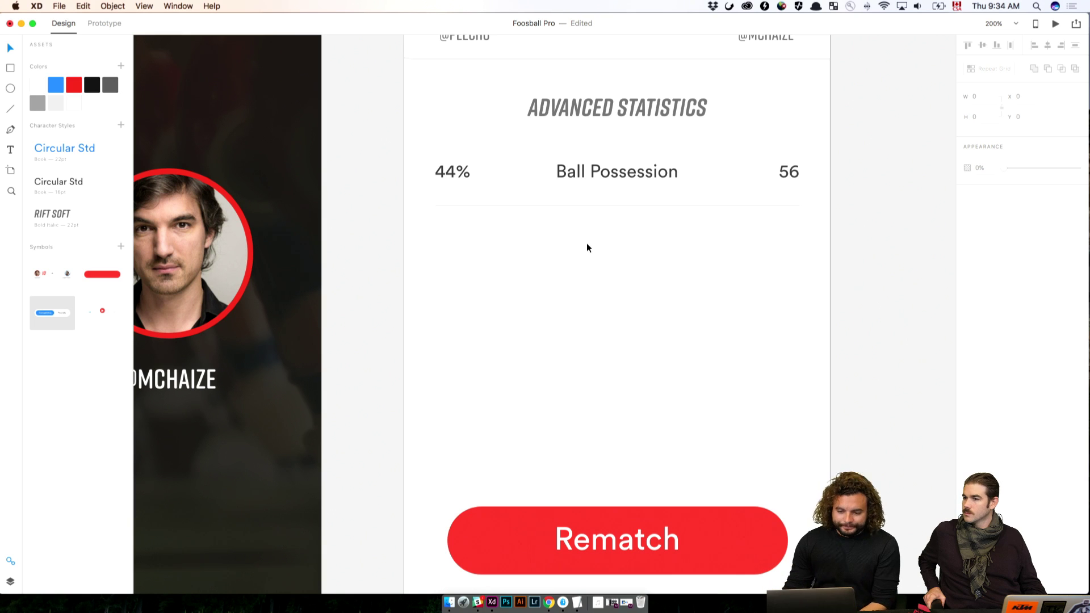
pyautogui.moveTo(826, 240); pyautogui.dragTo(437, 177)
pyautogui.click(617, 297)
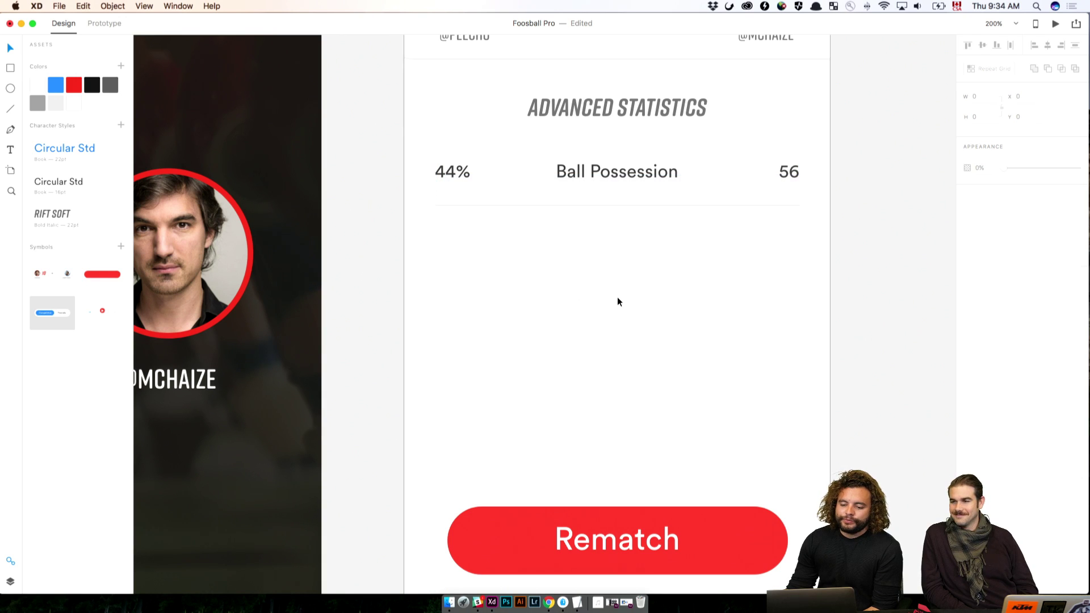
# Step: Turn the Ball Possession row and its divider into a Repeat Grid and extend it downward to three rows
pyautogui.scroll(3, 625, 289)
pyautogui.scroll(2, 627, 291)
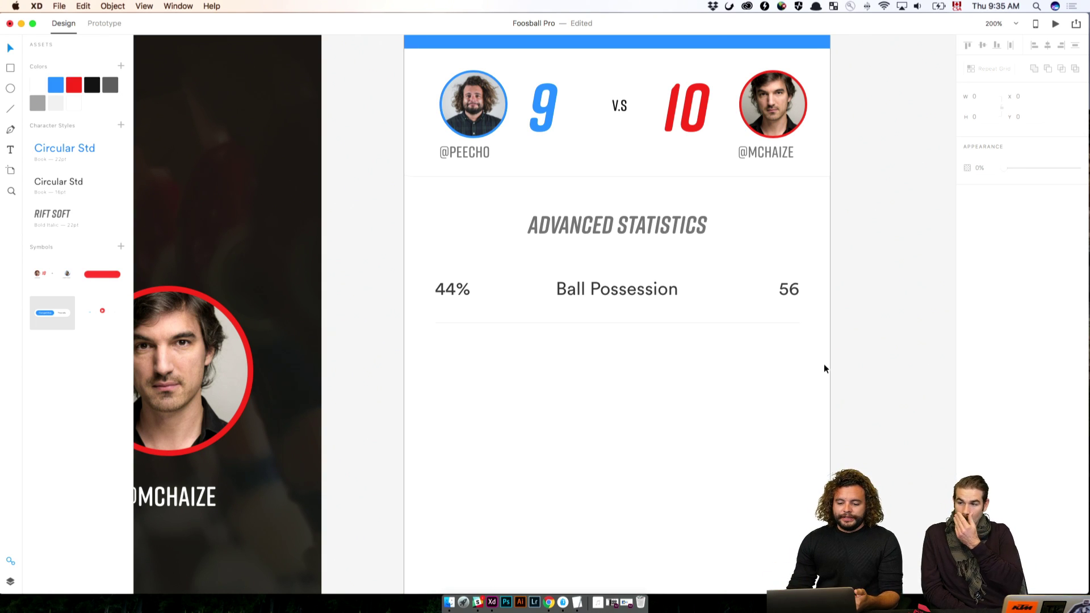
pyautogui.moveTo(824, 367); pyautogui.dragTo(636, 303)
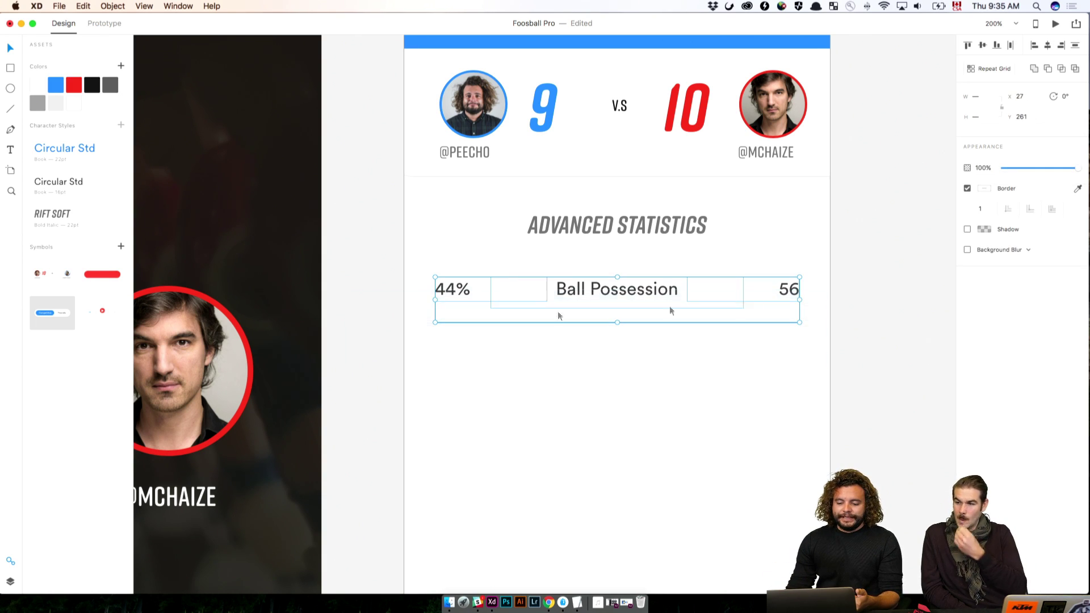
pyautogui.click(987, 70)
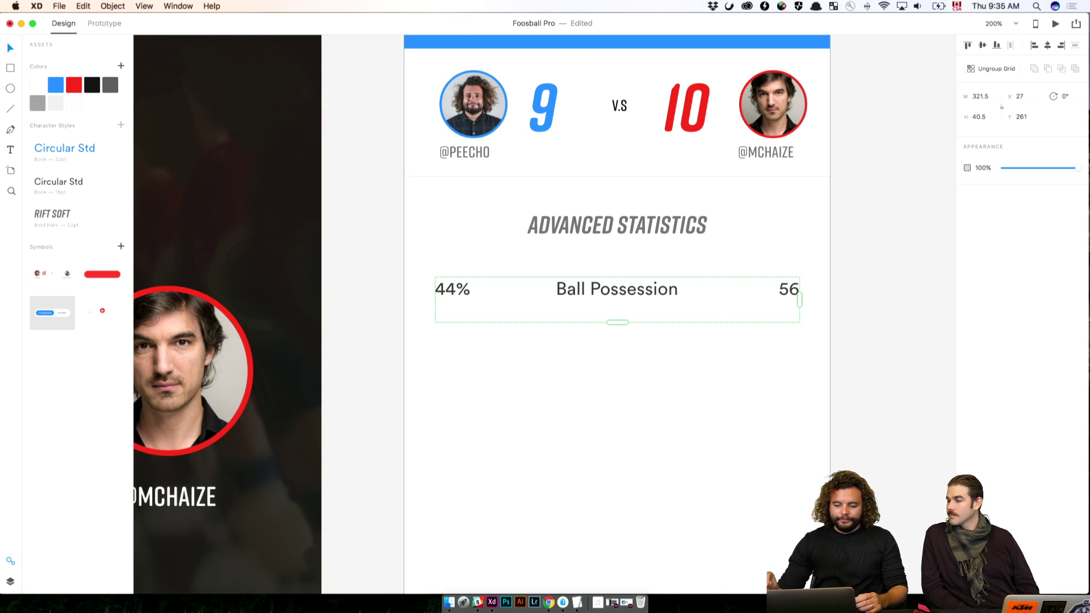
pyautogui.scroll(-3, 740, 478)
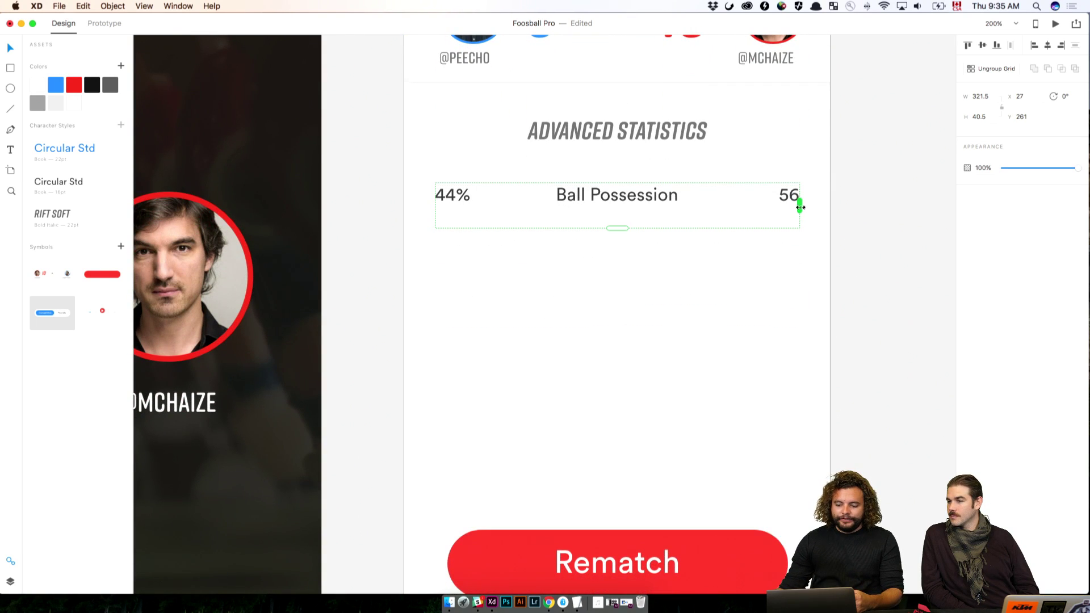
pyautogui.moveTo(799, 205)
pyautogui.mouseDown()
pyautogui.moveTo(823, 207)
pyautogui.moveTo(798, 205)
pyautogui.mouseUp()
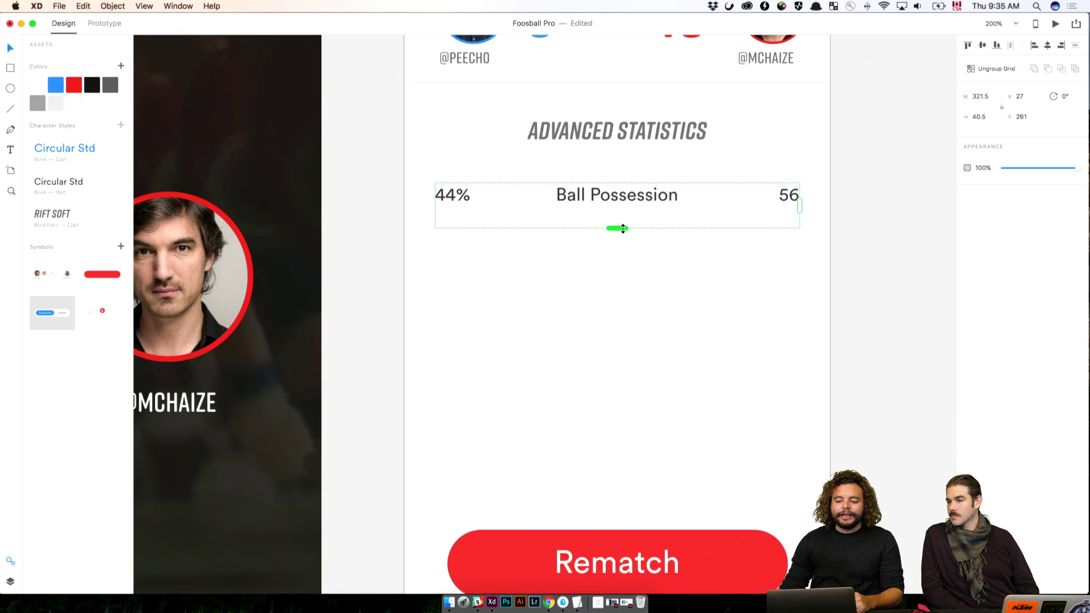
pyautogui.moveTo(622, 228); pyautogui.dragTo(625, 362)
pyautogui.click(709, 418)
# Step: Extend the statistics Repeat Grid downward to four rows, to a height of about 219.5
pyautogui.scroll(3, 737, 437)
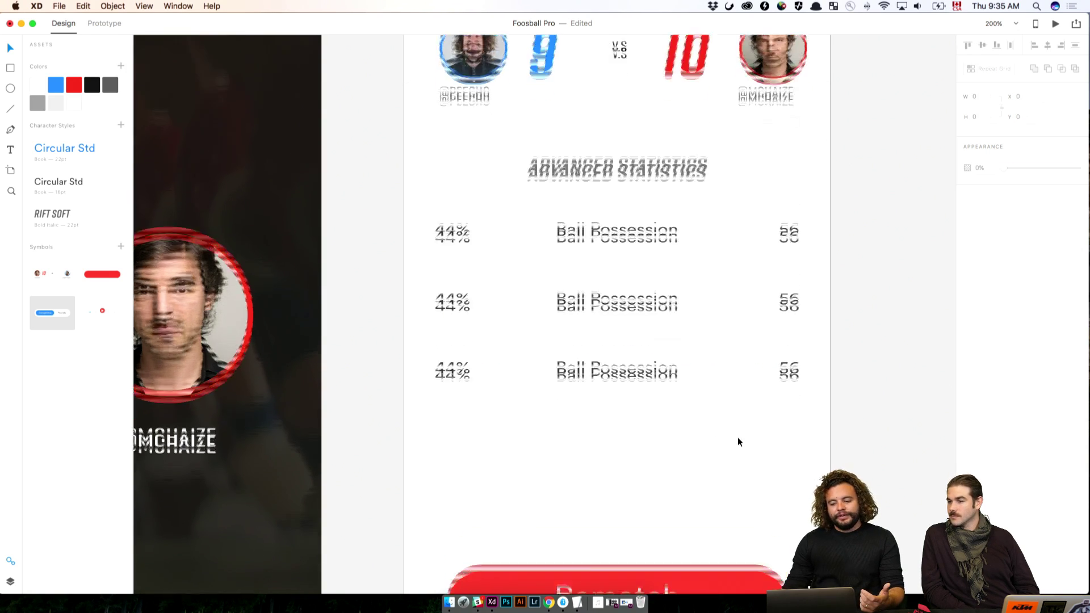
pyautogui.click(728, 409)
pyautogui.scroll(-4, 727, 417)
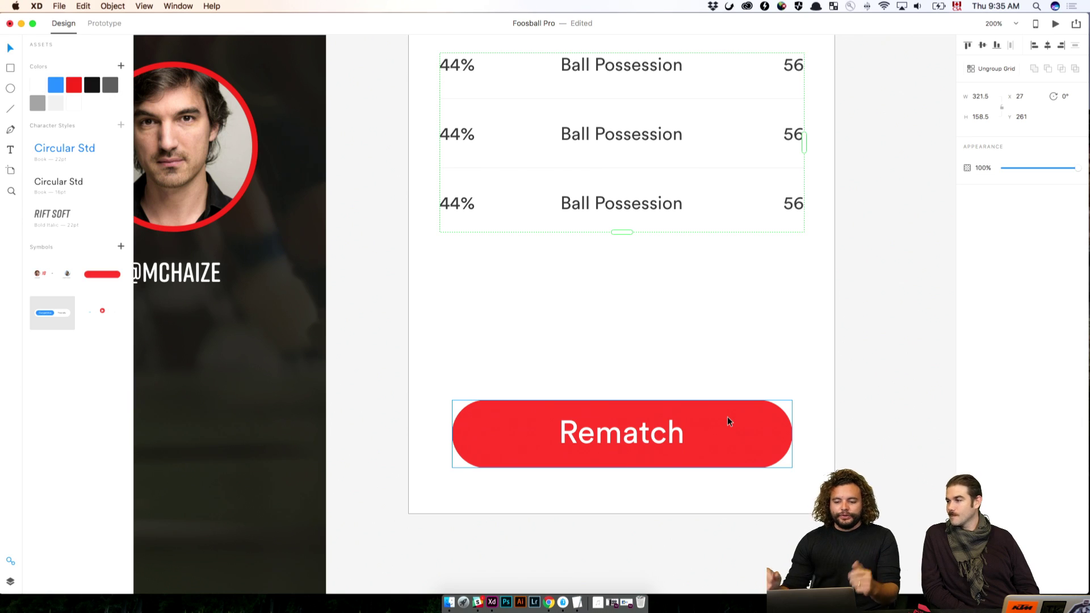
pyautogui.scroll(4, 718, 397)
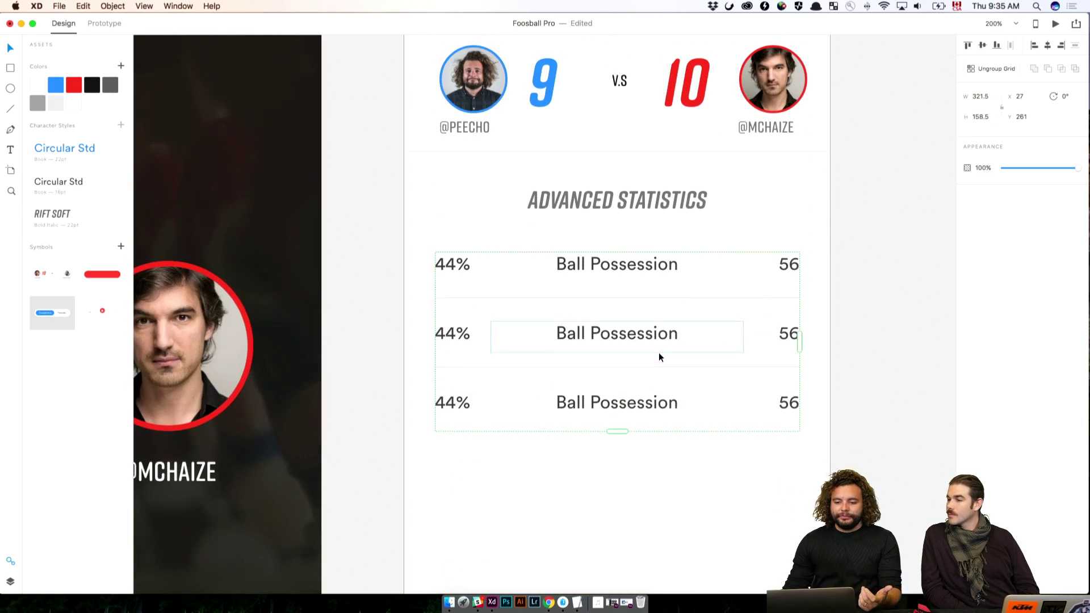
pyautogui.scroll(-2, 908, 488)
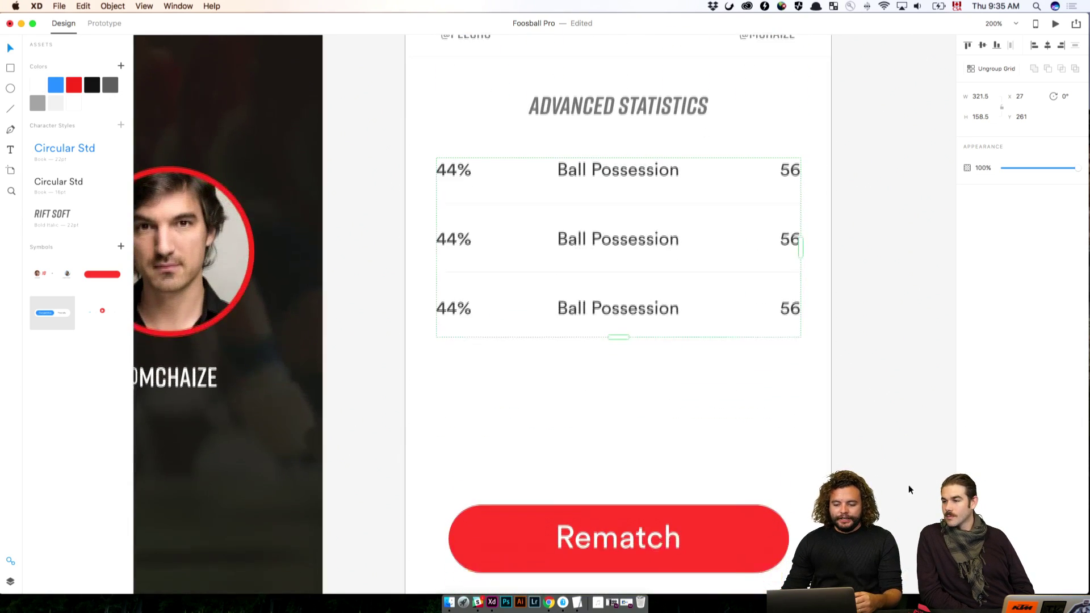
pyautogui.moveTo(622, 339); pyautogui.dragTo(618, 403)
pyautogui.press('super+z')
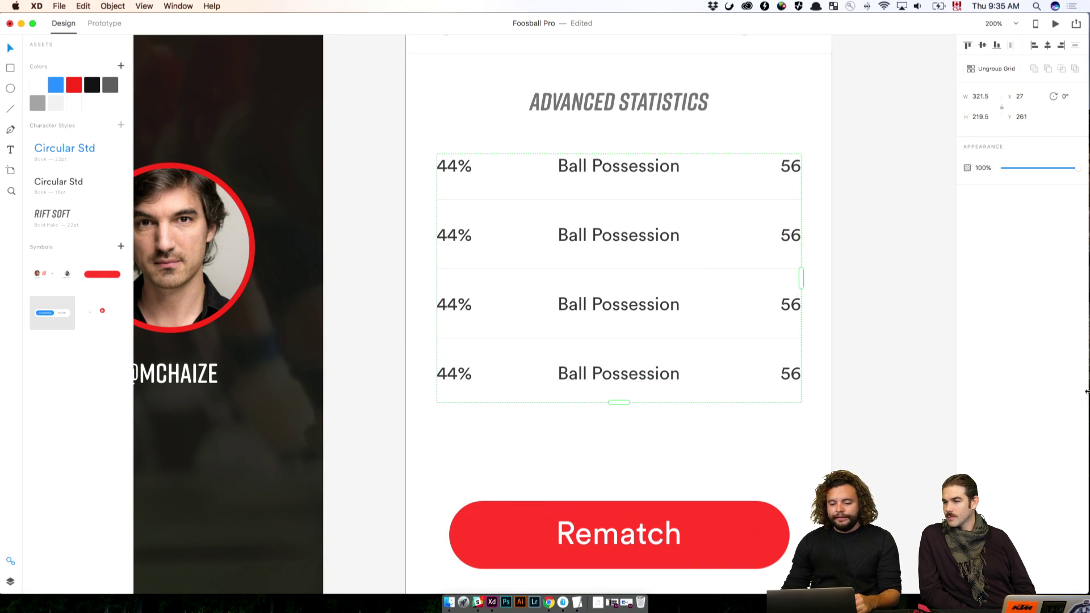
# Step: Increase the vertical spacing between the Repeat Grid rows to 40 so the list fills the space above the Rematch button
pyautogui.scroll(-3, 866, 377)
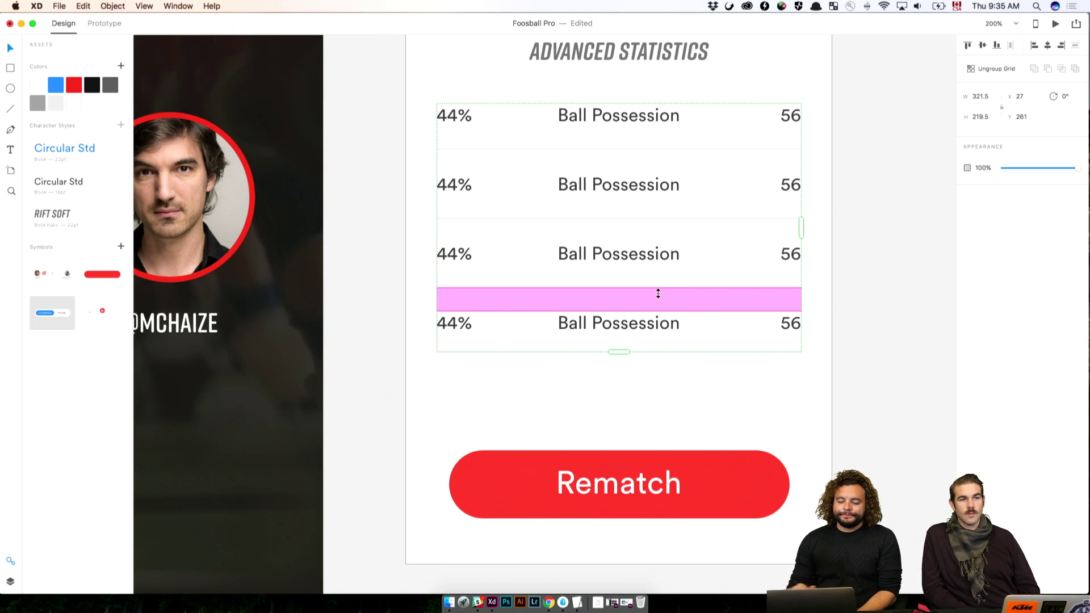
pyautogui.hscroll(1, 655, 295)
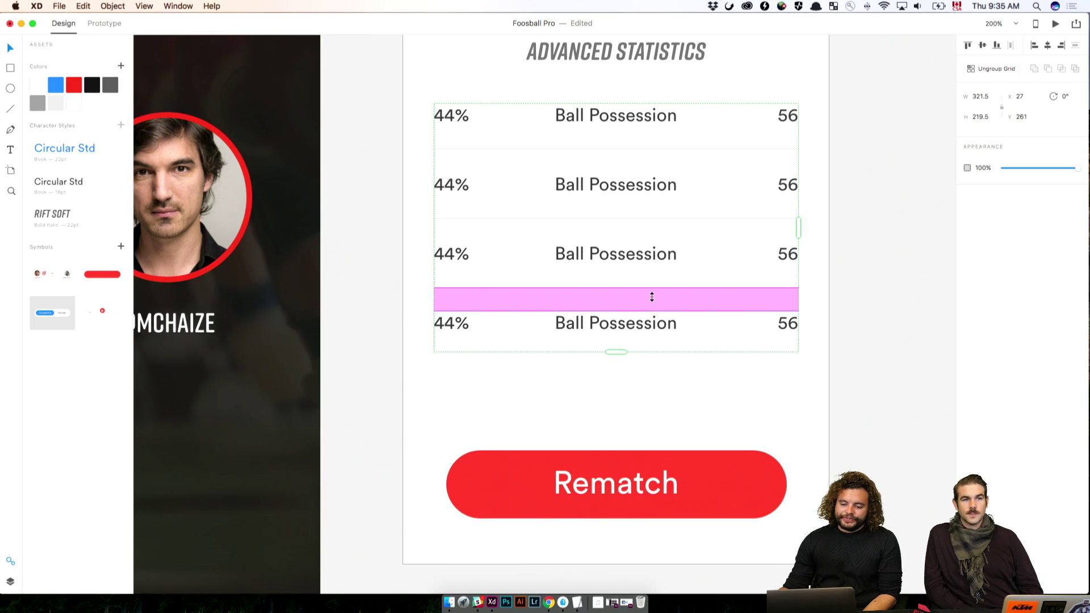
pyautogui.moveTo(644, 292); pyautogui.dragTo(644, 358)
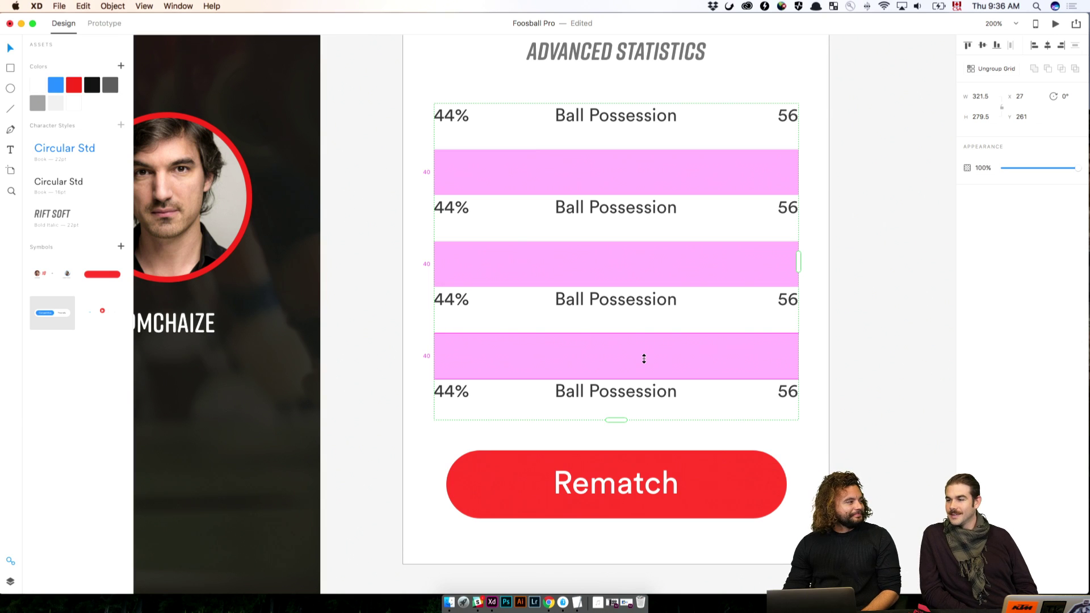
pyautogui.moveTo(643, 358); pyautogui.dragTo(643, 361)
pyautogui.click(852, 387)
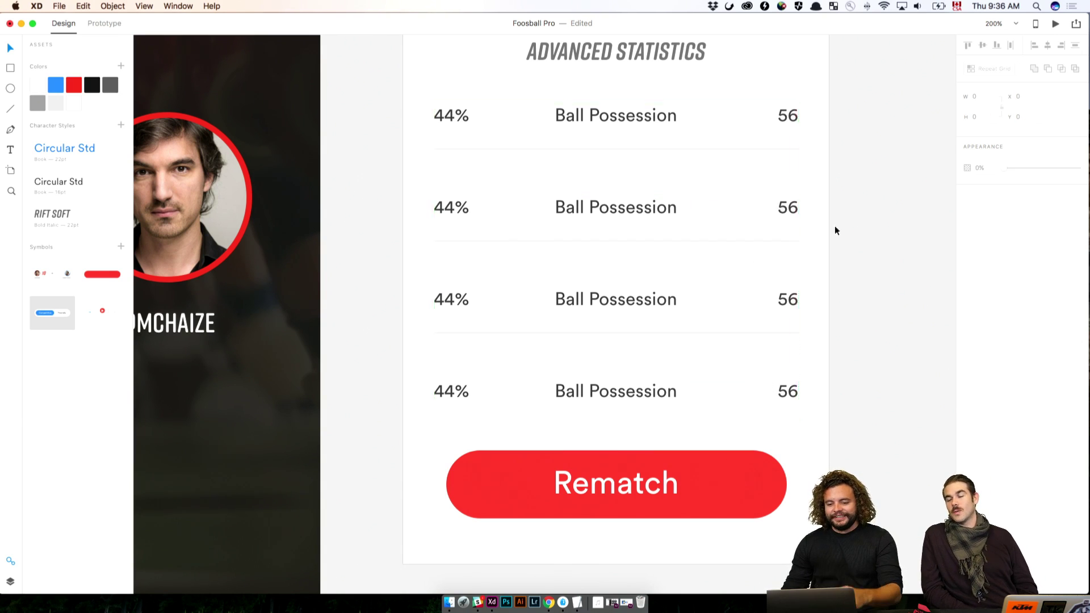
# Step: Add a percent sign to the right-hand value of the first Ball Possession row so it reads 56%
pyautogui.scroll(3, 837, 226)
pyautogui.click(793, 324)
pyautogui.doubleClick(793, 325)
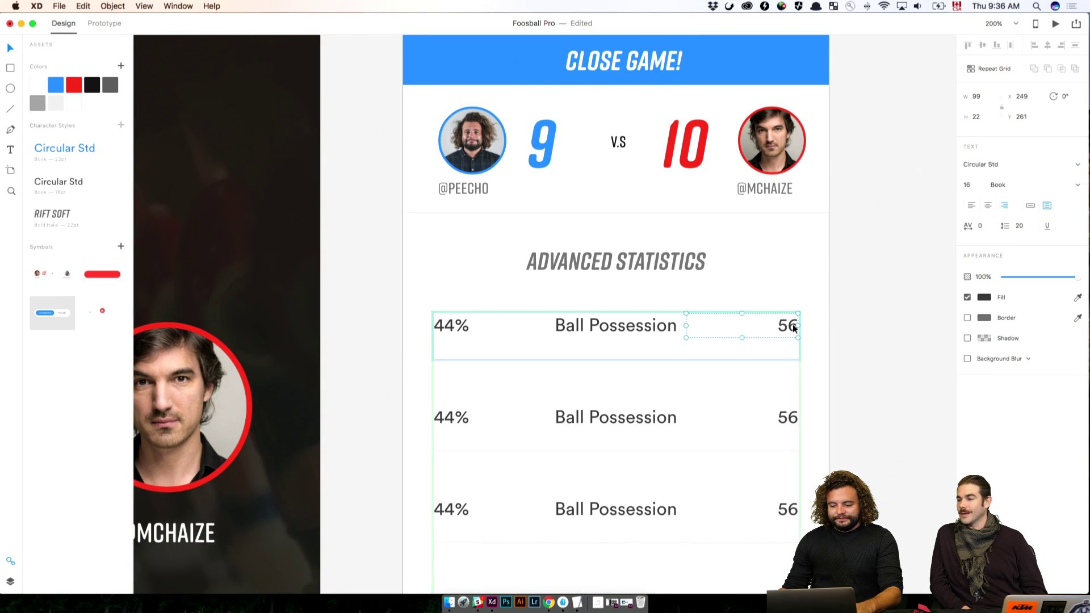
pyautogui.click(802, 328)
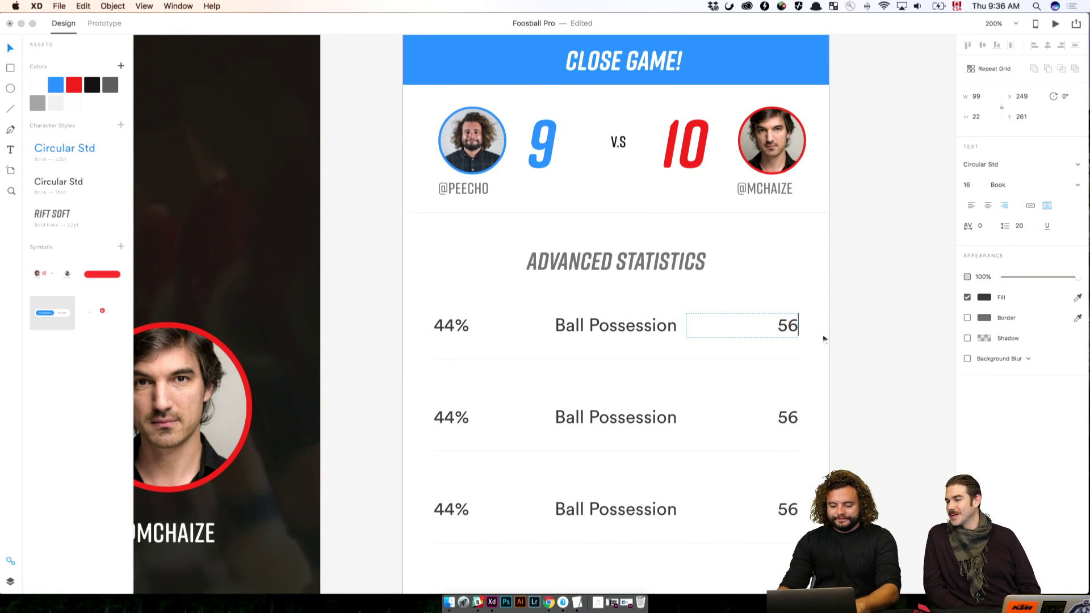
pyautogui.write('%')
pyautogui.press('Escape')
pyautogui.click(849, 320)
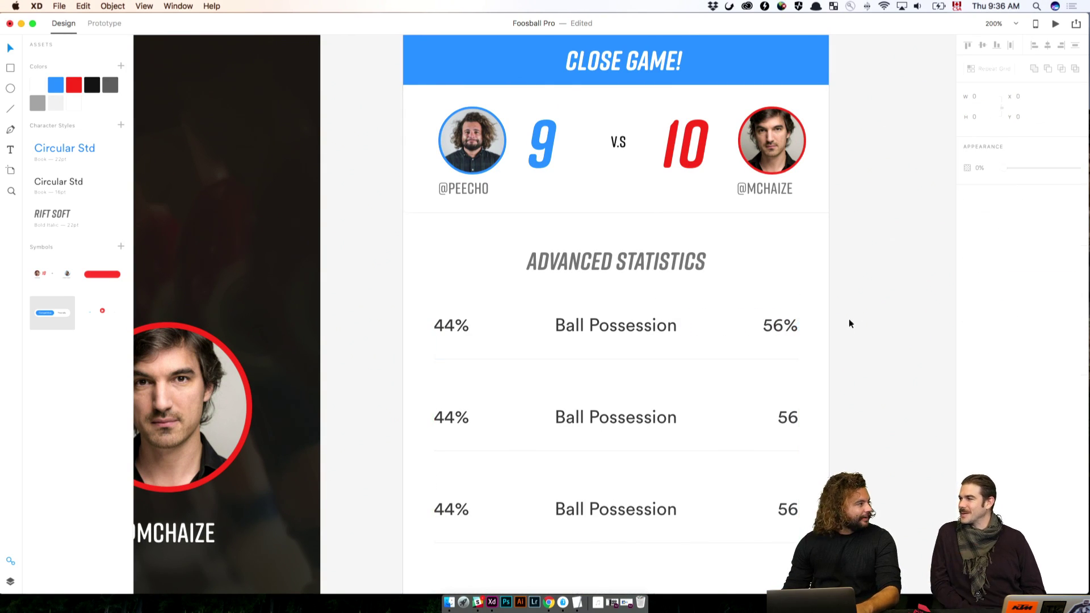
# Step: Move the Advanced Statistics heading and the statistics Repeat Grid together up by 10
pyautogui.moveTo(821, 412); pyautogui.dragTo(818, 216)
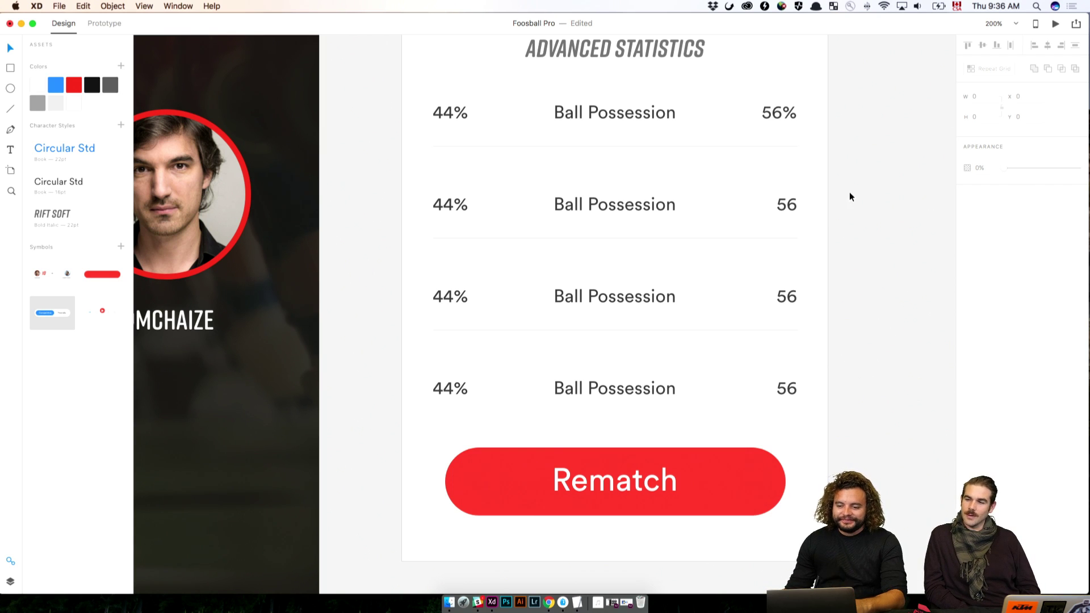
pyautogui.scroll(5, 849, 193)
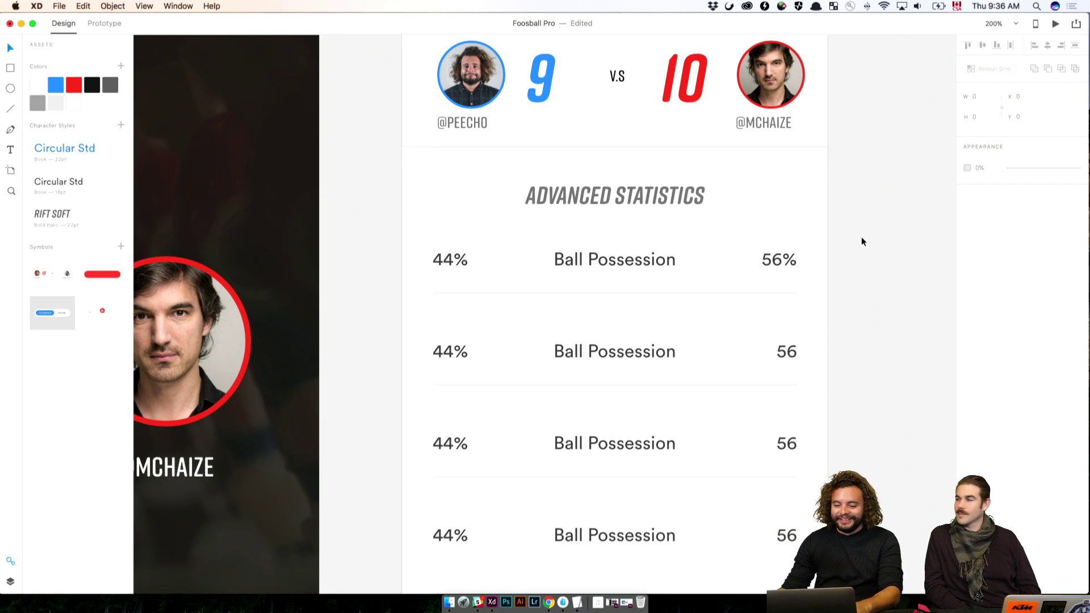
pyautogui.moveTo(860, 237); pyautogui.dragTo(846, 134)
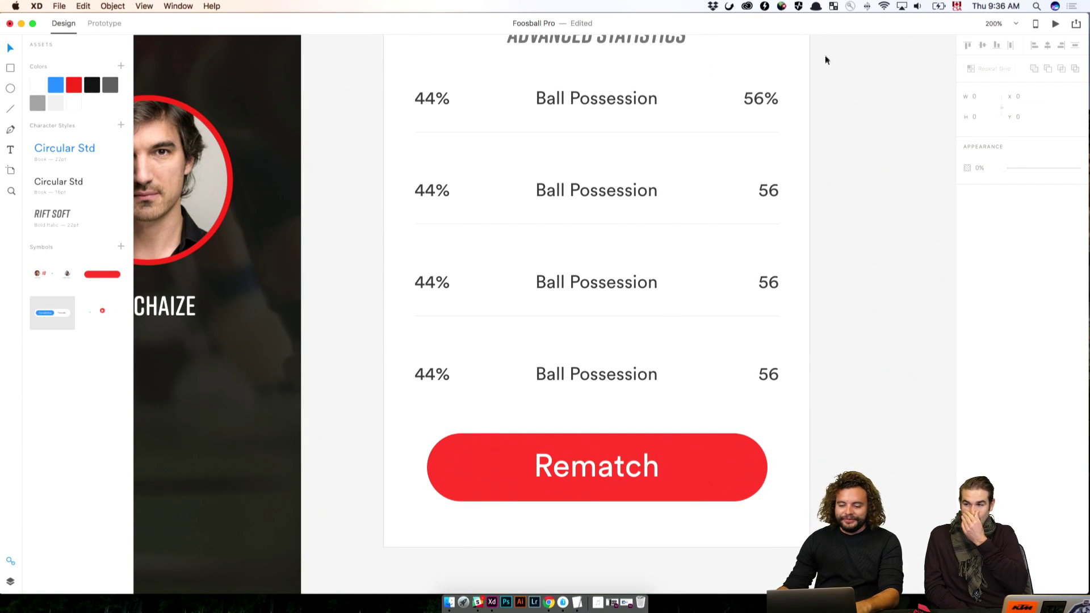
pyautogui.scroll(2, 834, 57)
pyautogui.moveTo(851, 66); pyautogui.dragTo(417, 321)
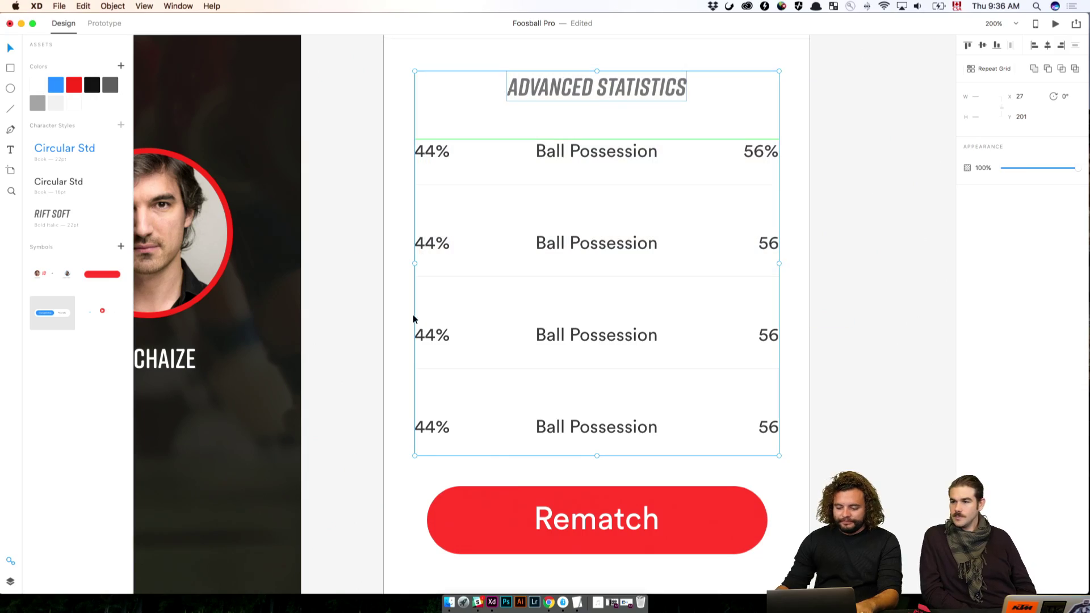
pyautogui.hotkey('shift', 'Up')
pyautogui.click(852, 356)
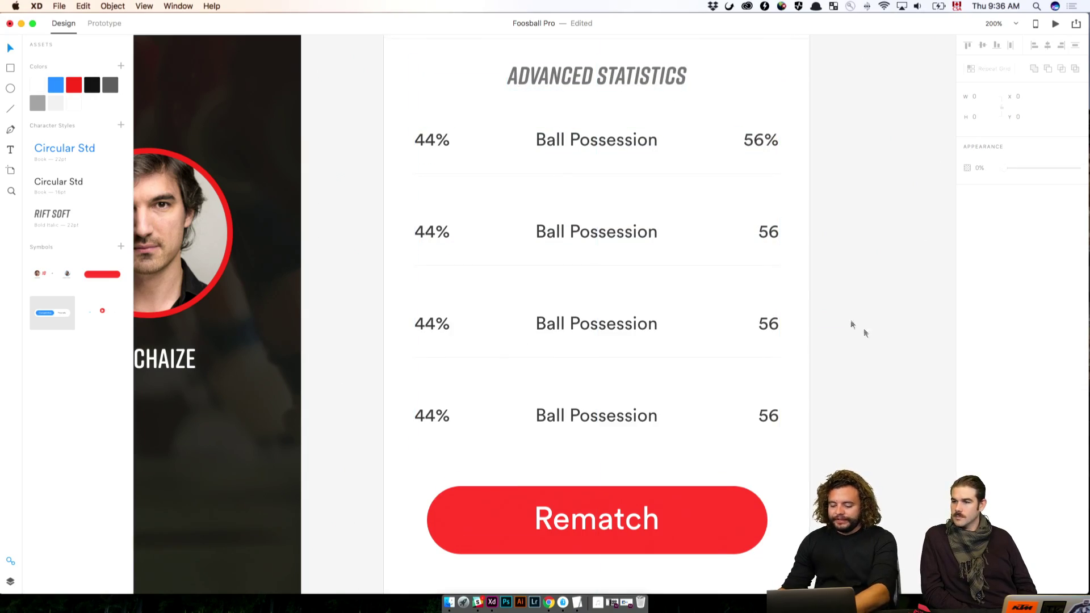
# Step: Following the Post Game wireframe sketch, replace the second stat row's label with "Shot Attemps"
pyautogui.press('super+minus')
pyautogui.moveTo(774, 372); pyautogui.dragTo(786, 567)
pyautogui.moveTo(743, 171); pyautogui.dragTo(756, 522)
pyautogui.moveTo(766, 471); pyautogui.dragTo(817, 485)
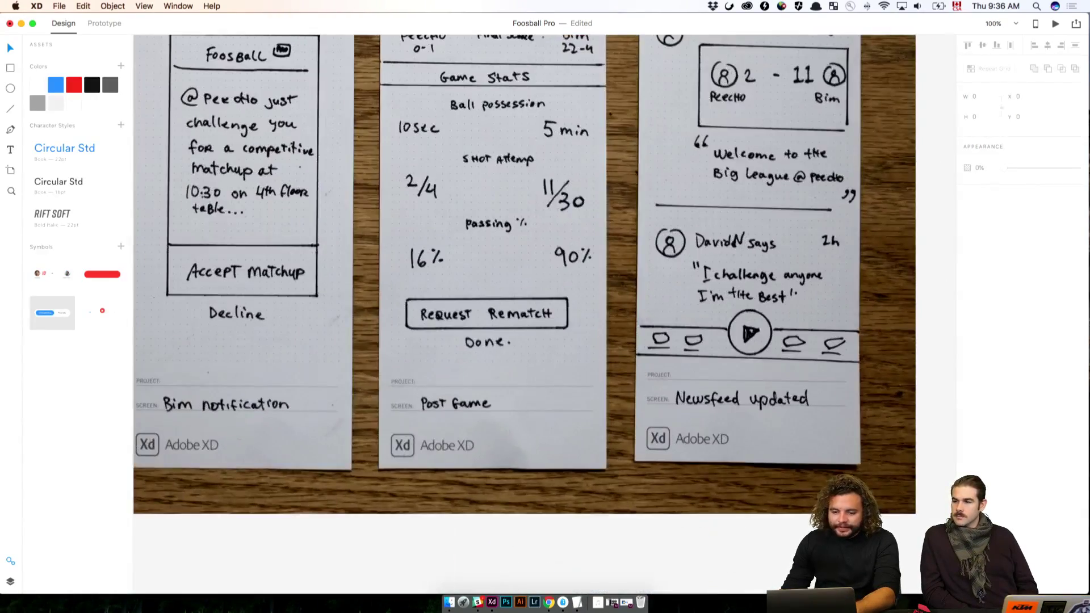
pyautogui.scroll(-10, 734, 307)
pyautogui.press('super+plus')
pyautogui.moveTo(727, 400); pyautogui.dragTo(651, 230)
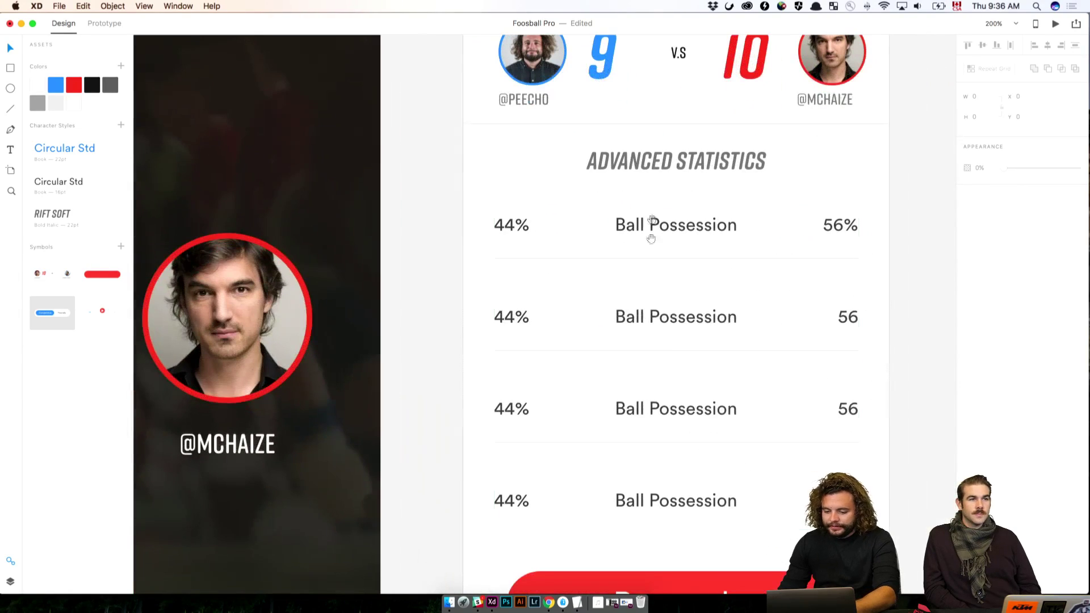
pyautogui.click(675, 322)
pyautogui.doubleClick(675, 321)
pyautogui.write('S')
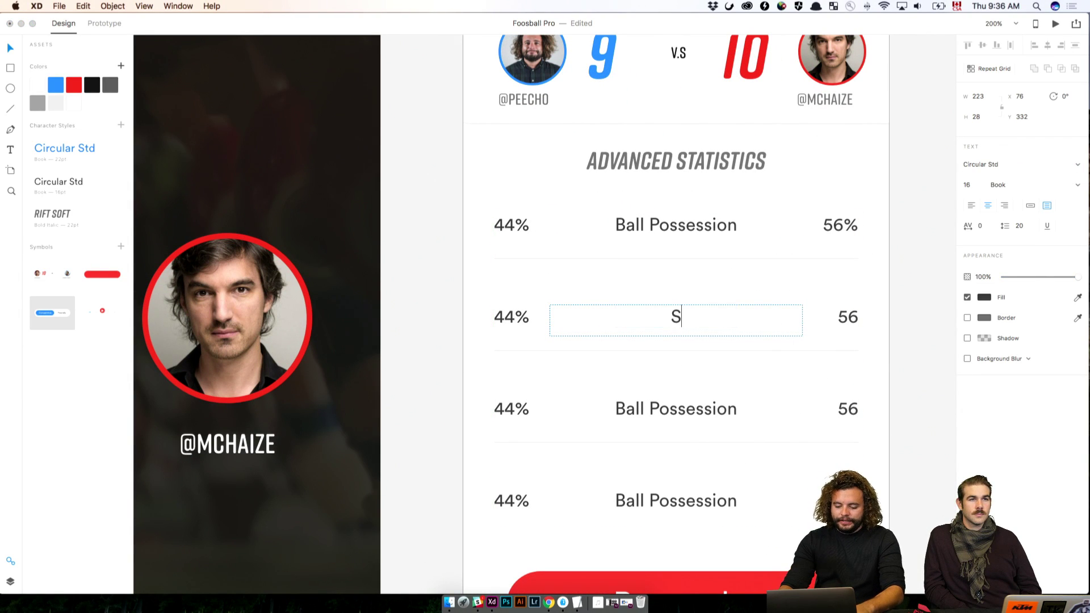
pyautogui.write('hot Attemp')
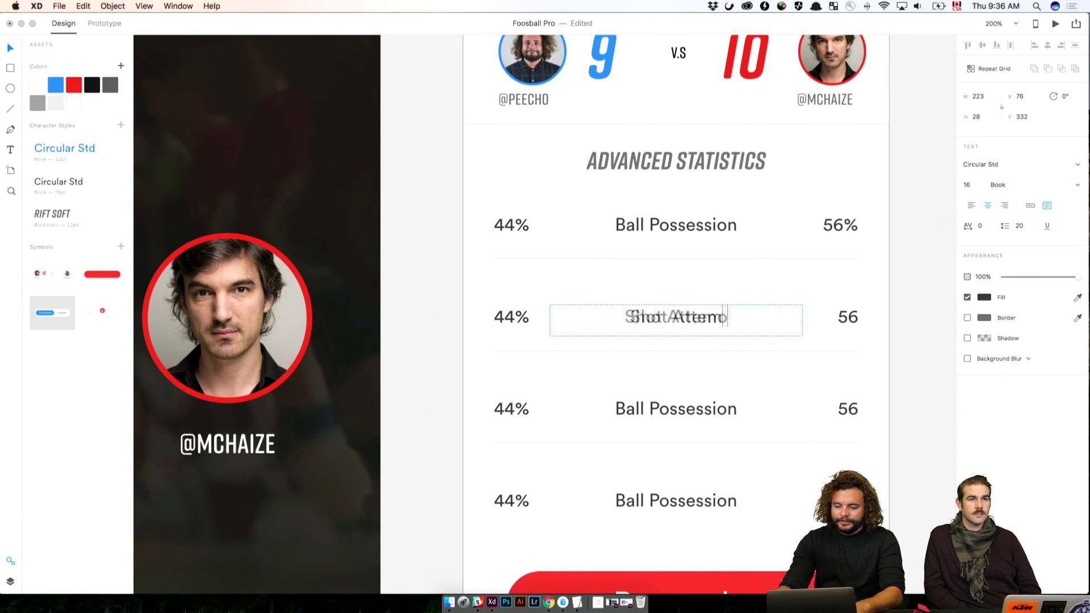
pyautogui.press('BackSpace')
pyautogui.write('ps')
pyautogui.press('Escape')
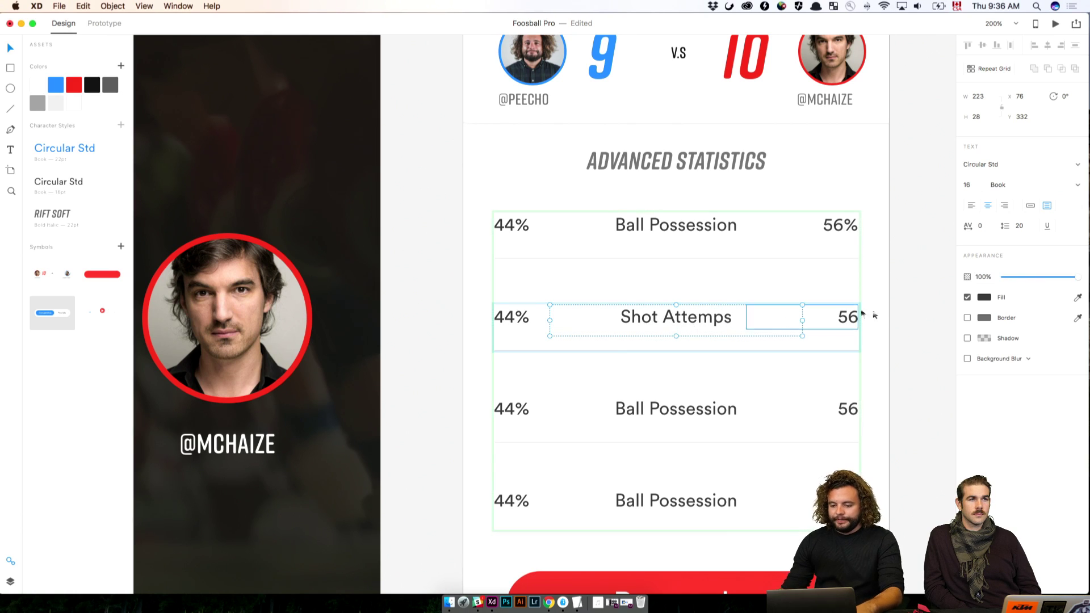
pyautogui.press('Escape')
# Step: Check the Game Stats part of the Post Game wireframe sketch for the format of the shot attempt values
pyautogui.scroll(15, 713, 316)
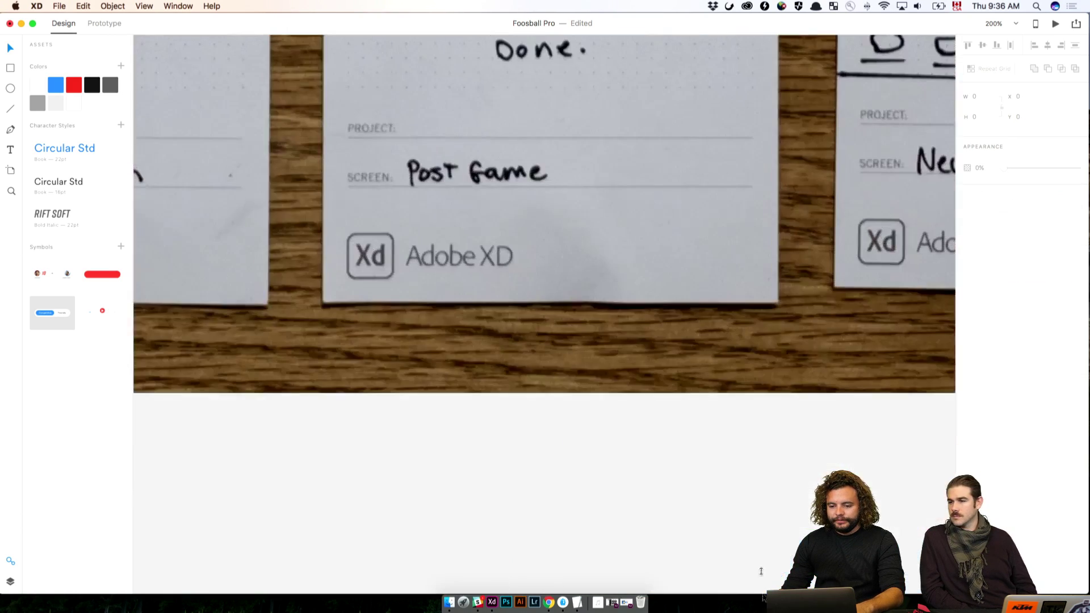
pyautogui.scroll(6, 706, 319)
pyautogui.press('super+minus')
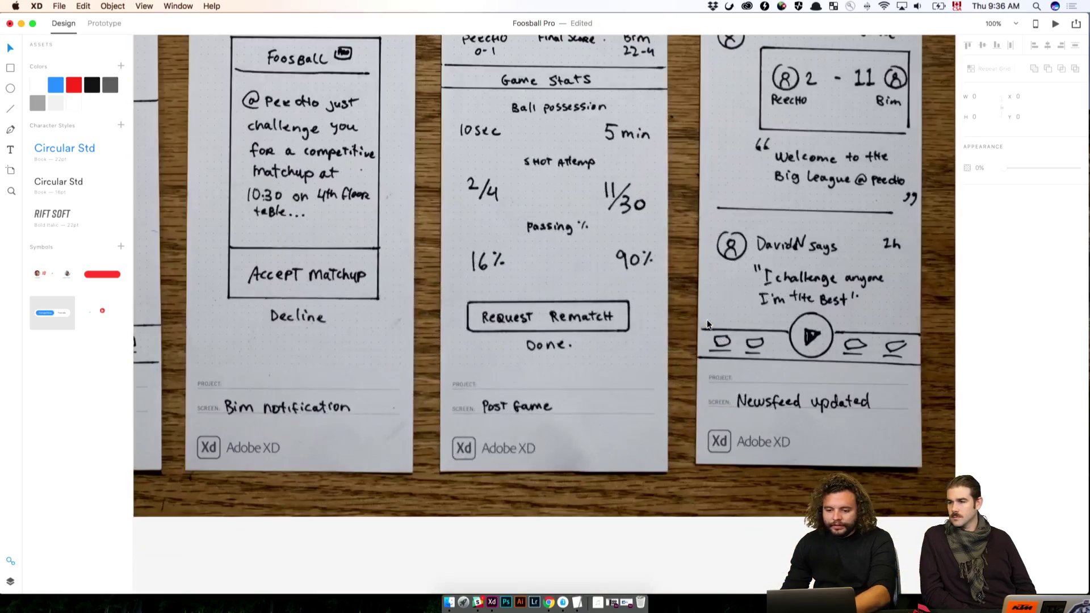
pyautogui.scroll(-10, 706, 319)
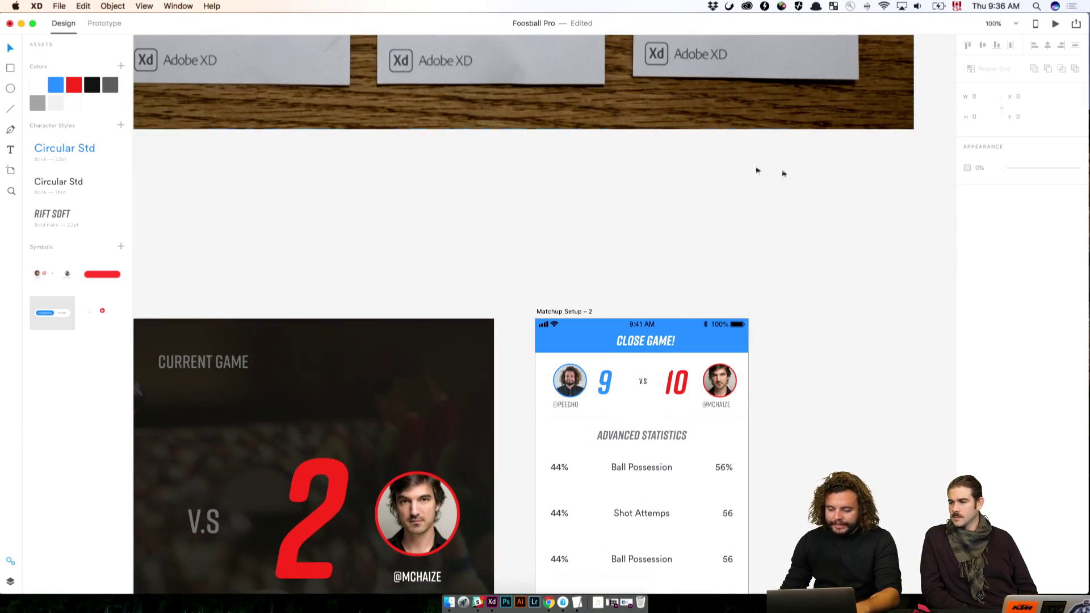
pyautogui.scroll(-5, 784, 173)
pyautogui.press('super+plus')
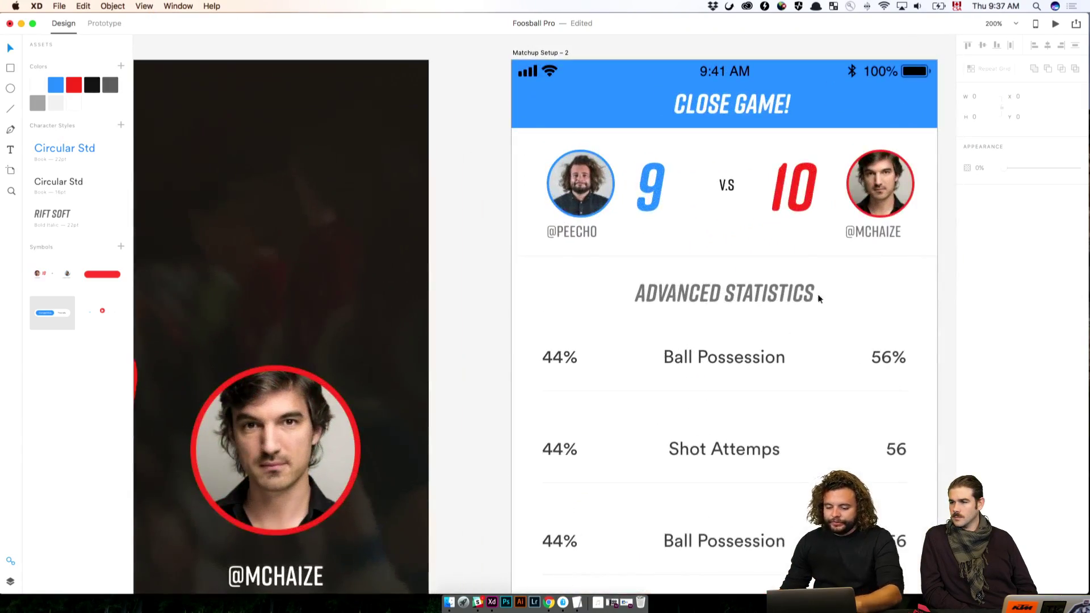
pyautogui.scroll(-5, 819, 298)
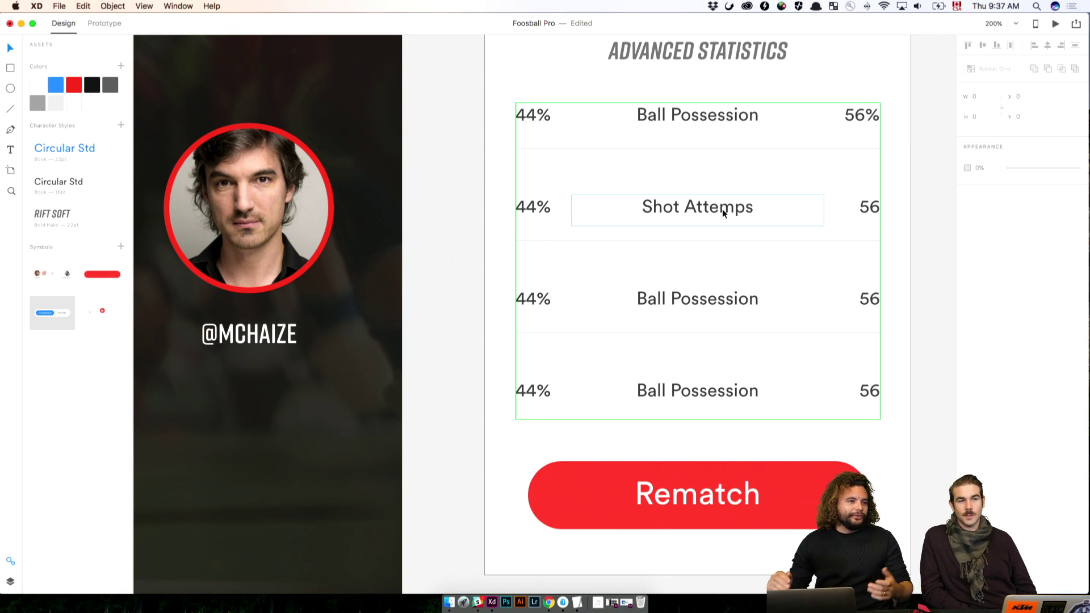
# Step: Replace the left-hand value of the Shot Attemps row with 9/32
pyautogui.doubleClick(544, 202)
pyautogui.doubleClick(543, 207)
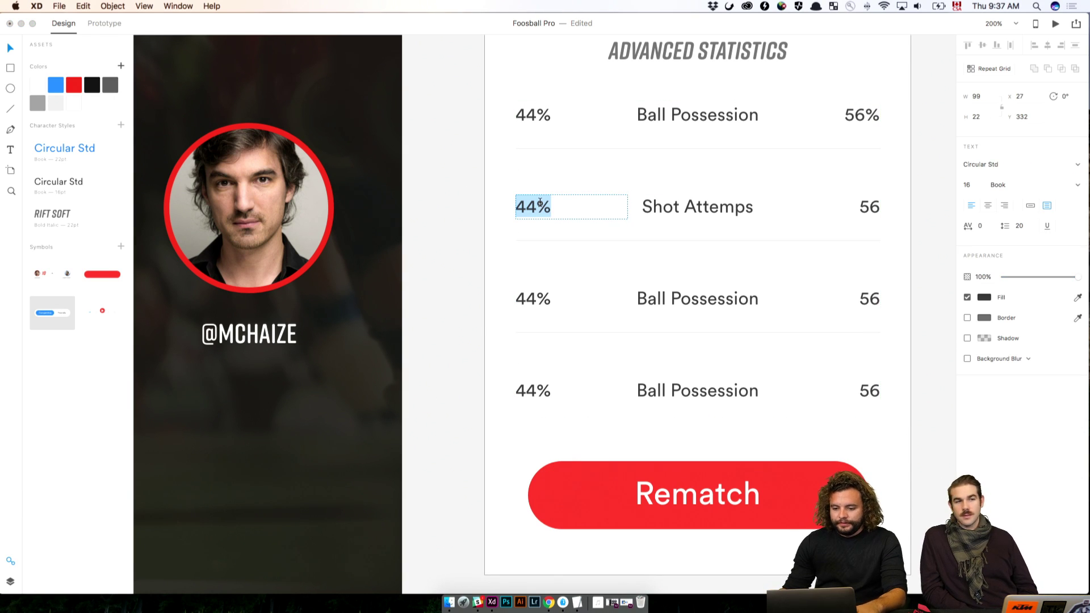
pyautogui.moveTo(494, 172); pyautogui.dragTo(471, 232)
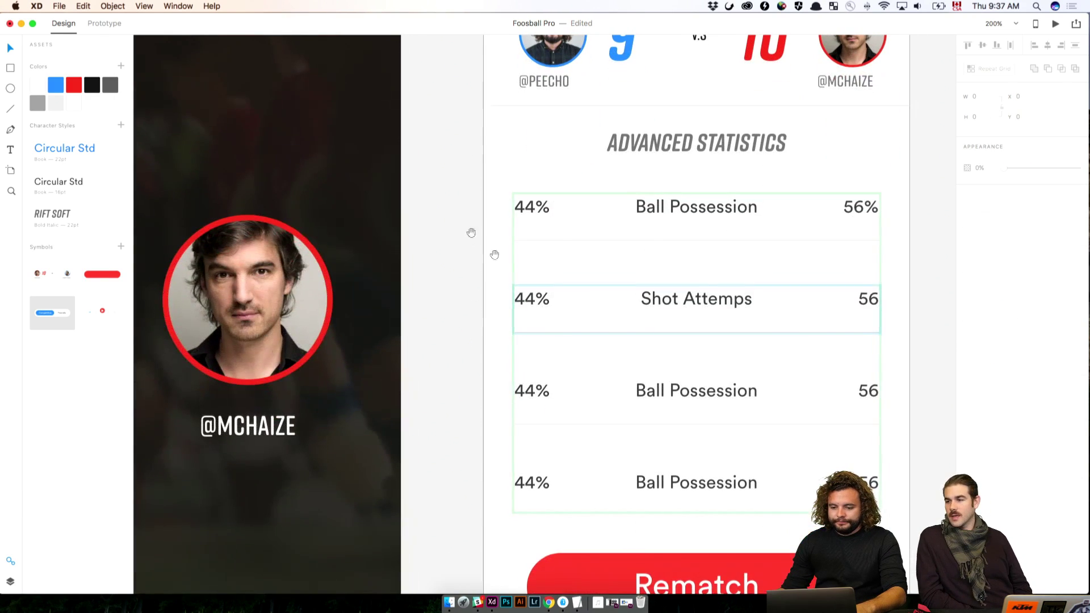
pyautogui.doubleClick(536, 308)
pyautogui.write('9')
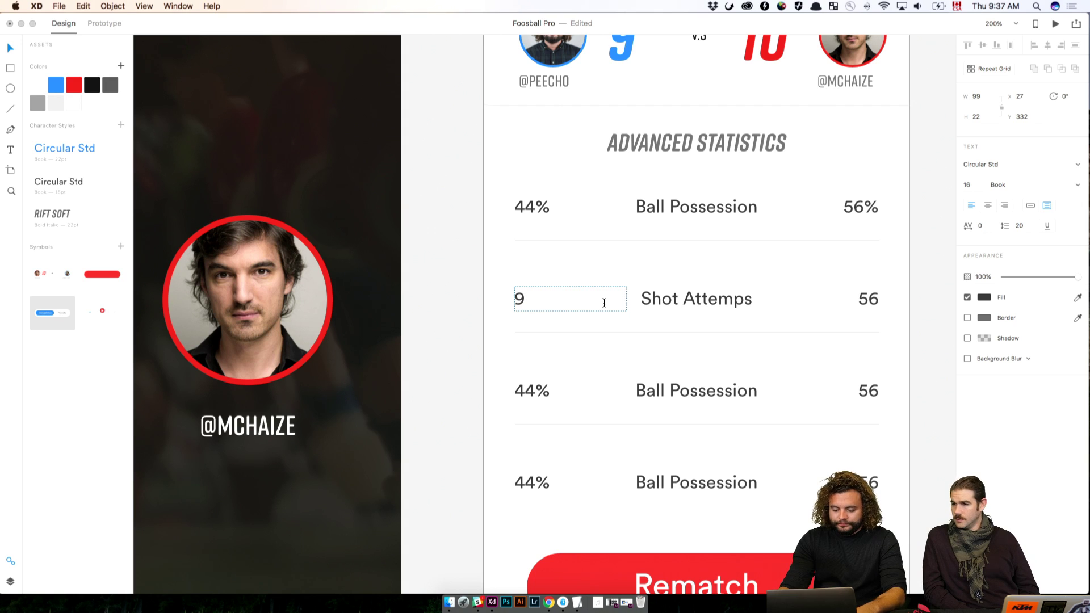
pyautogui.write('/32')
pyautogui.click(477, 292)
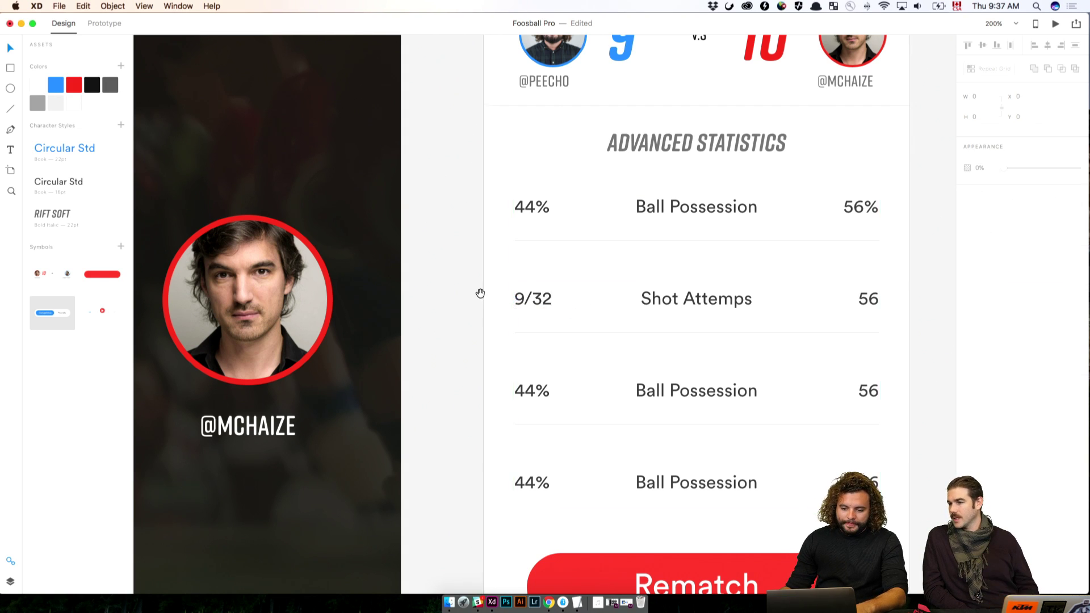
# Step: Try a different vertical spacing between the rows of the statistics Repeat Grid, and undo it
pyautogui.scroll(-3, 478, 291)
pyautogui.hscroll(4, 479, 292)
pyautogui.click(555, 232)
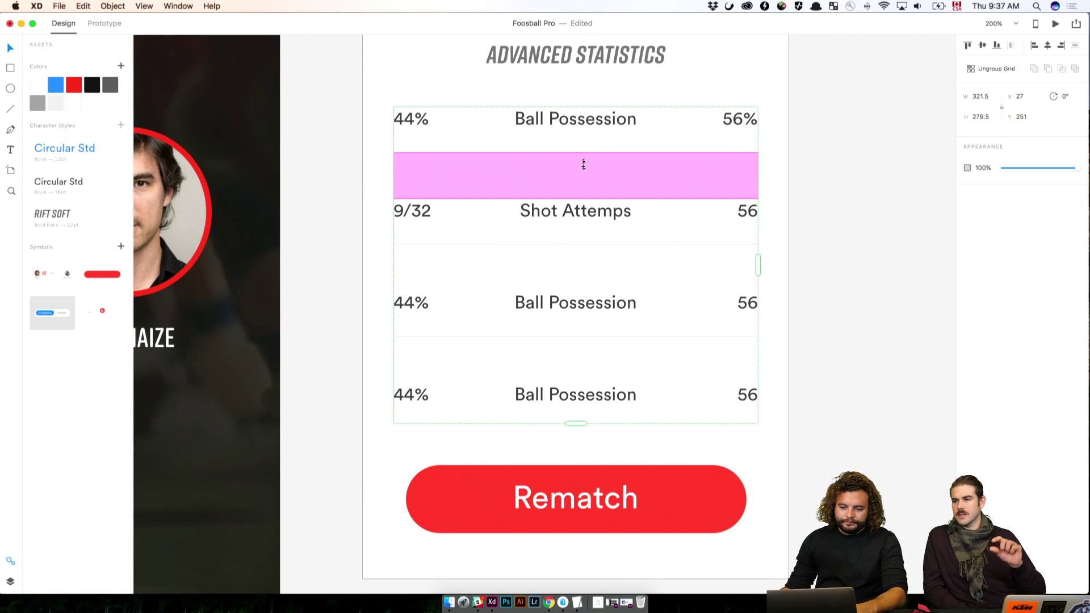
pyautogui.moveTo(579, 193); pyautogui.dragTo(574, 282)
pyautogui.press('super+z')
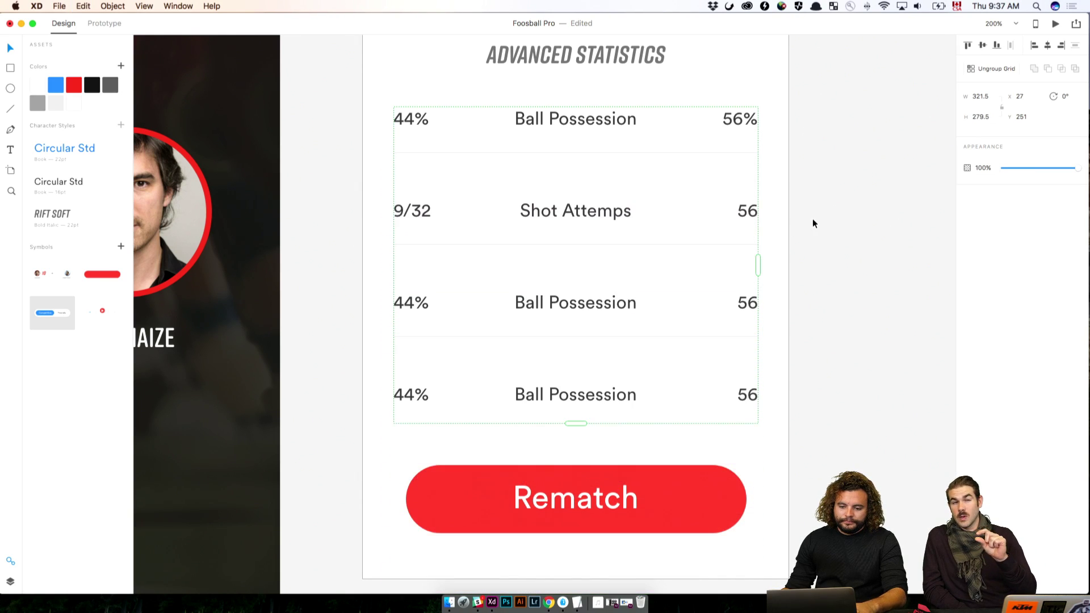
pyautogui.click(812, 219)
# Step: Set the font weight of the left-hand stat values in the Repeat Grid to Bold
pyautogui.moveTo(791, 217); pyautogui.dragTo(665, 253)
pyautogui.scroll(5, 673, 241)
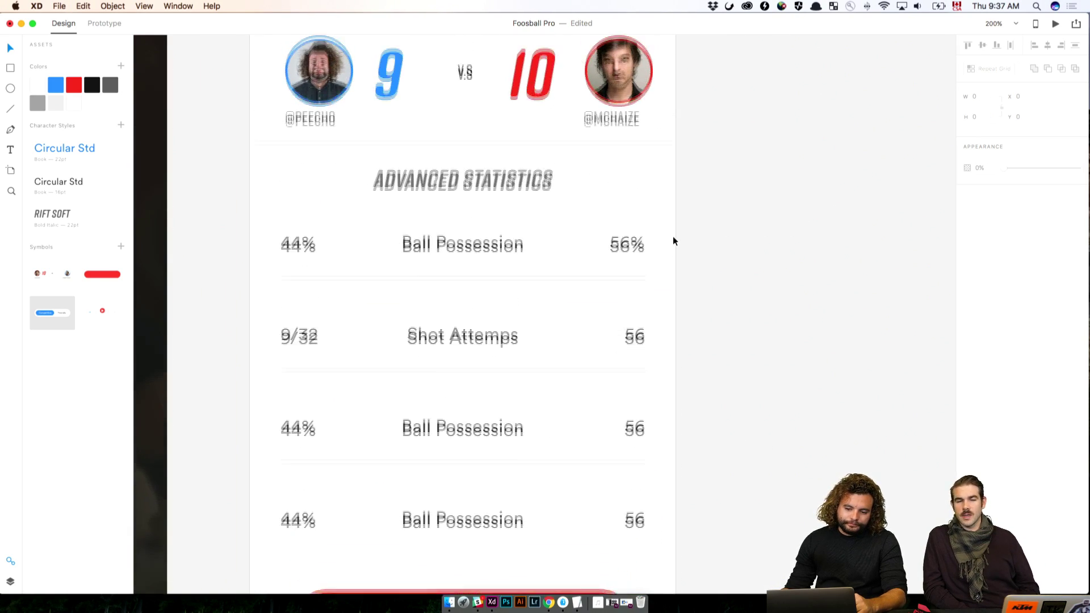
pyautogui.doubleClick(316, 267)
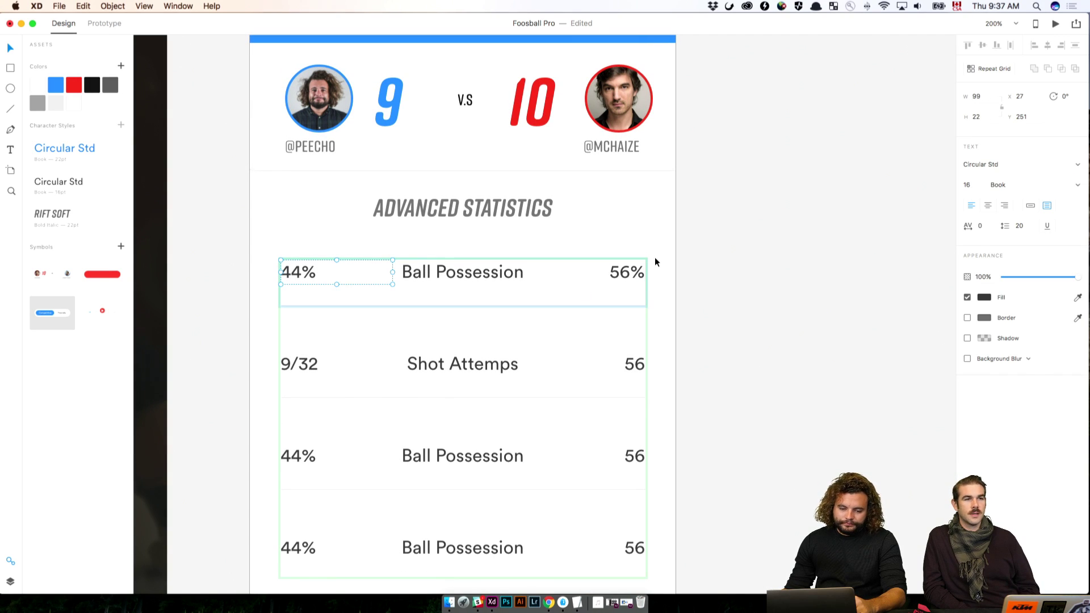
pyautogui.scroll(-3, 529, 250)
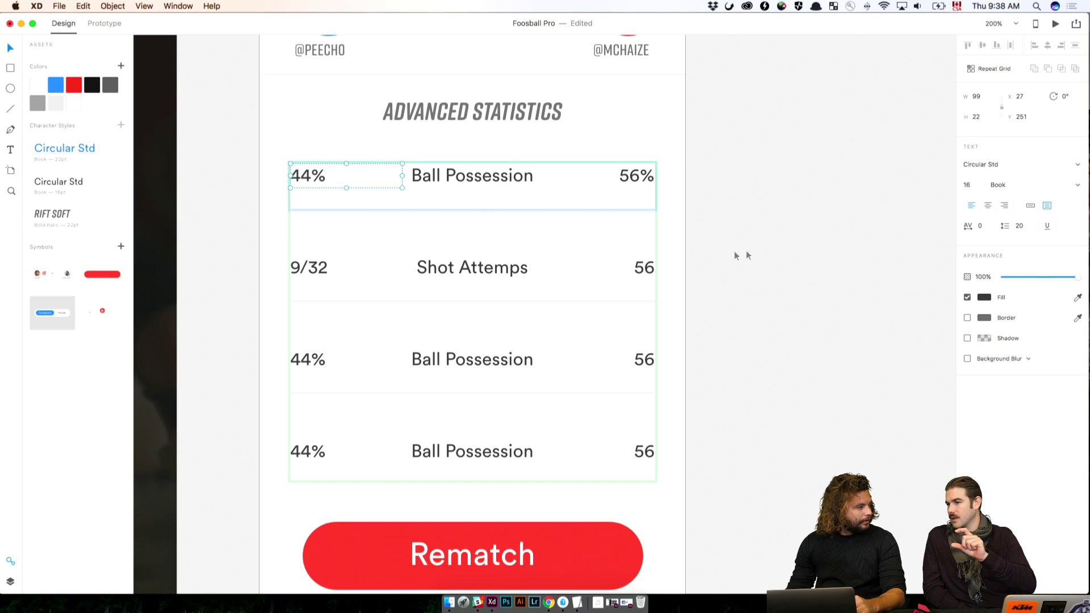
pyautogui.press('Escape')
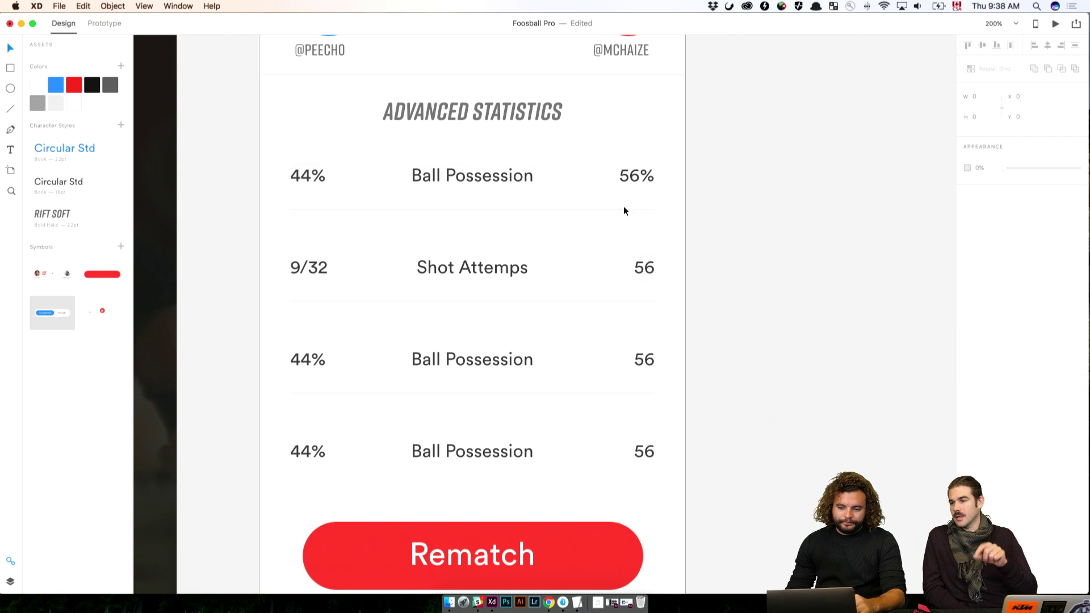
pyautogui.click(583, 208)
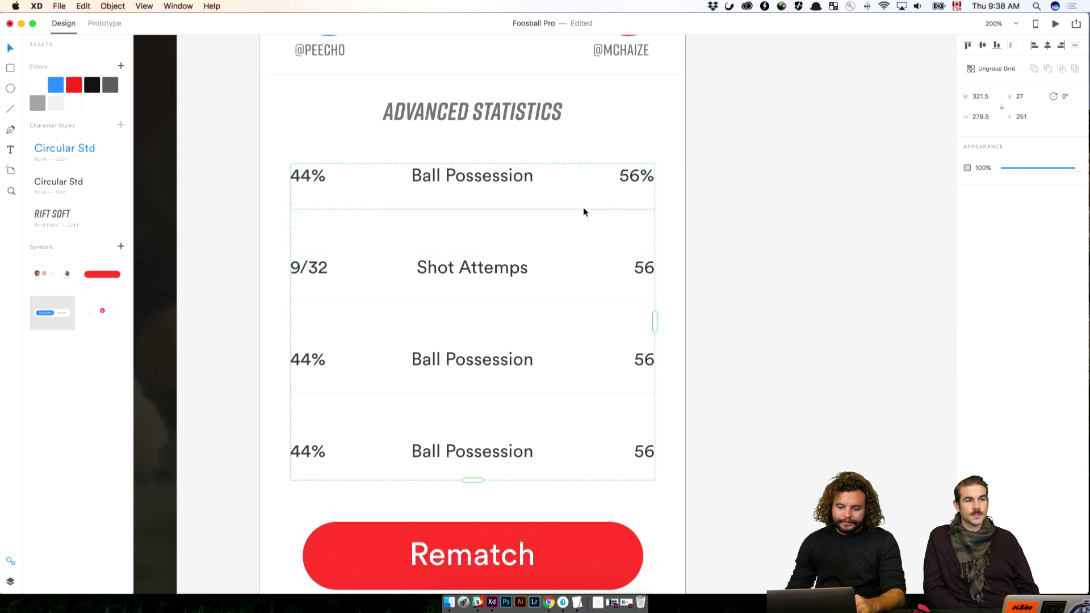
pyautogui.doubleClick(338, 177)
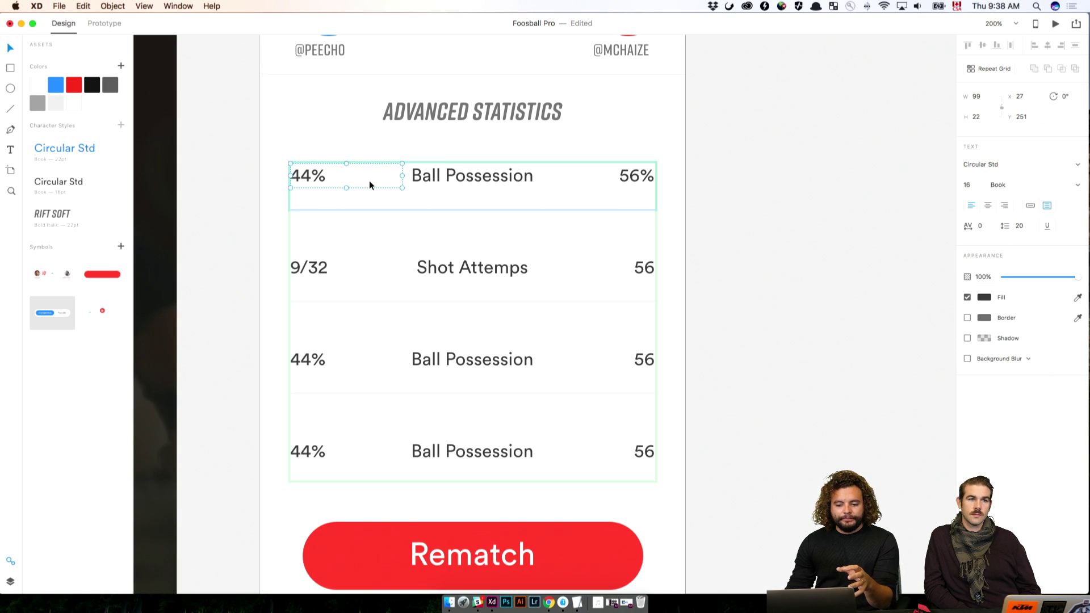
pyautogui.click(1078, 187)
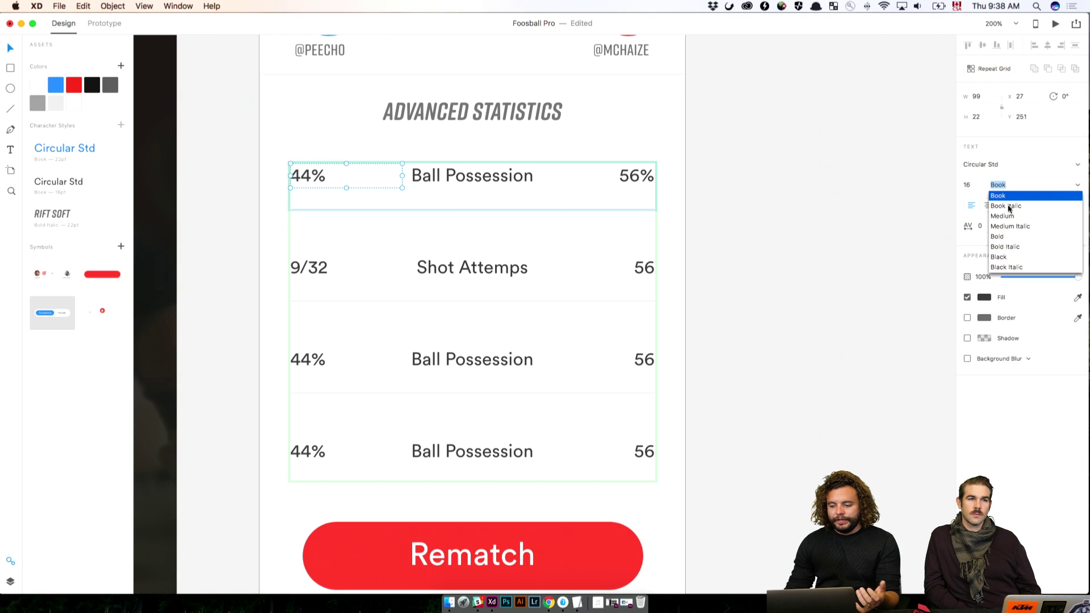
pyautogui.click(1008, 237)
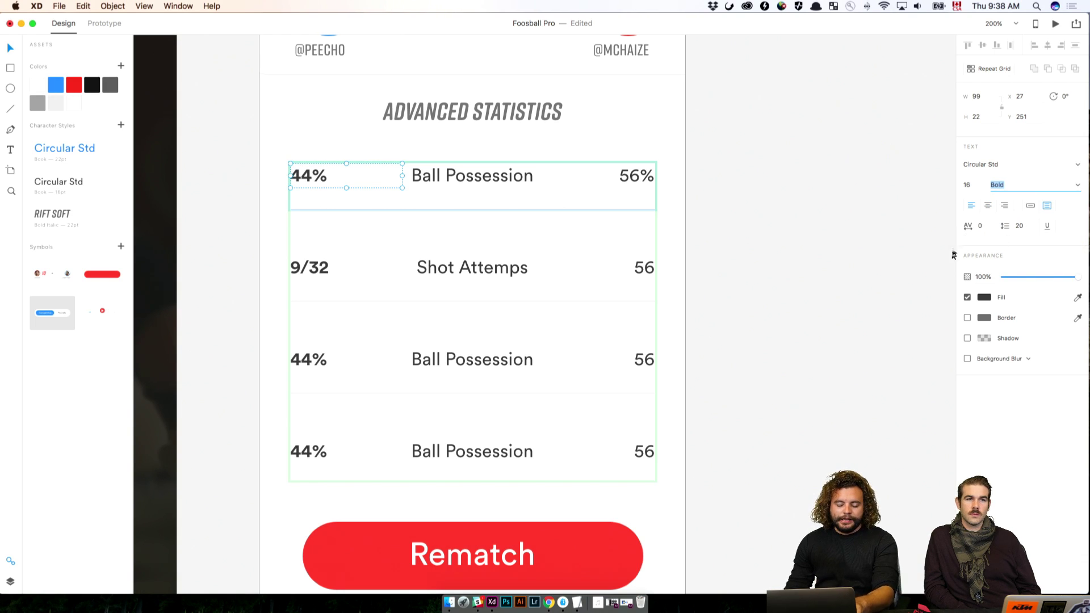
pyautogui.click(815, 205)
# Step: Set the font weight of the right-hand stat values in the Repeat Grid to Bold
pyautogui.click(638, 175)
pyautogui.doubleClick(631, 179)
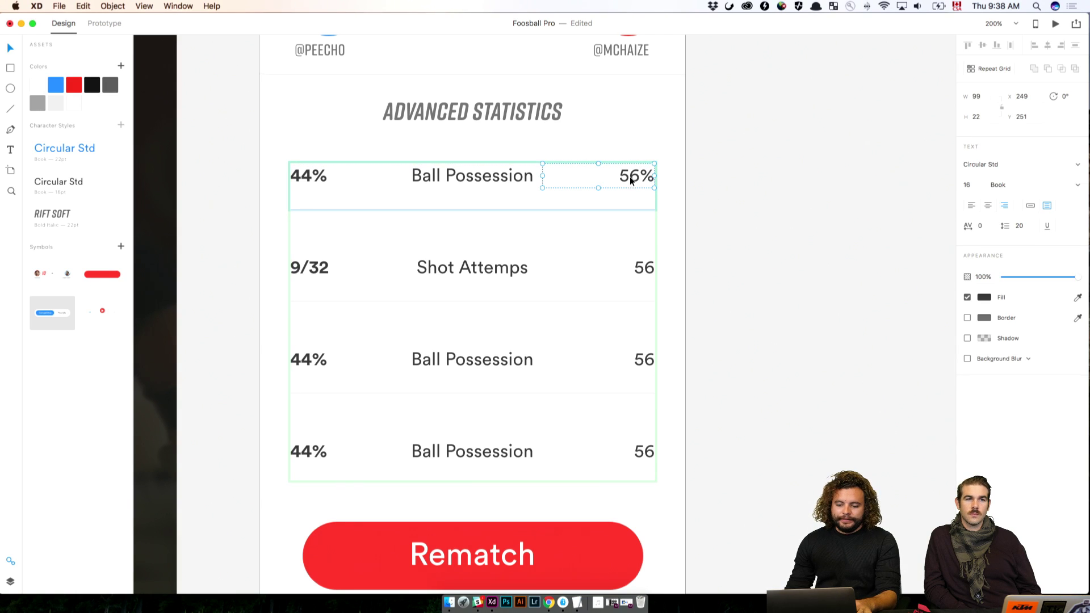
pyautogui.click(1073, 185)
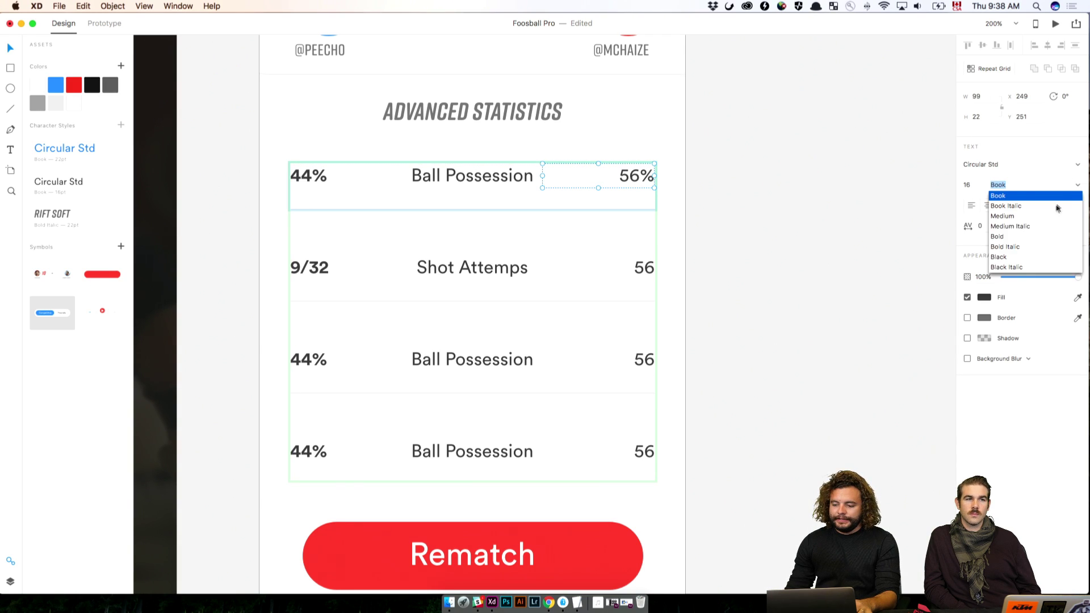
pyautogui.click(1004, 244)
pyautogui.click(922, 236)
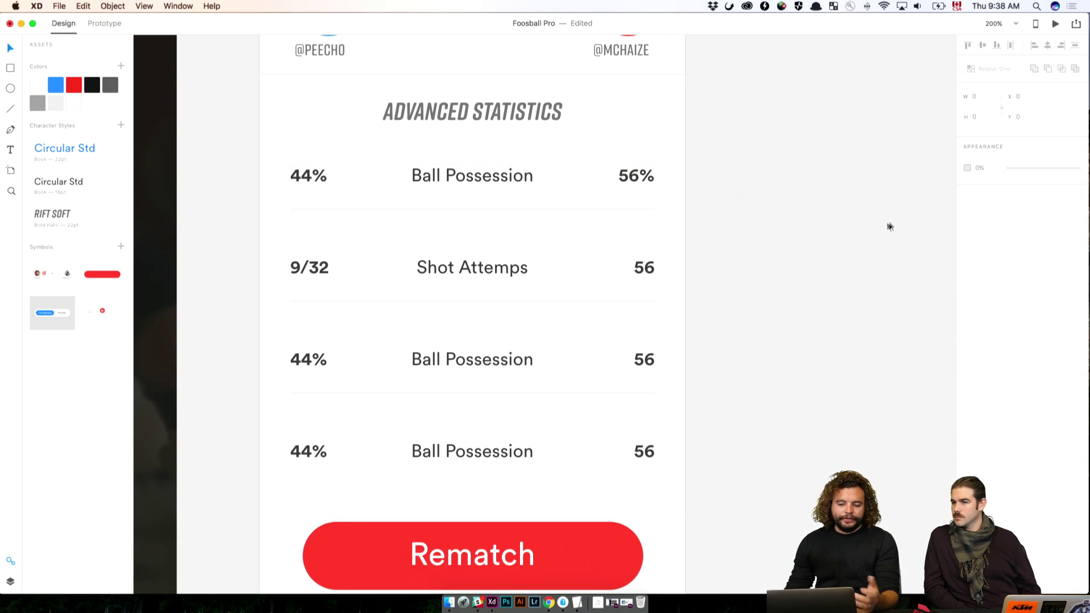
pyautogui.scroll(2, 782, 442)
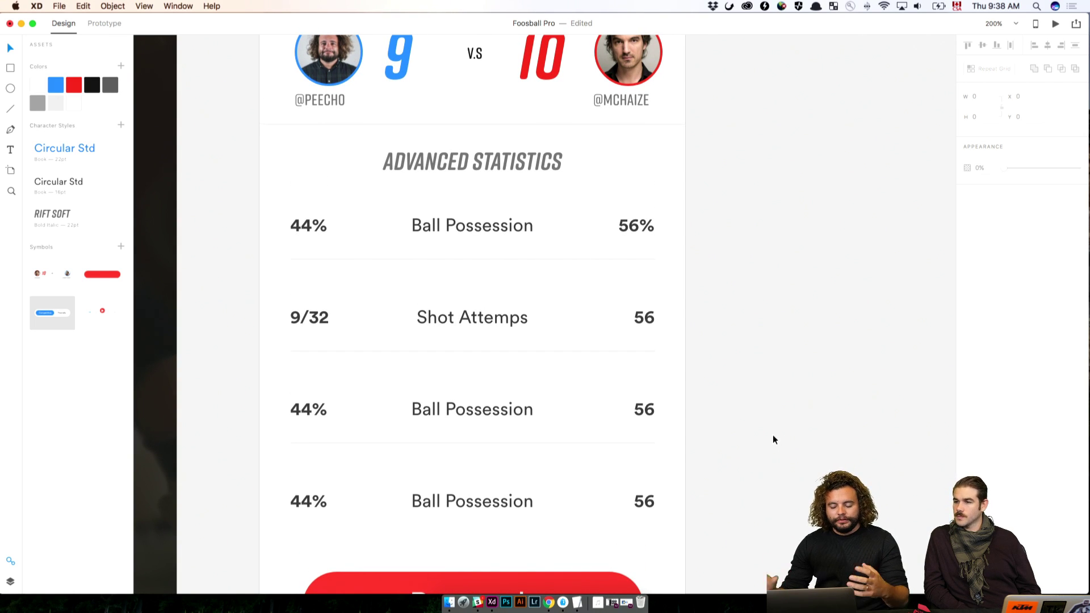
pyautogui.scroll(-2, 768, 370)
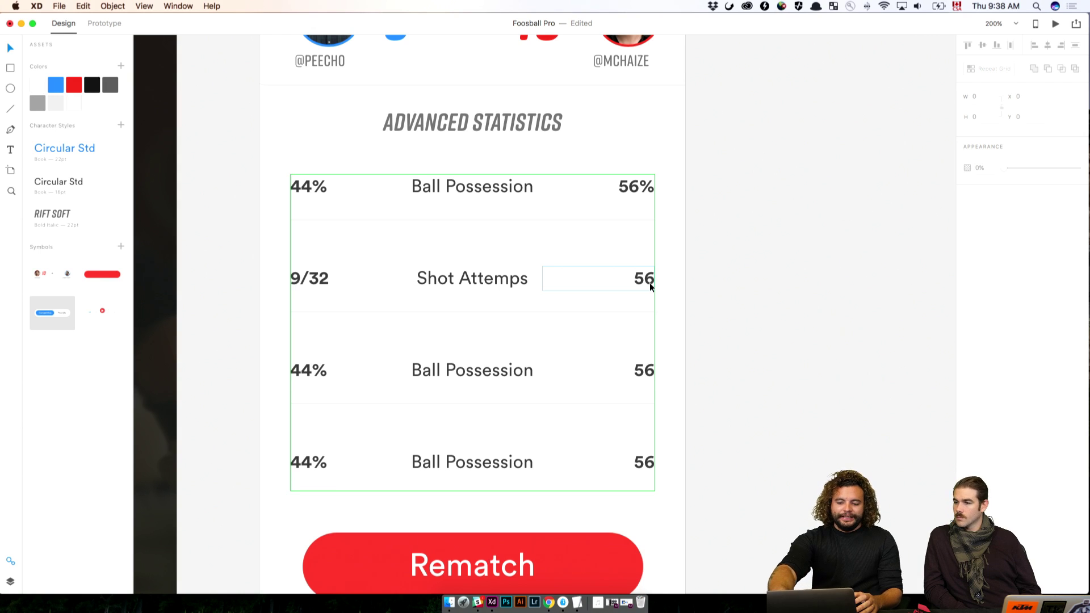
pyautogui.scroll(2, 690, 306)
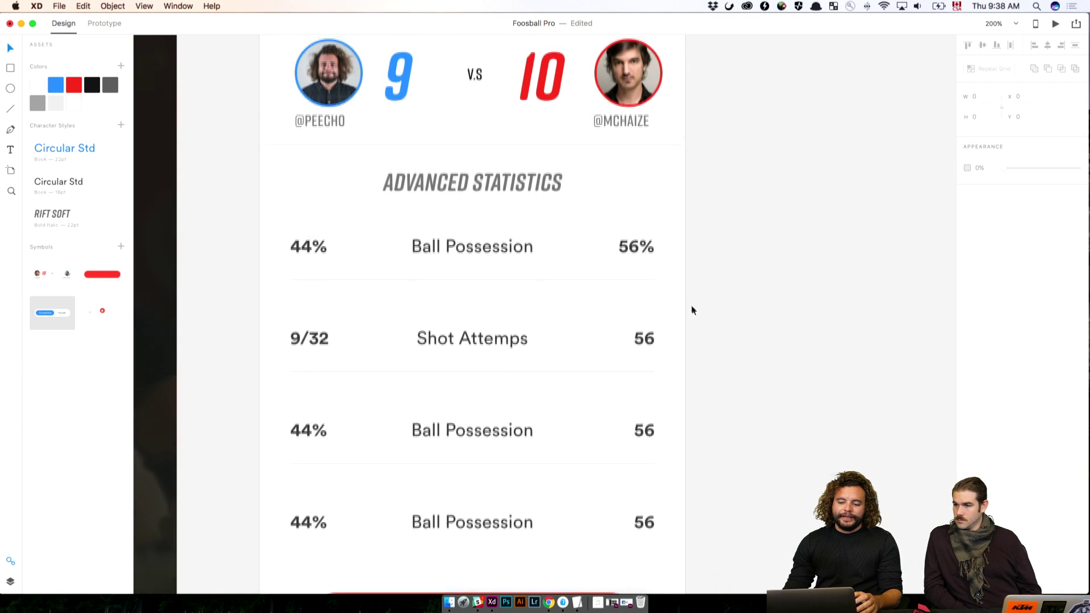
pyautogui.click(638, 249)
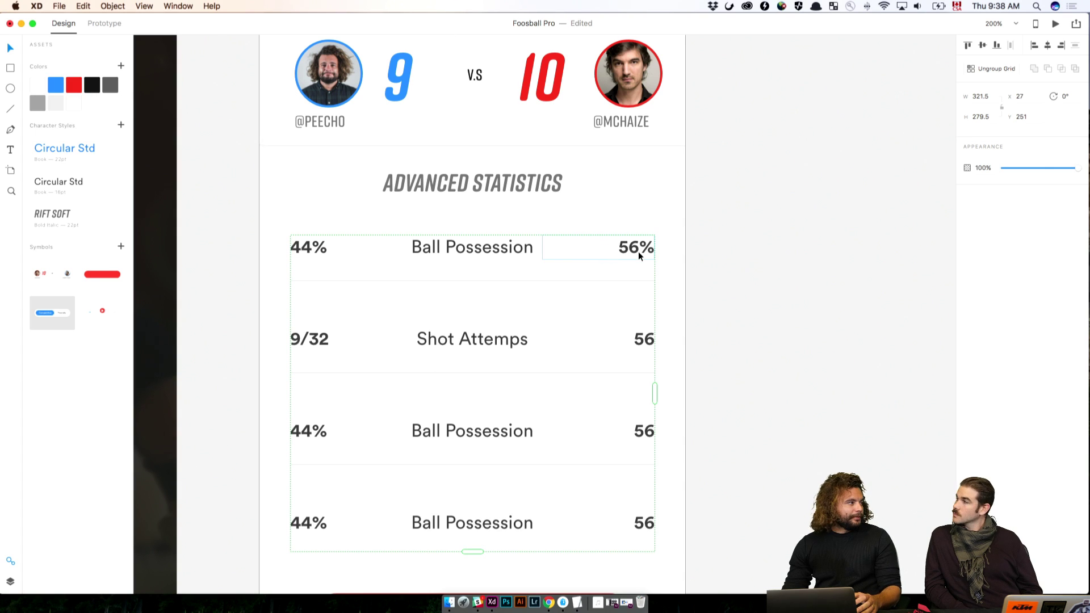
pyautogui.click(733, 274)
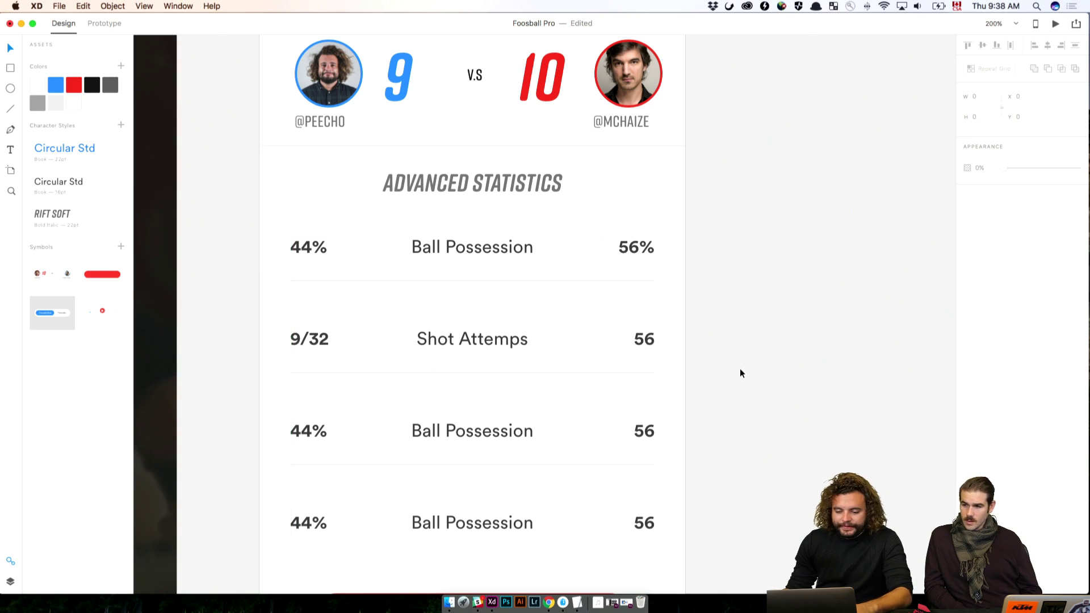
pyautogui.moveTo(738, 353); pyautogui.dragTo(739, 263)
pyautogui.doubleClick(646, 240)
pyautogui.doubleClick(646, 240)
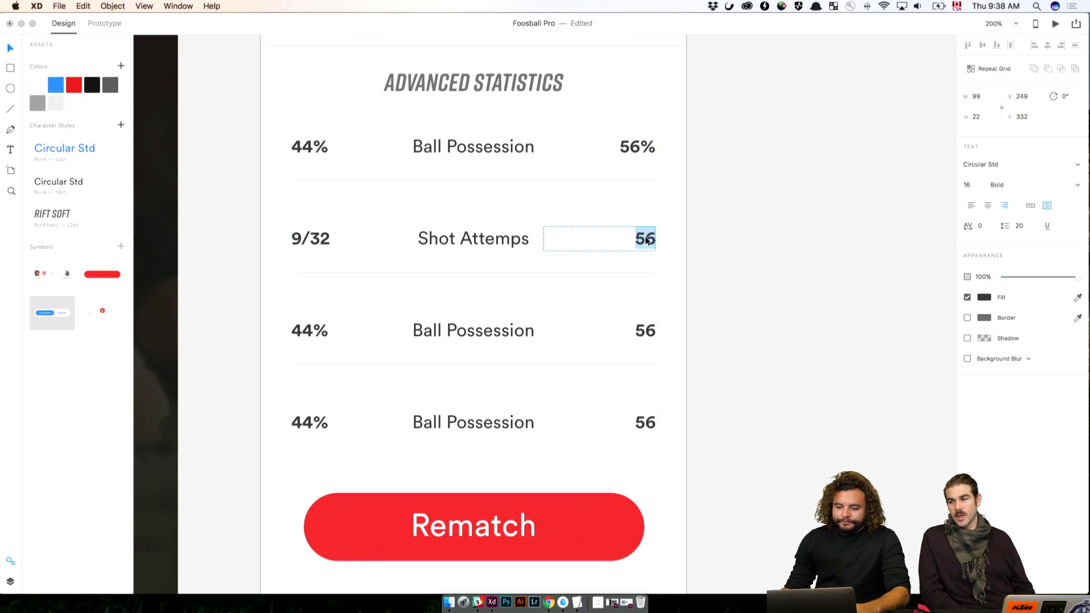
pyautogui.press('Escape')
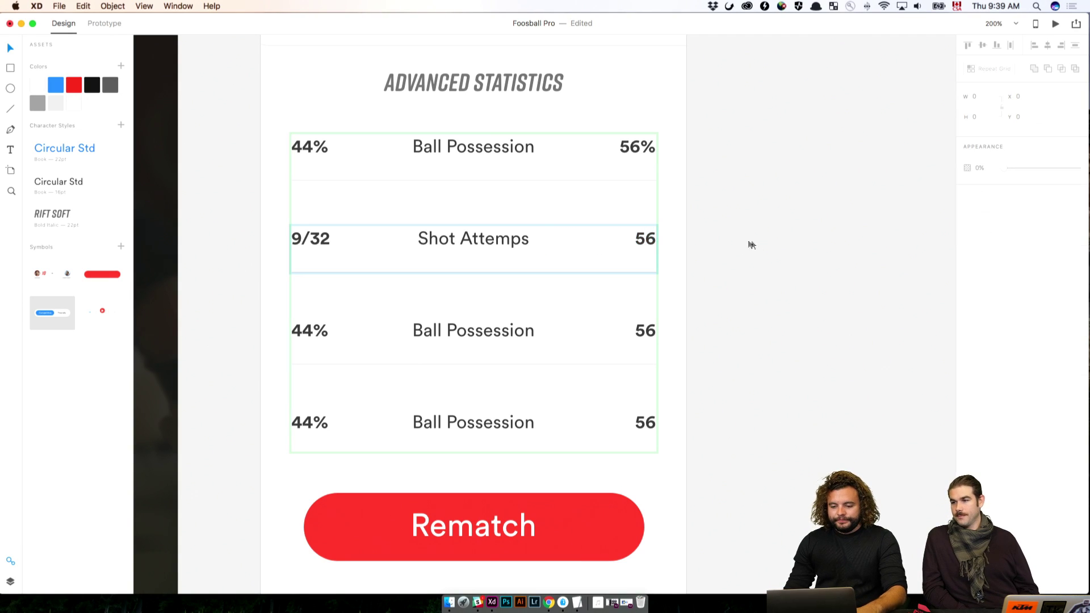
pyautogui.rightClick(649, 239)
pyautogui.click(755, 199)
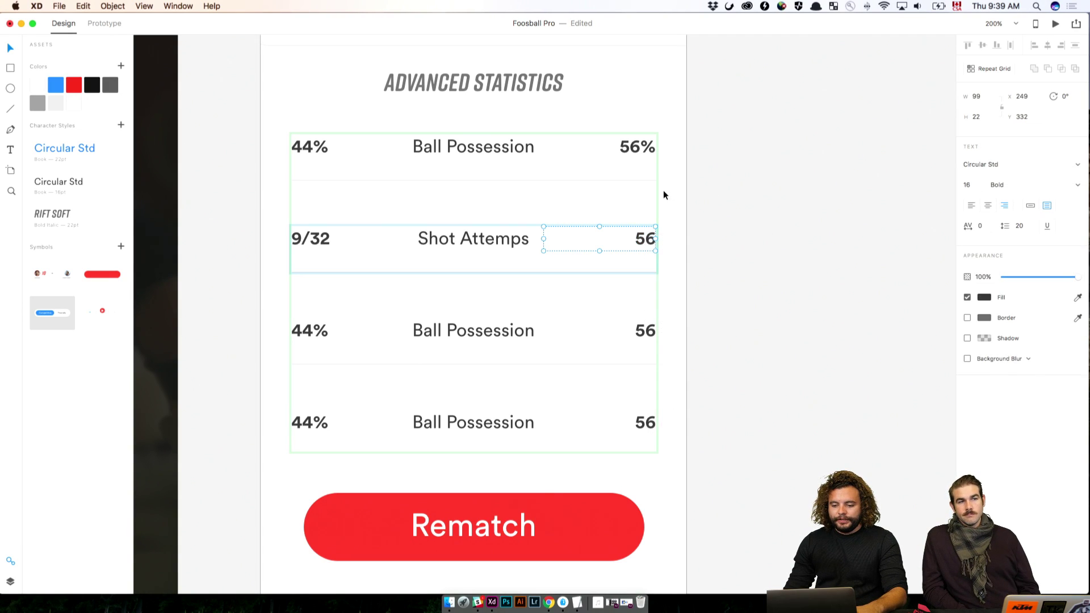
pyautogui.click(663, 191)
pyautogui.rightClick(641, 178)
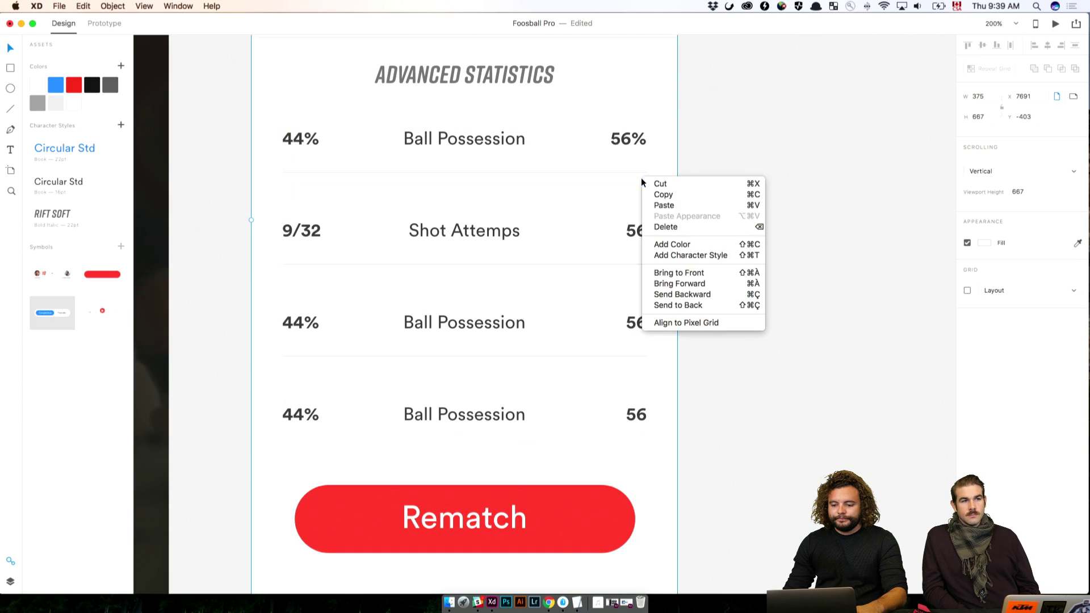
pyautogui.click(683, 274)
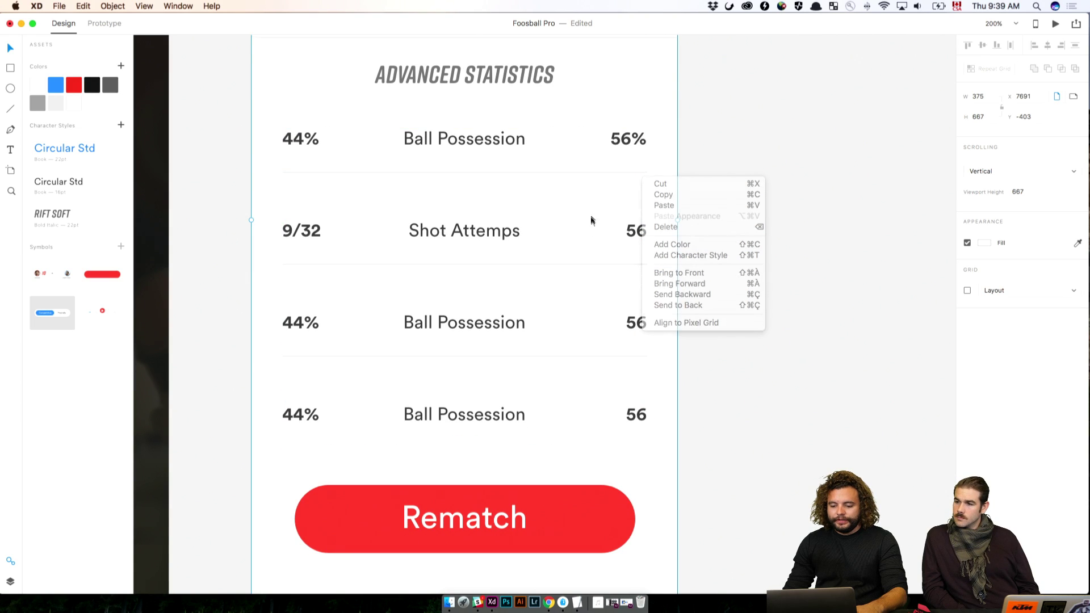
# Step: Try ungrouping the statistics Repeat Grid into separate rows, and undo it
pyautogui.click(581, 170)
pyautogui.rightClick(582, 175)
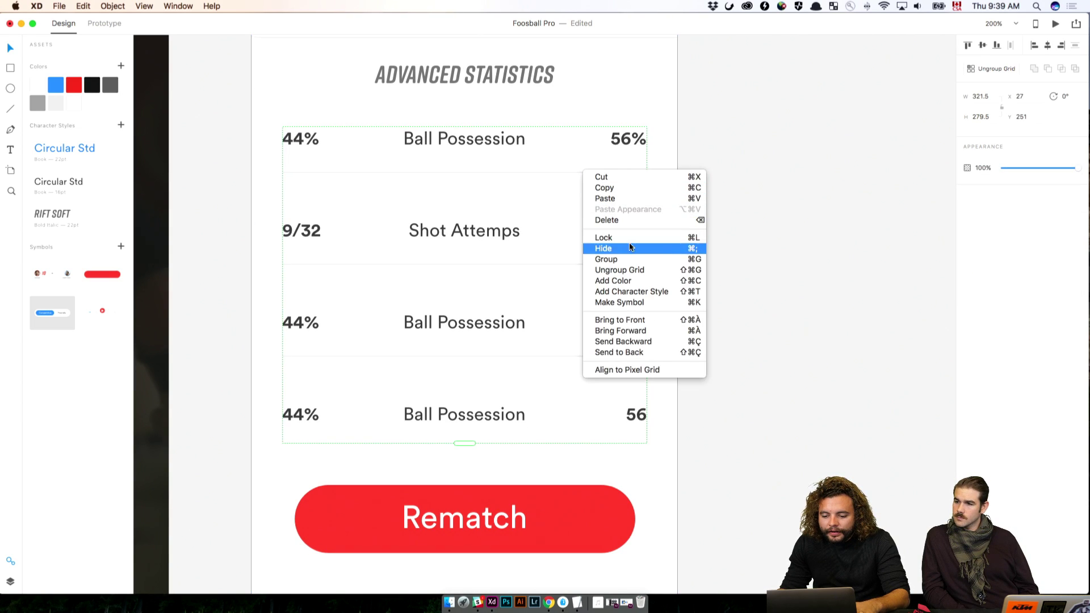
pyautogui.click(633, 269)
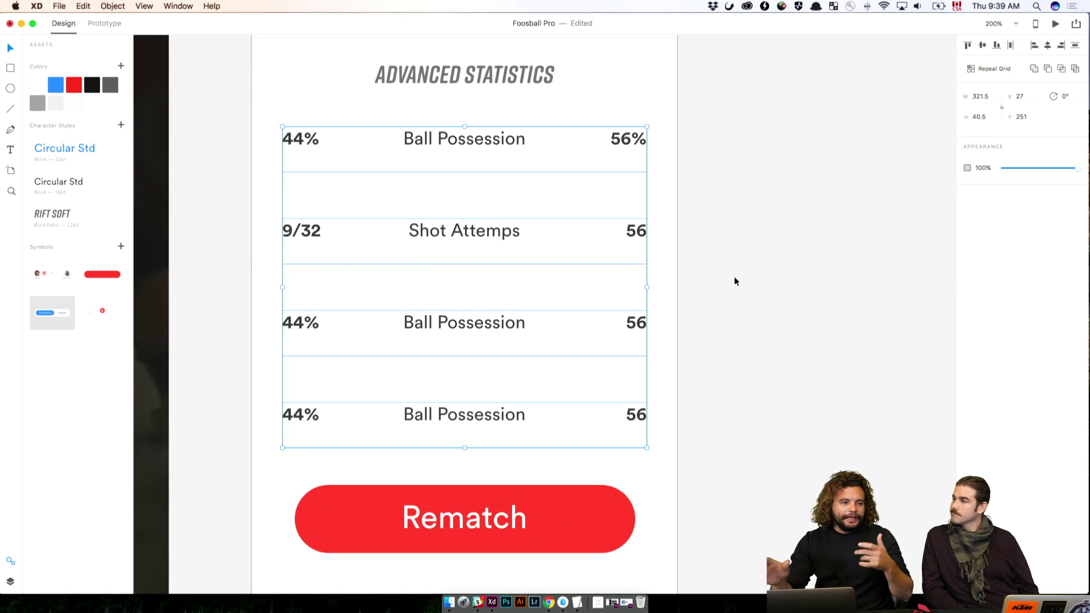
pyautogui.click(738, 281)
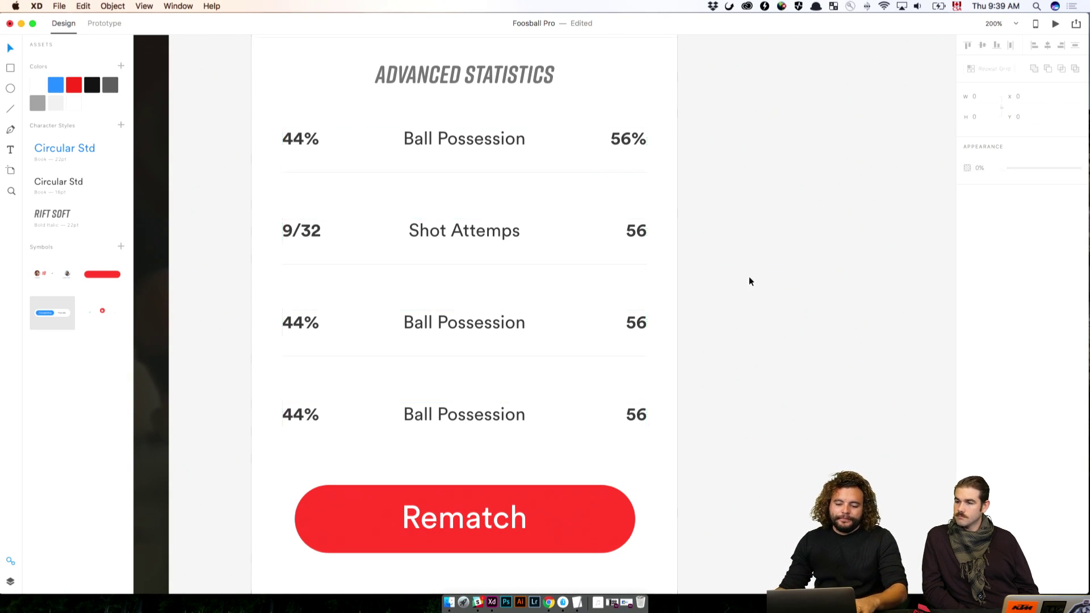
# Step: Replace the right-hand value of the Shot Attemps row with 10/11
pyautogui.click(630, 228)
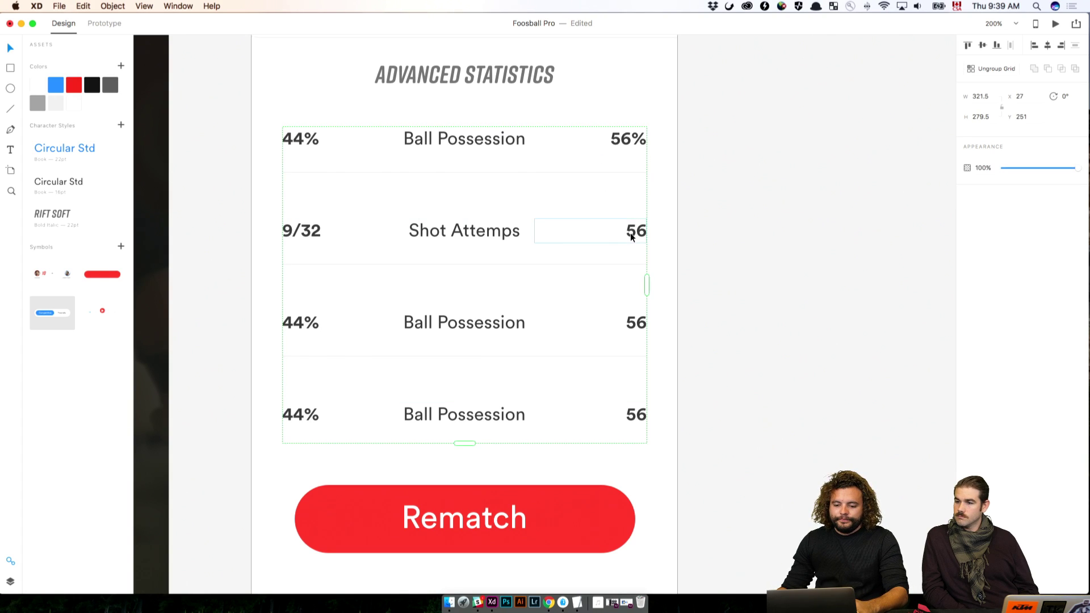
pyautogui.doubleClick(632, 234)
pyautogui.doubleClick(632, 233)
pyautogui.write('10')
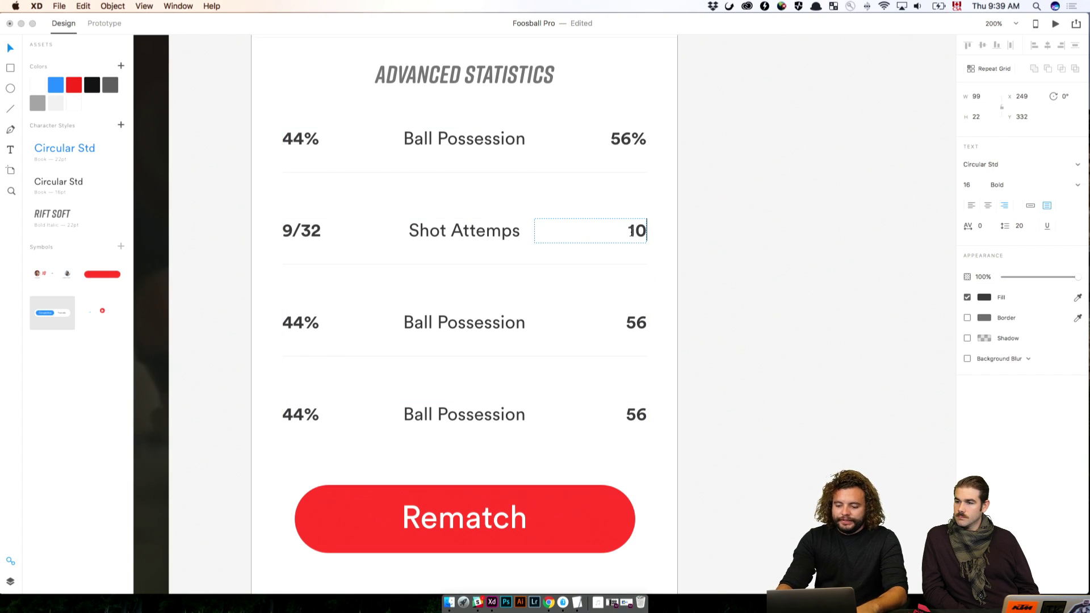
pyautogui.write('/')
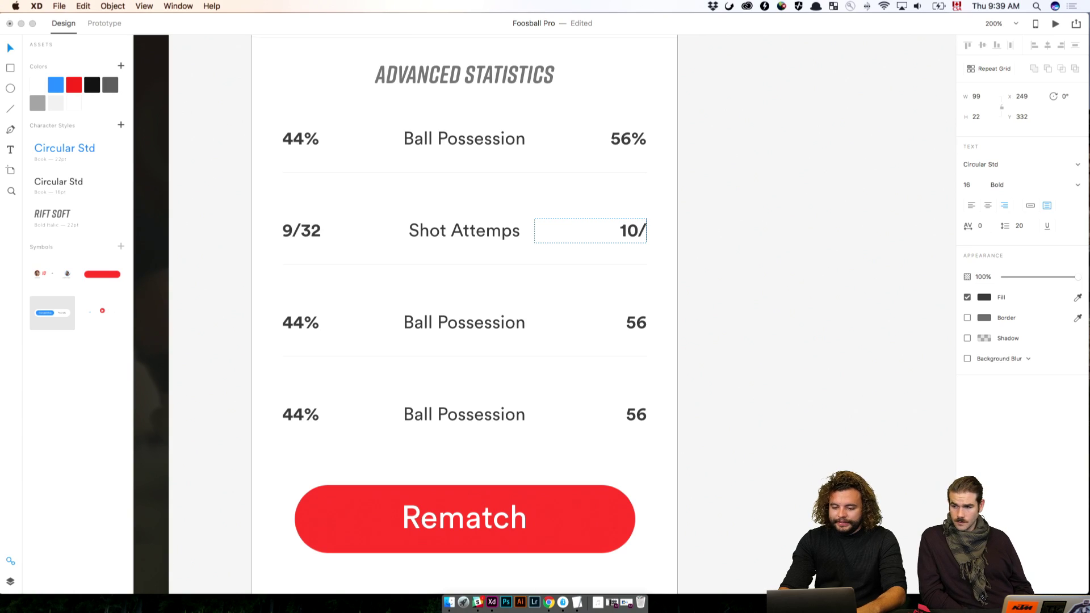
pyautogui.write('11')
pyautogui.press('Escape')
pyautogui.press('Escape')
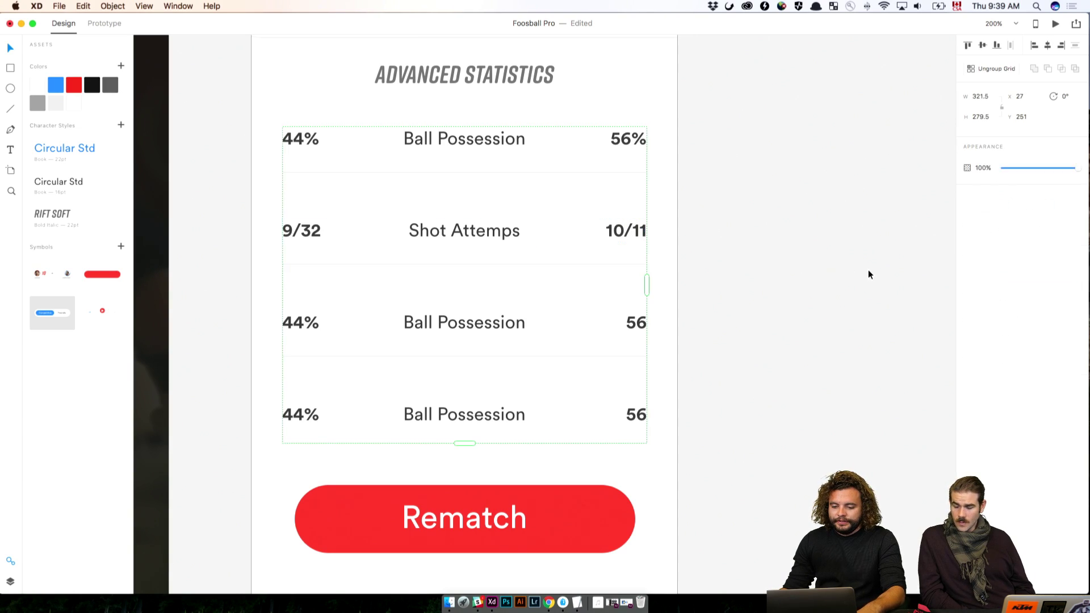
pyautogui.click(868, 275)
# Step: Check the Post Game sketch for the third statistic, and change the third row's label to Passing %
pyautogui.moveTo(798, 345); pyautogui.dragTo(829, 365)
pyautogui.scroll(7, 753, 293)
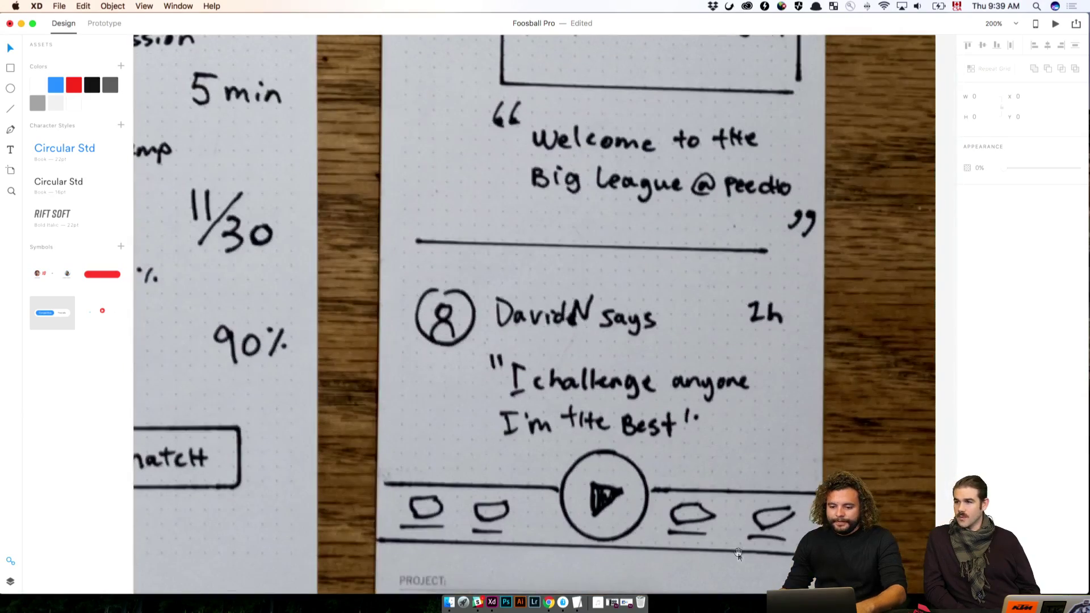
pyautogui.press('super+1')
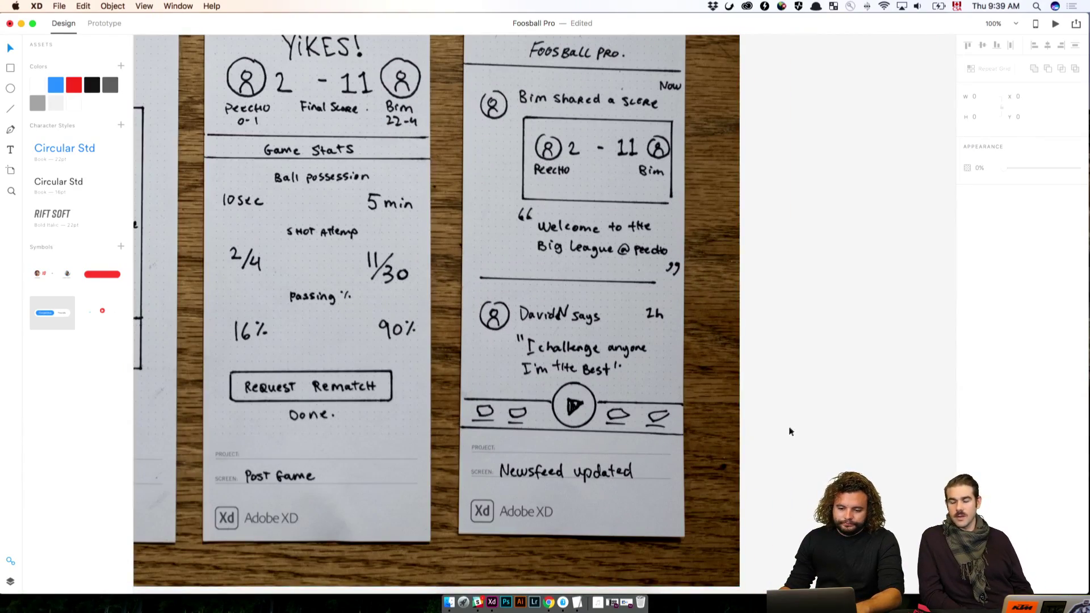
pyautogui.scroll(-10, 788, 434)
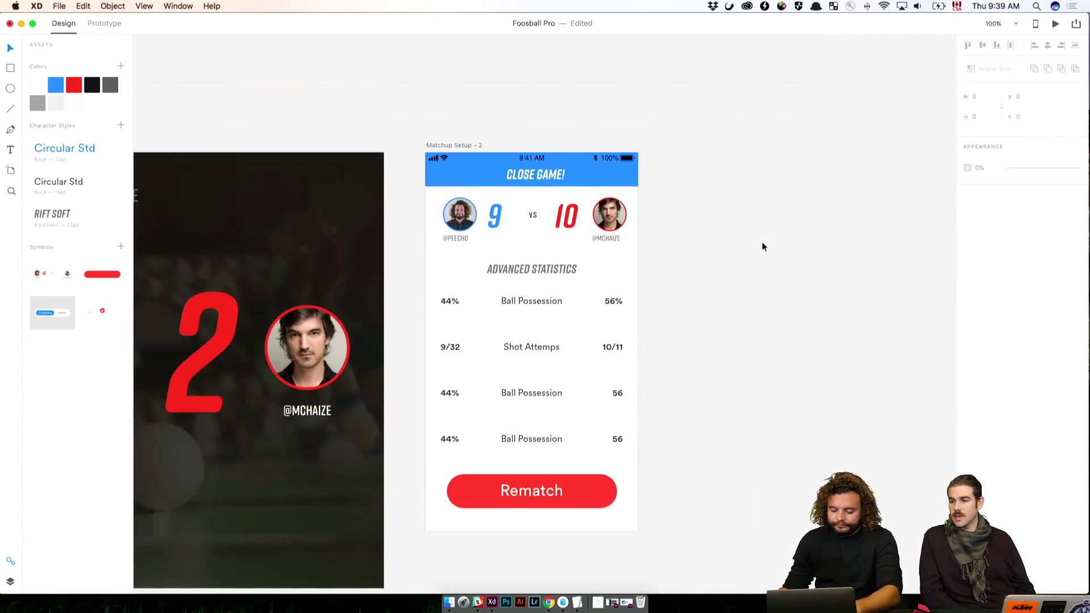
pyautogui.press('super+2')
pyautogui.scroll(-5, 756, 358)
pyautogui.click(566, 299)
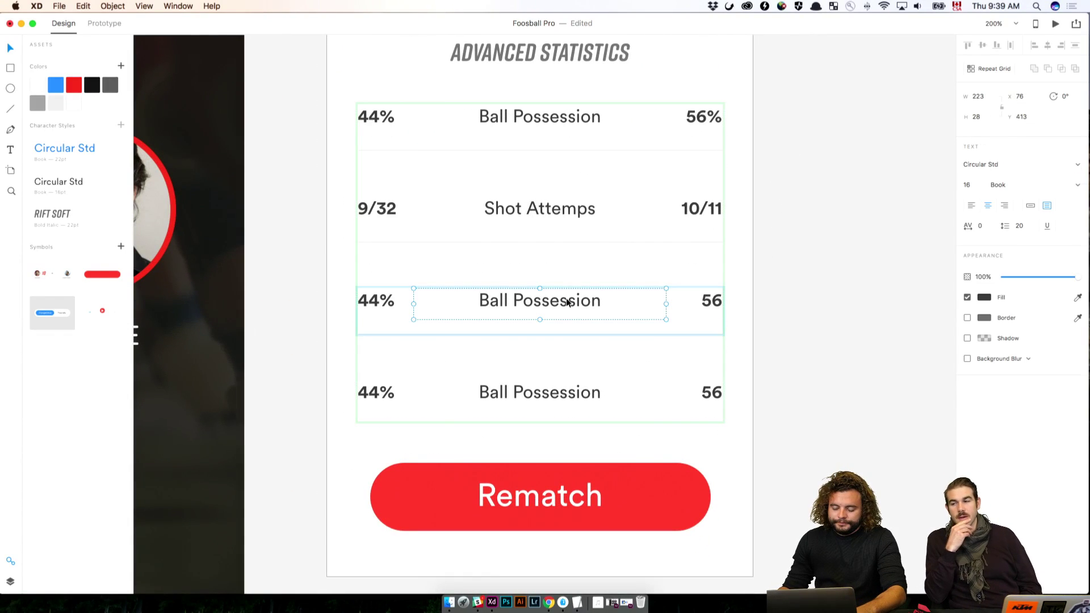
pyautogui.doubleClick(566, 300)
pyautogui.write('Passing')
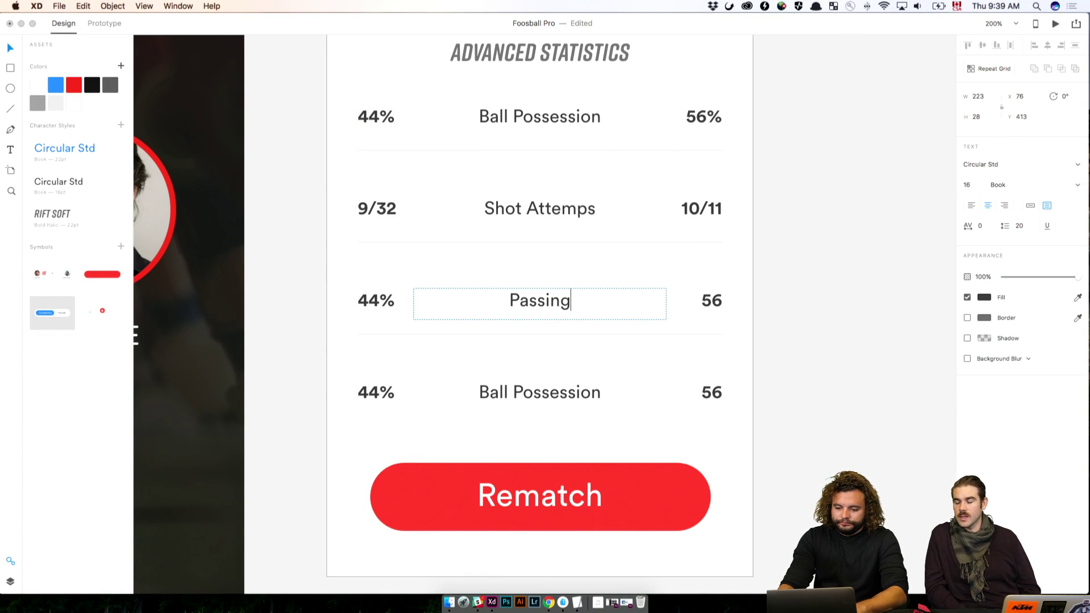
pyautogui.write(' %')
pyautogui.press('Escape')
pyautogui.click(851, 291)
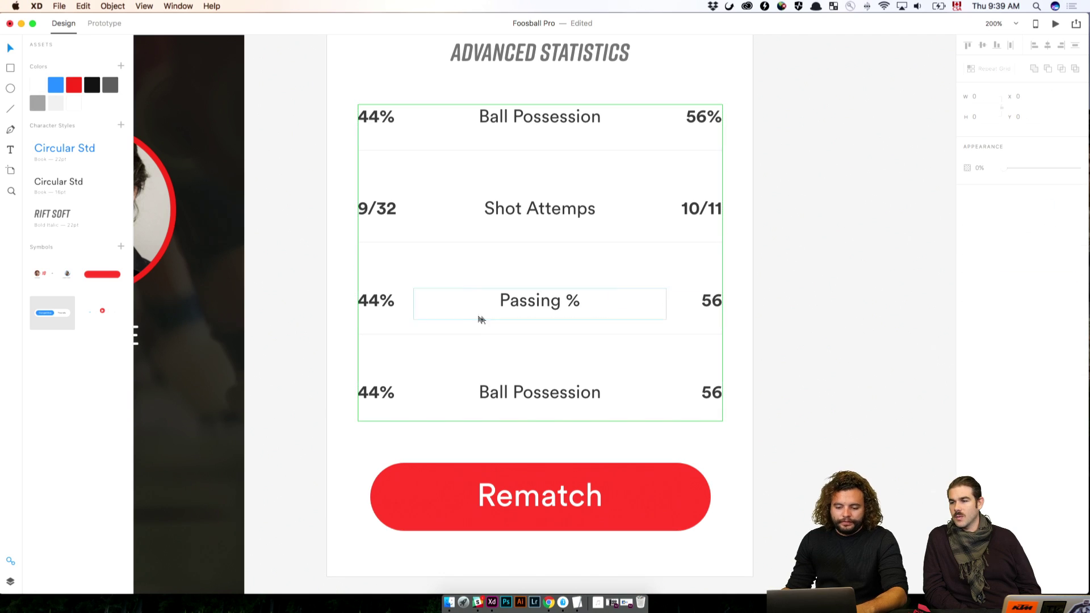
# Step: Set the left-hand value of the Passing % row to 20%
pyautogui.click(391, 304)
pyautogui.doubleClick(392, 304)
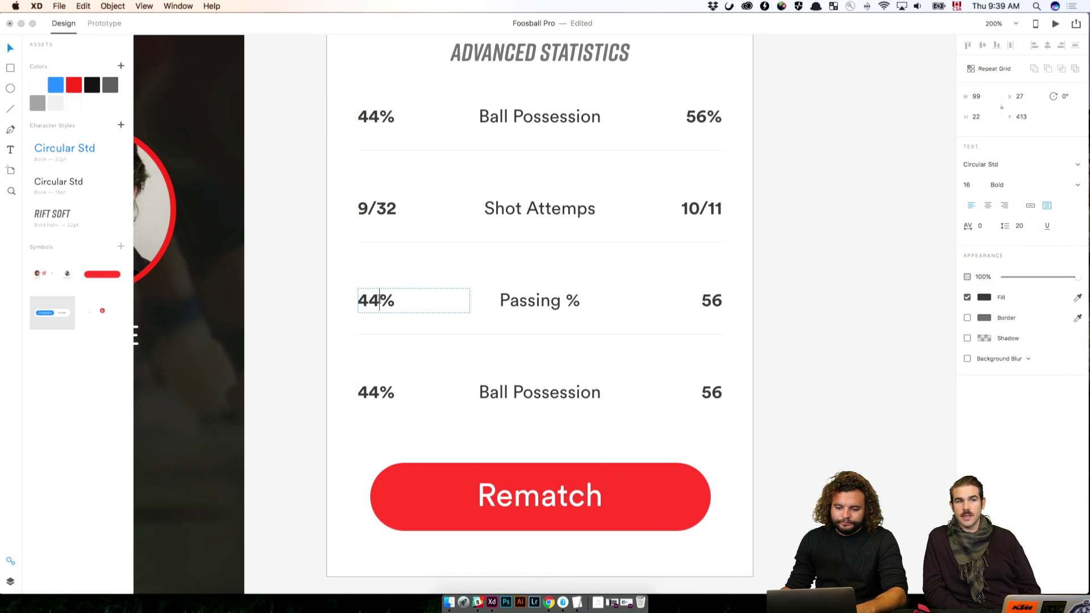
pyautogui.moveTo(381, 301); pyautogui.dragTo(354, 302)
pyautogui.write('20')
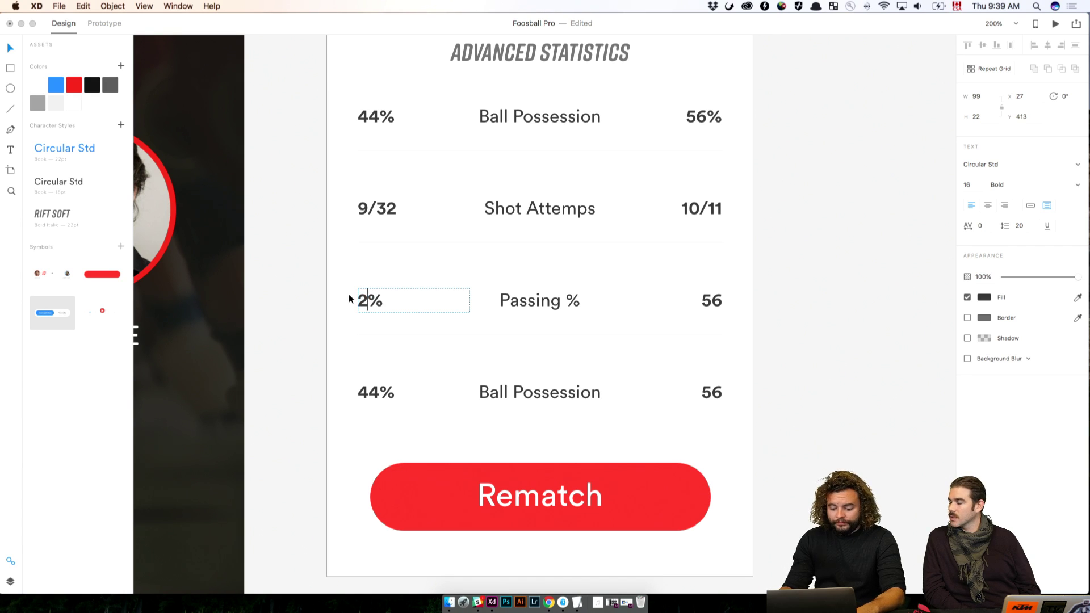
pyautogui.press('Escape')
pyautogui.press('Escape')
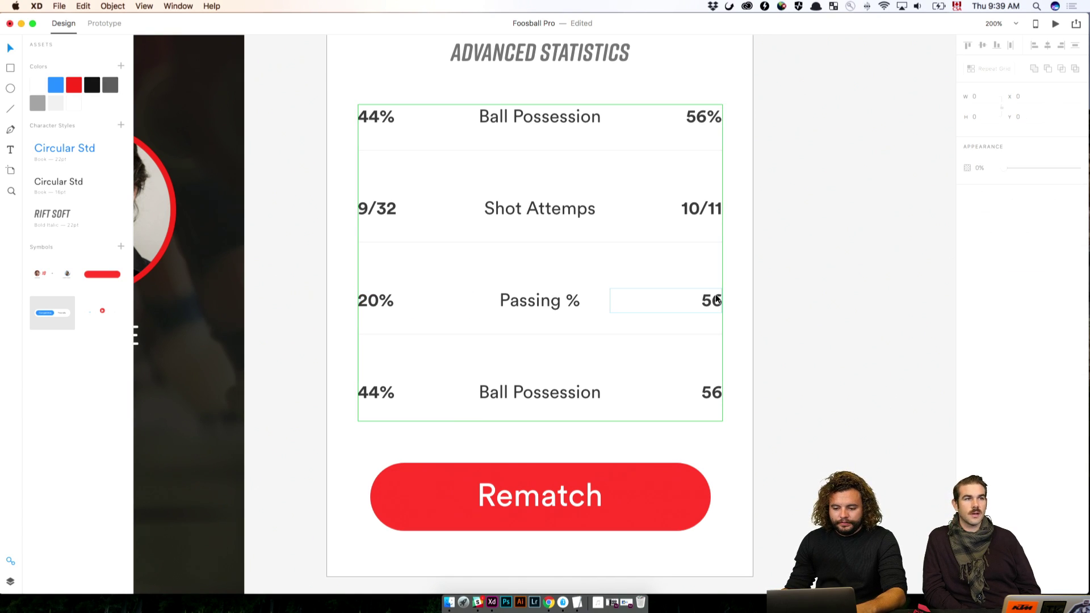
# Step: Replace the right-hand value of the Passing % row with 80%
pyautogui.doubleClick(717, 299)
pyautogui.doubleClick(717, 299)
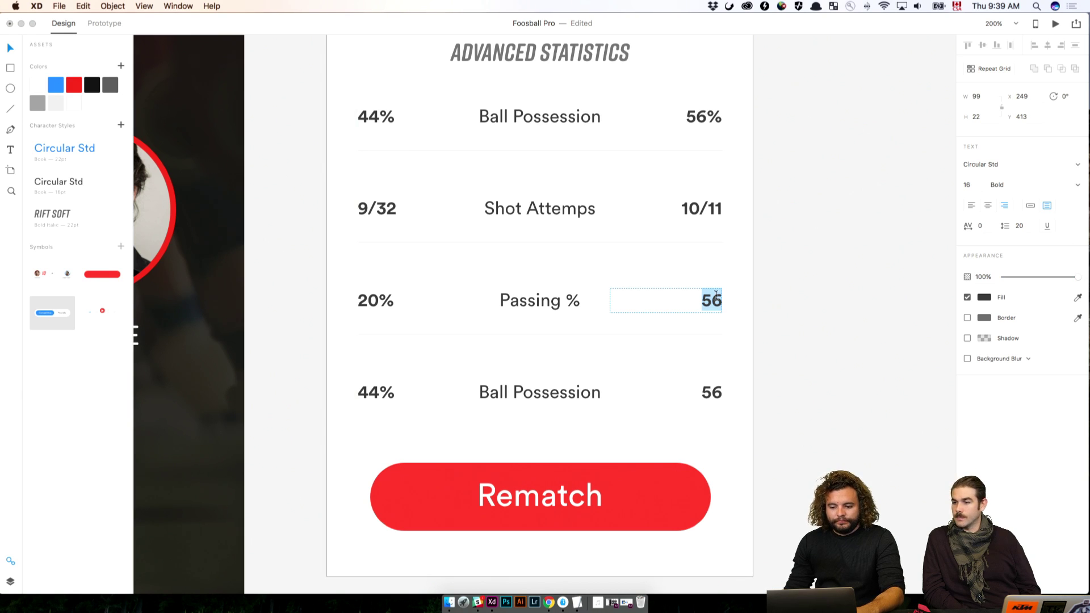
pyautogui.write('80')
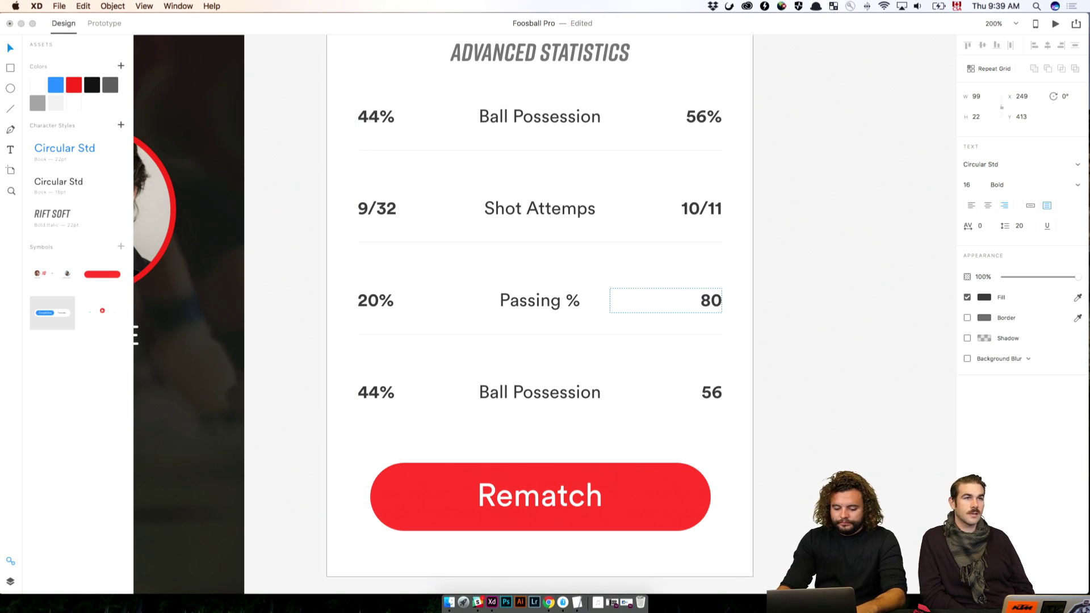
pyautogui.write('%')
pyautogui.press('Escape')
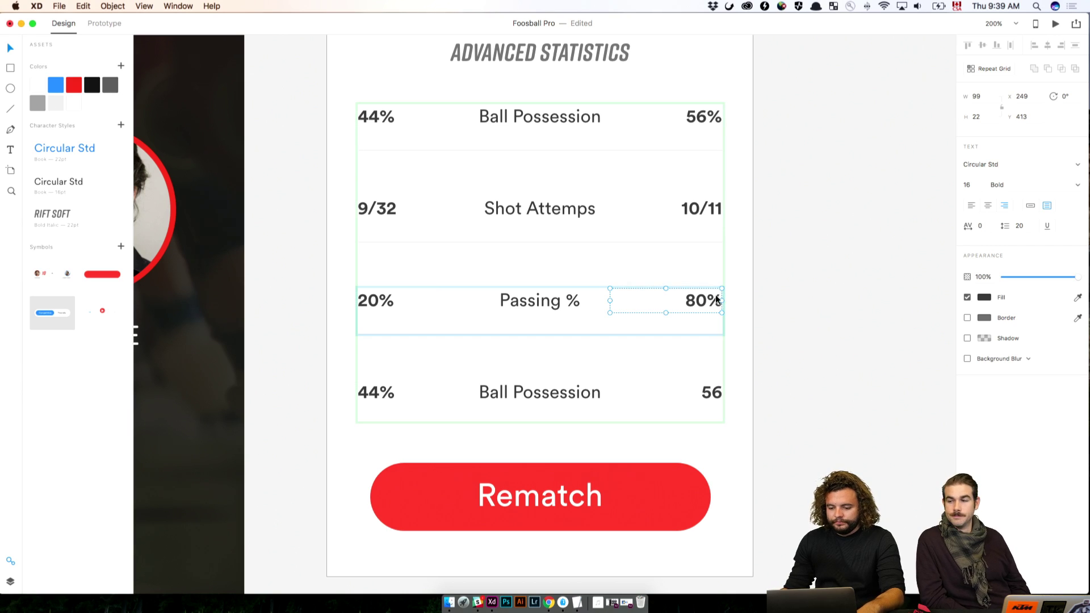
pyautogui.click(755, 289)
# Step: Shorten the statistics Repeat Grid to three rows, dropping the extra Ball Possession row at its end
pyautogui.scroll(2, 755, 289)
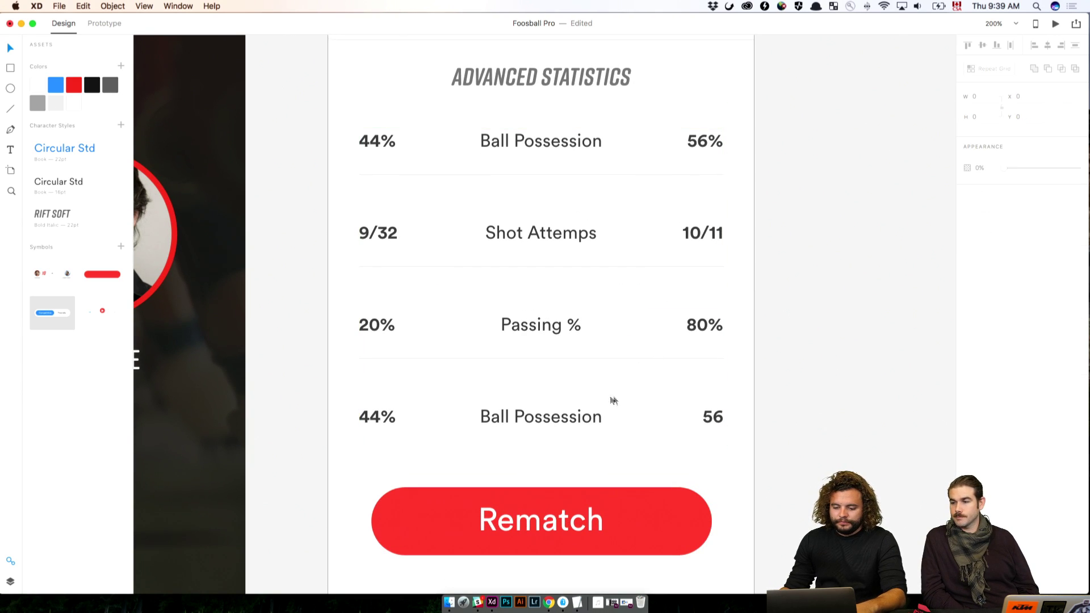
pyautogui.click(573, 422)
pyautogui.moveTo(540, 446); pyautogui.dragTo(546, 400)
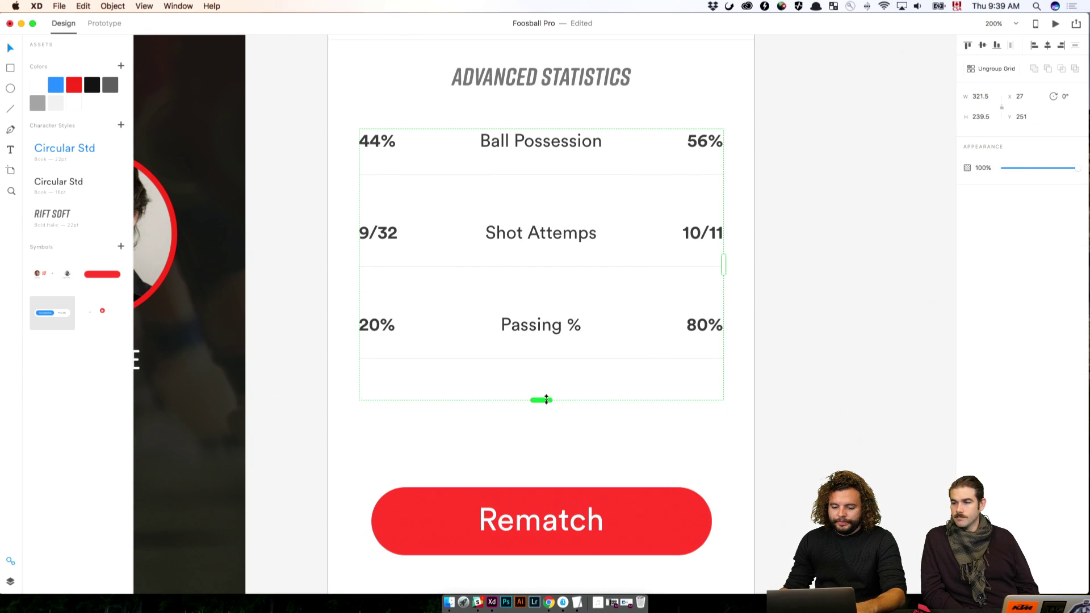
# Step: Move the Rematch button with its label straight up, closer to the Passing % row
pyautogui.scroll(-4, 634, 360)
pyautogui.moveTo(749, 359); pyautogui.dragTo(511, 482)
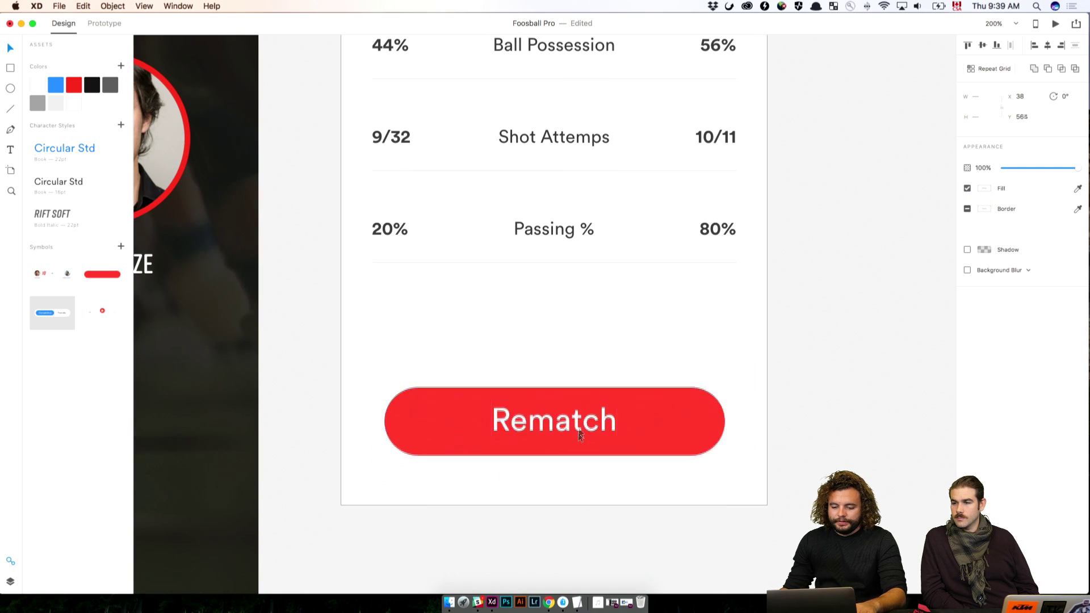
pyautogui.moveTo(579, 435); pyautogui.dragTo(579, 366)
pyautogui.click(759, 326)
# Step: Try to place the Advanced Statistics heading text below the Rematch button, and undo it
pyautogui.scroll(8, 494, 327)
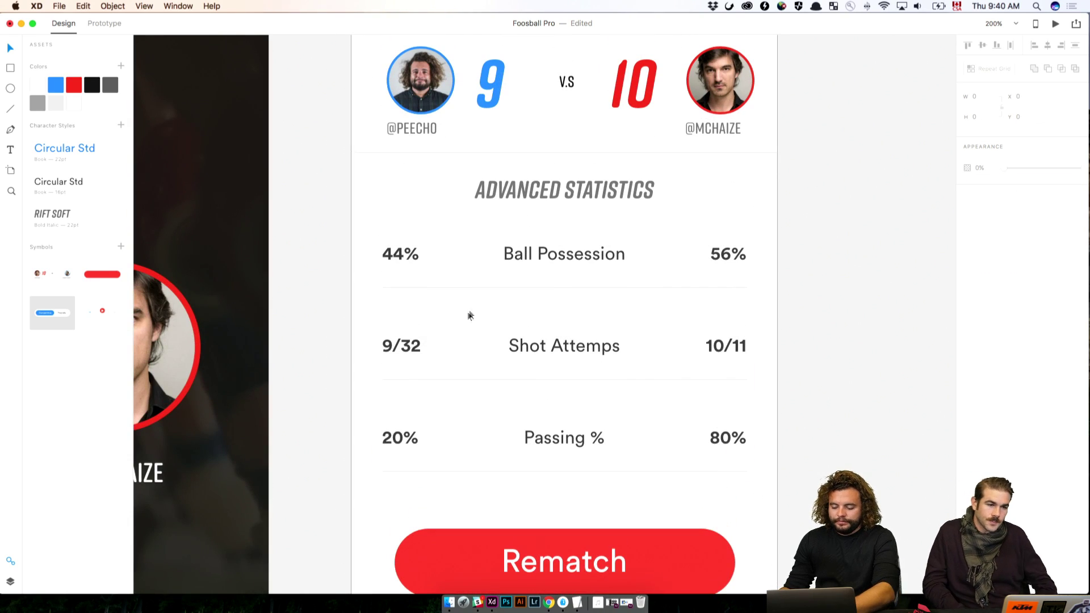
pyautogui.click(555, 189)
pyautogui.scroll(-5, 569, 199)
pyautogui.moveTo(552, 76); pyautogui.dragTo(566, 522)
pyautogui.press('super+z')
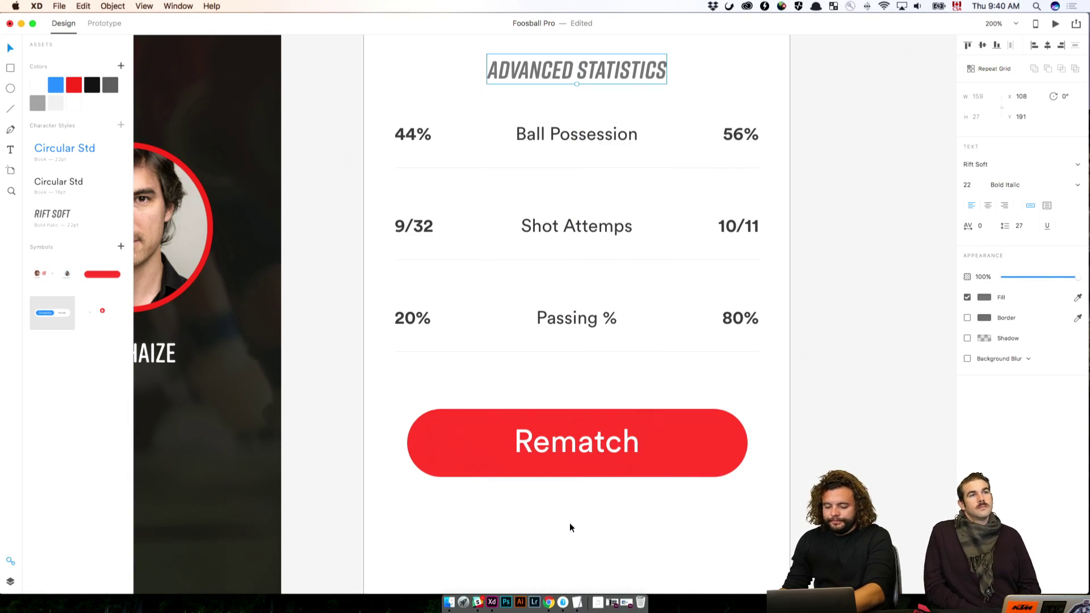
# Step: Copy the Cancel Matchup link text from the bottom of the Select Oponent artboard
pyautogui.press('super+minus')
pyautogui.click(568, 519)
pyautogui.moveTo(452, 452); pyautogui.dragTo(851, 488)
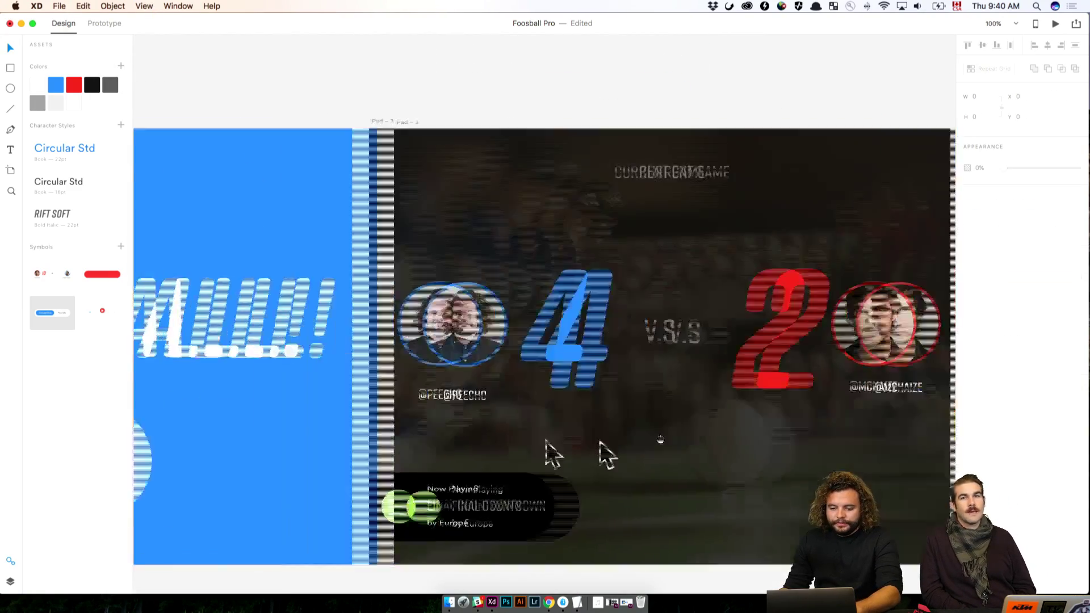
pyautogui.moveTo(386, 437); pyautogui.dragTo(852, 439)
pyautogui.hscroll(-10, 388, 426)
pyautogui.press('super+minus')
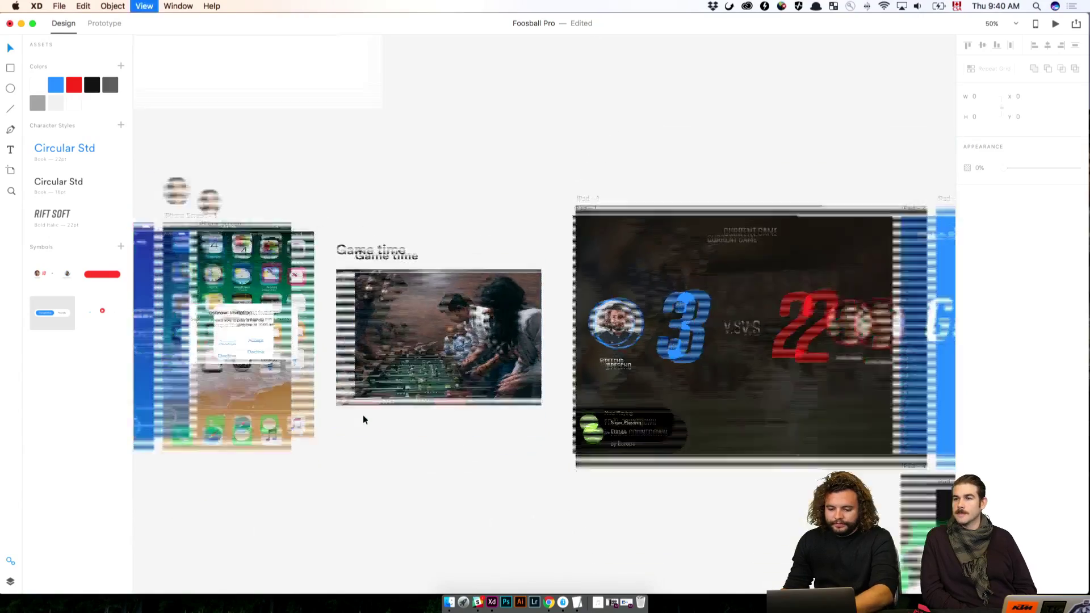
pyautogui.hscroll(-10, 364, 426)
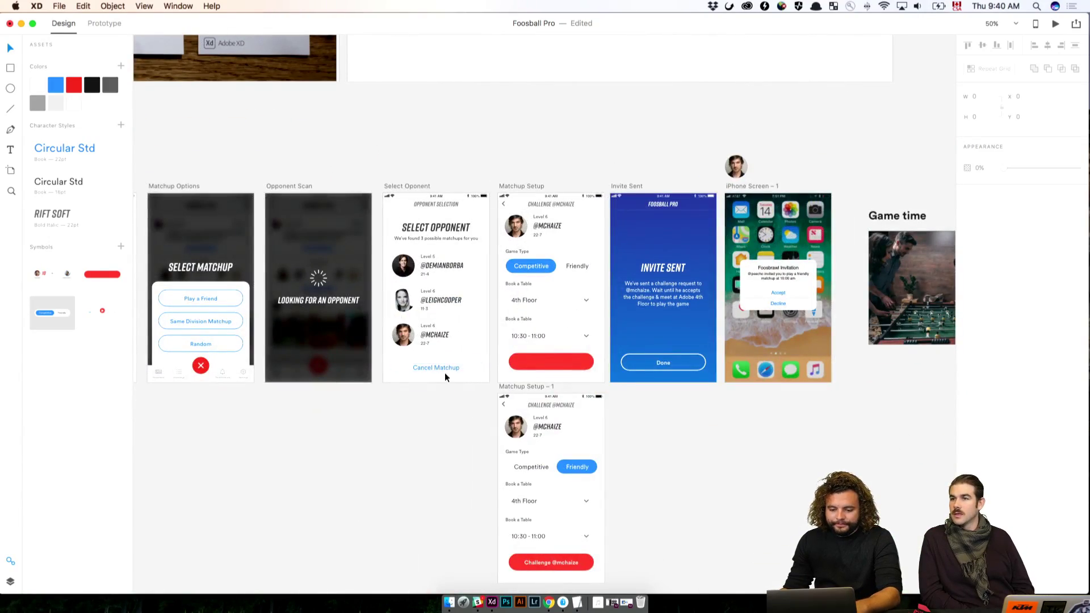
pyautogui.click(448, 368)
pyautogui.click(773, 425)
# Step: Paste the copied Cancel Matchup link into the Matchup Setup – 2 artboard, centred below the Rematch button
pyautogui.hscroll(15, 568, 423)
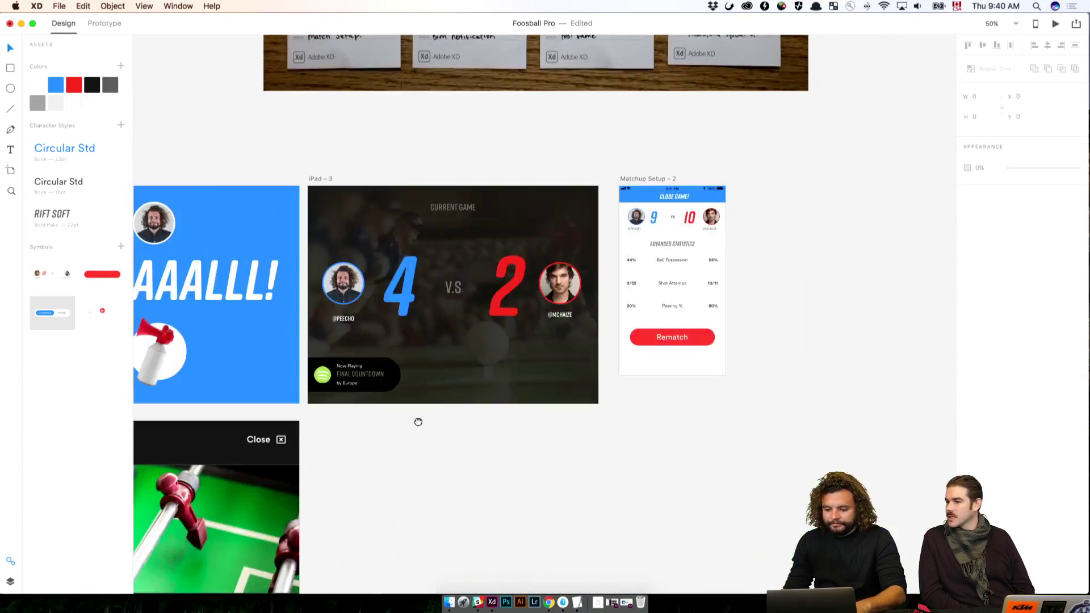
pyautogui.press('super+plus')
pyautogui.moveTo(694, 408); pyautogui.dragTo(404, 455)
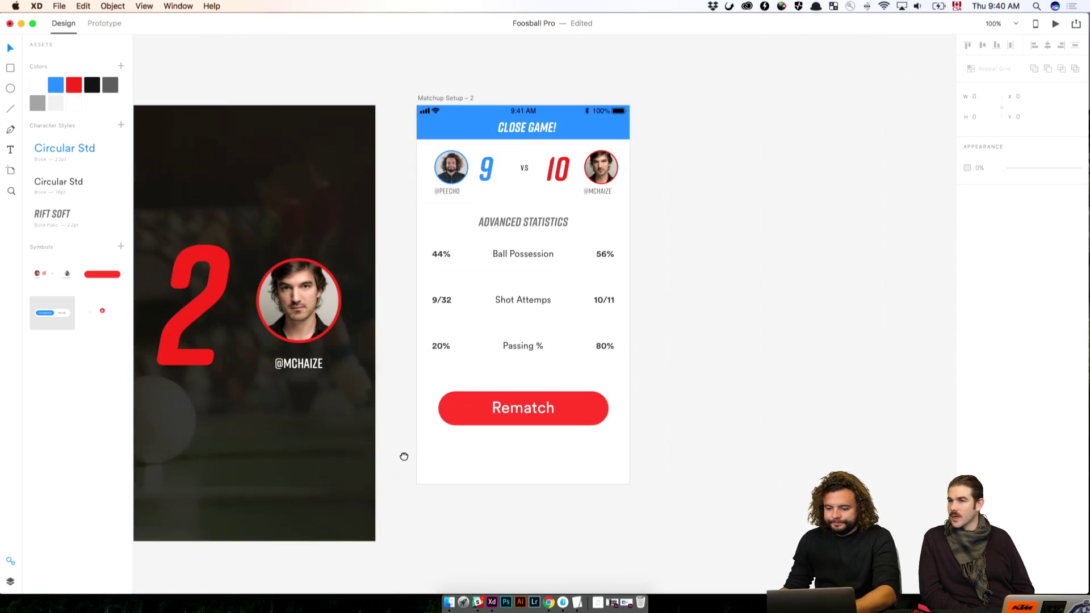
pyautogui.press('super+plus')
pyautogui.press('super+minus')
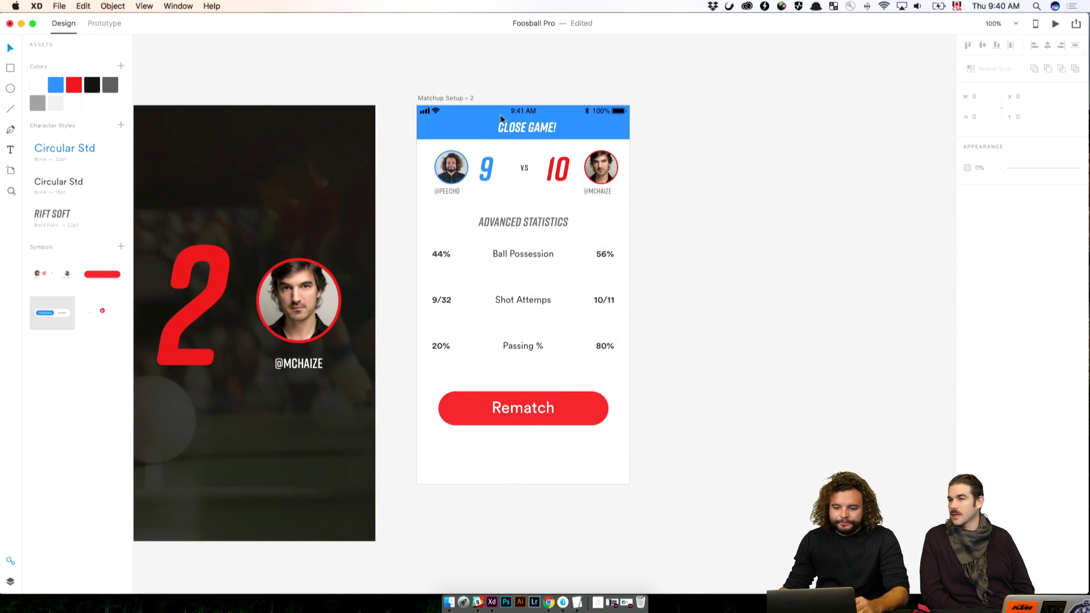
pyautogui.click(461, 97)
pyautogui.press('super+v')
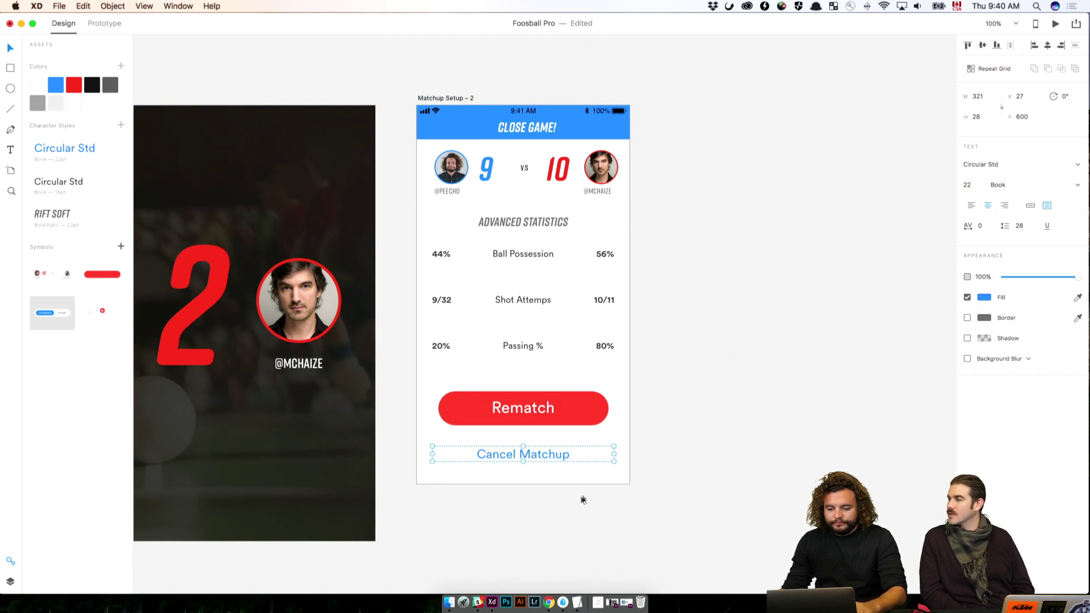
pyautogui.click(741, 471)
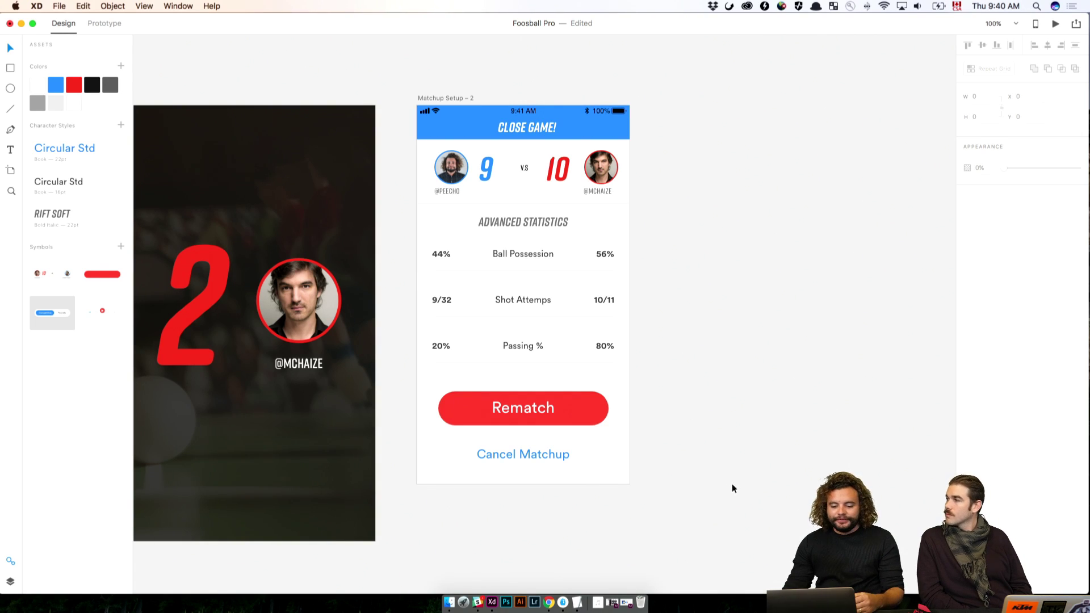
# Step: Replace the link text below the Rematch button with Done
pyautogui.doubleClick(553, 459)
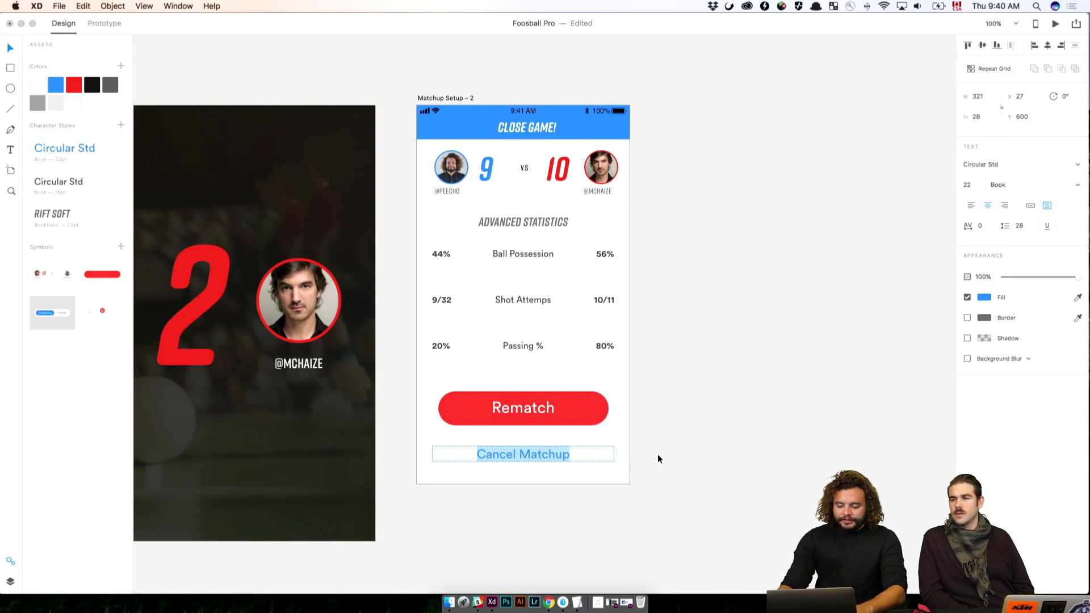
pyautogui.write('Done')
pyautogui.click(754, 440)
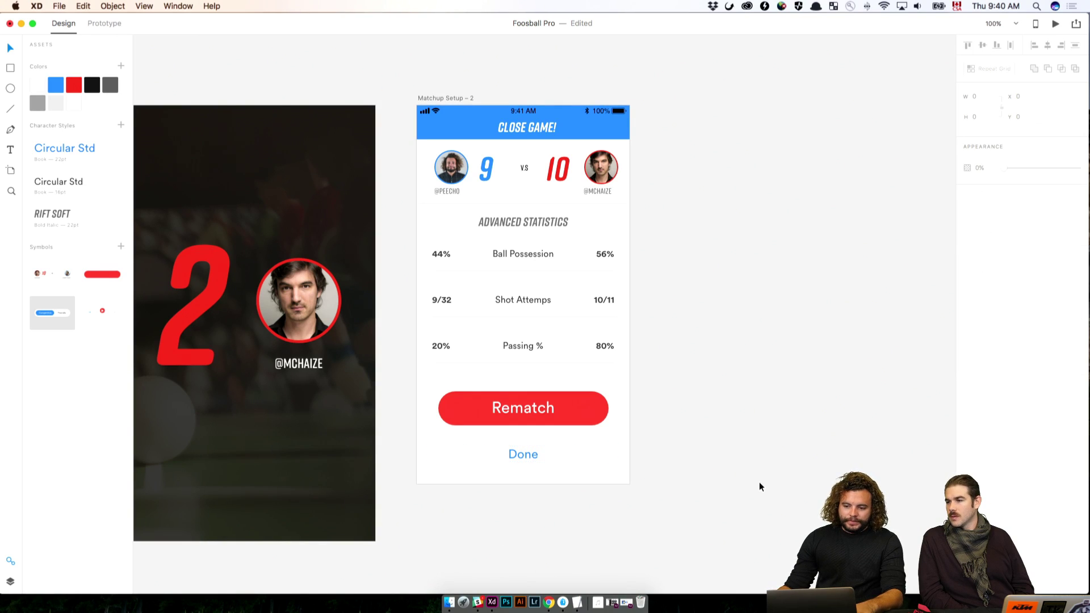
pyautogui.click(747, 7)
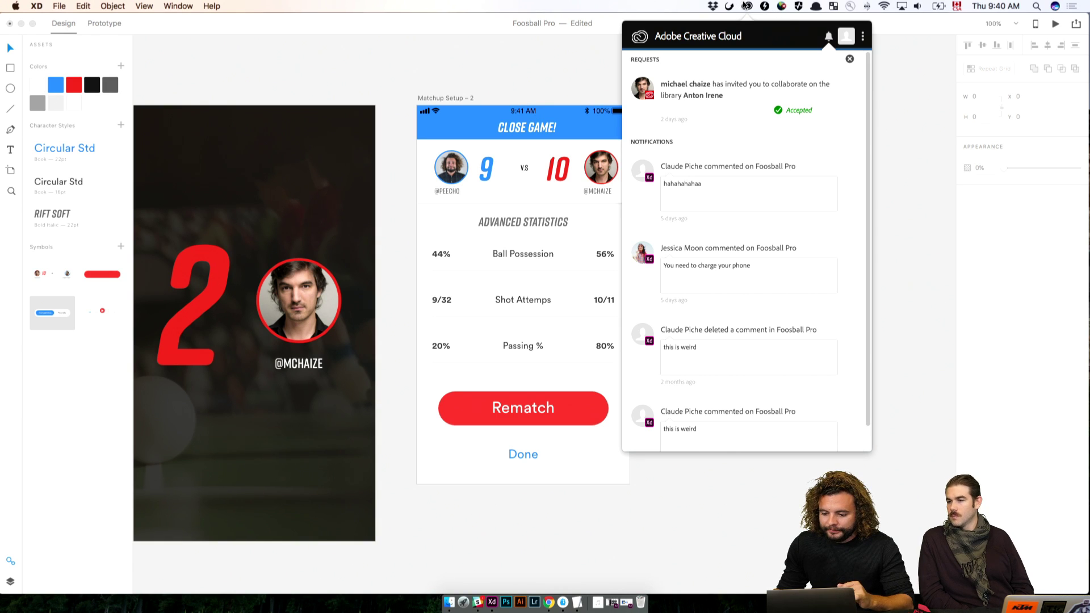
pyautogui.click(747, 6)
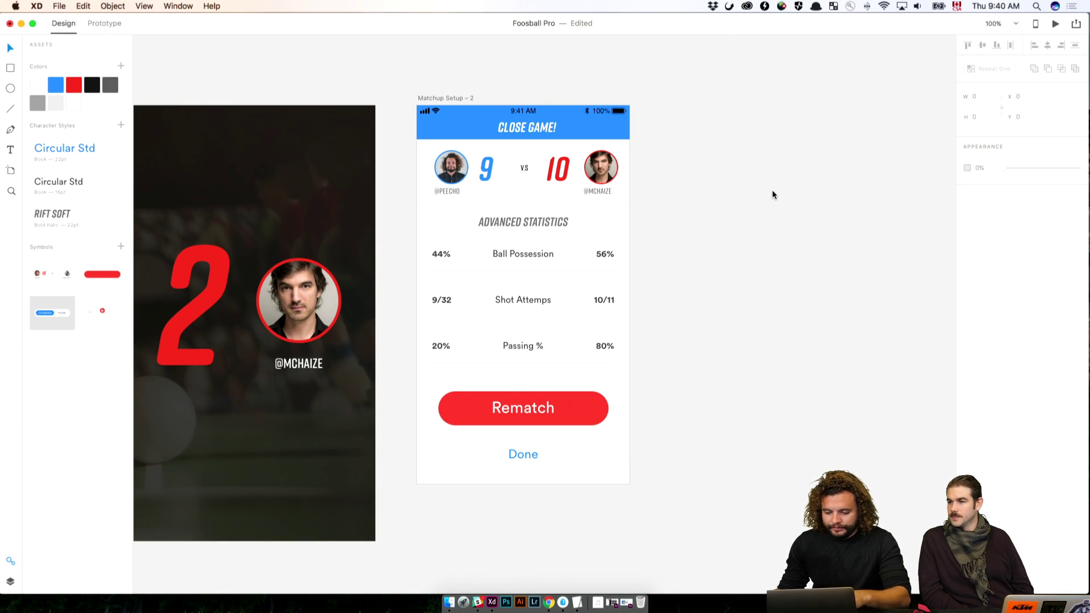
# Step: Move the Rematch button with its label down to Y 514, closer to the Done link
pyautogui.press('super+equal')
pyautogui.scroll(-4, 779, 379)
pyautogui.moveTo(808, 361); pyautogui.dragTo(373, 431)
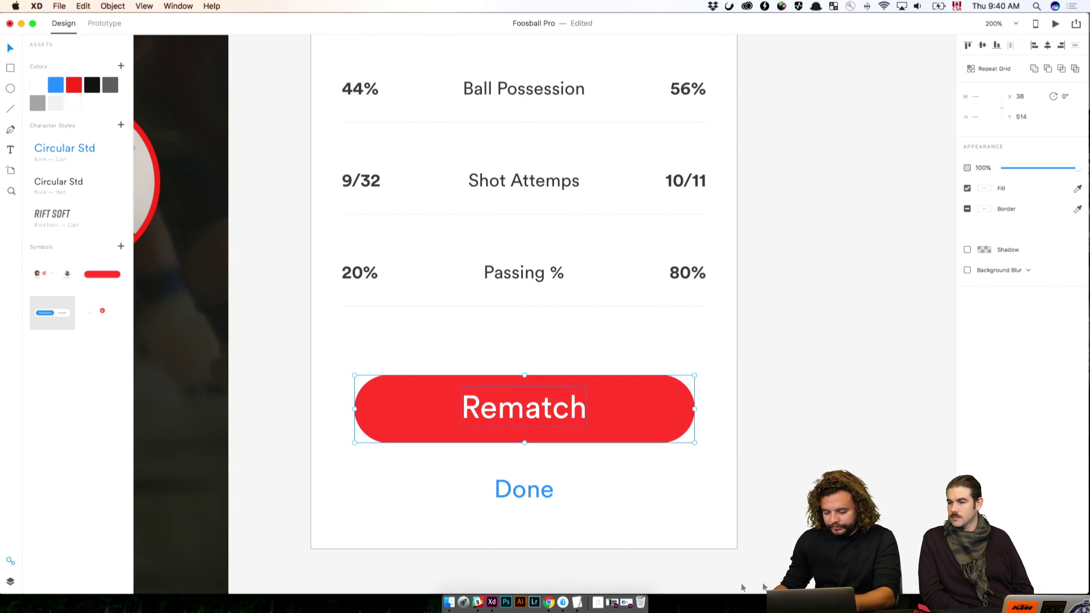
pyautogui.press('Escape')
pyautogui.press('super+minus')
pyautogui.press('super+minus')
pyautogui.press('super+minus')
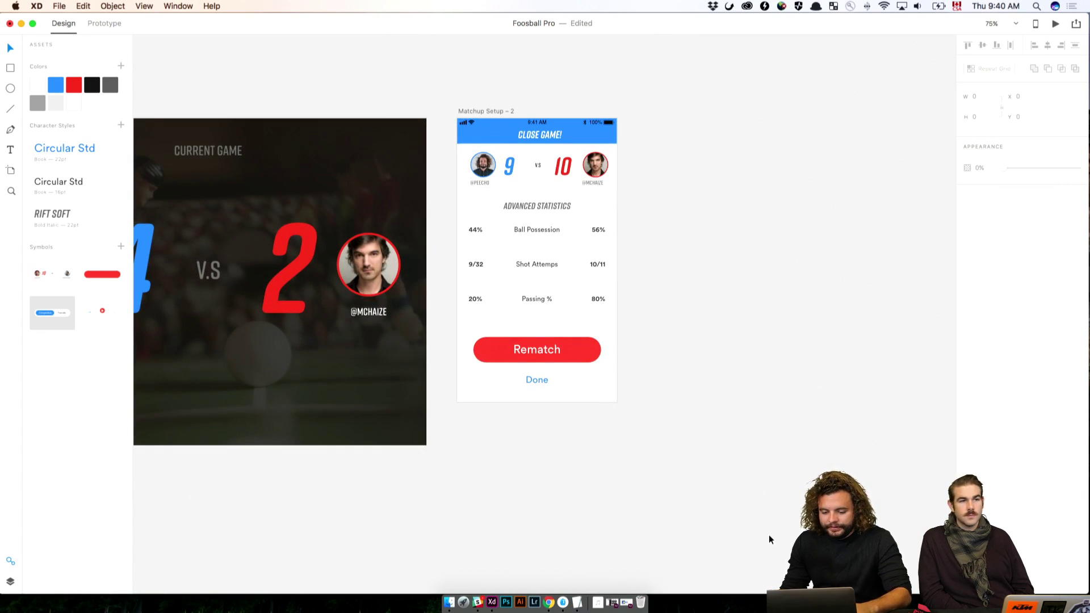
# Step: Move the Advanced Statistics heading together with the three-row statistics list down to Y 204
pyautogui.moveTo(649, 204); pyautogui.dragTo(489, 280)
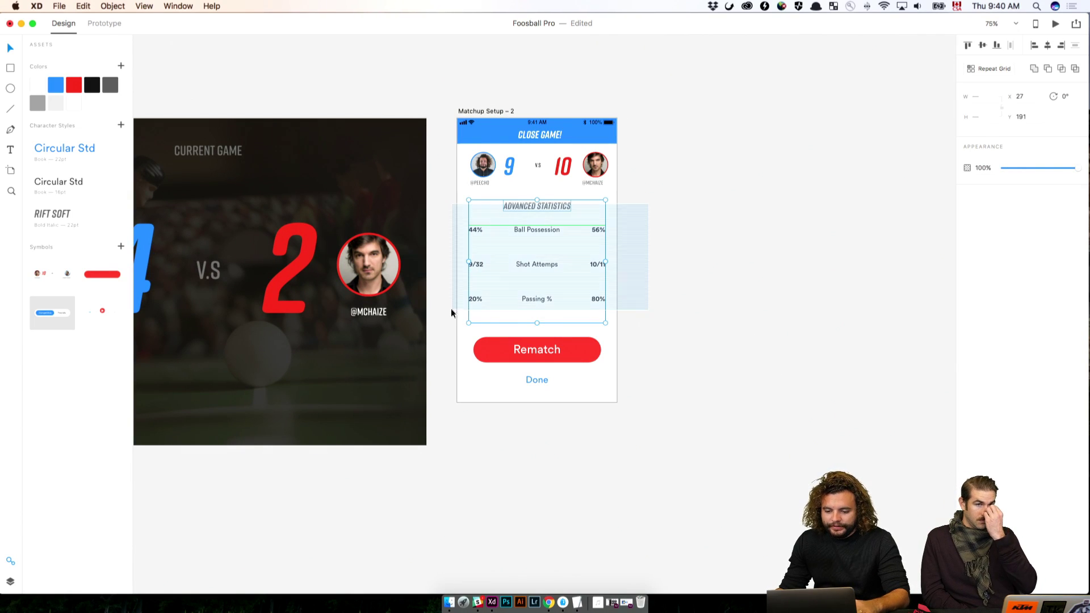
pyautogui.hotkey('shift', 'Down')
pyautogui.press('Down')
pyautogui.press('Down')
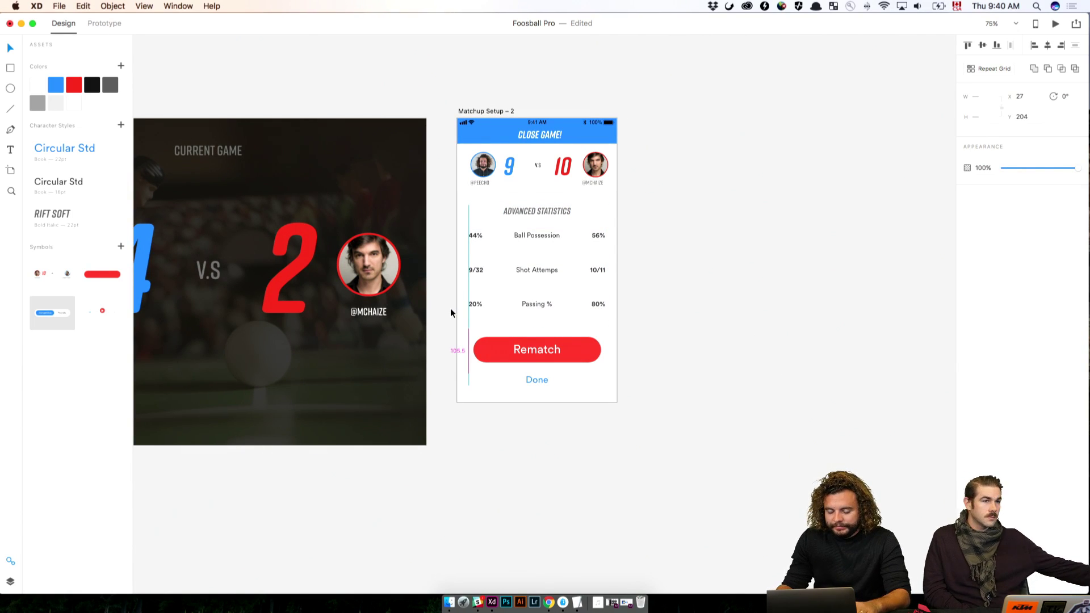
pyautogui.press('Escape')
pyautogui.hscroll(-5, 397, 312)
pyautogui.press('super+minus')
pyautogui.press('super+minus')
pyautogui.press('super+minus')
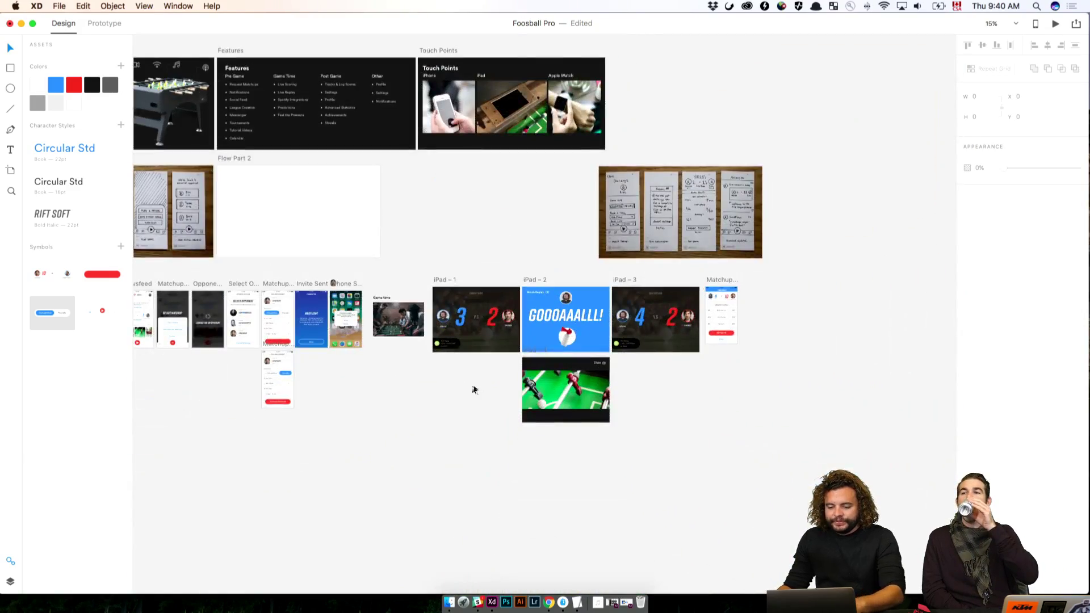
pyautogui.hscroll(-5, 479, 370)
pyautogui.press('super+equal')
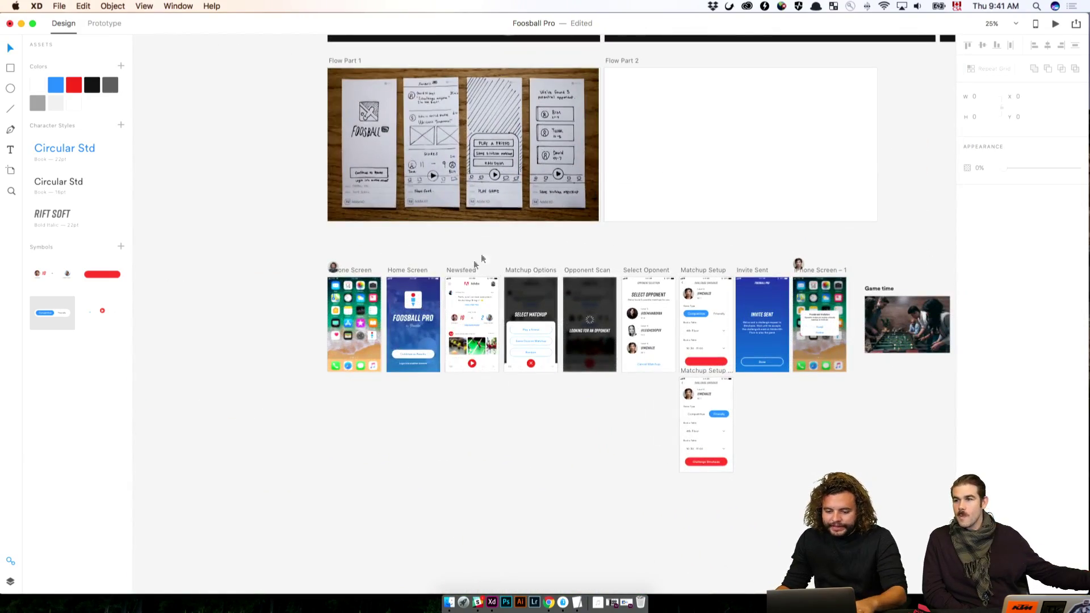
pyautogui.click(466, 267)
pyautogui.moveTo(466, 267); pyautogui.dragTo(433, 496)
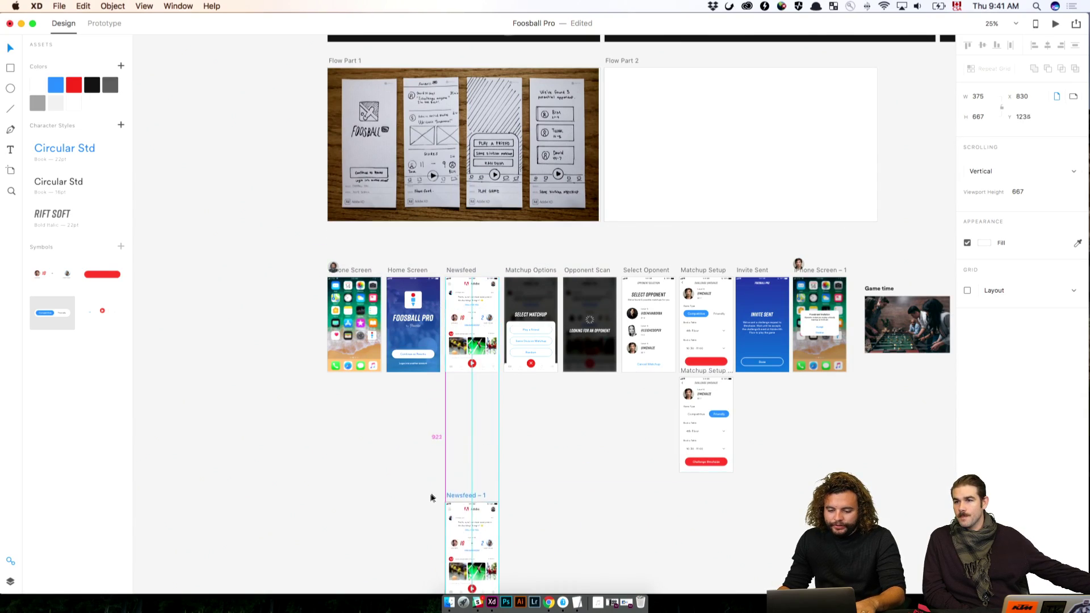
pyautogui.hscroll(5, 340, 363)
pyautogui.scroll(-4, 340, 363)
pyautogui.moveTo(277, 370); pyautogui.dragTo(841, 430)
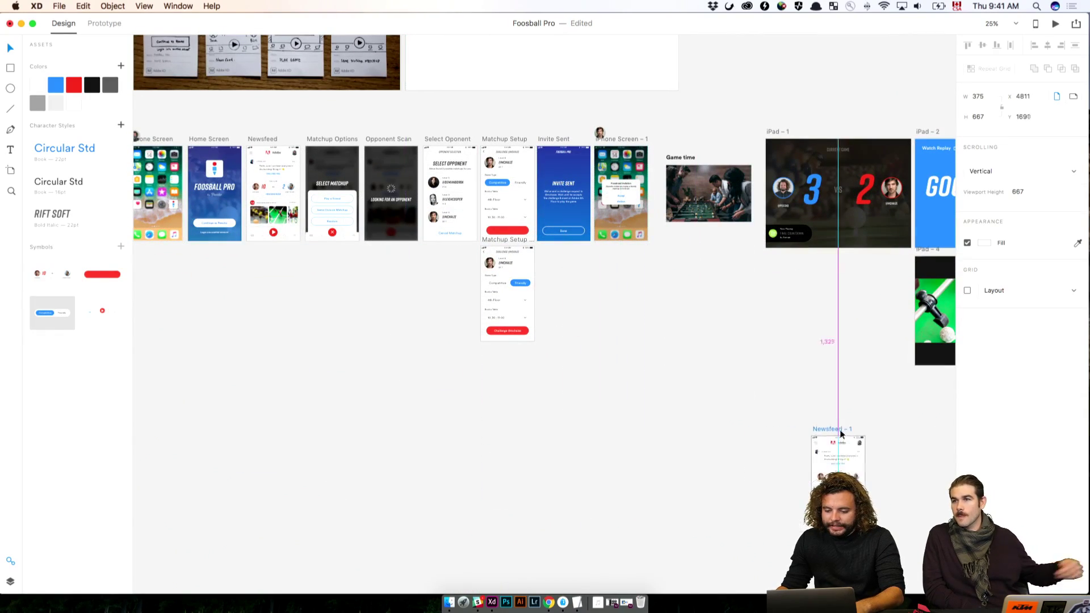
pyautogui.hscroll(8, 842, 430)
pyautogui.hscroll(-4, 376, 405)
pyautogui.press('super+z')
pyautogui.press('super+z')
pyautogui.press('super+z')
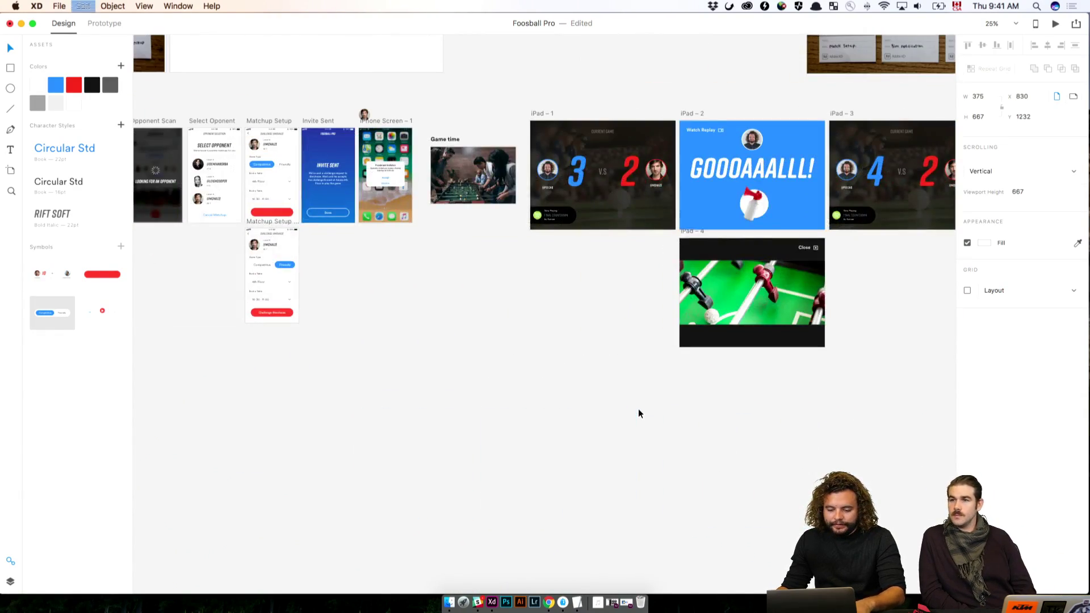
# Step: Duplicate the Newsfeed artboard and bring the copy over to the open area below the iPad – 3 and Matchup Setup – 2 artboards
pyautogui.hscroll(-10, 918, 455)
pyautogui.scroll(3, 917, 455)
pyautogui.click(680, 414)
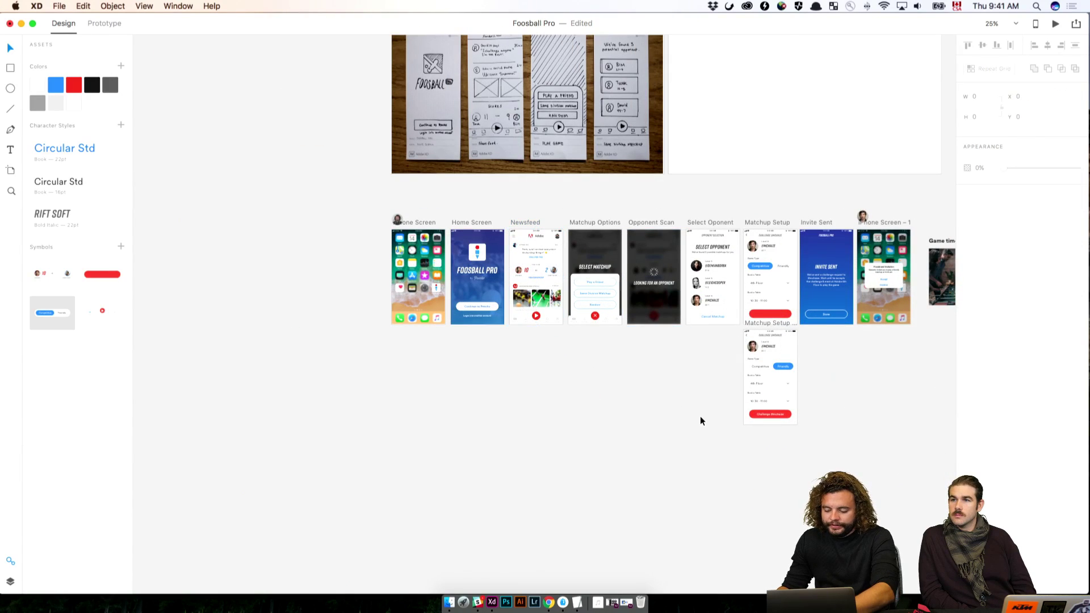
pyautogui.press('super+equal')
pyautogui.click(519, 196)
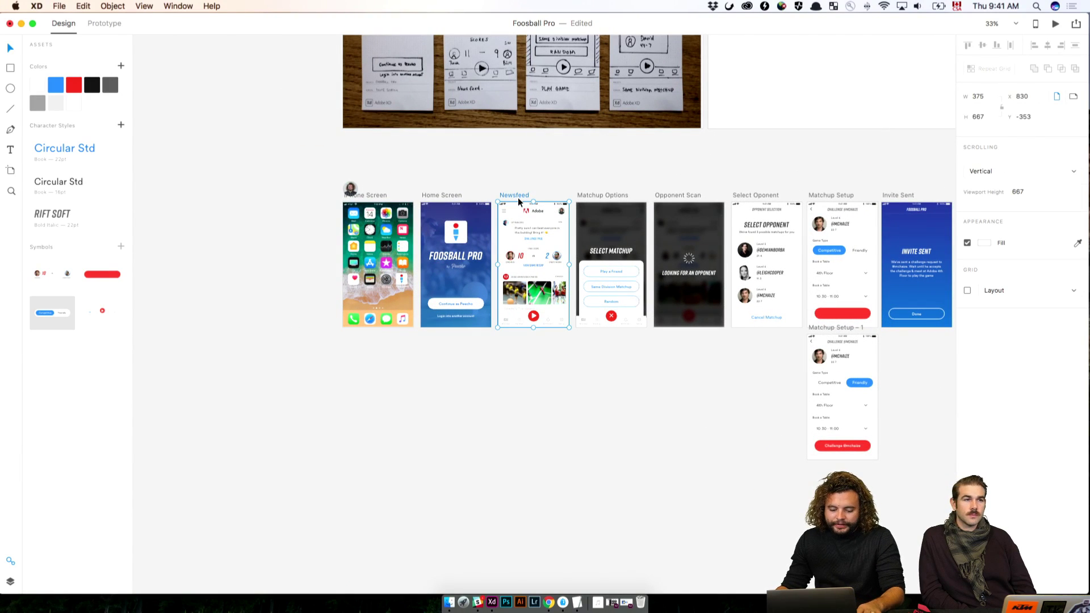
pyautogui.click(509, 164)
pyautogui.click(519, 197)
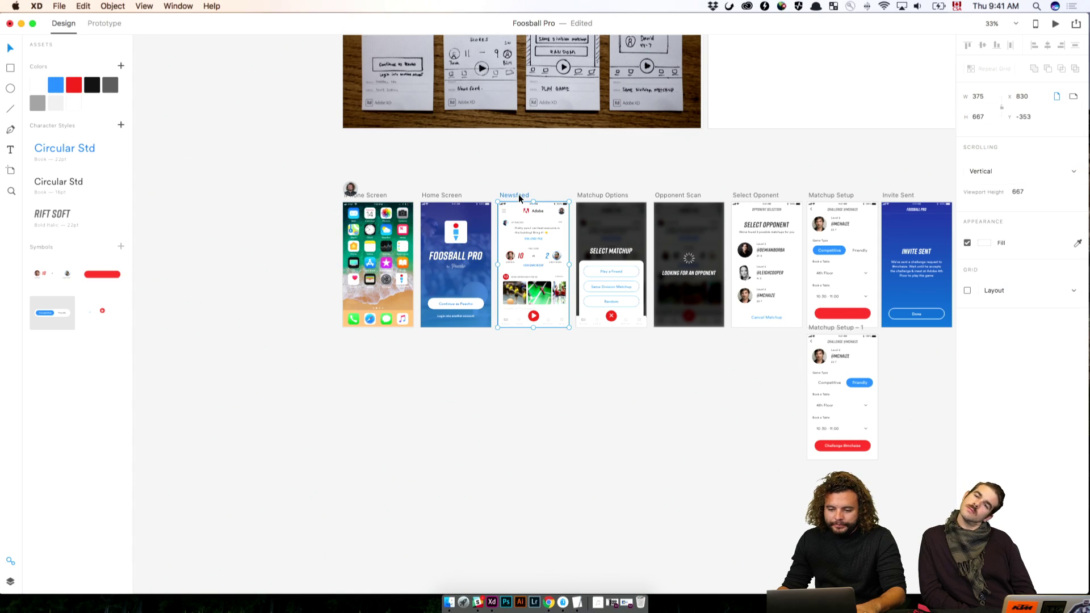
pyautogui.moveTo(518, 197)
pyautogui.keyDown('alt'); pyautogui.mouseDown()
pyautogui.moveTo(521, 451)
pyautogui.moveTo(219, 226)
pyautogui.moveTo(198, 230)
pyautogui.moveTo(667, 324)
pyautogui.moveTo(838, 236)
pyautogui.moveTo(270, 310)
pyautogui.moveTo(812, 311)
pyautogui.mouseUp(); pyautogui.keyUp('alt')
pyautogui.hscroll(10, 811, 311)
pyautogui.scroll(4, 812, 311)
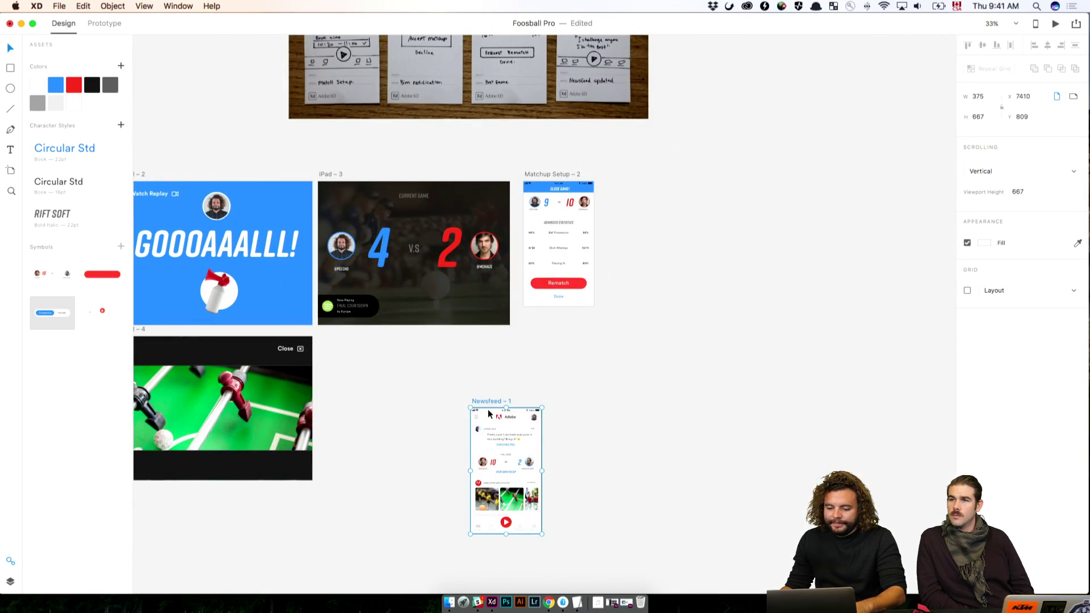
# Step: Place the Newsfeed copy directly after the Matchup Setup – 2 artboard, top edges aligned, with a gap of 73
pyautogui.click(560, 391)
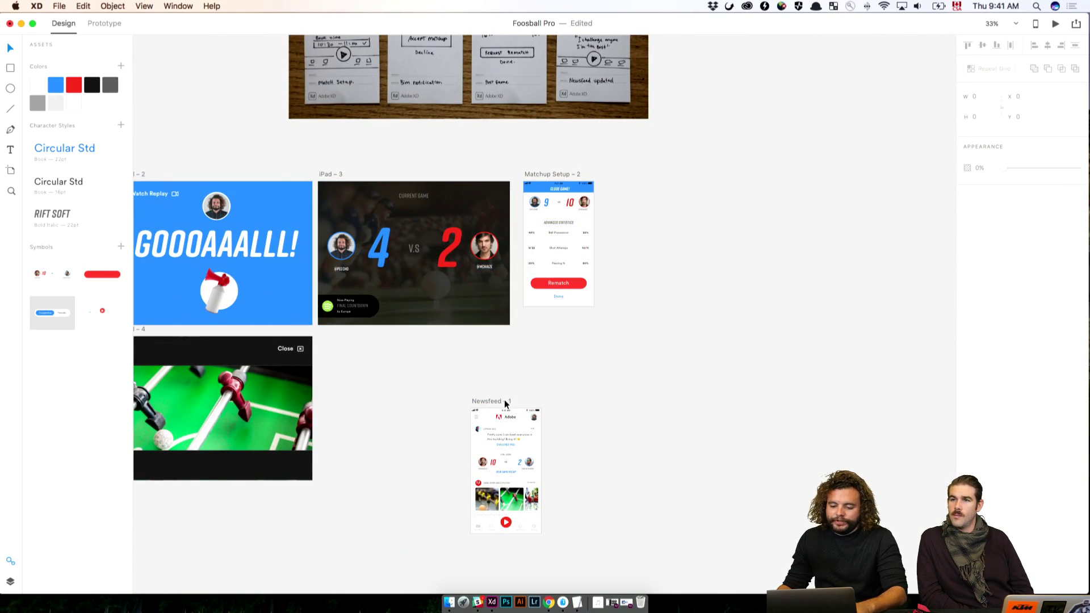
pyautogui.moveTo(505, 405); pyautogui.dragTo(640, 178)
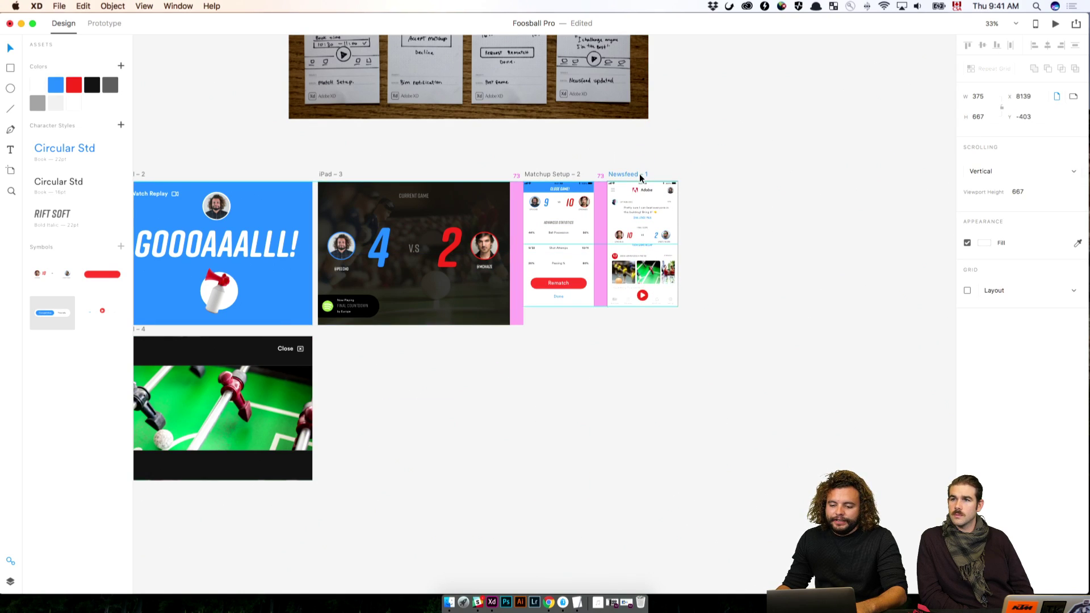
pyautogui.click(753, 189)
# Step: Move all feed cards in the Newsfeed copy down to open a space under the header, with the Final Score card at Y 391
pyautogui.press('super+1')
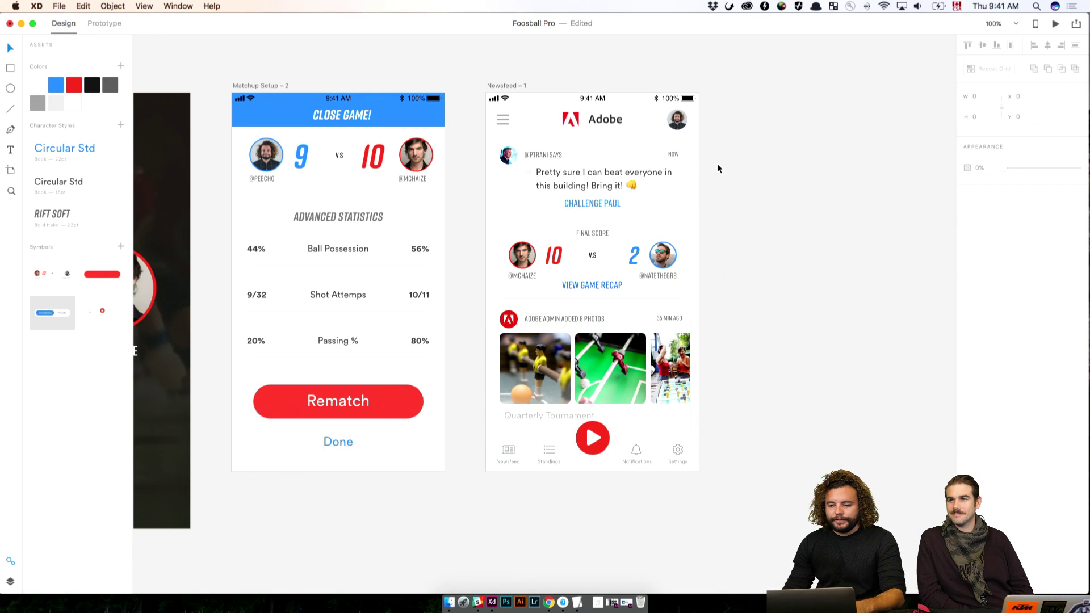
pyautogui.moveTo(694, 151); pyautogui.dragTo(503, 353)
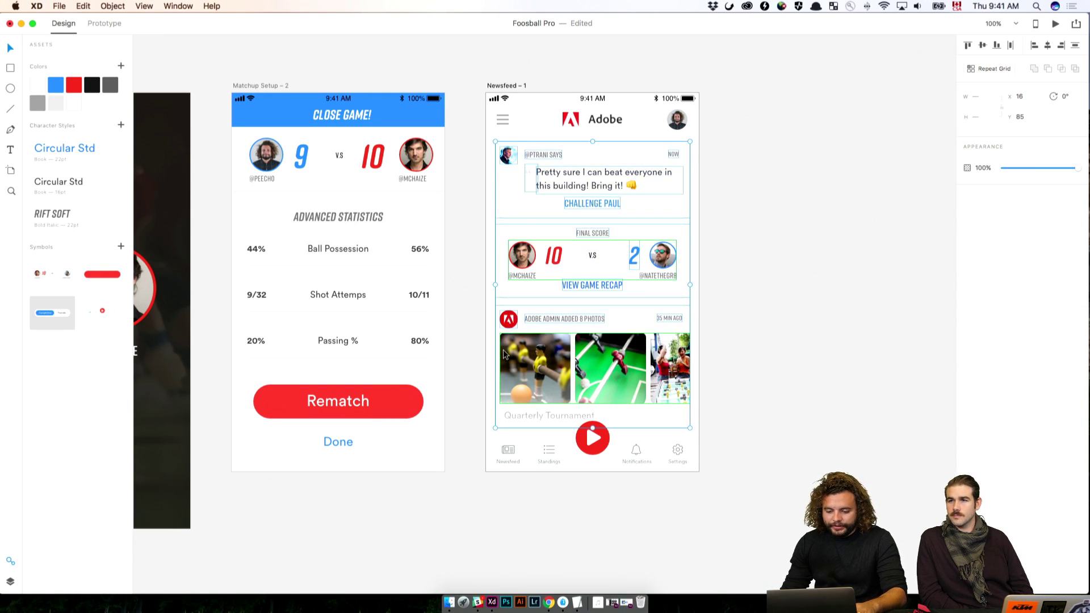
pyautogui.hotkey('shift', 'Down')
pyautogui.hotkey('shift', 'Down')
pyautogui.hotkey('shift', 'Down')
pyautogui.hotkey('shift', 'Down')
pyautogui.hotkey('shift', 'Down')
pyautogui.hotkey('shift', 'Down')
pyautogui.hotkey('shift', 'Down')
pyautogui.hotkey('shift', 'Down')
pyautogui.hotkey('shift', 'Down')
pyautogui.hotkey('shift', 'Down')
pyautogui.hotkey('shift', 'Down')
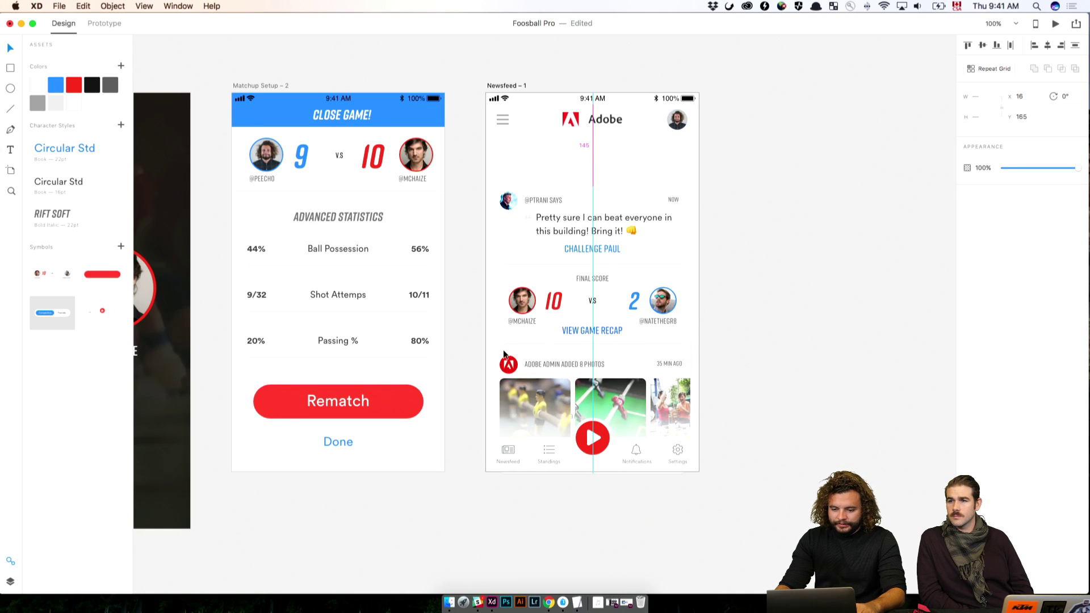
pyautogui.hotkey('shift', 'Down')
pyautogui.hotkey('shift', 'Down')
pyautogui.hotkey('shift', 'Down')
pyautogui.hotkey('shift', 'Down')
pyautogui.hotkey('shift', 'Down')
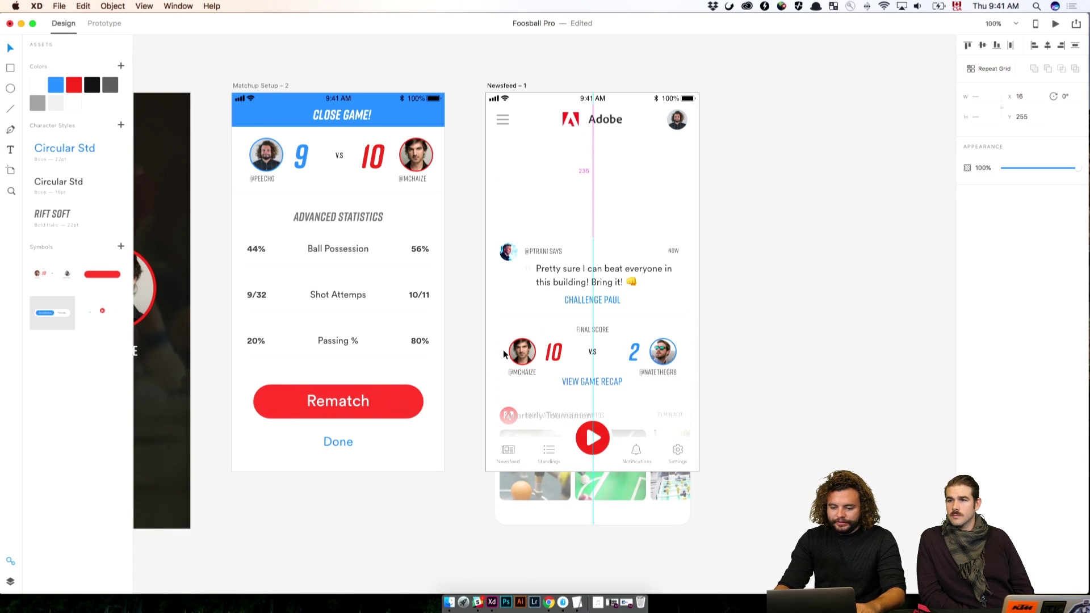
# Step: Duplicate the Final Score card with all its contents into the empty space under the Newsfeed copy's header, at X 16, Y 89
pyautogui.click(601, 335)
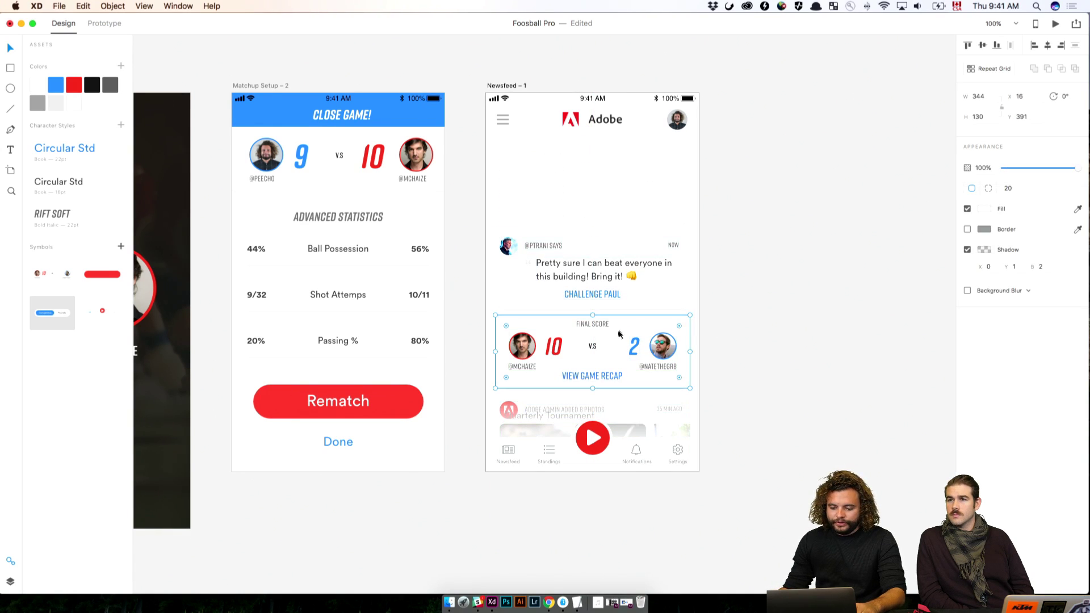
pyautogui.moveTo(717, 321); pyautogui.dragTo(492, 376)
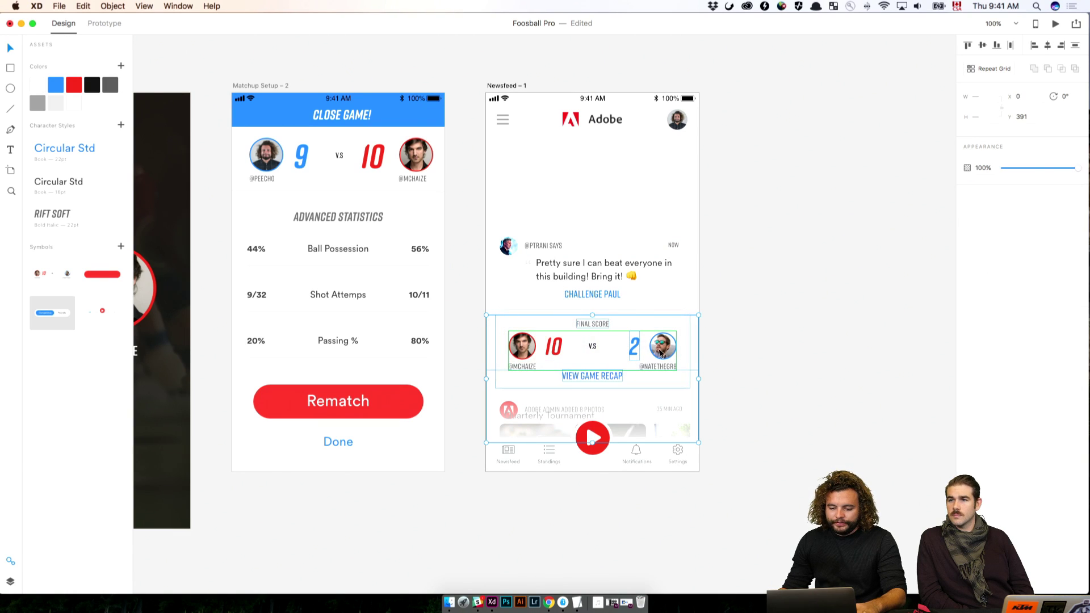
pyautogui.click(628, 409)
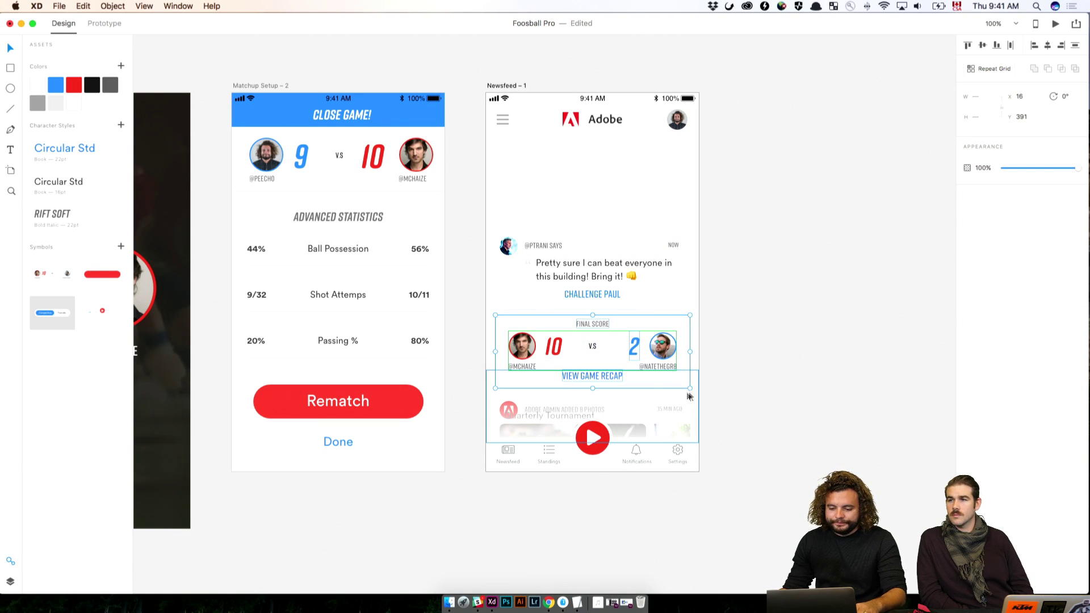
pyautogui.moveTo(718, 311); pyautogui.dragTo(493, 373)
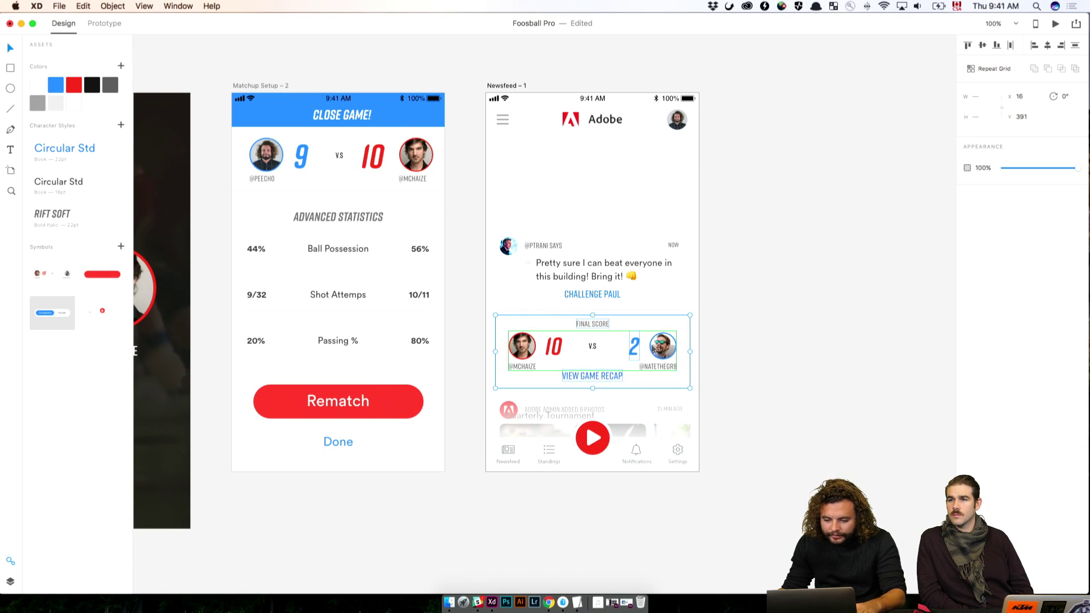
pyautogui.moveTo(602, 347); pyautogui.dragTo(615, 183)
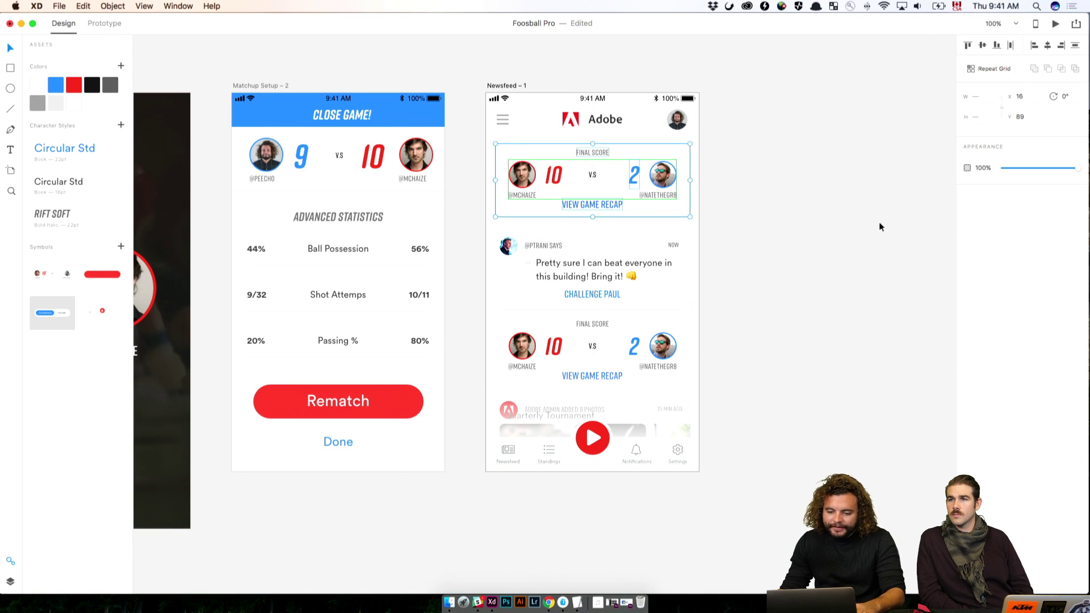
pyautogui.press('super+z')
pyautogui.moveTo(569, 341); pyautogui.dragTo(576, 166)
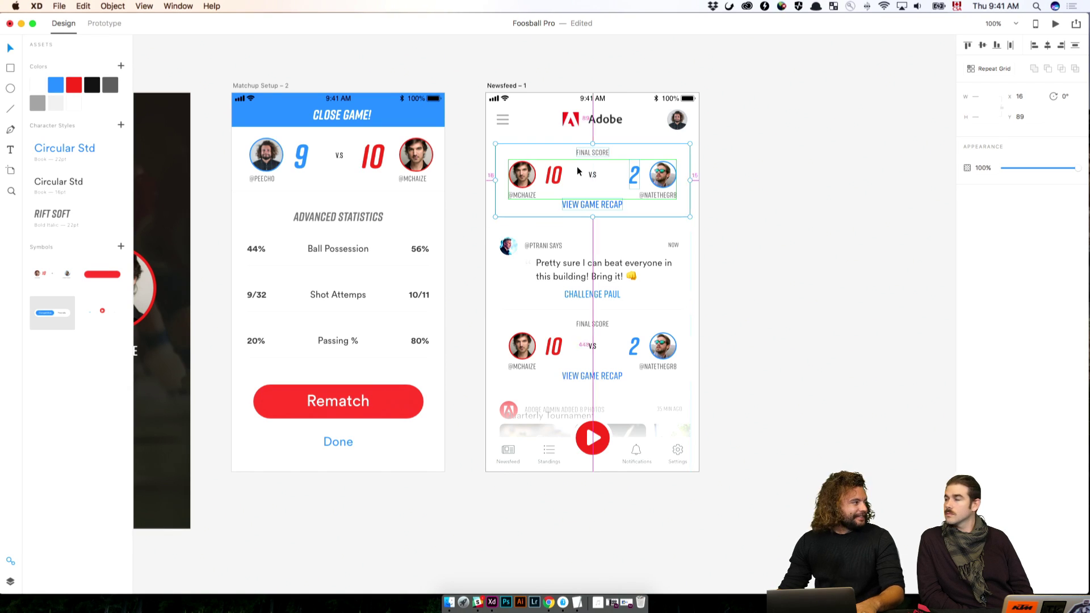
pyautogui.click(751, 186)
pyautogui.scroll(5, 757, 193)
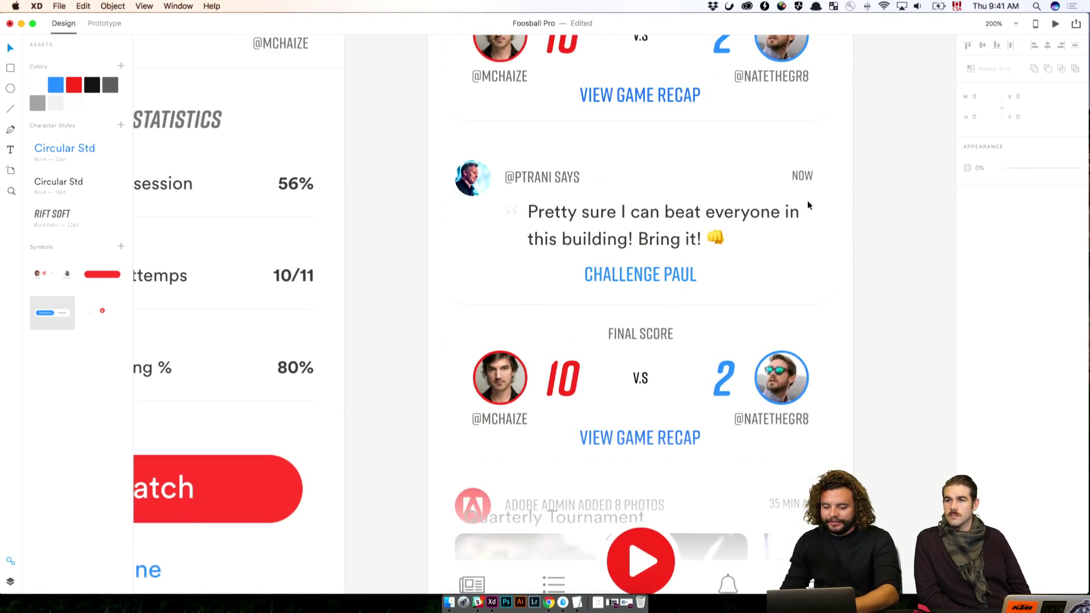
pyautogui.moveTo(769, 260); pyautogui.dragTo(528, 341)
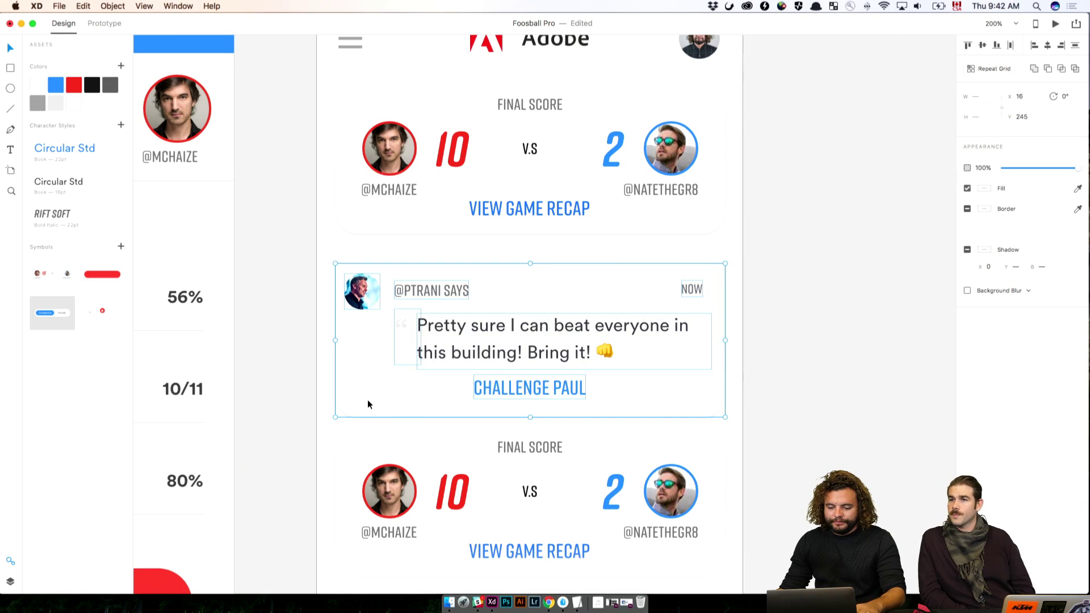
pyautogui.hotkey('shift', 'Up')
pyautogui.press('Up')
pyautogui.press('Up')
pyautogui.press('Up')
pyautogui.press('Up')
pyautogui.press('Down')
pyautogui.press('Down')
pyautogui.press('Down')
pyautogui.press('Down')
pyautogui.press('Down')
pyautogui.press('Down')
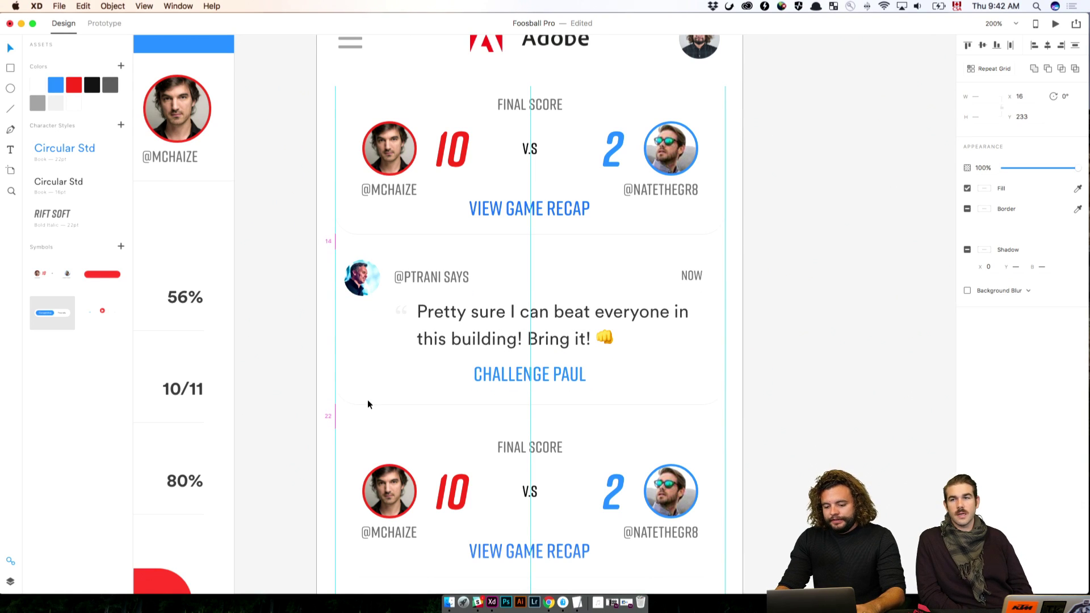
pyautogui.click(873, 392)
# Step: Move the white fade overlay off the Newsfeed copy and delete the Quarterly Tournament text overlapping the photos card
pyautogui.scroll(5, 873, 391)
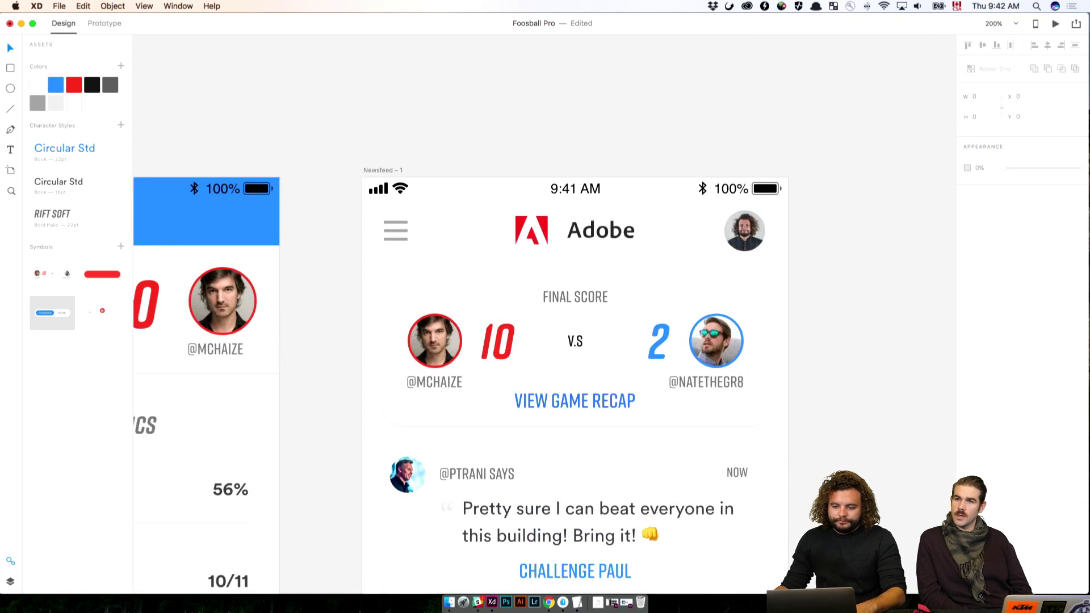
pyautogui.press('super+1')
pyautogui.scroll(-5, 817, 392)
pyautogui.hscroll(-2, 817, 392)
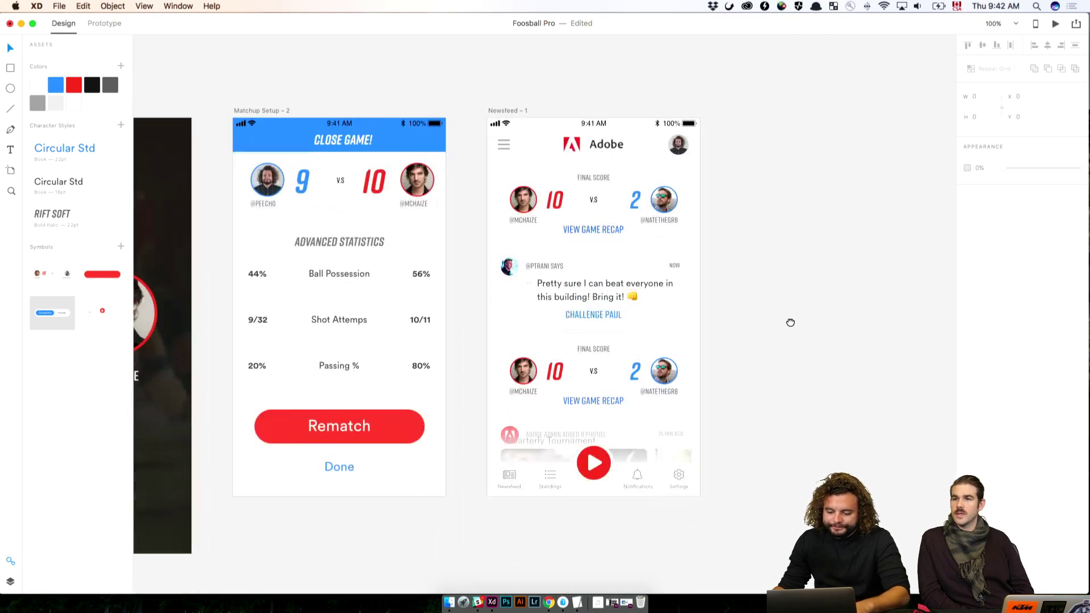
pyautogui.click(547, 443)
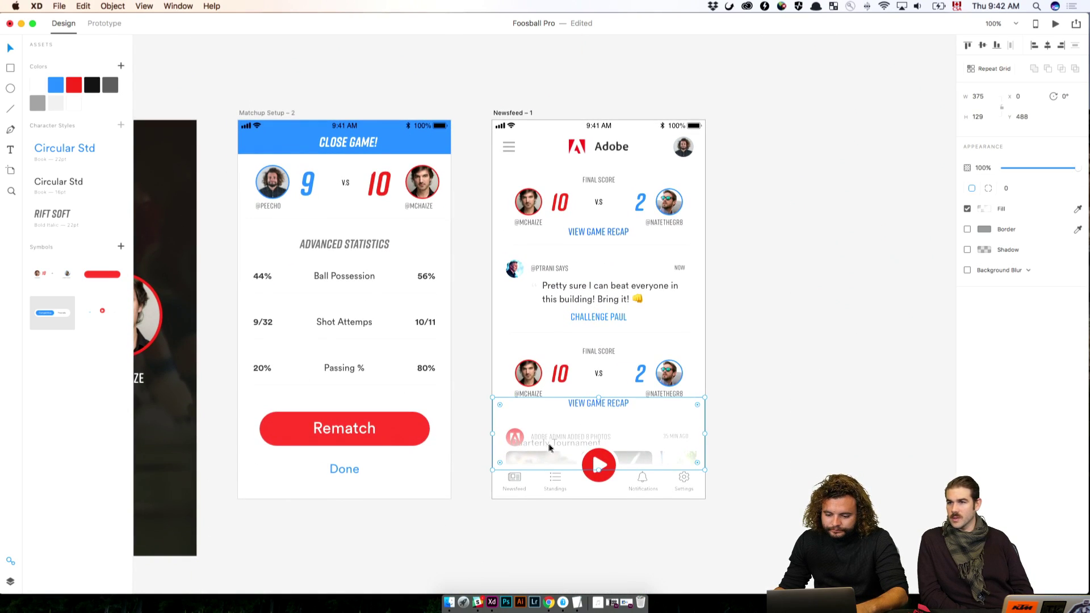
pyautogui.moveTo(575, 437); pyautogui.dragTo(820, 431)
pyautogui.press('super+z')
pyautogui.click(527, 448)
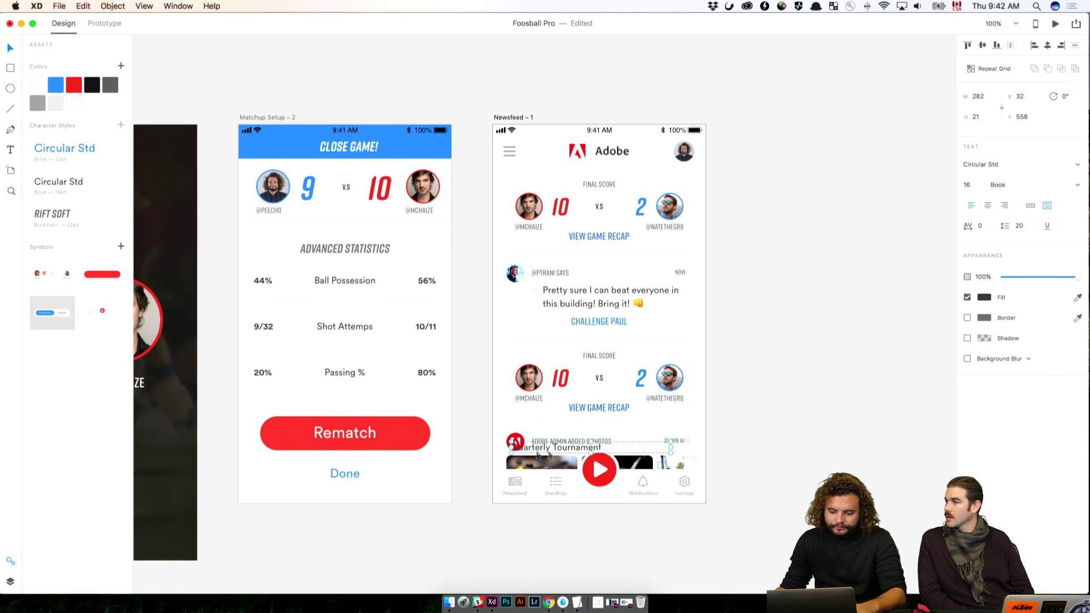
pyautogui.hscroll(-1, 686, 443)
pyautogui.press('Delete')
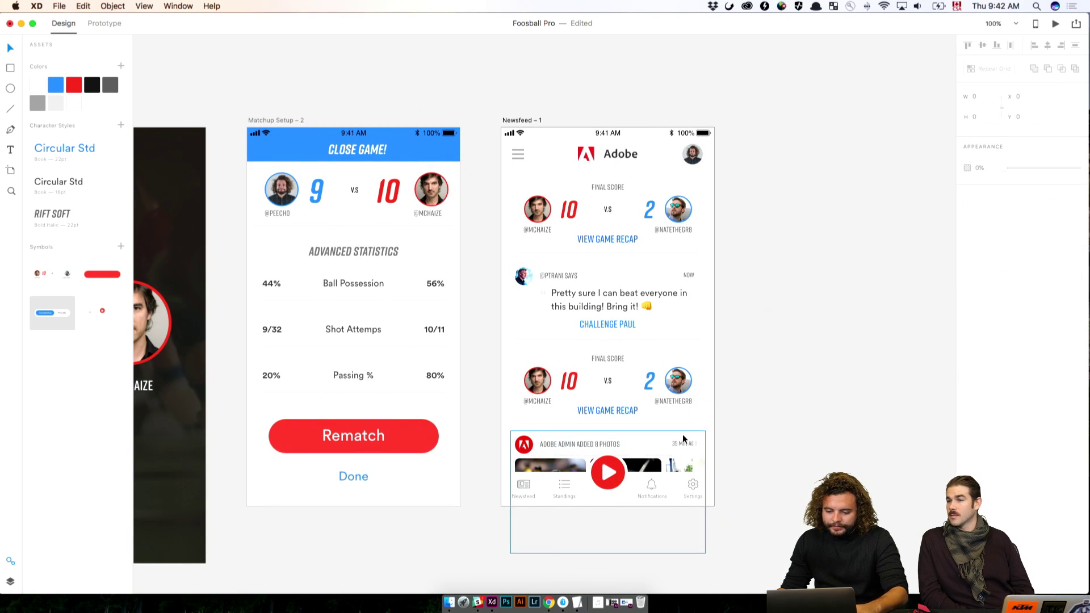
# Step: Move the white fade overlay back over the lower end of the Newsfeed copy's feed, aligned with the artboard
pyautogui.moveTo(702, 445); pyautogui.dragTo(511, 445)
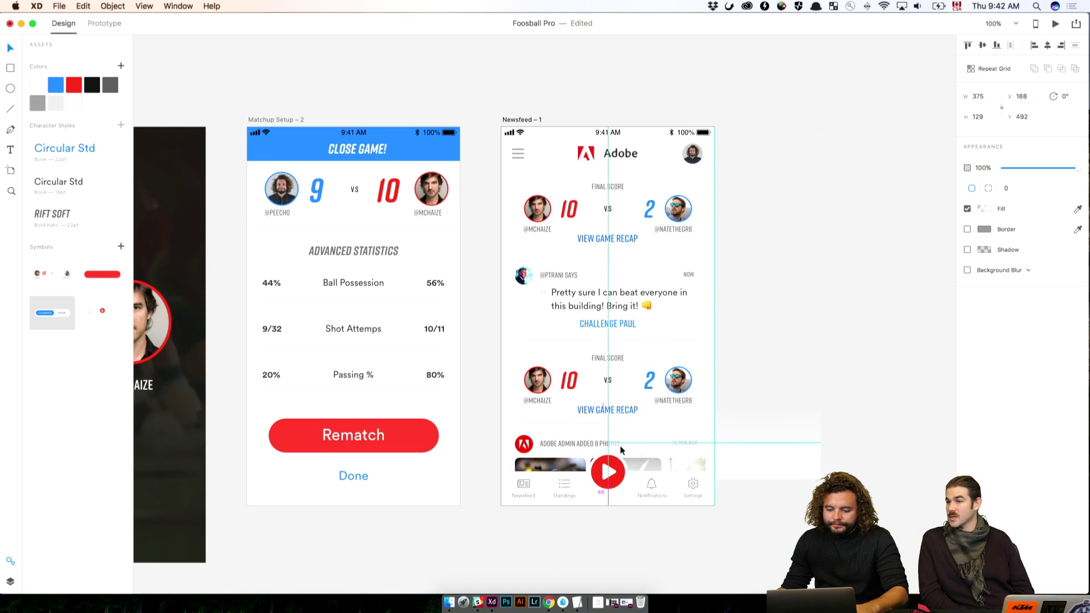
pyautogui.scroll(1, 607, 341)
pyautogui.click(837, 235)
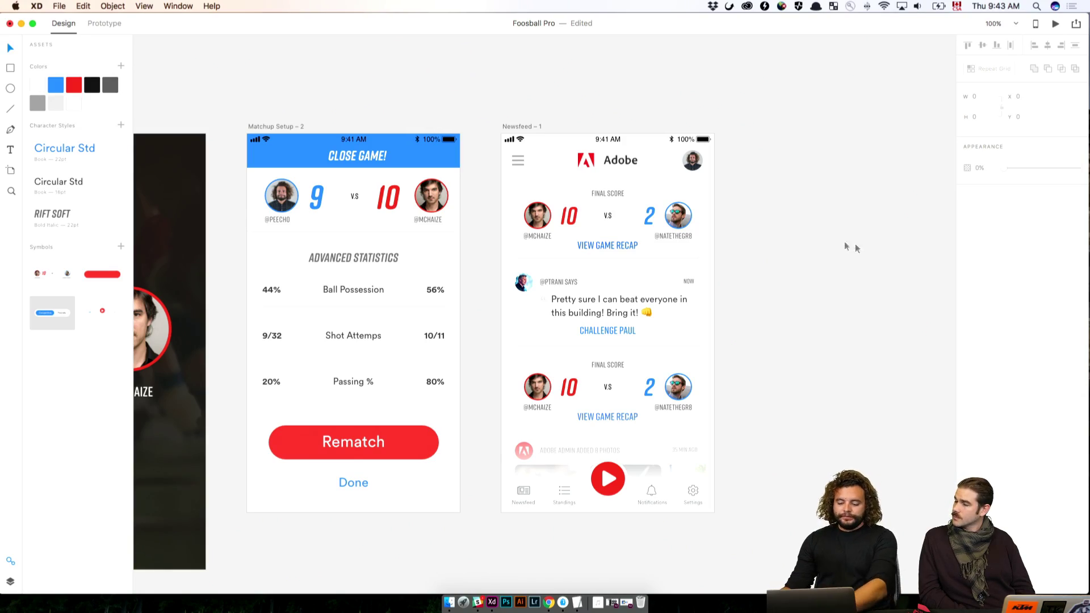
# Step: Review the artboard flow from the original Newsfeed through the game screens to the Newsfeed – 1 artboard
pyautogui.press('super+minus')
pyautogui.moveTo(337, 185); pyautogui.dragTo(846, 189)
pyautogui.moveTo(231, 230); pyautogui.dragTo(942, 220)
pyautogui.moveTo(238, 251); pyautogui.dragTo(709, 249)
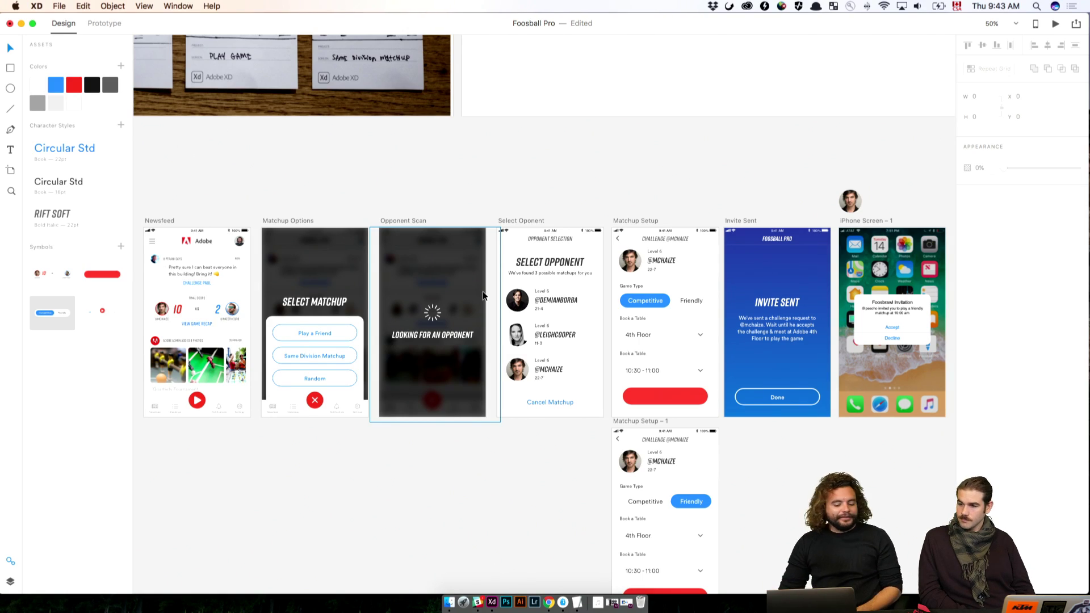
pyautogui.hscroll(5, 482, 291)
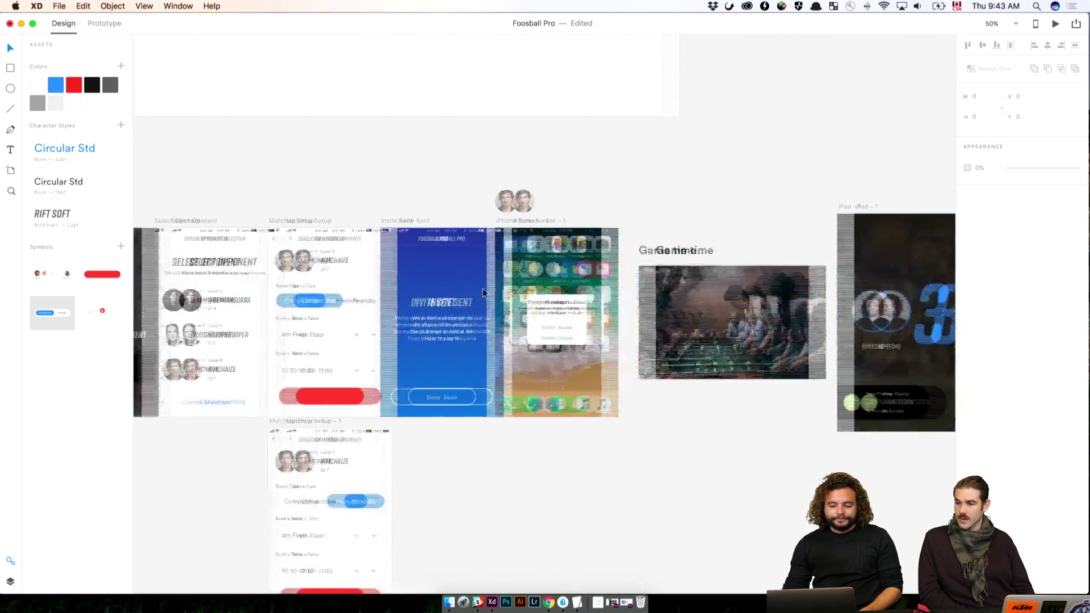
pyautogui.hscroll(10, 482, 292)
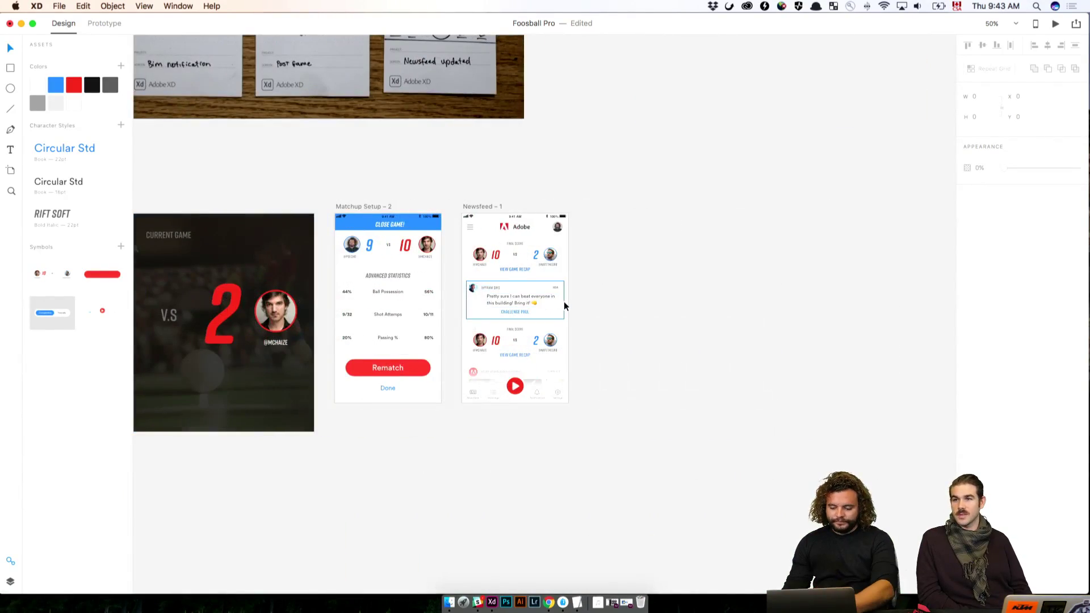
pyautogui.scroll(8, 564, 306)
pyautogui.moveTo(627, 309); pyautogui.dragTo(746, 506)
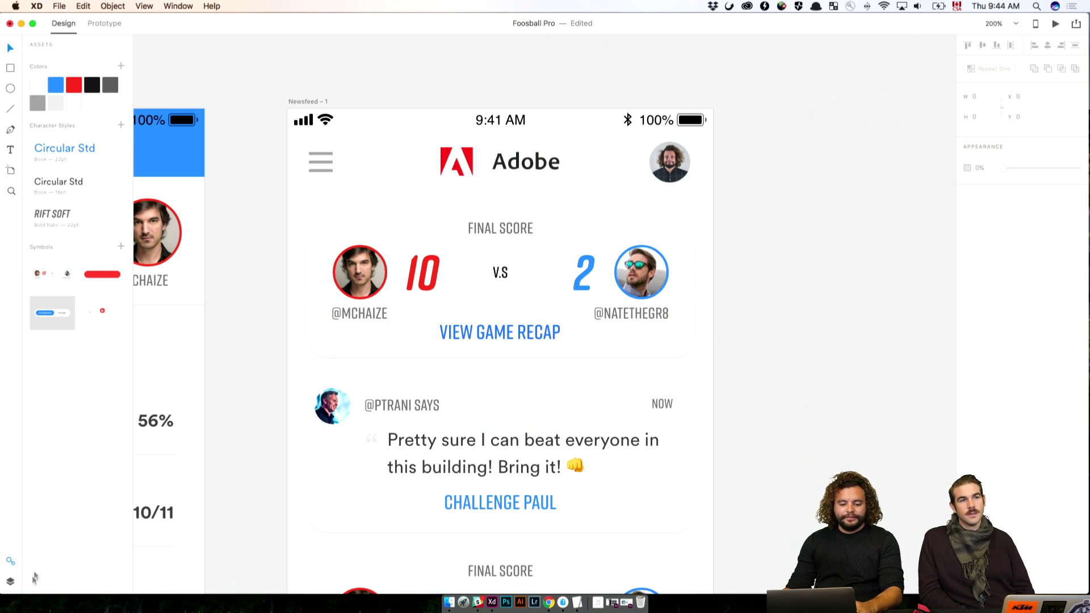
# Step: Show the Creative Cloud Libraries and switch to the Foosball Pro library
pyautogui.click(59, 7)
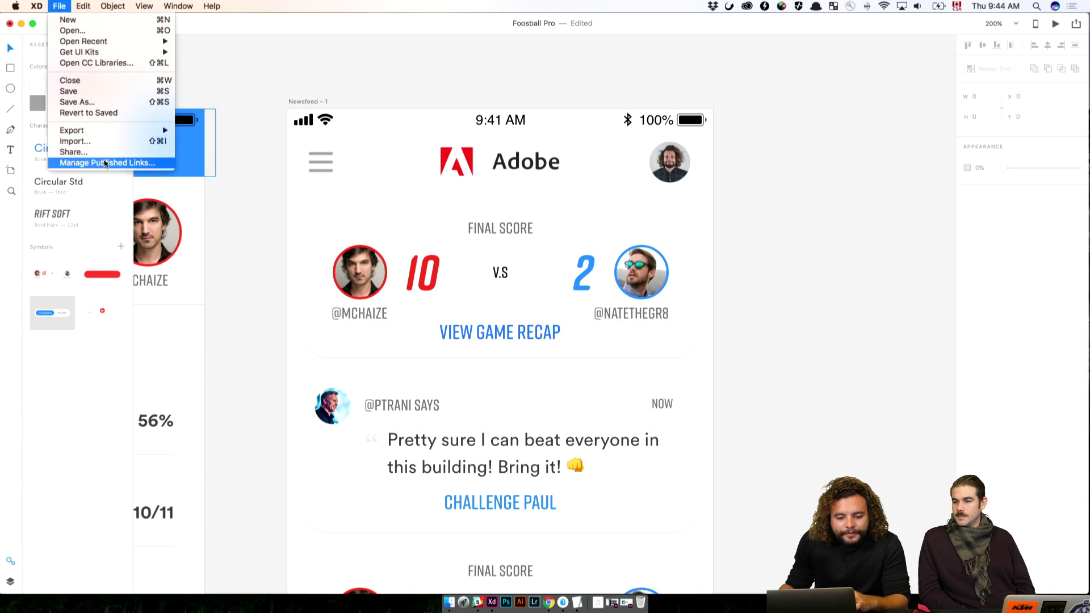
pyautogui.click(122, 63)
pyautogui.moveTo(316, 49); pyautogui.dragTo(121, 54)
pyautogui.click(134, 94)
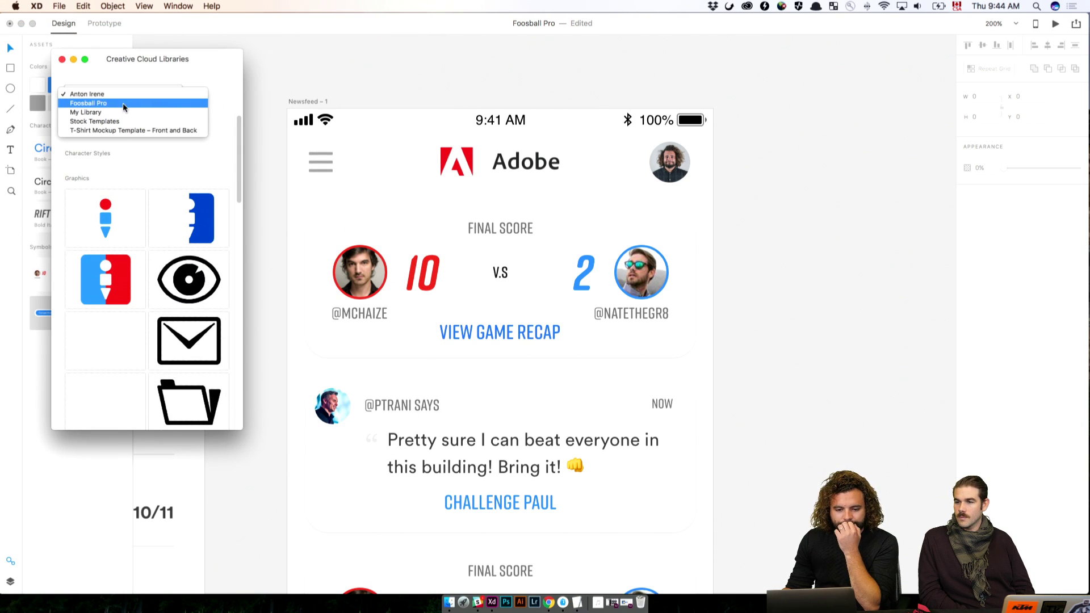
pyautogui.click(122, 103)
pyautogui.click(129, 96)
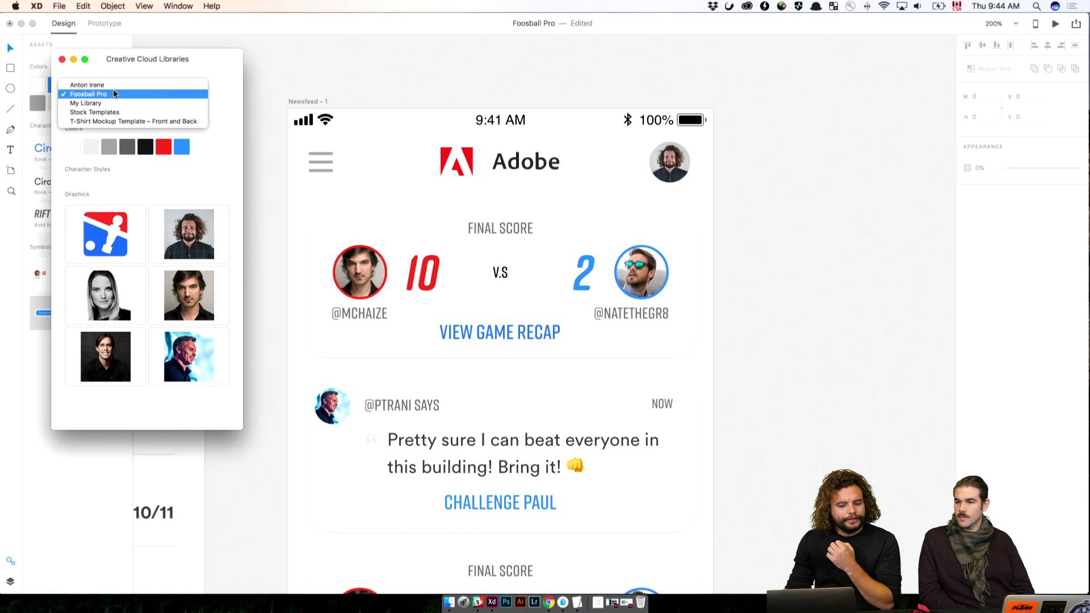
pyautogui.click(112, 84)
pyautogui.click(119, 95)
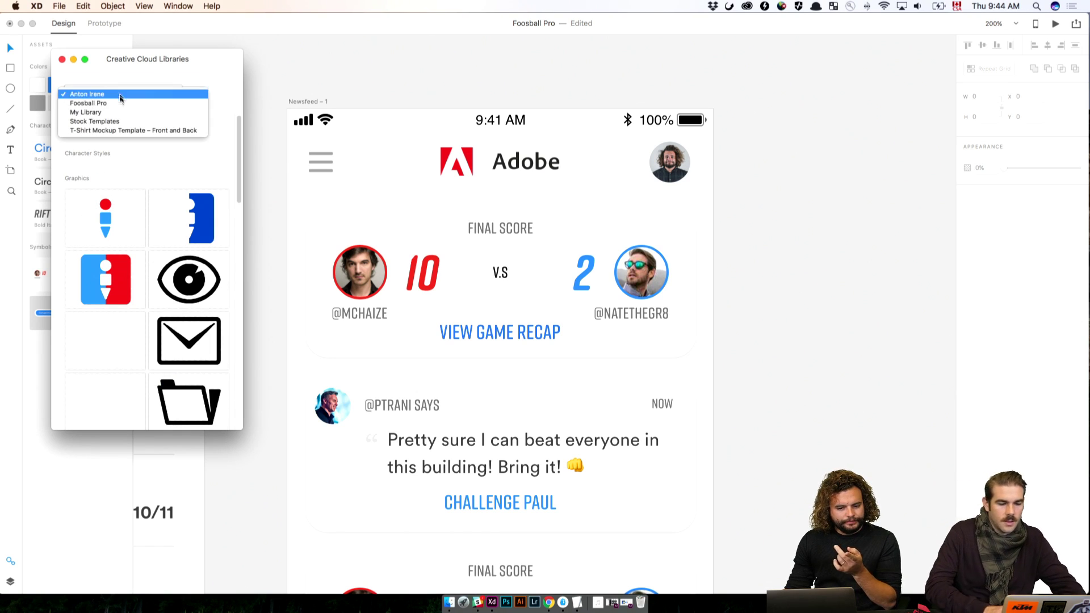
pyautogui.click(120, 104)
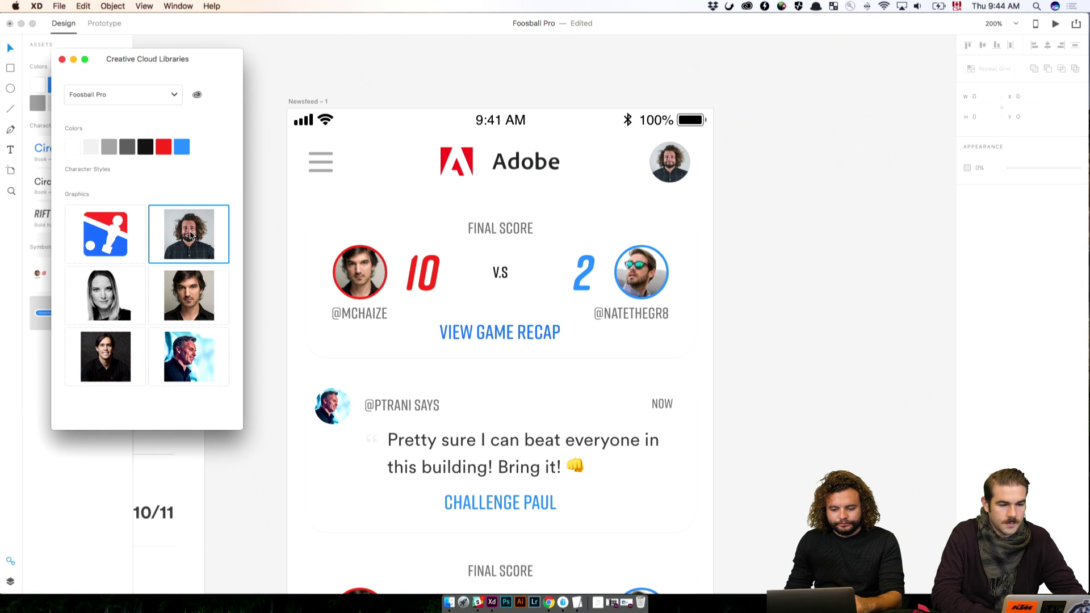
pyautogui.moveTo(503, 120); pyautogui.dragTo(733, 141)
pyautogui.moveTo(845, 144); pyautogui.dragTo(1067, 150)
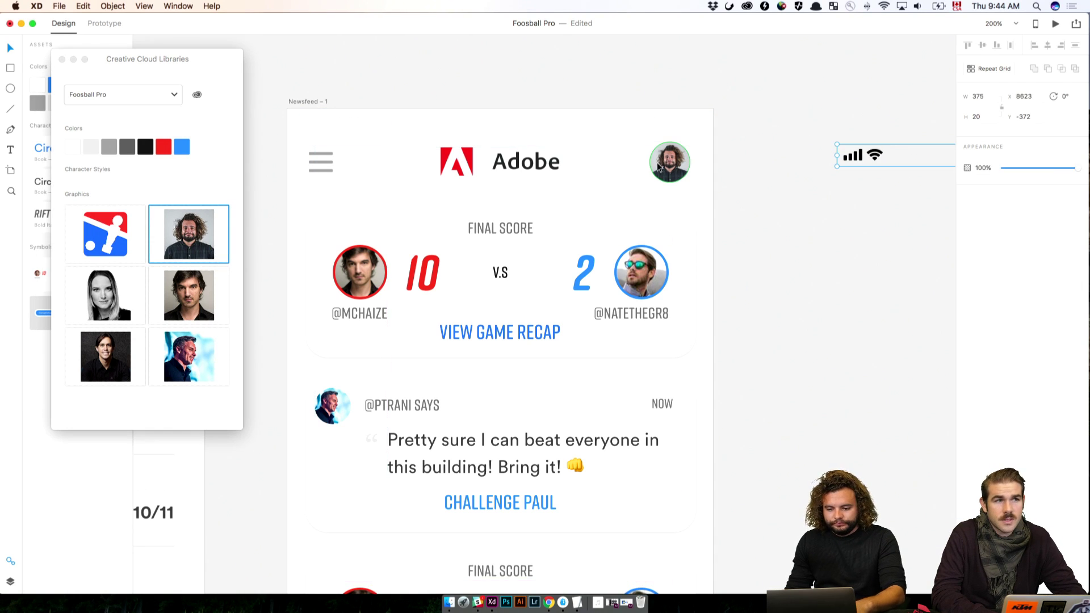
pyautogui.press('super+z')
pyautogui.moveTo(362, 83); pyautogui.dragTo(545, 103)
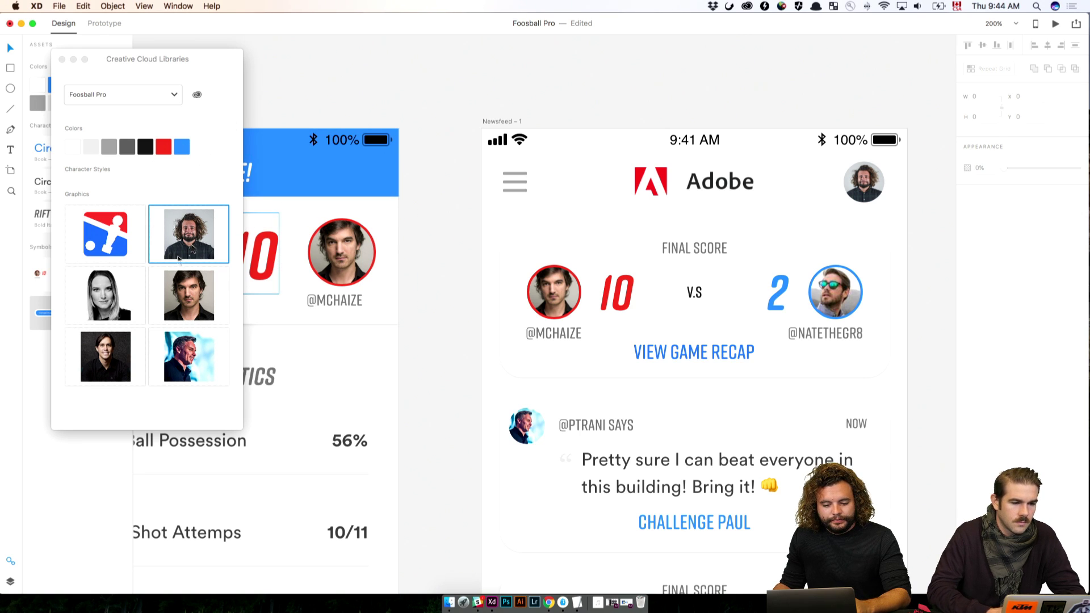
pyautogui.moveTo(189, 295); pyautogui.dragTo(832, 300)
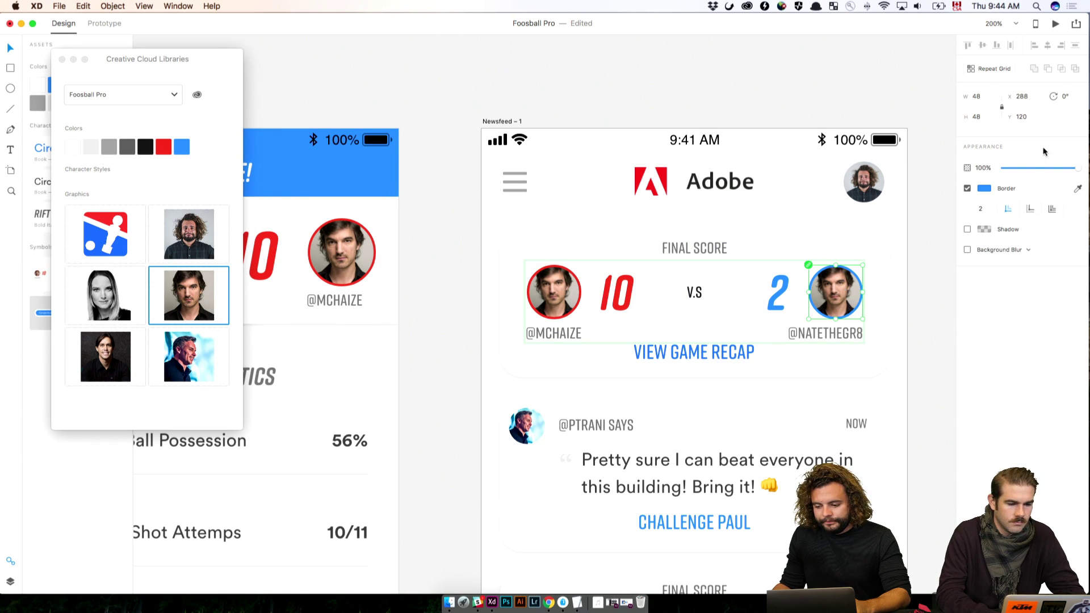
pyautogui.click(984, 190)
pyautogui.click(983, 190)
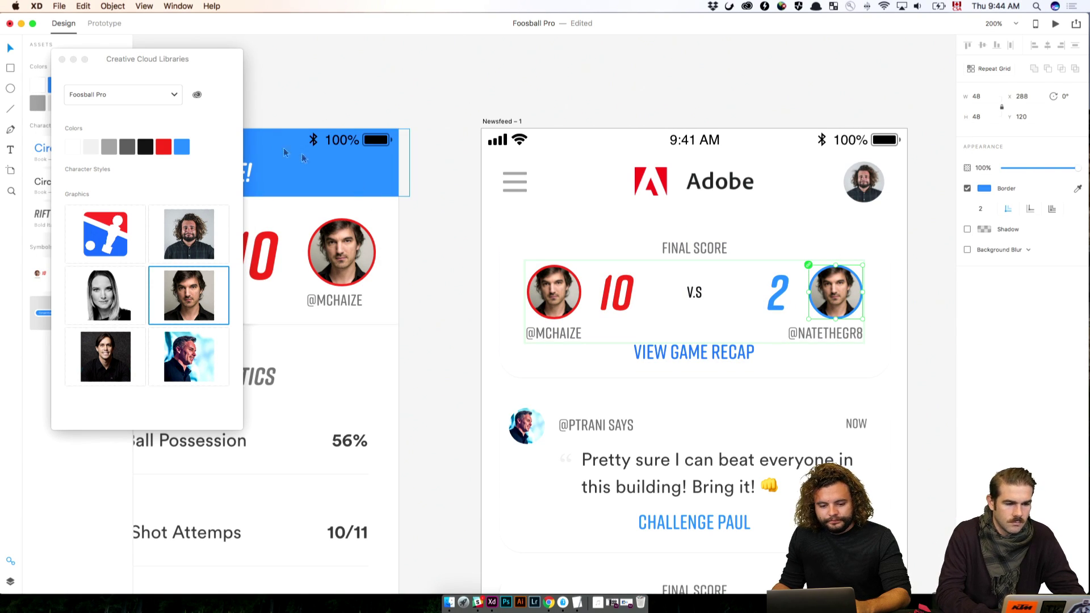
pyautogui.rightClick(161, 149)
pyautogui.click(173, 161)
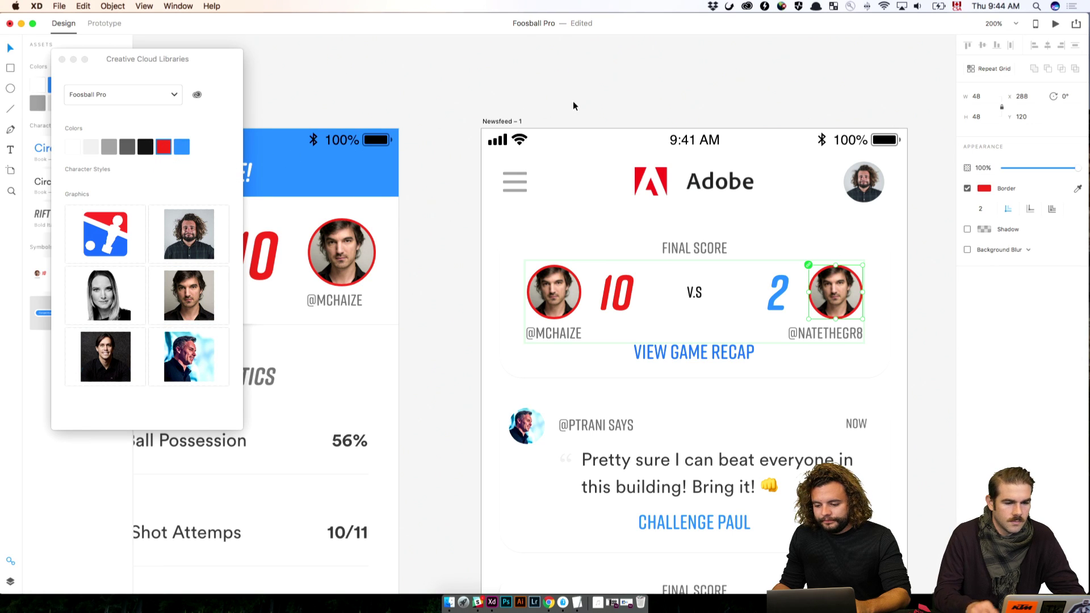
pyautogui.click(573, 101)
# Step: Colour the blue score in the upper Final Score card red and change it to 10
pyautogui.doubleClick(780, 302)
pyautogui.click(163, 147)
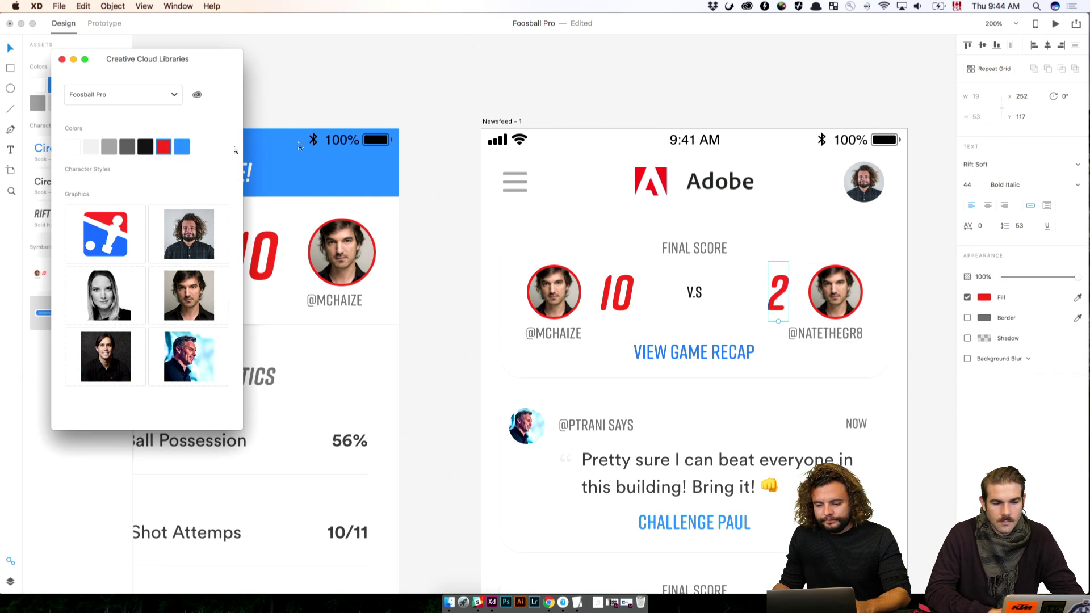
pyautogui.click(762, 282)
pyautogui.doubleClick(776, 283)
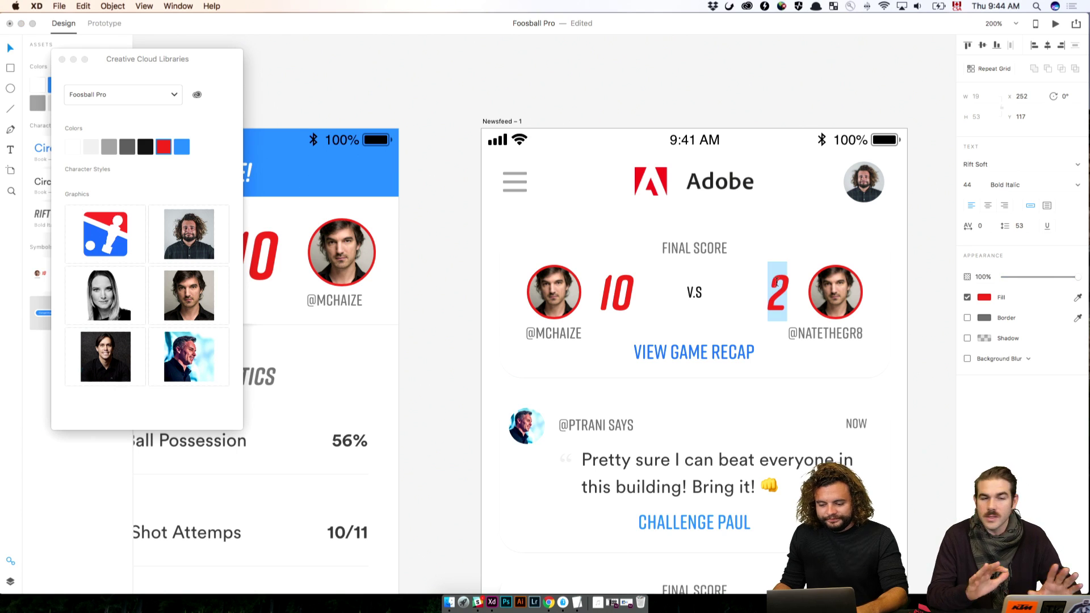
pyautogui.write('10')
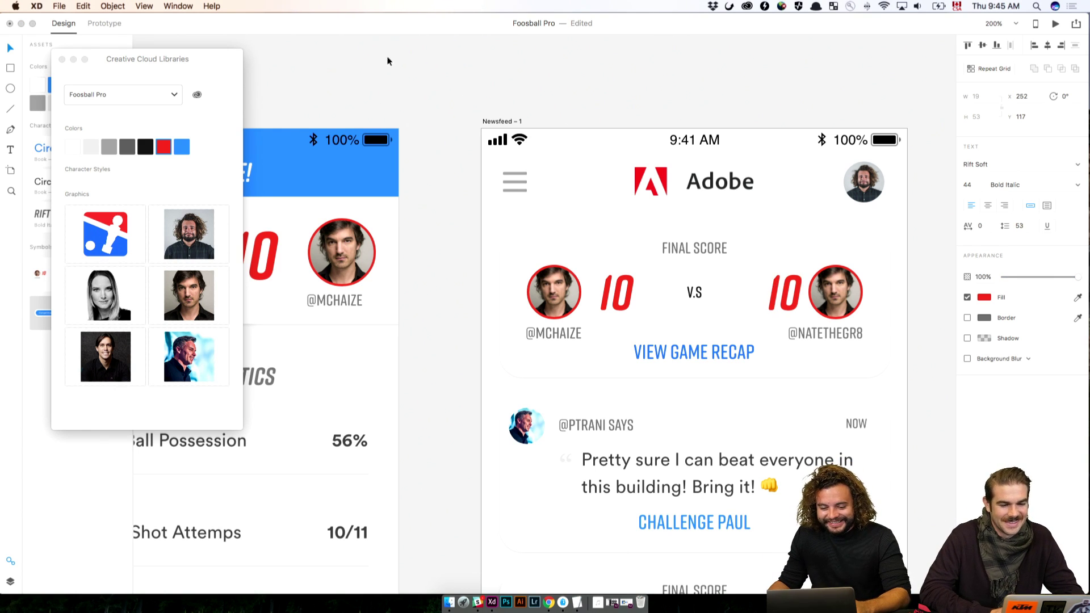
pyautogui.press('Escape')
# Step: Replace the left avatar in the upper Final Score card with the curly-haired player's library portrait and make its border blue
pyautogui.click(554, 292)
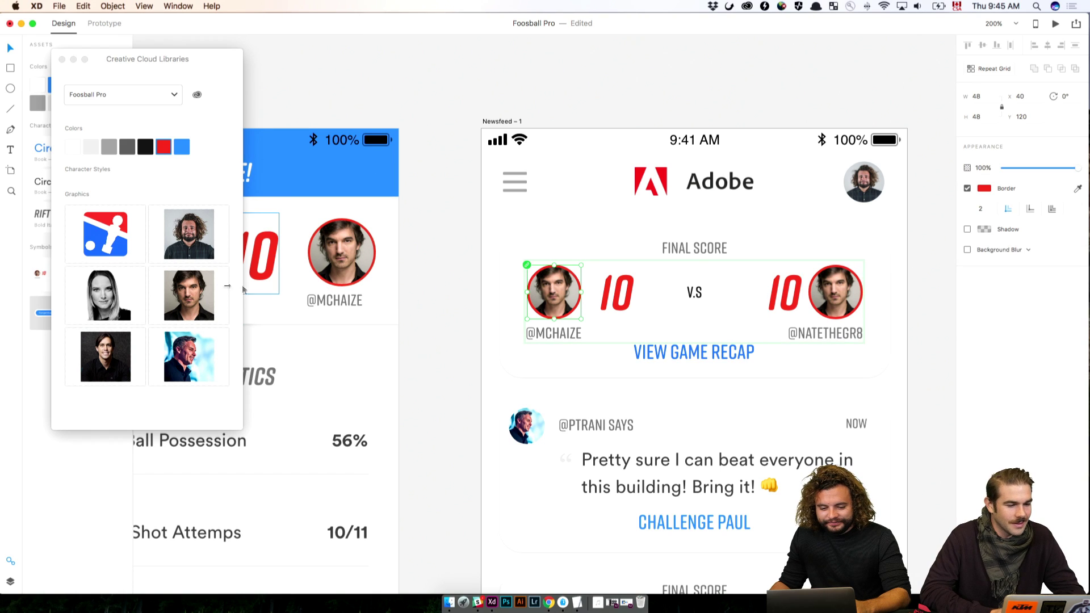
pyautogui.moveTo(187, 242); pyautogui.dragTo(560, 299)
pyautogui.rightClick(560, 299)
pyautogui.click(198, 187)
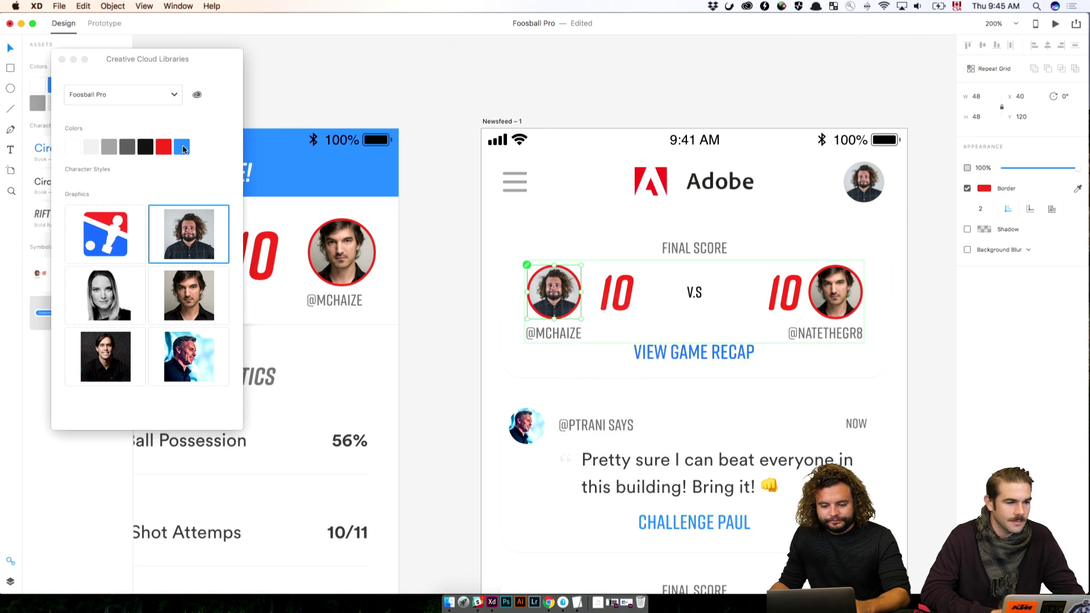
pyautogui.rightClick(183, 146)
pyautogui.click(197, 162)
pyautogui.press('Escape')
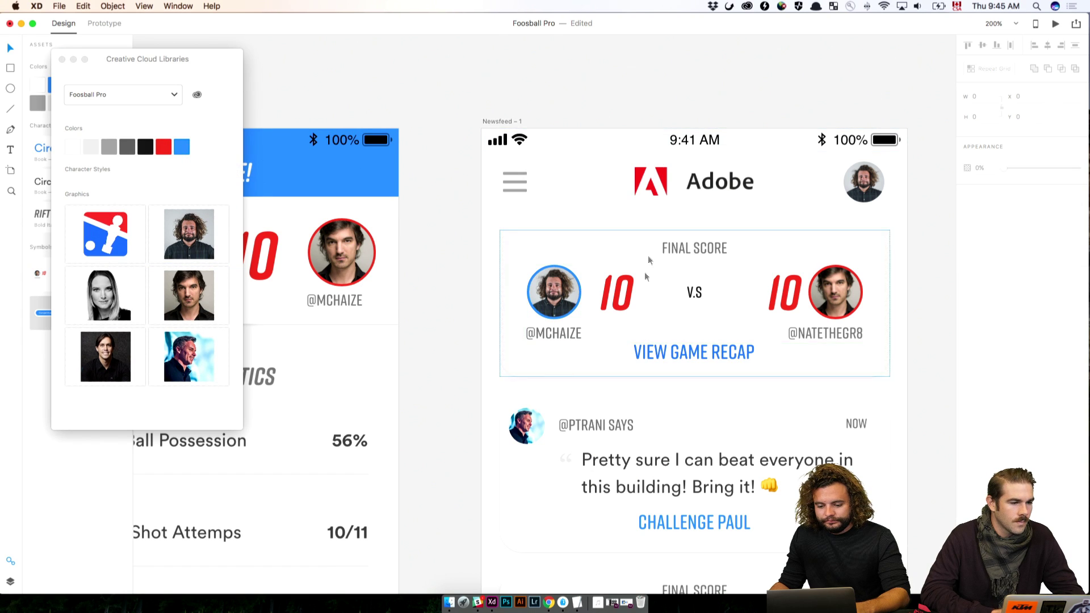
pyautogui.doubleClick(550, 333)
pyautogui.doubleClick(549, 333)
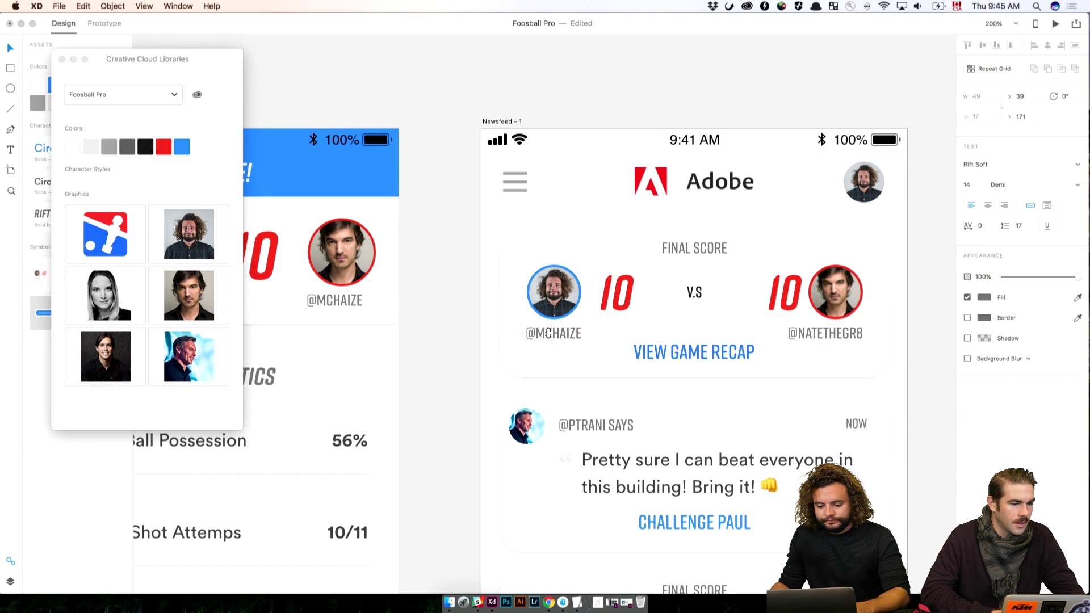
pyautogui.moveTo(537, 333); pyautogui.dragTo(656, 339)
pyautogui.write('PEECGH')
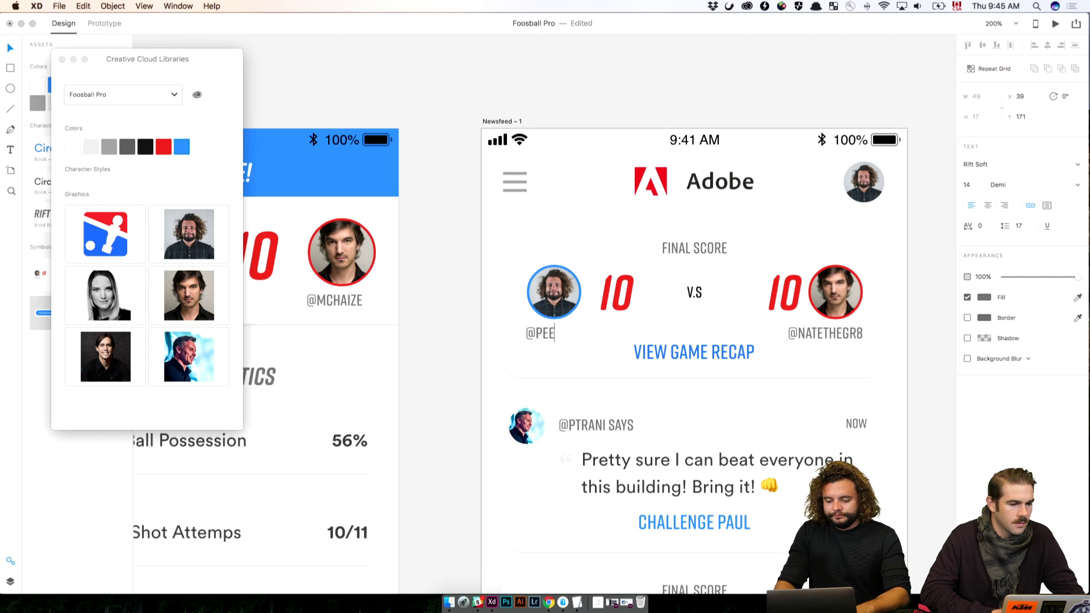
pyautogui.press('BackSpace')
pyautogui.press('BackSpace')
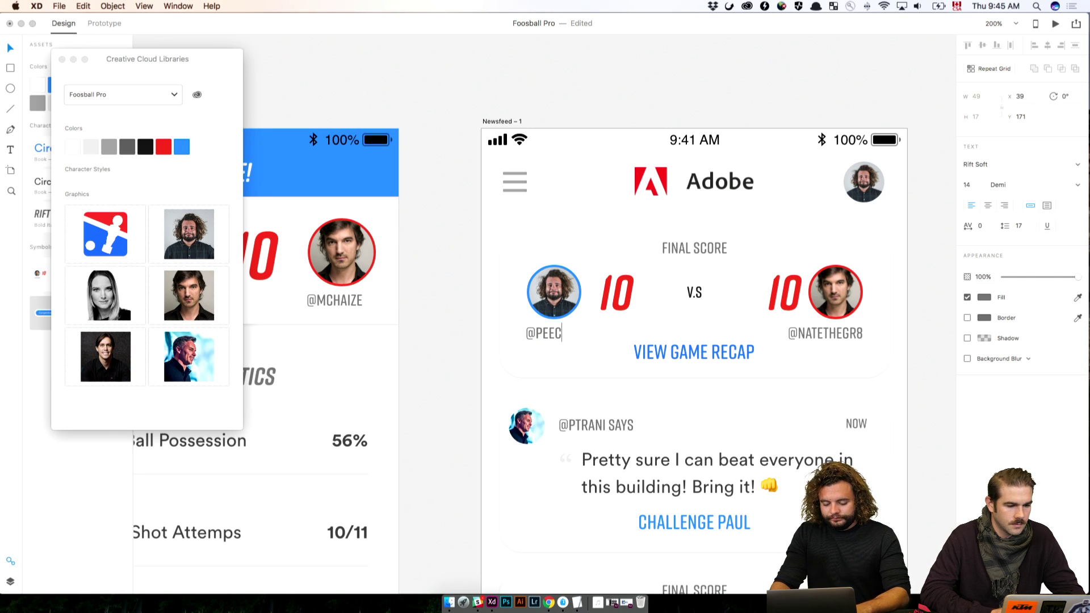
pyautogui.press('Escape')
pyautogui.doubleClick(835, 336)
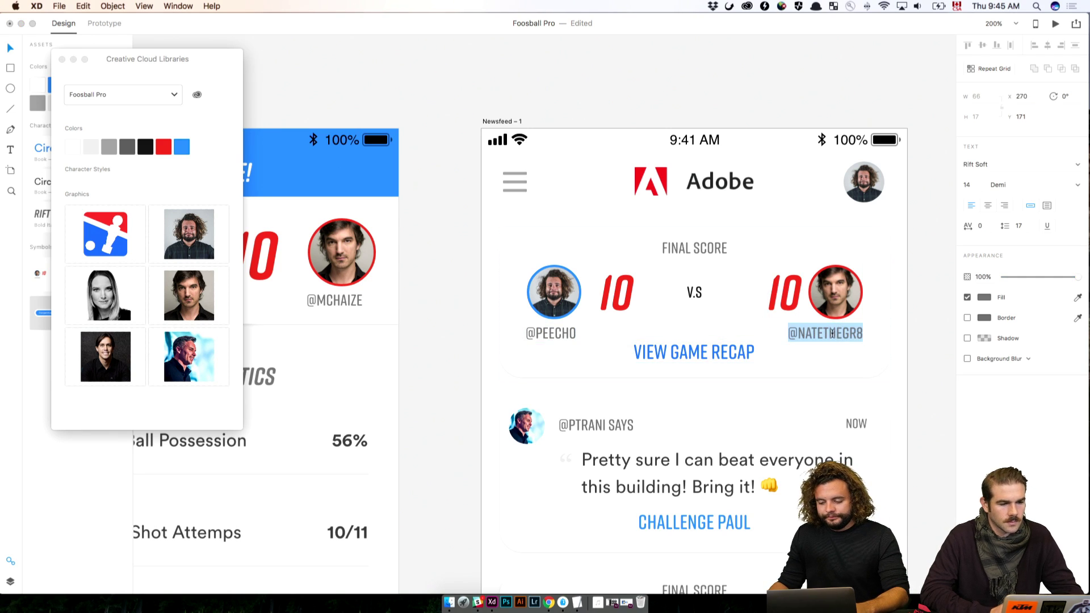
pyautogui.click(814, 334)
pyautogui.doubleClick(810, 334)
pyautogui.press('BackSpace')
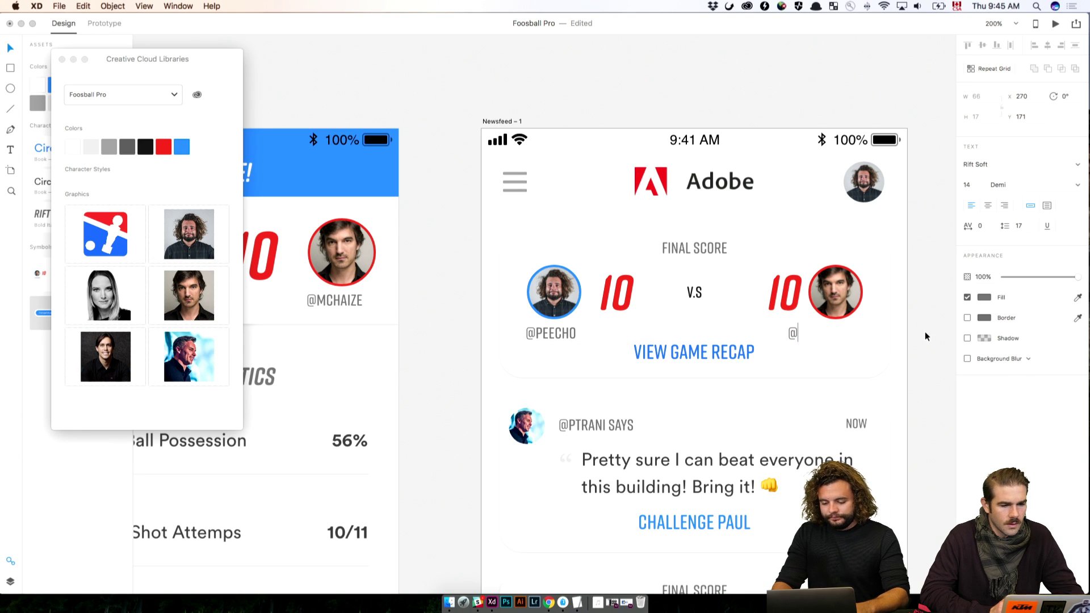
pyautogui.write('MCHAIZE')
pyautogui.press('Escape')
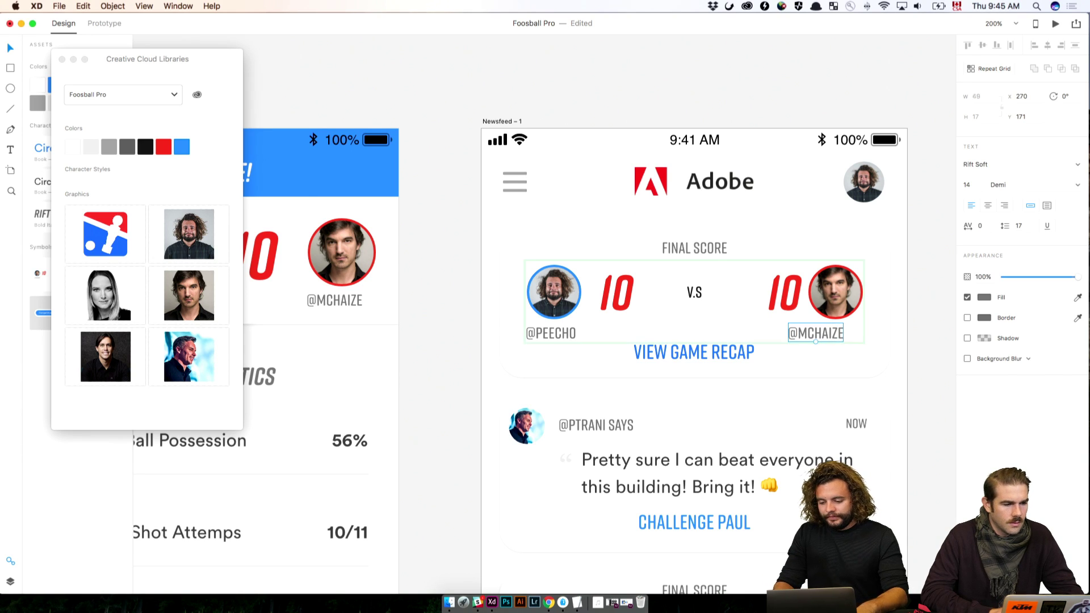
pyautogui.hotkey('shift', 'Right')
pyautogui.press('Right')
pyautogui.press('Right')
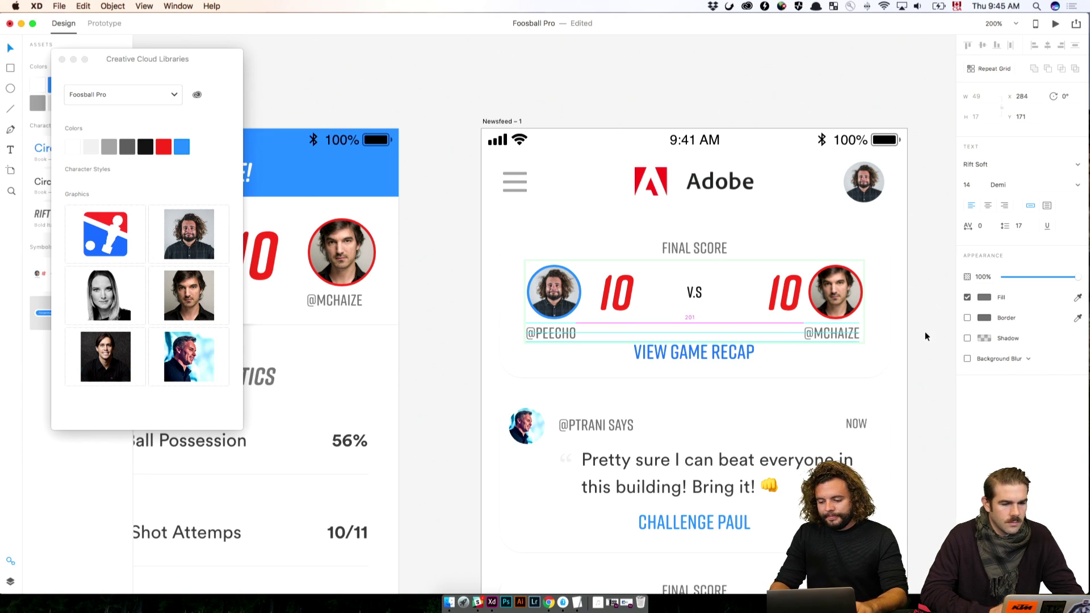
pyautogui.click(924, 337)
pyautogui.scroll(-2, 912, 348)
pyautogui.hscroll(2, 912, 348)
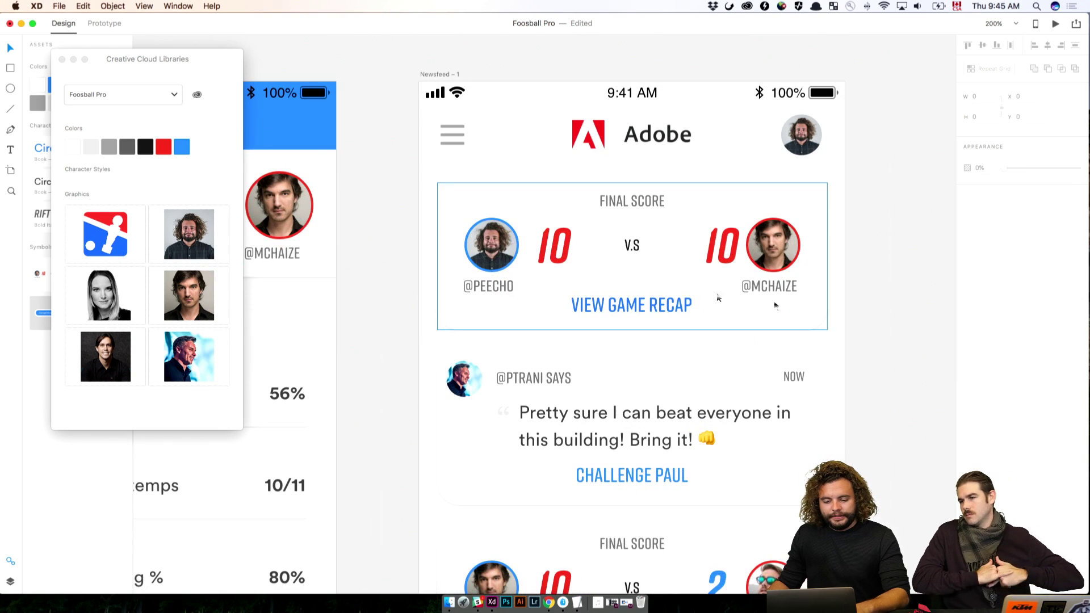
pyautogui.doubleClick(556, 245)
pyautogui.doubleClick(562, 246)
pyautogui.write('0')
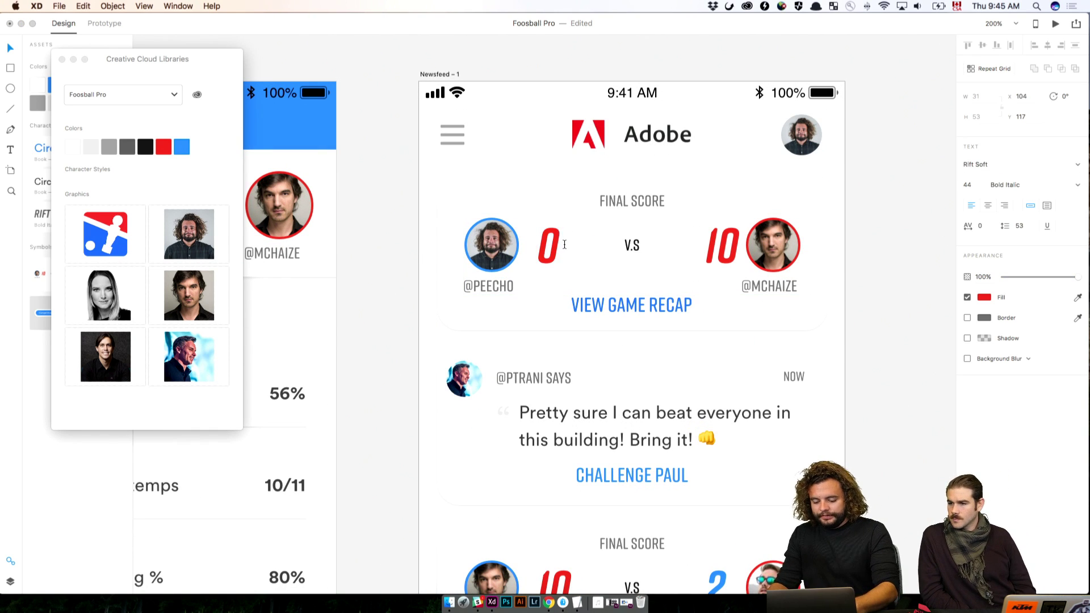
pyautogui.press('BackSpace')
pyautogui.write('9')
pyautogui.press('Escape')
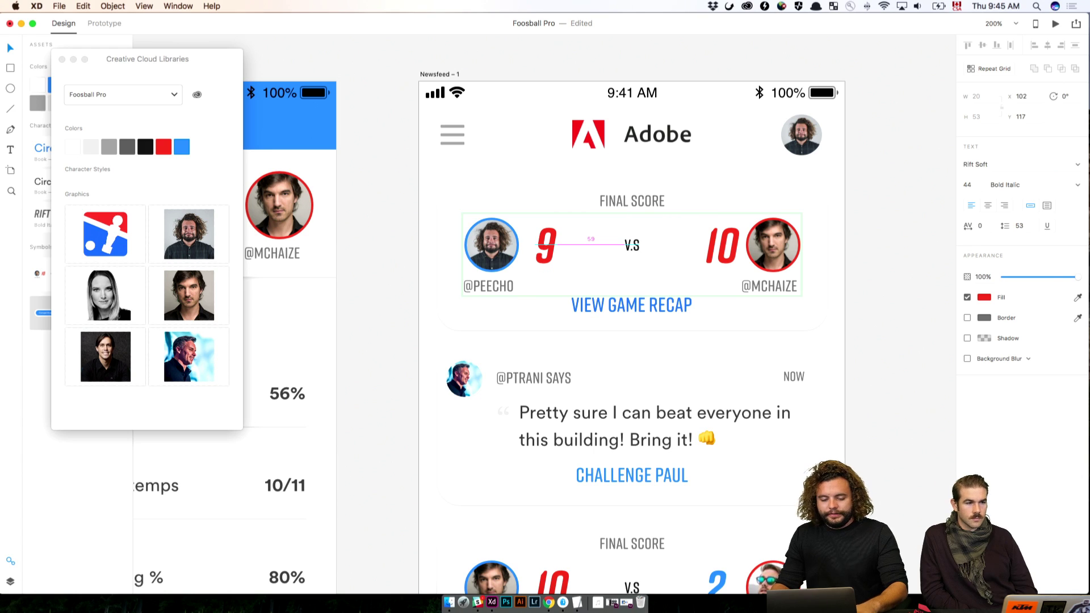
pyautogui.click(179, 146)
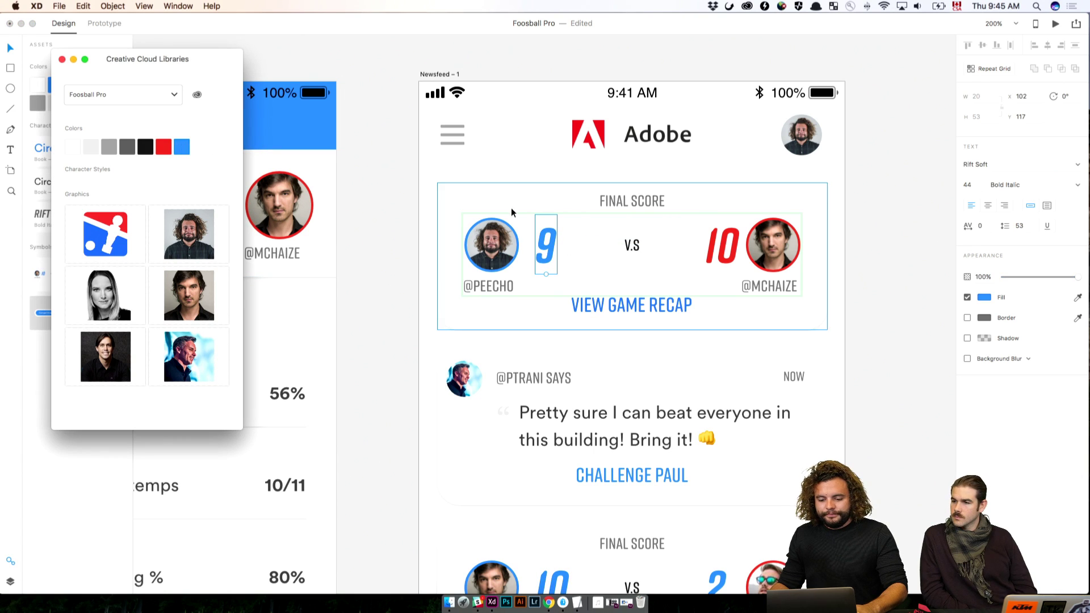
pyautogui.click(863, 245)
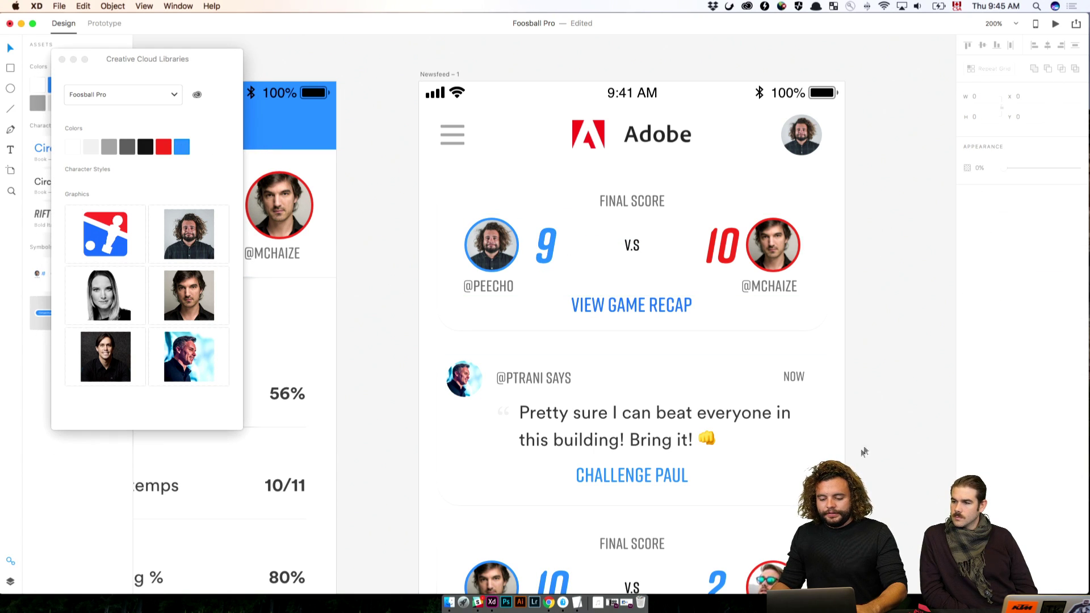
# Step: Colour the blue 2 in the lower Final Score card red with the library swatch
pyautogui.click(717, 581)
pyautogui.doubleClick(719, 583)
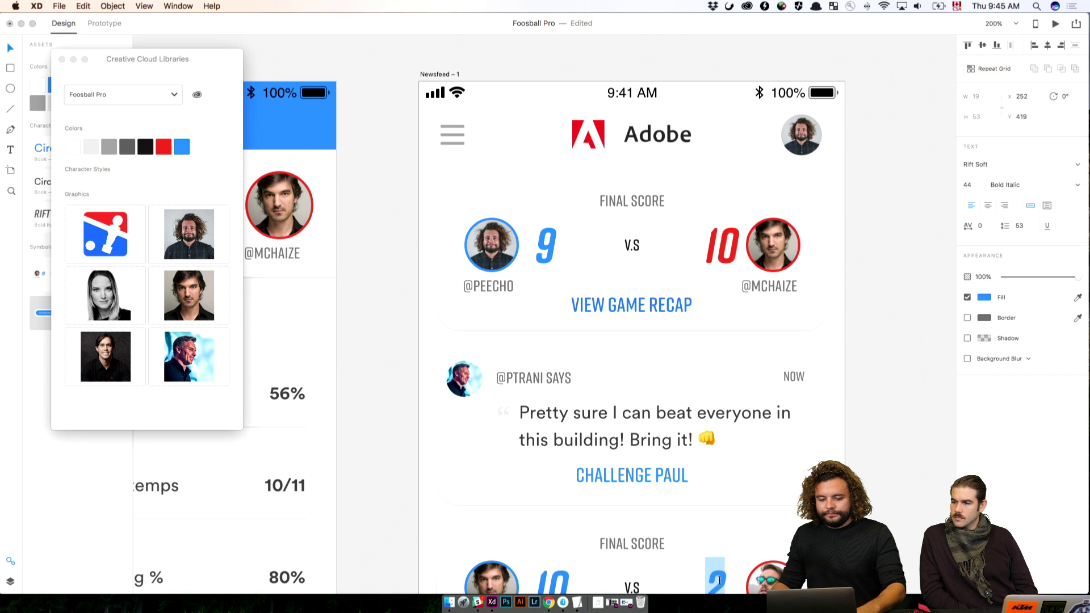
pyautogui.click(165, 149)
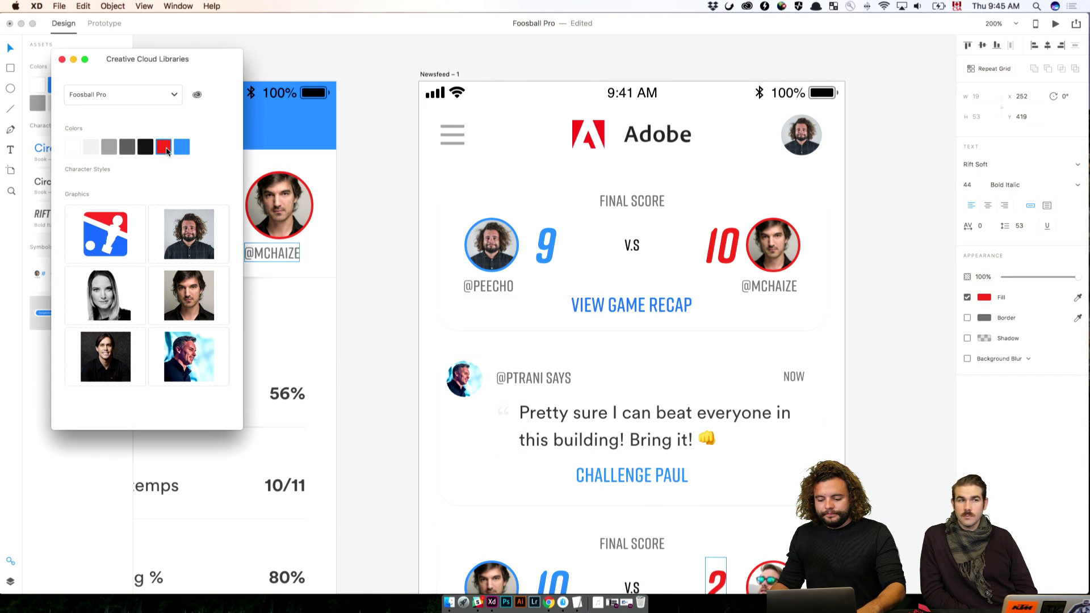
pyautogui.click(861, 417)
pyautogui.press('super+1')
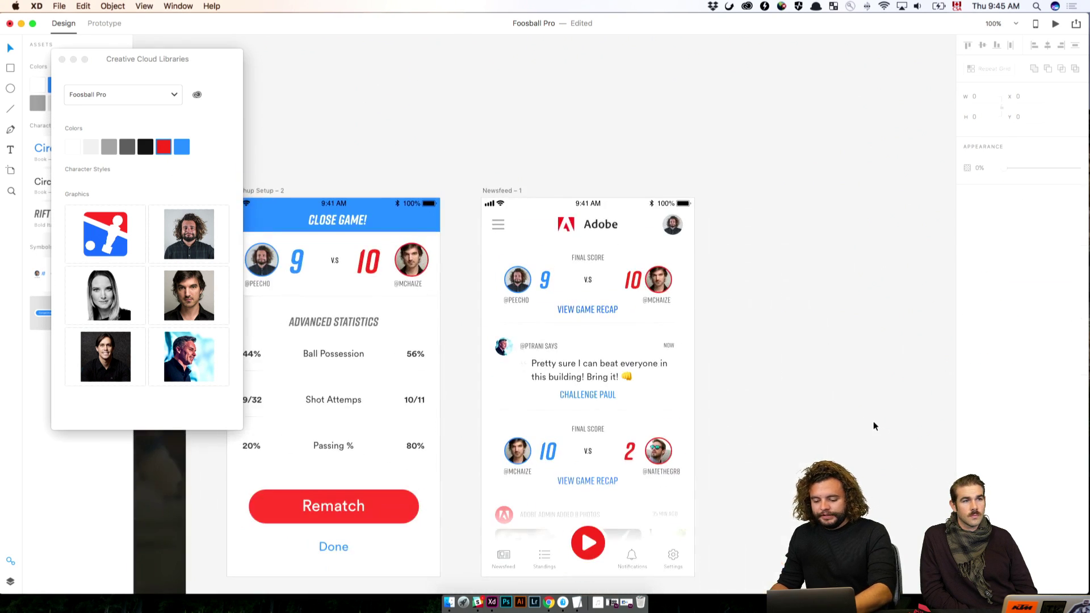
# Step: Review the artboards from Newsfeed – 1 back through the iPad game screens to the iPhone Screen
pyautogui.scroll(-2, 514, 361)
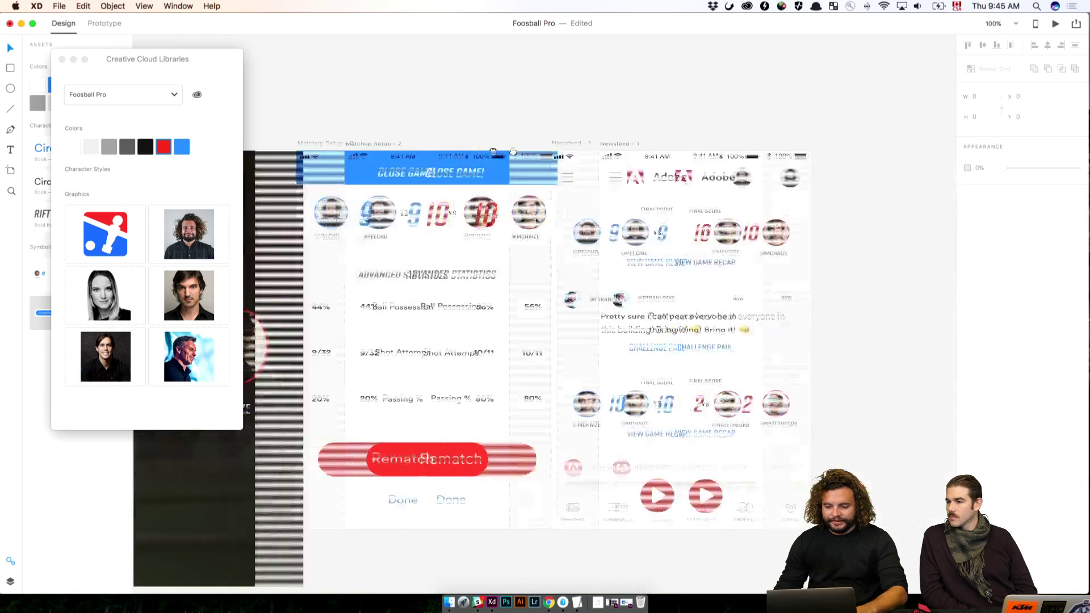
pyautogui.scroll(-5, 468, 150)
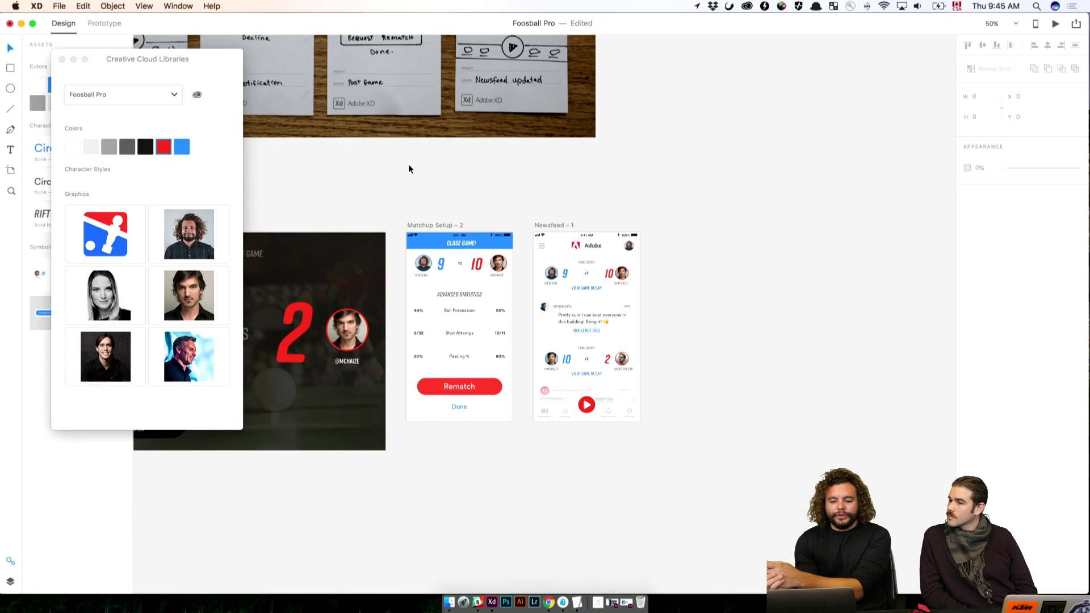
pyautogui.hscroll(-15, 408, 165)
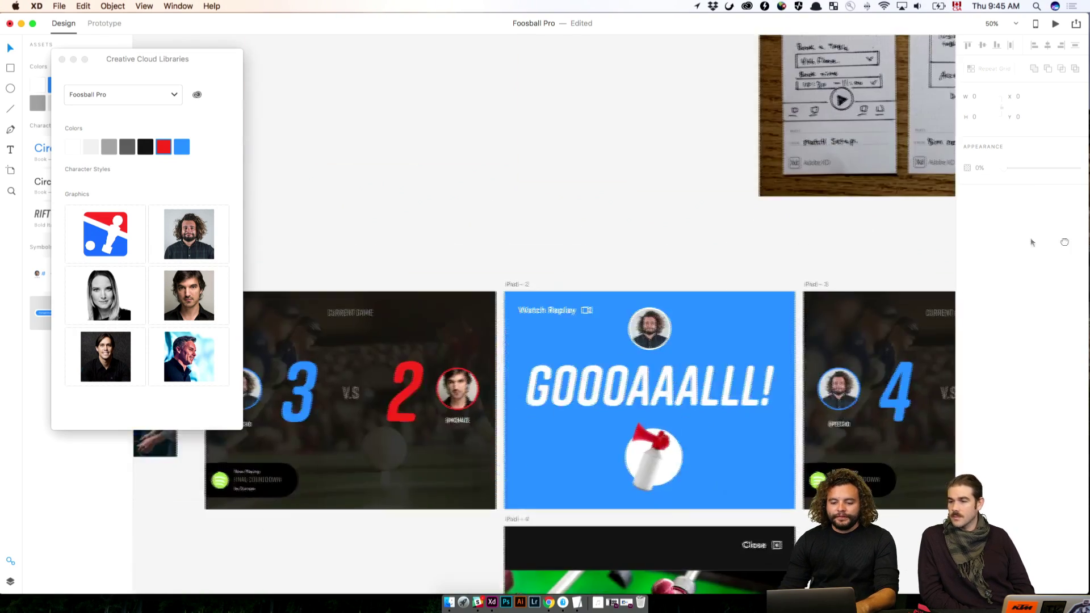
pyautogui.hscroll(-15, 503, 235)
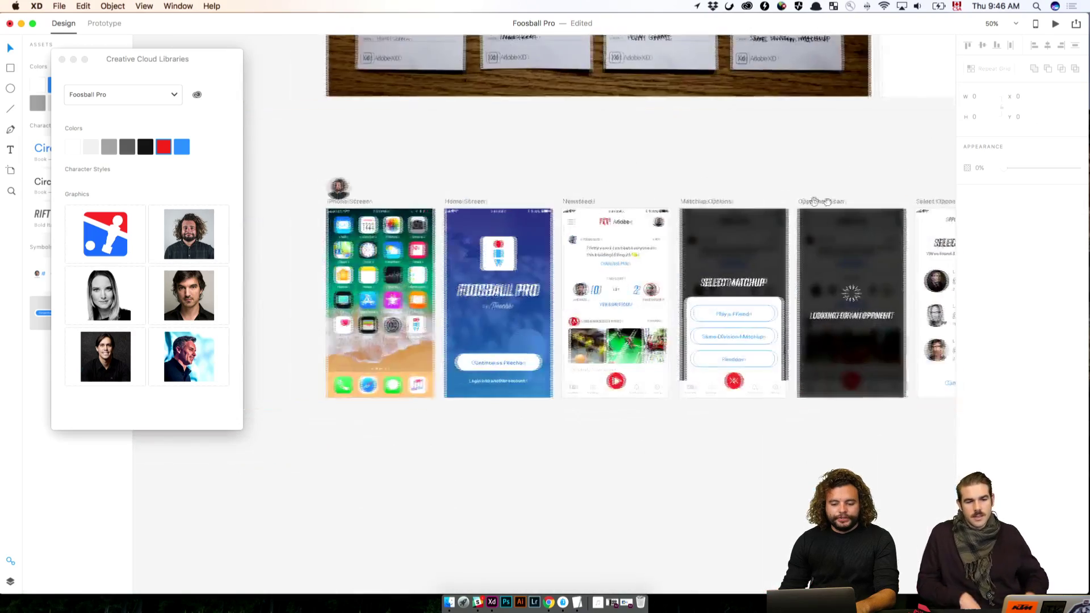
pyautogui.press('super+equal')
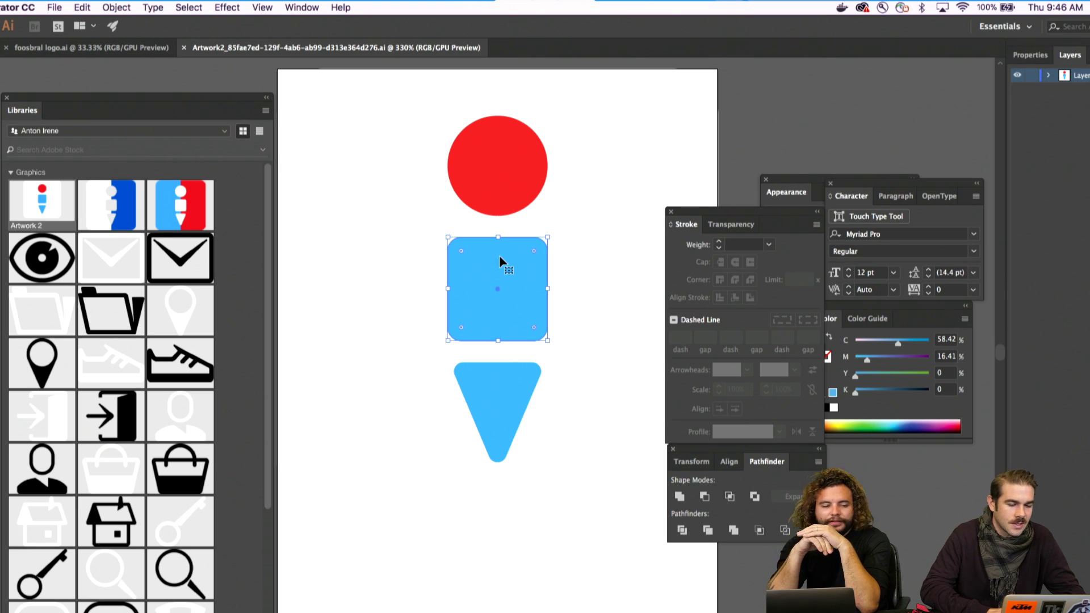
# Step: In Illustrator, try to recolour the logo's blue square and triangle red with the Eyedropper, then undo it
pyautogui.keyDown('shift'); pyautogui.click(489, 388); pyautogui.keyUp('shift')
pyautogui.press('i')
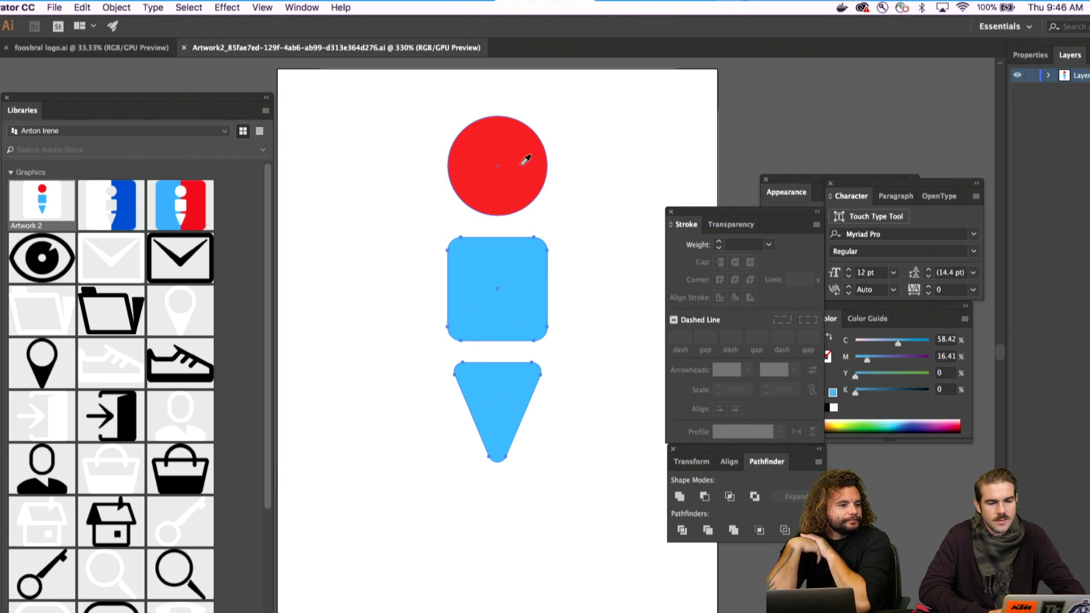
pyautogui.press('v')
pyautogui.press('i')
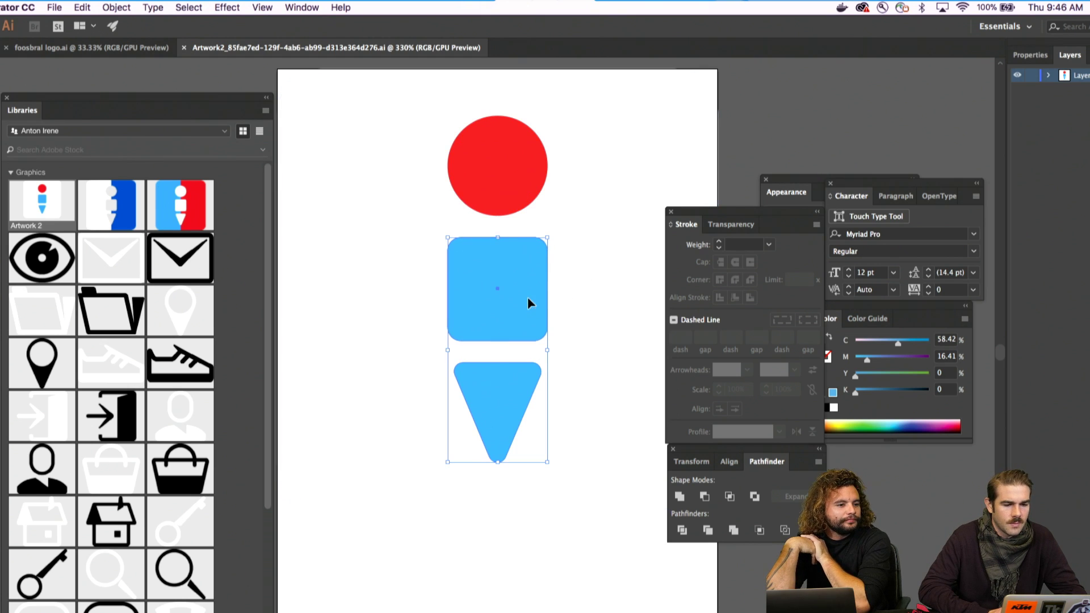
pyautogui.click(510, 157)
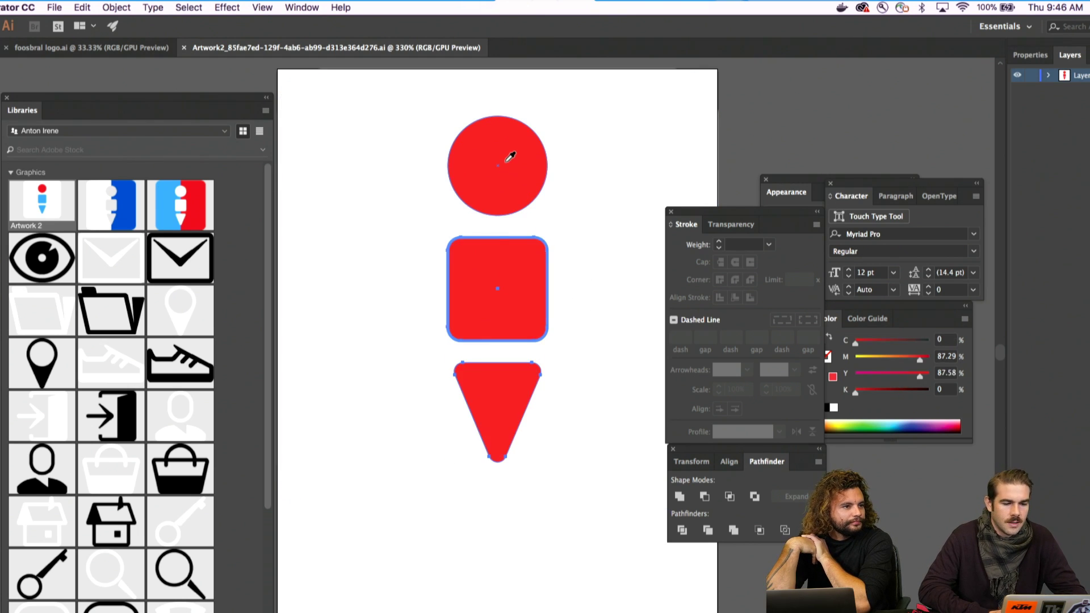
pyautogui.press('super+z')
pyautogui.press('v')
pyautogui.click(607, 301)
# Step: Recolour only the logo's rounded square with the red sampled from the circle and save the Artwork 2 library graphic
pyautogui.click(540, 288)
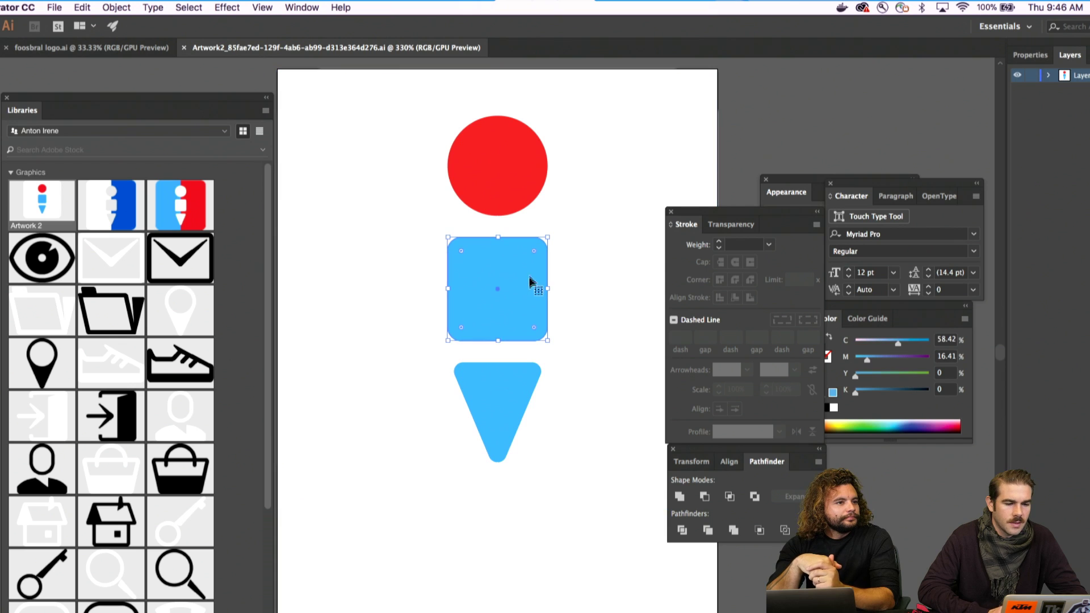
pyautogui.press('i')
pyautogui.click(505, 181)
pyautogui.press('v')
pyautogui.click(585, 260)
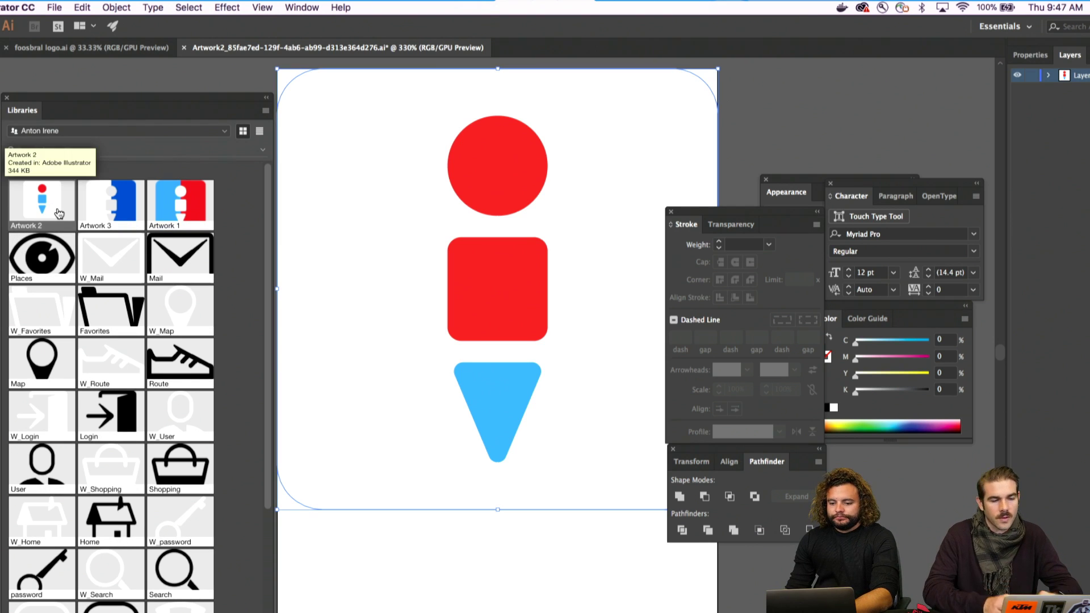
pyautogui.moveTo(58, 214); pyautogui.dragTo(151, 221)
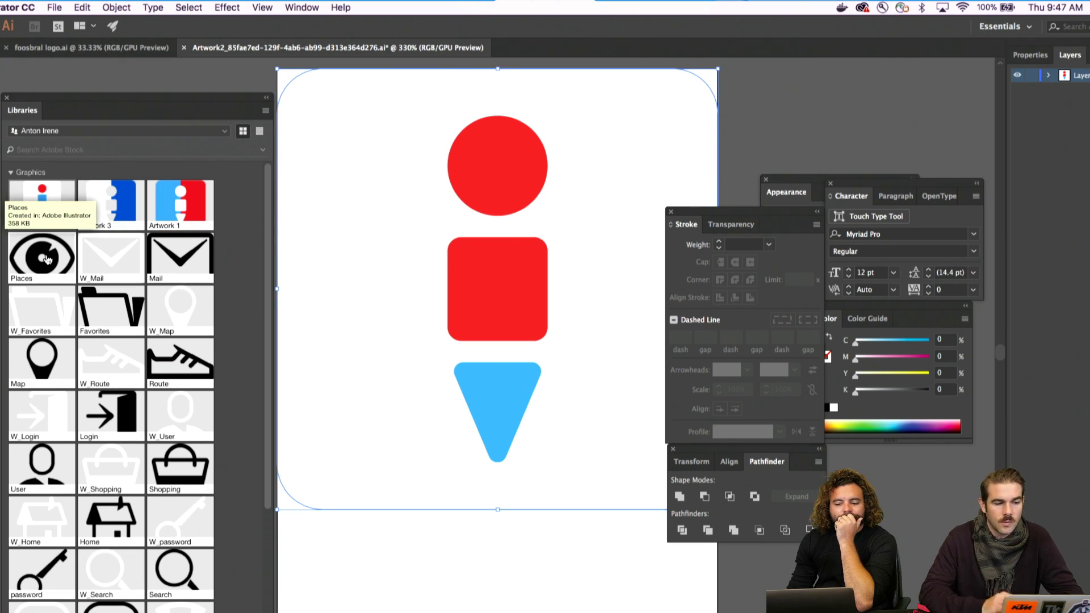
pyautogui.press('cmd+s')
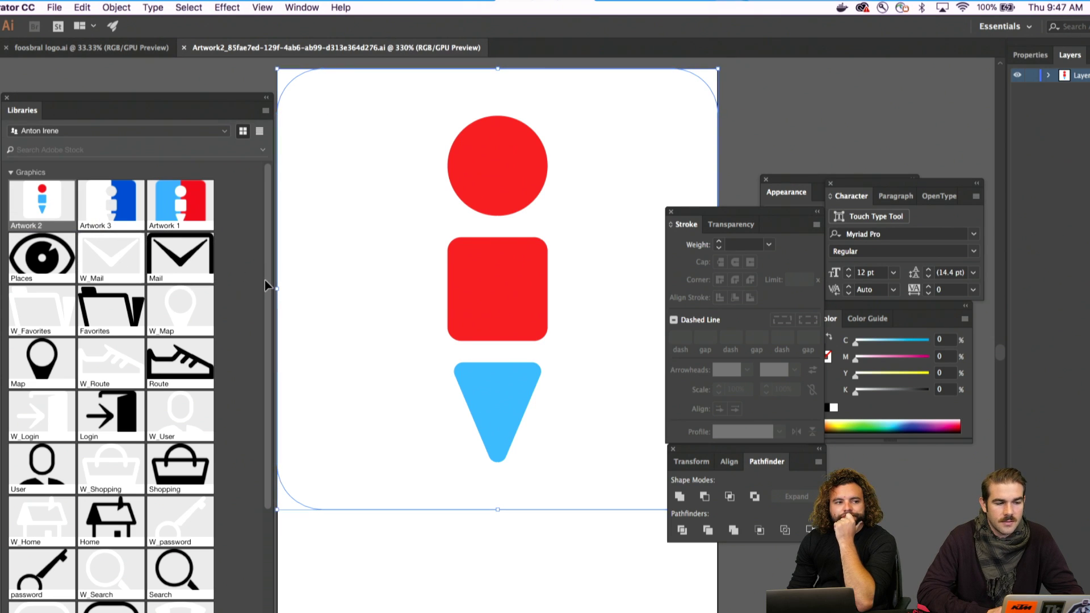
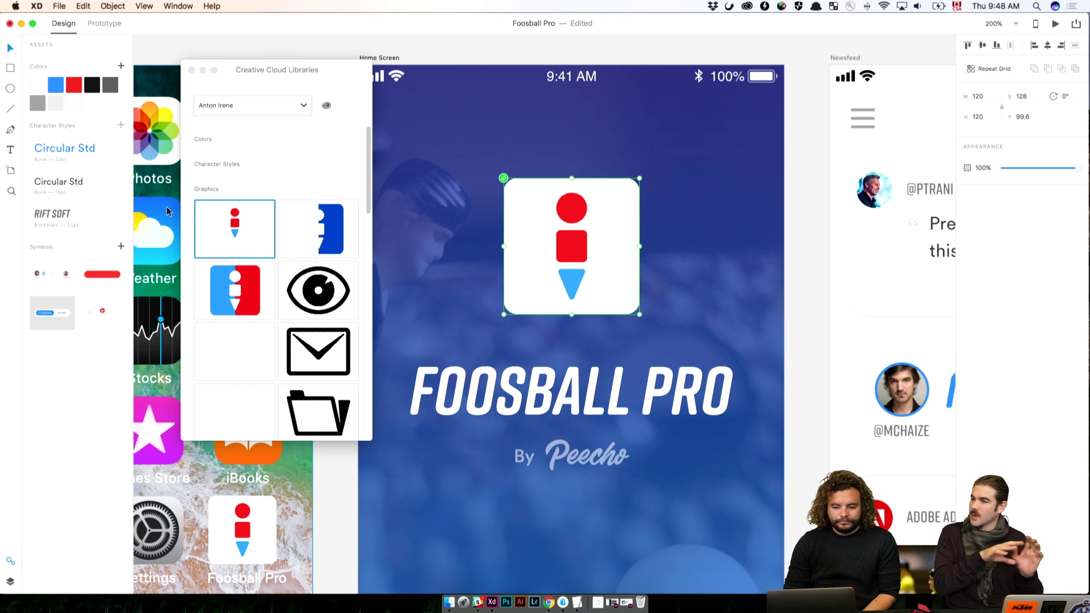
# Step: Back in XD, close the Creative Cloud Libraries and review the artboards from the iPhone Screen to iPad – 1
pyautogui.click(237, 48)
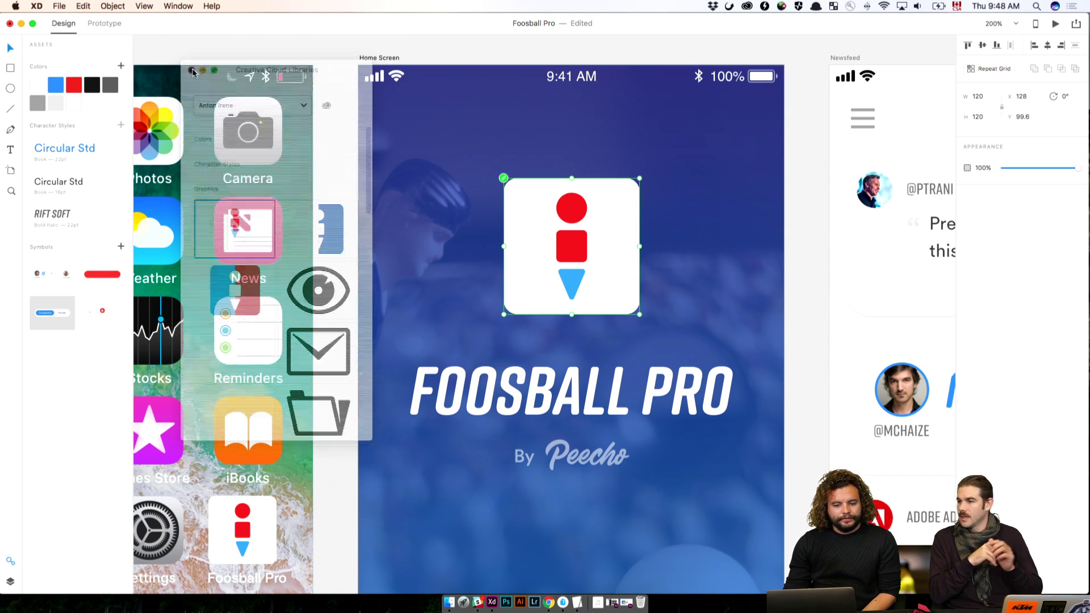
pyautogui.press('super+1')
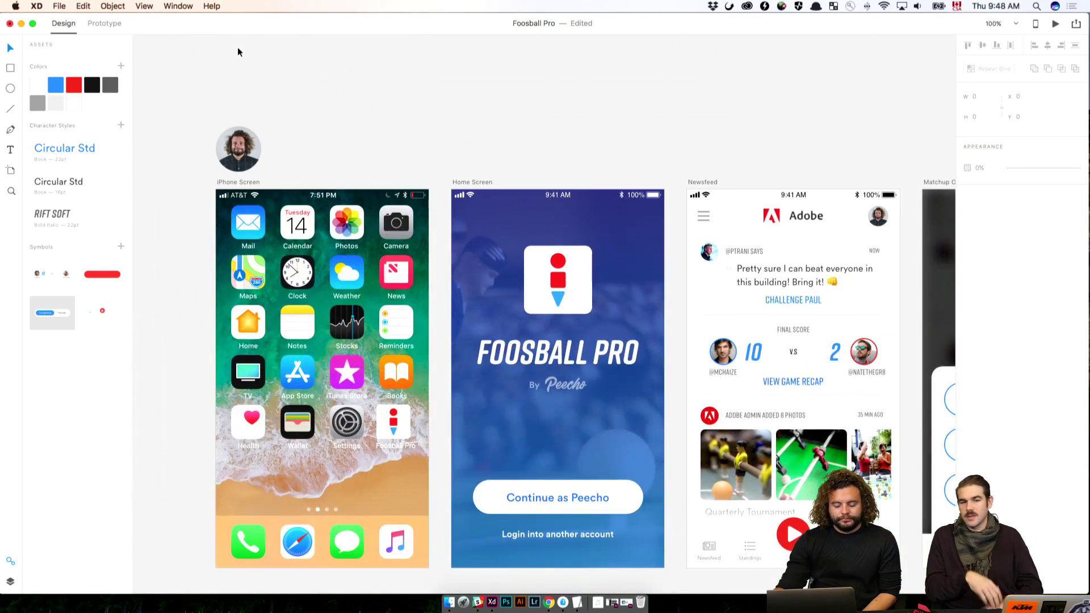
pyautogui.scroll(-3, 536, 65)
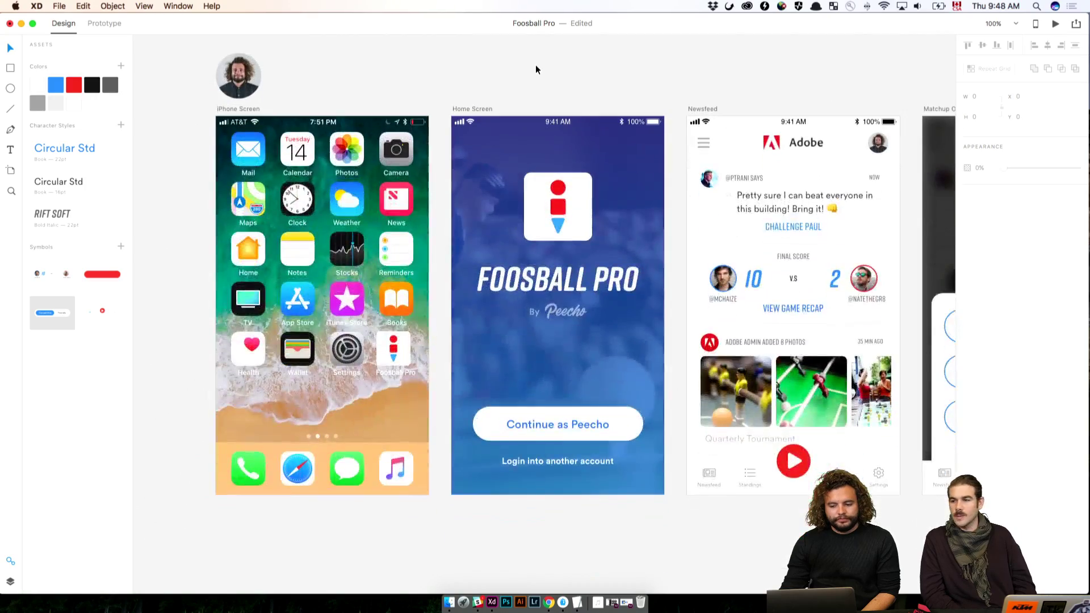
pyautogui.hscroll(15, 536, 65)
pyautogui.hscroll(20, 533, 66)
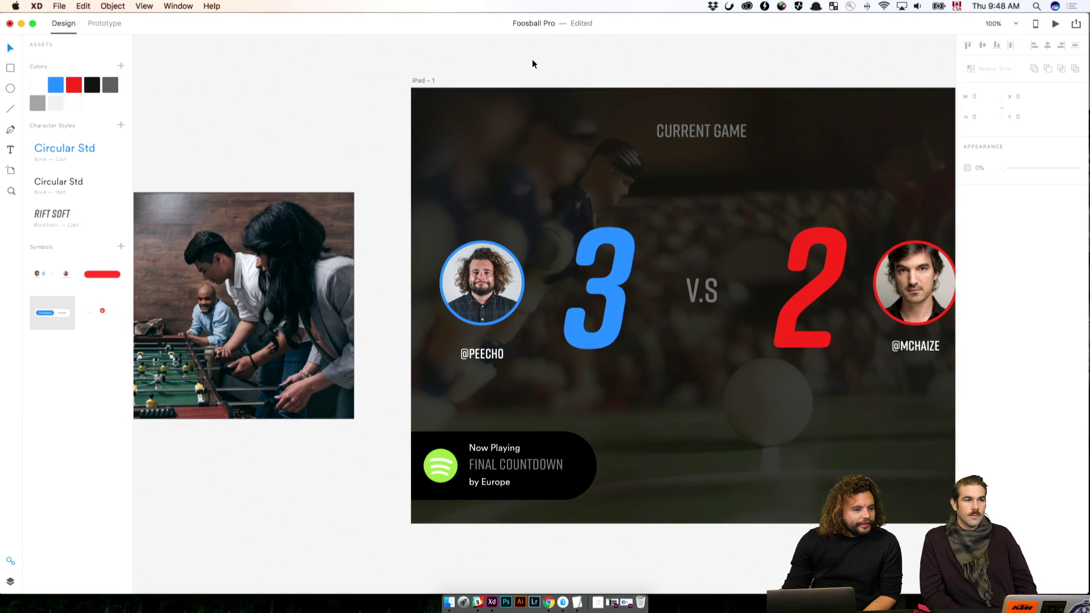
# Step: Review the artboards from iPad – 1 through Newsfeed – 1, then back to the Brief and Features boards
pyautogui.hscroll(10, 533, 63)
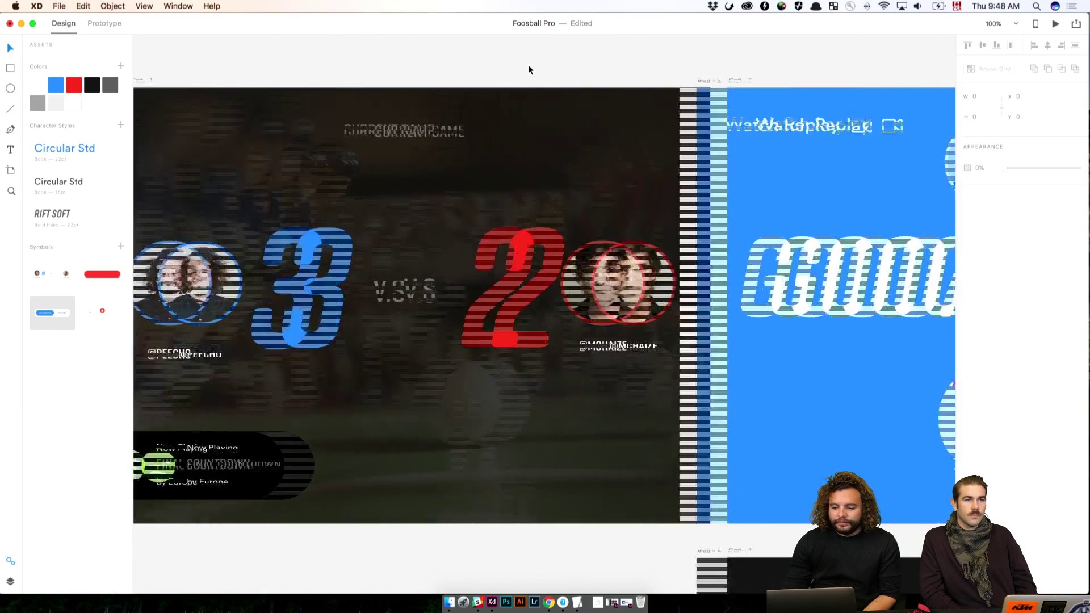
pyautogui.hscroll(15, 528, 68)
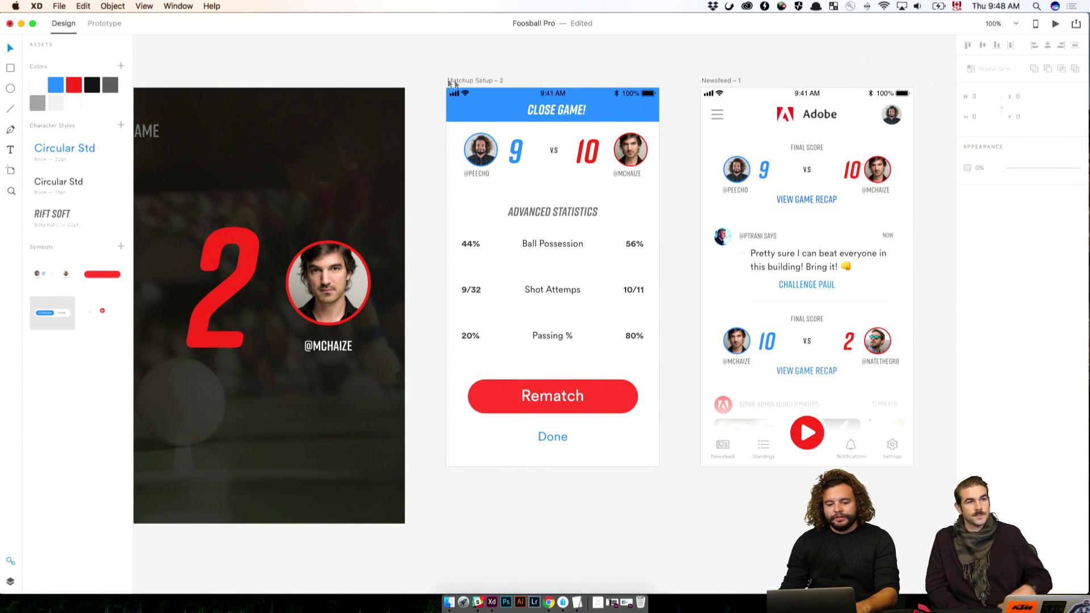
pyautogui.hscroll(-10, 674, 102)
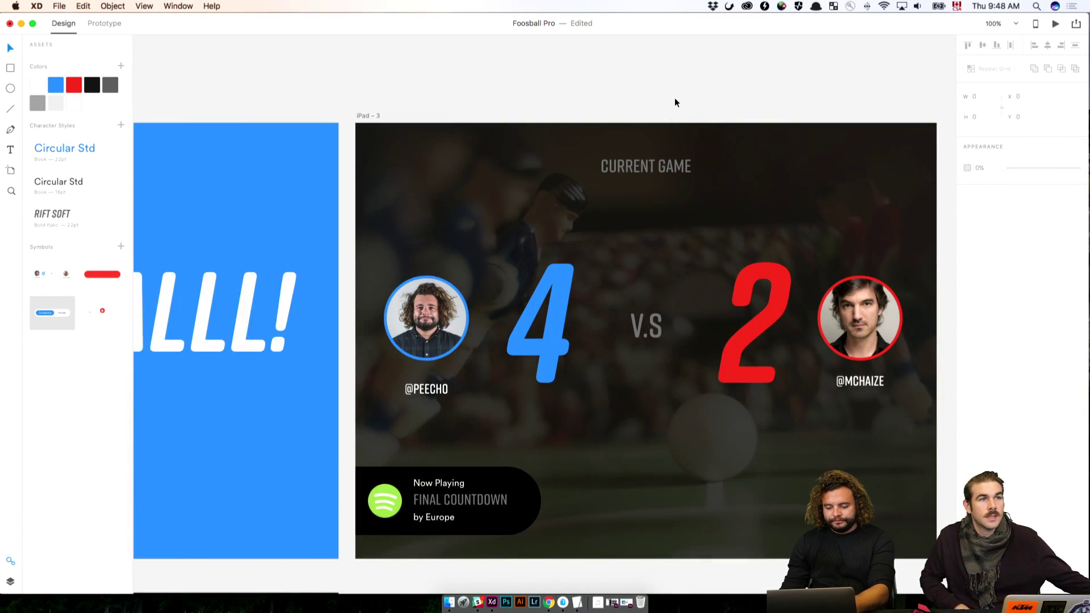
pyautogui.scroll(-5, 675, 97)
pyautogui.scroll(3, 672, 97)
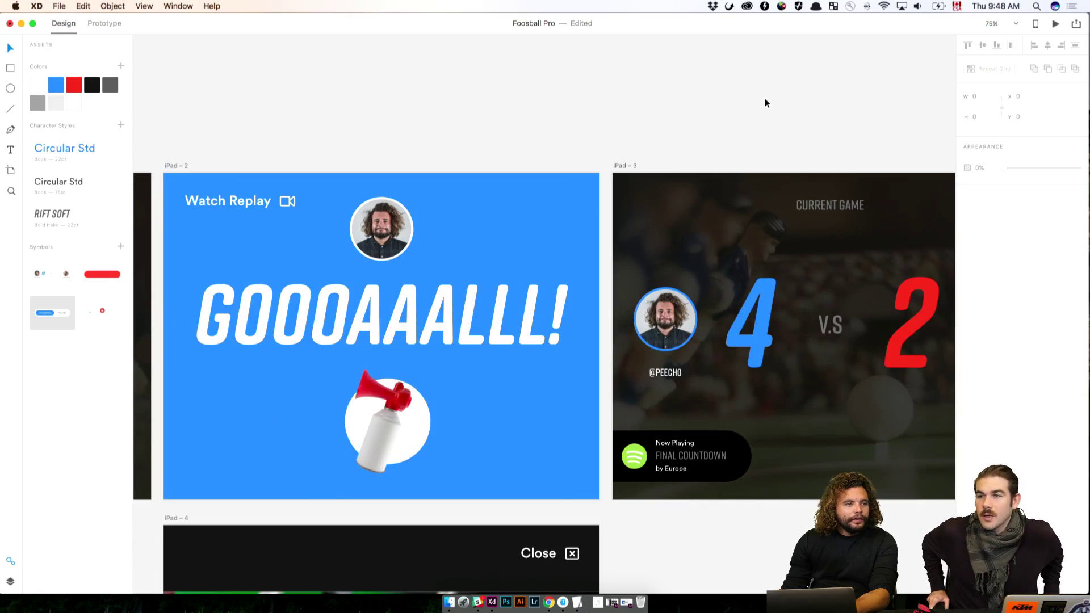
pyautogui.scroll(-3, 765, 102)
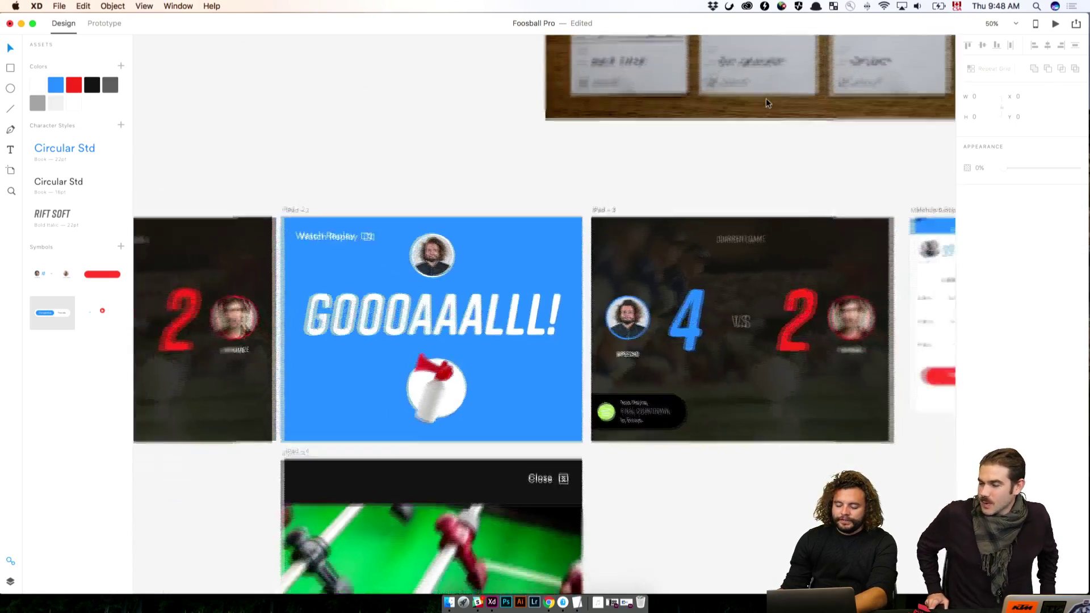
pyautogui.press('super+minus')
pyautogui.moveTo(679, 190); pyautogui.dragTo(954, 471)
pyautogui.moveTo(622, 265); pyautogui.dragTo(847, 323)
pyautogui.moveTo(645, 345); pyautogui.dragTo(870, 319)
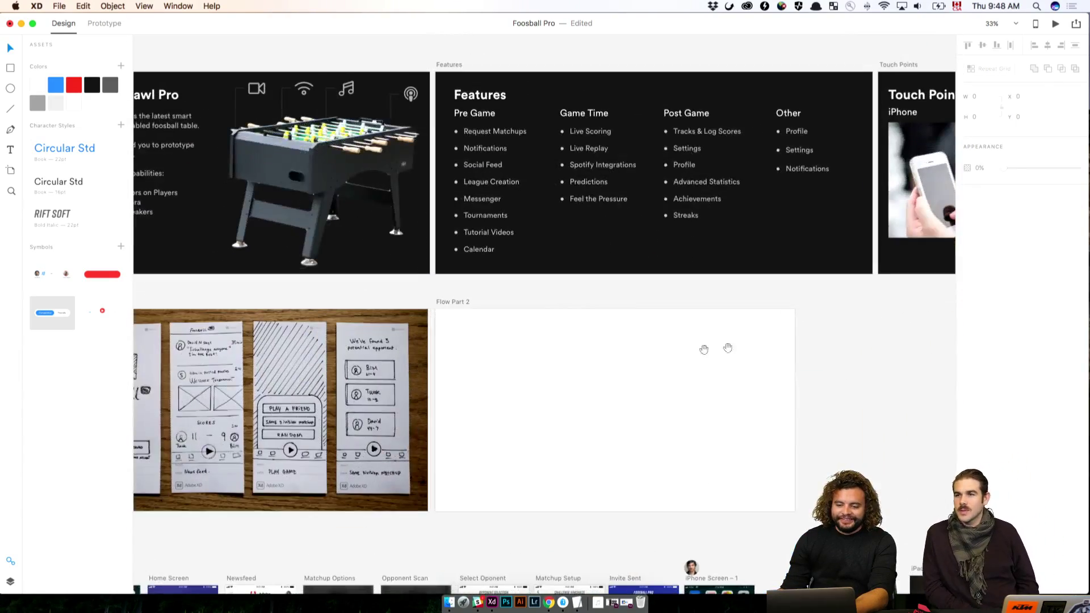
pyautogui.moveTo(727, 348); pyautogui.dragTo(921, 365)
pyautogui.press('super+plus')
pyautogui.moveTo(893, 292); pyautogui.dragTo(892, 454)
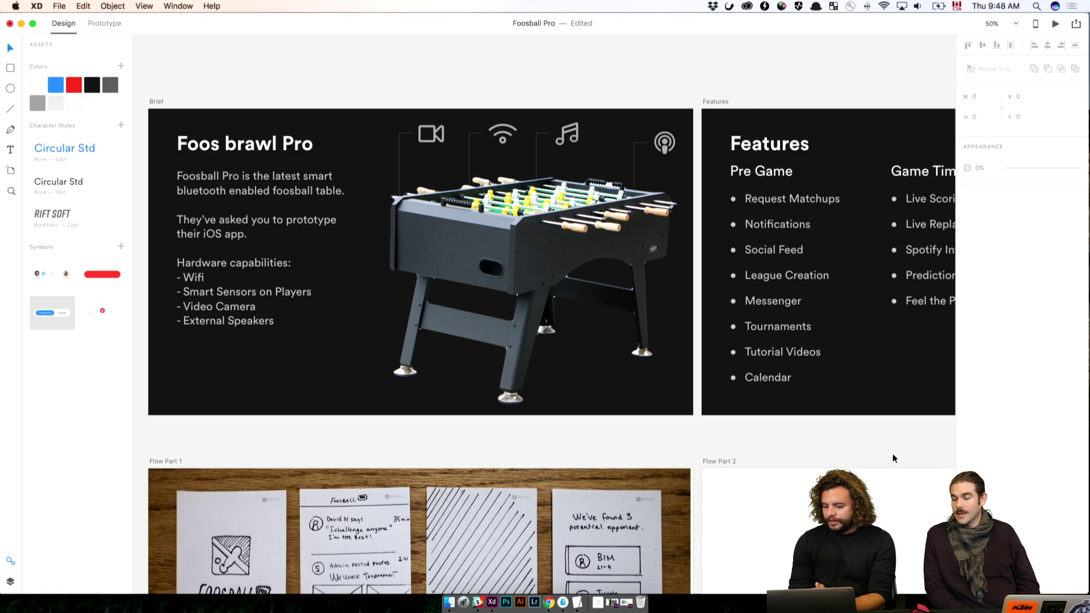
pyautogui.click(105, 23)
pyautogui.click(64, 24)
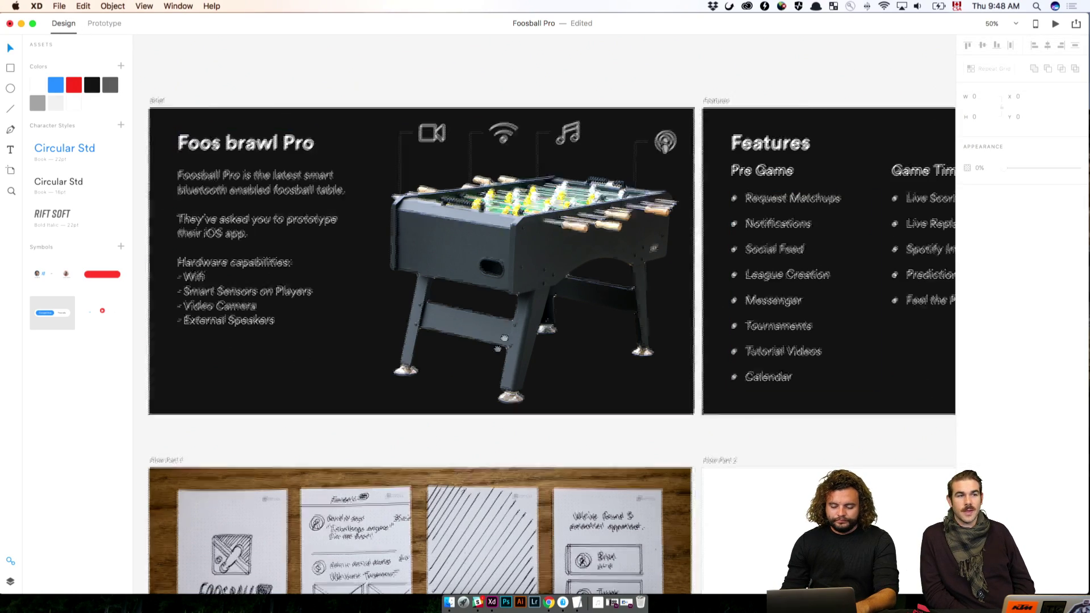
# Step: Review the Flow Part 1 sketches, the Touch Points board and the iPhone screens from iPhone Screen to Invite Sent
pyautogui.scroll(-15, 518, 265)
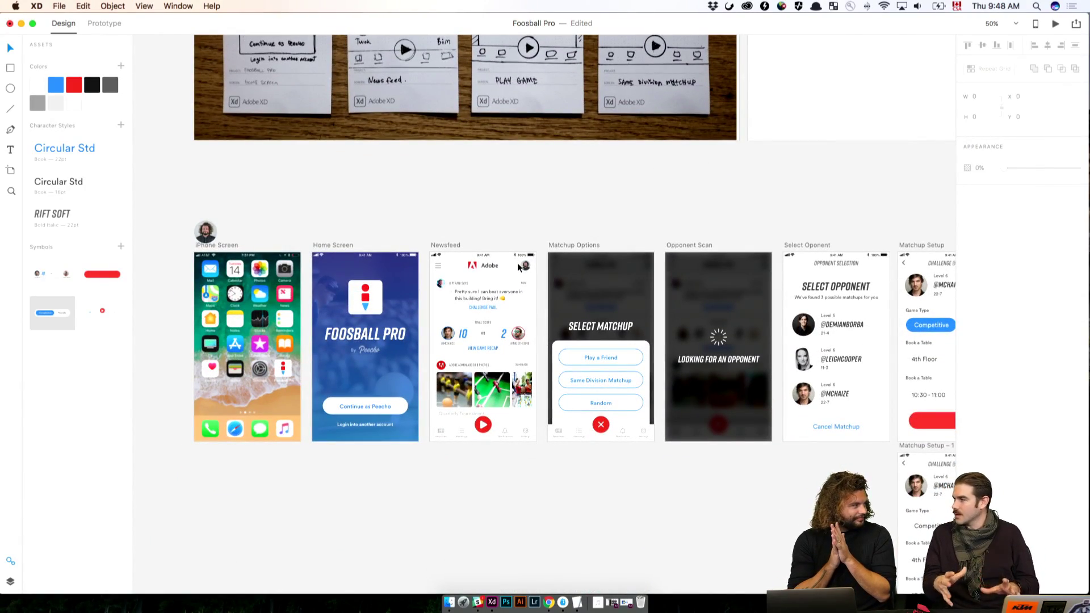
pyautogui.scroll(10, 564, 177)
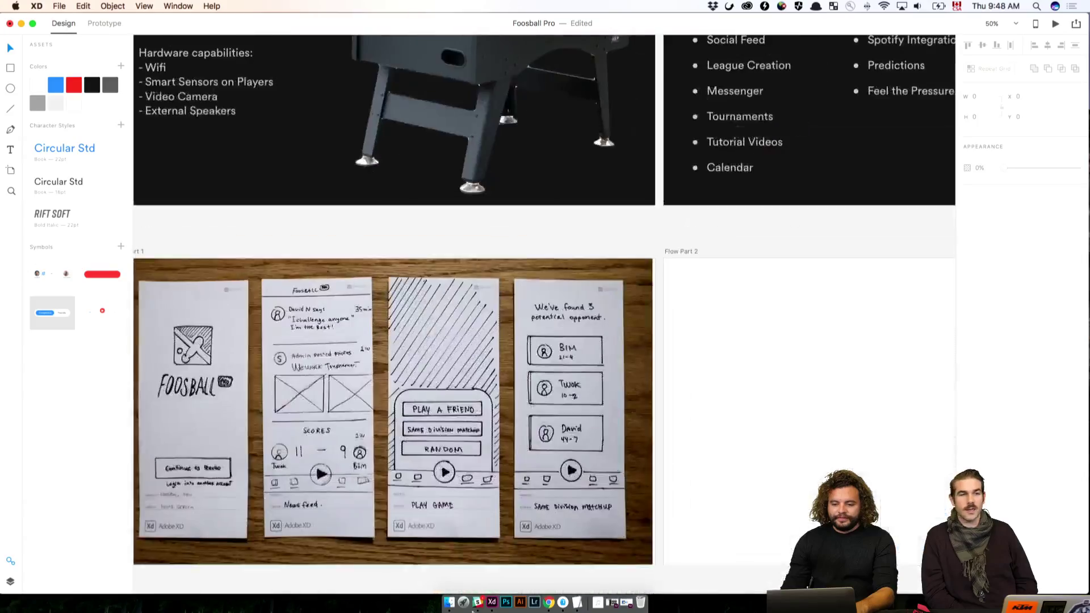
pyautogui.scroll(5, 159, 300)
pyautogui.hscroll(10, 158, 300)
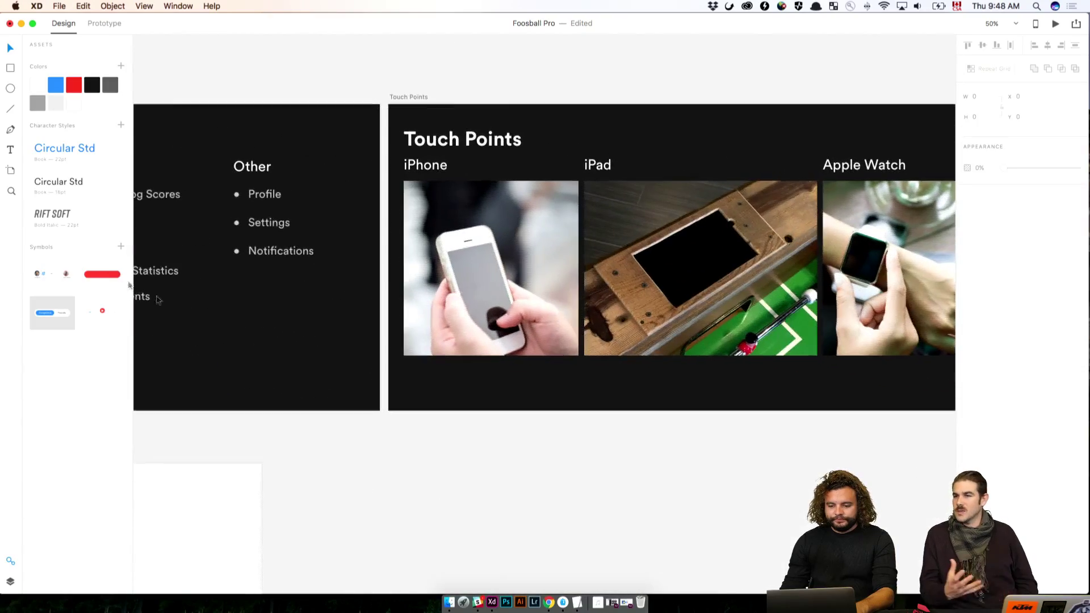
pyautogui.hscroll(-10, 791, 431)
pyautogui.scroll(-10, 720, 382)
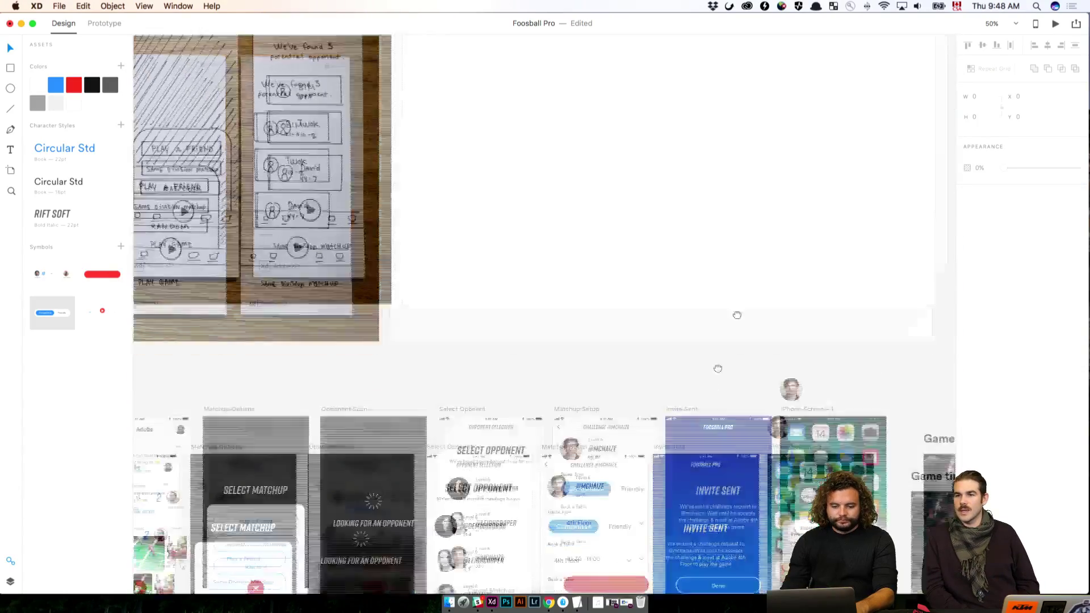
pyautogui.scroll(-5, 737, 315)
pyautogui.hscroll(-3, 737, 315)
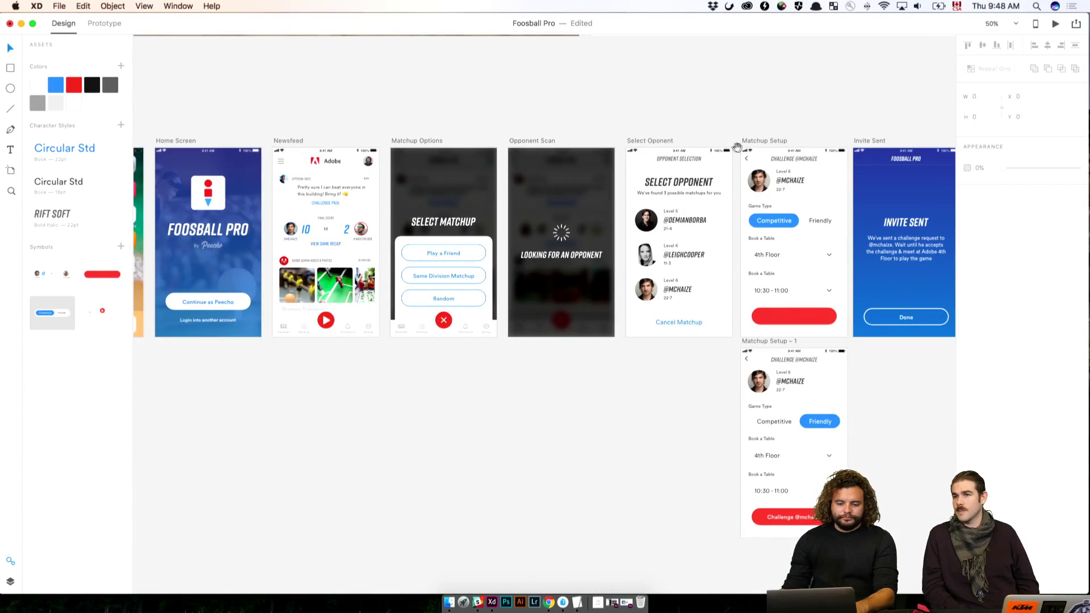
pyautogui.scroll(-2, 736, 147)
pyautogui.hscroll(-3, 736, 147)
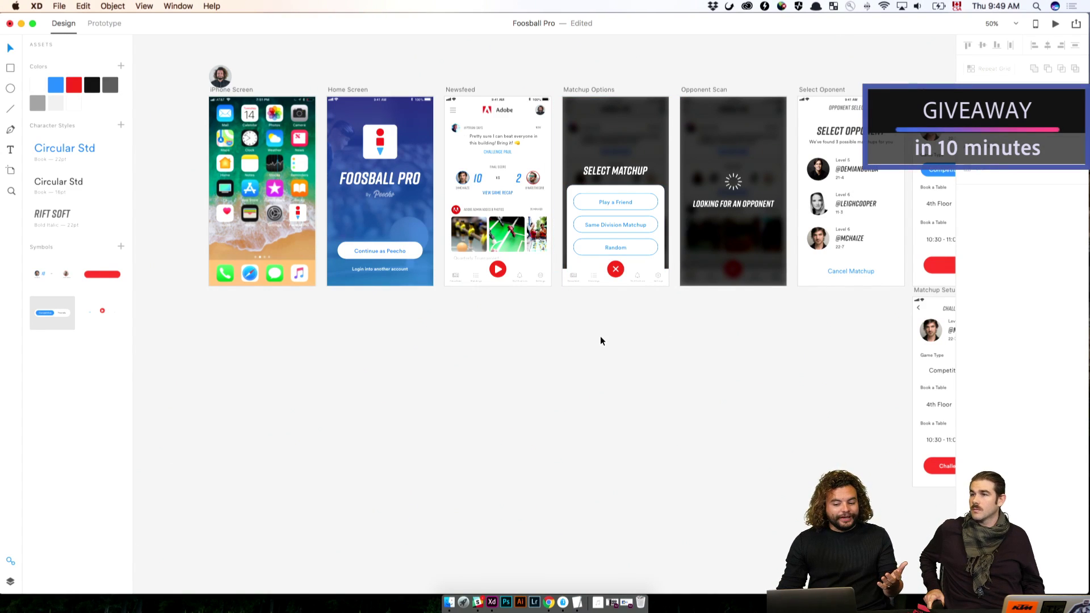
# Step: On the Newsfeed artboard, save the blue challenge link's Rift Soft Demi 18 pt text formatting as a character style
pyautogui.scroll(3, 601, 335)
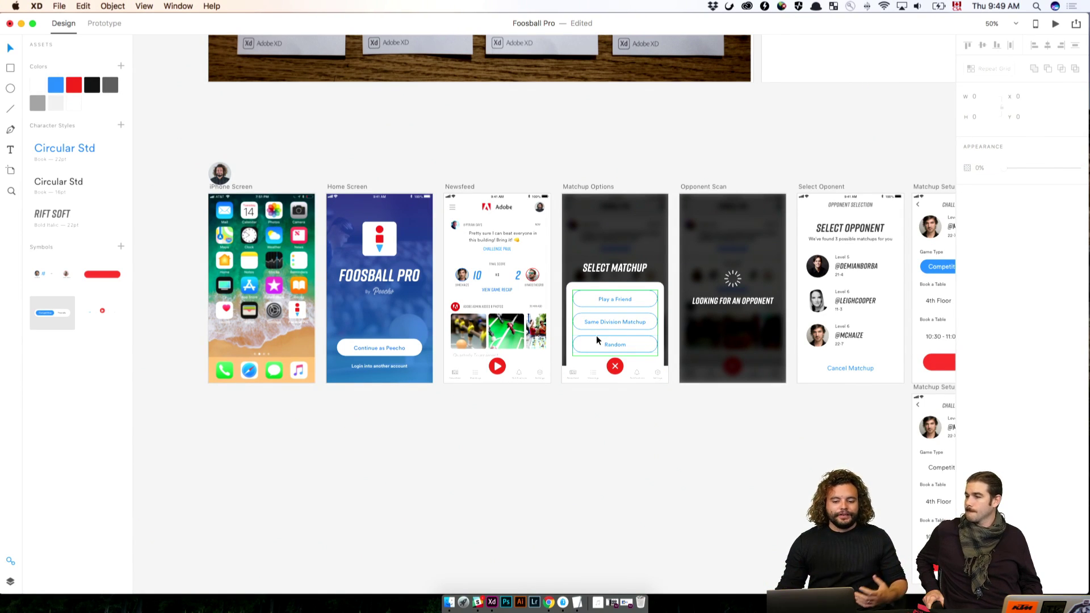
pyautogui.hscroll(-3, 596, 336)
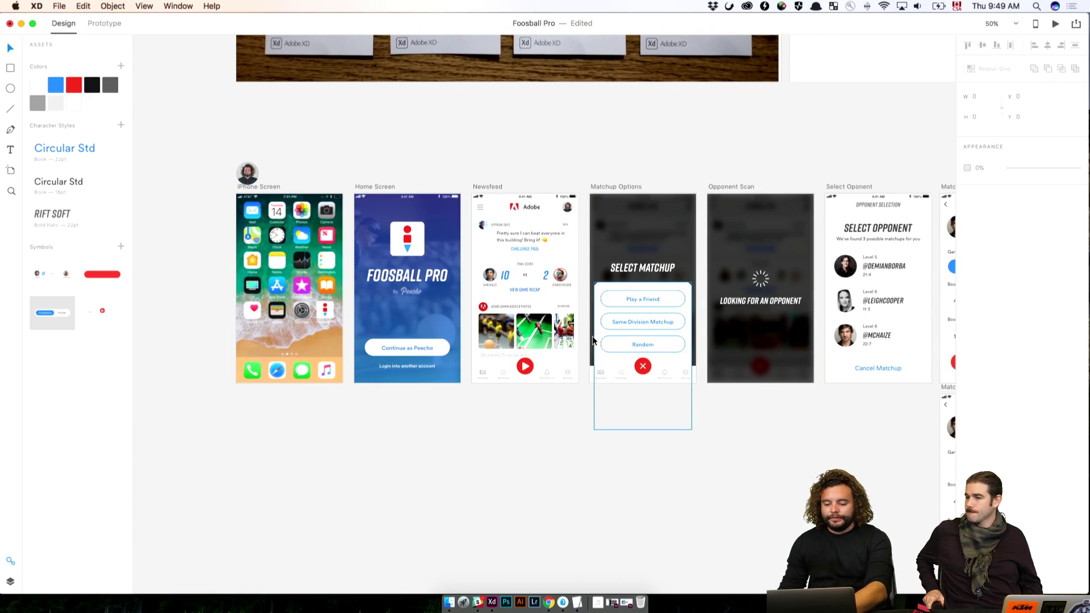
pyautogui.scroll(3, 592, 339)
pyautogui.scroll(4, 592, 338)
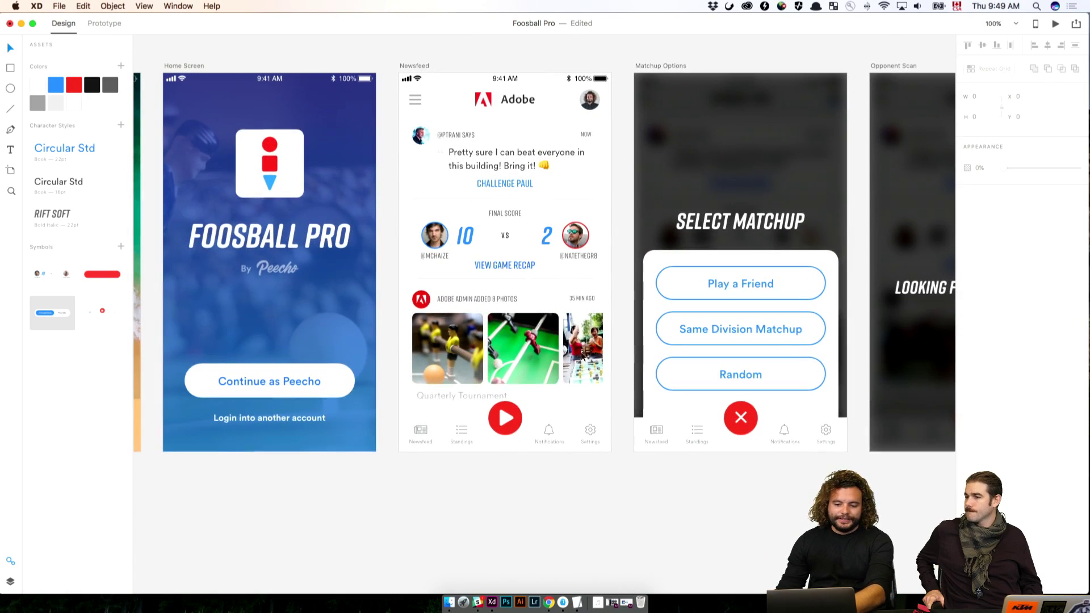
pyautogui.moveTo(445, 111); pyautogui.dragTo(567, 494)
pyautogui.press('super+equal')
pyautogui.press('super+equal')
pyautogui.press('super+equal')
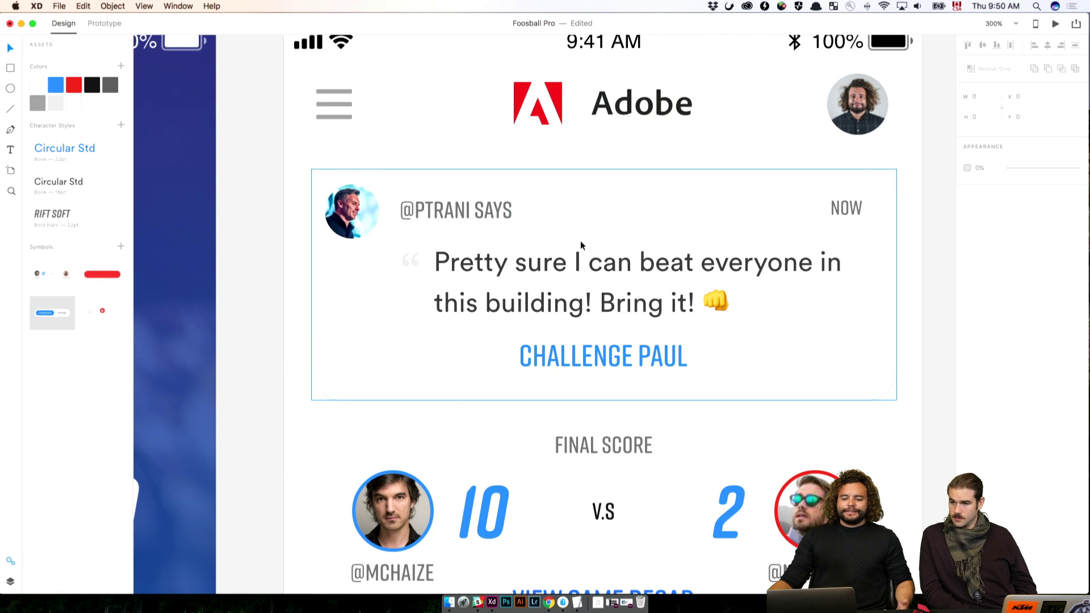
pyautogui.click(595, 293)
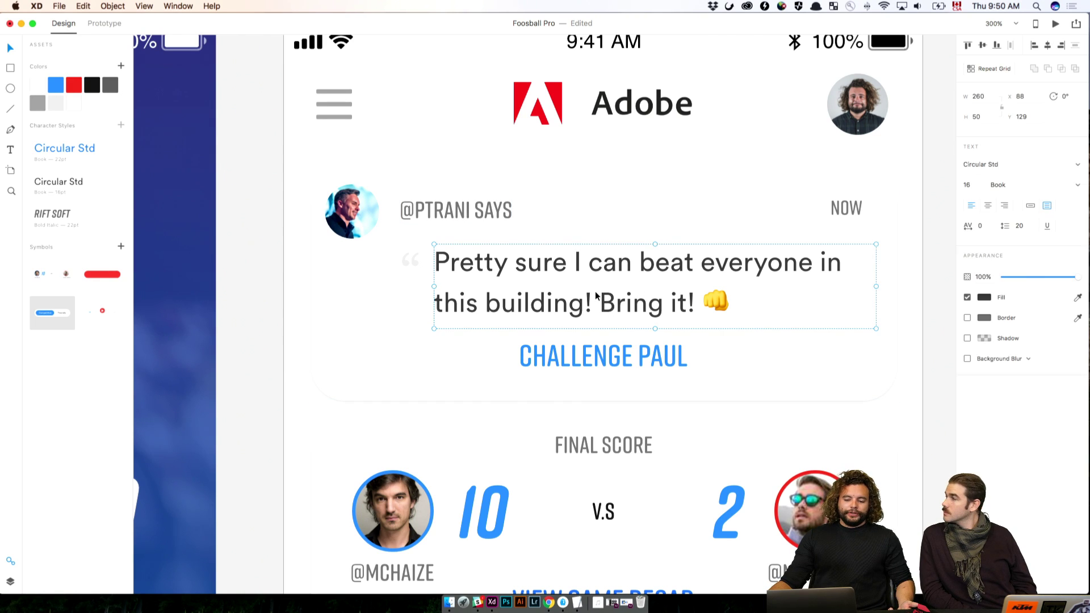
pyautogui.click(609, 354)
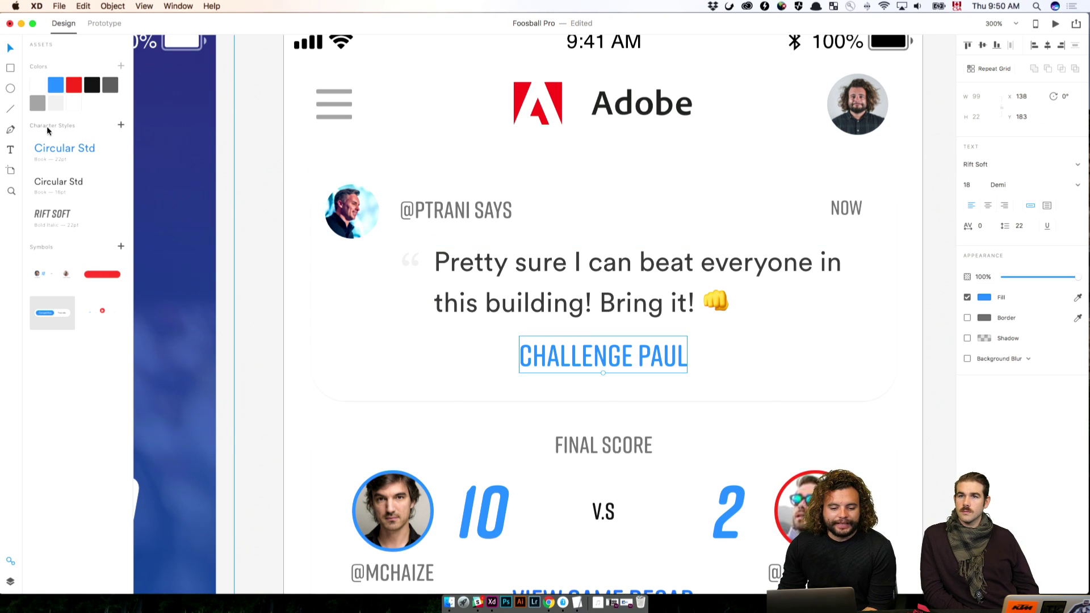
pyautogui.click(120, 126)
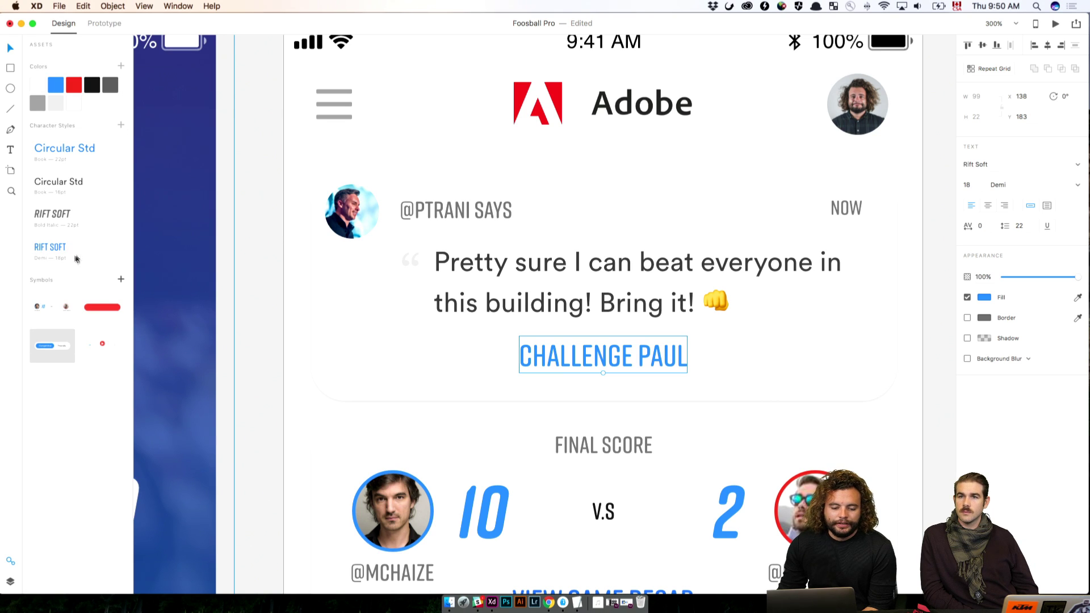
pyautogui.moveTo(78, 255)
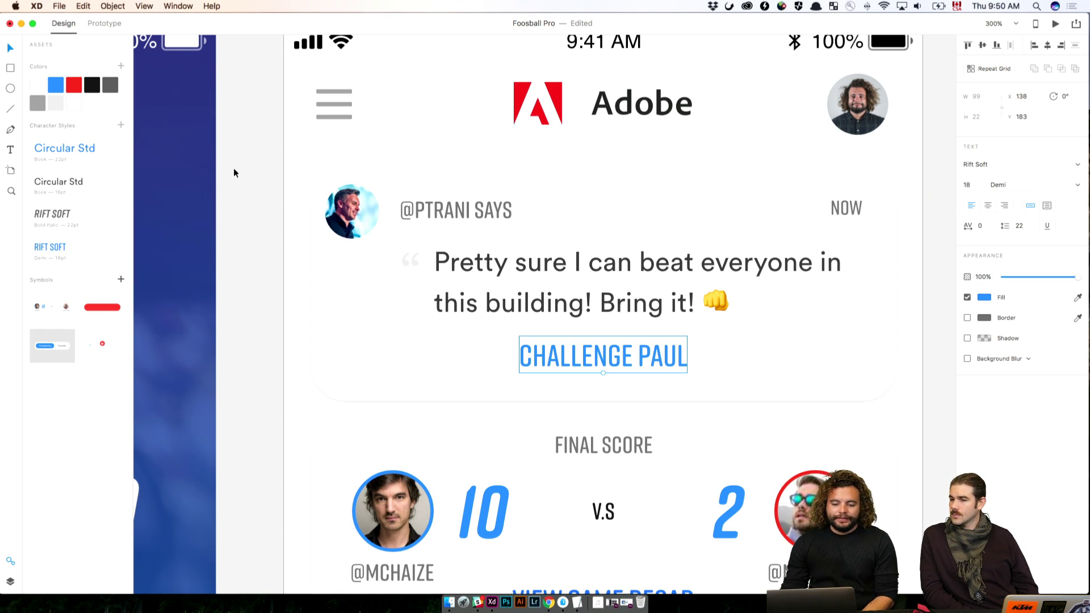
# Step: Try the blue Rift Soft Demi 18 pt character style on the first post's username line, then undo it
pyautogui.scroll(-5, 503, 220)
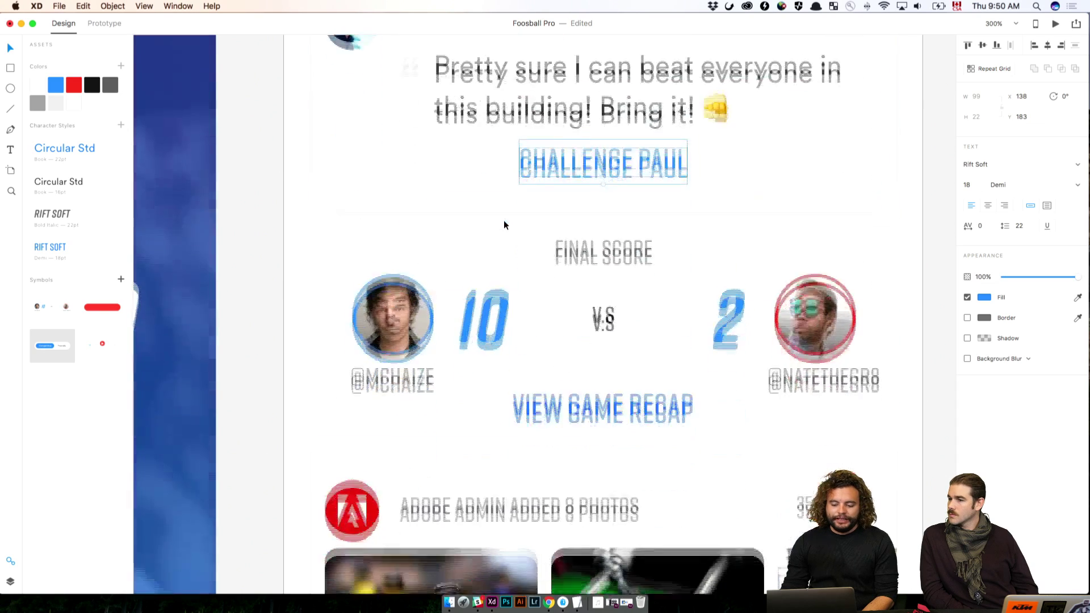
pyautogui.scroll(6, 502, 220)
pyautogui.click(436, 255)
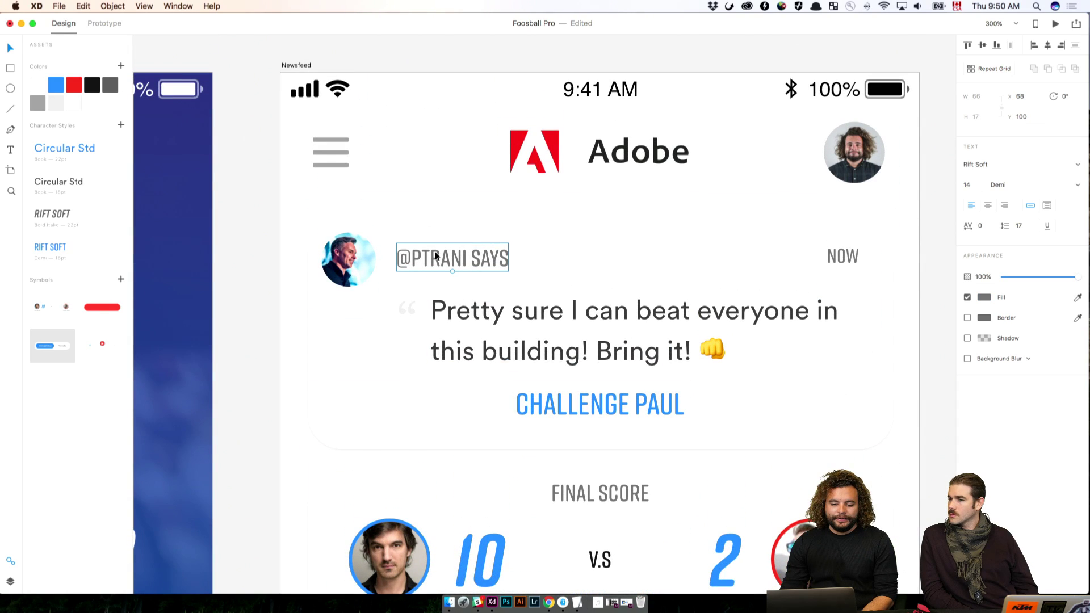
pyautogui.click(54, 249)
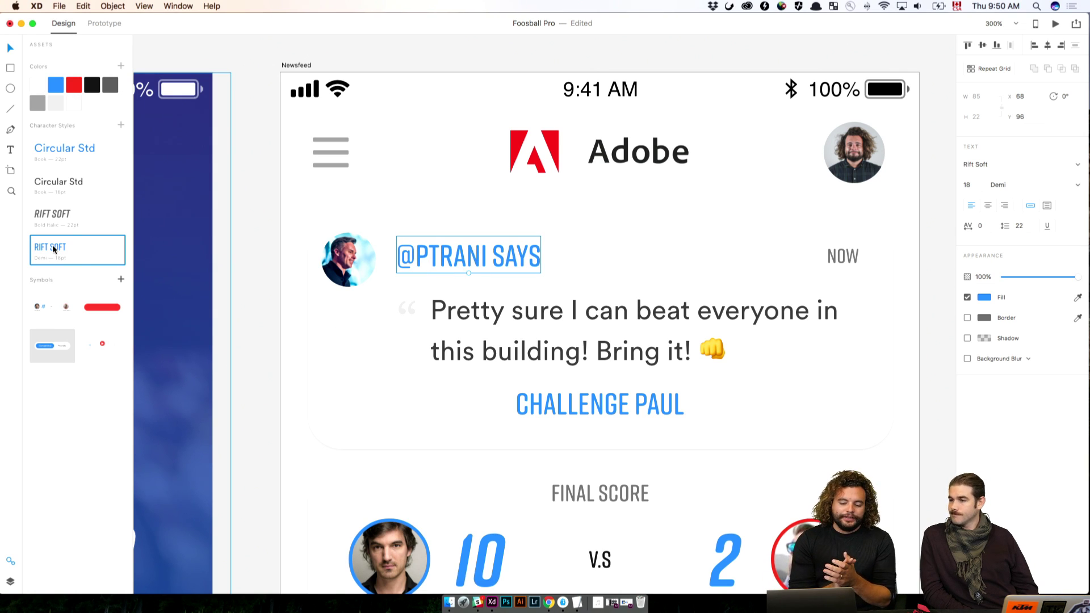
pyautogui.press('super+z')
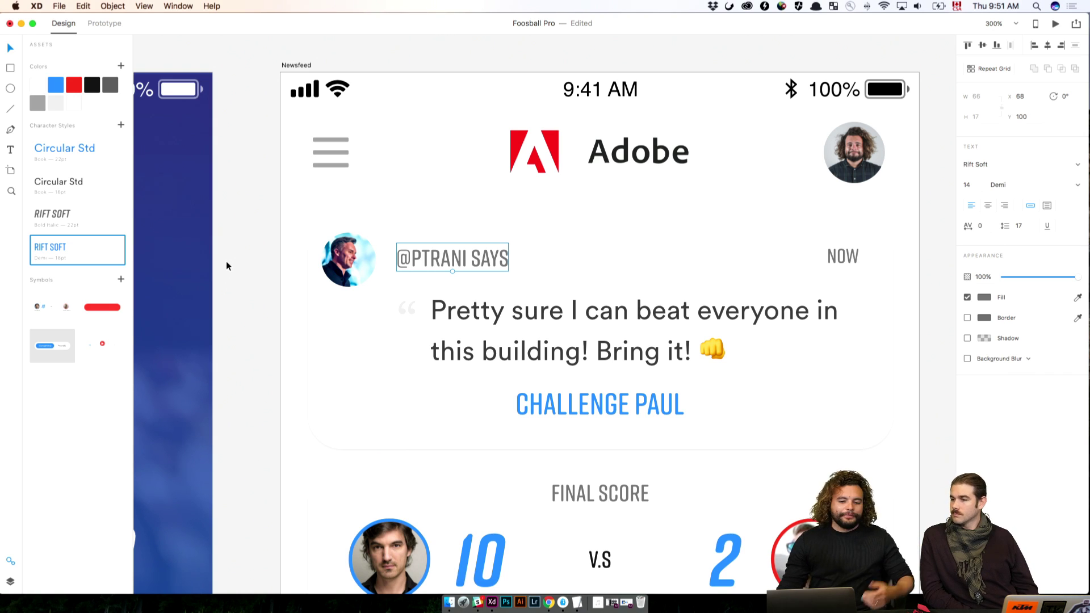
# Step: Edit the Rift Soft Demi 18 pt character style and change its colour to green #30FF40
pyautogui.rightClick(58, 249)
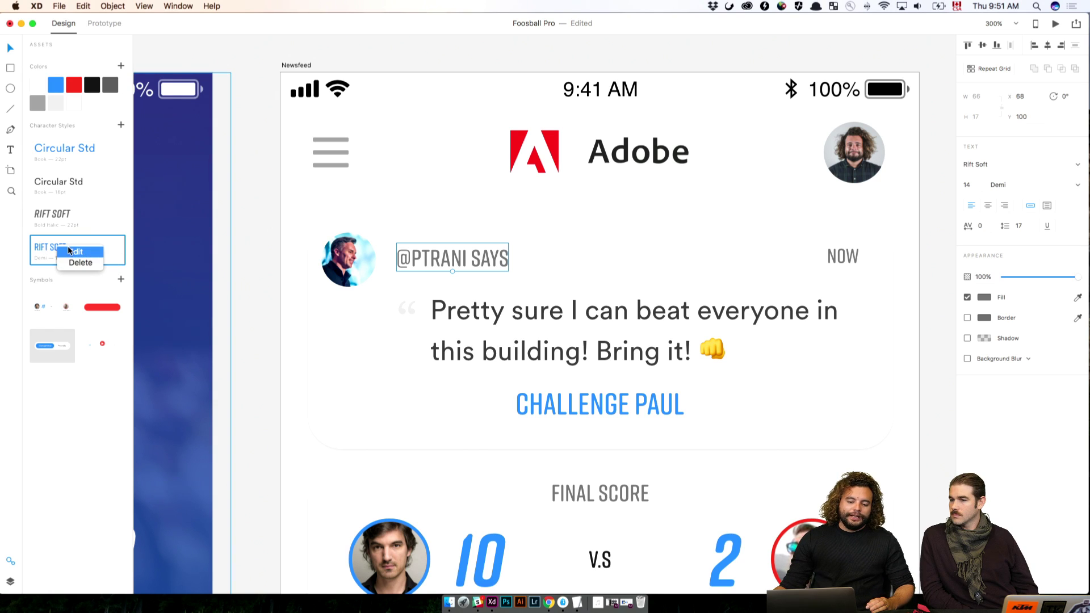
pyautogui.click(79, 252)
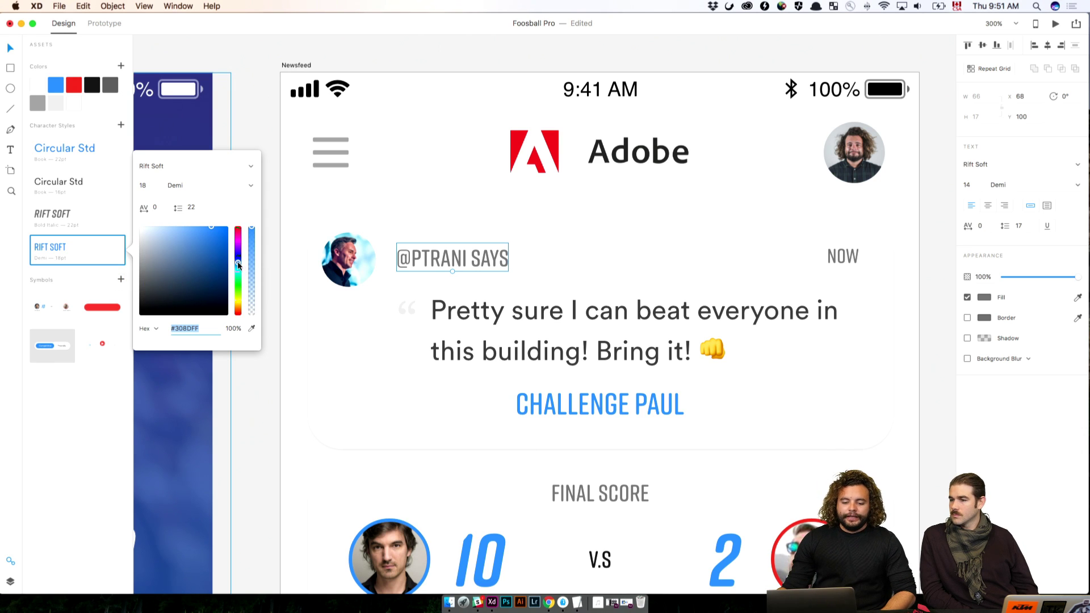
pyautogui.moveTo(237, 261); pyautogui.dragTo(236, 284)
pyautogui.scroll(-8, 442, 344)
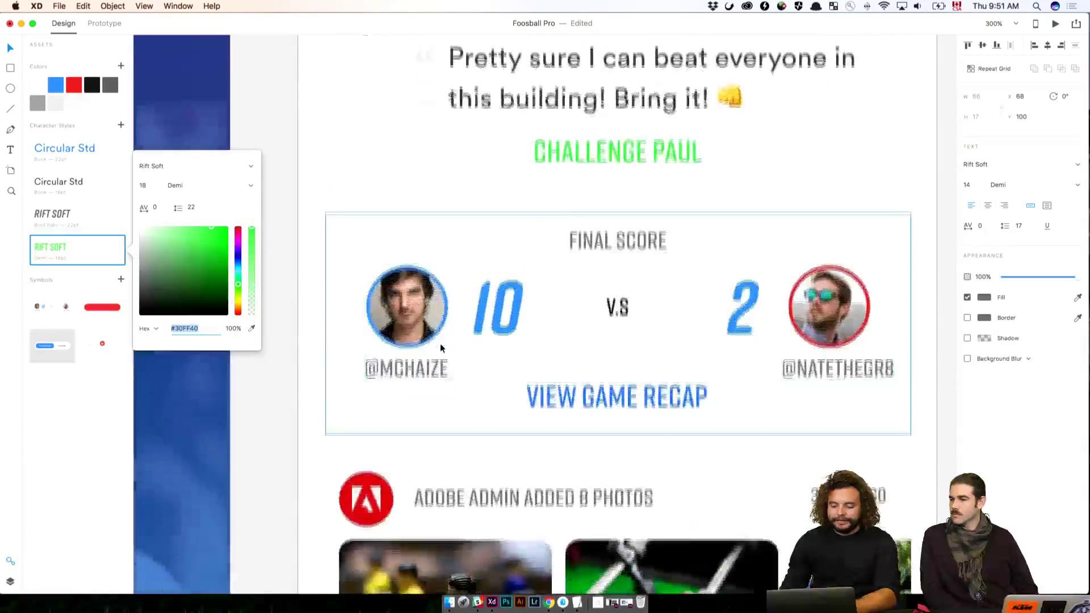
pyautogui.scroll(8, 440, 343)
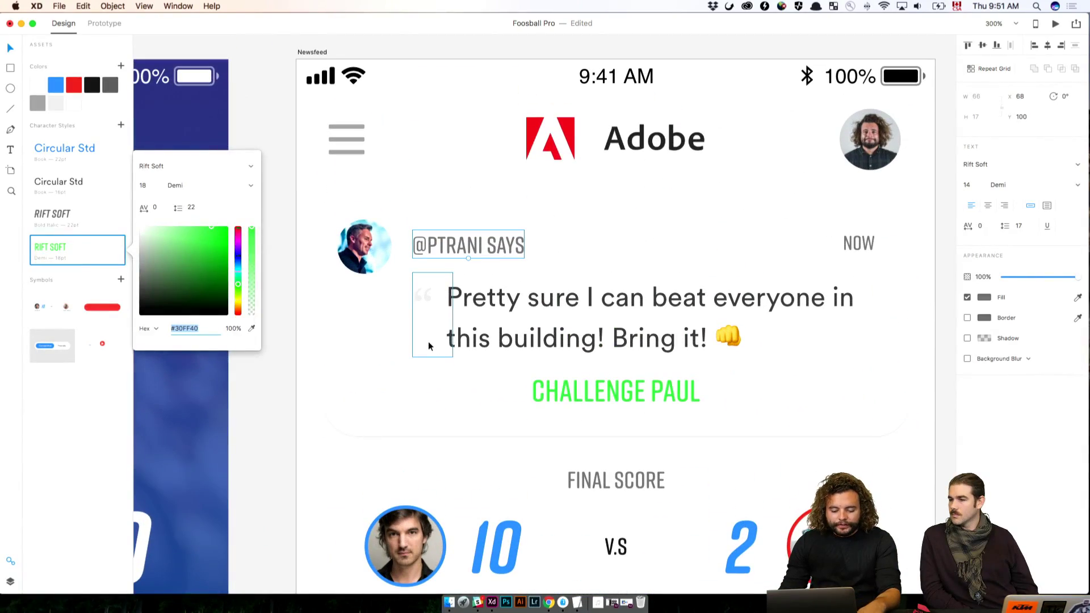
pyautogui.click(430, 346)
# Step: Apply the green Rift Soft Demi 18 pt character style to the View Game Recap link in the final score card
pyautogui.scroll(-5, 340, 443)
pyautogui.click(579, 474)
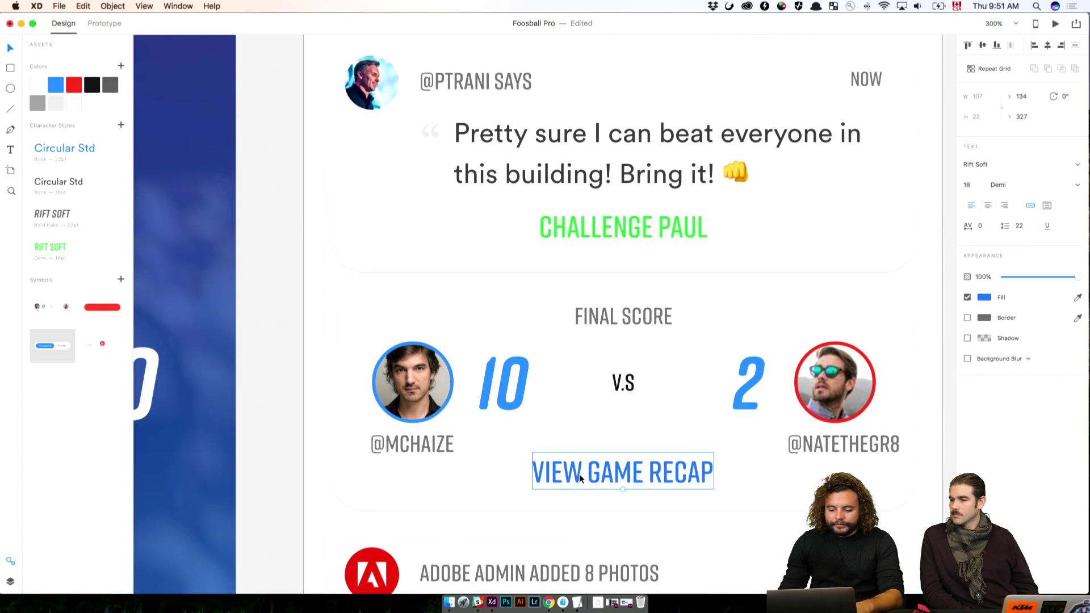
pyautogui.click(67, 255)
pyautogui.click(241, 313)
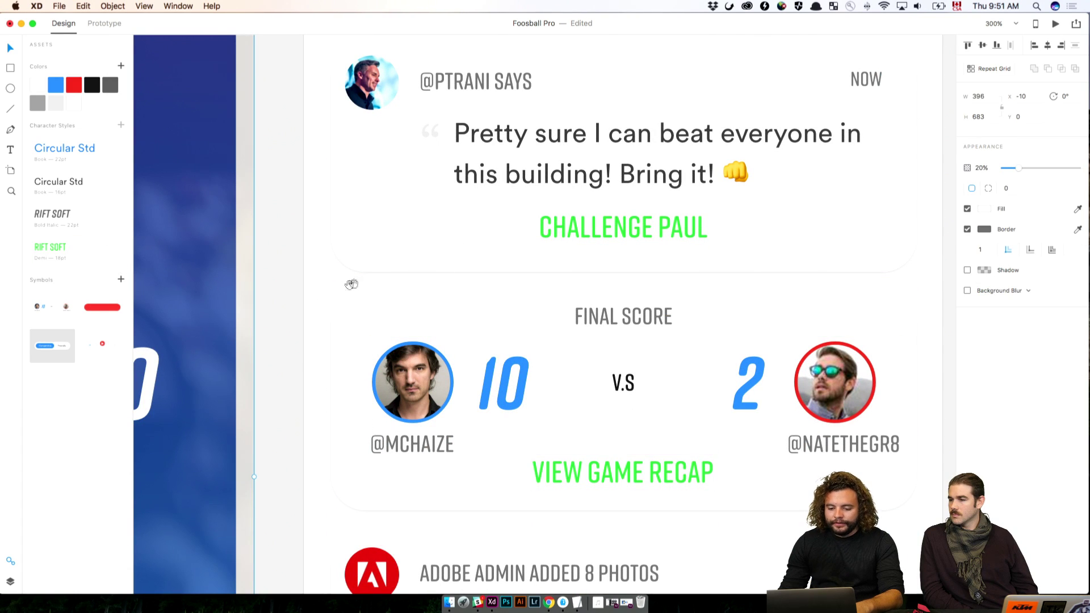
# Step: Try changing the green Rift Soft Demi 18 pt character style to the pale green #B5CBB6
pyautogui.click(545, 226)
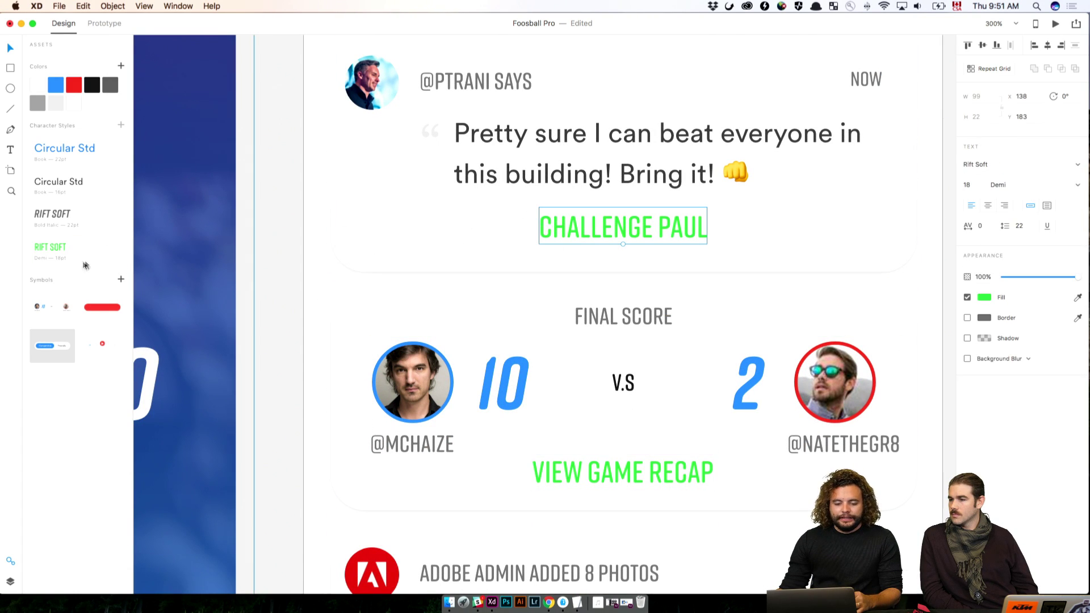
pyautogui.rightClick(60, 249)
pyautogui.click(67, 251)
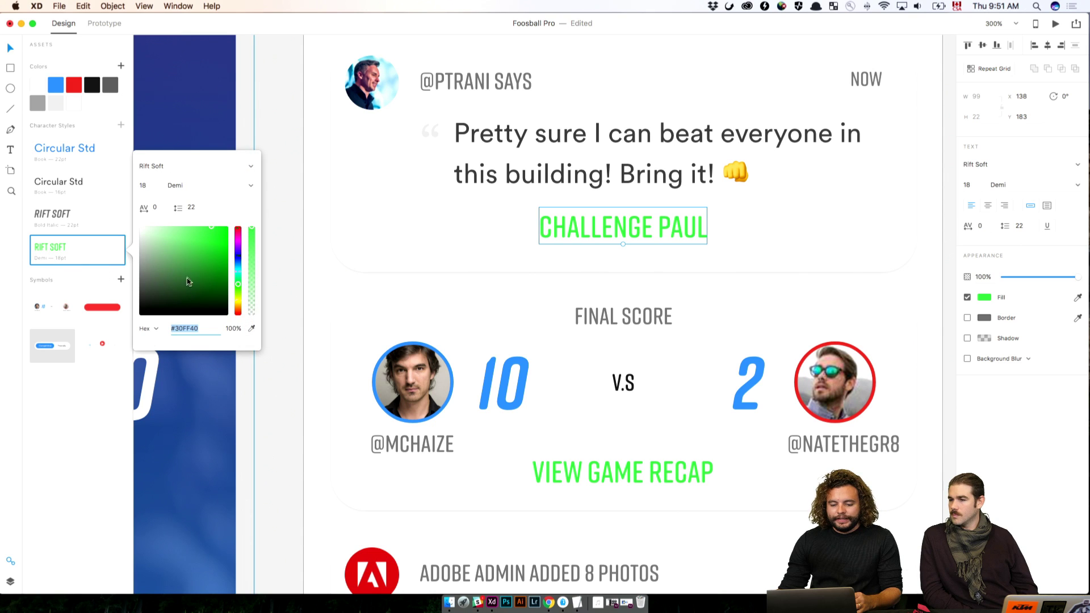
pyautogui.moveTo(188, 281); pyautogui.dragTo(148, 243)
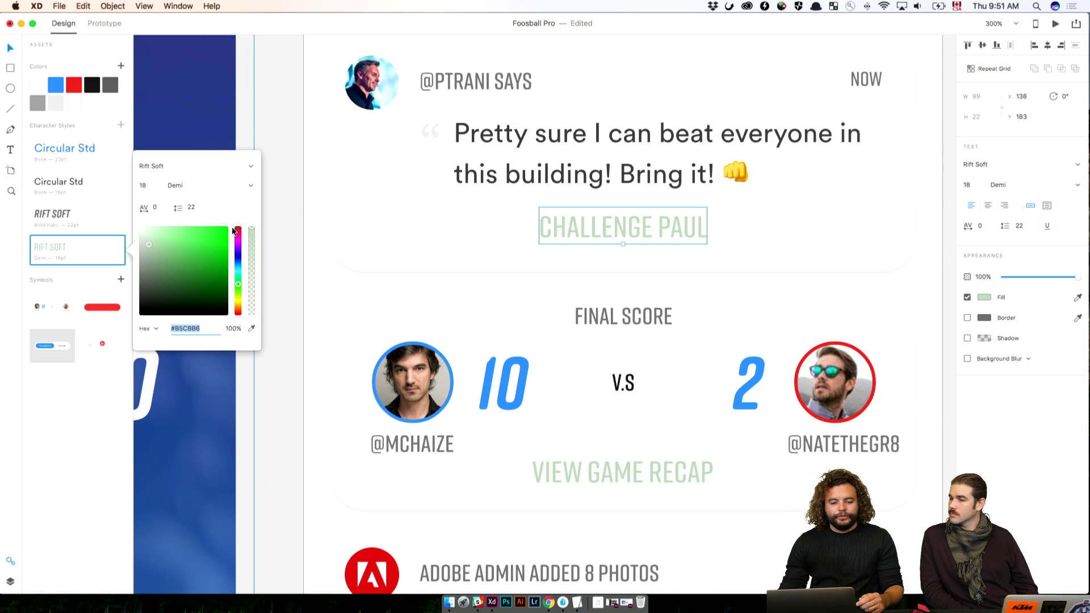
pyautogui.click(292, 200)
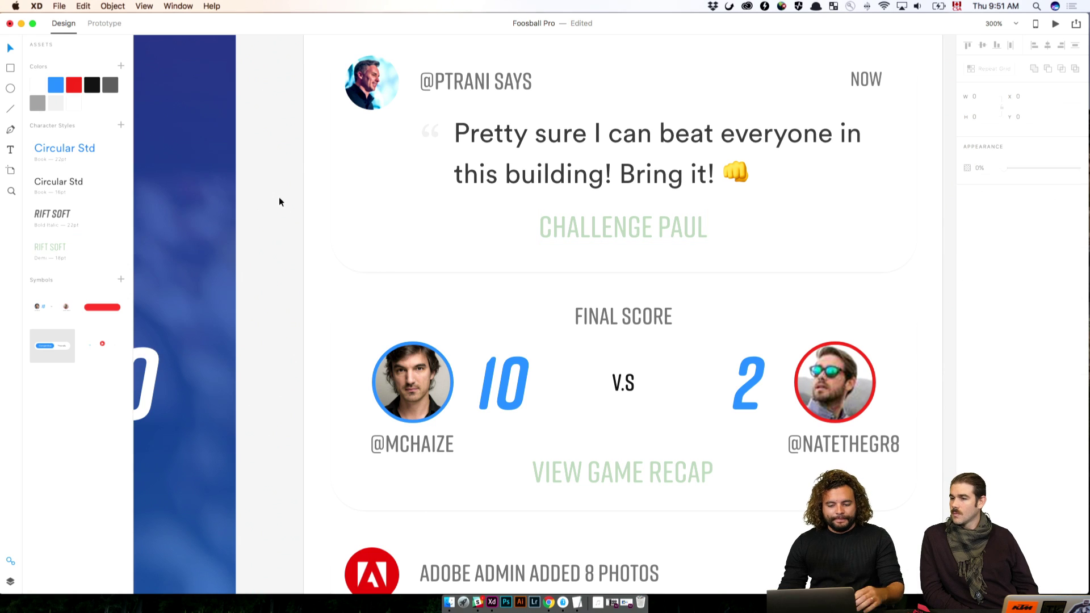
# Step: Undo the green colour changes and apply the blue Rift Soft Demi 18 pt character style to the View Game Recap link
pyautogui.press('super+z')
pyautogui.press('super+shift+z')
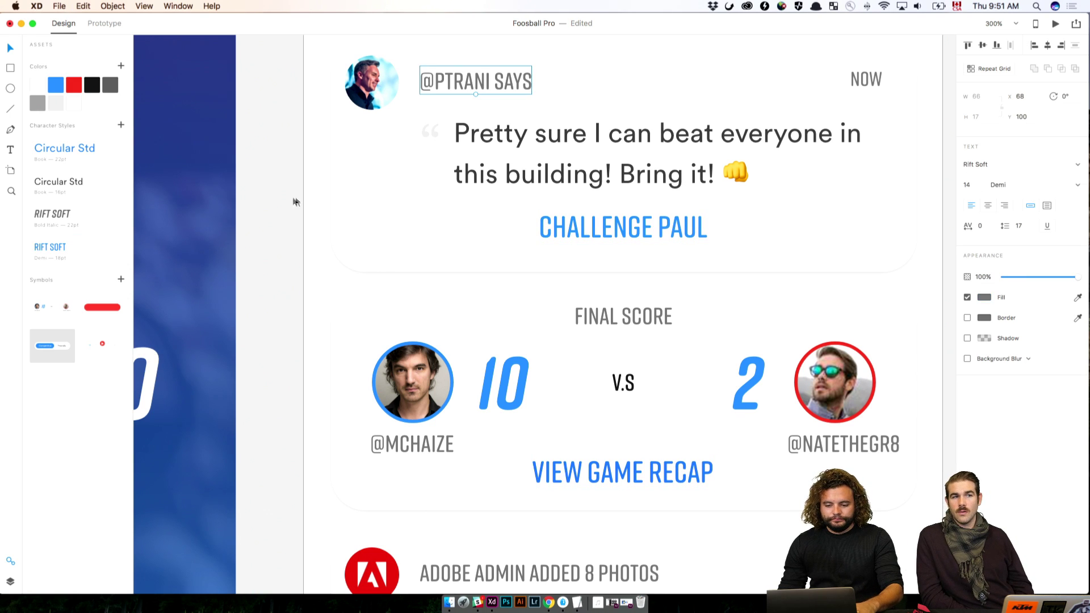
pyautogui.click(610, 485)
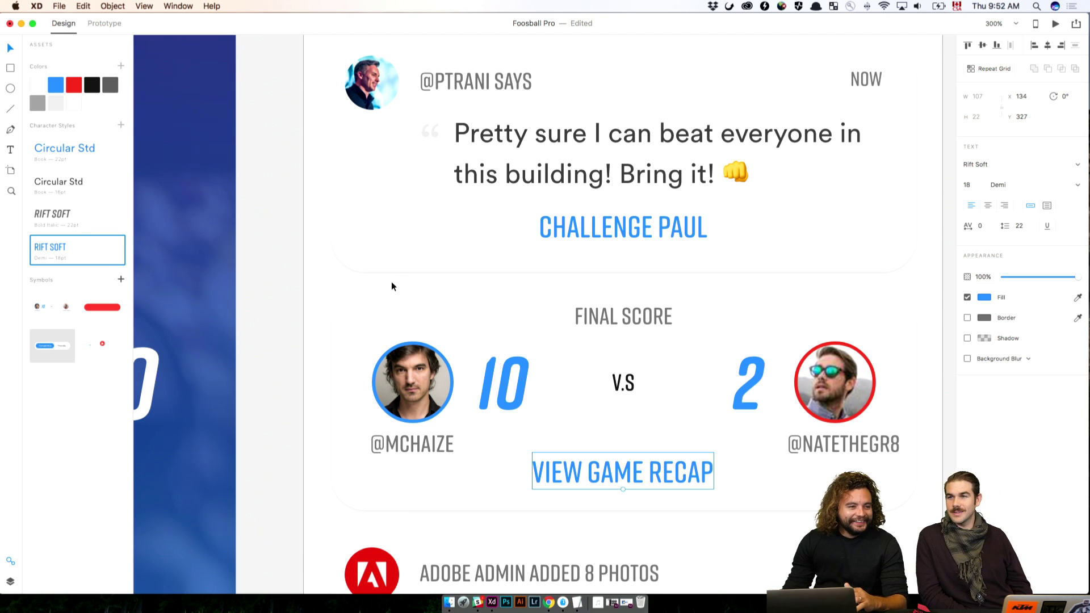
pyautogui.click(313, 297)
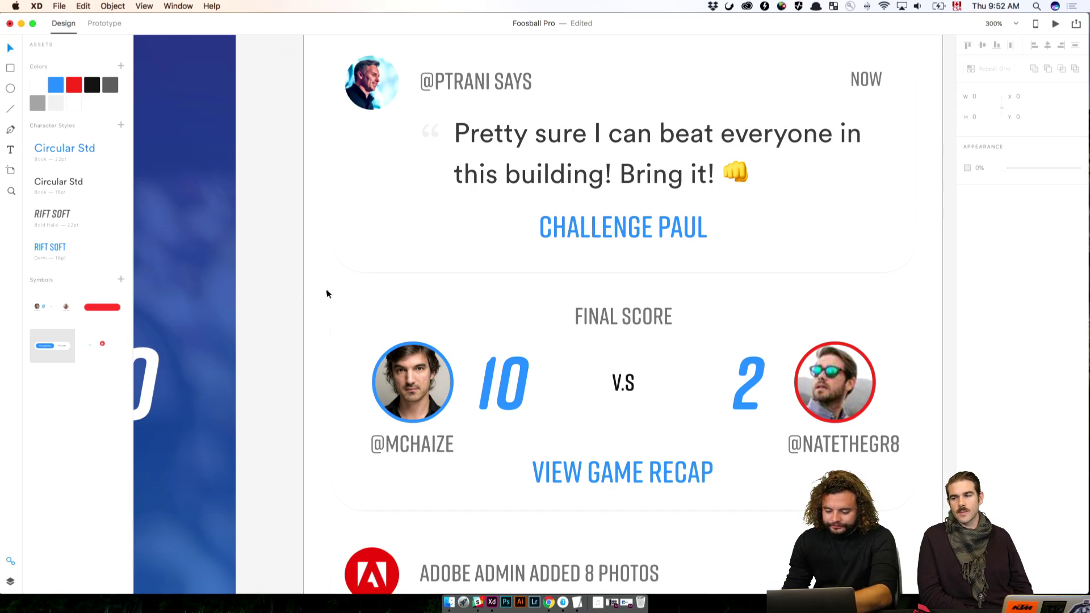
# Step: Try changing the saved red colour swatch to the muted red #B56D66, then undo it
pyautogui.press('super+minus')
pyautogui.scroll(-5, 499, 297)
pyautogui.click(575, 421)
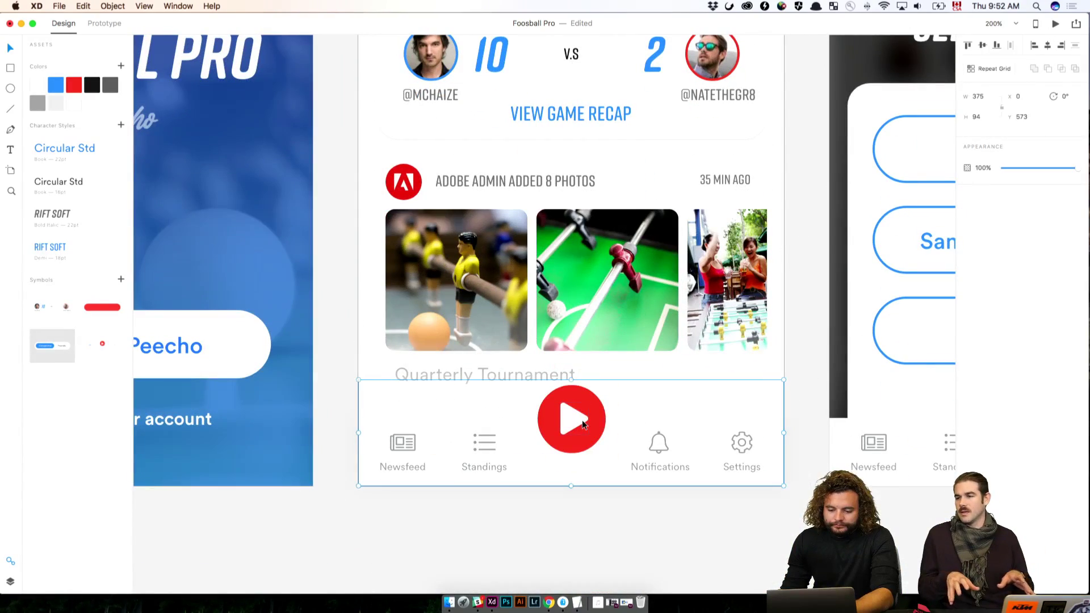
pyautogui.rightClick(74, 84)
pyautogui.click(91, 89)
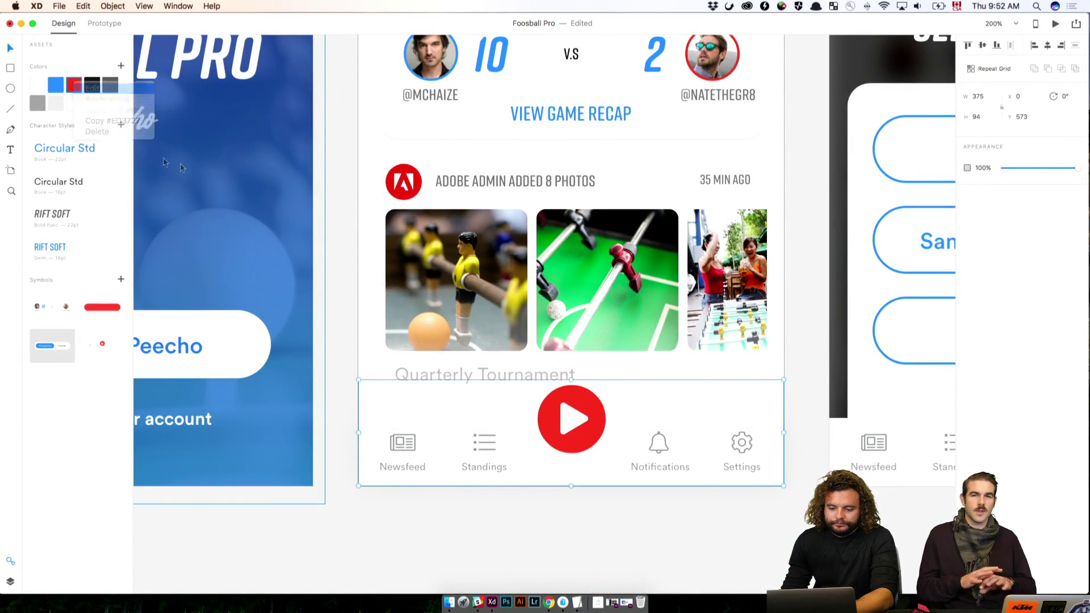
pyautogui.moveTo(153, 77); pyautogui.dragTo(120, 80)
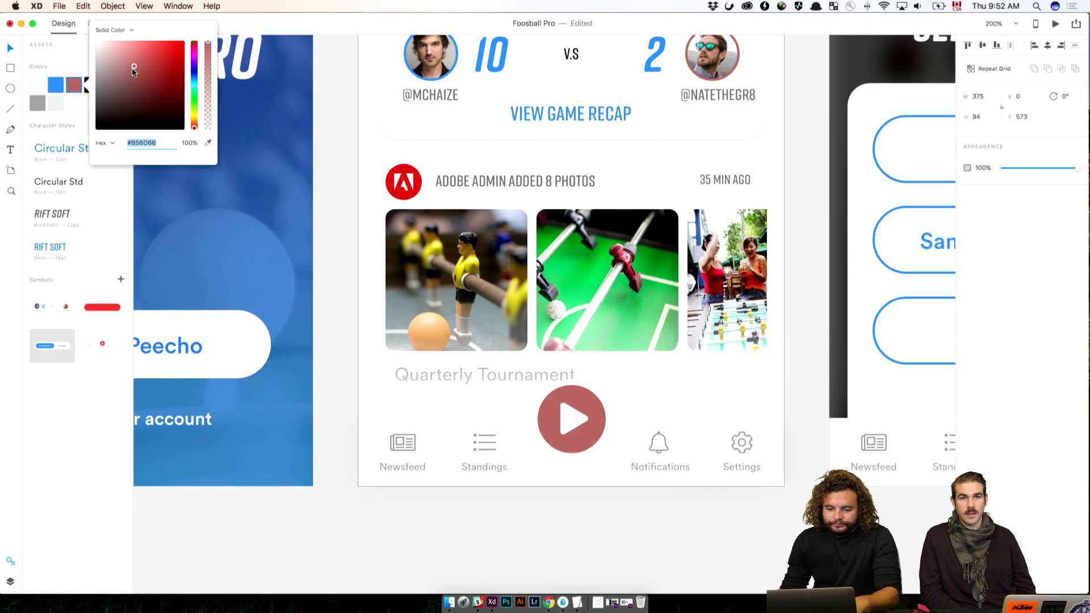
pyautogui.press('Escape')
pyautogui.press('super+z')
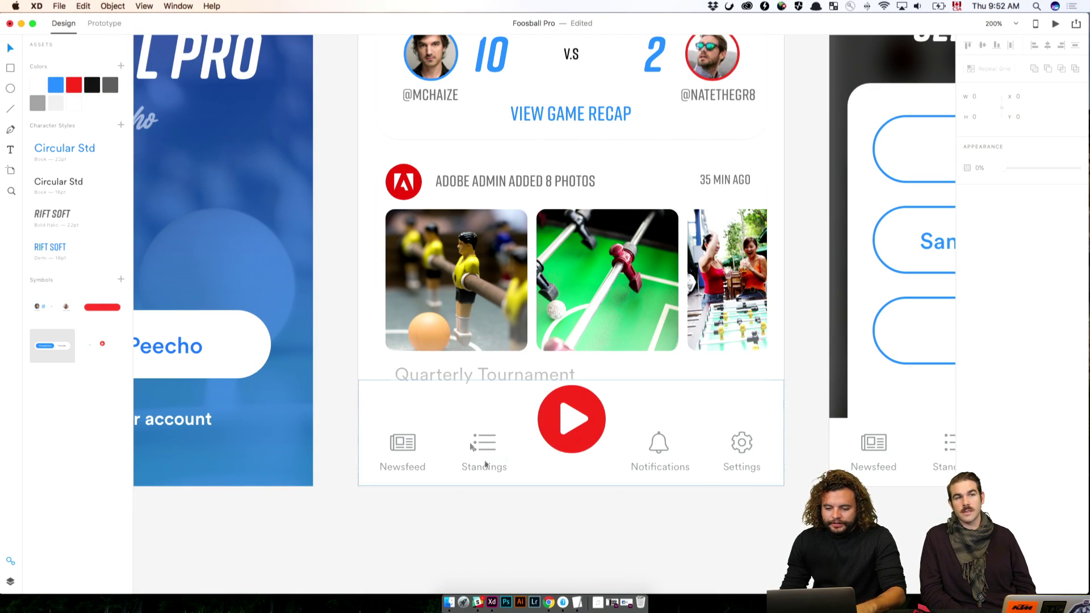
# Step: Edit the saved blue colour swatch and set its hex value to #0073FF
pyautogui.press('Escape')
pyautogui.scroll(5, 517, 536)
pyautogui.press('super+1')
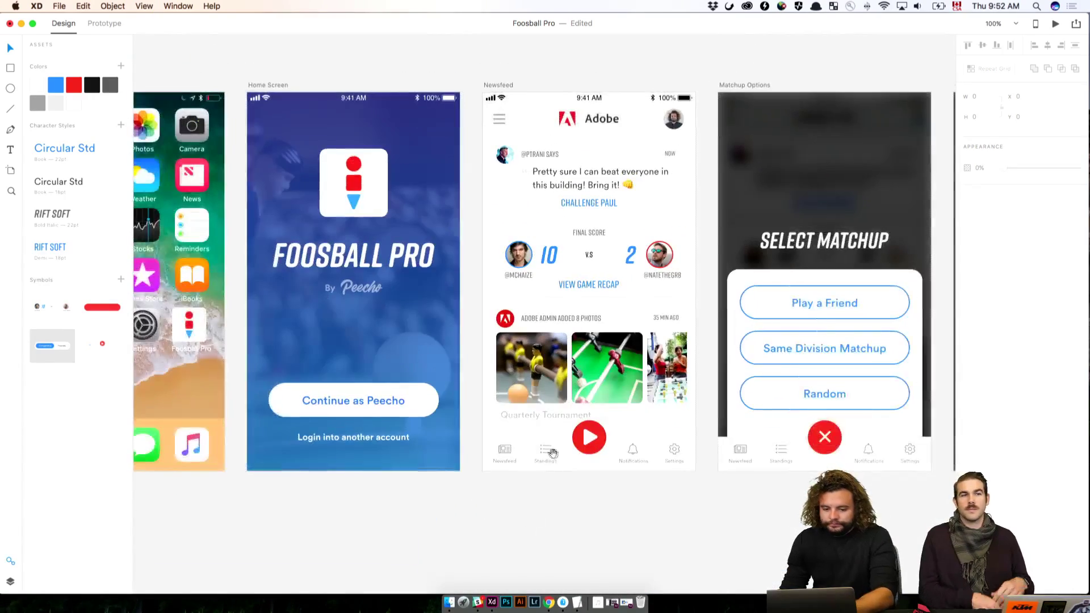
pyautogui.rightClick(58, 85)
pyautogui.click(71, 92)
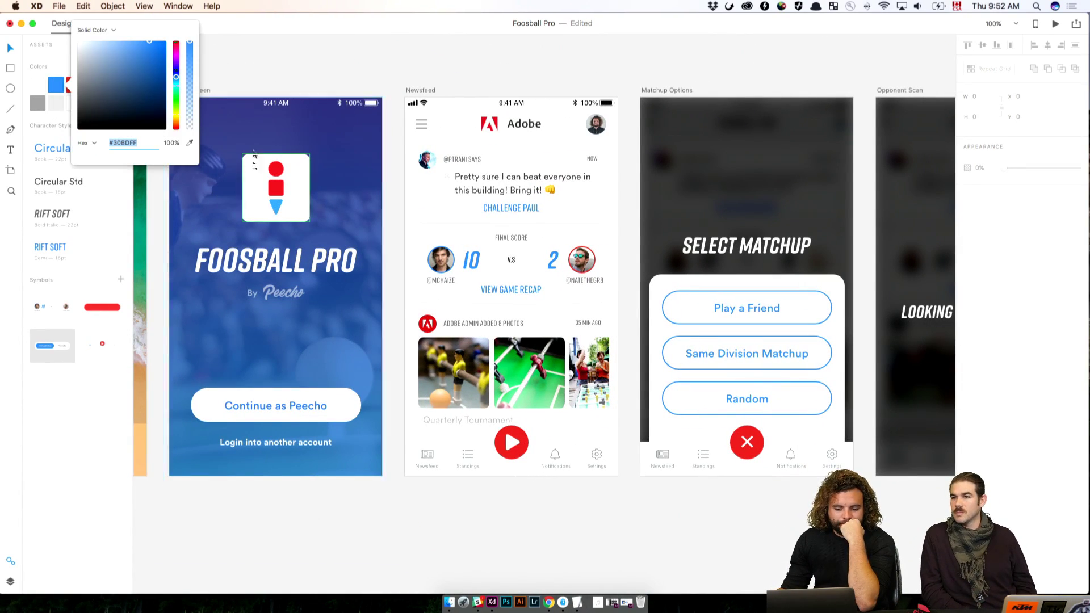
pyautogui.write('0073FF')
pyautogui.press('Return')
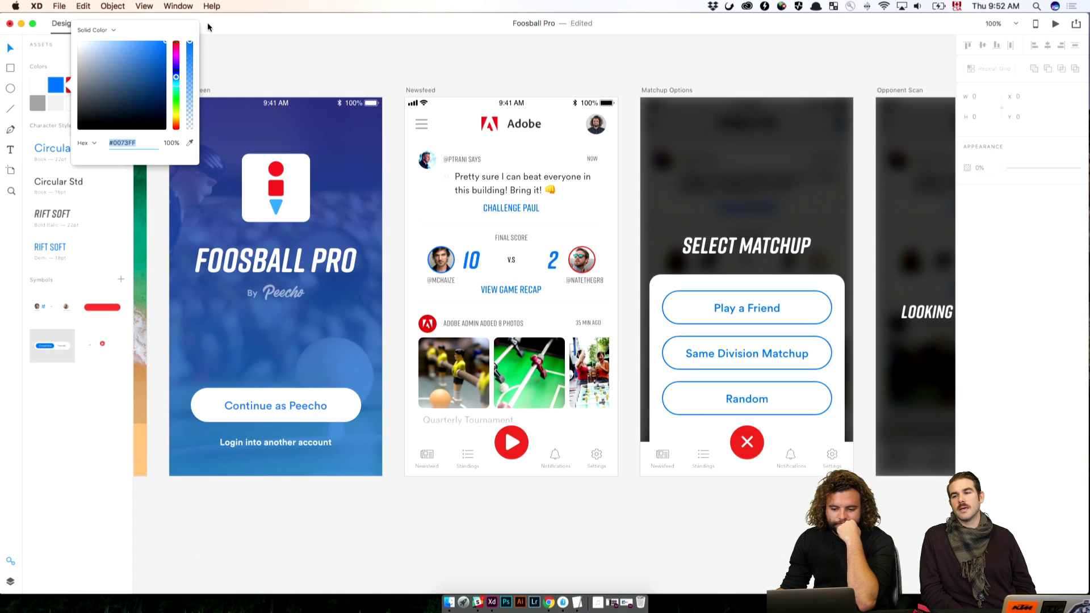
pyautogui.click(373, 70)
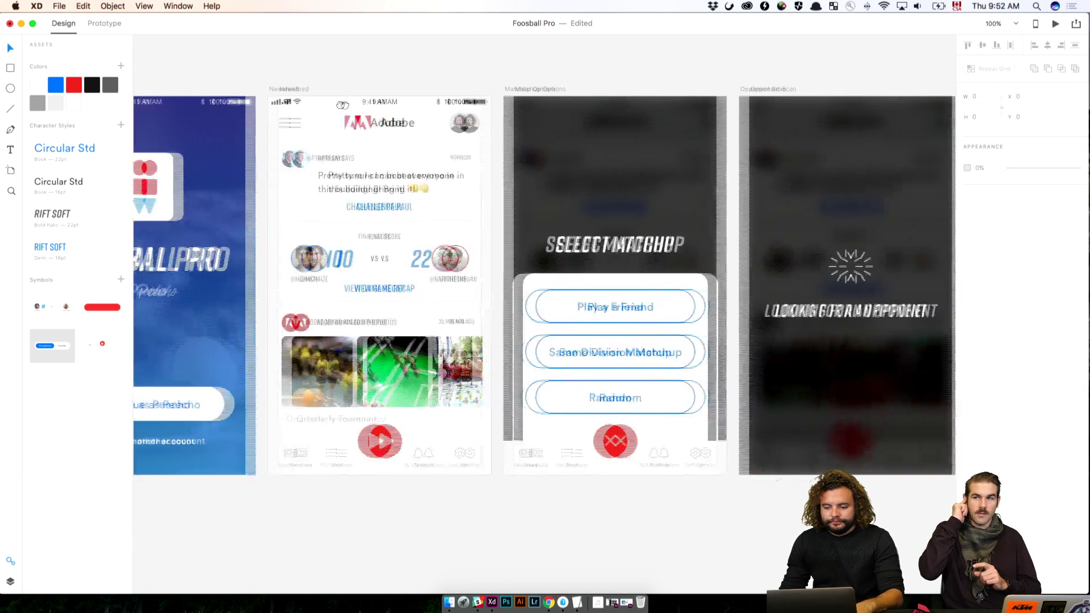
# Step: Check the fill and border colours of the labels and outlines of the three matchup buttons on the Matchup Options artboard
pyautogui.hscroll(5, 531, 372)
pyautogui.doubleClick(582, 304)
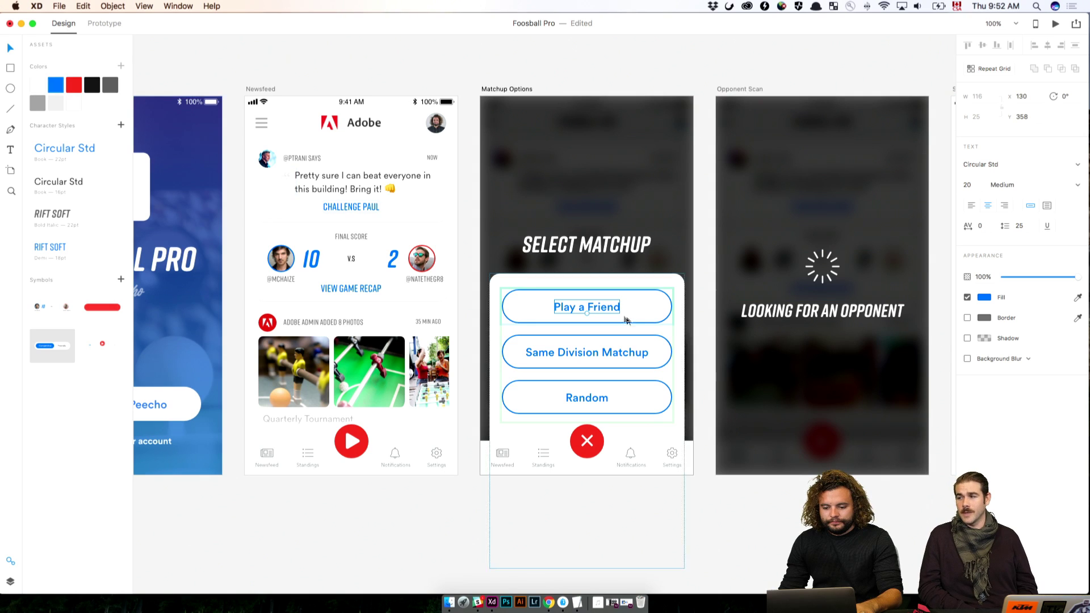
pyautogui.click(626, 347)
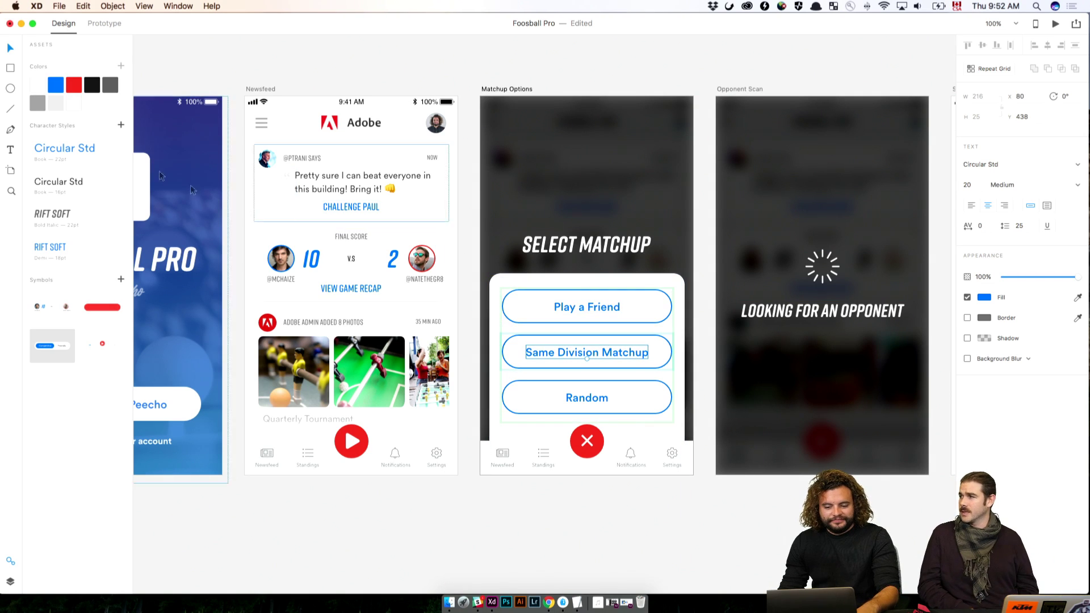
pyautogui.click(584, 394)
pyautogui.doubleClick(583, 394)
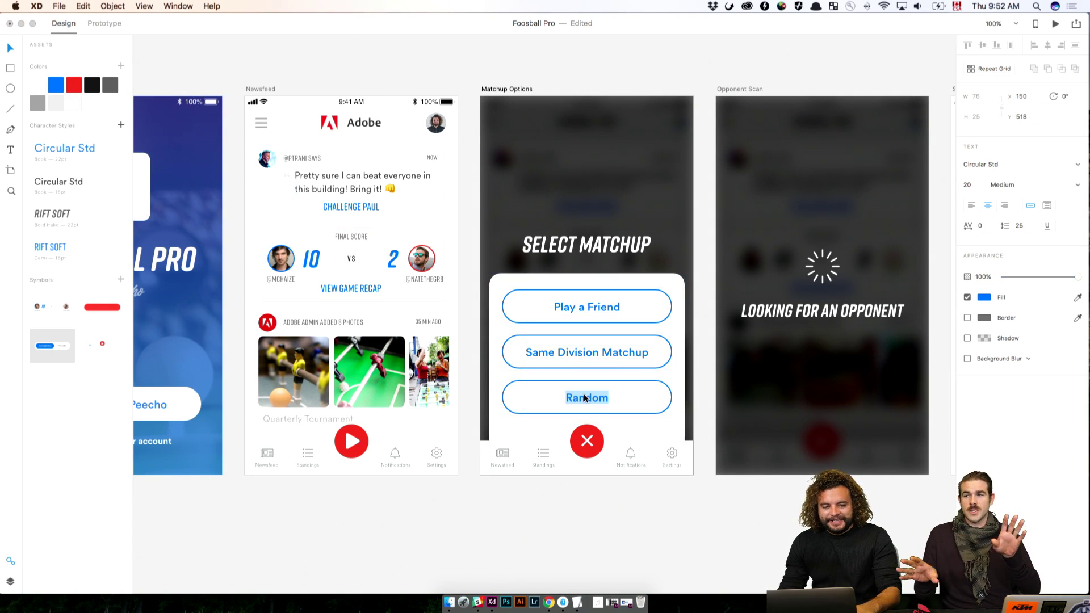
pyautogui.click(583, 394)
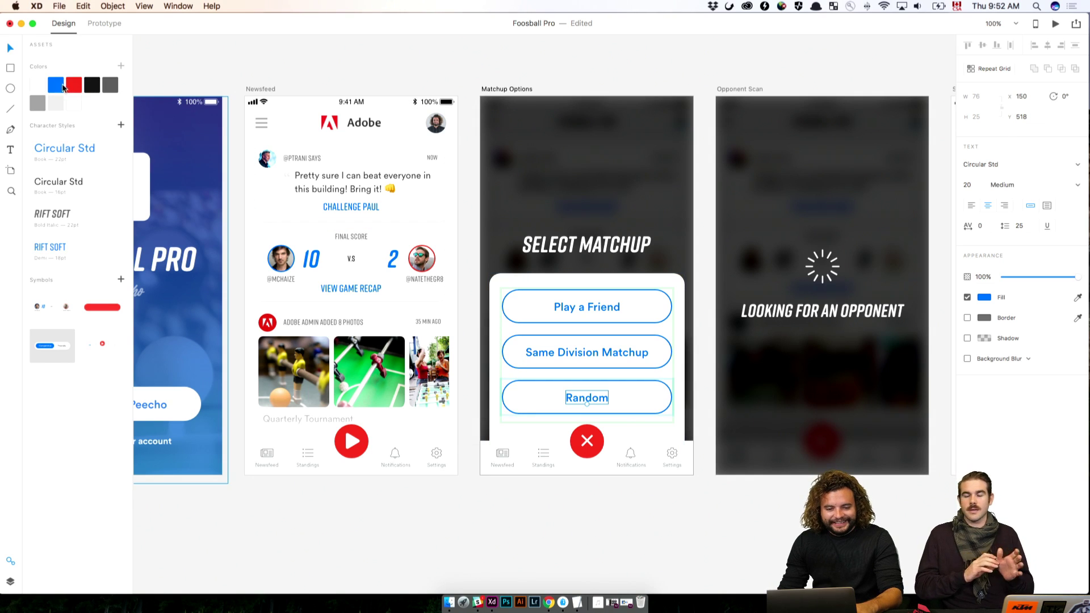
pyautogui.click(608, 380)
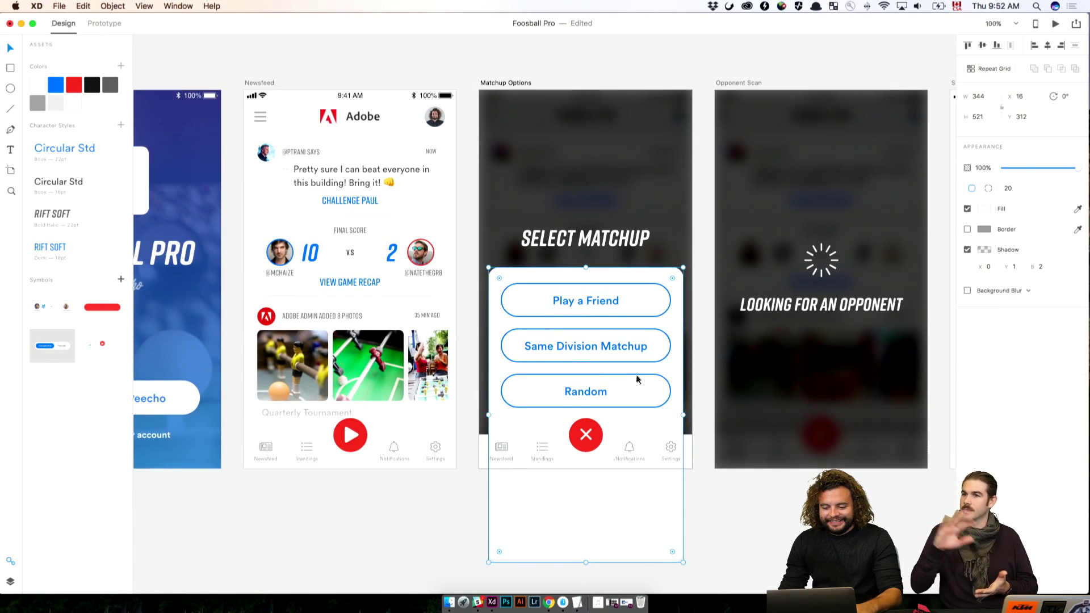
pyautogui.scroll(1, 639, 375)
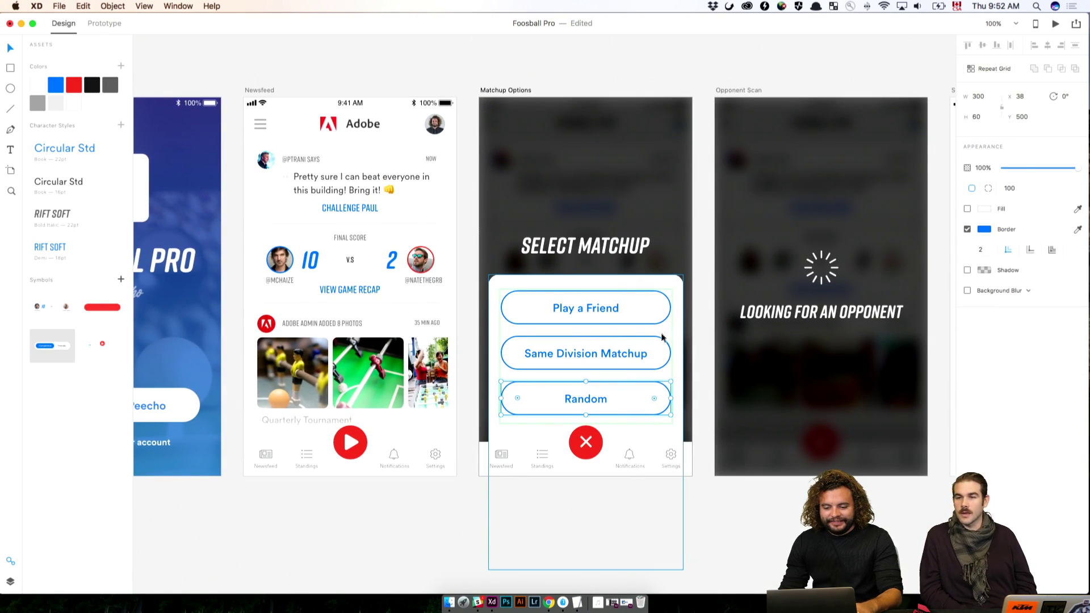
pyautogui.click(659, 338)
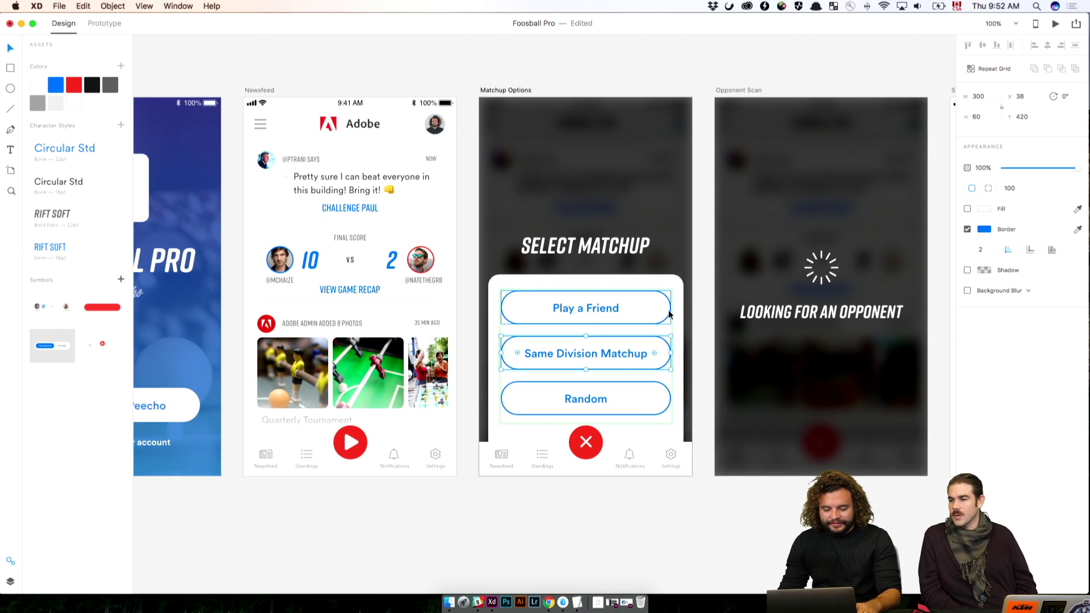
pyautogui.click(668, 314)
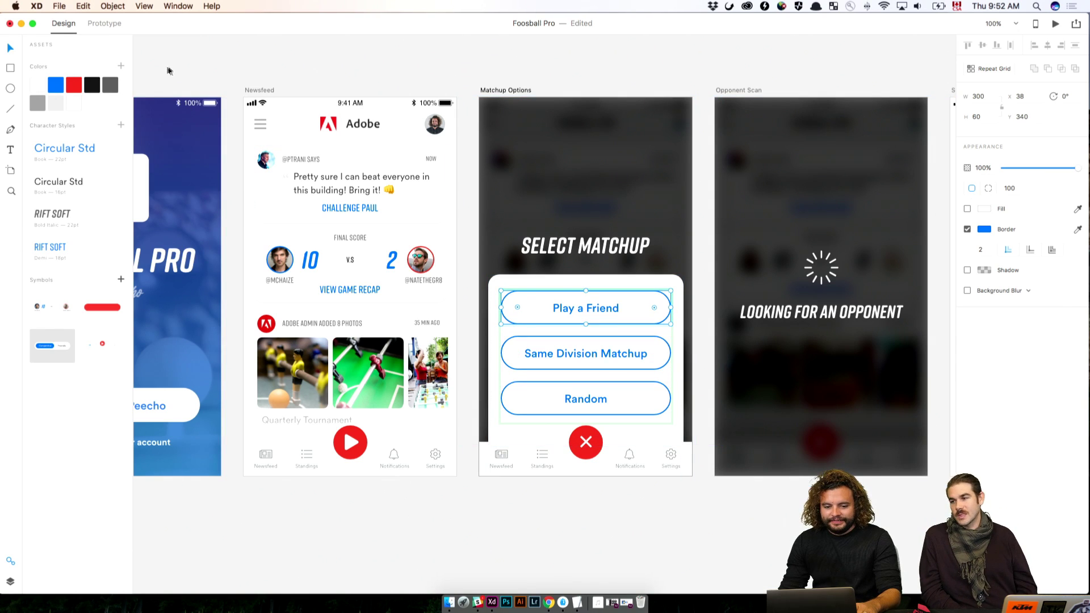
# Step: Try changing the saved blue colour swatch to the dark green #528135, then undo it
pyautogui.rightClick(60, 84)
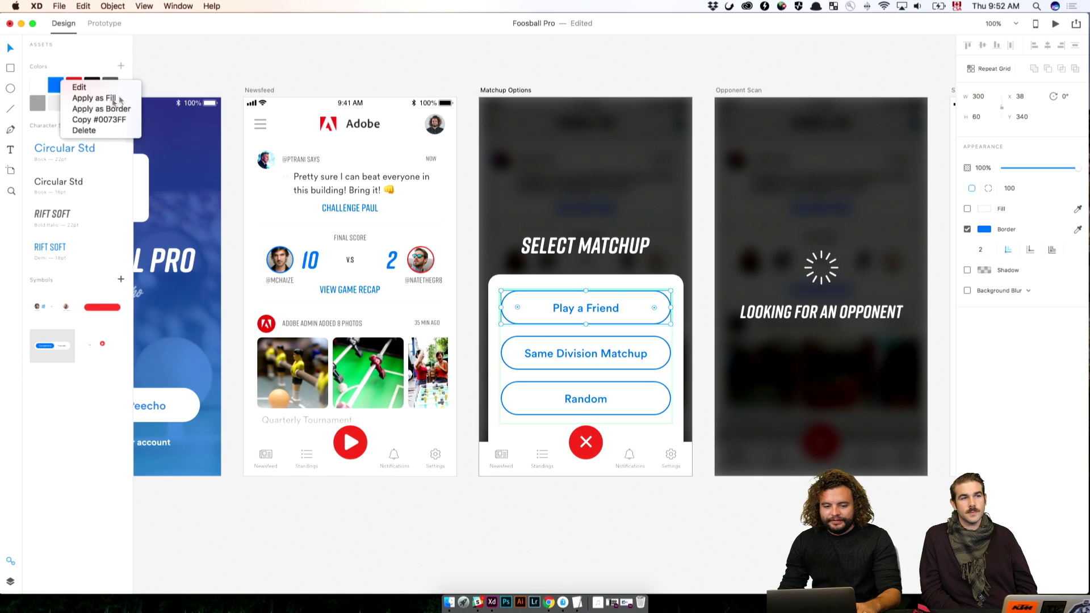
pyautogui.click(336, 74)
pyautogui.hscroll(-1, 318, 77)
pyautogui.rightClick(53, 84)
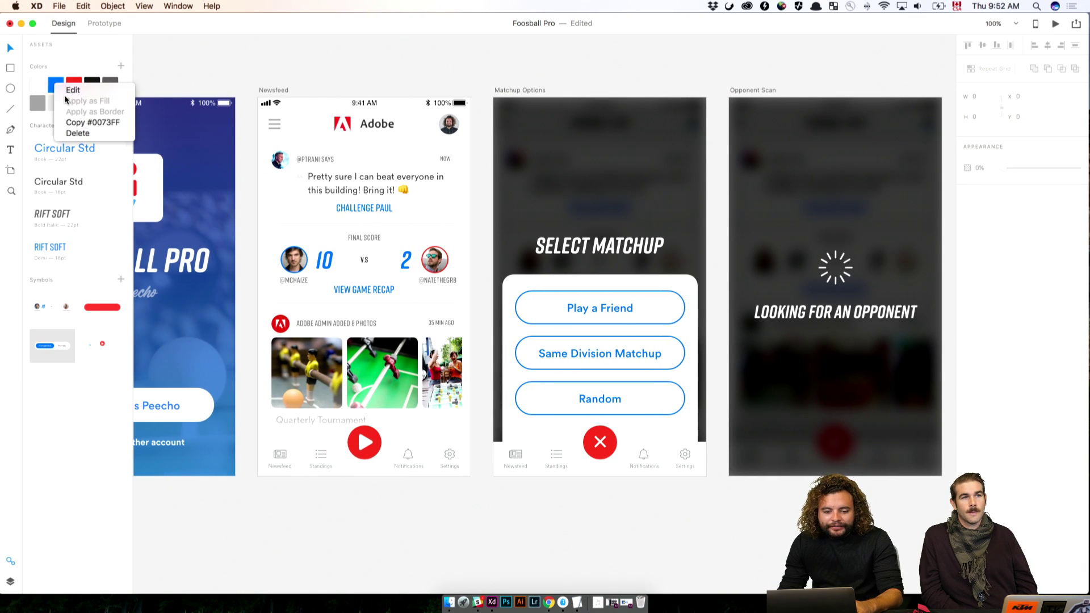
pyautogui.click(71, 90)
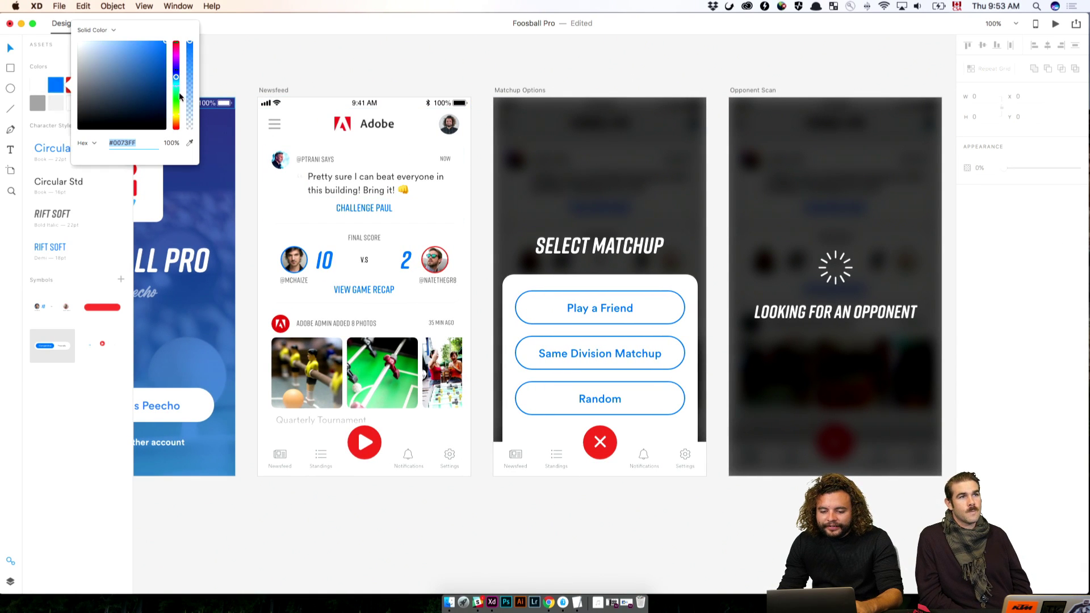
pyautogui.moveTo(93, 71); pyautogui.dragTo(79, 45)
pyautogui.moveTo(176, 101); pyautogui.dragTo(176, 106)
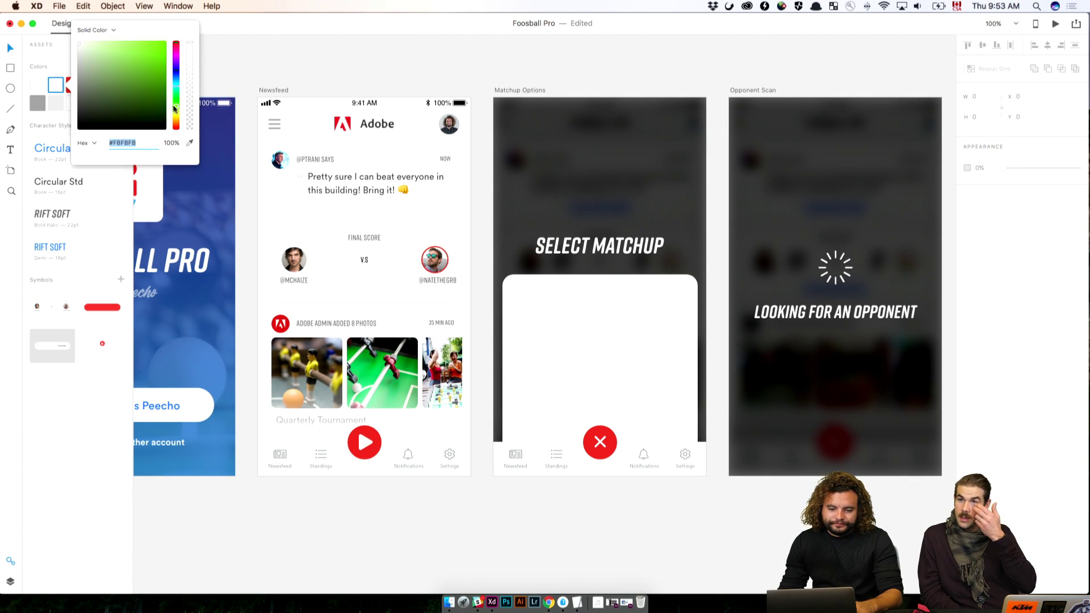
pyautogui.moveTo(155, 63); pyautogui.dragTo(129, 84)
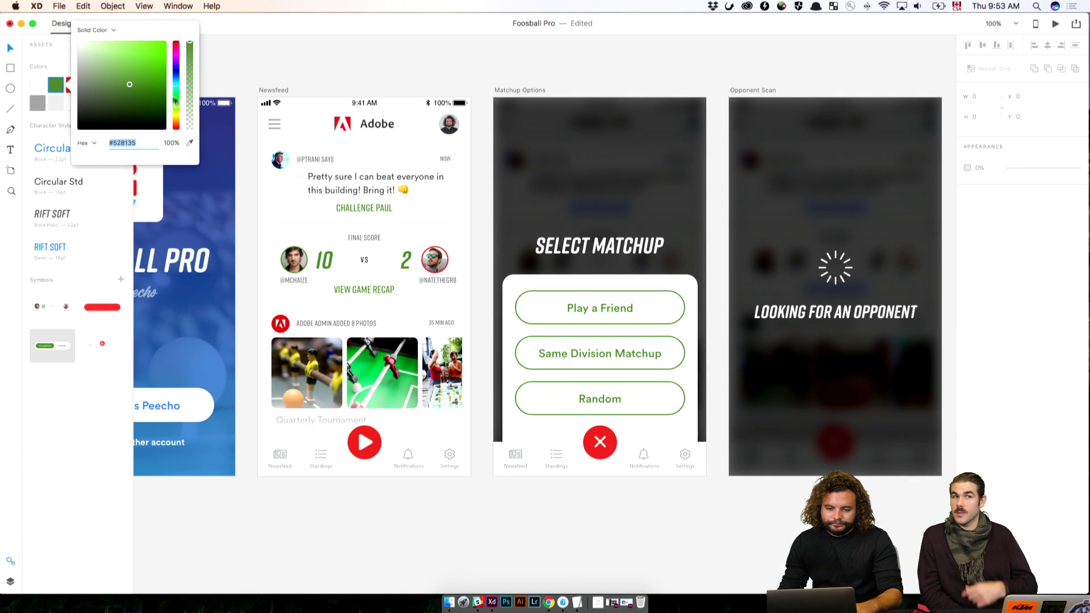
pyautogui.click(388, 54)
pyautogui.press('super+z')
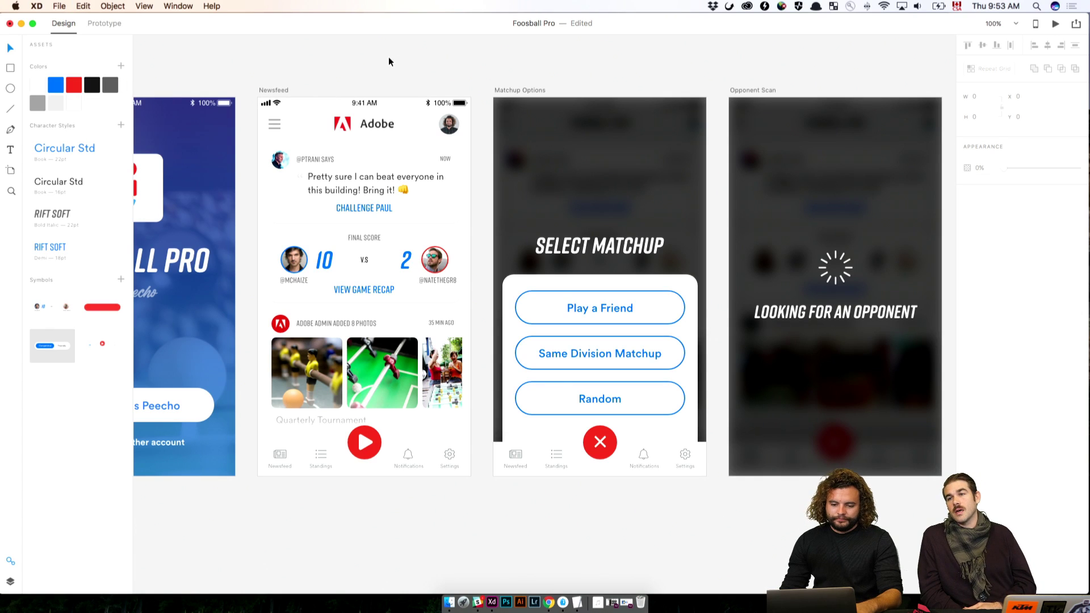
pyautogui.moveTo(390, 68); pyautogui.dragTo(556, 88)
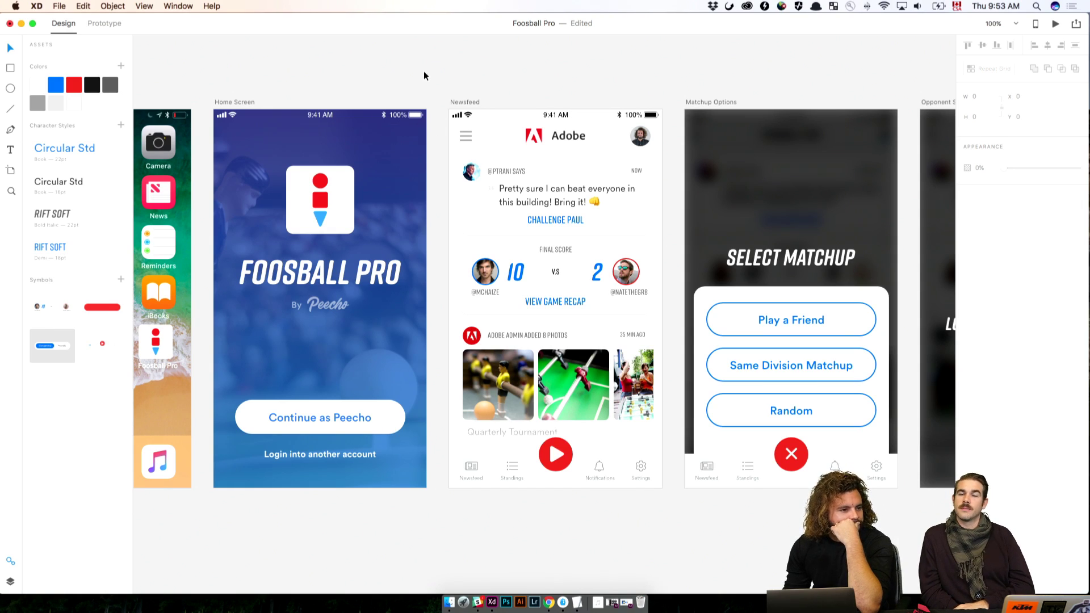
pyautogui.hscroll(-5, 423, 71)
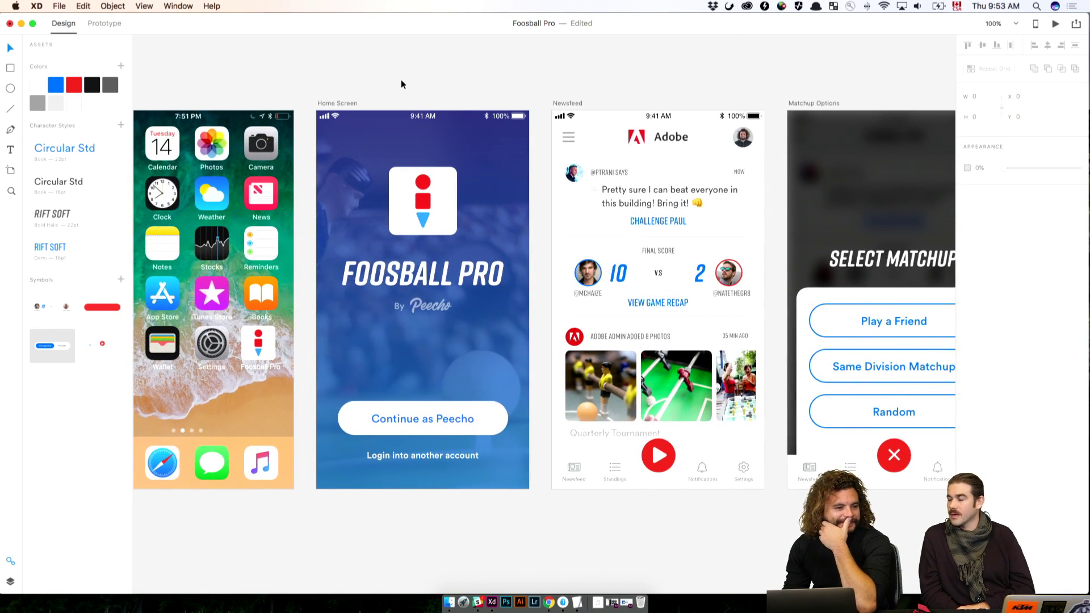
pyautogui.hscroll(10, 452, 87)
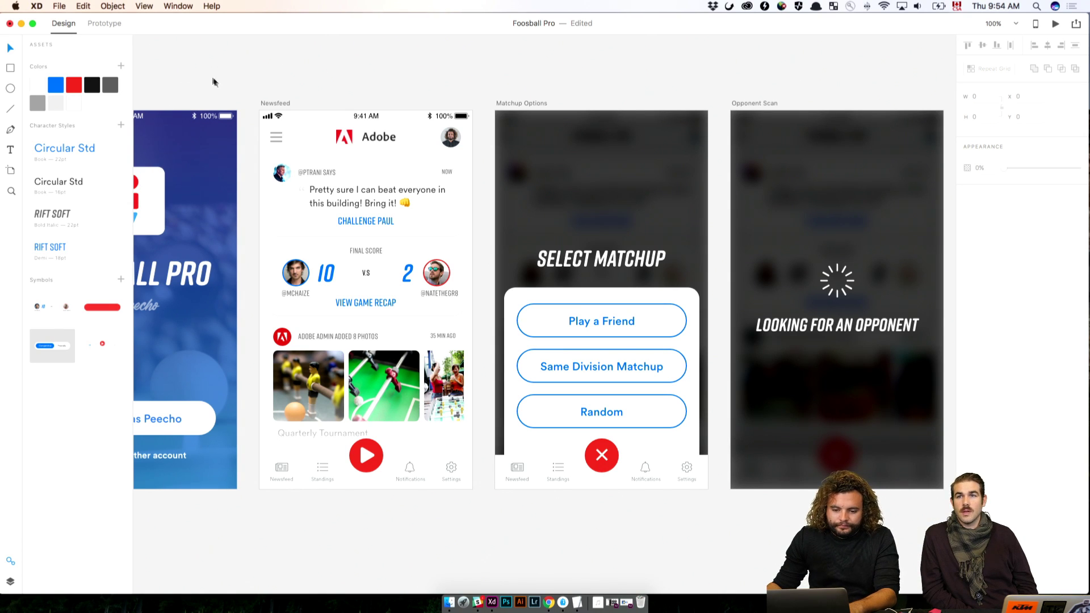
# Step: Select the iPhone Screen artboard at the start of the artboard row
pyautogui.moveTo(213, 82); pyautogui.dragTo(470, 87)
pyautogui.moveTo(389, 80); pyautogui.dragTo(525, 94)
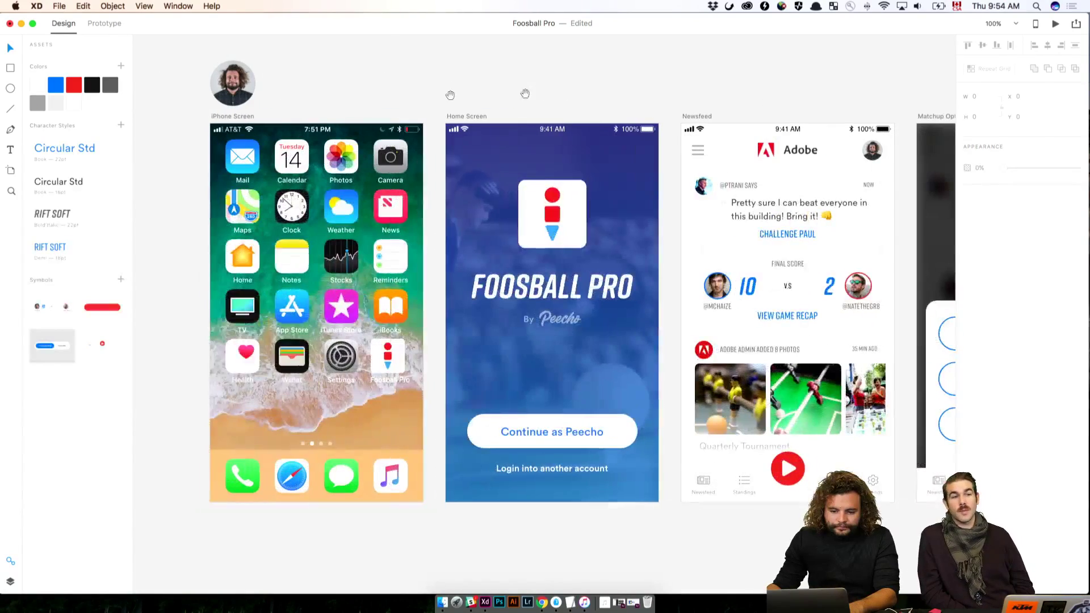
pyautogui.click(233, 117)
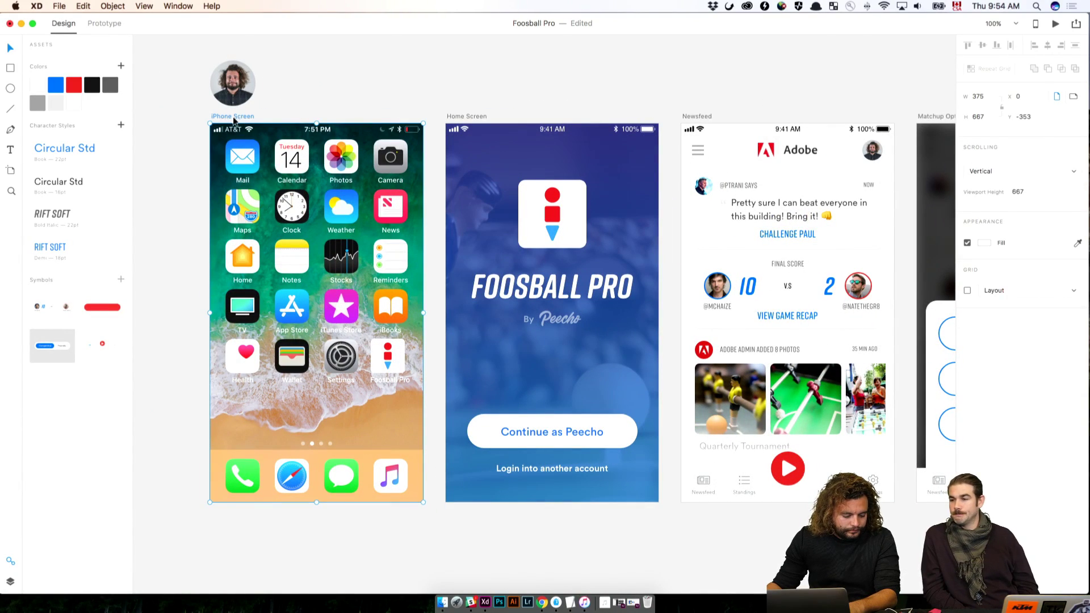
pyautogui.click(286, 93)
pyautogui.click(239, 117)
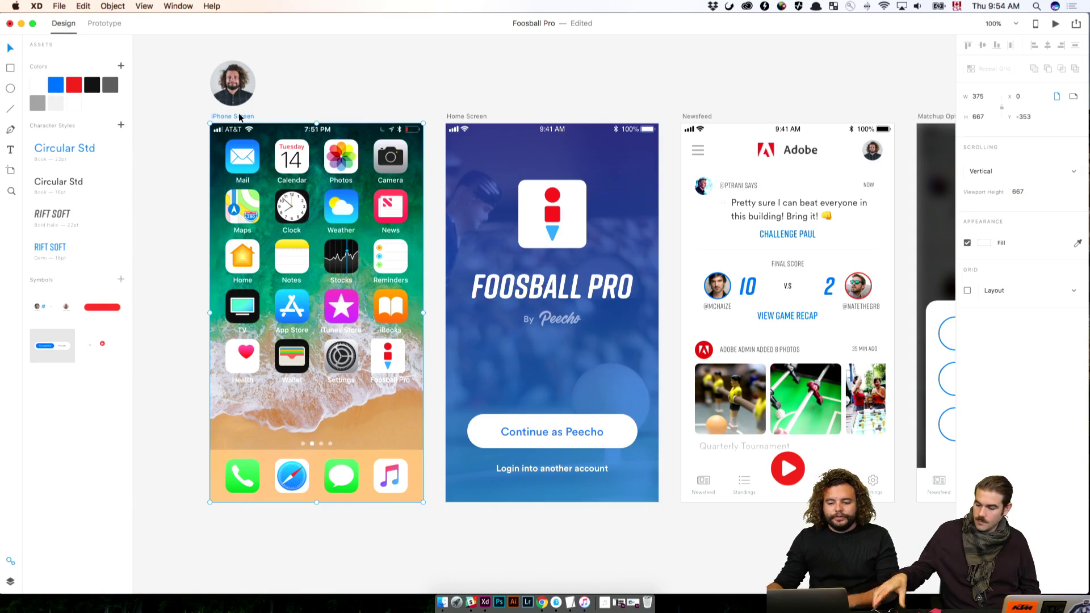
# Step: Review the Foosball Pro artboards from the iPhone Screen through to Newsfeed – 1 and save the document
pyautogui.click(409, 88)
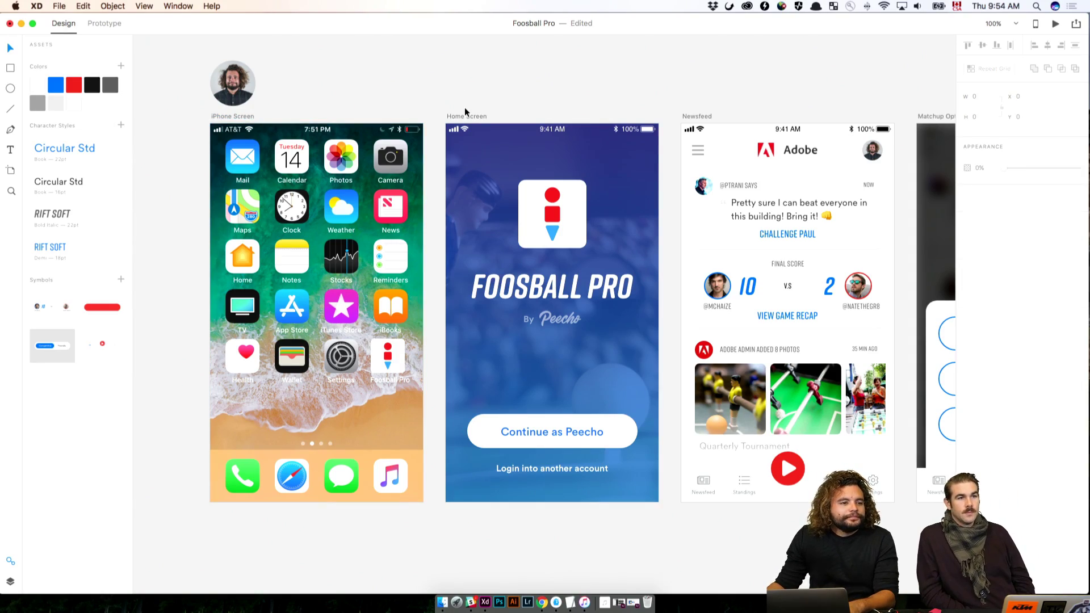
pyautogui.hscroll(20, 465, 108)
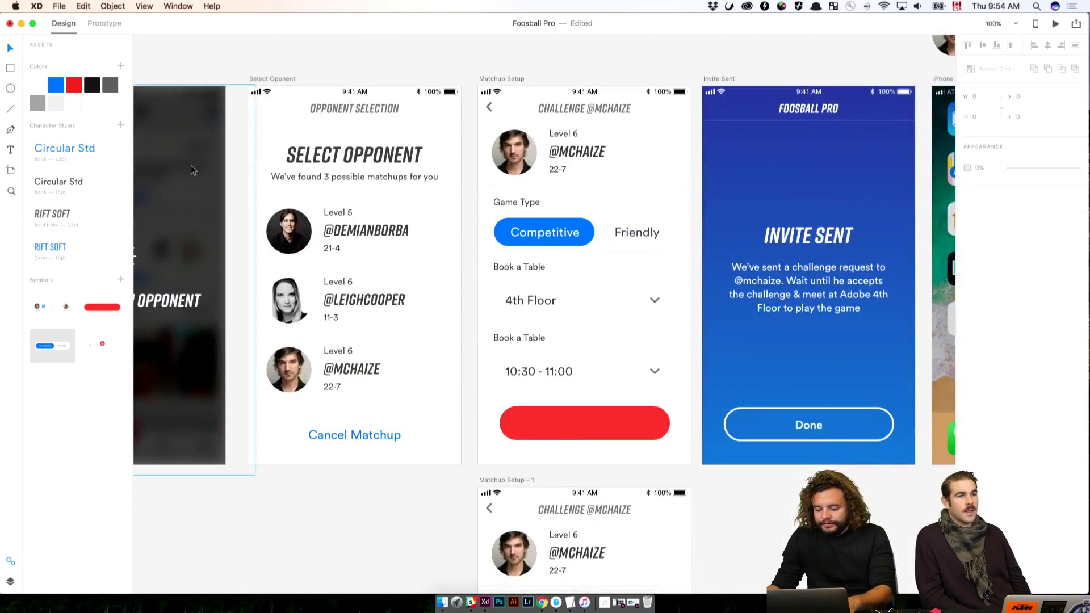
pyautogui.press('super+minus')
pyautogui.moveTo(905, 206); pyautogui.dragTo(19, 144)
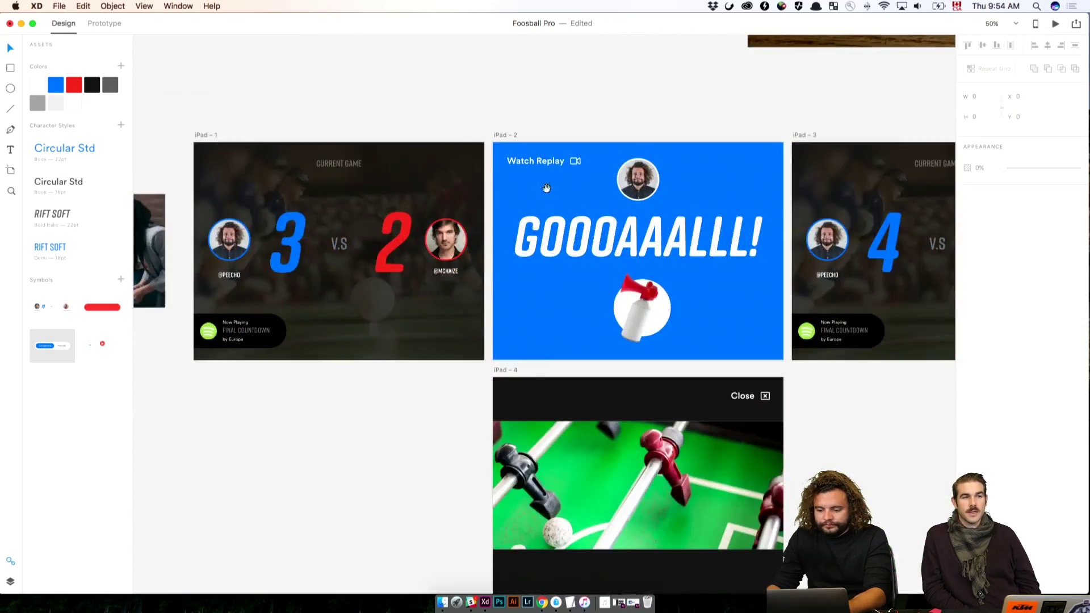
pyautogui.hscroll(14, 547, 188)
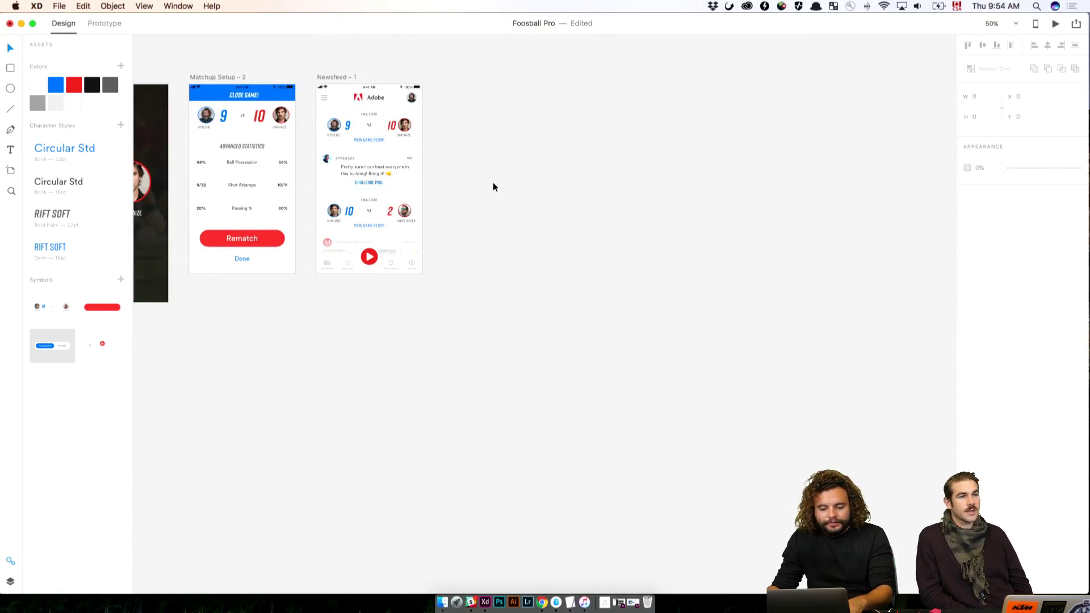
pyautogui.press('super+s')
pyautogui.hscroll(-11, 624, 187)
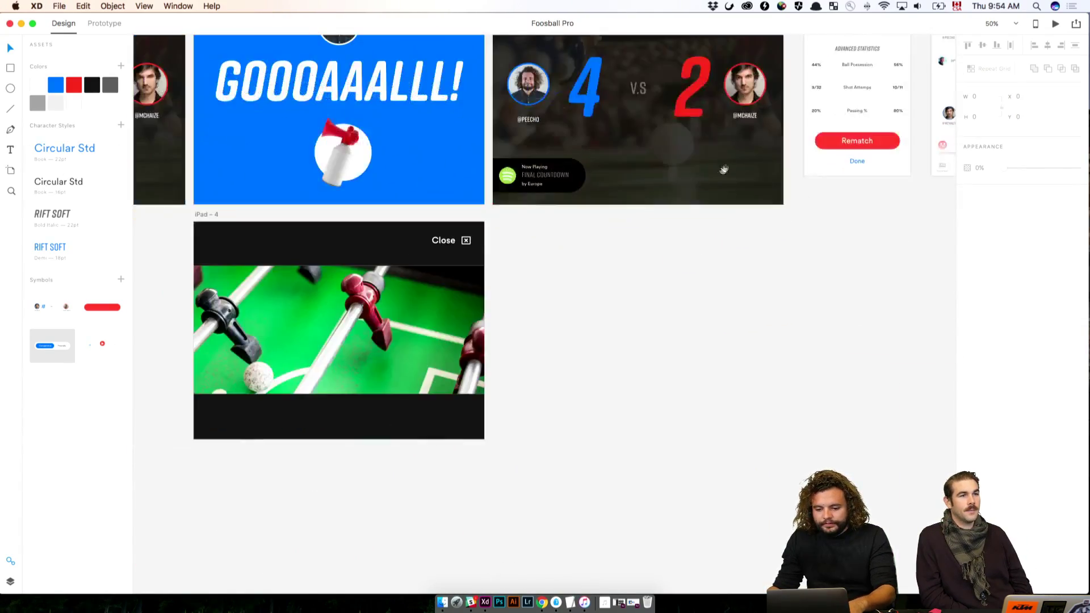
pyautogui.scroll(-5, 723, 169)
pyautogui.click(59, 6)
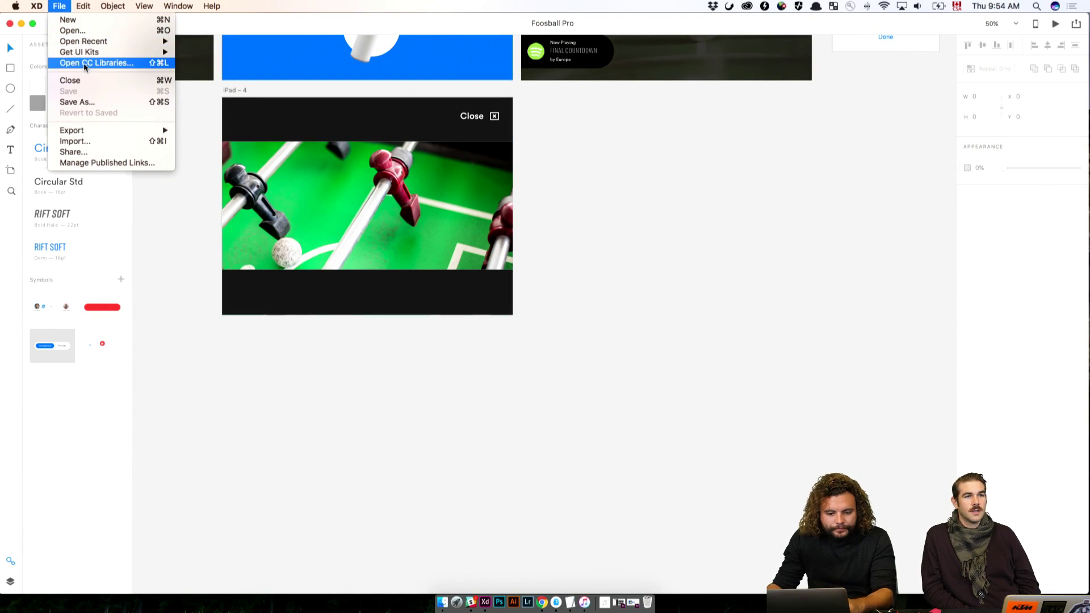
pyautogui.moveTo(108, 55)
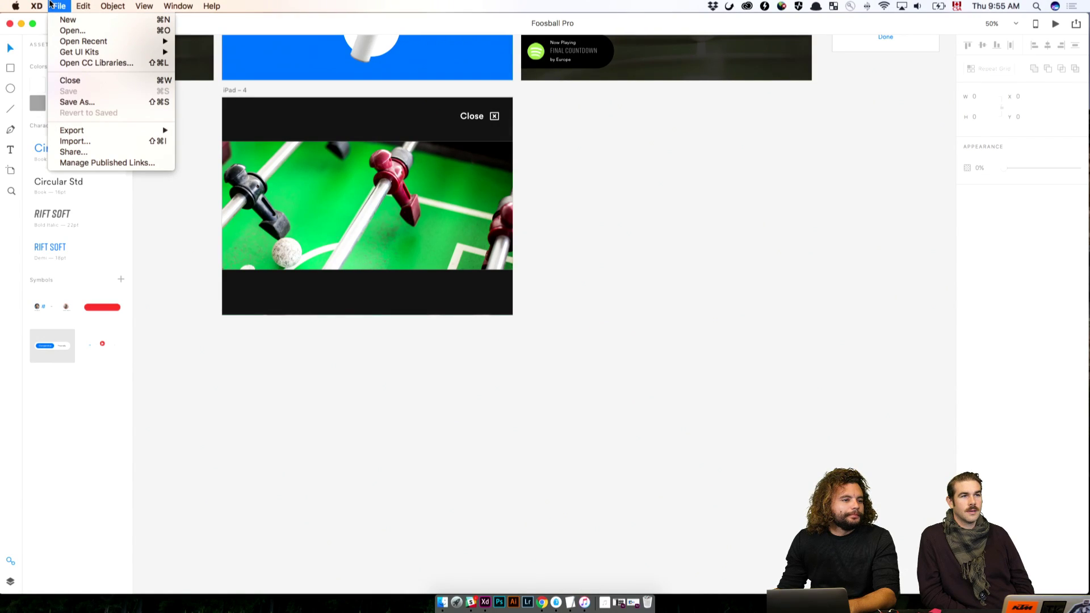
pyautogui.moveTo(47, 5)
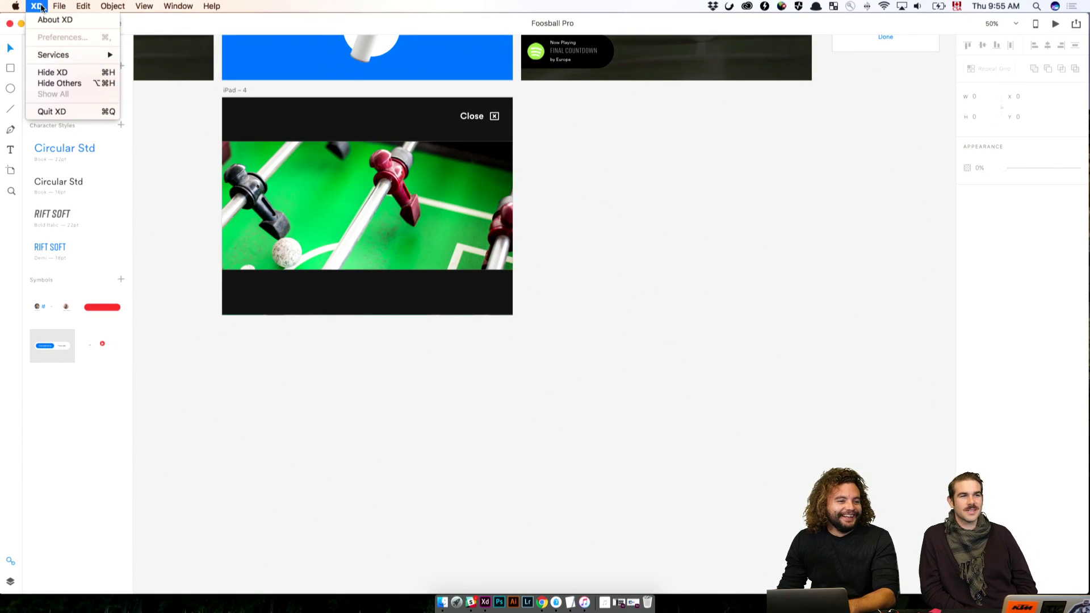
pyautogui.click(181, 222)
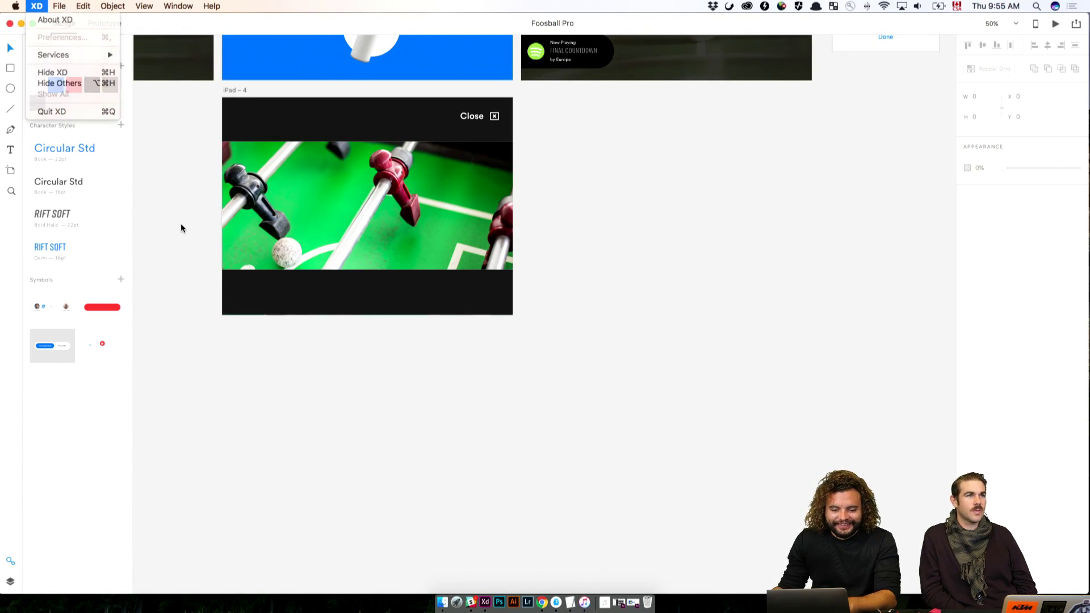
# Step: Add a Watch 42mm artboard beside the iPad – 4 artboard and remove the extra second copy
pyautogui.click(12, 171)
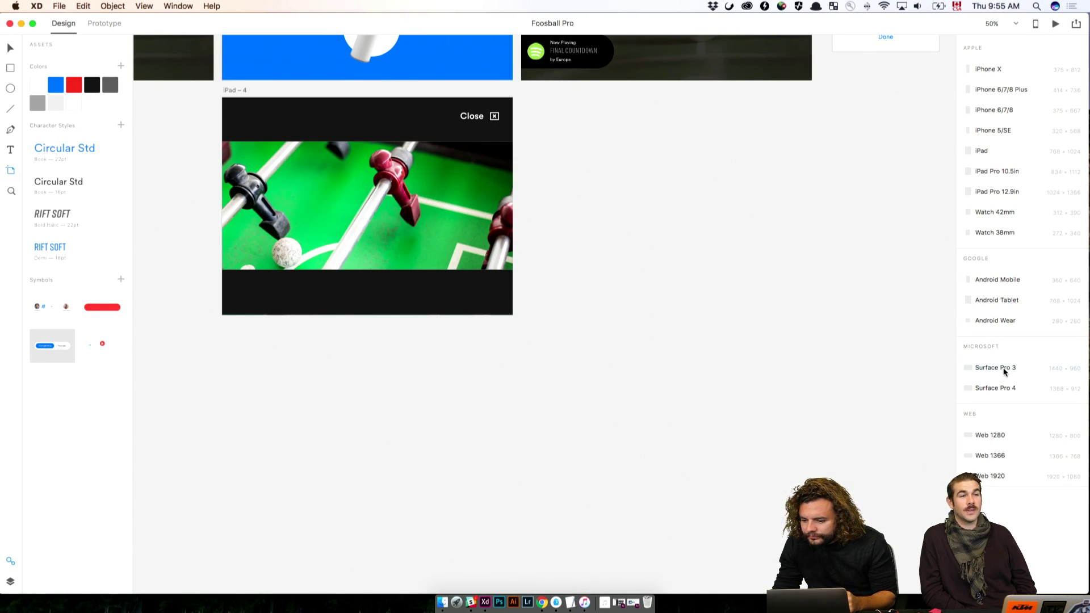
pyautogui.click(1005, 233)
pyautogui.press('super+z')
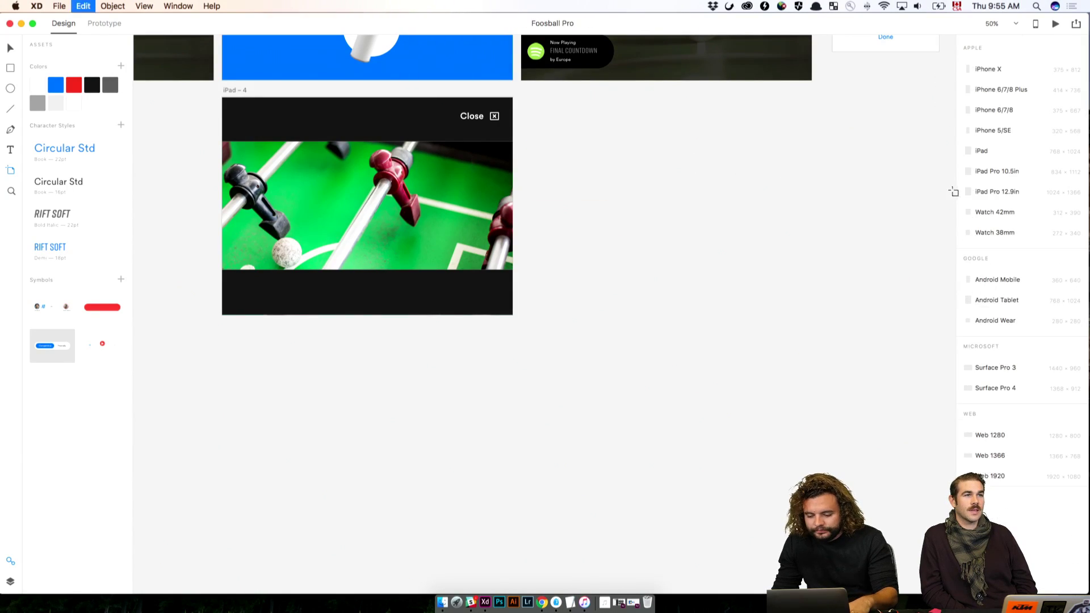
pyautogui.click(1004, 211)
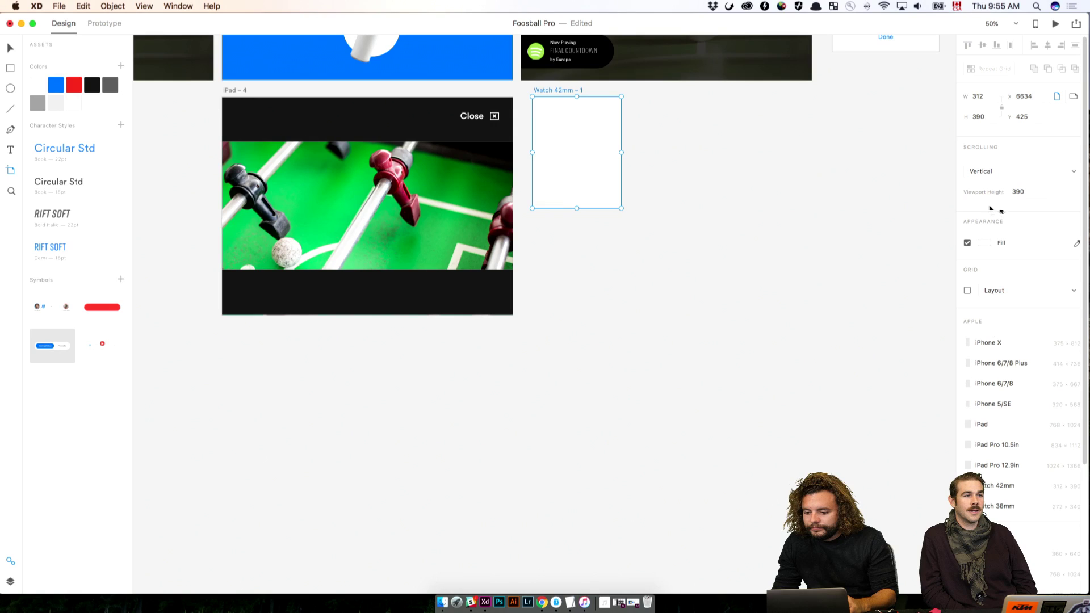
pyautogui.click(840, 172)
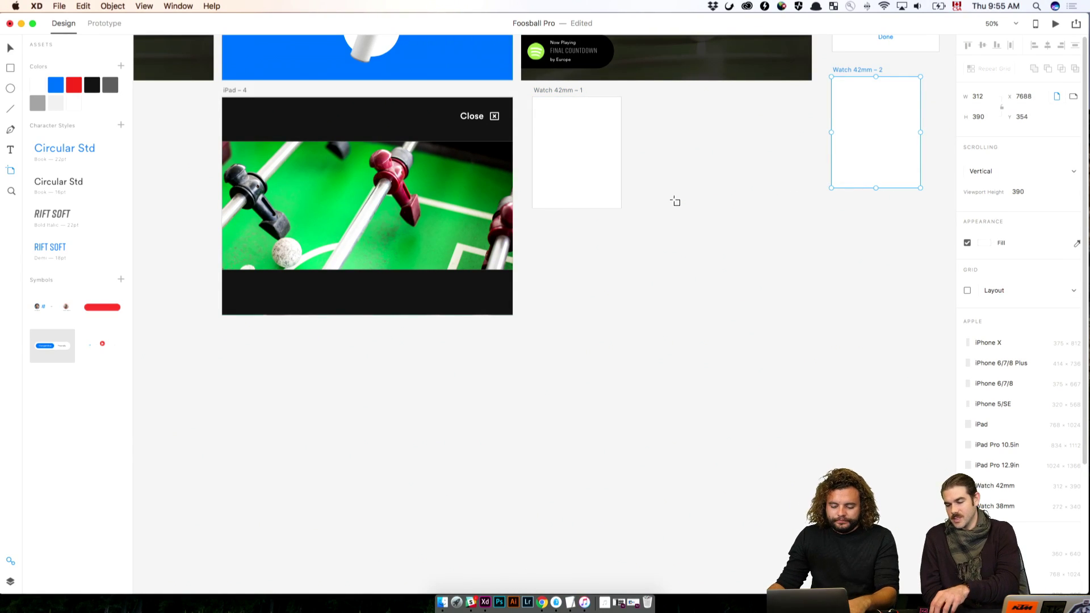
pyautogui.press('Escape')
pyautogui.click(859, 70)
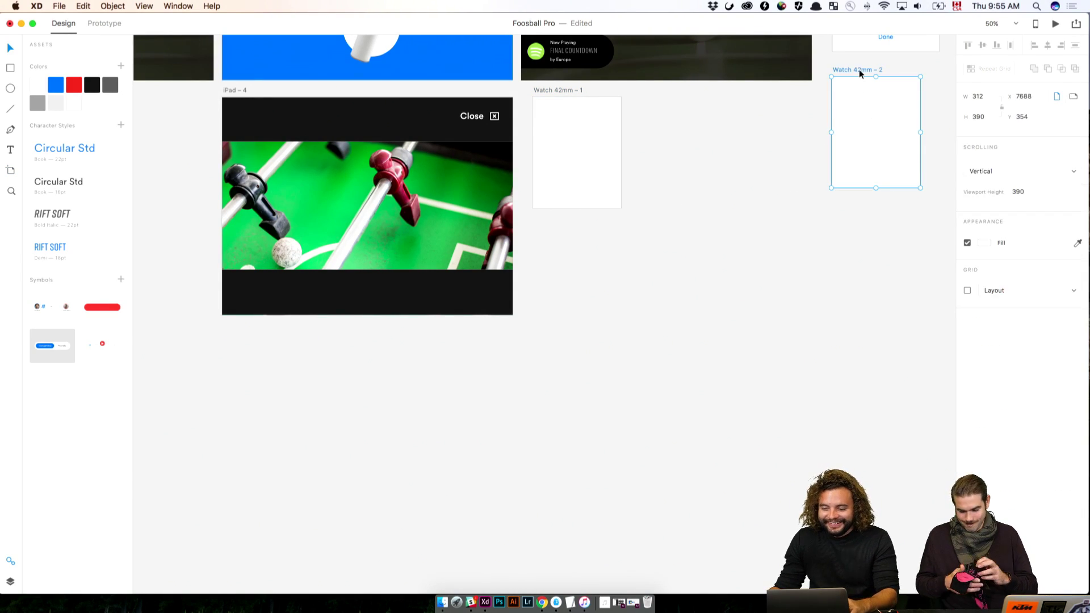
pyautogui.press('Delete')
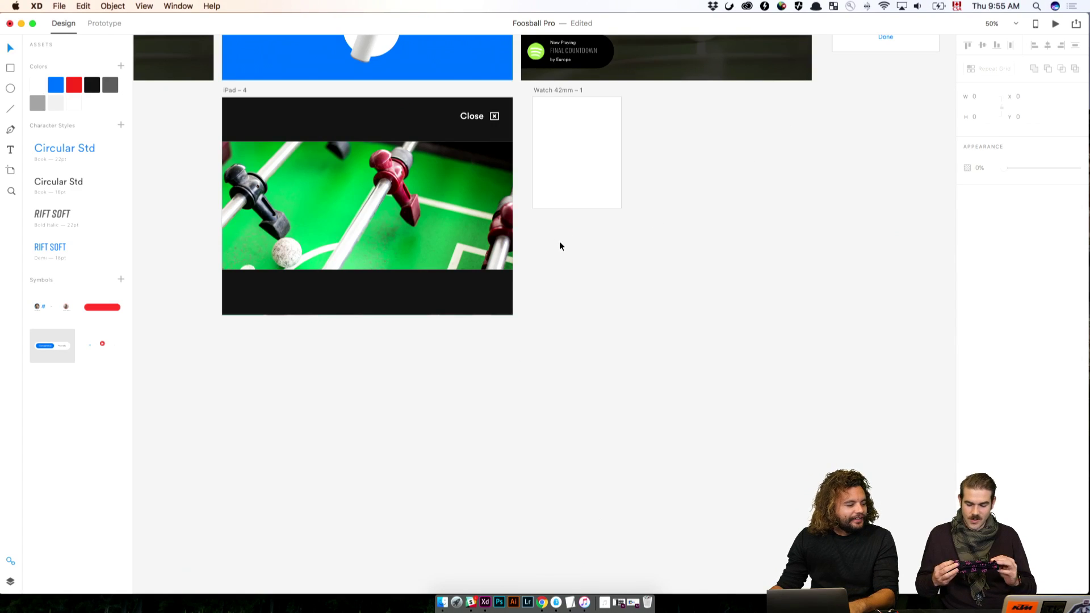
# Step: Delete the empty Watch 42mm – 1 artboard beside iPad – 4
pyautogui.hscroll(-3, 559, 241)
pyautogui.scroll(1, 559, 241)
pyautogui.moveTo(678, 326); pyautogui.dragTo(683, 327)
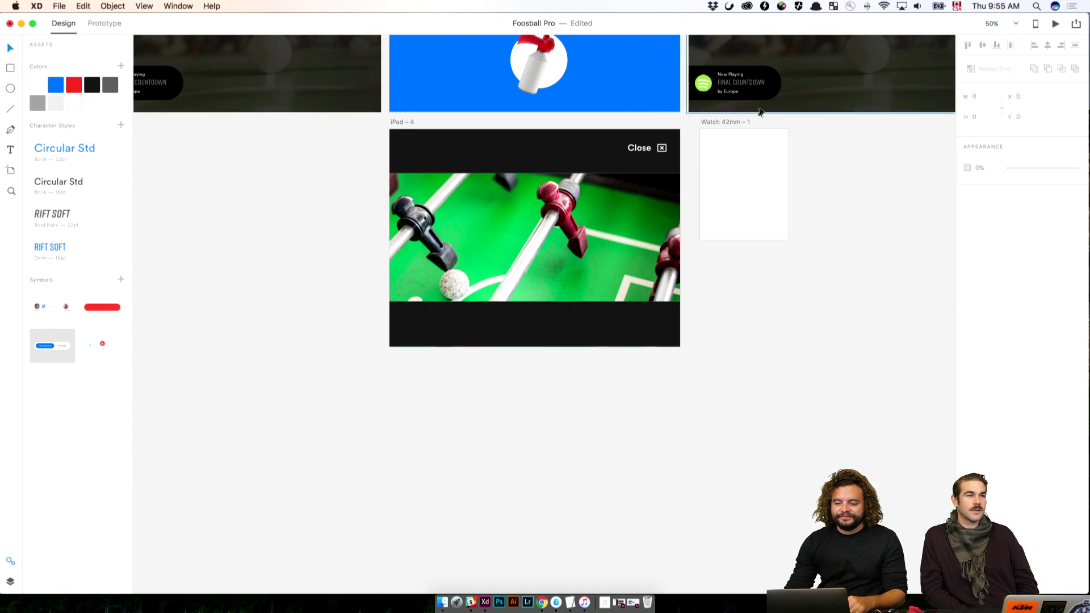
pyautogui.click(737, 121)
pyautogui.press('Delete')
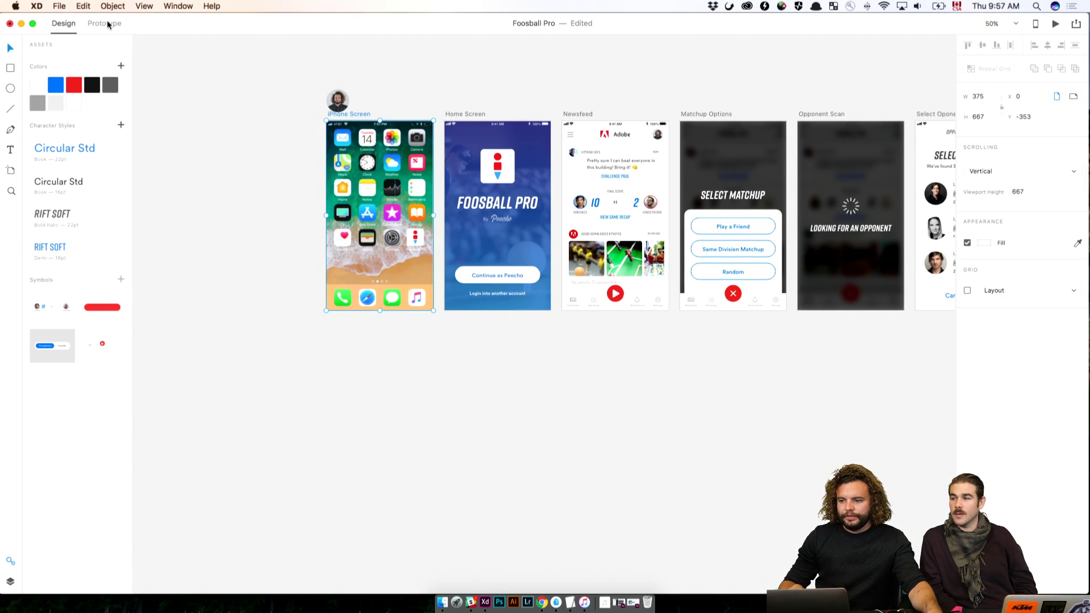
pyautogui.press('super+equal')
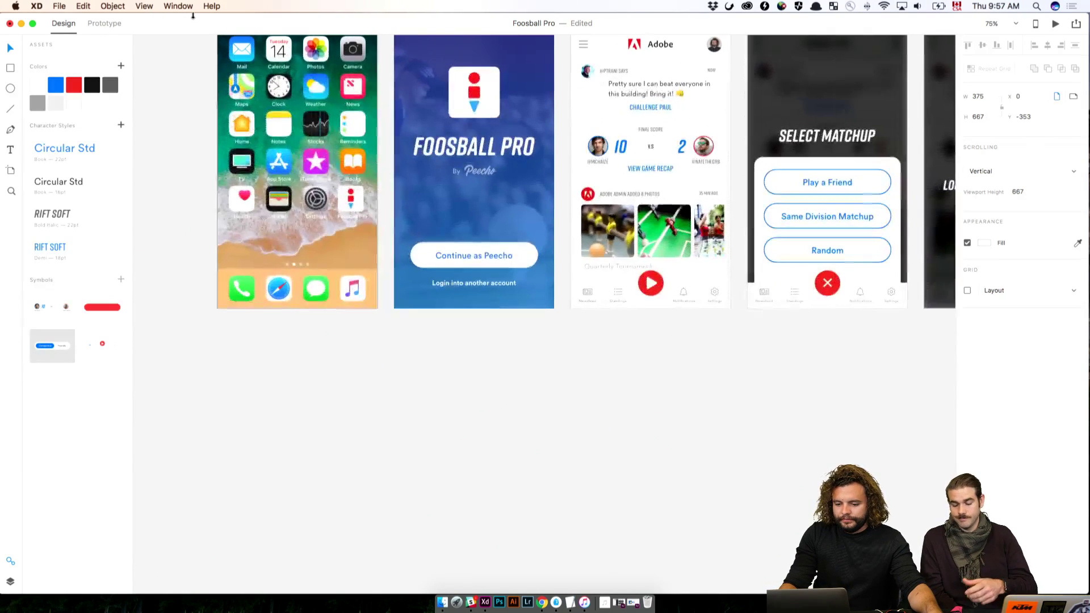
pyautogui.scroll(5, 731, 187)
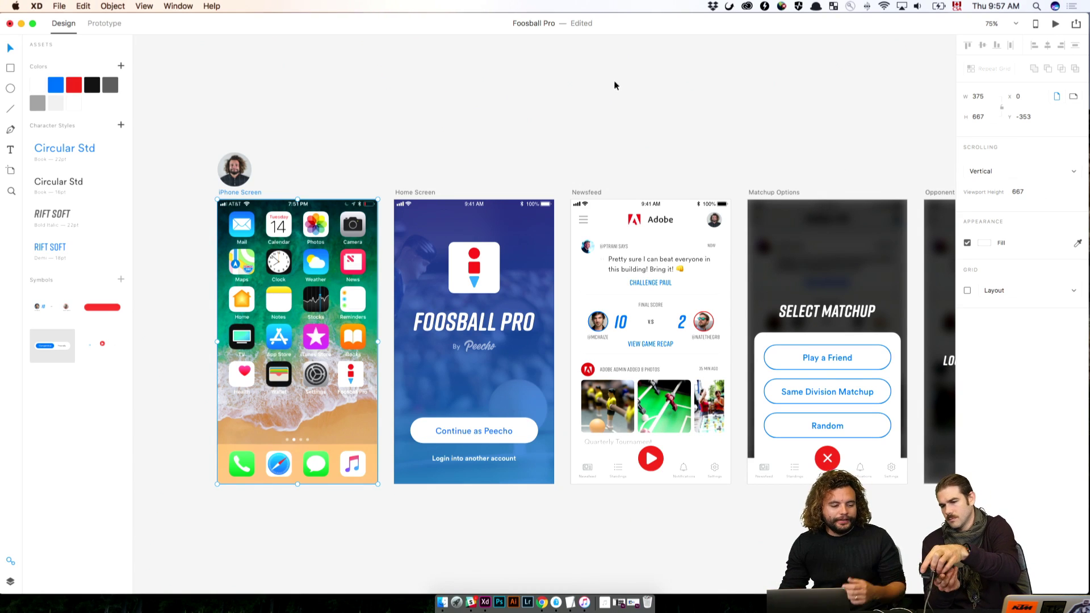
pyautogui.click(563, 103)
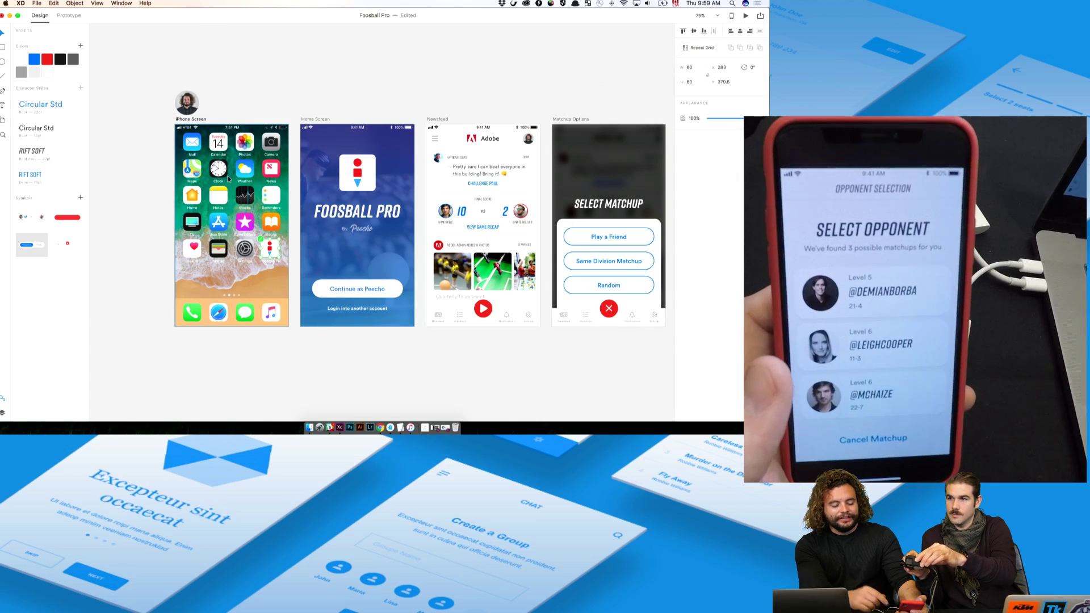
# Step: Try filling the opponents' handles in the Select Oponent artboard's repeat grid with the saved blue swatch, then undo it
pyautogui.hscroll(3, 226, 207)
pyautogui.hscroll(5, 226, 208)
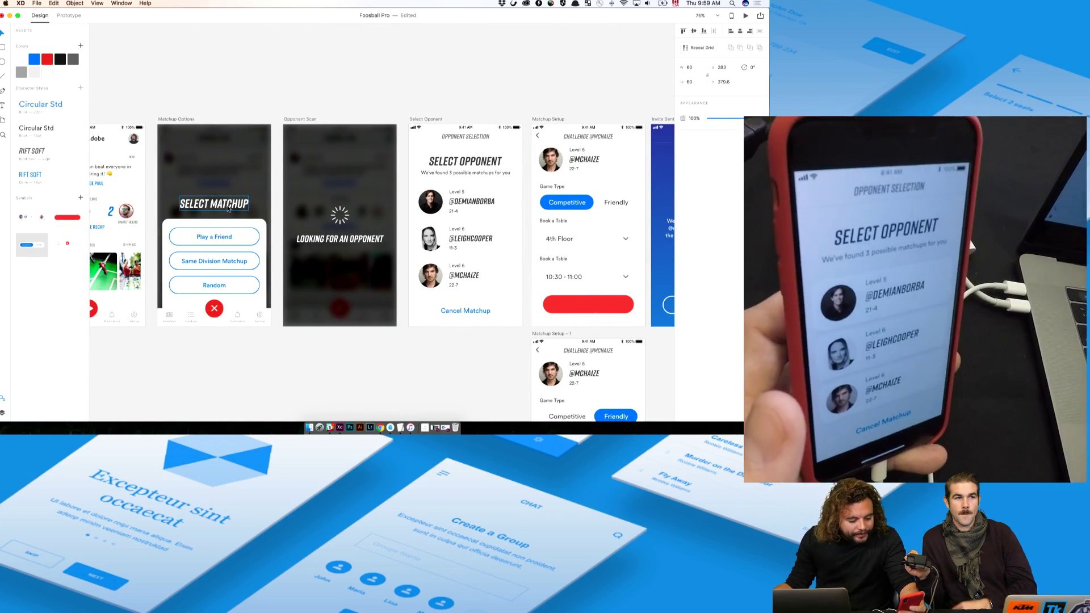
pyautogui.press('super+1')
pyautogui.press('super+2')
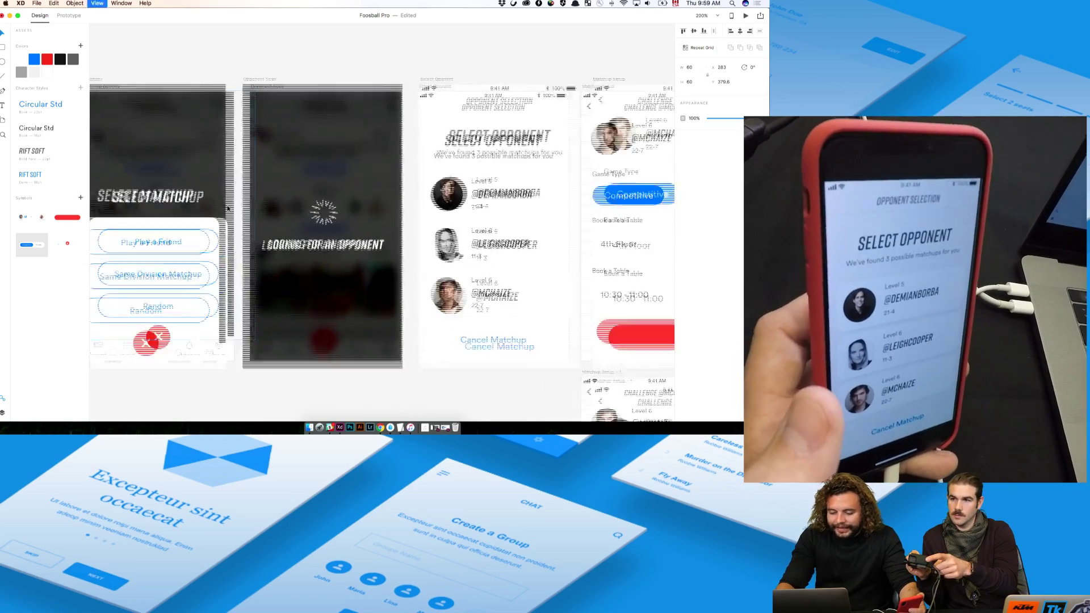
pyautogui.hscroll(3, 202, 215)
pyautogui.click(420, 171)
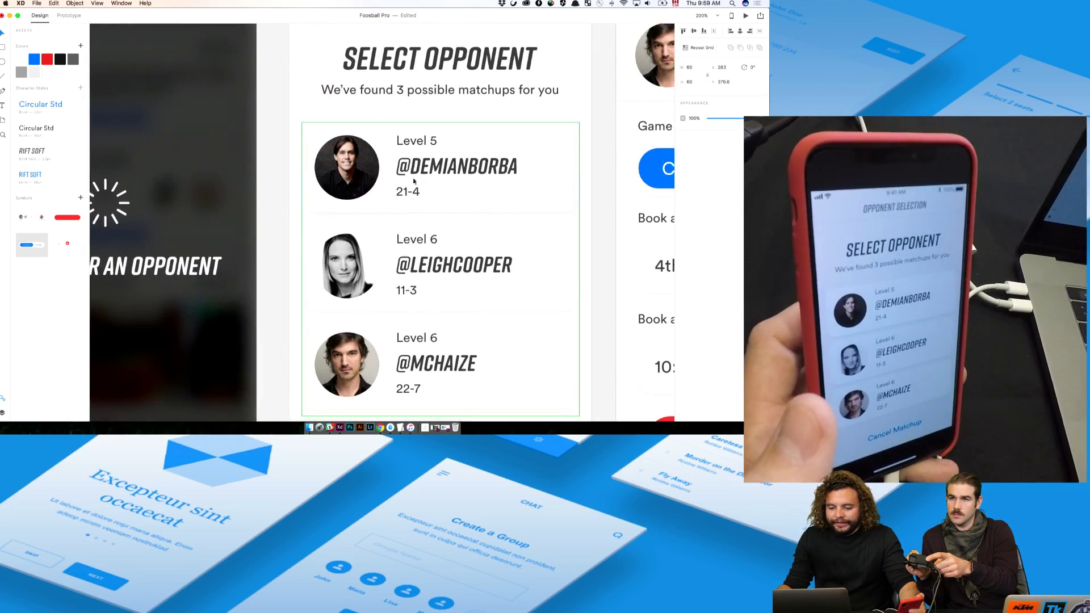
pyautogui.doubleClick(419, 170)
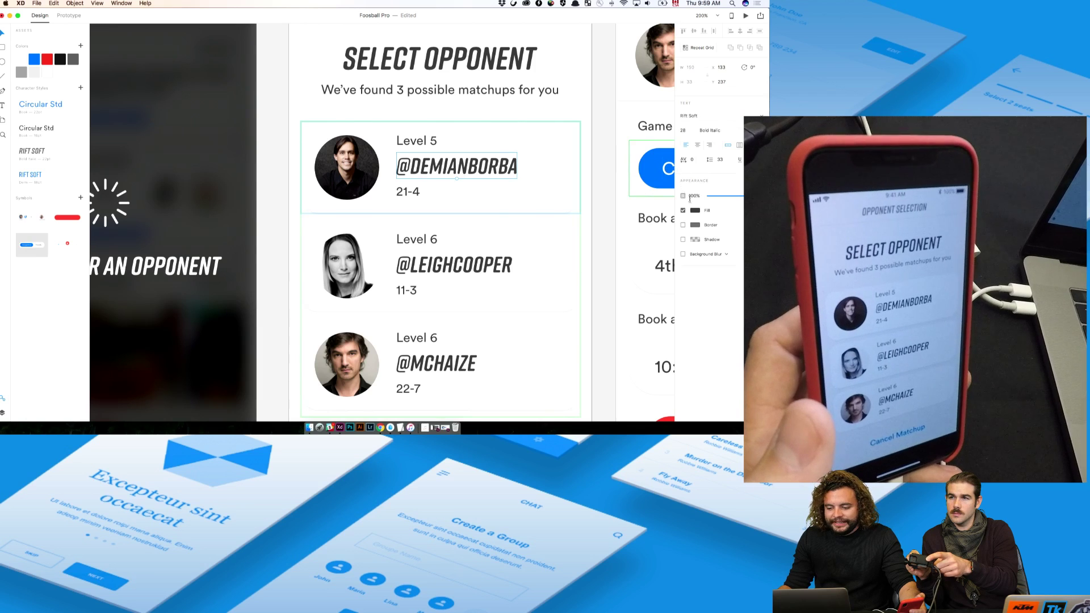
pyautogui.click(694, 211)
pyautogui.click(34, 60)
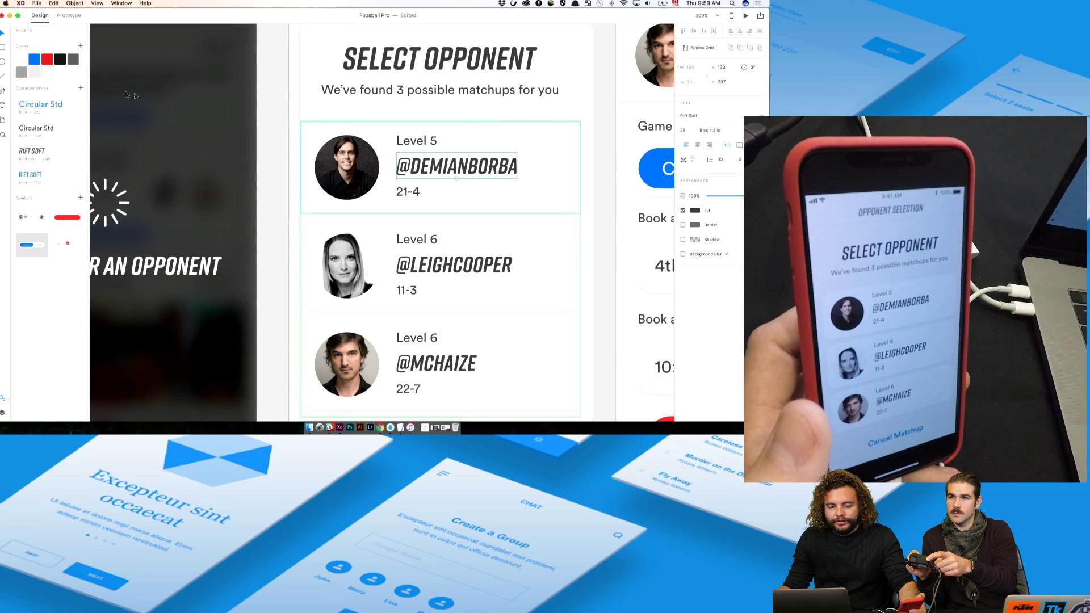
pyautogui.click(34, 60)
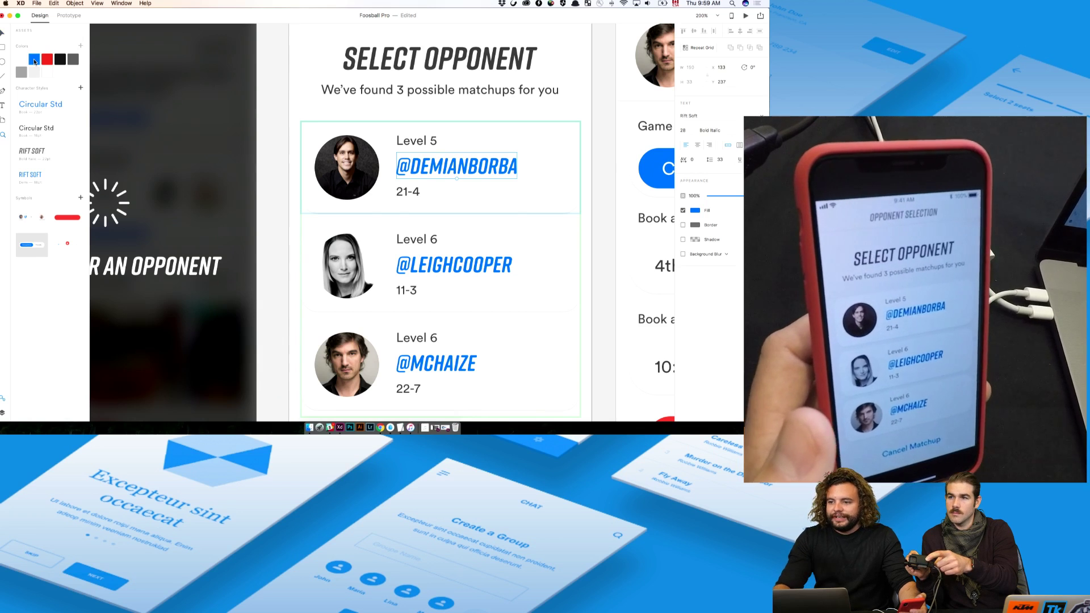
pyautogui.press('super+z')
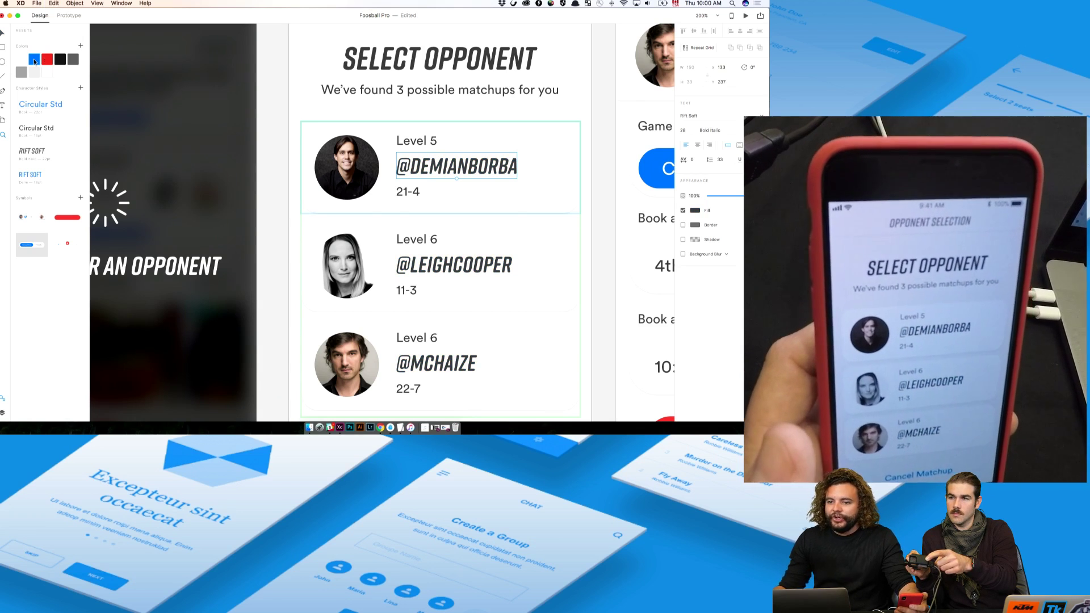
# Step: Try moving the opponent repeat grid on the Select Oponent artboard to about X 47, Y 199, then undo it and deselect the grid
pyautogui.click(284, 106)
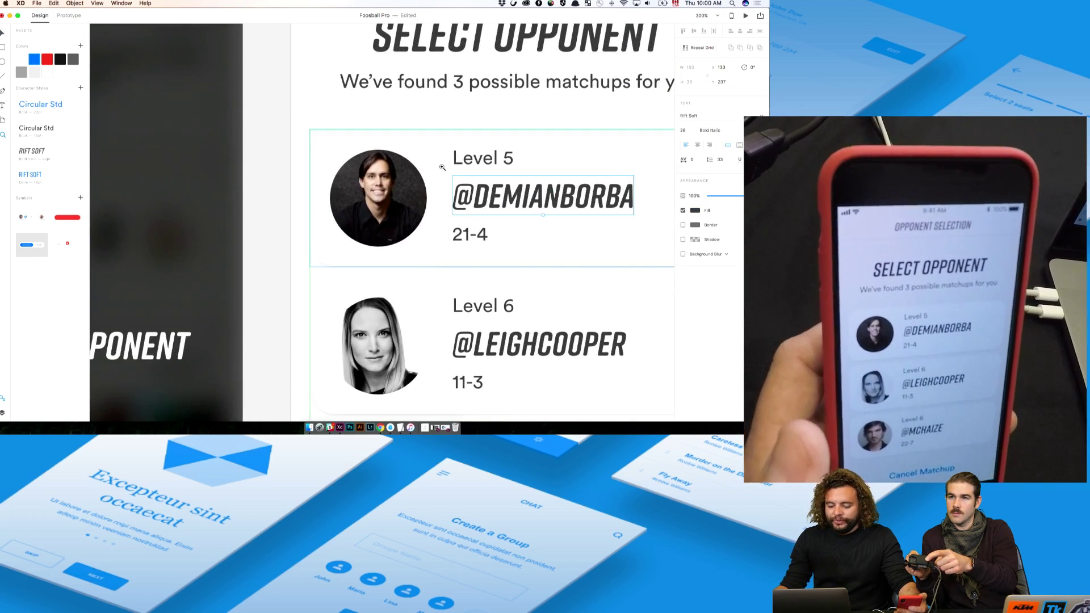
pyautogui.press('v')
pyautogui.press('Escape')
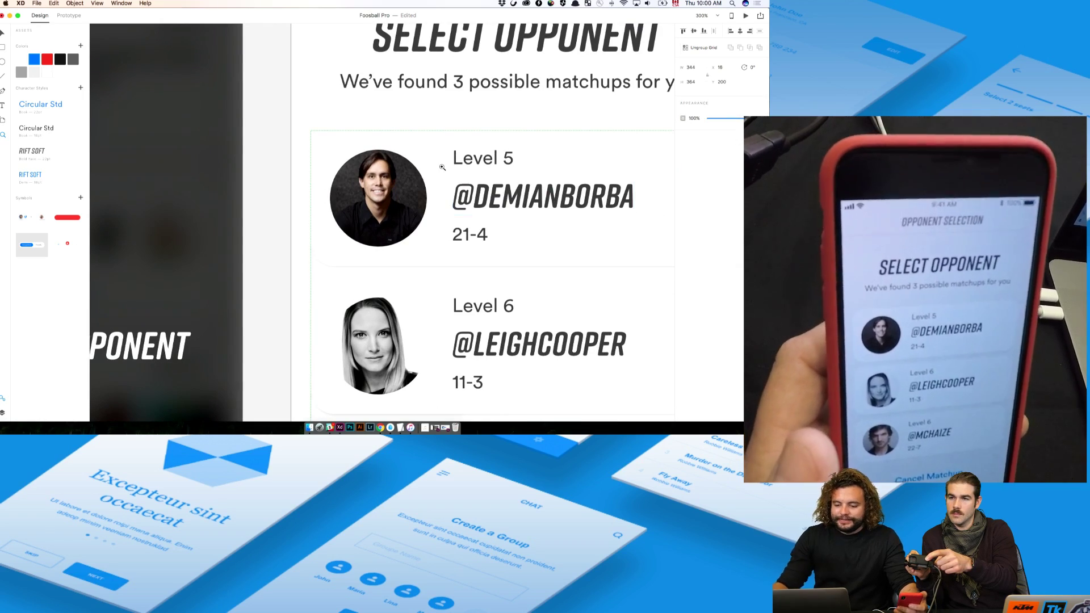
pyautogui.moveTo(400, 173); pyautogui.dragTo(435, 161)
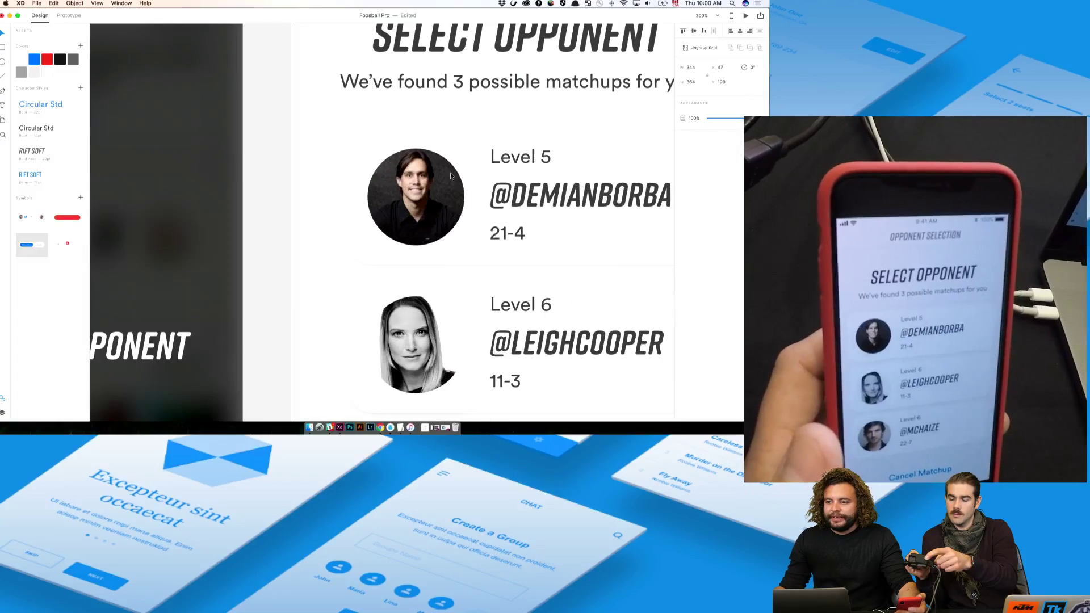
pyautogui.moveTo(479, 276); pyautogui.dragTo(459, 246)
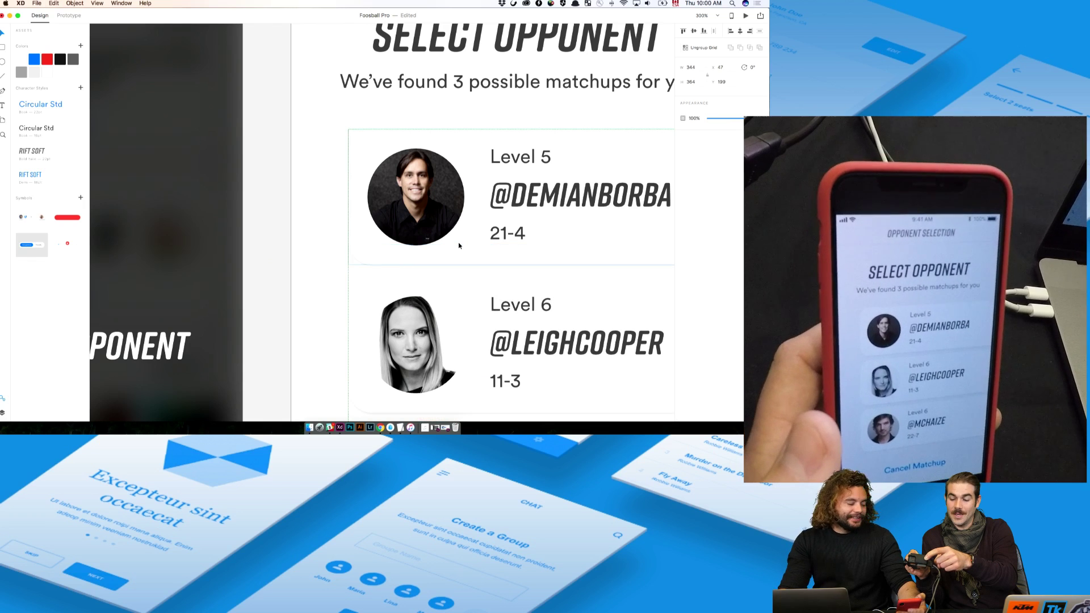
pyautogui.hotkey('ctrl', 'z')
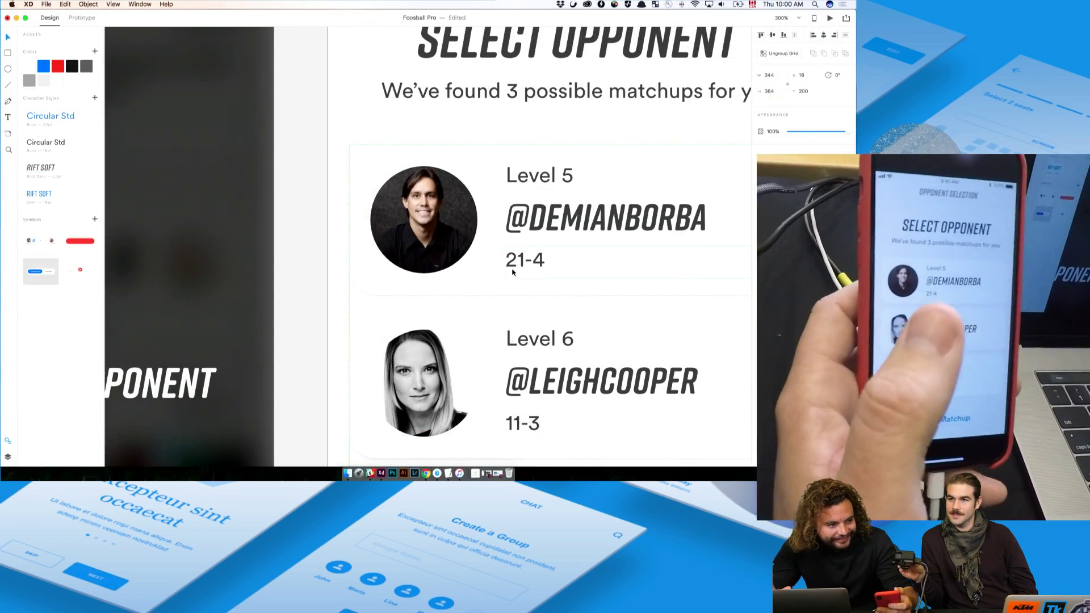
pyautogui.press('super+minus')
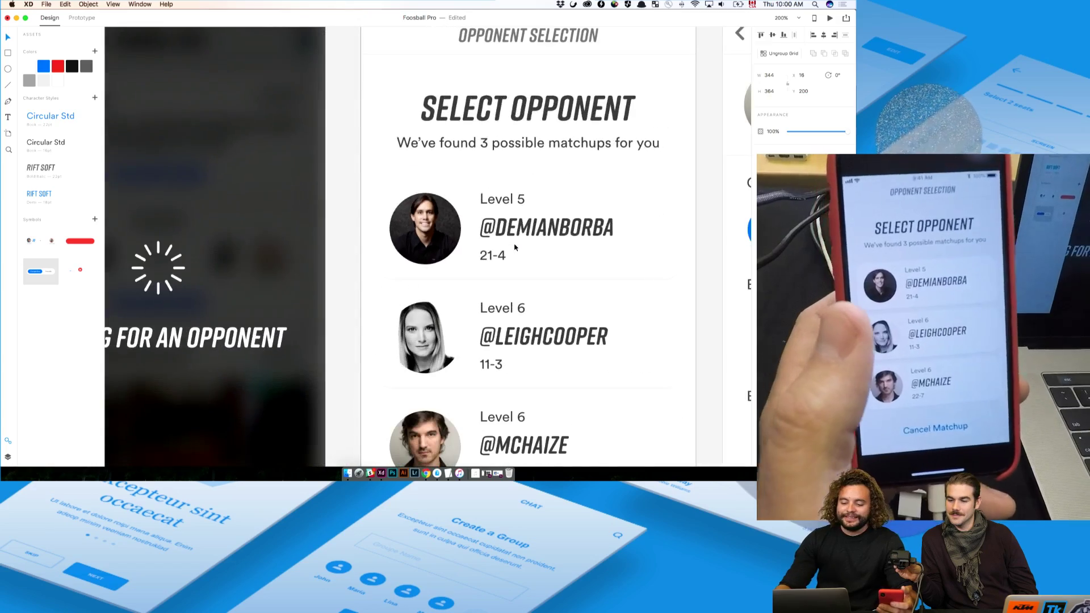
pyautogui.press('super+minus')
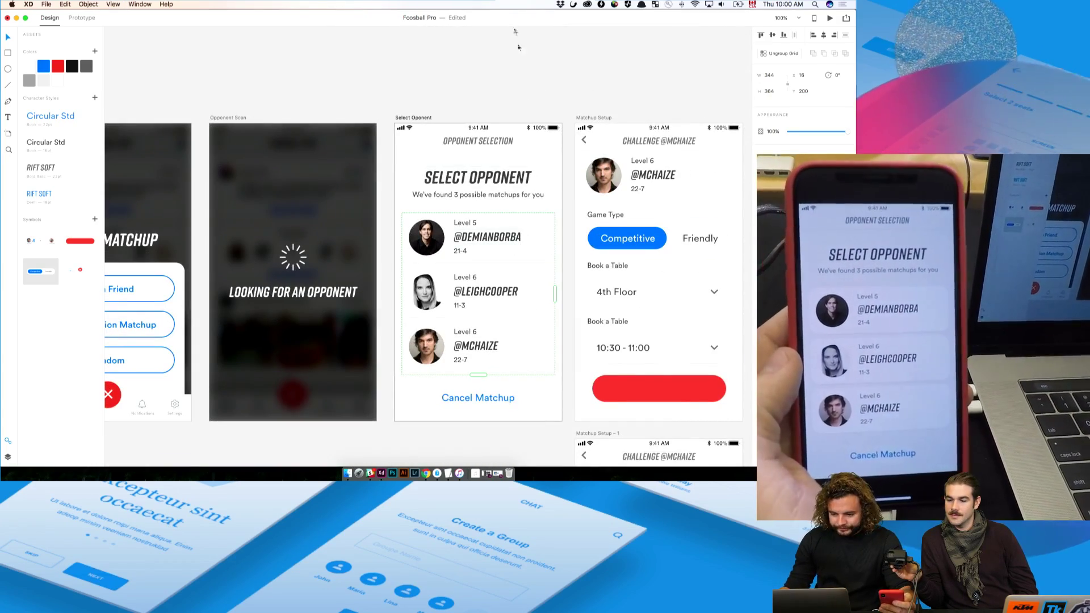
pyautogui.click(550, 110)
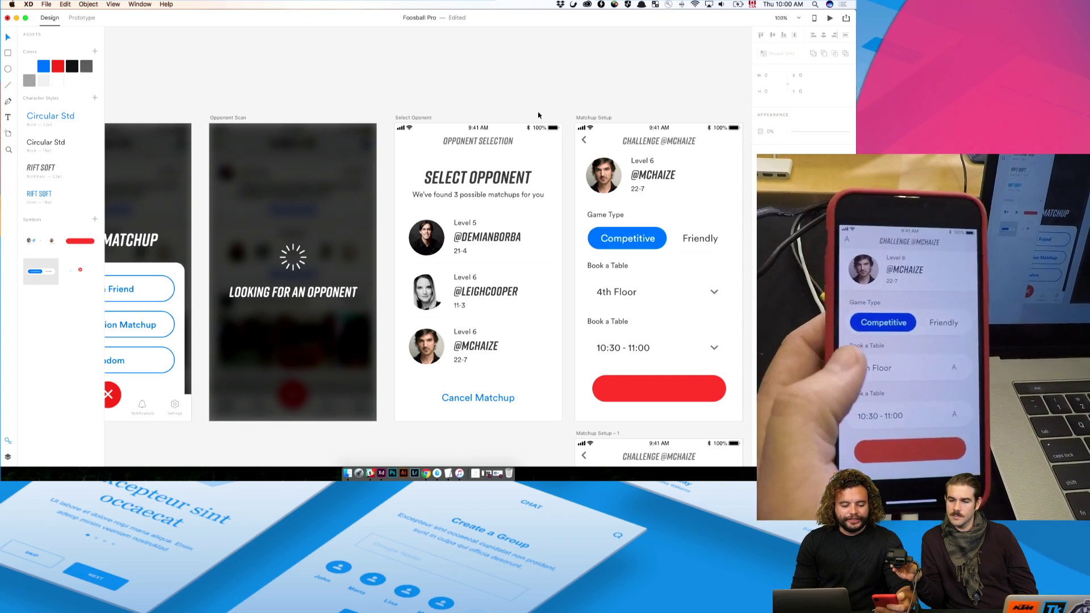
# Step: Select the red challenge button on the Matchup Setup – 1 artboard below Matchup Setup
pyautogui.hscroll(-2, 538, 115)
pyautogui.hscroll(5, 603, 113)
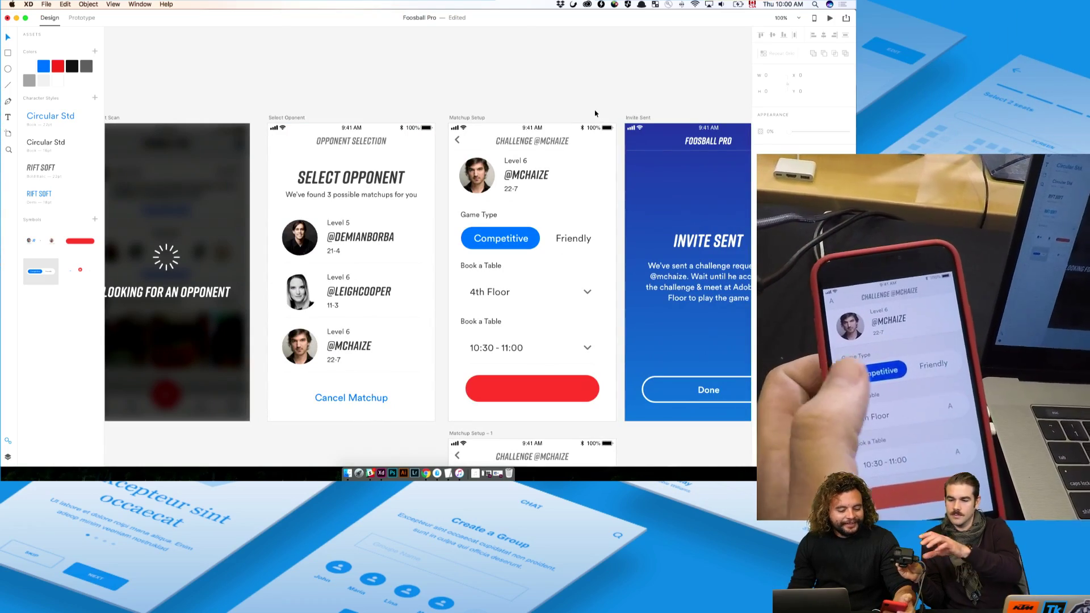
pyautogui.hscroll(6, 594, 113)
pyautogui.scroll(-8, 571, 121)
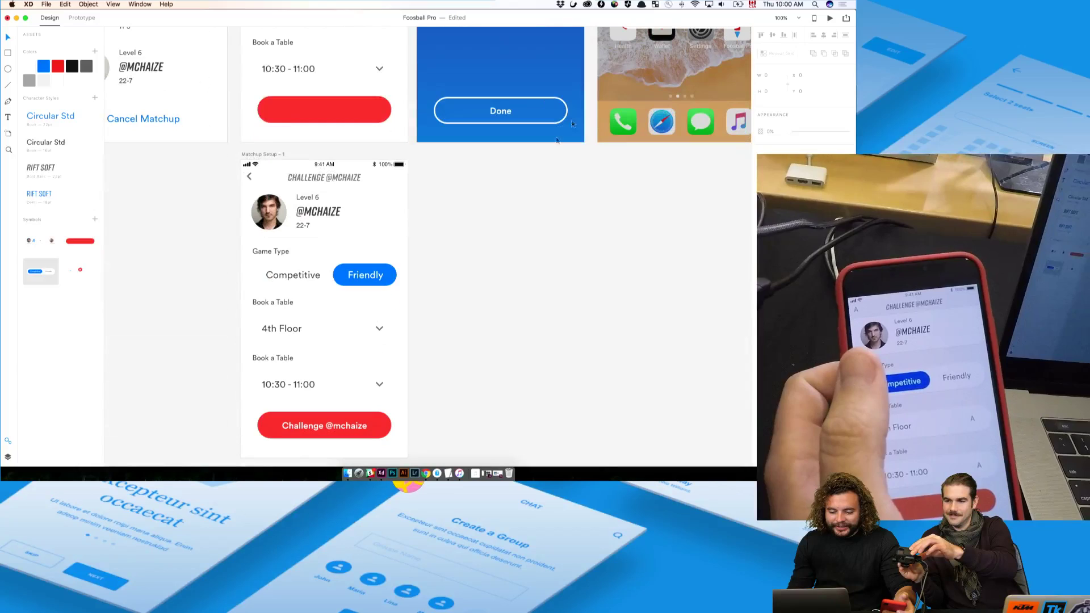
pyautogui.click(325, 433)
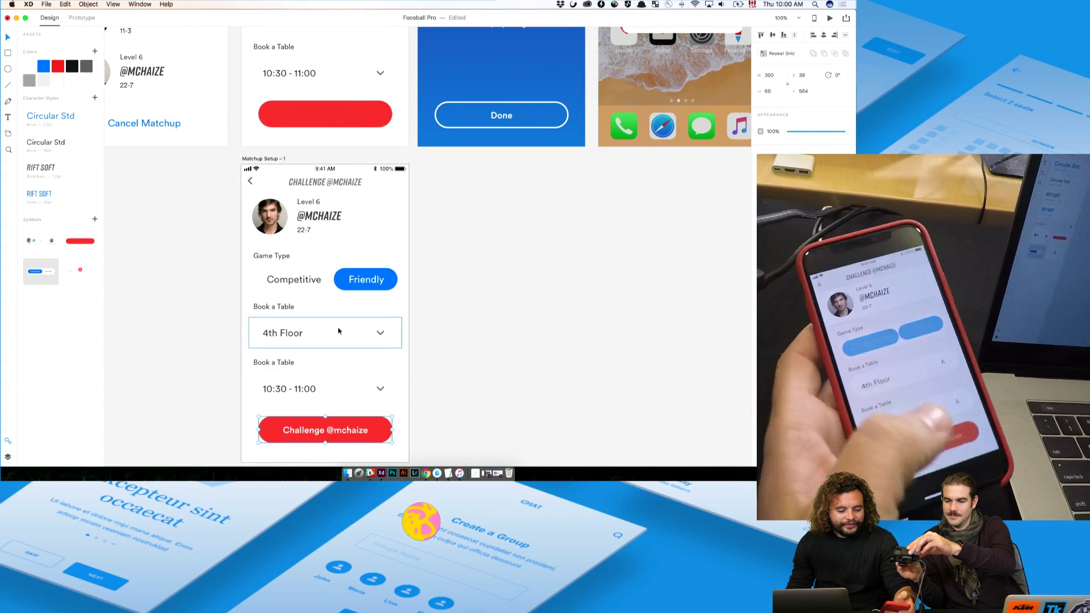
# Step: Return to the Invite Sent artboard and switch the document to Prototype mode to show its screen connections
pyautogui.scroll(2, 340, 327)
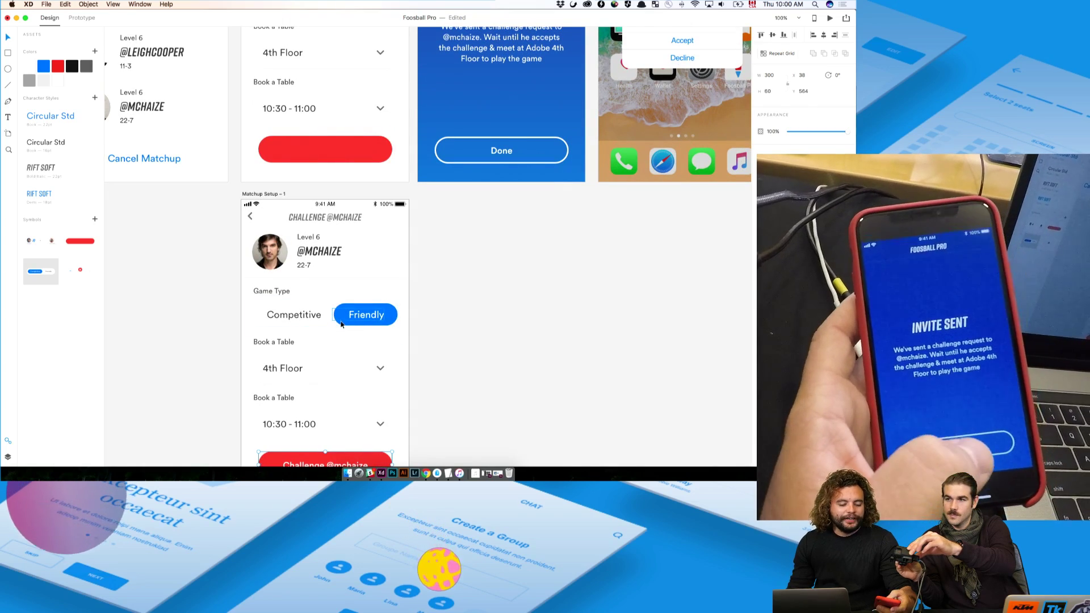
pyautogui.scroll(3, 458, 251)
pyautogui.scroll(3, 458, 250)
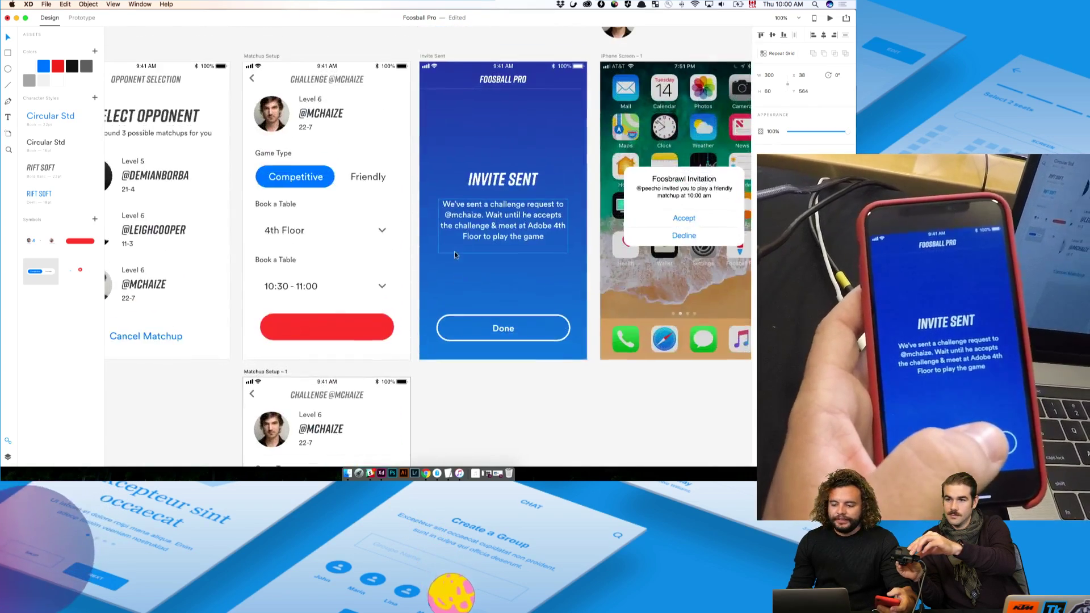
pyautogui.hscroll(2, 454, 251)
pyautogui.hotkey('ctrl', 'Tab')
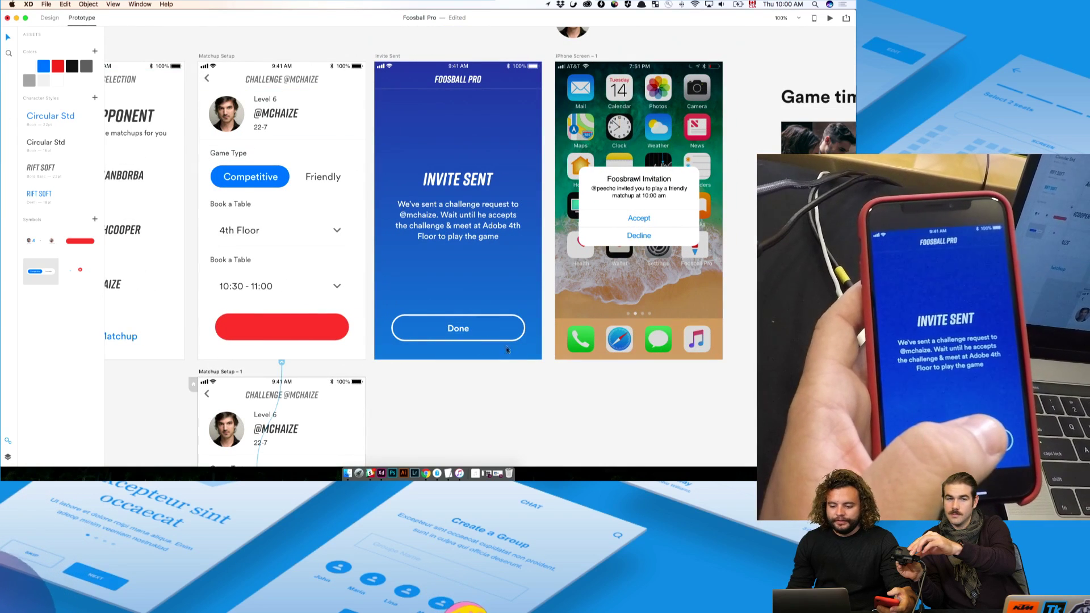
# Step: Link the Done button on the Invite Sent artboard to the iPhone Screen – 1 artboard
pyautogui.click(509, 316)
pyautogui.moveTo(528, 327); pyautogui.dragTo(649, 210)
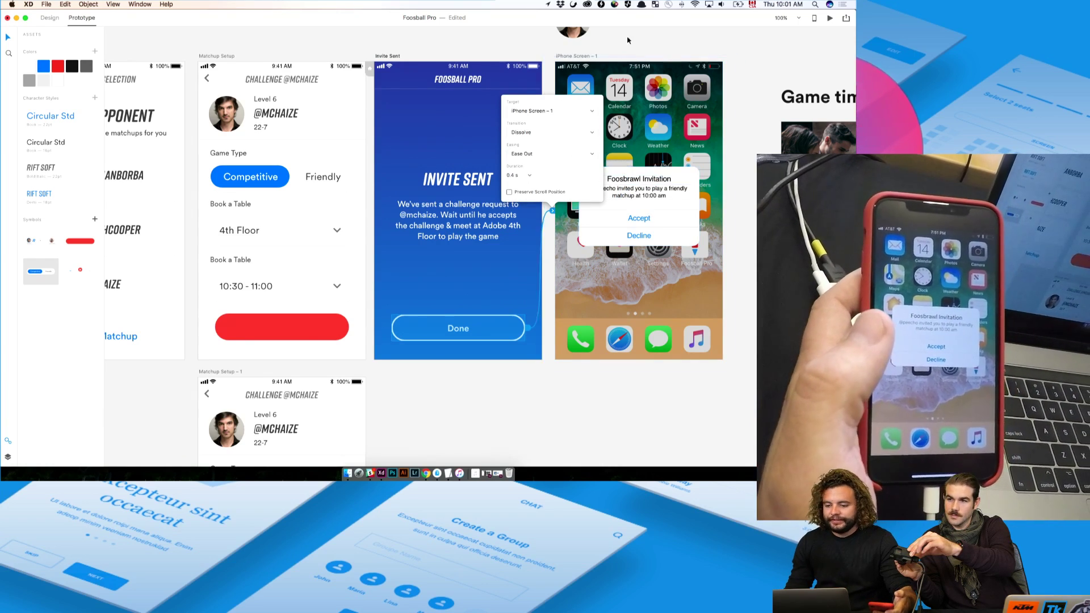
pyautogui.click(596, 62)
# Step: Link the Accept option of the Foosbrawl Invitation alert to the iPad – 1 artboard
pyautogui.hscroll(5, 597, 62)
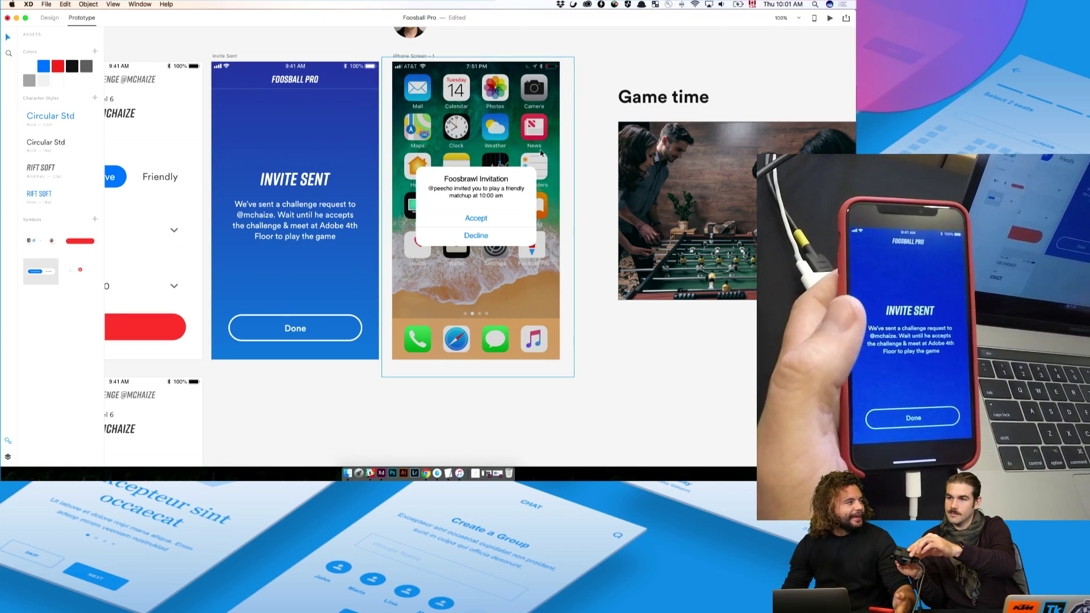
pyautogui.hscroll(3, 479, 196)
pyautogui.hscroll(1, 479, 197)
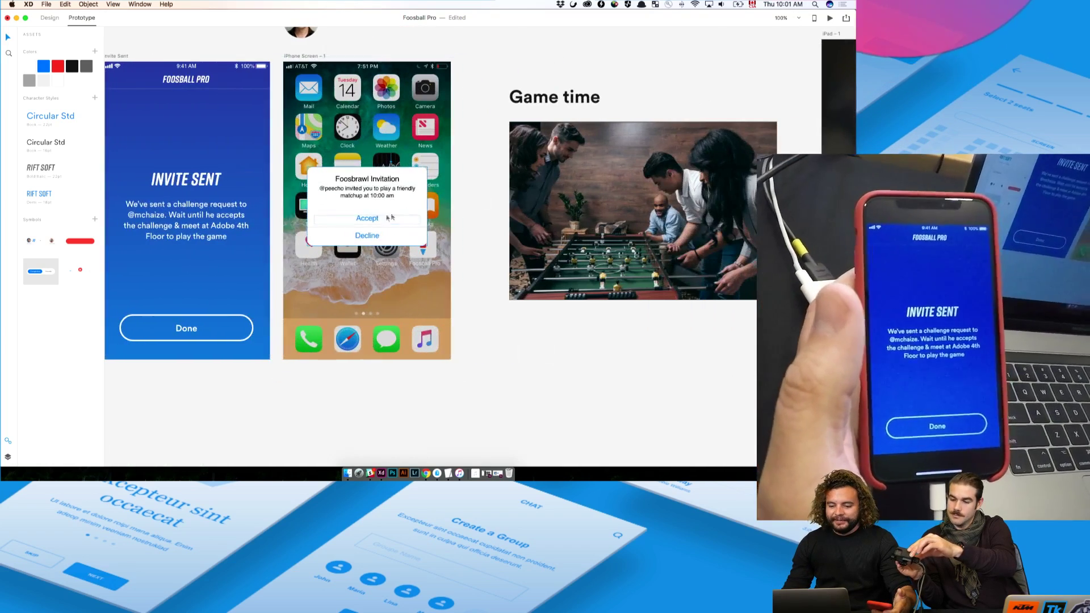
pyautogui.click(423, 218)
pyautogui.moveTo(431, 219); pyautogui.dragTo(608, 169)
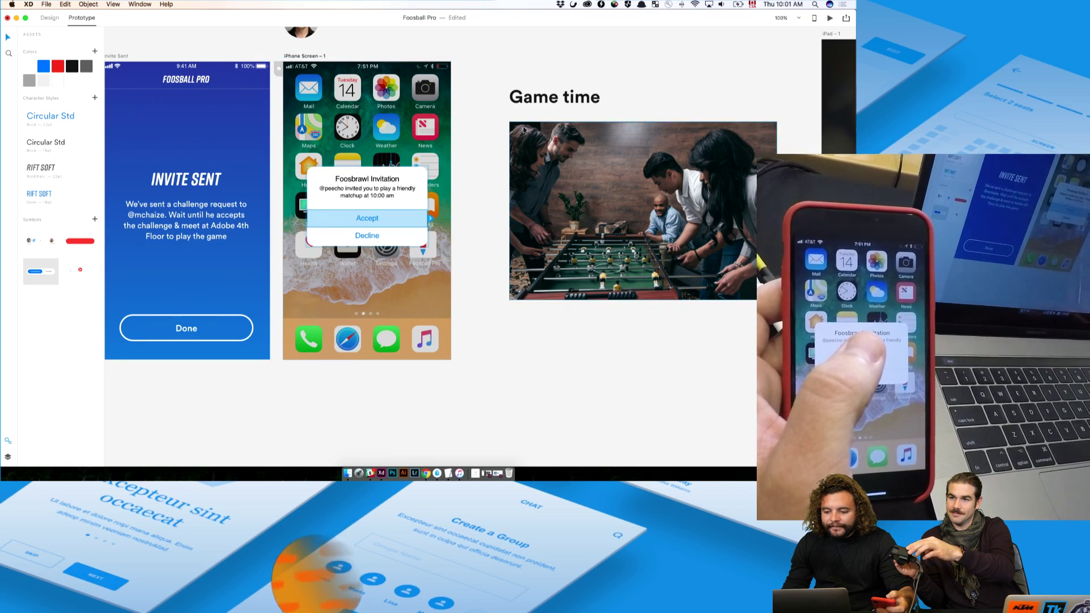
pyautogui.hscroll(5, 592, 229)
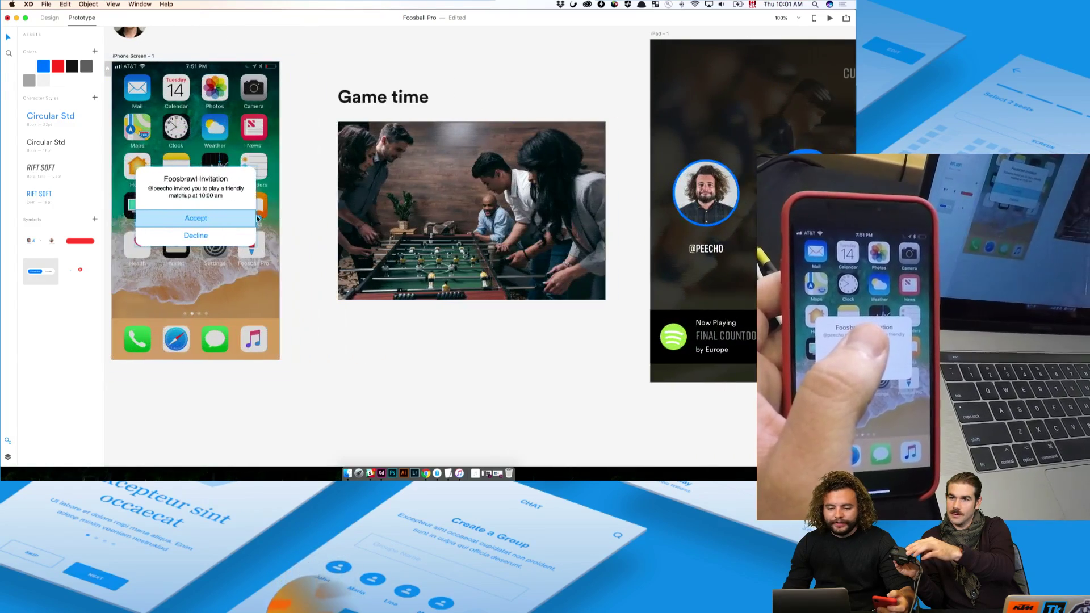
pyautogui.moveTo(258, 219); pyautogui.dragTo(647, 211)
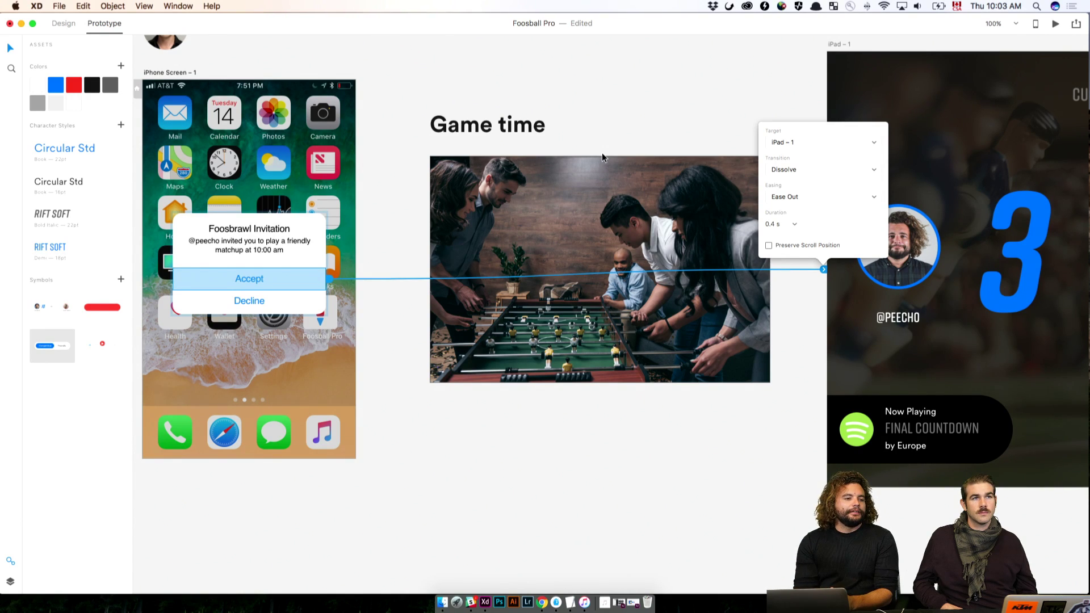
pyautogui.press('Escape')
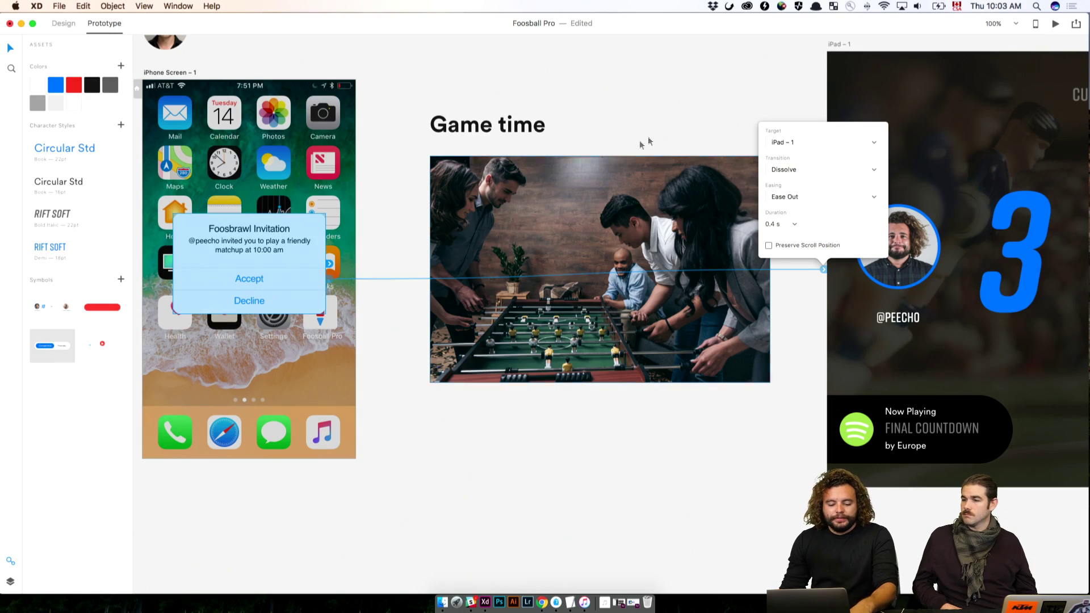
pyautogui.press('Escape')
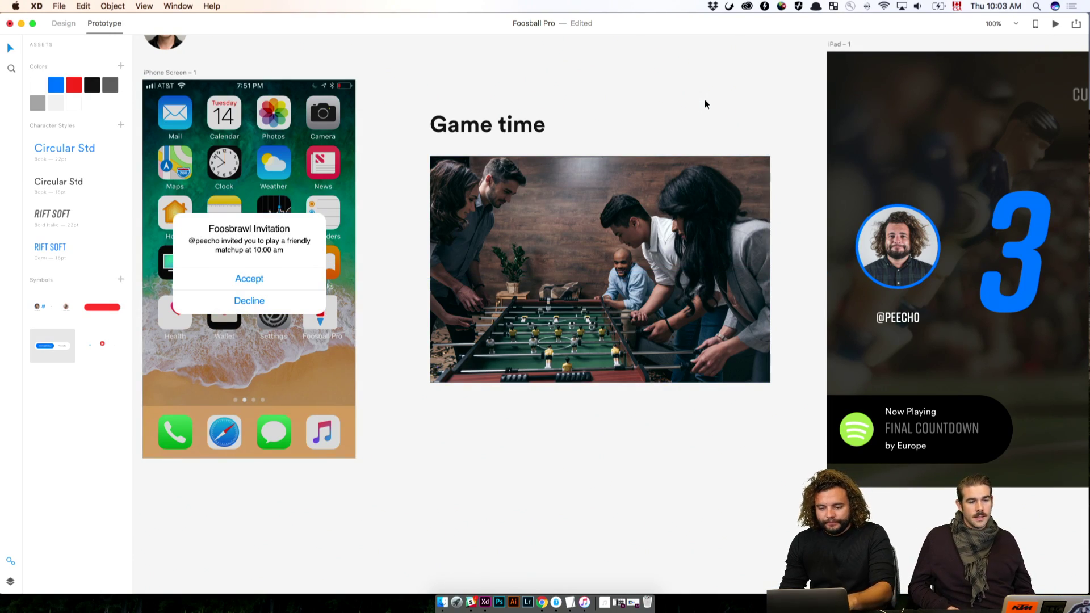
# Step: Examine the iPad game artboards, the paper sketches, and the Matchup Setup – 2 and Newsfeed – 1 screens at the end of the flow
pyautogui.scroll(-2, 709, 104)
pyautogui.hscroll(8, 353, 141)
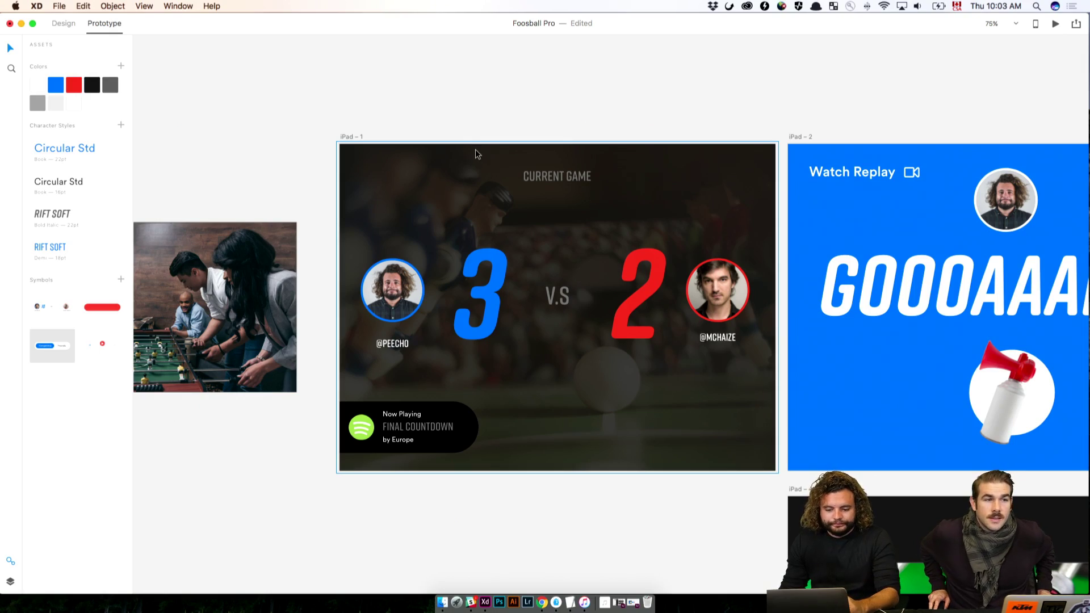
pyautogui.scroll(-2, 575, 118)
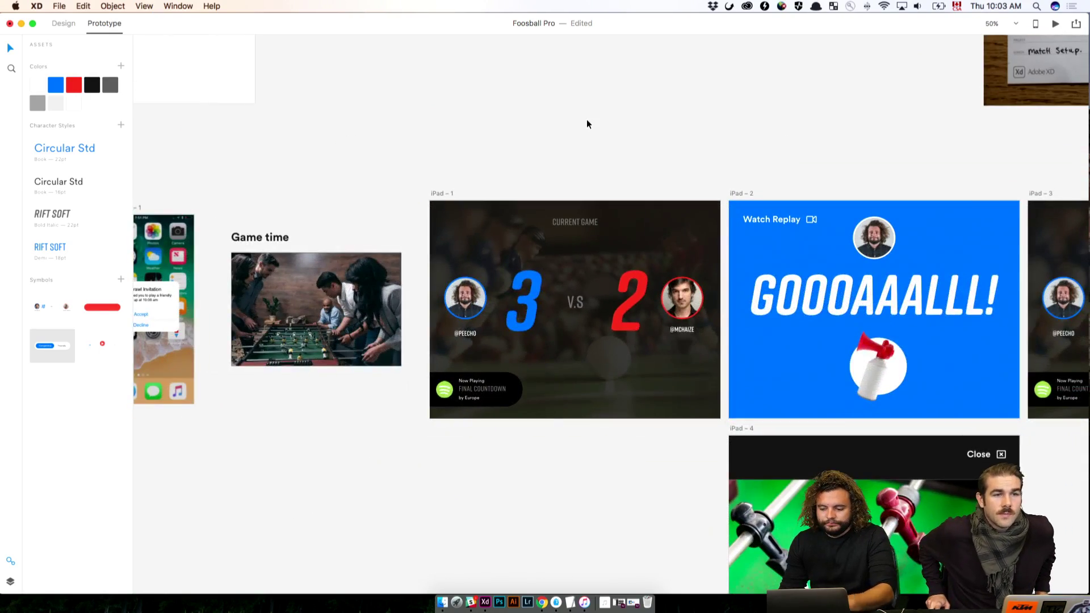
pyautogui.scroll(10, 587, 120)
pyautogui.hscroll(10, 587, 120)
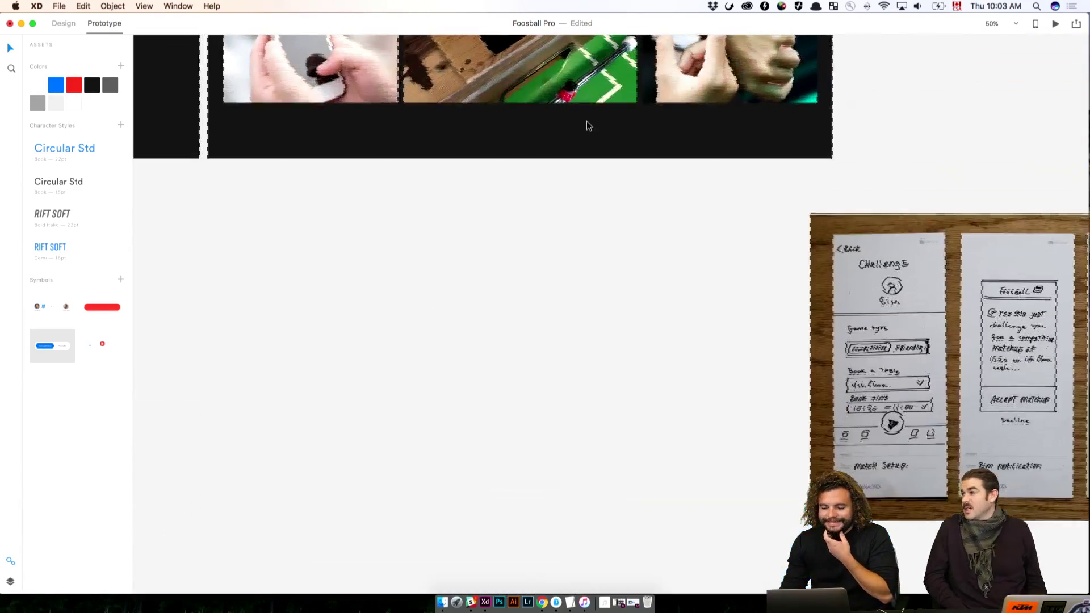
pyautogui.hscroll(7, 586, 121)
pyautogui.scroll(-10, 587, 121)
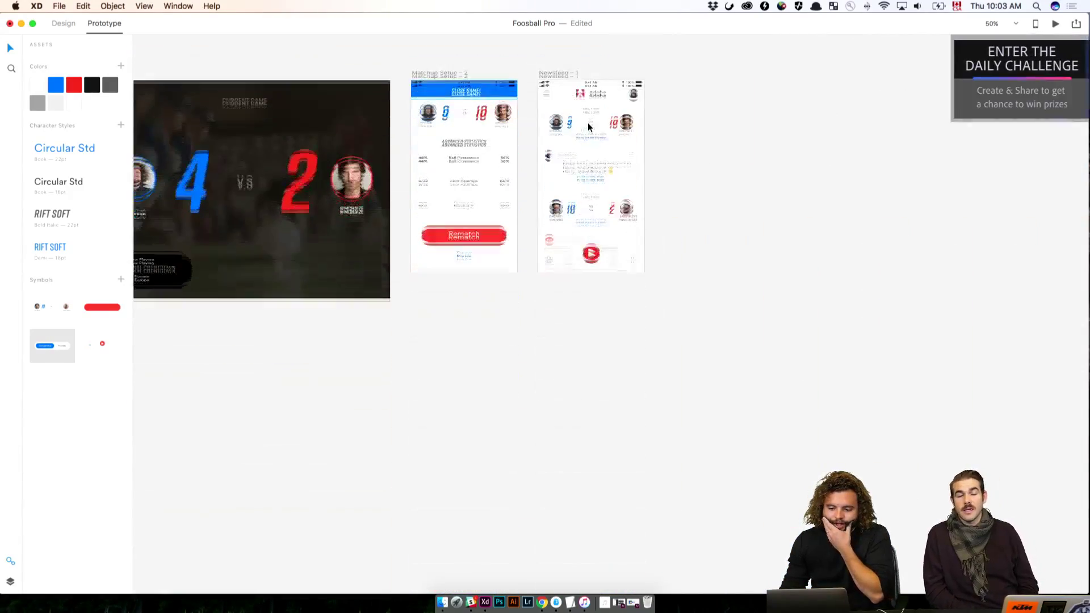
pyautogui.hscroll(-1, 588, 123)
pyautogui.scroll(-1, 589, 122)
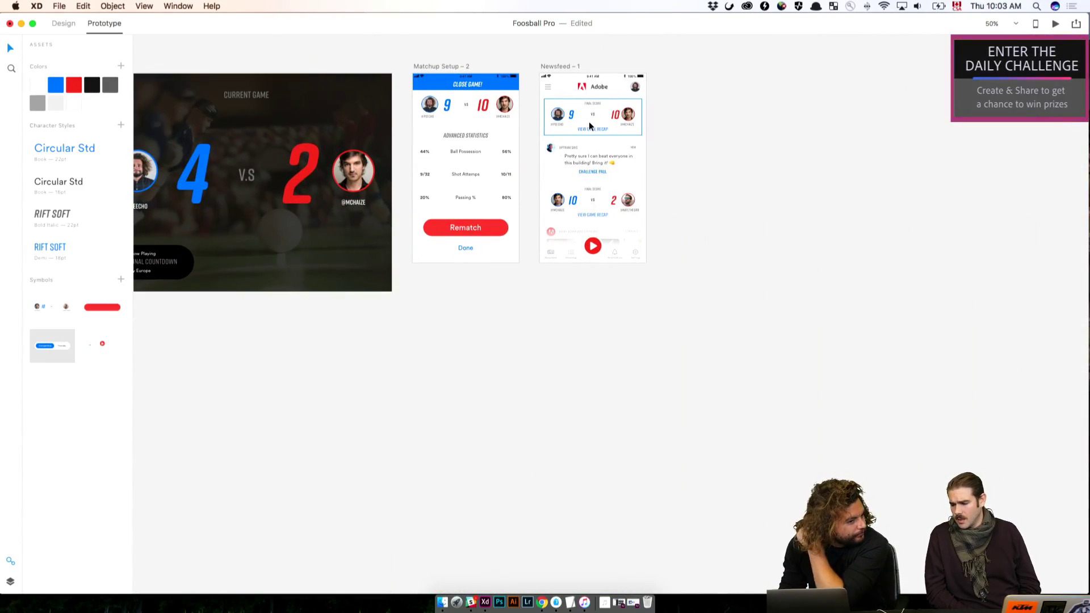
pyautogui.scroll(-3, 588, 122)
pyautogui.hscroll(-1, 590, 120)
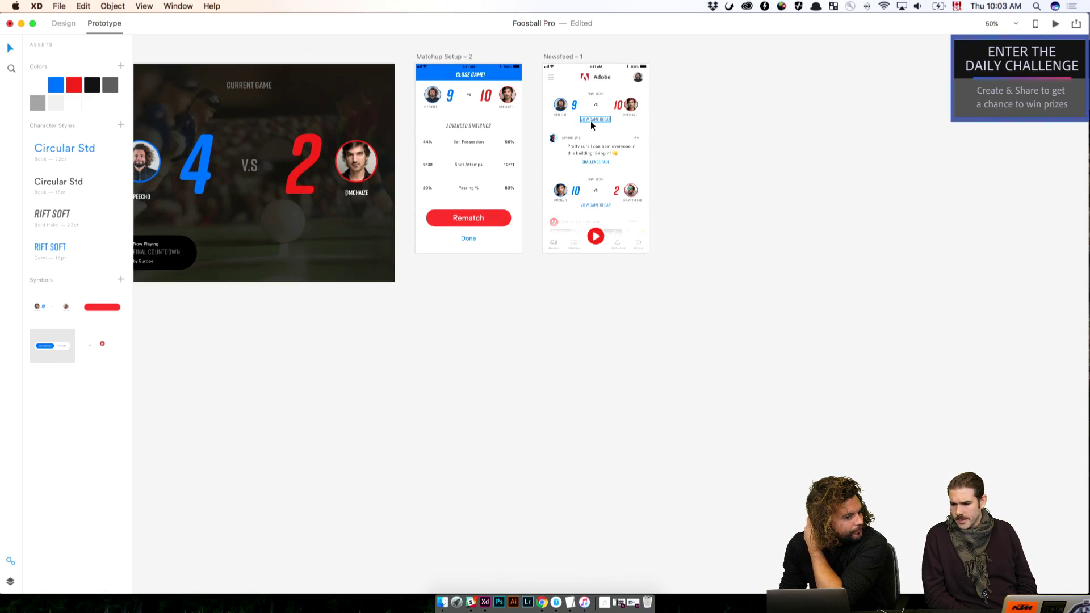
pyautogui.scroll(10, 590, 121)
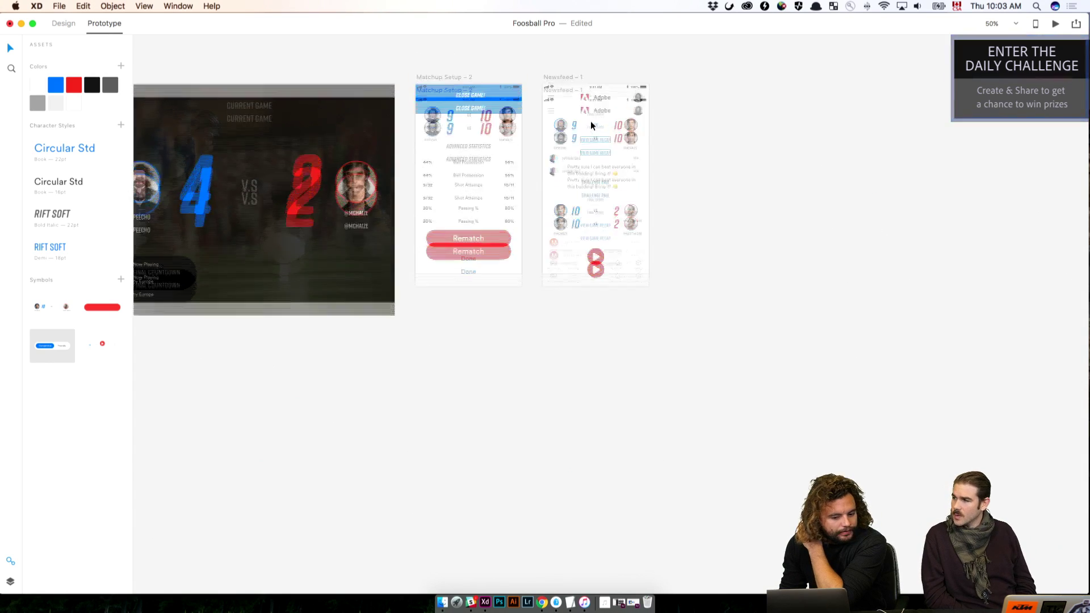
pyautogui.scroll(1, 590, 124)
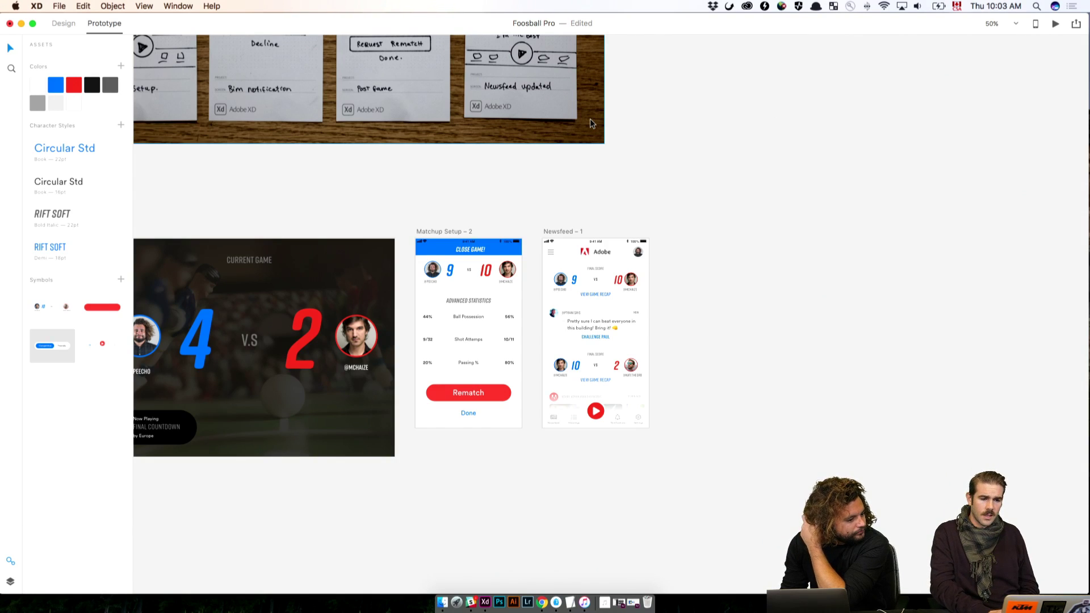
# Step: In Finder, search this Mac for "wires" and open the Wires - Mobile.xd file
pyautogui.click(442, 603)
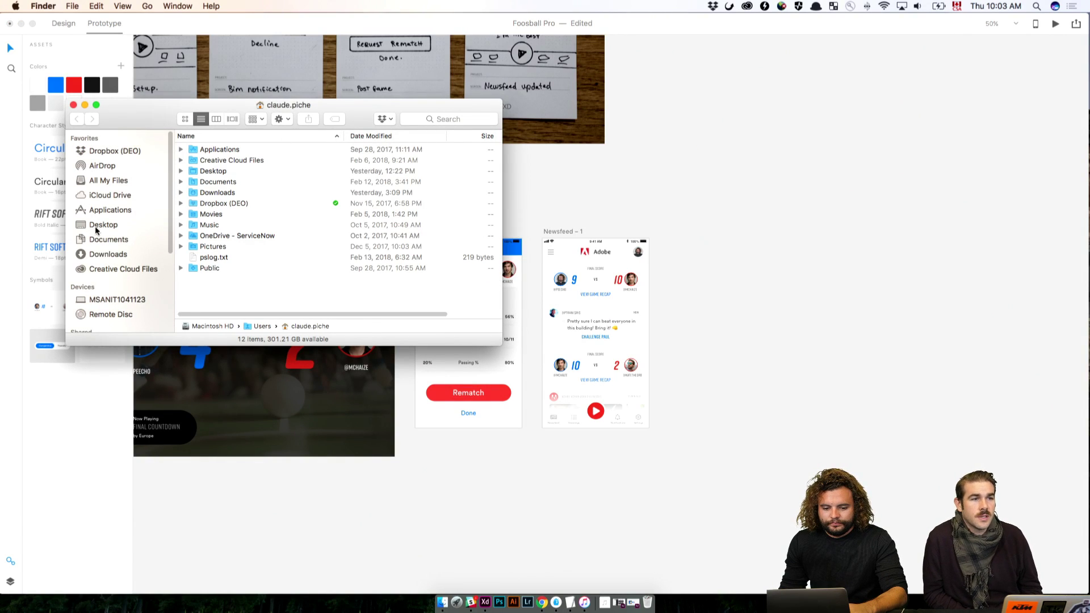
pyautogui.click(96, 226)
pyautogui.click(448, 119)
pyautogui.write('wire')
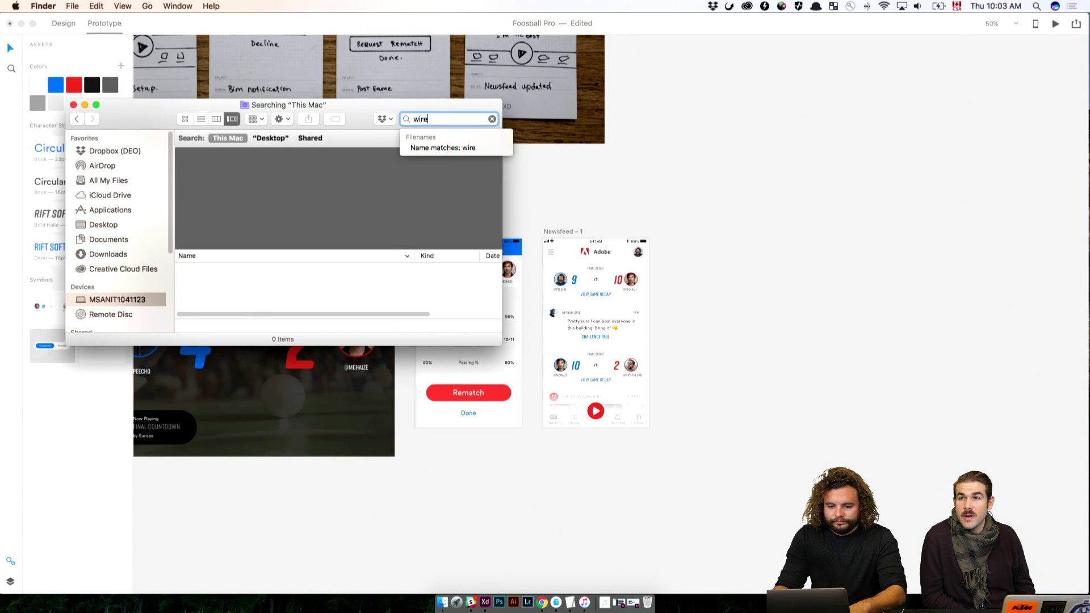
pyautogui.write('s')
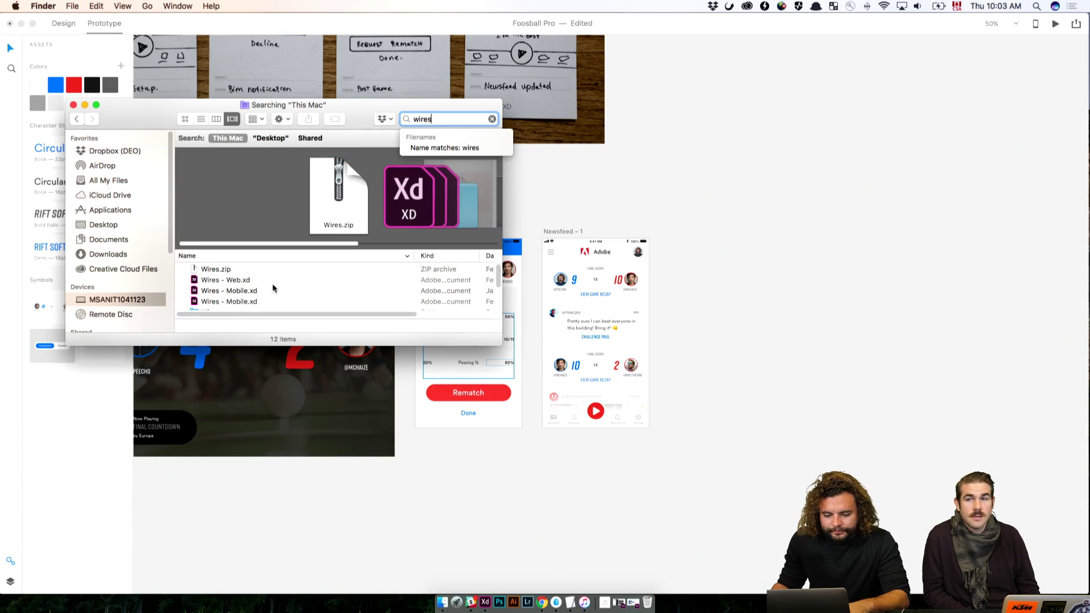
pyautogui.doubleClick(276, 292)
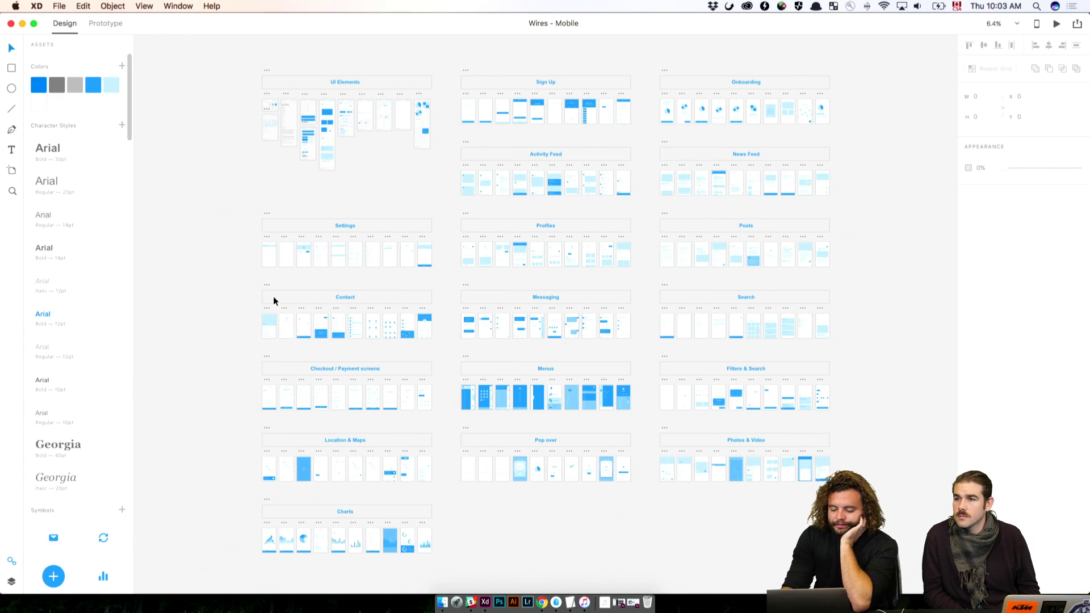
# Step: Examine the profile screen variations in the Profiles section of the wireframe kit
pyautogui.press('super+equal')
pyautogui.press('super+equal')
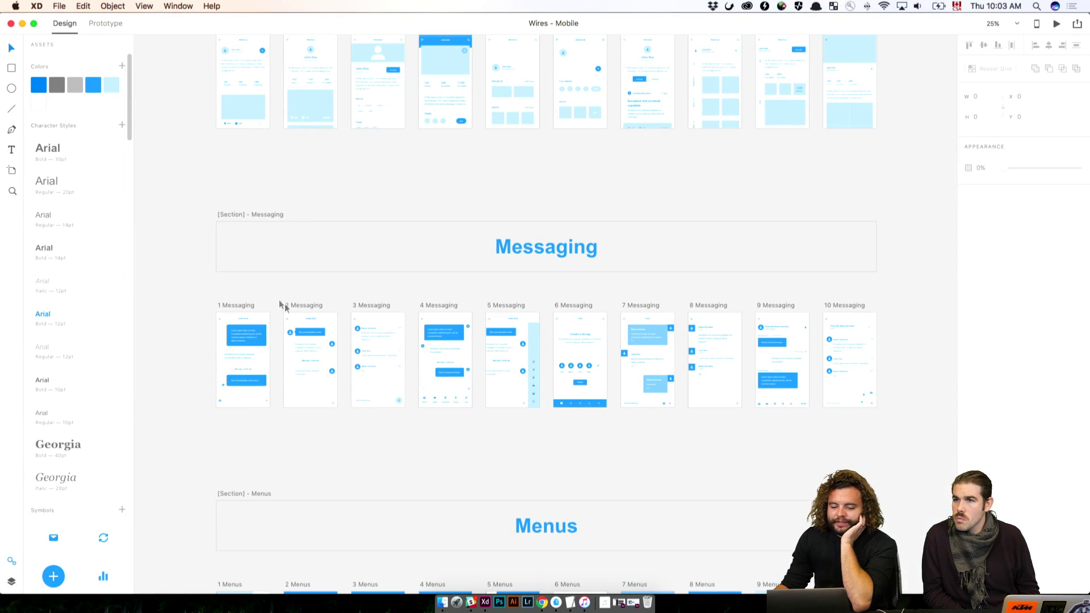
pyautogui.scroll(5, 467, 306)
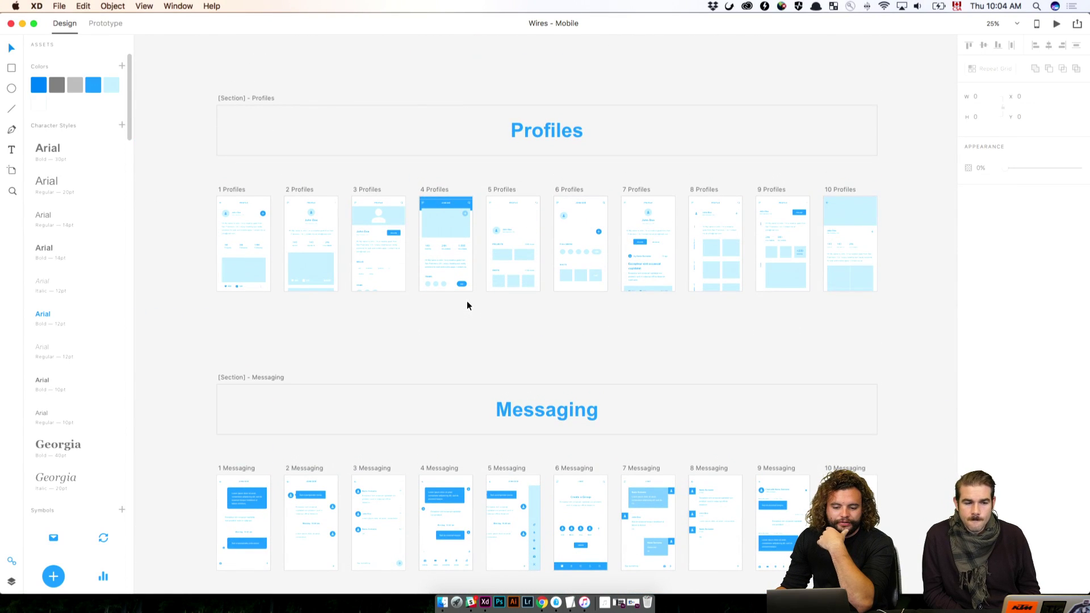
pyautogui.scroll(1, 468, 306)
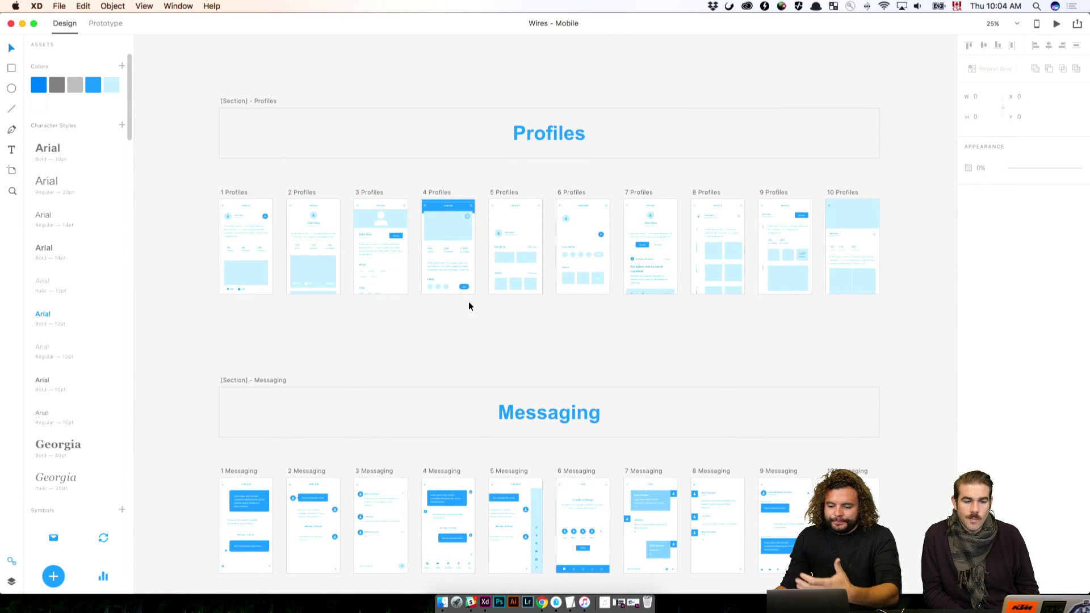
pyautogui.scroll(3, 597, 273)
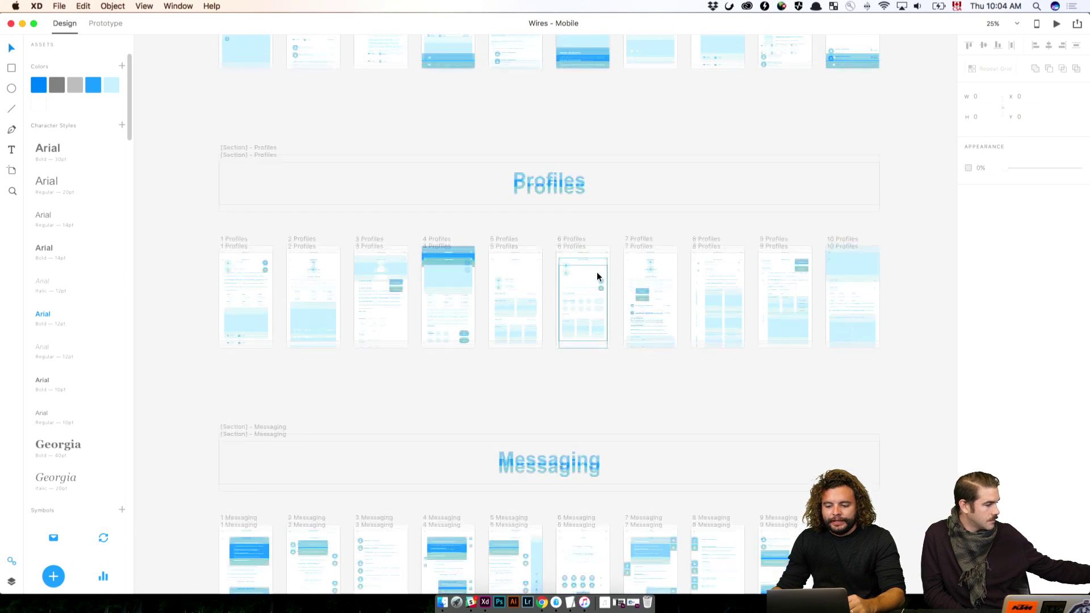
pyautogui.moveTo(714, 238); pyautogui.dragTo(576, 237)
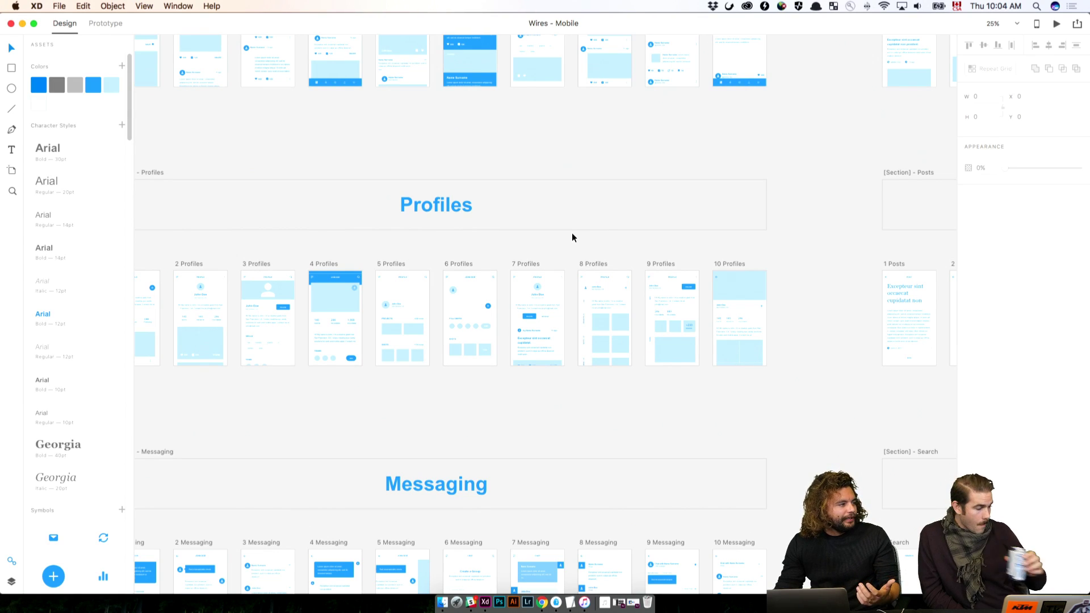
pyautogui.hscroll(-1, 645, 232)
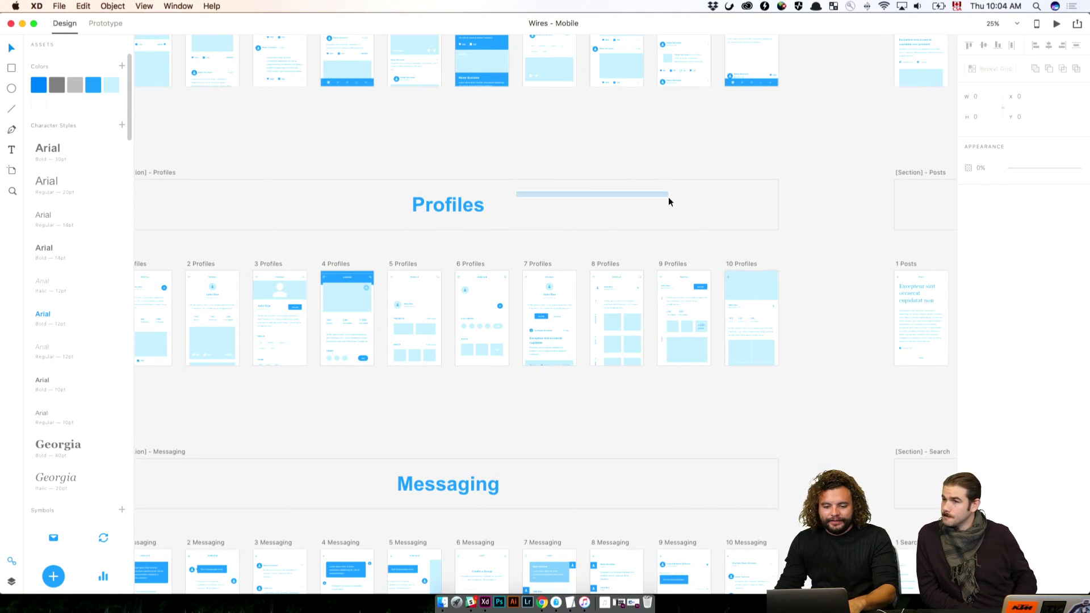
pyautogui.moveTo(493, 190); pyautogui.dragTo(678, 193)
pyautogui.scroll(5, 678, 193)
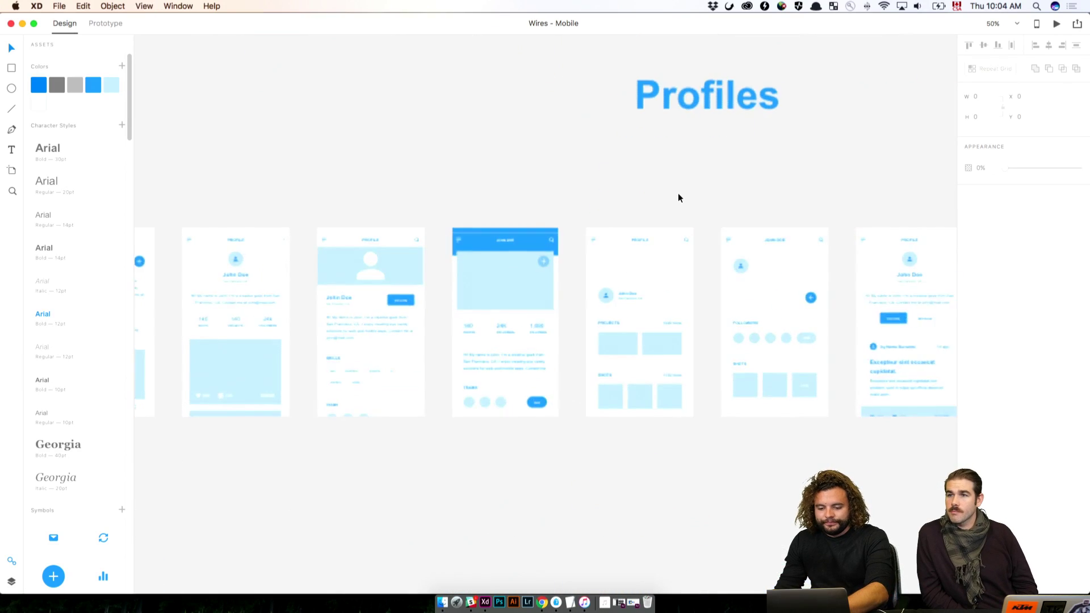
pyautogui.moveTo(435, 188); pyautogui.dragTo(575, 166)
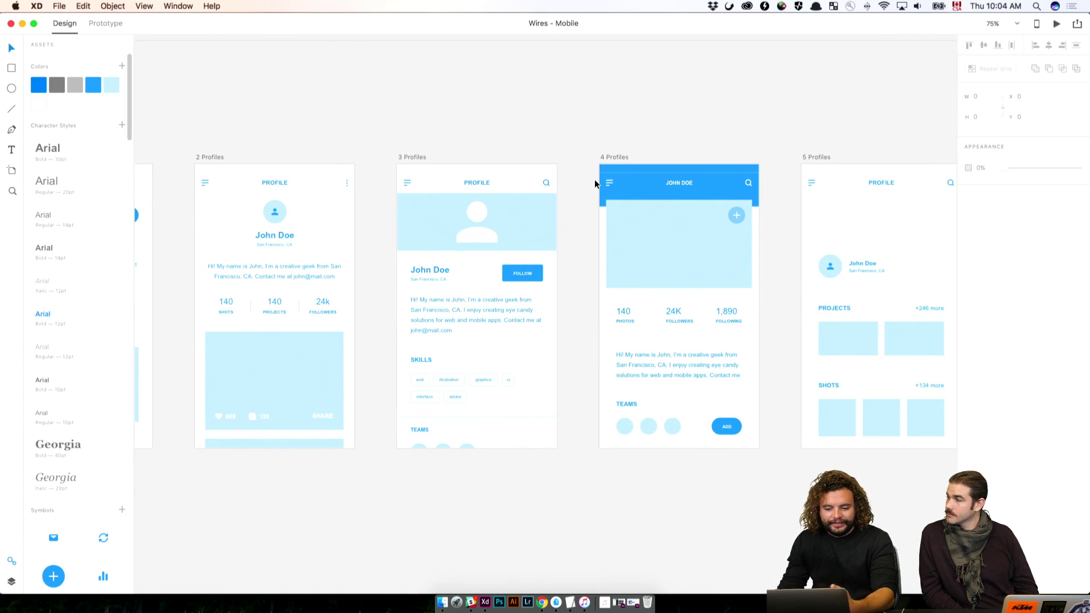
pyautogui.hscroll(-5, 491, 170)
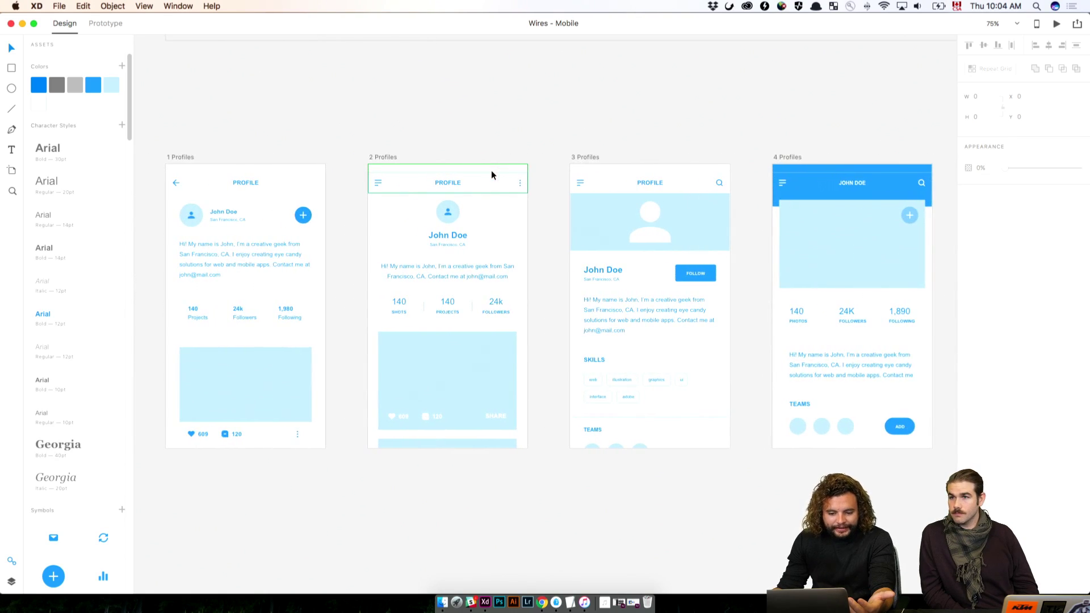
pyautogui.hscroll(15, 491, 171)
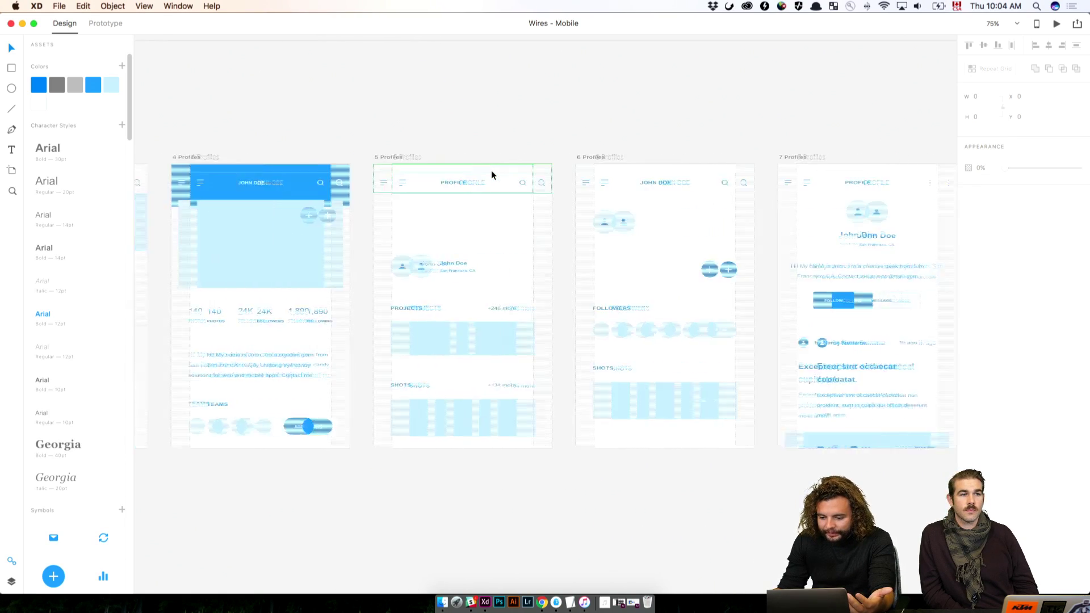
pyautogui.hscroll(10, 491, 170)
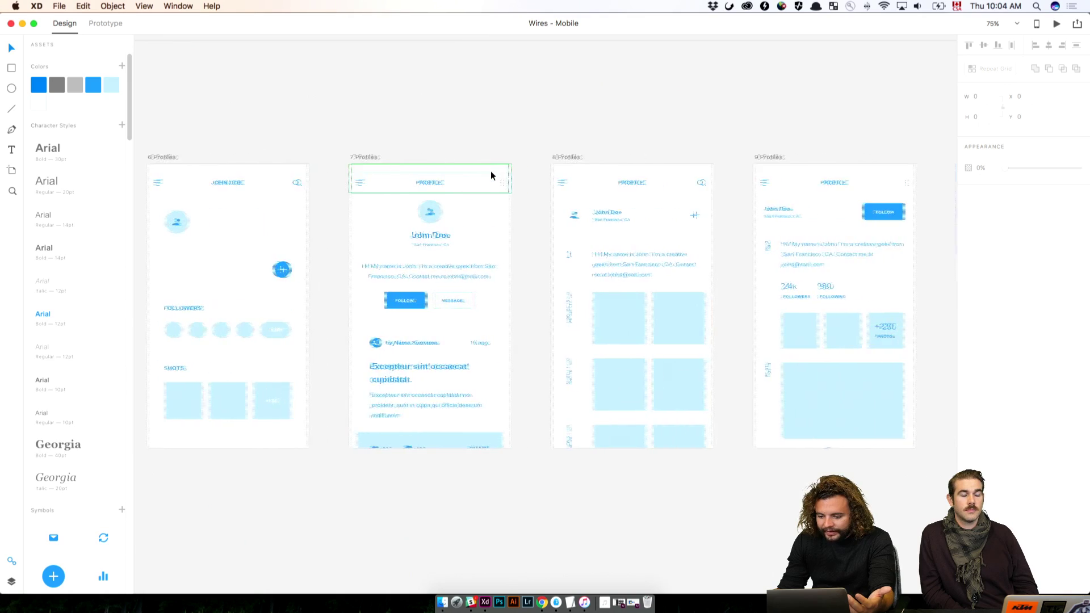
pyautogui.hscroll(-11, 491, 171)
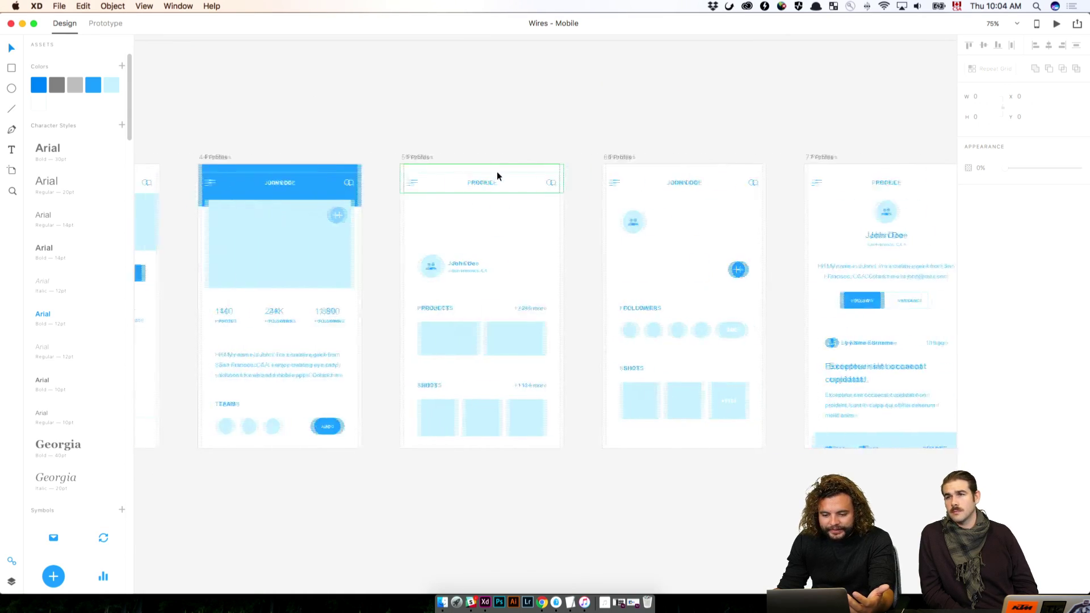
pyautogui.hscroll(-12, 496, 172)
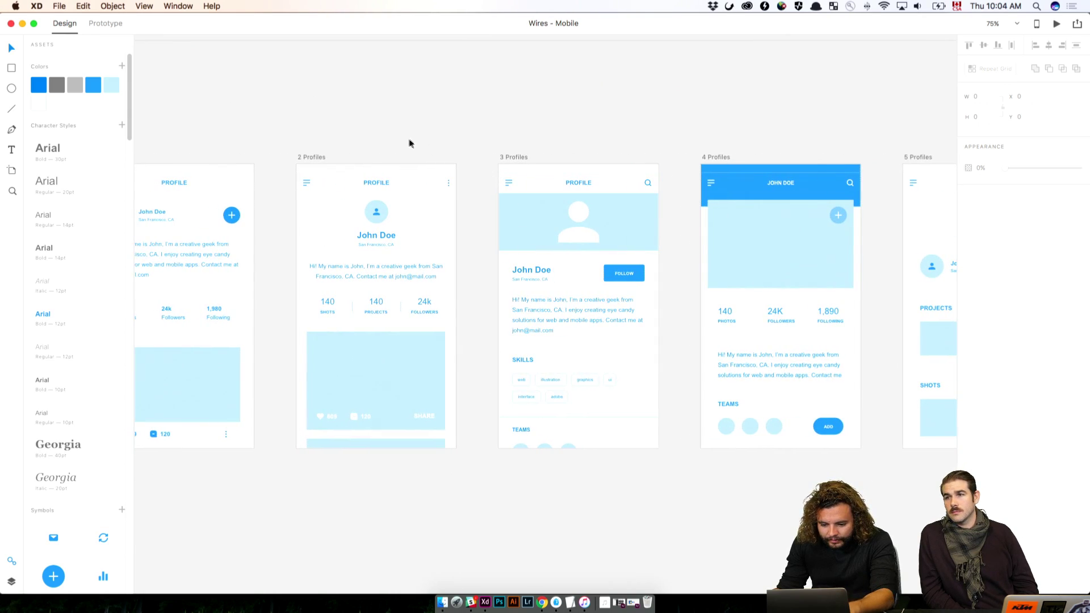
# Step: Copy the 2 Profiles artboard, close the Wires - Mobile file, and paste the artboard into Foosball Pro after Newsfeed – 1
pyautogui.moveTo(490, 143); pyautogui.dragTo(658, 148)
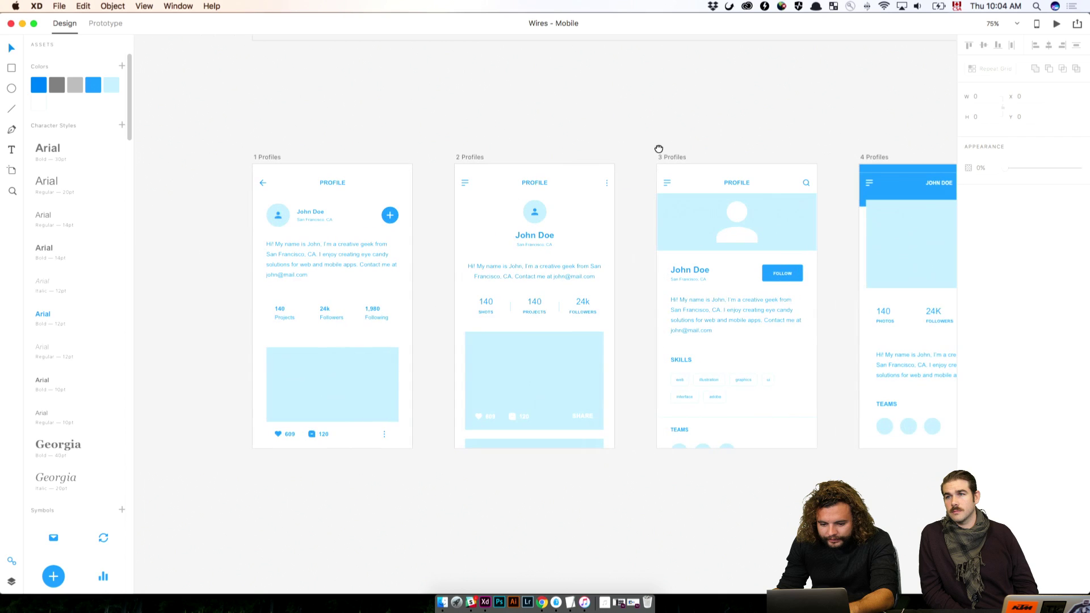
pyautogui.click(479, 159)
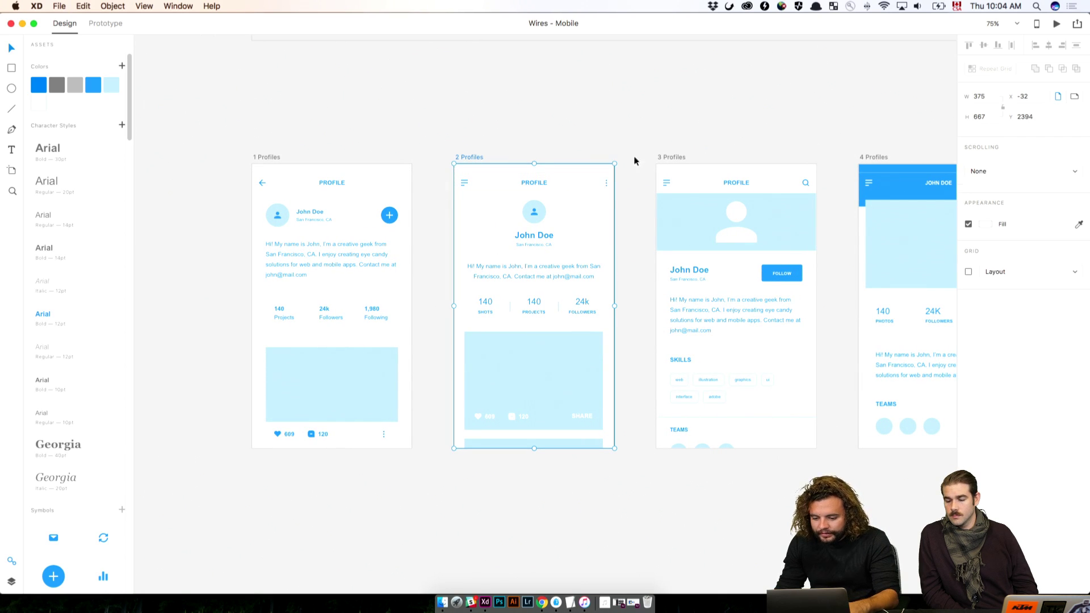
pyautogui.moveTo(635, 161); pyautogui.dragTo(329, 154)
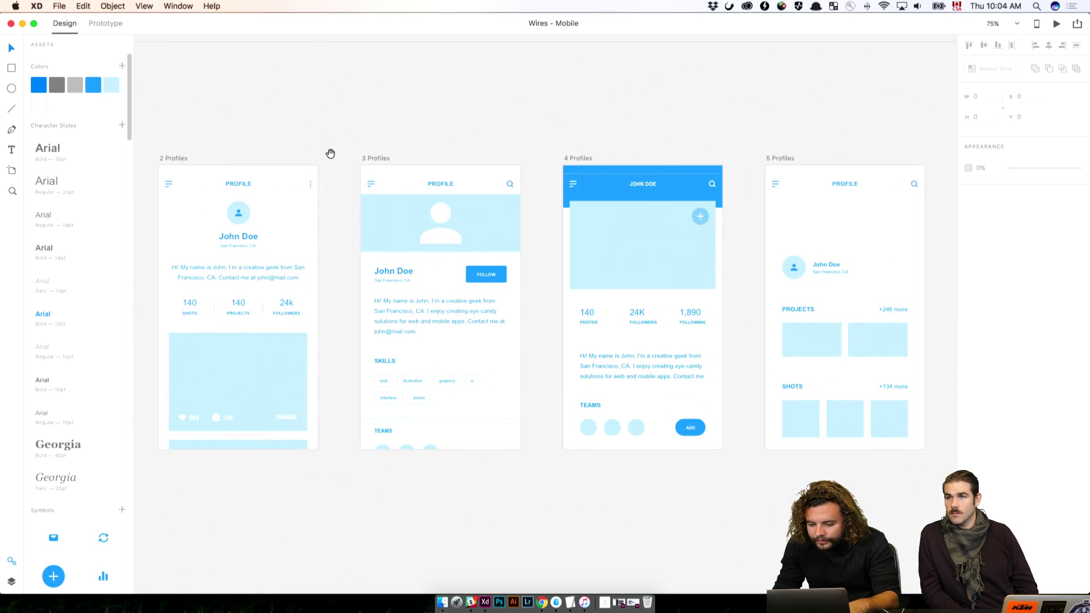
pyautogui.click(186, 160)
pyautogui.press('super+c')
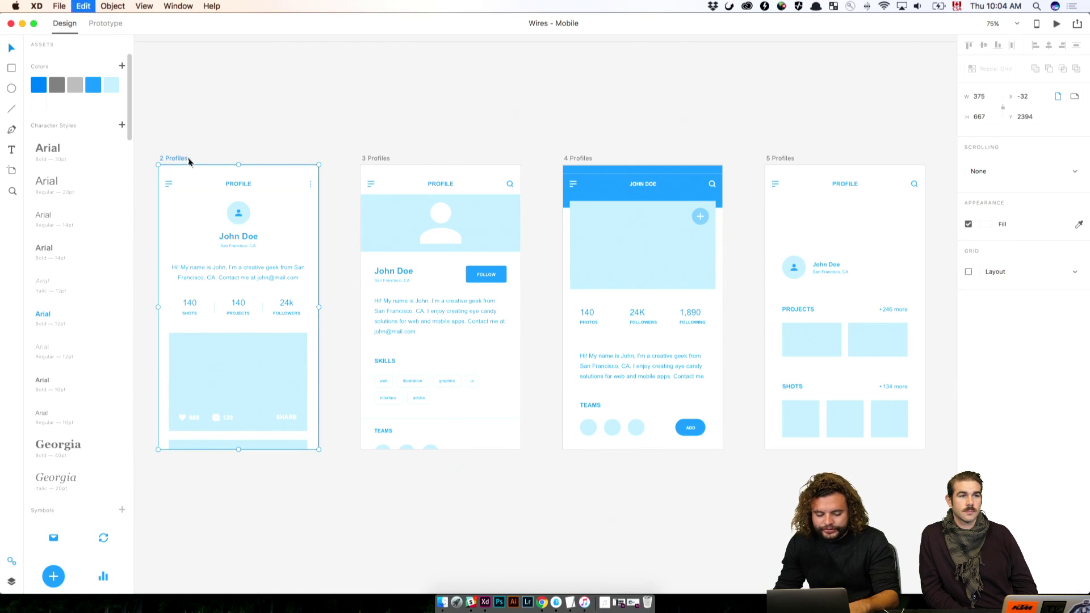
pyautogui.click(11, 24)
pyautogui.press('super+v')
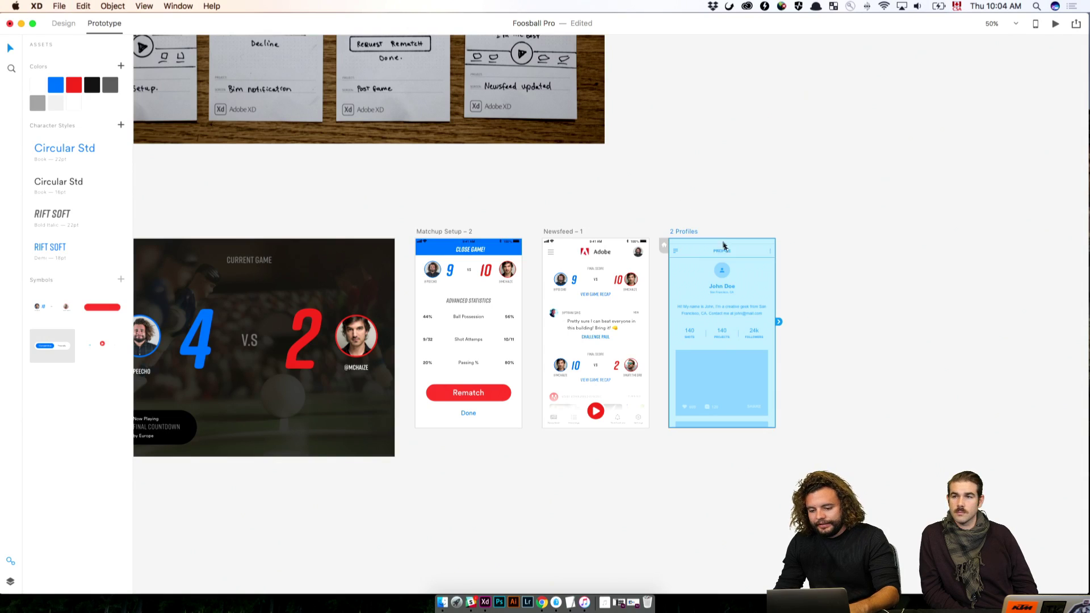
# Step: In Design mode, move the 2 Profiles artboard to empty canvas space below and to the right of Newsfeed – 1
pyautogui.click(63, 23)
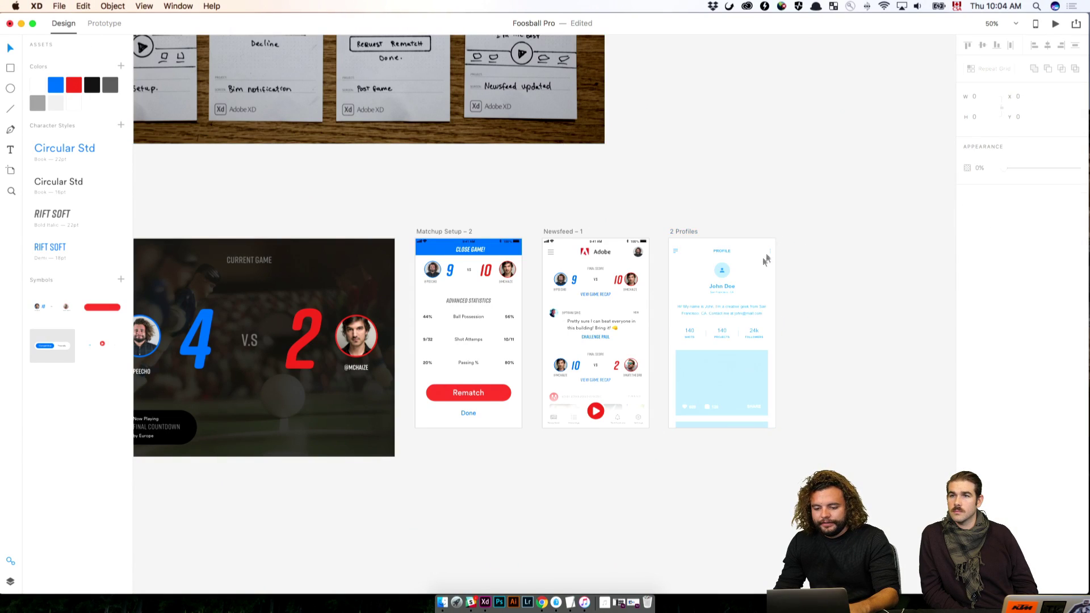
pyautogui.moveTo(760, 223); pyautogui.dragTo(672, 214)
pyautogui.scroll(-5, 671, 215)
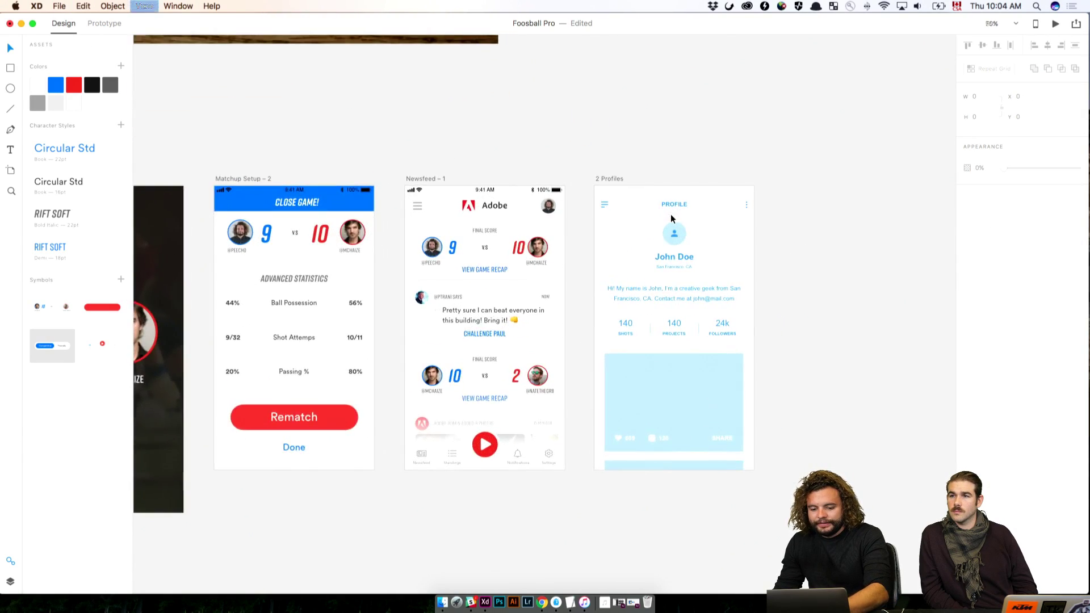
pyautogui.hscroll(4, 518, 262)
pyautogui.scroll(2, 518, 262)
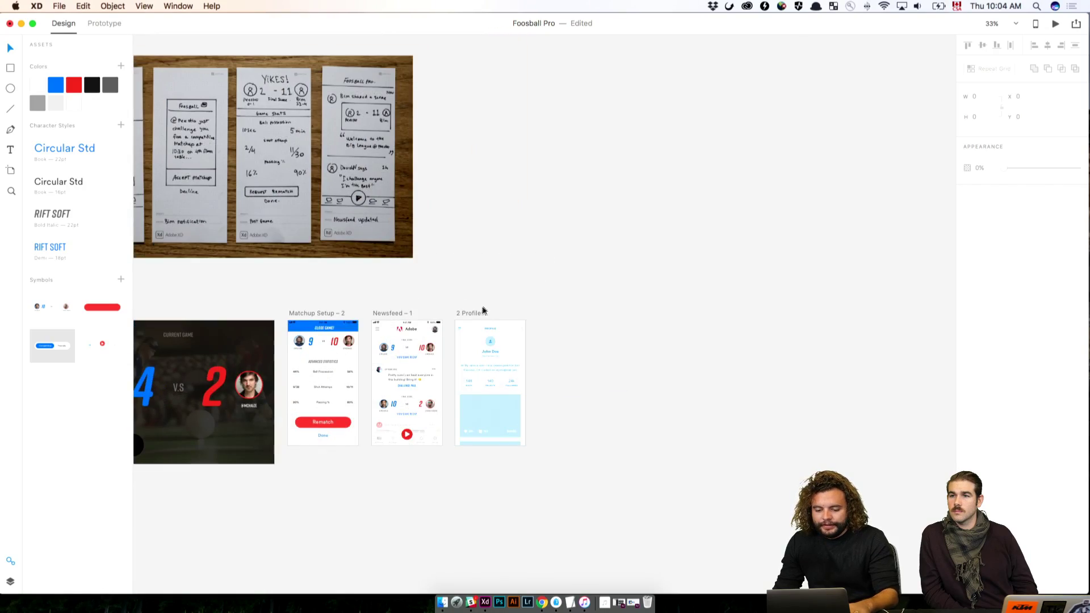
pyautogui.moveTo(479, 307); pyautogui.dragTo(711, 425)
pyautogui.press('super+3')
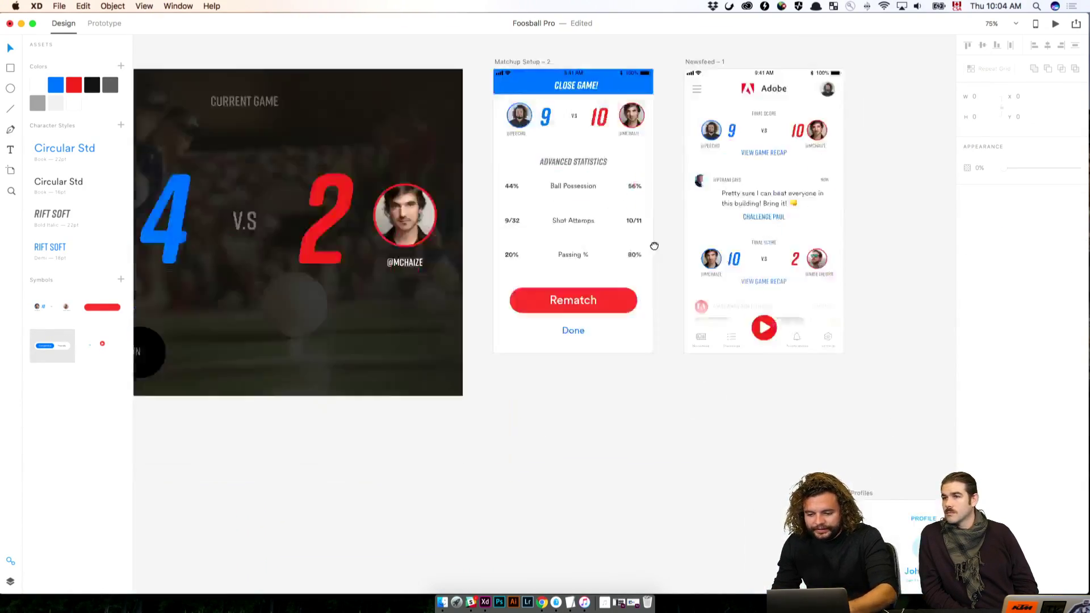
pyautogui.hscroll(2, 594, 107)
pyautogui.press('super+1')
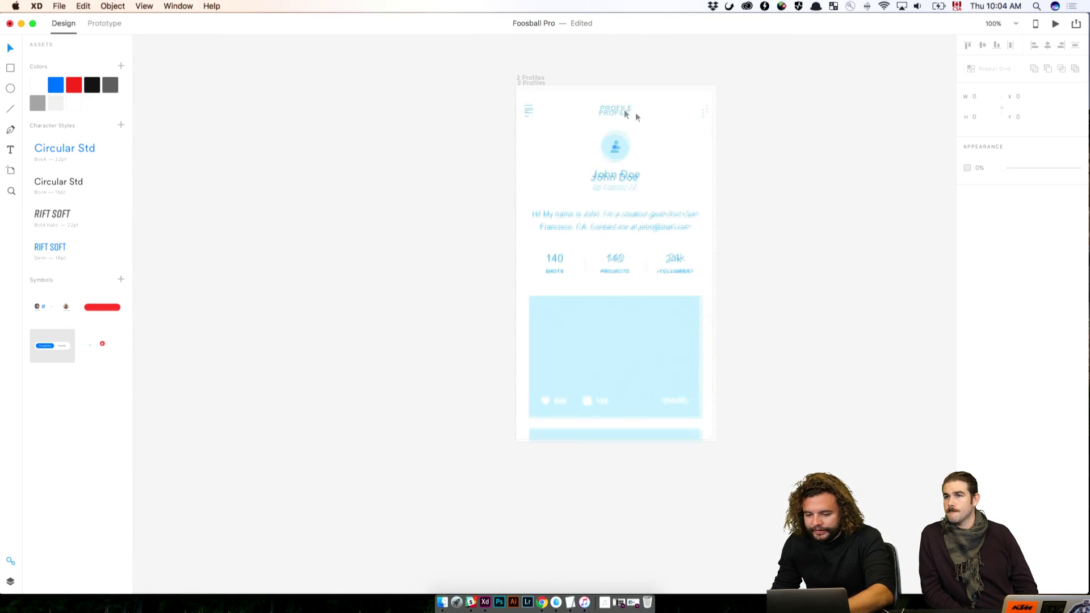
# Step: Apply the Rift Soft Bold Italic 22pt character style to the PROFILE heading and change its text to "PLAYER PROFILE"
pyautogui.doubleClick(611, 95)
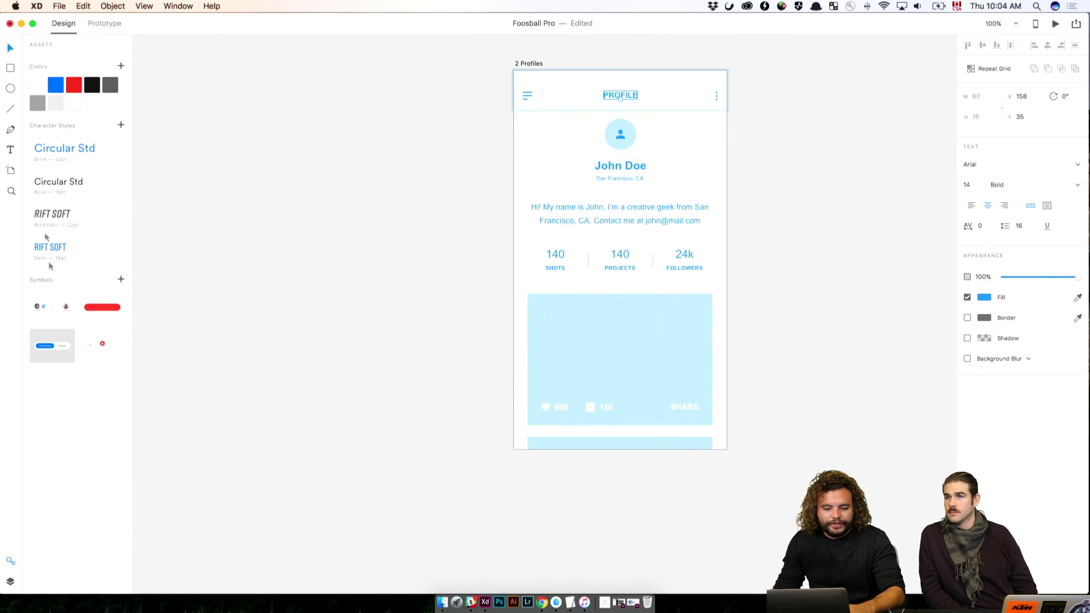
pyautogui.click(65, 210)
pyautogui.doubleClick(623, 92)
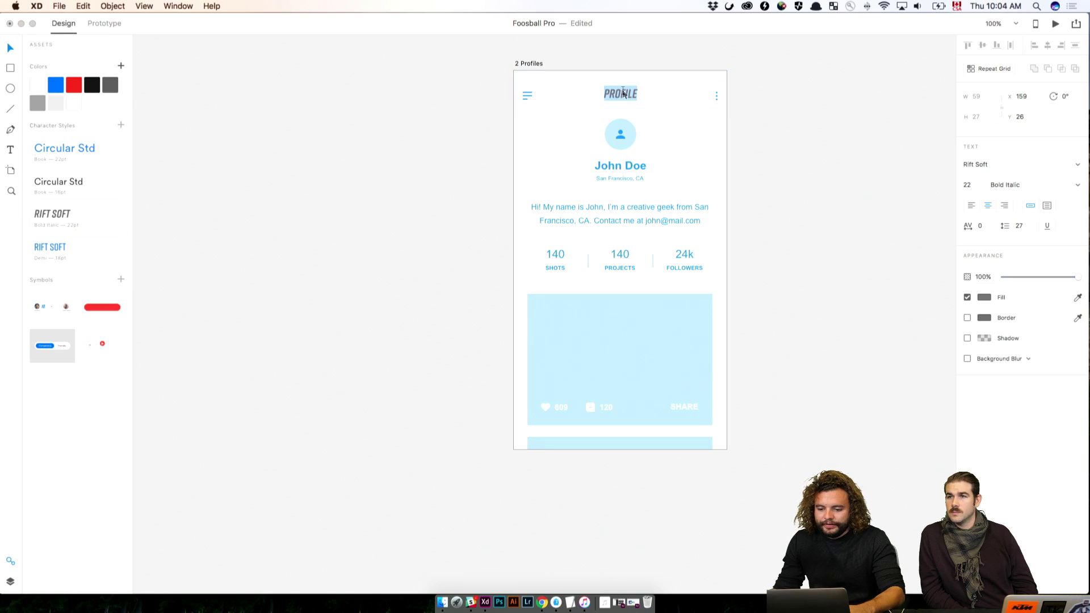
pyautogui.write('PLAY')
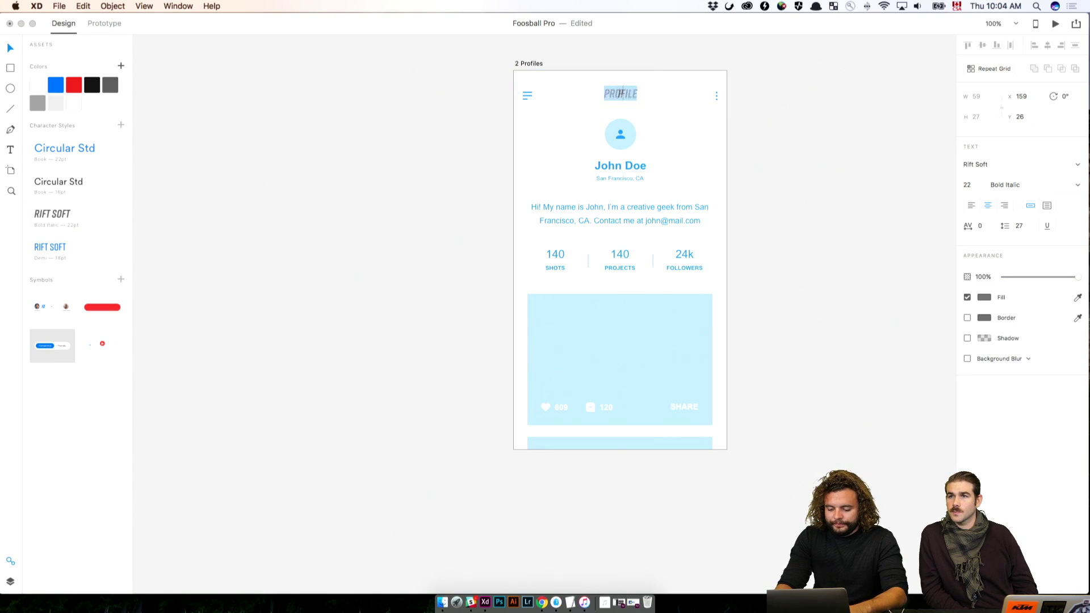
pyautogui.write('ER PROFILE')
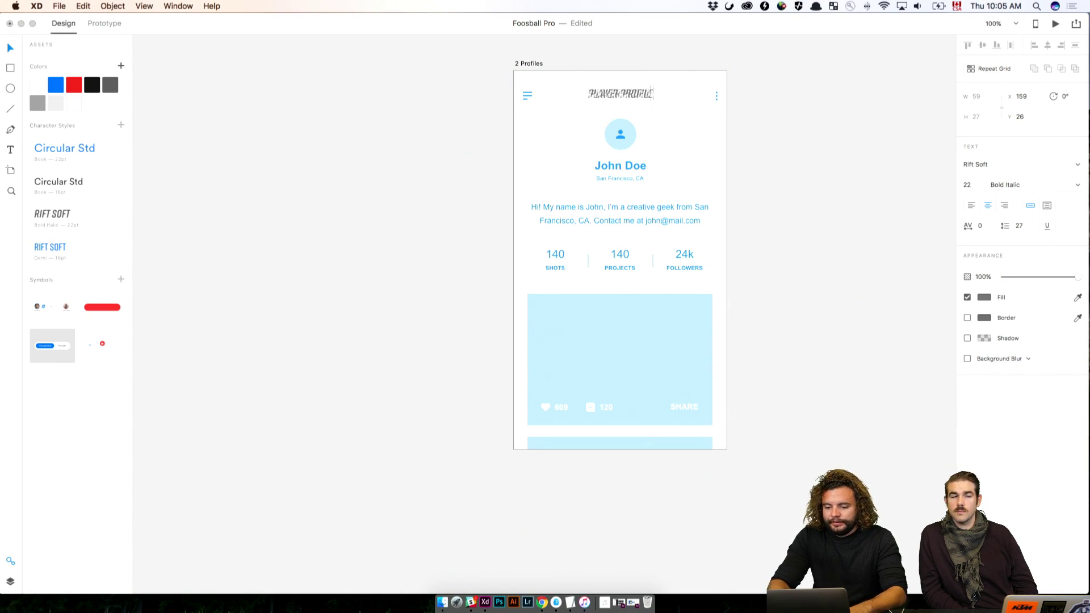
pyautogui.press('Escape')
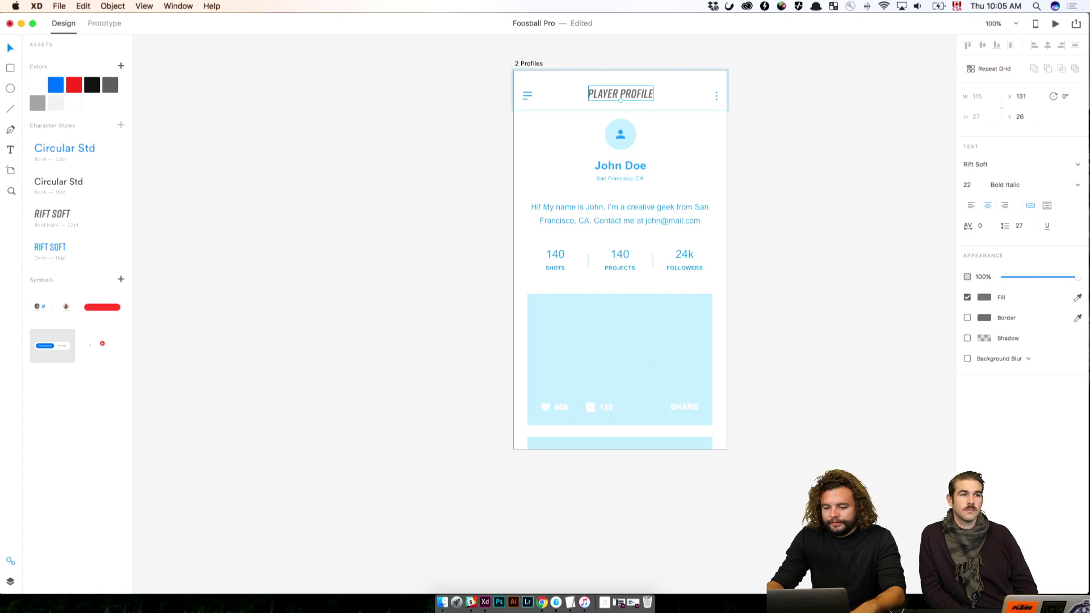
# Step: Replace the placeholder name below the profile avatar with the player's @ username
pyautogui.click(625, 162)
pyautogui.doubleClick(625, 164)
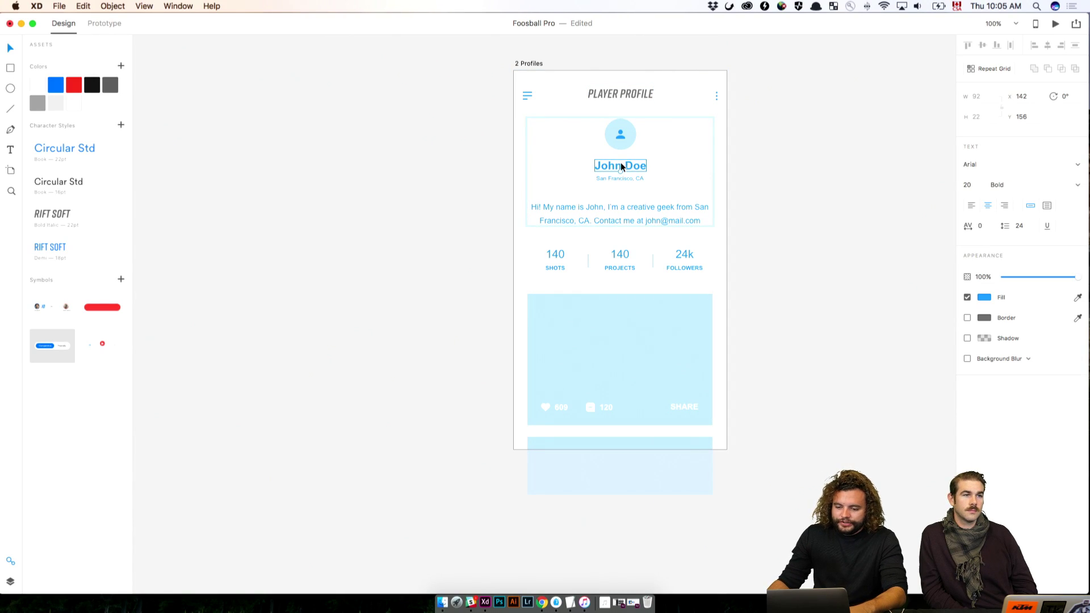
pyautogui.doubleClick(621, 165)
pyautogui.write('@')
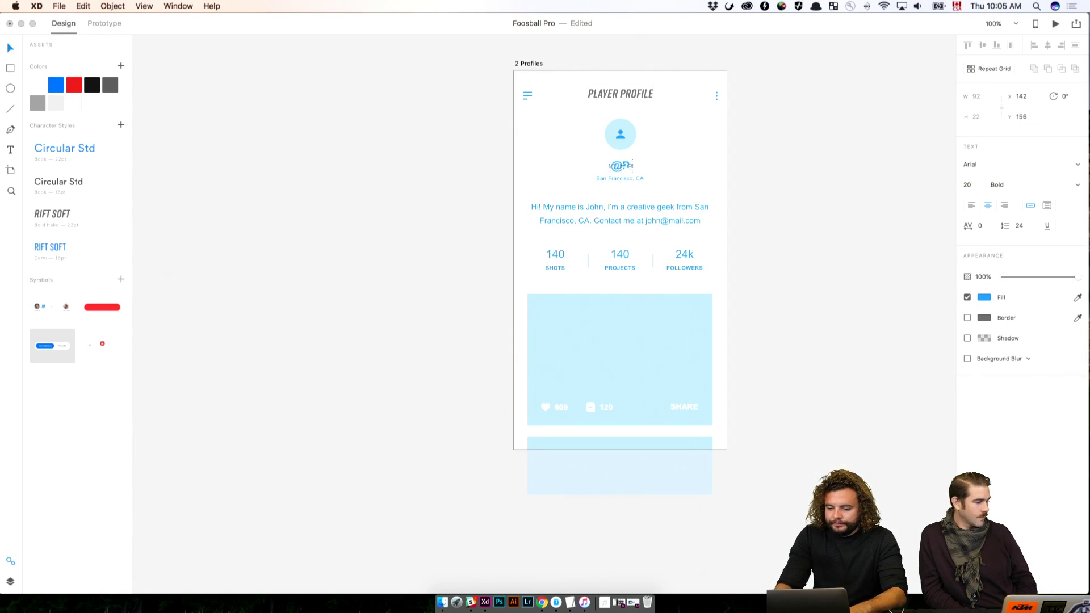
pyautogui.write('Peecgo')
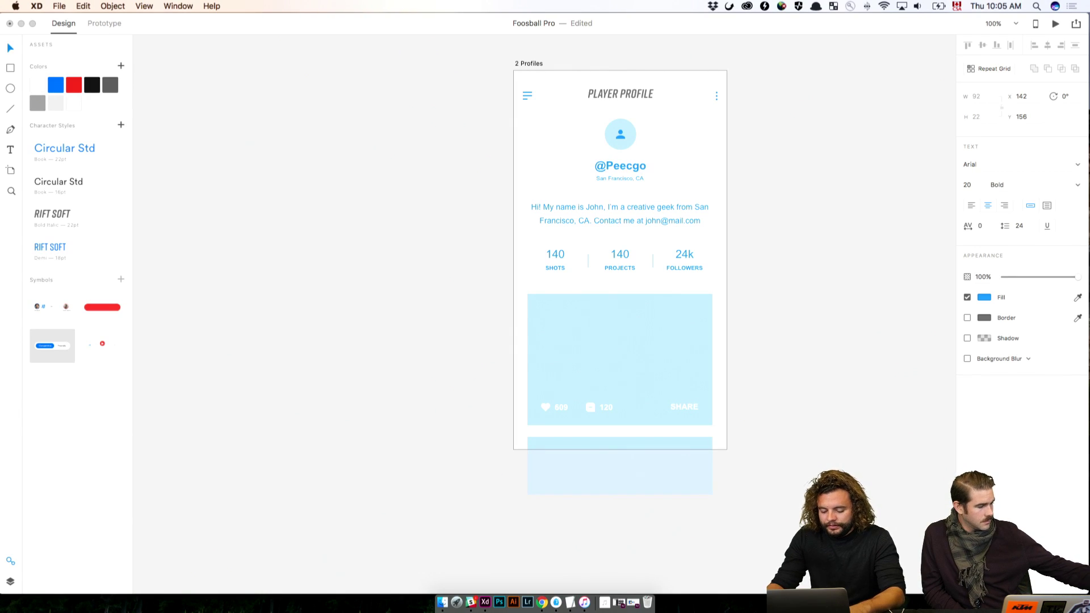
pyautogui.press('BackSpace')
pyautogui.press('BackSpace')
pyautogui.write('ho')
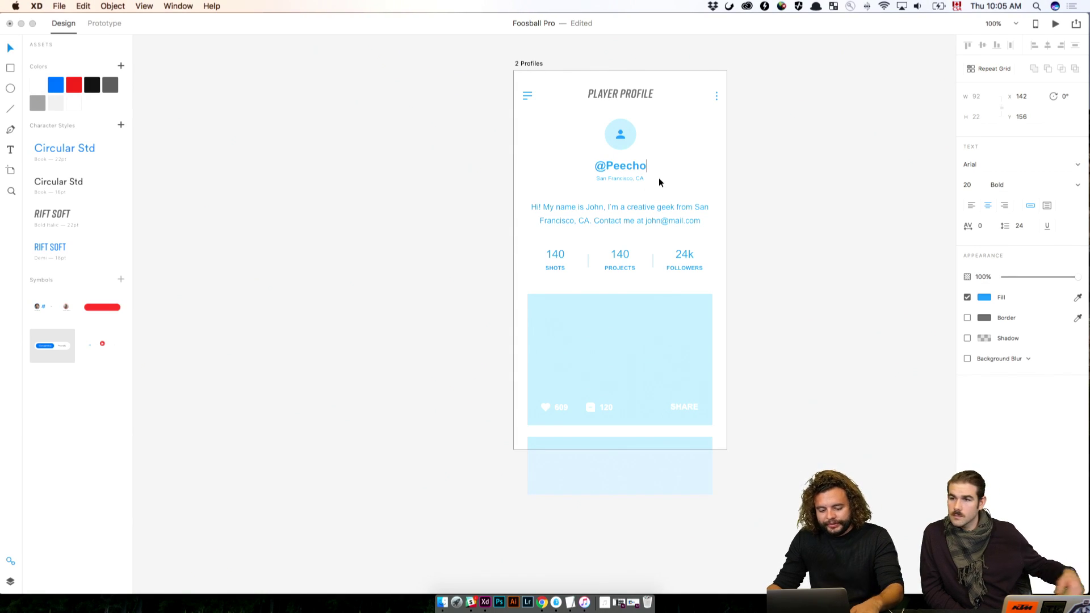
pyautogui.press('Escape')
# Step: Change the city in the location line under the username to "San Diego", keeping ", CA"
pyautogui.click(750, 188)
pyautogui.press('super+equal')
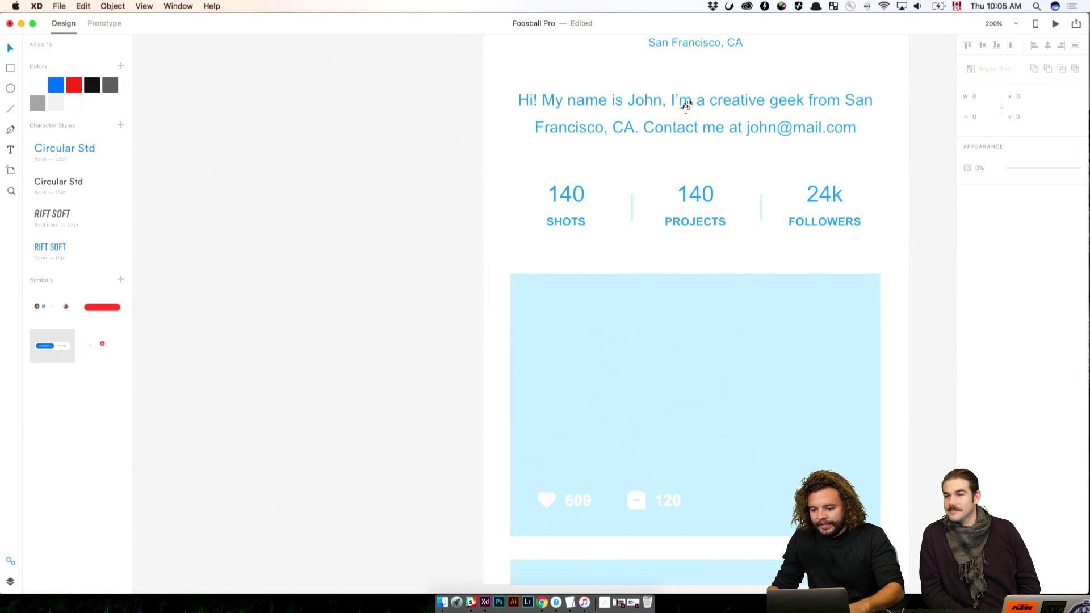
pyautogui.scroll(5, 685, 105)
pyautogui.click(649, 286)
pyautogui.doubleClick(654, 291)
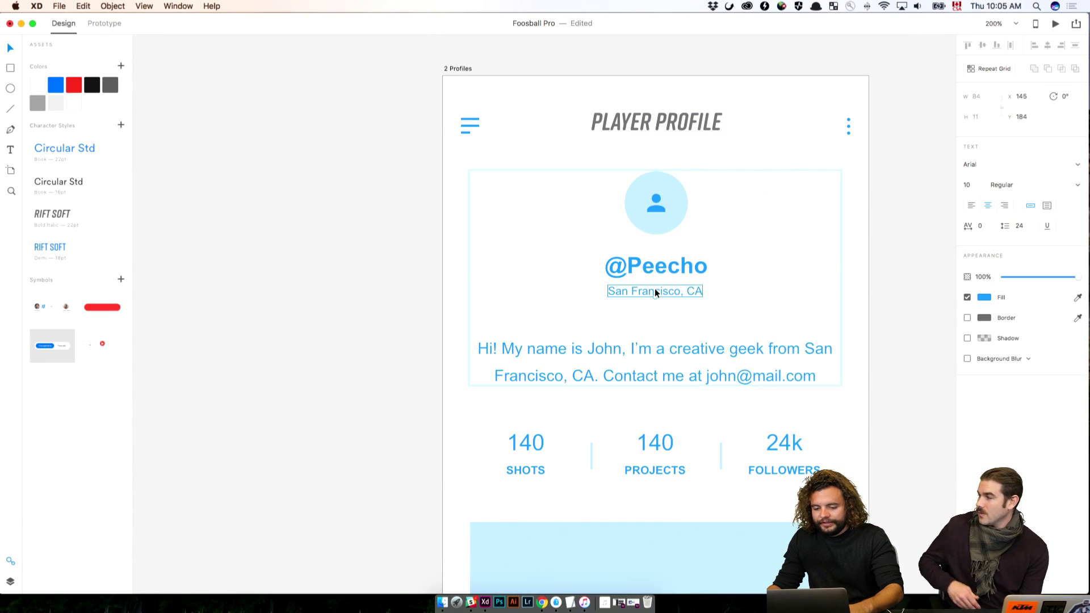
pyautogui.doubleClick(654, 293)
pyautogui.moveTo(679, 291); pyautogui.dragTo(586, 294)
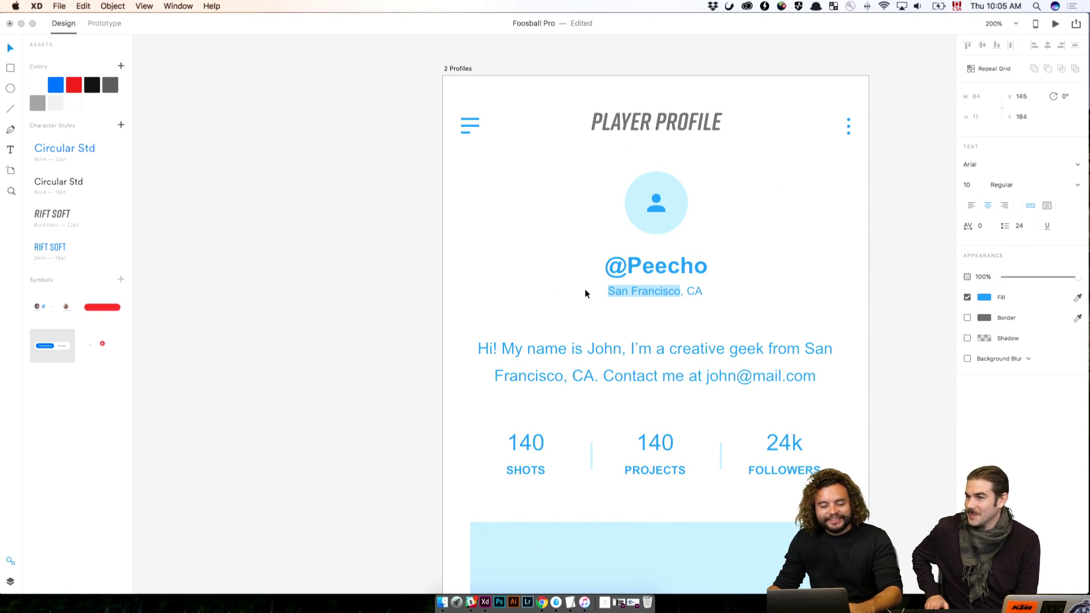
pyautogui.write('San')
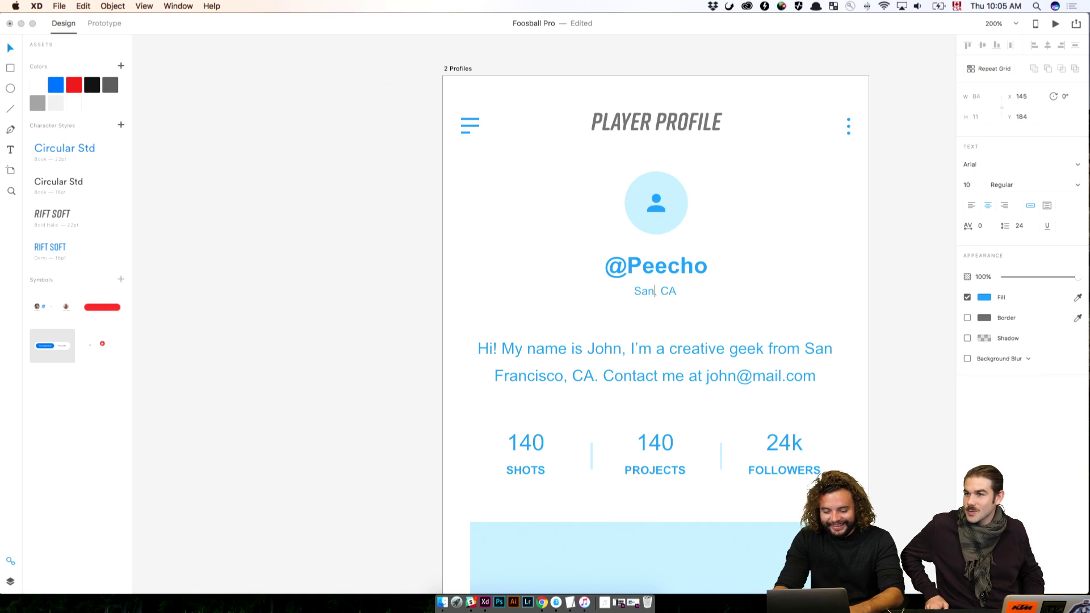
pyautogui.write(' Diego')
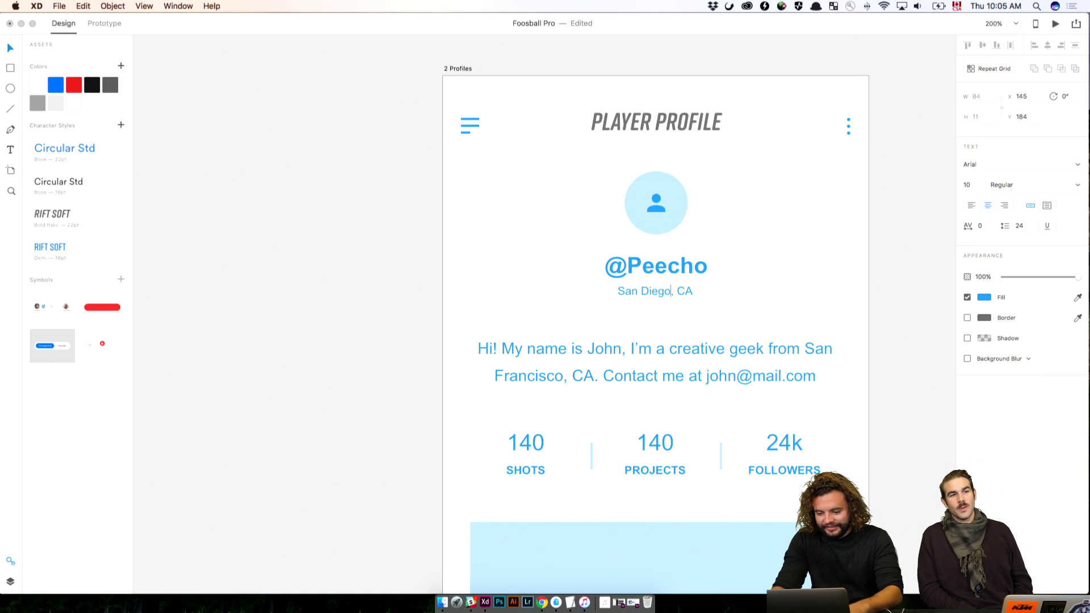
pyautogui.press('Escape')
pyautogui.press('Escape')
# Step: Rewrite the bio after "Hi! My name is" with the player's first name followed by "and I'm a pretty good plater."
pyautogui.moveTo(767, 404); pyautogui.dragTo(565, 271)
pyautogui.click(587, 244)
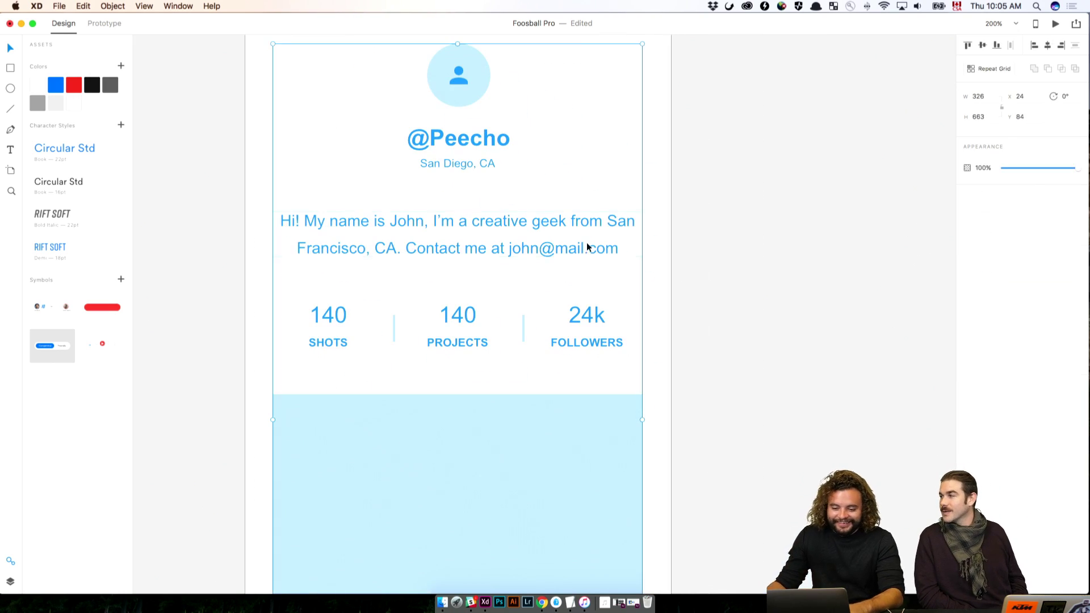
pyautogui.doubleClick(469, 233)
pyautogui.doubleClick(421, 226)
pyautogui.click(360, 222)
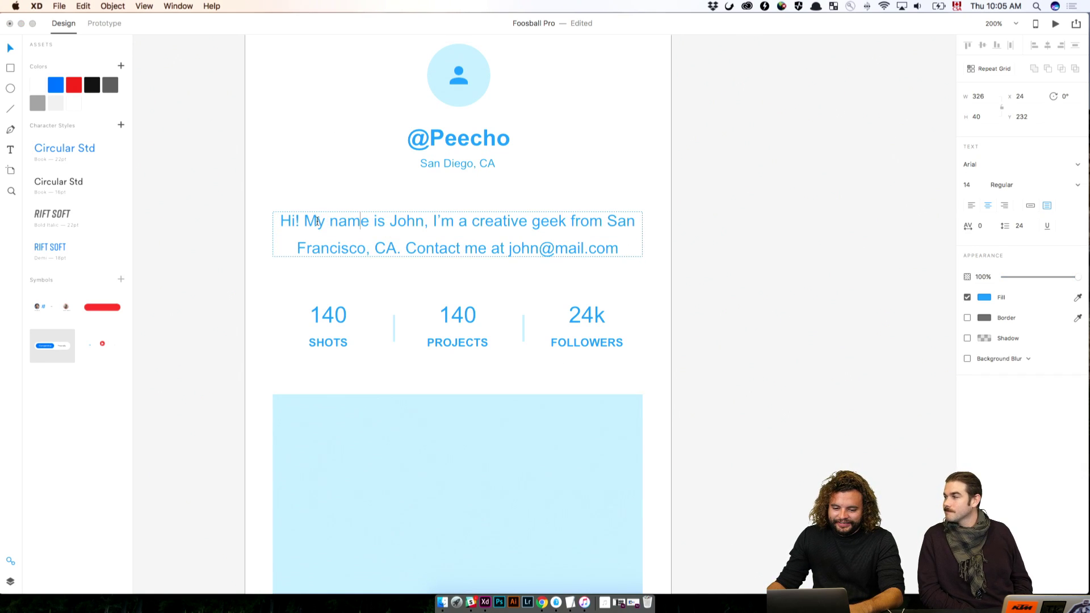
pyautogui.moveTo(386, 220); pyautogui.dragTo(680, 323)
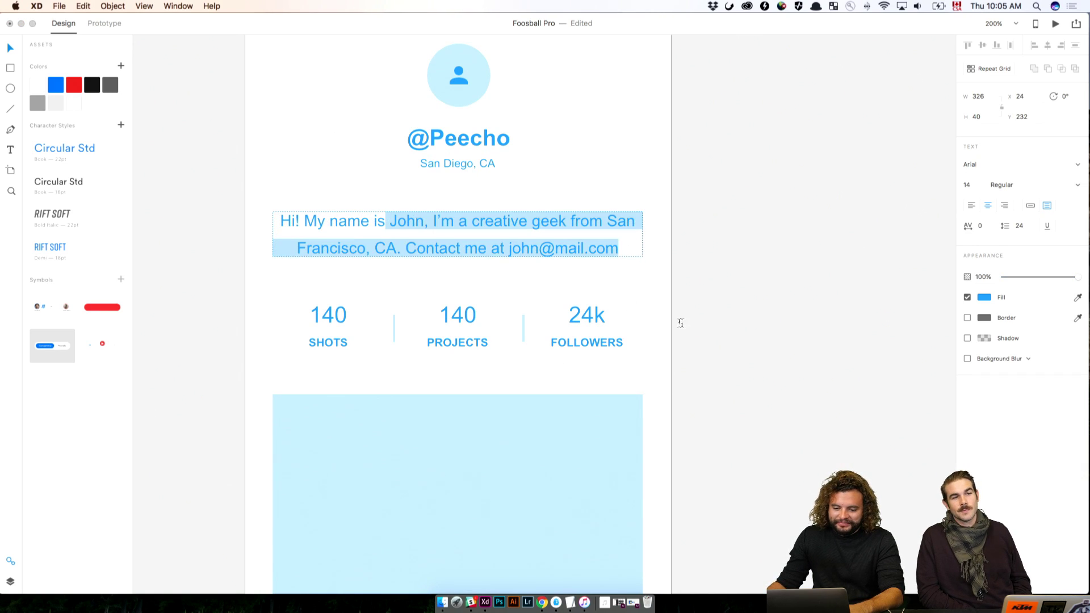
pyautogui.press('BackSpace')
pyautogui.write('Claude ')
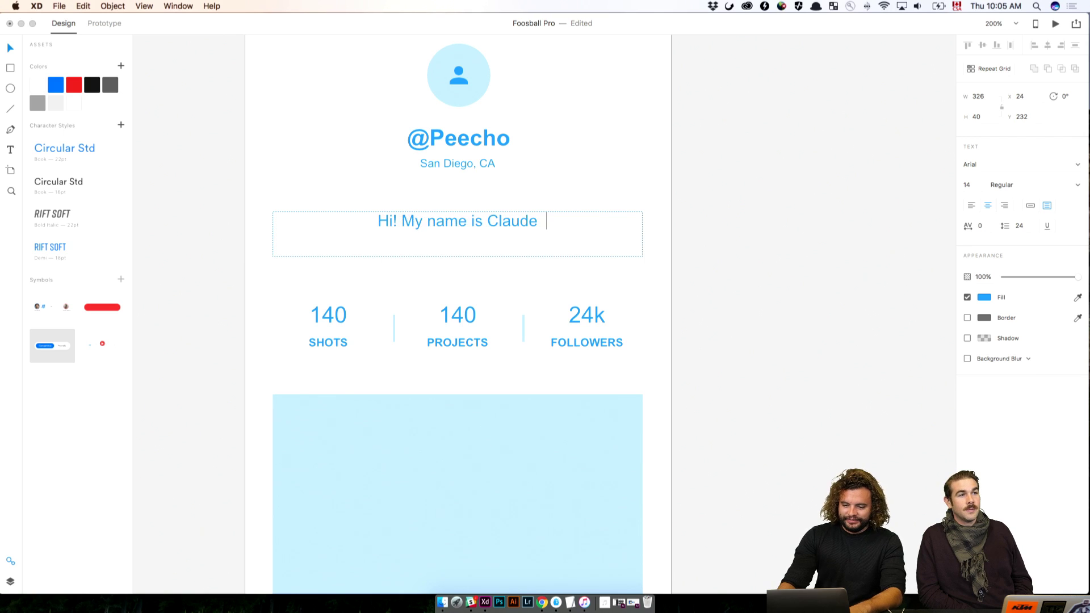
pyautogui.write("and I'm a")
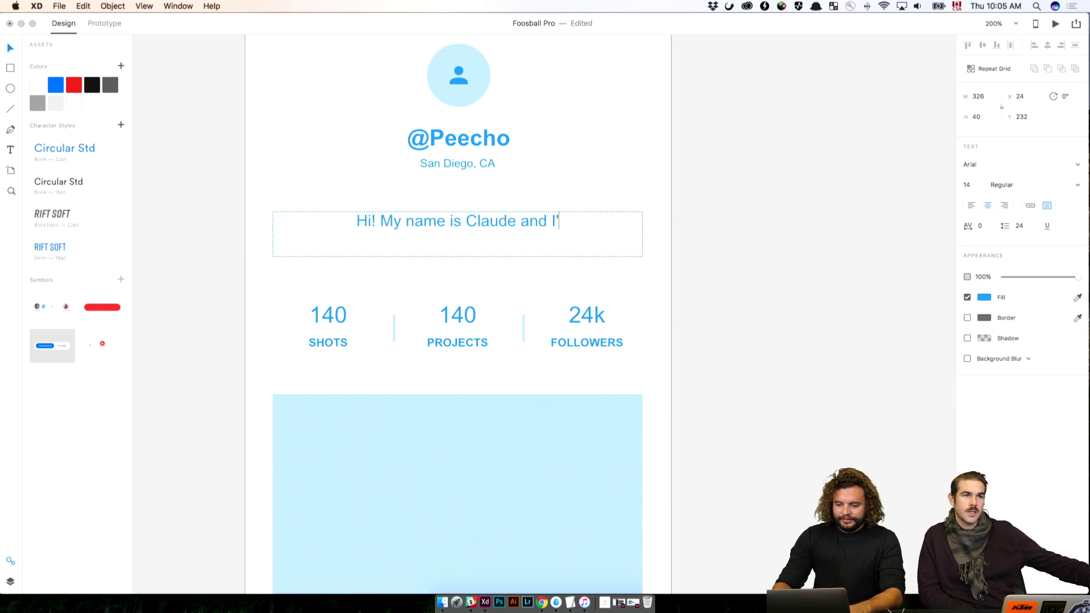
pyautogui.write(' r')
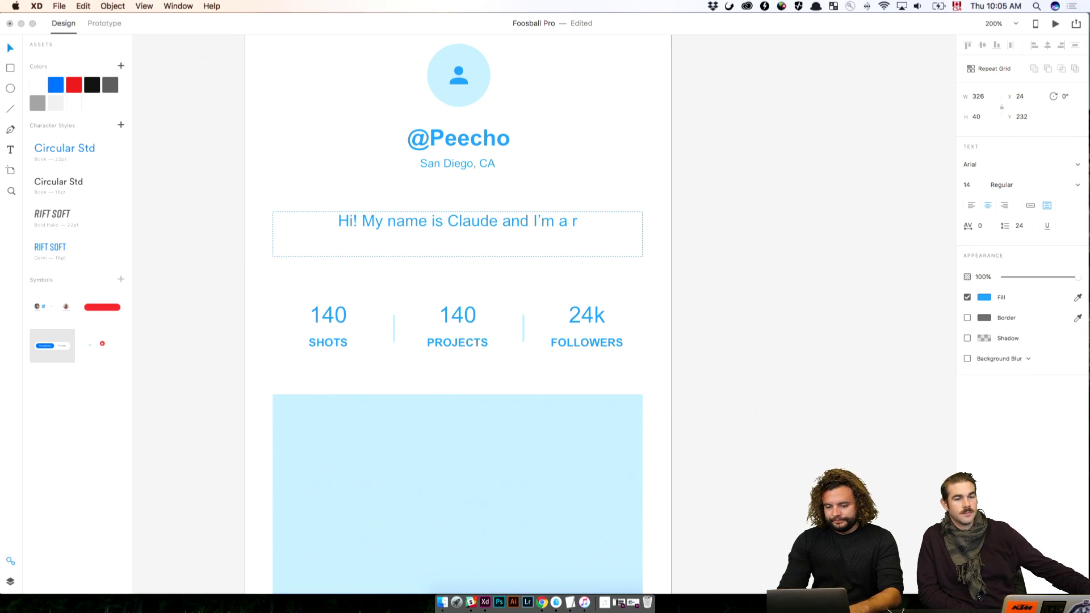
pyautogui.press('BackSpace')
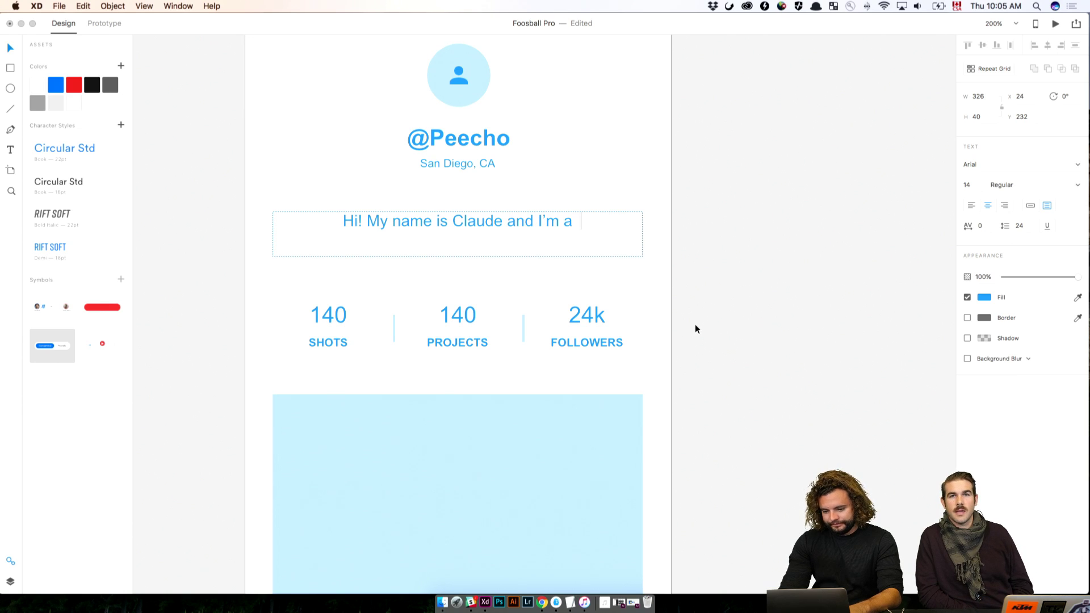
pyautogui.write('pretty')
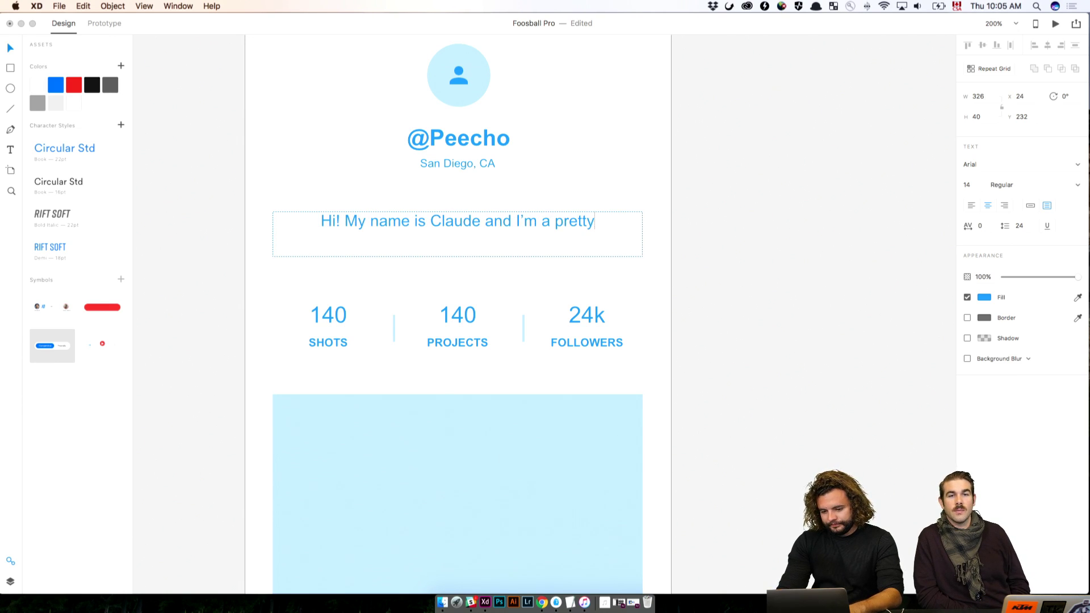
pyautogui.write(' good plater.')
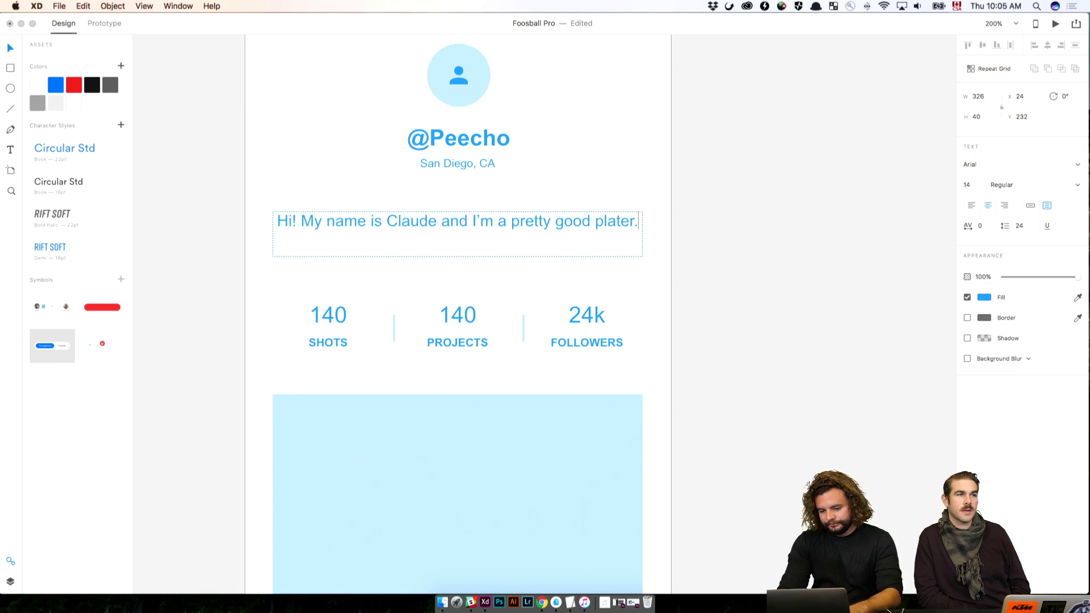
pyautogui.press('Escape')
pyautogui.click(774, 377)
pyautogui.moveTo(774, 377); pyautogui.dragTo(755, 393)
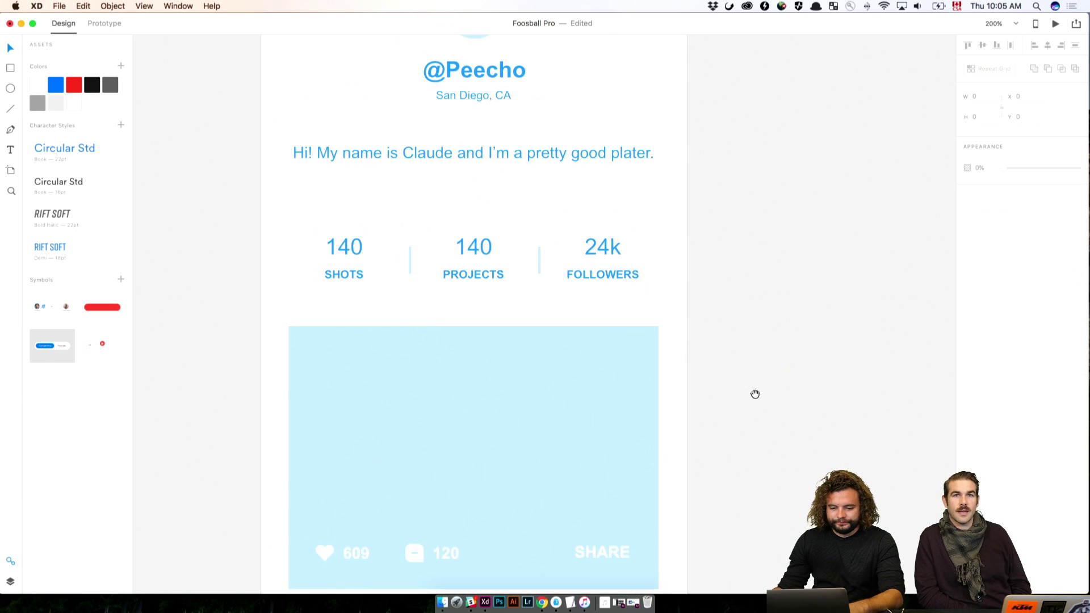
pyautogui.moveTo(588, 296); pyautogui.dragTo(633, 161)
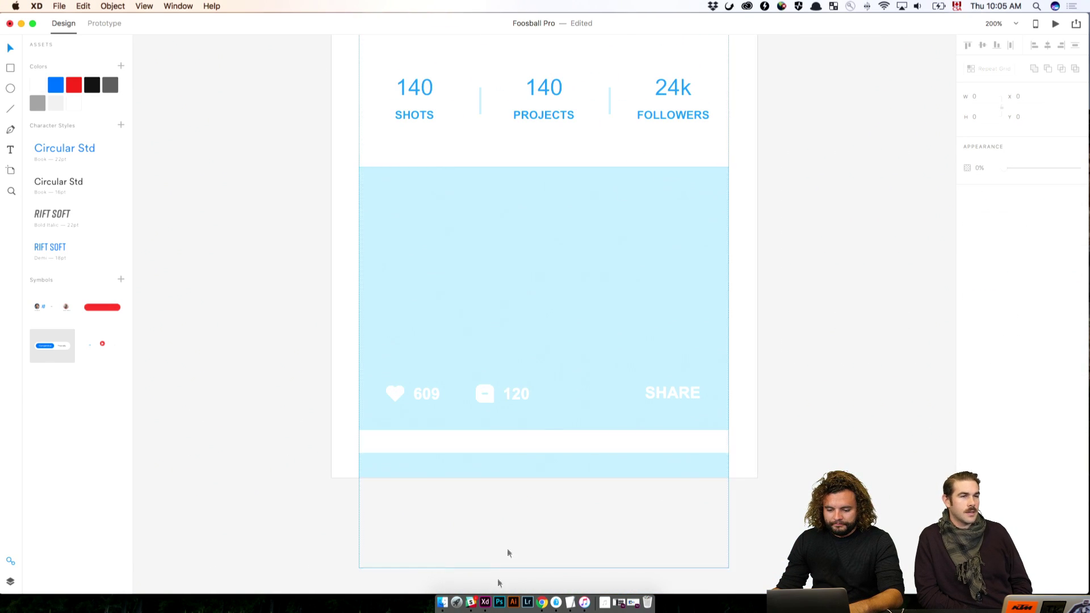
# Step: Switch to Finder and look in the Yosemite folder on the Desktop for images
pyautogui.click(443, 602)
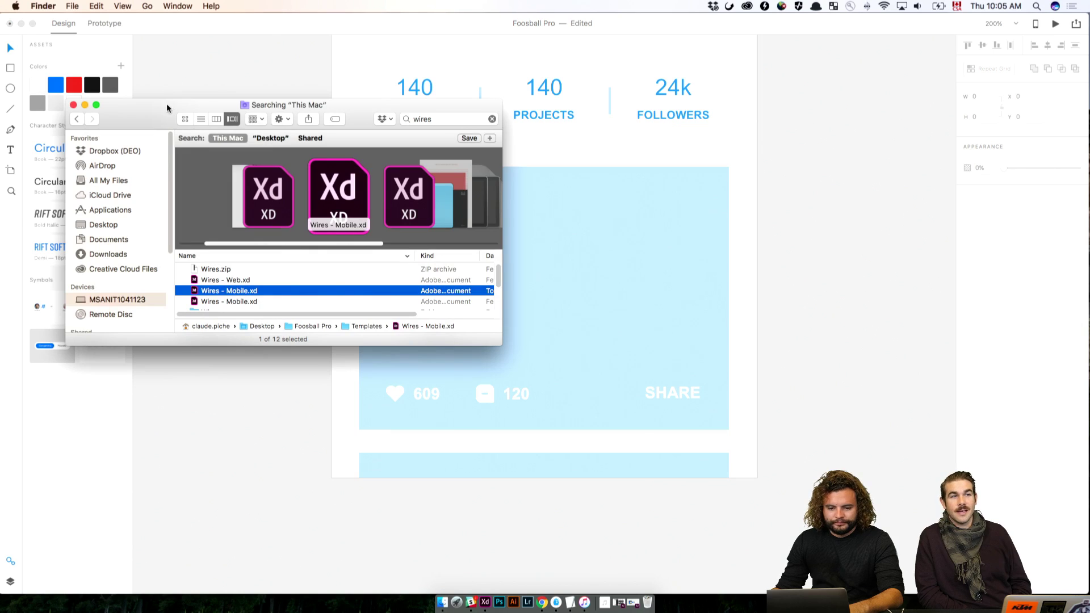
pyautogui.moveTo(167, 108); pyautogui.dragTo(846, 112)
pyautogui.click(799, 230)
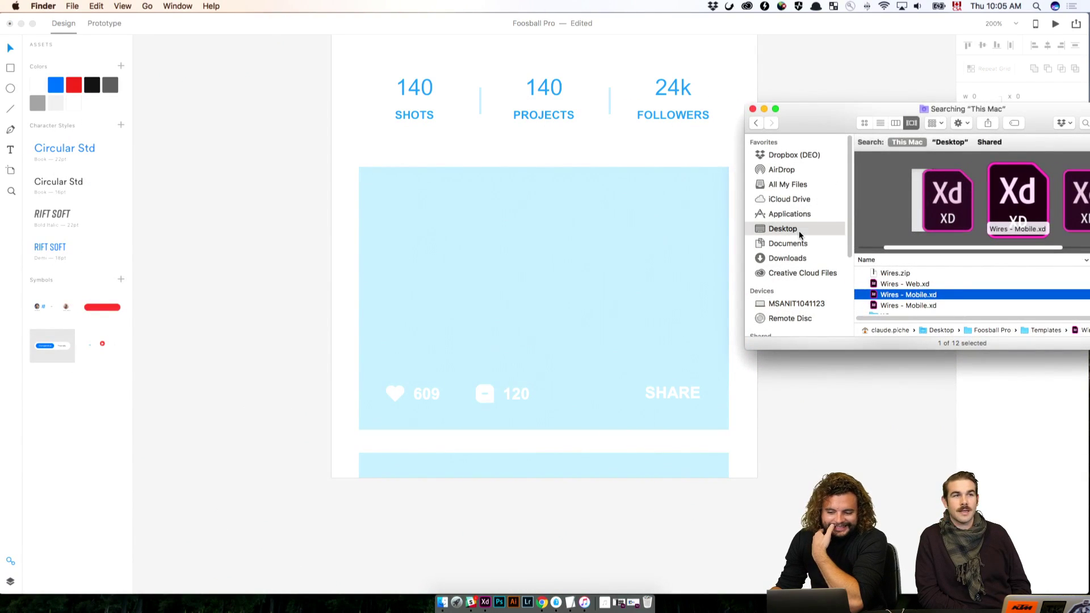
pyautogui.doubleClick(898, 186)
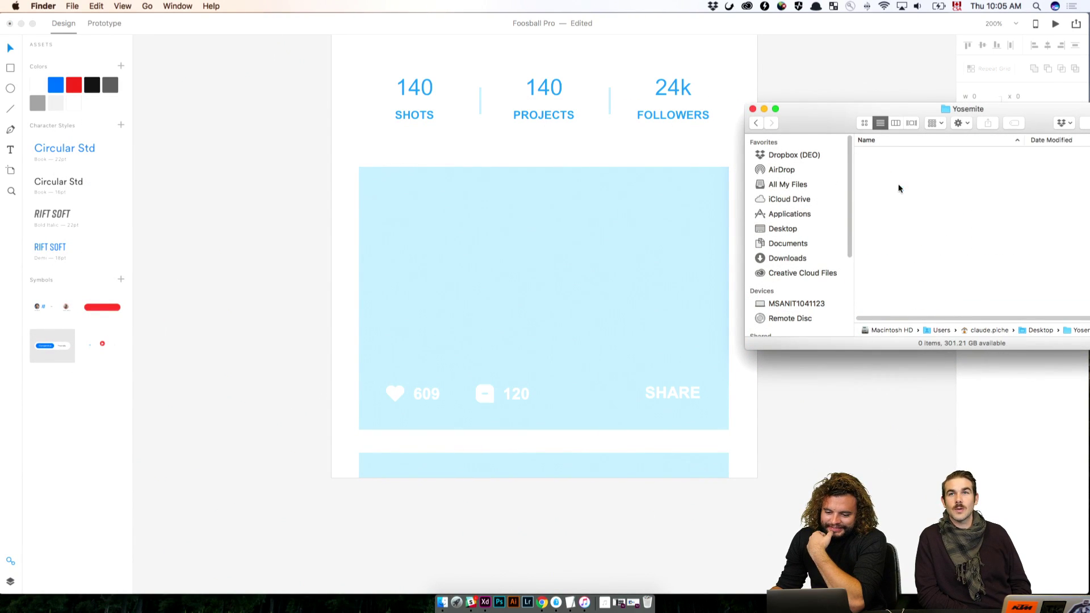
pyautogui.click(619, 265)
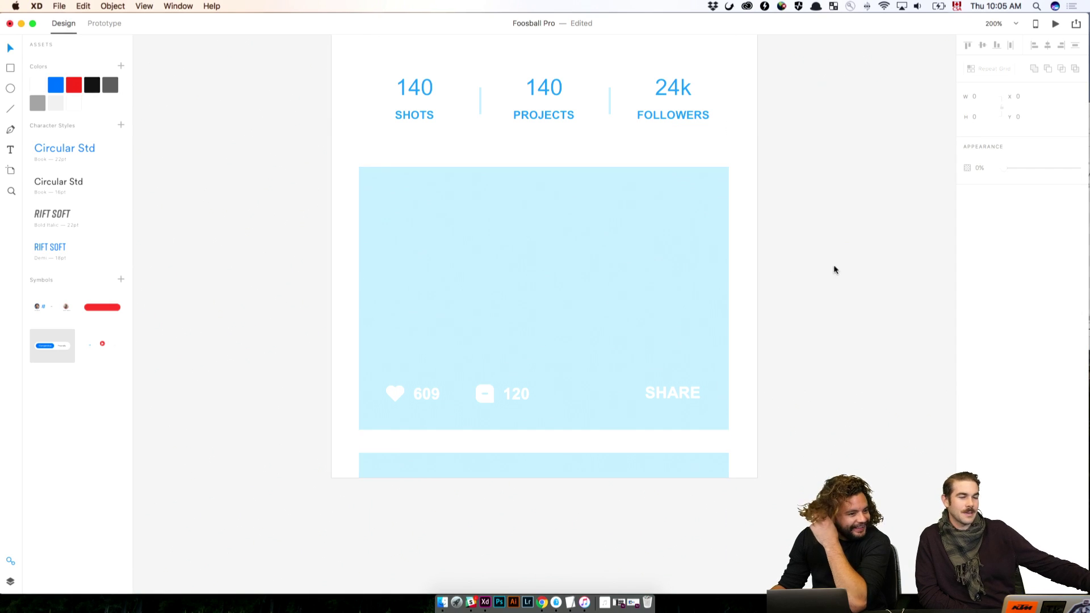
pyautogui.press('super+Tab')
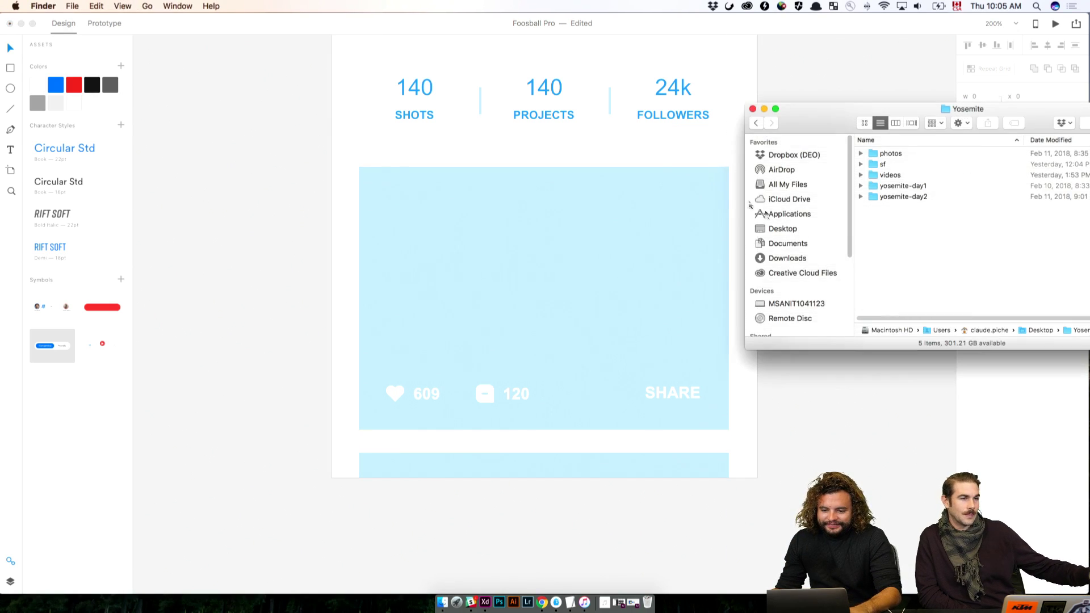
# Step: Back in Adobe XD, delete the person icon inside the profile avatar circle, keeping the ellipse
pyautogui.click(245, 115)
pyautogui.moveTo(244, 116); pyautogui.dragTo(179, 466)
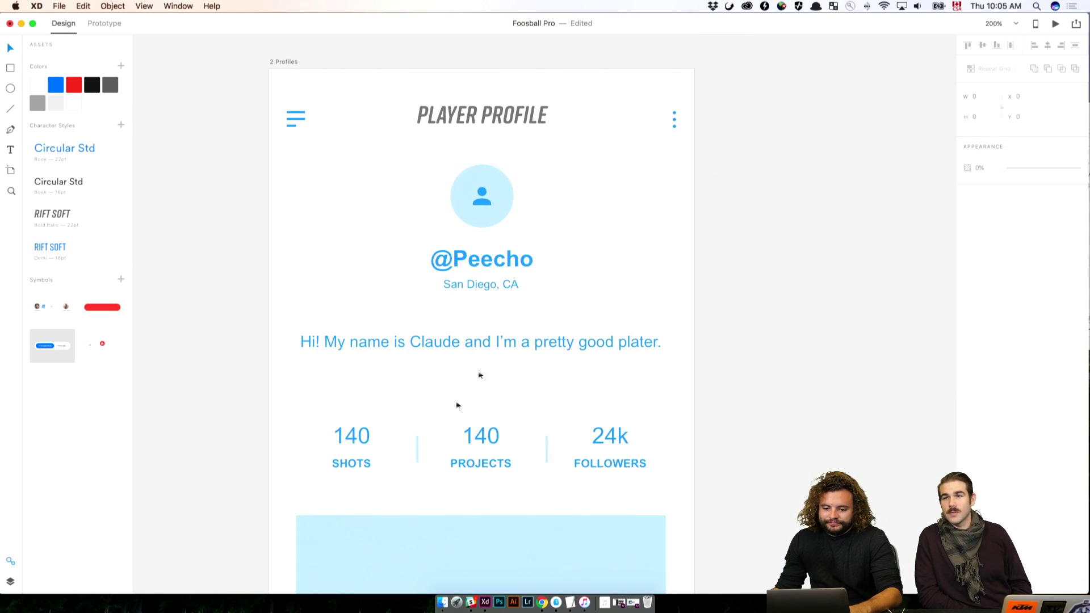
pyautogui.click(478, 203)
pyautogui.doubleClick(482, 196)
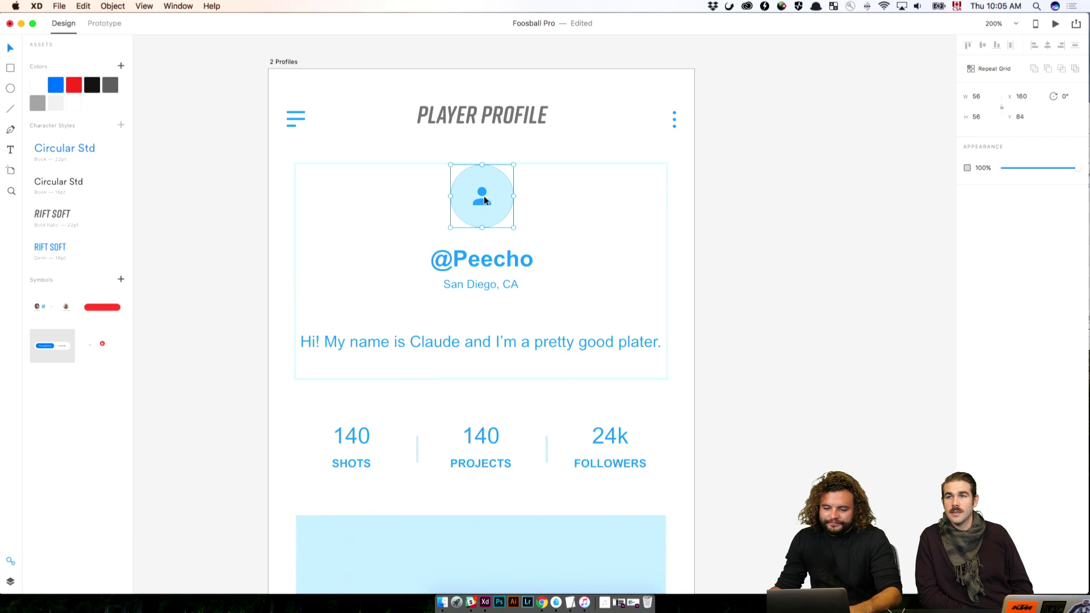
pyautogui.click(10, 581)
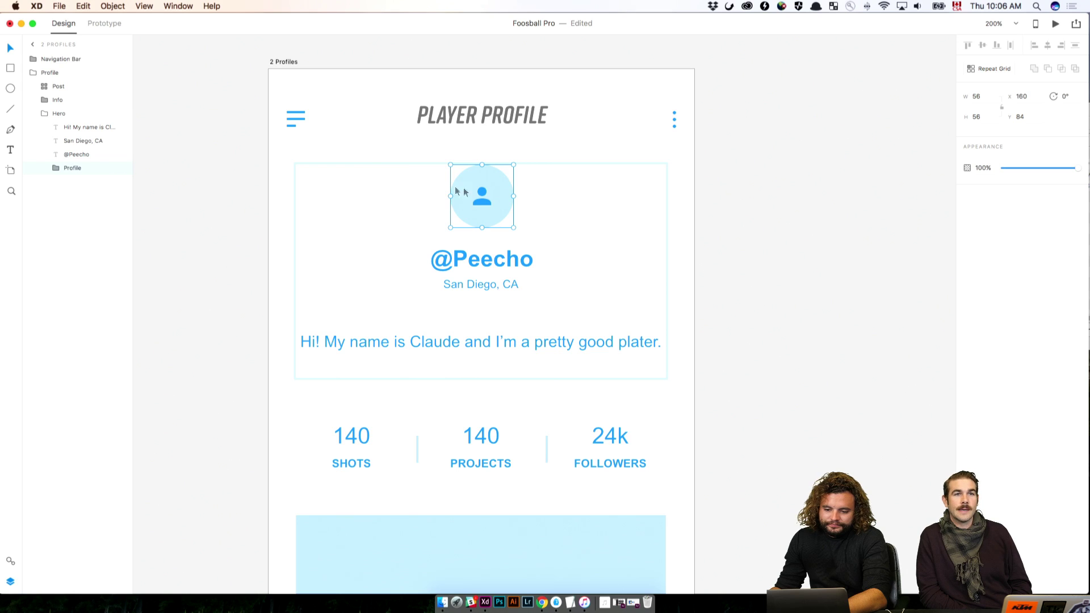
pyautogui.doubleClick(475, 200)
pyautogui.press('Delete')
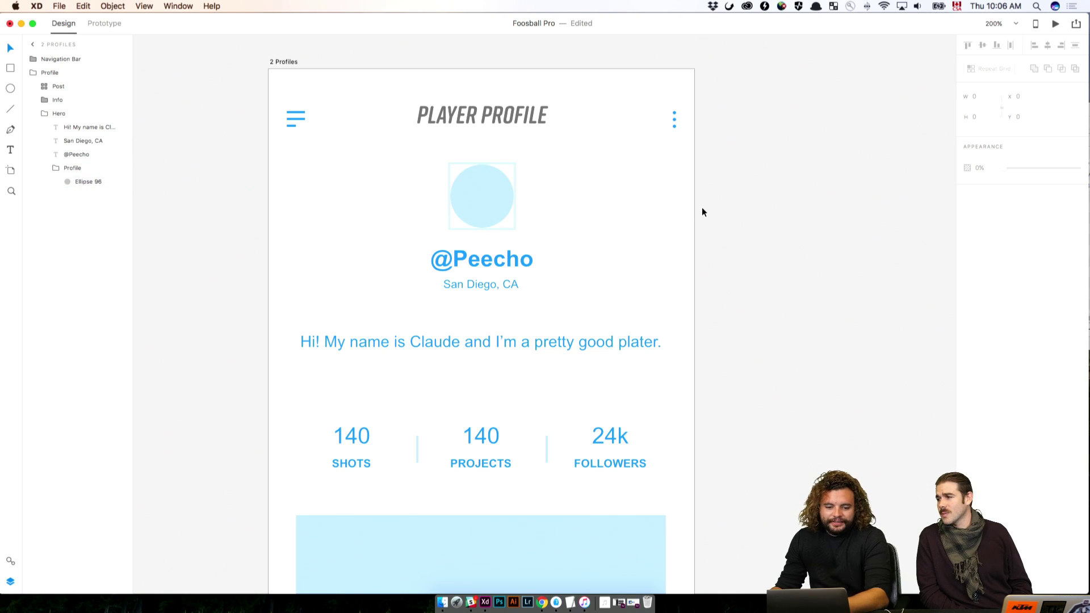
# Step: In Finder, leave the Yosemite folder, check the contents of the Foosball Pro folder and return to the Desktop
pyautogui.press('super+Tab')
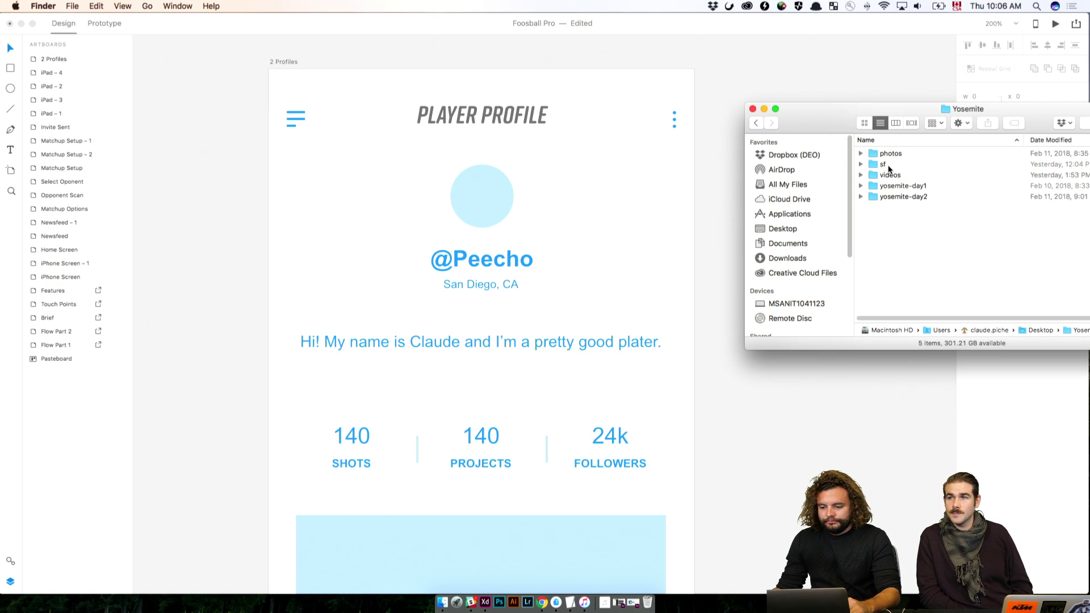
pyautogui.moveTo(888, 166); pyautogui.dragTo(929, 161)
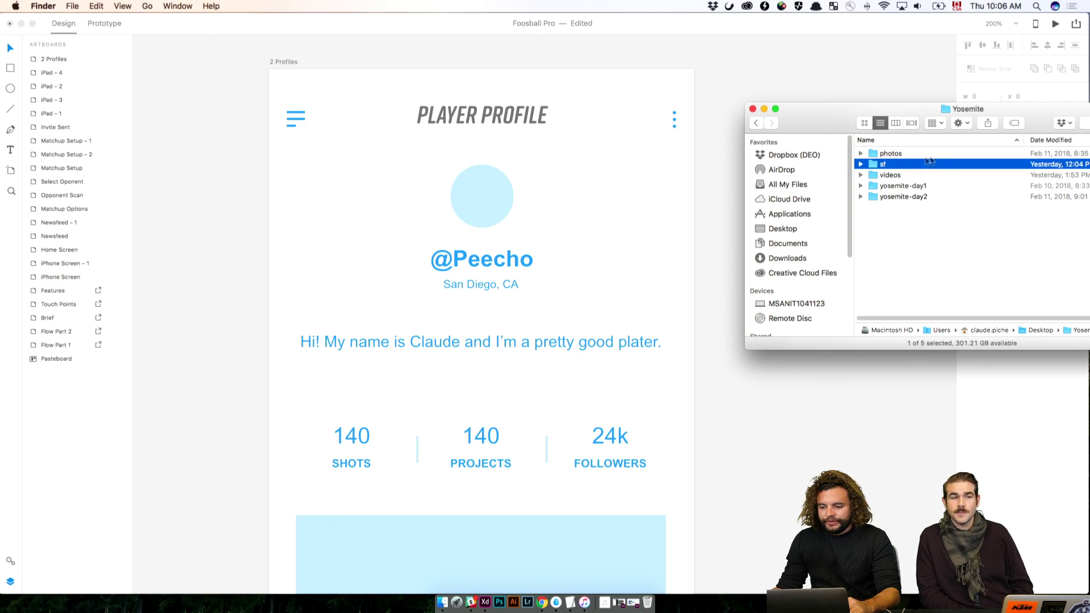
pyautogui.click(915, 186)
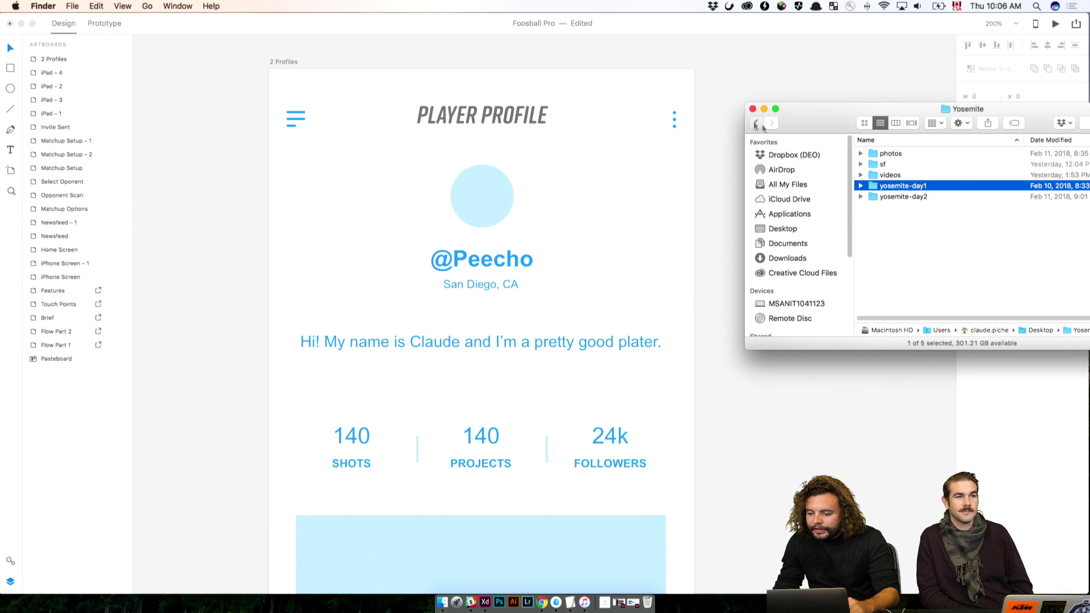
pyautogui.click(758, 125)
pyautogui.doubleClick(895, 155)
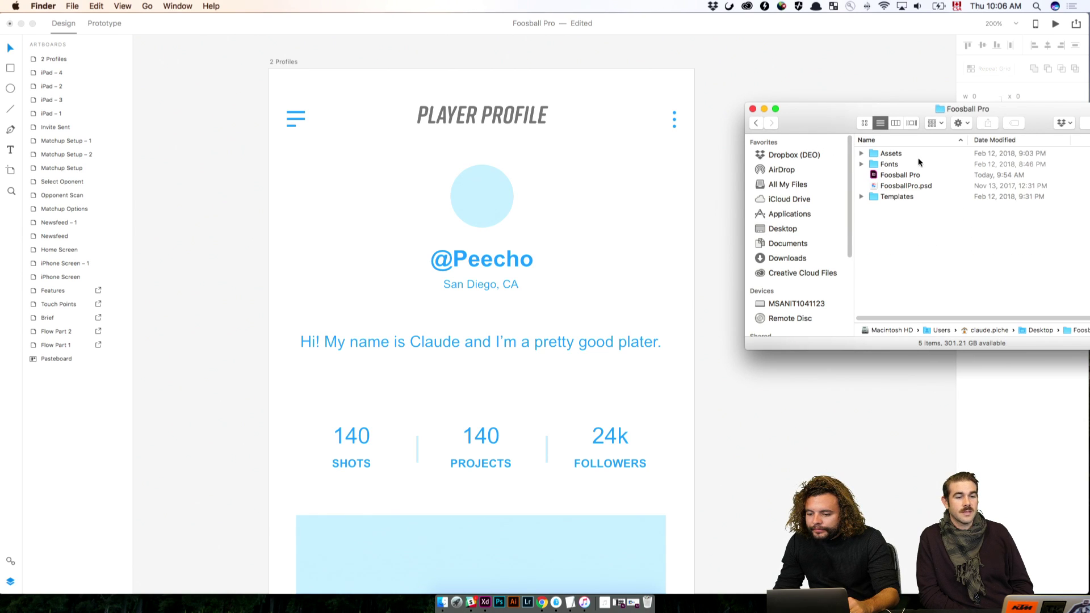
pyautogui.click(755, 124)
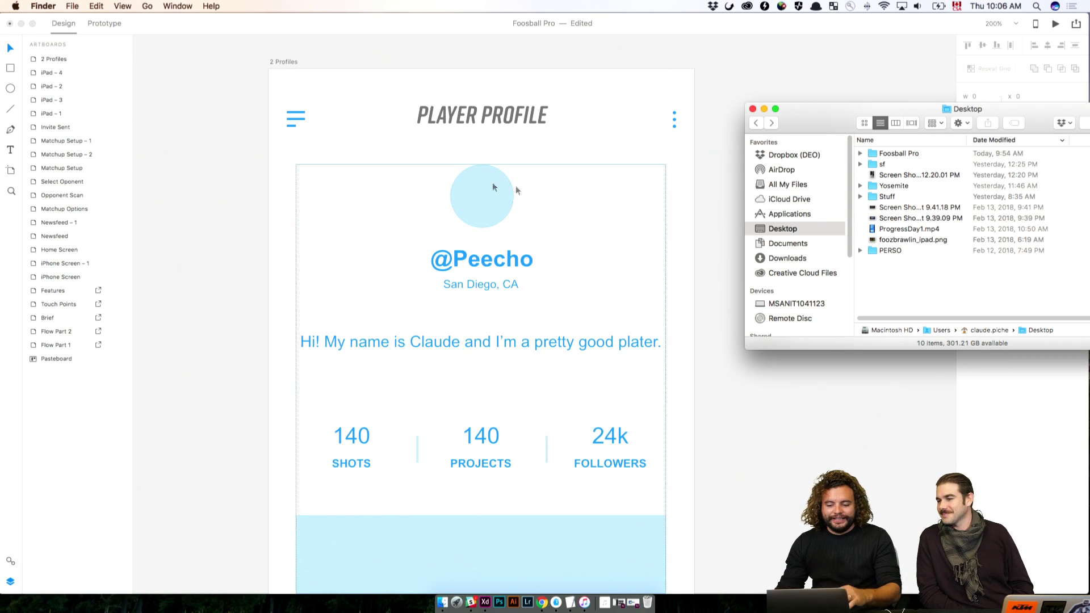
# Step: Check the post placeholders on the profile artboard, and preview foozbrawlin_ipad.png on the Desktop in Finder
pyautogui.click(645, 232)
pyautogui.scroll(-8, 608, 178)
pyautogui.scroll(-2, 425, 178)
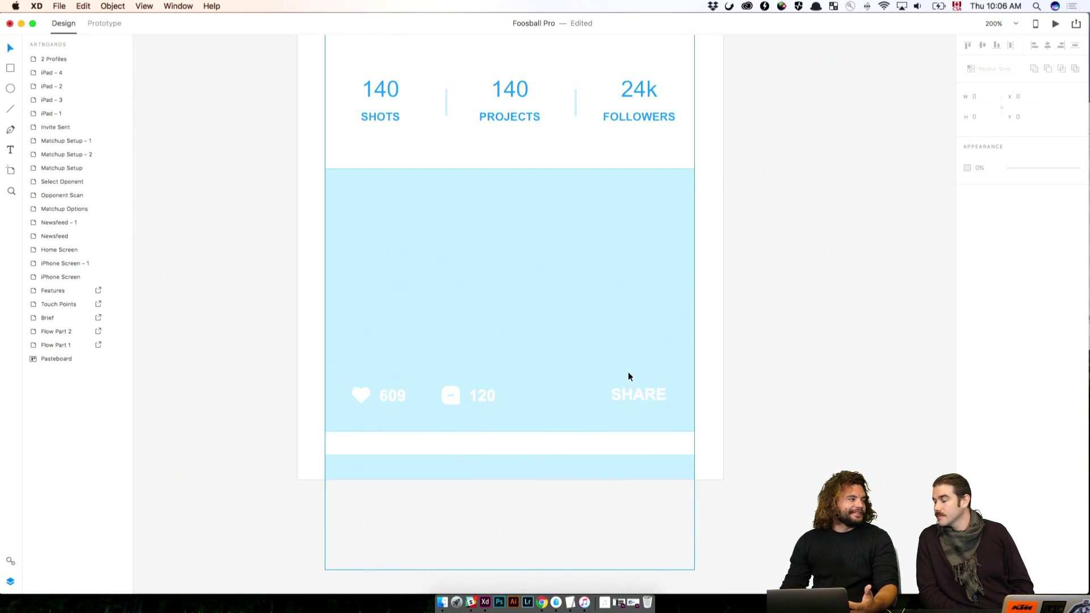
pyautogui.press('super+Tab')
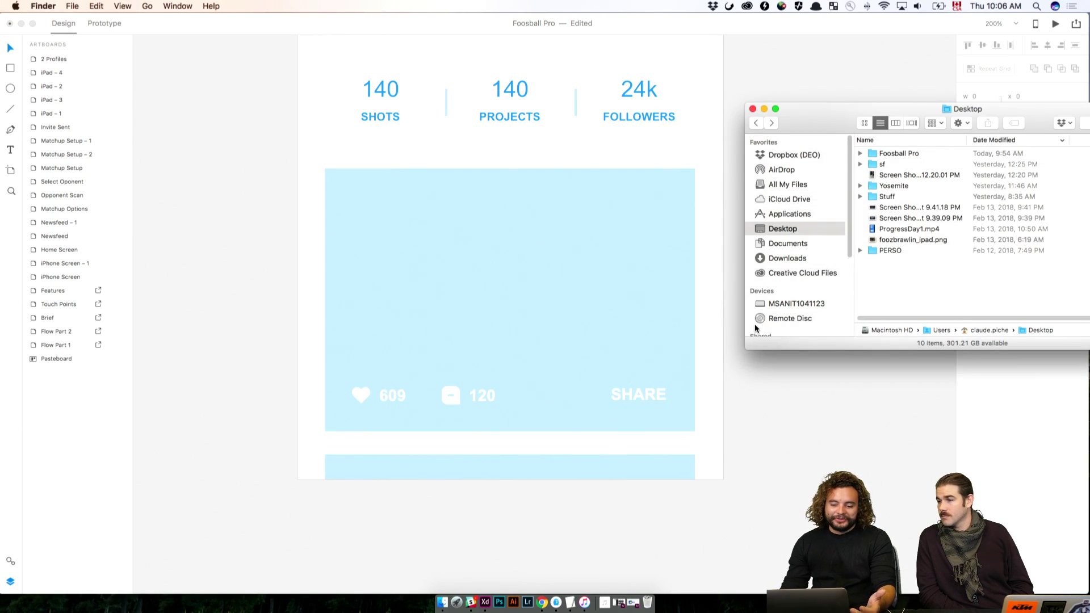
pyautogui.click(919, 227)
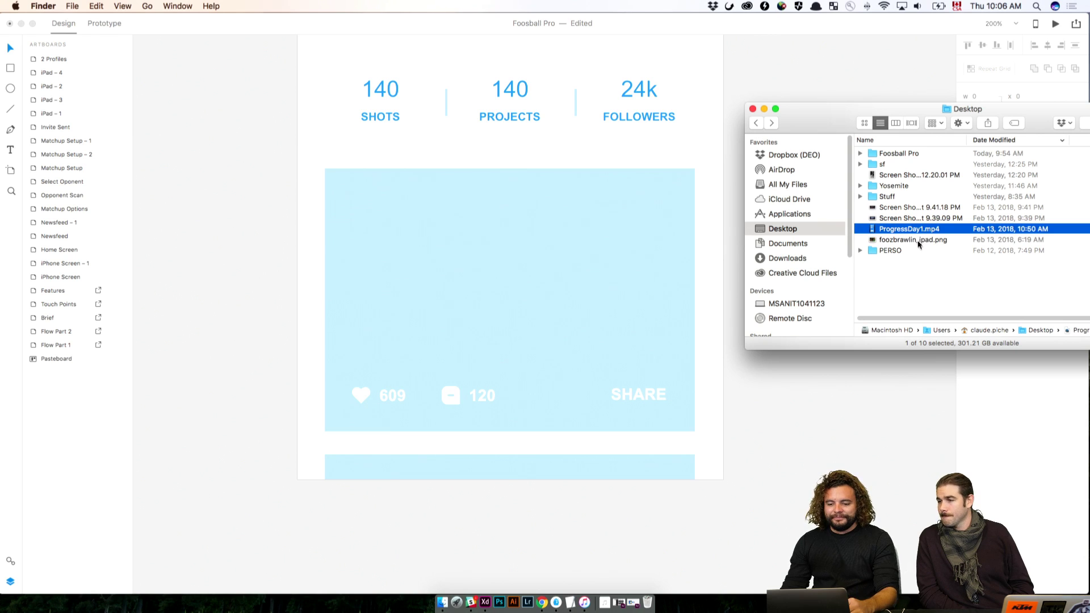
pyautogui.click(920, 240)
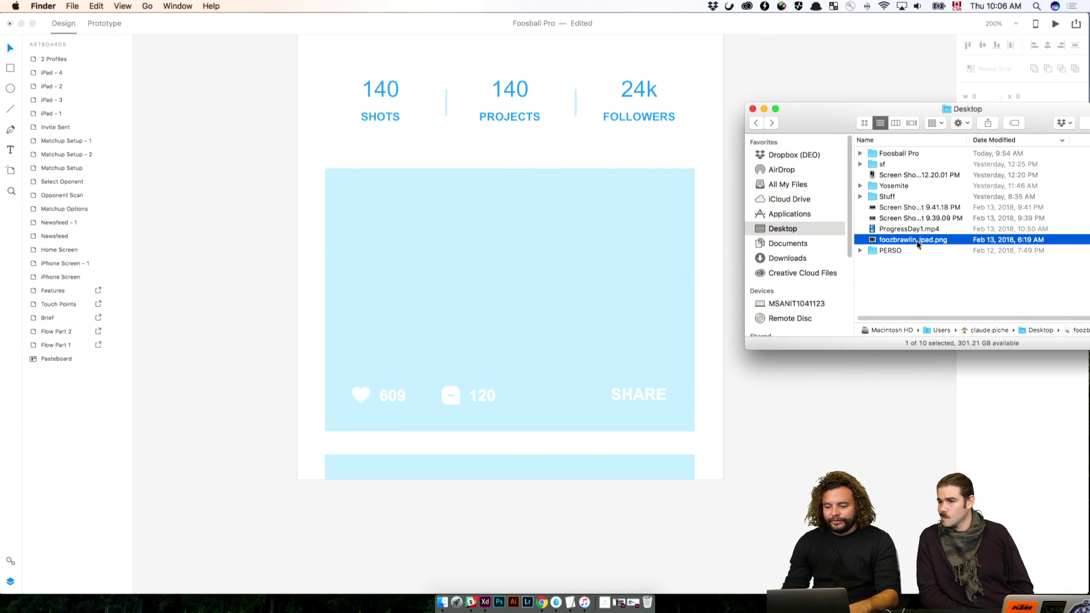
pyautogui.press('space')
pyautogui.press('space')
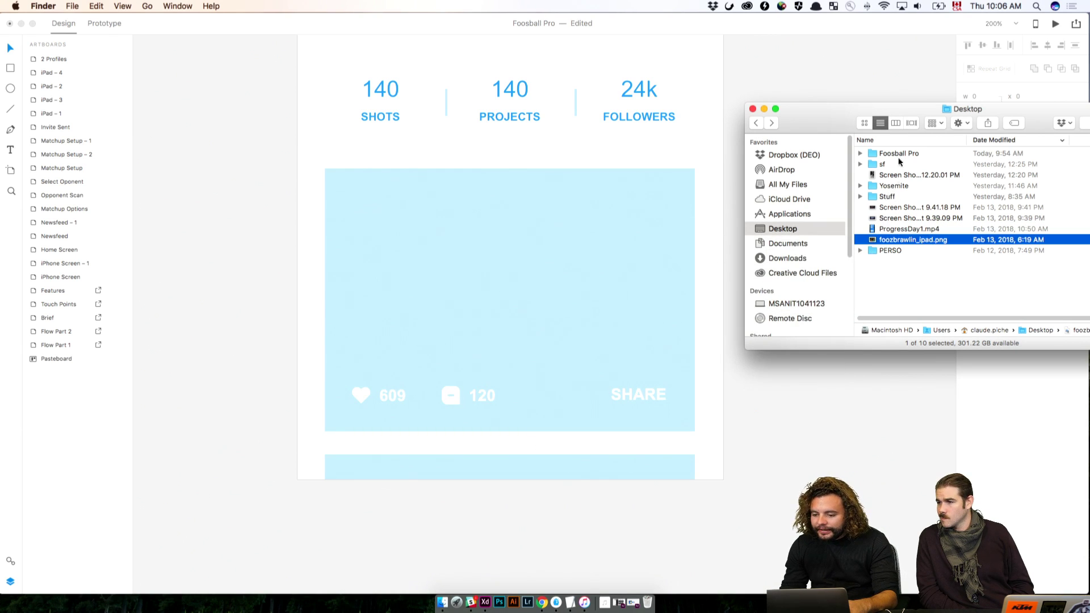
# Step: Open the Photos folder inside the Foosball Pro project's Assets folder
pyautogui.doubleClick(899, 154)
pyautogui.doubleClick(890, 153)
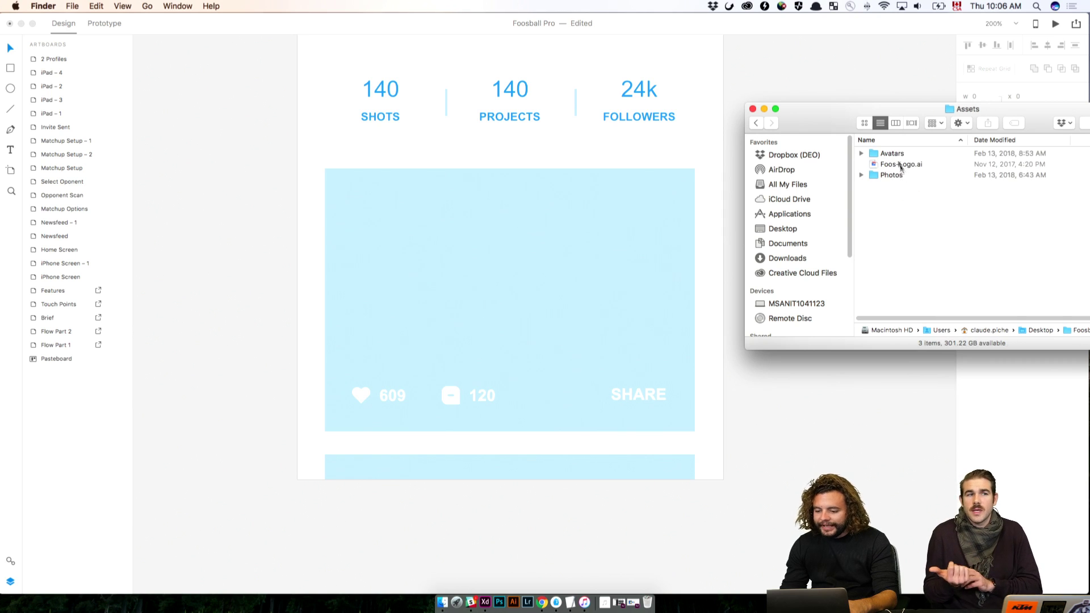
pyautogui.click(902, 176)
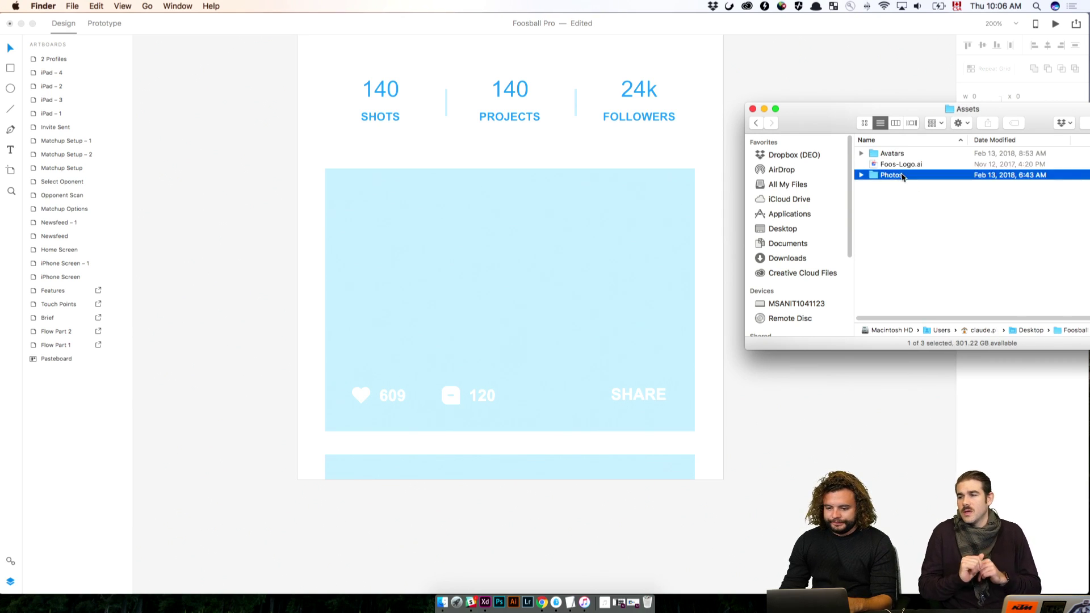
pyautogui.doubleClick(902, 176)
# Step: Switch to Adobe XD and open the recent file Wires - Mobile.xd from the Templates folder
pyautogui.click(59, 21)
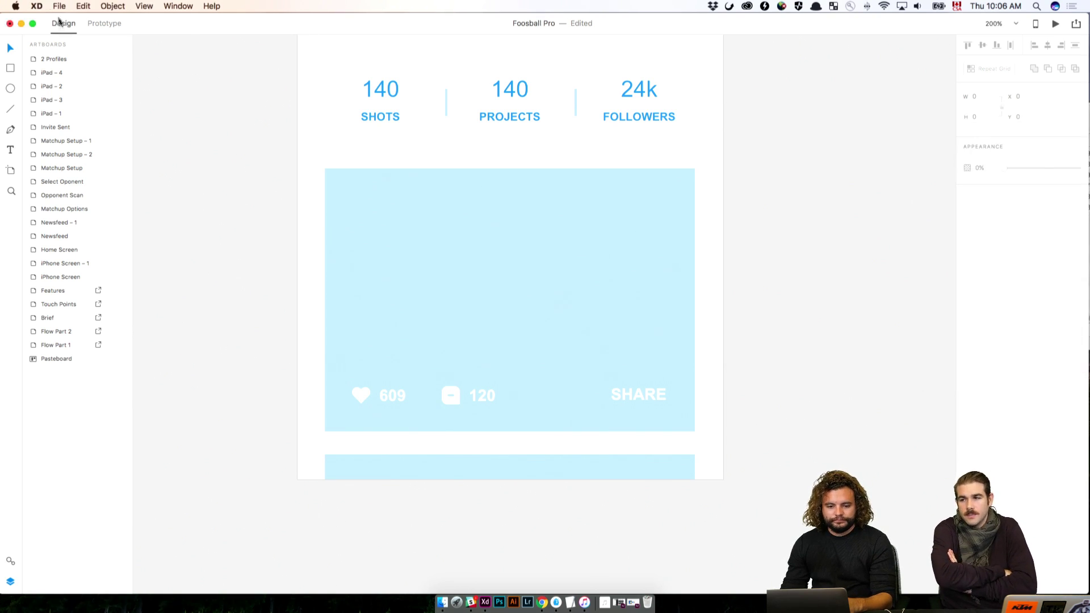
pyautogui.click(59, 6)
pyautogui.moveTo(126, 43)
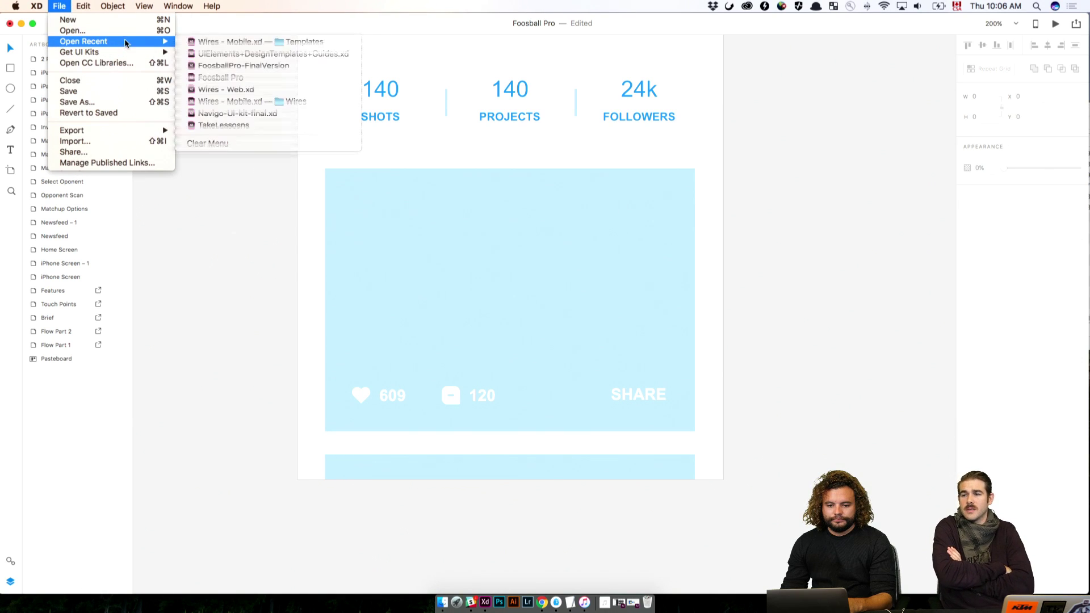
pyautogui.click(235, 46)
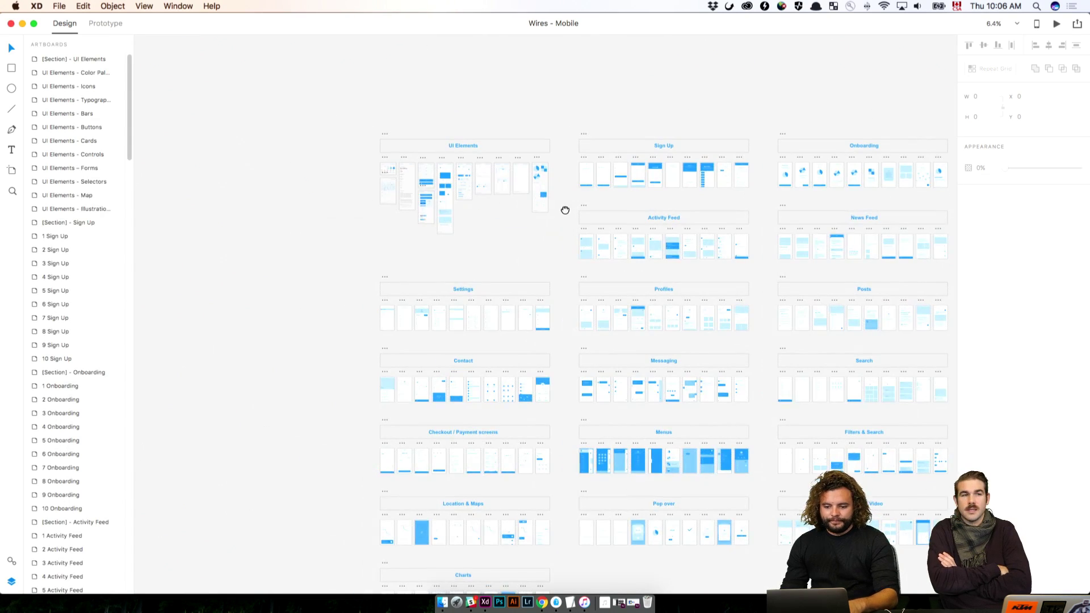
# Step: Examine the kit's UI Elements and Sign Up artboards up close, and close the Wires - Mobile file
pyautogui.scroll(5, 564, 210)
pyautogui.moveTo(464, 182); pyautogui.dragTo(778, 494)
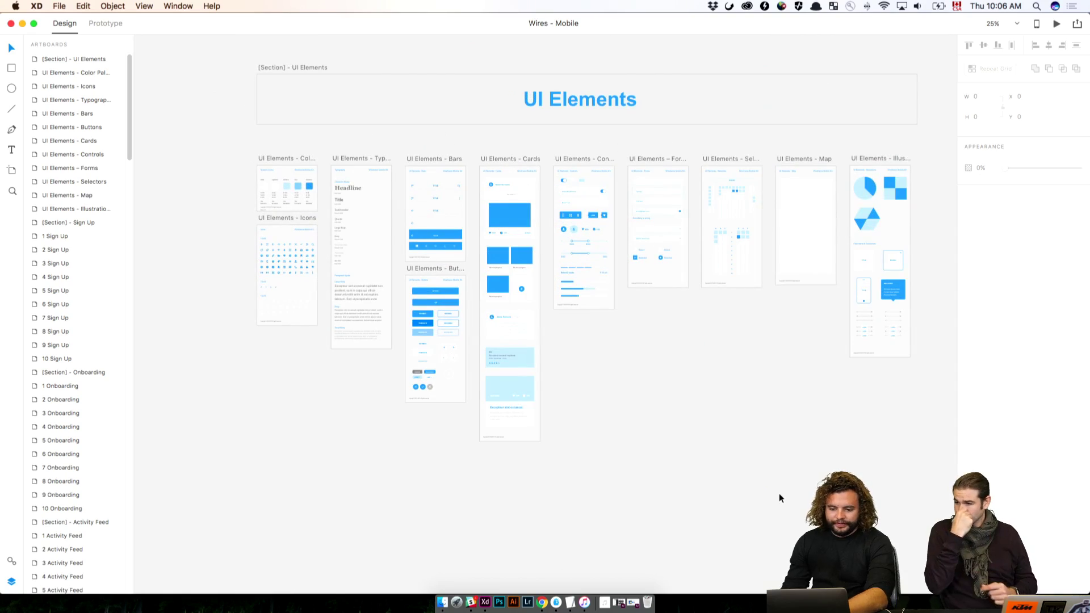
pyautogui.press('super+equal')
pyautogui.press('super+equal')
pyautogui.press('super+equal')
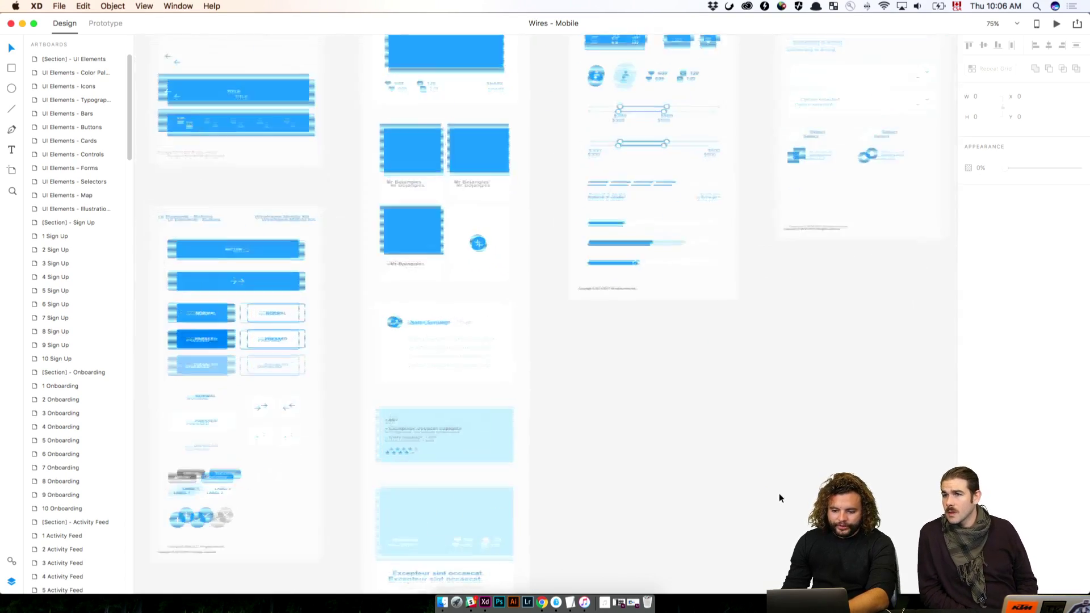
pyautogui.moveTo(599, 353); pyautogui.dragTo(637, 514)
pyautogui.moveTo(785, 402); pyautogui.dragTo(431, 411)
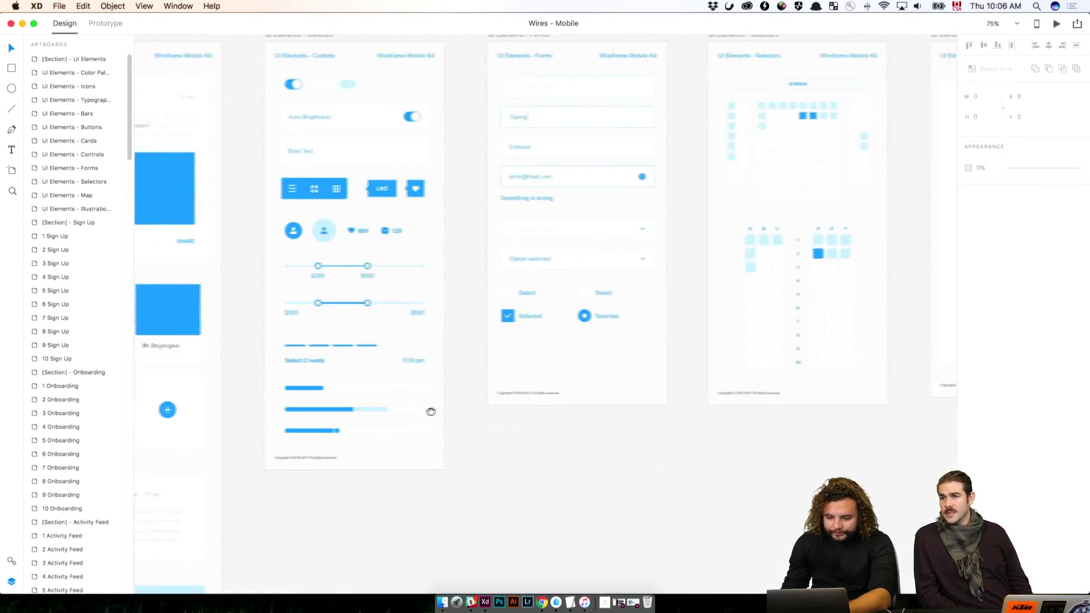
pyautogui.moveTo(705, 385); pyautogui.dragTo(187, 437)
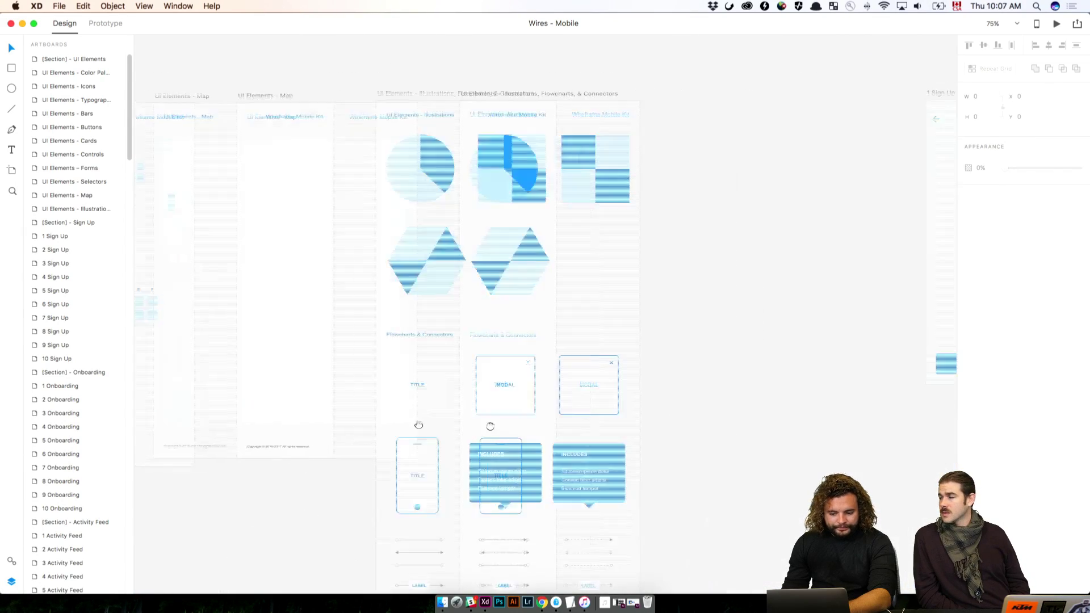
pyautogui.moveTo(624, 425); pyautogui.dragTo(226, 414)
pyautogui.moveTo(635, 428); pyautogui.dragTo(296, 434)
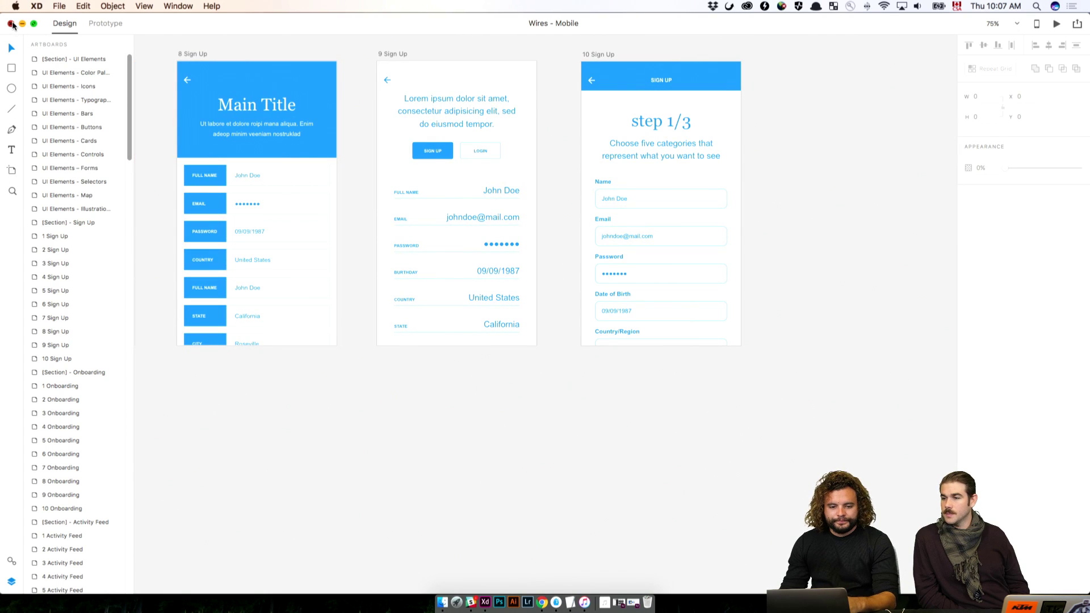
pyautogui.click(12, 23)
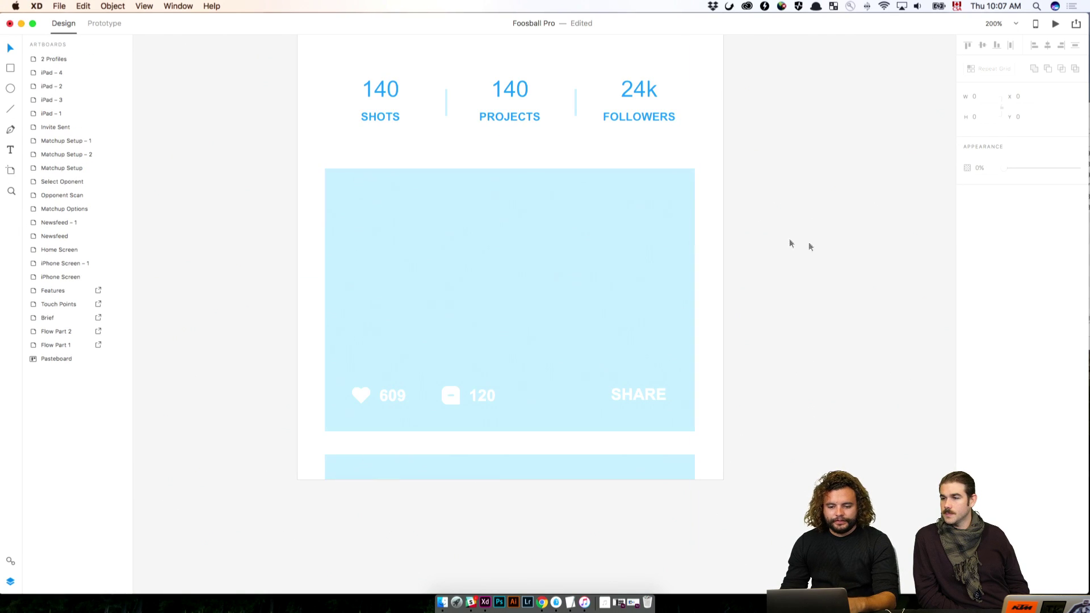
# Step: Fill the Post repeat grid's image placeholders with all the AdobeStock photos from the Photos folder, and review the profile artboard
pyautogui.click(442, 602)
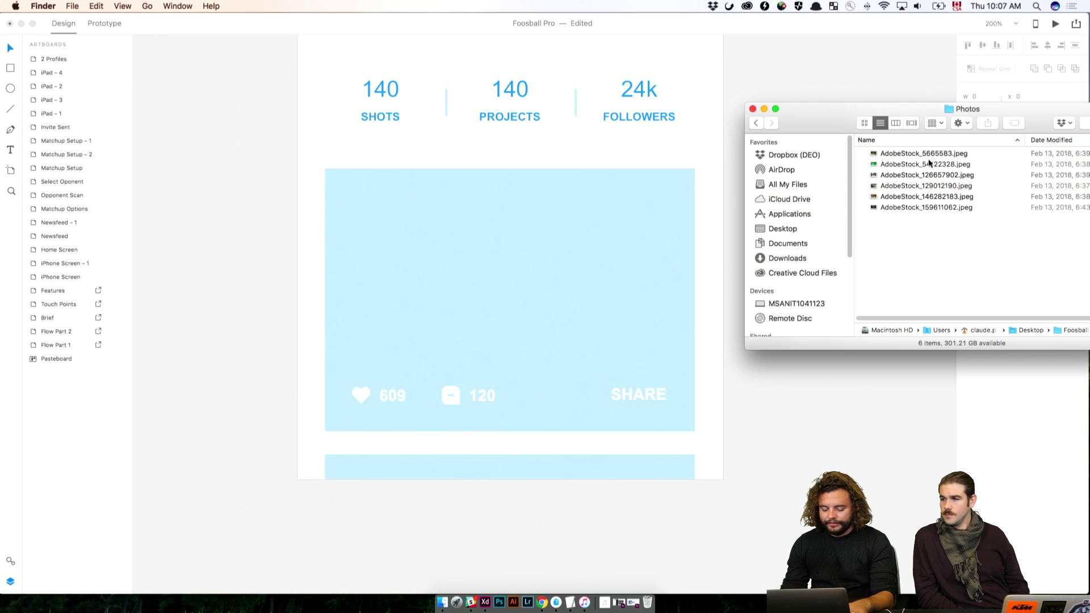
pyautogui.press('super+a')
pyautogui.moveTo(927, 153); pyautogui.dragTo(610, 253)
pyautogui.click(825, 278)
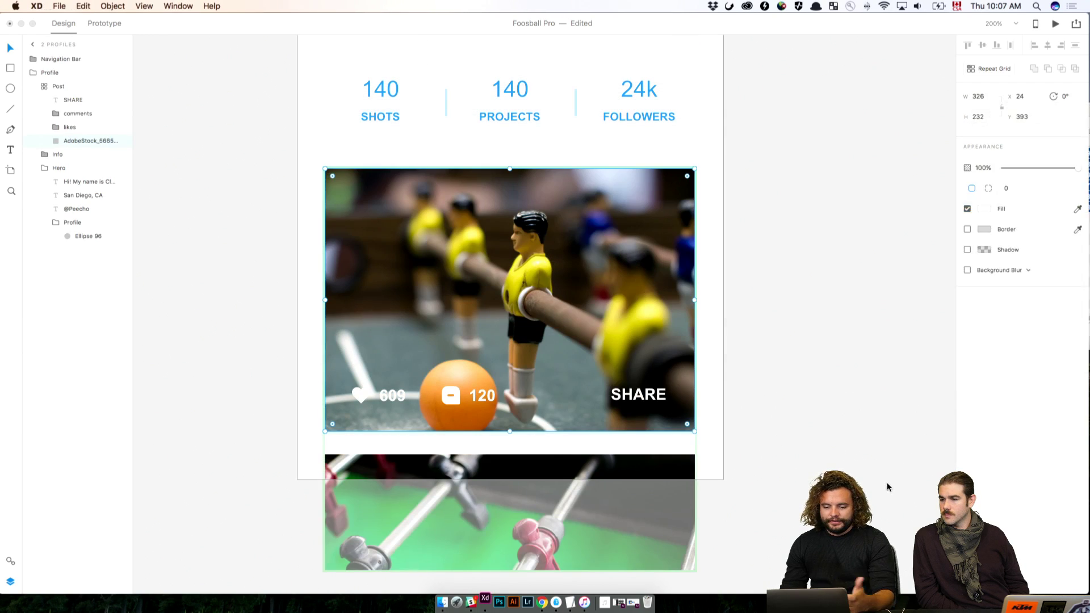
pyautogui.scroll(5, 825, 280)
pyautogui.scroll(-3, 825, 280)
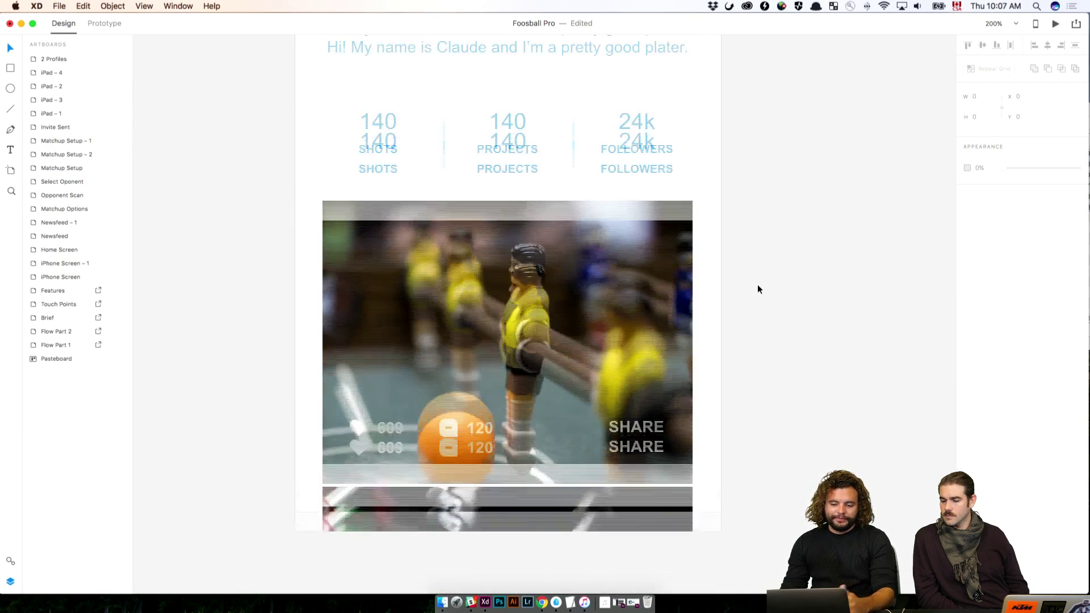
pyautogui.scroll(3, 757, 284)
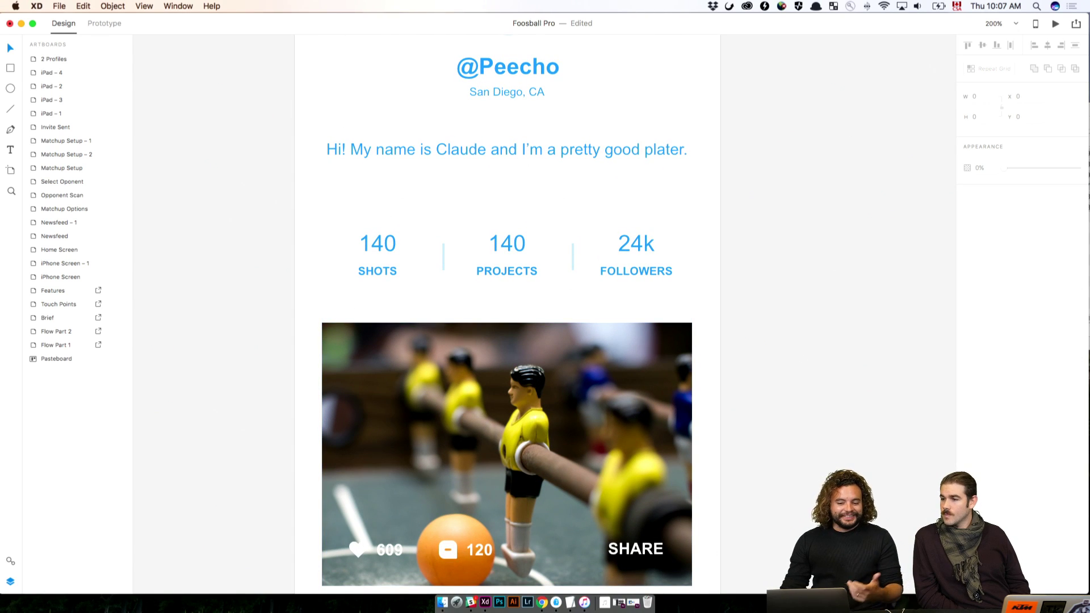
pyautogui.scroll(3, 507, 454)
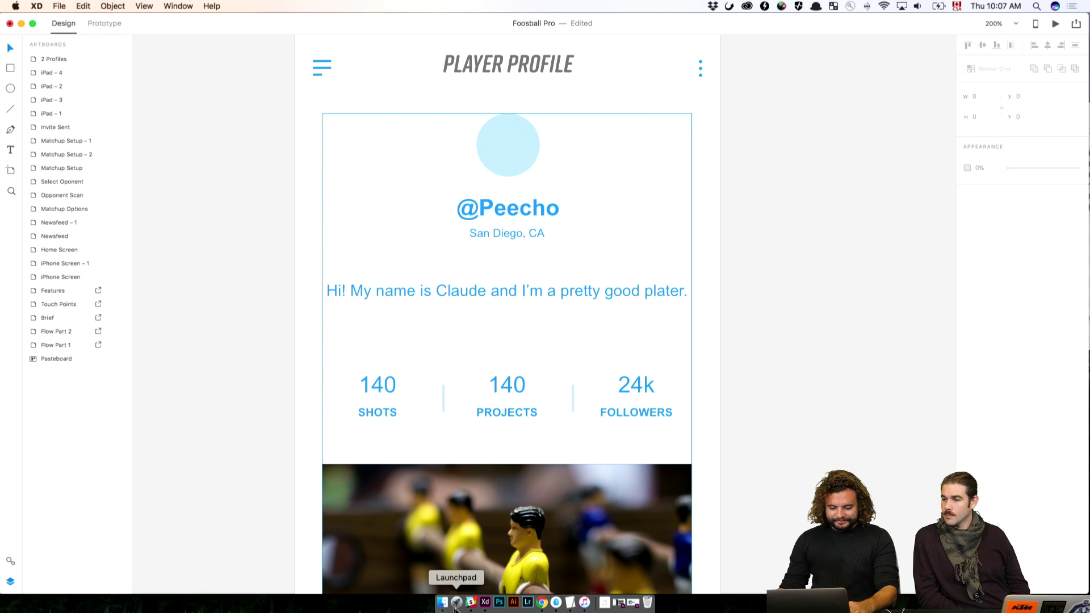
# Step: Switch to Finder, open the Avatars folder inside Assets, and preview peecho.jpg
pyautogui.click(442, 602)
pyautogui.click(762, 124)
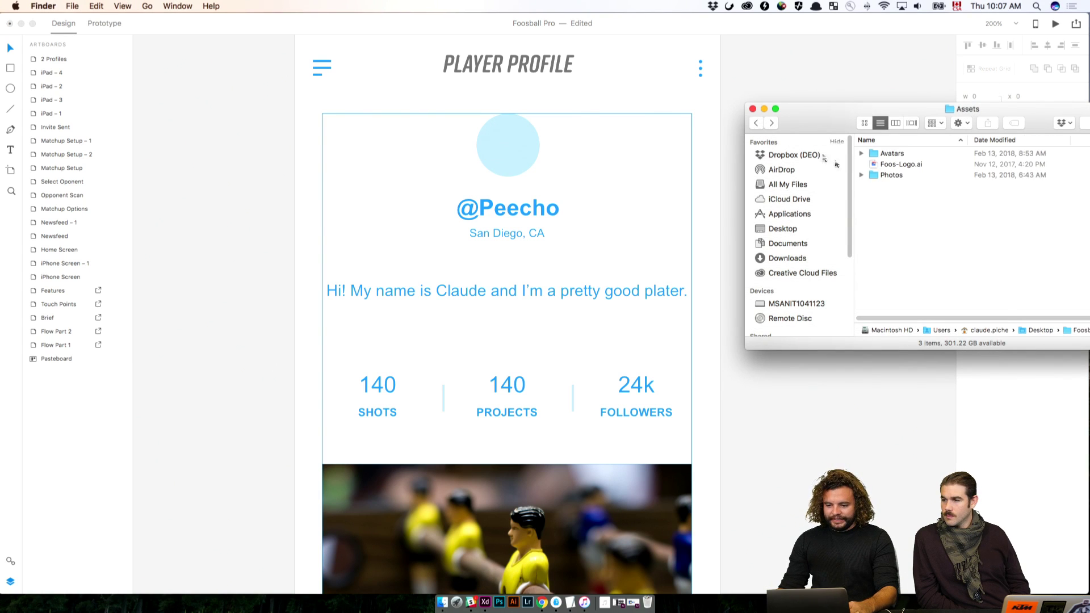
pyautogui.doubleClick(883, 153)
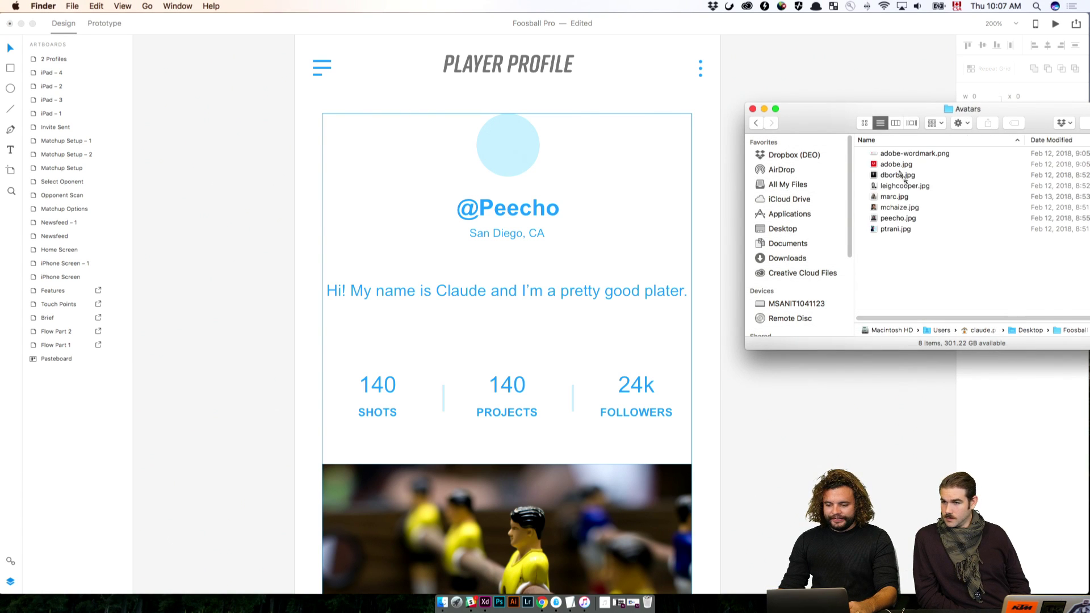
pyautogui.click(897, 219)
pyautogui.press('space')
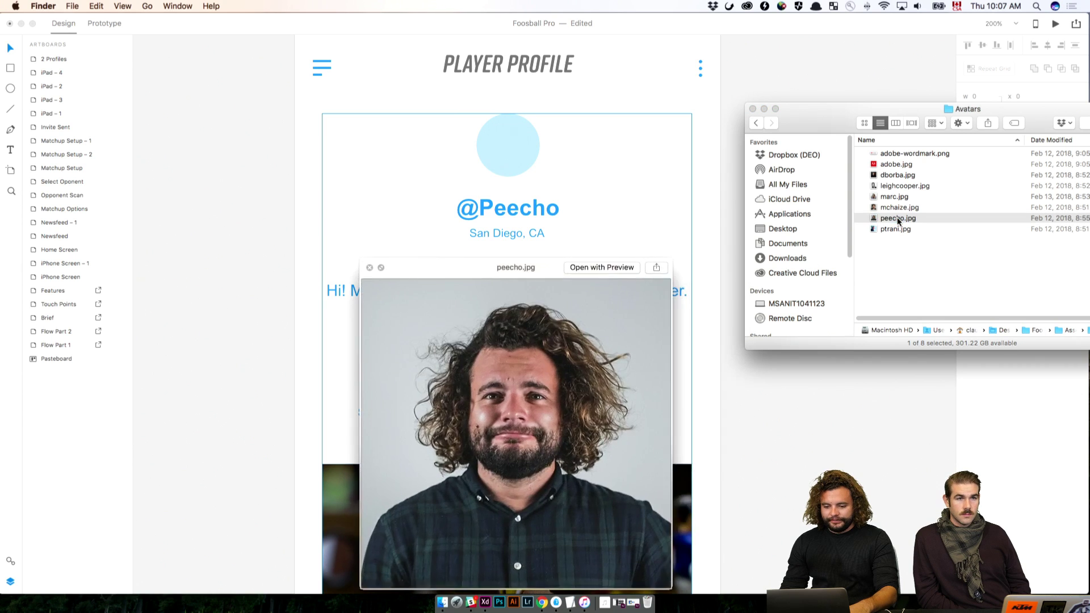
pyautogui.press('space')
# Step: Fill the circular avatar placeholder on the player profile artboard with peecho.jpg
pyautogui.moveTo(797, 121); pyautogui.dragTo(776, 116)
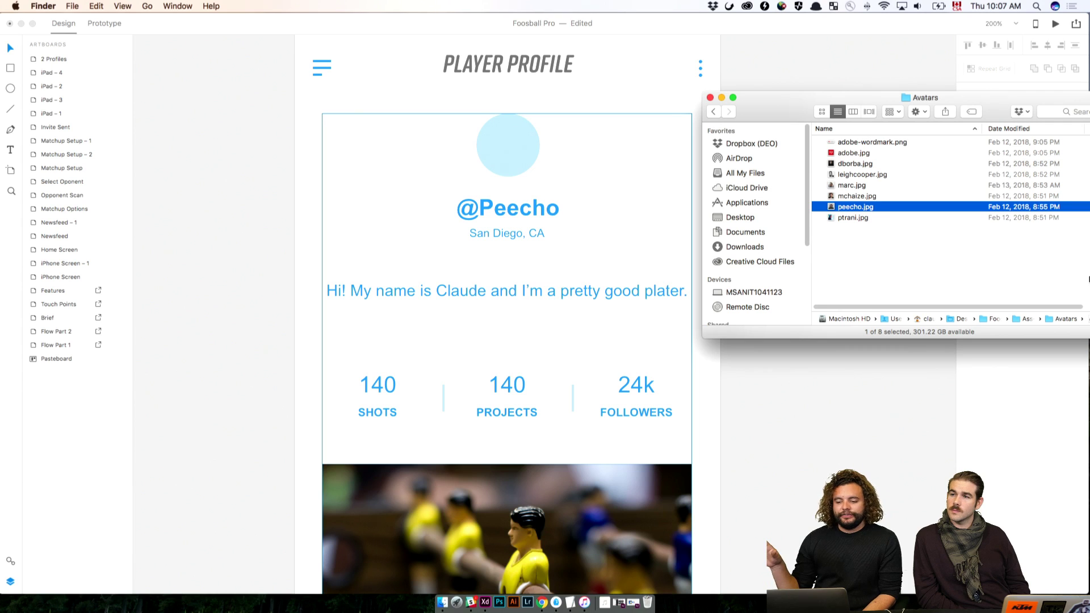
pyautogui.moveTo(841, 207); pyautogui.dragTo(515, 155)
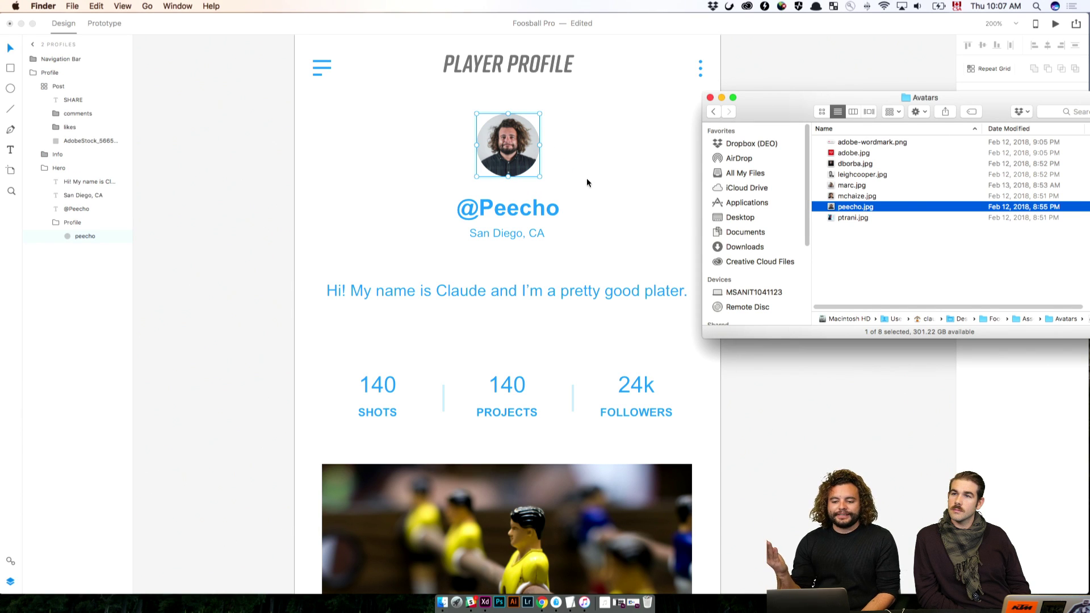
pyautogui.click(621, 214)
pyautogui.press('super+minus')
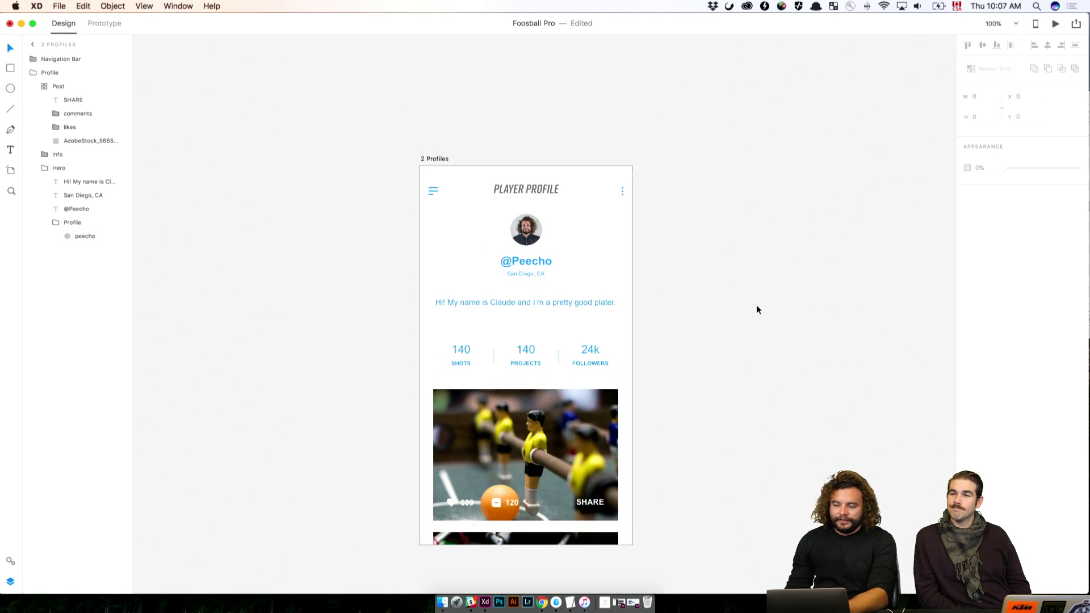
# Step: Ungroup the Profile group on the 2 Profiles artboard into its Hero, Info and Post parts
pyautogui.click(744, 326)
pyautogui.moveTo(721, 363); pyautogui.dragTo(363, 454)
pyautogui.click(494, 203)
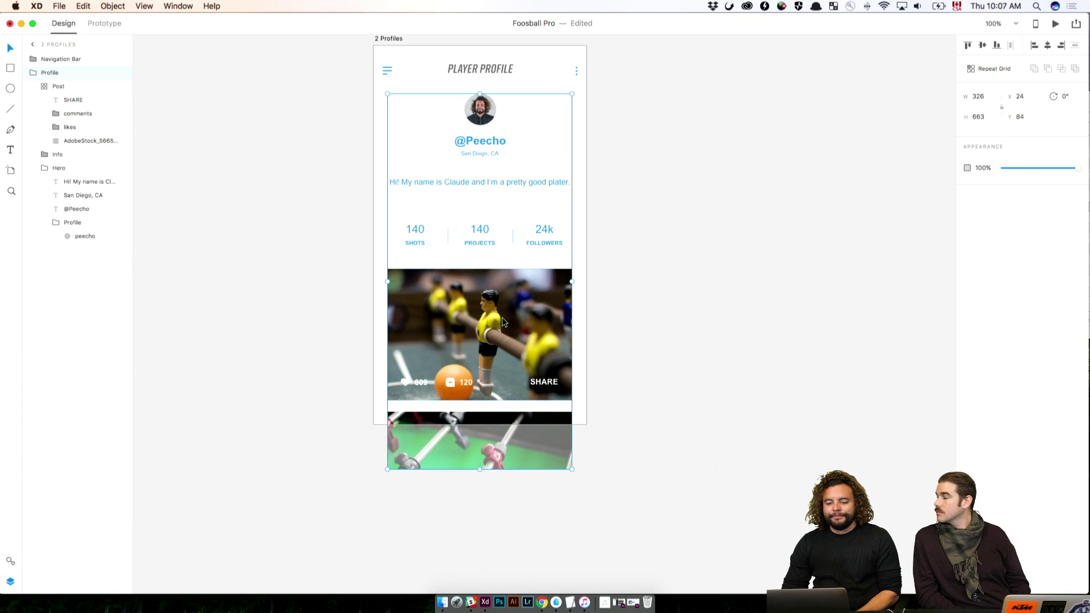
pyautogui.click(639, 298)
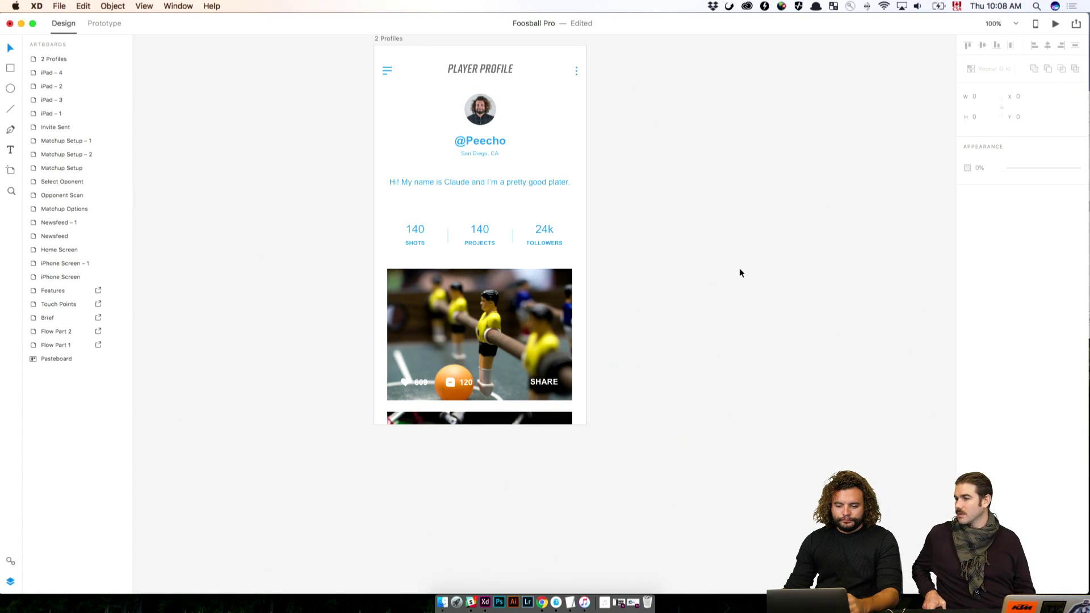
pyautogui.click(514, 234)
pyautogui.rightClick(553, 231)
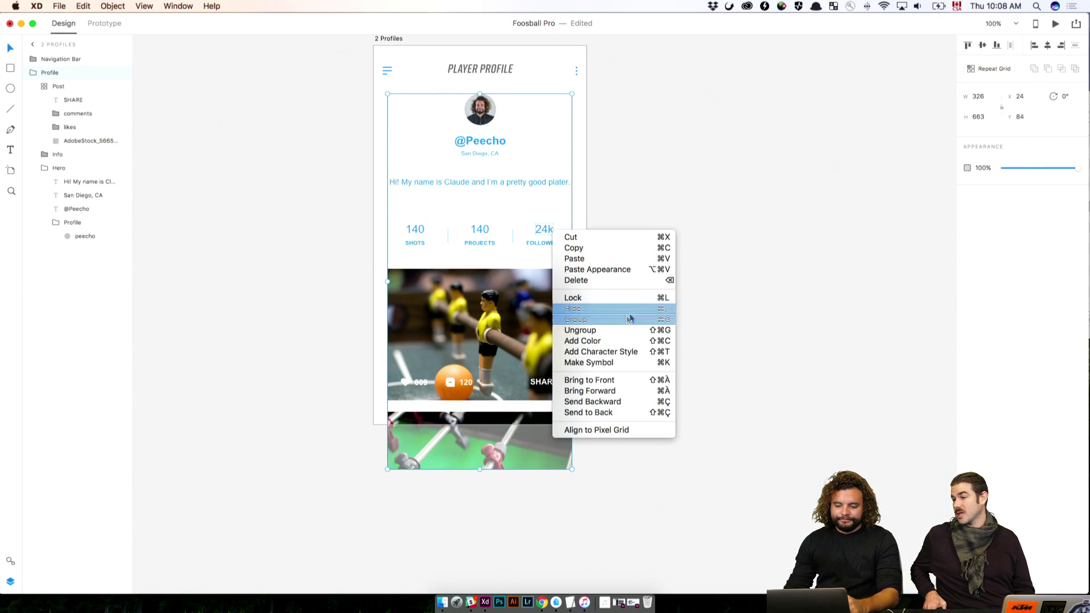
pyautogui.click(669, 269)
pyautogui.click(669, 270)
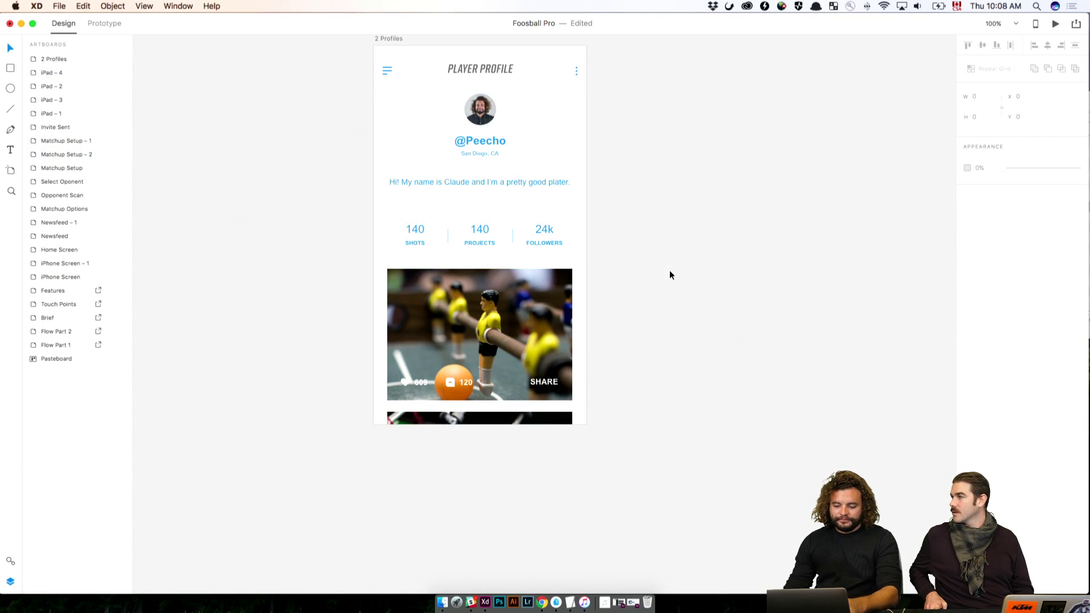
# Step: Move the Info statistics group and the Post repeat grid up 30 px together, closer to the bio text
pyautogui.moveTo(612, 216); pyautogui.dragTo(369, 455)
pyautogui.hotkey('shift', 'Up')
pyautogui.hotkey('shift', 'Up')
pyautogui.hotkey('shift', 'Up')
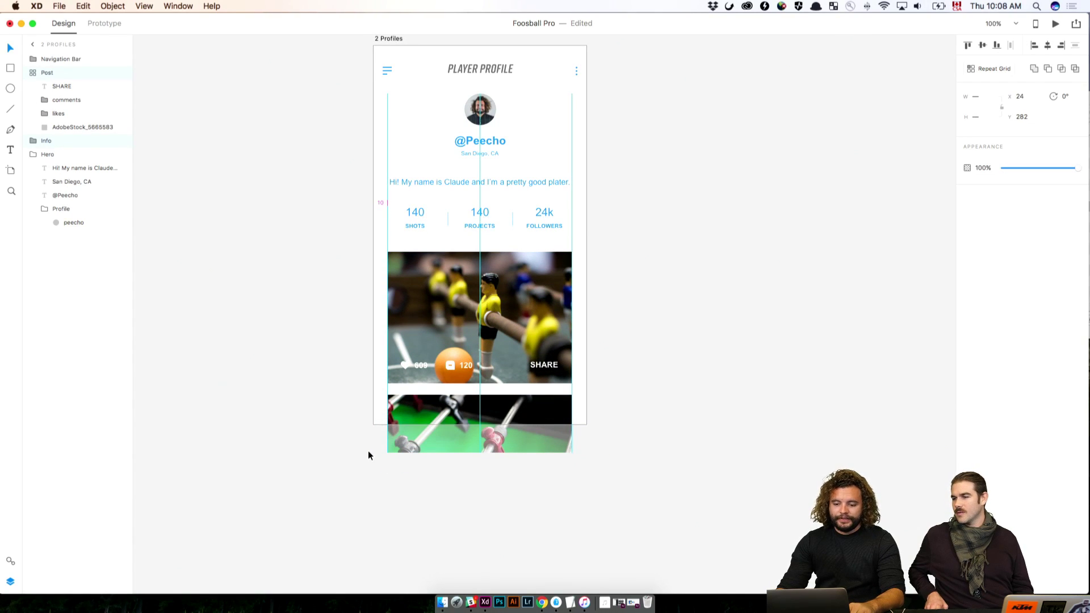
pyautogui.click(659, 412)
pyautogui.moveTo(630, 155); pyautogui.dragTo(331, 386)
pyautogui.click(836, 358)
# Step: Replace the number above the SHOTS label with 32
pyautogui.press('super+2')
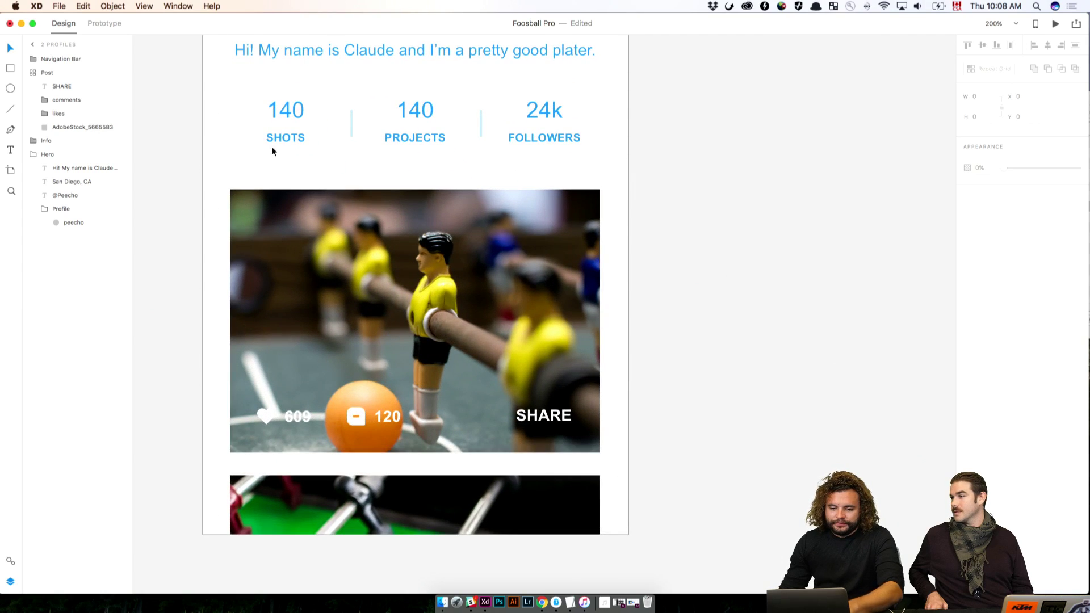
pyautogui.moveTo(272, 149); pyautogui.dragTo(559, 431)
pyautogui.click(526, 372)
pyautogui.doubleClick(526, 372)
pyautogui.doubleClick(526, 372)
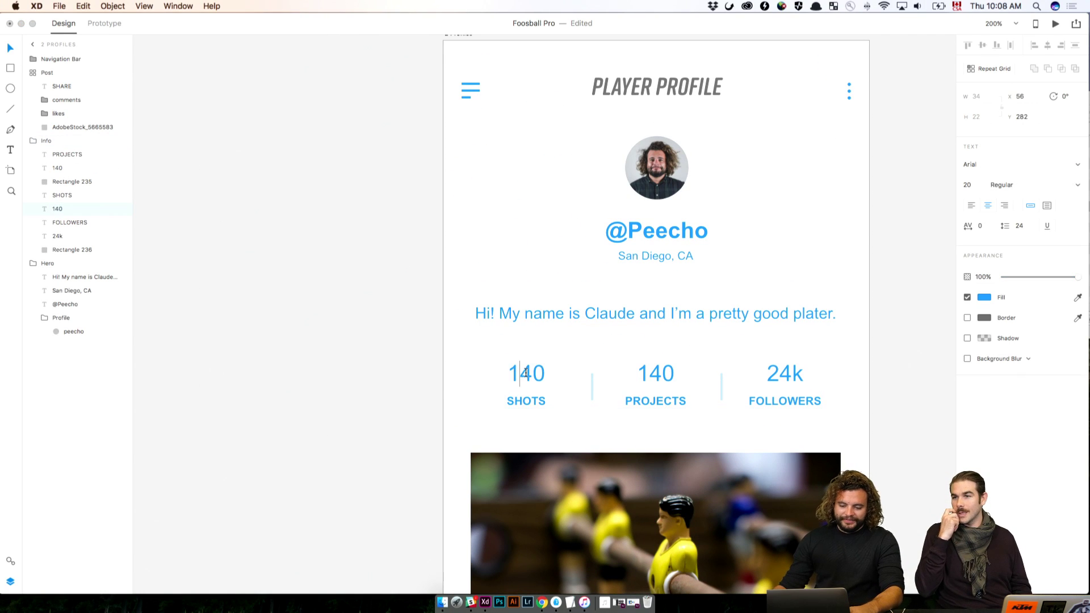
pyautogui.doubleClick(525, 373)
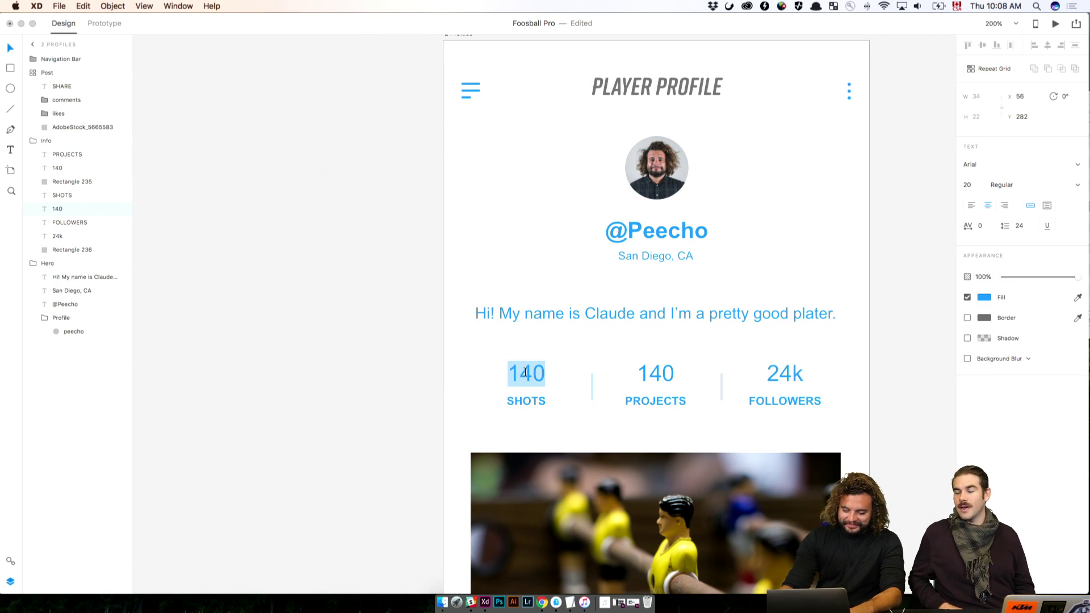
pyautogui.write('32')
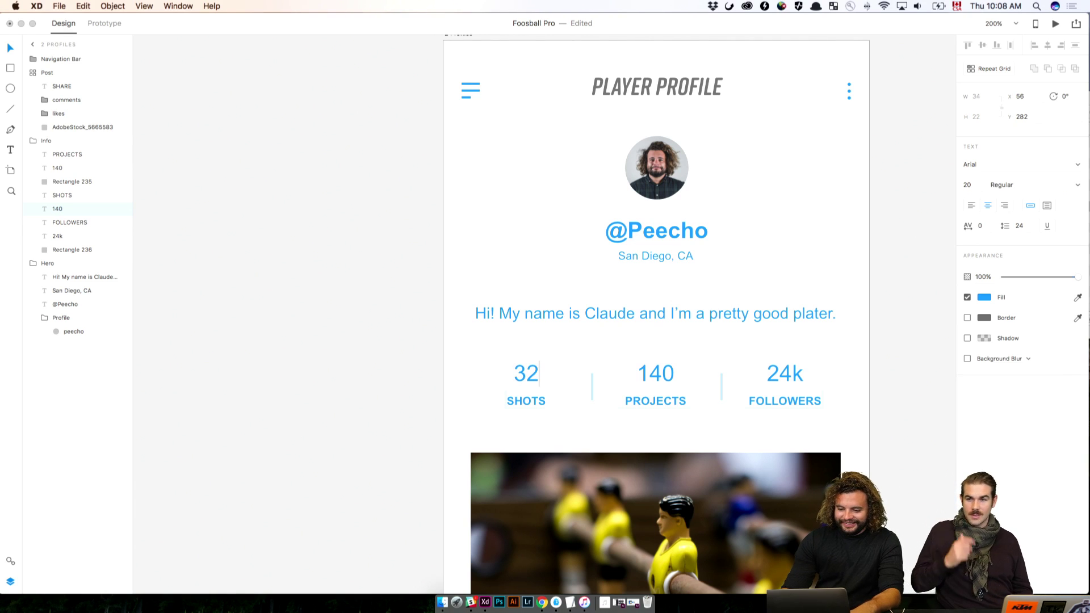
# Step: Change the SHOTS label under the first statistic to WINS
pyautogui.click(508, 392)
pyautogui.doubleClick(532, 400)
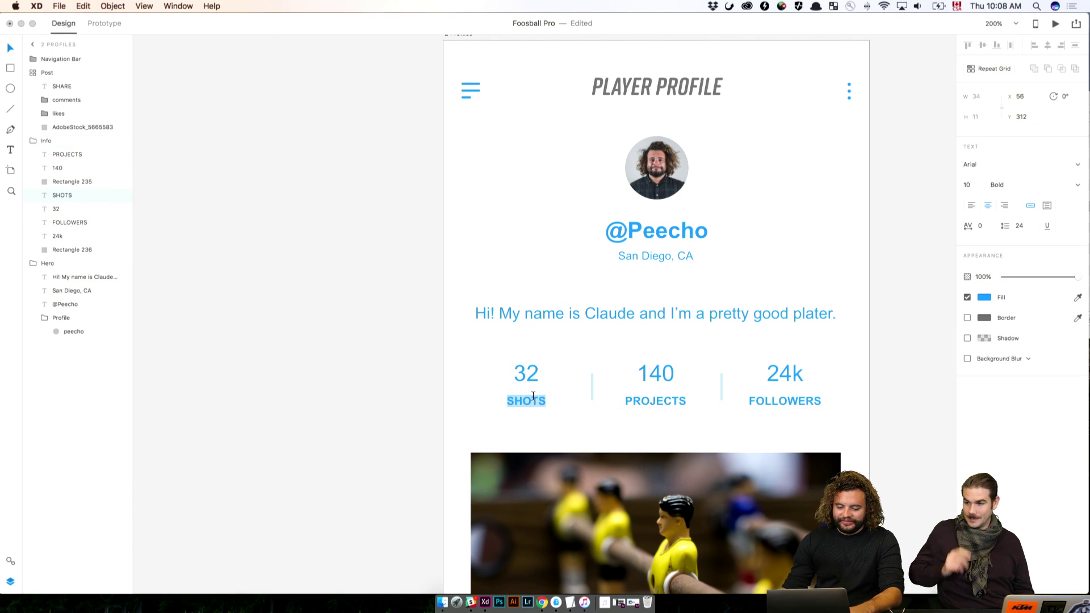
pyautogui.write('WINSA')
pyautogui.press('BackSpace')
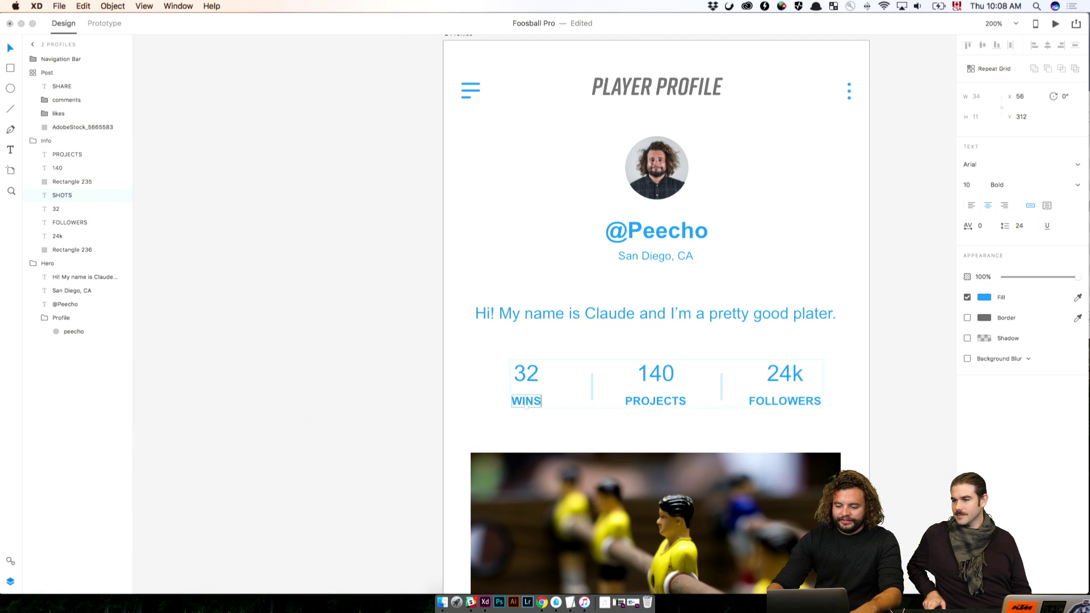
pyautogui.click(812, 356)
pyautogui.doubleClick(642, 364)
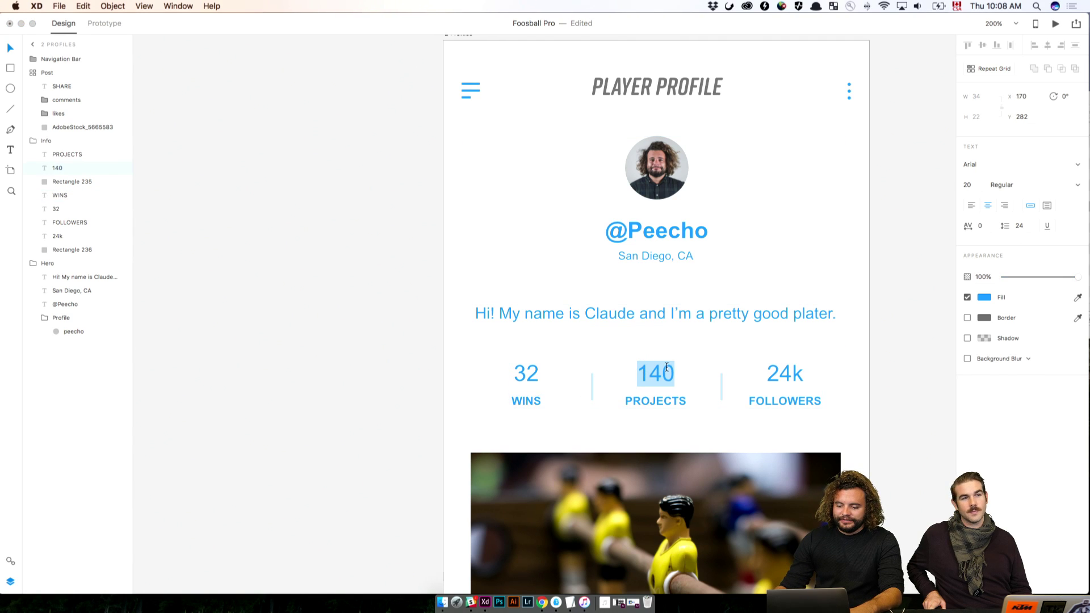
pyautogui.press('Escape')
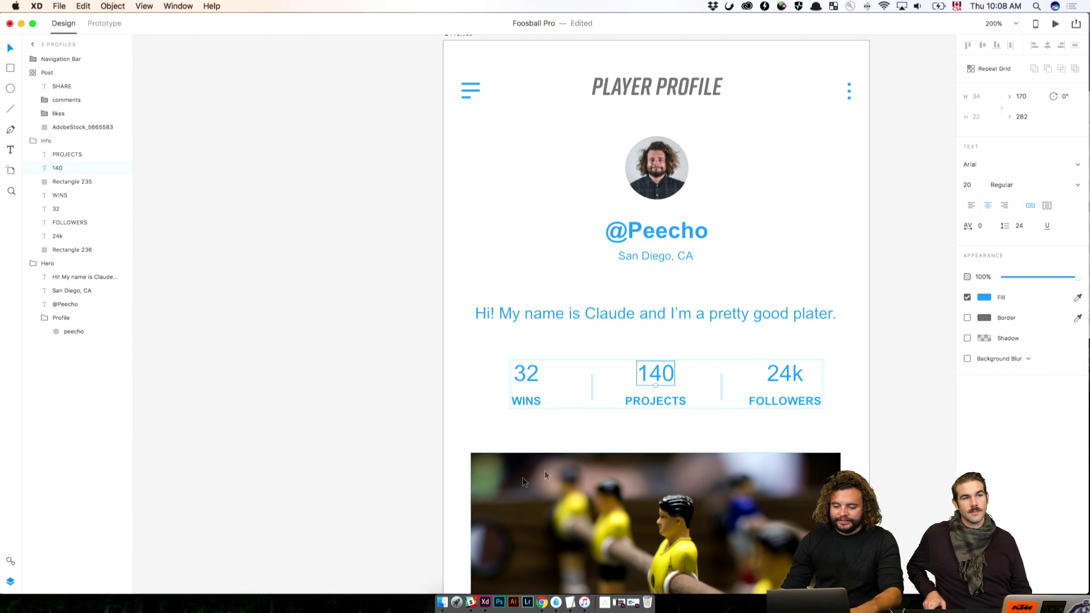
# Step: Change the label under the first statistic to GAMES PLAYED
pyautogui.click(529, 372)
pyautogui.doubleClick(531, 399)
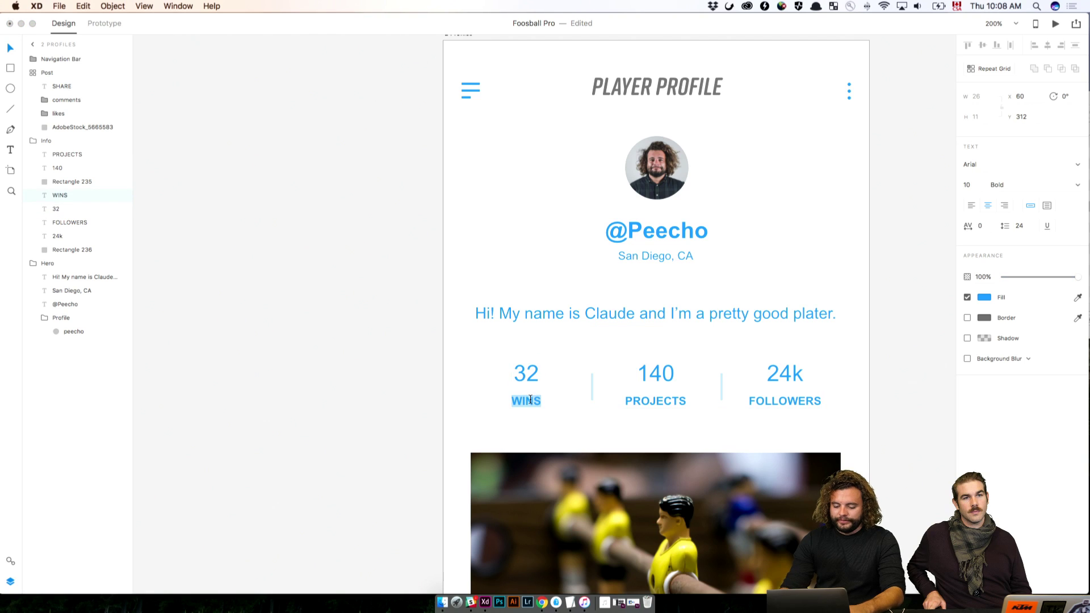
pyautogui.write('GAME PL')
pyautogui.press('BackSpace')
pyautogui.press('BackSpace')
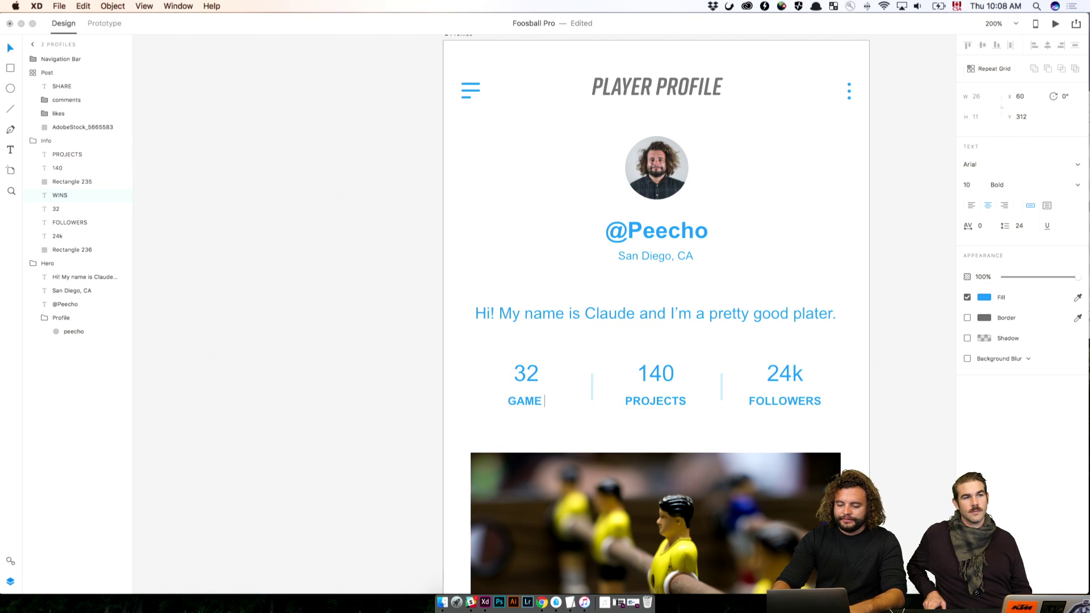
pyautogui.press('BackSpace')
pyautogui.write('S PLA')
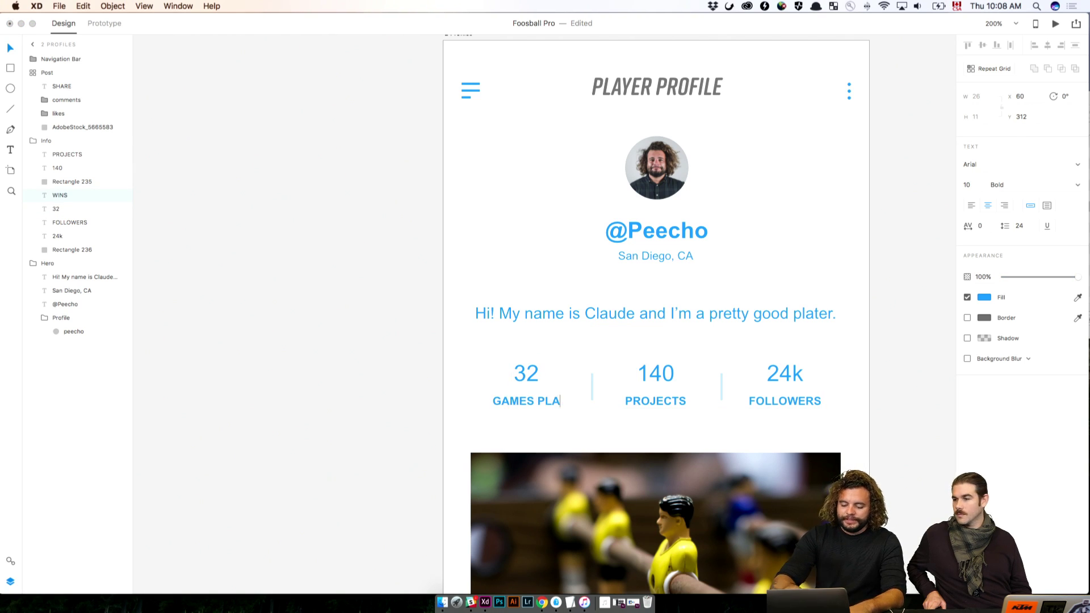
pyautogui.write('YED')
pyautogui.press('Escape')
# Step: Set the middle statistic's number to 20 and its label to WINS
pyautogui.doubleClick(662, 365)
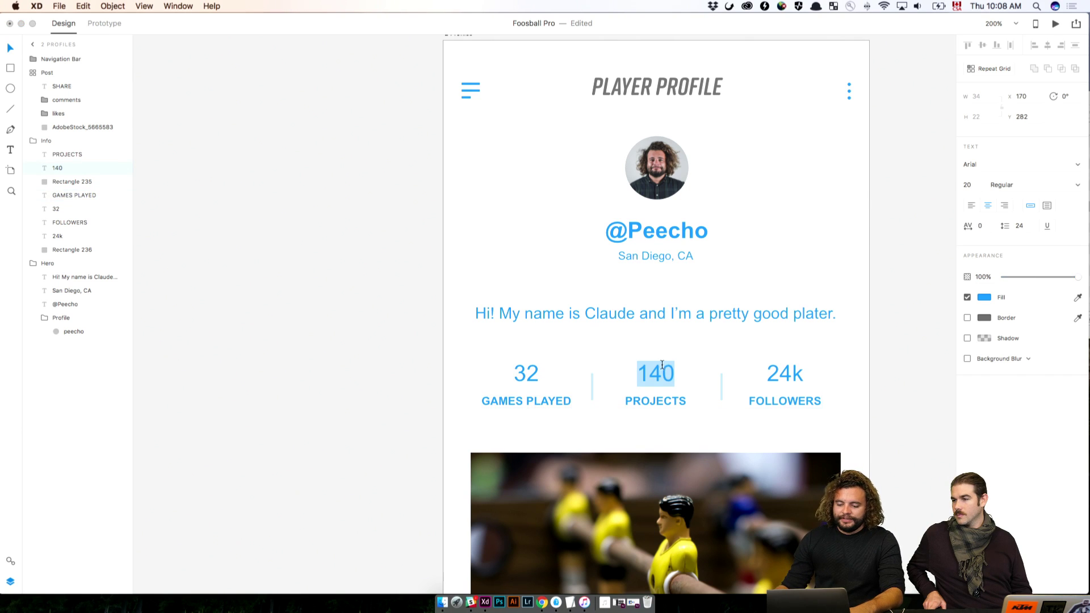
pyautogui.write('20')
pyautogui.press('Escape')
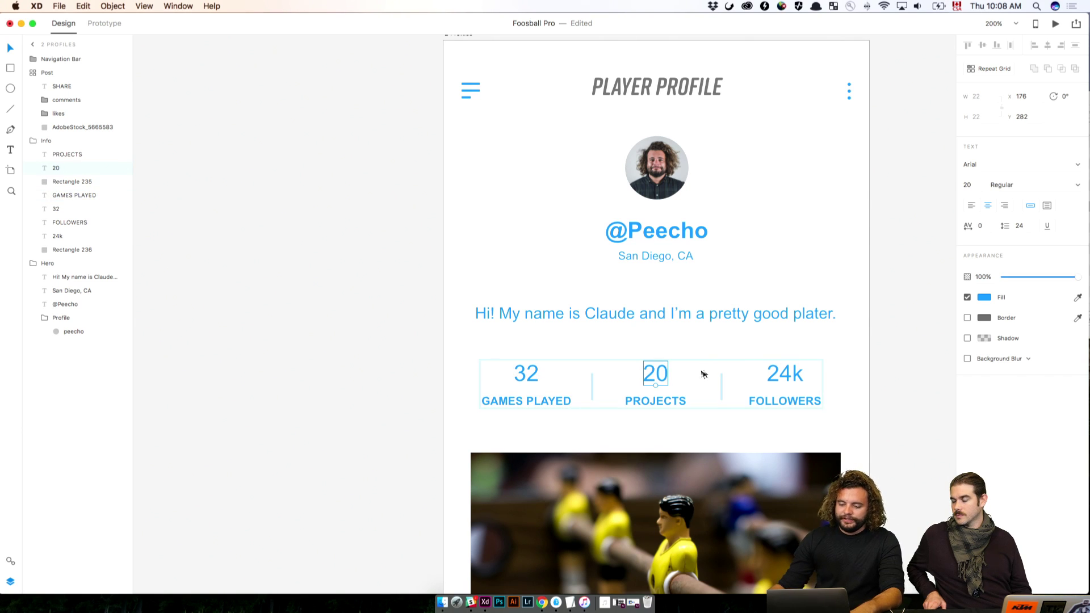
pyautogui.click(645, 401)
pyautogui.doubleClick(645, 401)
pyautogui.doubleClick(645, 401)
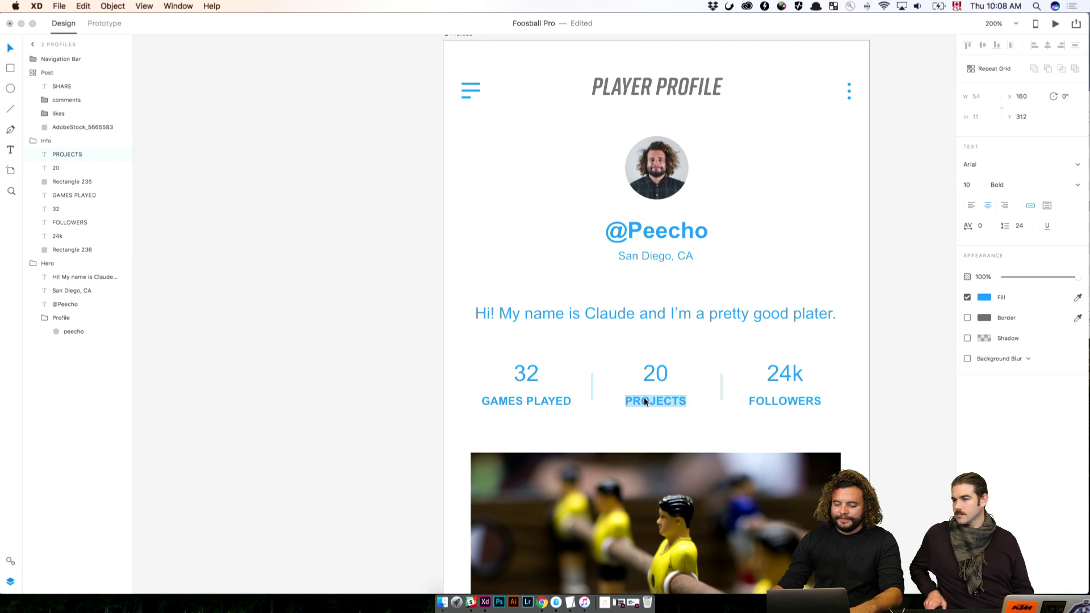
pyautogui.write('WINS')
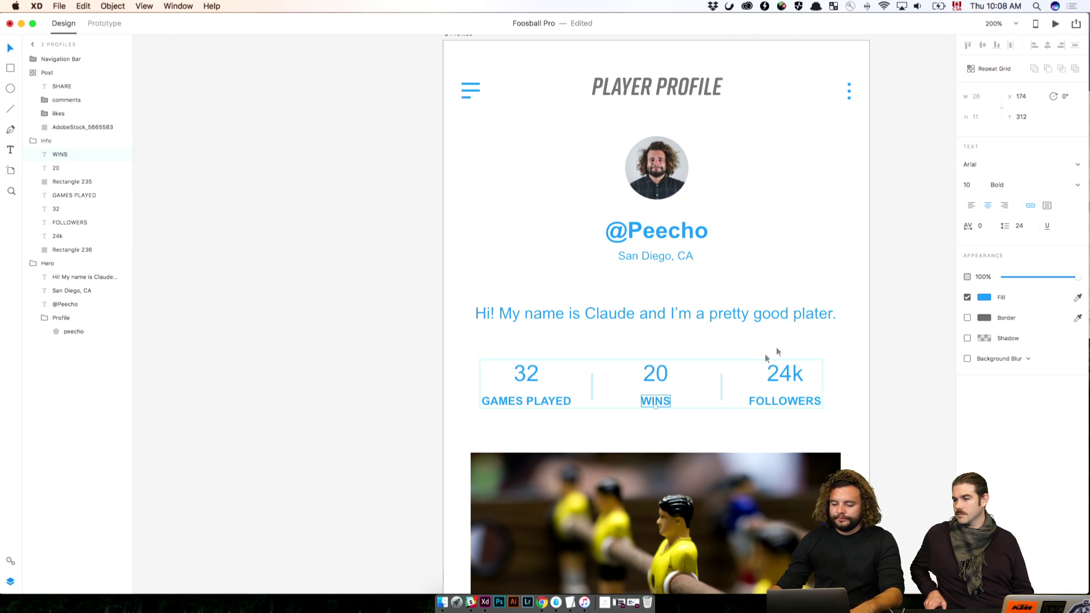
# Step: Set the third statistic's number to 12 and its label to LOSSES
pyautogui.doubleClick(777, 368)
pyautogui.write('12')
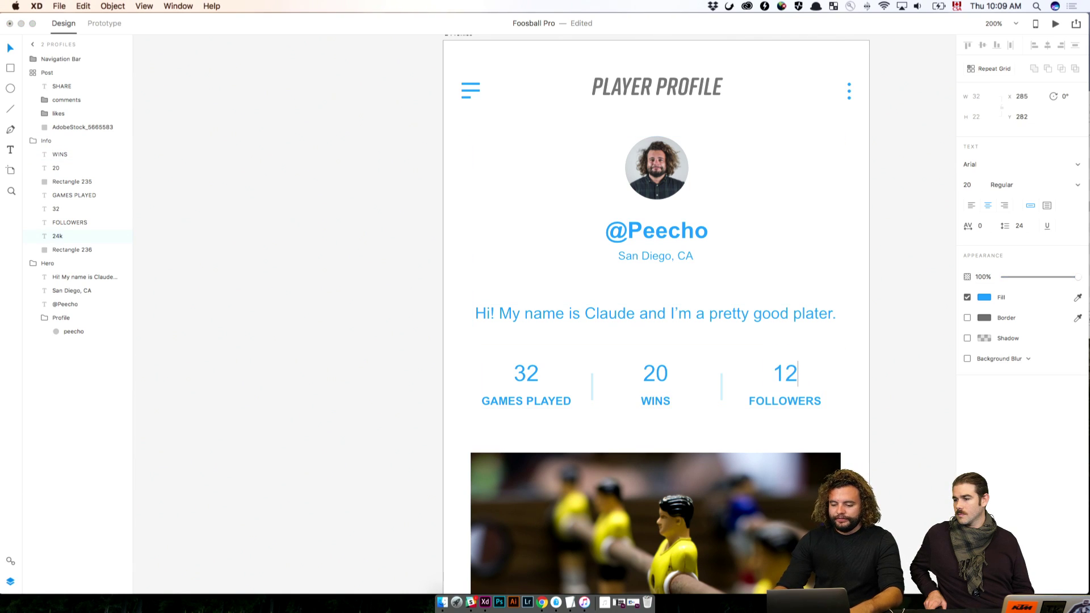
pyautogui.press('Escape')
pyautogui.doubleClick(788, 397)
pyautogui.click(788, 396)
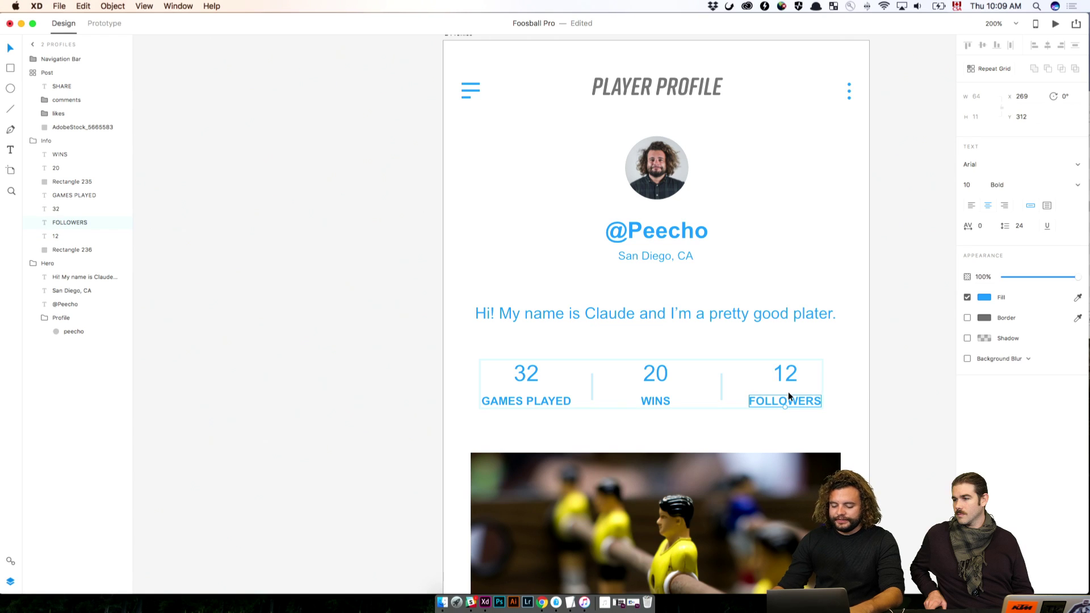
pyautogui.doubleClick(788, 397)
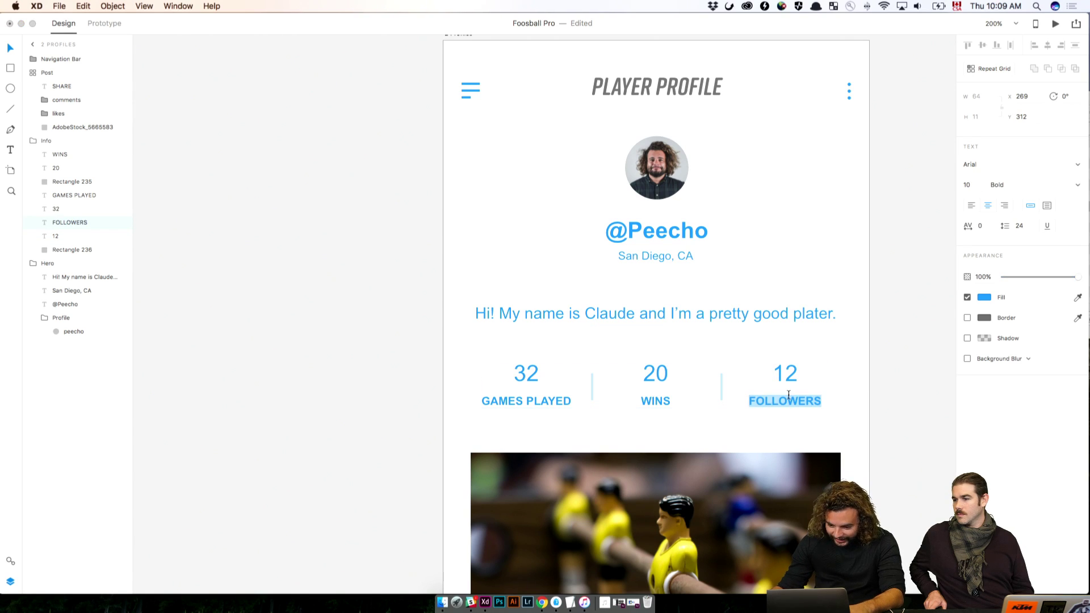
pyautogui.write('LOSSES')
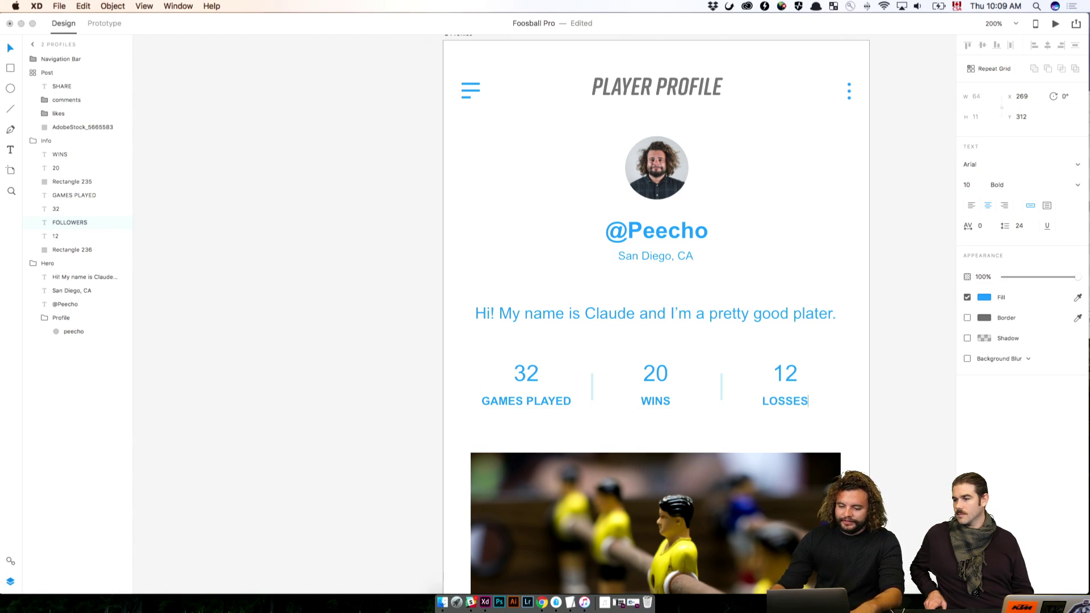
pyautogui.press('Escape')
# Step: Recolor the bio text with the black swatch from the document's saved asset colors
pyautogui.doubleClick(589, 318)
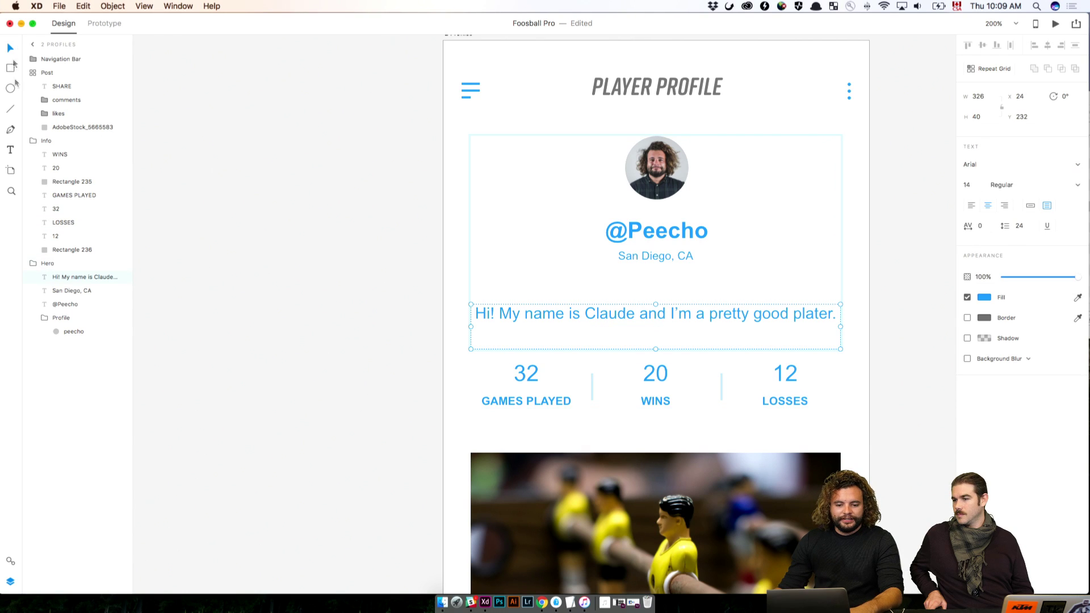
pyautogui.click(11, 560)
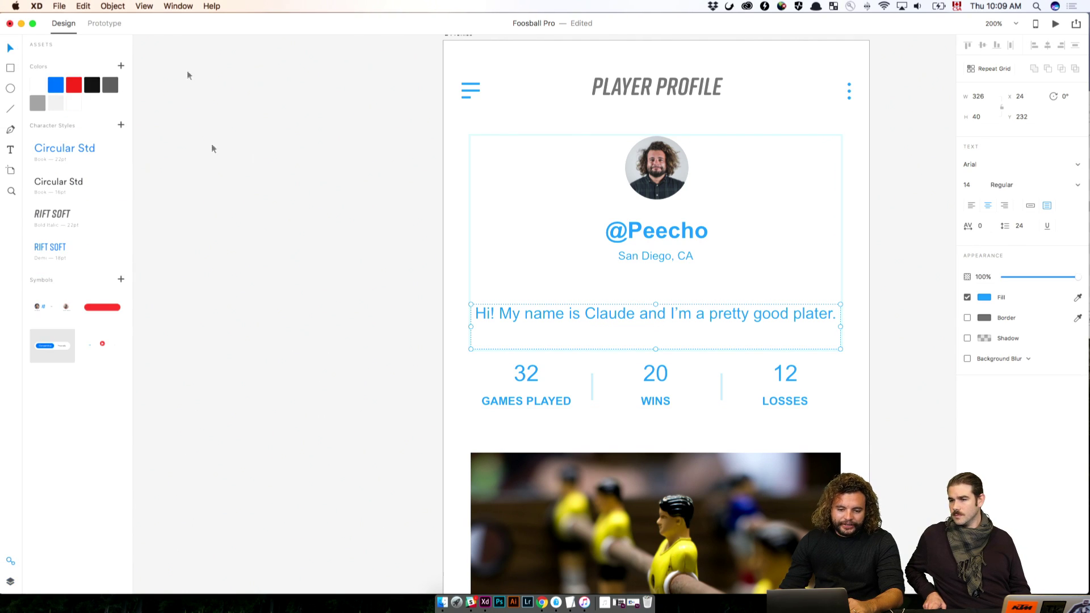
pyautogui.click(92, 85)
pyautogui.click(399, 212)
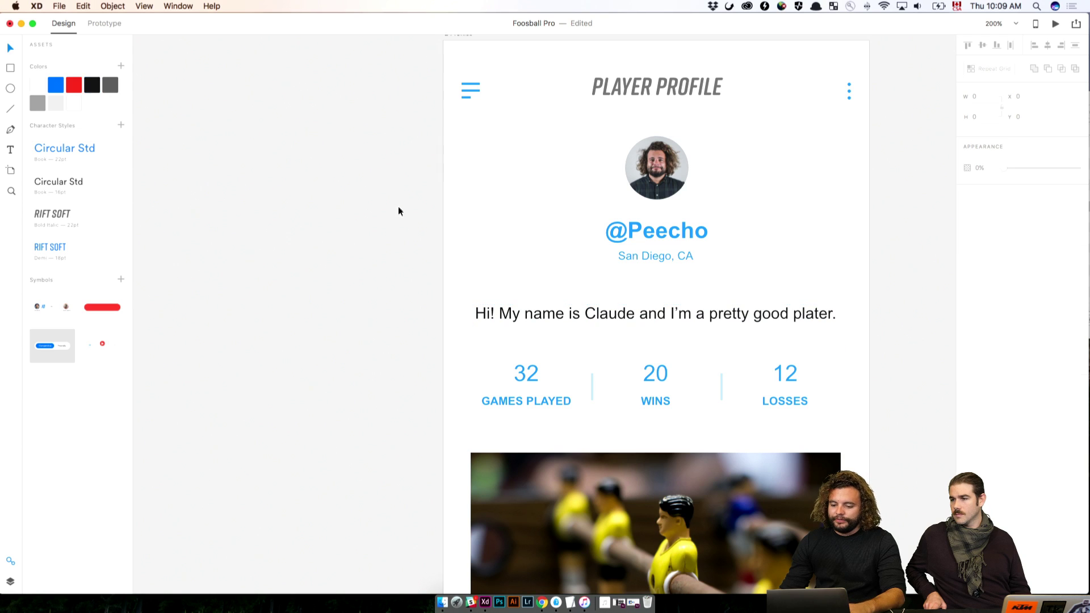
# Step: Try moving the profile header group with the avatar, handle, location and bio down by 10 px
pyautogui.hscroll(1, 356, 195)
pyautogui.click(561, 175)
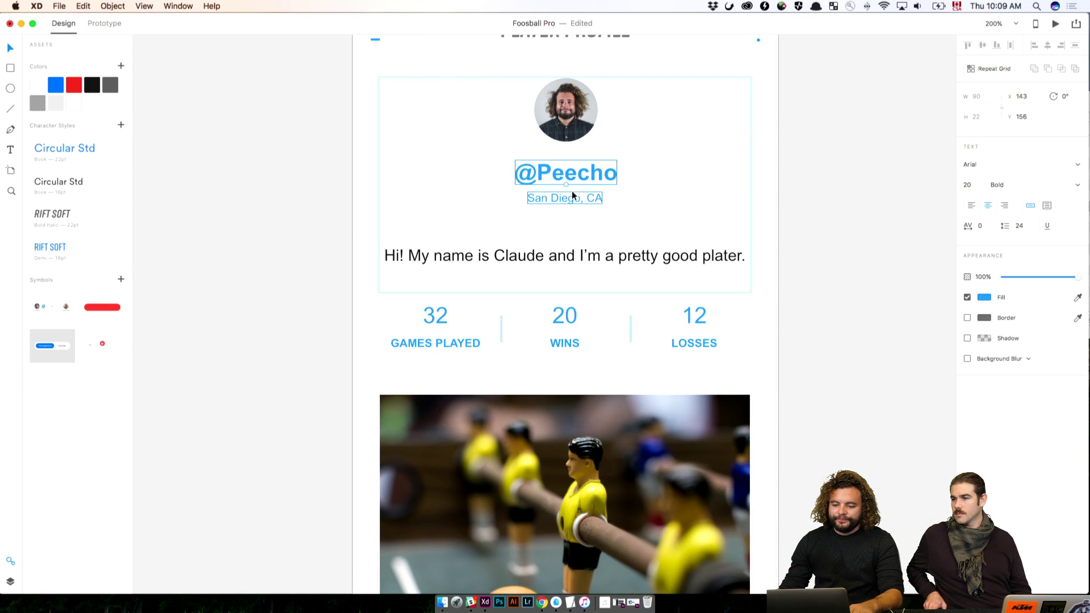
pyautogui.scroll(3, 746, 206)
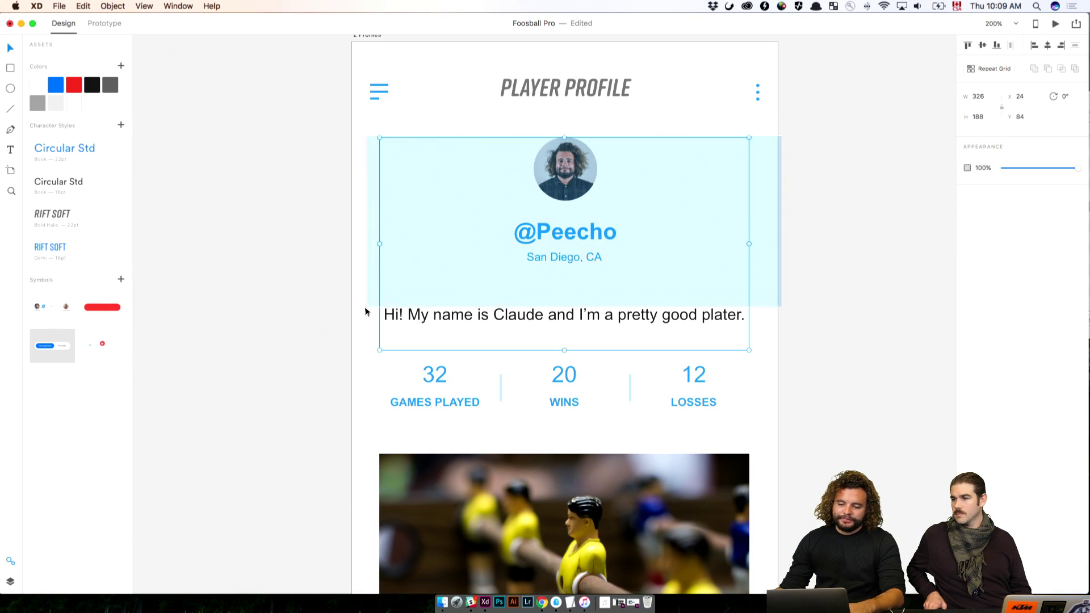
pyautogui.click(839, 362)
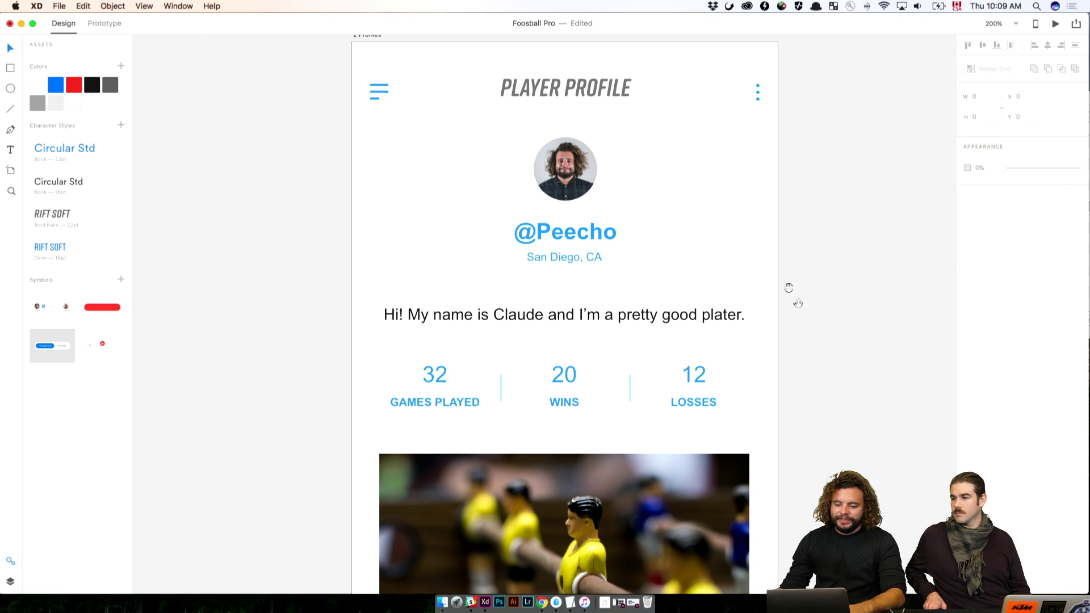
pyautogui.scroll(1, 776, 271)
pyautogui.click(548, 172)
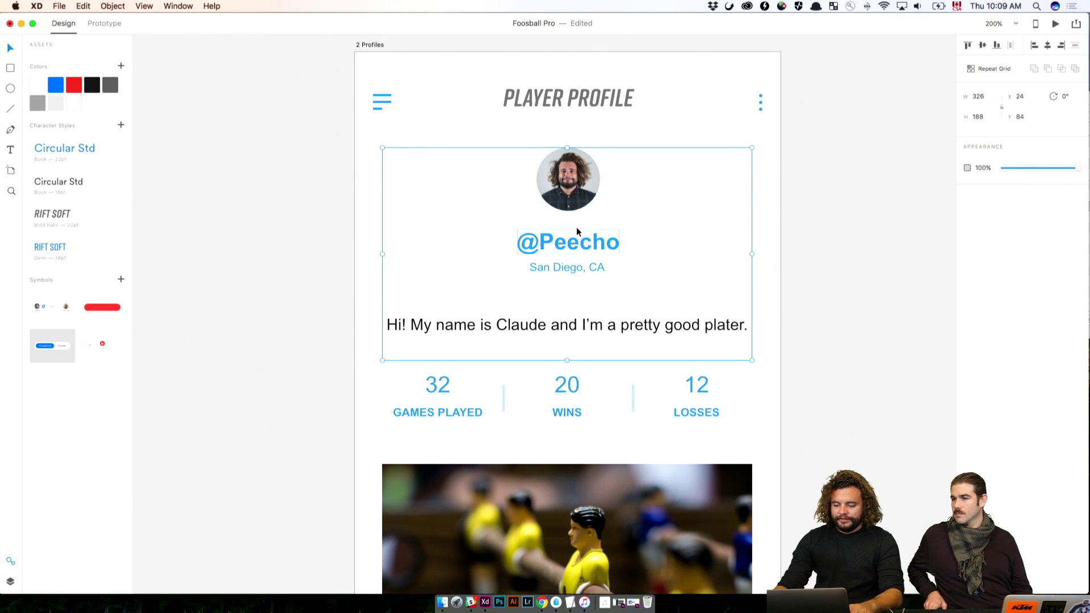
pyautogui.hotkey('shift', 'Down')
pyautogui.click(851, 183)
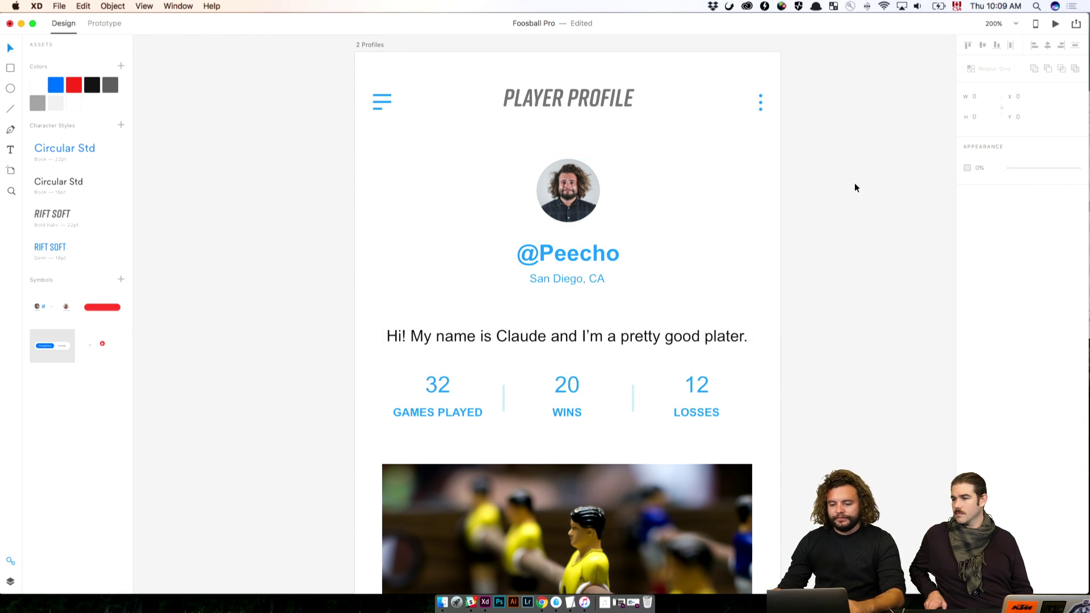
pyautogui.press('super+z')
# Step: Duplicate the iPad – 3 current game artboard and place the copy directly below the original
pyautogui.press('super+0')
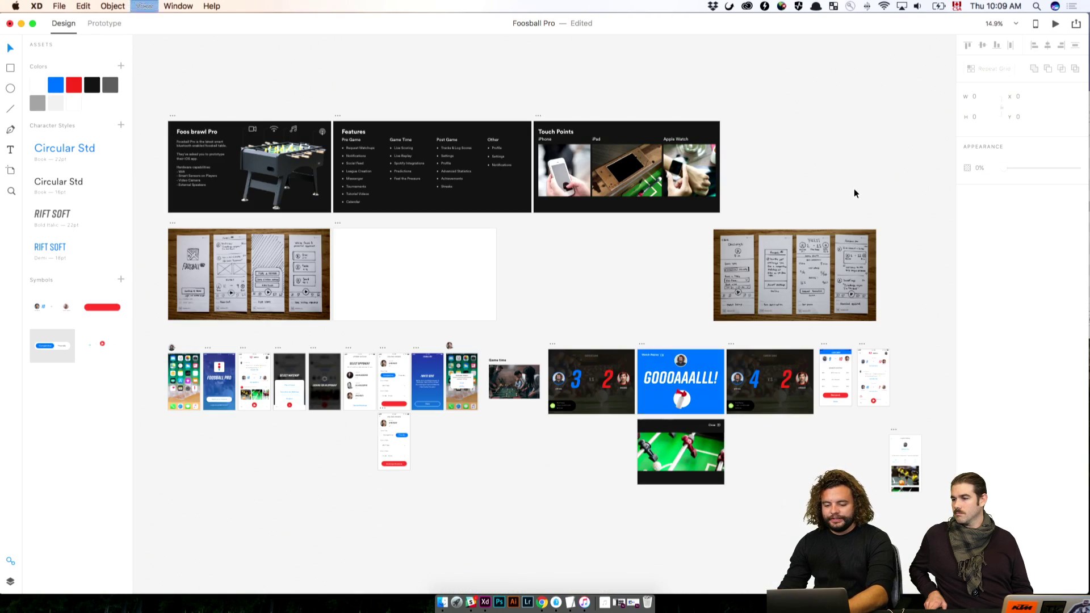
pyautogui.hscroll(5, 689, 284)
pyautogui.scroll(-2, 688, 284)
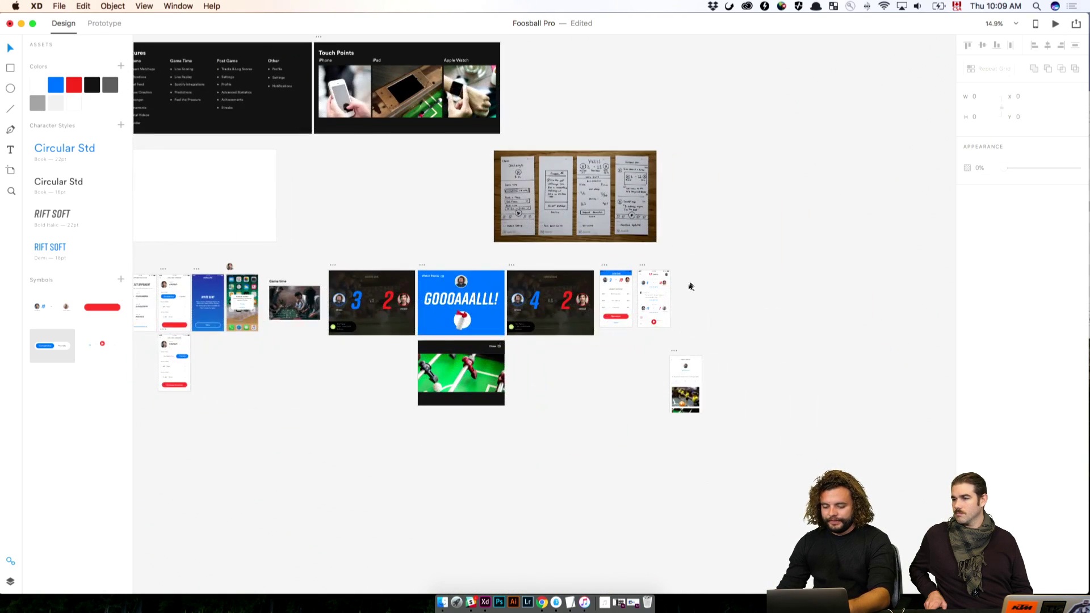
pyautogui.press('super+equal')
pyautogui.press('super+equal')
pyautogui.press('super+equal')
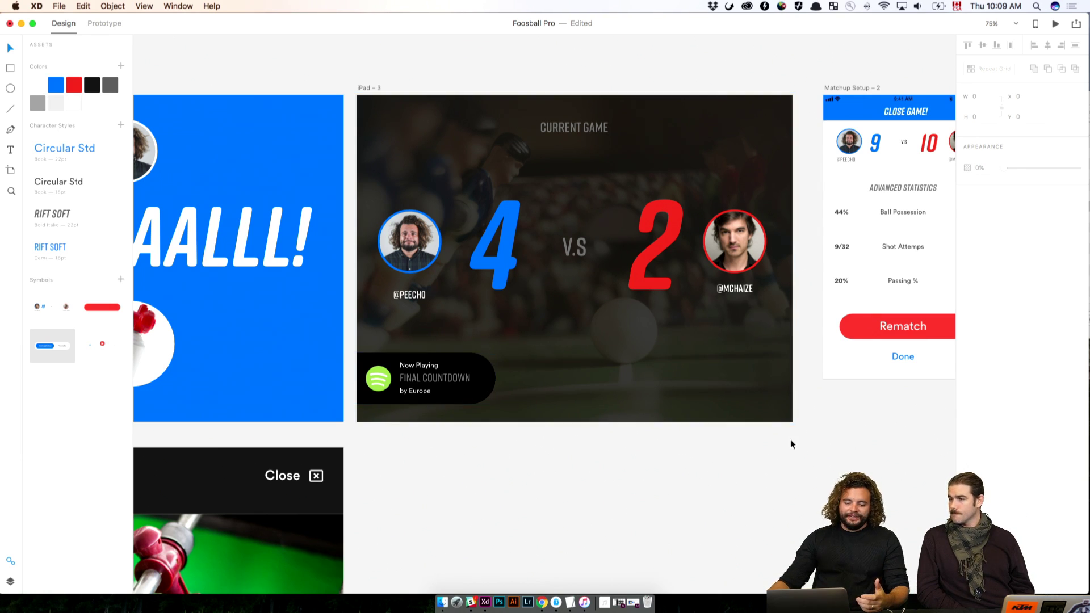
pyautogui.hscroll(-5, 704, 420)
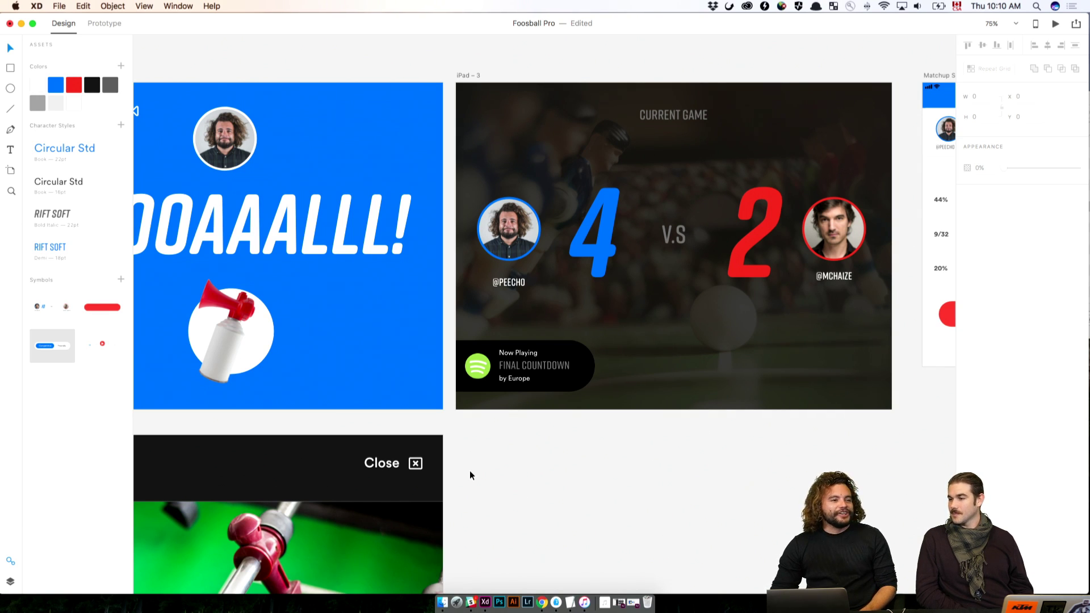
pyautogui.click(469, 75)
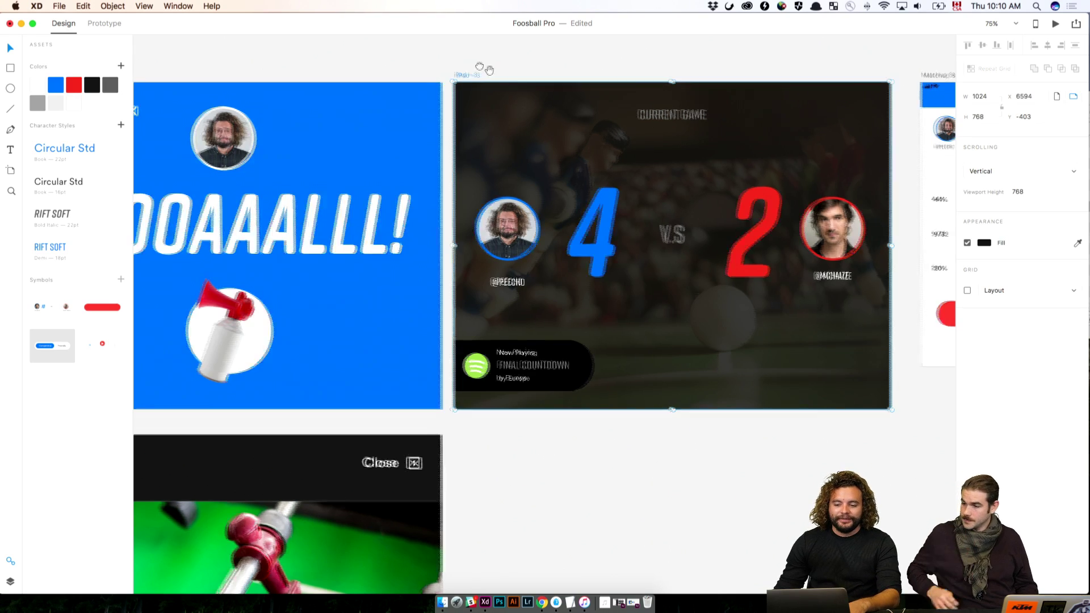
pyautogui.moveTo(487, 68); pyautogui.dragTo(438, 396)
pyautogui.click(496, 390)
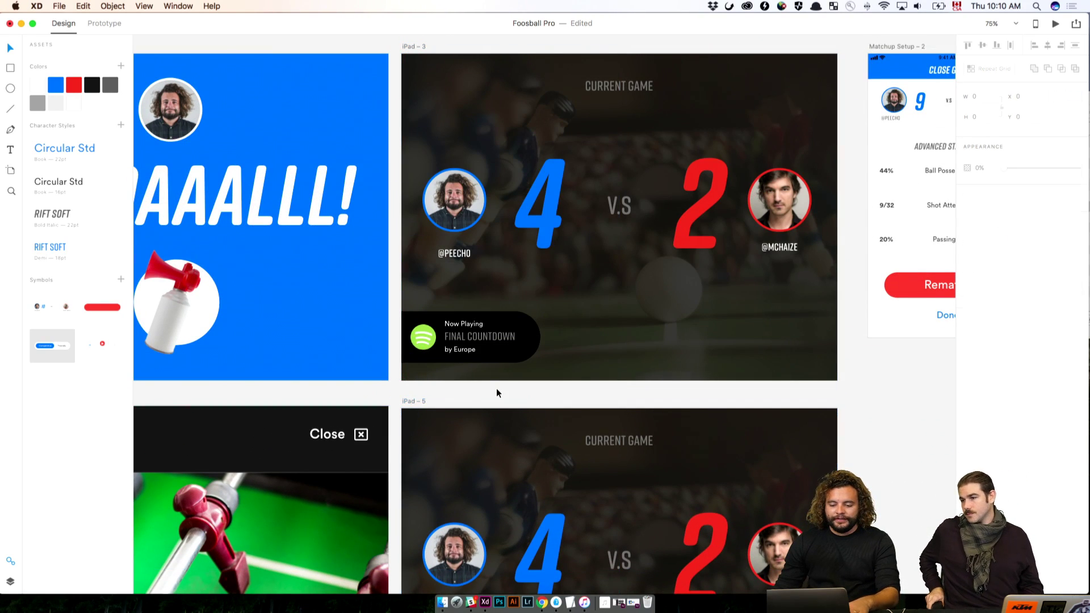
pyautogui.click(421, 405)
pyautogui.moveTo(486, 409); pyautogui.dragTo(570, 198)
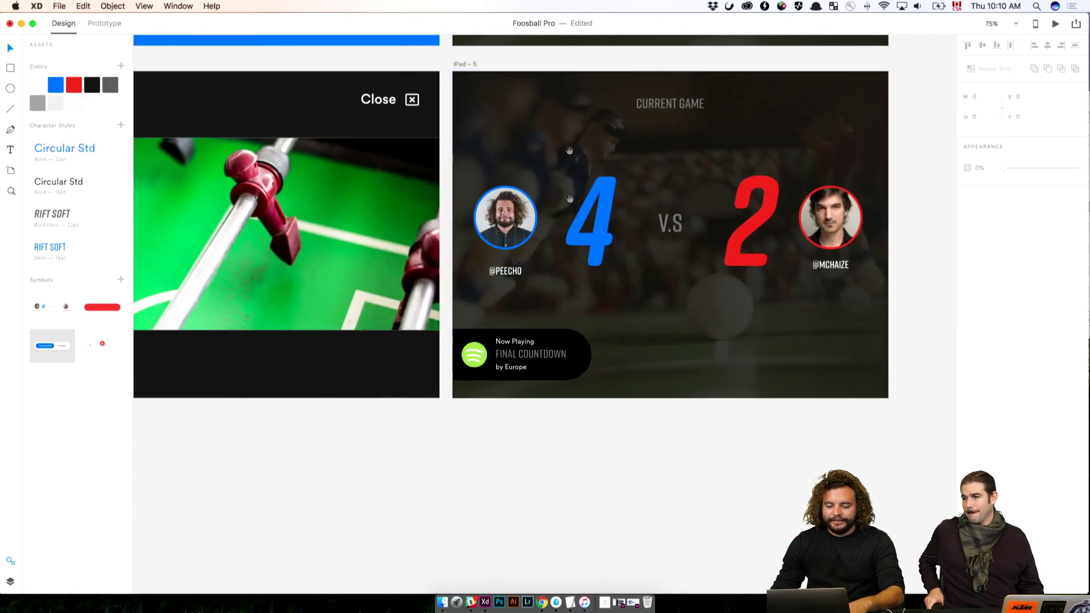
pyautogui.hscroll(5, 443, 363)
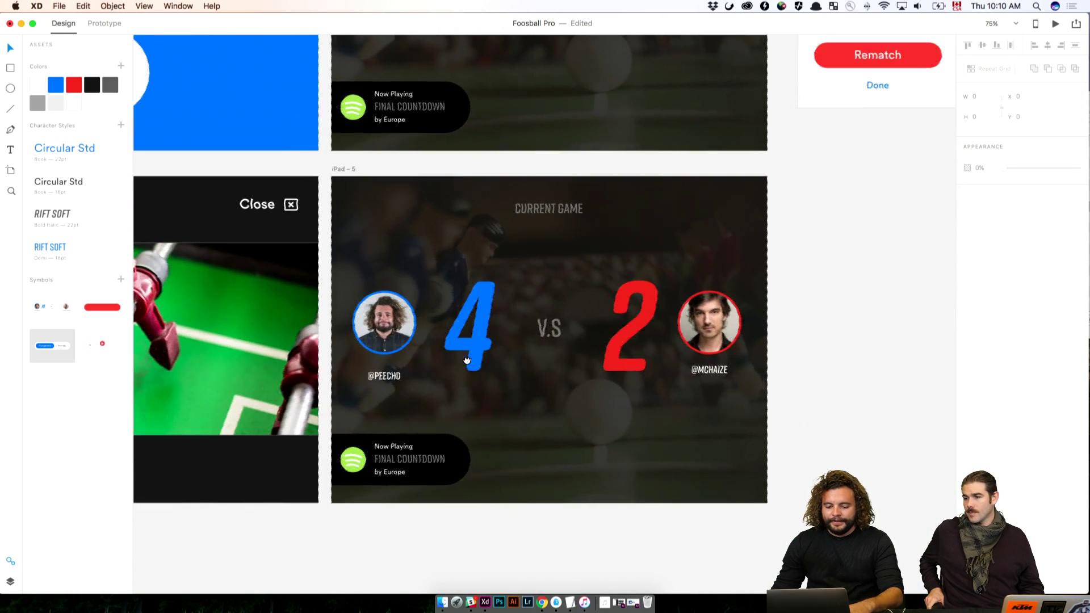
pyautogui.doubleClick(397, 458)
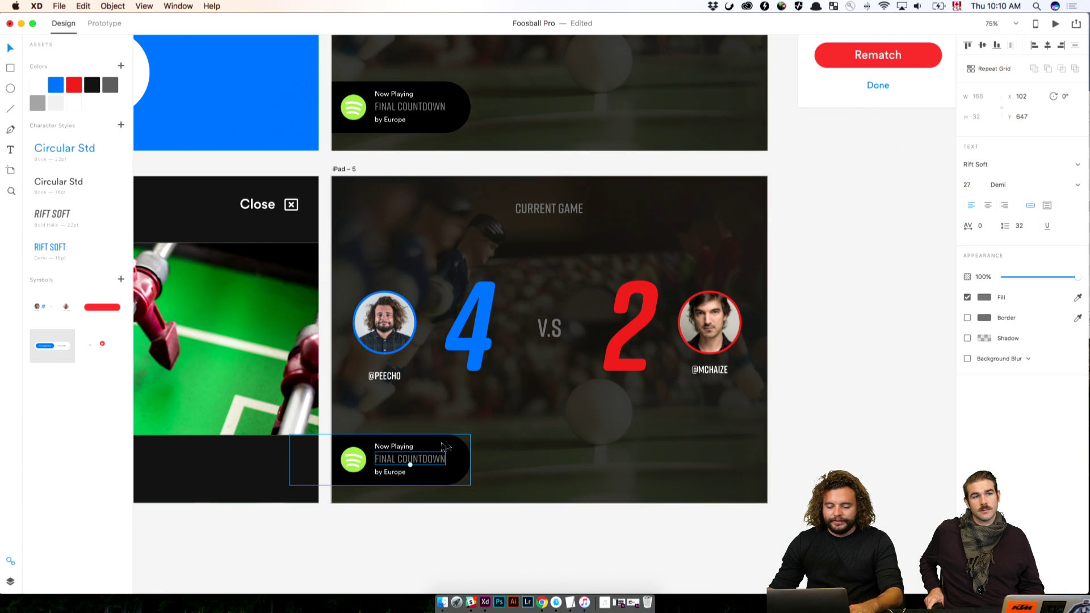
pyautogui.keyDown('shift'); pyautogui.click(394, 446); pyautogui.keyUp('shift')
pyautogui.keyDown('shift'); pyautogui.click(353, 458); pyautogui.keyUp('shift')
pyautogui.keyDown('shift'); pyautogui.click(391, 473); pyautogui.keyUp('shift')
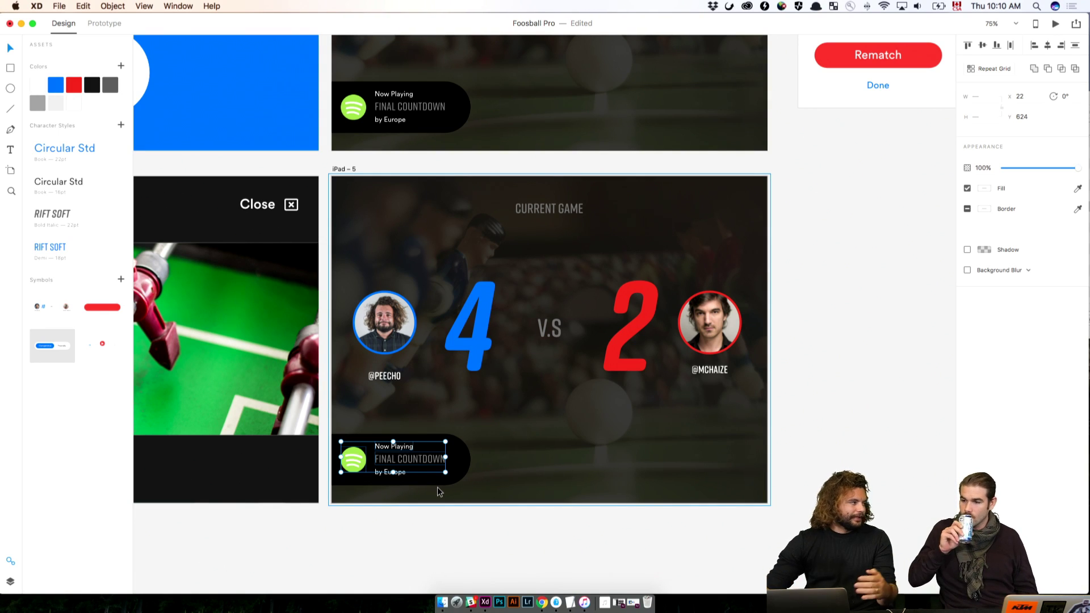
pyautogui.click(803, 397)
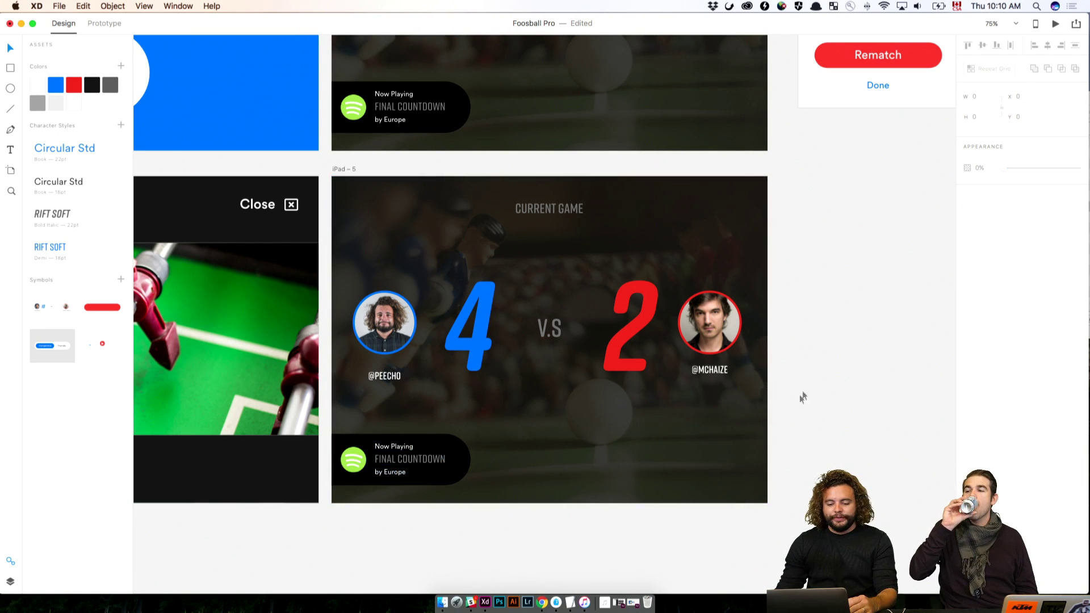
# Step: Move the Now Playing banner, including its background, icon and three text lines, up to Y 56 on the duplicated artboard
pyautogui.press('super+1')
pyautogui.scroll(-5, 768, 302)
pyautogui.hscroll(-7, 769, 302)
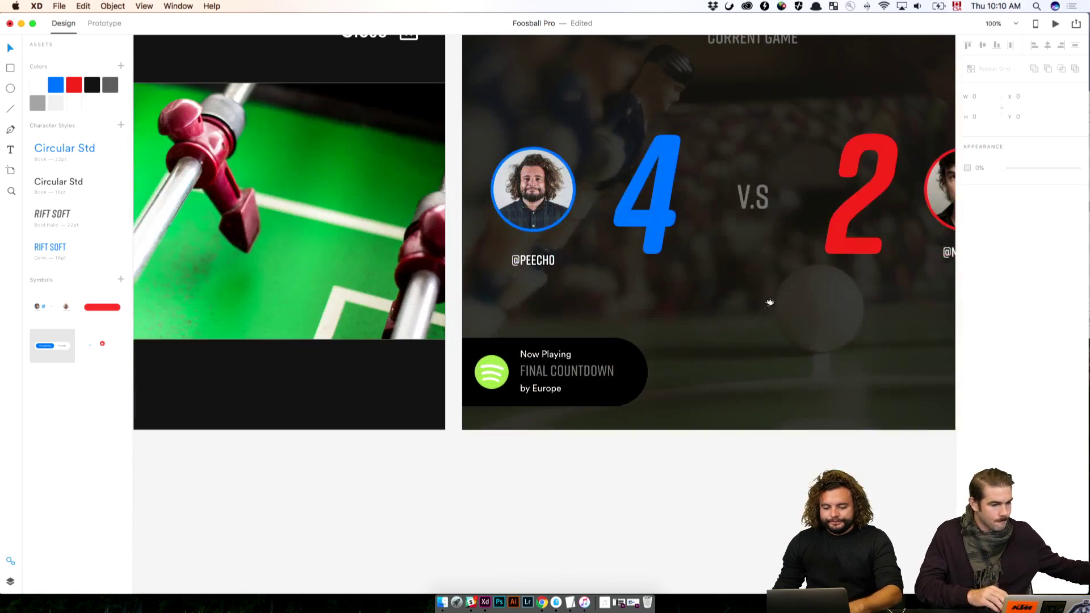
pyautogui.click(641, 390)
pyautogui.press('super+a')
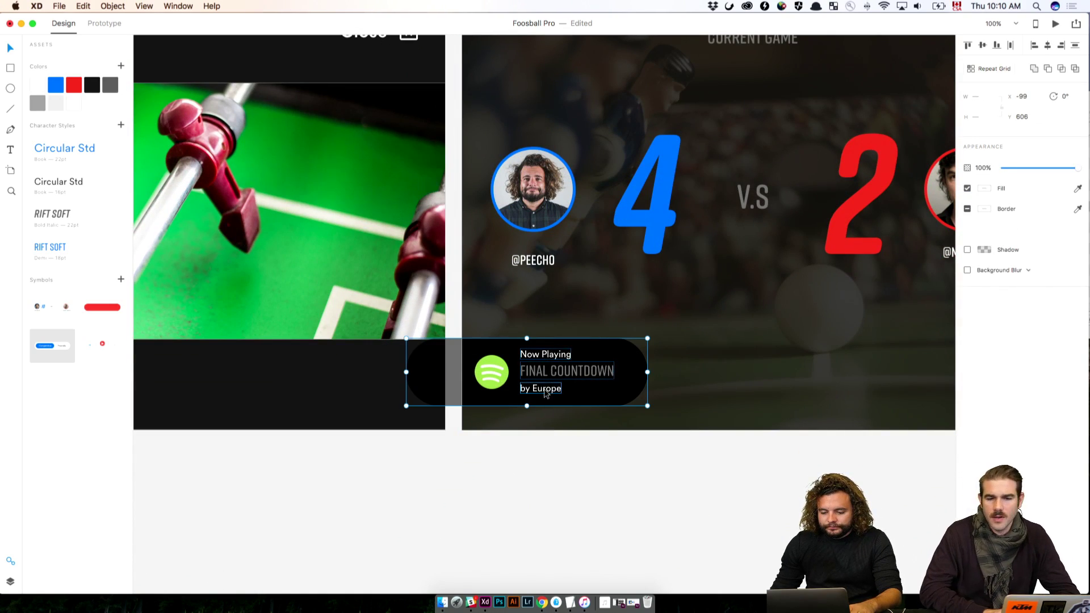
pyautogui.scroll(6, 569, 372)
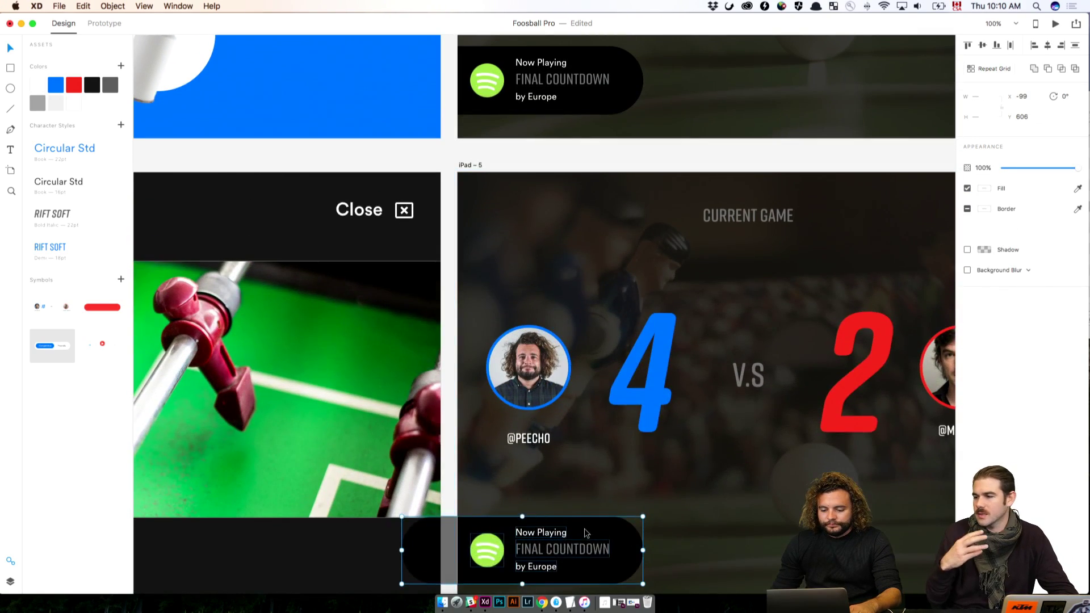
pyautogui.moveTo(600, 533); pyautogui.dragTo(601, 216)
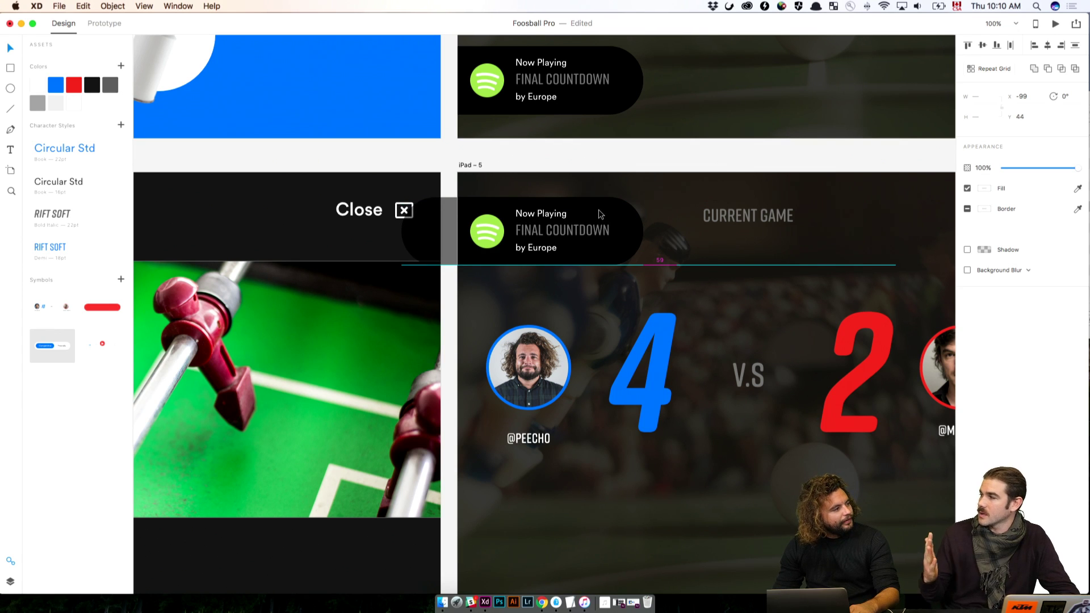
pyautogui.moveTo(600, 214); pyautogui.dragTo(601, 223)
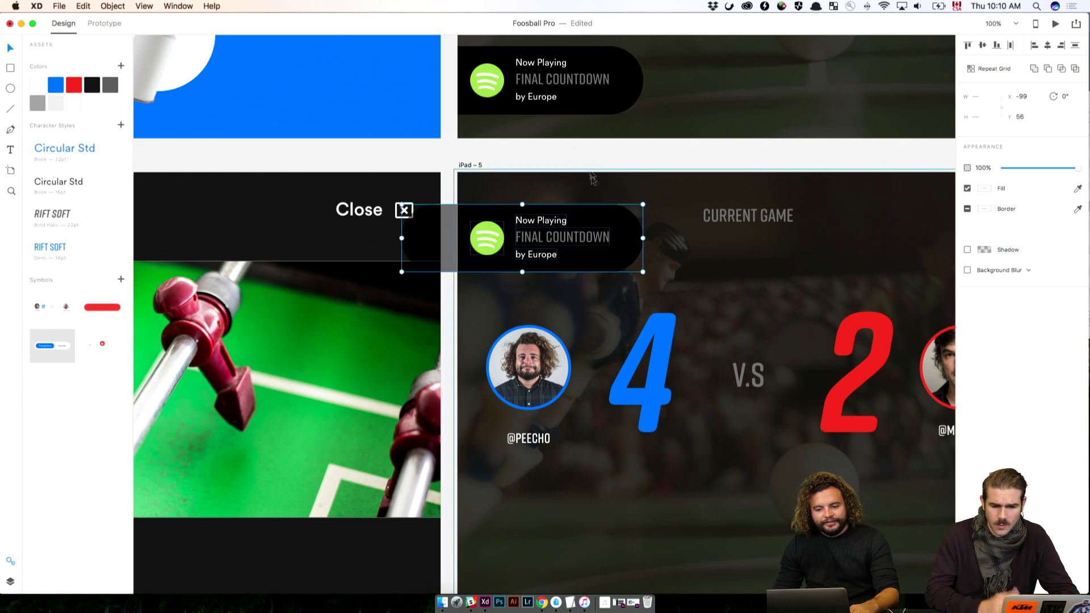
pyautogui.click(603, 155)
# Step: Draw a white rectangle about 407 × 712 over the left part of the duplicated iPad artboard, with its layers listed
pyautogui.scroll(-4, 603, 154)
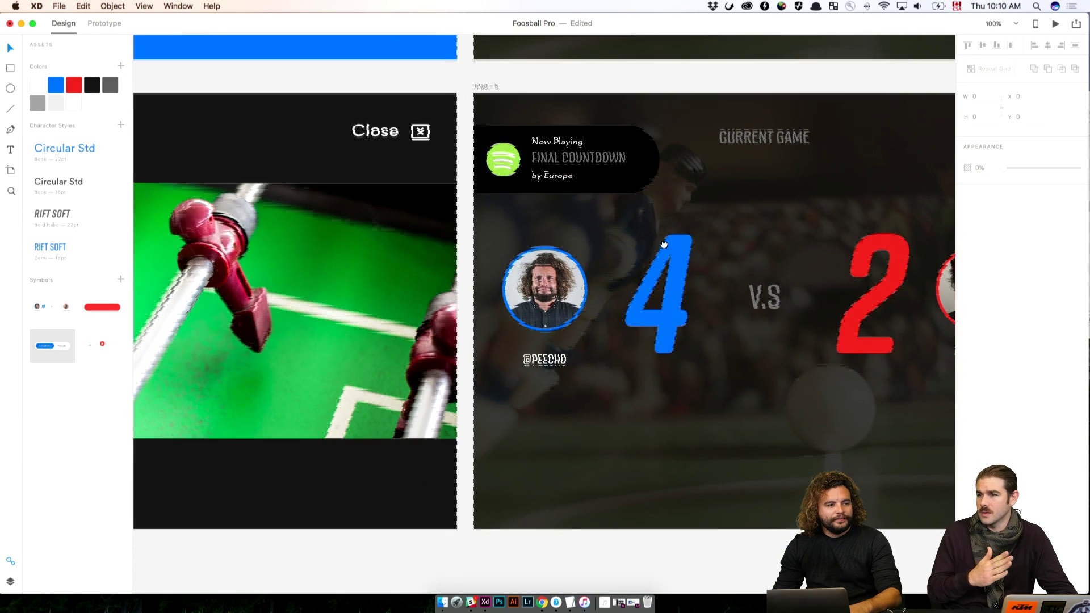
pyautogui.click(500, 186)
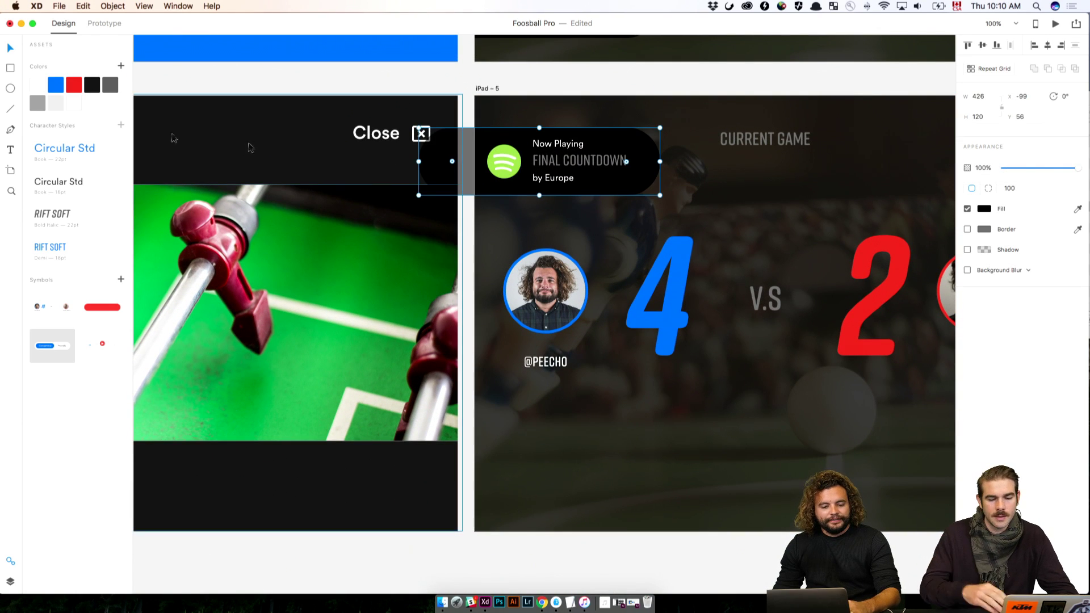
pyautogui.click(14, 67)
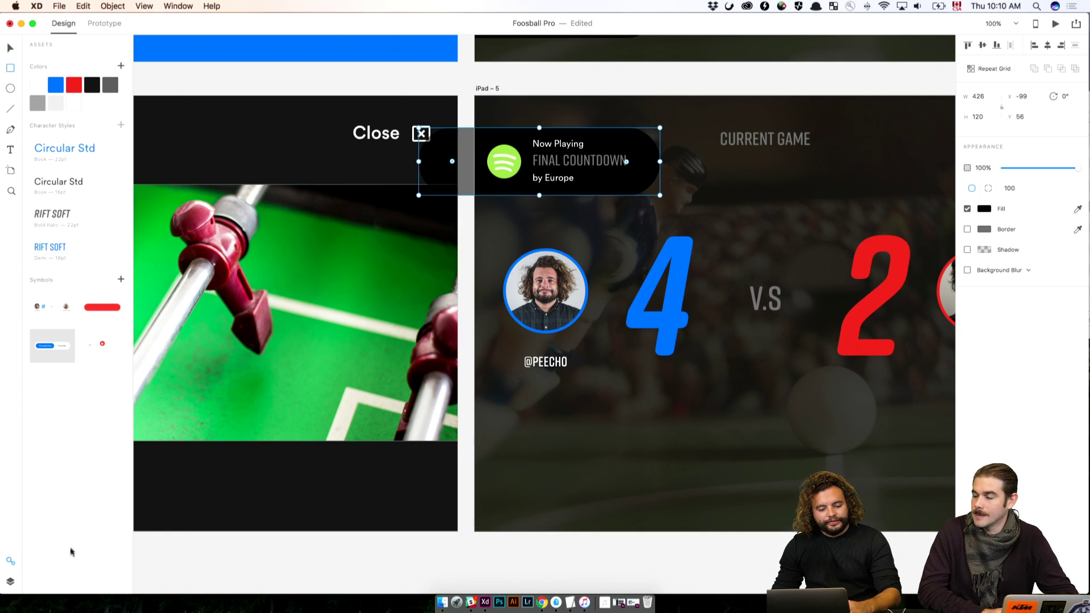
pyautogui.click(11, 561)
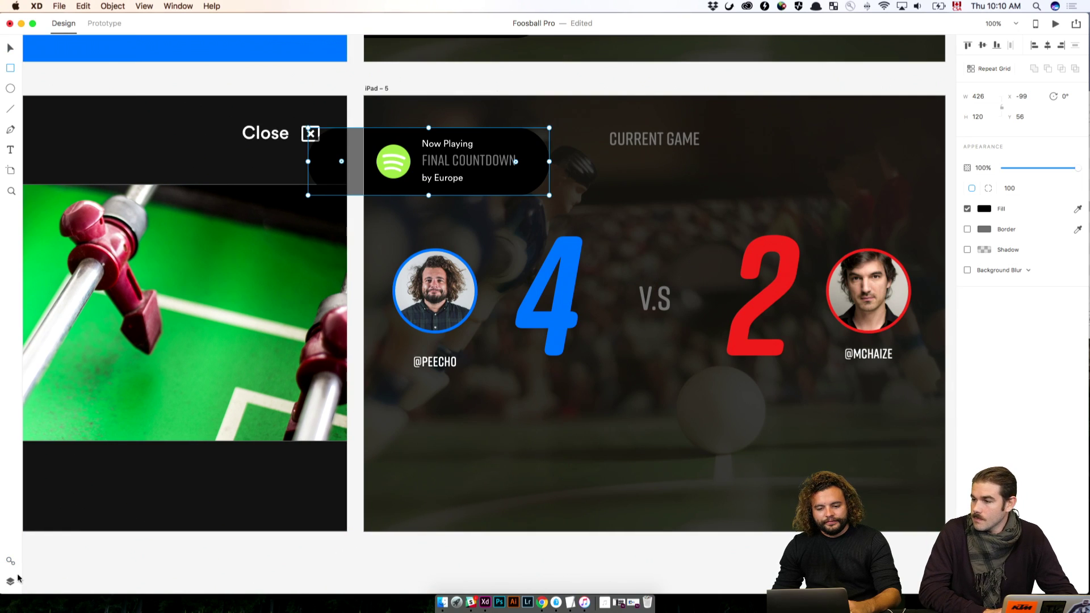
pyautogui.click(10, 580)
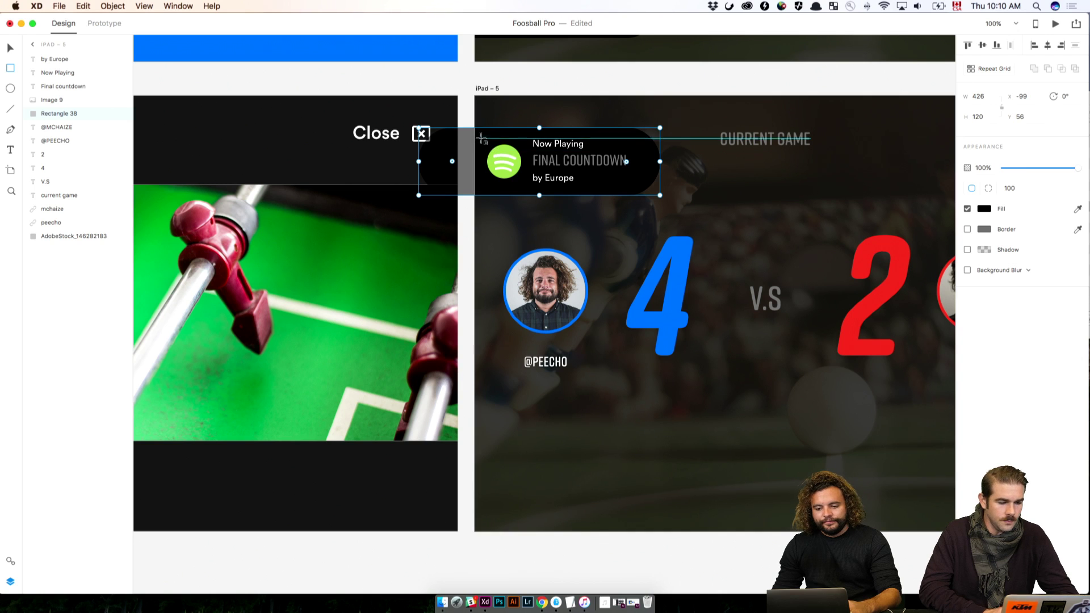
pyautogui.moveTo(475, 145)
pyautogui.mouseDown()
pyautogui.moveTo(679, 496)
pyautogui.moveTo(692, 544)
pyautogui.moveTo(703, 545)
pyautogui.mouseUp()
pyautogui.press('Escape')
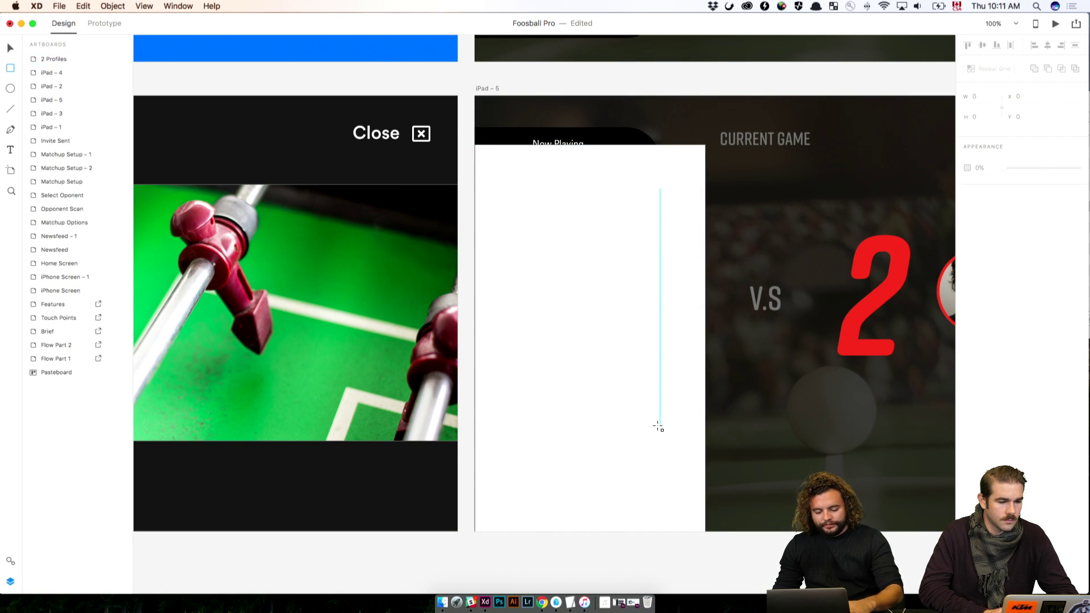
# Step: Move the white rectangle to X -7, Y -12 and extend it downward to a height of 796
pyautogui.press('v')
pyautogui.moveTo(660, 443); pyautogui.dragTo(657, 392)
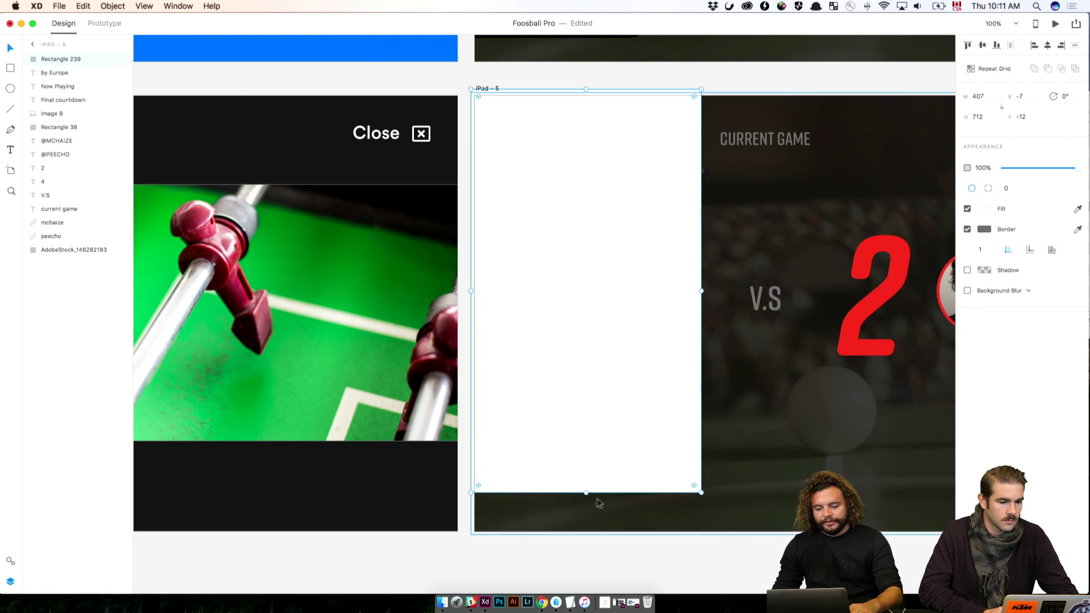
pyautogui.moveTo(585, 492); pyautogui.dragTo(580, 539)
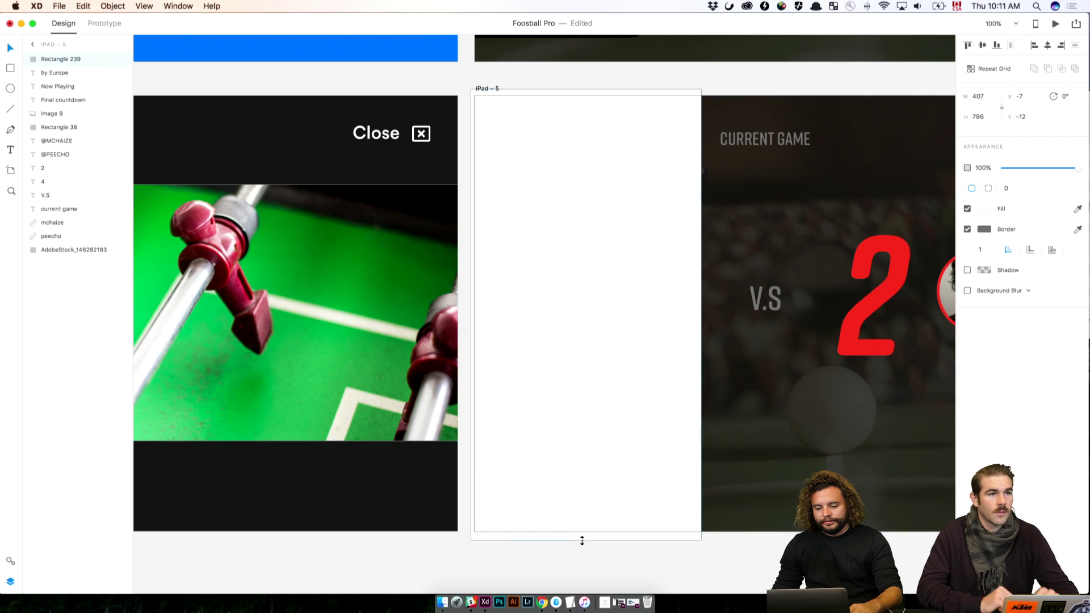
pyautogui.press('Escape')
# Step: Reorder the white rectangle to the bottom of the layer stack, beneath the AdobeStock background photo
pyautogui.click(615, 372)
pyautogui.moveTo(97, 65); pyautogui.dragTo(73, 253)
pyautogui.press('Escape')
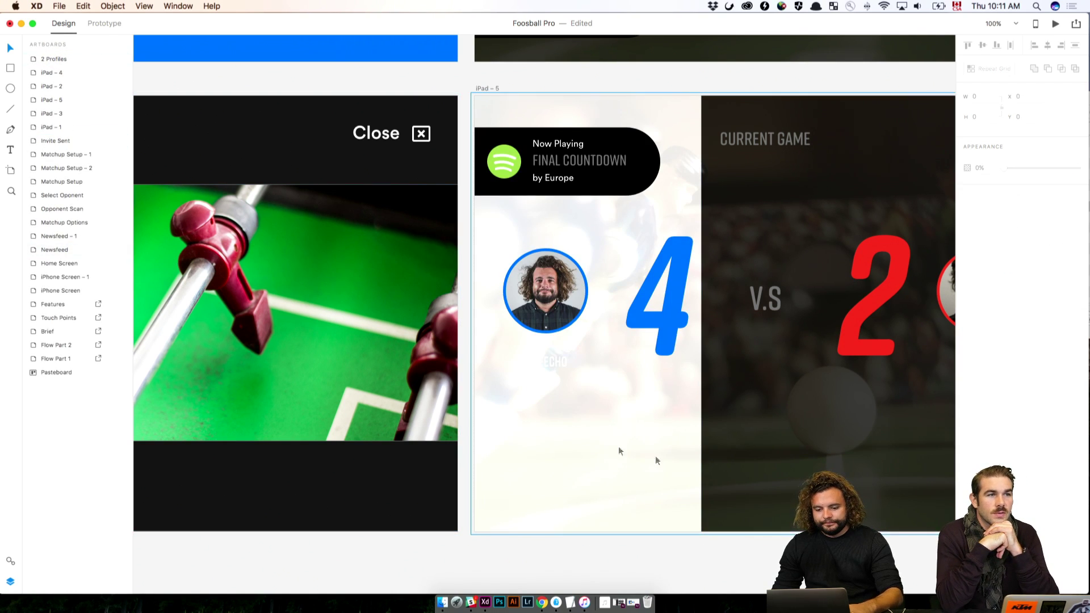
pyautogui.click(574, 432)
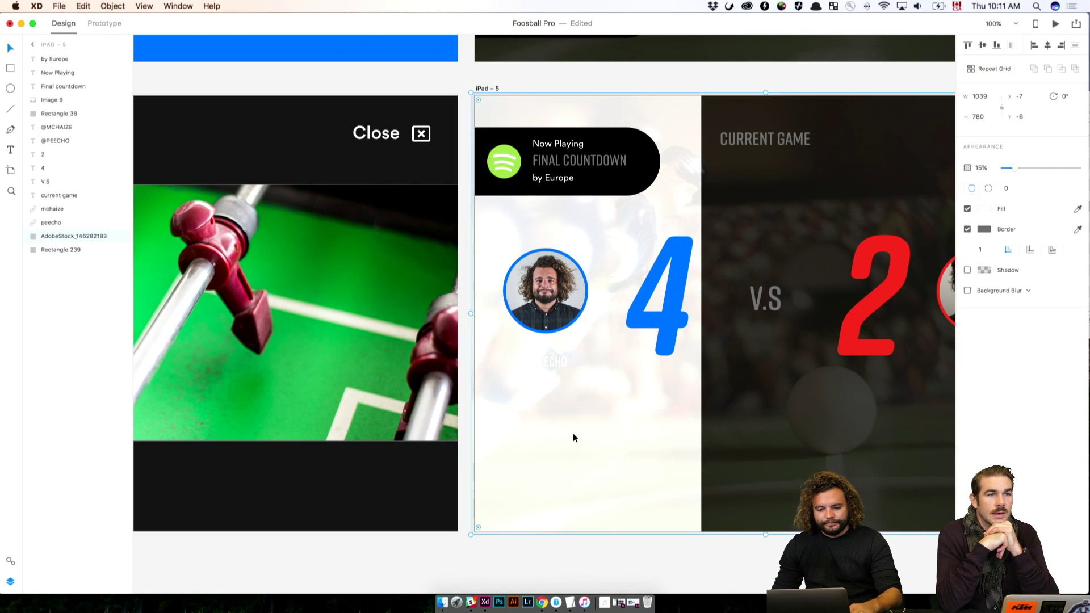
# Step: Group the Now Playing banner's three text lines, Spotify icon and black rounded background into one object
pyautogui.click(560, 146)
pyautogui.keyDown('shift'); pyautogui.click(561, 170); pyautogui.keyUp('shift')
pyautogui.keyDown('shift'); pyautogui.click(554, 178); pyautogui.keyUp('shift')
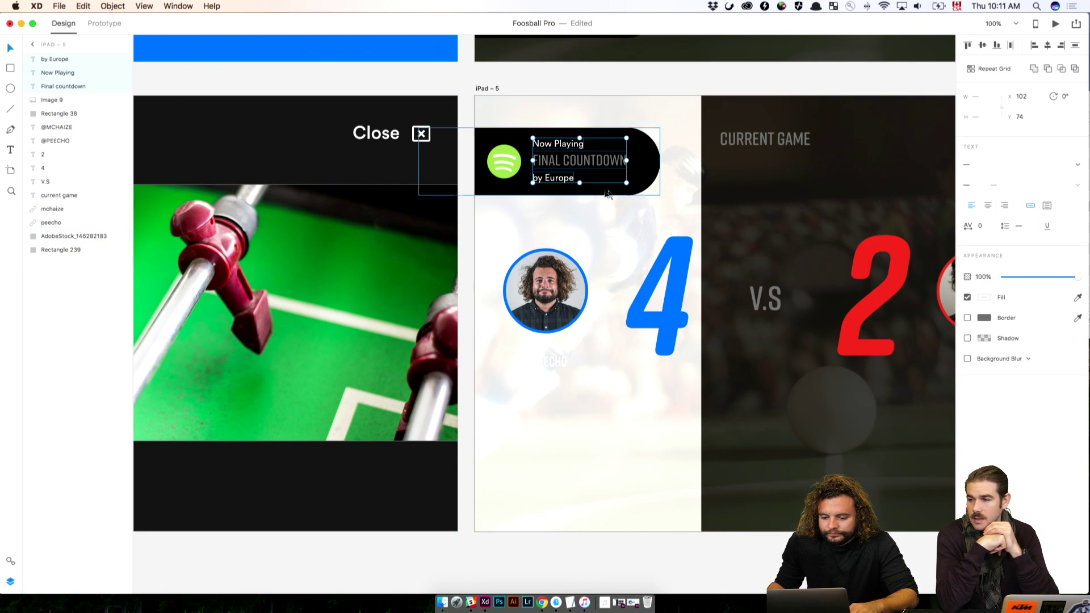
pyautogui.keyDown('shift'); pyautogui.click(615, 192); pyautogui.keyUp('shift')
pyautogui.keyDown('shift'); pyautogui.click(504, 166); pyautogui.keyUp('shift')
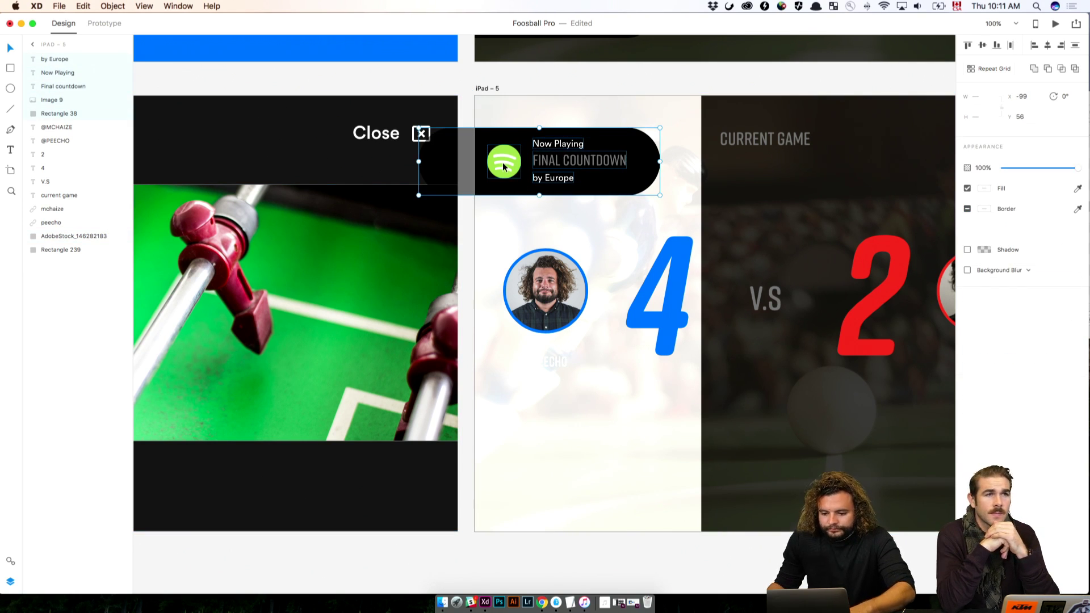
pyautogui.press('super+g')
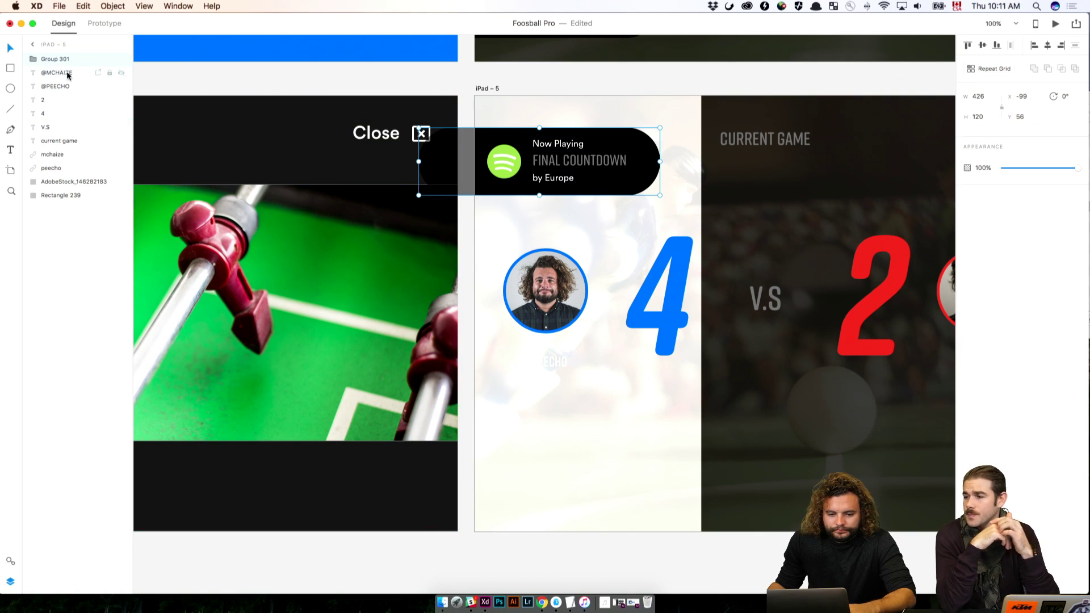
pyautogui.click(611, 452)
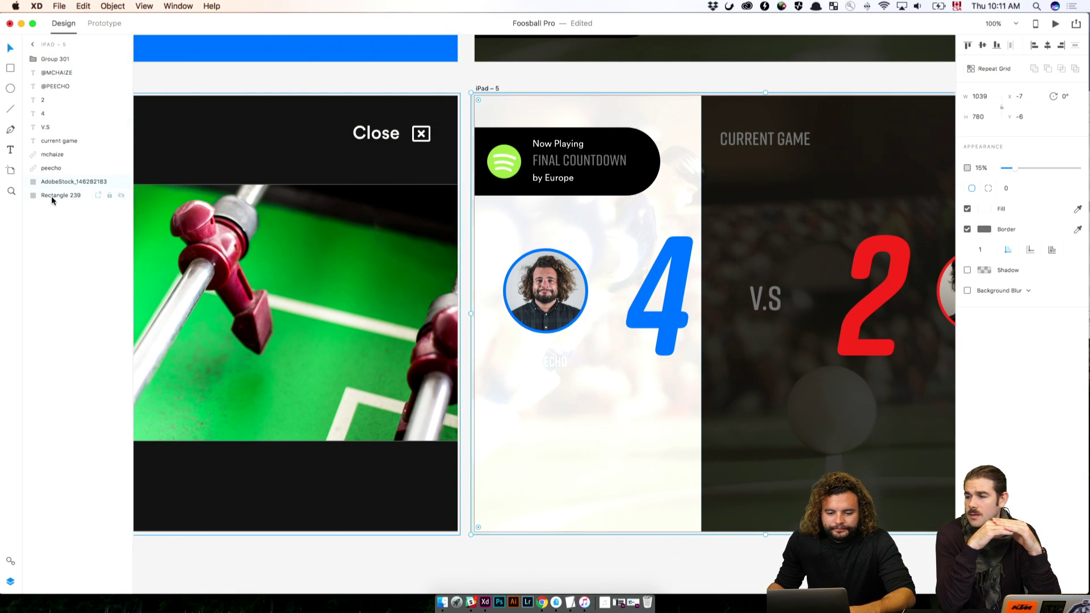
# Step: Reorder the white rectangle to sit directly beneath the Now Playing banner group and widen it to 415
pyautogui.moveTo(57, 195); pyautogui.dragTo(49, 71)
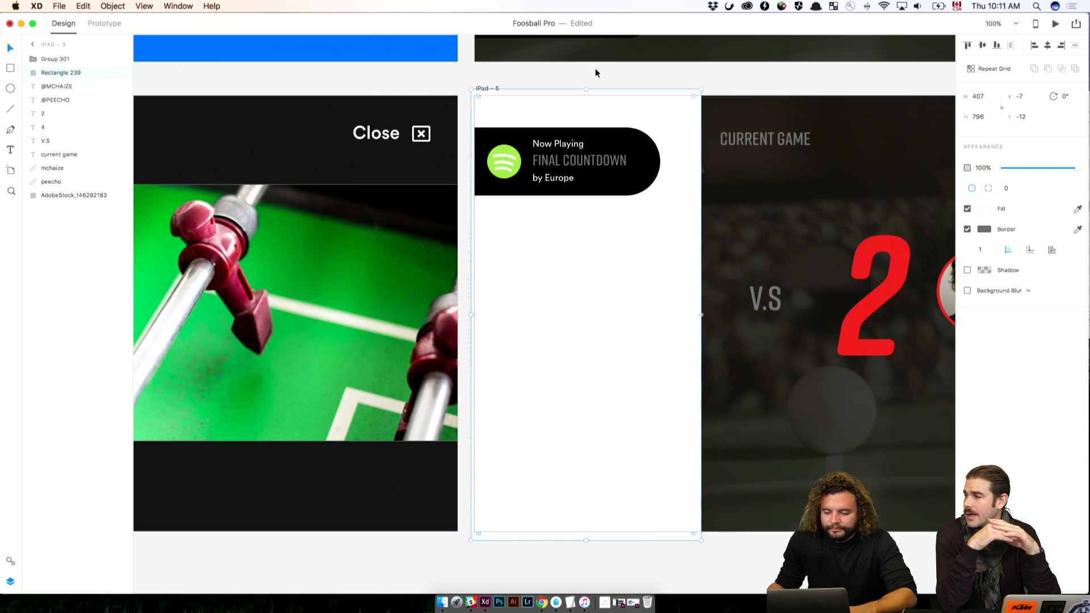
pyautogui.hscroll(10, 307, 275)
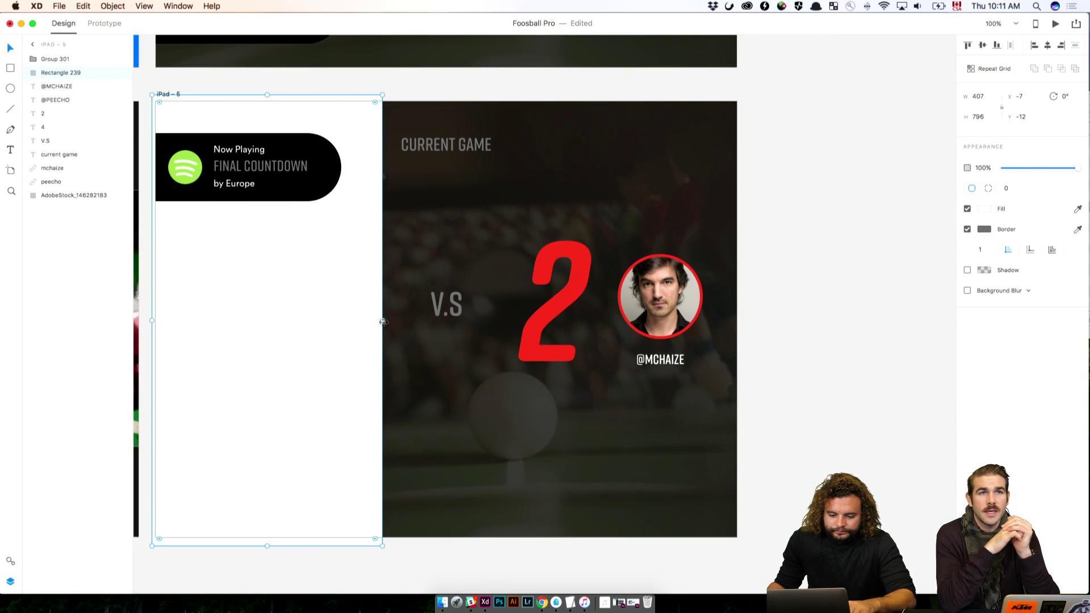
pyautogui.moveTo(381, 320); pyautogui.dragTo(477, 343)
pyautogui.click(673, 97)
# Step: Duplicate the white rectangle alongside the original at X 408 and remove the copy's border
pyautogui.click(337, 318)
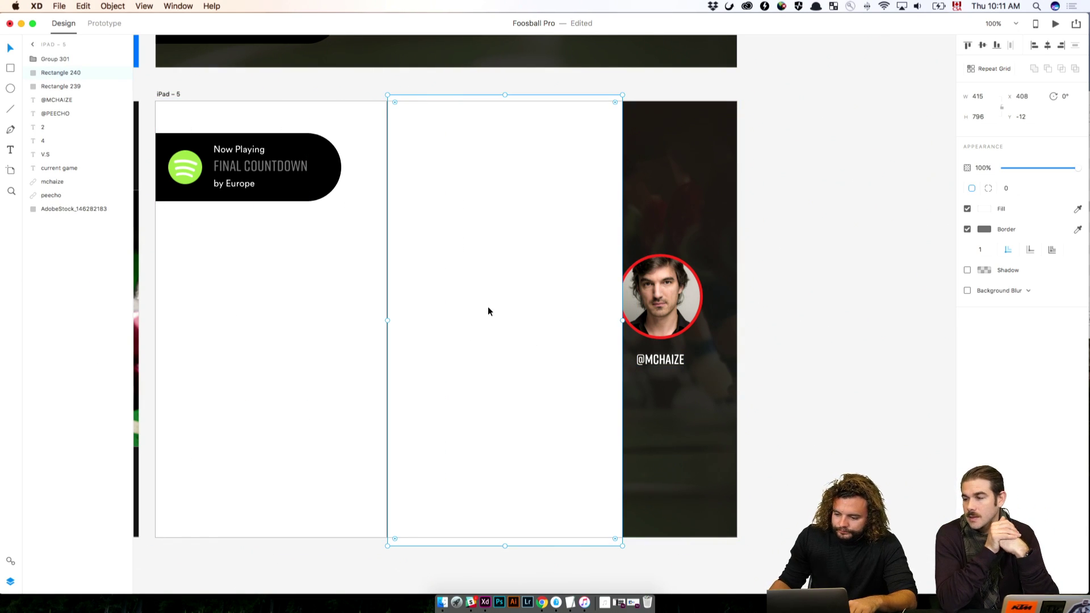
pyautogui.click(967, 229)
pyautogui.click(890, 257)
pyautogui.click(543, 267)
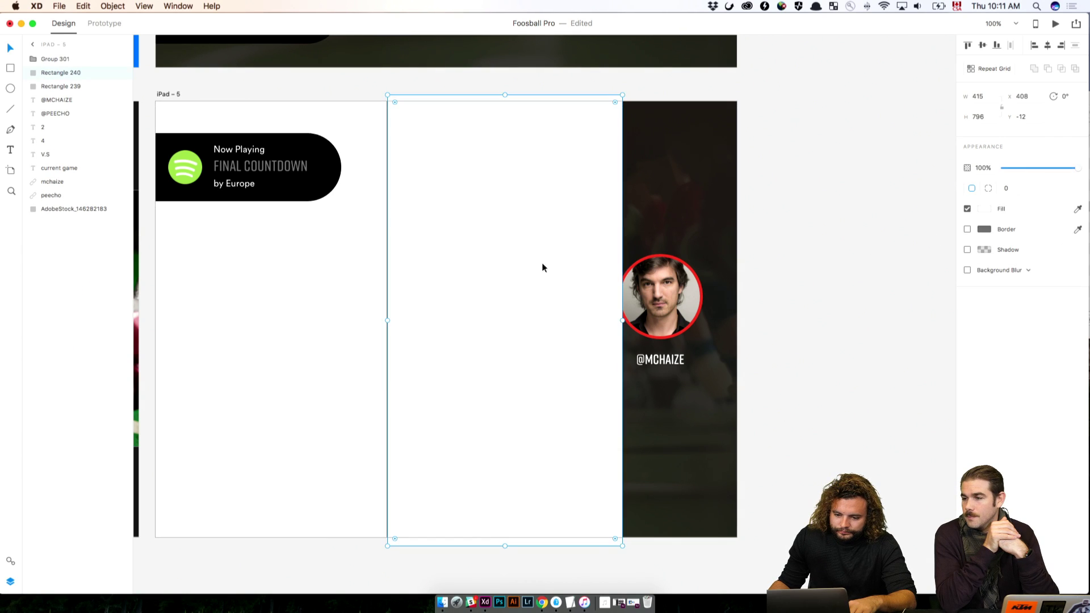
# Step: Remove the border from the original white rectangle behind the Now Playing banner
pyautogui.moveTo(542, 268)
pyautogui.mouseDown()
pyautogui.moveTo(569, 282)
pyautogui.moveTo(546, 275)
pyautogui.mouseUp()
pyautogui.click(347, 267)
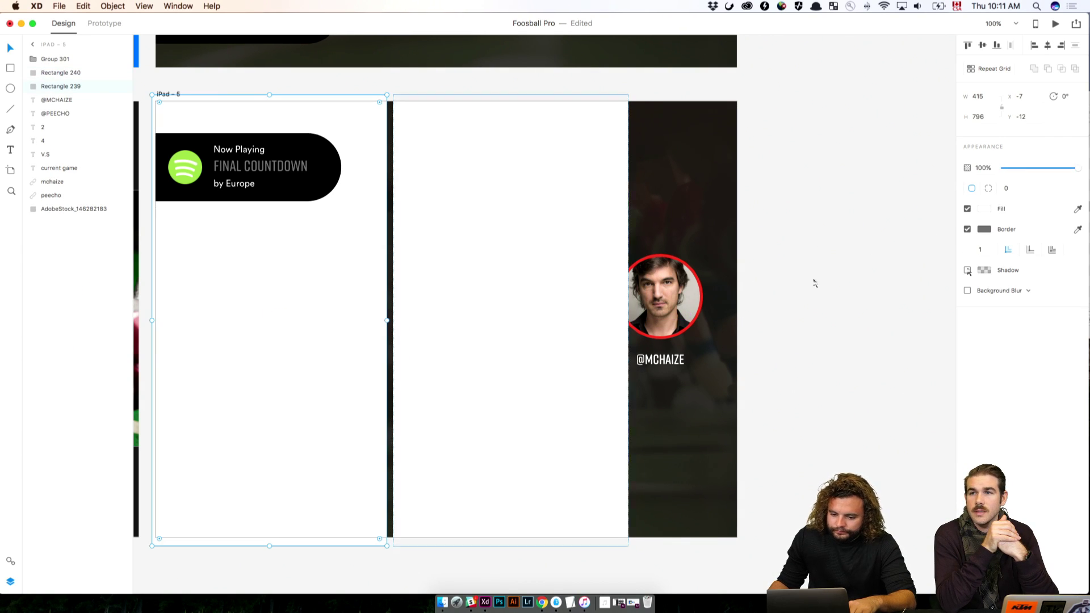
pyautogui.click(966, 229)
pyautogui.click(878, 250)
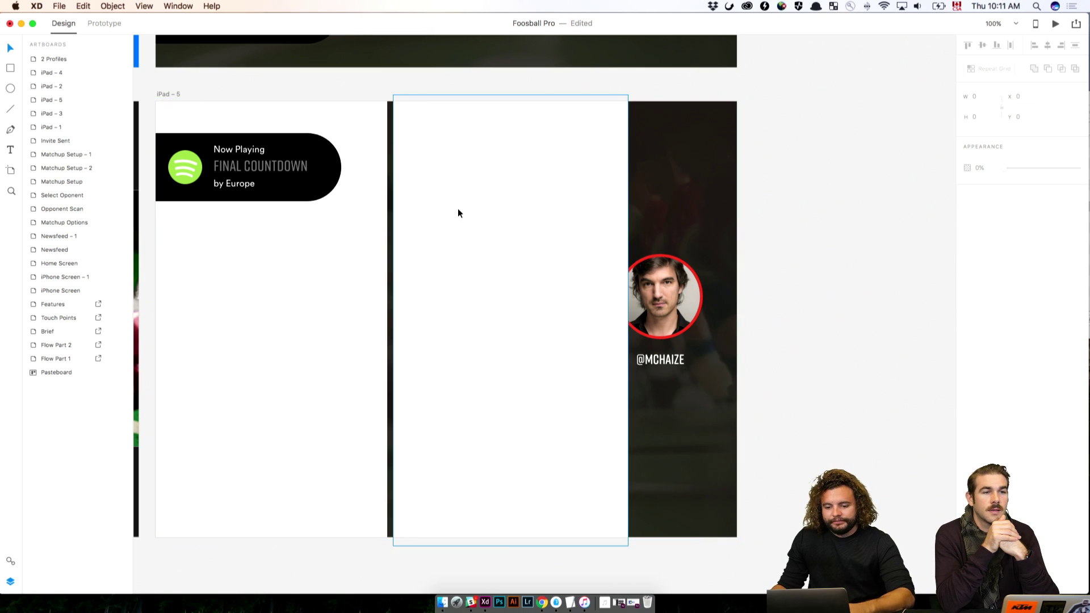
# Step: Align the copied white rectangle against the original at X 408 and widen it to 624 to cover the remaining artboard
pyautogui.moveTo(458, 212); pyautogui.dragTo(450, 212)
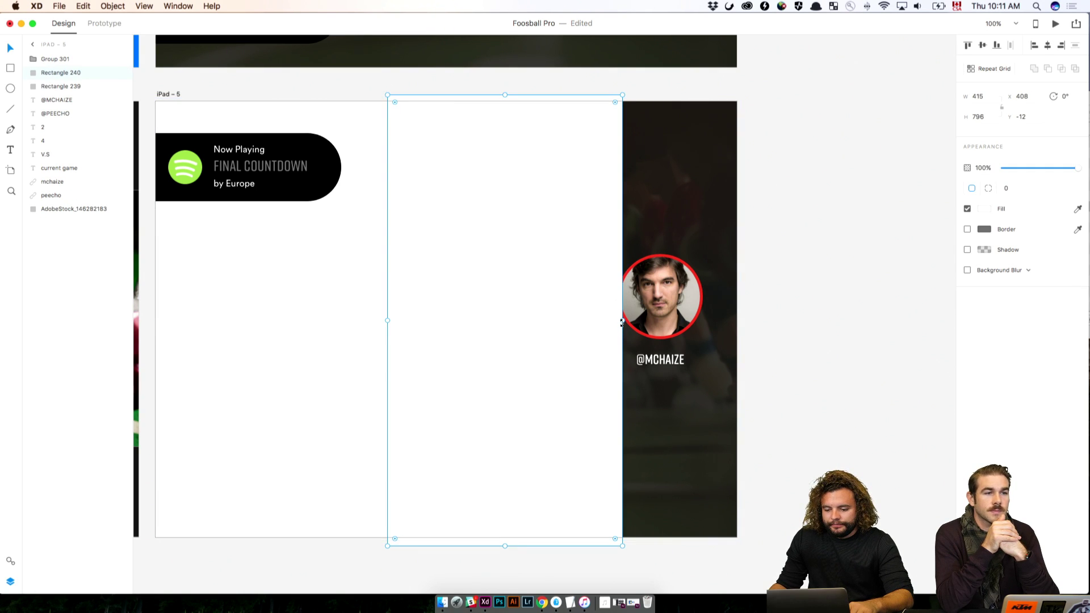
pyautogui.moveTo(622, 319); pyautogui.dragTo(737, 323)
pyautogui.click(822, 338)
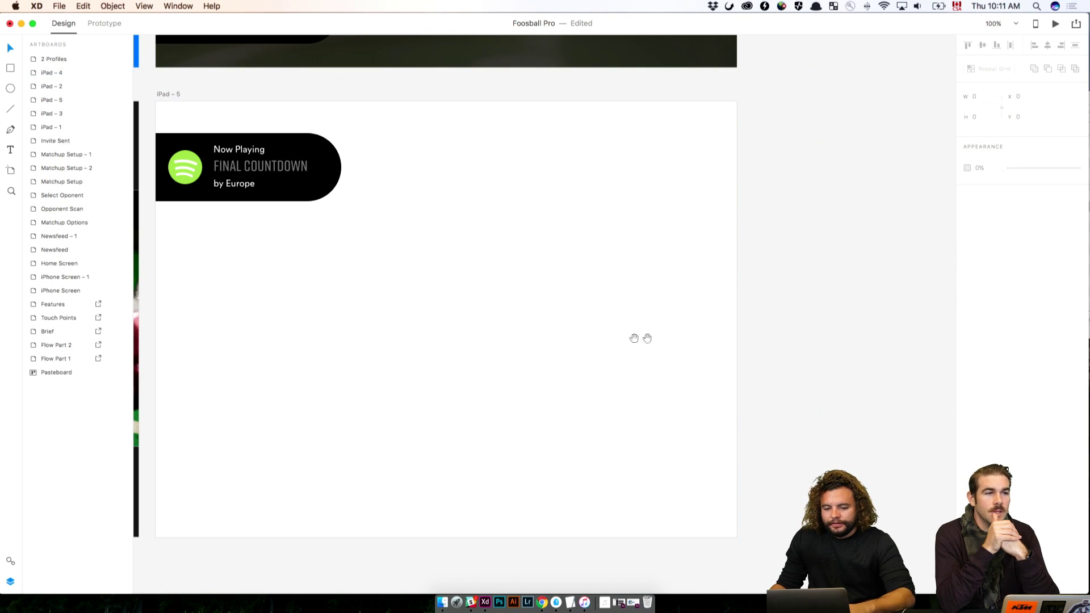
# Step: Fill the rectangle behind the Now Playing banner with the dark grey from the document's saved colors
pyautogui.hscroll(-5, 573, 341)
pyautogui.click(509, 347)
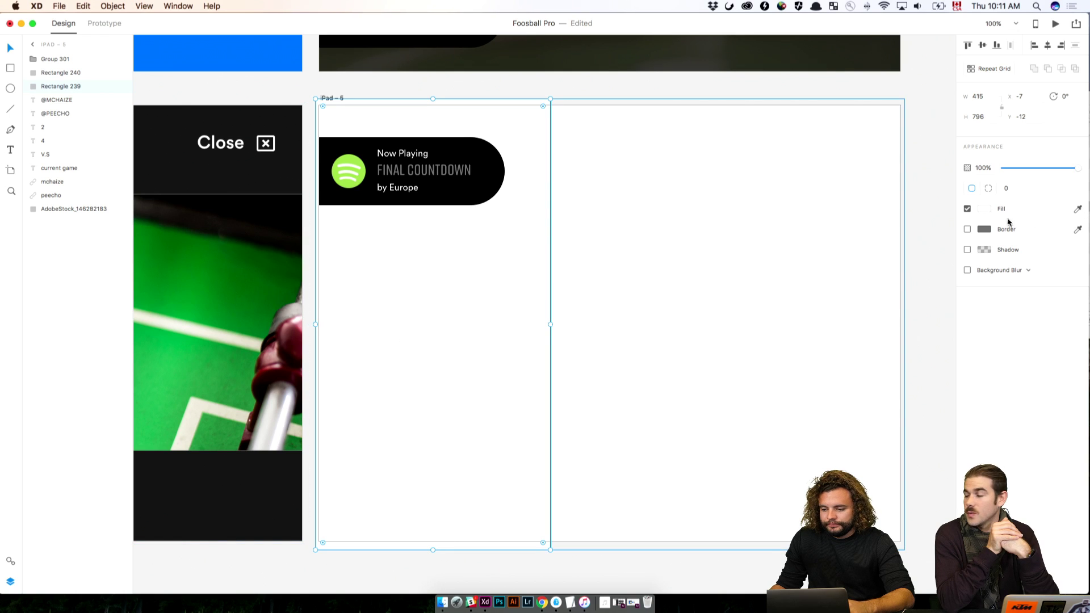
pyautogui.click(986, 211)
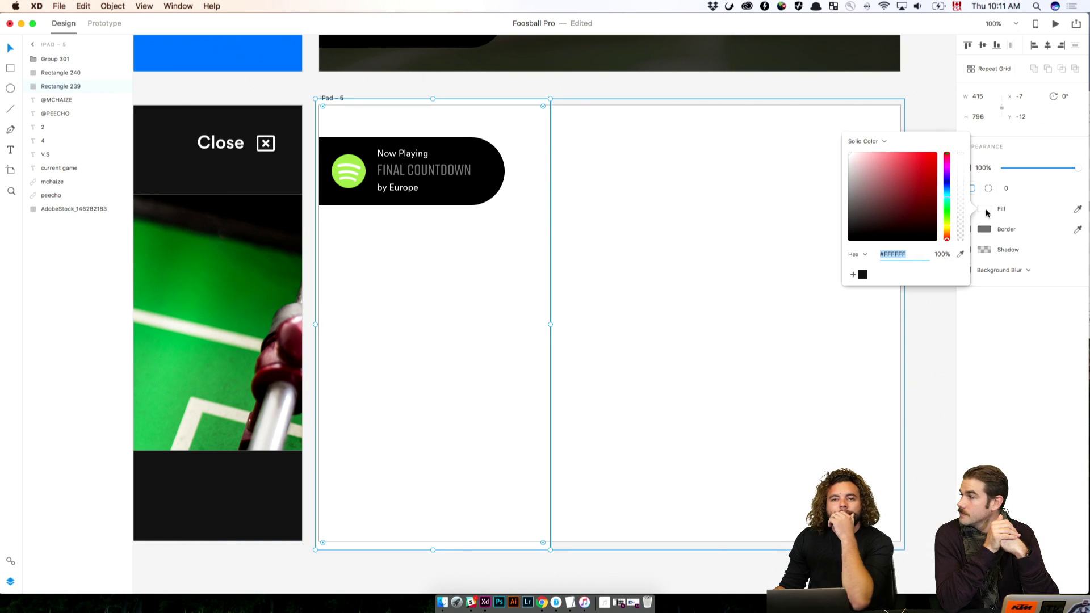
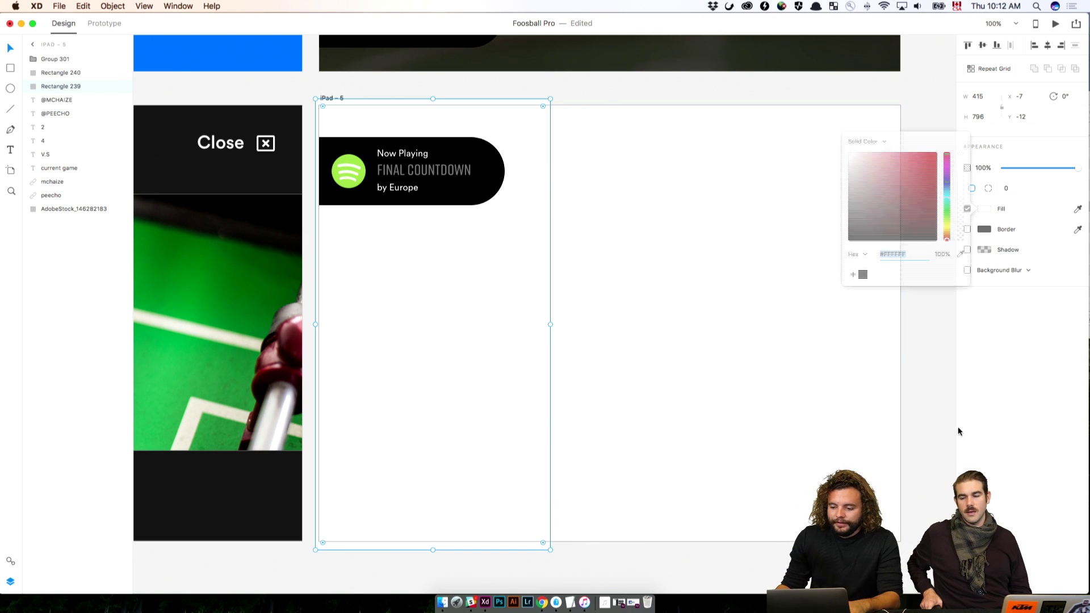
pyautogui.click(760, 354)
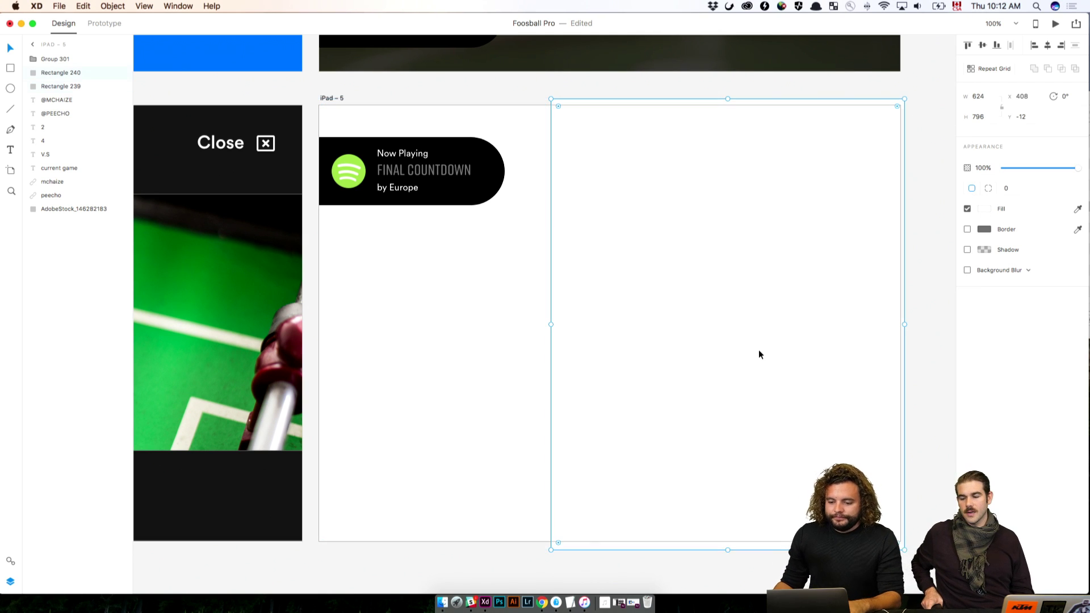
pyautogui.click(414, 246)
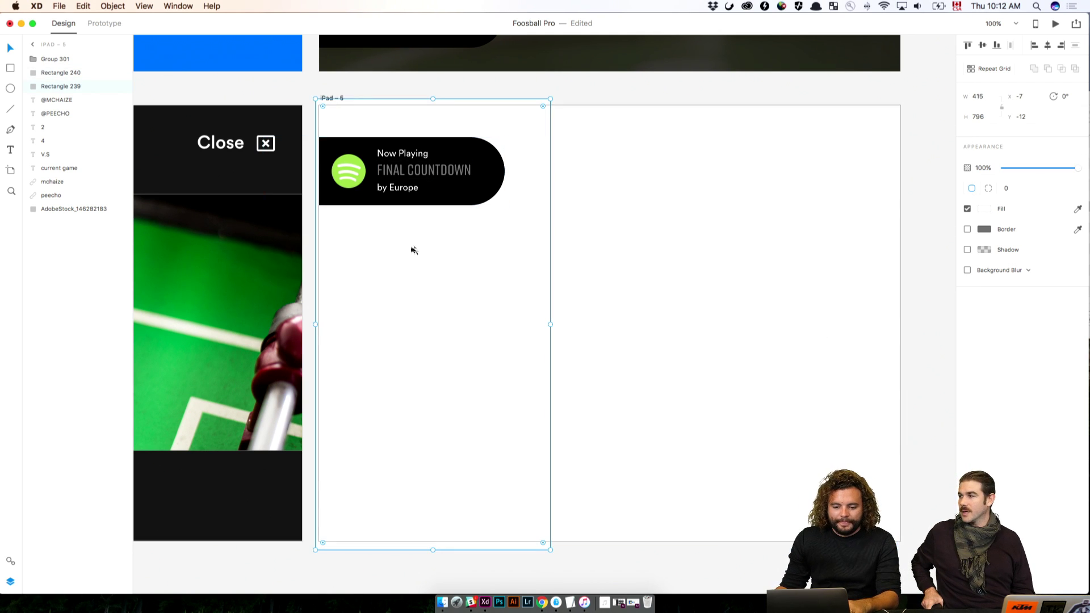
pyautogui.click(10, 561)
pyautogui.click(110, 84)
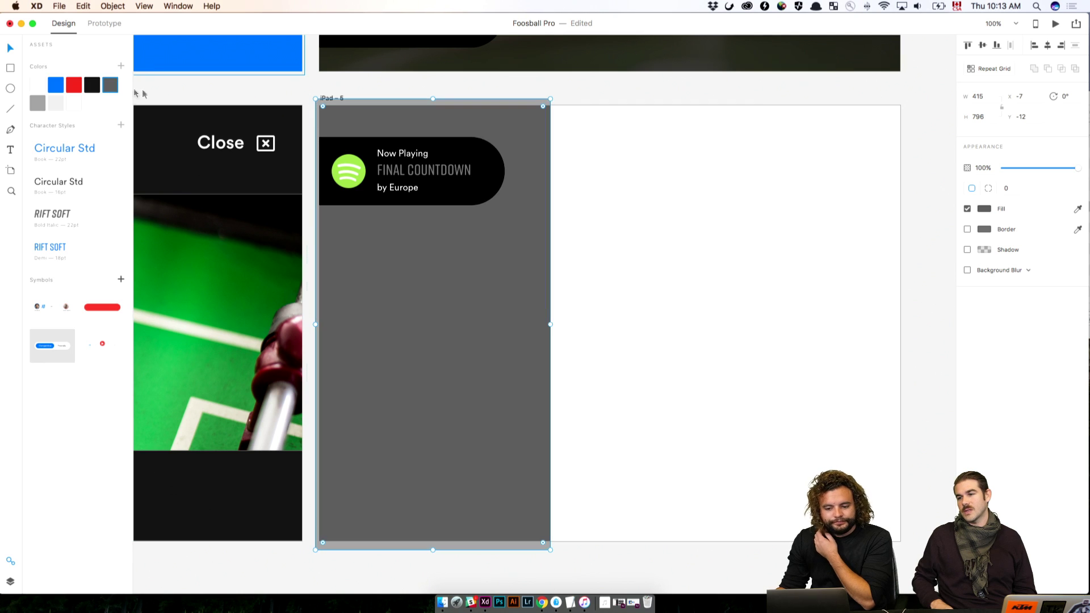
pyautogui.click(726, 96)
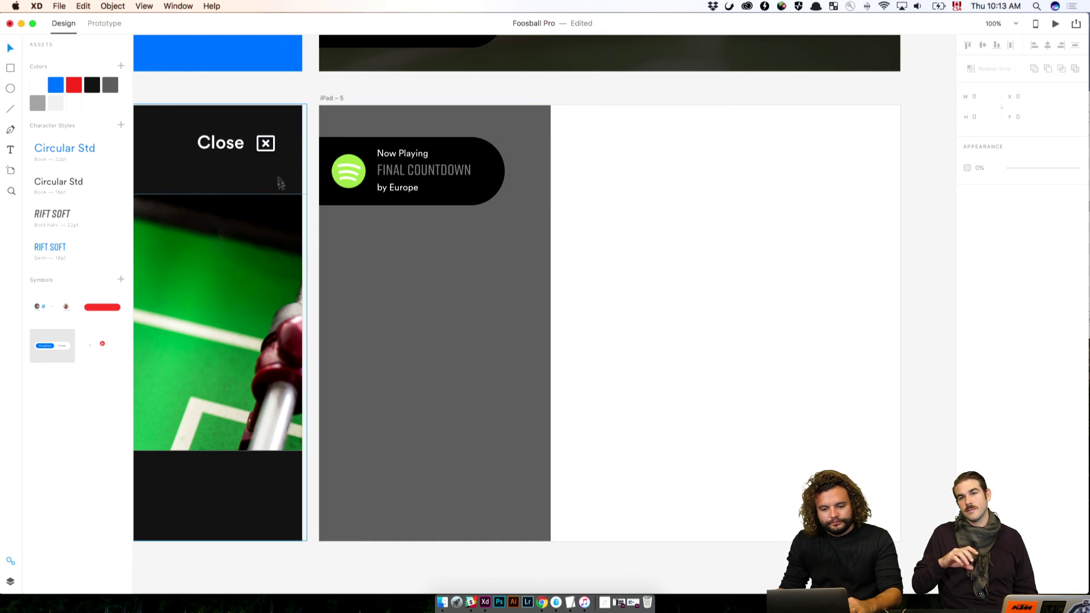
# Step: Fill the rectangle behind the banner with the saved near-black color and lighten it to dark grey #414141
pyautogui.click(409, 287)
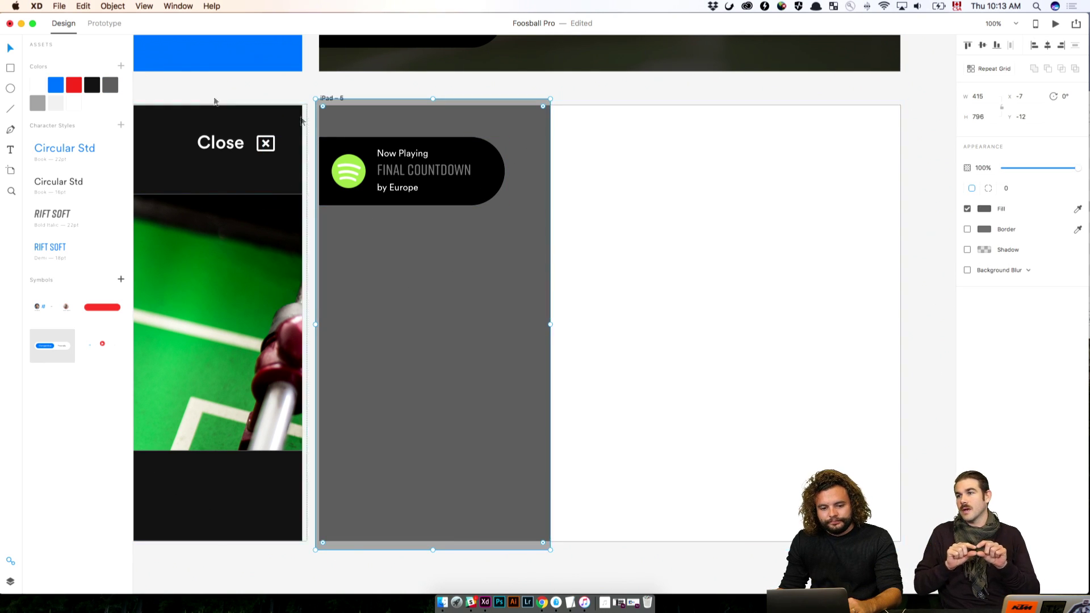
pyautogui.click(92, 85)
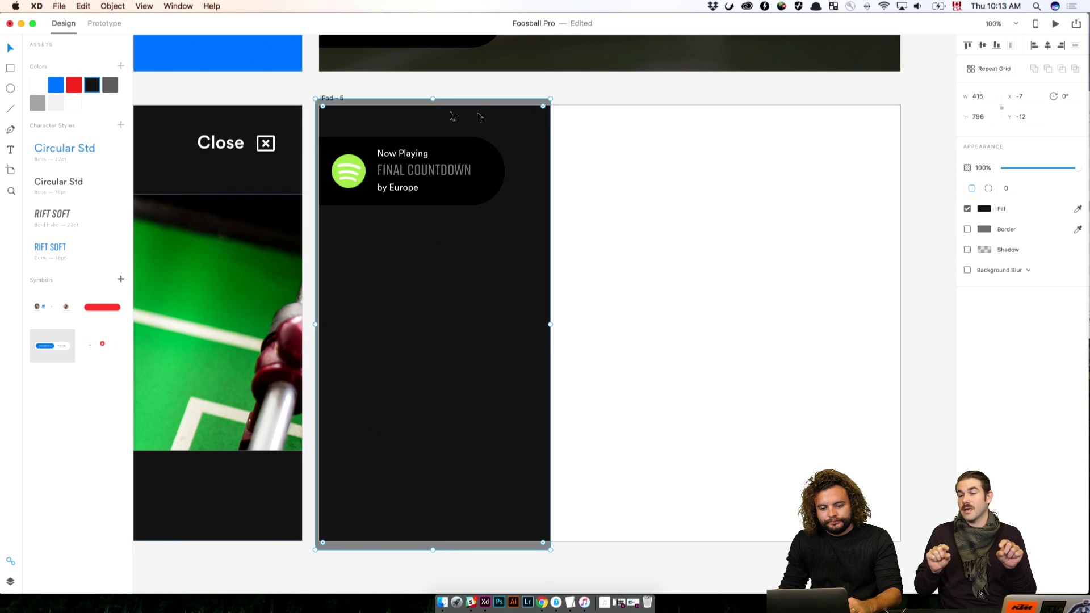
pyautogui.click(985, 209)
pyautogui.moveTo(857, 219); pyautogui.dragTo(839, 225)
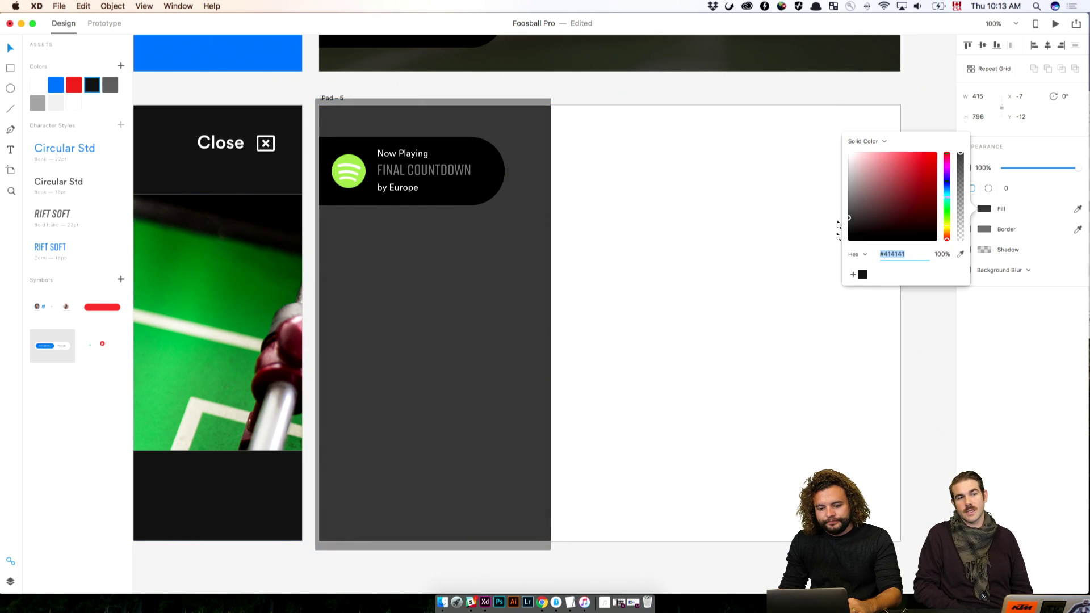
pyautogui.click(902, 380)
pyautogui.click(946, 365)
pyautogui.moveTo(890, 328); pyautogui.dragTo(747, 307)
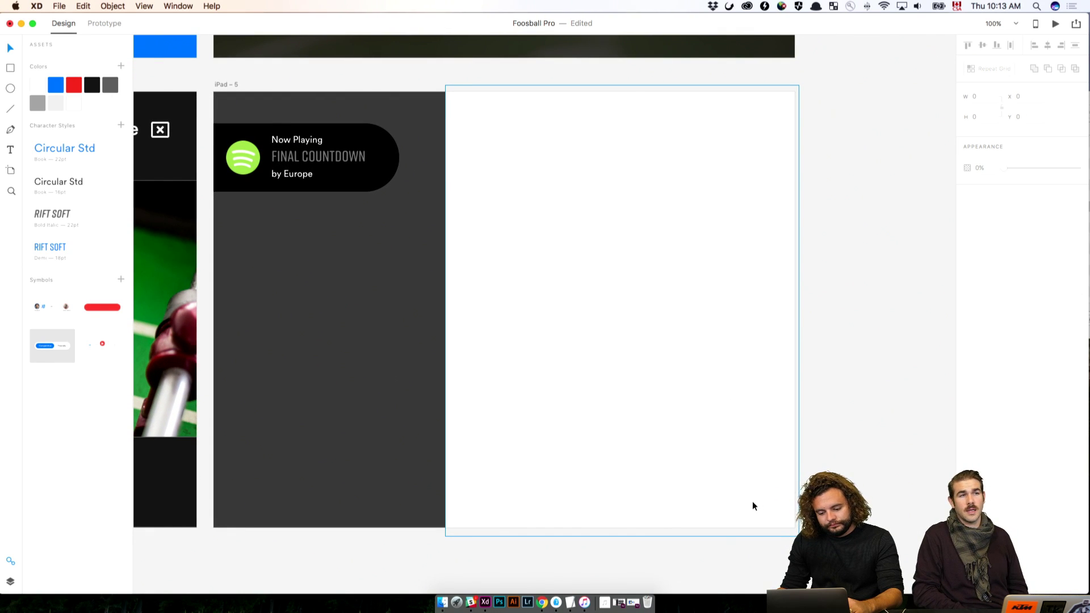
pyautogui.click(727, 366)
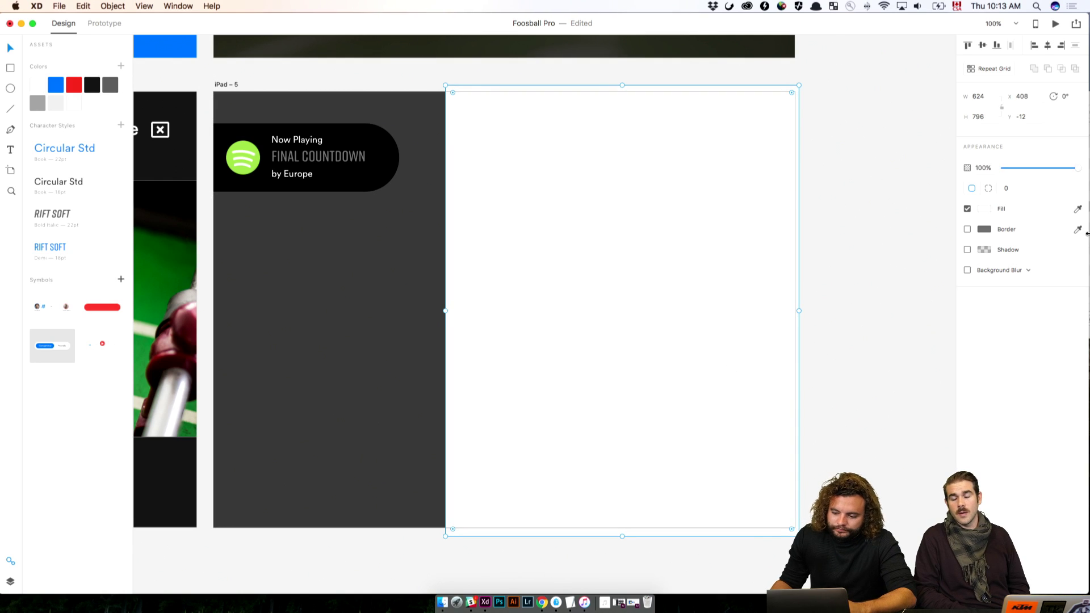
pyautogui.scroll(2, 940, 280)
pyautogui.hscroll(-2, 940, 280)
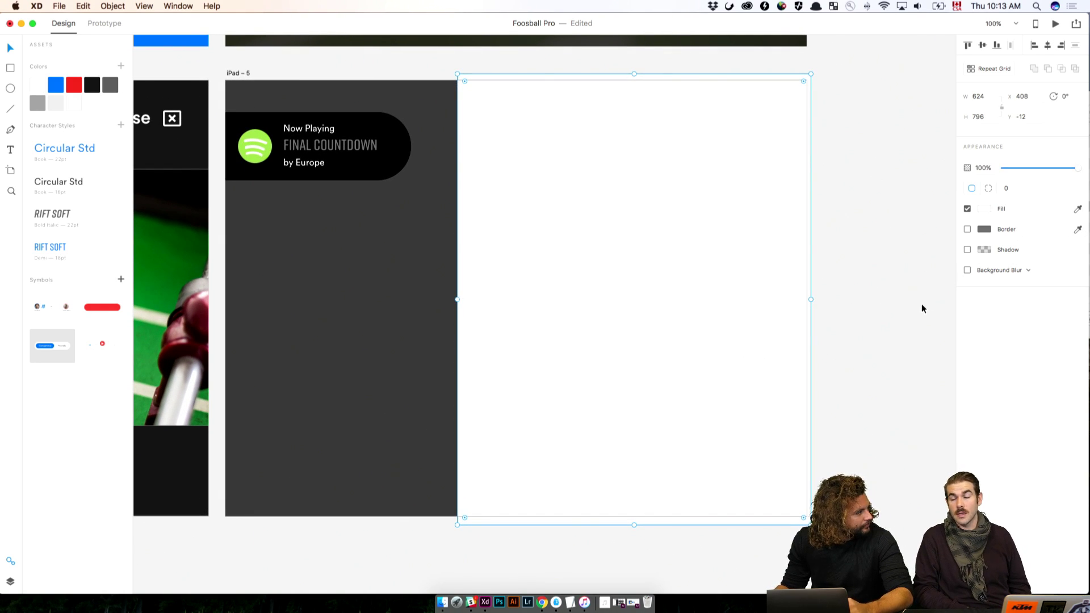
pyautogui.click(883, 260)
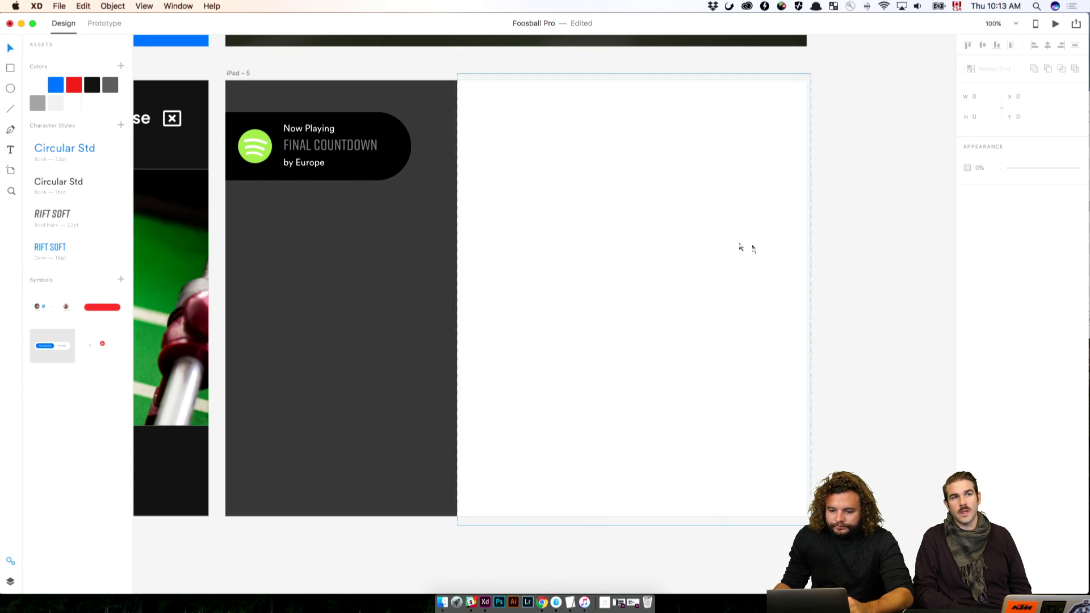
# Step: Start a text line with the Text tool in the dark side panel, below the Now Playing banner
pyautogui.hscroll(-5, 369, 220)
pyautogui.scroll(1, 369, 221)
pyautogui.press('t')
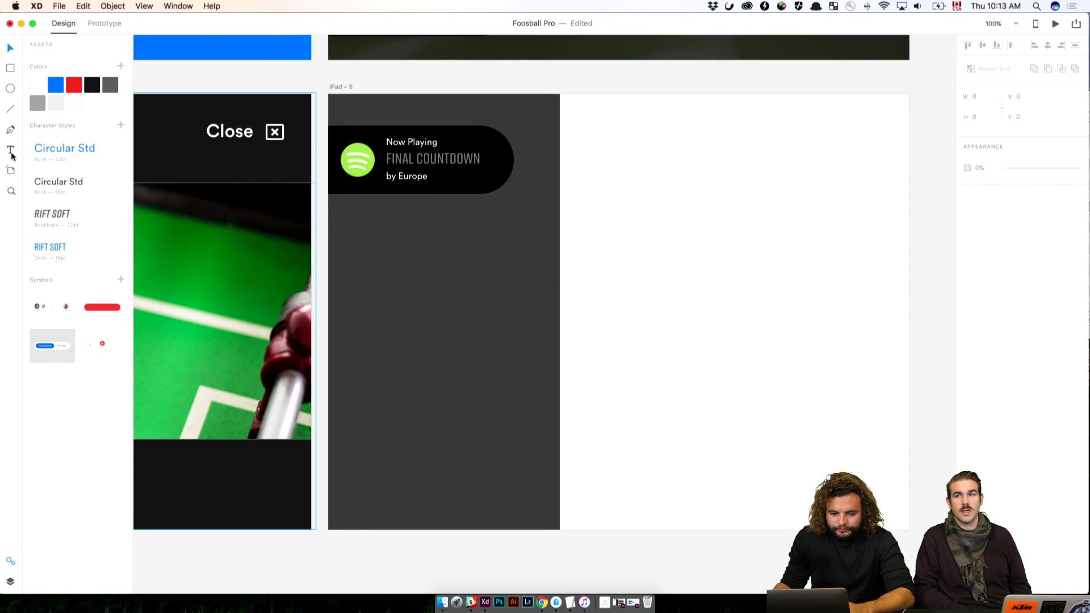
pyautogui.click(358, 231)
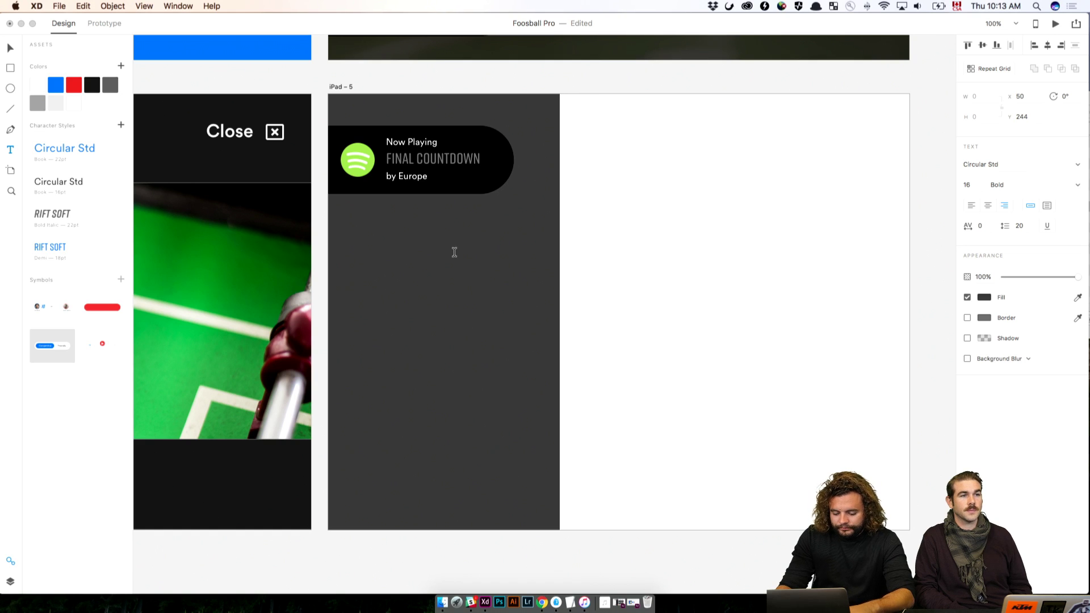
# Step: Launch Spotify through the system search and cancel its request for administrator credentials
pyautogui.click(1037, 6)
pyautogui.write('spi')
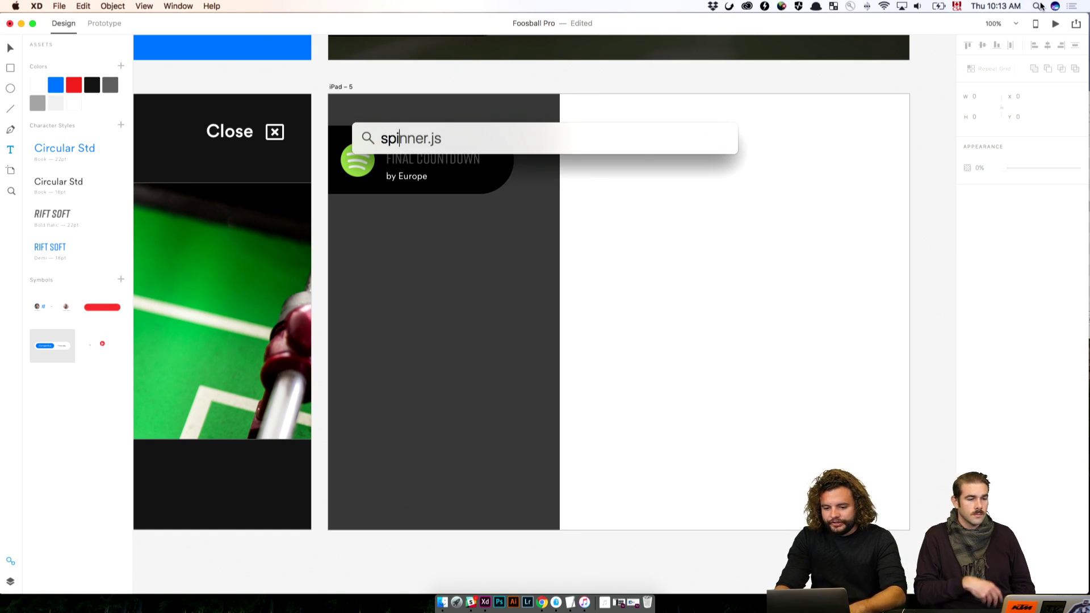
pyautogui.press('BackSpace')
pyautogui.write('ot')
pyautogui.press('Return')
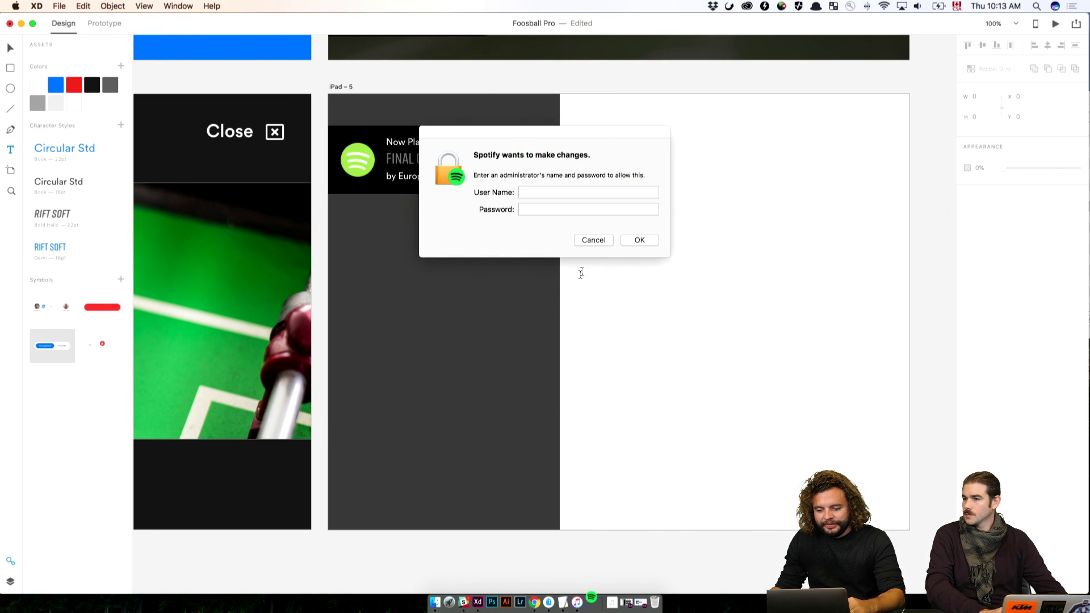
pyautogui.click(593, 240)
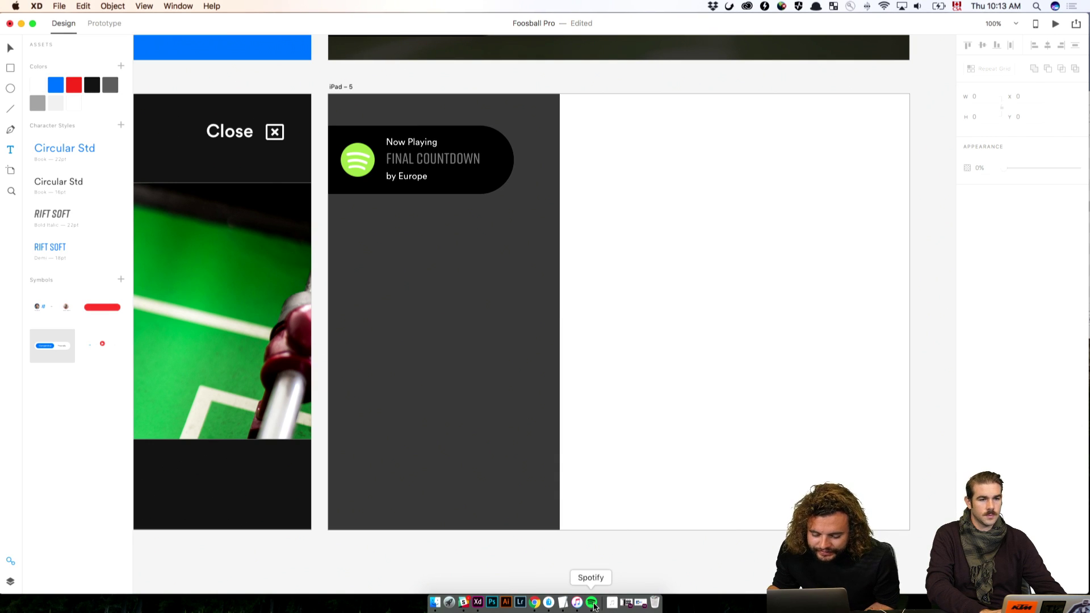
# Step: Switch to Spotify, view the song list layout of the Ch 39. Vinyl Revival playlist, and return to Adobe XD
pyautogui.click(593, 604)
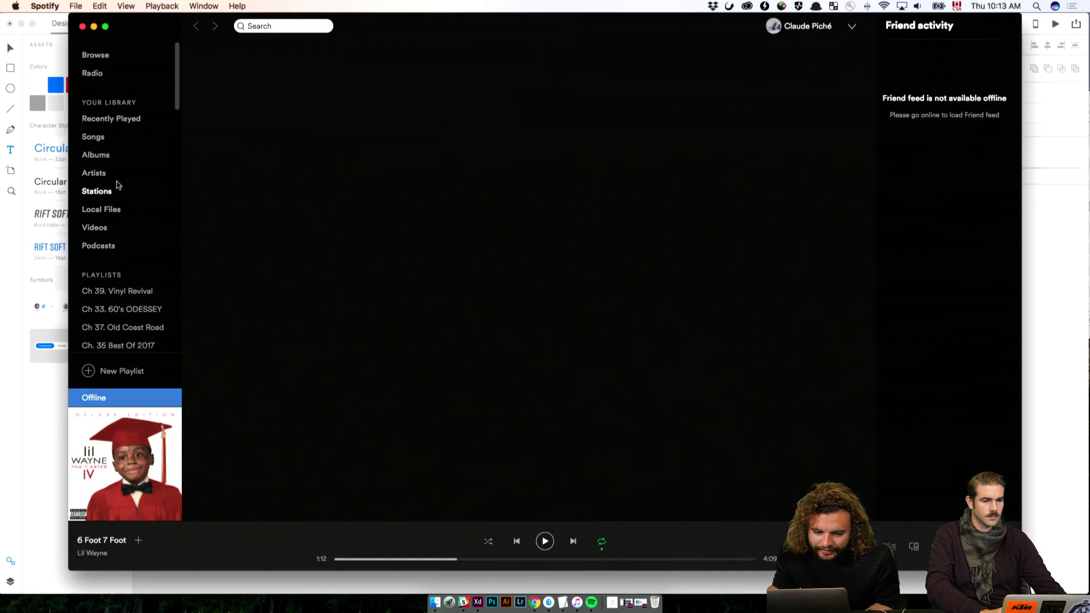
pyautogui.click(118, 291)
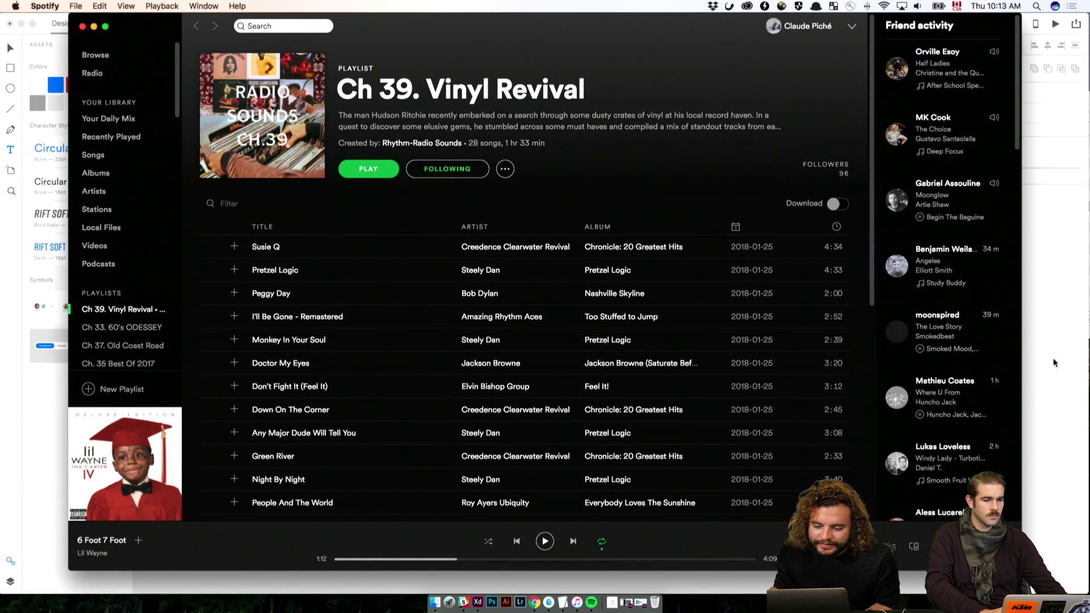
pyautogui.click(1053, 363)
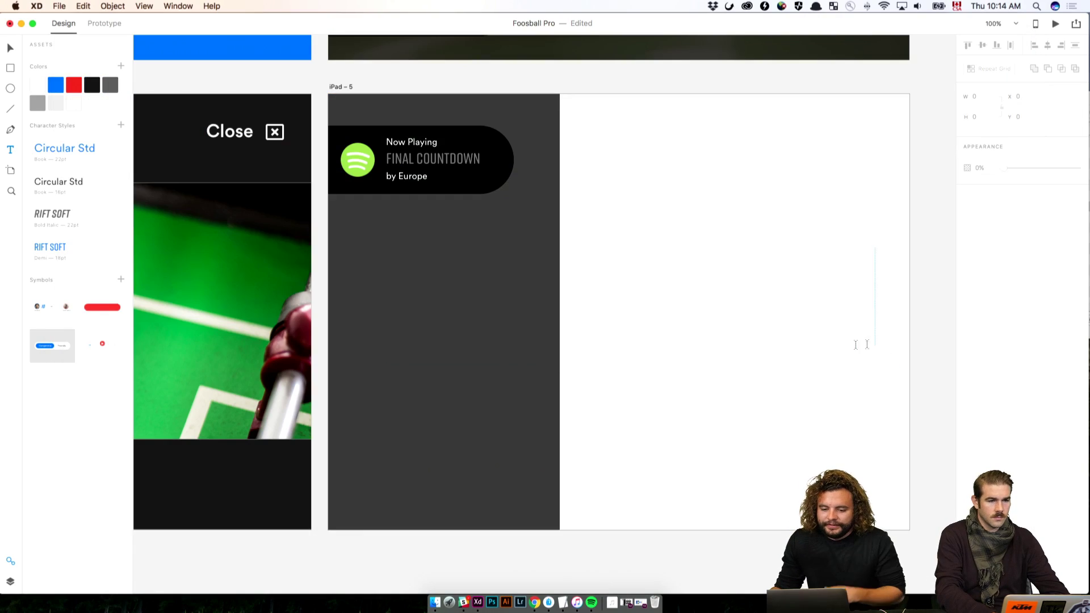
# Step: Add the text "Thunderstruck" and move it into the dark side panel below the banner, at X 91, Y 215
pyautogui.click(383, 235)
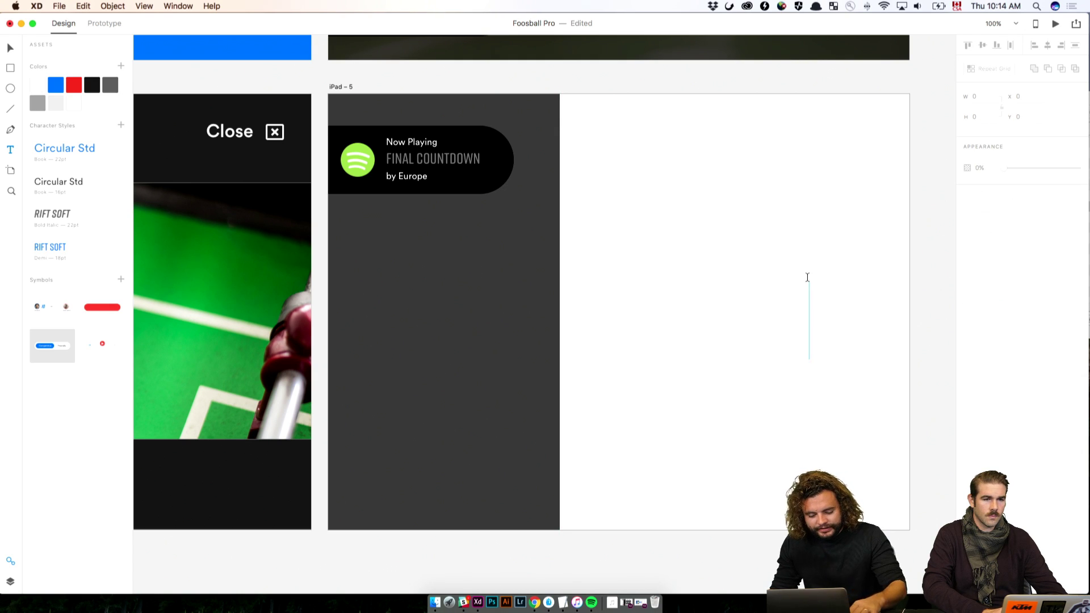
pyautogui.click(678, 259)
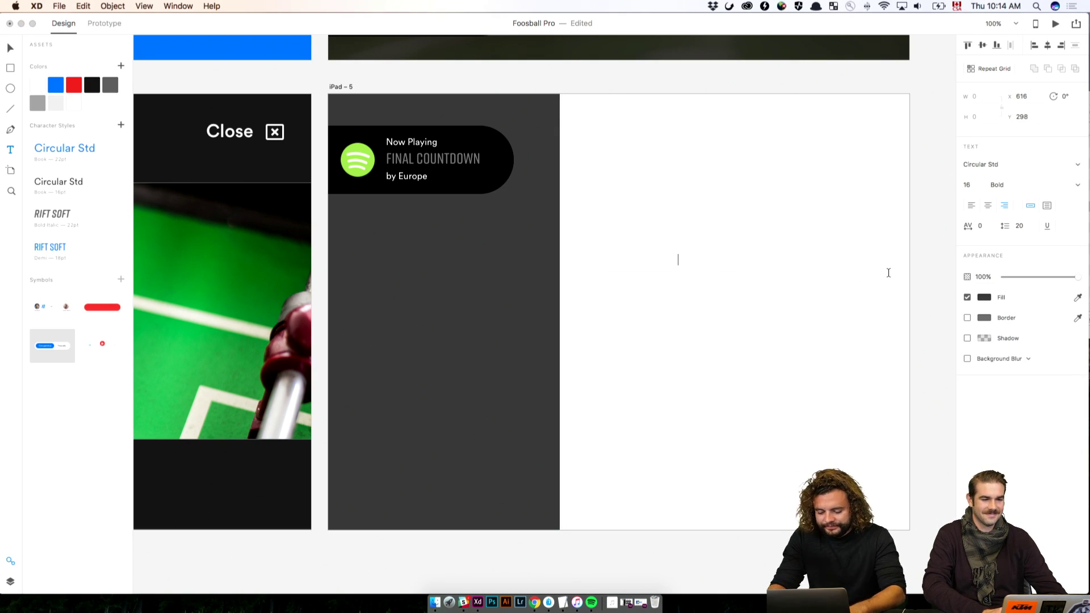
pyautogui.write('Thunderstruck')
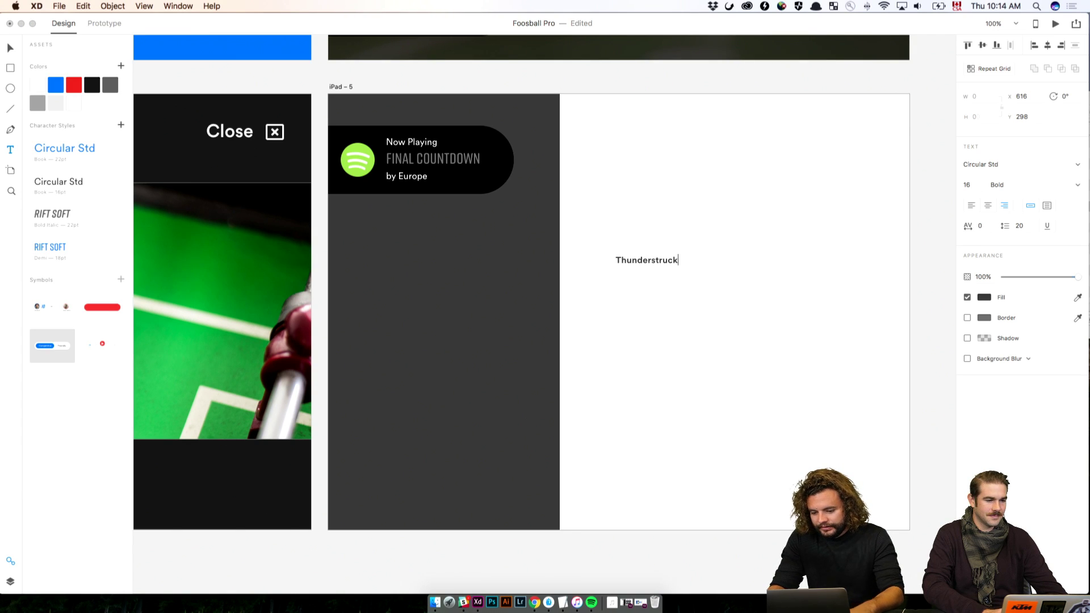
pyautogui.press('Escape')
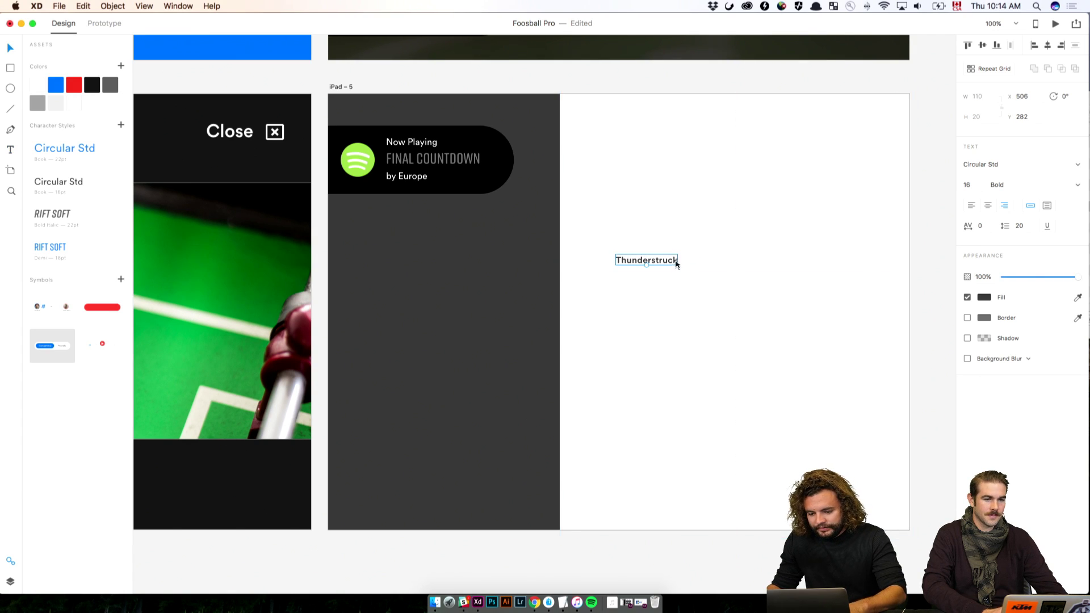
pyautogui.moveTo(676, 261); pyautogui.dragTo(431, 227)
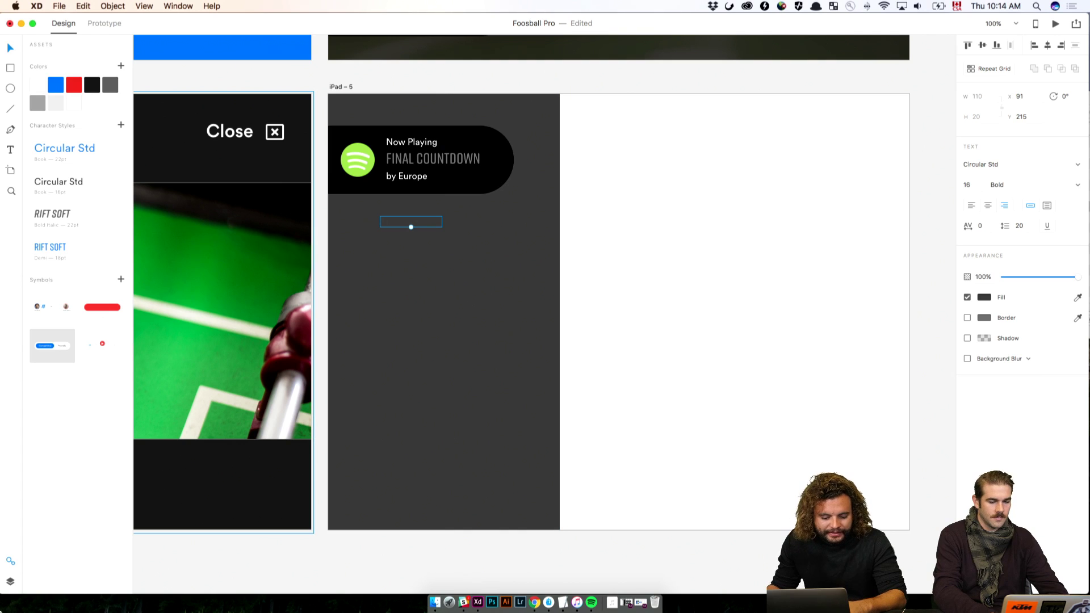
# Step: Move the Thunderstruck text to X 100 and set its fill to white
pyautogui.click(10, 580)
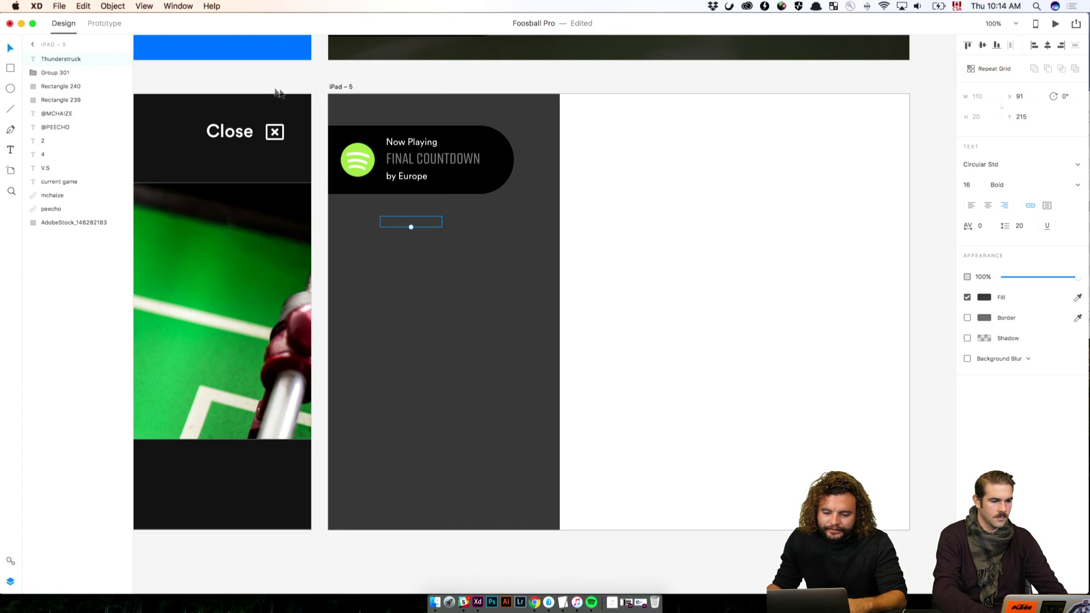
pyautogui.click(984, 298)
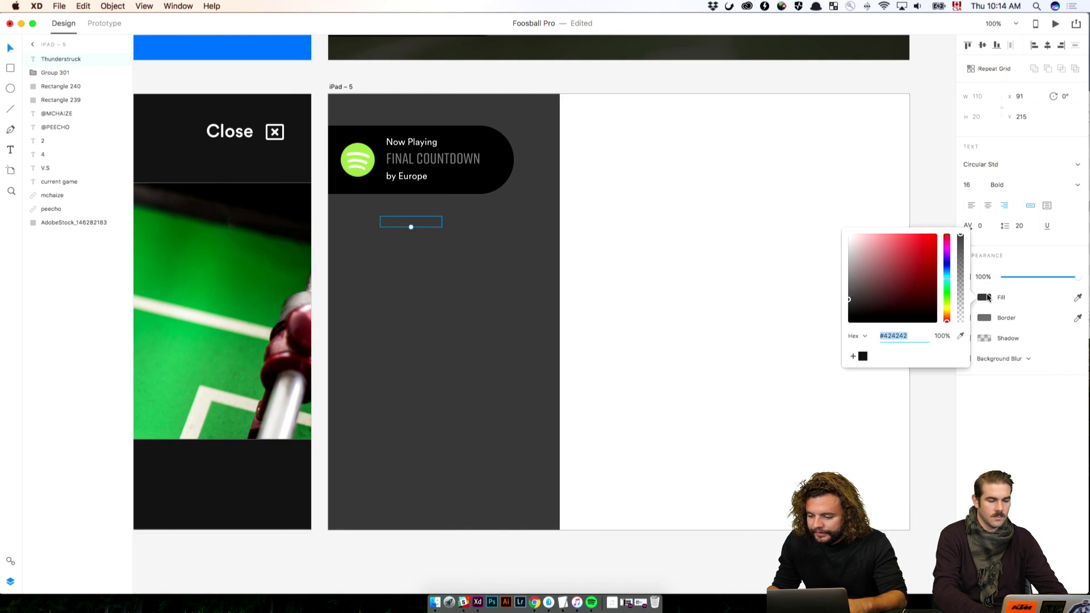
pyautogui.moveTo(903, 290); pyautogui.dragTo(822, 352)
pyautogui.click(687, 248)
pyautogui.moveTo(406, 220); pyautogui.dragTo(412, 220)
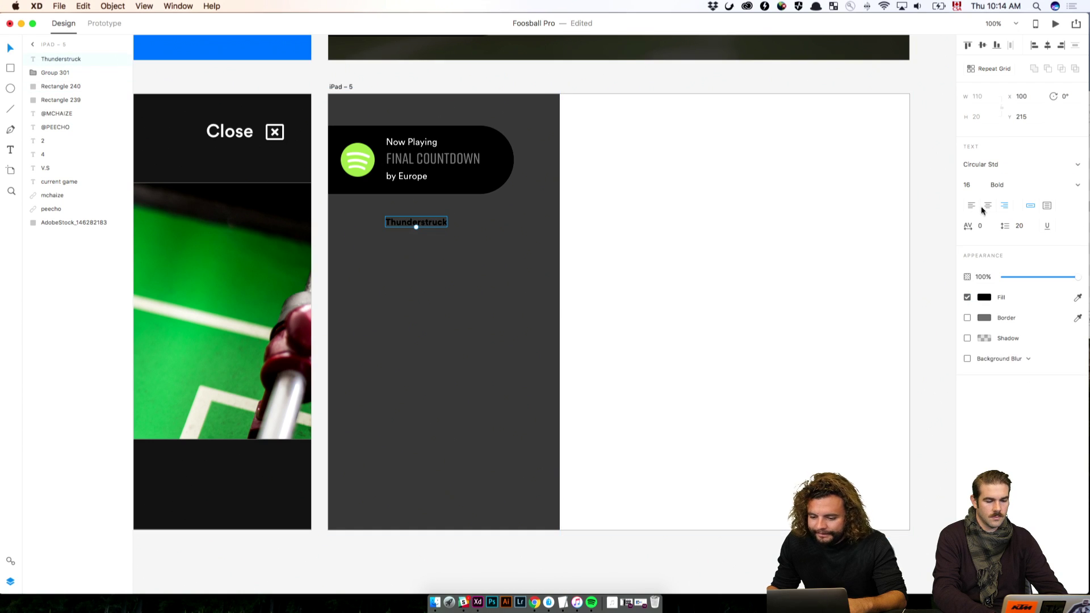
pyautogui.click(984, 297)
pyautogui.press('super+z')
pyautogui.click(705, 243)
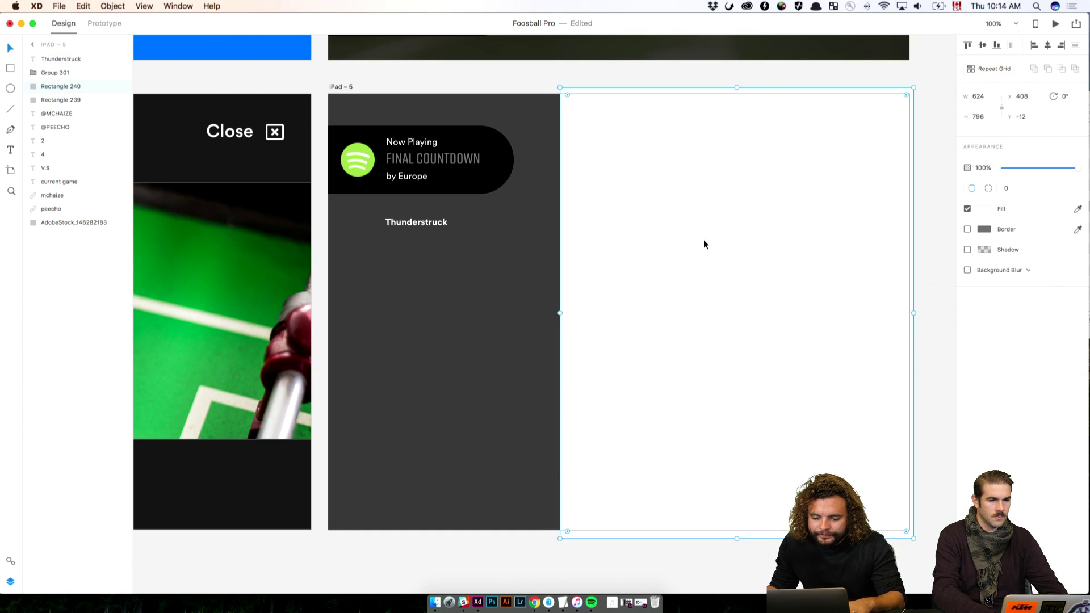
# Step: Move the Thunderstruck text to X 50 and add the track number "1." in front of the title
pyautogui.click(376, 227)
pyautogui.moveTo(408, 223); pyautogui.dragTo(380, 225)
pyautogui.doubleClick(363, 221)
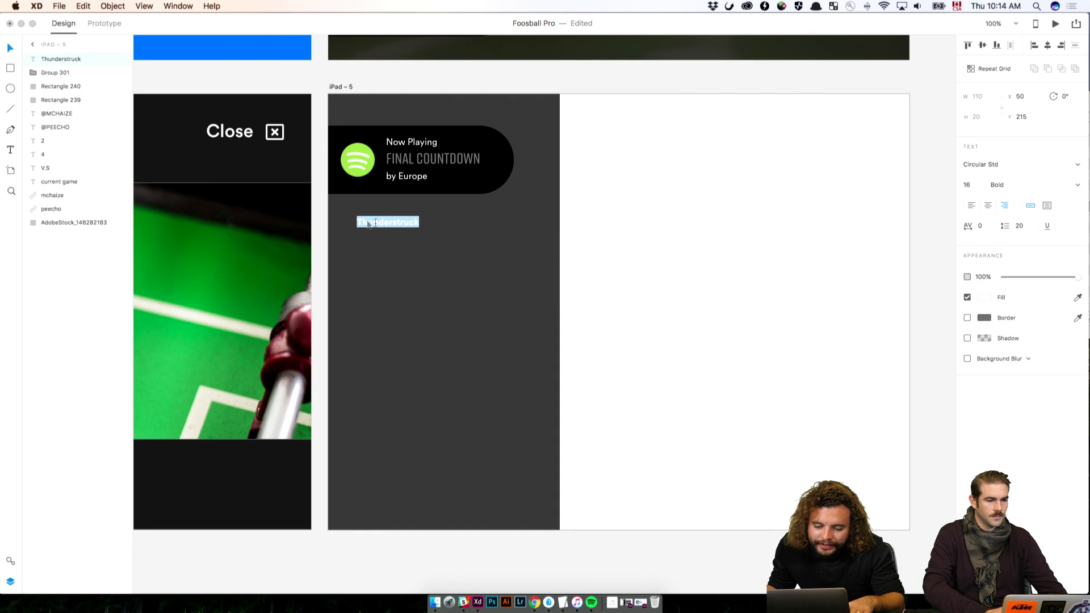
pyautogui.press('Left')
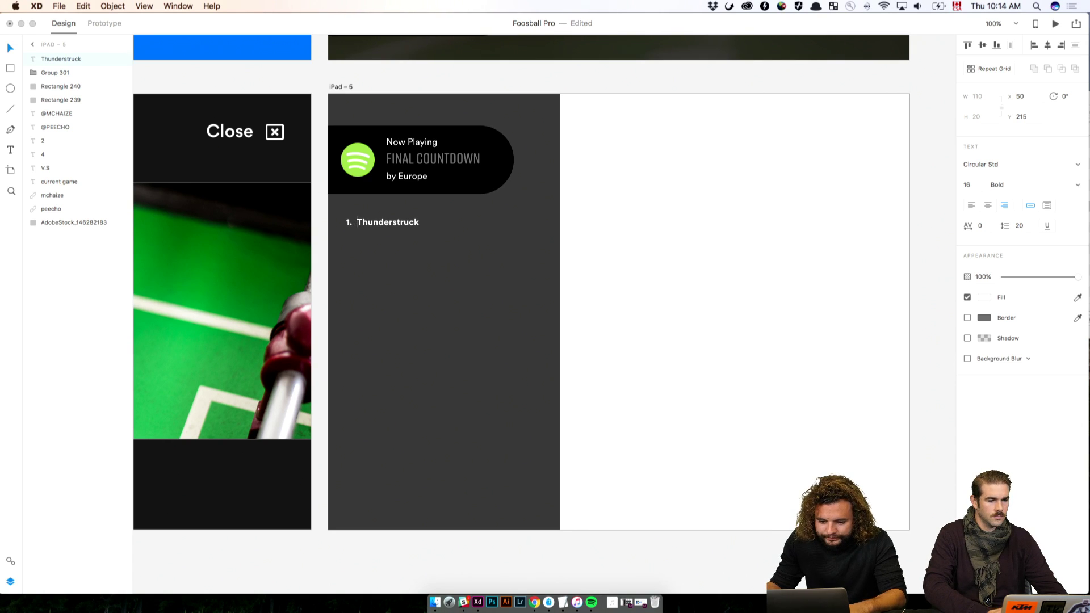
pyautogui.write('1.')
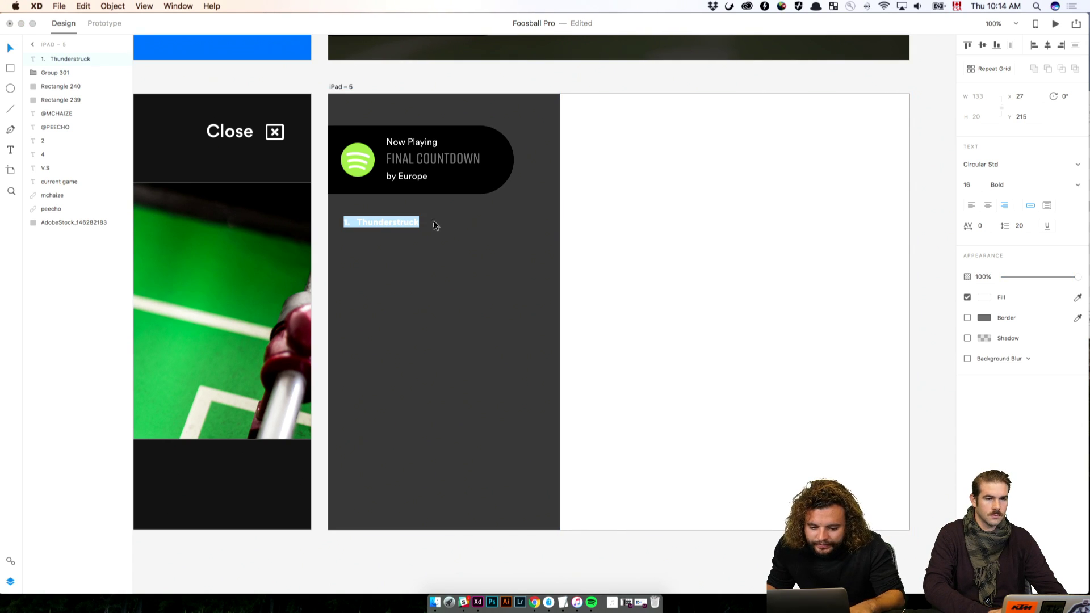
pyautogui.press('Escape')
# Step: Duplicate the song title text farther along the same row and change the copy to "ACDC"
pyautogui.moveTo(397, 224); pyautogui.dragTo(474, 224)
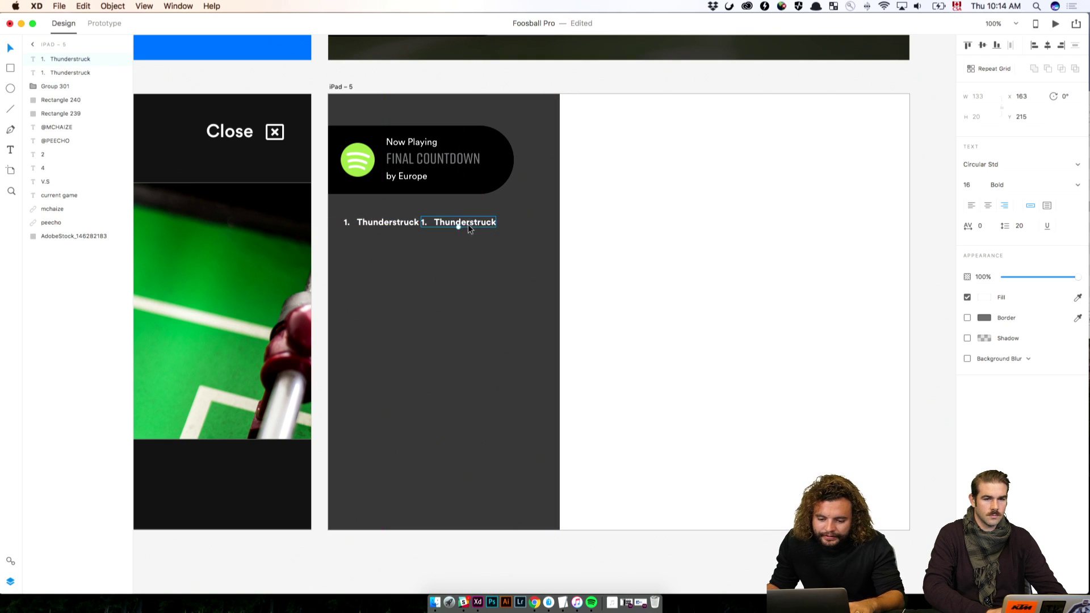
pyautogui.doubleClick(468, 224)
pyautogui.write('ACDC')
pyautogui.press('Escape')
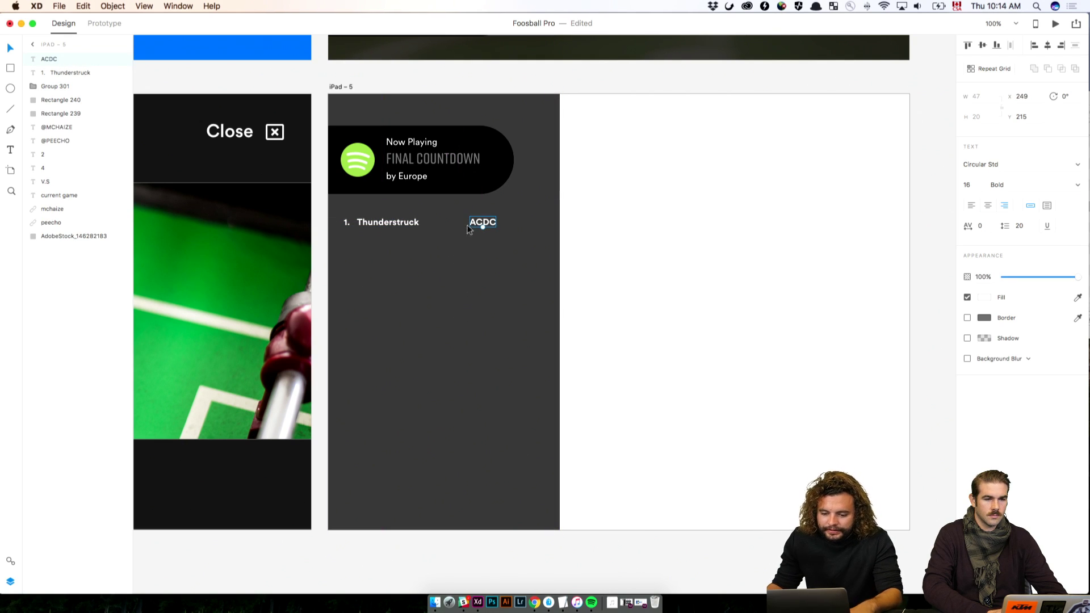
pyautogui.moveTo(475, 224); pyautogui.dragTo(516, 222)
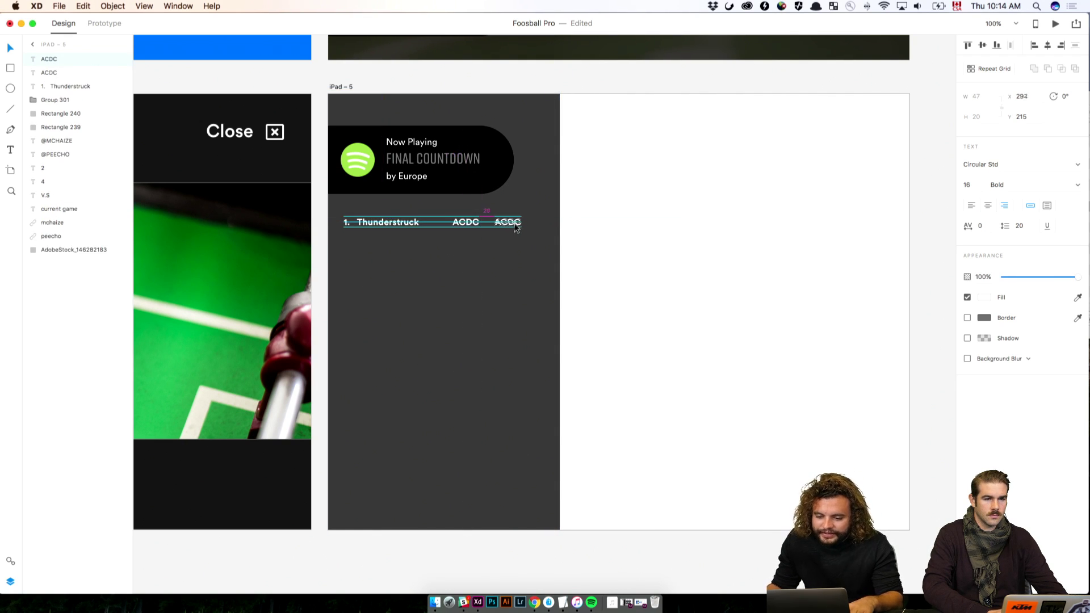
pyautogui.doubleClick(517, 223)
pyautogui.write('4:32')
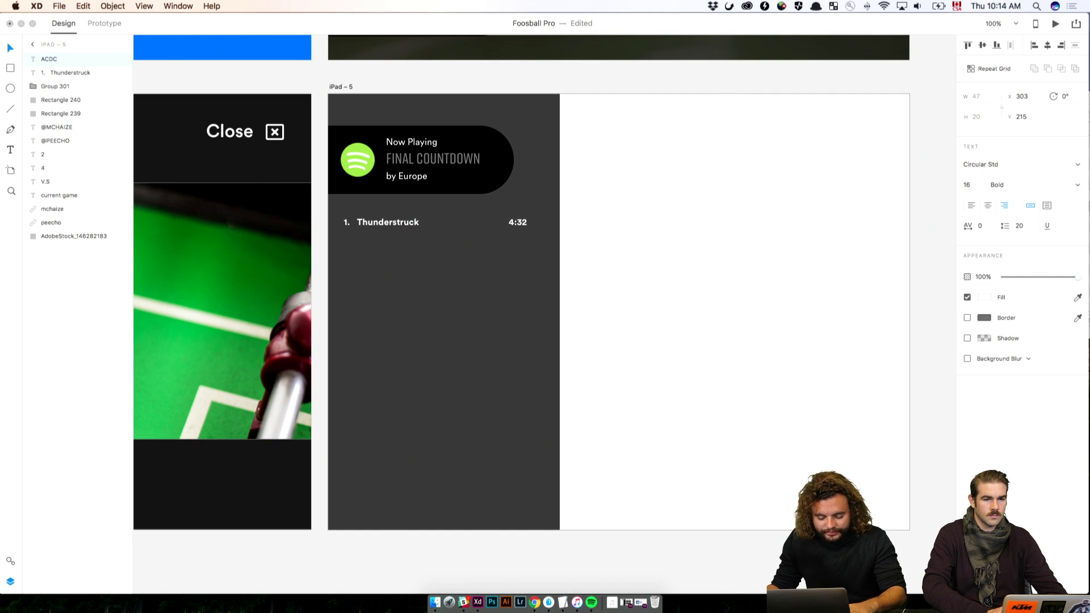
pyautogui.press('super+z')
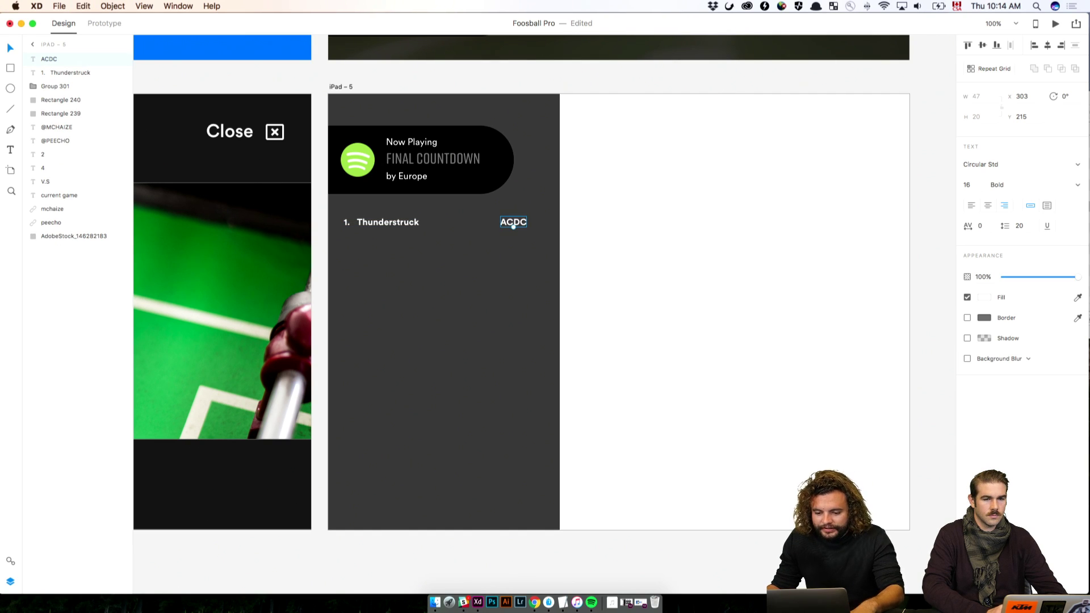
pyautogui.press('super+z')
# Step: Duplicate the ACDC text to X 350 in the same row and change the copy to "4:32"
pyautogui.moveTo(489, 225); pyautogui.dragTo(547, 224)
pyautogui.doubleClick(546, 222)
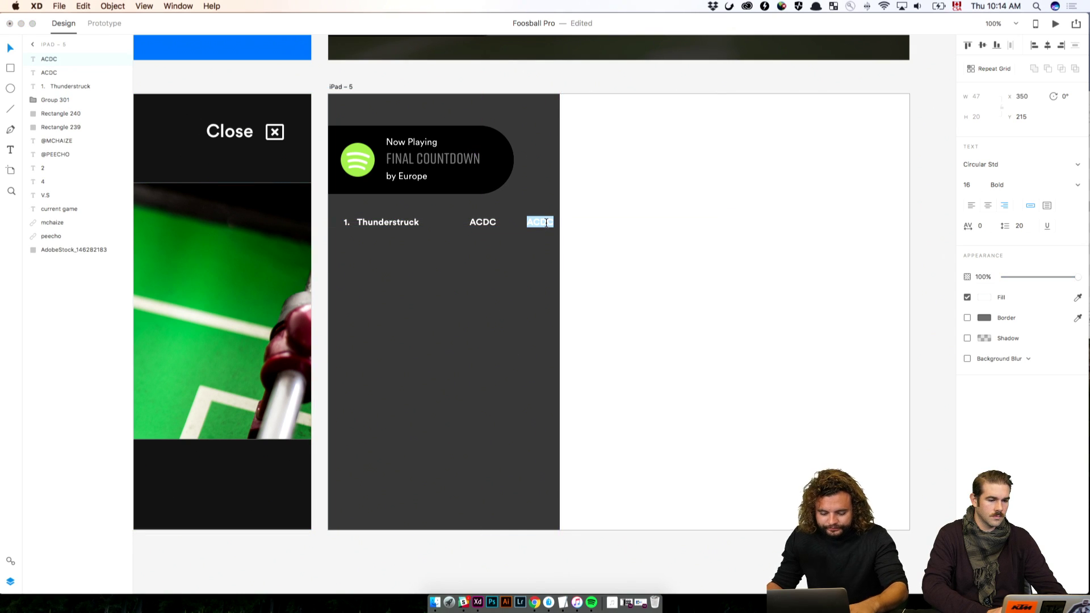
pyautogui.write('4')
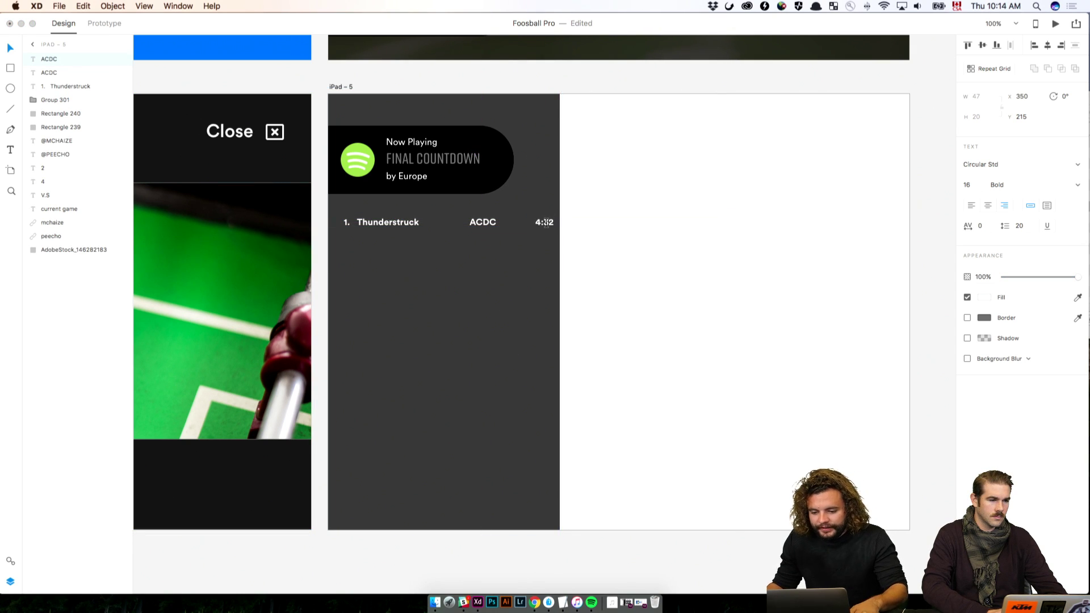
pyautogui.write(':32')
pyautogui.press('Escape')
# Step: Draw a horizontal divider line about 354 px long beneath the song row in the dark side panel
pyautogui.hscroll(1, 544, 222)
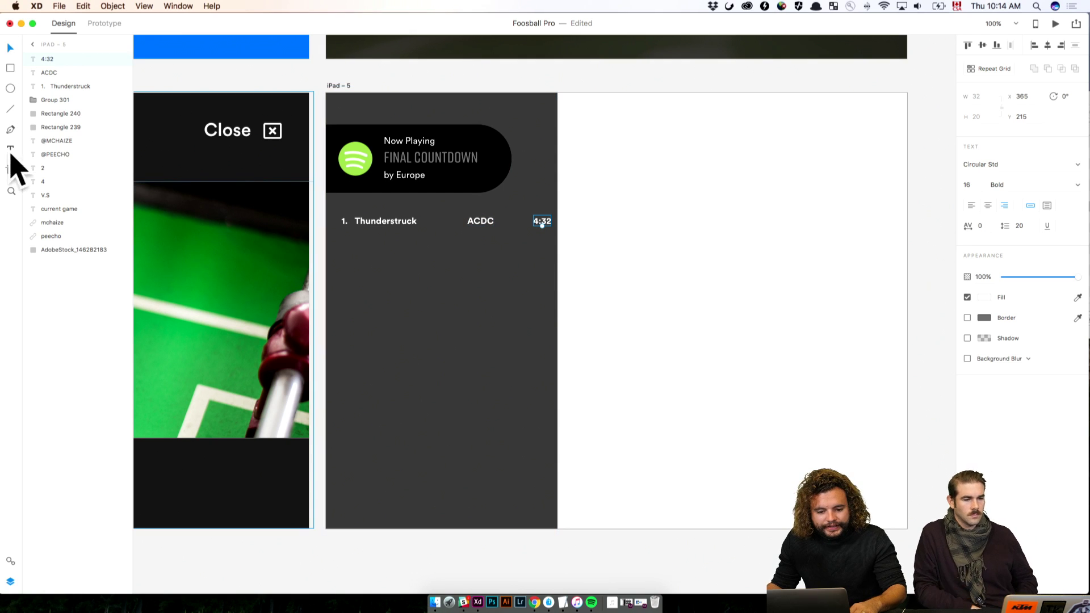
pyautogui.click(10, 108)
pyautogui.moveTo(341, 243); pyautogui.dragTo(541, 248)
pyautogui.scroll(1, 541, 250)
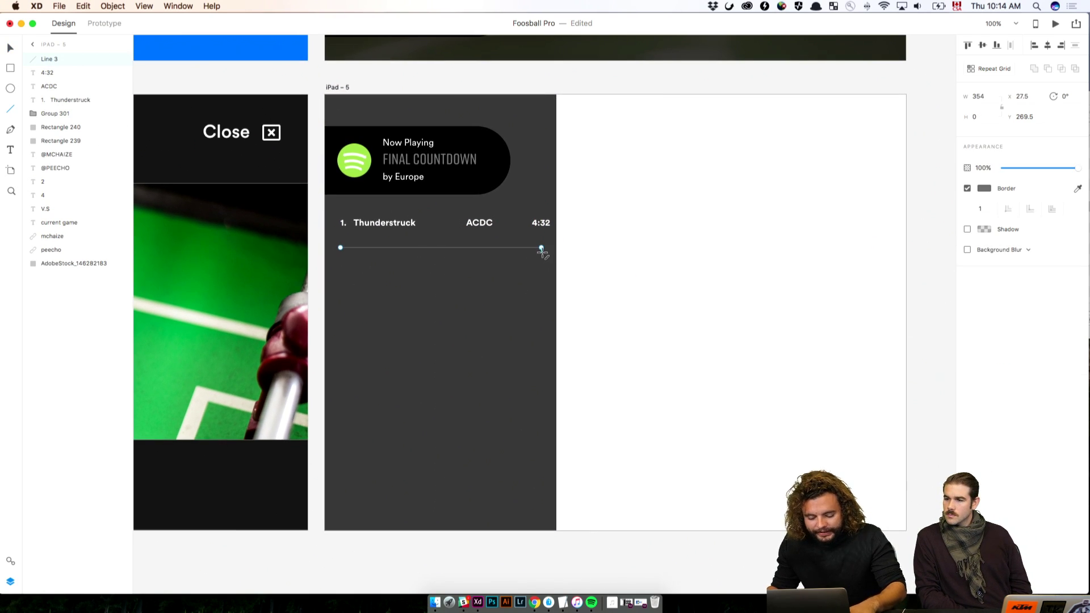
pyautogui.press('Escape')
pyautogui.click(627, 241)
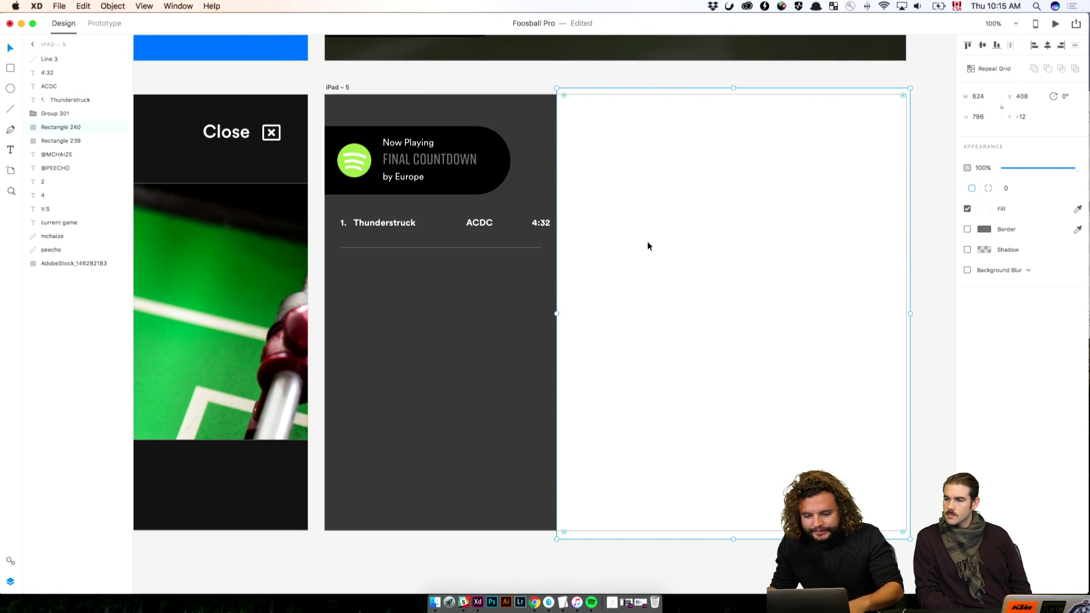
# Step: Shift the ACDC text to X 199 and the 4:32 duration to X 295, in line with the banner's end
pyautogui.click(489, 223)
pyautogui.hotkey('shift', 'Left')
pyautogui.hotkey('shift', 'Left')
pyautogui.hotkey('shift', 'Left')
pyautogui.hotkey('shift', 'Left')
pyautogui.hotkey('shift', 'Left')
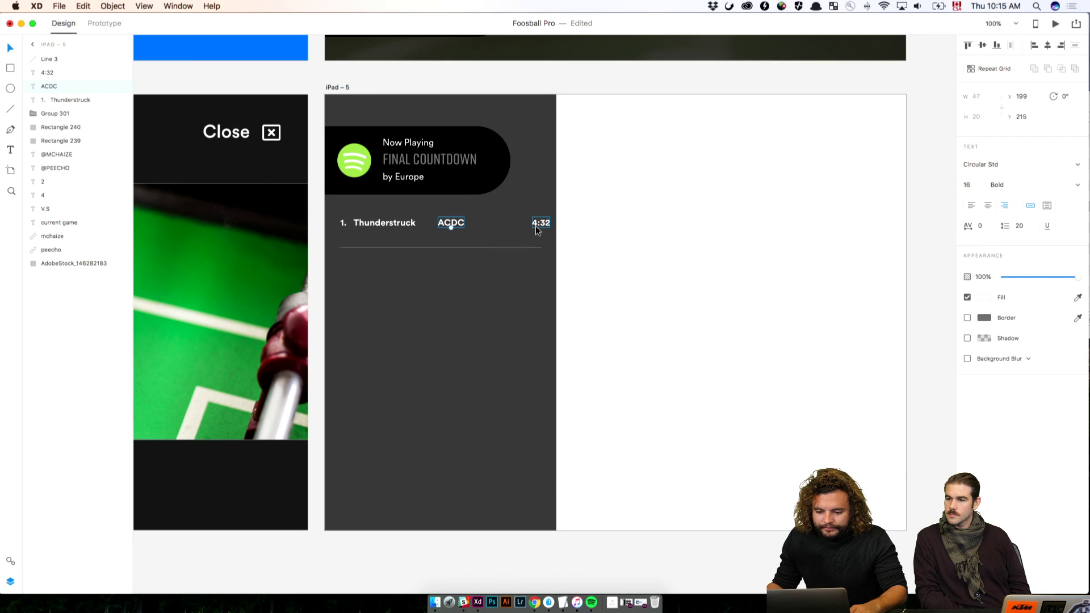
pyautogui.moveTo(535, 229); pyautogui.dragTo(495, 223)
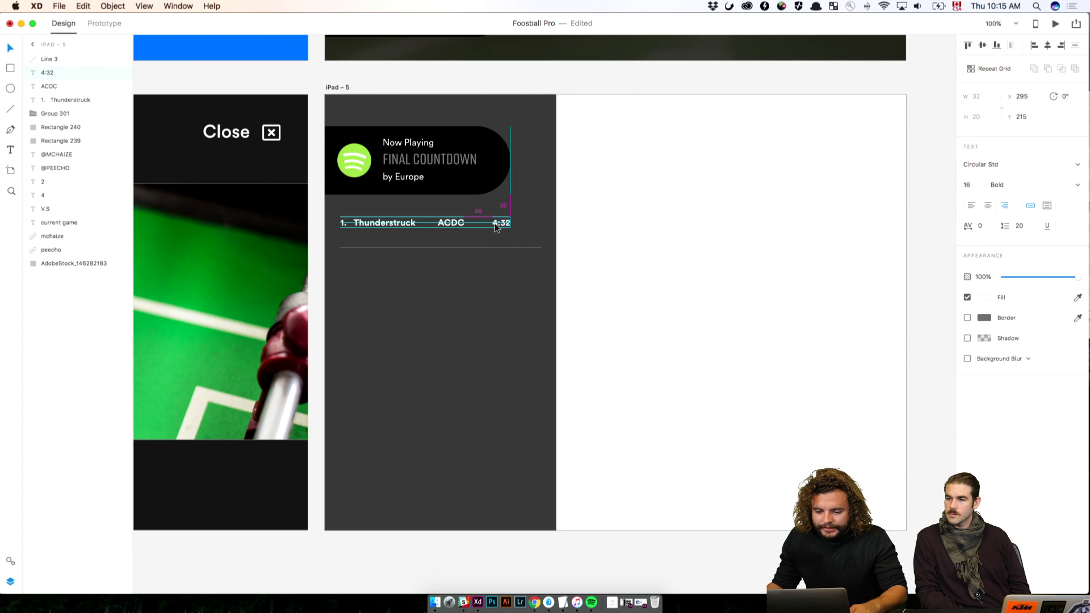
pyautogui.click(390, 224)
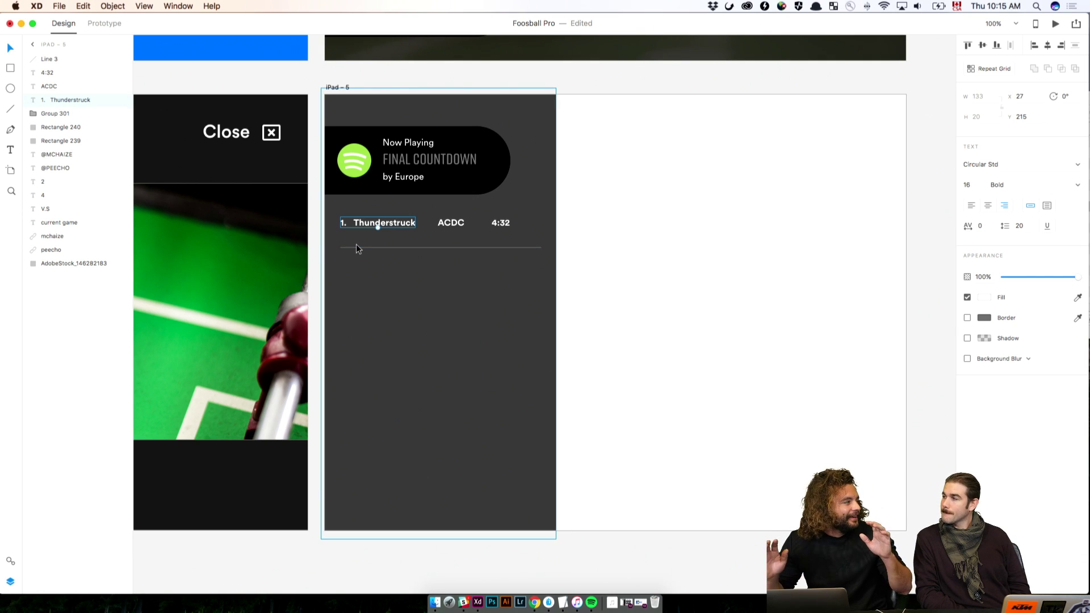
pyautogui.click(624, 278)
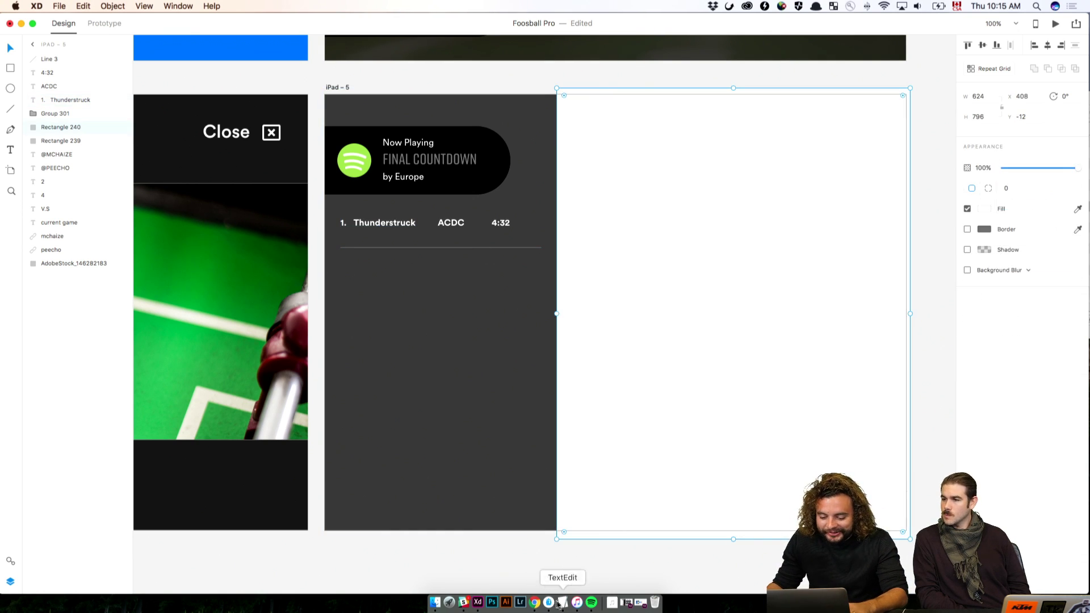
# Step: Switch to Chrome, open the Font Awesome cheatsheet in a new tab, and close the Dribbble tab
pyautogui.click(535, 602)
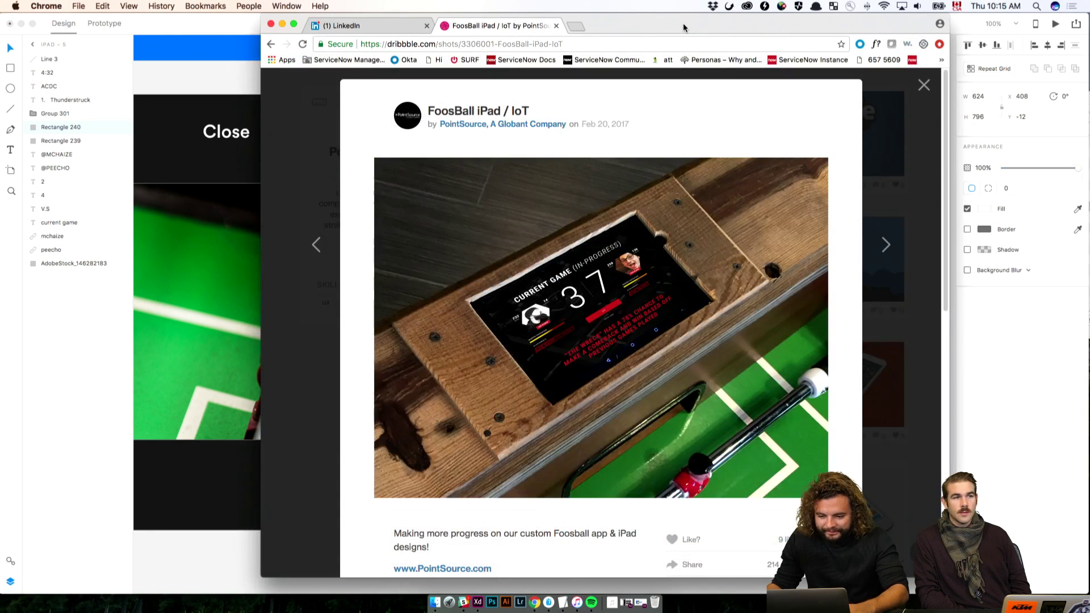
pyautogui.press('super+t')
pyautogui.write('font')
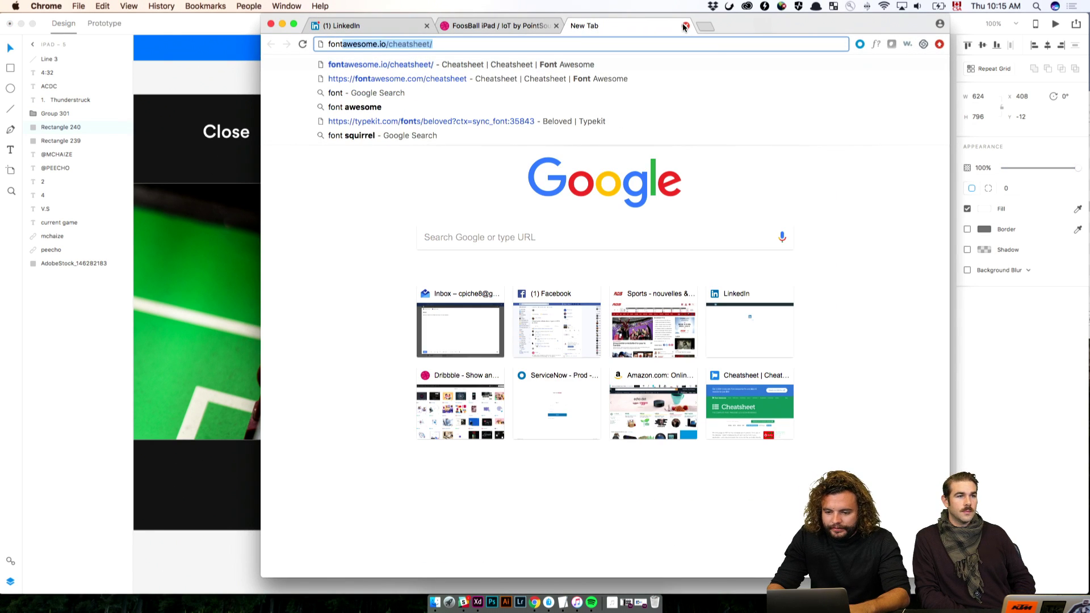
pyautogui.press('Return')
pyautogui.click(556, 26)
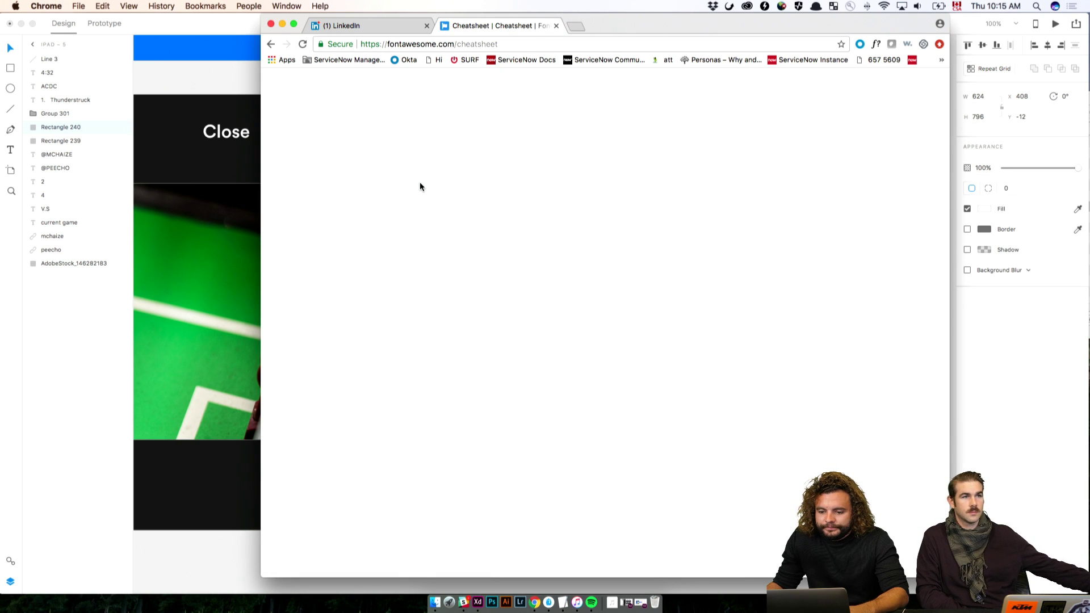
# Step: Find "lay" on the cheatsheet page and copy the solid play icon glyph
pyautogui.press('super+f')
pyautogui.write('la')
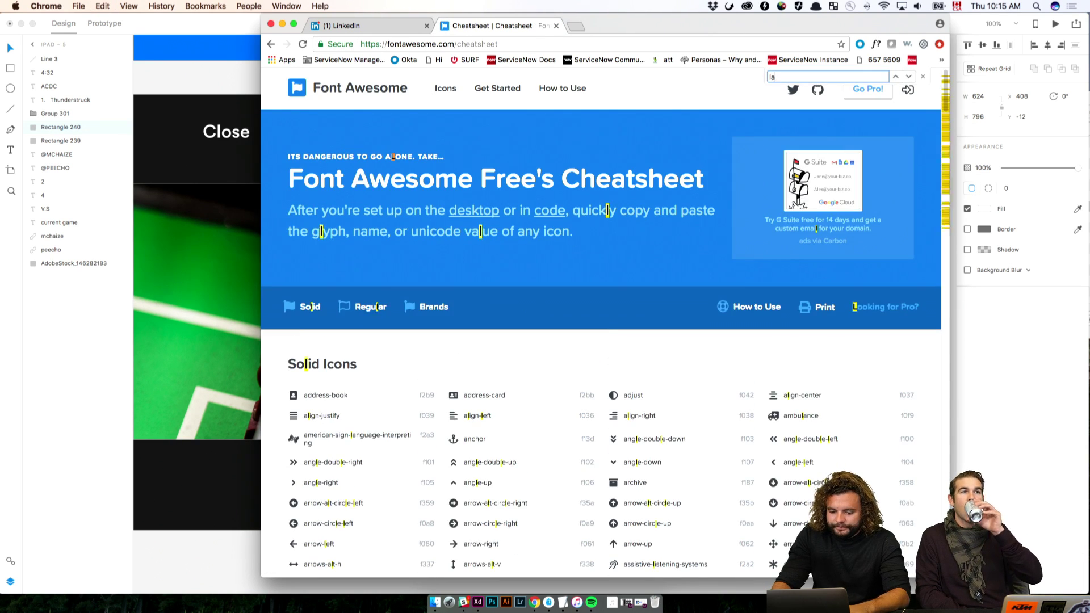
pyautogui.write('y')
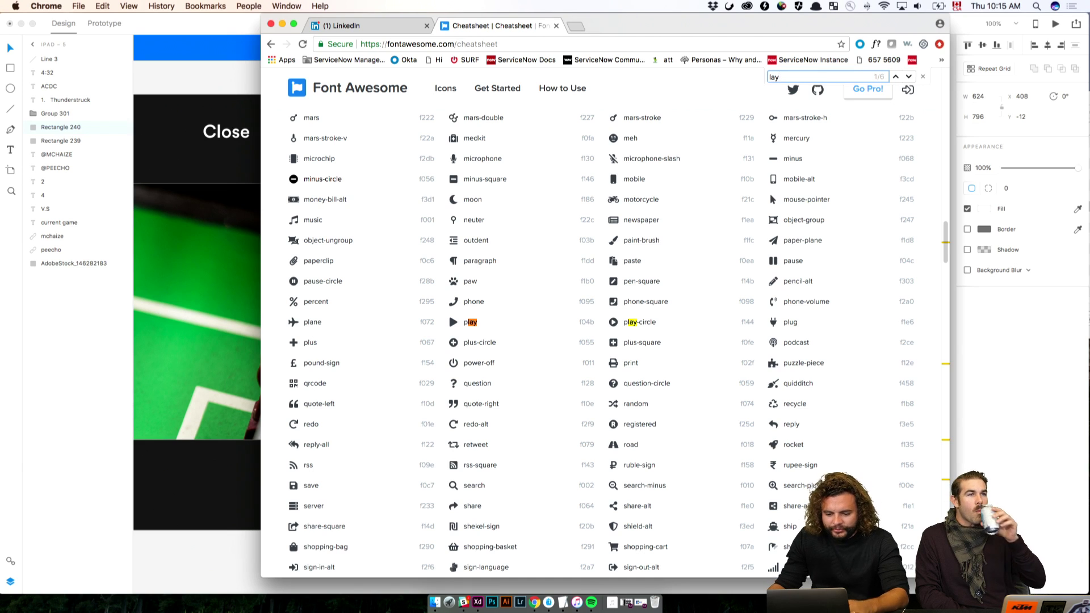
pyautogui.click(453, 323)
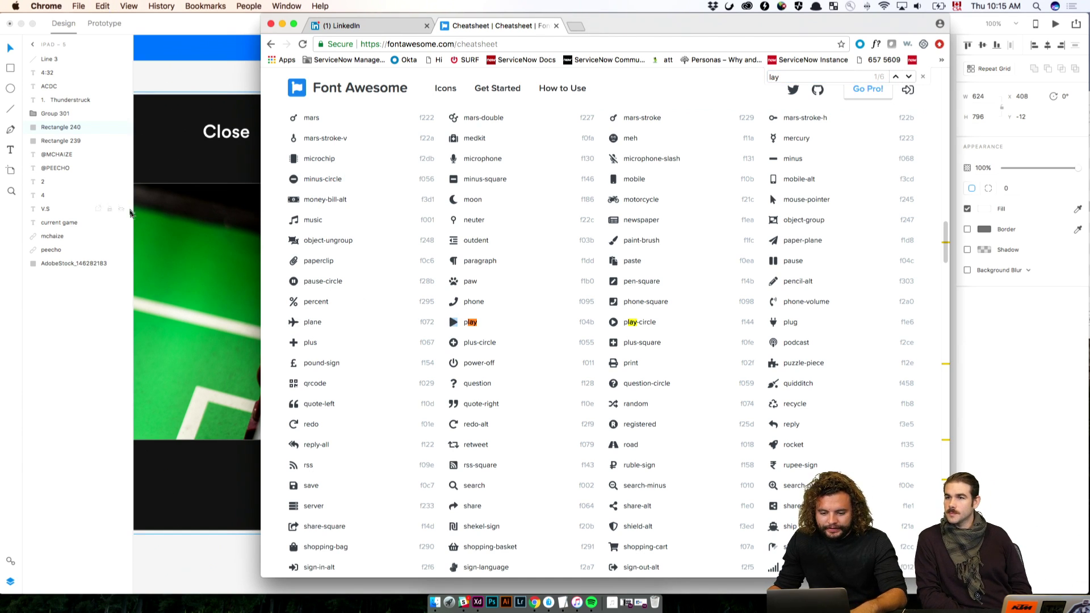
# Step: Return to Adobe XD, paste the play glyph into the iPad – 5 artboard, and set its font to Font Awesome 5 Pro Solid
pyautogui.click(168, 72)
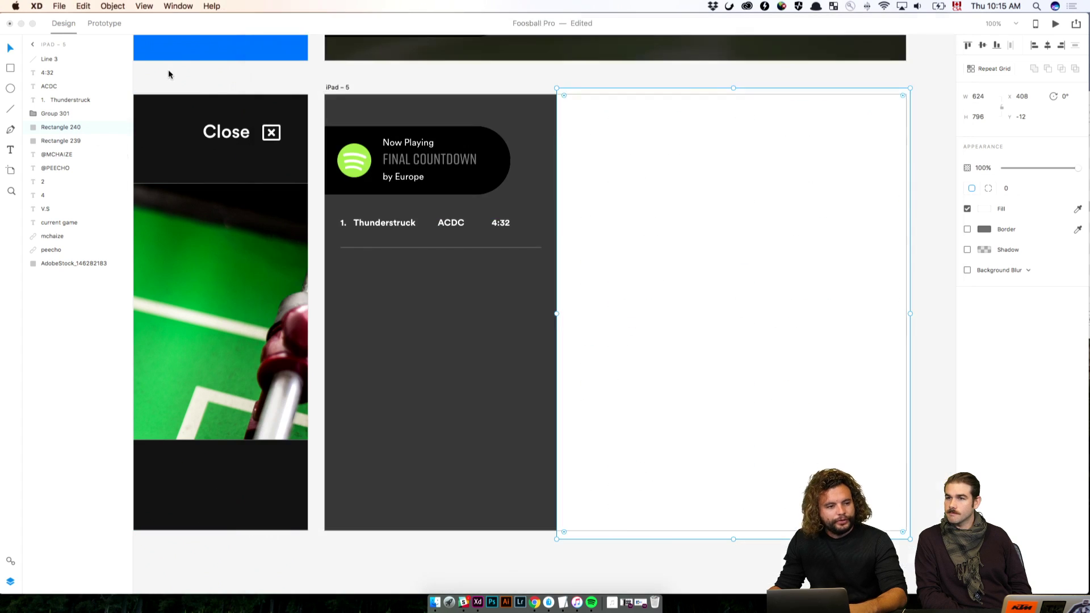
pyautogui.click(526, 70)
pyautogui.press('super+v')
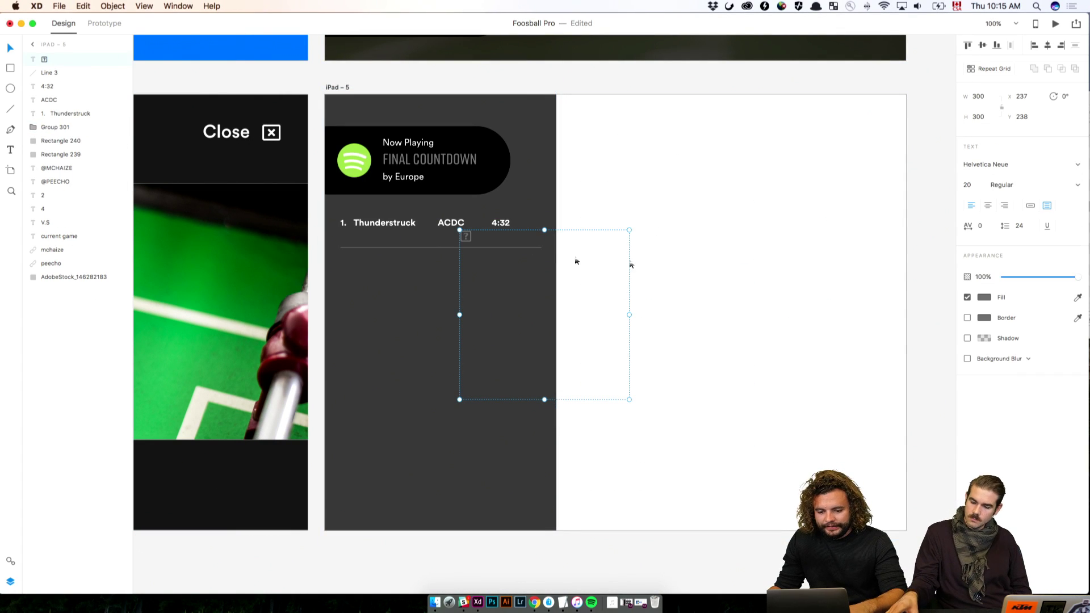
pyautogui.click(1004, 165)
pyautogui.write('Font Awesome 5 Pro Brands')
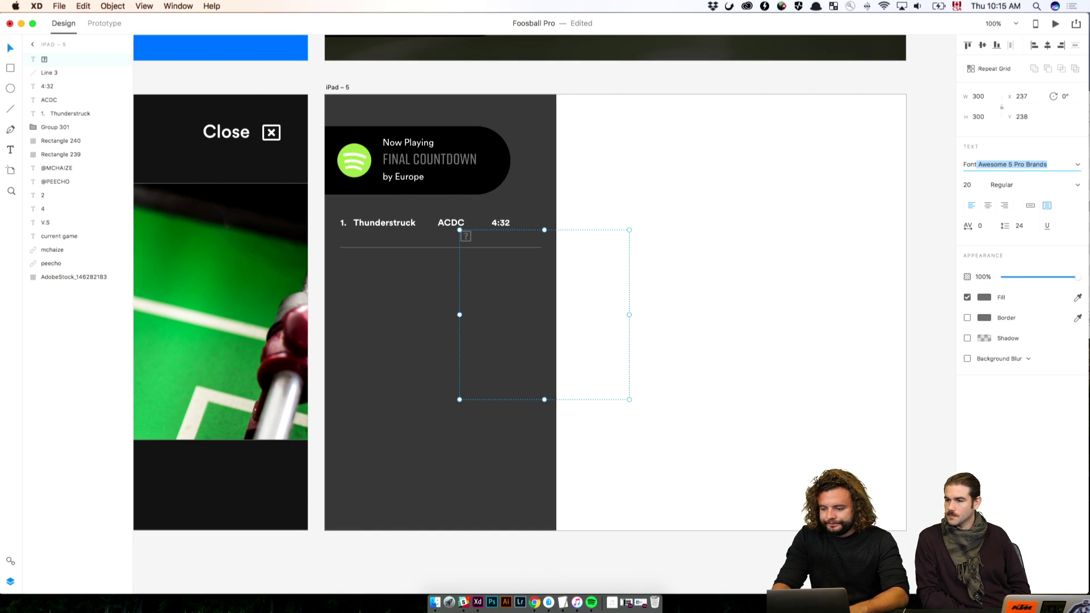
pyautogui.press('Down')
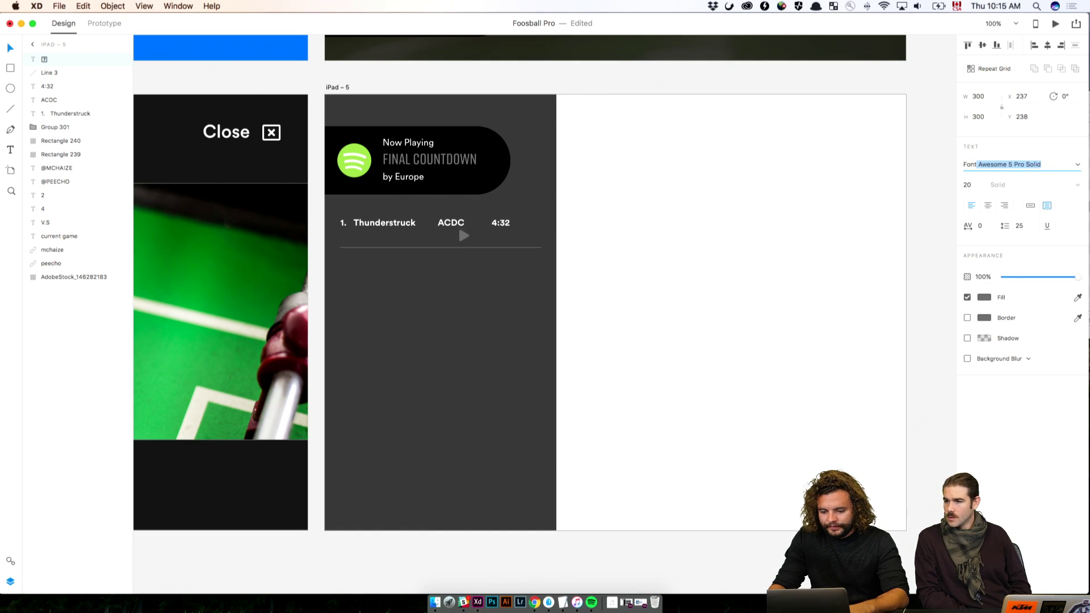
pyautogui.press('Return')
# Step: Move the play glyph to X 358, Y 215 after the song duration and replace it with Font Awesome's play-circle glyph
pyautogui.moveTo(473, 237); pyautogui.dragTo(527, 224)
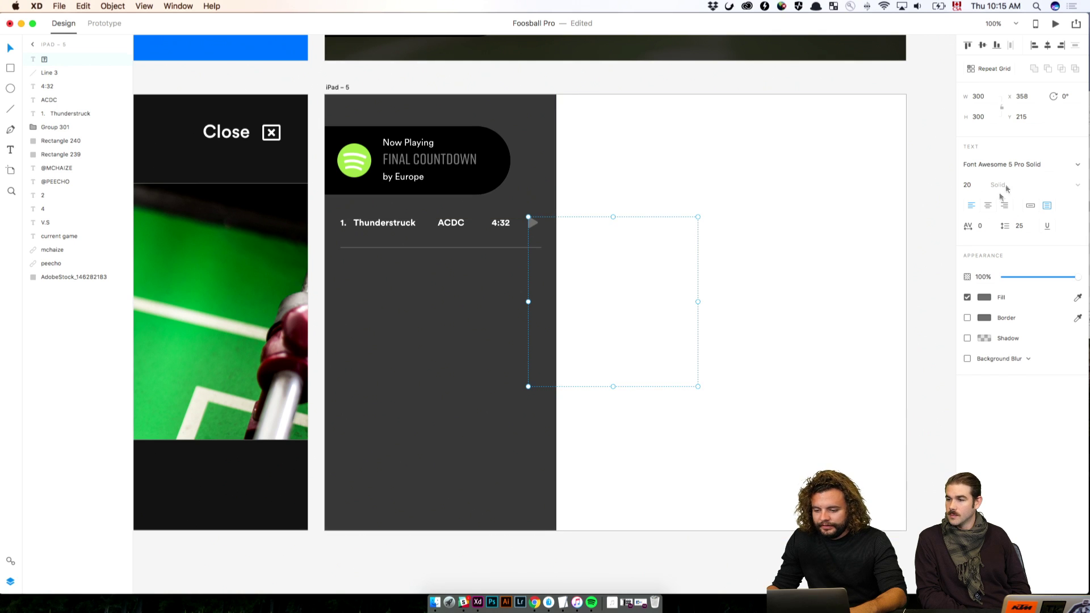
pyautogui.press('super+Tab')
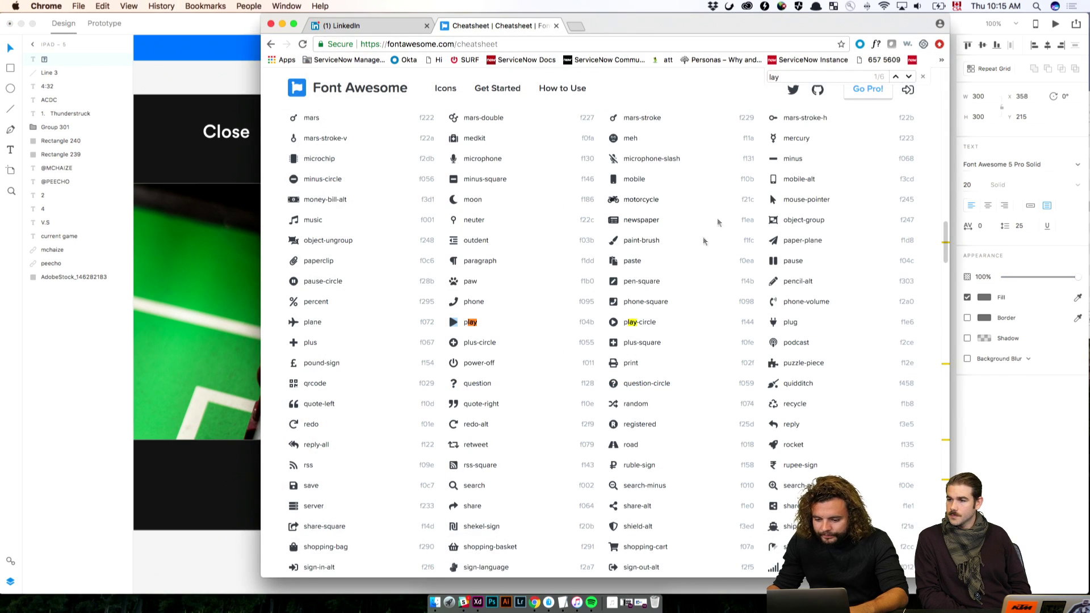
pyautogui.press('super+Tab')
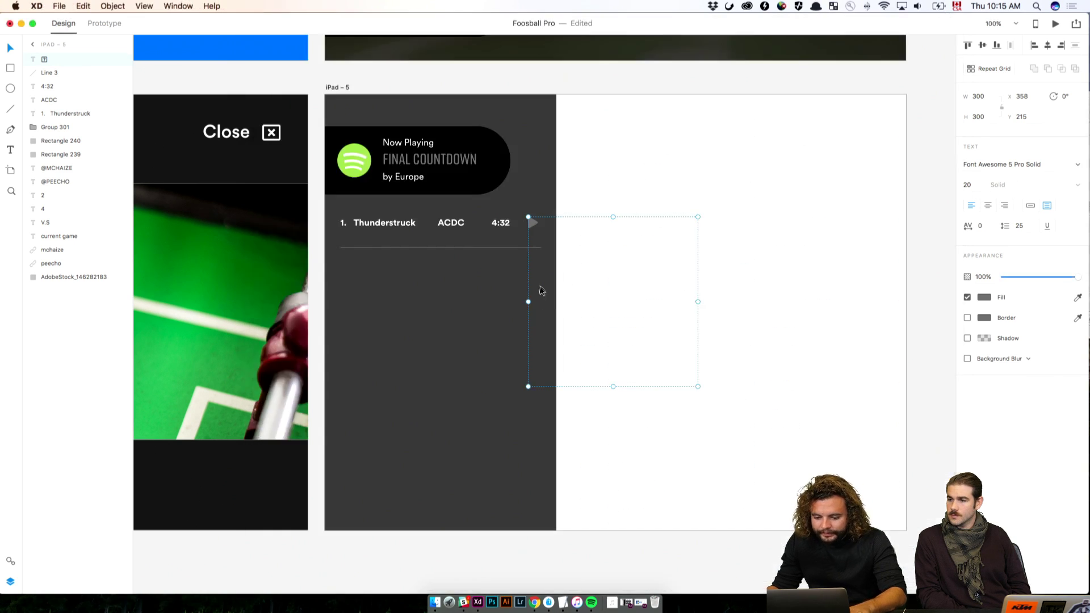
pyautogui.press('super+v')
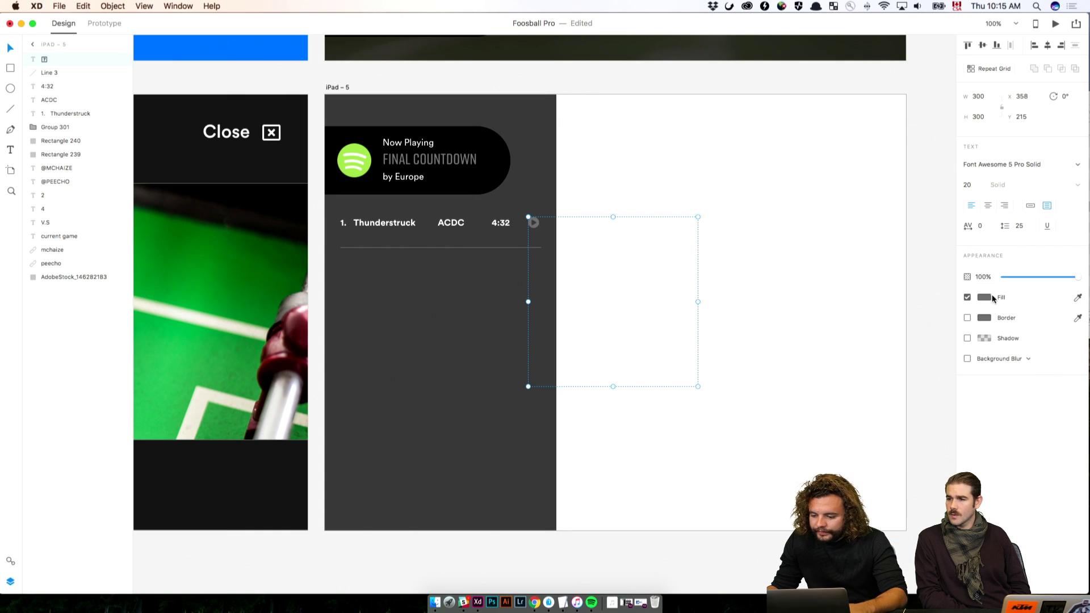
# Step: Fill the play-circle icon in the song row with white and shorten its text box to 37 high
pyautogui.click(984, 297)
pyautogui.moveTo(916, 254); pyautogui.dragTo(810, 202)
pyautogui.click(588, 287)
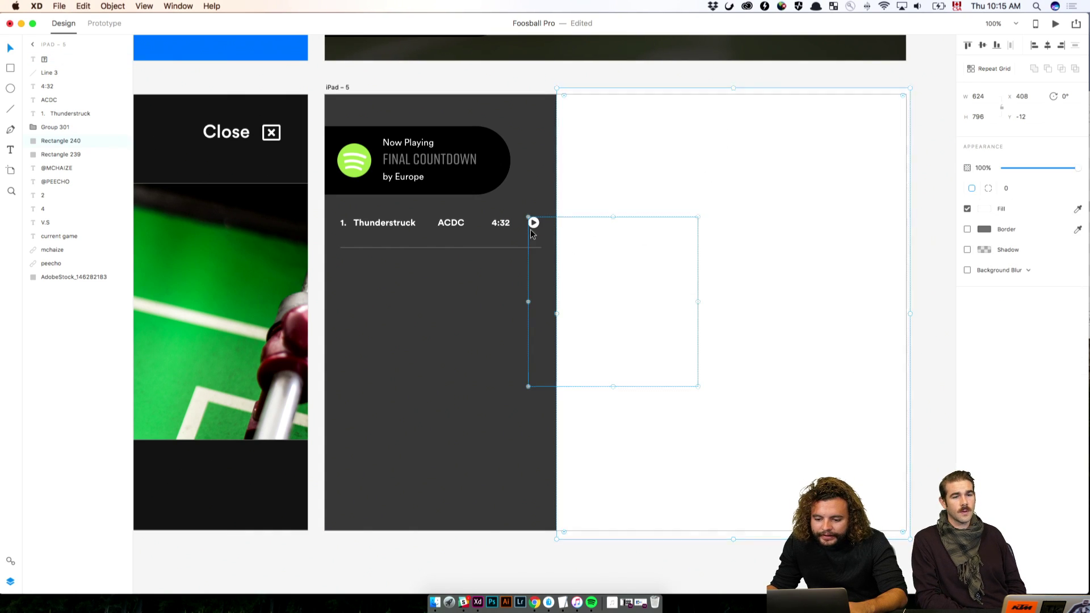
pyautogui.moveTo(612, 386); pyautogui.dragTo(614, 237)
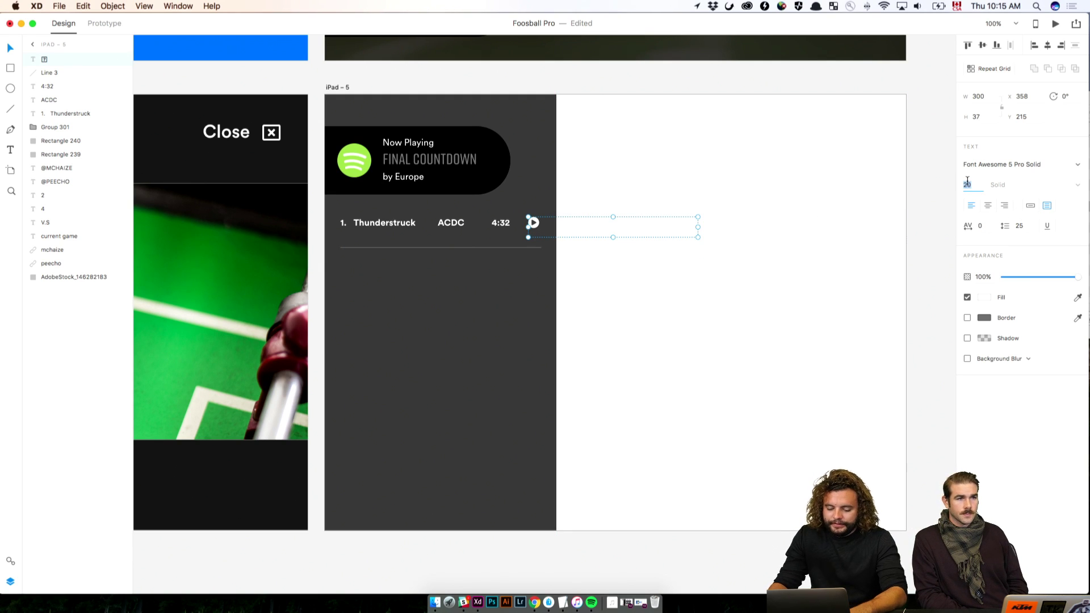
# Step: Set the play icon's size to 32 and reposition it at X 355, Y 210, centred on the song row
pyautogui.write('32')
pyautogui.press('Return')
pyautogui.moveTo(546, 230); pyautogui.dragTo(545, 224)
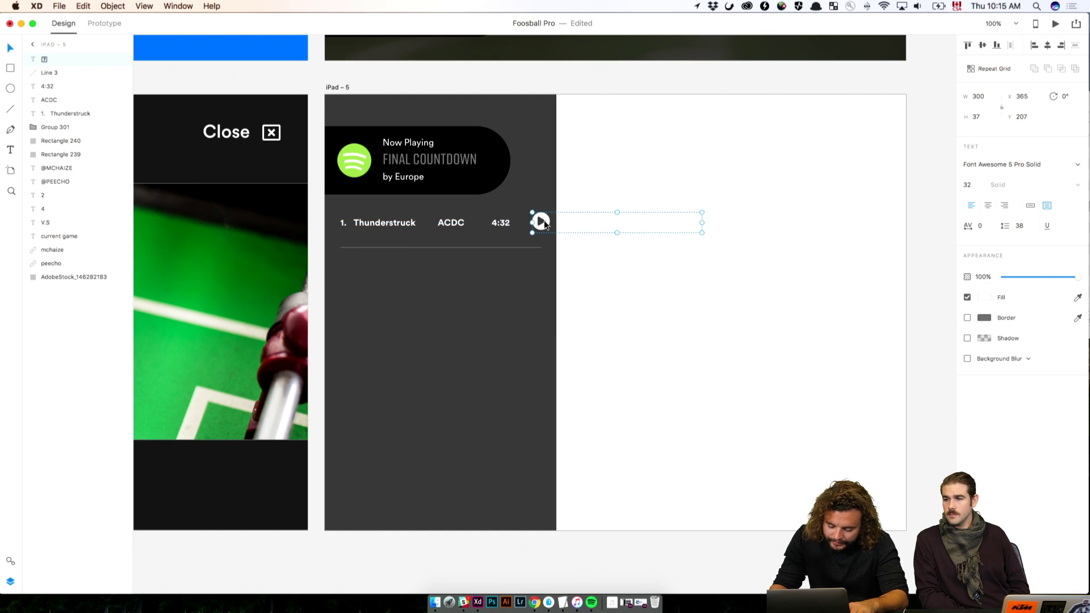
pyautogui.press('Down')
pyautogui.press('Down')
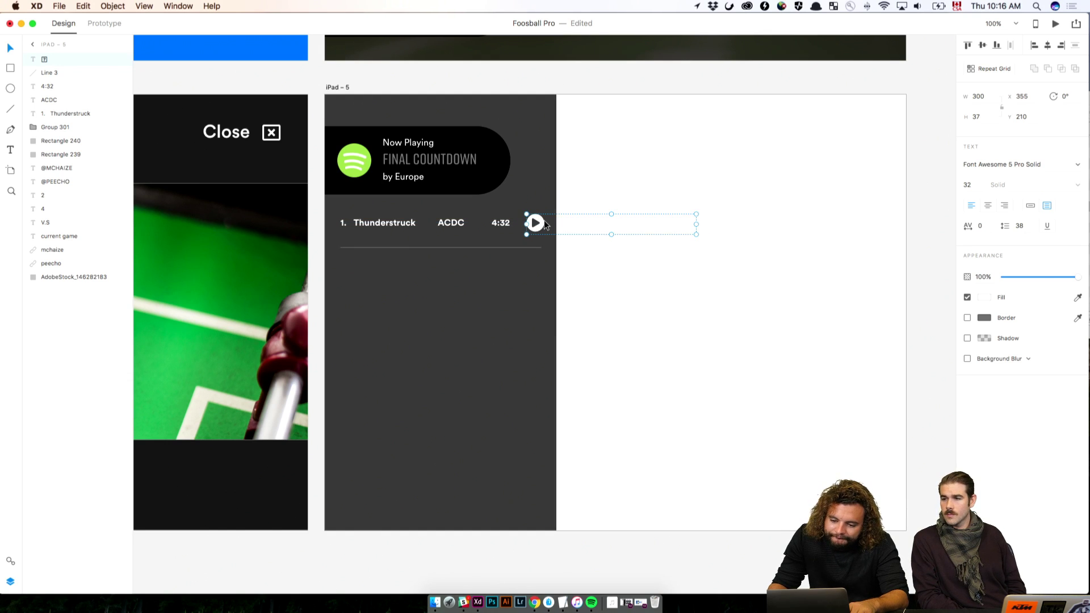
# Step: Nudge the Thunderstruck title, ACDC artist and 4:32 duration texts left together so the title starts at X 25
pyautogui.moveTo(504, 227); pyautogui.dragTo(394, 219)
pyautogui.press('Left')
pyautogui.press('Left')
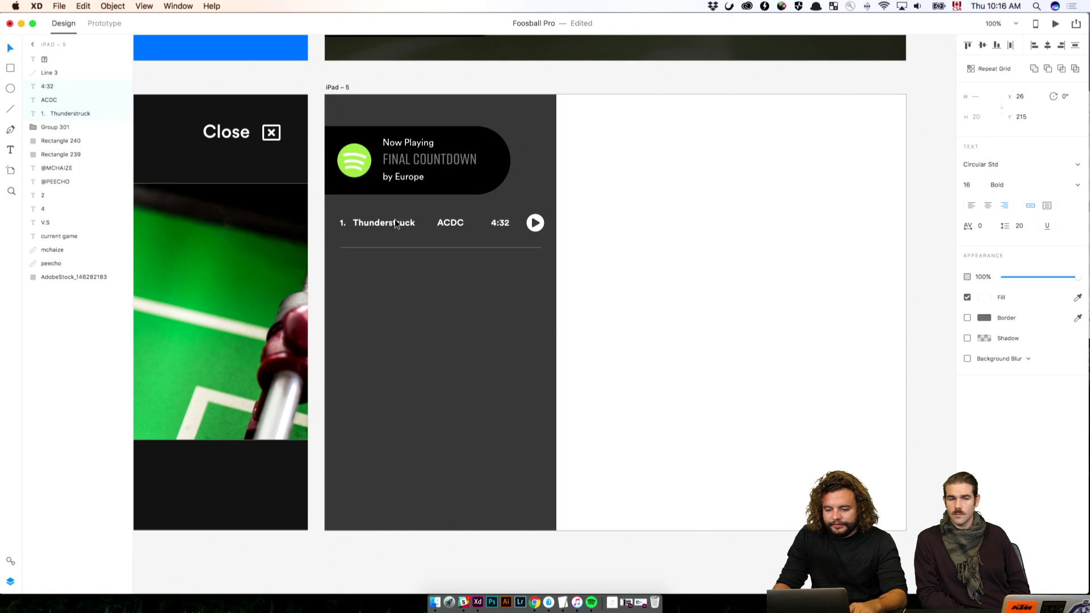
# Step: Narrow the play icon's text box to 53 wide so it ends at the dark sidebar's edge
pyautogui.click(534, 222)
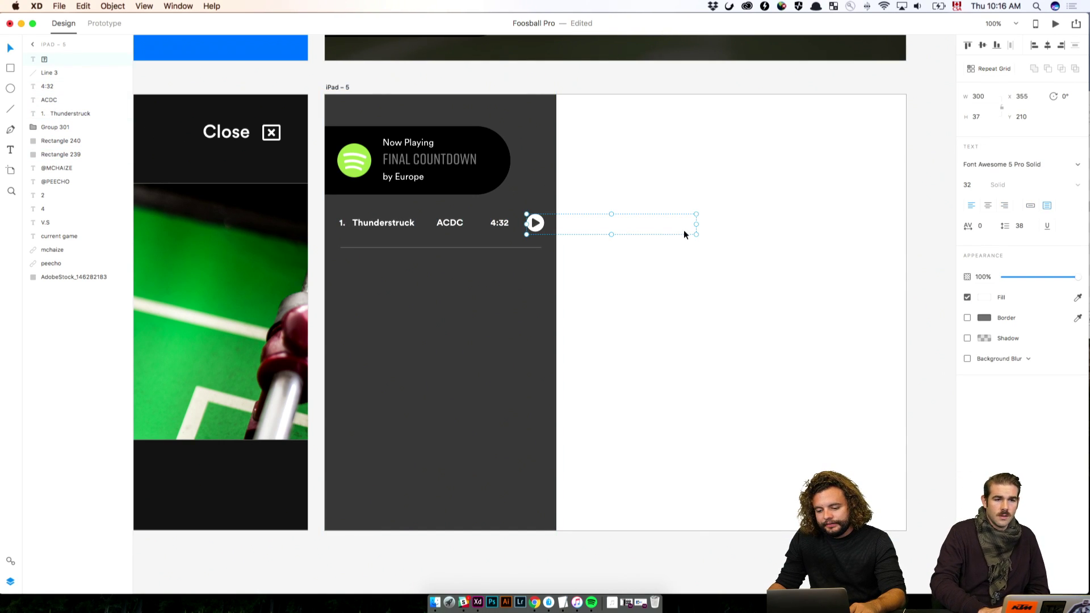
pyautogui.moveTo(696, 224); pyautogui.dragTo(557, 225)
pyautogui.click(609, 212)
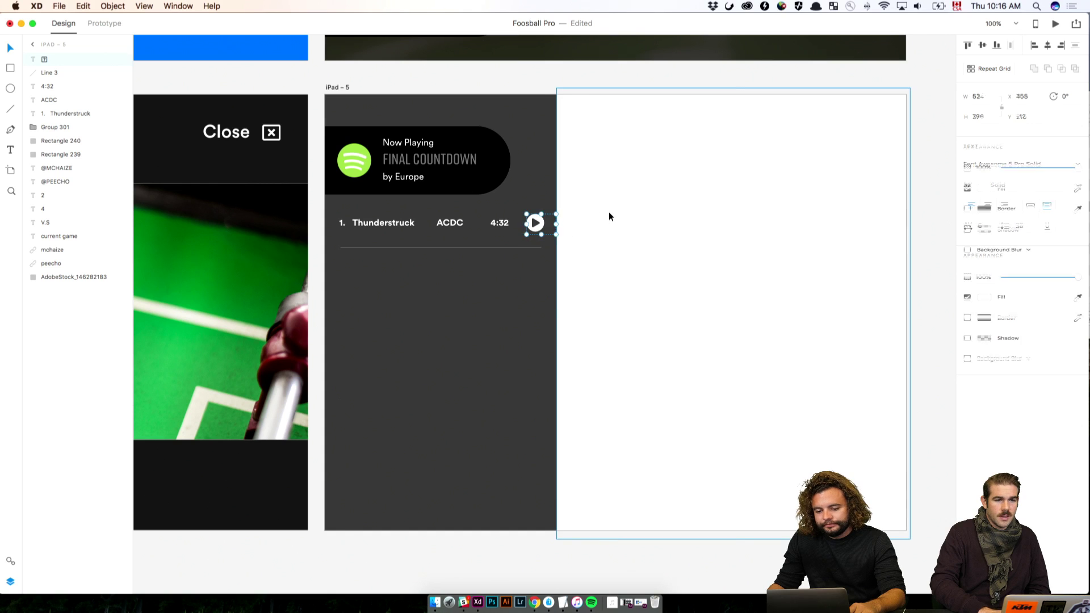
pyautogui.click(544, 223)
pyautogui.keyDown('shift'); pyautogui.click(495, 223); pyautogui.keyUp('shift')
pyautogui.keyDown('shift'); pyautogui.click(450, 222); pyautogui.keyUp('shift')
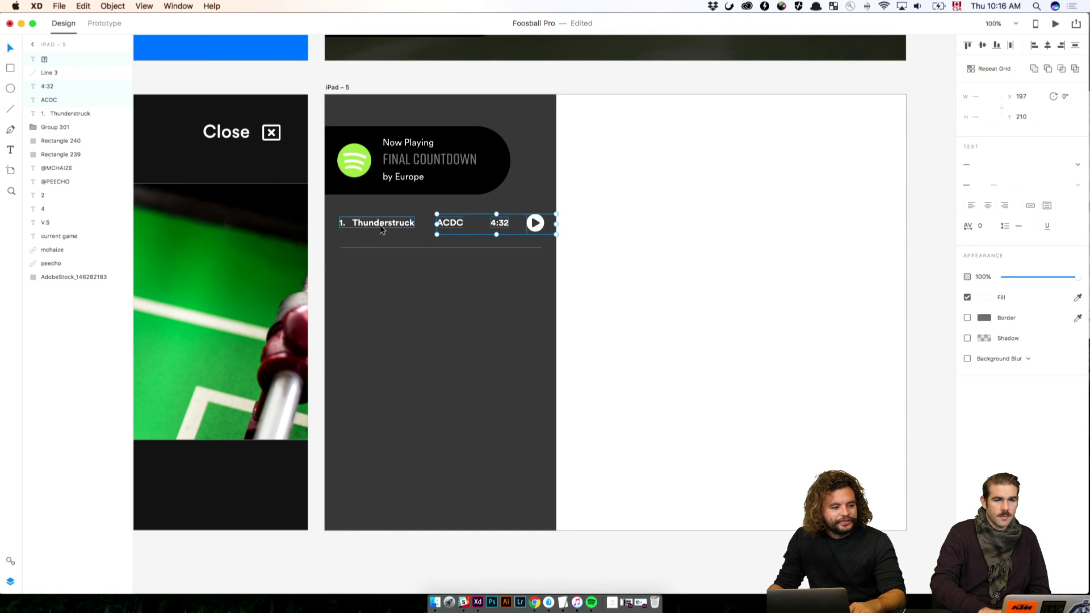
pyautogui.click(383, 247)
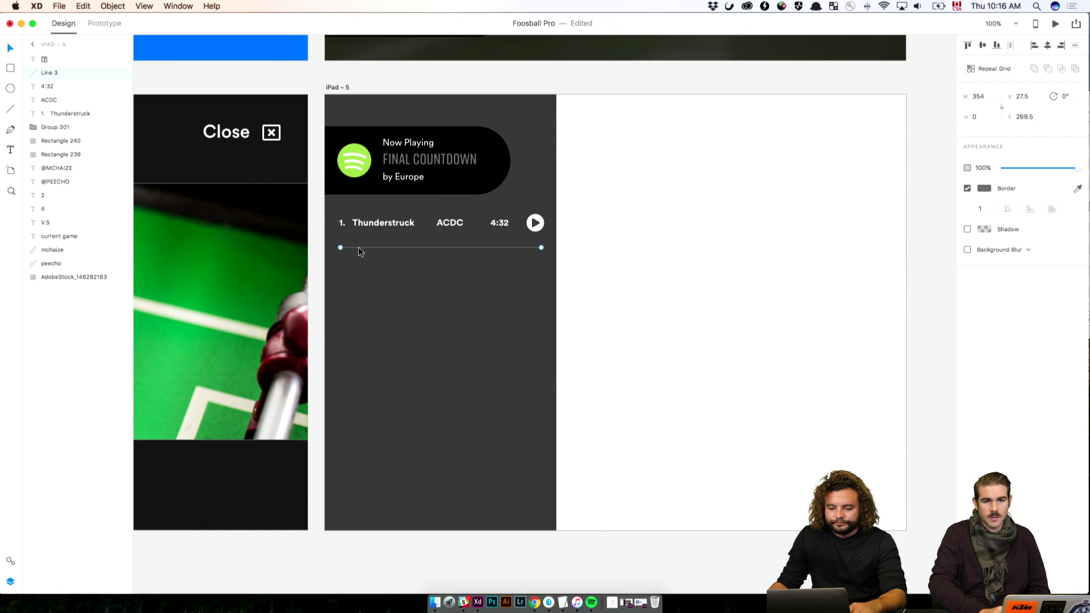
pyautogui.doubleClick(357, 248)
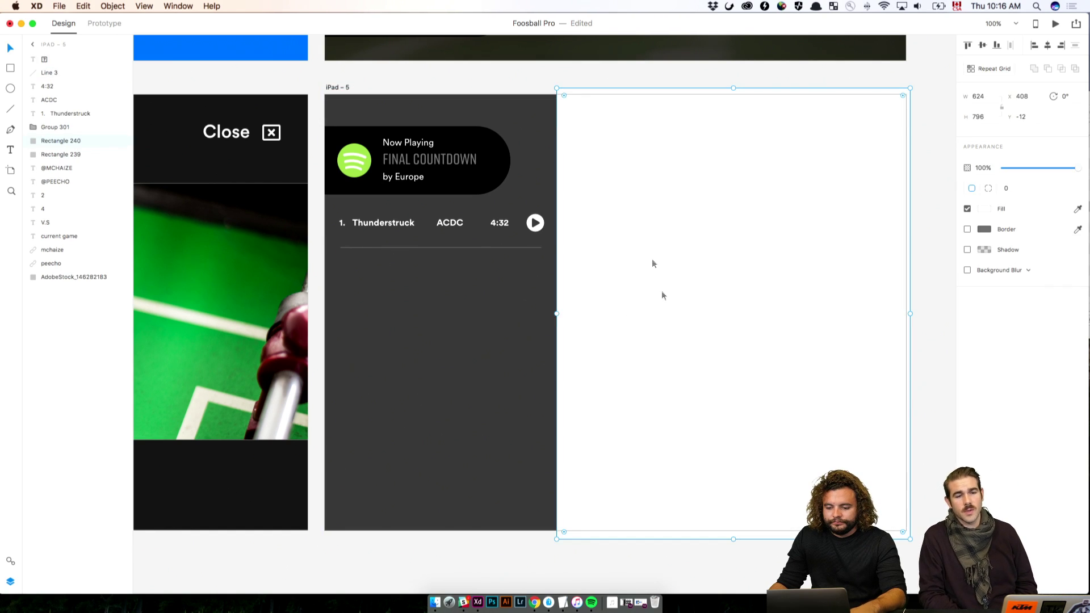
pyautogui.click(538, 75)
# Step: Convert the title, artist, duration, play icon and divider line into a repeat grid and extend it downward to seven rows
pyautogui.click(535, 223)
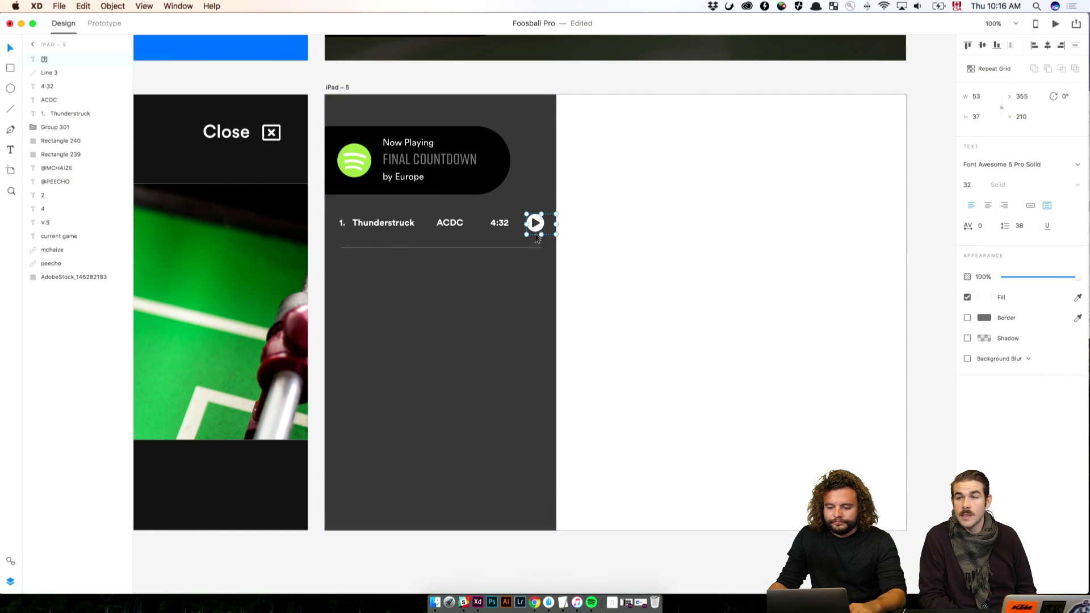
pyautogui.keyDown('shift'); pyautogui.click(509, 248); pyautogui.keyUp('shift')
pyautogui.keyDown('shift'); pyautogui.click(500, 222); pyautogui.keyUp('shift')
pyautogui.keyDown('shift'); pyautogui.click(454, 222); pyautogui.keyUp('shift')
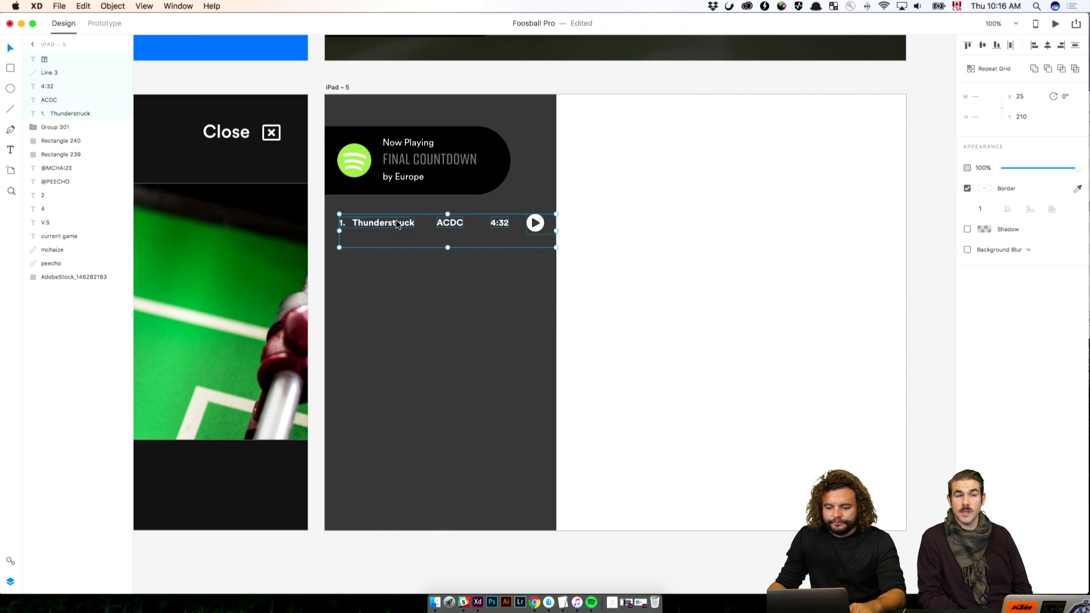
pyautogui.keyDown('shift'); pyautogui.click(396, 221); pyautogui.keyUp('shift')
pyautogui.click(992, 69)
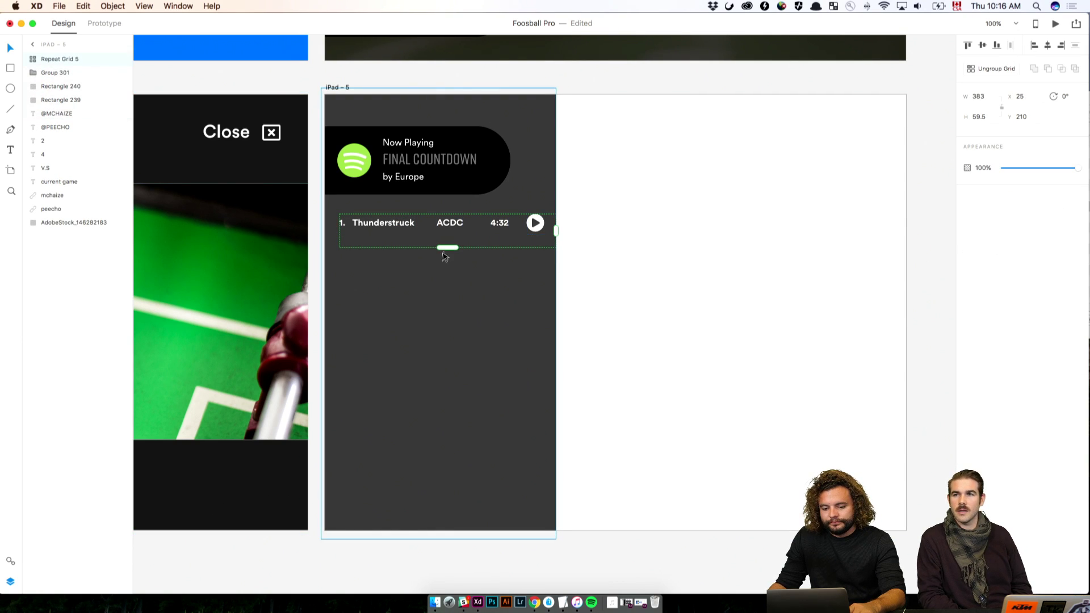
pyautogui.moveTo(443, 248); pyautogui.dragTo(447, 511)
pyautogui.click(835, 410)
# Step: Nudge the whole song repeat grid left to X 20
pyautogui.click(513, 364)
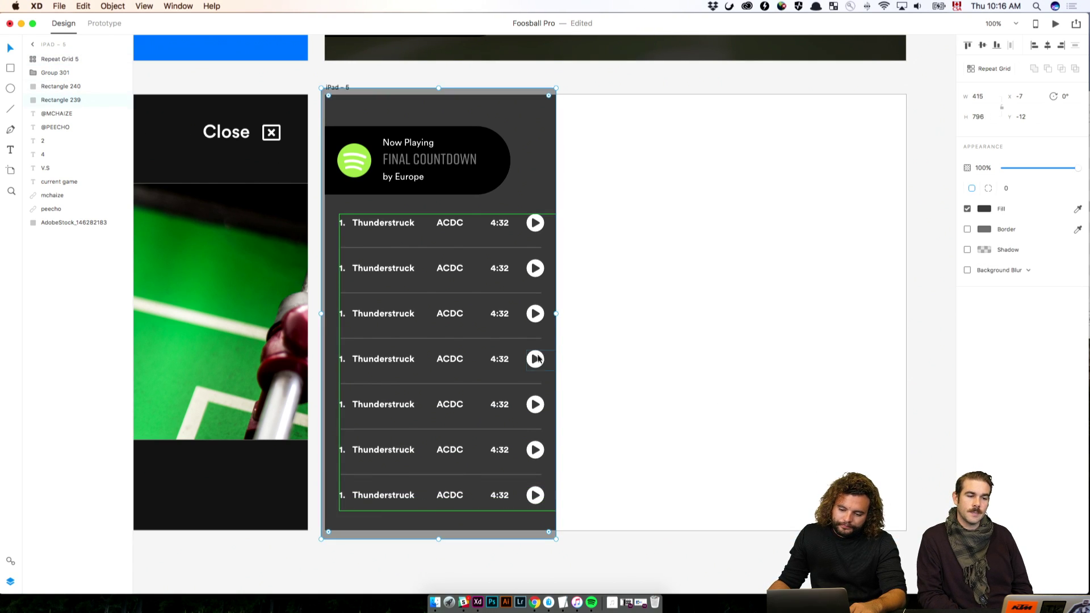
pyautogui.click(538, 361)
pyautogui.press('Left')
pyautogui.press('Left')
pyautogui.press('Left')
pyautogui.press('Left')
pyautogui.press('Left')
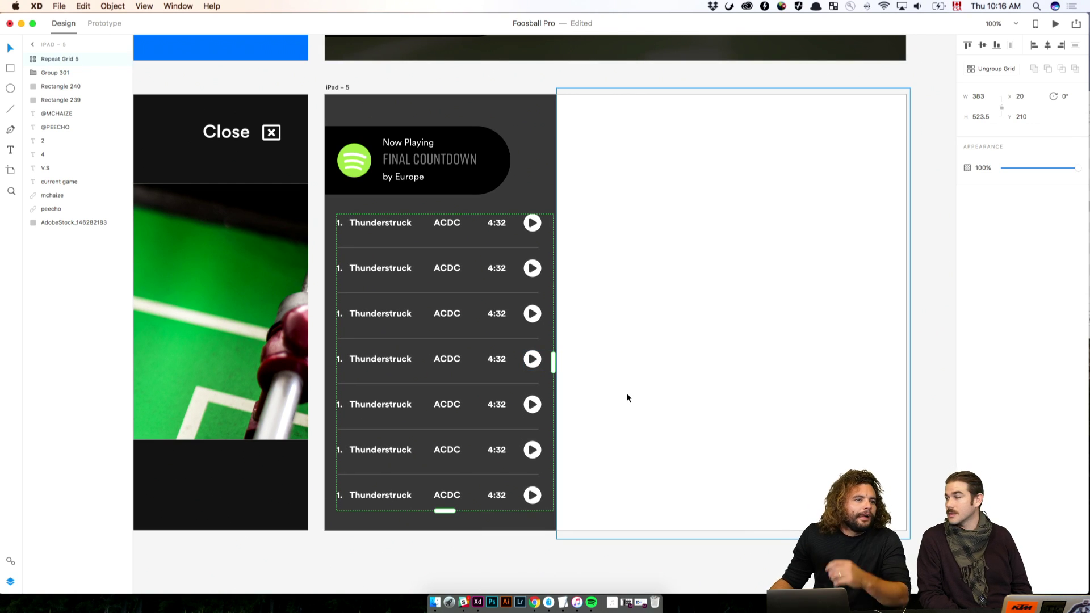
# Step: Change the second song row's number to 2 and replace its title with "All"
pyautogui.doubleClick(400, 271)
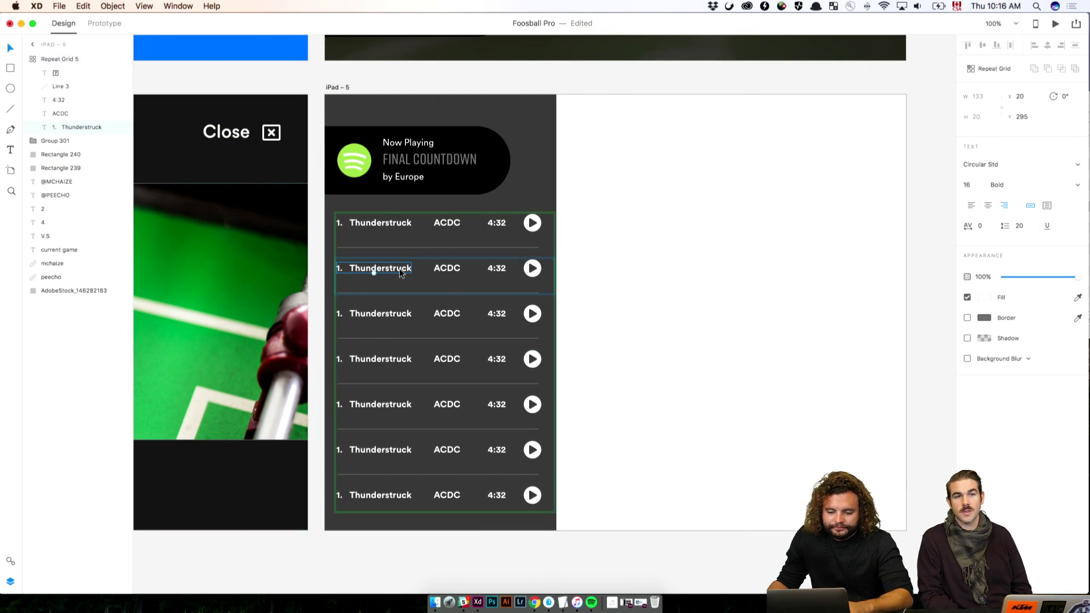
pyautogui.doubleClick(345, 269)
pyautogui.click(340, 268)
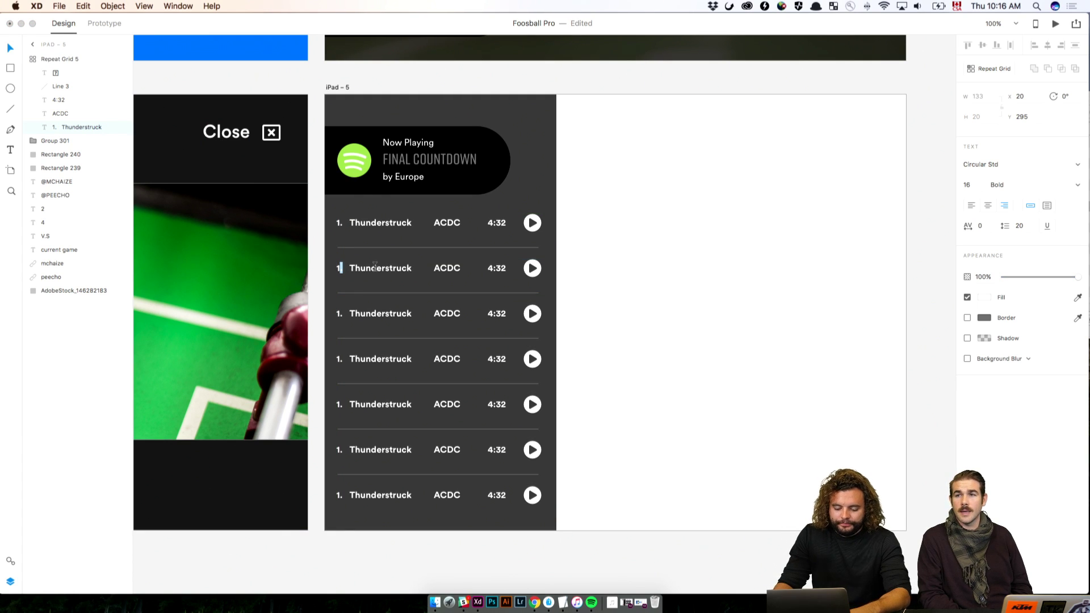
pyautogui.write('2')
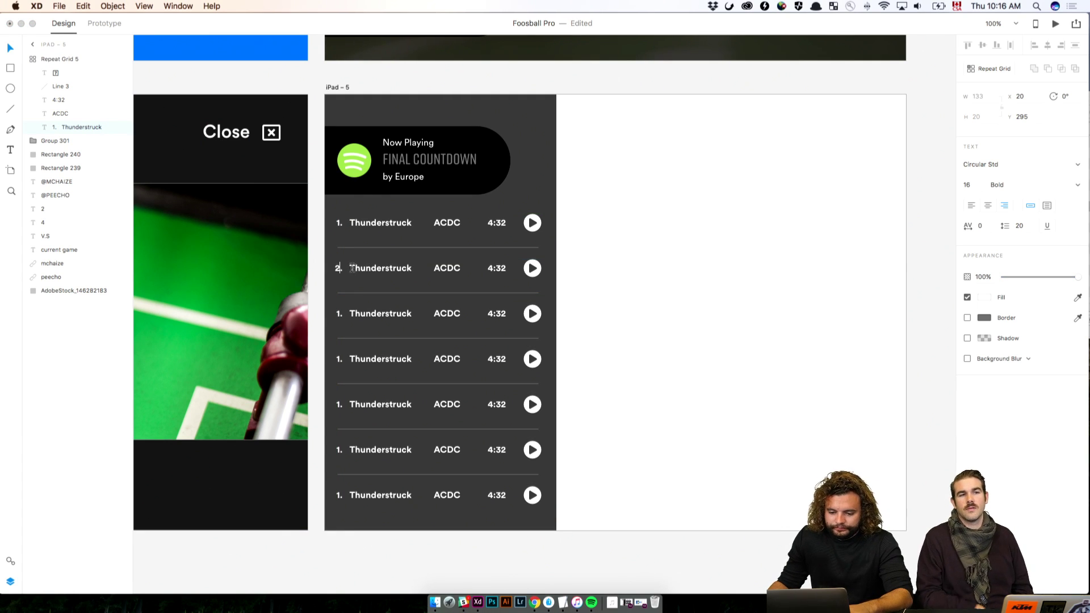
pyautogui.moveTo(350, 268); pyautogui.dragTo(410, 272)
pyautogui.write('All')
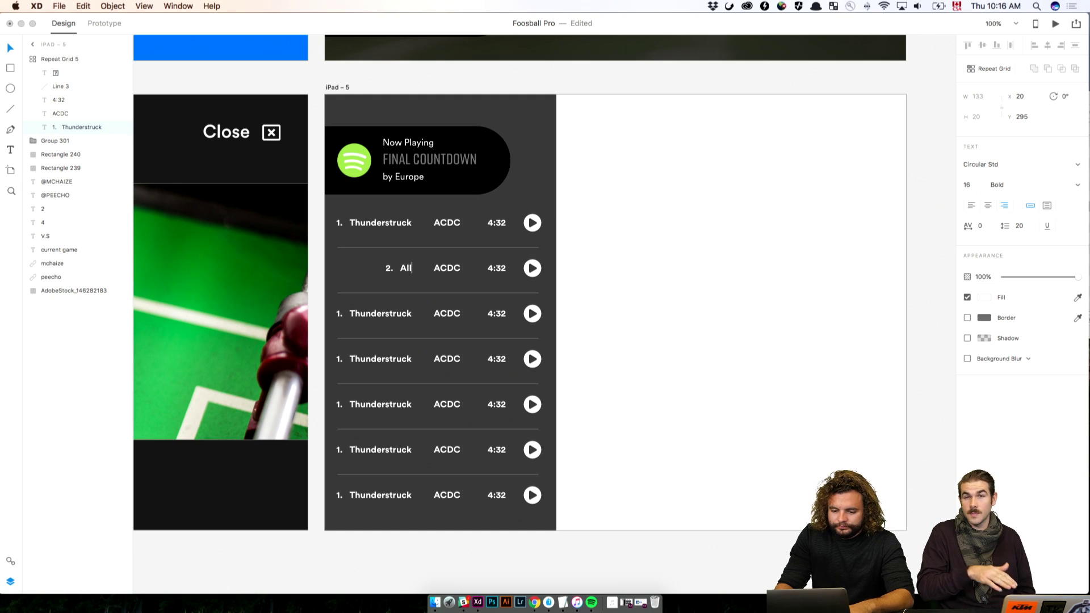
pyautogui.press('Escape')
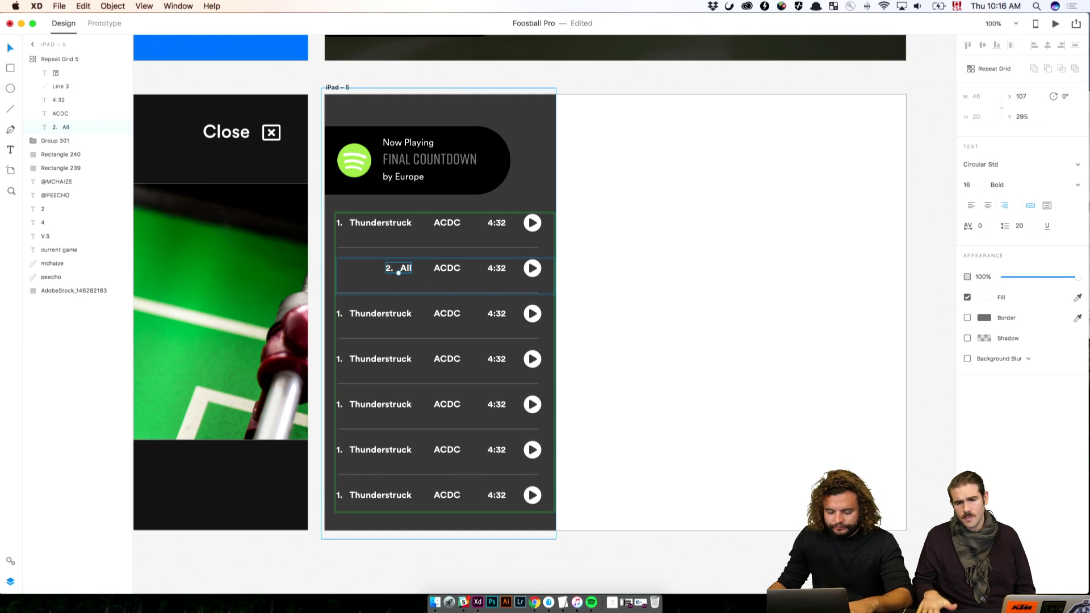
# Step: Left-align the song title texts in the repeat grid and move them back to X 23
pyautogui.click(972, 206)
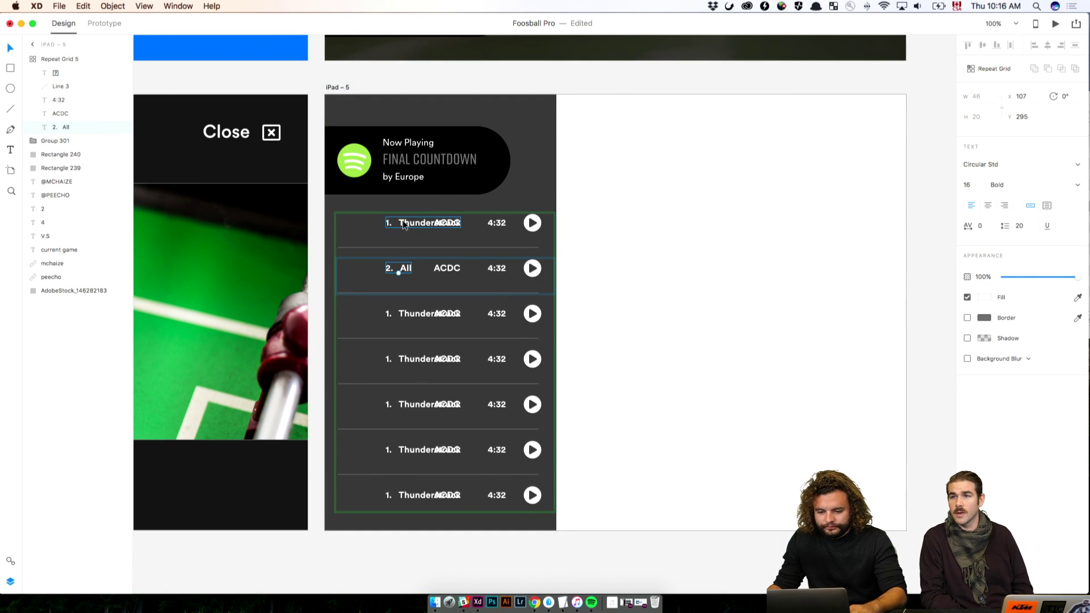
pyautogui.click(370, 222)
pyautogui.moveTo(369, 221); pyautogui.dragTo(361, 220)
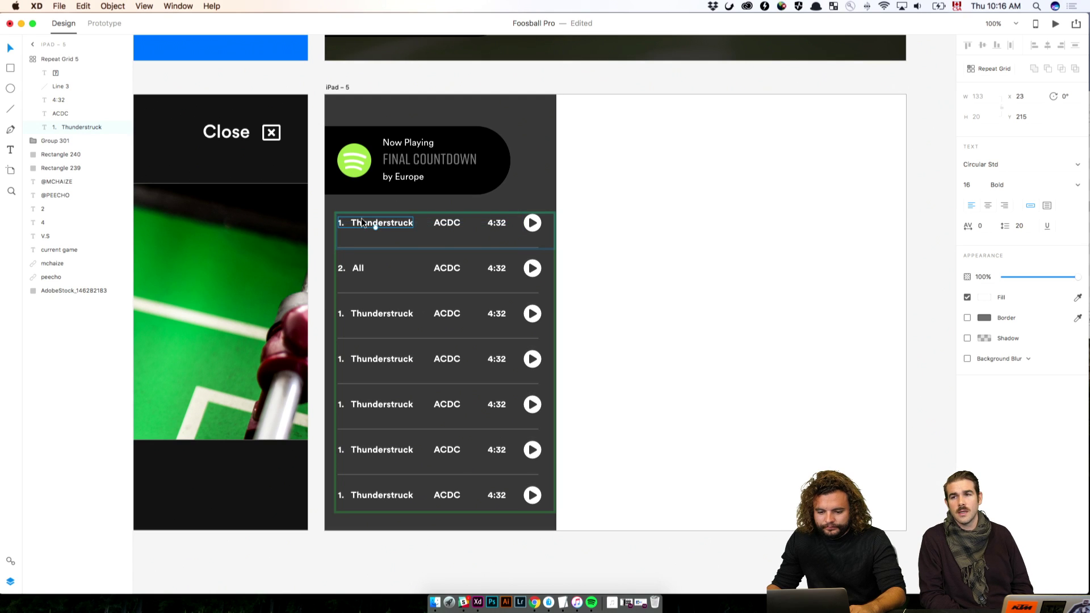
# Step: Complete the second row's song title as "All I do is win"
pyautogui.click(357, 268)
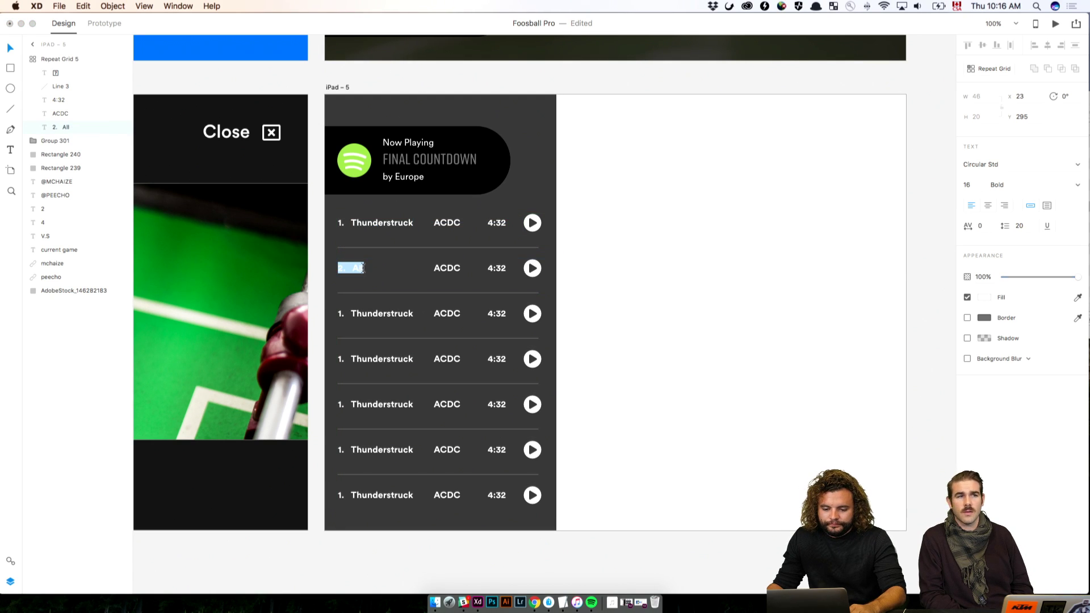
pyautogui.doubleClick(358, 268)
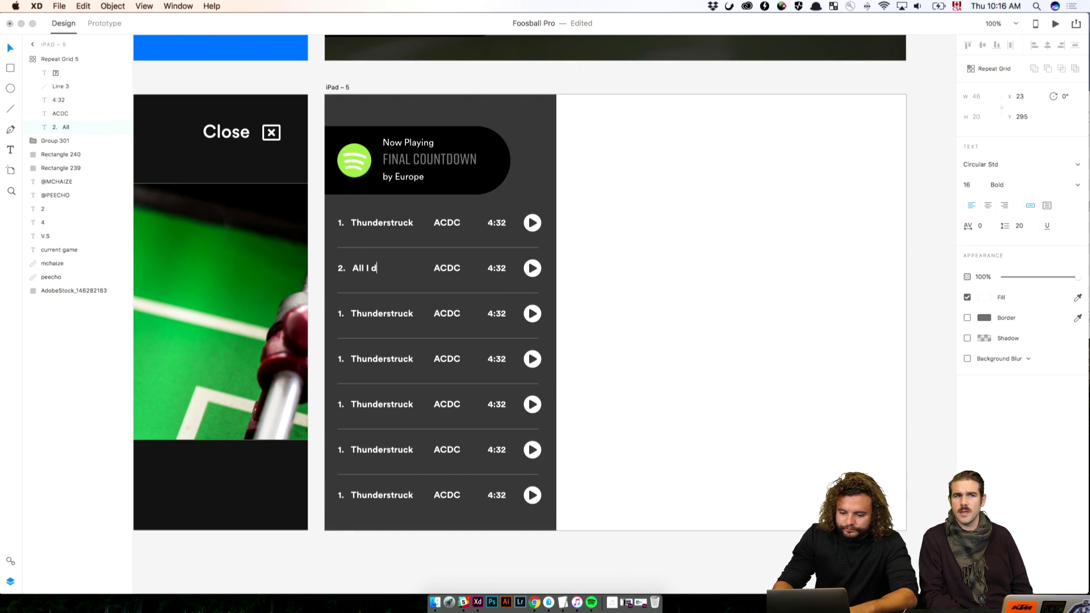
pyautogui.press('Escape')
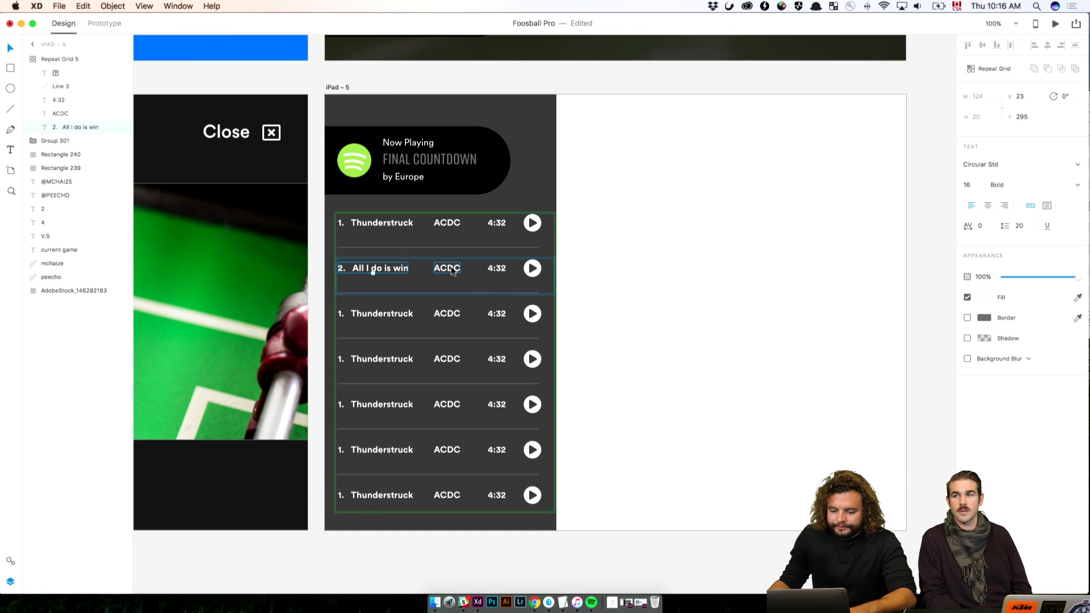
# Step: Number the third song row 3 and change its title to "We will rock you"
pyautogui.tripleClick(392, 312)
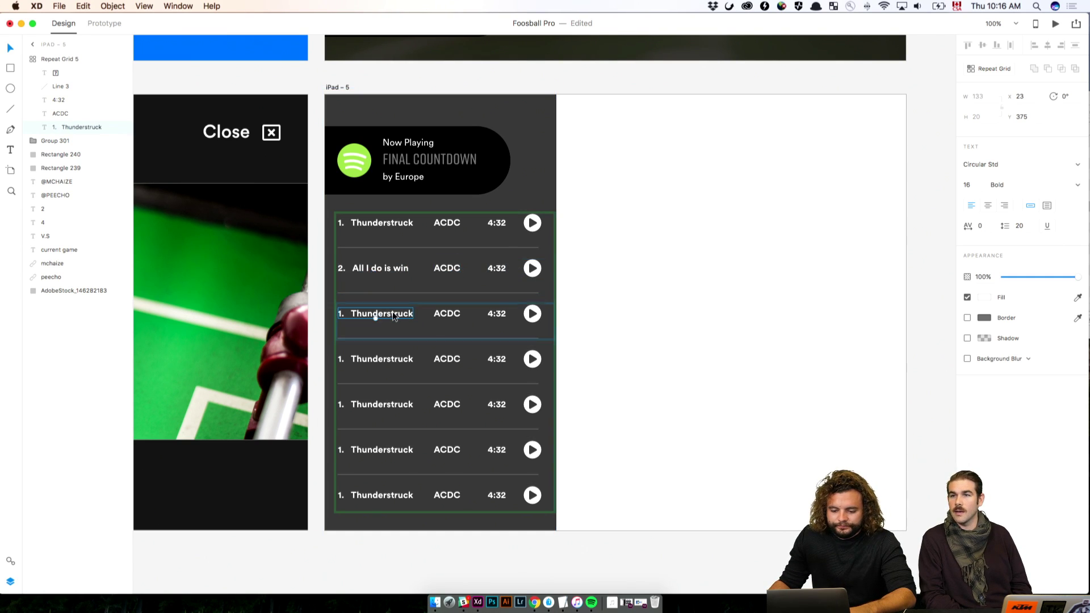
pyautogui.click(342, 316)
pyautogui.press('BackSpace')
pyautogui.write('3')
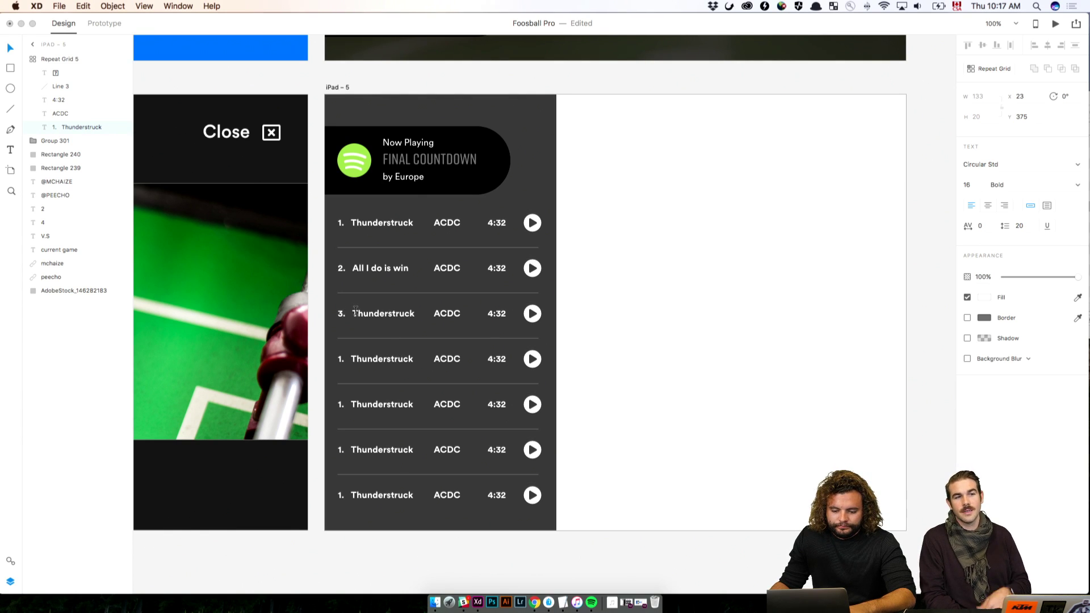
pyautogui.moveTo(353, 311); pyautogui.dragTo(442, 317)
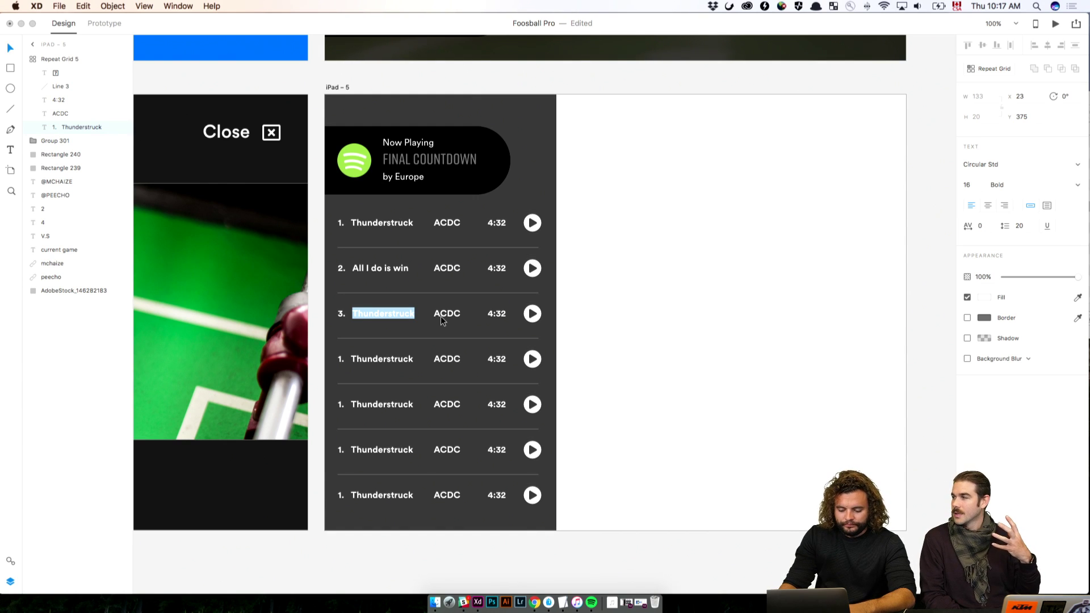
pyautogui.write('We will ro')
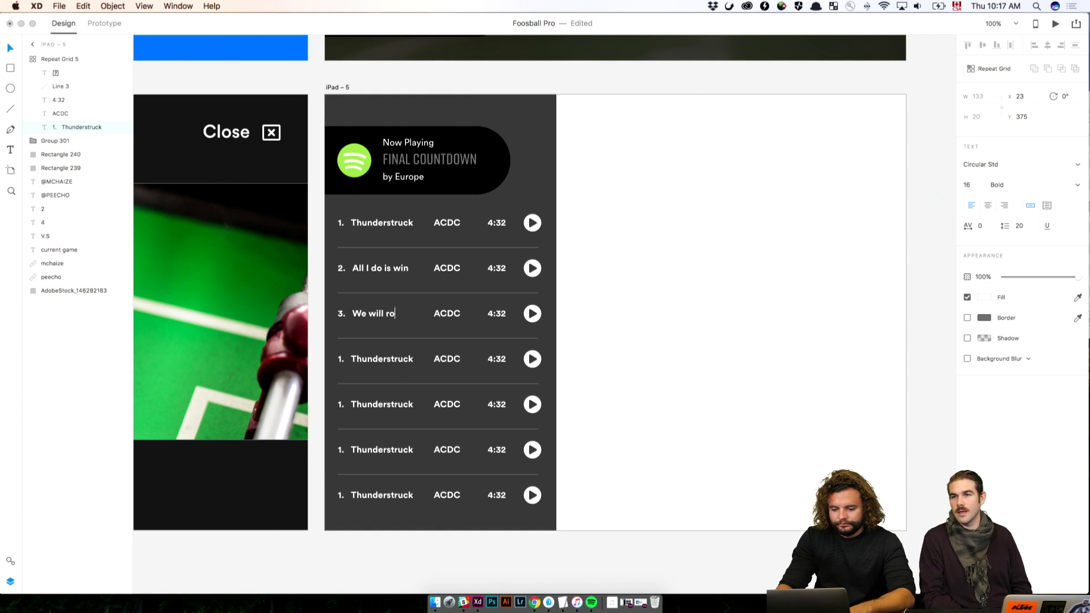
pyautogui.write('ck yo')
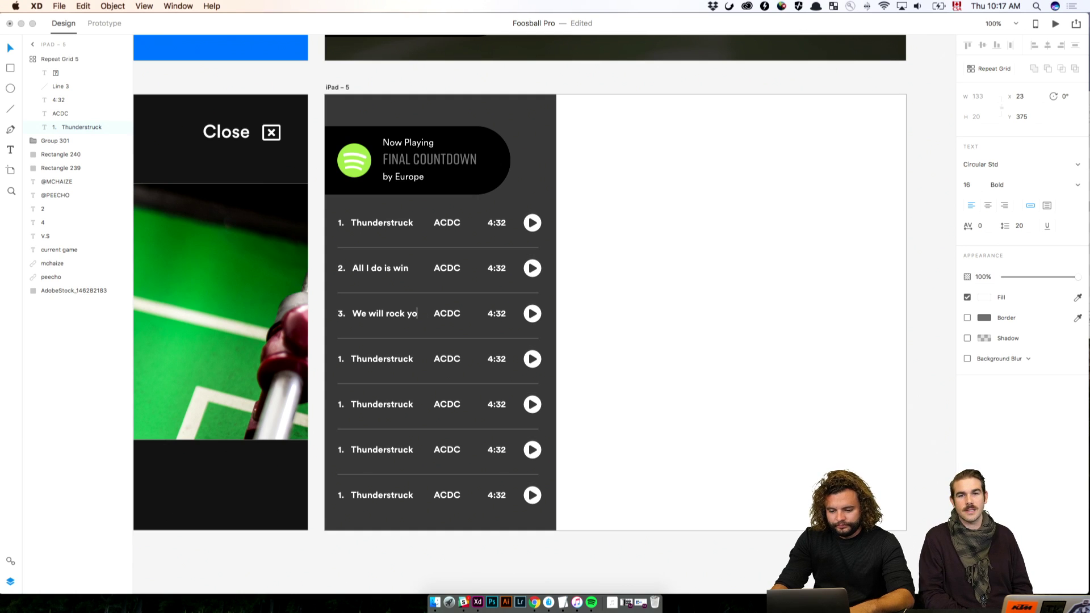
pyautogui.write('u')
pyautogui.click(567, 274)
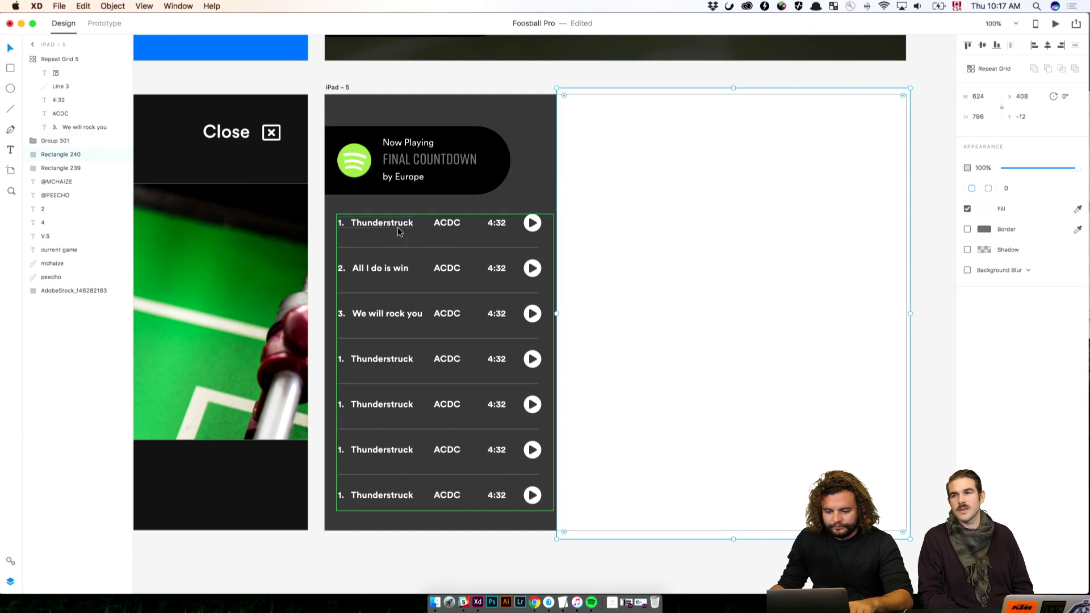
# Step: Shift the artist names in the repeat grid right to about X 202, away from the song titles
pyautogui.doubleClick(444, 223)
pyautogui.hotkey('shift', 'Right')
pyautogui.press('Right')
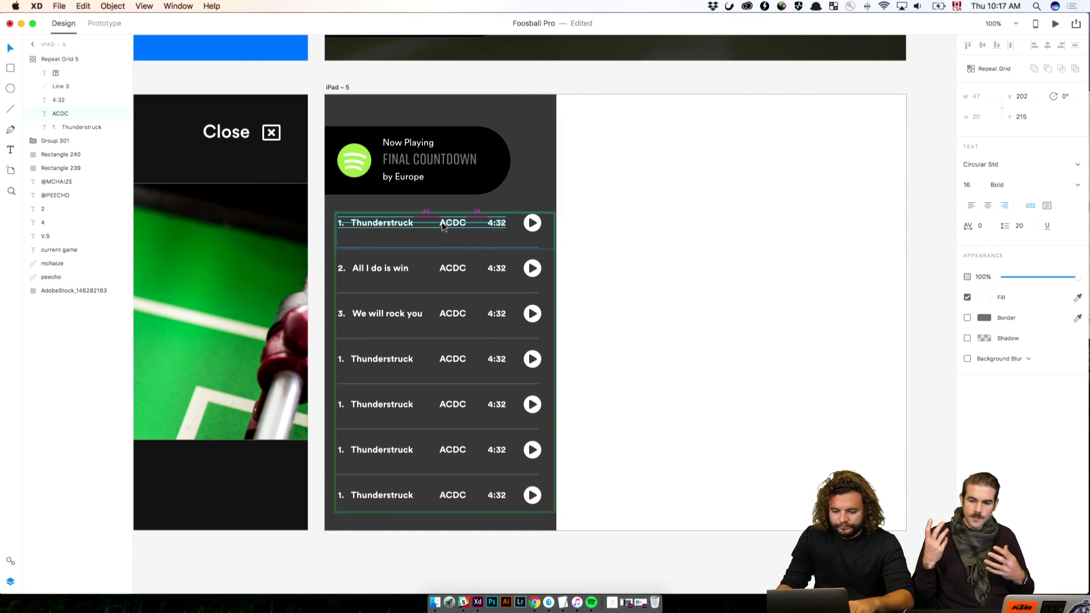
pyautogui.press('Escape')
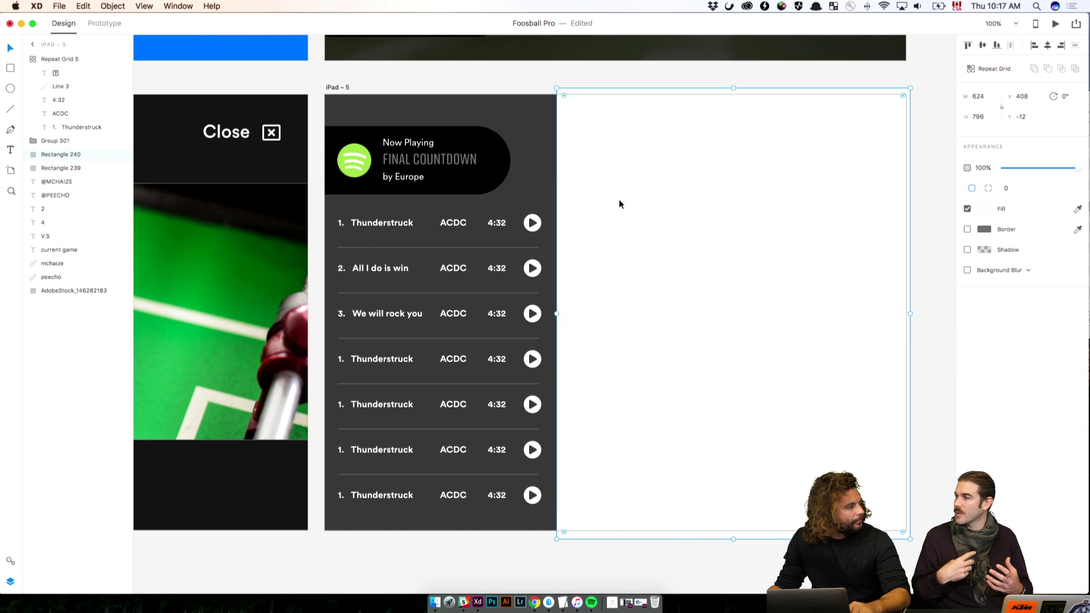
# Step: Widen the dark sidebar rectangle to 470 and place the white rectangle beneath it in the layer order
pyautogui.click(546, 205)
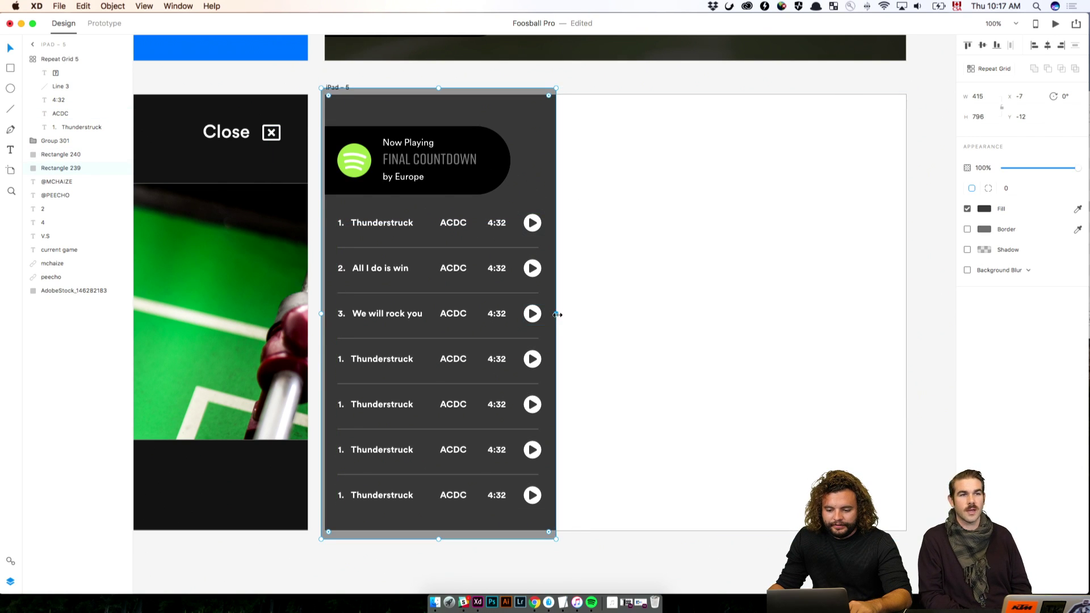
pyautogui.moveTo(556, 313); pyautogui.dragTo(587, 314)
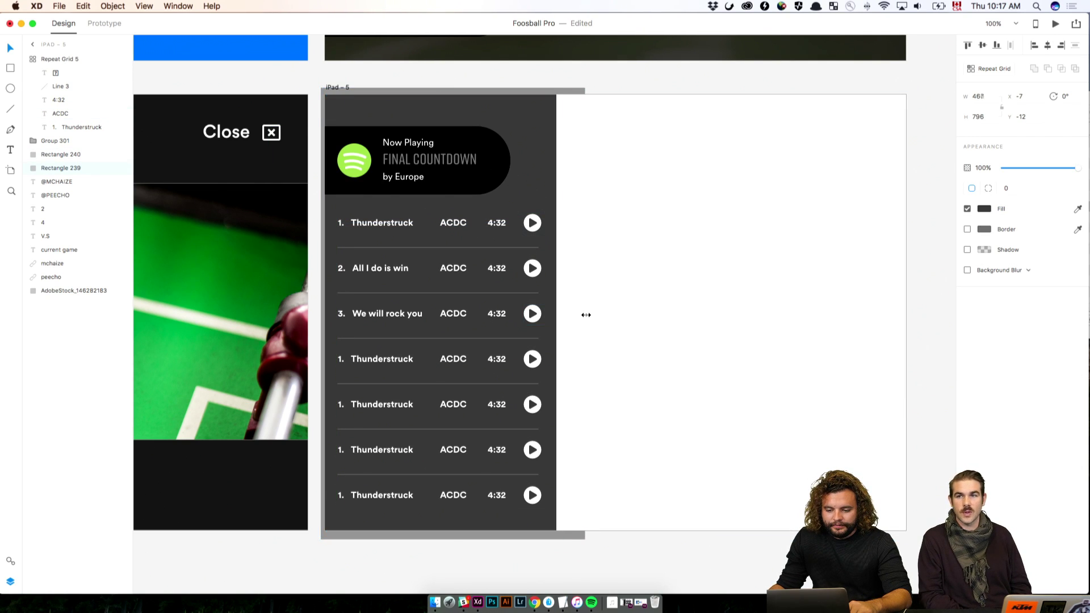
pyautogui.click(712, 234)
pyautogui.moveTo(41, 159); pyautogui.dragTo(43, 180)
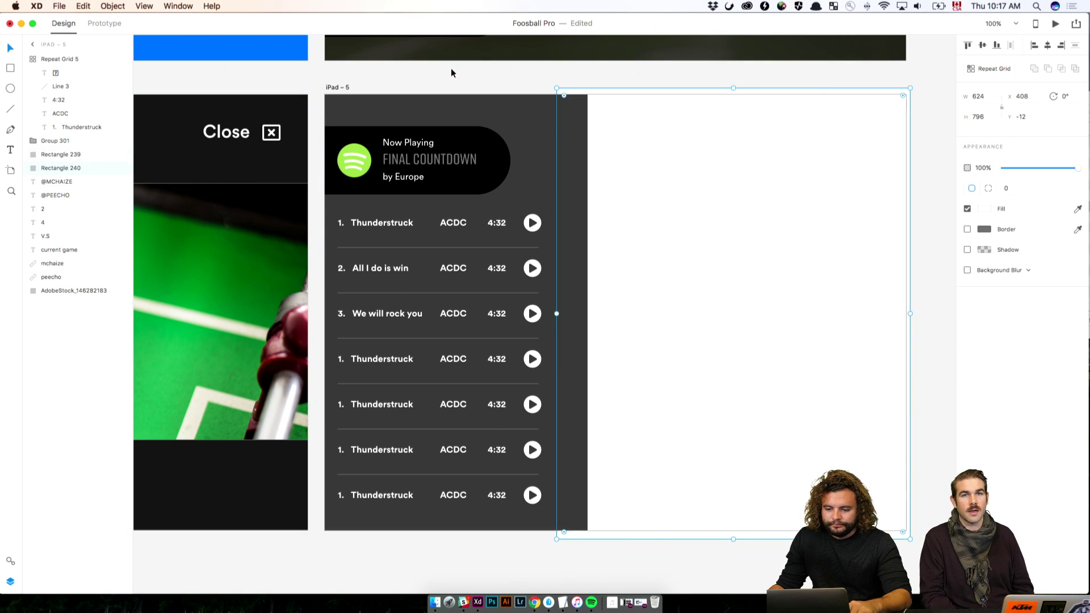
pyautogui.click(450, 68)
# Step: Move the play icons in the repeat grid right to X 400 and widen the grid to 412 around them
pyautogui.hscroll(2, 409, 90)
pyautogui.doubleClick(485, 223)
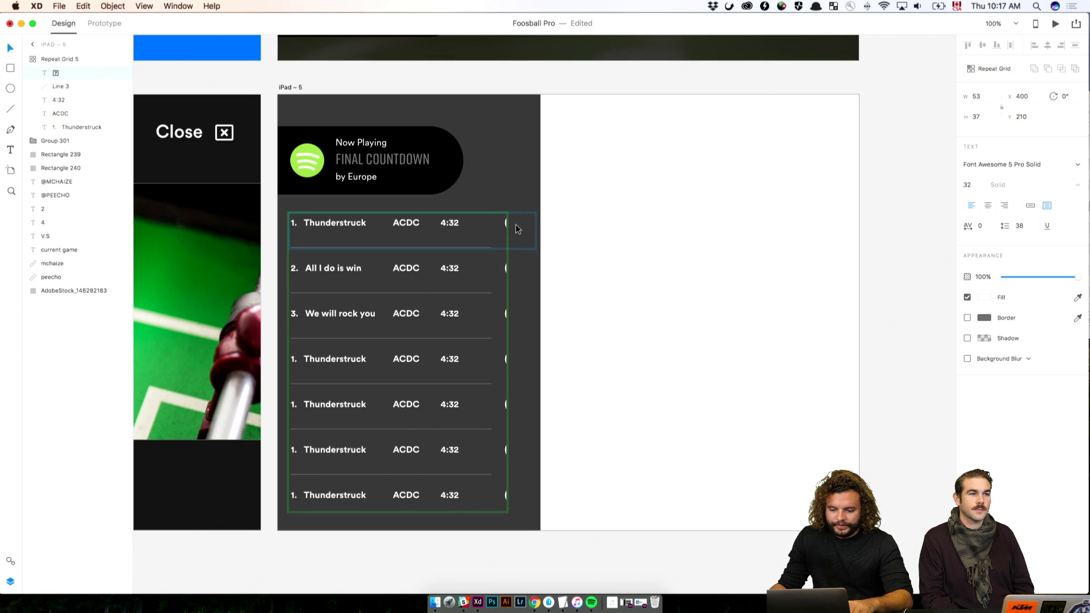
pyautogui.click(459, 248)
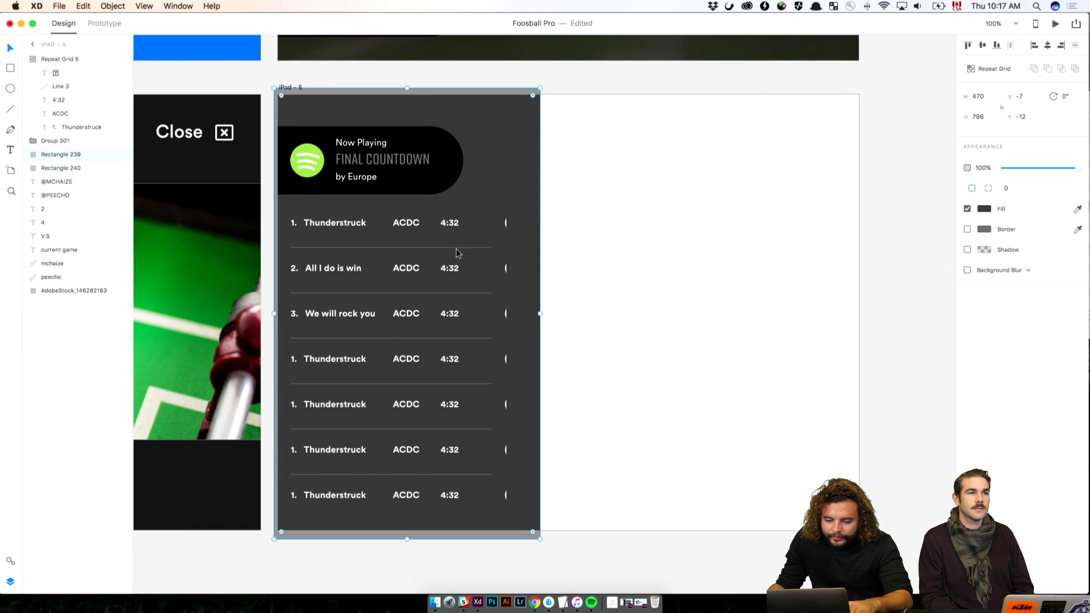
pyautogui.click(457, 249)
pyautogui.moveTo(505, 363); pyautogui.dragTo(523, 366)
# Step: Lengthen the divider lines in the repeat grid to a width of 409, reaching the play icons' outer edge
pyautogui.moveTo(477, 252)
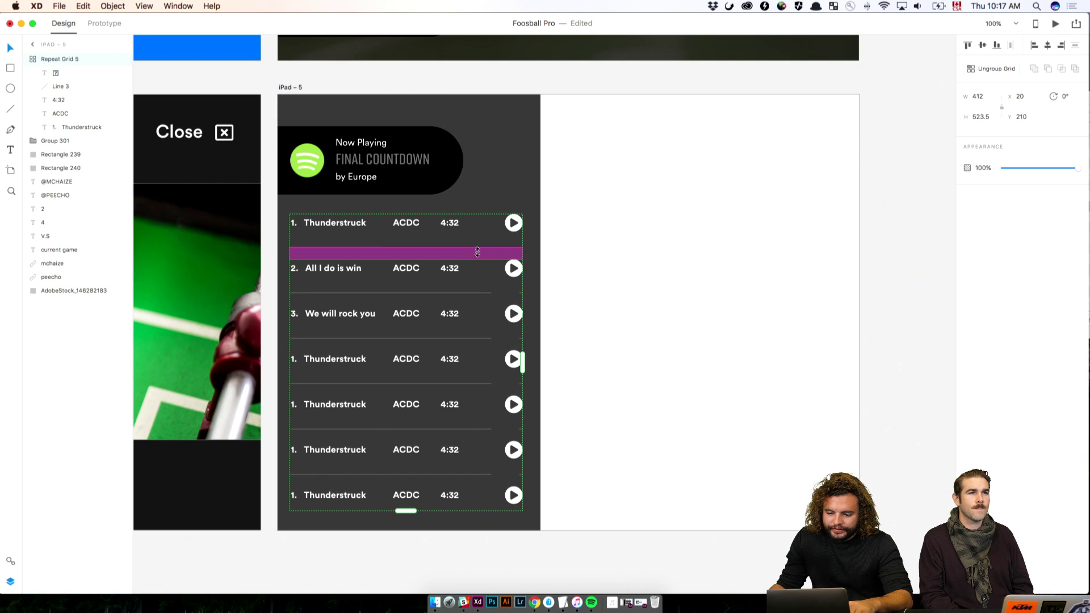
pyautogui.doubleClick(461, 248)
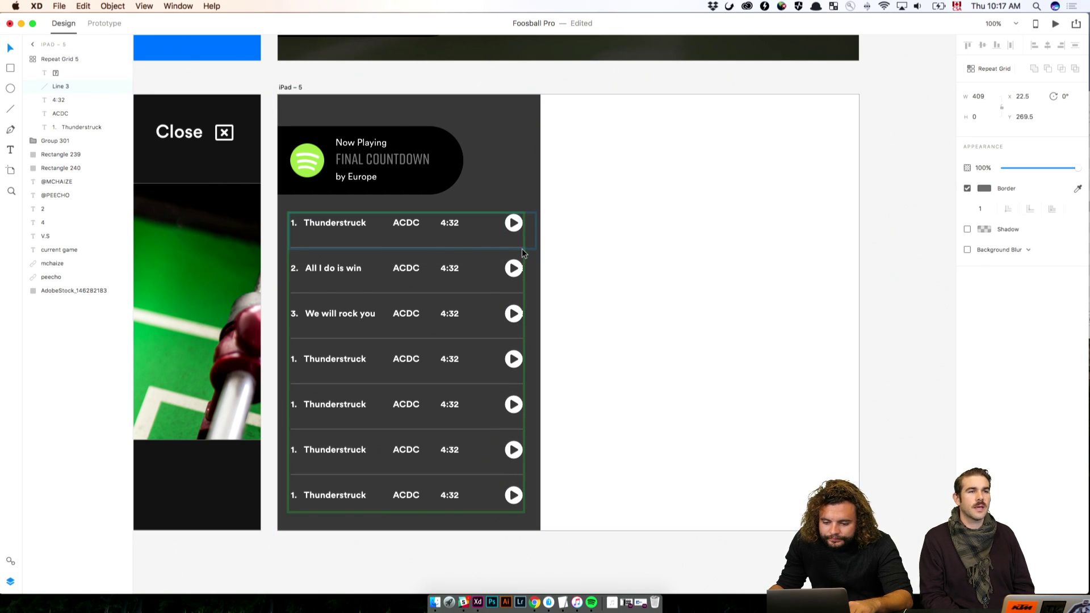
pyautogui.click(600, 279)
pyautogui.press('Escape')
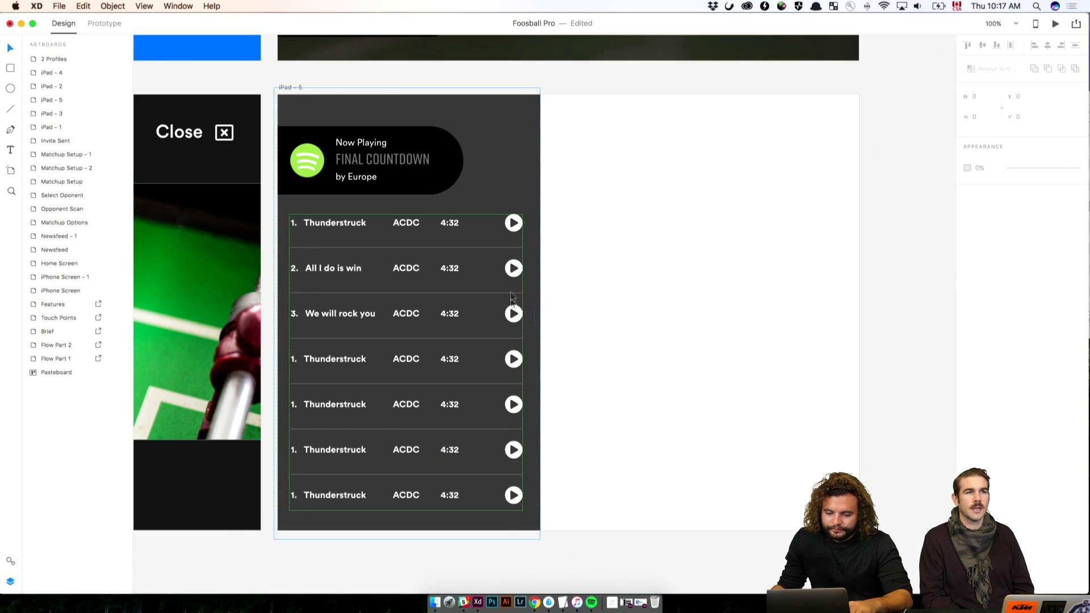
pyautogui.click(514, 269)
pyautogui.moveTo(523, 361)
pyautogui.mouseDown()
pyautogui.moveTo(477, 360)
pyautogui.moveTo(534, 356)
pyautogui.moveTo(521, 357)
pyautogui.mouseUp()
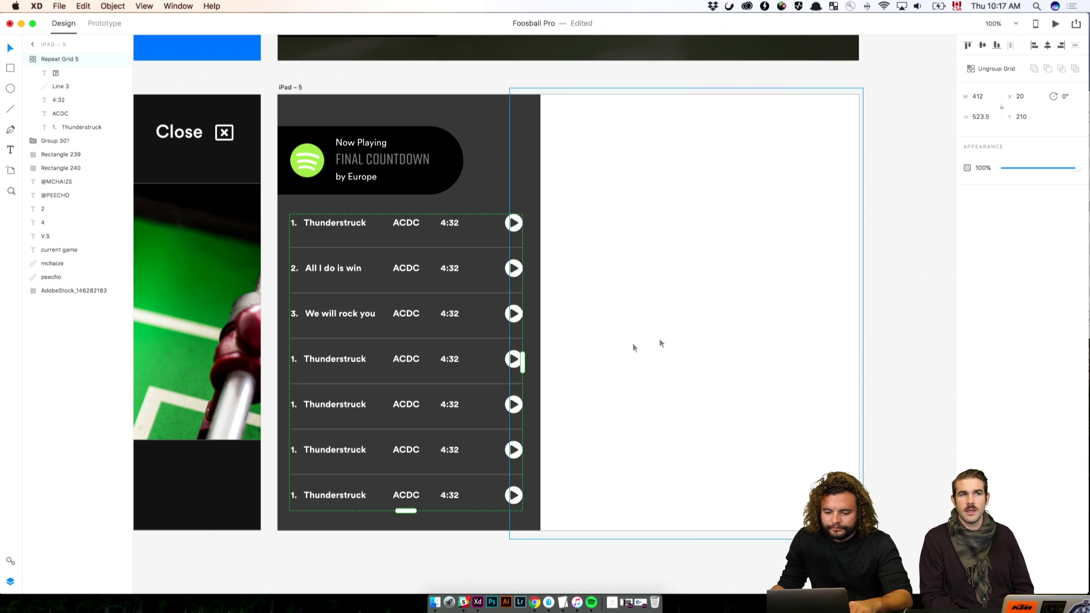
pyautogui.click(885, 305)
# Step: Move the song durations in the repeat grid right to X 327, closer to the play icons
pyautogui.click(449, 223)
pyautogui.click(449, 223)
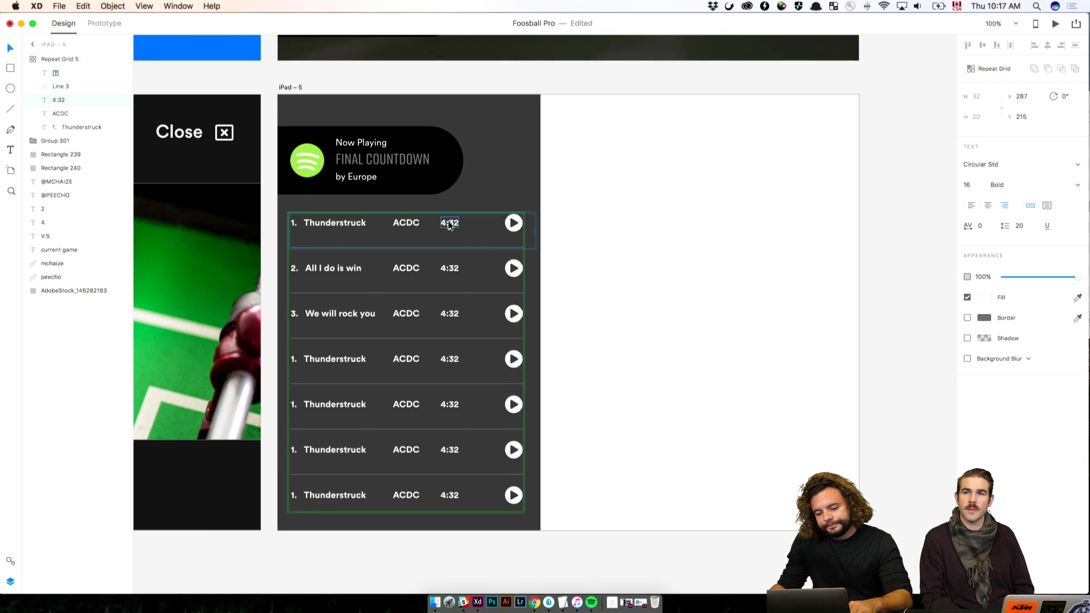
pyautogui.moveTo(449, 223); pyautogui.dragTo(471, 223)
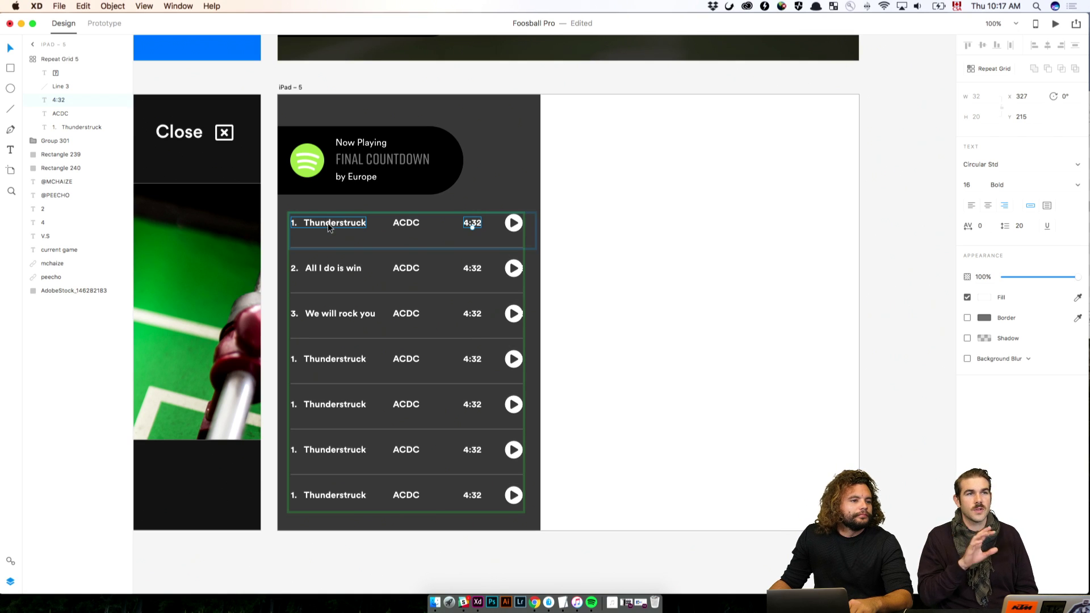
pyautogui.click(903, 282)
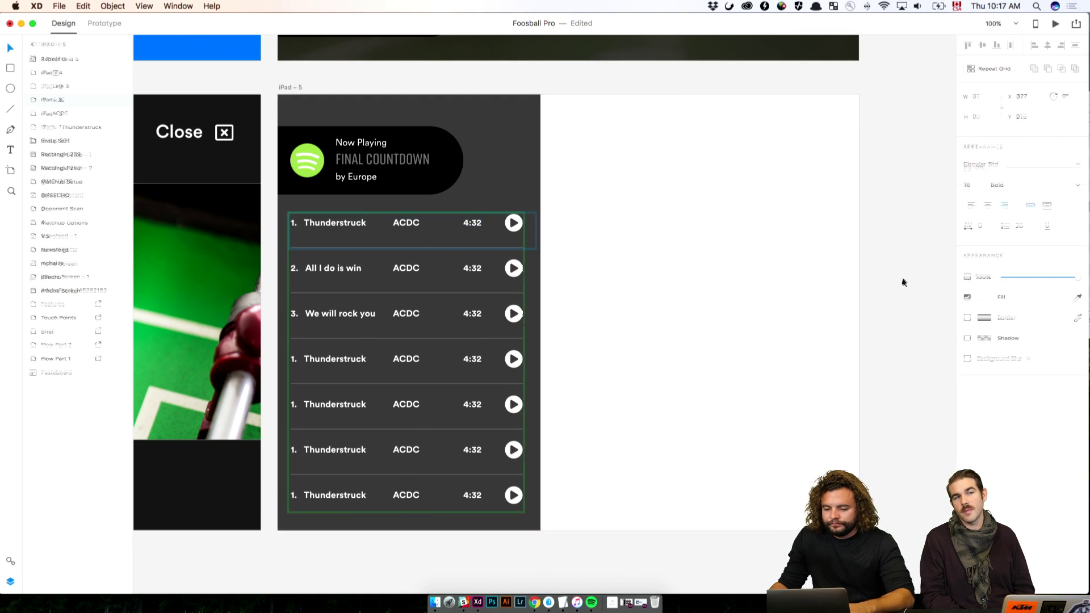
# Step: Number the fourth song row 4 and change its title to "Jump man"
pyautogui.scroll(-5, 904, 282)
pyautogui.press('super+2')
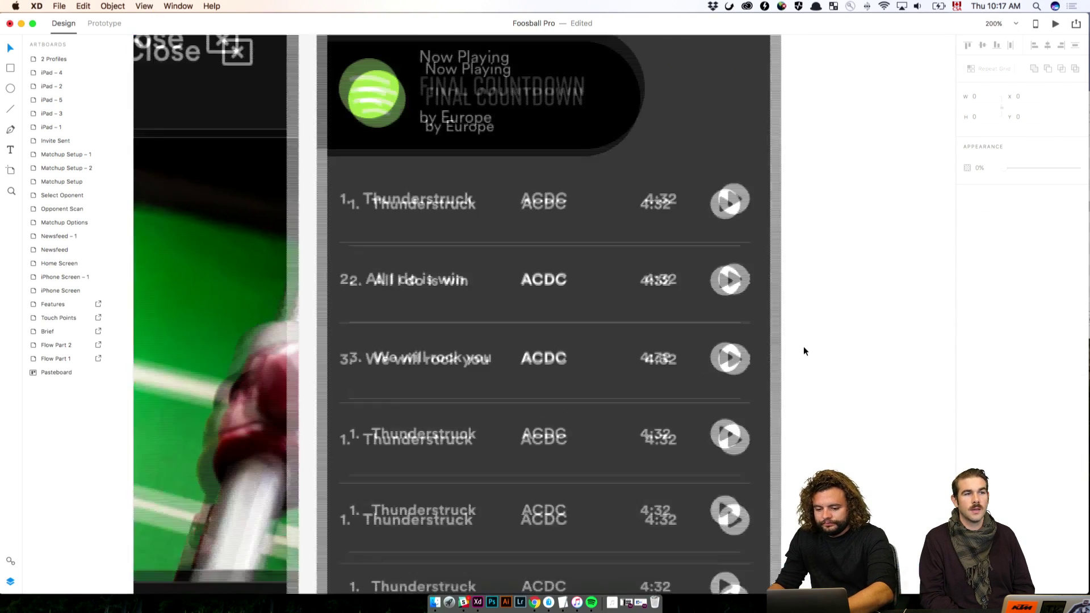
pyautogui.scroll(-2, 800, 358)
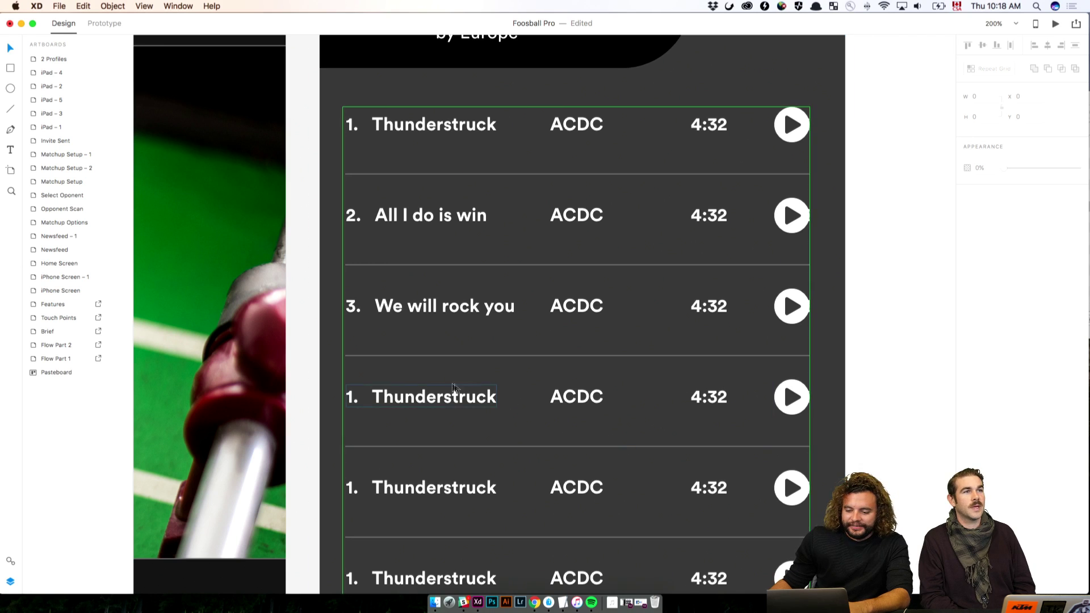
pyautogui.click(433, 403)
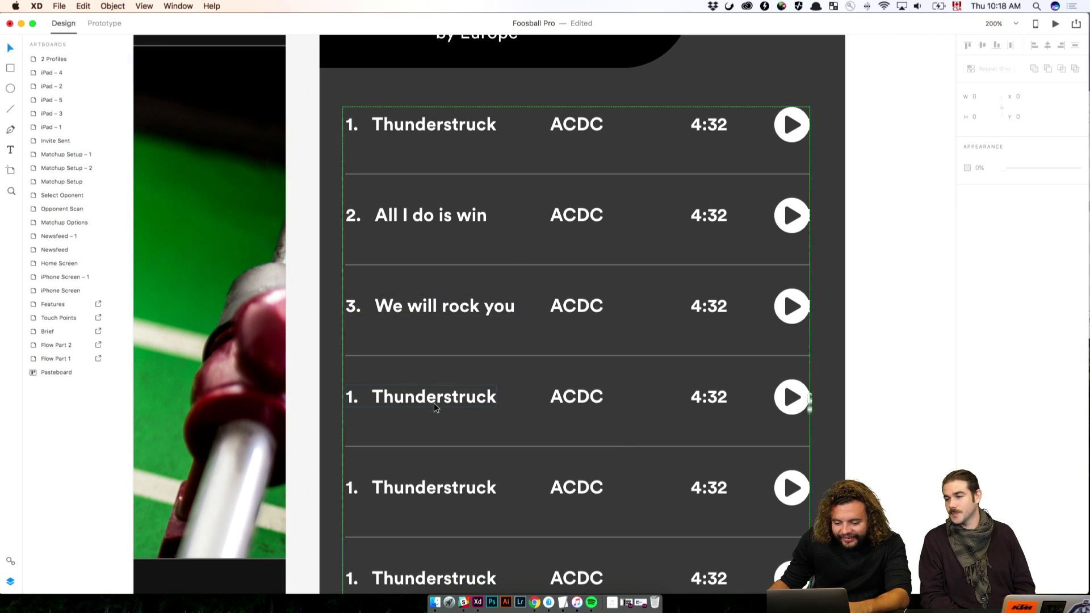
pyautogui.doubleClick(434, 403)
pyautogui.doubleClick(365, 395)
pyautogui.moveTo(354, 396); pyautogui.dragTo(345, 394)
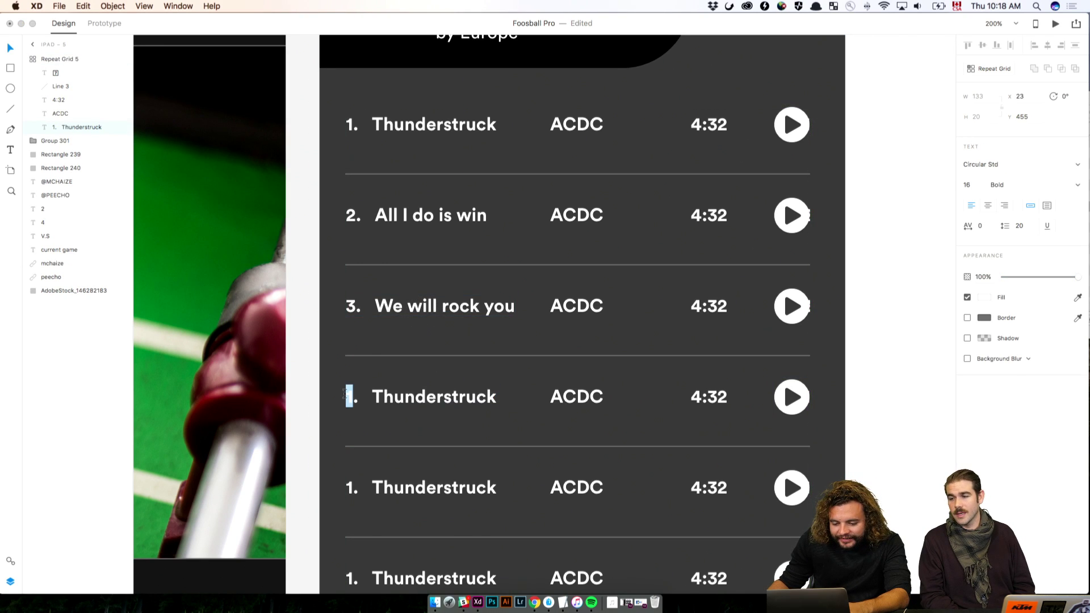
pyautogui.write('4')
pyautogui.doubleClick(434, 397)
pyautogui.write('Jumop')
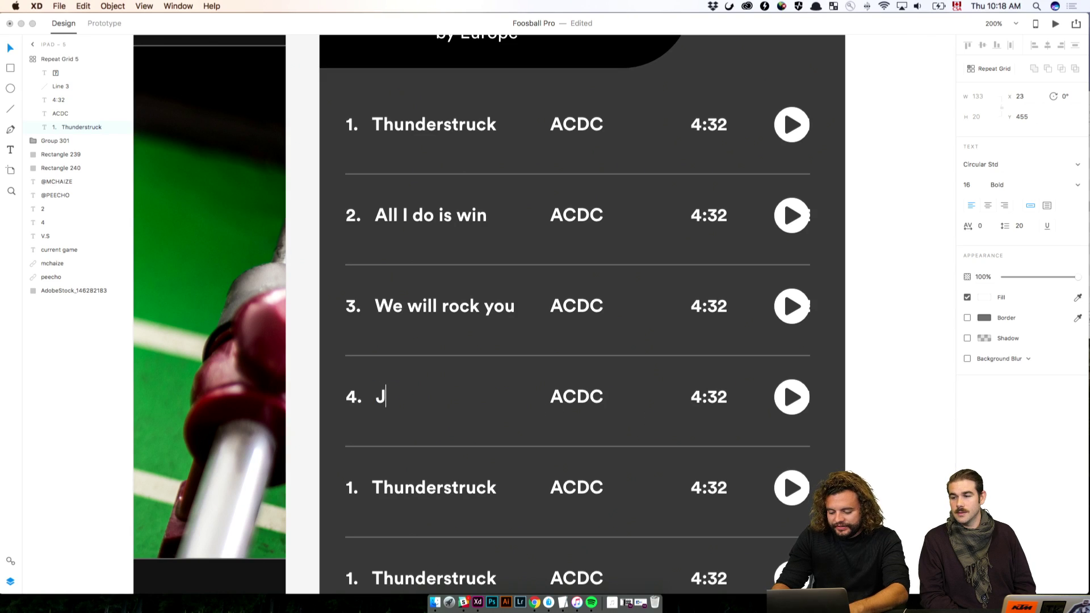
pyautogui.press('BackSpace')
pyautogui.press('BackSpace')
pyautogui.write('p man')
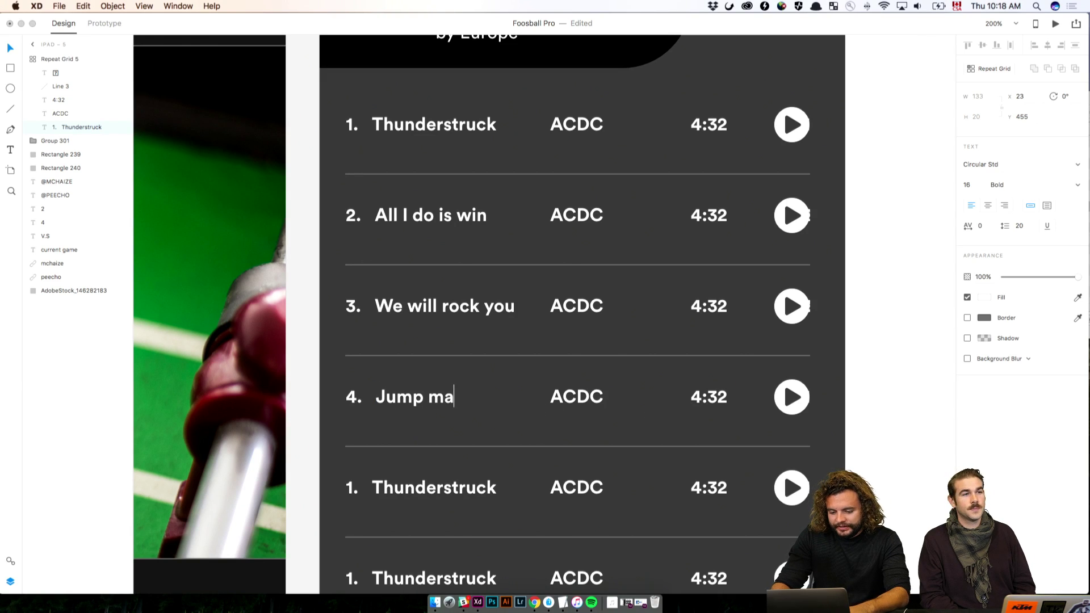
pyautogui.press('Escape')
# Step: Change the fourth row's artist to "Drake" and nudge the artist text left to X 205
pyautogui.click(577, 397)
pyautogui.doubleClick(577, 397)
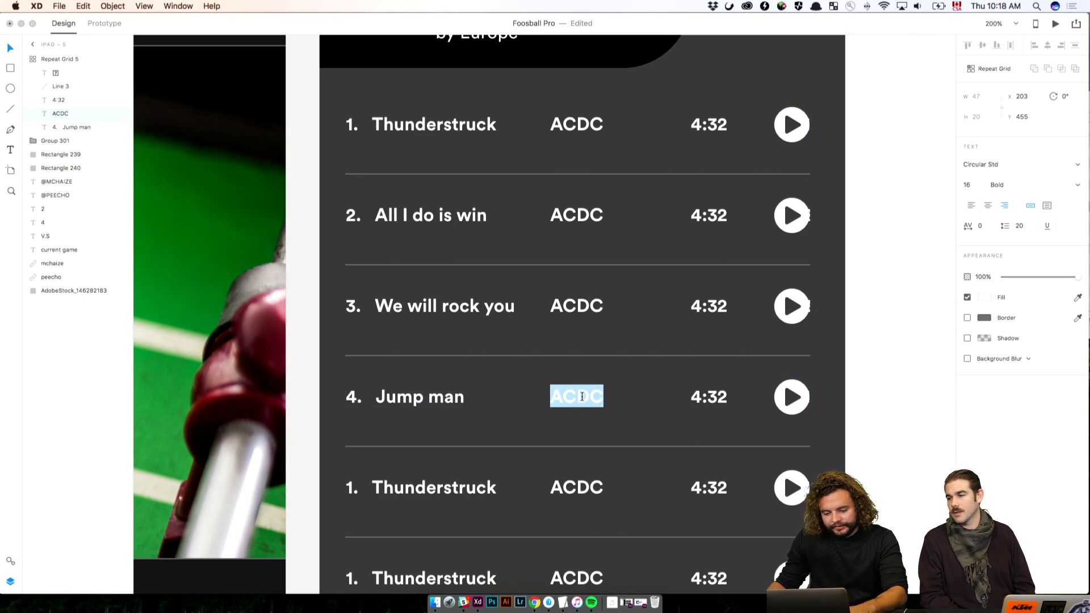
pyautogui.write('Drake')
pyautogui.press('Escape')
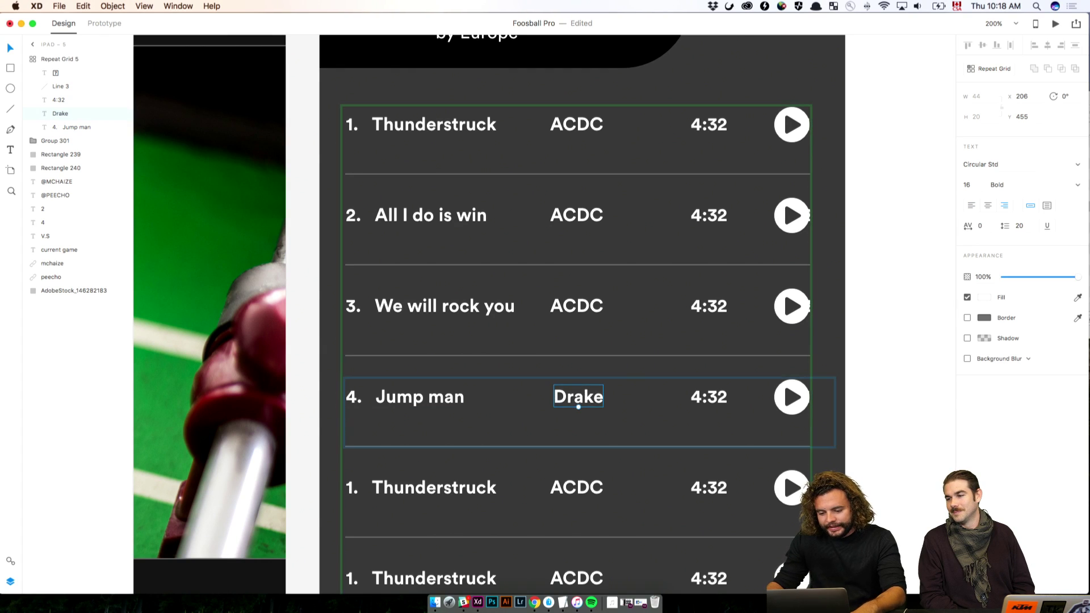
pyautogui.moveTo(593, 397); pyautogui.dragTo(592, 398)
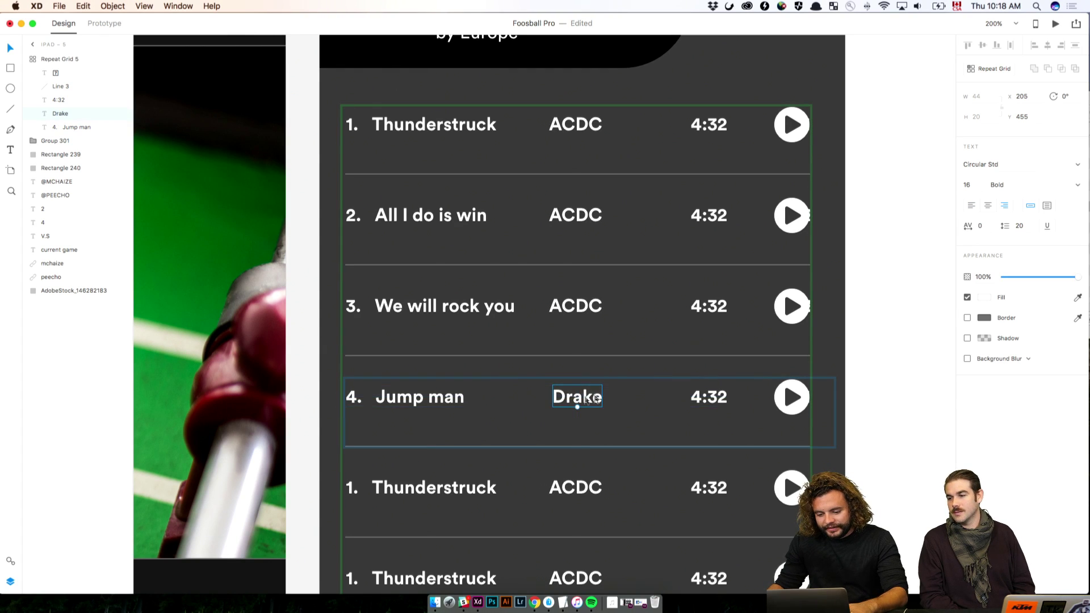
# Step: Number the fifth song row 4 and change its title to "Stronger"
pyautogui.click(409, 493)
pyautogui.doubleClick(407, 492)
pyautogui.moveTo(362, 487); pyautogui.dragTo(331, 487)
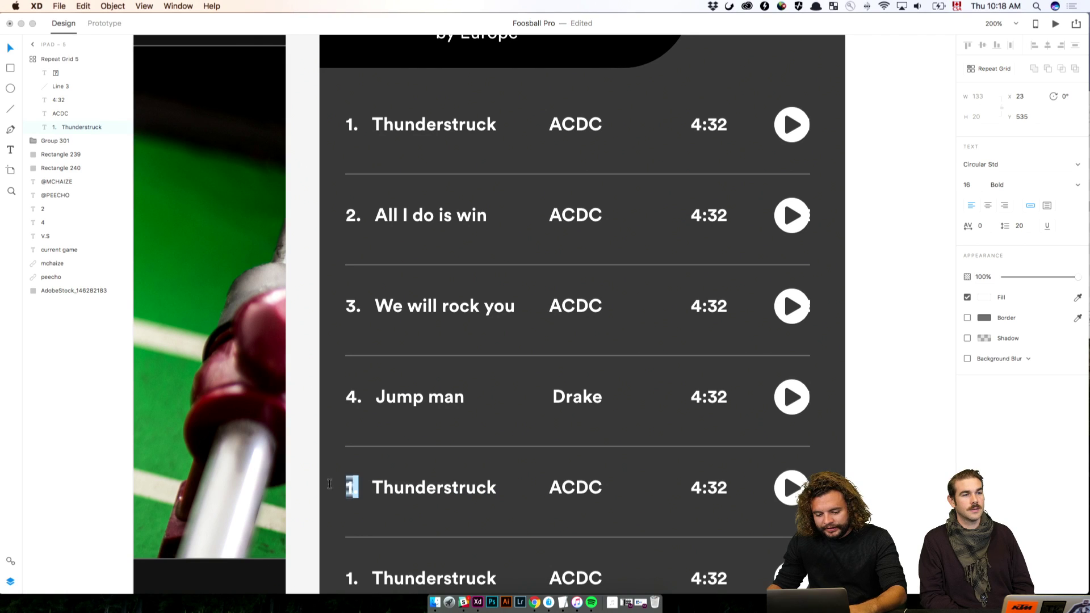
pyautogui.write('4.')
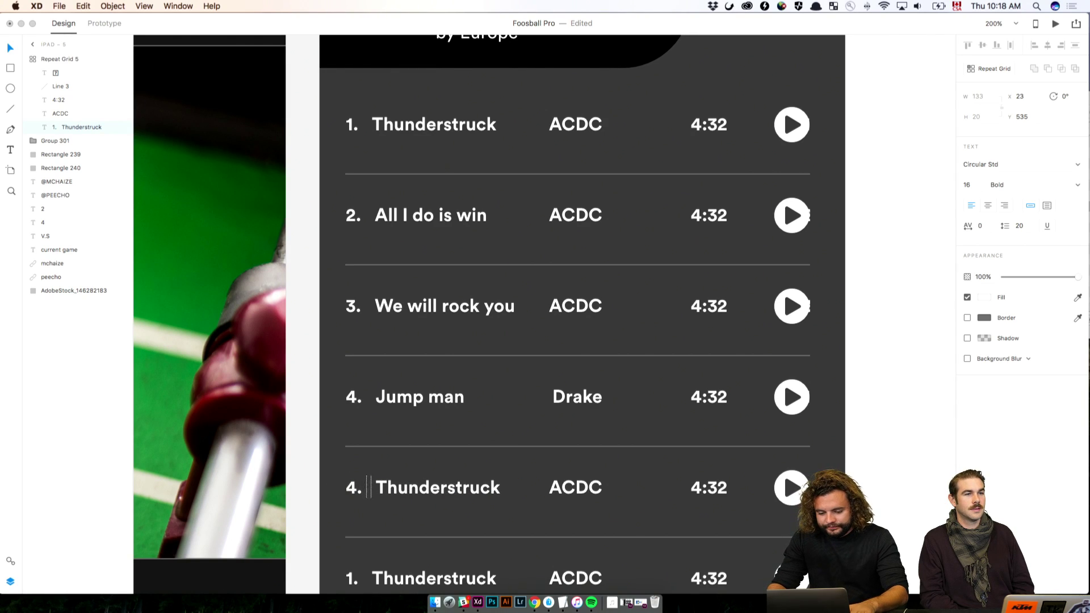
pyautogui.press('shift+super+Right')
pyautogui.write('Strongwere')
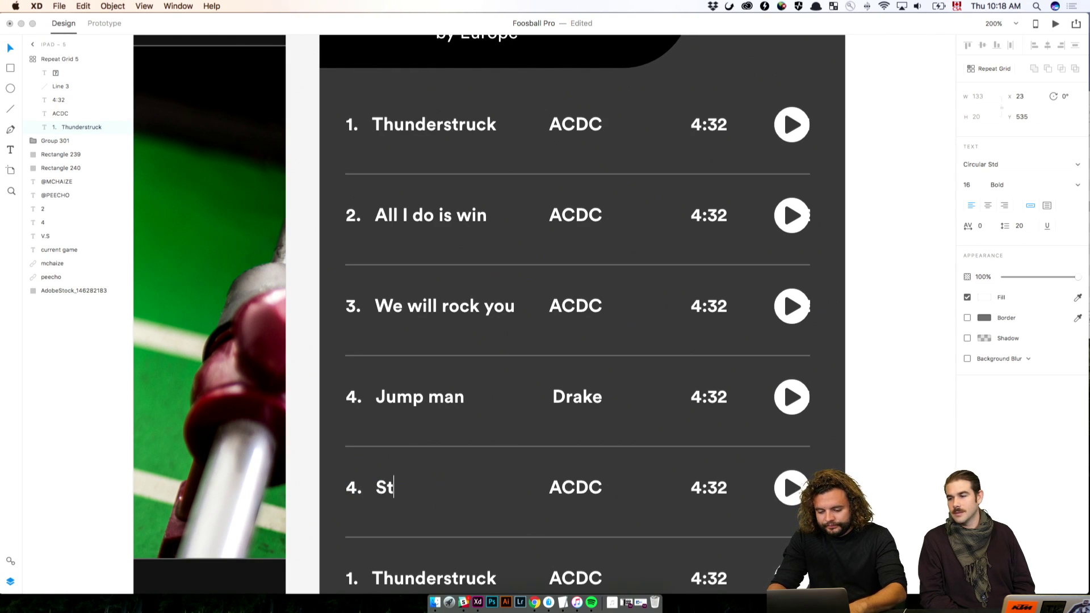
pyautogui.press('BackSpace')
pyautogui.press('BackSpace')
pyautogui.press('BackSpace')
pyautogui.press('BackSpace')
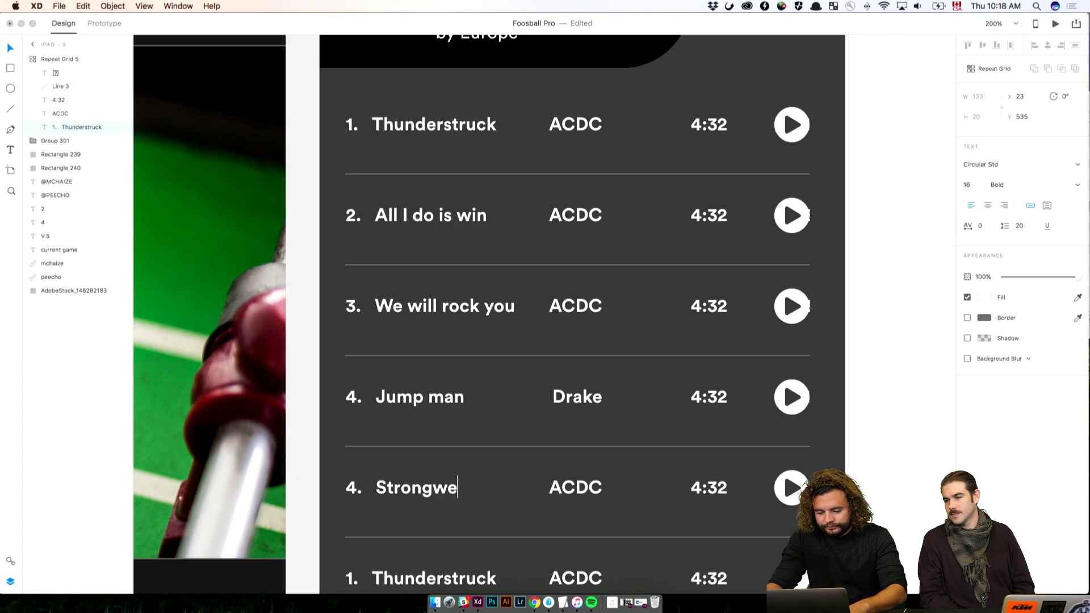
pyautogui.write('er')
pyautogui.press('Escape')
# Step: Change the fifth row's artist to "Kanye West"
pyautogui.doubleClick(561, 491)
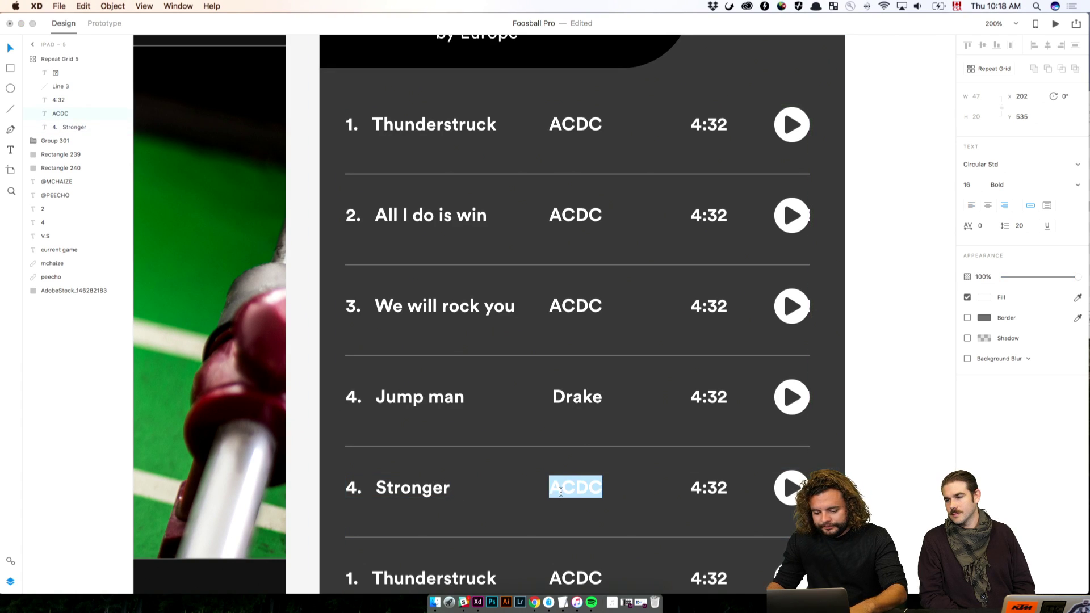
pyautogui.write('Kanye ')
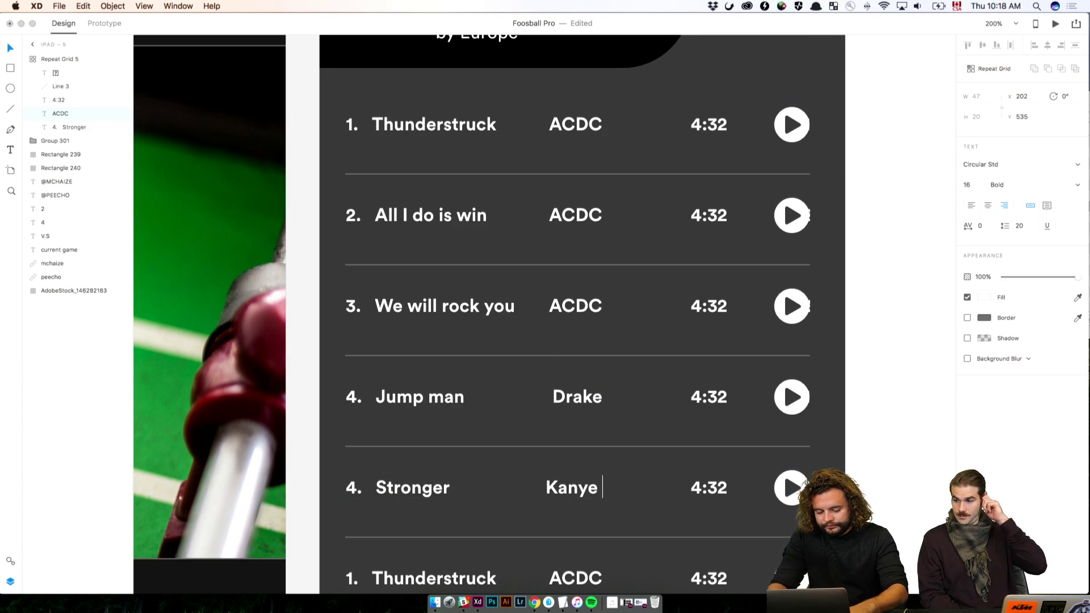
pyautogui.write('West')
pyautogui.press('Escape')
# Step: Left-align the artist names in the repeat grid and shift them left to X 197
pyautogui.click(579, 396)
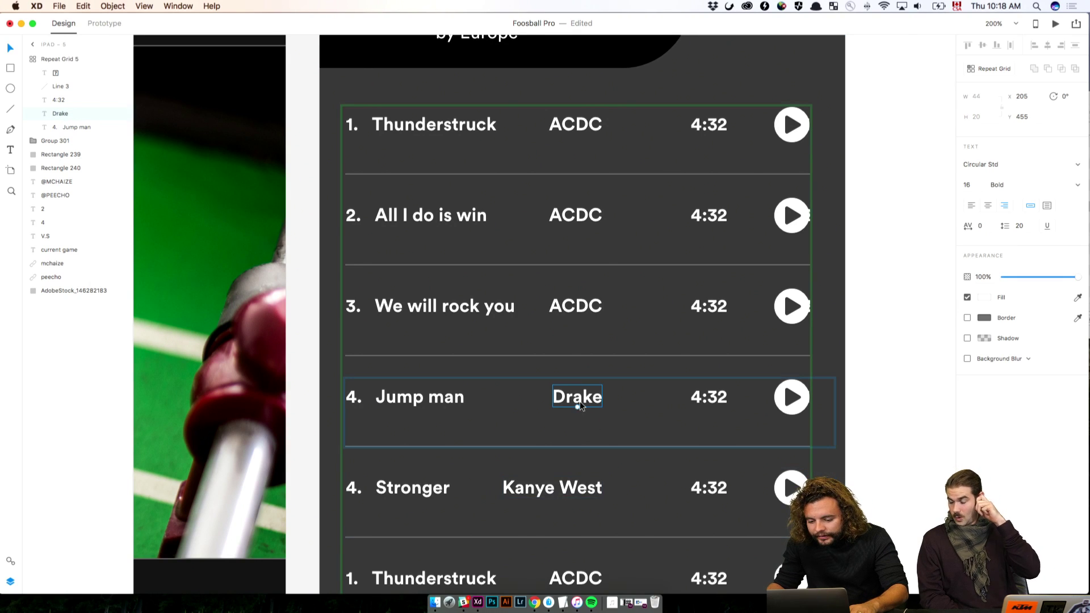
pyautogui.click(972, 207)
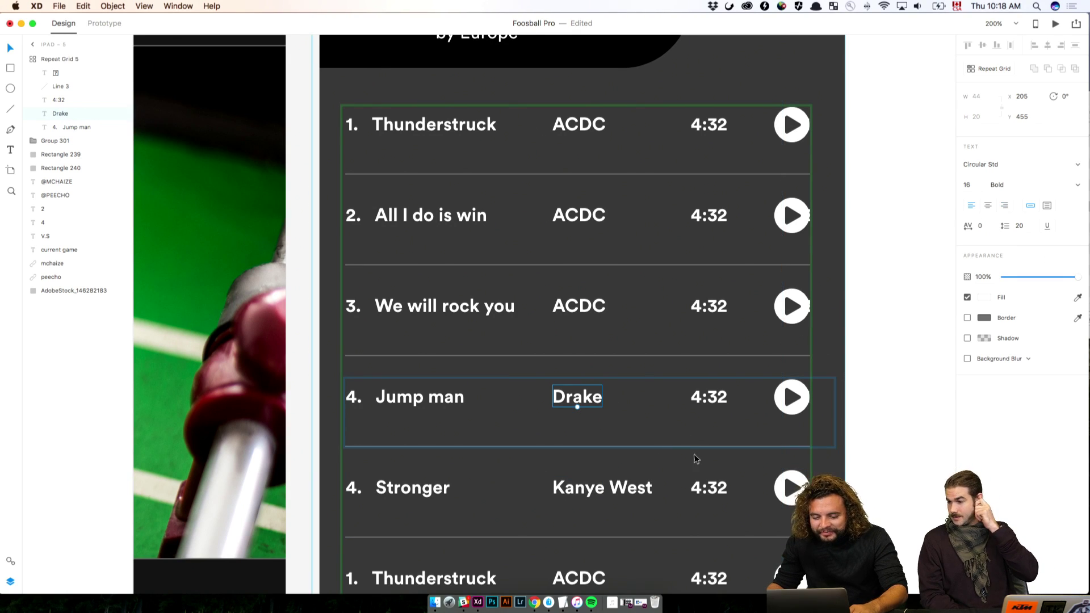
pyautogui.hotkey('shift', 'Left')
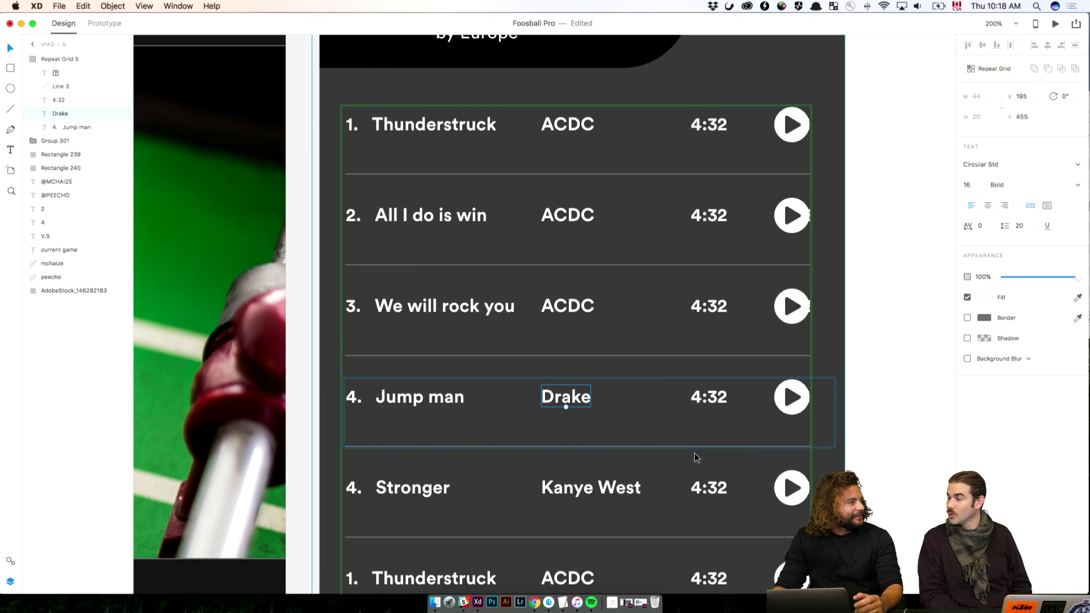
pyautogui.press('Right')
pyautogui.press('Right')
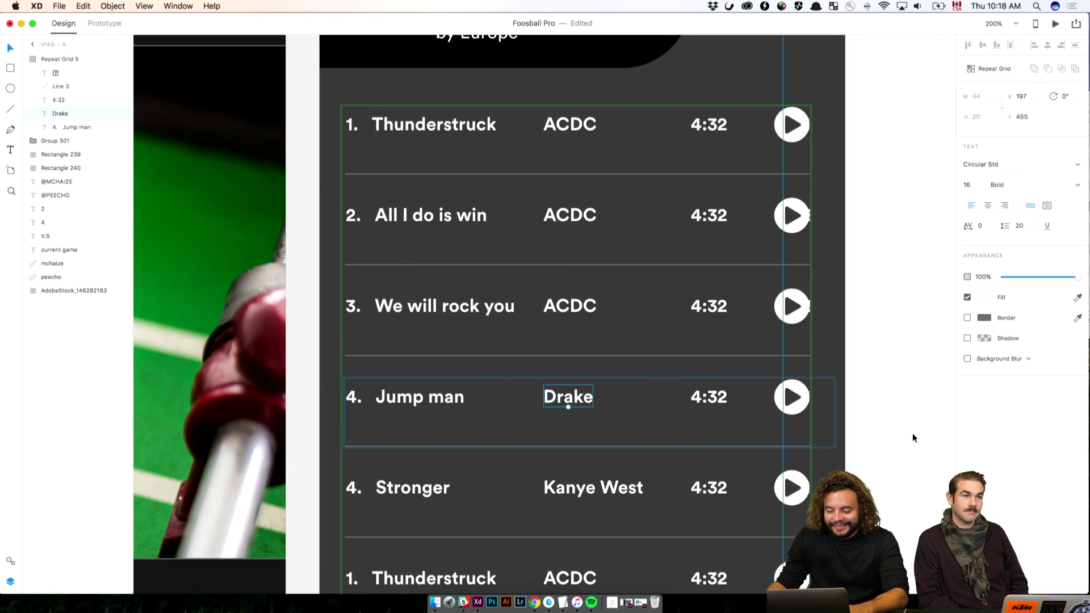
pyautogui.click(913, 435)
# Step: Open the sixth row's song title text for editing at its row number
pyautogui.scroll(-3, 624, 284)
pyautogui.click(607, 310)
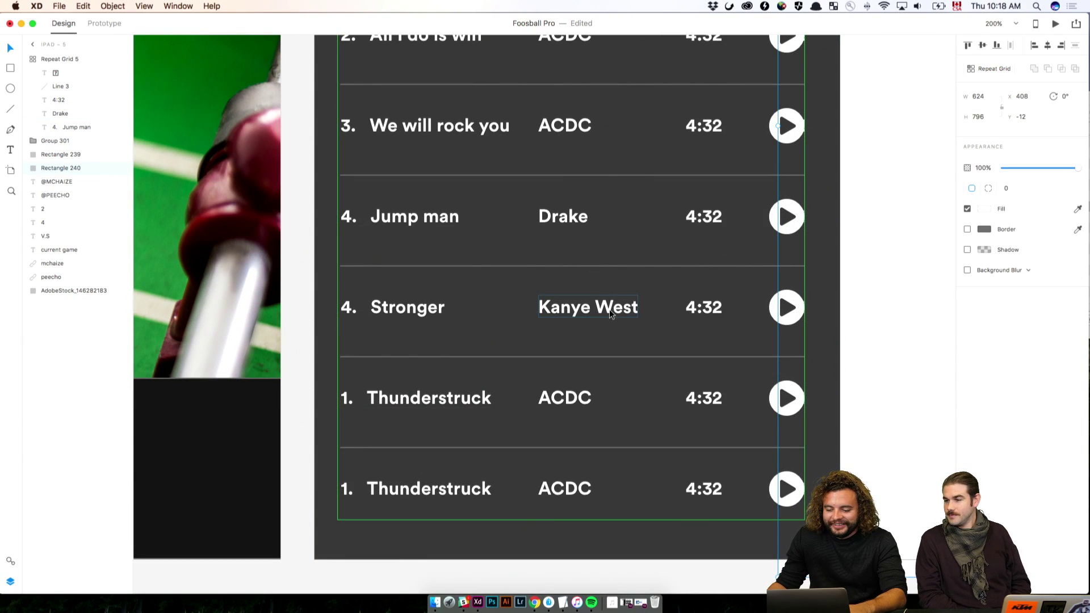
pyautogui.doubleClick(447, 398)
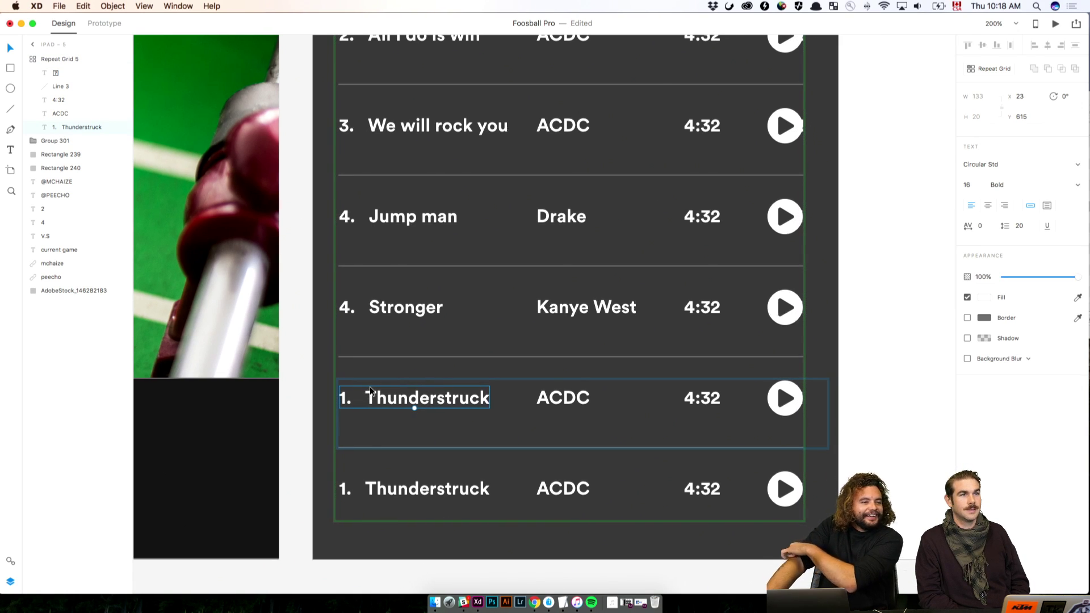
pyautogui.hscroll(-1, 370, 390)
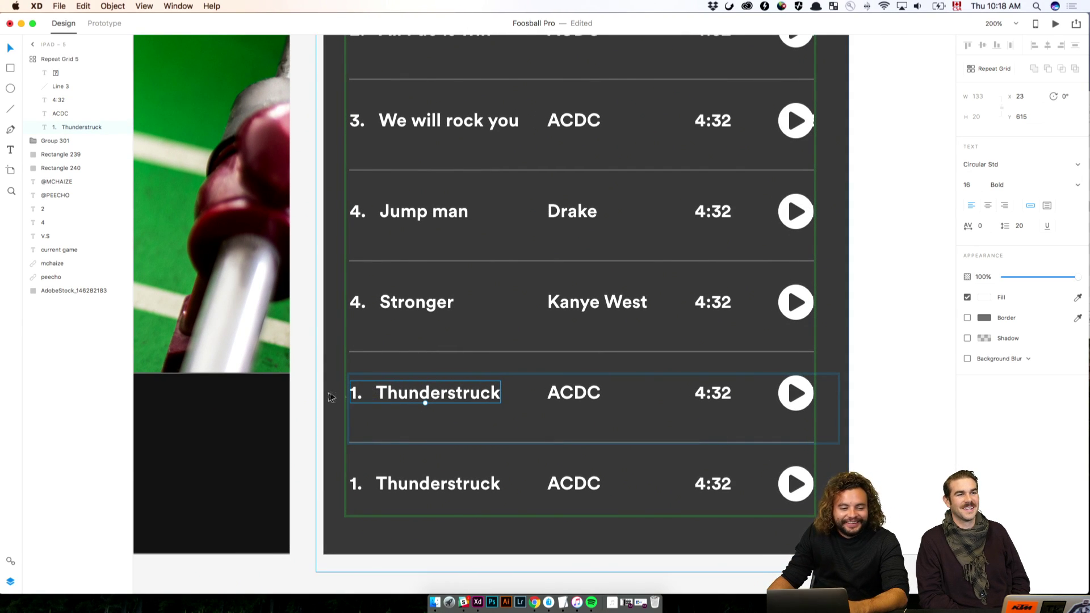
pyautogui.doubleClick(370, 391)
pyautogui.click(356, 392)
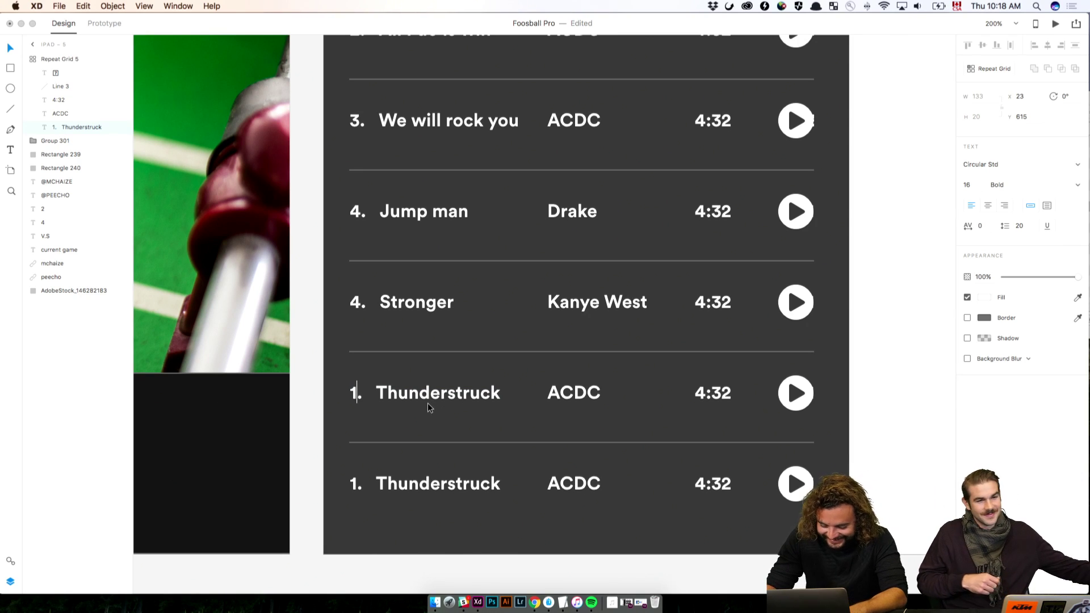
# Step: Renumber the song row below "Stronger" as 5 and replace its title with "Never gonna..."
pyautogui.press('BackSpace')
pyautogui.write('5')
pyautogui.press('Escape')
pyautogui.doubleClick(404, 401)
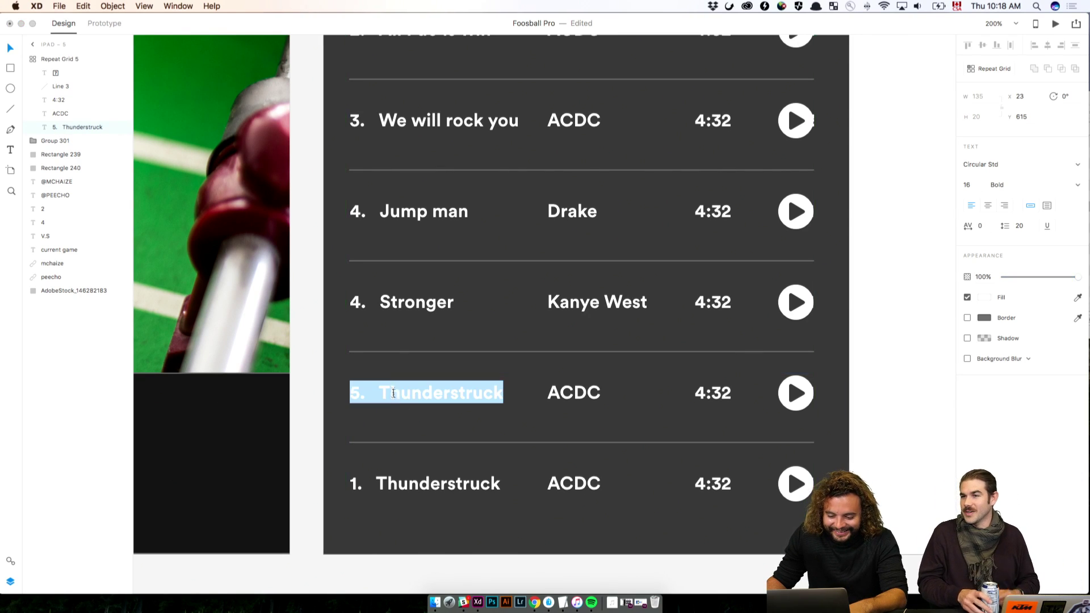
pyautogui.moveTo(379, 391); pyautogui.dragTo(619, 426)
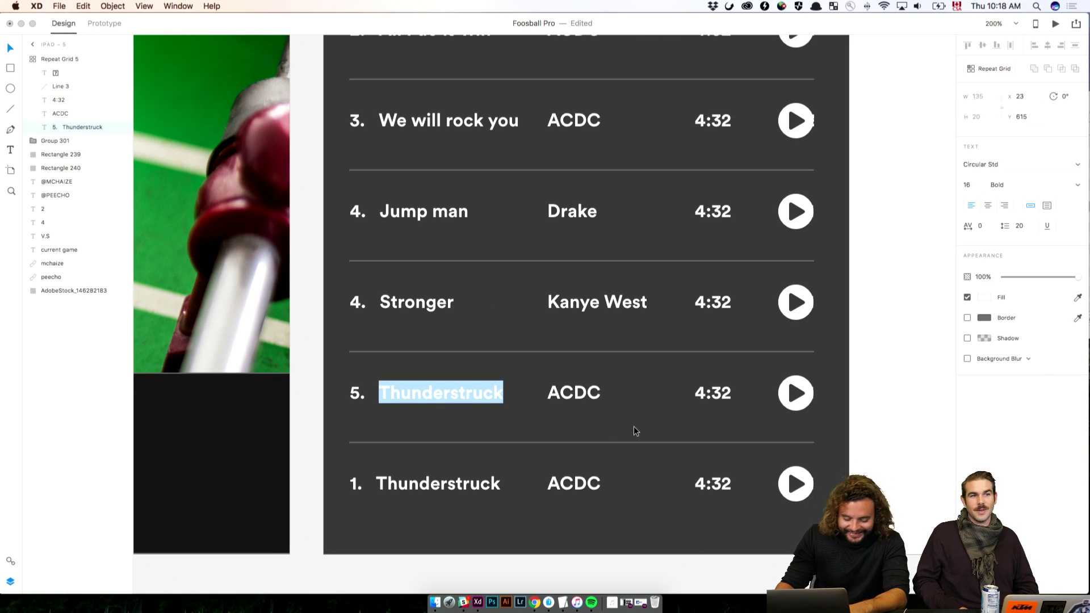
pyautogui.write('Never')
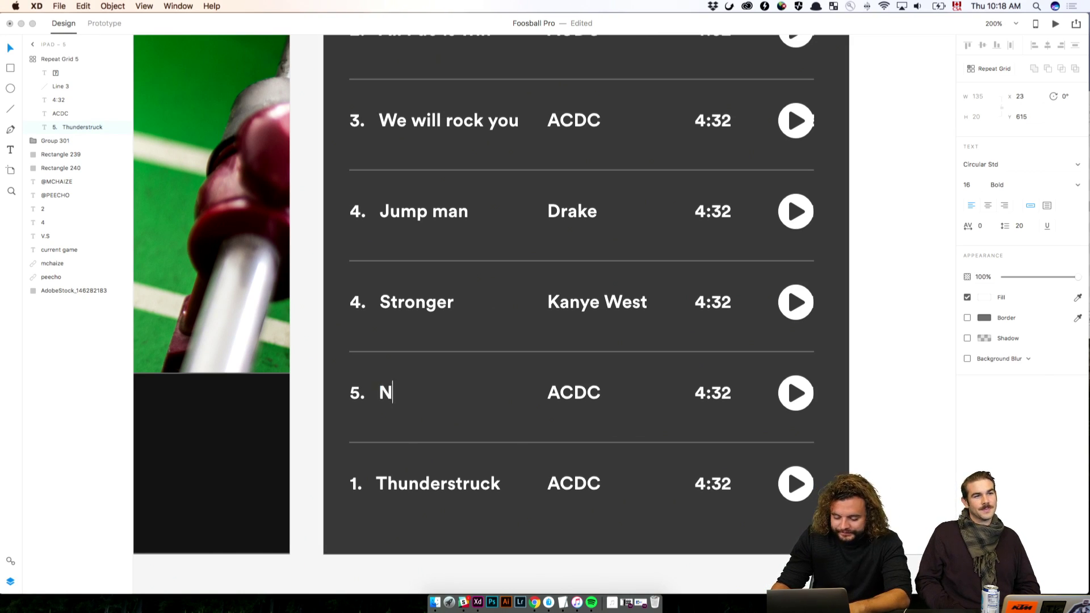
pyautogui.write(' gonna...')
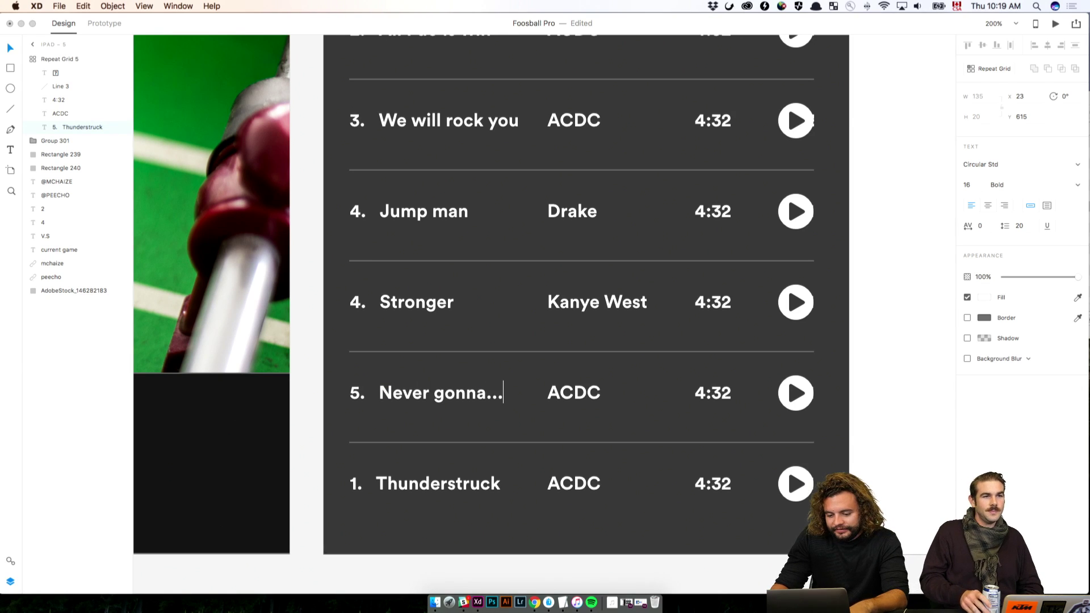
pyautogui.press('Escape')
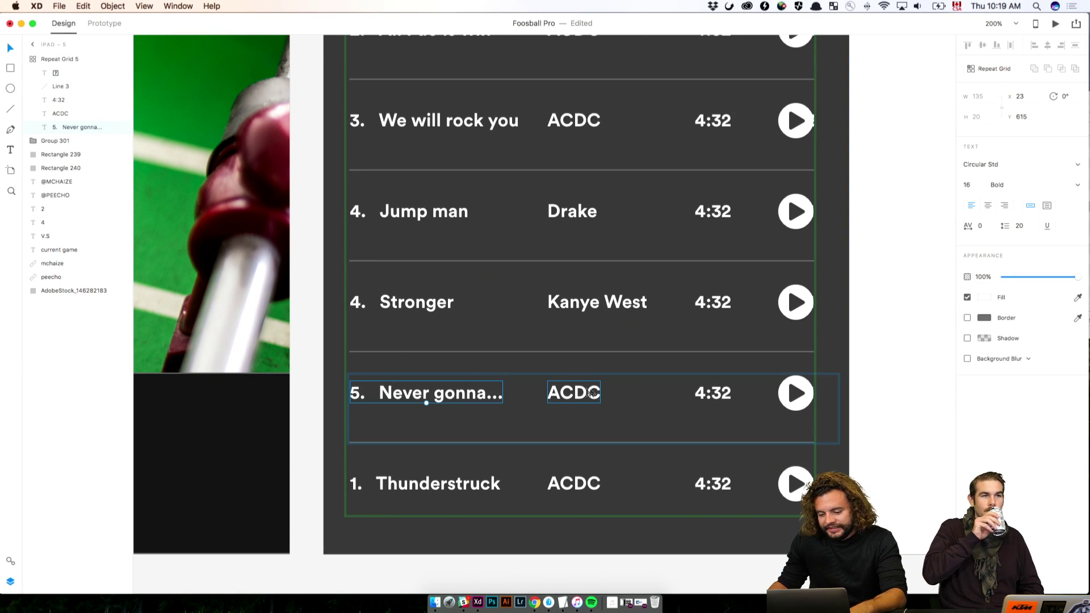
# Step: Replace the artist in the fifth song row with "Rick Astley"
pyautogui.doubleClick(581, 392)
pyautogui.write('Rick')
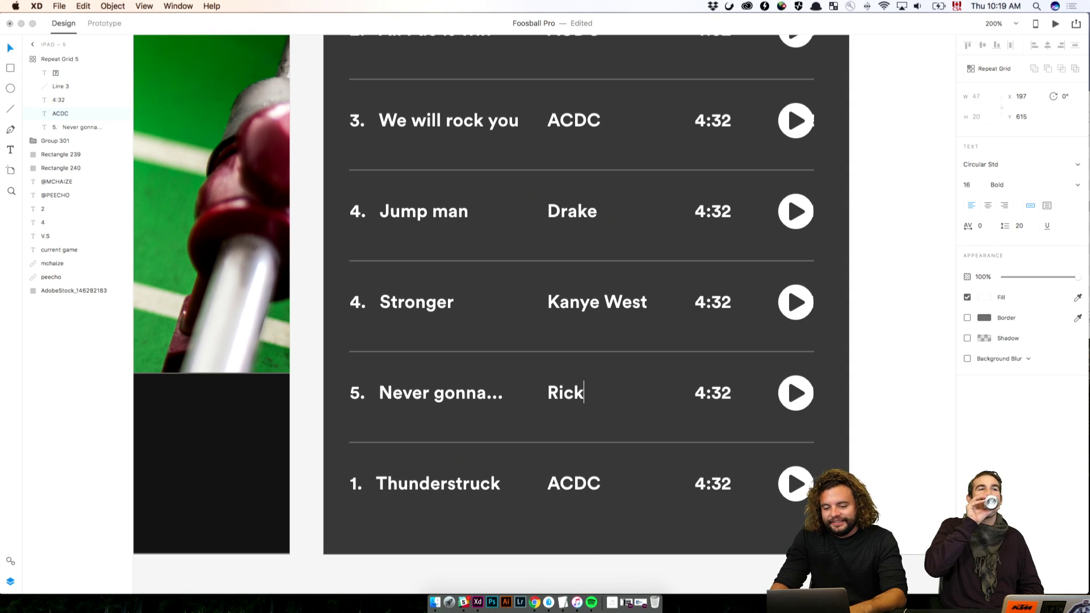
pyautogui.write(' Astley')
pyautogui.press('Escape')
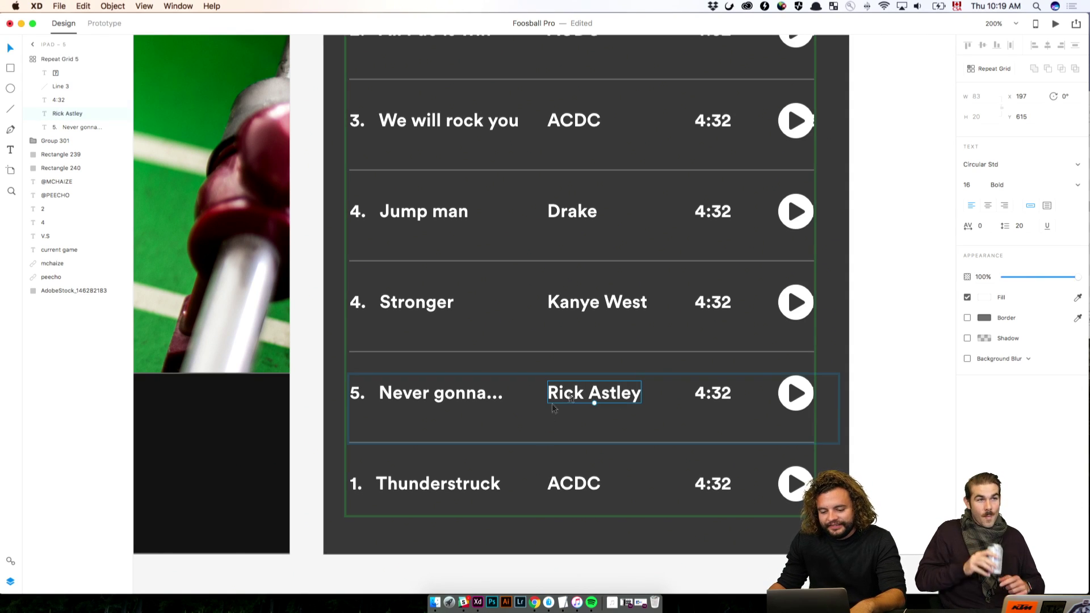
# Step: Change the number of the last song row to 6
pyautogui.doubleClick(360, 484)
pyautogui.click(360, 484)
pyautogui.moveTo(357, 483); pyautogui.dragTo(348, 484)
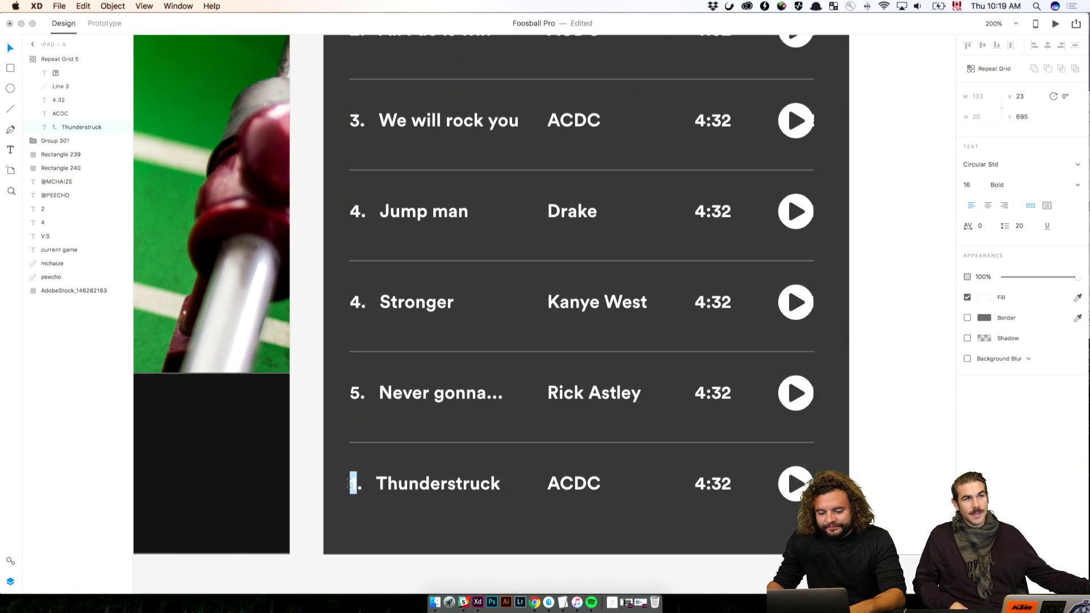
pyautogui.write('6')
pyautogui.doubleClick(425, 484)
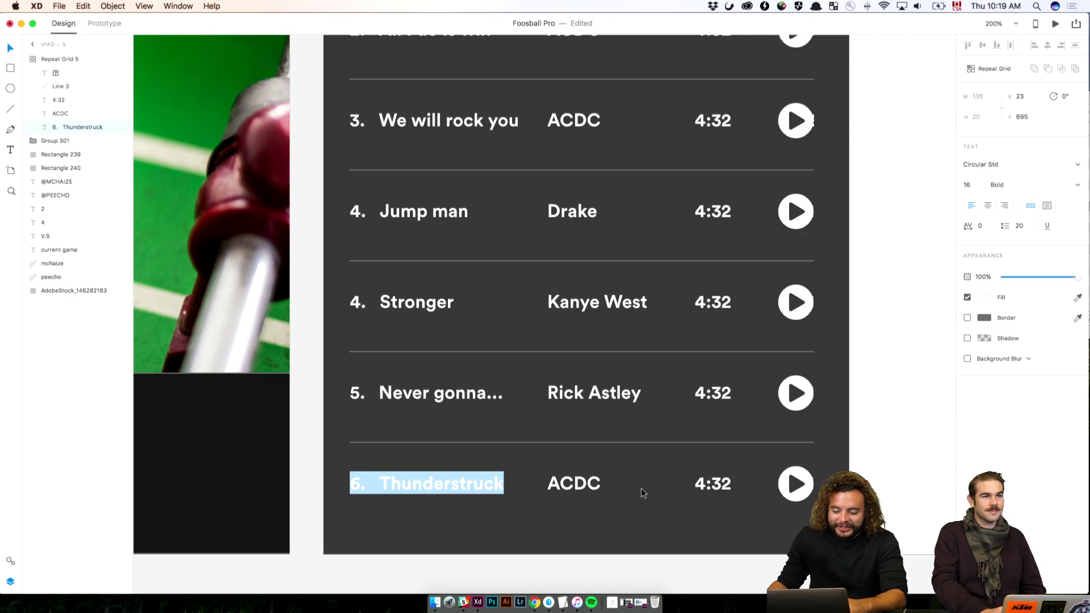
# Step: Replace the artist in the last song row with "Éric Lapointe"
pyautogui.click(574, 484)
pyautogui.doubleClick(573, 483)
pyautogui.write('Éer')
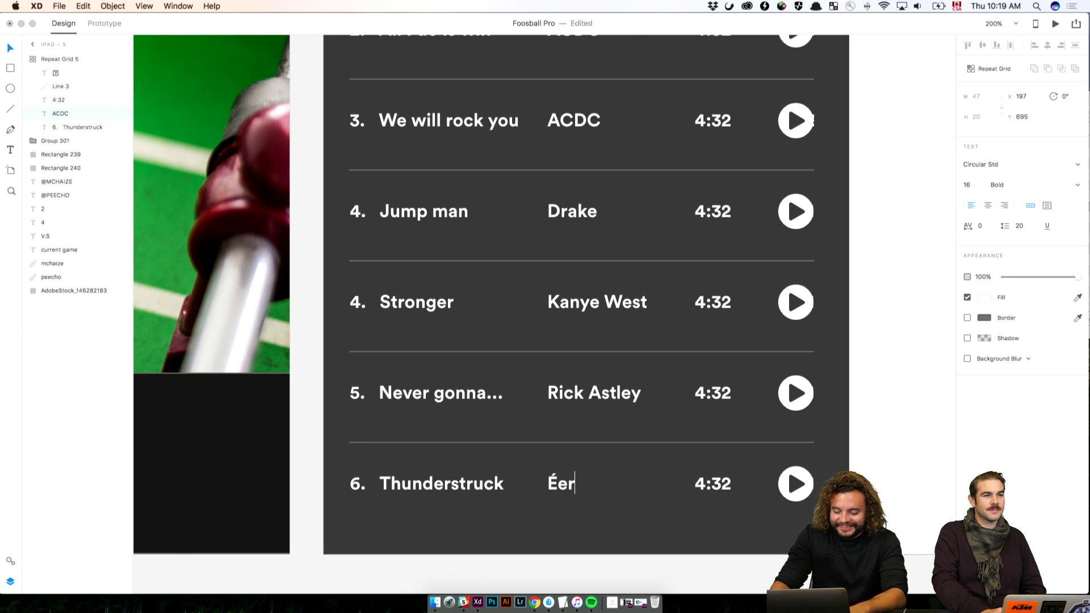
pyautogui.press('BackSpace')
pyautogui.press('BackSpace')
pyautogui.write('ric Lap')
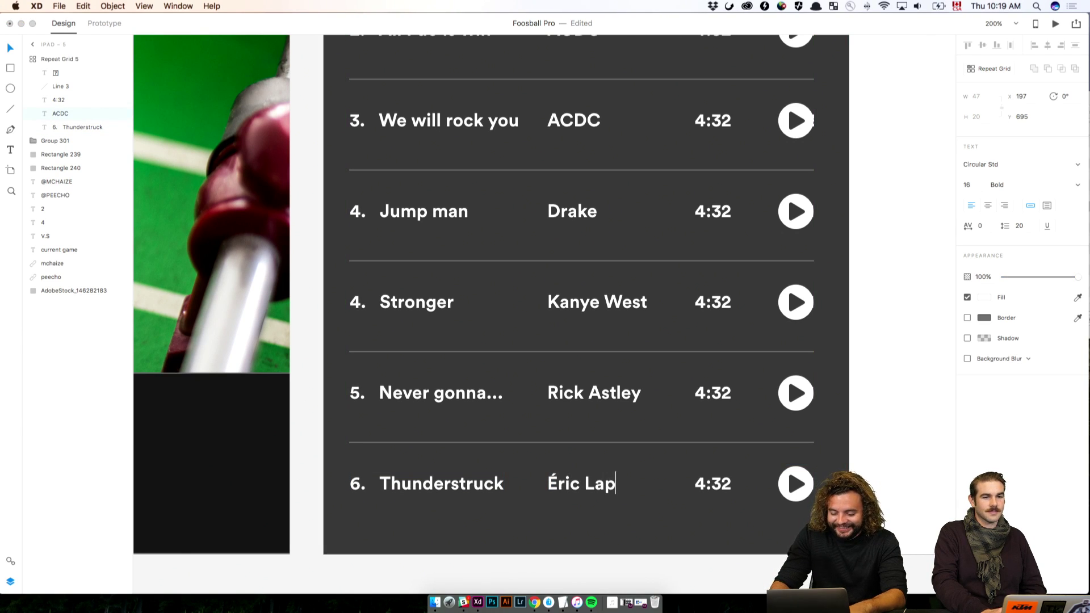
pyautogui.write('oitne')
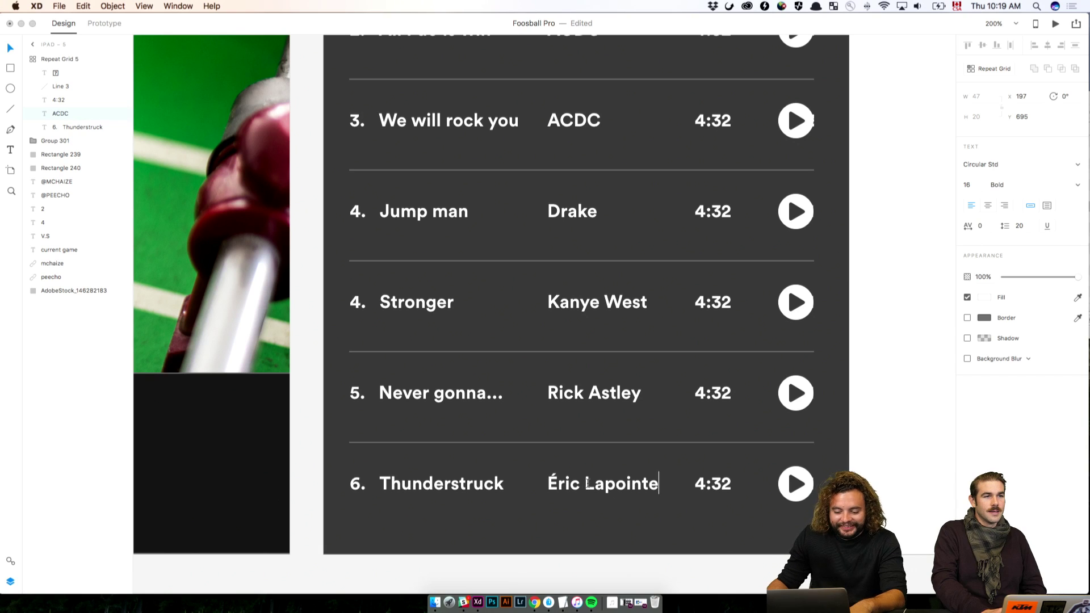
pyautogui.press('Escape')
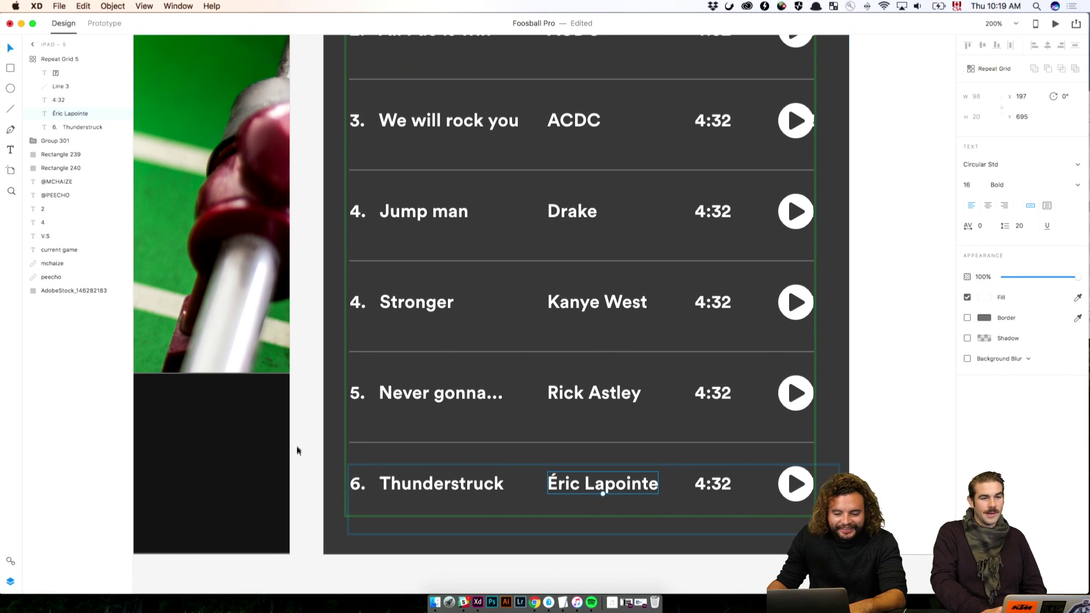
pyautogui.doubleClick(469, 481)
pyautogui.click(466, 481)
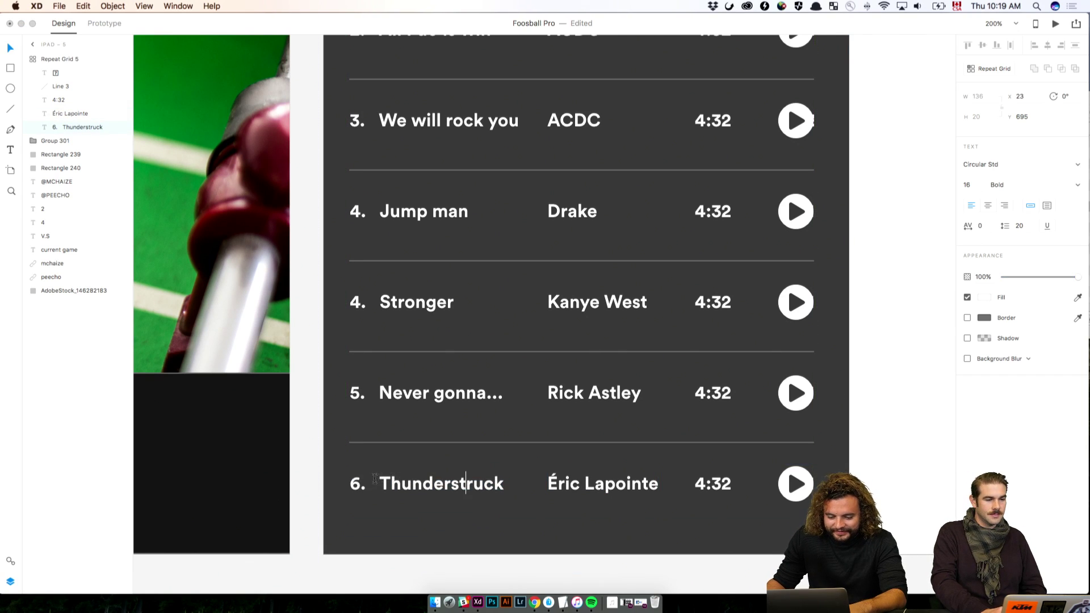
# Step: Replace the song title "All I do is win" in row 2 with "Thunder", keeping its number
pyautogui.scroll(5, 798, 356)
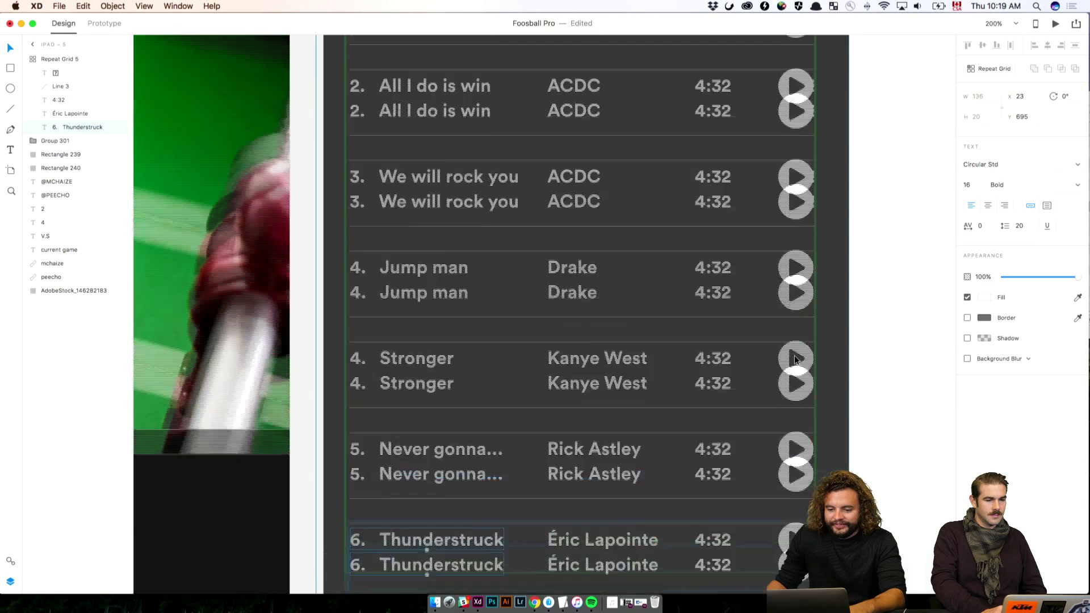
pyautogui.click(463, 187)
pyautogui.doubleClick(464, 188)
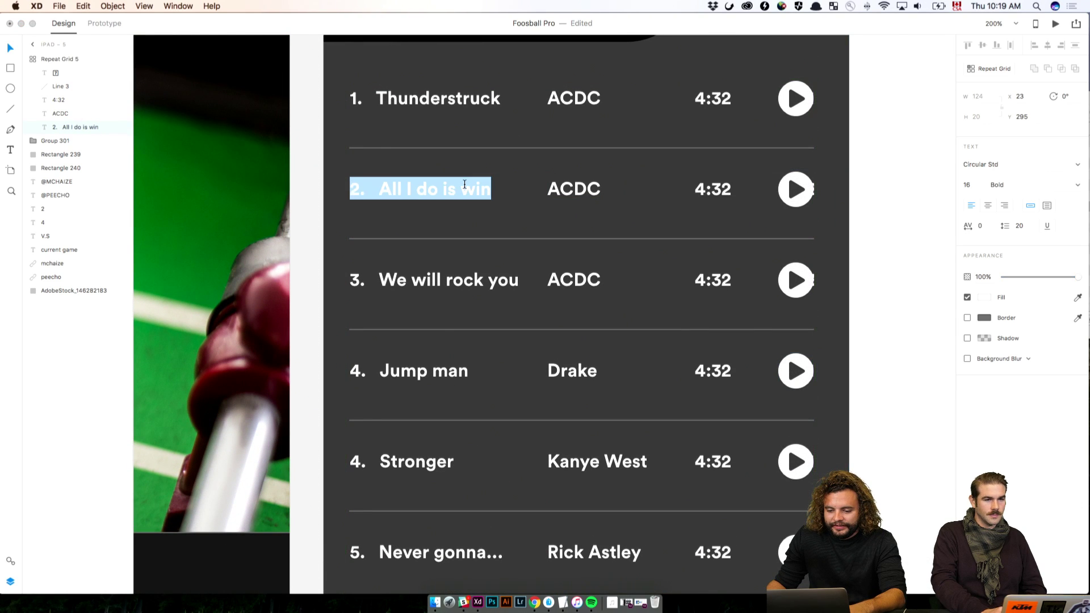
pyautogui.click(460, 189)
pyautogui.moveTo(382, 183); pyautogui.dragTo(618, 211)
pyautogui.write('Thunder')
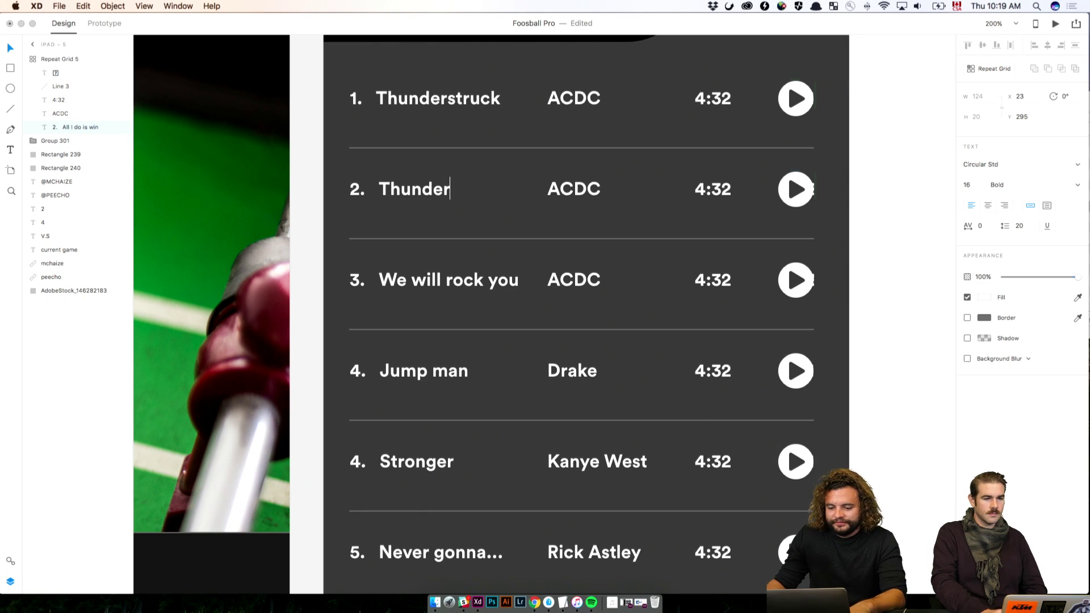
pyautogui.press('Escape')
# Step: Replace the artist in row 2 with "Imagine Dragons" and shift the artist column slightly left to X 193
pyautogui.doubleClick(590, 189)
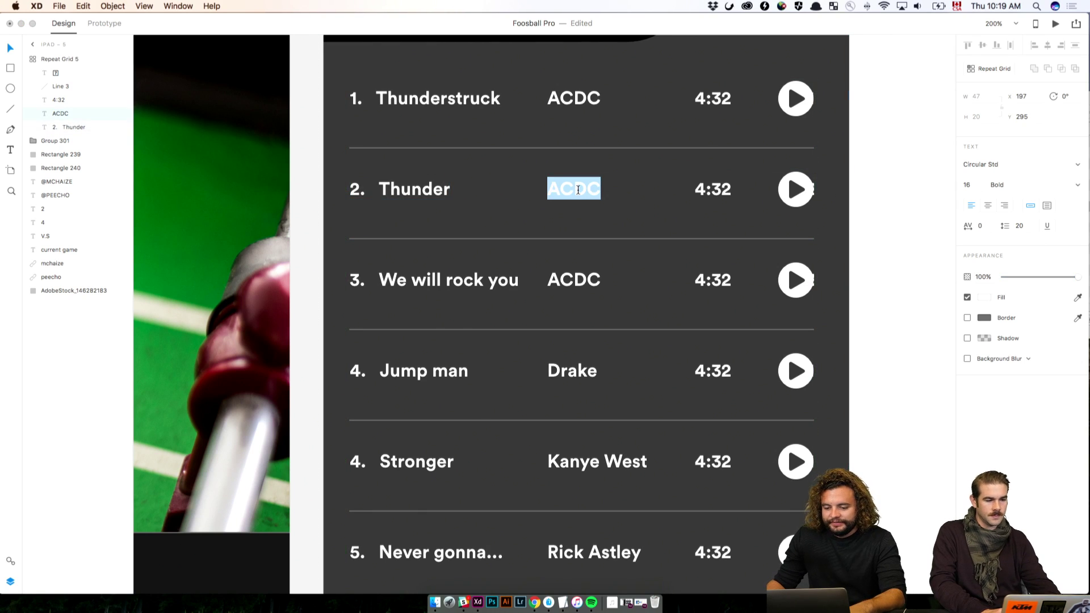
pyautogui.write('Imagine')
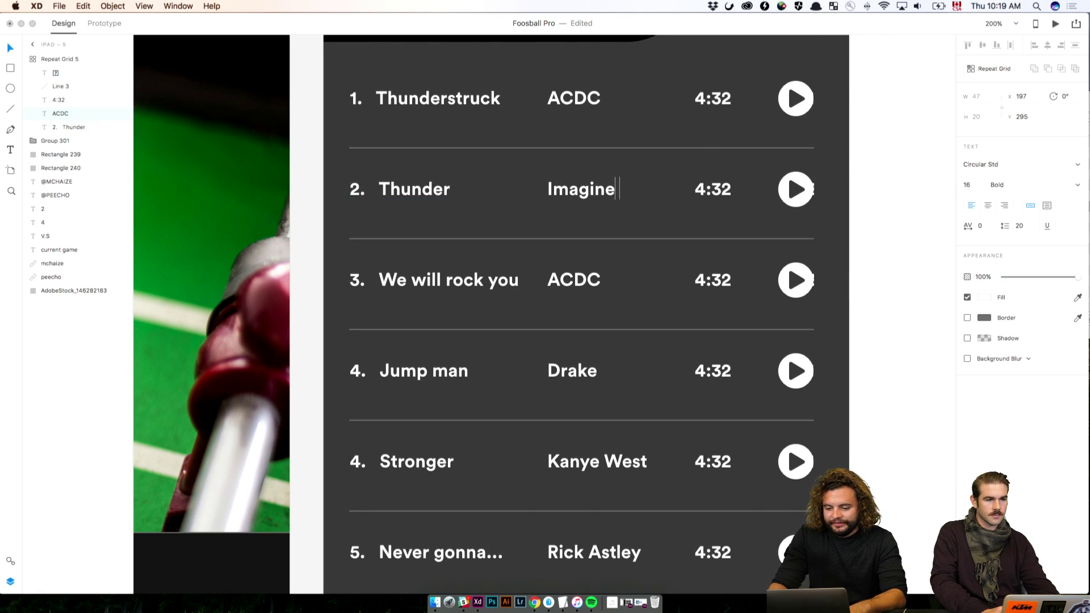
pyautogui.write(' Dragons')
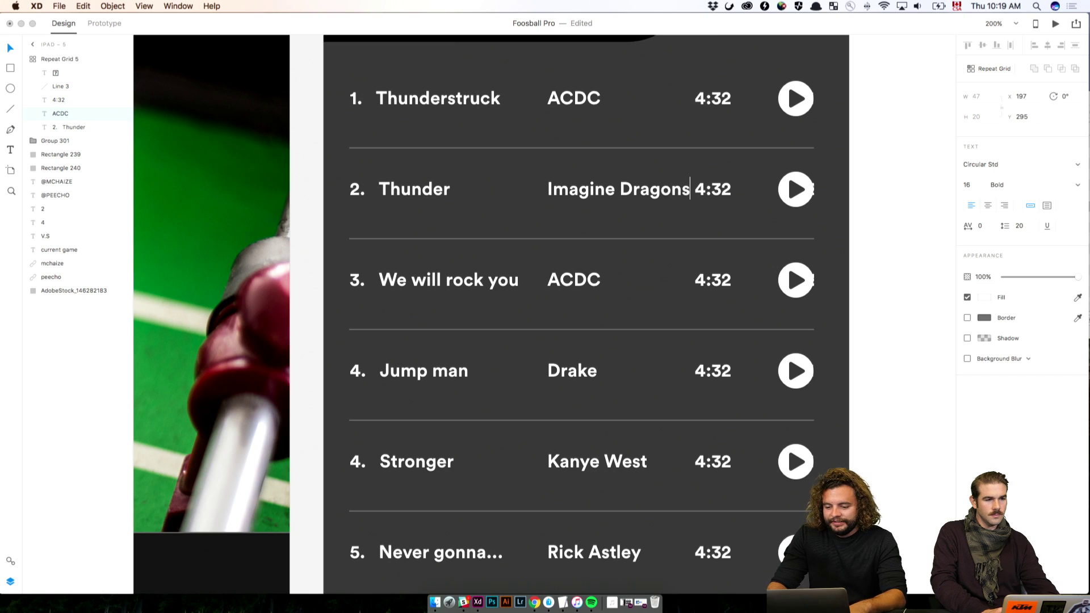
pyautogui.press('Escape')
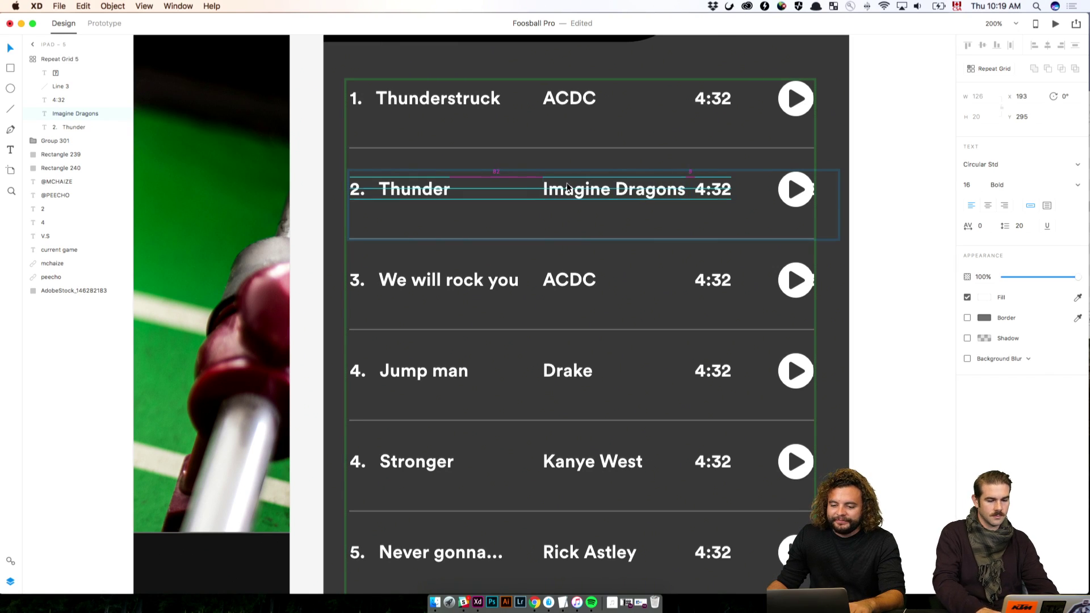
pyautogui.click(632, 317)
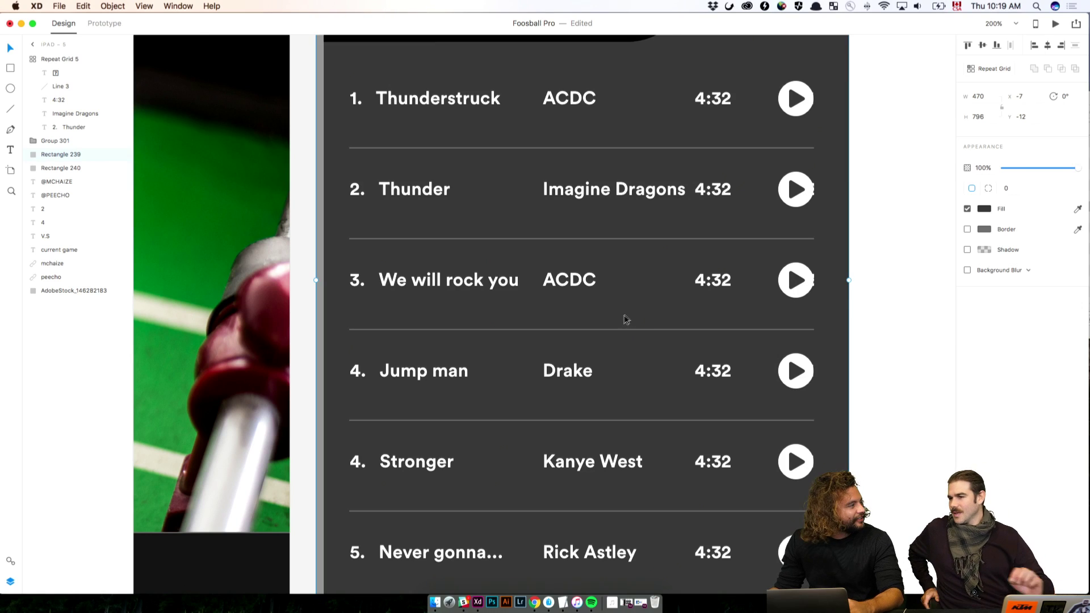
# Step: Replace the title in song row 6 with "SVP mon ange", keeping its number
pyautogui.scroll(-5, 628, 347)
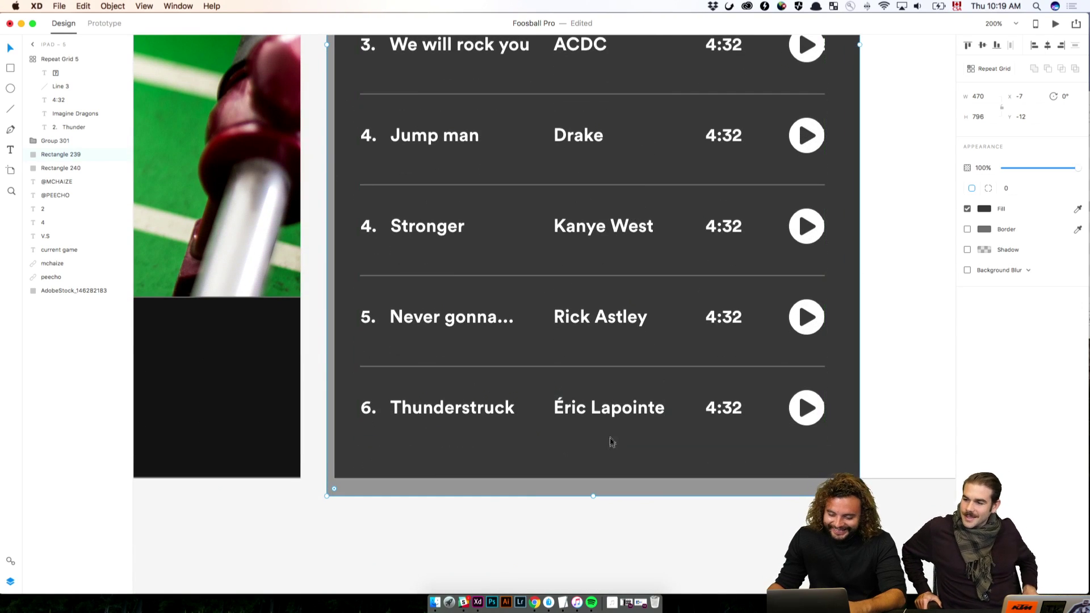
pyautogui.click(507, 409)
pyautogui.doubleClick(485, 412)
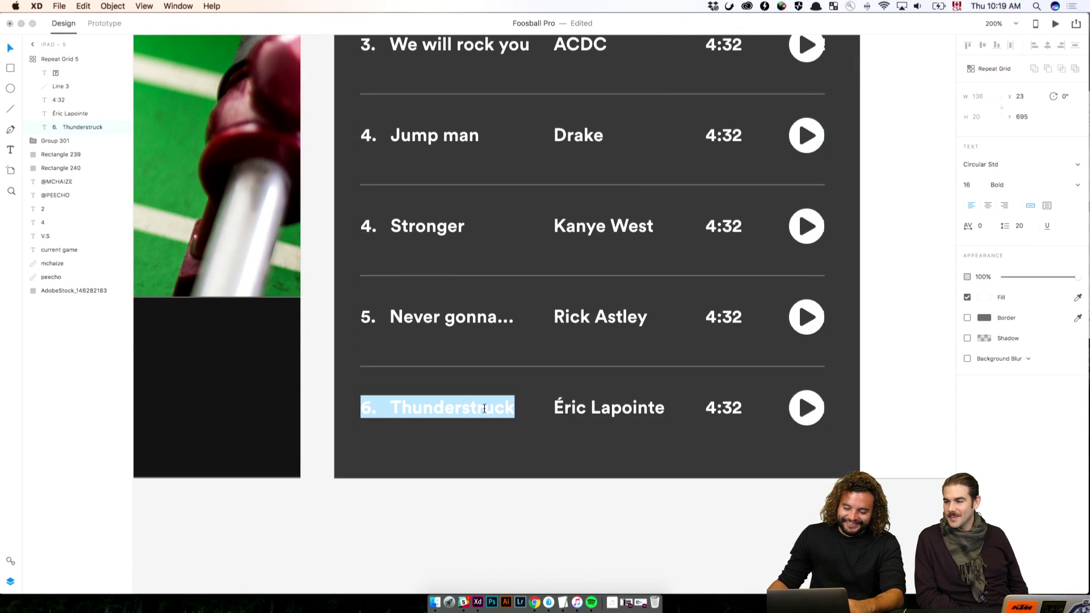
pyautogui.click(443, 408)
pyautogui.moveTo(390, 400); pyautogui.dragTo(551, 413)
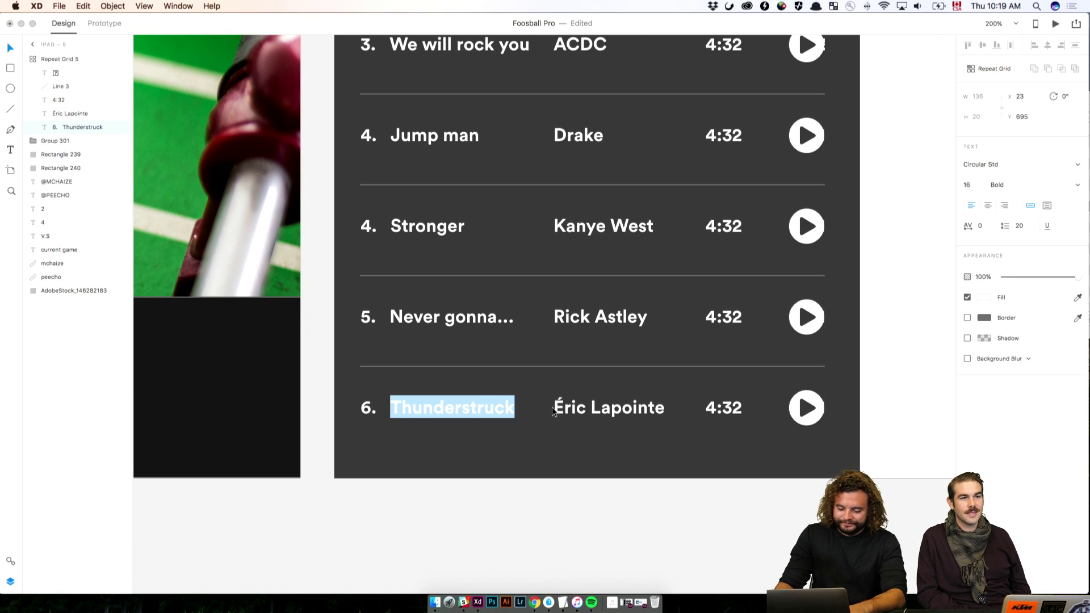
pyautogui.write('SVP mon angw')
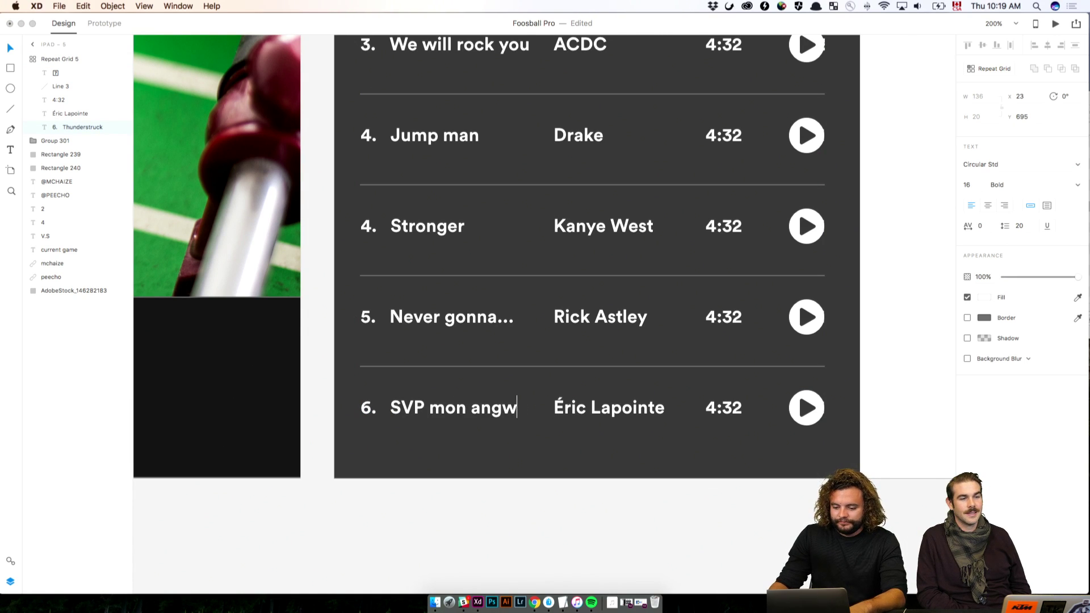
pyautogui.press('BackSpace')
pyautogui.write('e')
pyautogui.press('Escape')
pyautogui.click(704, 513)
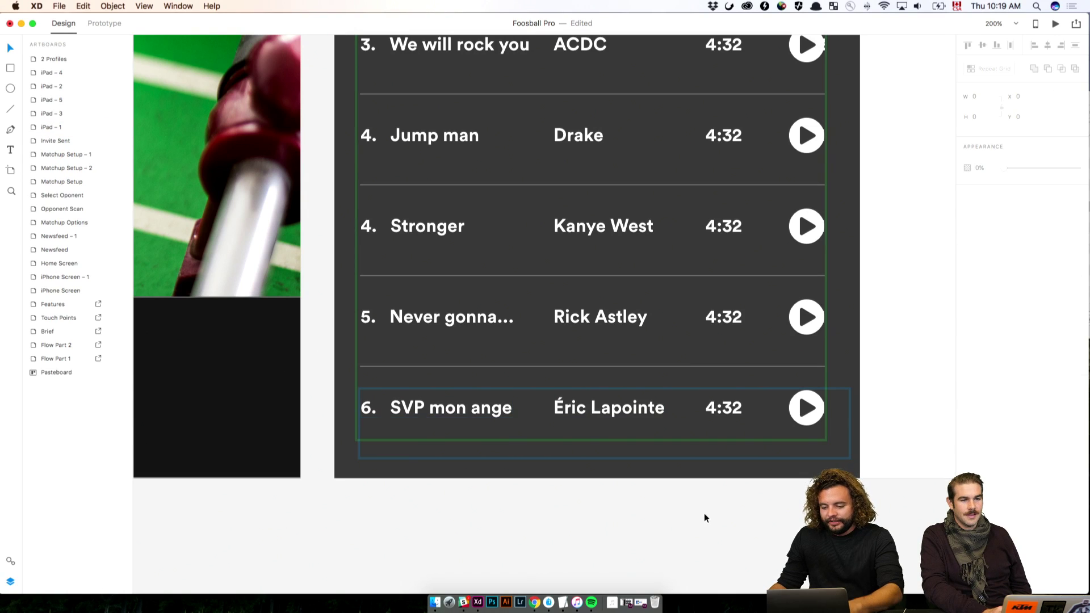
# Step: Move the song duration column 20 px to the right, to X 347, away from the artist names
pyautogui.press('super+1')
pyautogui.moveTo(711, 425); pyautogui.dragTo(579, 528)
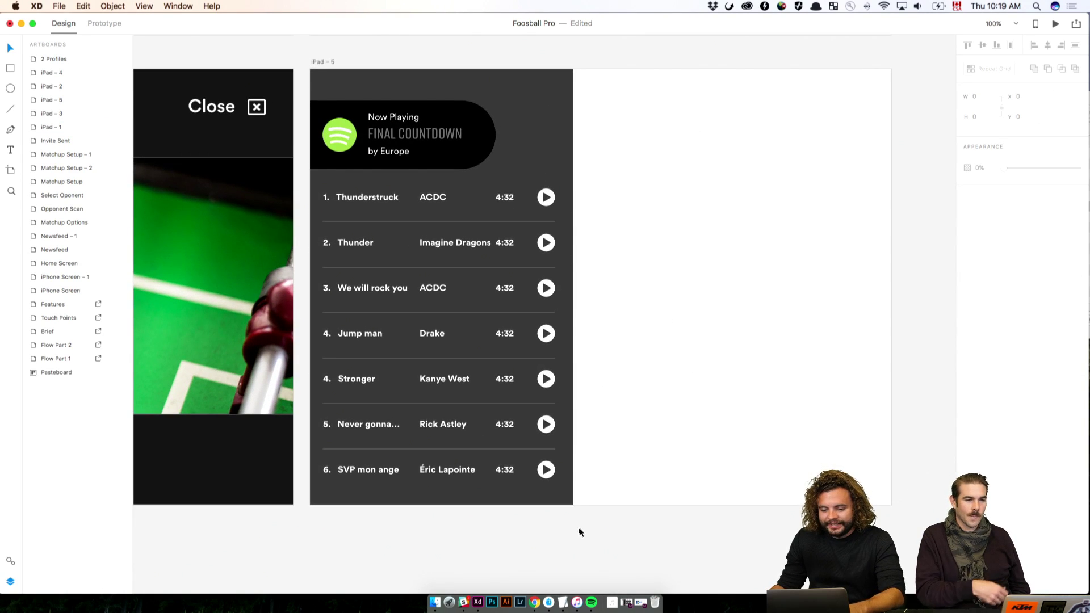
pyautogui.doubleClick(504, 242)
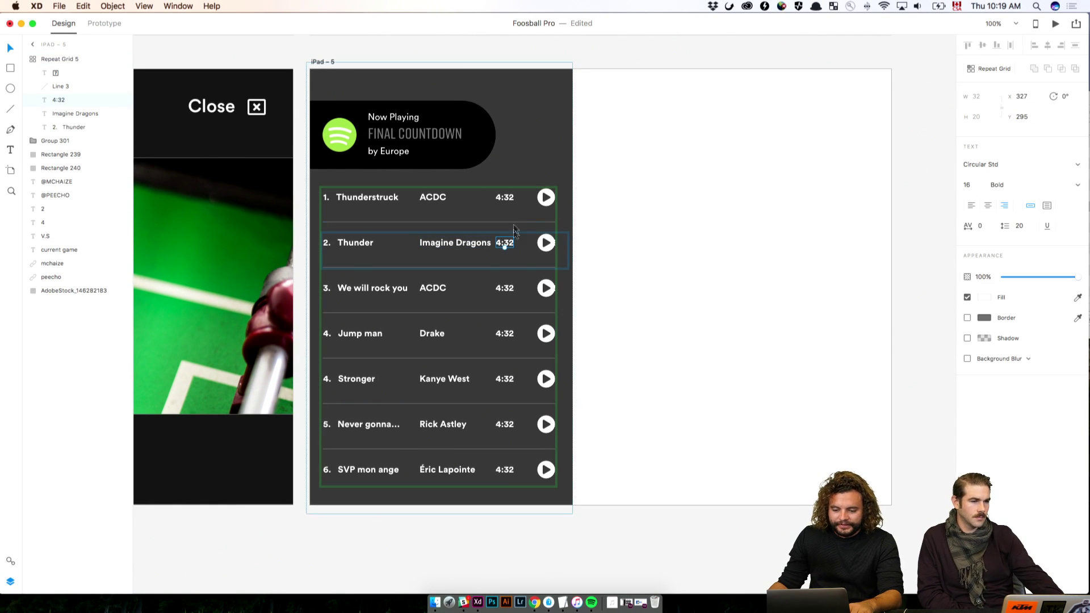
pyautogui.hotkey('shift', 'Right')
pyautogui.hotkey('shift', 'Right')
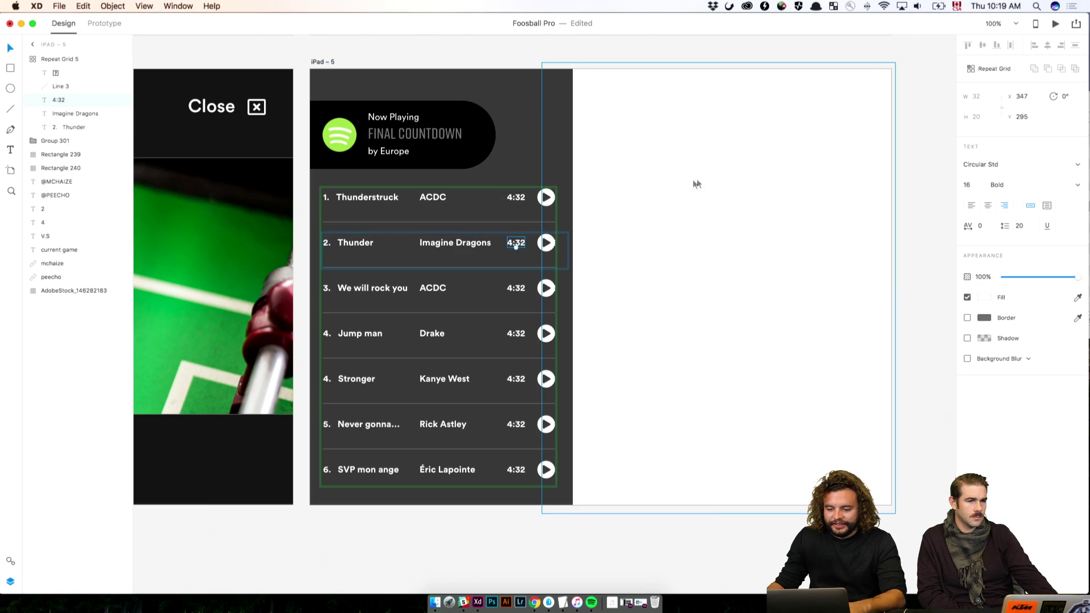
pyautogui.click(696, 182)
# Step: Review the current game and post-game statistics artboards, the paper wireframe sketches and the Touch Points artboard
pyautogui.hscroll(5, 646, 210)
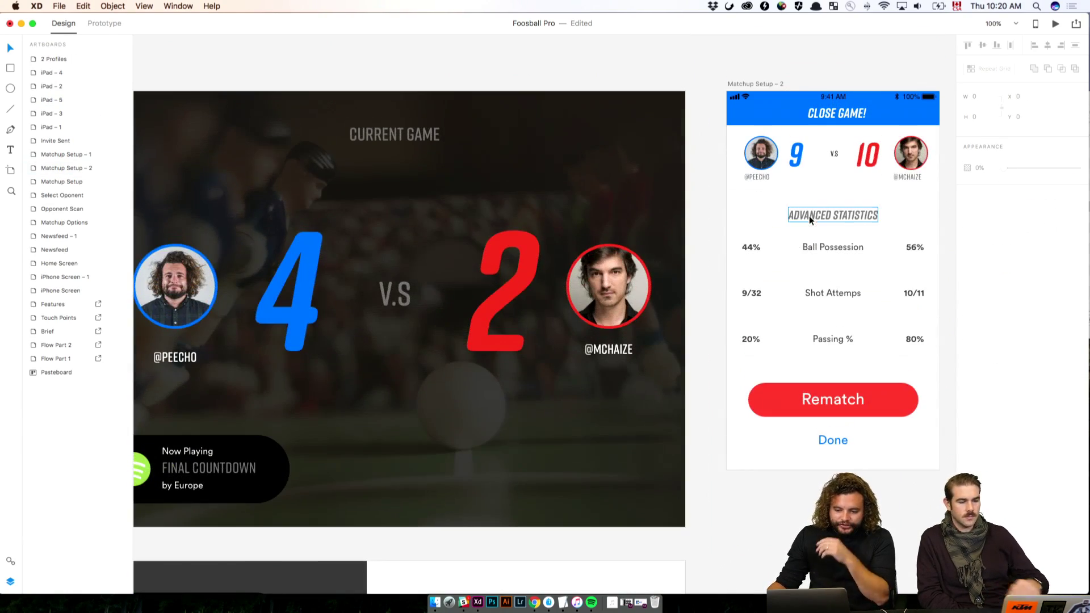
pyautogui.scroll(-5, 809, 219)
pyautogui.click(578, 319)
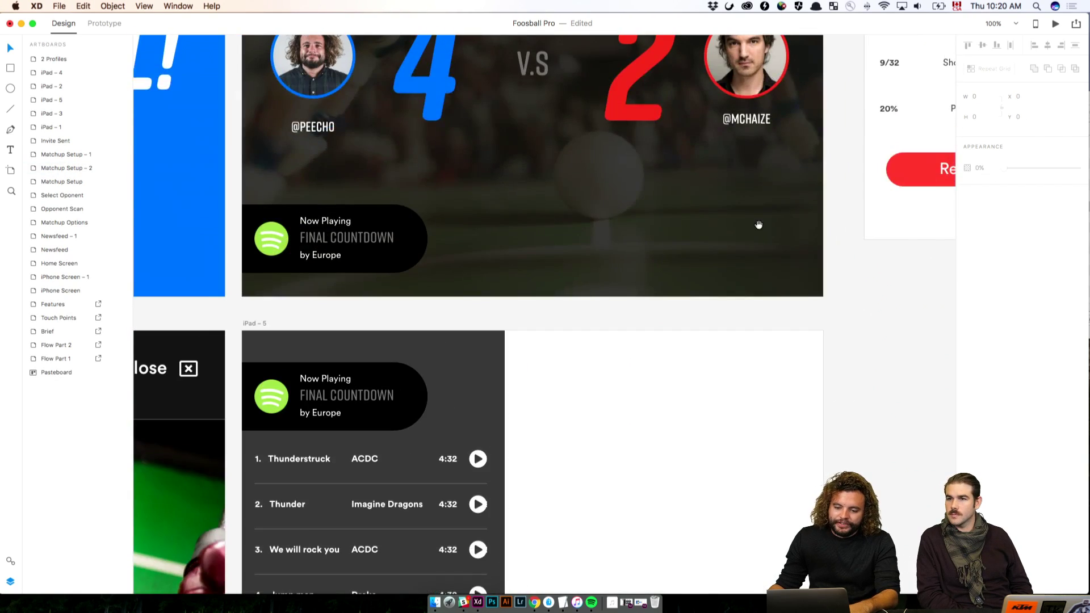
pyautogui.moveTo(757, 224); pyautogui.dragTo(730, 457)
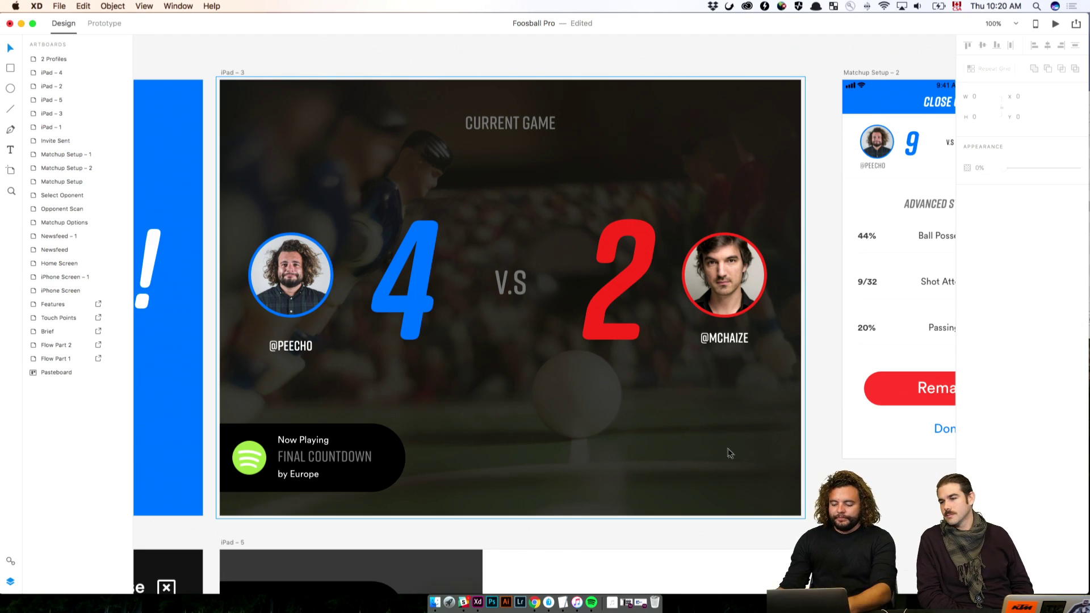
pyautogui.press('super+minus')
pyautogui.scroll(10, 422, 151)
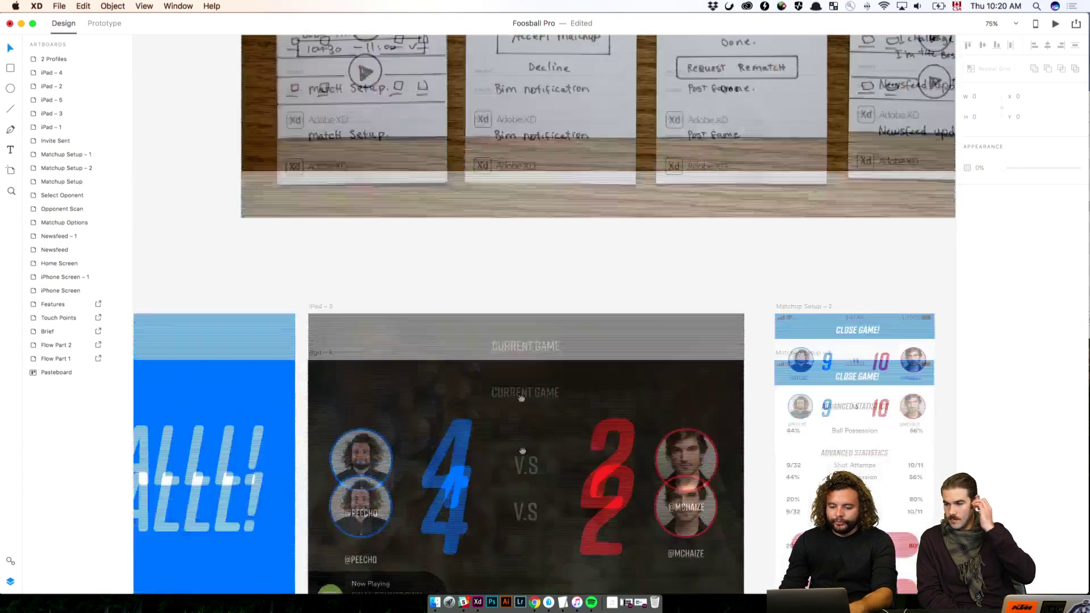
pyautogui.press('super+minus')
pyautogui.press('super+minus')
pyautogui.scroll(5, 639, 382)
pyautogui.hscroll(-6, 681, 374)
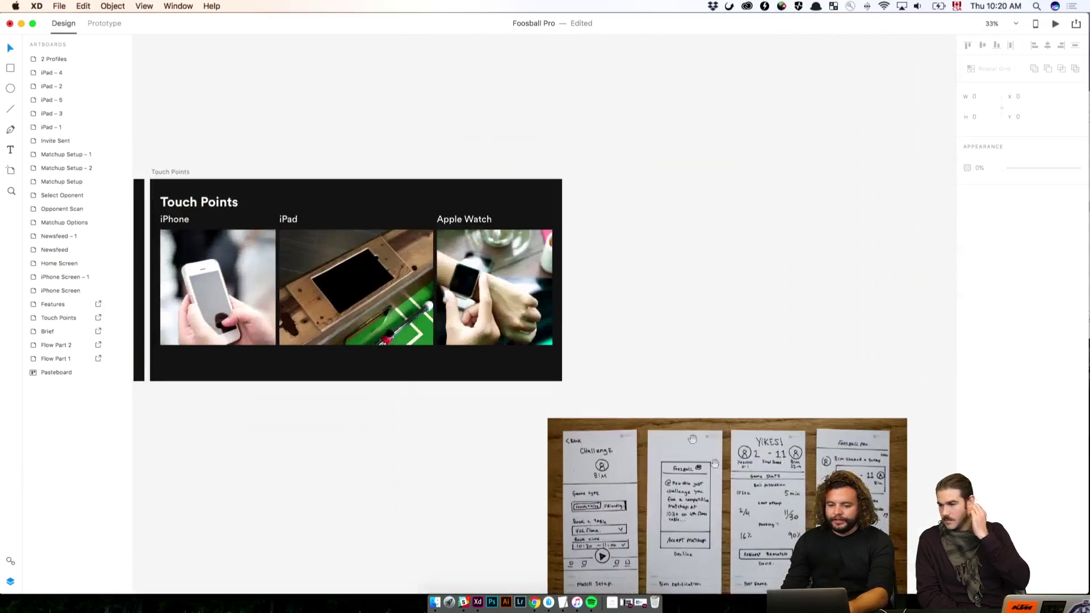
# Step: Examine the iPad photo on the Touch Points artboard and compare it with the paper wireframes and the iPad game artboards
pyautogui.press('super+1')
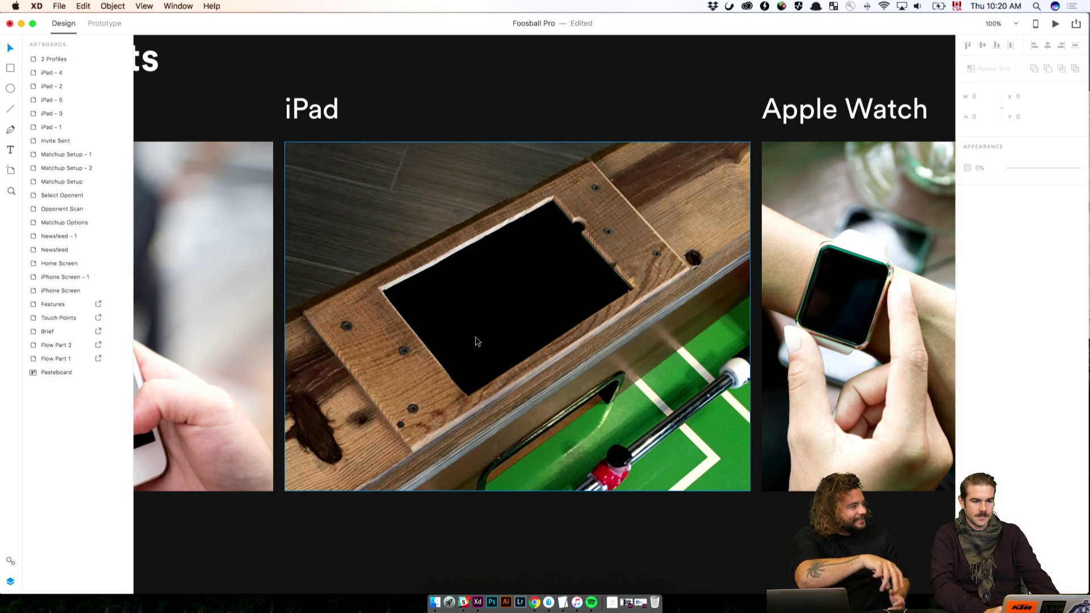
pyautogui.press('super+minus')
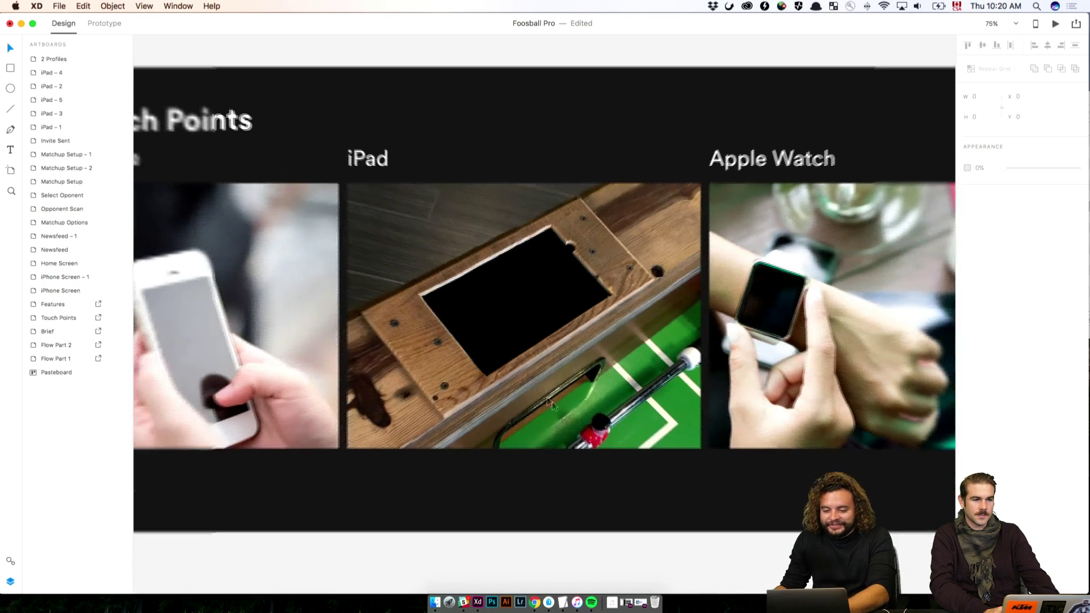
pyautogui.scroll(-10, 539, 389)
pyautogui.press('super+minus')
pyautogui.press('super+minus')
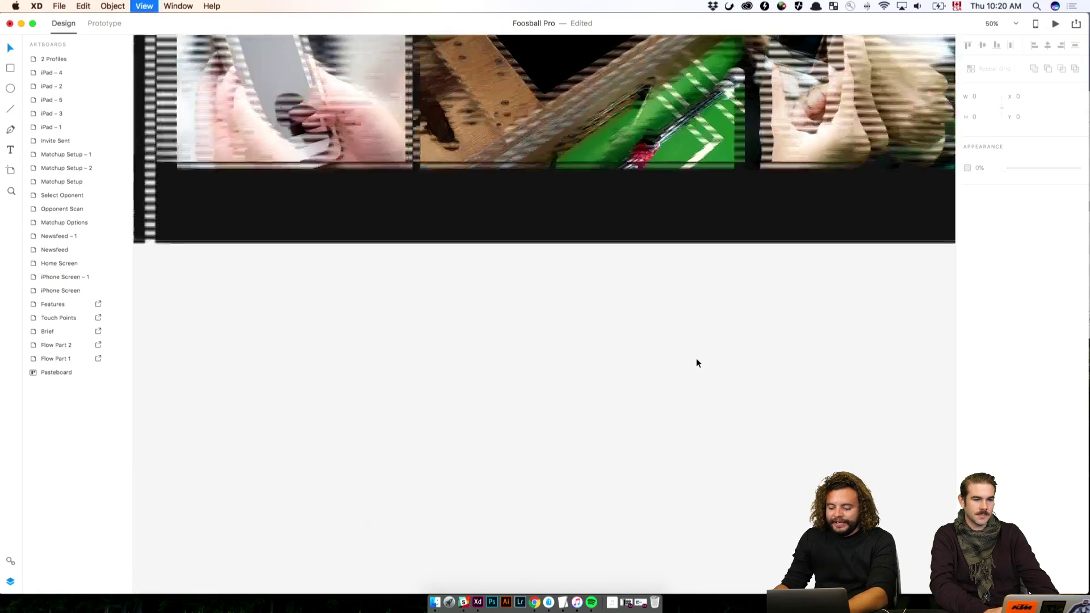
pyautogui.scroll(-10, 696, 359)
pyautogui.scroll(-5, 542, 357)
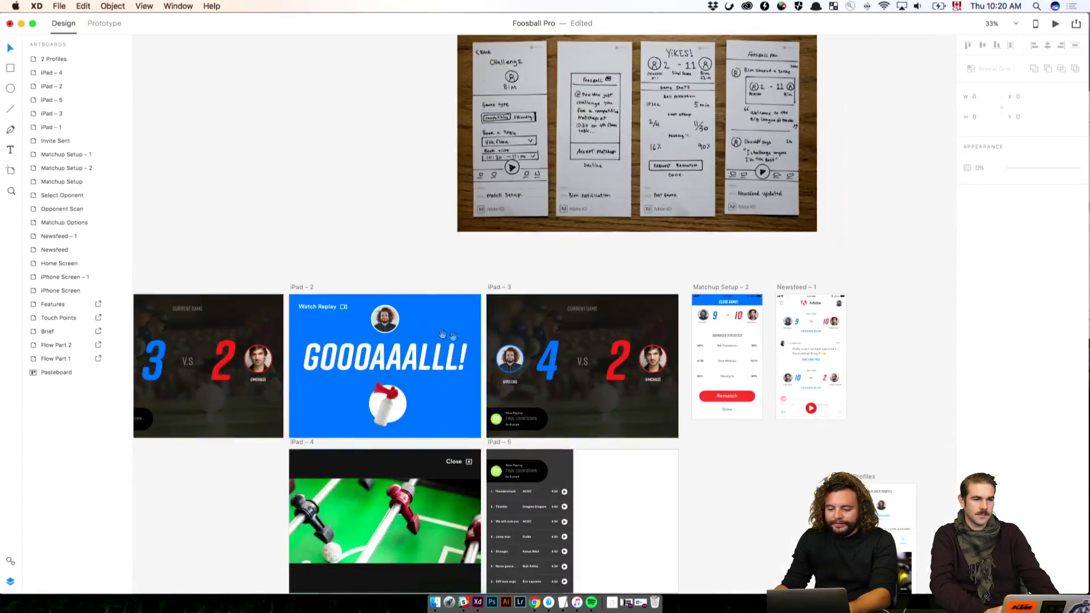
pyautogui.scroll(10, 637, 394)
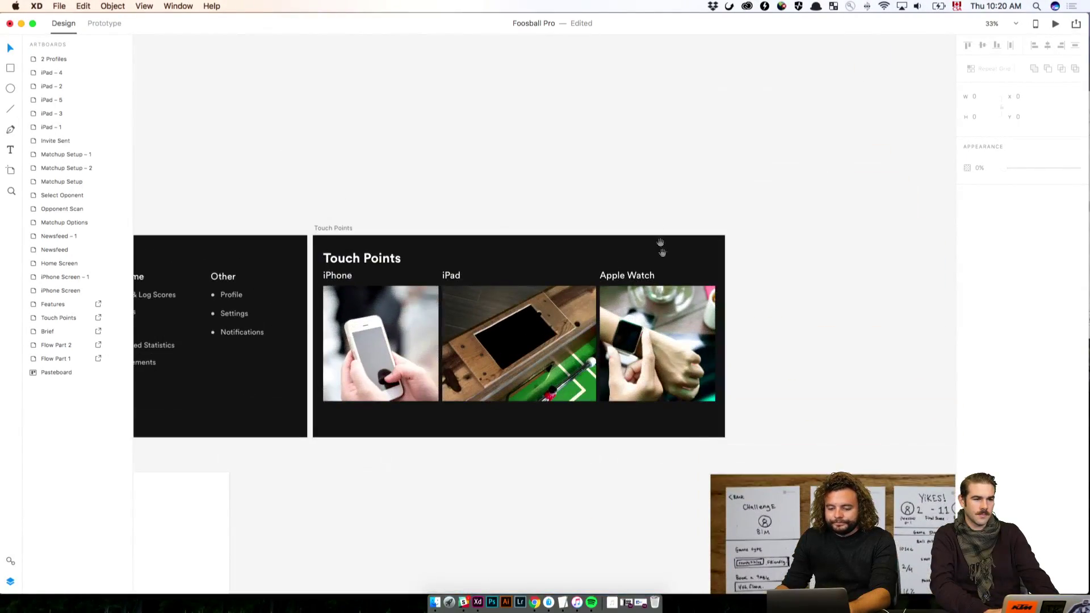
pyautogui.scroll(-5, 563, 224)
pyautogui.press('super+plus')
pyautogui.press('super+plus')
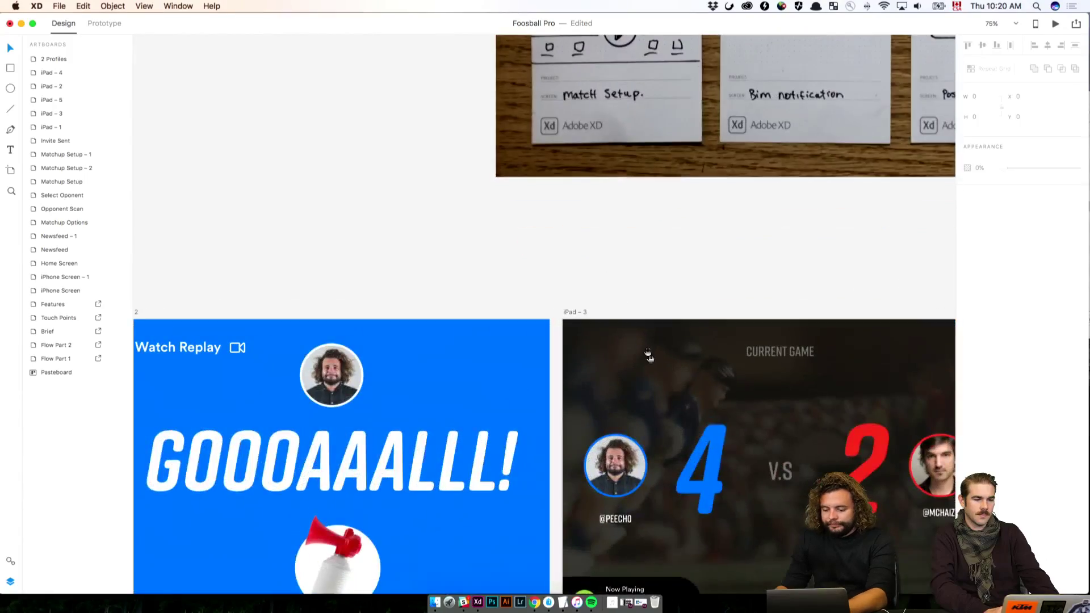
pyautogui.scroll(-10, 550, 204)
pyautogui.hscroll(4, 551, 204)
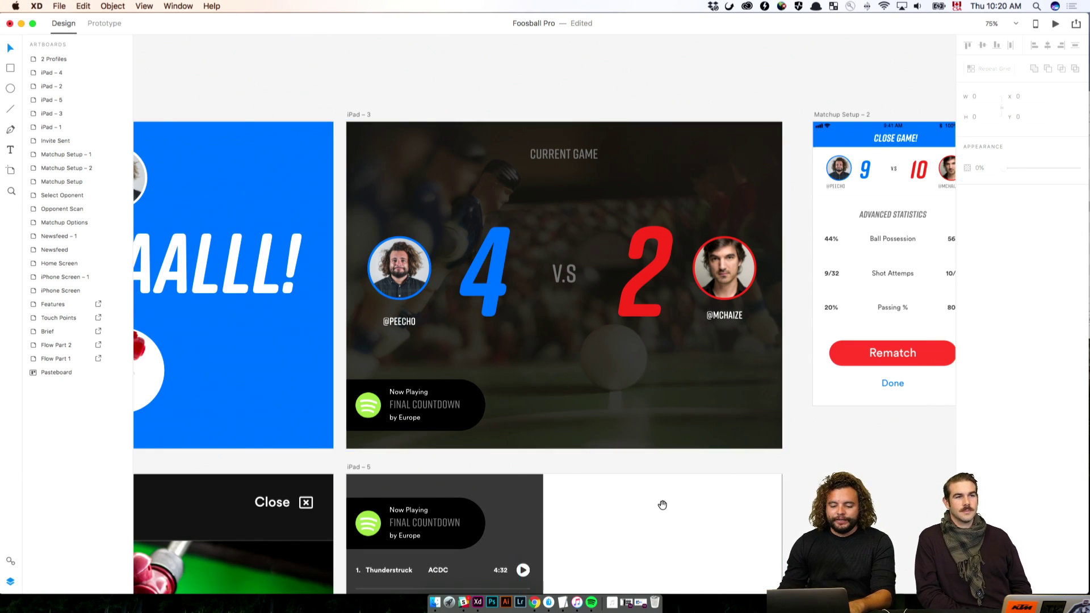
# Step: Narrow the white rectangle on iPad – 5 to 569 wide at X 463, beside the playlist, and apply a background blur of 10
pyautogui.moveTo(662, 504); pyautogui.dragTo(590, 231)
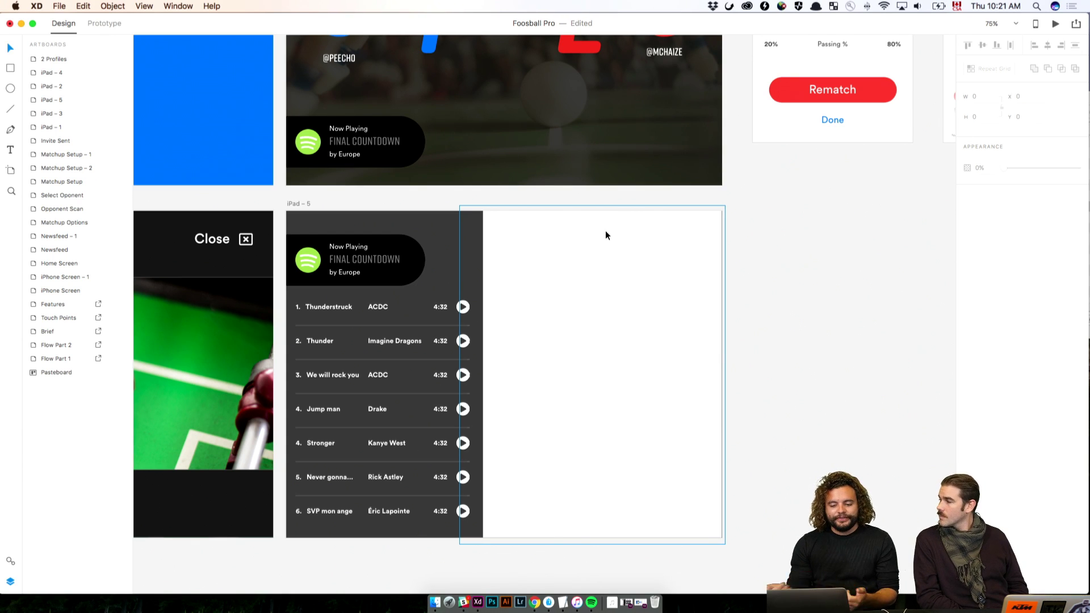
pyautogui.click(596, 314)
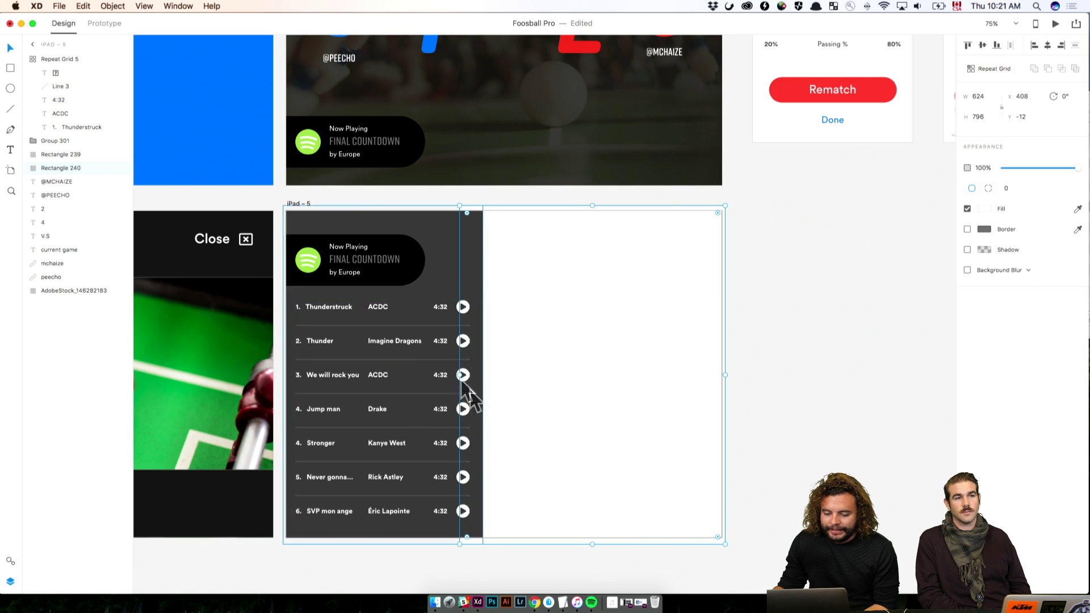
pyautogui.moveTo(460, 375); pyautogui.dragTo(489, 353)
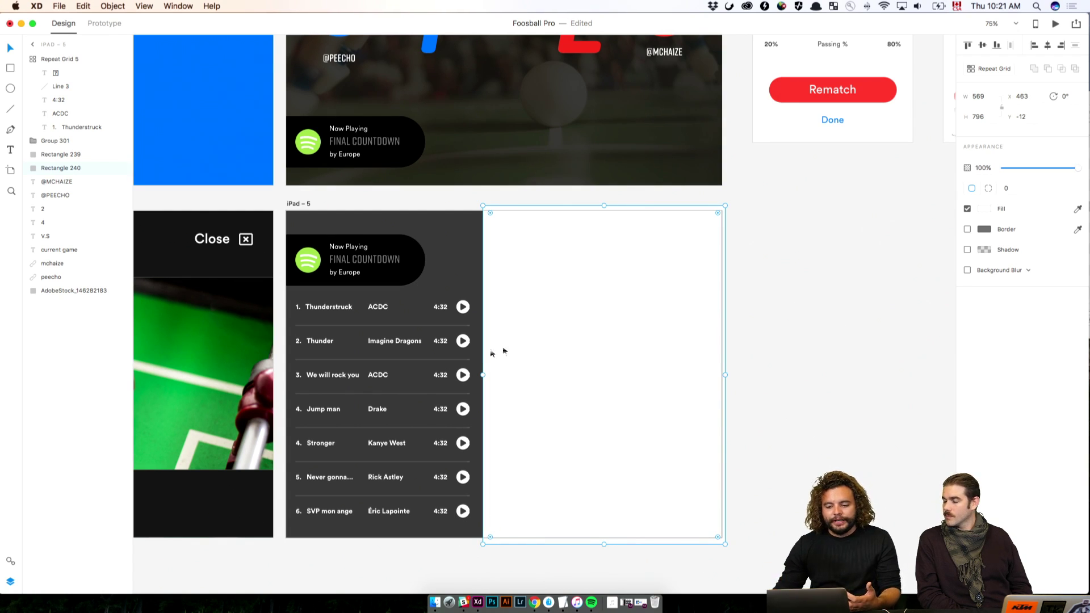
pyautogui.click(967, 270)
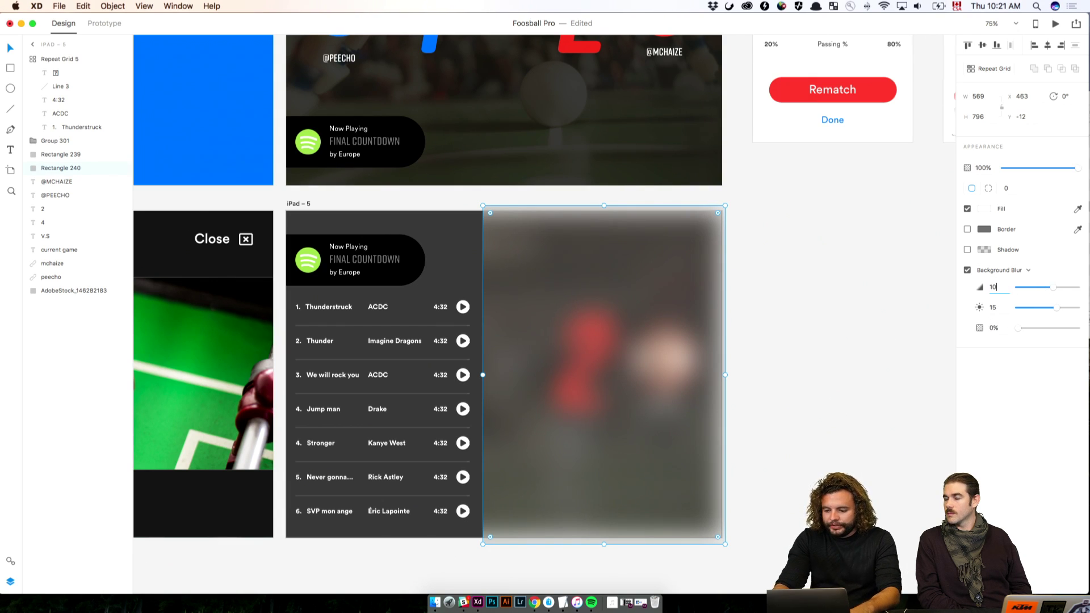
pyautogui.press('Return')
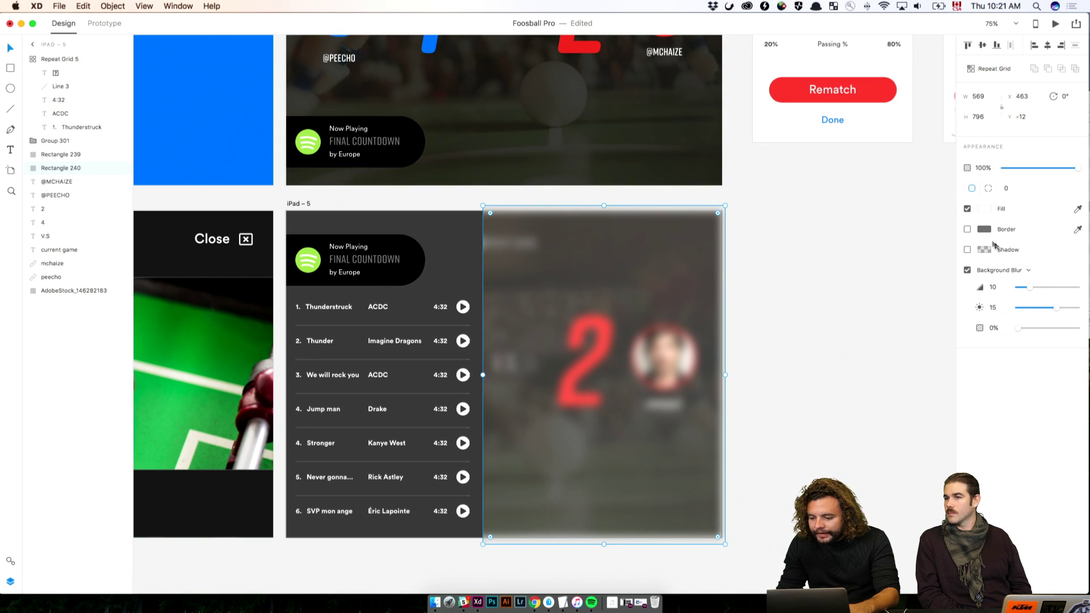
# Step: Set the blurred rectangle's fill to black (#000000) and raise its background blur opacity to darken the game behind it
pyautogui.click(985, 210)
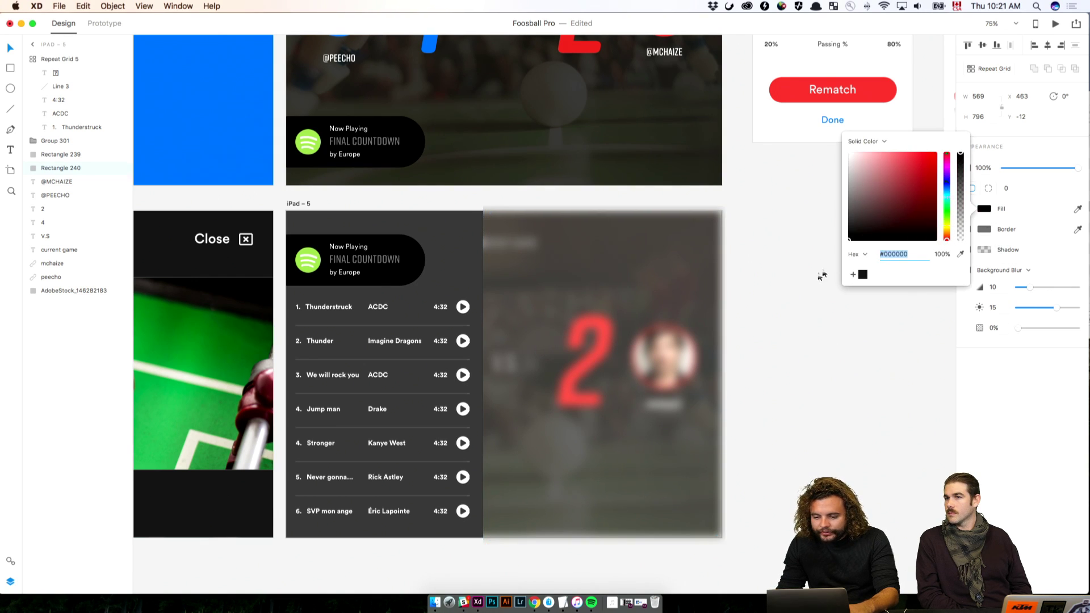
pyautogui.click(805, 289)
pyautogui.click(683, 295)
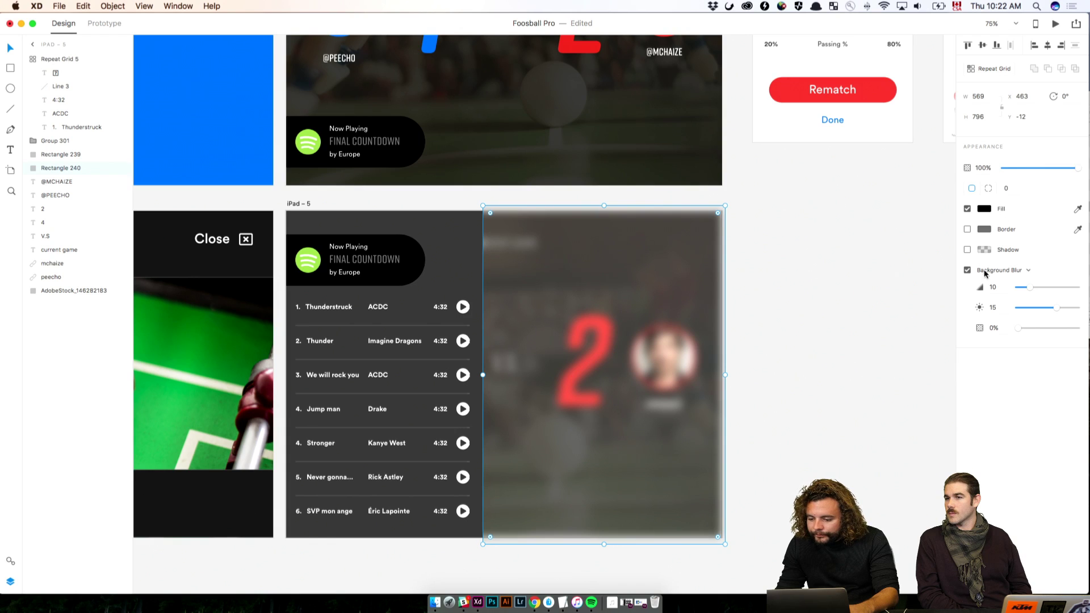
pyautogui.moveTo(1019, 328); pyautogui.dragTo(1056, 332)
pyautogui.click(908, 315)
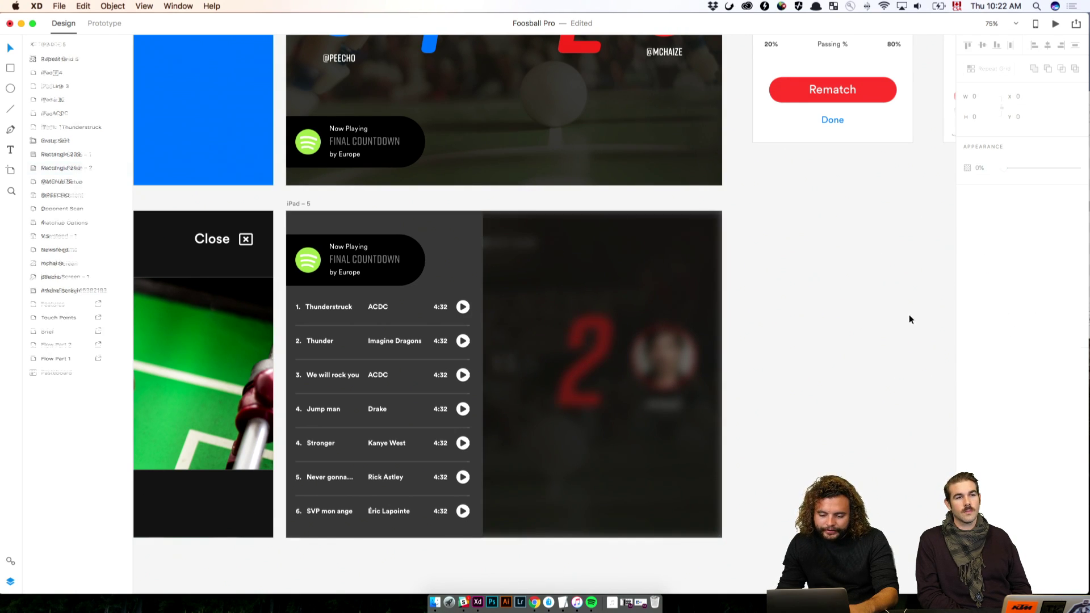
# Step: Check the iPad – 3 and iPad – 5 artboards together and save the document
pyautogui.scroll(5, 853, 325)
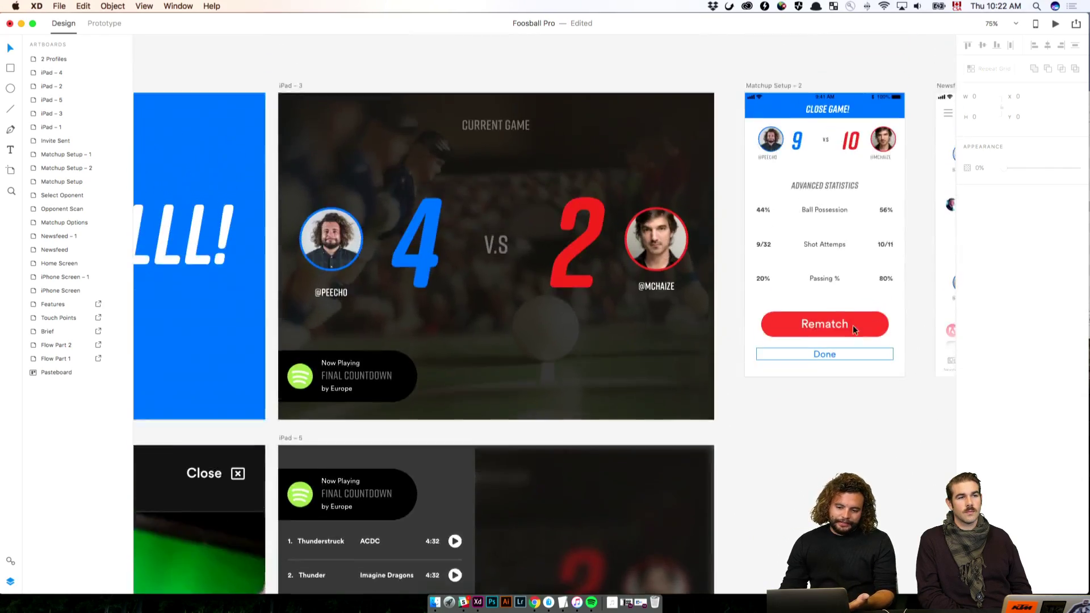
pyautogui.scroll(3, 584, 147)
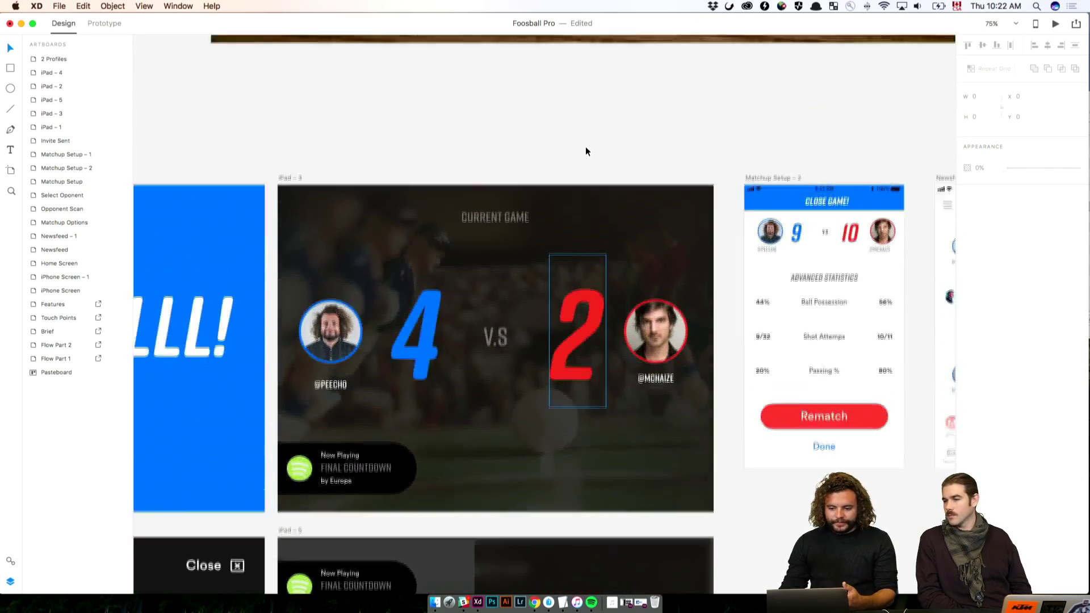
pyautogui.scroll(-3, 585, 146)
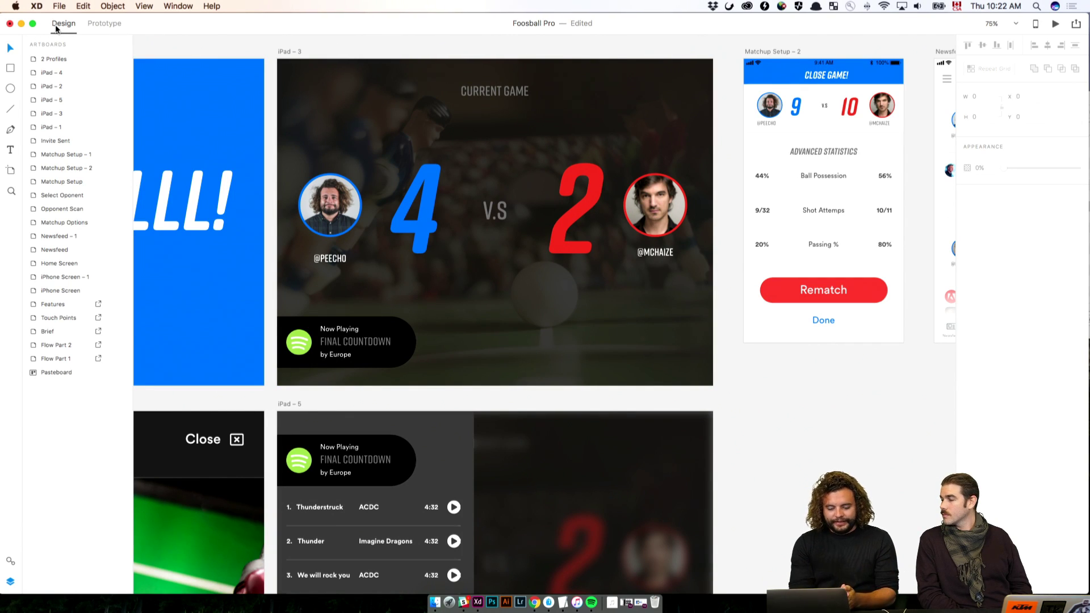
pyautogui.press('super+s')
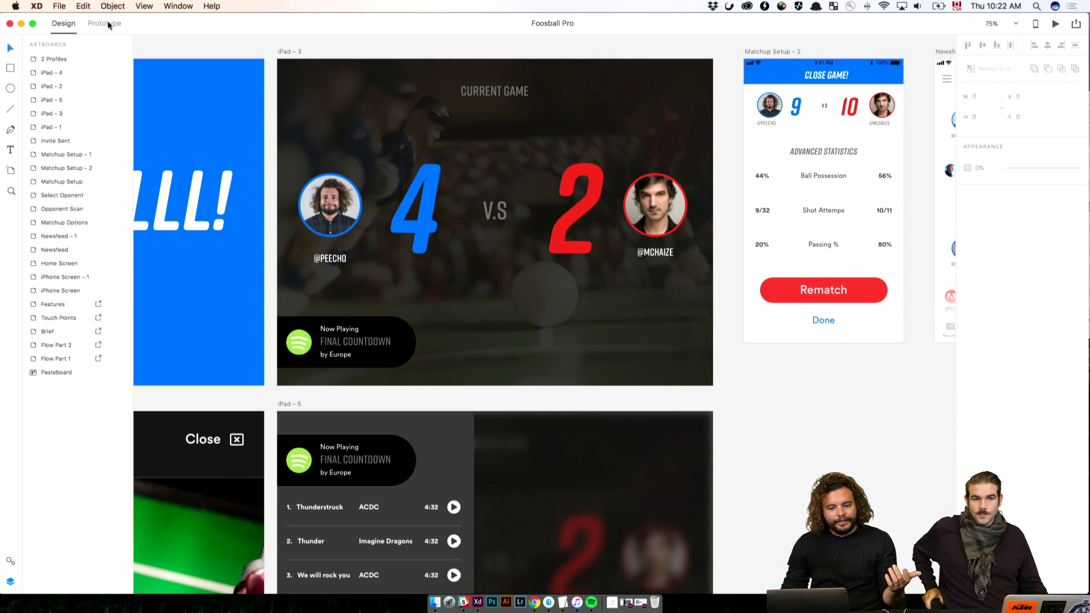
# Step: In Prototype mode, link the Now Playing pill on iPad – 3 to the iPad – 5 artboard with a Slide Left transition
pyautogui.click(85, 23)
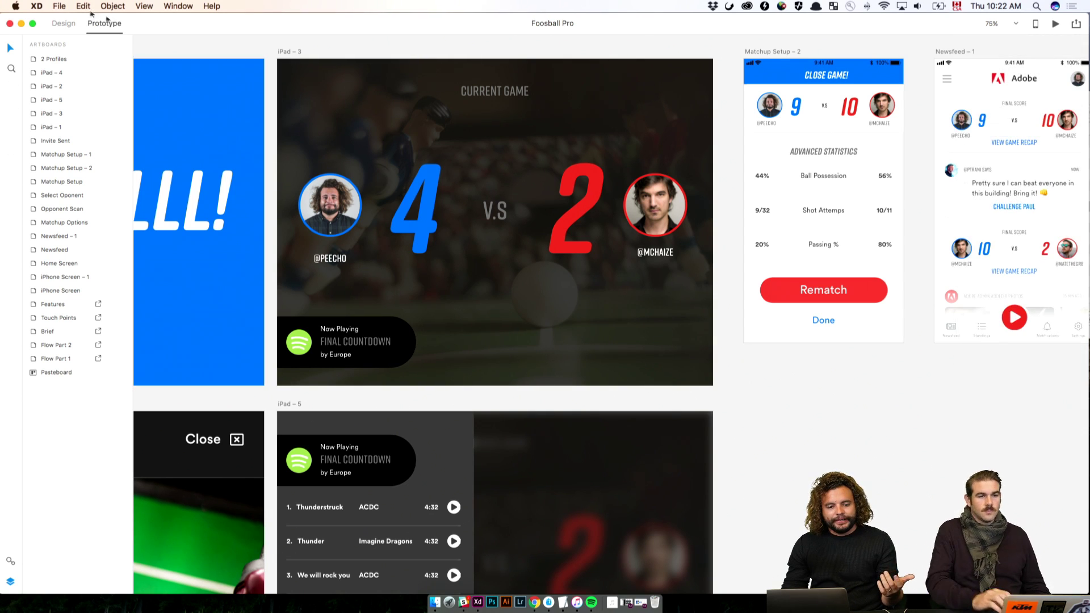
pyautogui.click(436, 217)
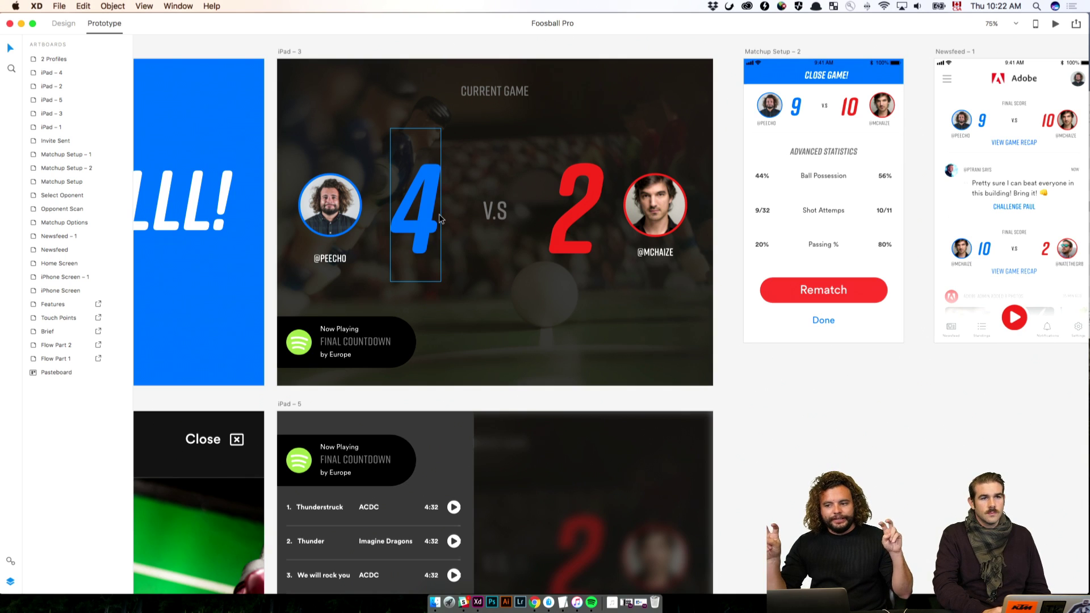
pyautogui.scroll(-5, 440, 218)
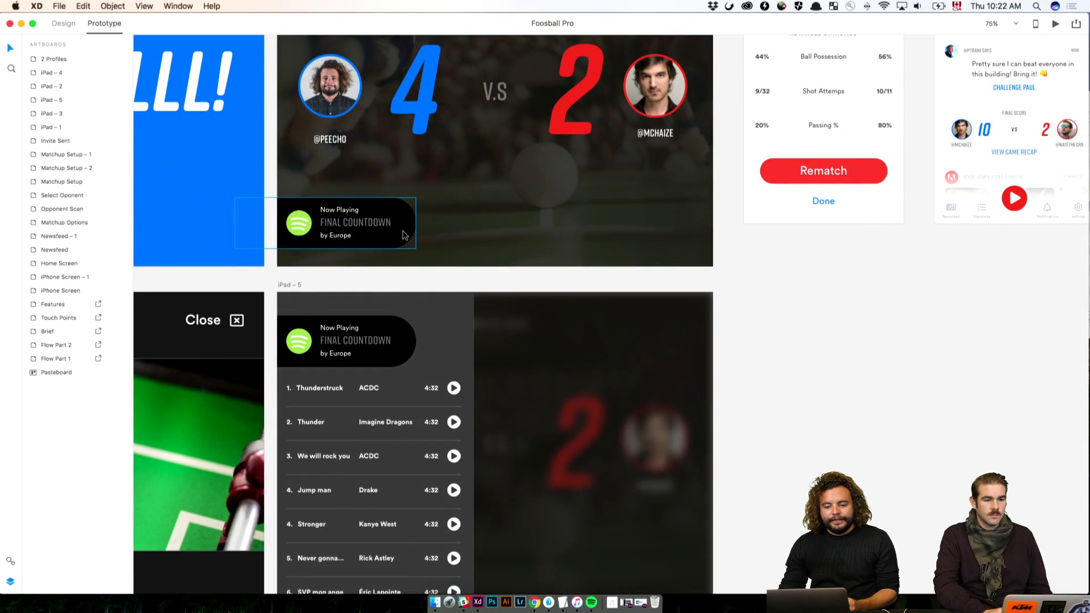
pyautogui.click(410, 231)
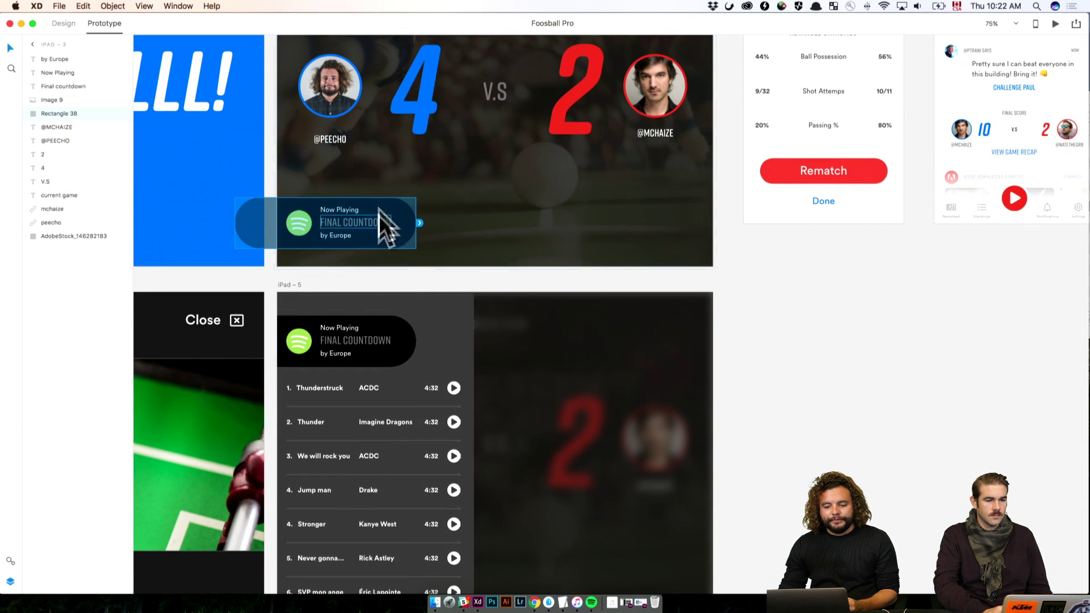
pyautogui.scroll(-3, 431, 236)
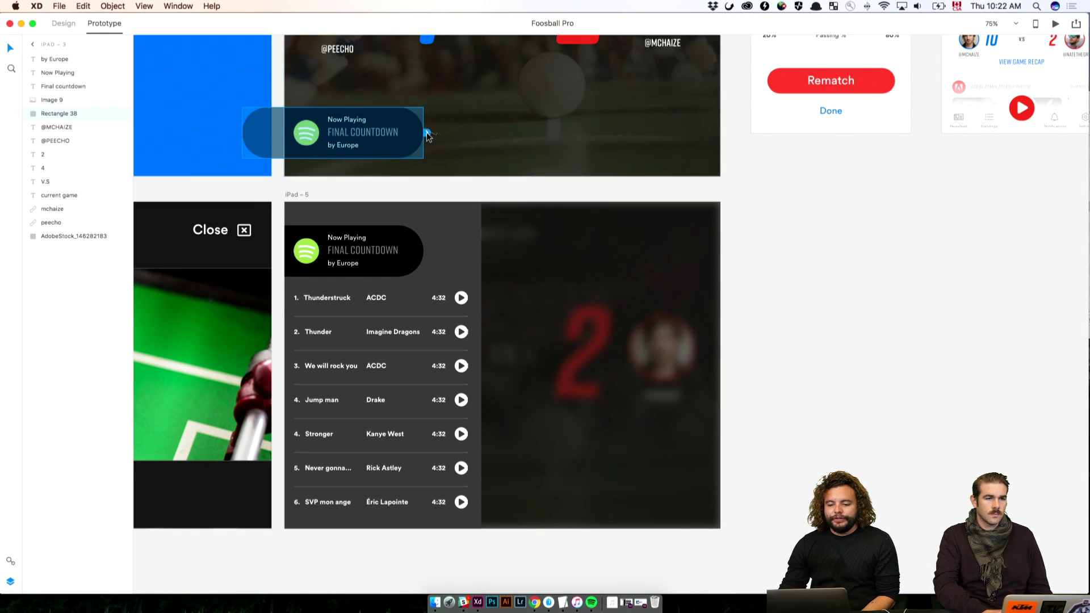
pyautogui.moveTo(429, 134); pyautogui.dragTo(659, 313)
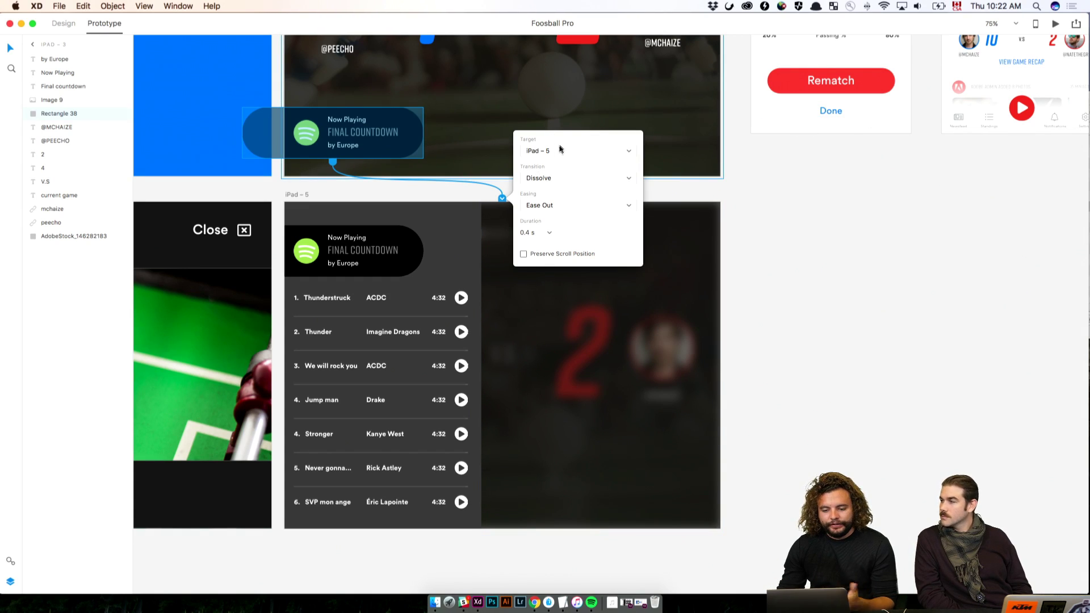
pyautogui.click(549, 176)
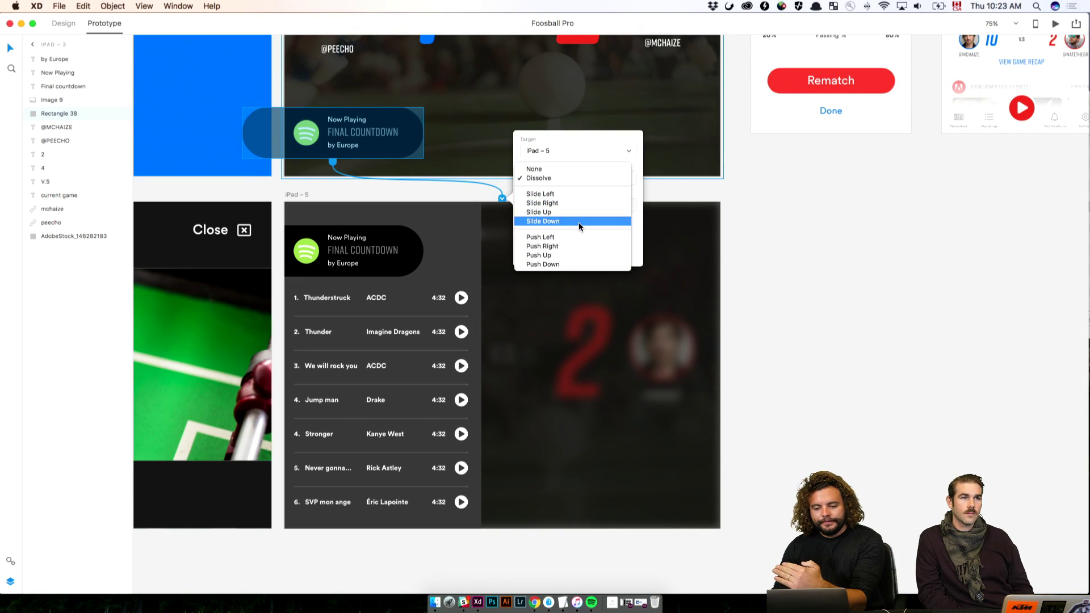
pyautogui.click(585, 193)
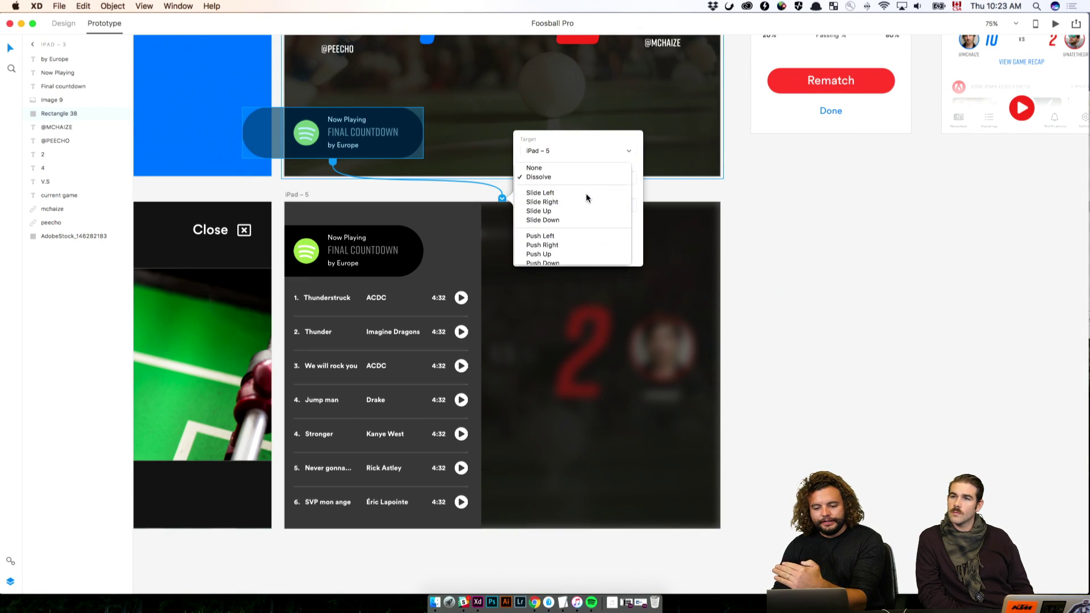
# Step: Preview the prototype, test opening the playlist from the Now Playing pill, and close the preview
pyautogui.click(1054, 23)
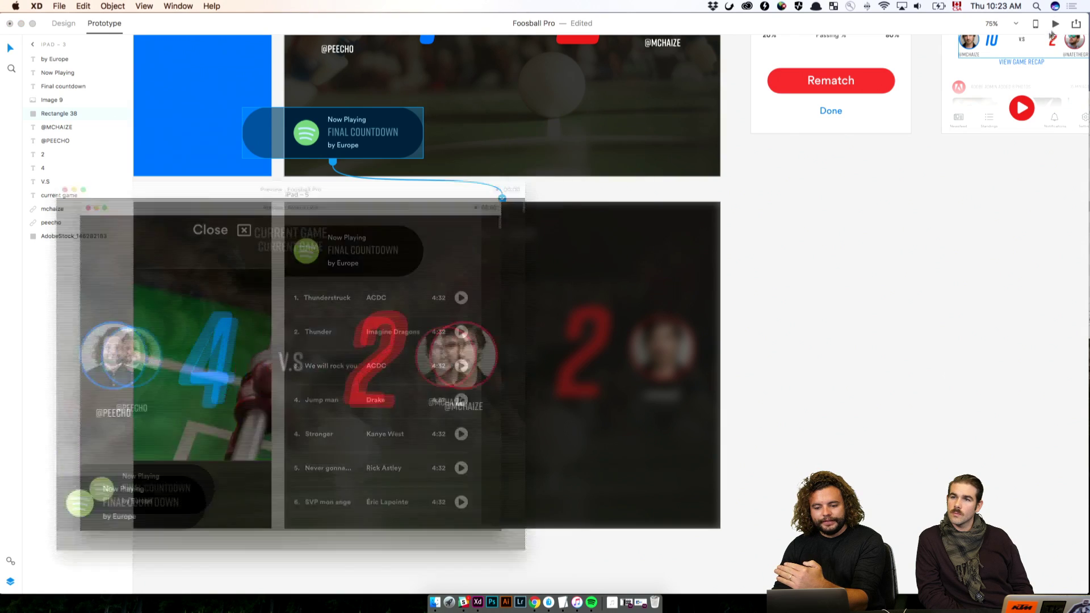
pyautogui.moveTo(408, 146); pyautogui.dragTo(600, 118)
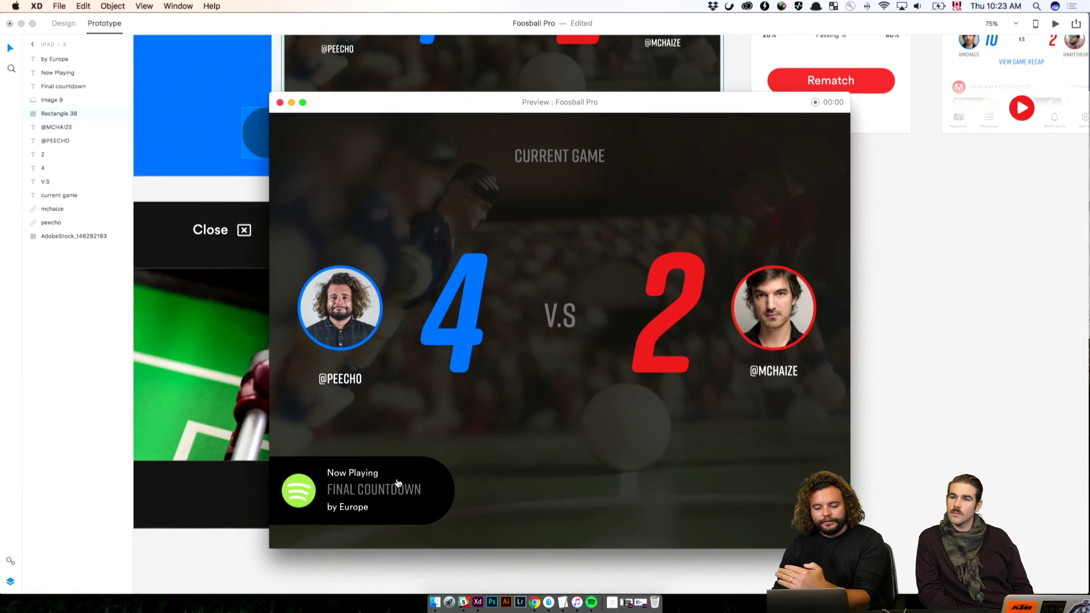
pyautogui.click(398, 483)
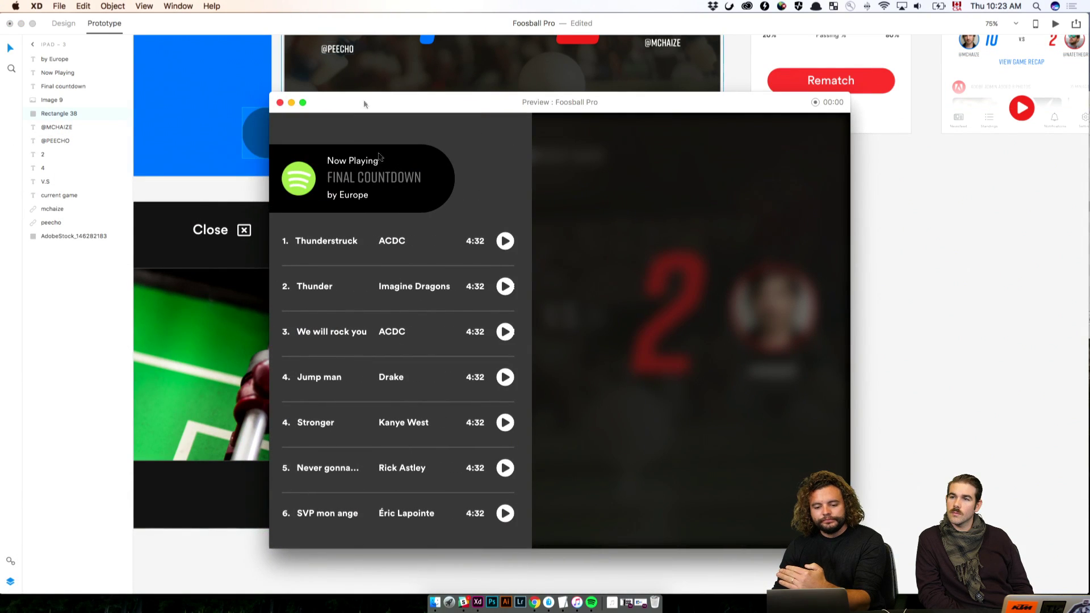
pyautogui.click(280, 102)
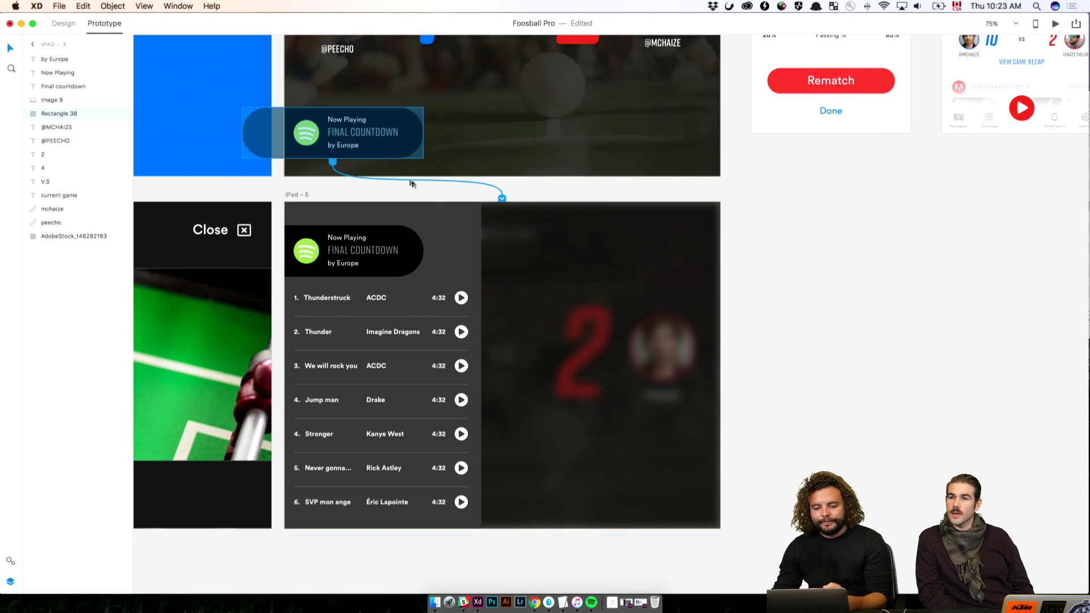
# Step: Change the transition of the Now Playing link to Slide Right
pyautogui.click(505, 201)
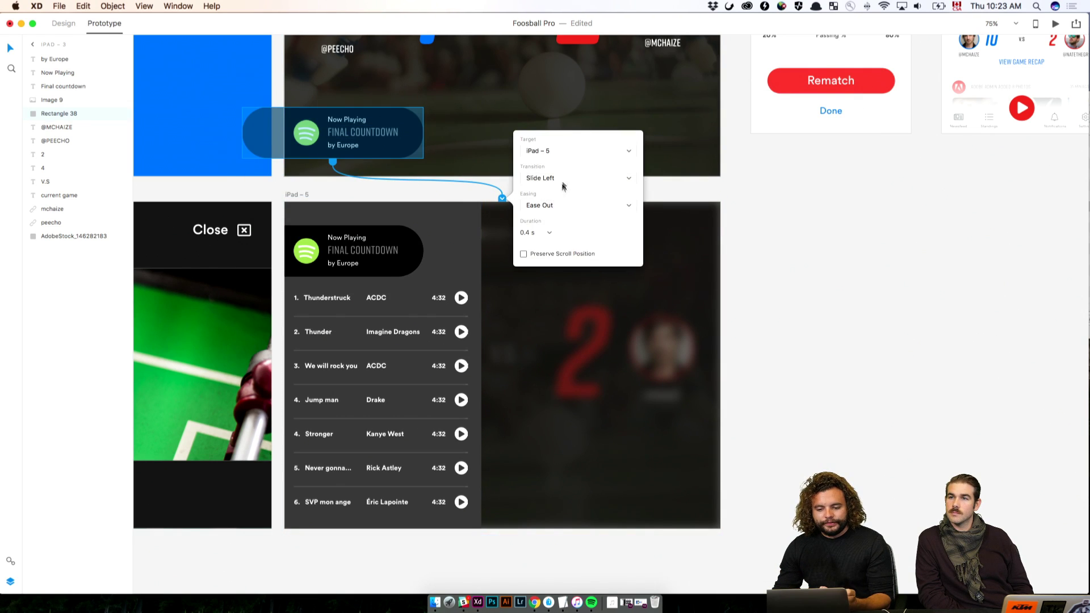
pyautogui.click(562, 179)
pyautogui.click(562, 186)
pyautogui.click(795, 215)
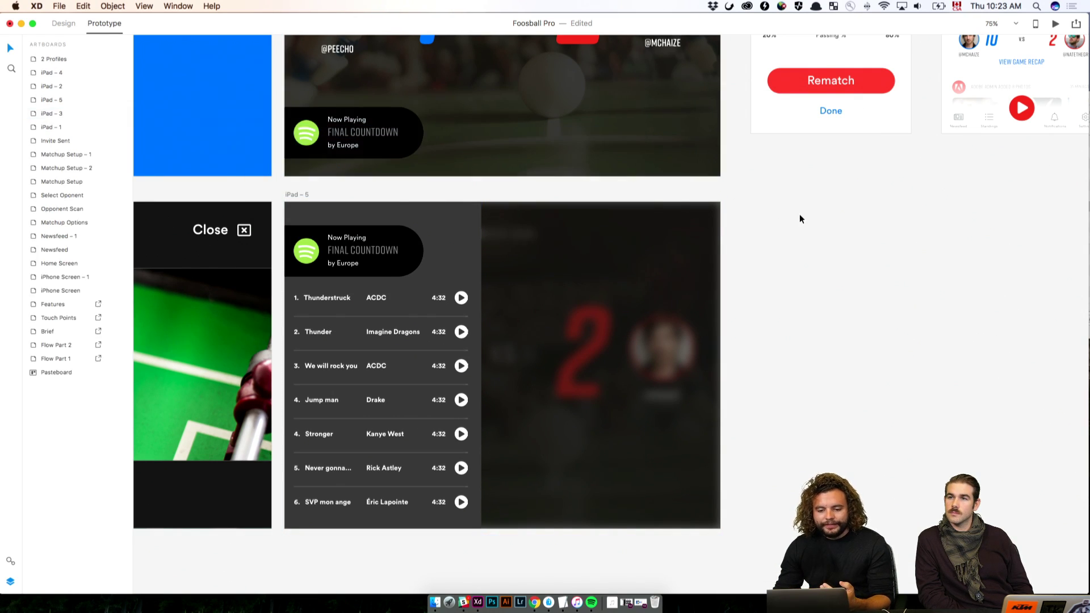
# Step: Check the Now Playing pill's link to iPad – 5 and return to Design mode with nothing selected
pyautogui.click(375, 146)
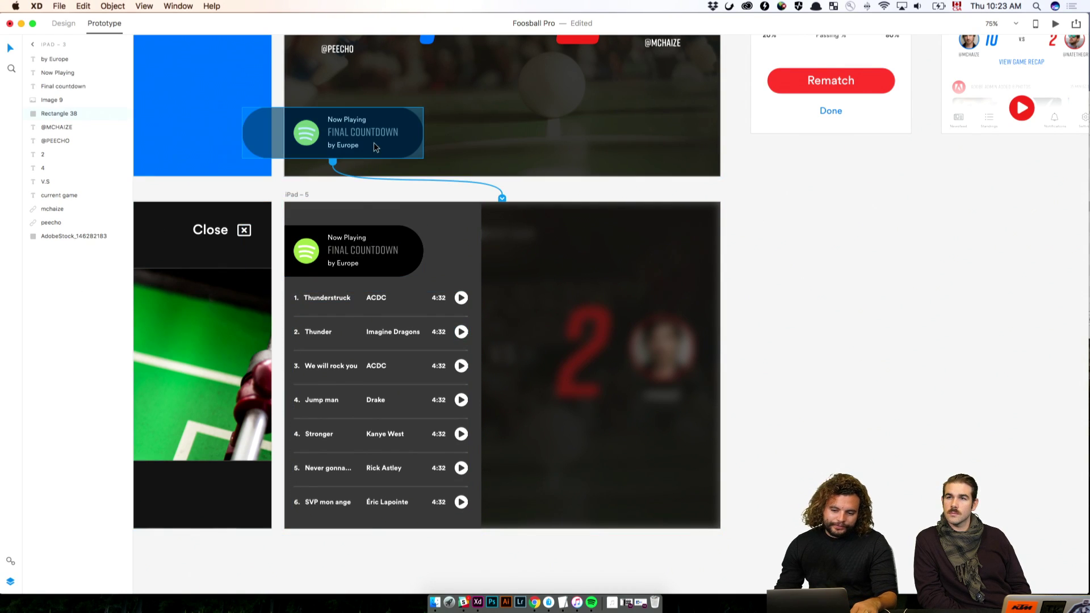
pyautogui.click(63, 23)
pyautogui.click(724, 286)
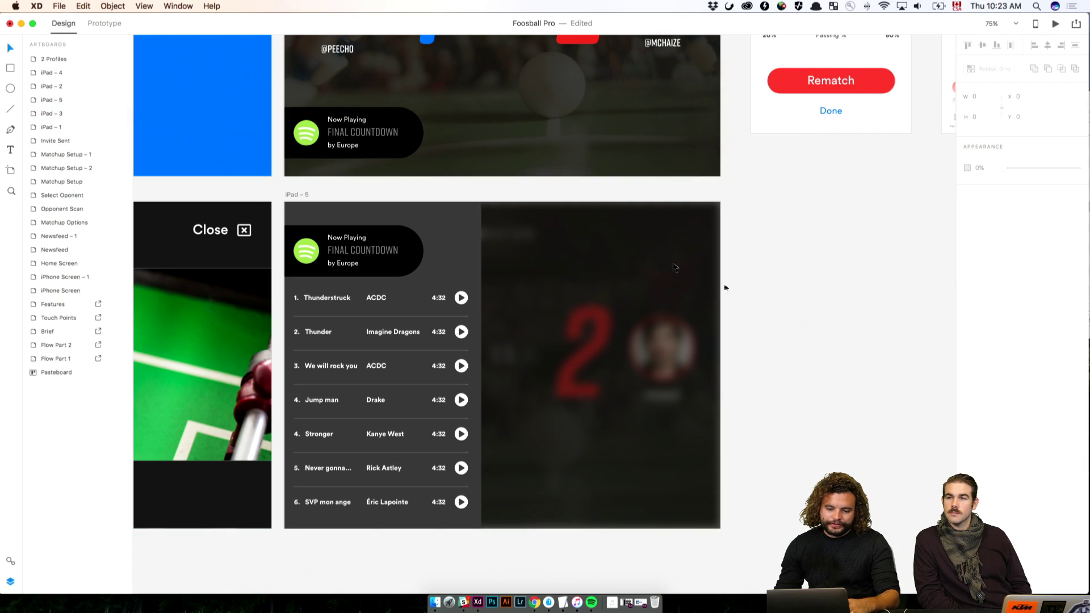
# Step: Copy the Now Playing pill with its three text lines and Spotify logo from the iPad – 3 artboard
pyautogui.click(376, 128)
pyautogui.click(407, 125)
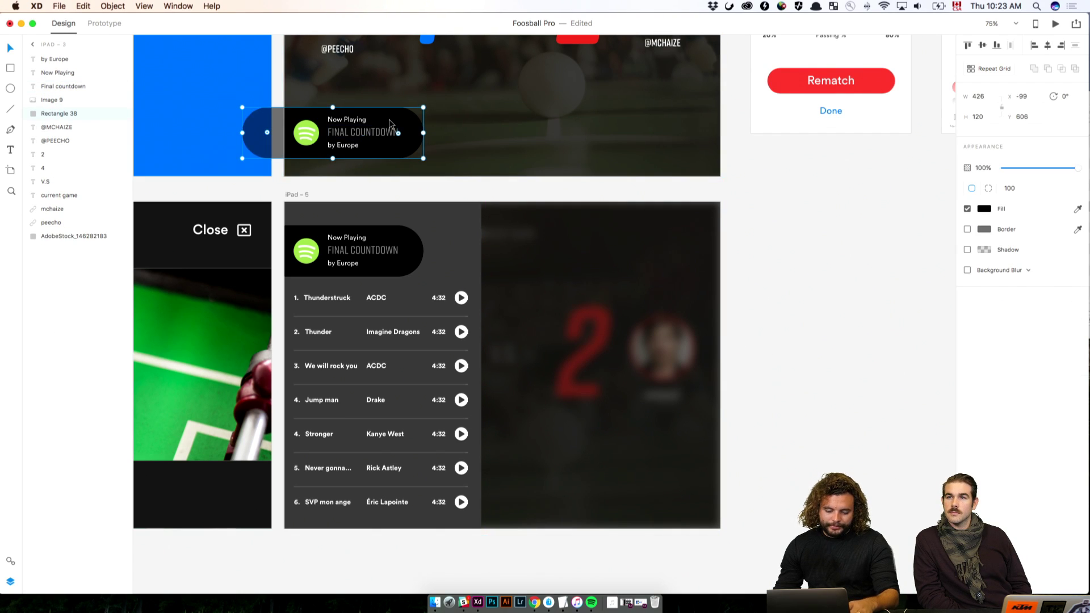
pyautogui.click(433, 125)
pyautogui.click(360, 126)
pyautogui.click(348, 121)
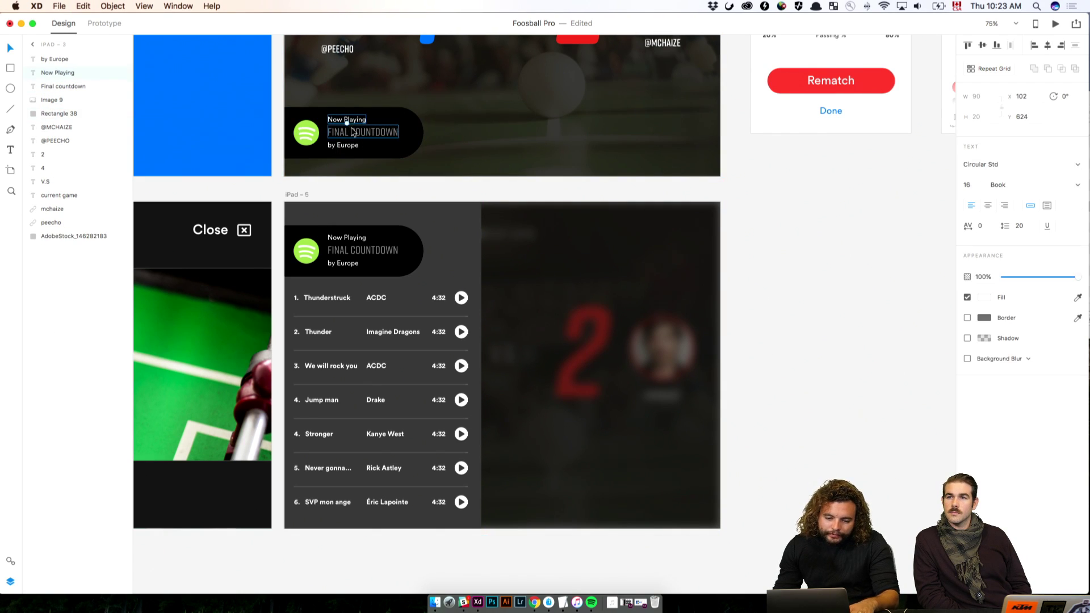
pyautogui.keyDown('shift'); pyautogui.click(352, 132); pyautogui.keyUp('shift')
pyautogui.keyDown('shift'); pyautogui.click(345, 145); pyautogui.keyUp('shift')
pyautogui.keyDown('shift'); pyautogui.click(309, 139); pyautogui.keyUp('shift')
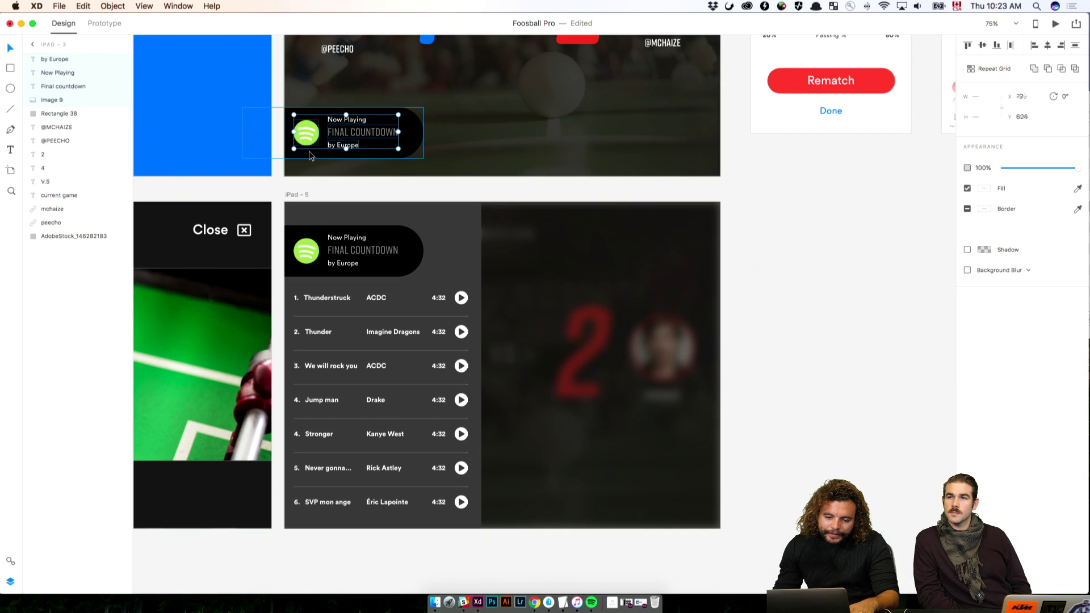
pyautogui.click(728, 236)
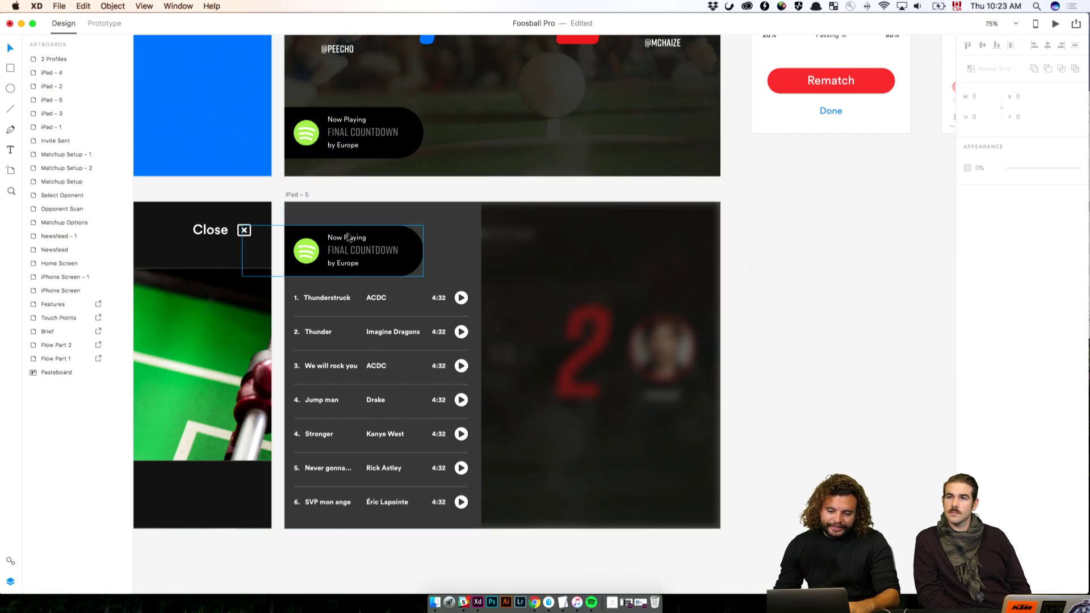
# Step: Delete the Now Playing pill from iPad – 5 and move the song list up to Y 42
pyautogui.click(348, 237)
pyautogui.press('Delete')
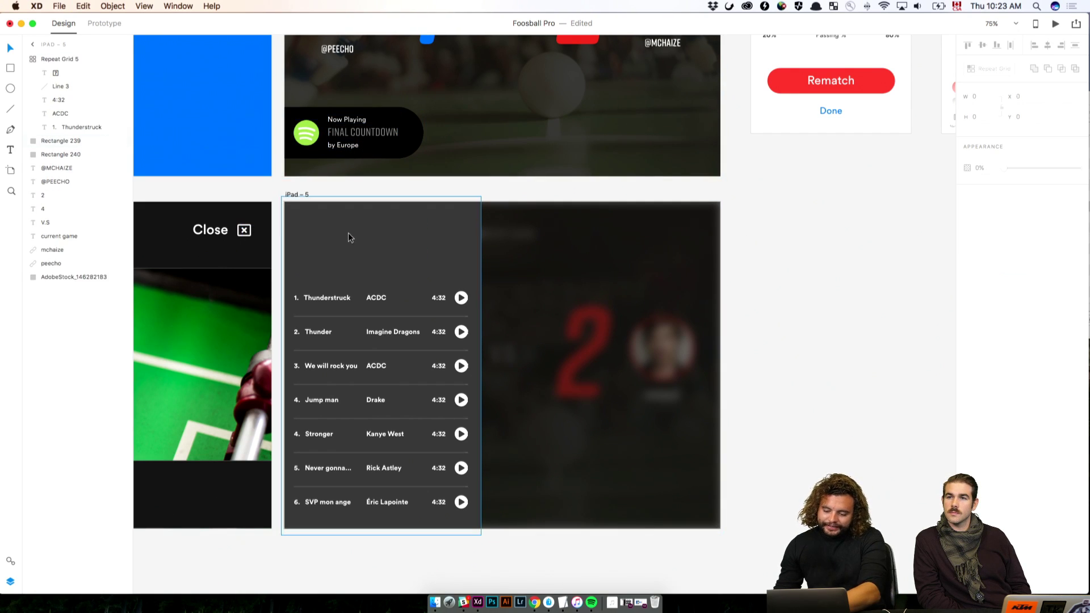
pyautogui.click(329, 298)
pyautogui.moveTo(329, 298); pyautogui.dragTo(327, 225)
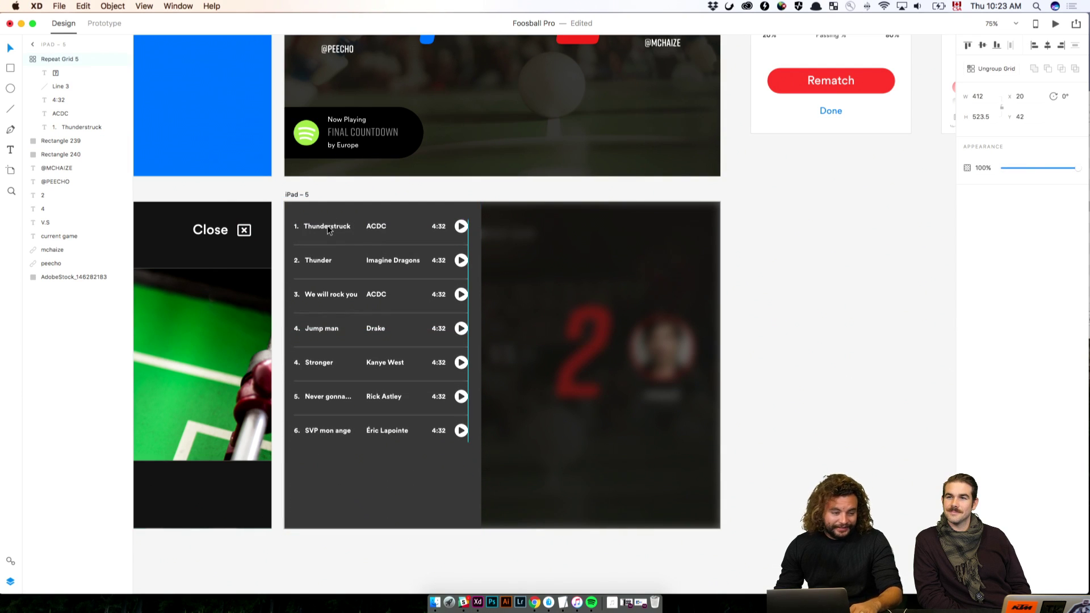
# Step: Paste the copied Now Playing pill onto the iPad – 5 artboard below the song list and deselect it
pyautogui.click(337, 191)
pyautogui.click(304, 194)
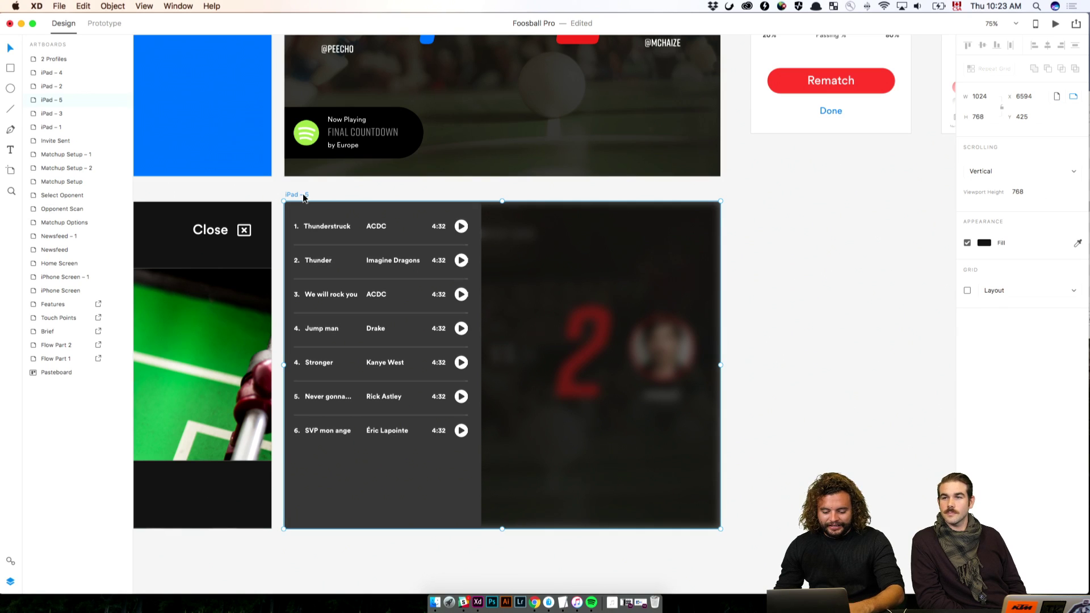
pyautogui.press('super+v')
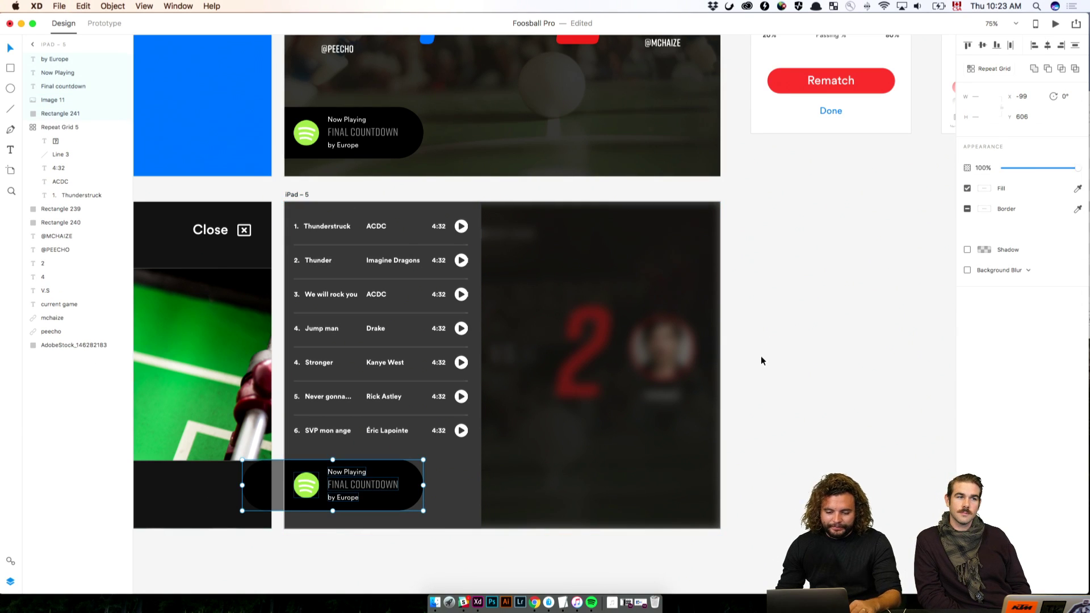
pyautogui.click(793, 360)
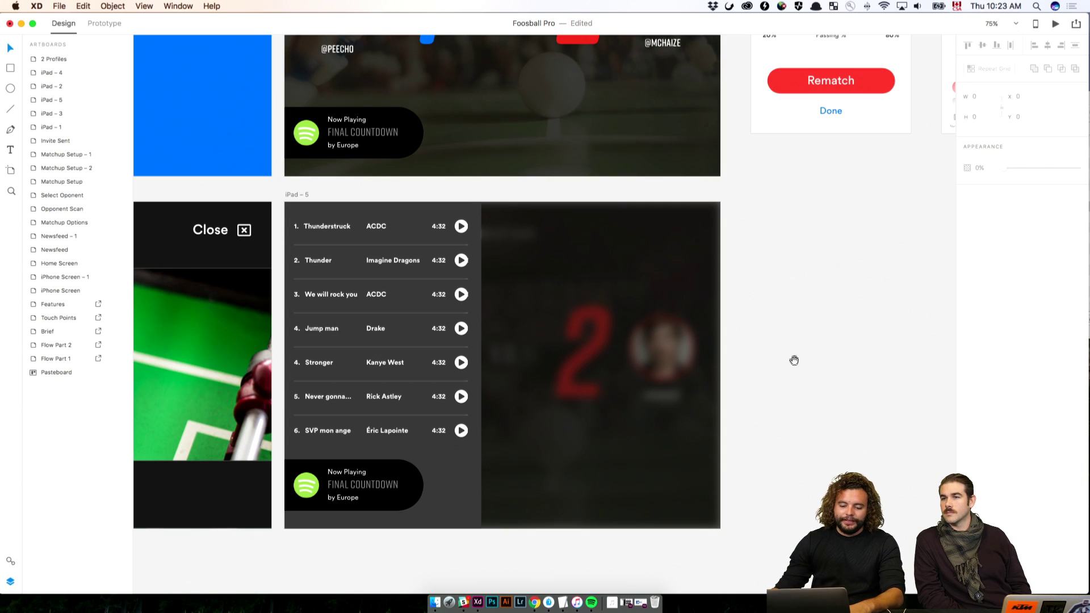
# Step: In Prototype mode, preview from iPad – 3, test opening the playlist from the Now Playing pill, and close the preview
pyautogui.moveTo(794, 360); pyautogui.dragTo(791, 421)
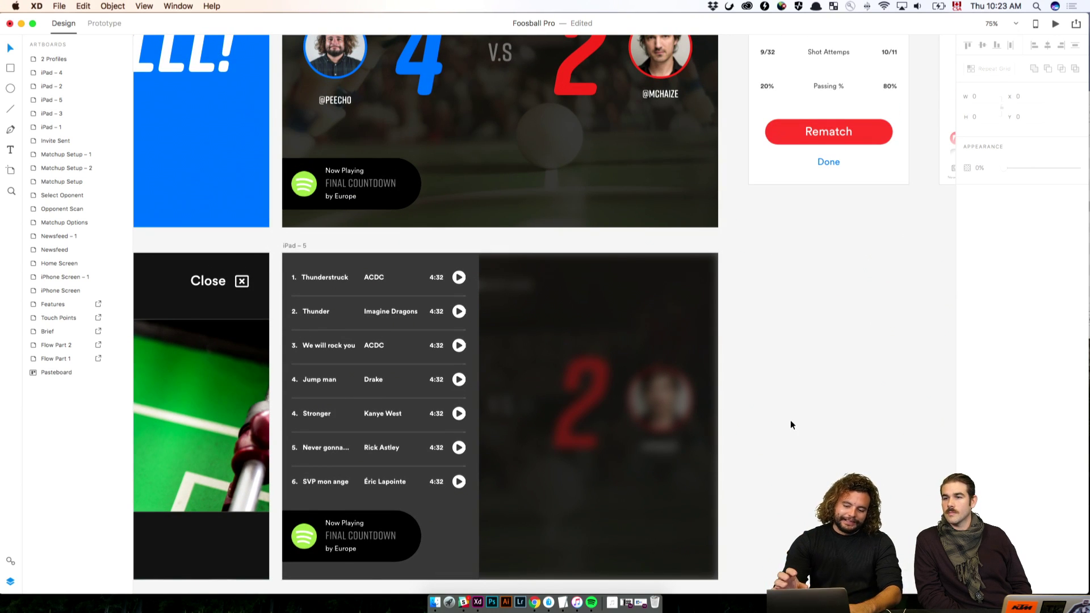
pyautogui.scroll(3, 788, 395)
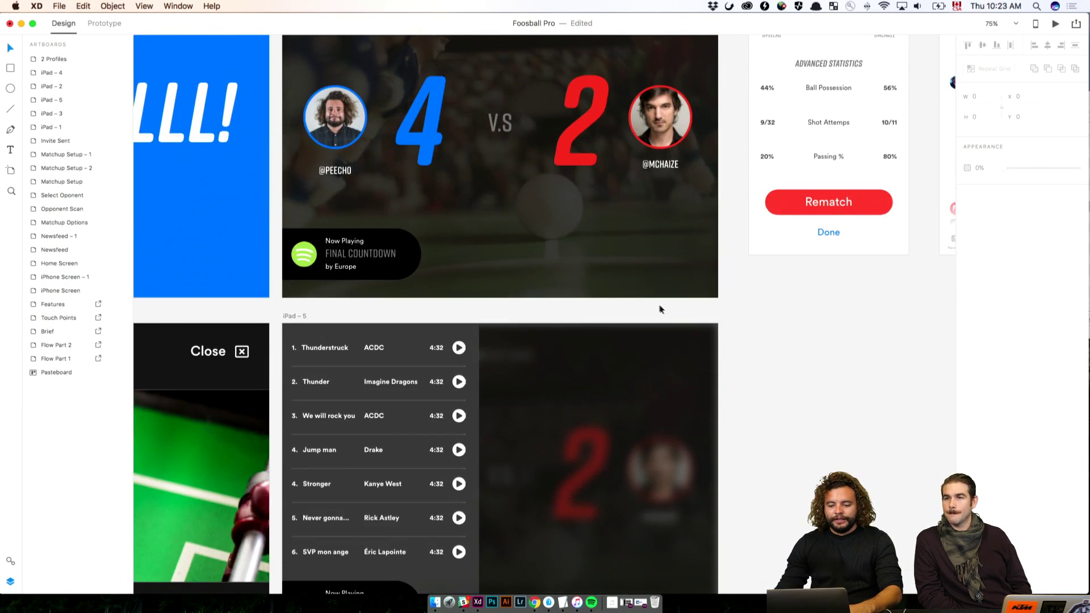
pyautogui.click(114, 25)
pyautogui.click(1055, 24)
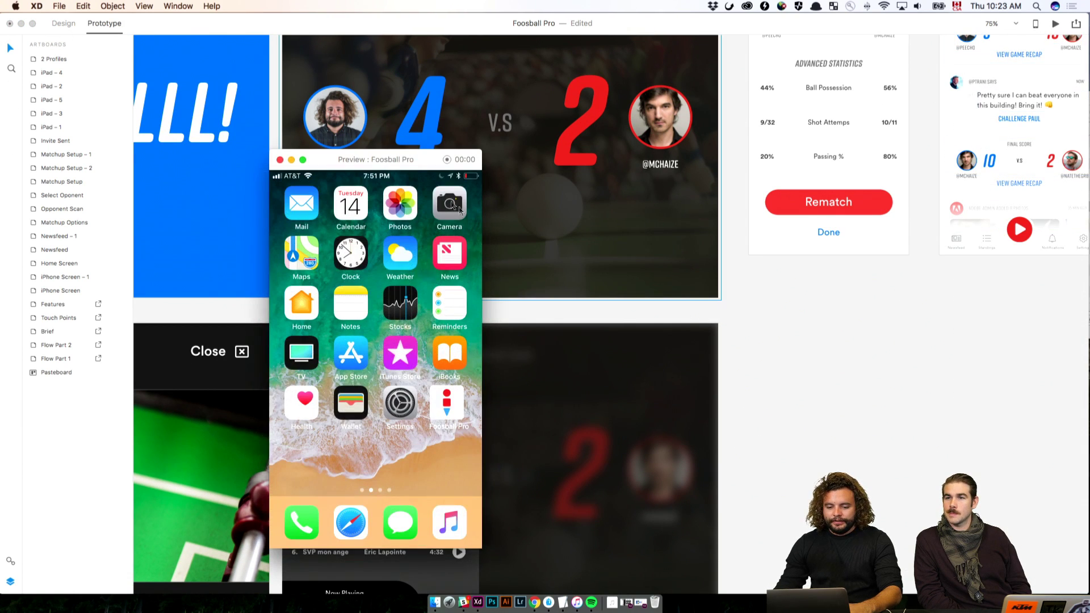
pyautogui.click(280, 159)
pyautogui.scroll(7, 294, 198)
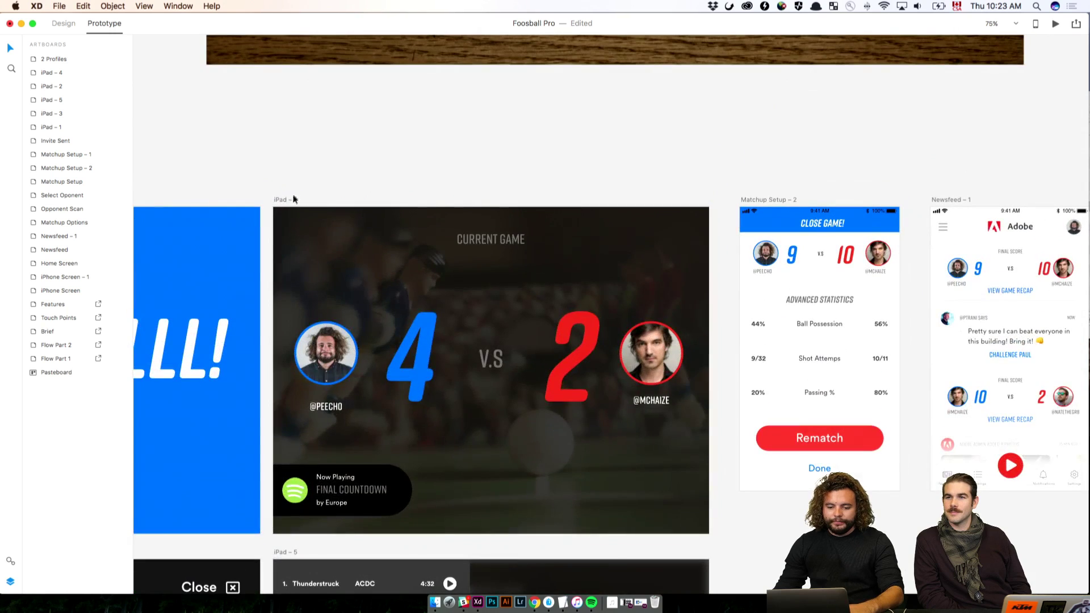
pyautogui.click(294, 198)
pyautogui.press('super+Return')
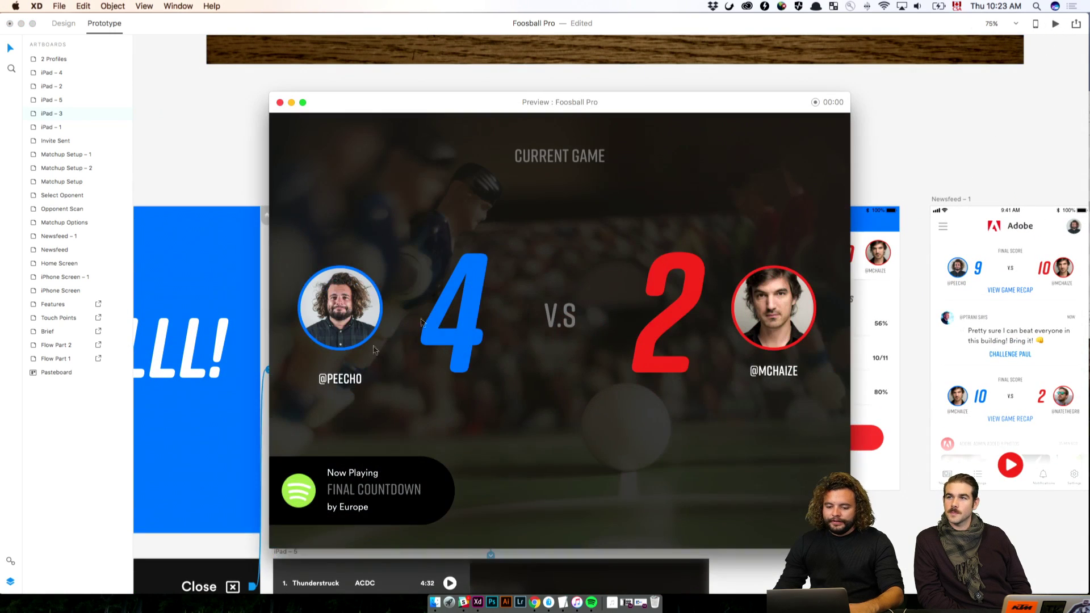
pyautogui.click(368, 505)
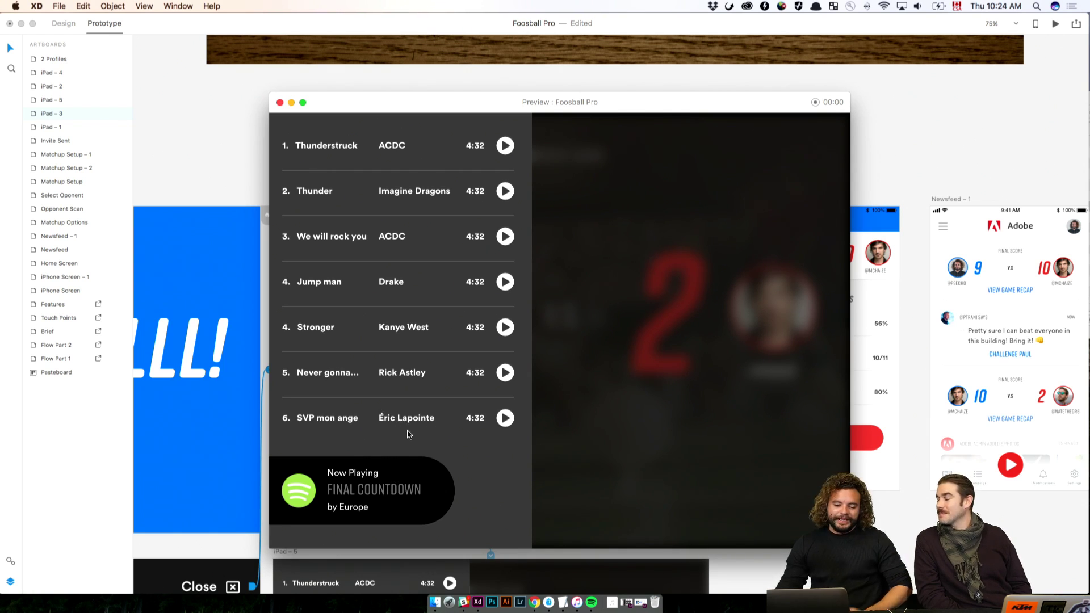
pyautogui.click(279, 102)
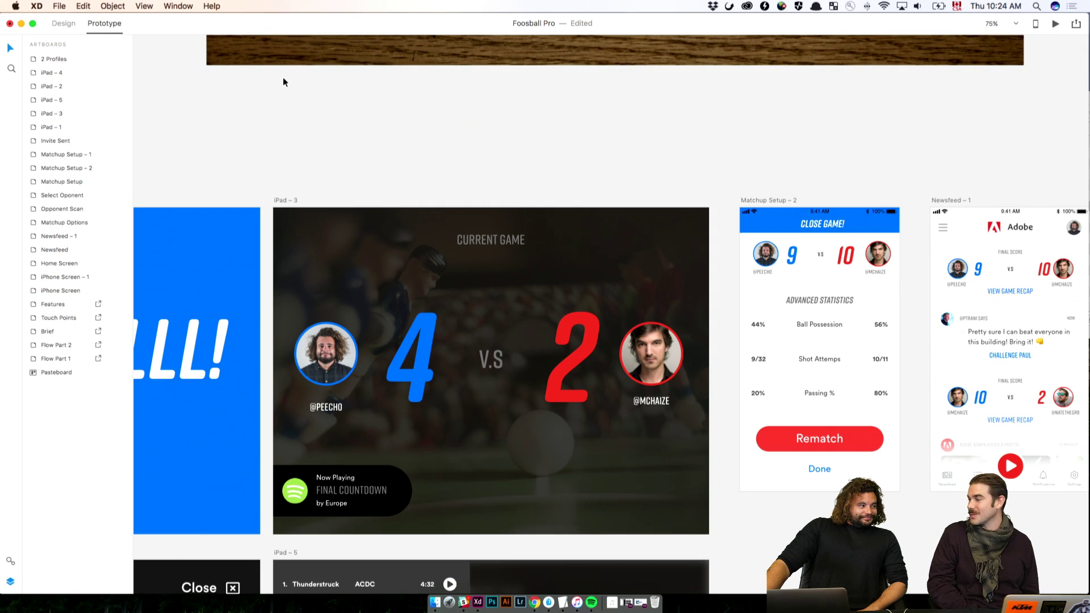
pyautogui.scroll(-2, 287, 88)
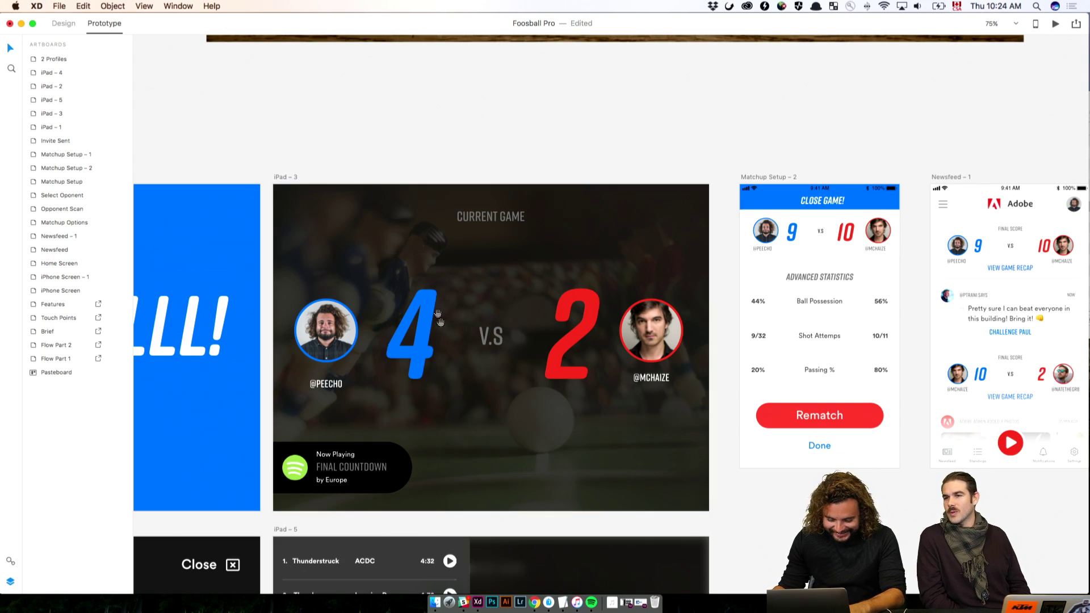
pyautogui.scroll(-10, 415, 89)
pyautogui.scroll(-2, 416, 88)
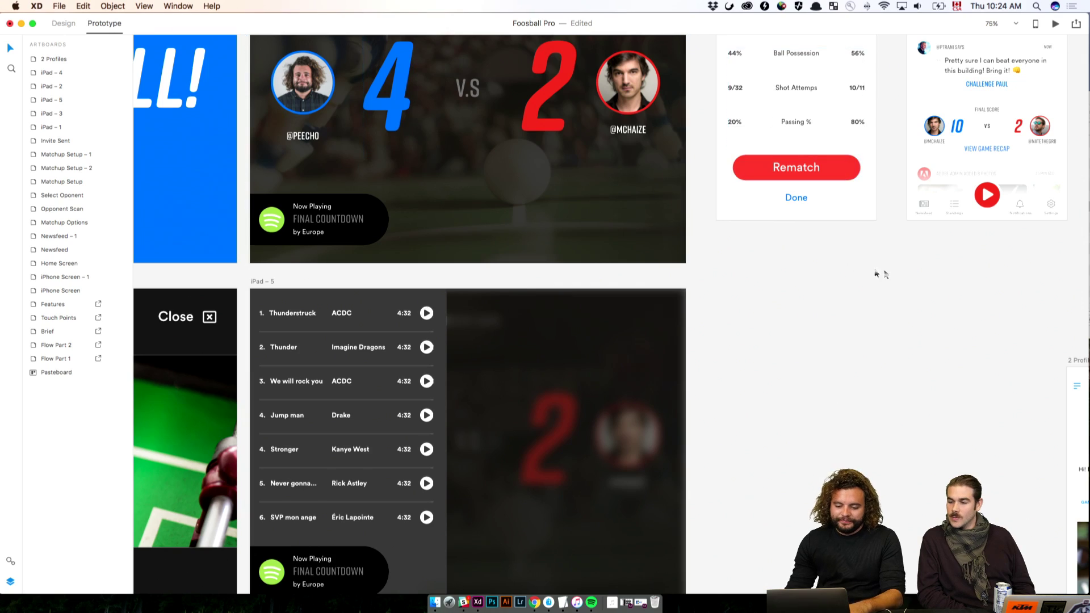
pyautogui.scroll(-5, 783, 242)
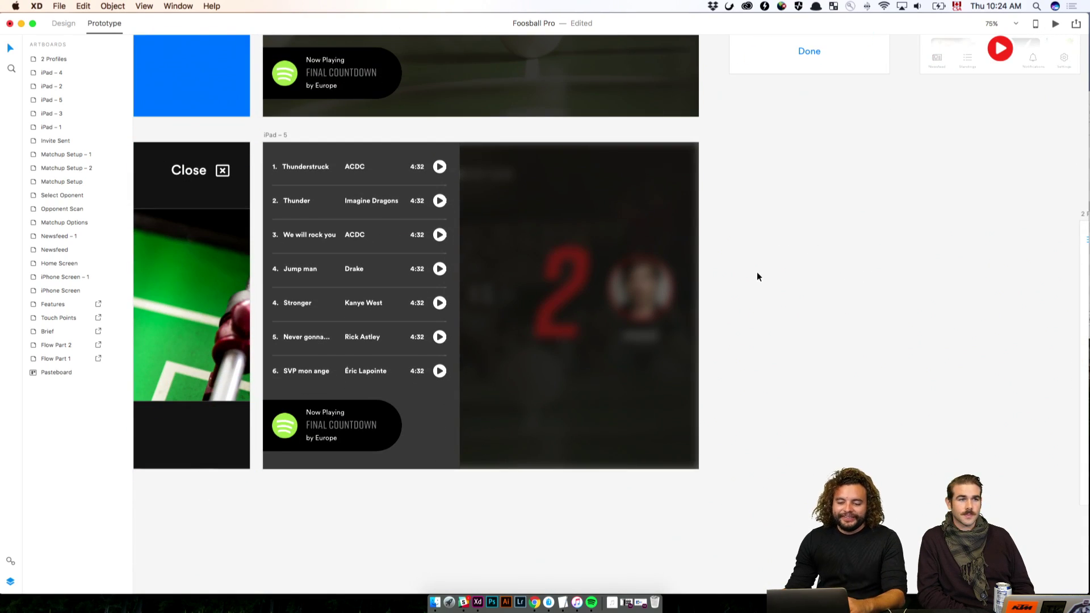
pyautogui.hscroll(-3, 758, 275)
pyautogui.scroll(4, 759, 275)
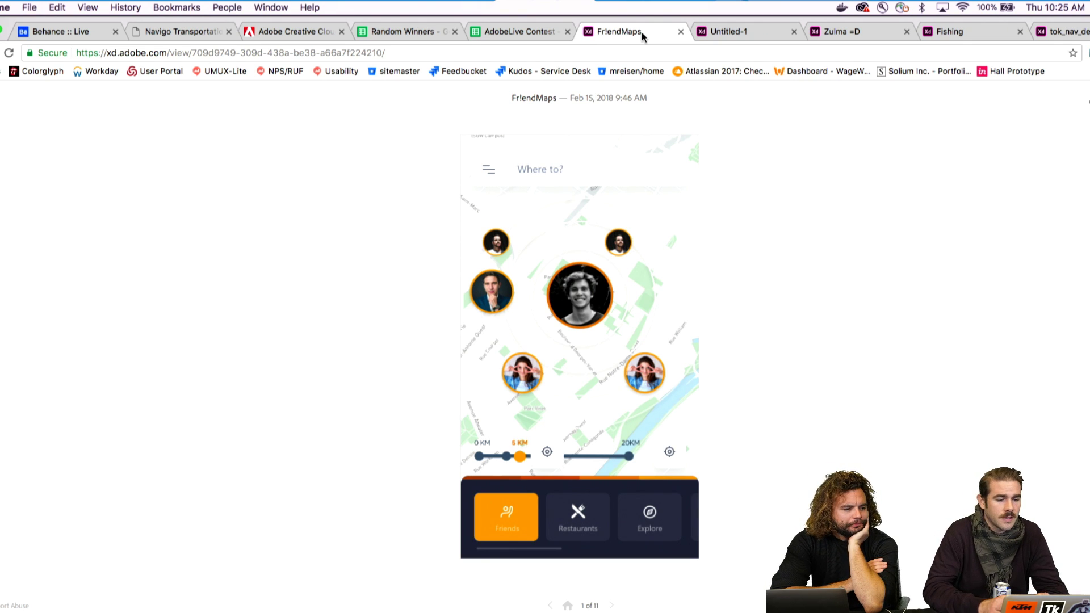
# Step: In the browser's Fr!endMaps prototype, try the friends map, show the Restaurants map and open its side menu
pyautogui.click(638, 329)
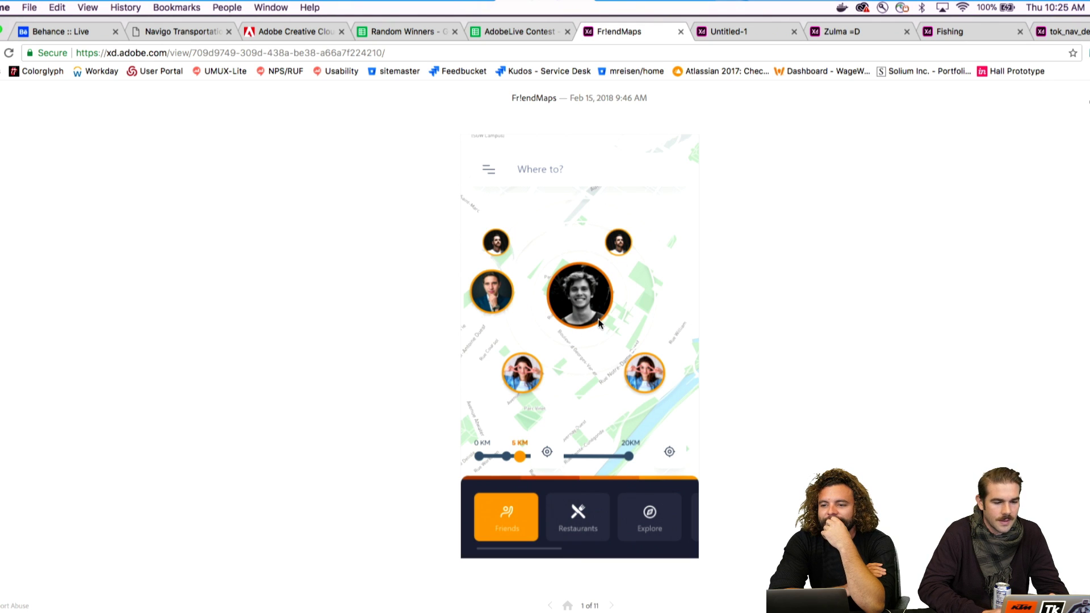
pyautogui.click(582, 516)
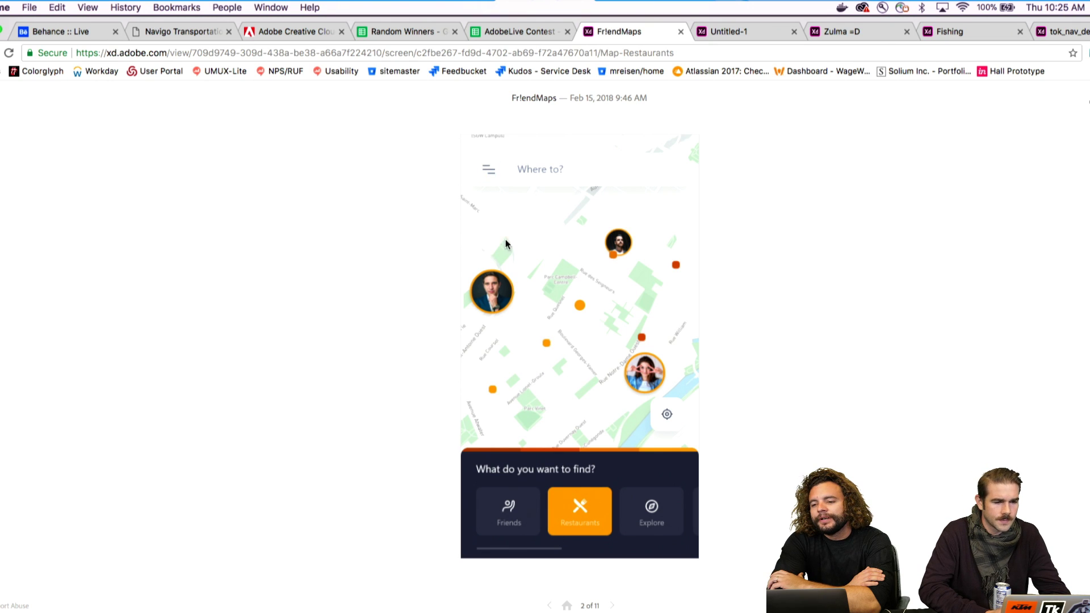
pyautogui.click(488, 170)
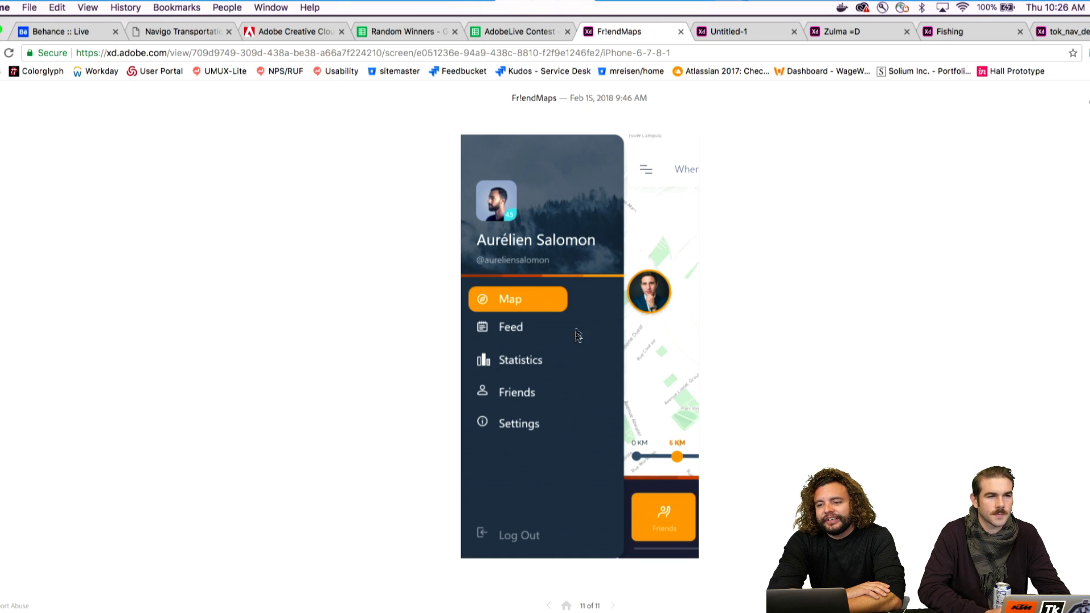
pyautogui.click(575, 346)
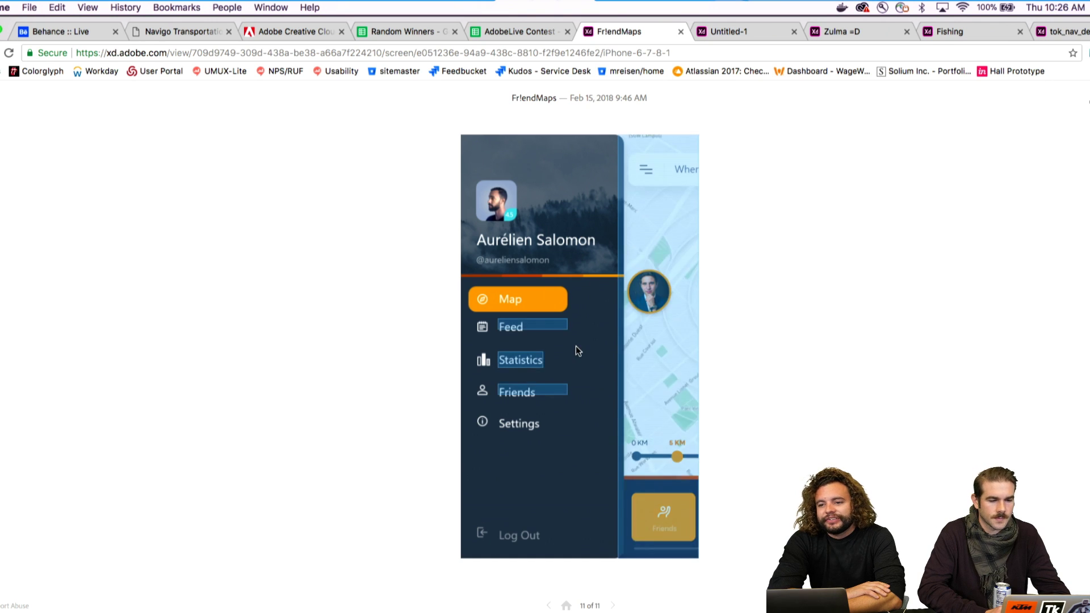
# Step: Visit the Feed and Statistics screens of the Fr!endMaps prototype through its side menu
pyautogui.click(523, 328)
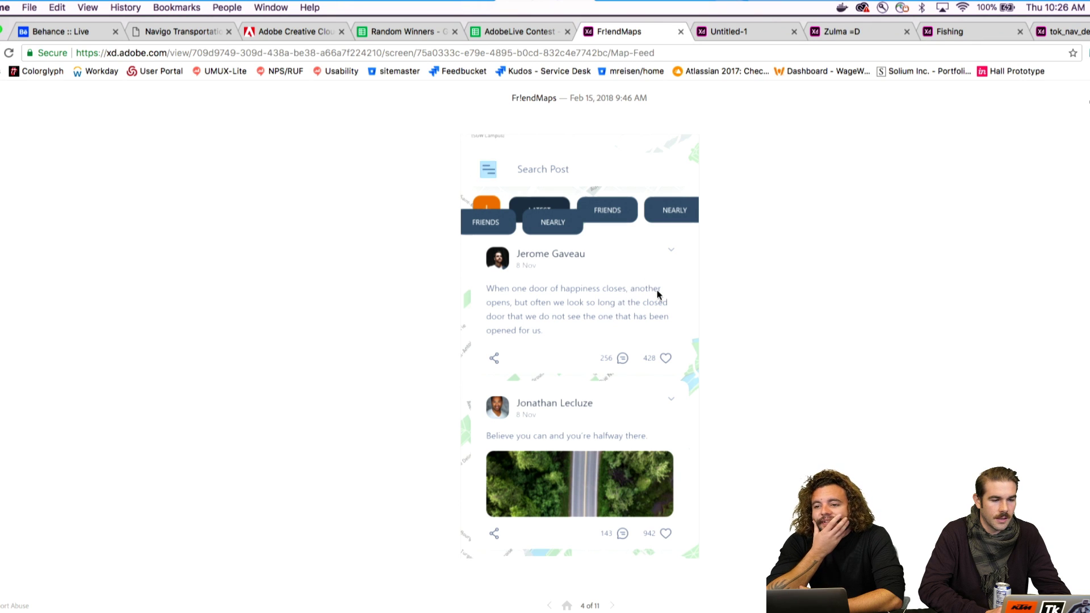
pyautogui.click(486, 170)
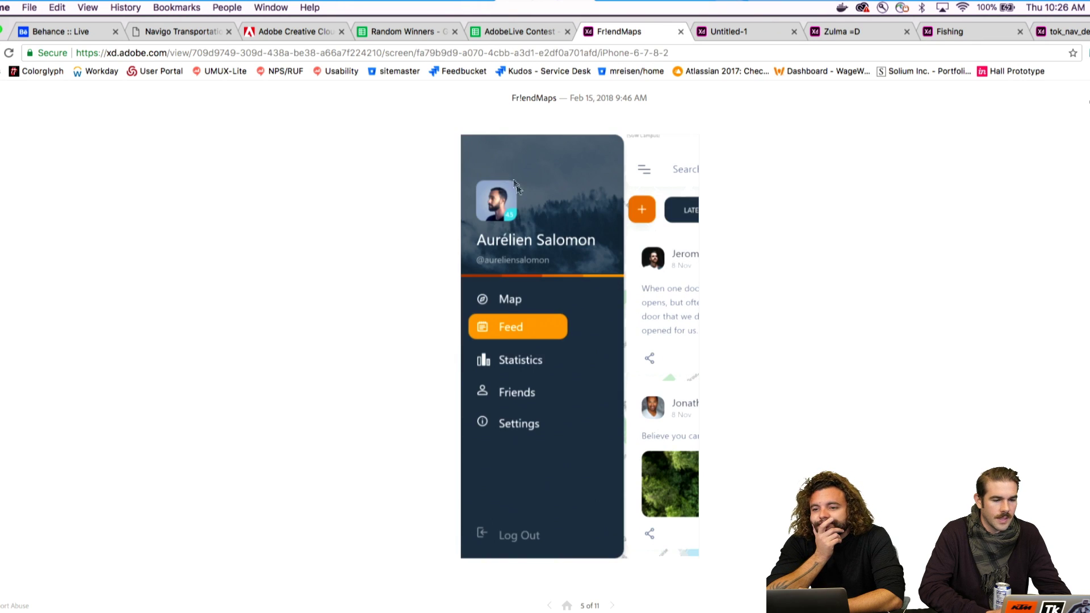
pyautogui.click(536, 318)
pyautogui.click(531, 362)
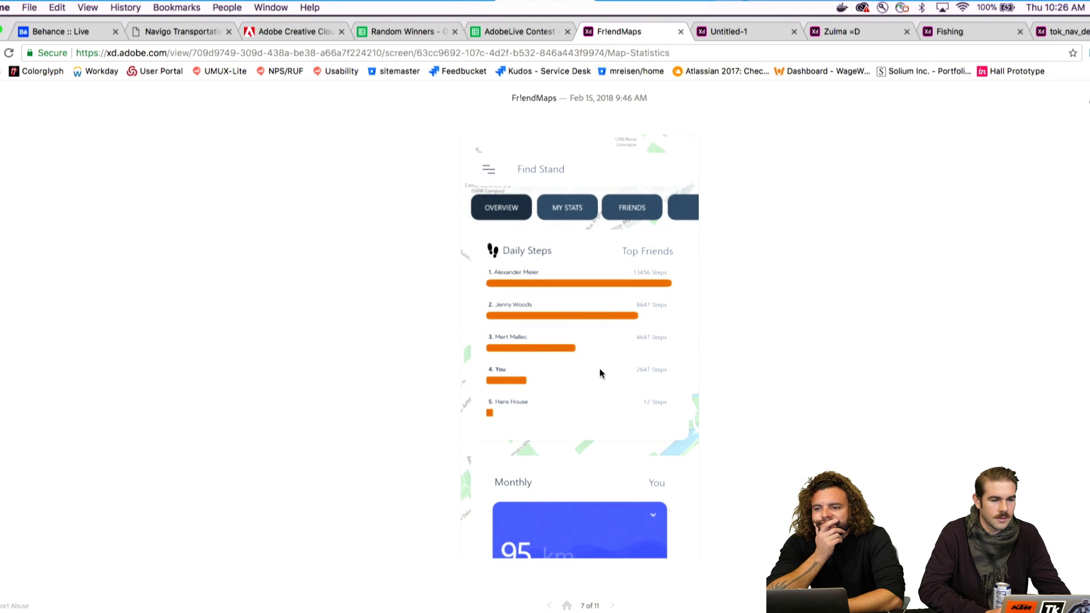
# Step: Open the Friends screen of the Fr!endMaps prototype and look through its active and offline friends
pyautogui.click(492, 171)
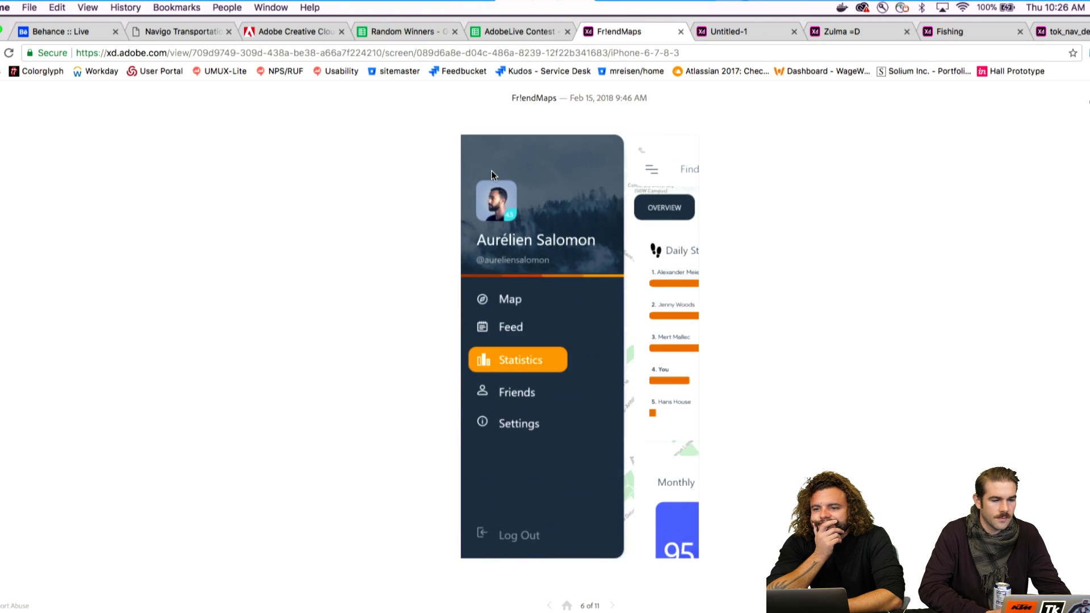
pyautogui.click(481, 519)
pyautogui.click(526, 391)
pyautogui.scroll(-3, 607, 325)
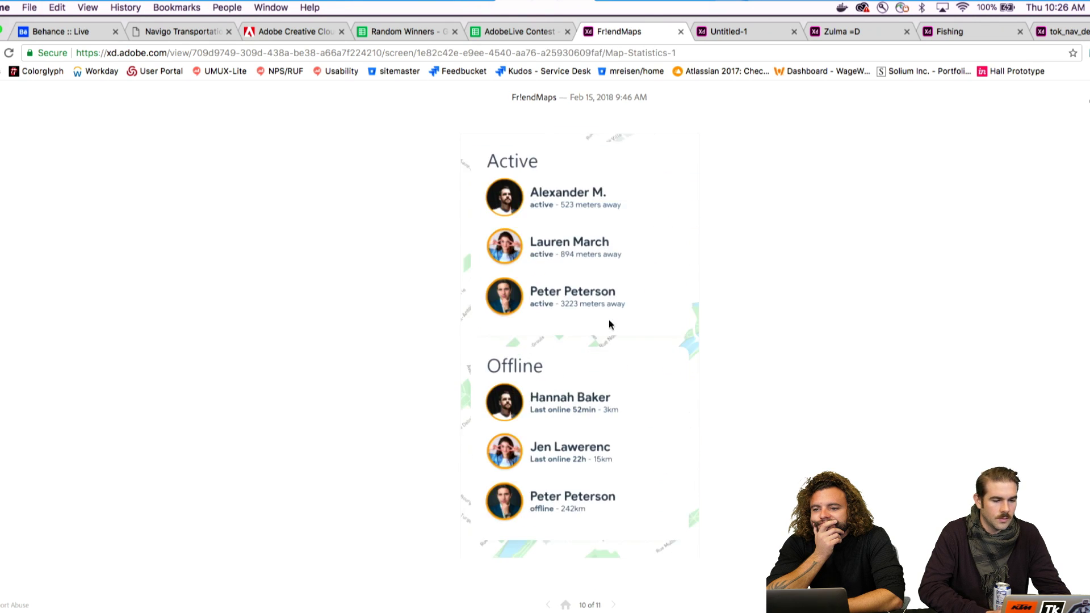
pyautogui.scroll(3, 608, 319)
pyautogui.scroll(-3, 608, 319)
pyautogui.scroll(3, 609, 323)
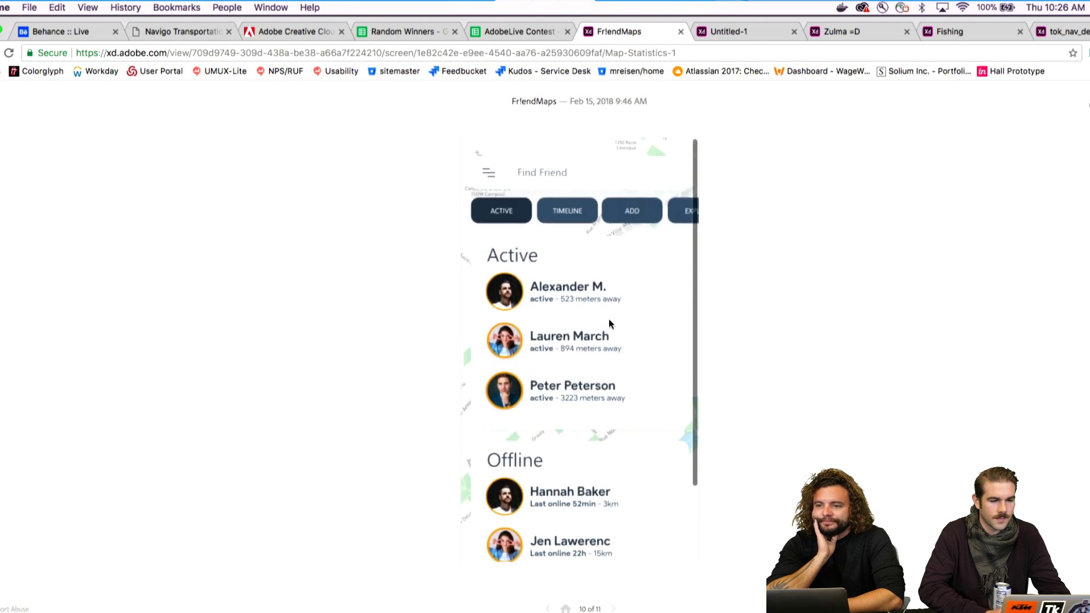
# Step: Switch to the Untitled-1 prototype, start it from its Where am i? screen and try its location screen
pyautogui.click(751, 31)
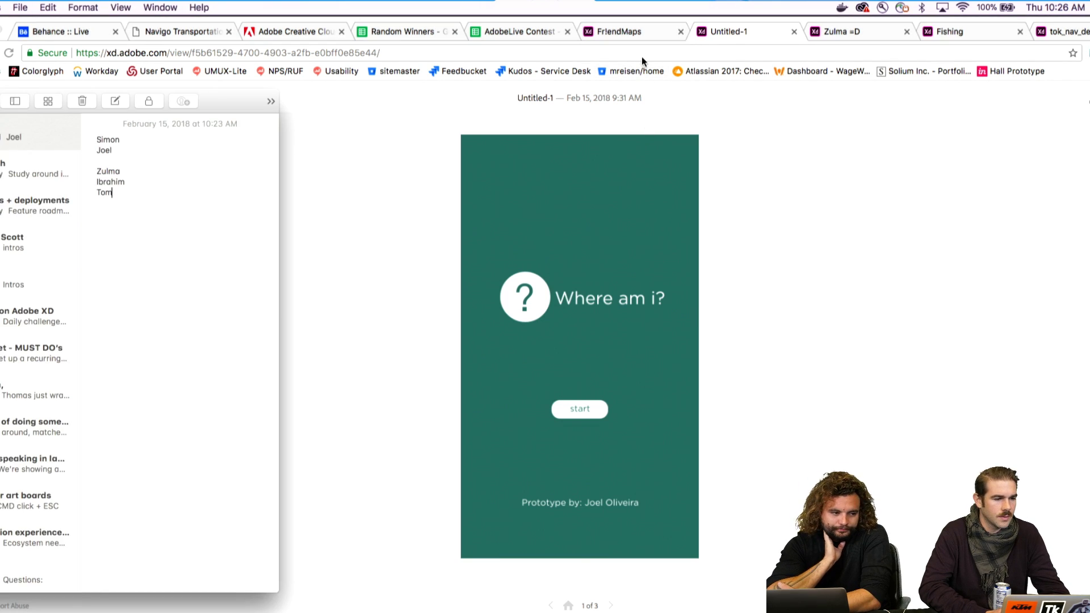
pyautogui.click(634, 26)
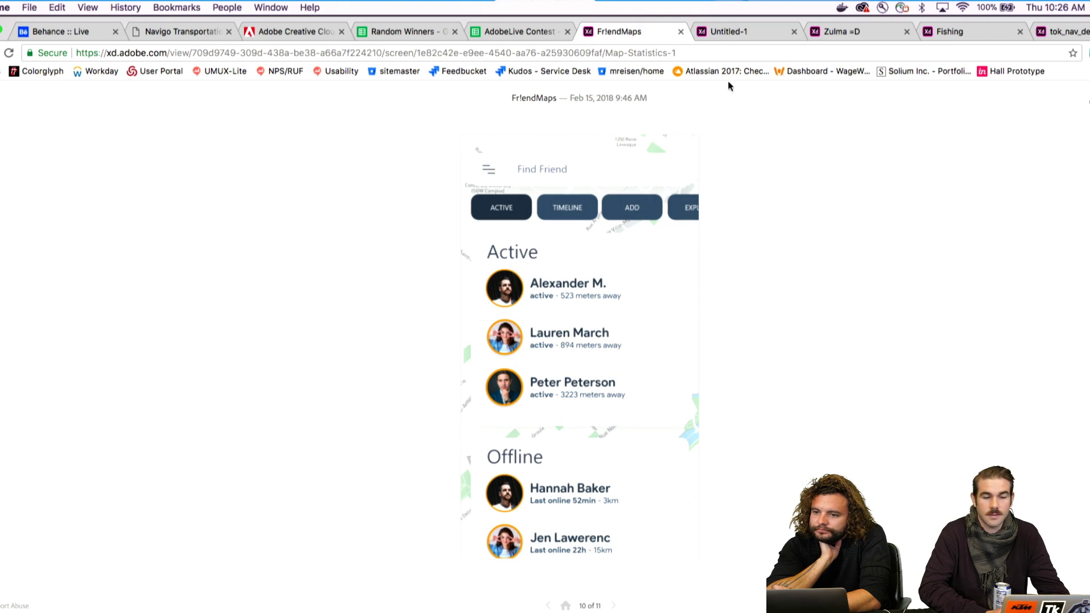
pyautogui.click(750, 40)
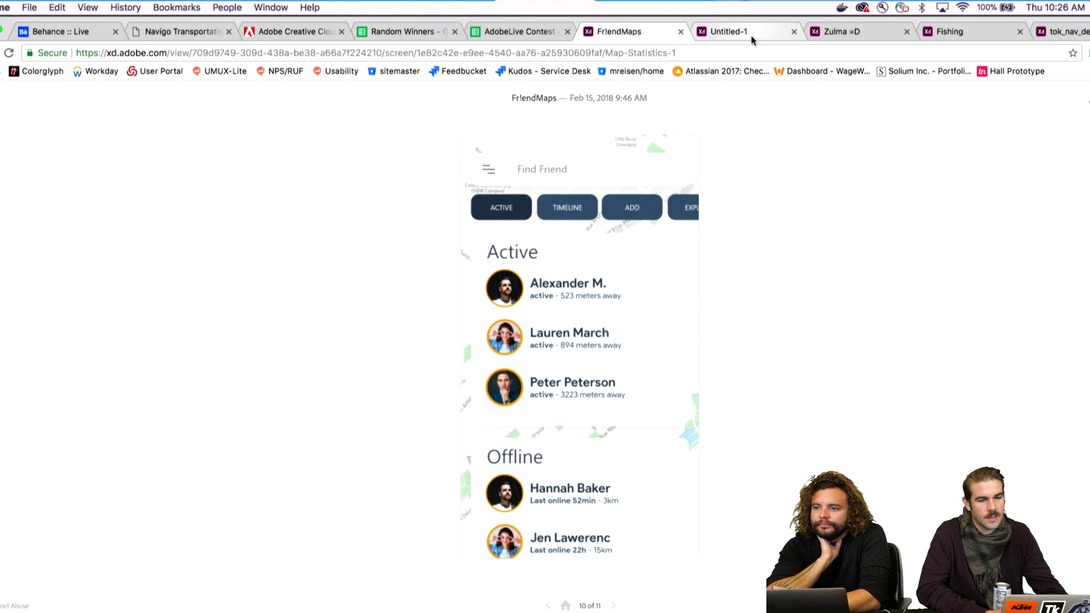
pyautogui.click(587, 409)
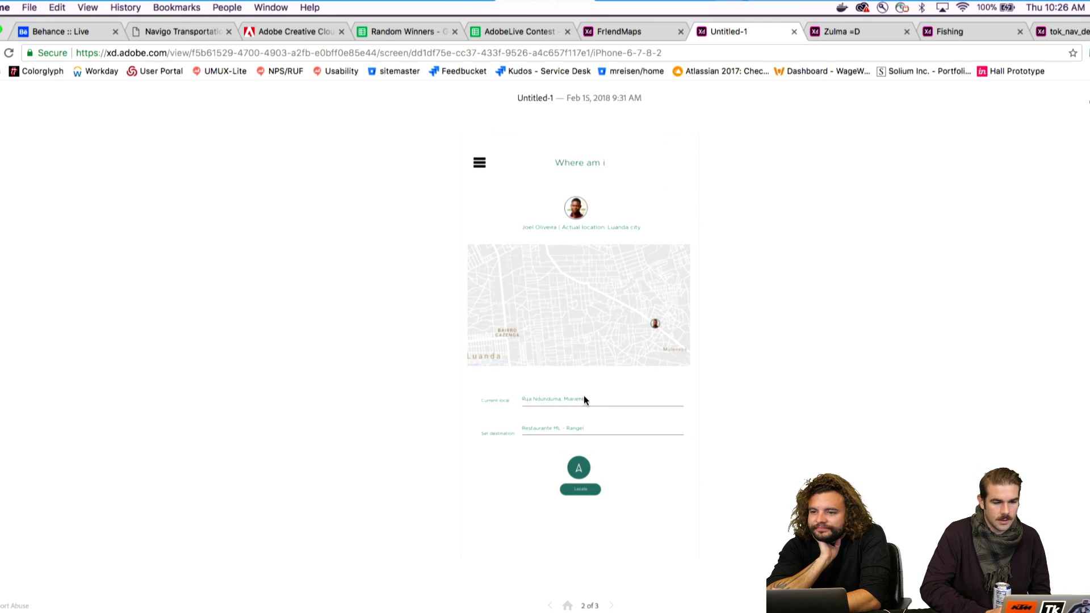
pyautogui.click(584, 396)
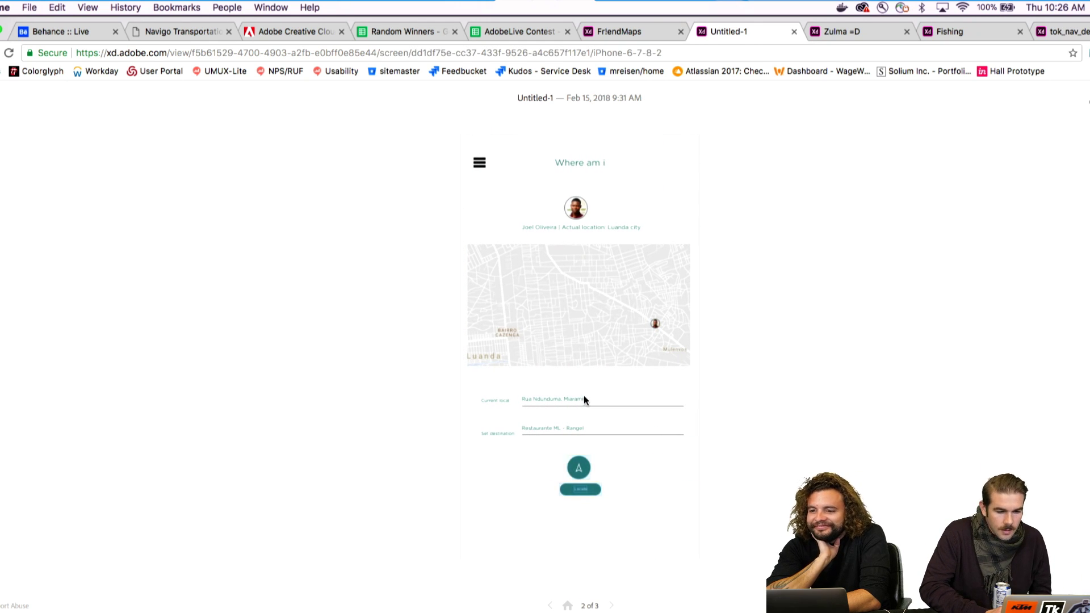
# Step: In the Untitled-1 prototype, show the routes to the set destination and return to the location screen, going through it twice
pyautogui.click(584, 491)
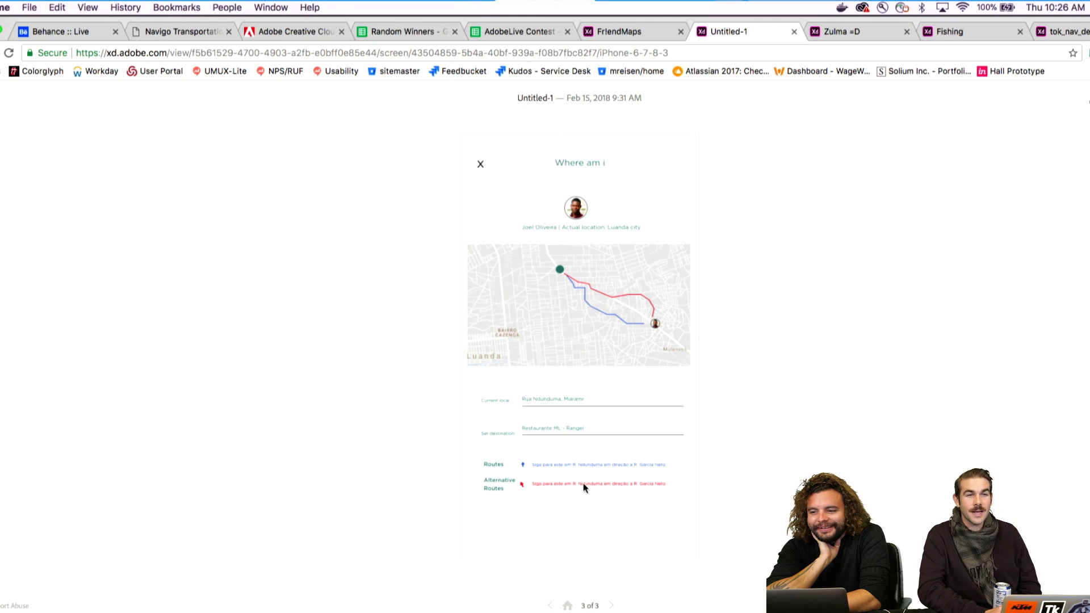
pyautogui.click(586, 227)
pyautogui.click(480, 165)
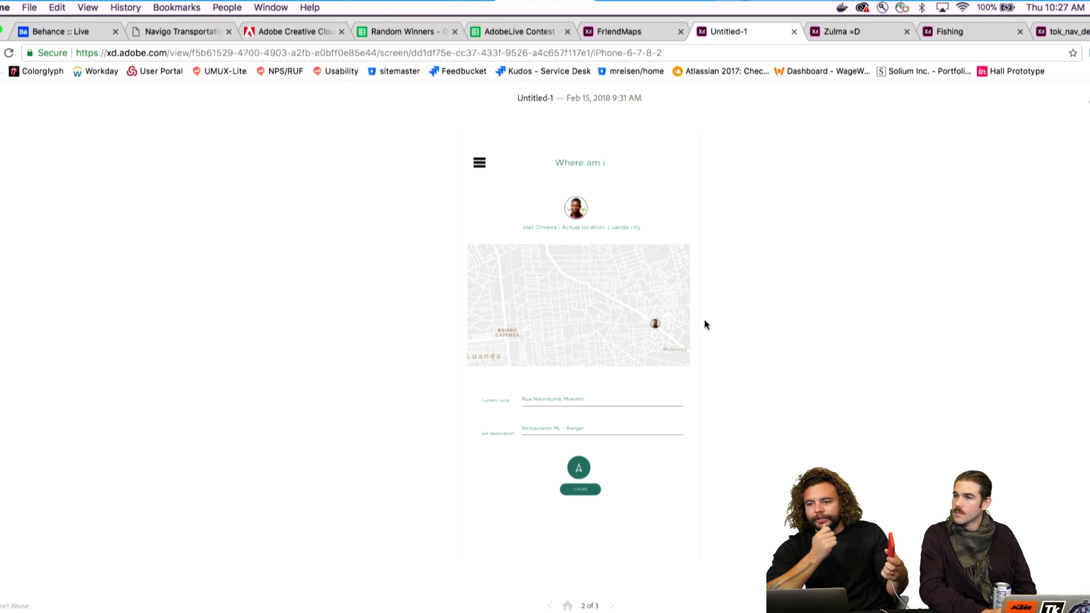
pyautogui.click(593, 463)
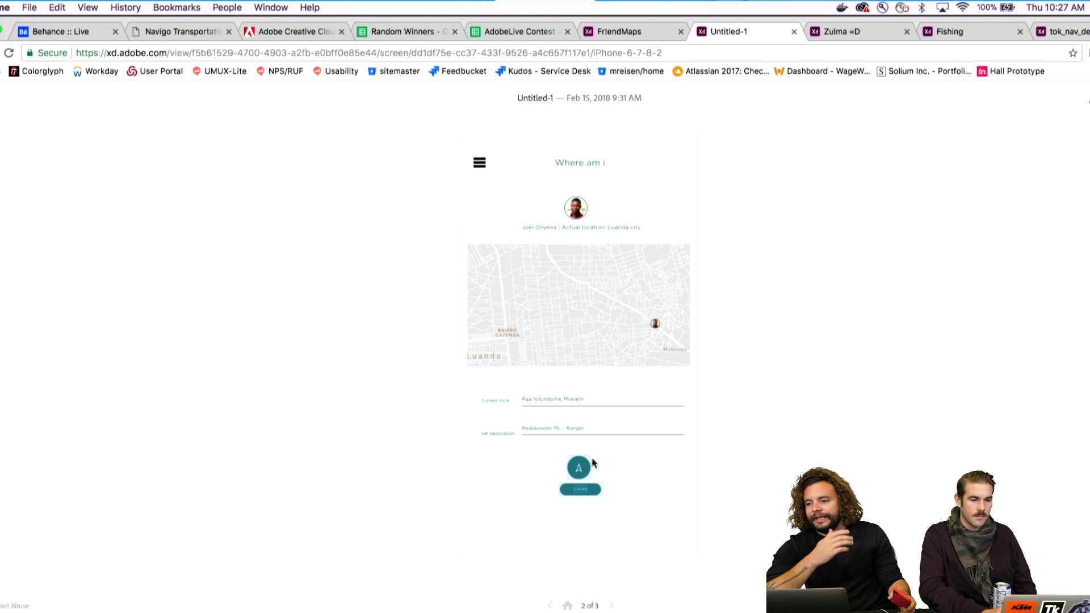
pyautogui.click(580, 489)
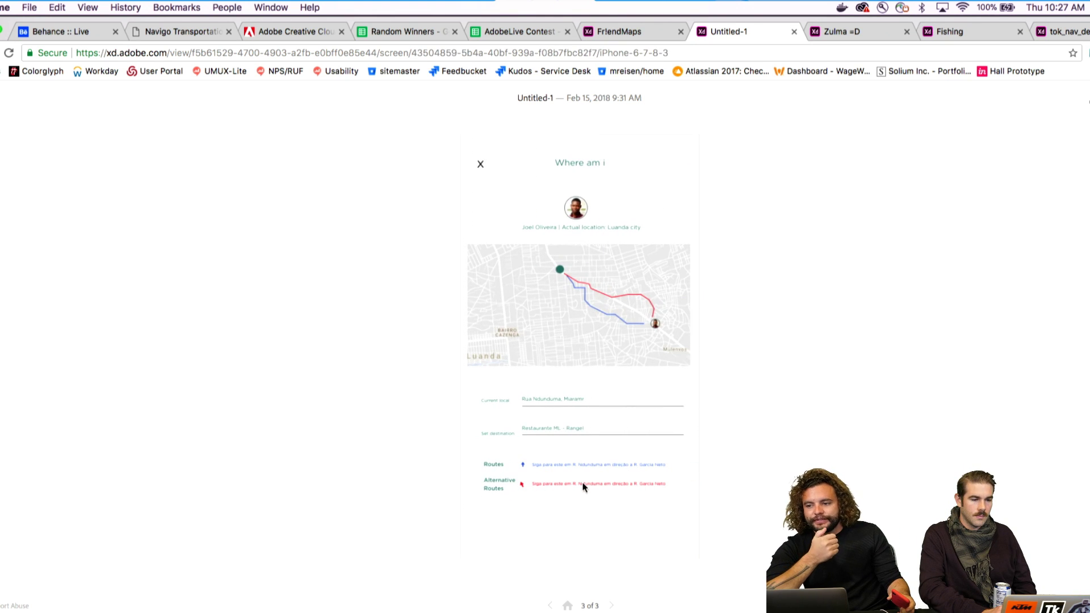
pyautogui.click(583, 487)
pyautogui.click(479, 164)
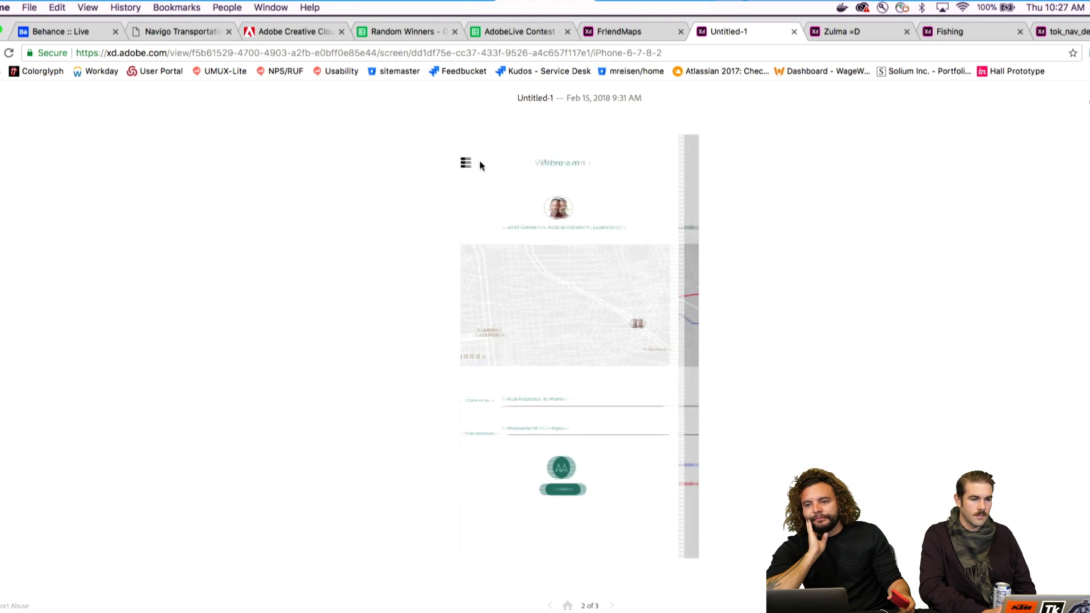
# Step: Open the BrewFinder prototype, continue with Email through the Sign In screen to the profile, and go back from it
pyautogui.click(826, 32)
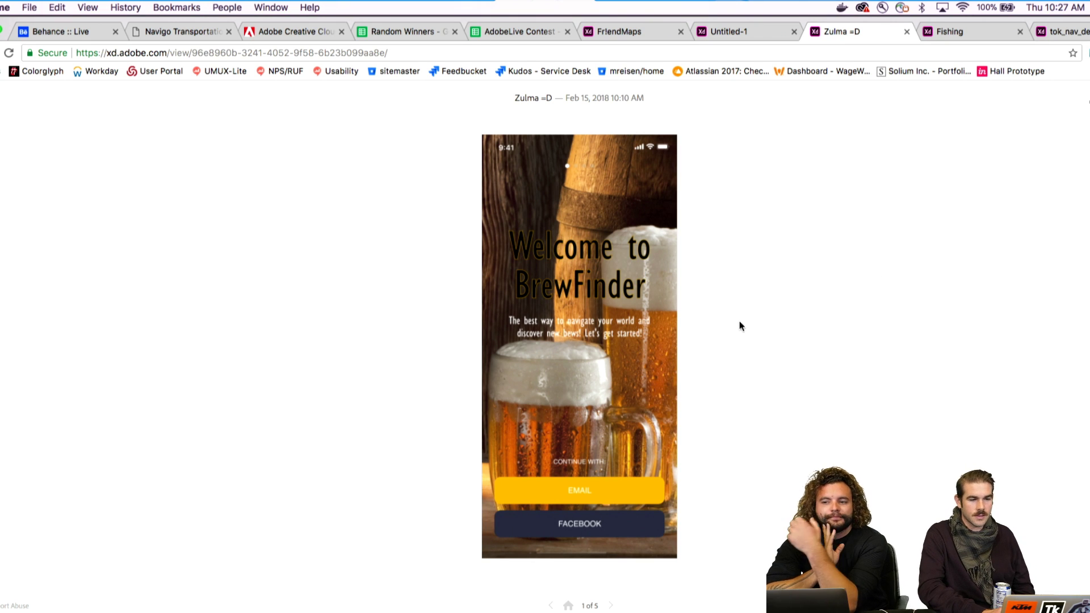
pyautogui.click(599, 484)
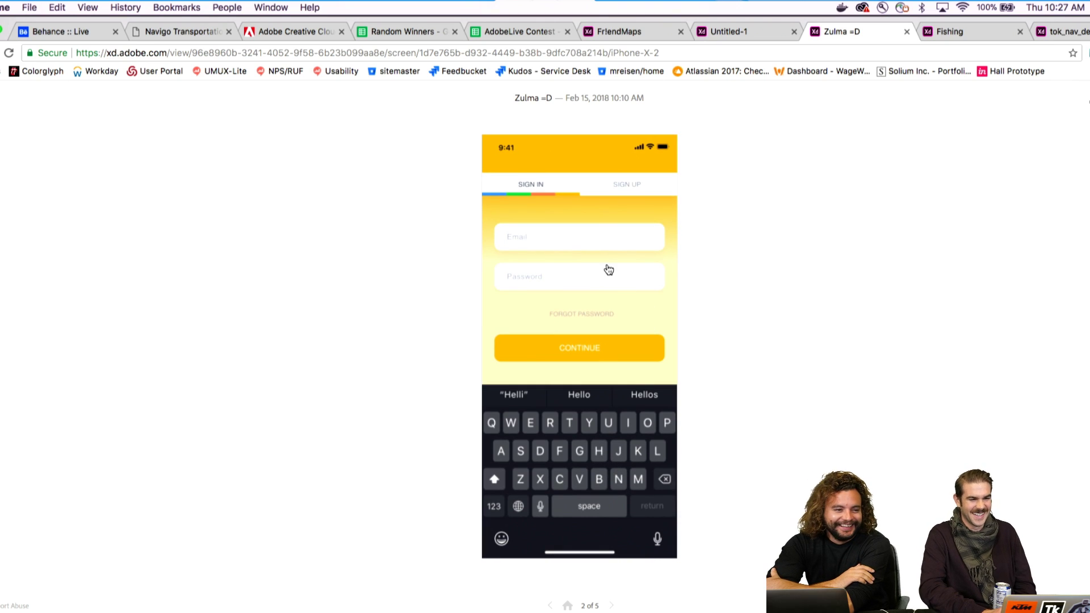
pyautogui.click(590, 234)
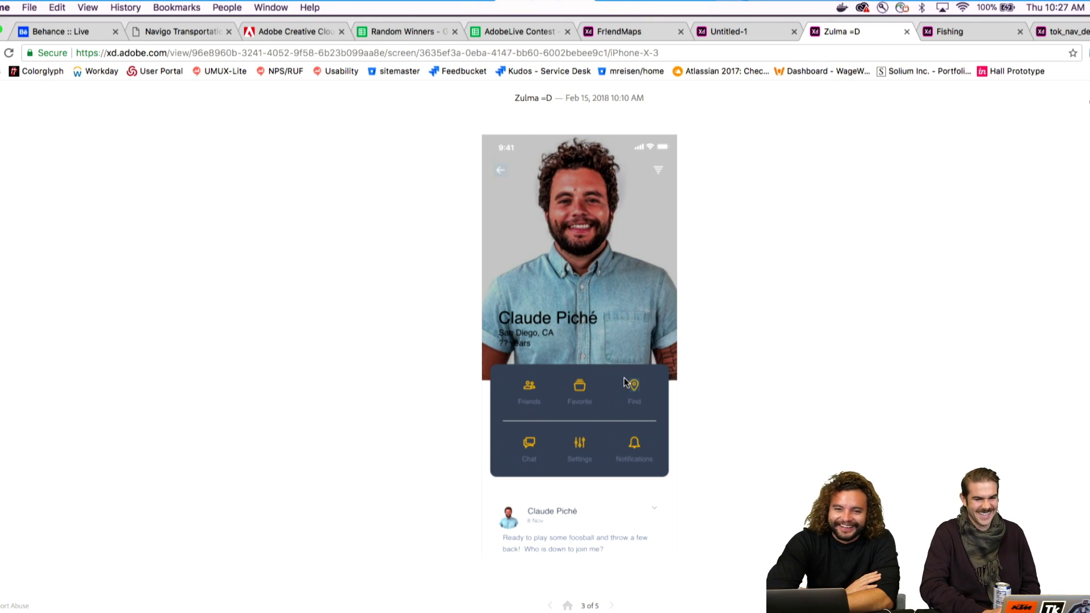
pyautogui.click(501, 170)
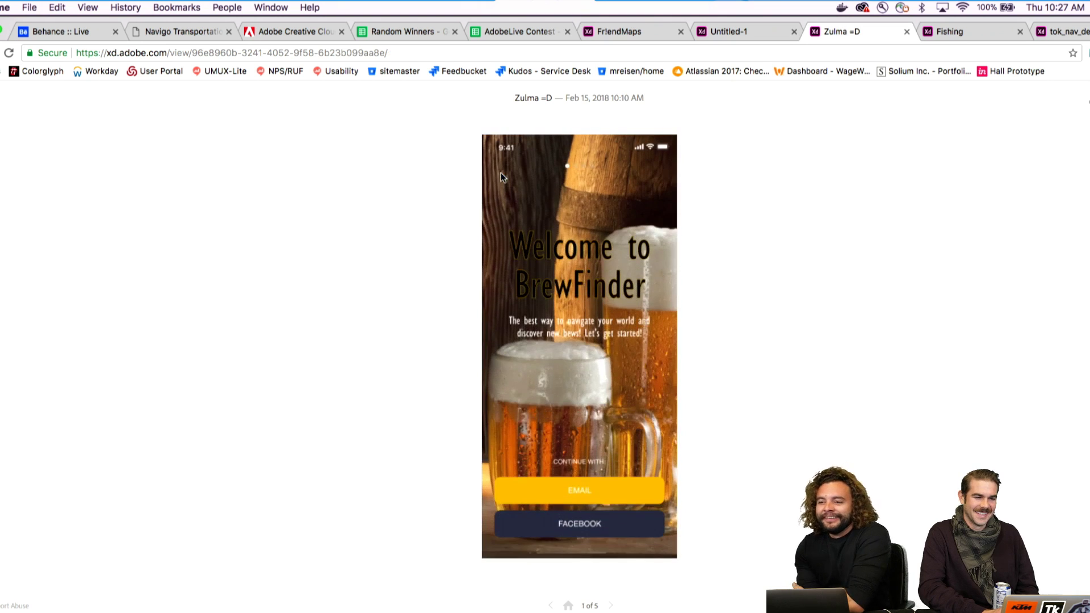
# Step: Replay BrewFinder's transitions between the Sign In screen and the profile screen, and try the Password field
pyautogui.click(537, 231)
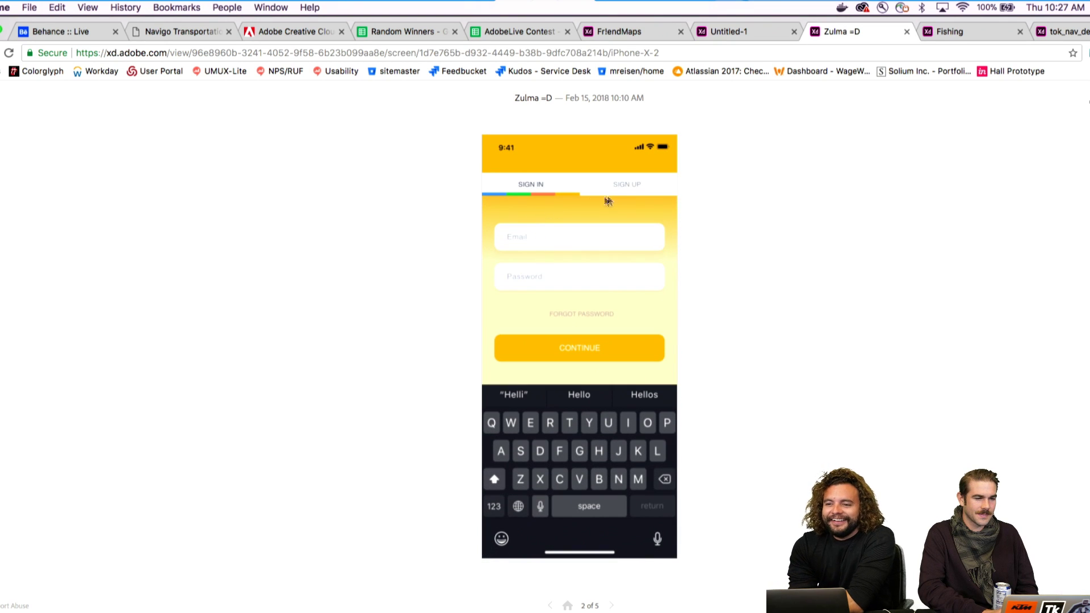
pyautogui.click(589, 232)
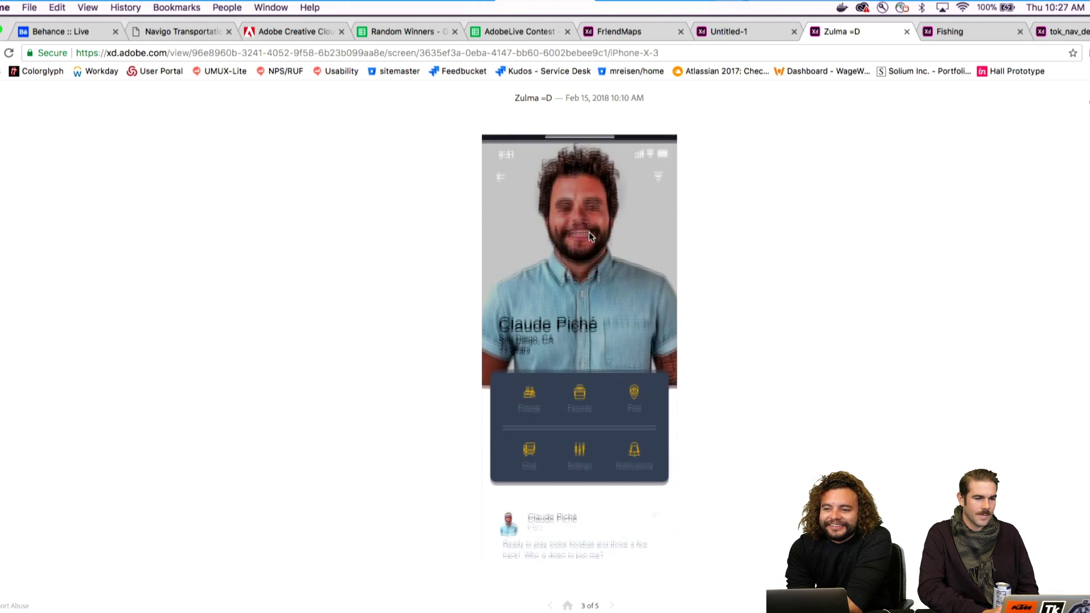
pyautogui.click(501, 170)
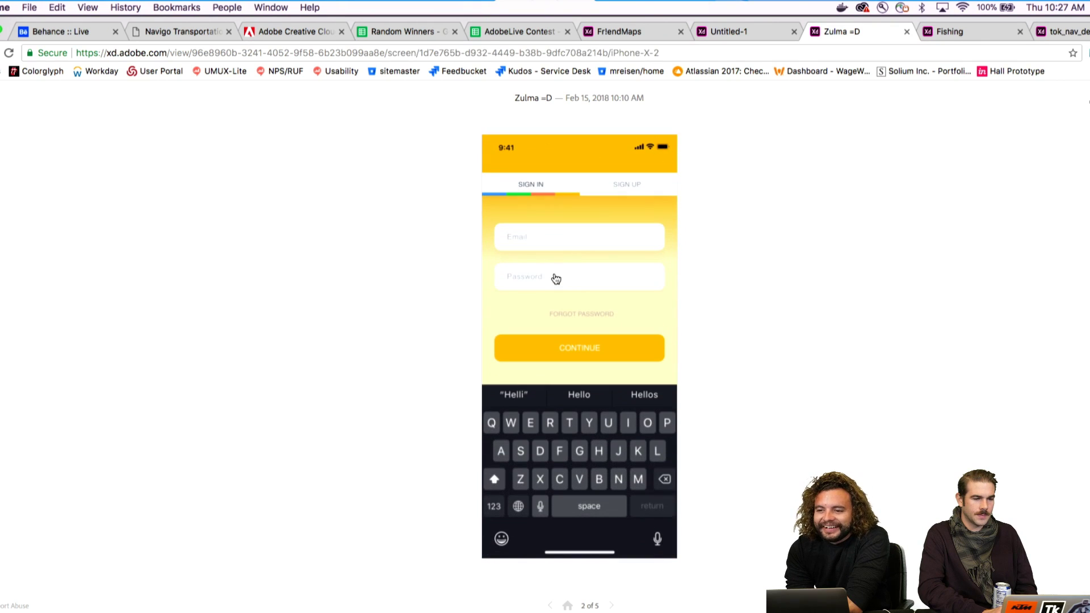
pyautogui.click(557, 244)
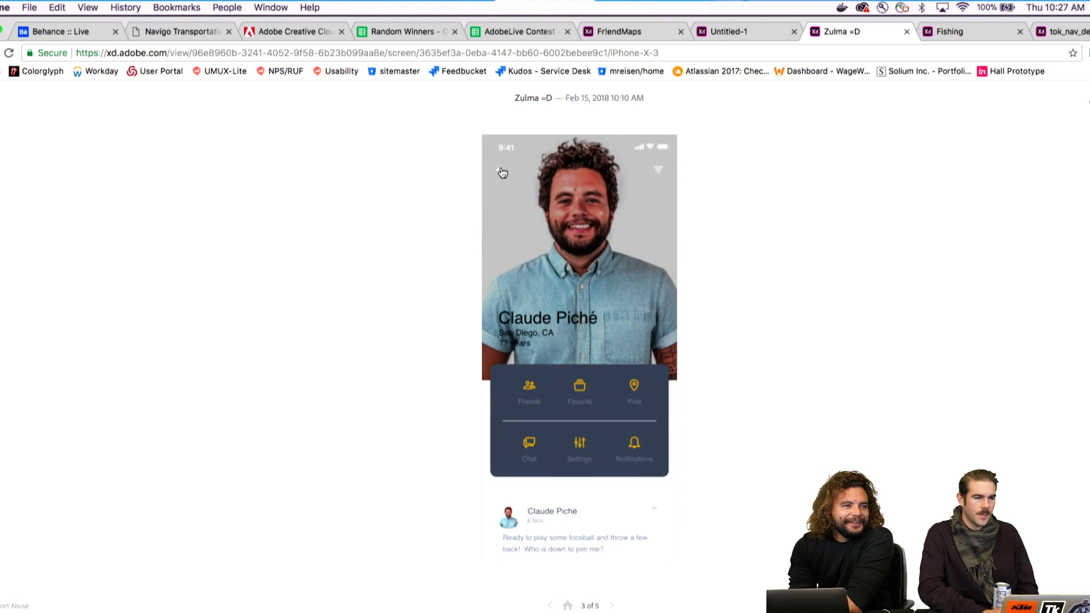
pyautogui.click(501, 169)
pyautogui.click(522, 272)
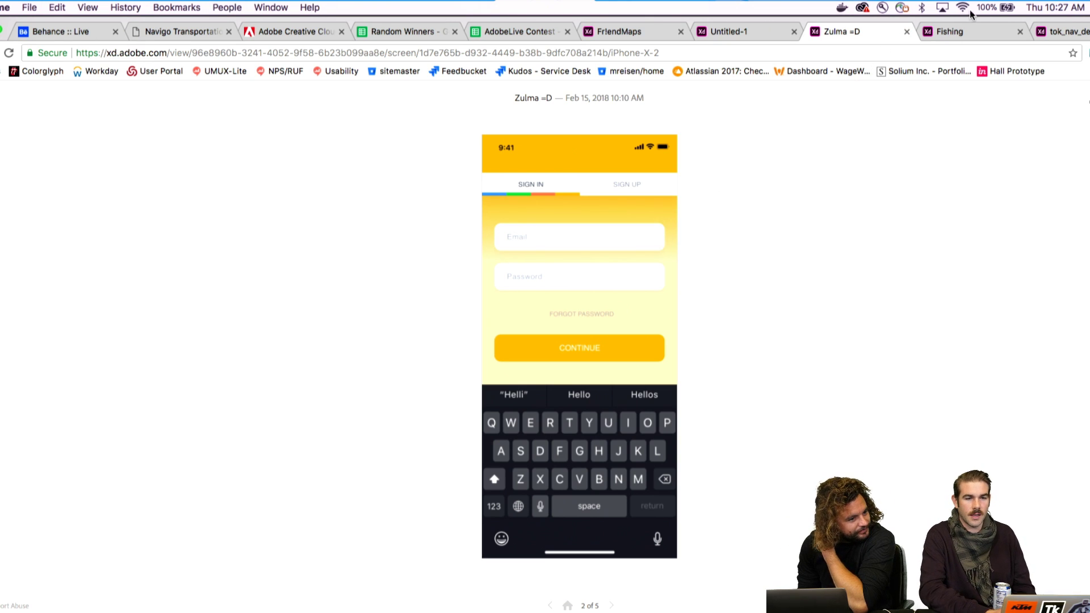
# Step: Switch to the Fishing prototype and proceed from its Welcome screen through Sign in to the nautical map
pyautogui.click(968, 25)
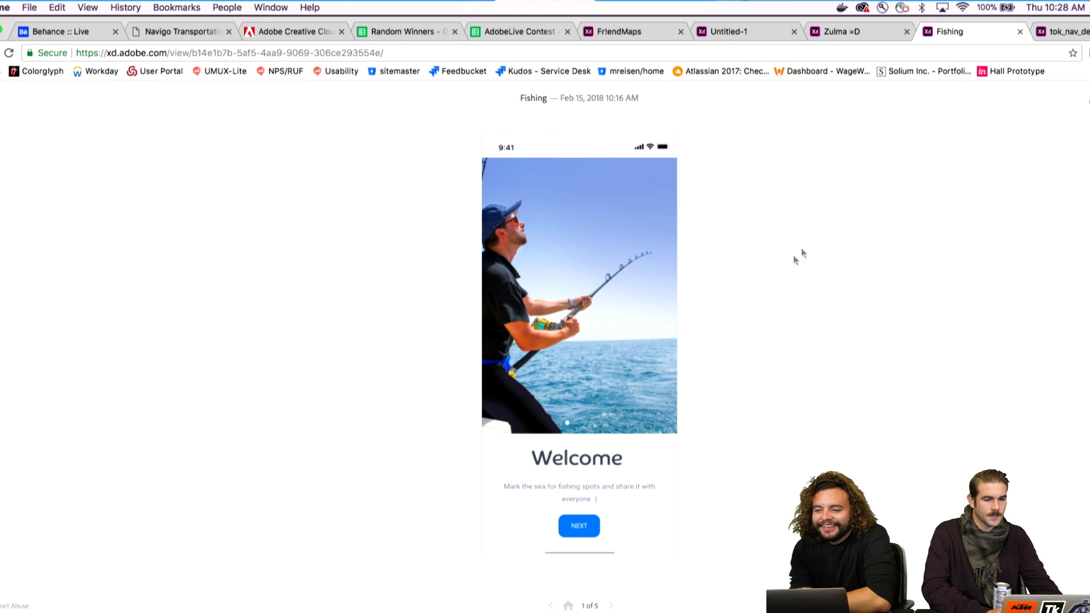
pyautogui.click(586, 524)
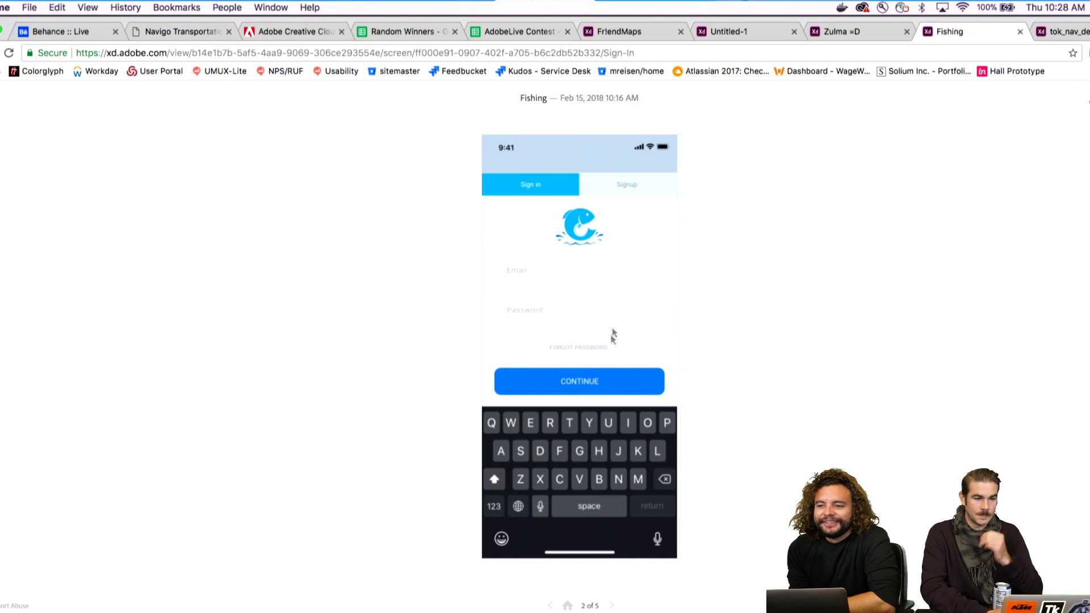
pyautogui.click(607, 359)
pyautogui.click(606, 382)
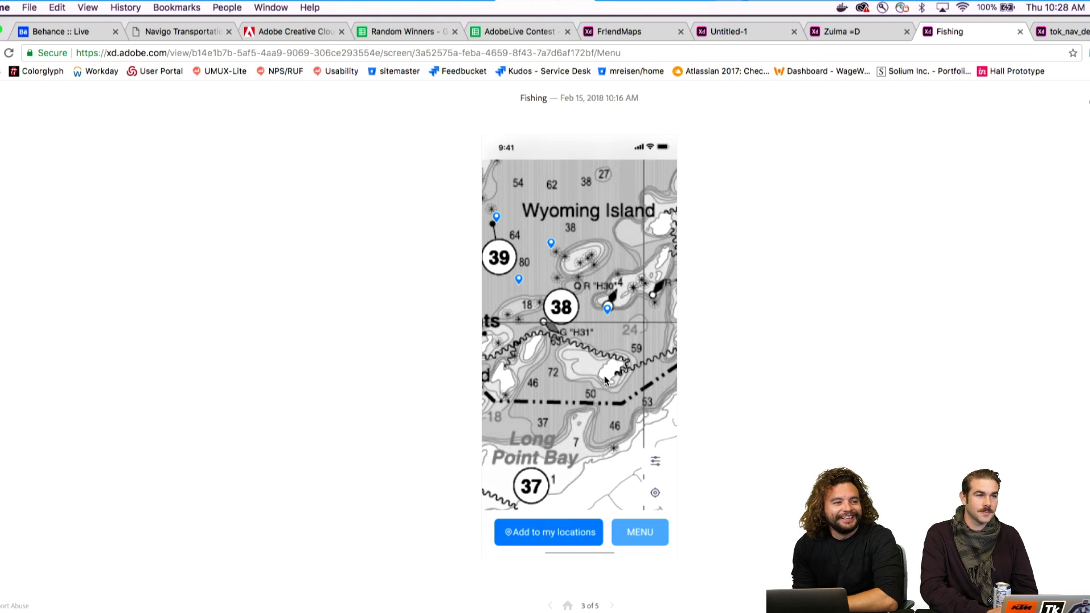
pyautogui.click(604, 376)
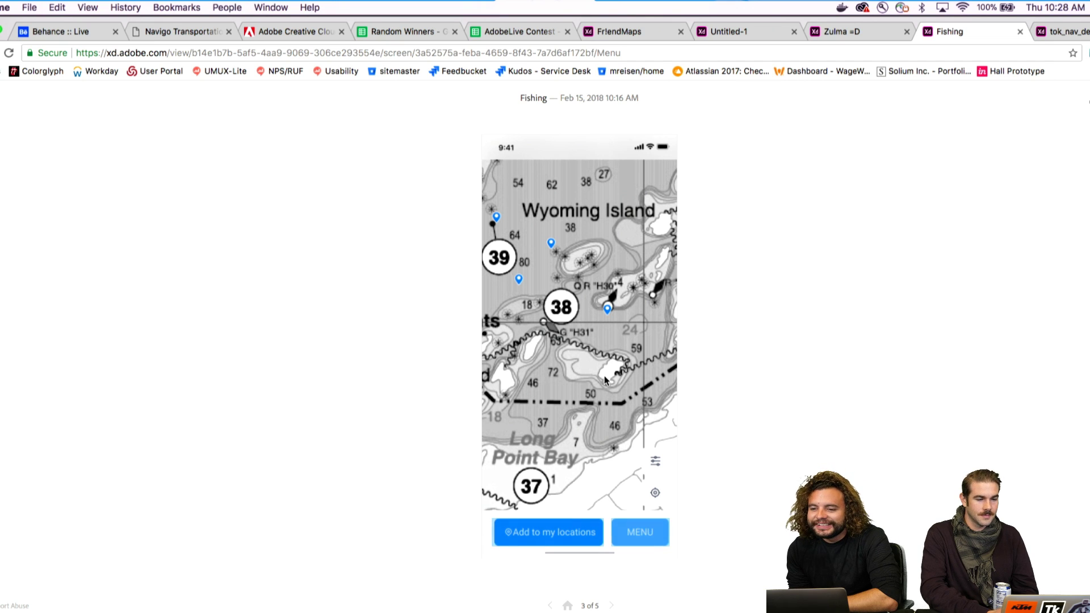
# Step: In the Fishing prototype, view the Shared Locations menu and add the map spot to my locations
pyautogui.click(646, 535)
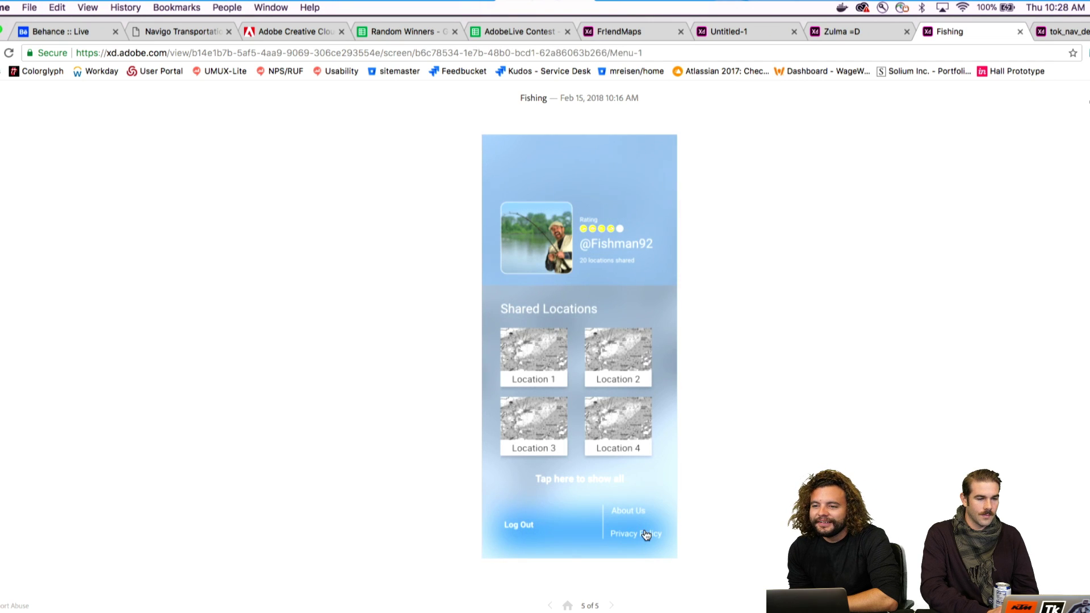
pyautogui.click(532, 363)
pyautogui.click(566, 526)
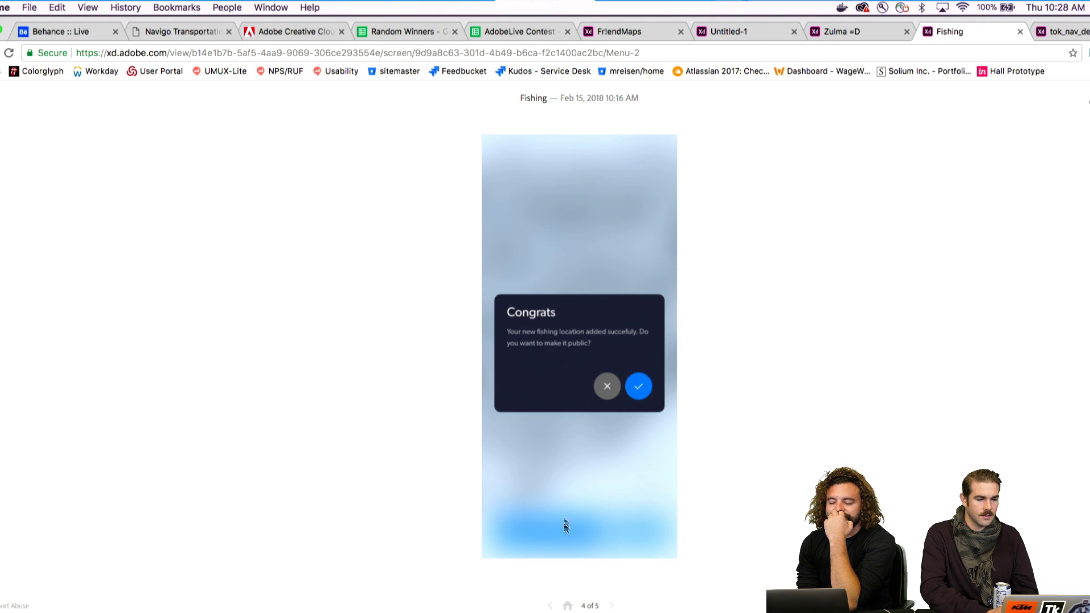
# Step: Switch to the Wellbeing prototype, log in and try the Discover screen and its side menu
pyautogui.click(1057, 32)
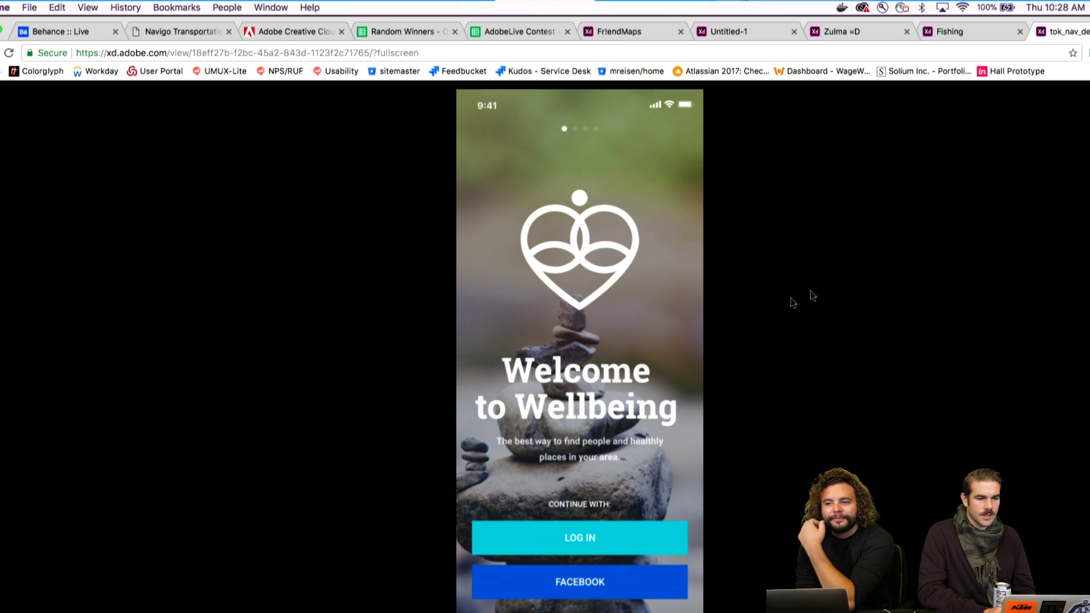
pyautogui.click(622, 536)
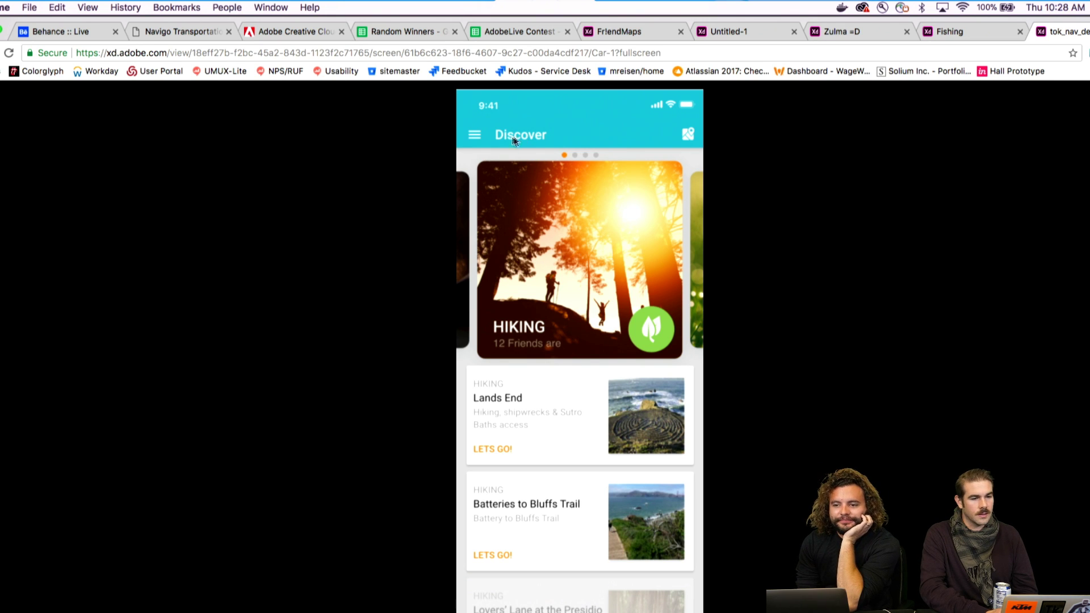
pyautogui.click(475, 136)
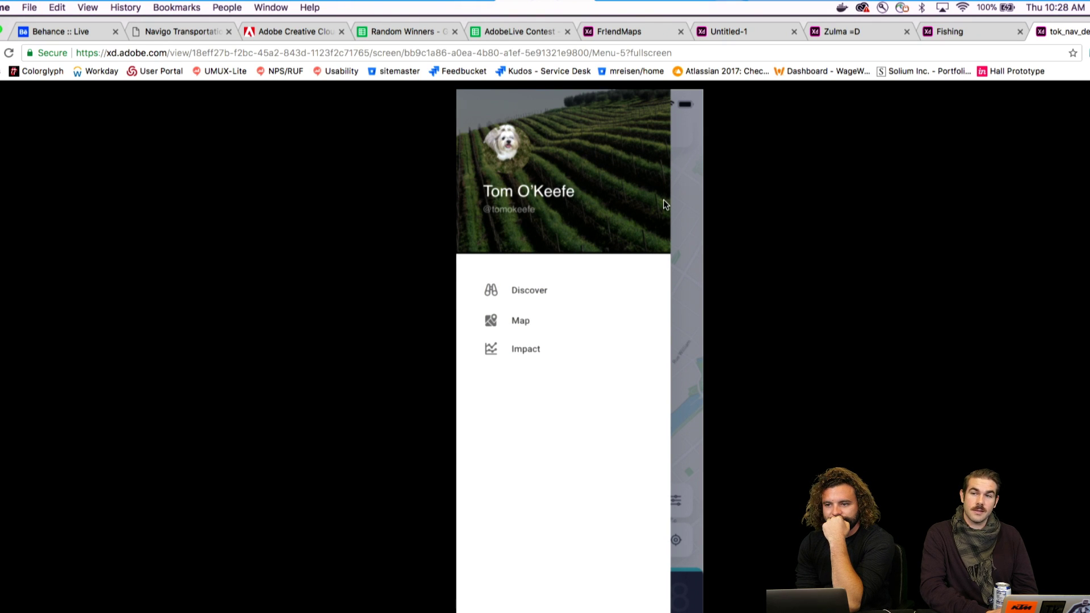
pyautogui.click(570, 292)
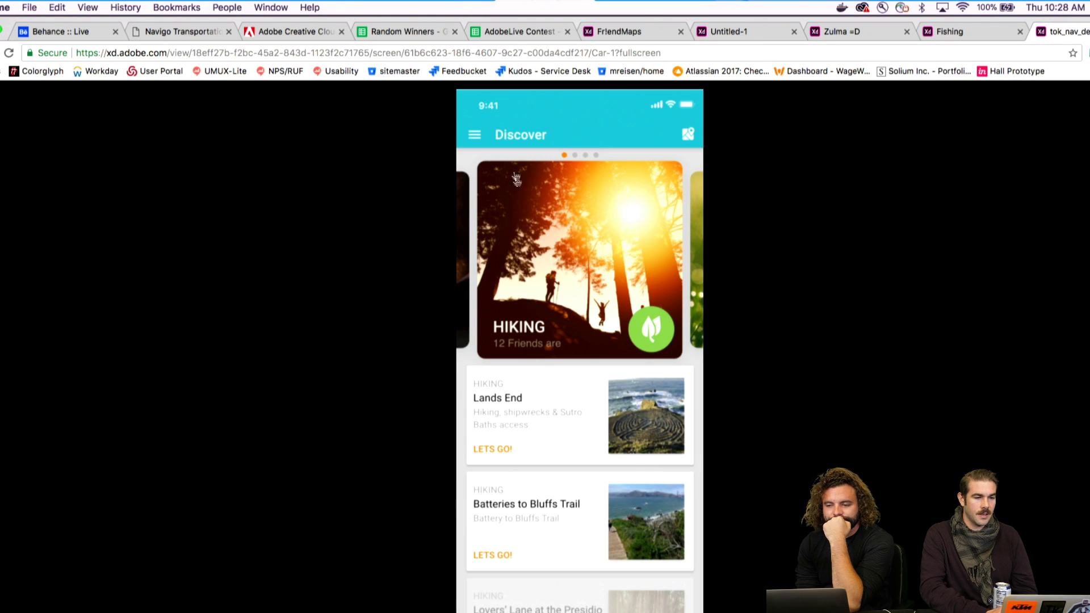
pyautogui.click(488, 135)
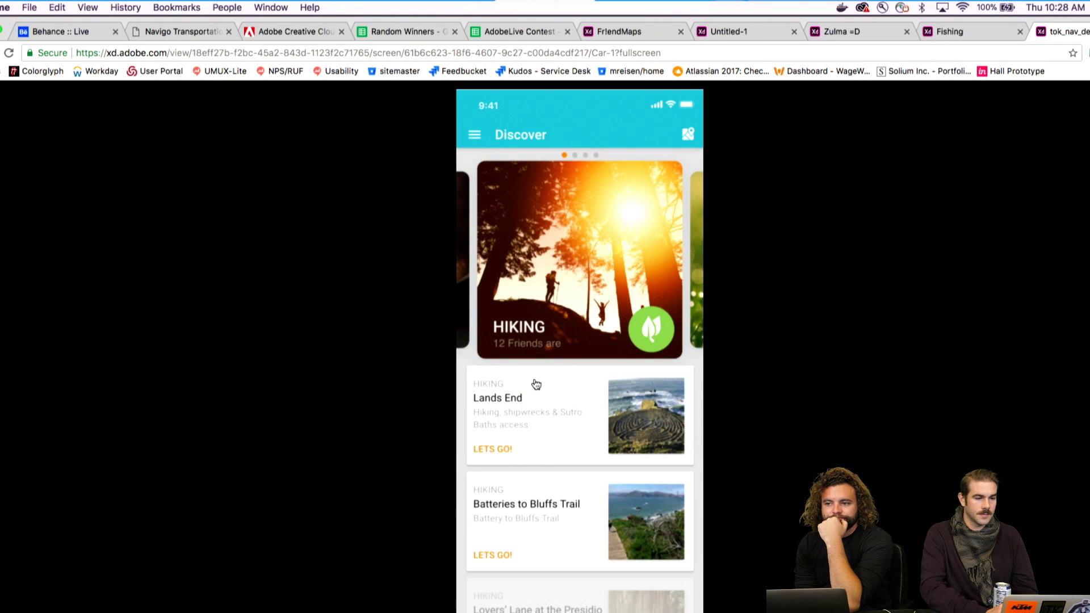
# Step: Run through the Lands End trip in the Wellbeing prototype, dismiss its arrival popup and open the Discover side menu
pyautogui.click(536, 385)
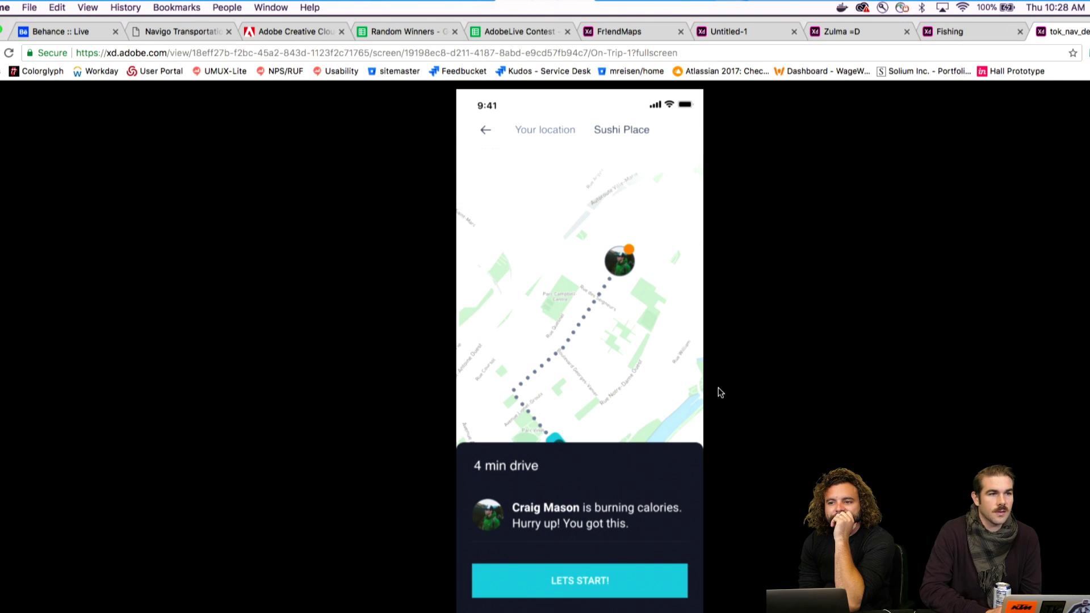
pyautogui.click(652, 435)
pyautogui.click(624, 575)
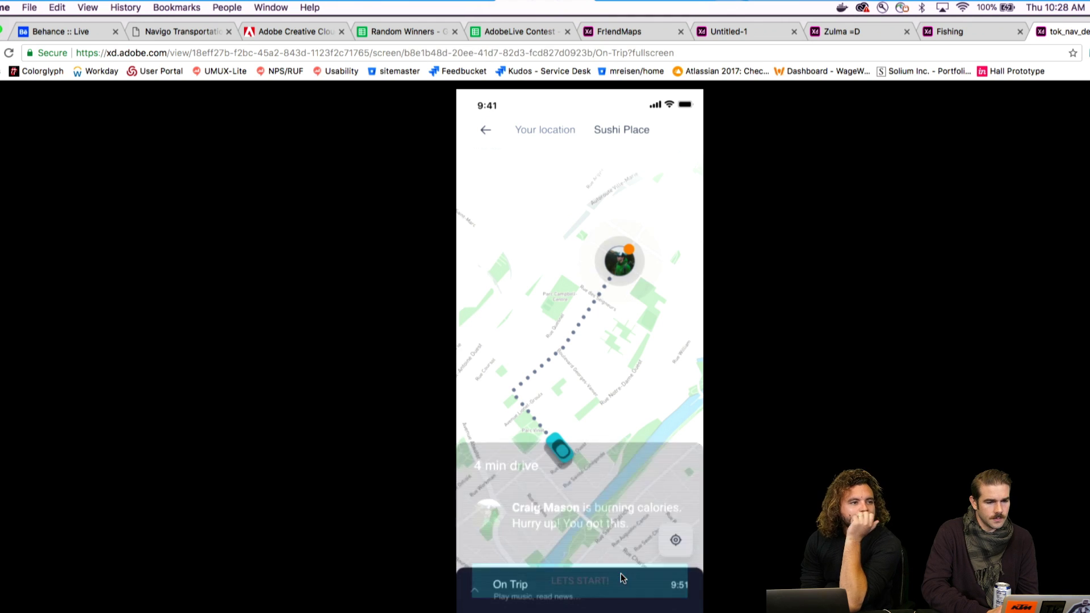
pyautogui.click(617, 261)
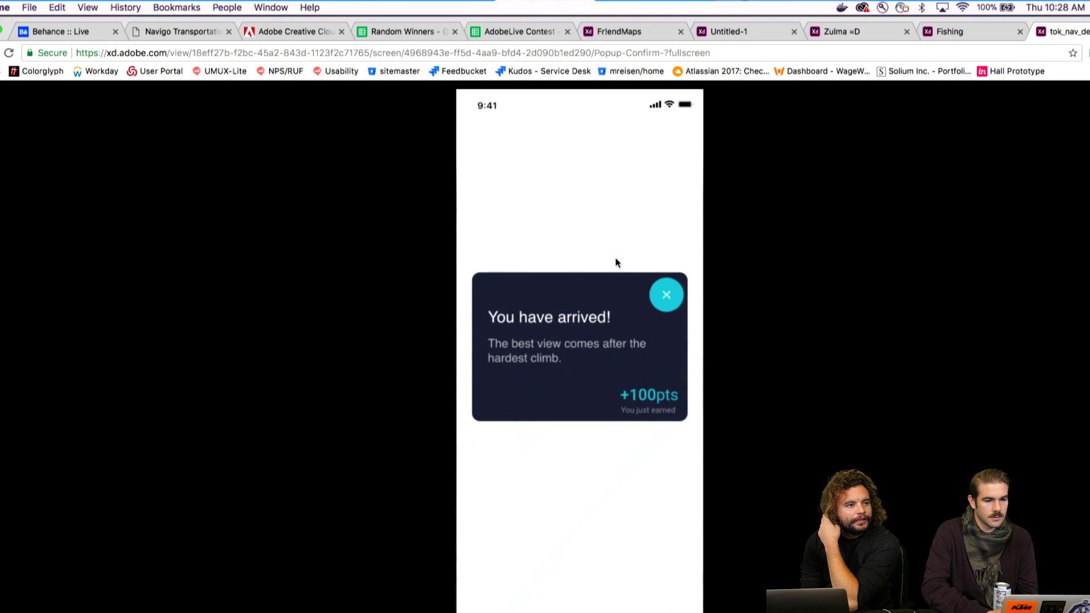
pyautogui.click(665, 294)
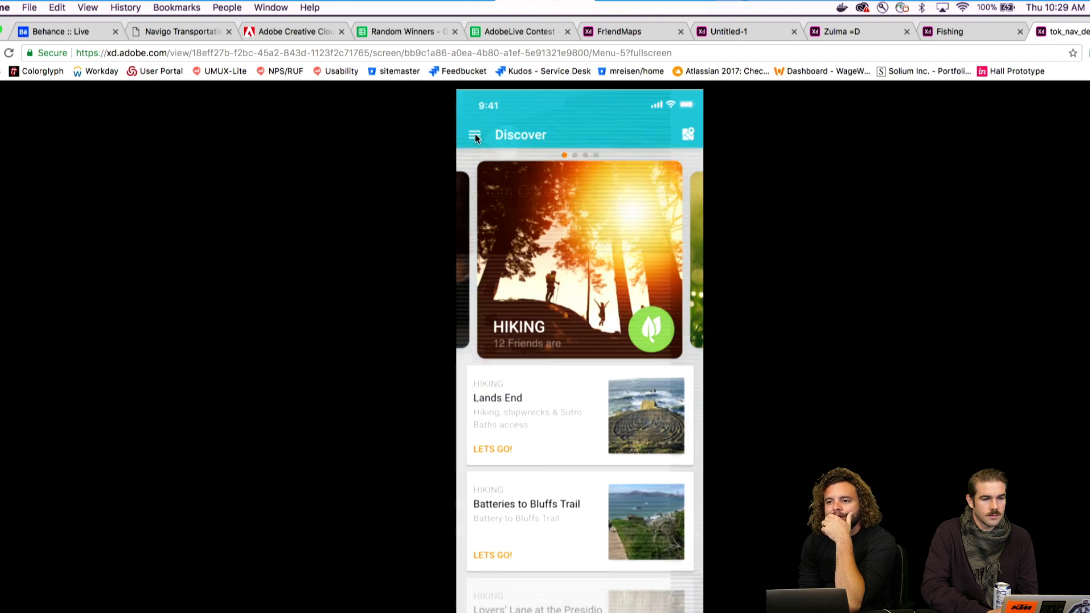
pyautogui.click(474, 135)
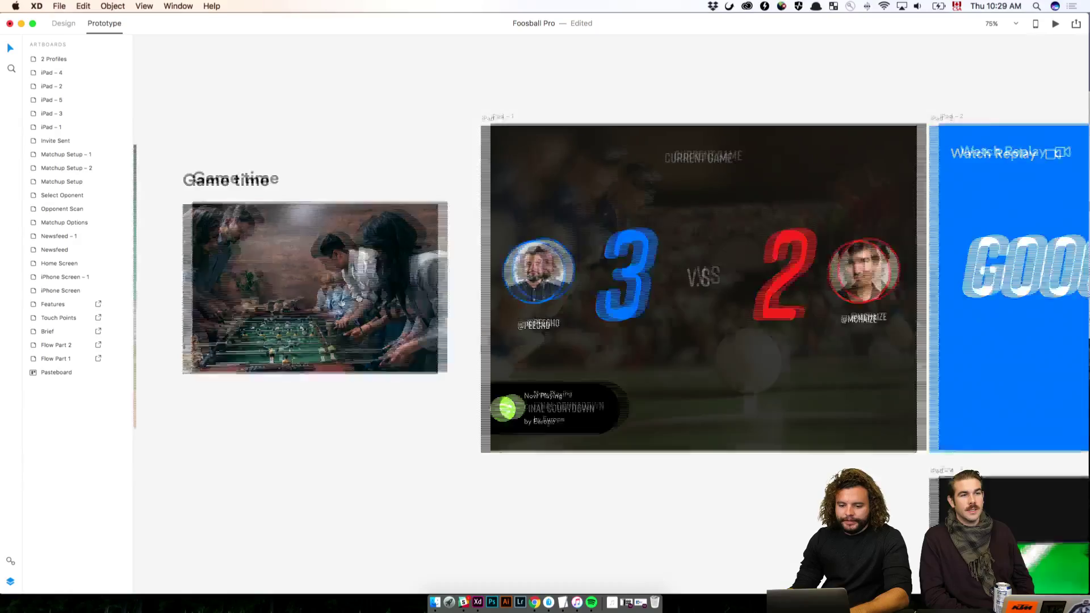
# Step: Select the challenge button's label on the Matchup Setup – 1 artboard and switch the file to Design mode
pyautogui.hscroll(-20, 611, 295)
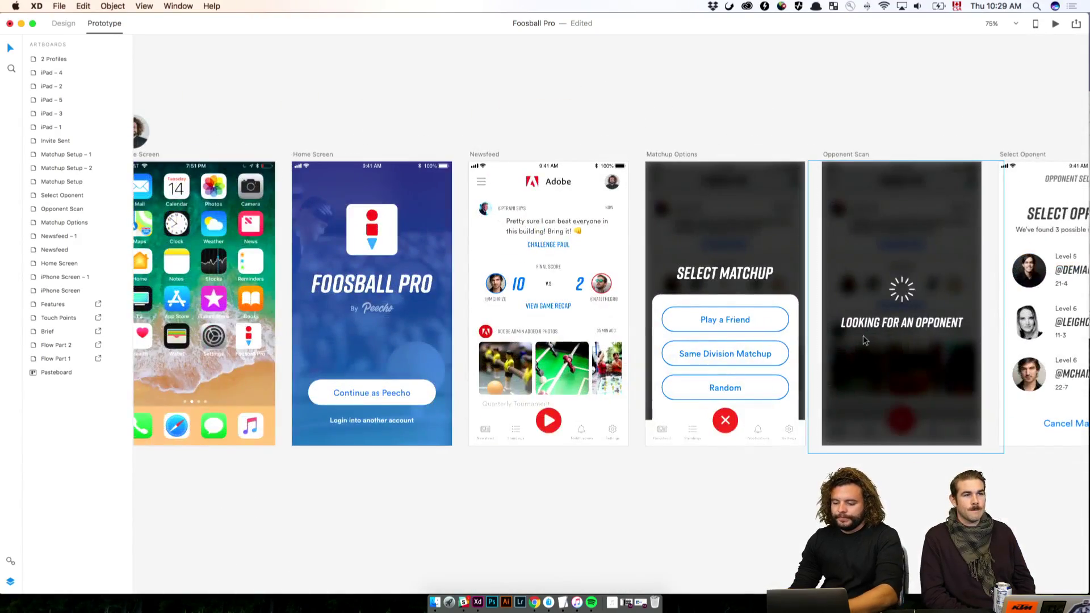
pyautogui.press('super+minus')
pyautogui.hscroll(10, 328, 313)
pyautogui.hscroll(10, 328, 313)
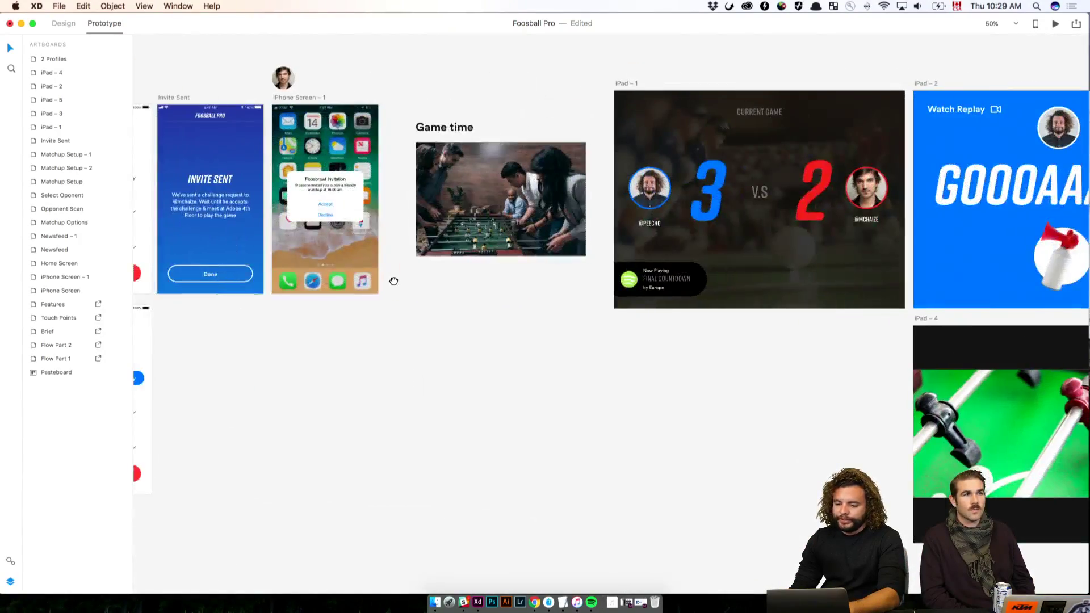
pyautogui.hscroll(-15, 393, 279)
pyautogui.doubleClick(650, 424)
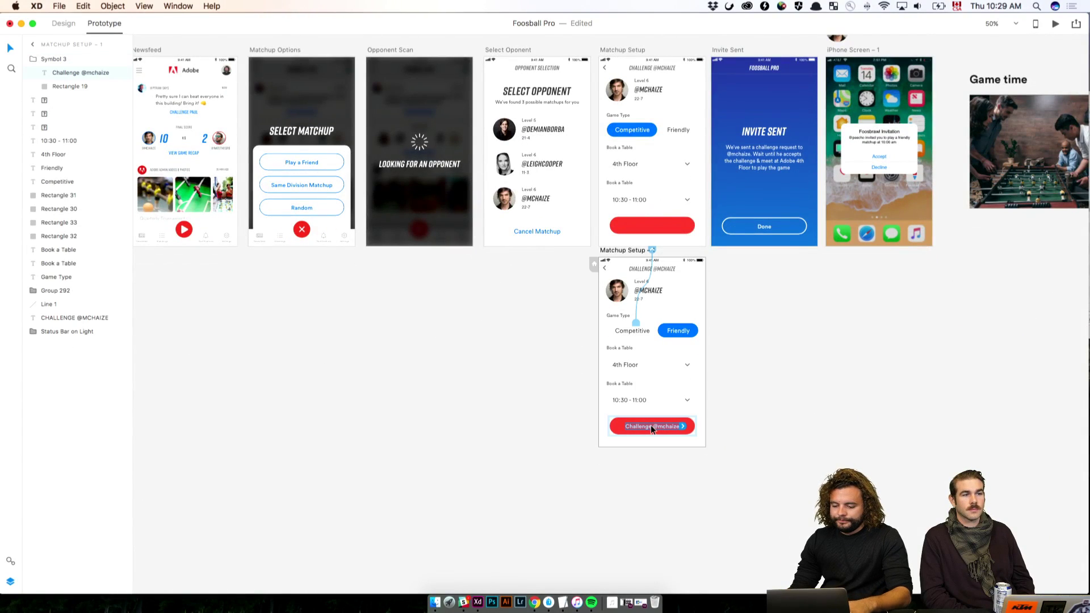
pyautogui.click(63, 23)
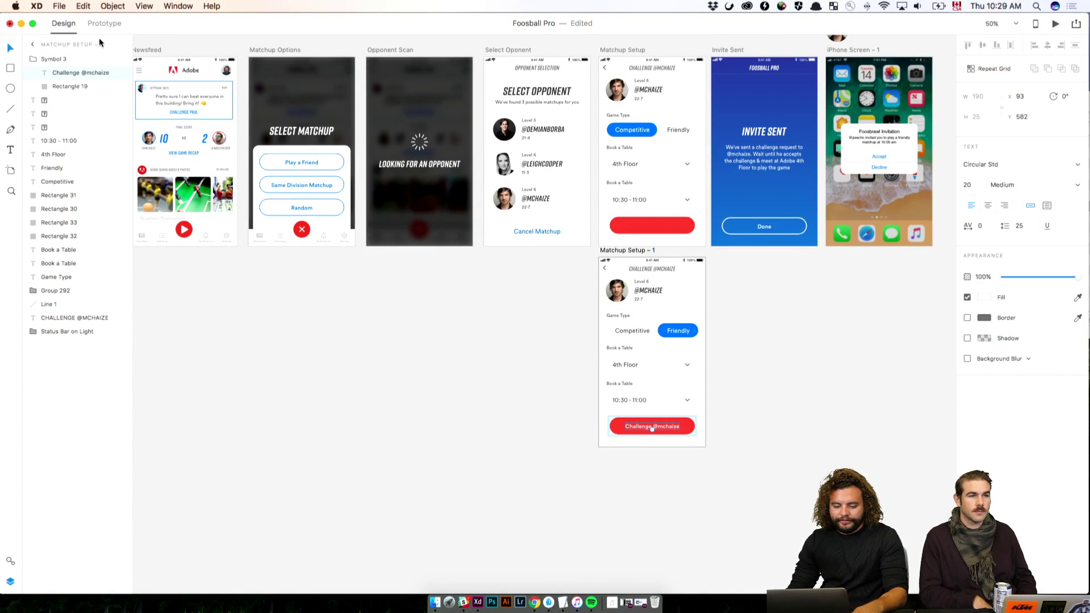
# Step: Check the challenge button on Matchup Setup – 1 and undo the last change to the matchup challenge button
pyautogui.click(658, 424)
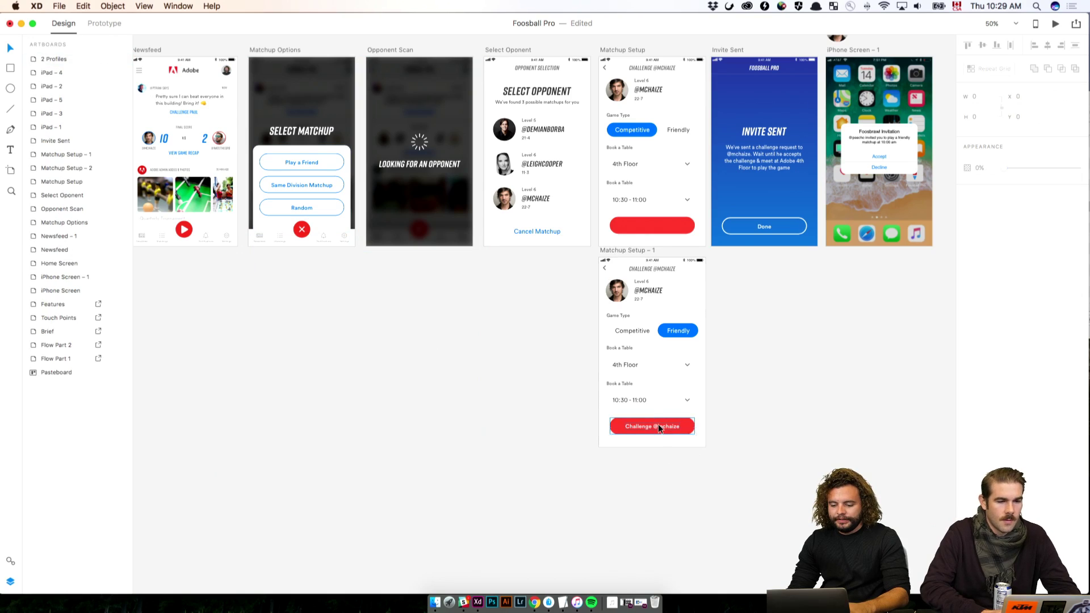
pyautogui.doubleClick(657, 423)
pyautogui.click(797, 443)
pyautogui.scroll(5, 778, 511)
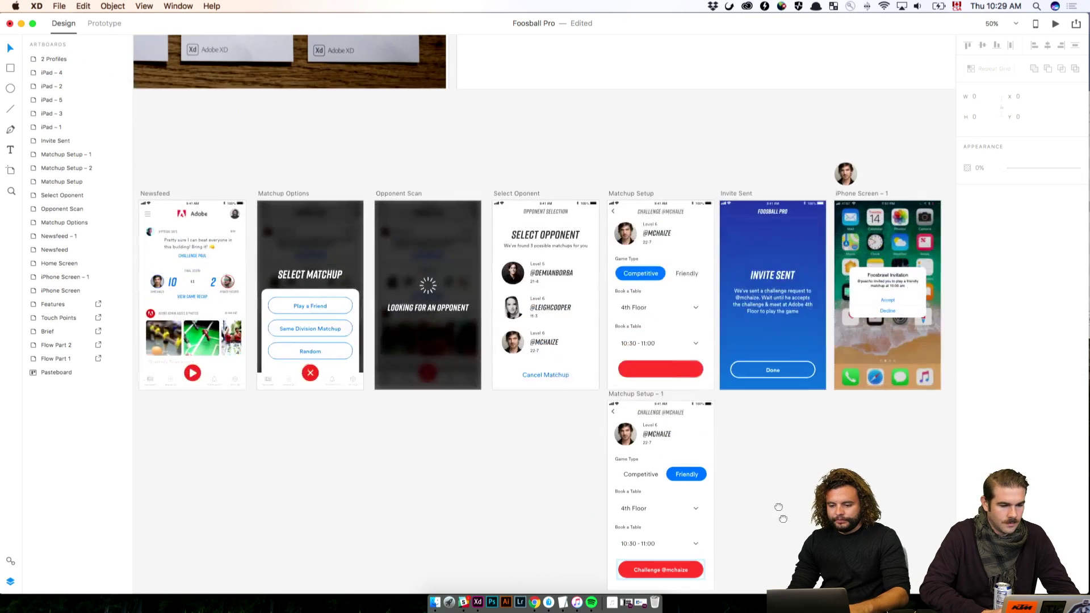
pyautogui.click(637, 192)
pyautogui.press('super+z')
# Step: Move the 2 Profiles artboard up beside the Newsfeed – 1 artboard, aligned with its row
pyautogui.moveTo(437, 191); pyautogui.dragTo(958, 198)
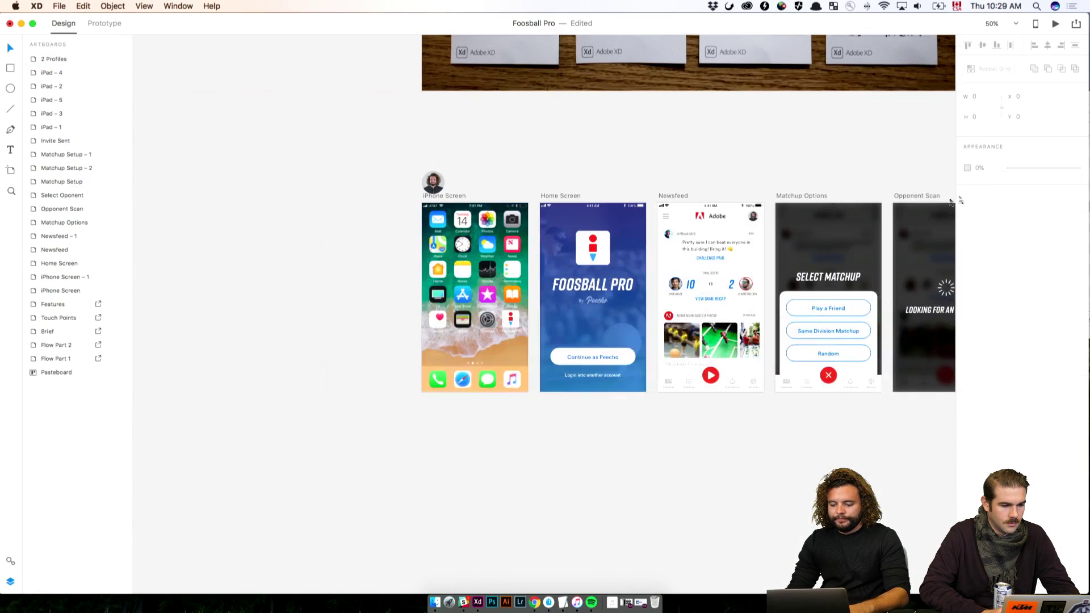
pyautogui.moveTo(929, 245); pyautogui.dragTo(478, 247)
pyautogui.hscroll(15, 482, 244)
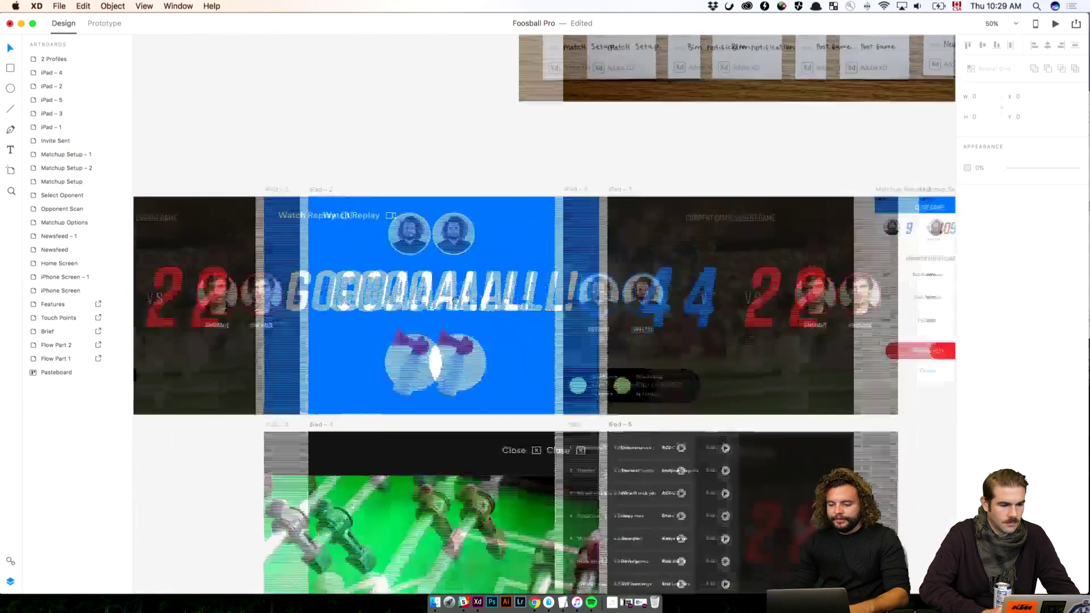
pyautogui.scroll(-2, 498, 166)
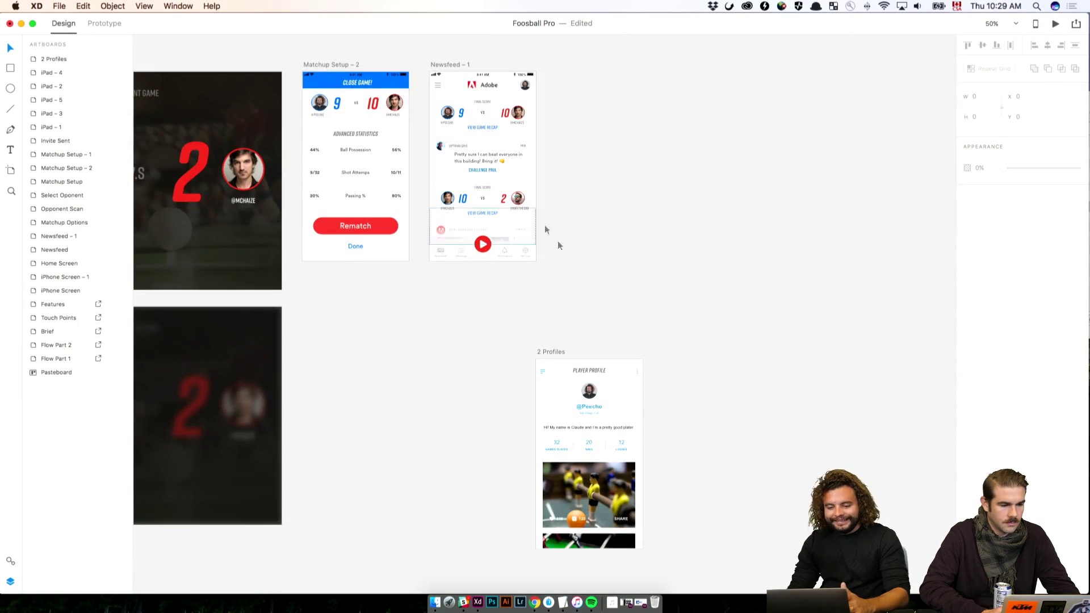
pyautogui.moveTo(541, 354); pyautogui.dragTo(703, 66)
pyautogui.press('super+z')
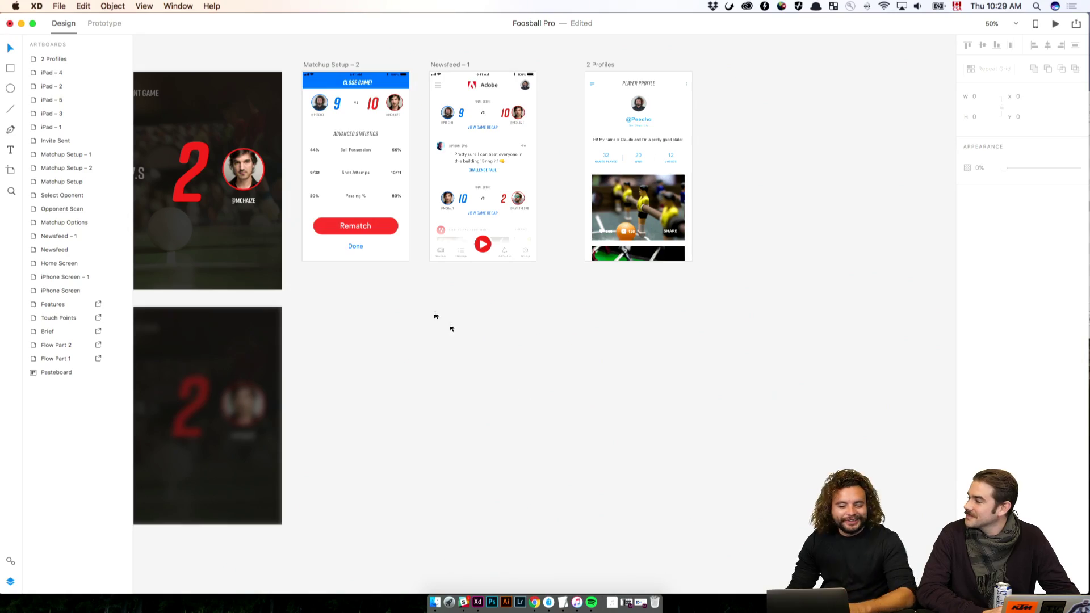
# Step: Review the opening artboards of the flow, from iPhone Screen through Opponent Scan, at 100% and in overview
pyautogui.scroll(-15, 389, 287)
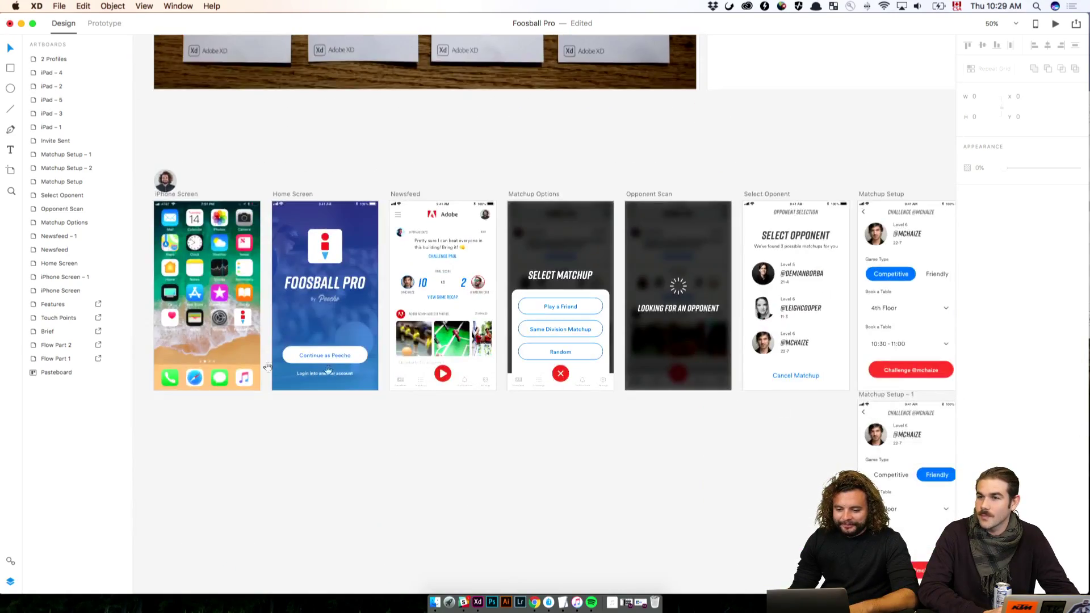
pyautogui.moveTo(267, 367); pyautogui.dragTo(500, 321)
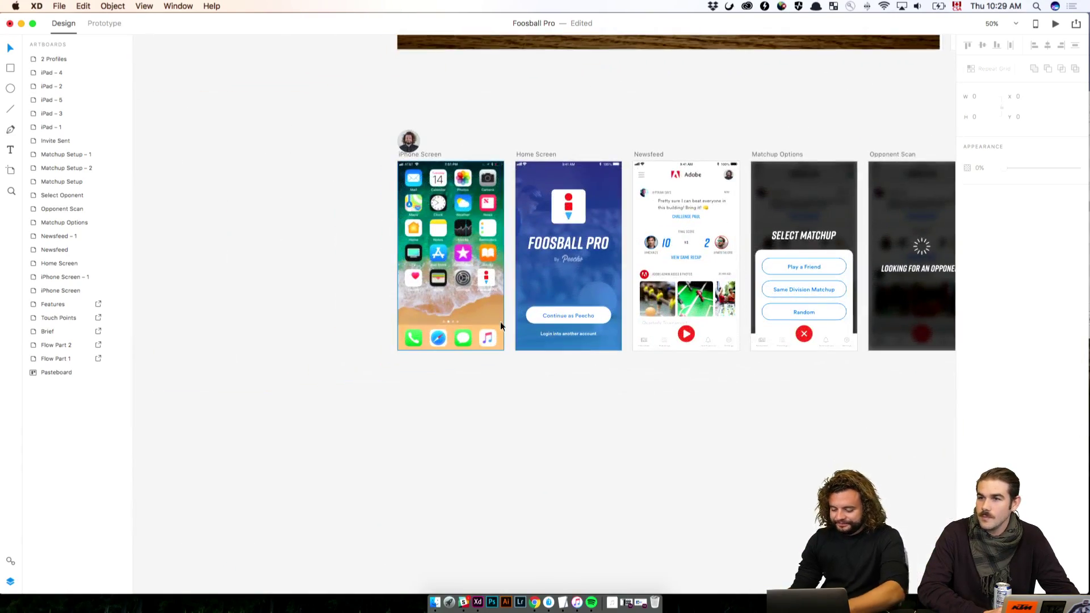
pyautogui.press('super+1')
pyautogui.scroll(3, 511, 328)
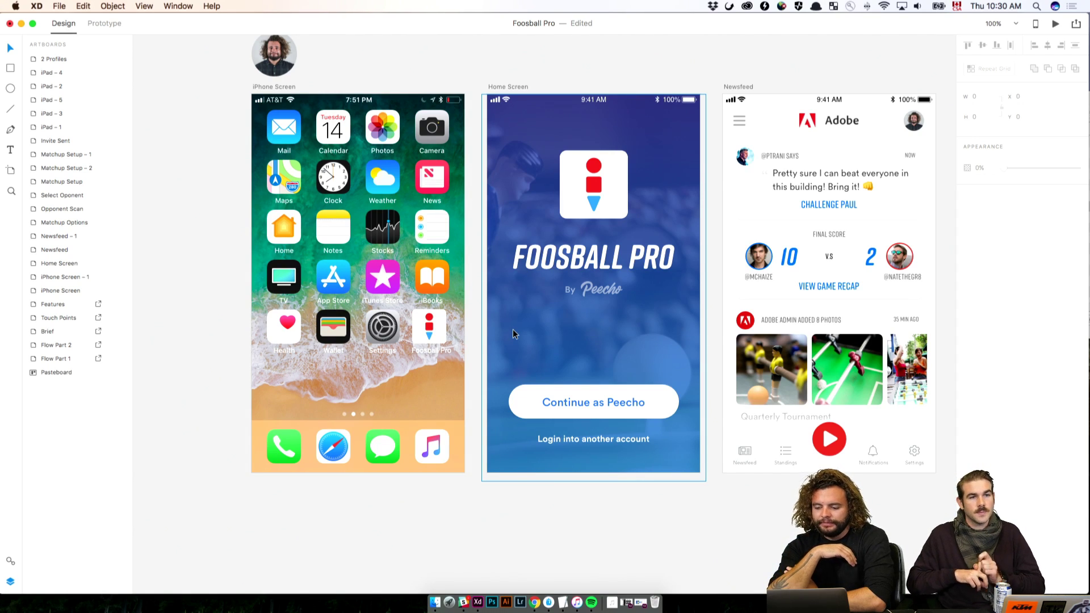
pyautogui.hscroll(5, 512, 329)
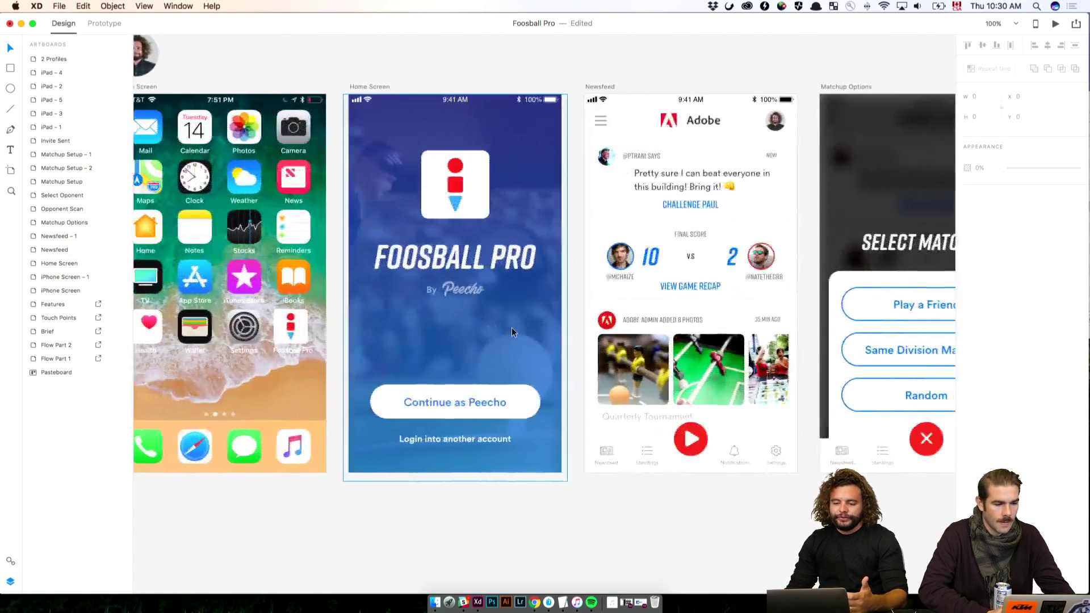
pyautogui.hscroll(5, 512, 332)
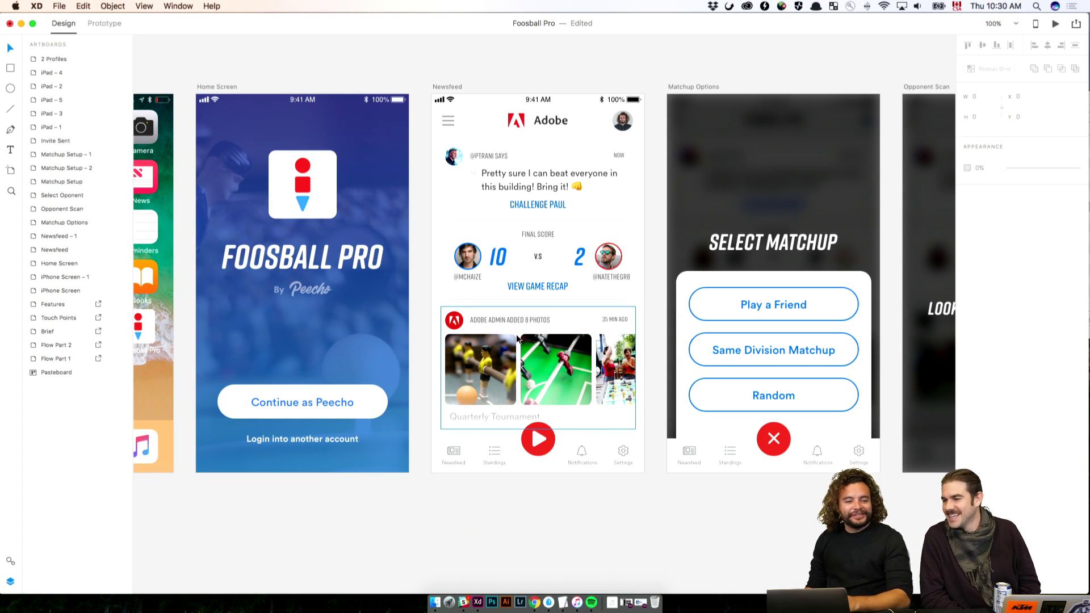
pyautogui.hscroll(5, 519, 339)
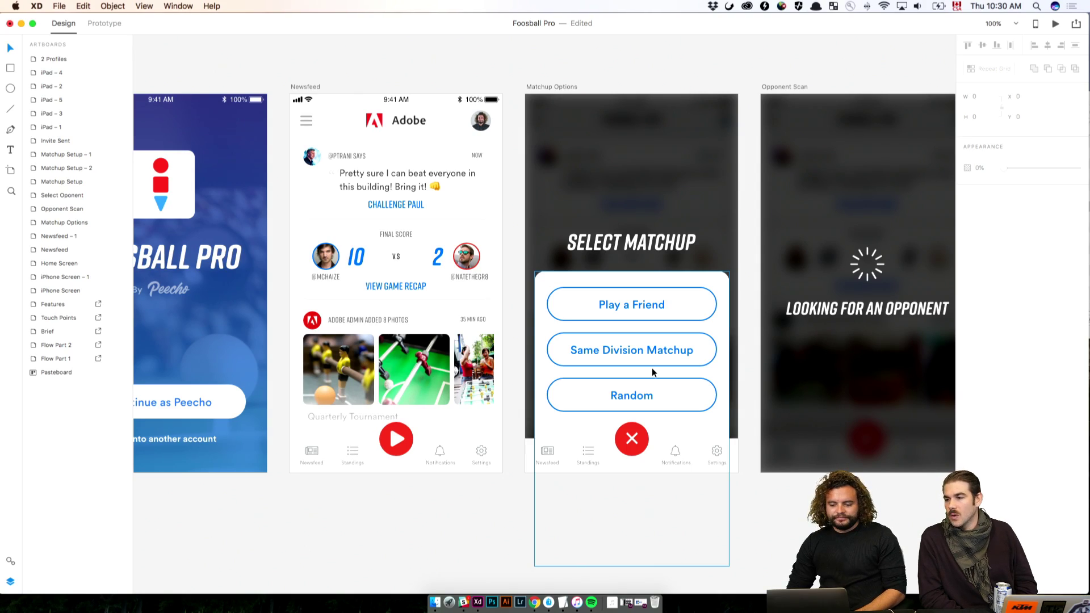
pyautogui.scroll(-5, 652, 368)
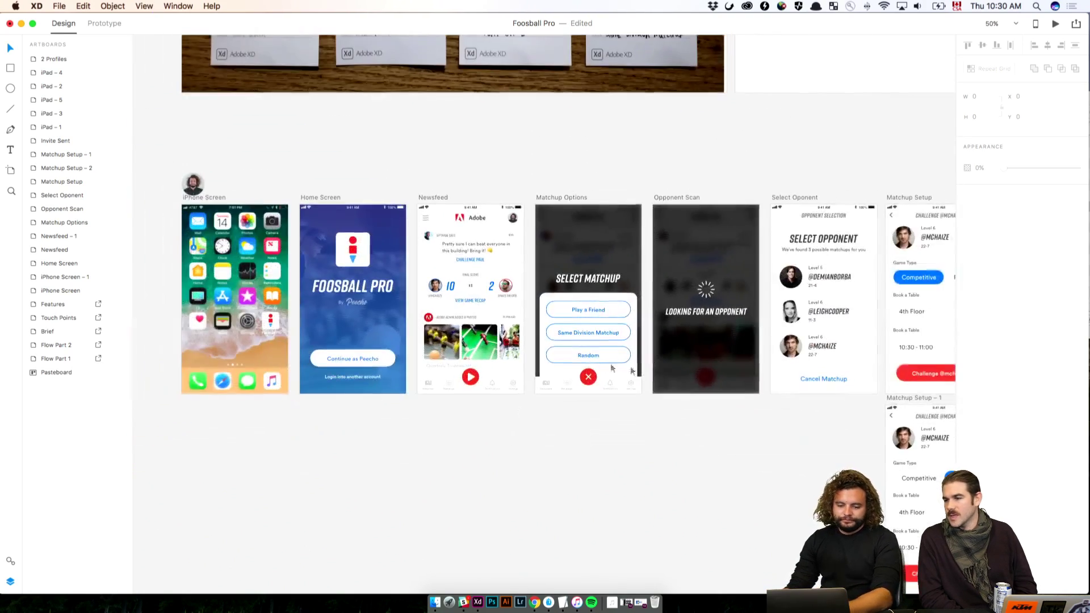
pyautogui.press('F4')
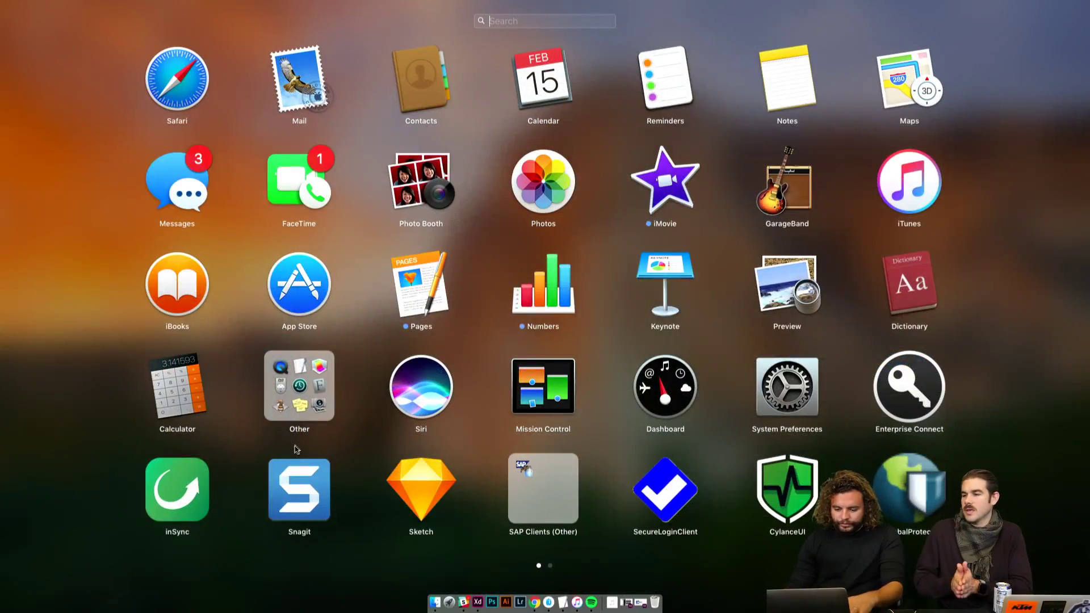
pyautogui.click(35, 357)
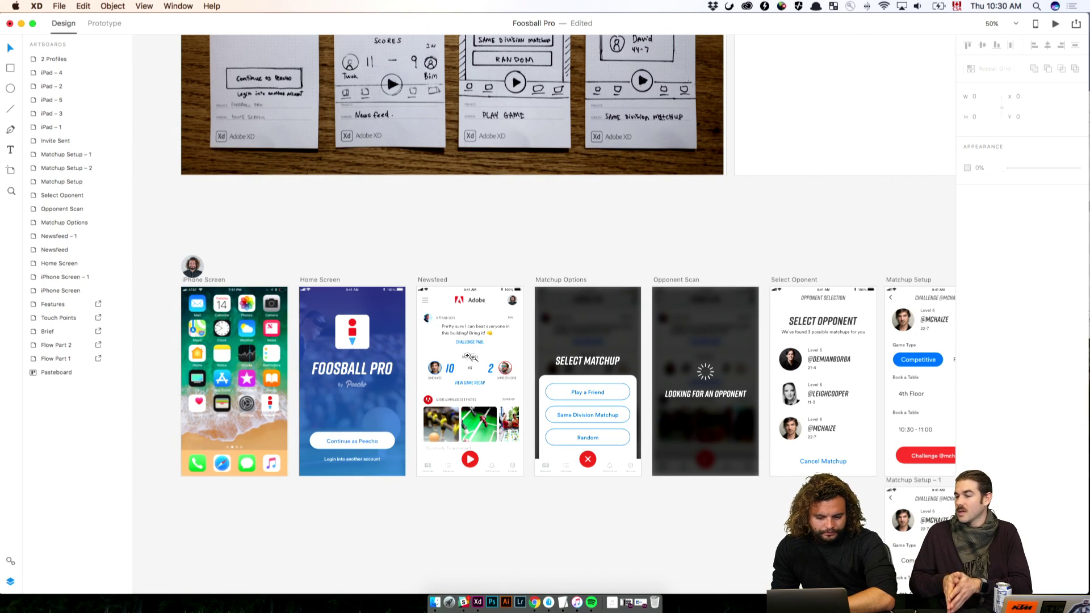
pyautogui.scroll(-5, 472, 363)
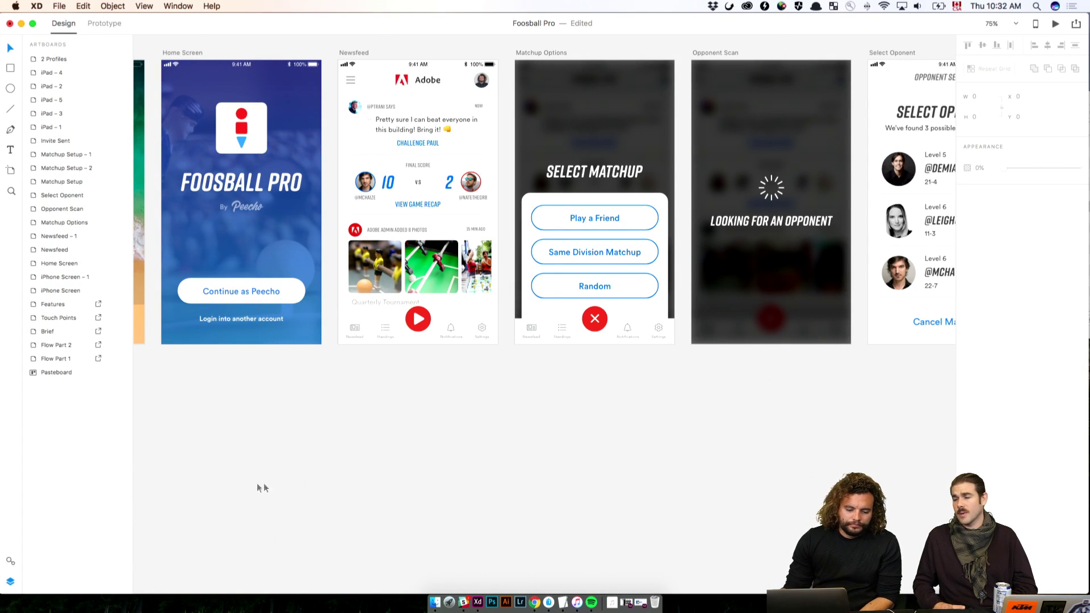
# Step: Apply the red asset colour to the score 2 in the Newsfeed artboard's Final Score card
pyautogui.click(10, 561)
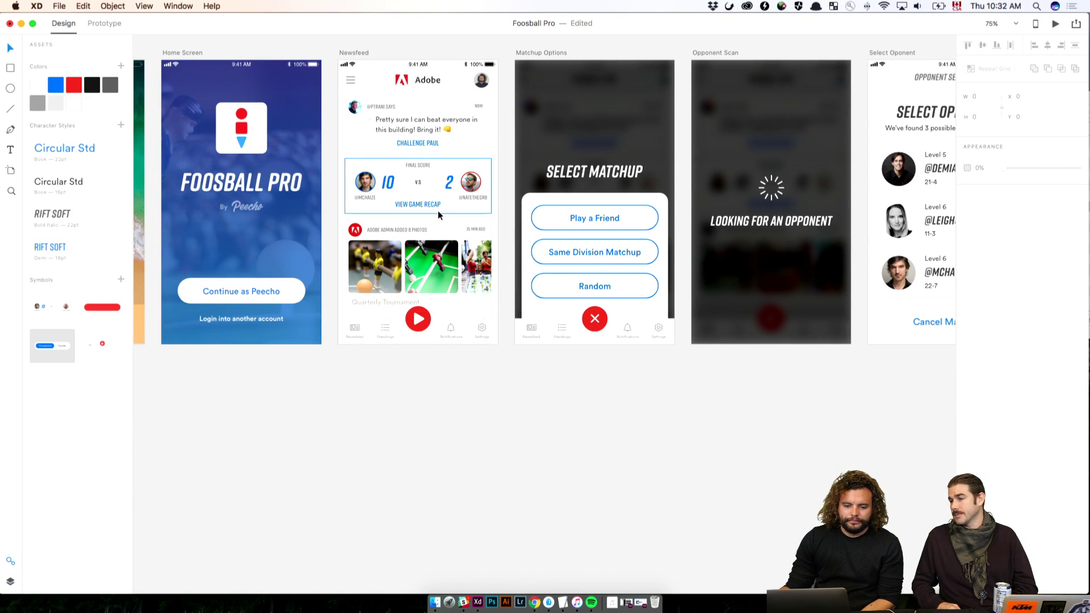
pyautogui.doubleClick(448, 182)
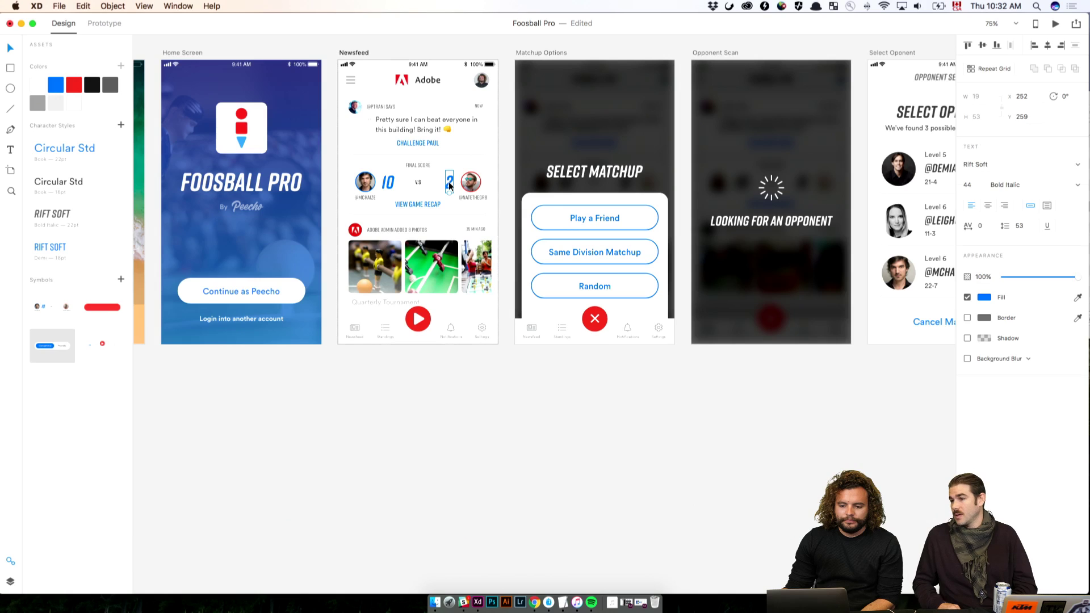
pyautogui.click(74, 86)
pyautogui.click(430, 382)
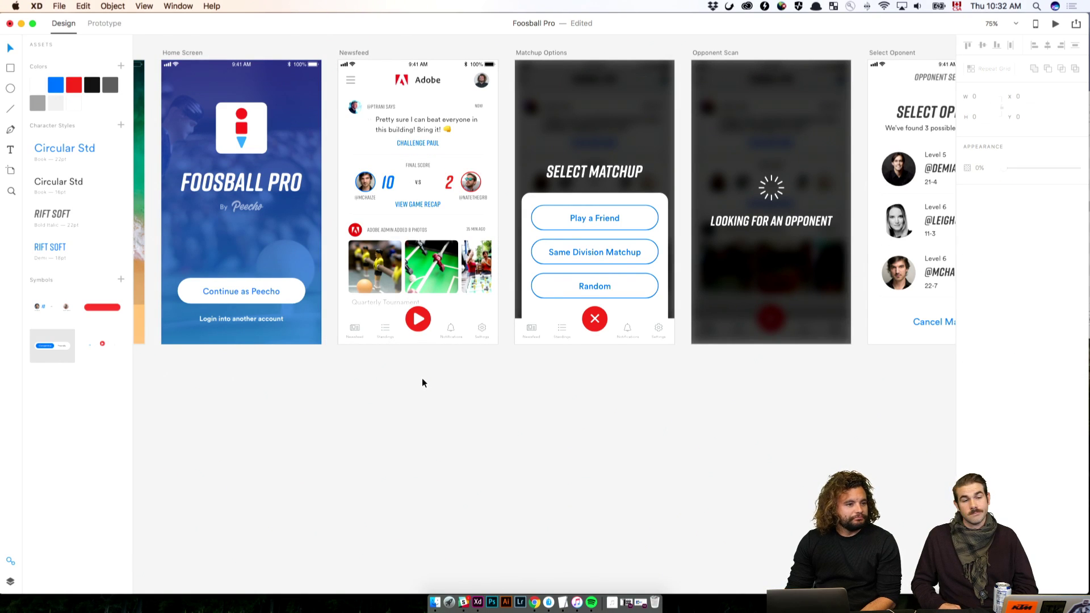
pyautogui.scroll(3, 420, 381)
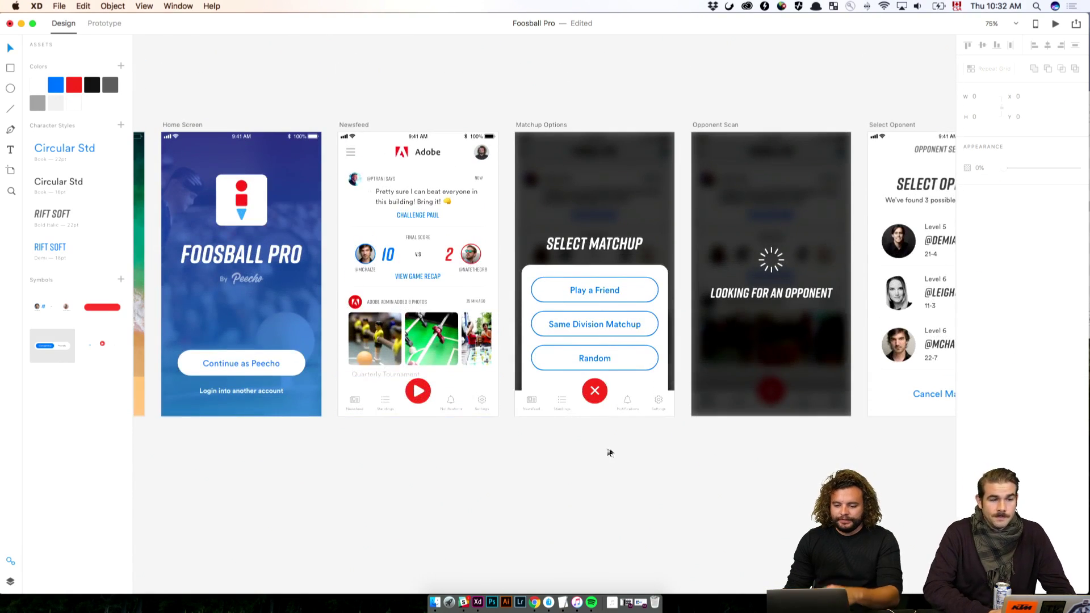
pyautogui.moveTo(416, 435); pyautogui.dragTo(427, 491)
pyautogui.hscroll(-3, 427, 486)
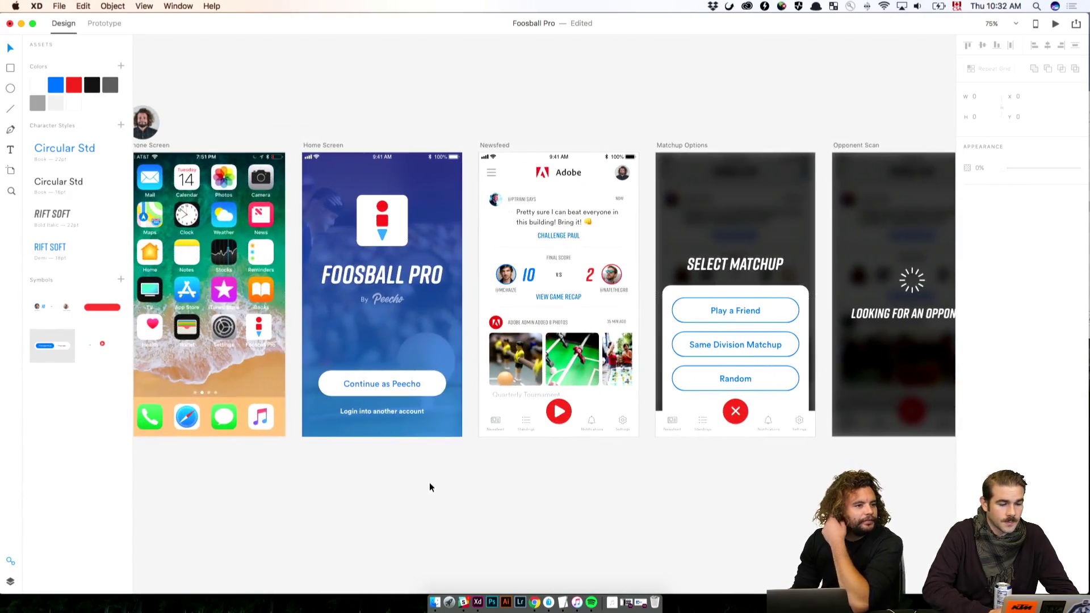
pyautogui.hscroll(5, 442, 482)
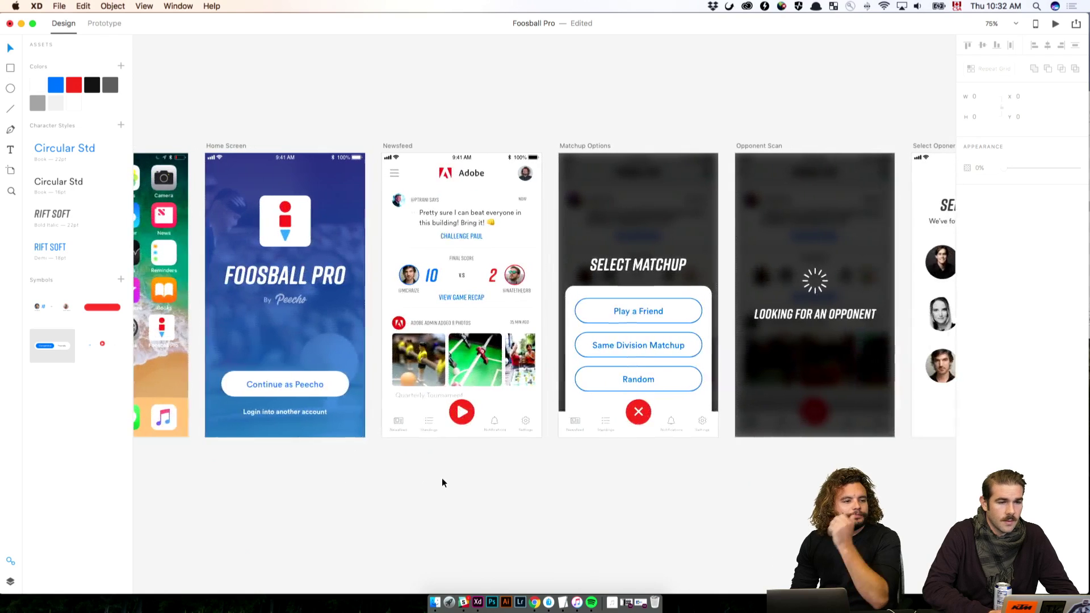
pyautogui.hscroll(-1, 442, 483)
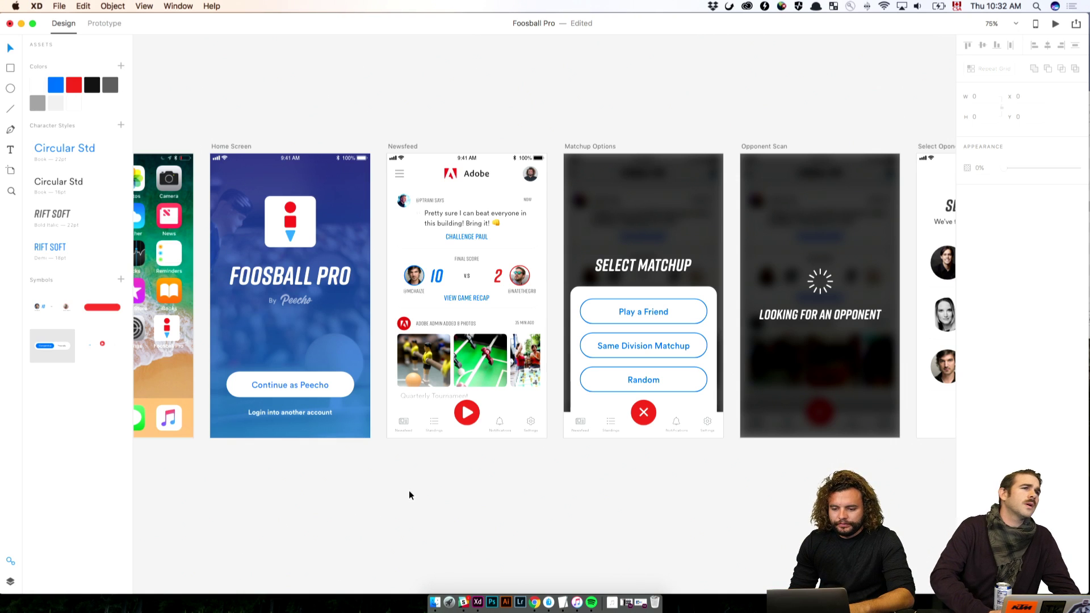
pyautogui.moveTo(409, 494); pyautogui.dragTo(638, 490)
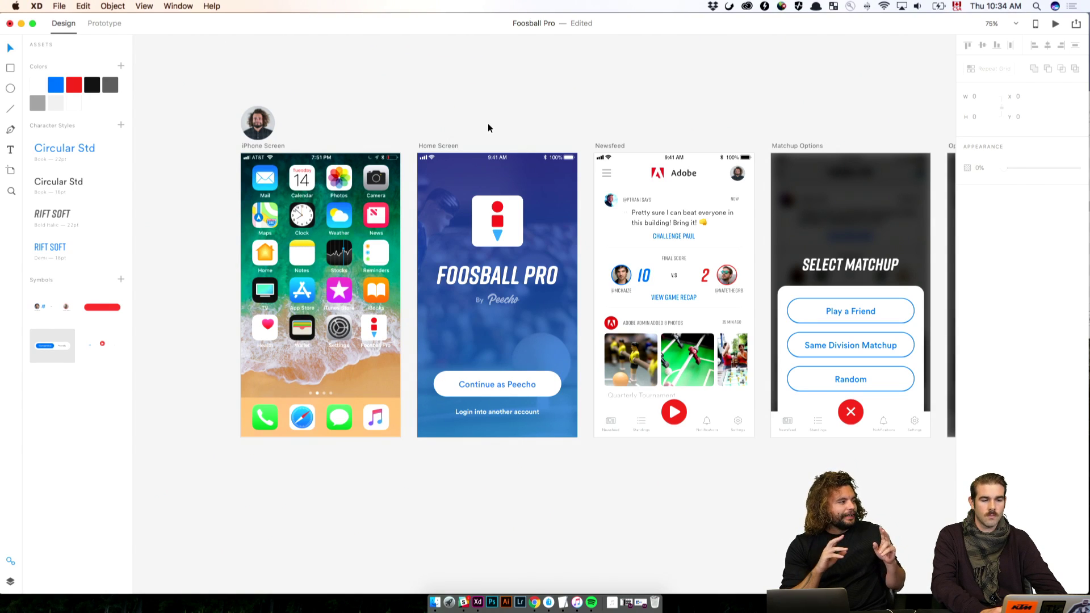
# Step: Compare the hand-drawn screens on the Flow Part 1 artboard with the finished app artboards
pyautogui.scroll(3, 488, 124)
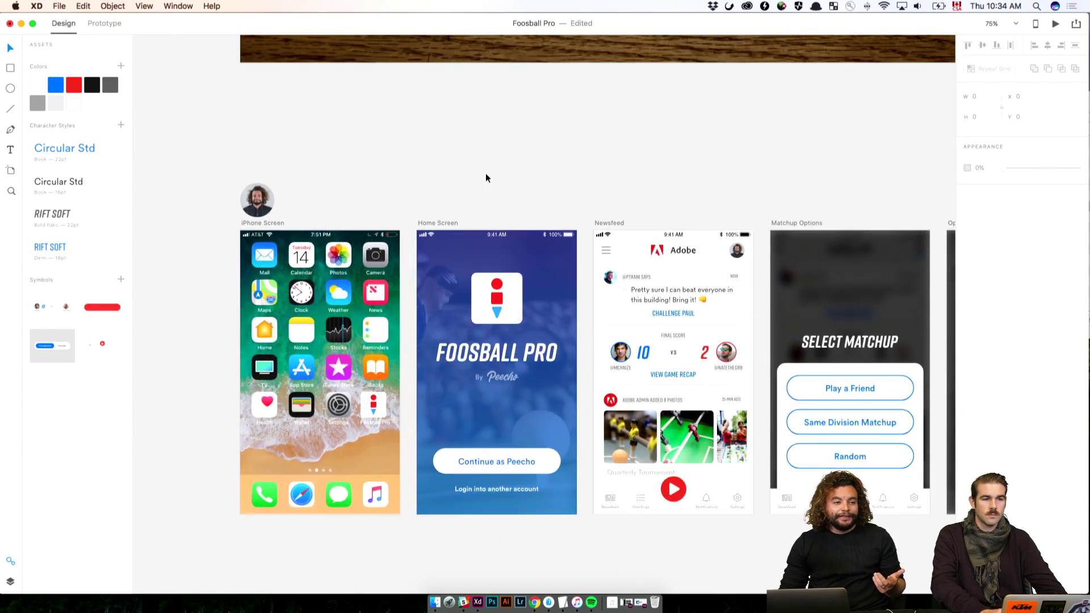
pyautogui.scroll(3, 486, 171)
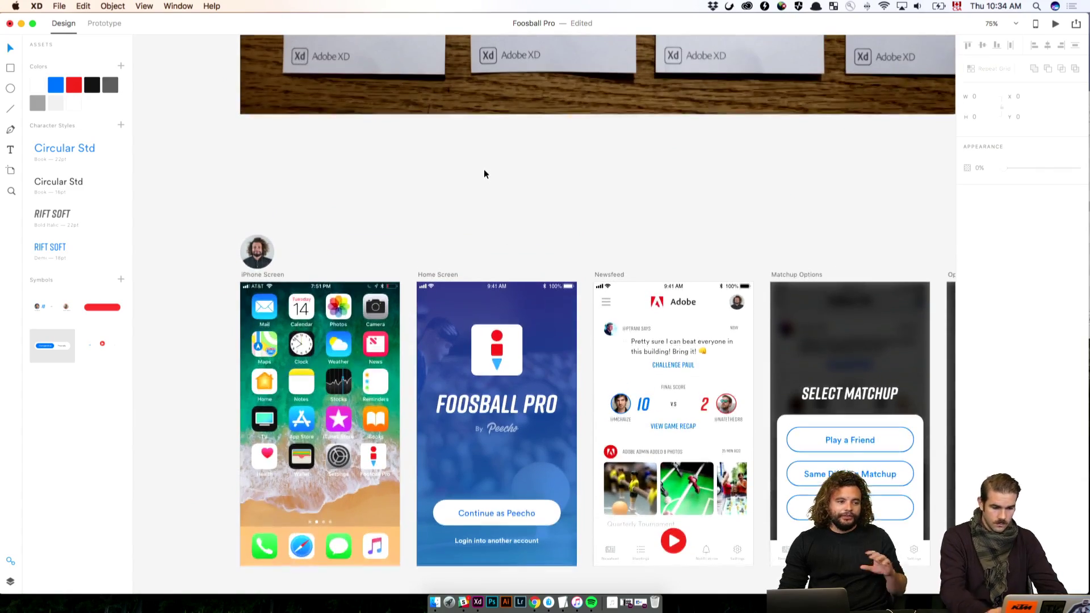
pyautogui.scroll(5, 477, 176)
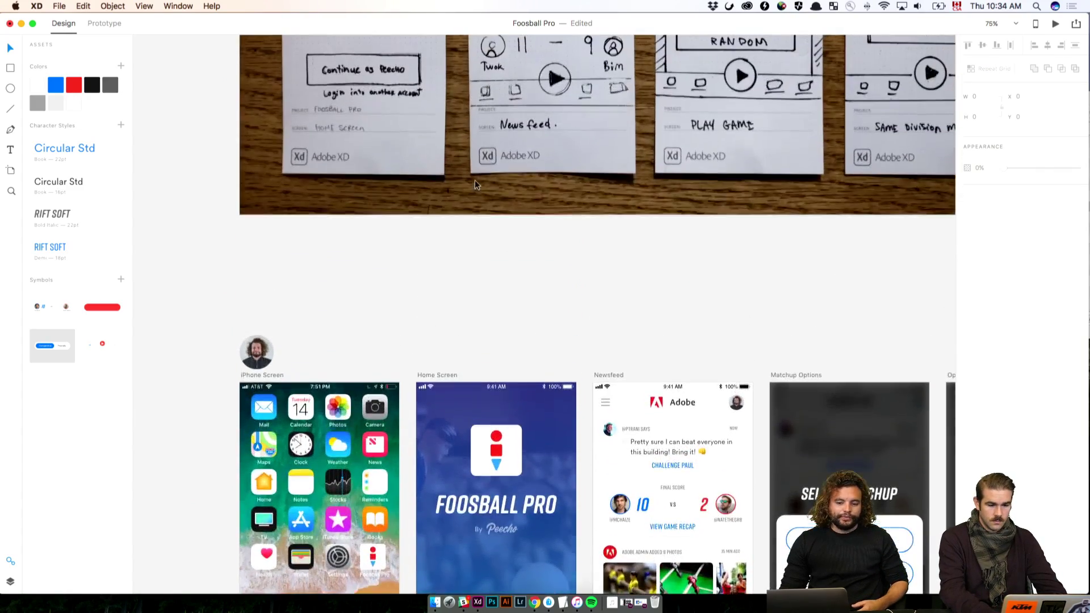
pyautogui.scroll(3, 488, 219)
pyautogui.scroll(5, 488, 219)
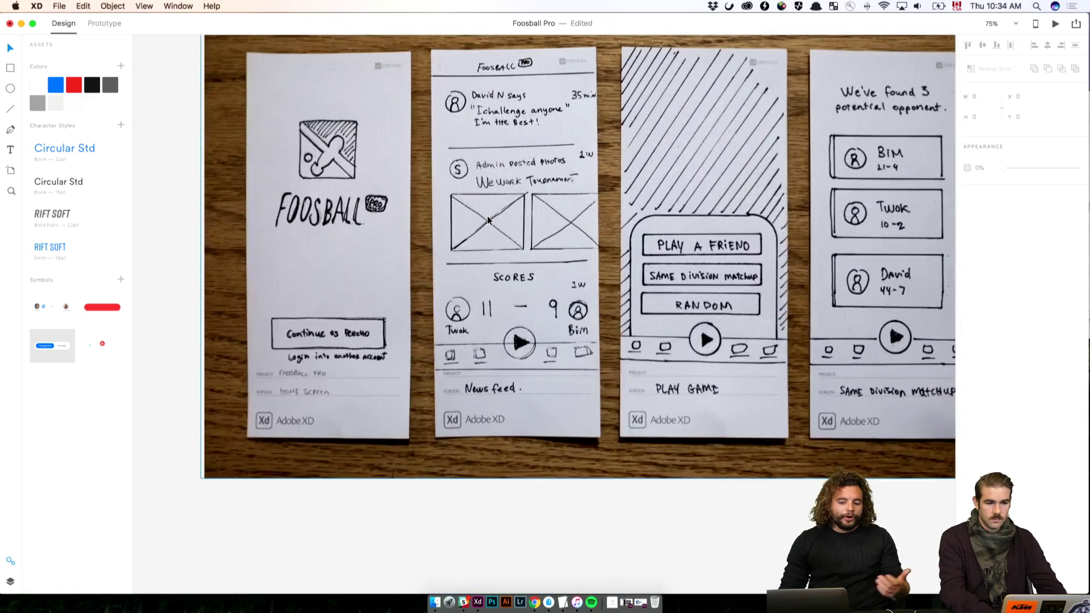
pyautogui.scroll(2, 490, 210)
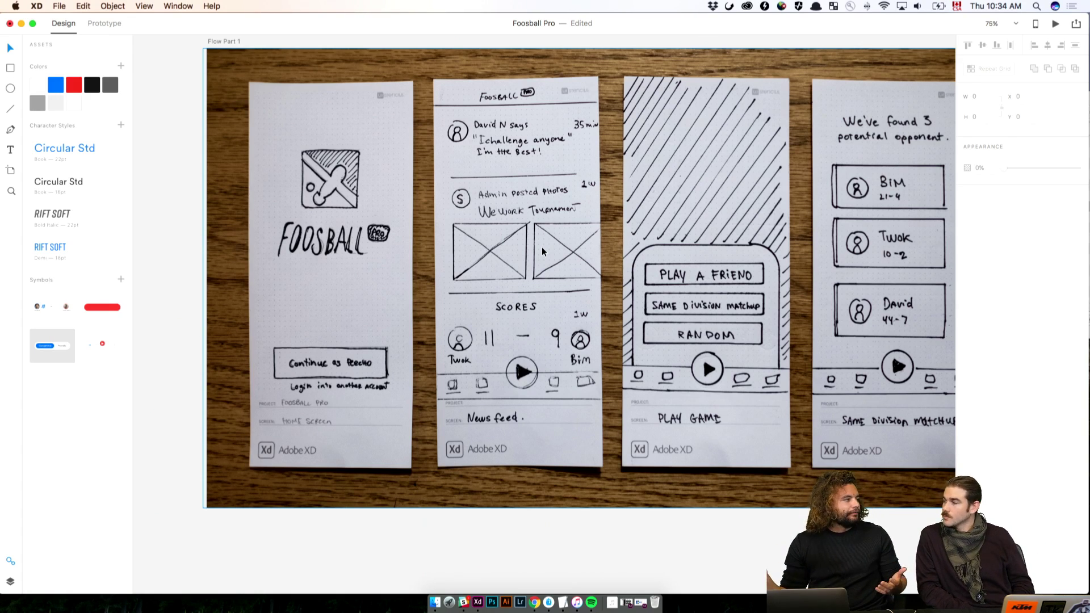
pyautogui.scroll(-10, 541, 250)
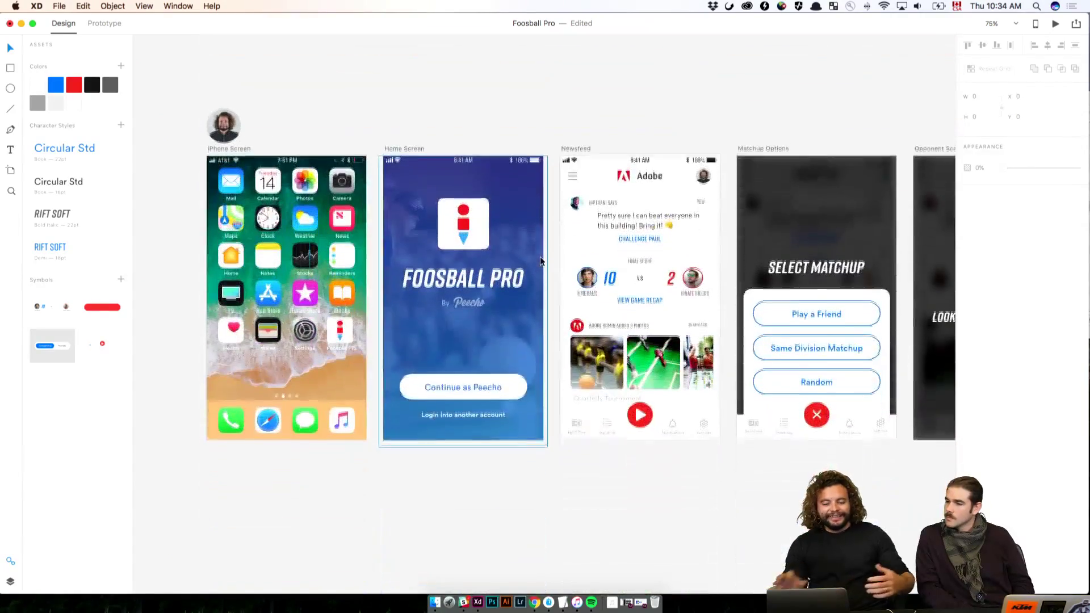
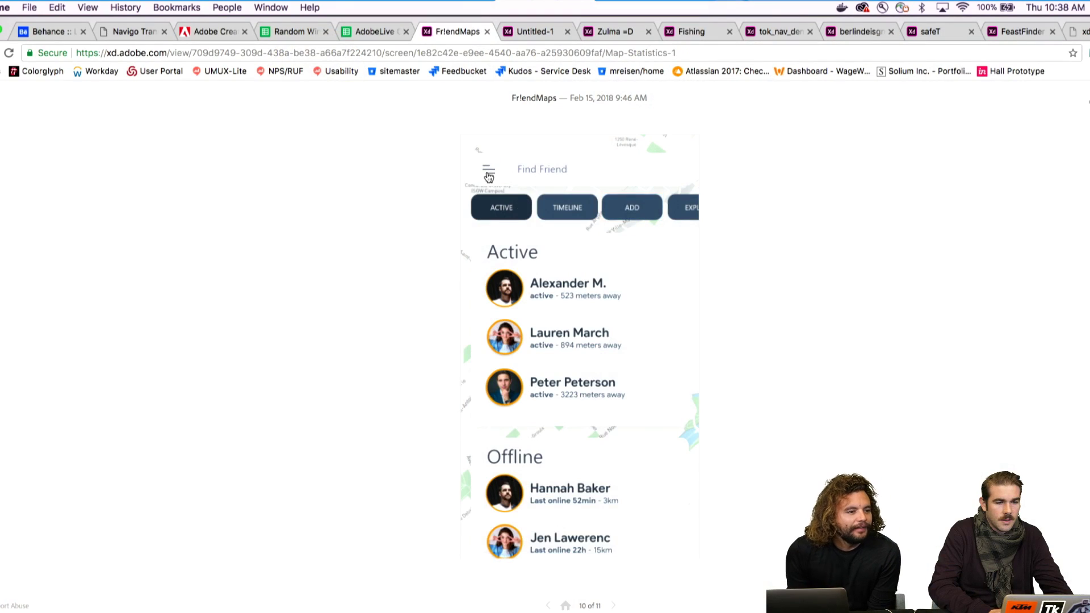
# Step: Show the side menu from the Fr!endMaps friends list, and return that prototype to its first screen
pyautogui.click(487, 173)
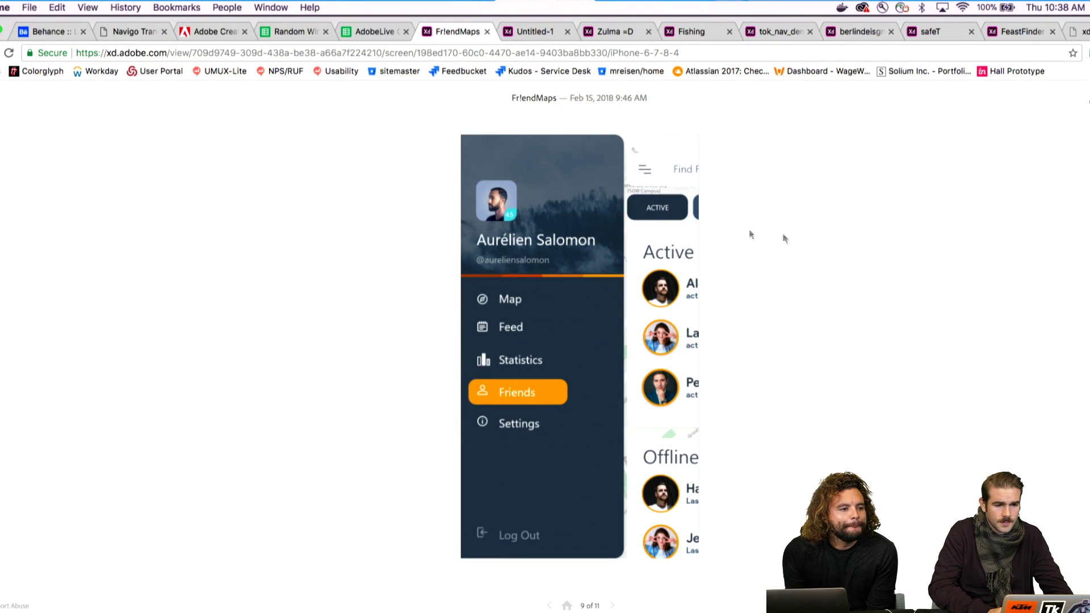
pyautogui.click(540, 175)
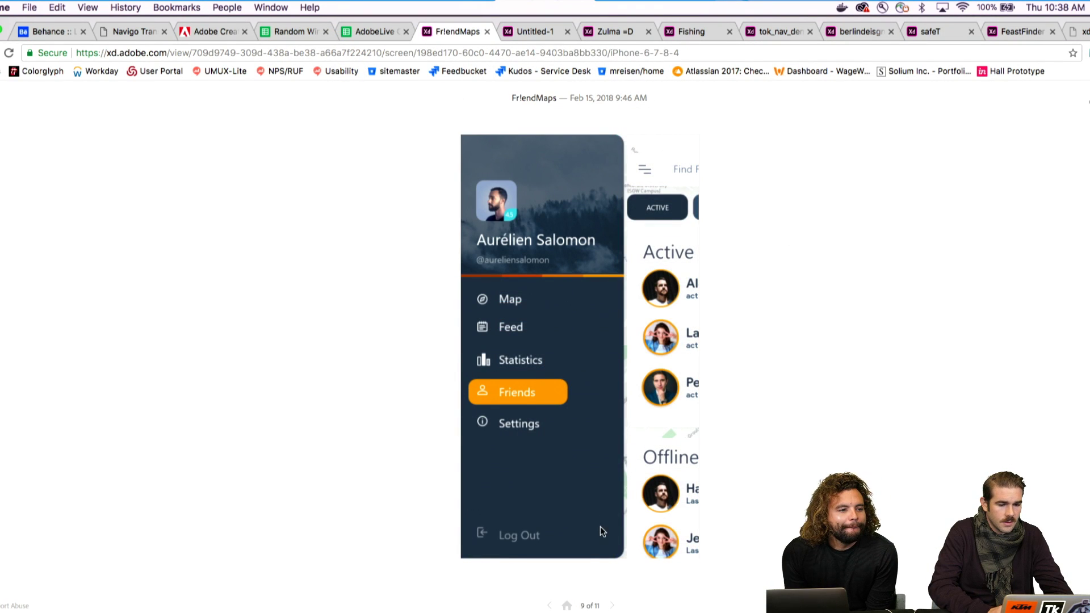
pyautogui.click(567, 606)
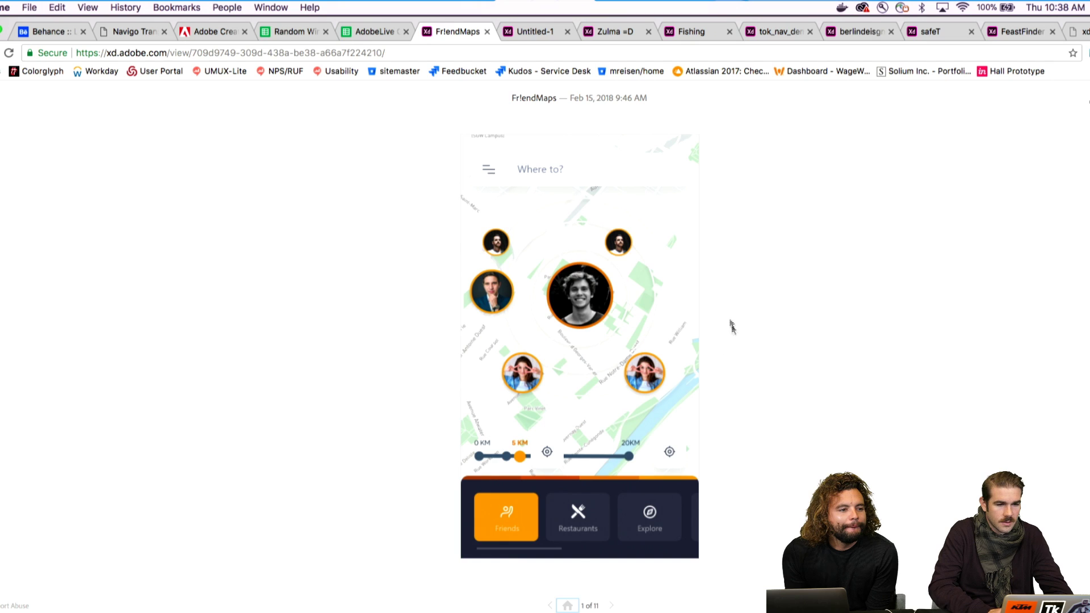
# Step: Reload the Untitled-1 prototype and return the BrewFinder prototype to its welcome screen
pyautogui.click(525, 32)
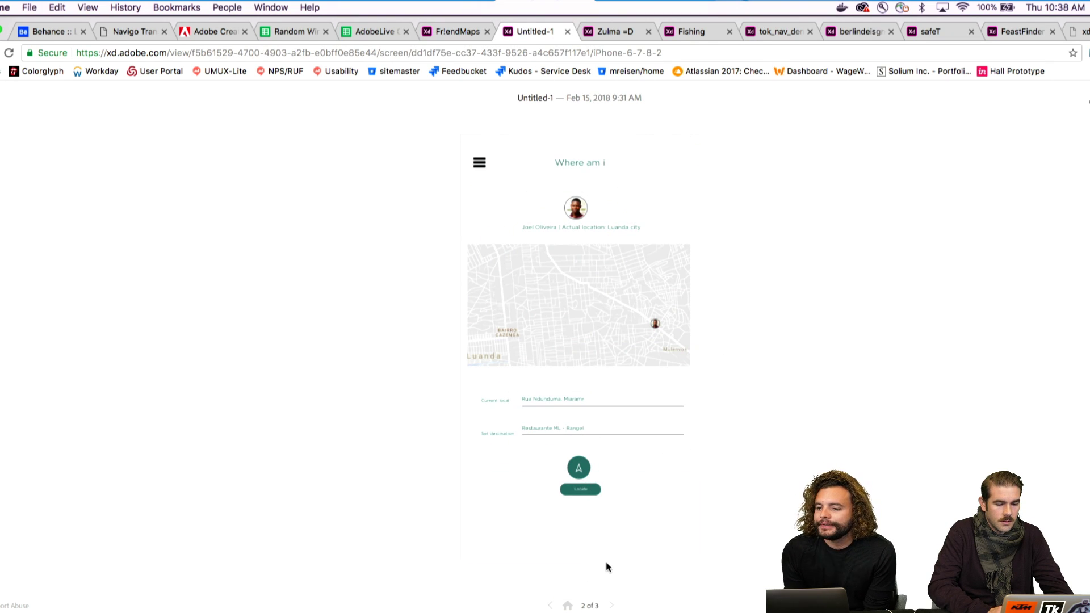
pyautogui.press('super+r')
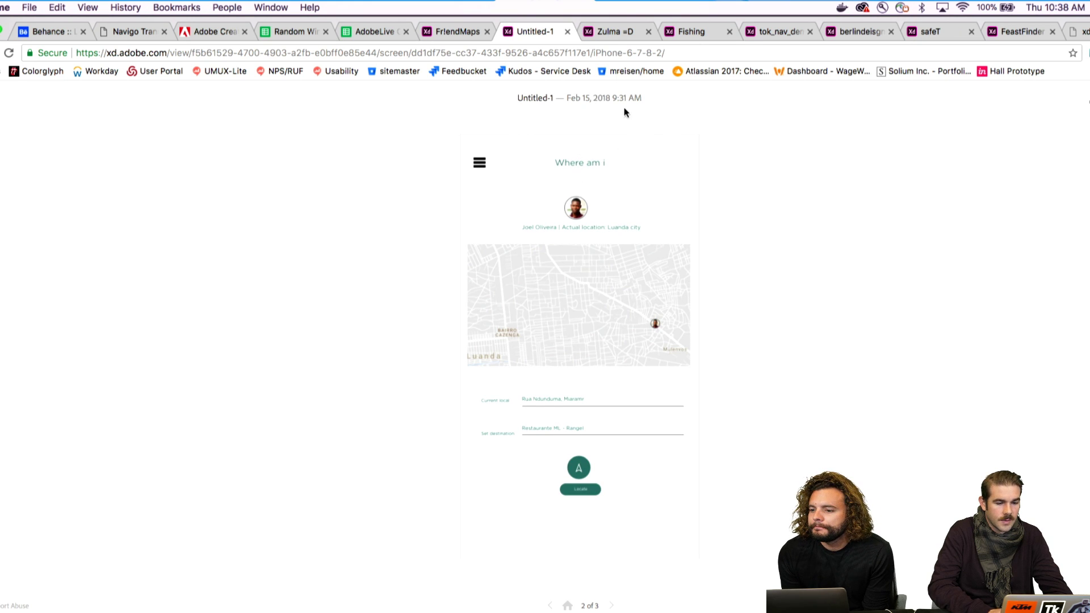
pyautogui.click(612, 32)
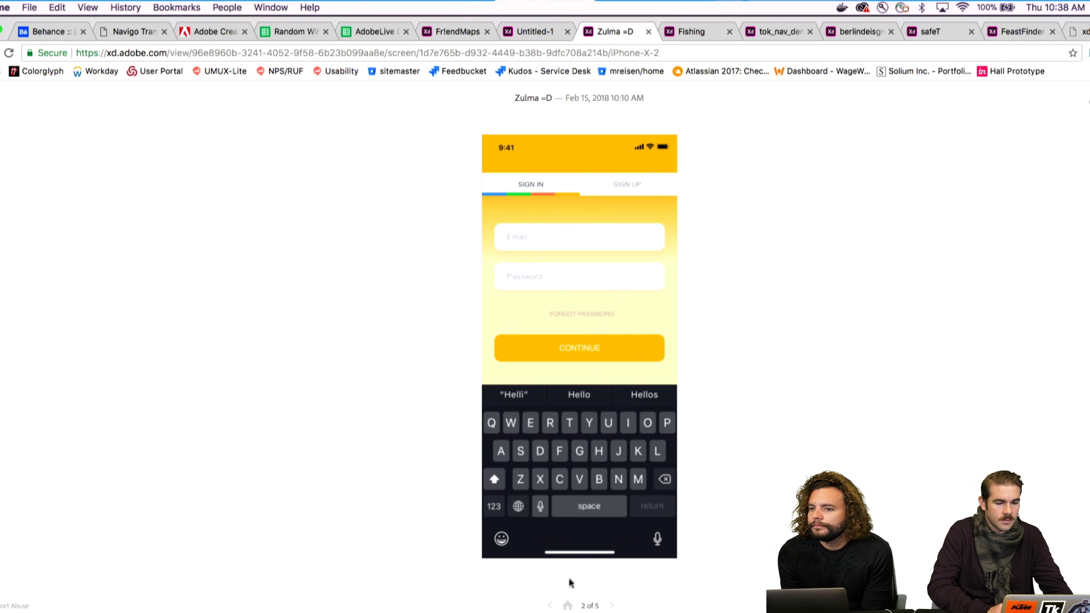
pyautogui.click(568, 605)
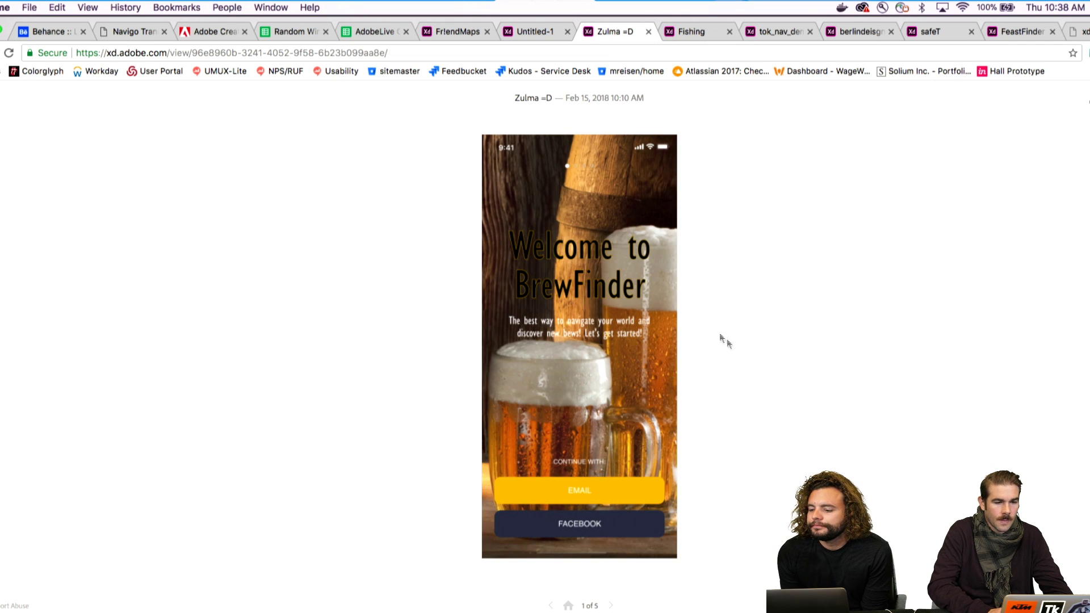
# Step: Review the Fr!endMaps prototype's Restaurants map and side menu, ending on the Restaurants map
pyautogui.click(457, 32)
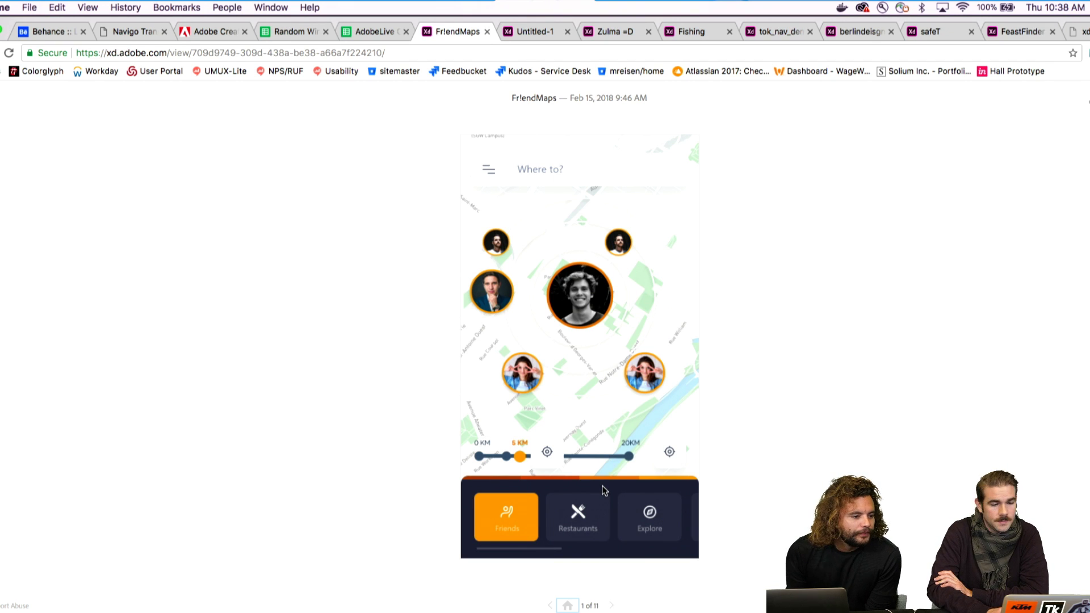
pyautogui.click(580, 509)
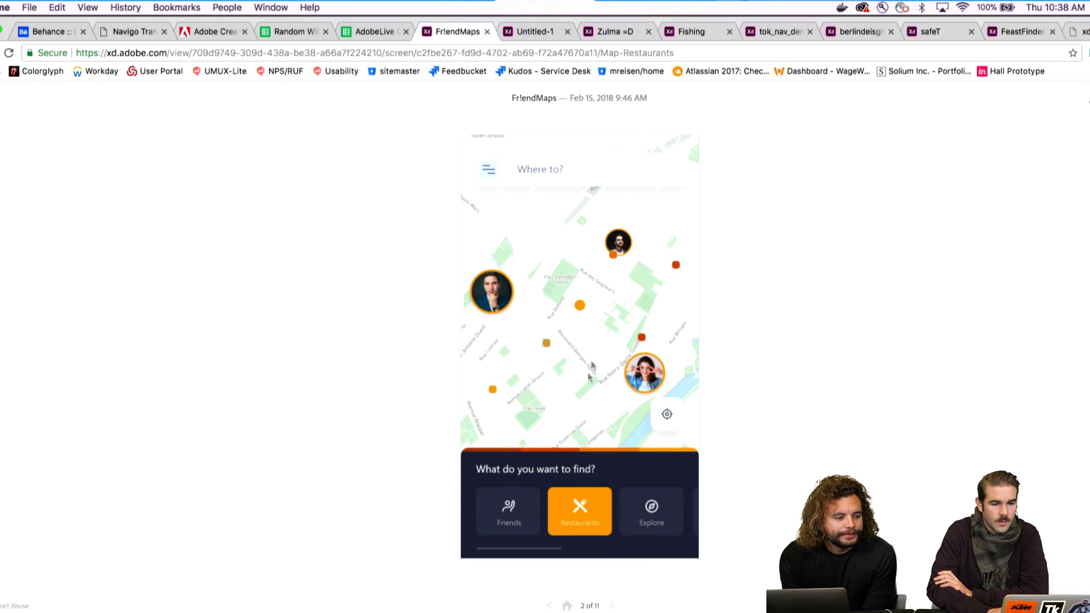
pyautogui.click(482, 169)
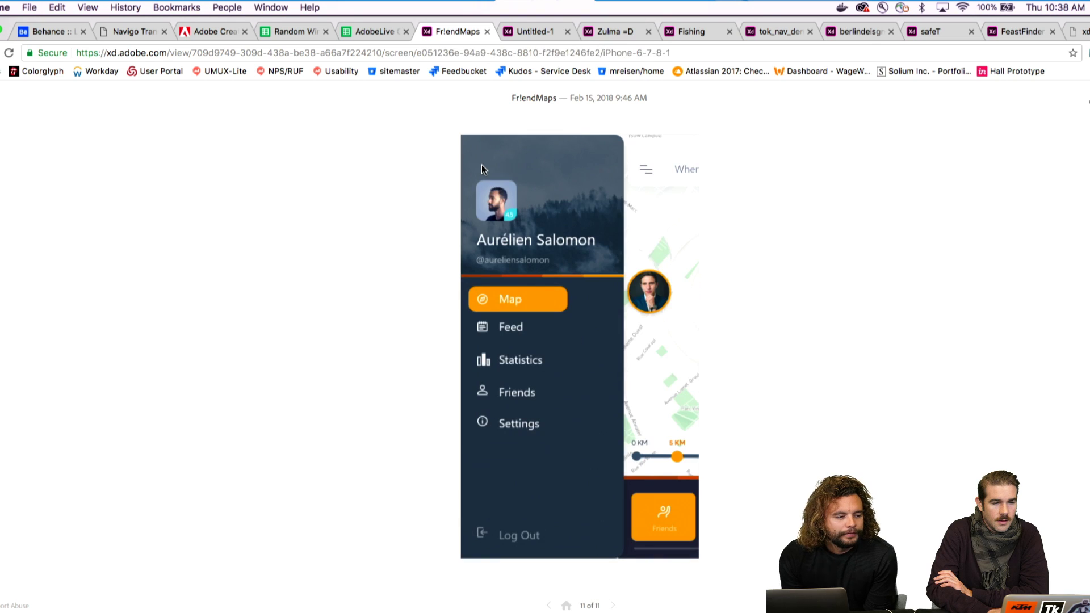
pyautogui.click(657, 230)
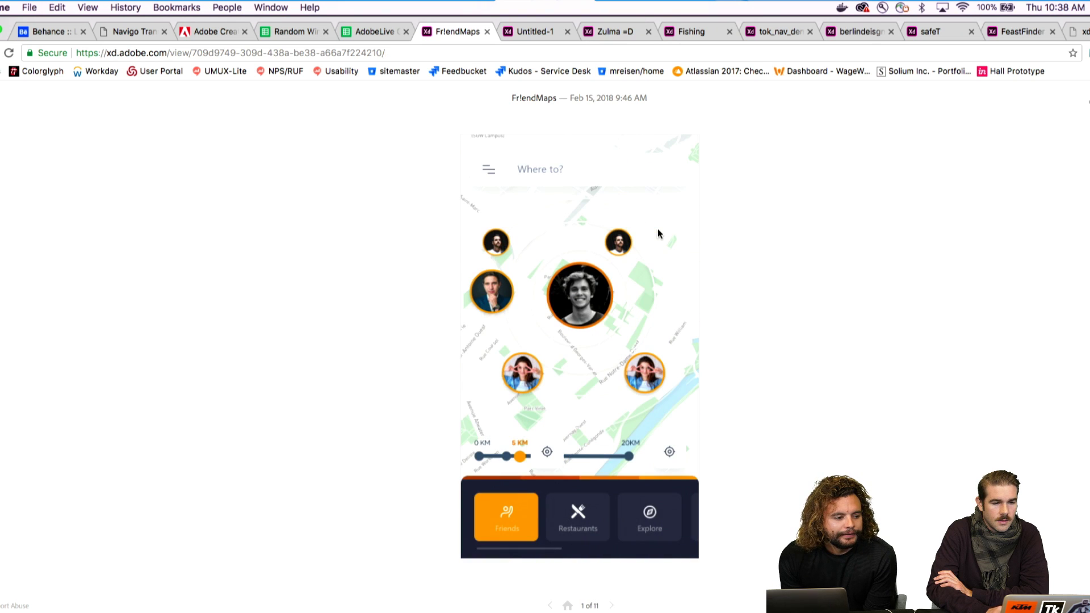
pyautogui.click(582, 525)
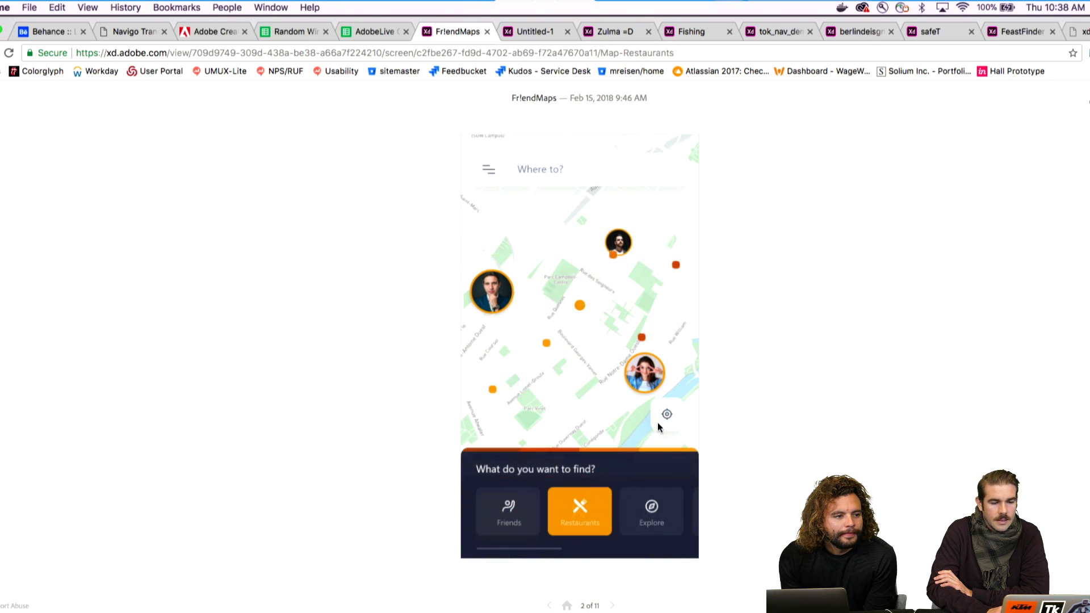
# Step: Show the routes to the destination on the Untitled-1 prototype's Where am i screen
pyautogui.click(533, 35)
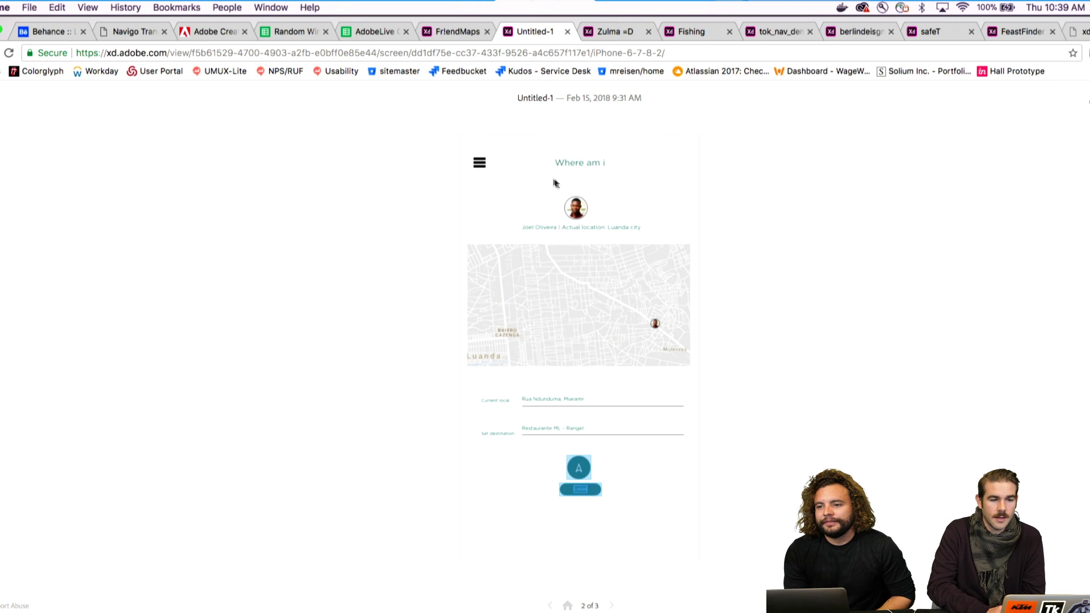
pyautogui.click(575, 494)
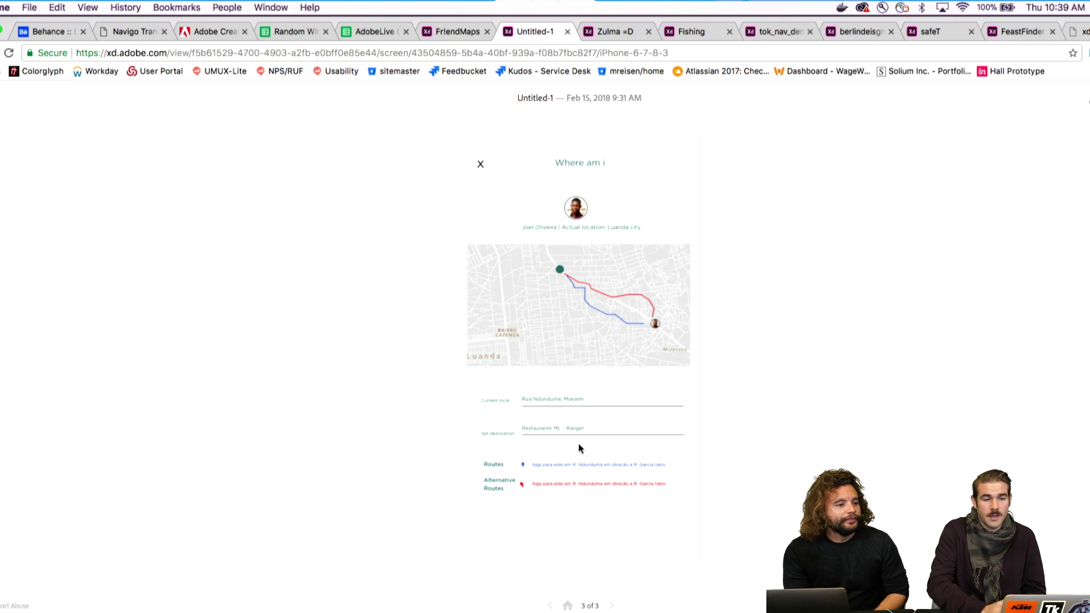
# Step: Walk through the BrewFinder prototype from welcome and sign-in to the profile, Styles list and Stout map, and back to the start
pyautogui.click(612, 30)
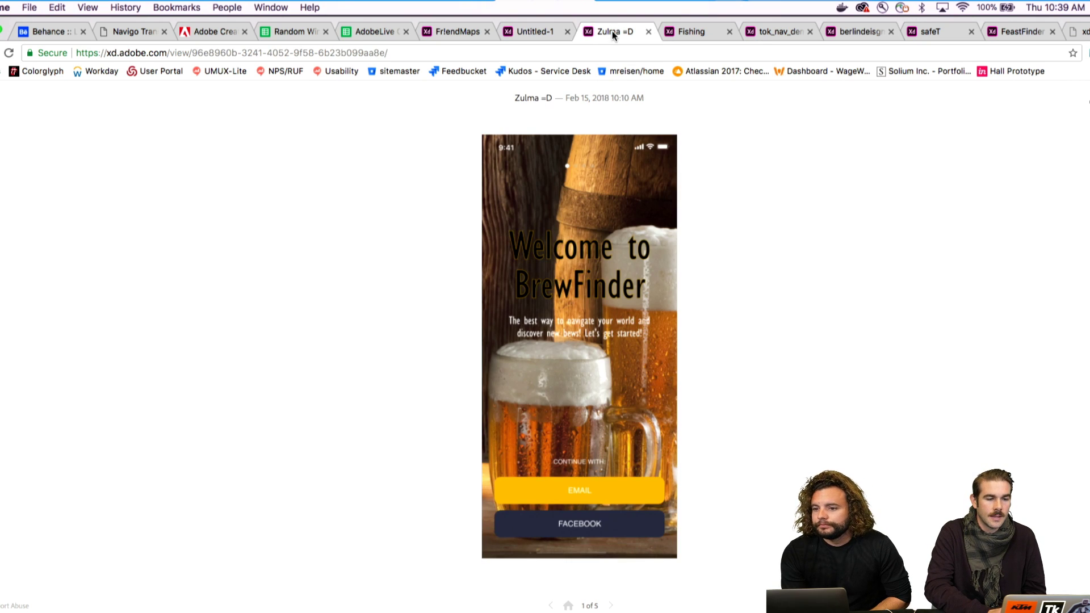
pyautogui.click(560, 357)
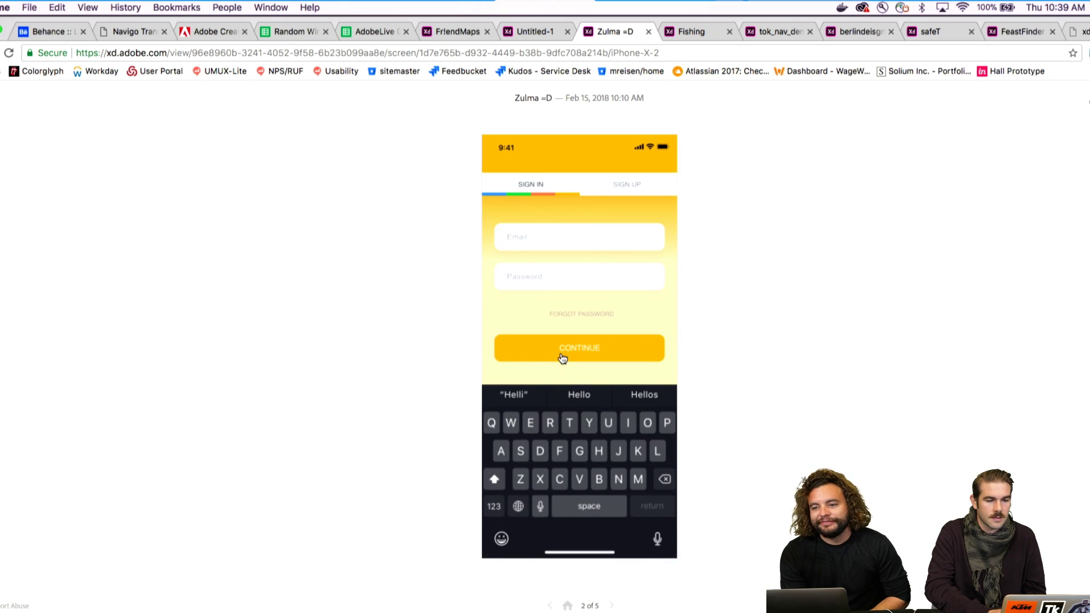
pyautogui.click(564, 241)
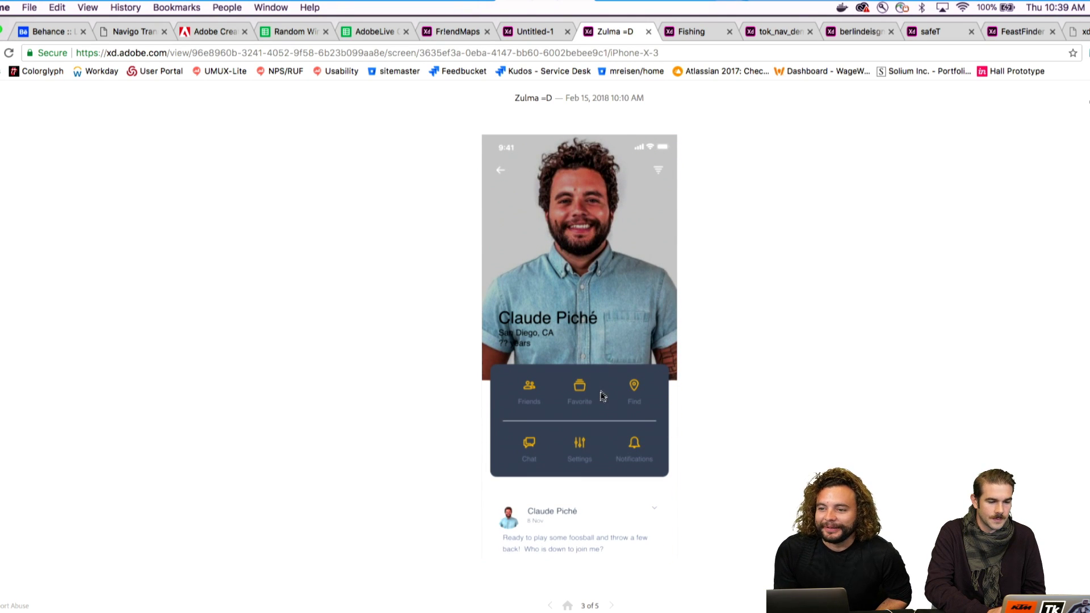
pyautogui.click(637, 388)
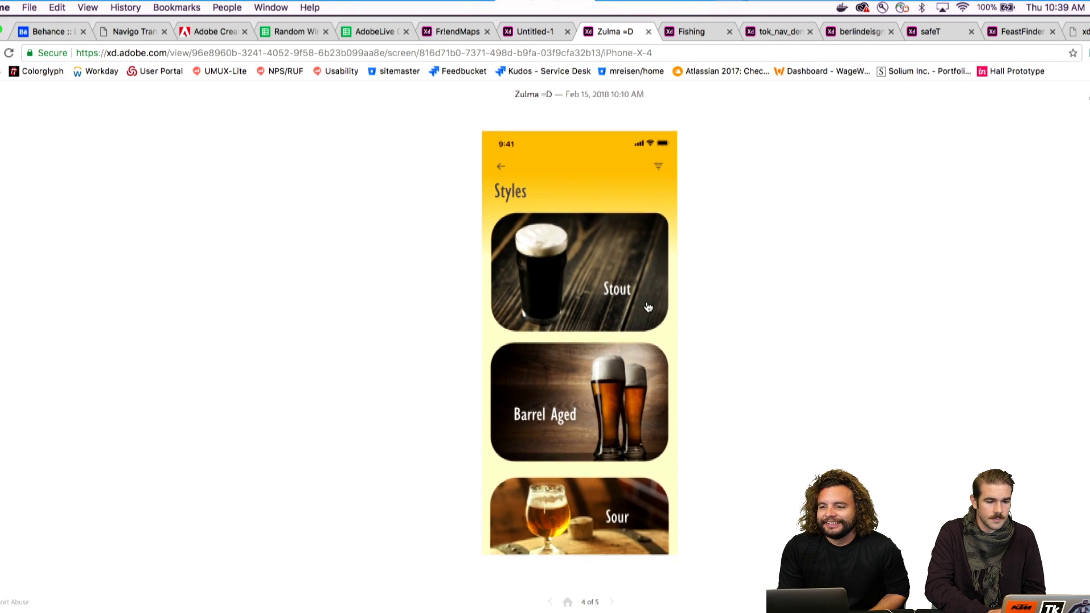
pyautogui.click(622, 272)
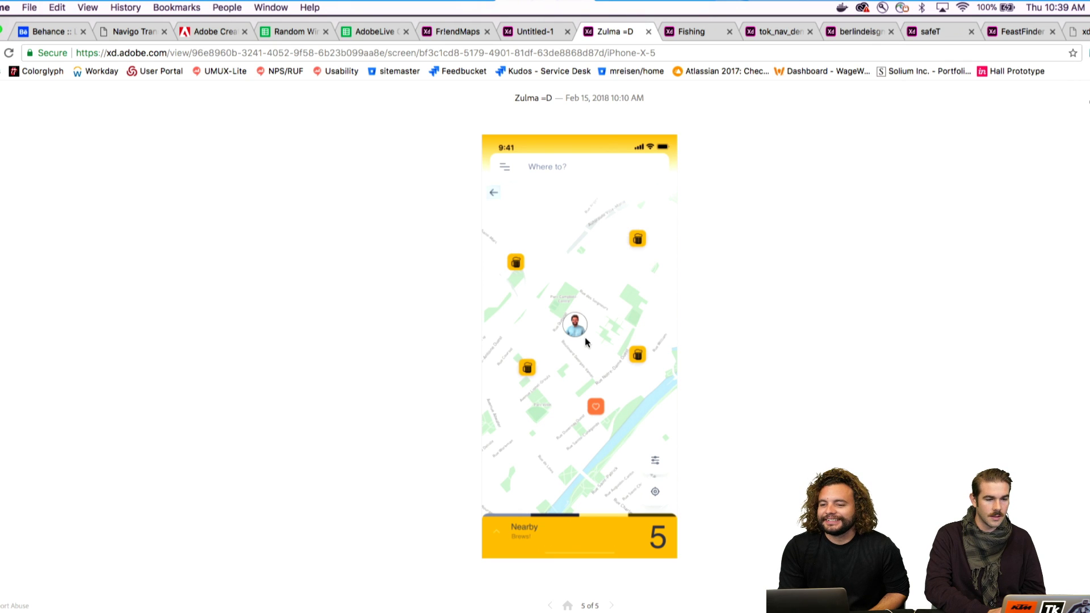
pyautogui.click(495, 195)
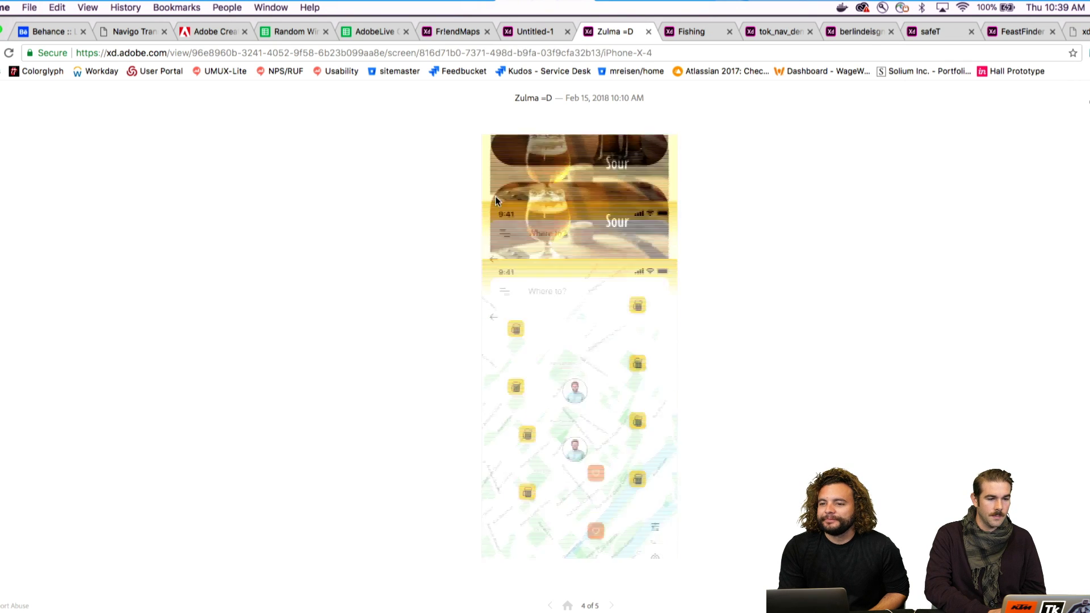
pyautogui.click(501, 172)
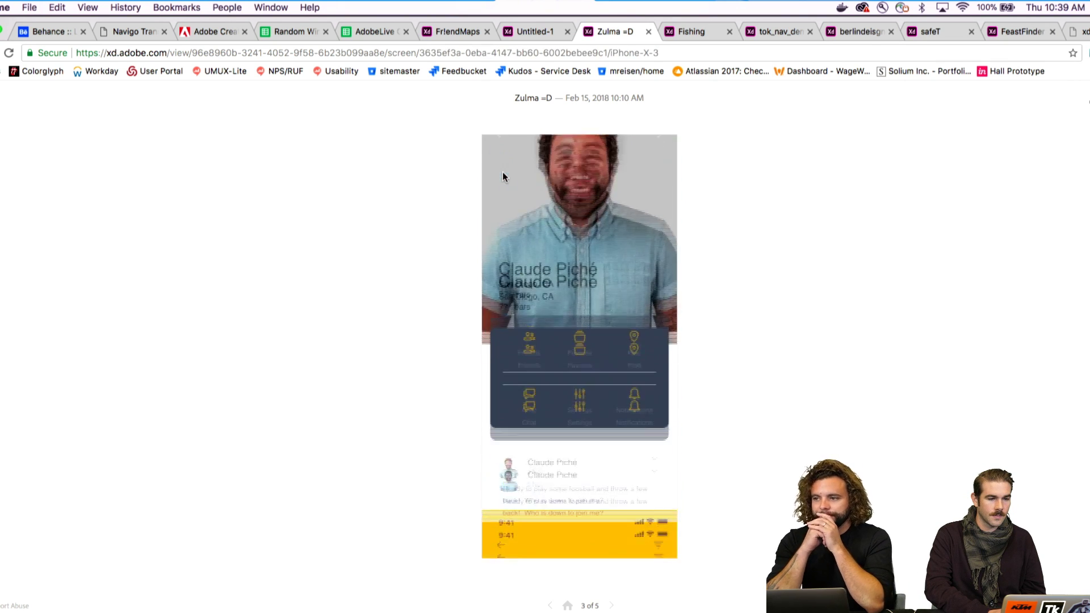
pyautogui.click(503, 172)
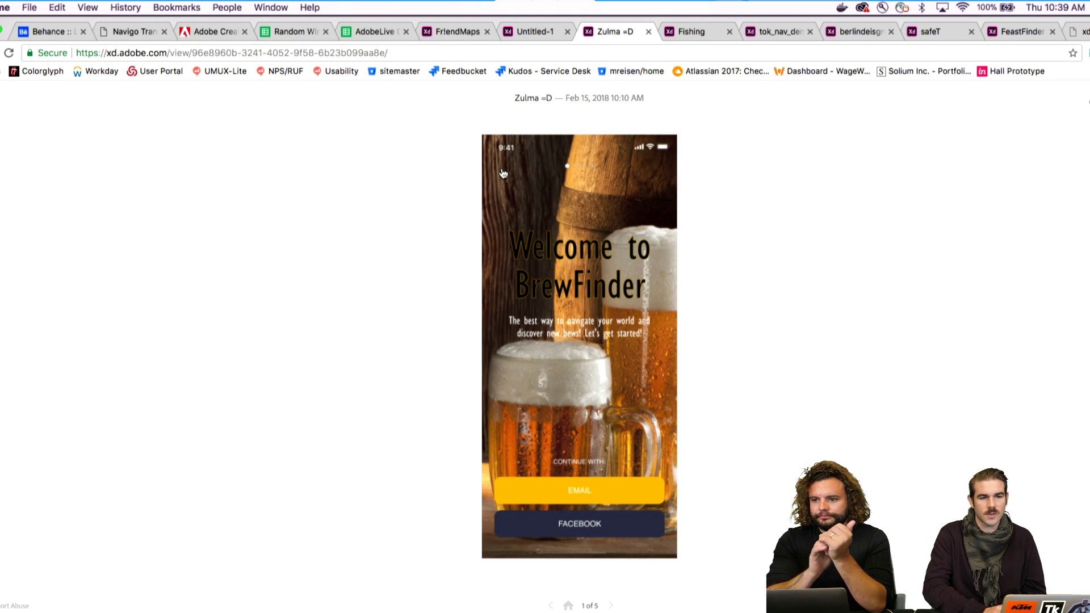
# Step: Walk through the Fishing prototype from its first screen through sign-in, adding the map location and accepting to make it public
pyautogui.click(702, 31)
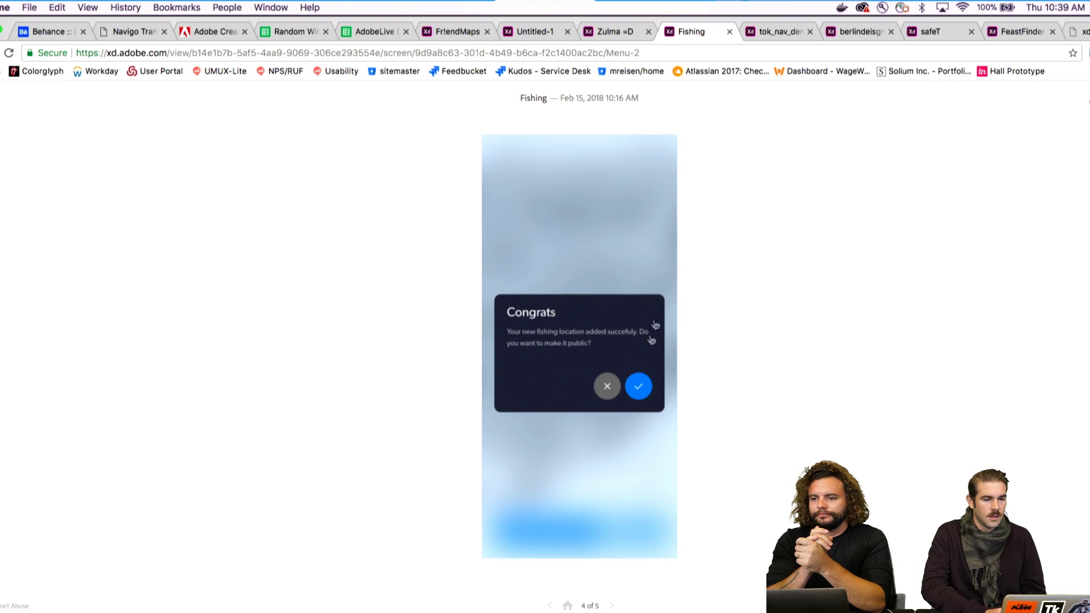
pyautogui.click(568, 605)
pyautogui.click(589, 527)
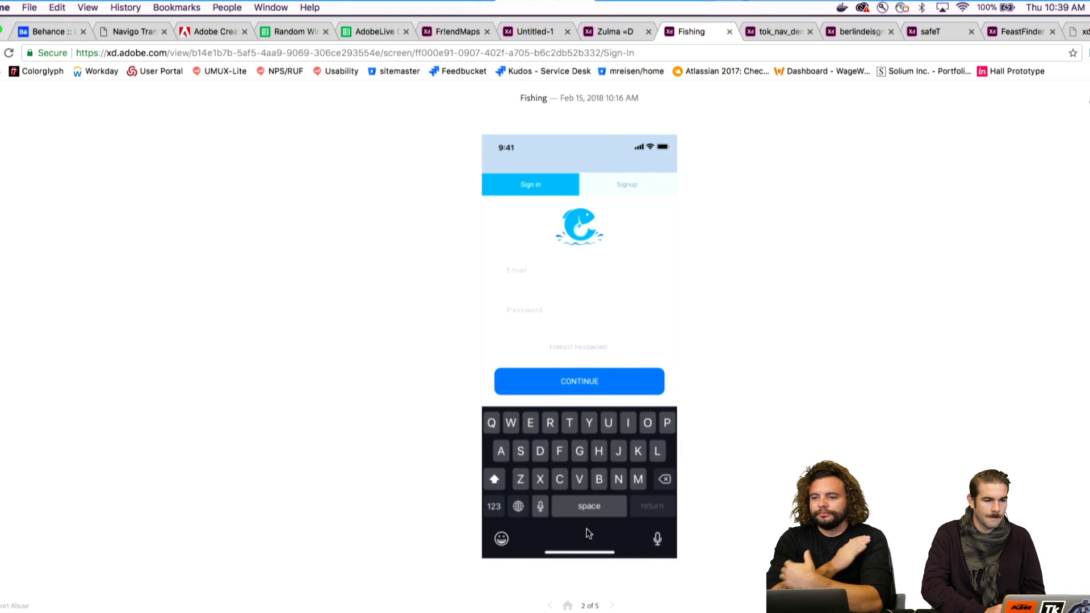
pyautogui.click(602, 377)
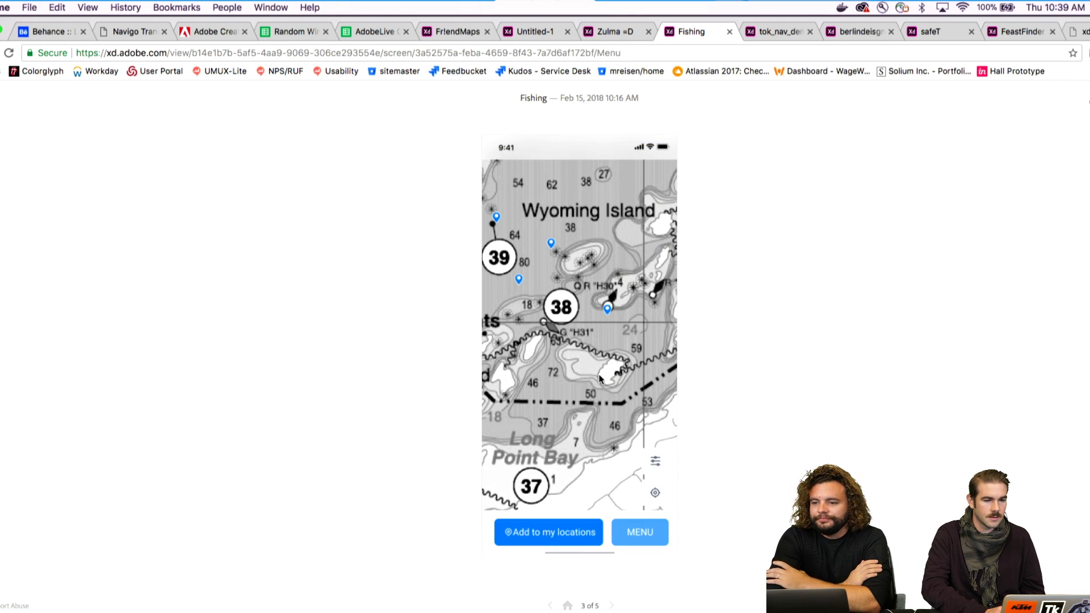
pyautogui.click(578, 528)
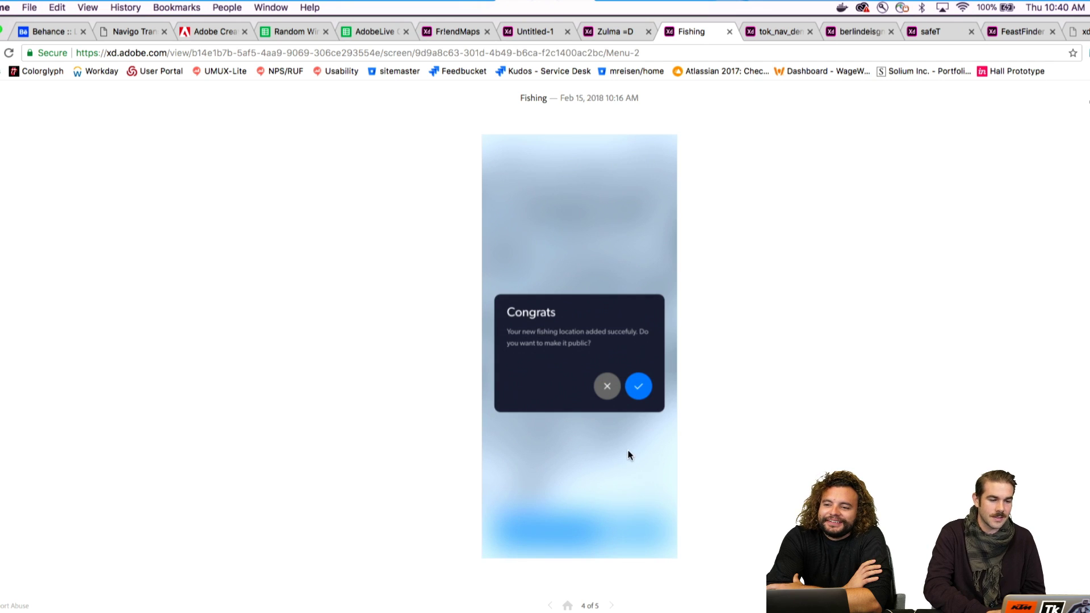
pyautogui.click(641, 384)
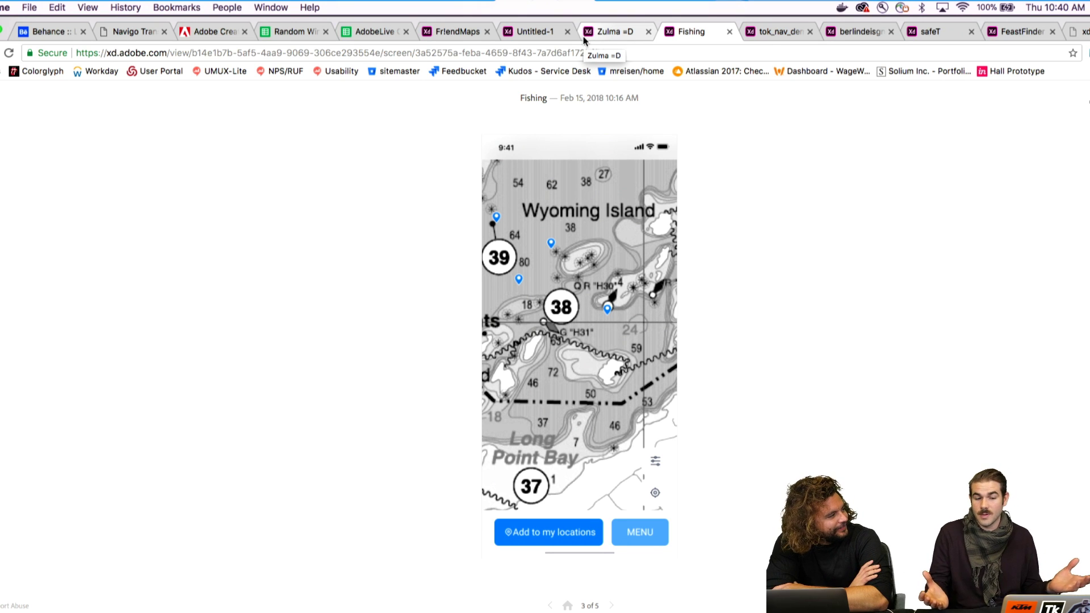
# Step: Open the Discover screen in the tok_nav prototype and switch between its Hiking and Meditation cards
pyautogui.click(769, 32)
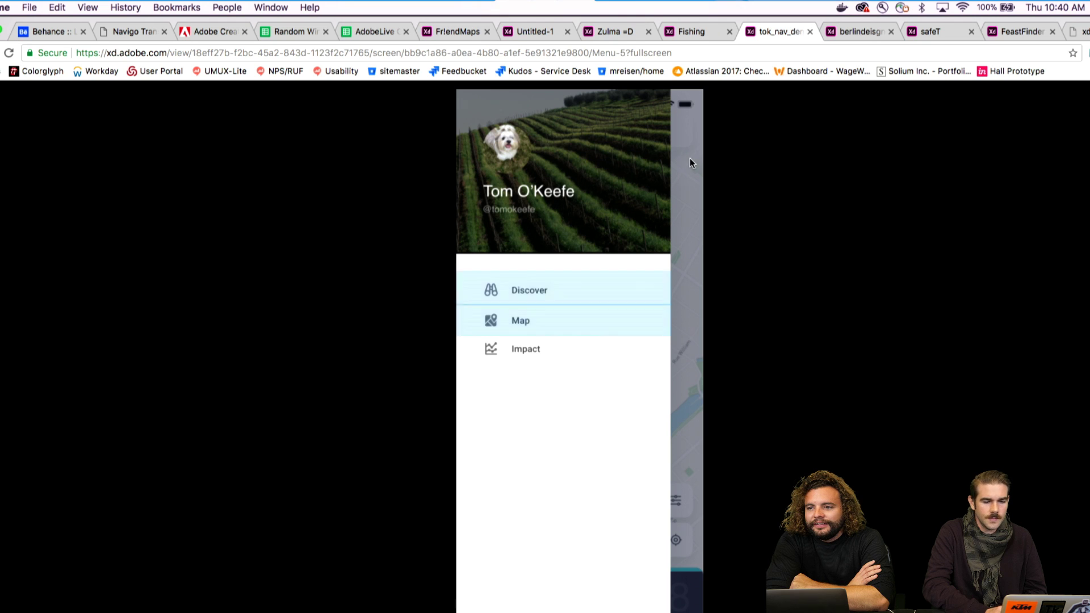
pyautogui.click(687, 302)
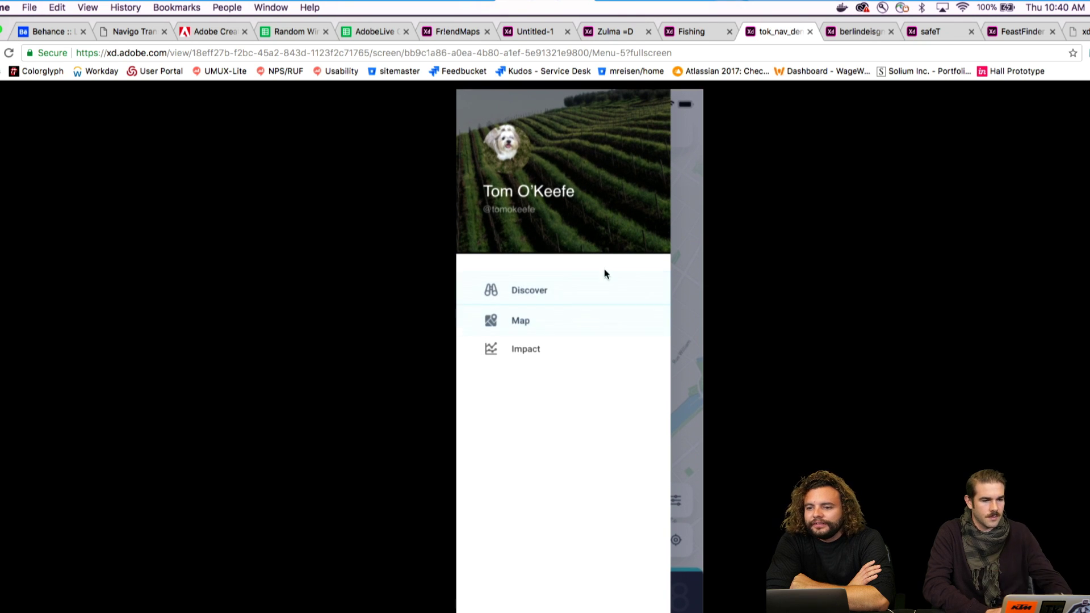
pyautogui.click(551, 289)
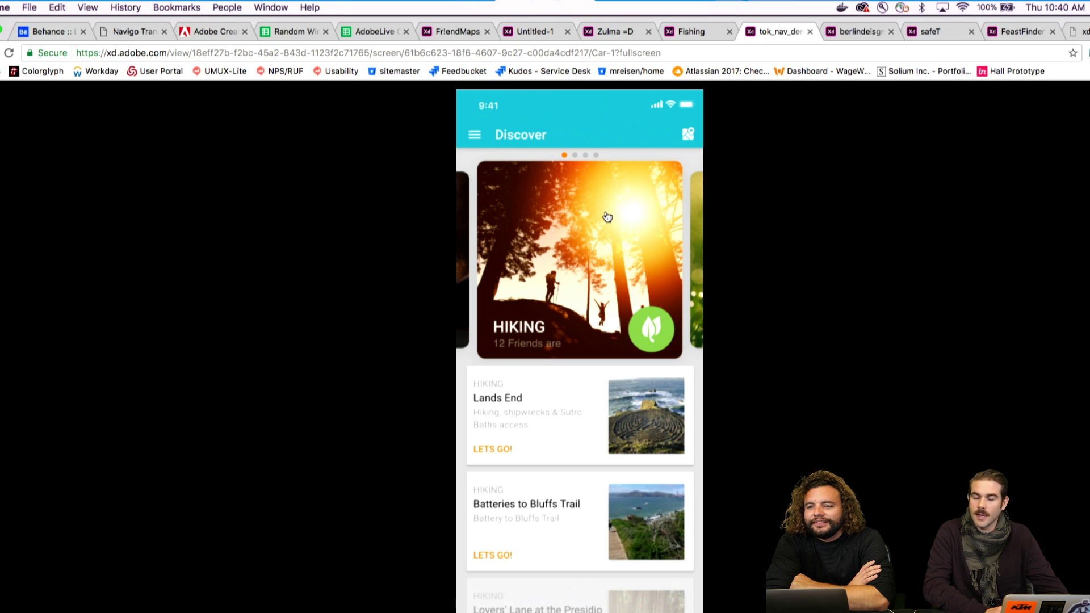
pyautogui.click(606, 215)
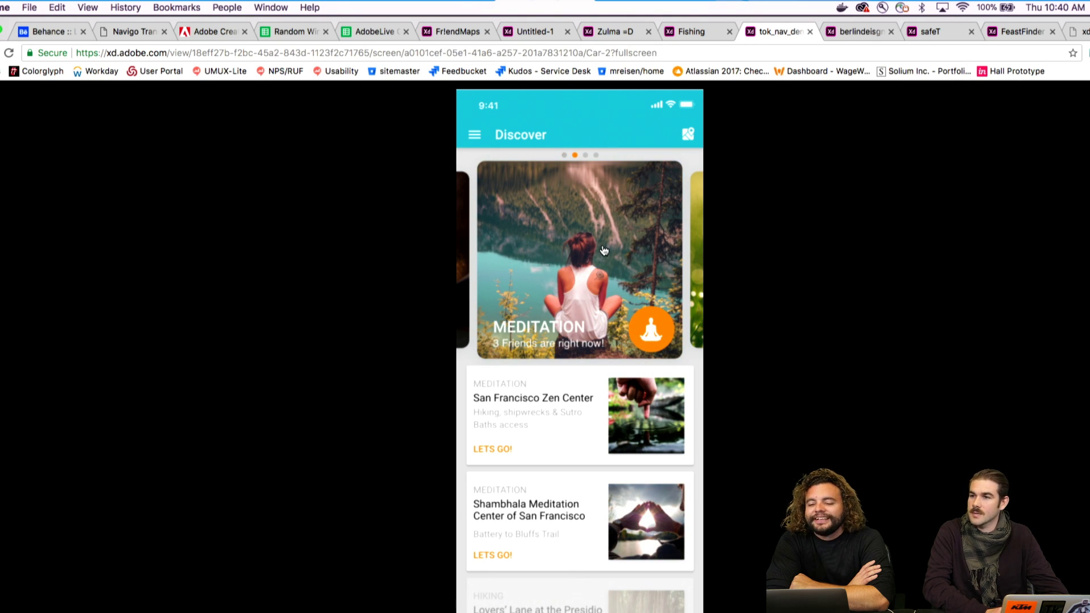
pyautogui.click(584, 284)
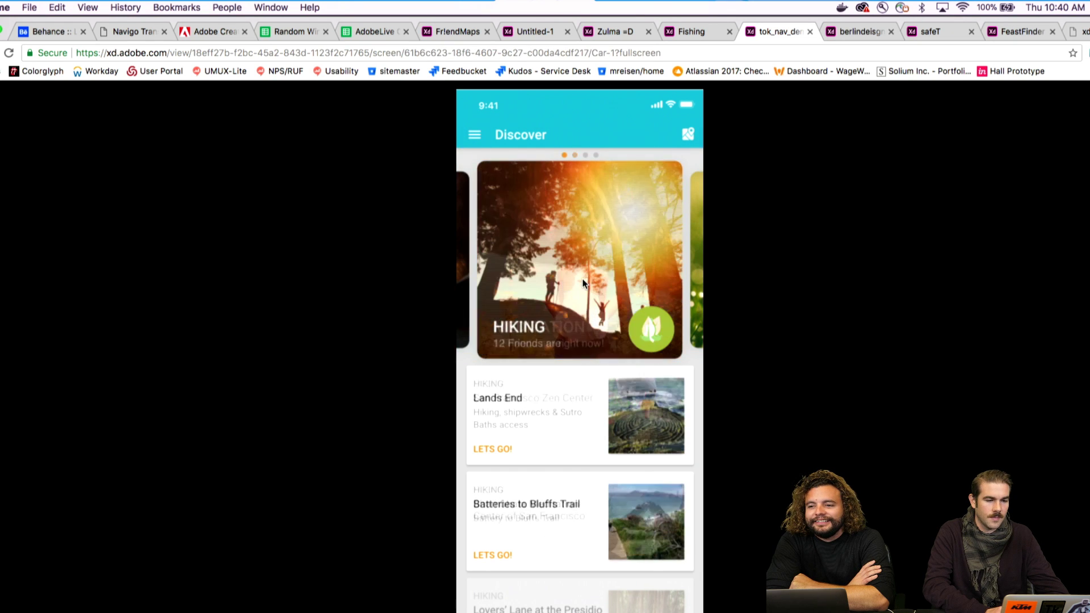
pyautogui.click(628, 320)
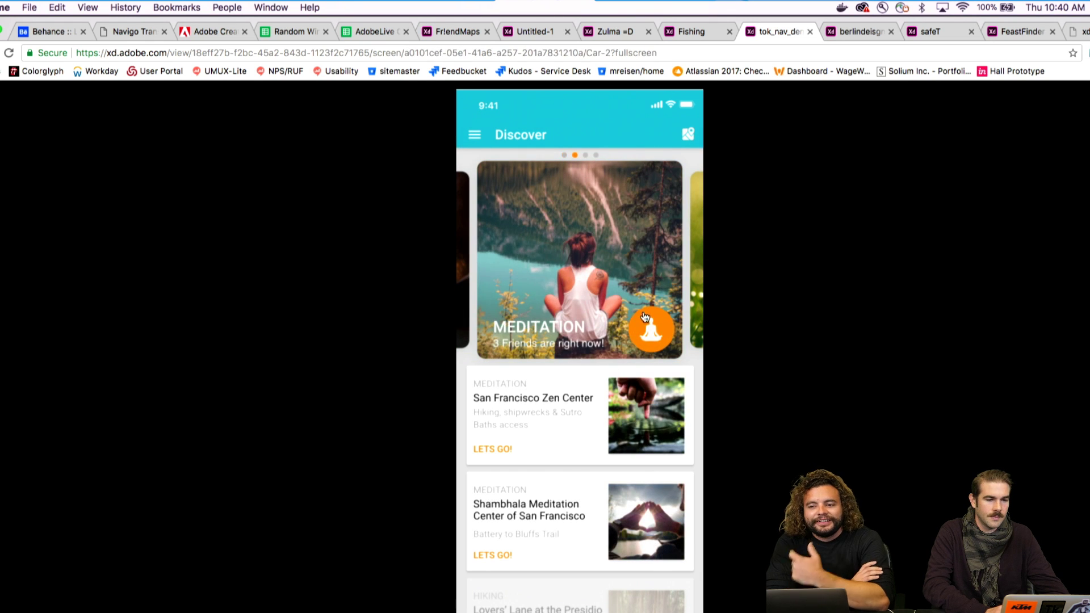
pyautogui.click(644, 314)
pyautogui.click(628, 253)
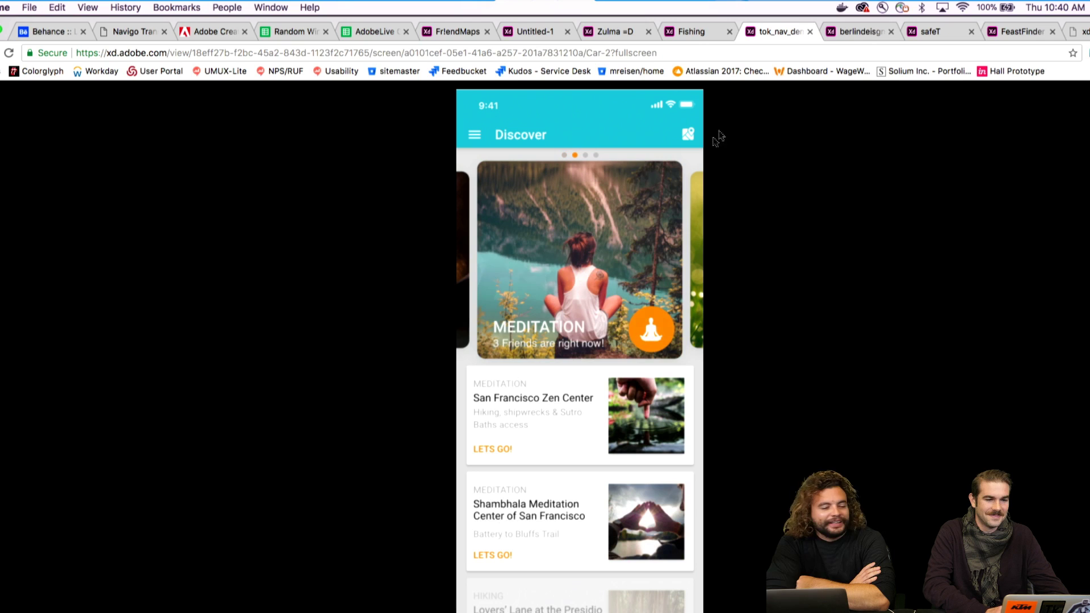
# Step: Open the Berlin Design Guide prototype, go through its menu to the Around Me map, and view the Alexanderplatz detail before returning to the map
pyautogui.click(851, 33)
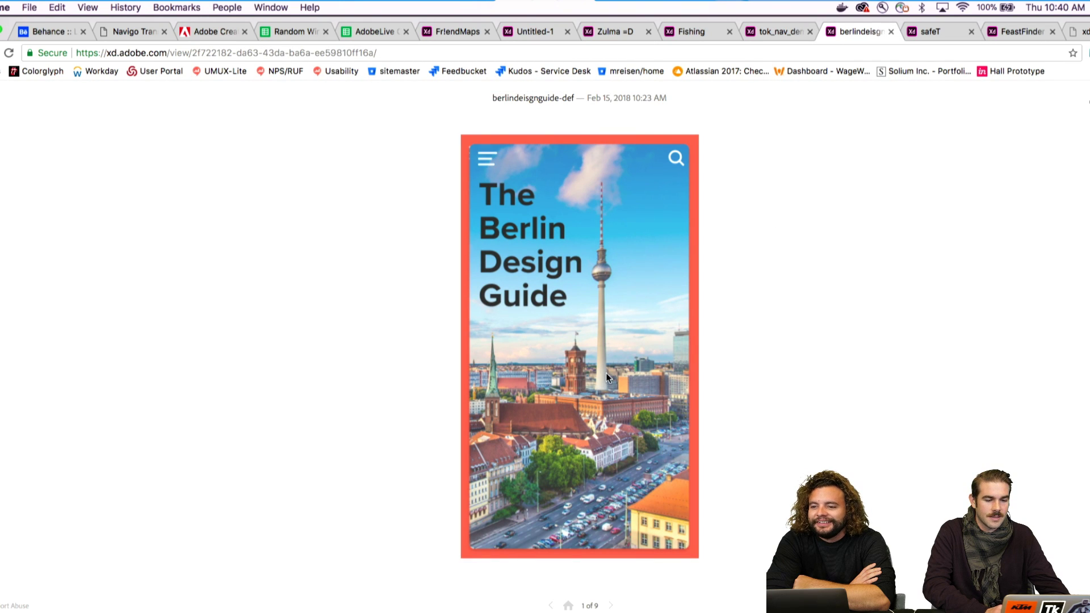
pyautogui.click(487, 161)
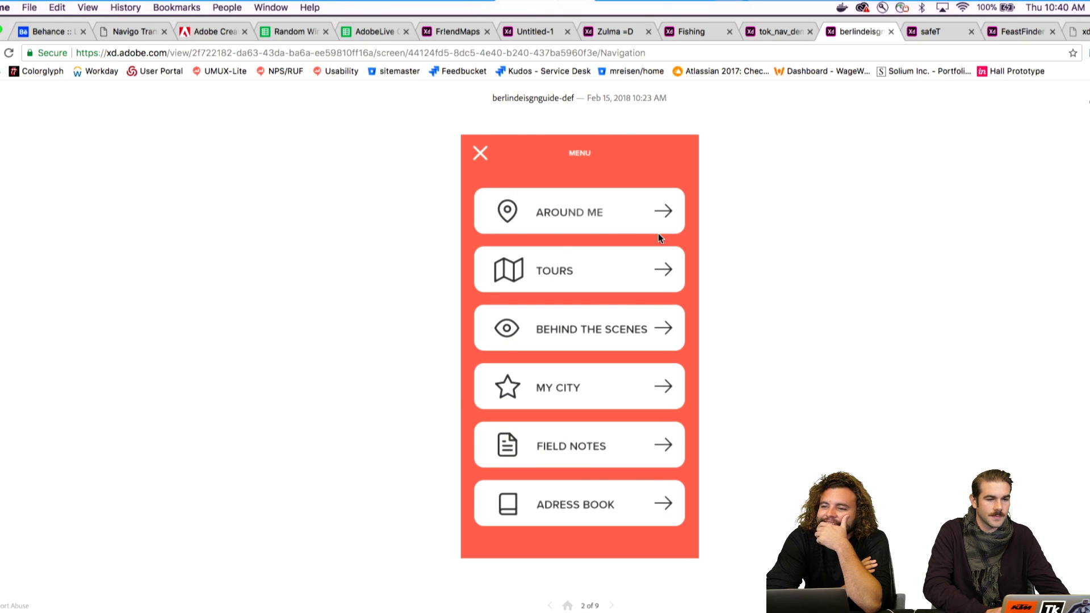
pyautogui.click(639, 219)
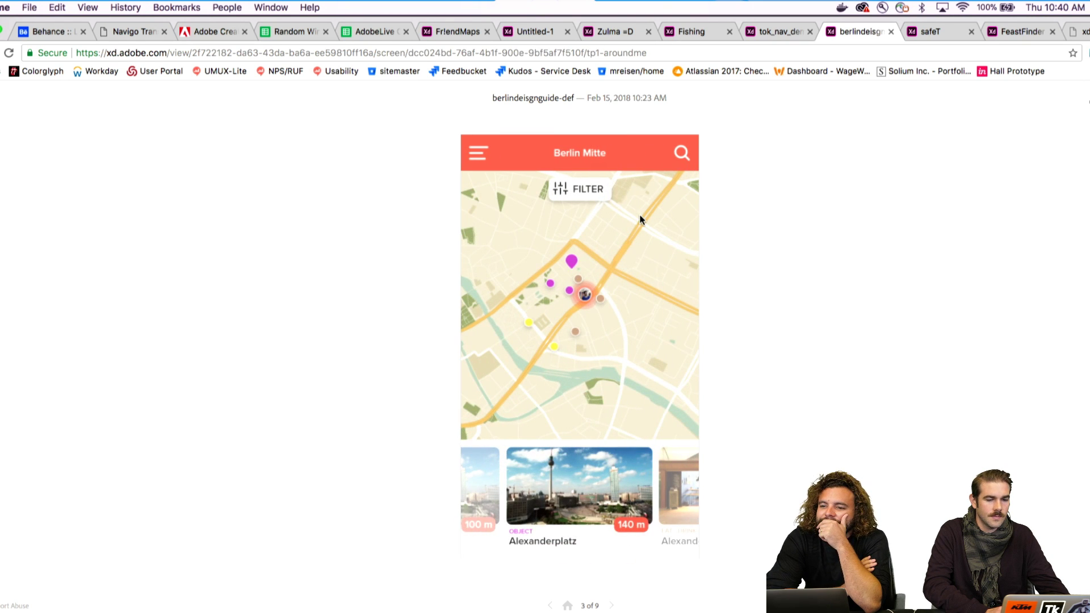
pyautogui.click(592, 471)
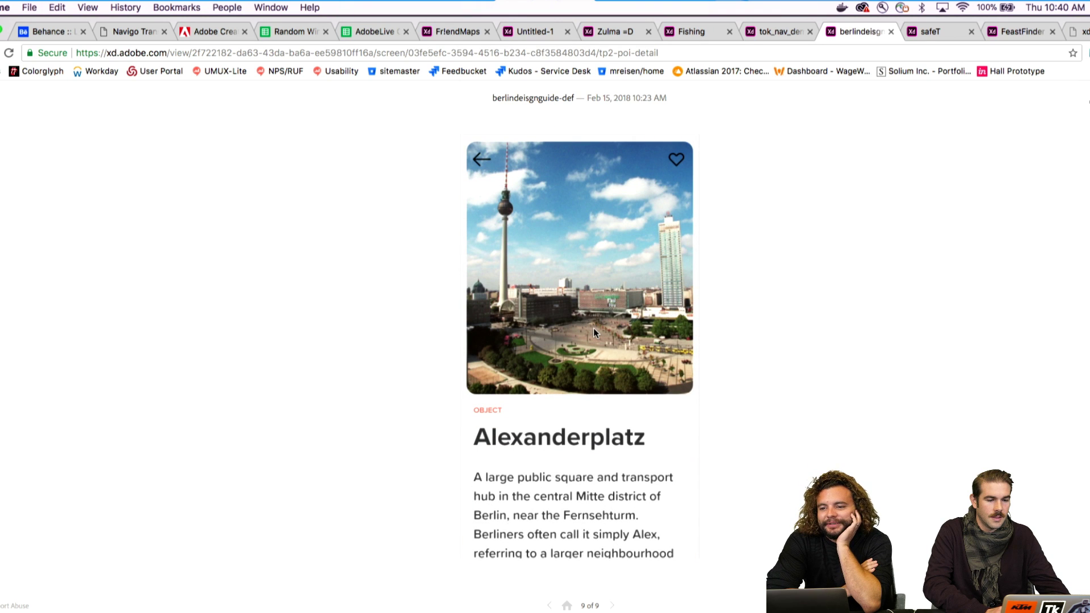
pyautogui.click(481, 159)
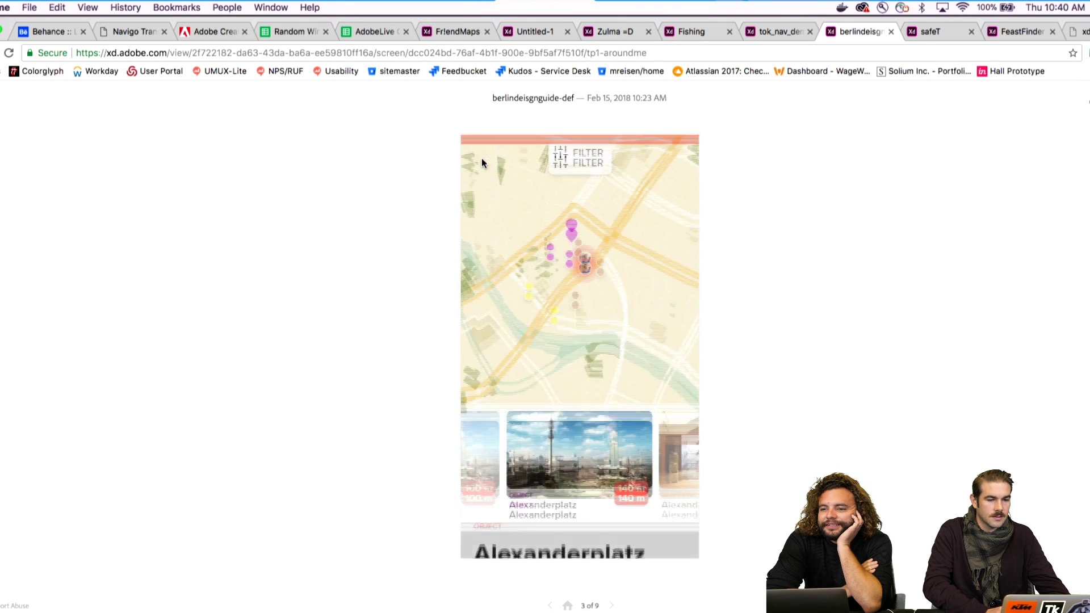
# Step: View the Mind the gap tour in the Berlin Design Guide's Tours section, then return through the menu to the Around Me map
pyautogui.click(481, 160)
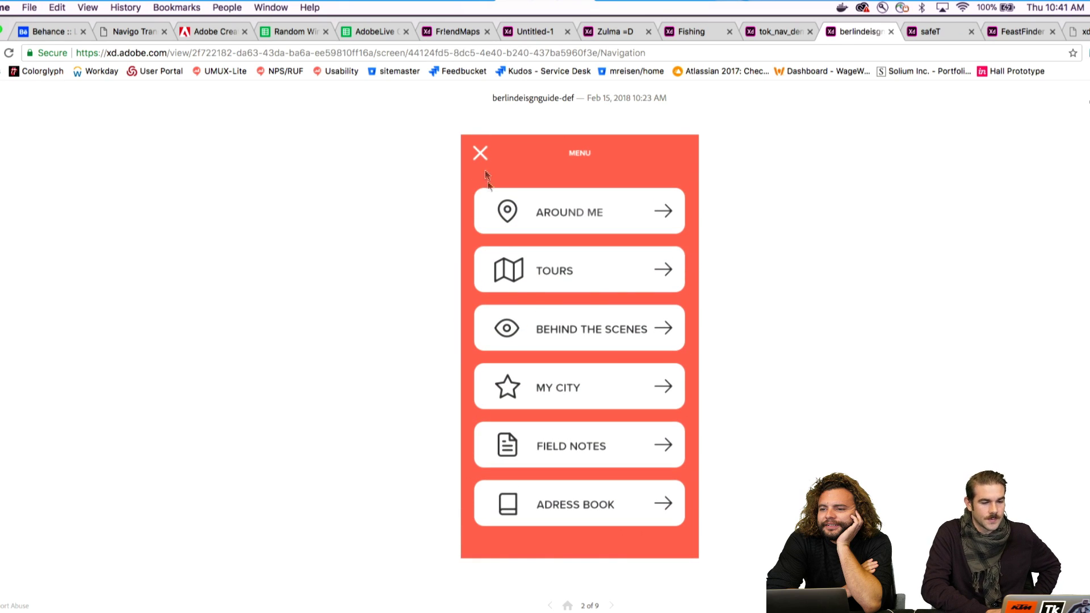
pyautogui.click(593, 303)
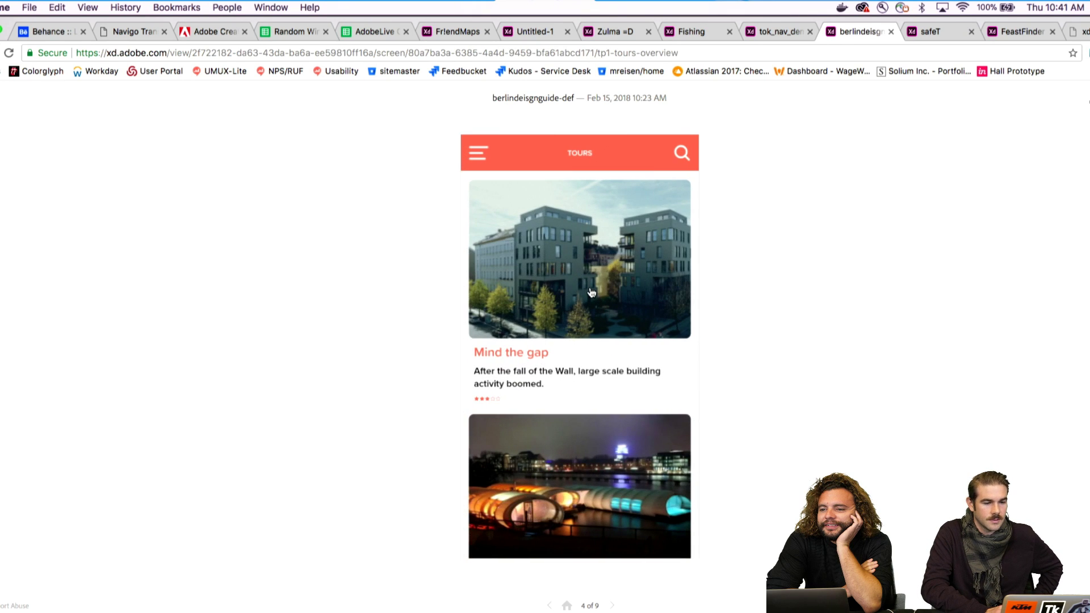
pyautogui.click(591, 292)
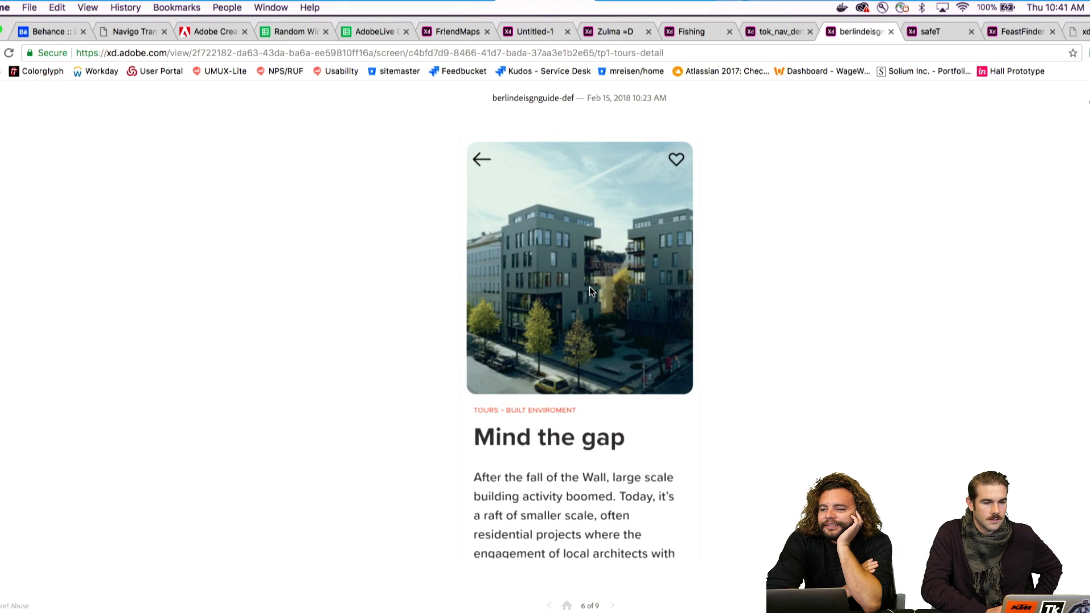
pyautogui.click(482, 160)
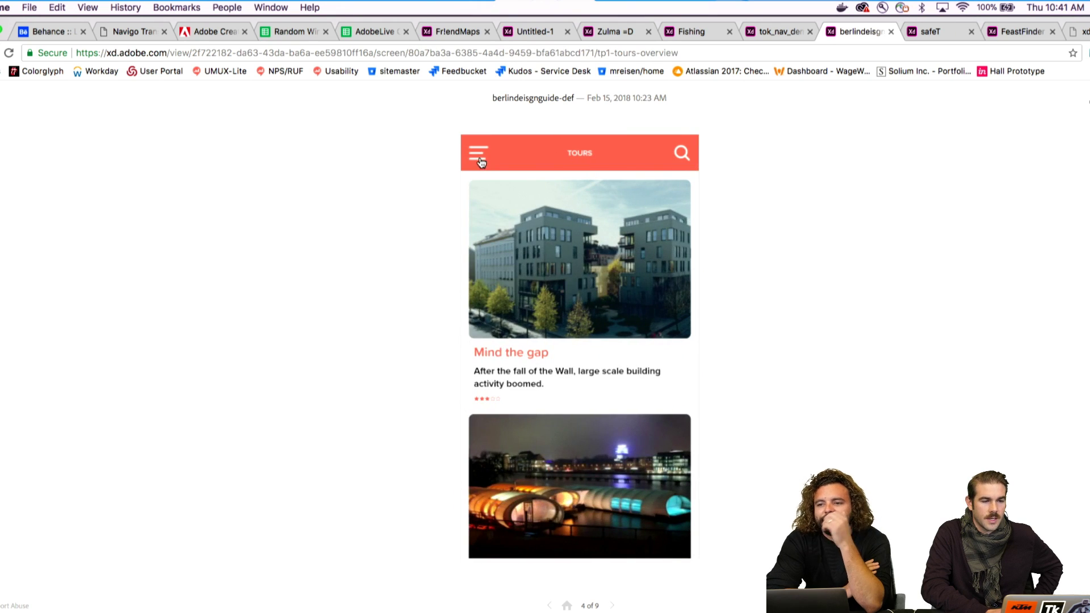
pyautogui.click(481, 157)
pyautogui.click(634, 220)
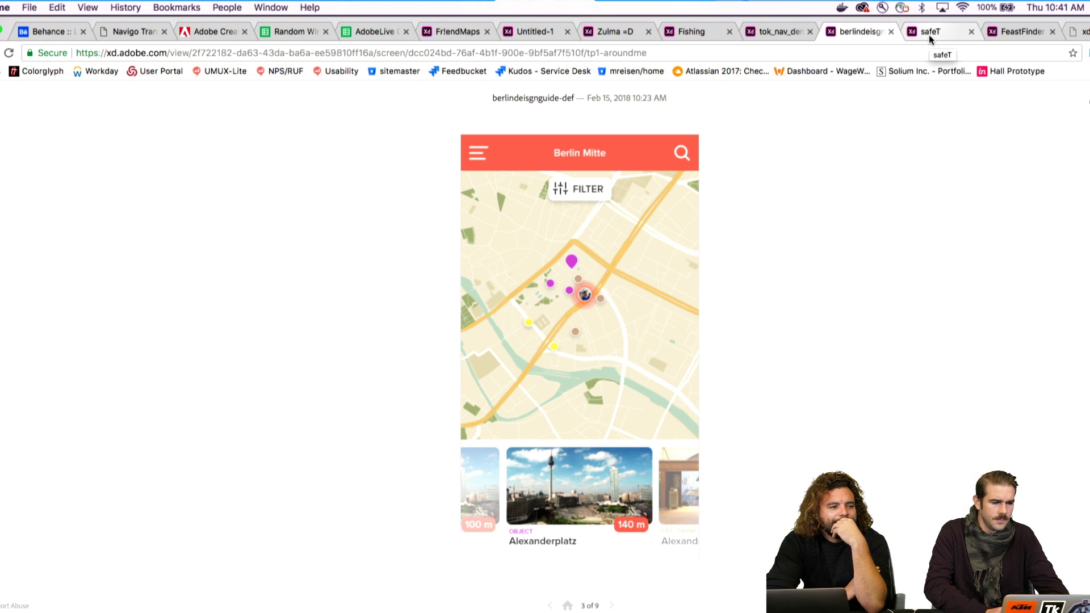
pyautogui.press('super+Tab')
pyautogui.press('super+Tab')
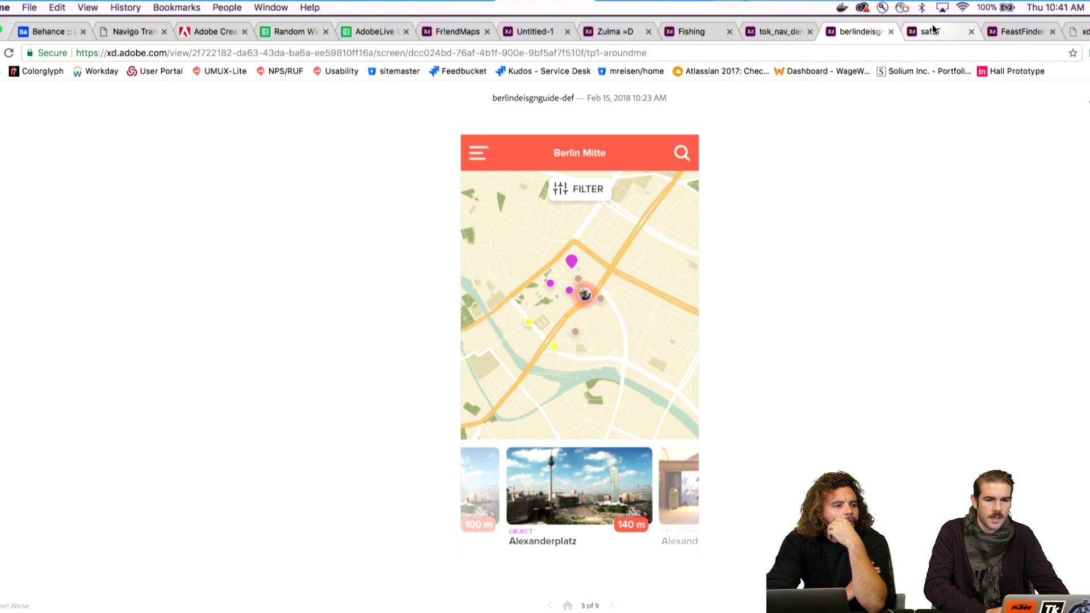
# Step: Open the safeT prototype and walk through its Sign Up and phone number screens to the three-icon home screen
pyautogui.click(931, 33)
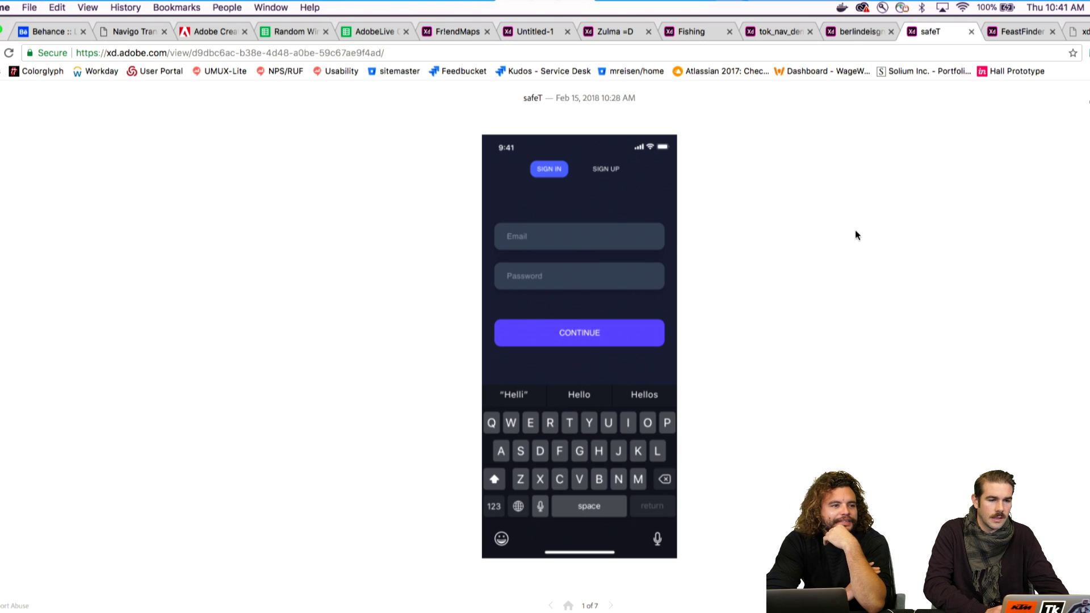
pyautogui.click(661, 243)
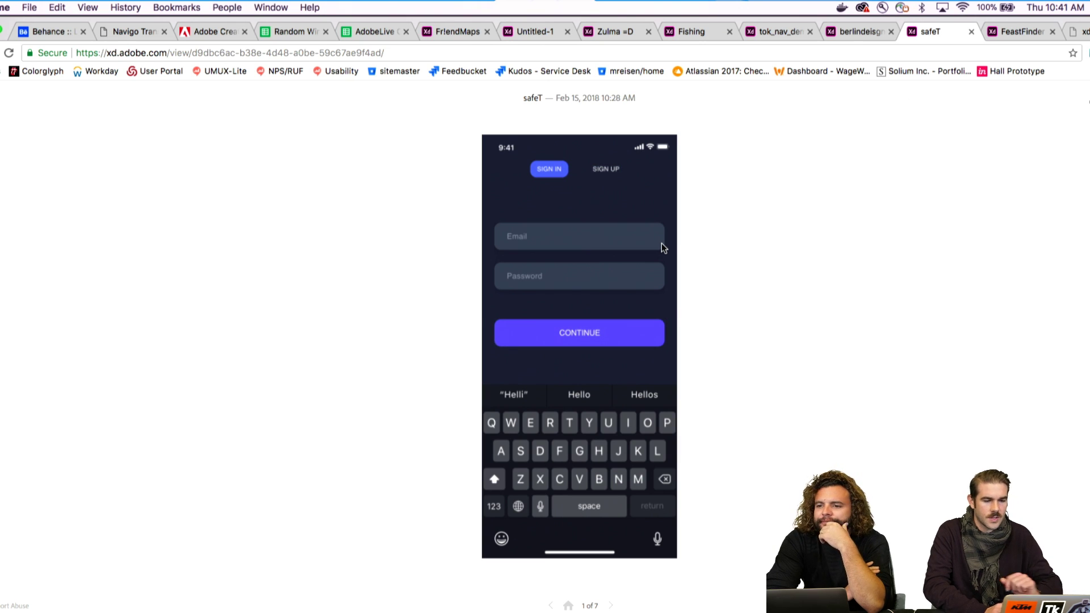
pyautogui.click(588, 239)
pyautogui.click(607, 177)
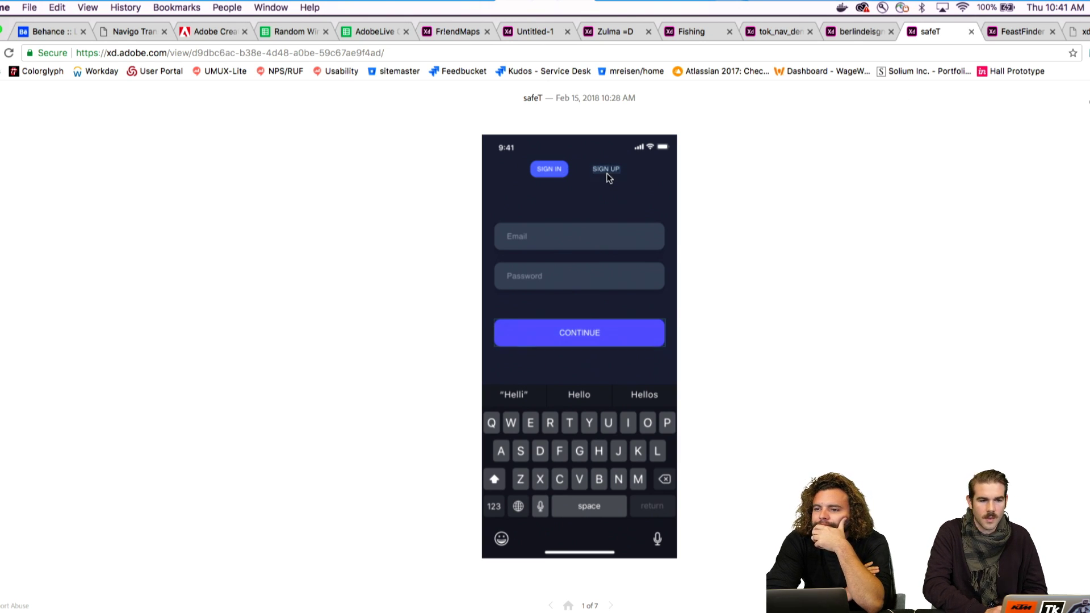
pyautogui.click(605, 172)
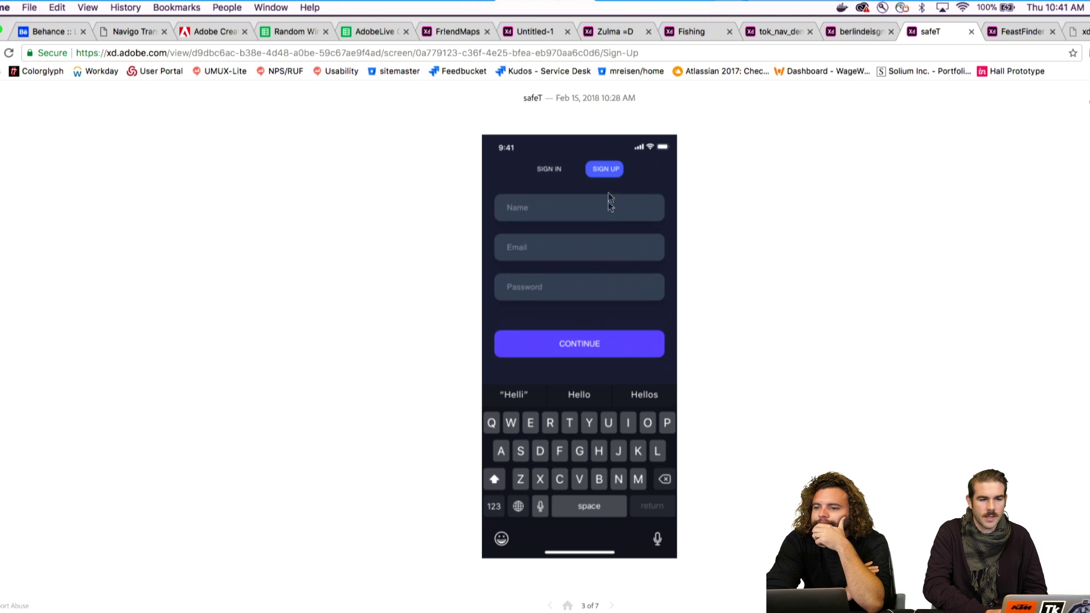
pyautogui.click(581, 345)
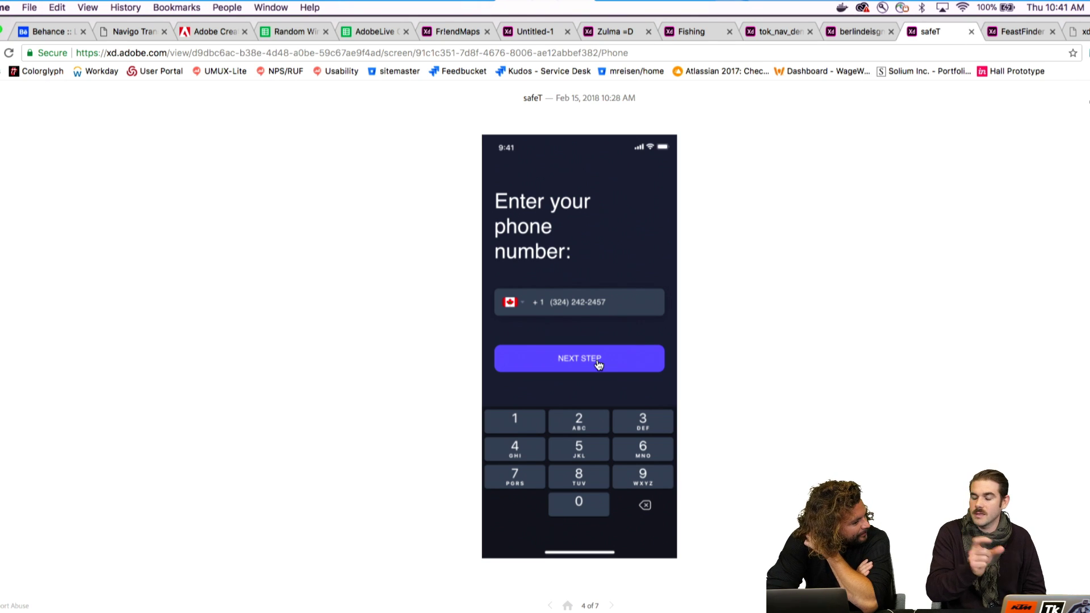
pyautogui.click(599, 363)
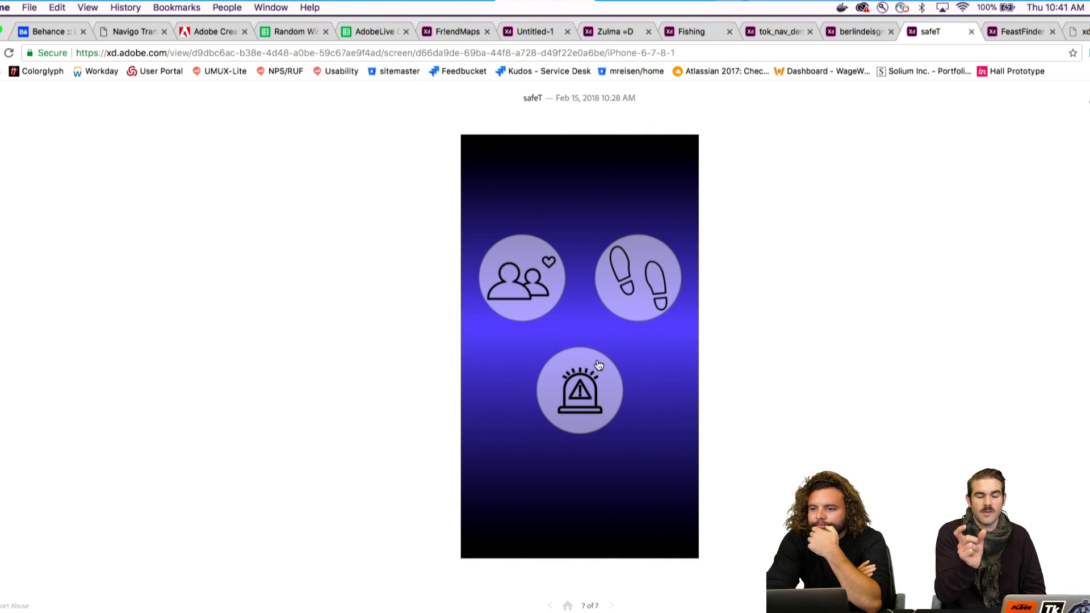
# Step: Try the safeT emergency call, dismiss its Confirm popup twice, and open the Nearby map from the footprints option
pyautogui.click(598, 364)
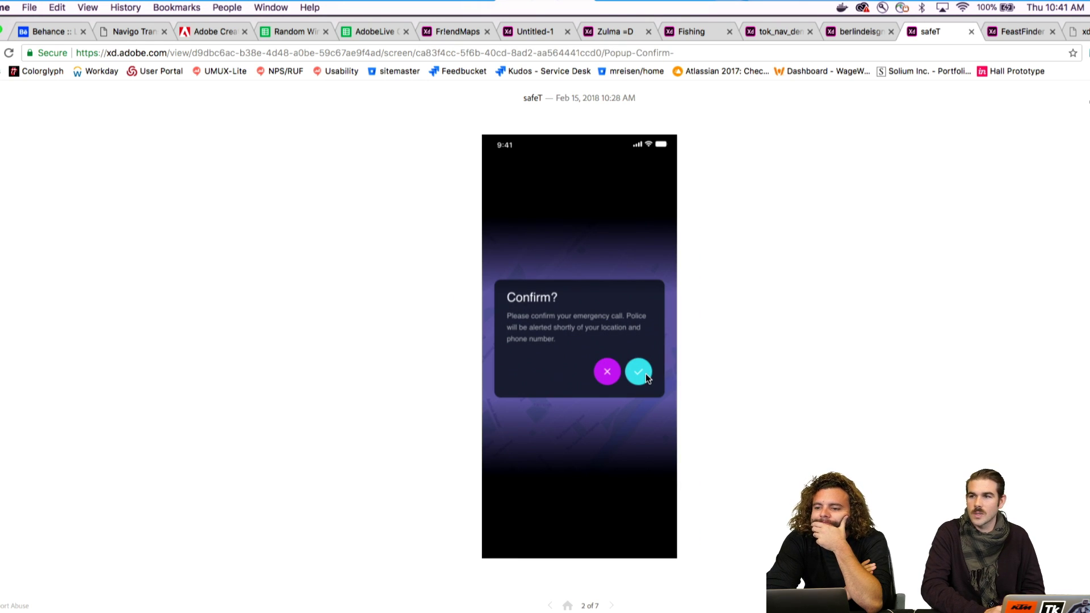
pyautogui.click(607, 372)
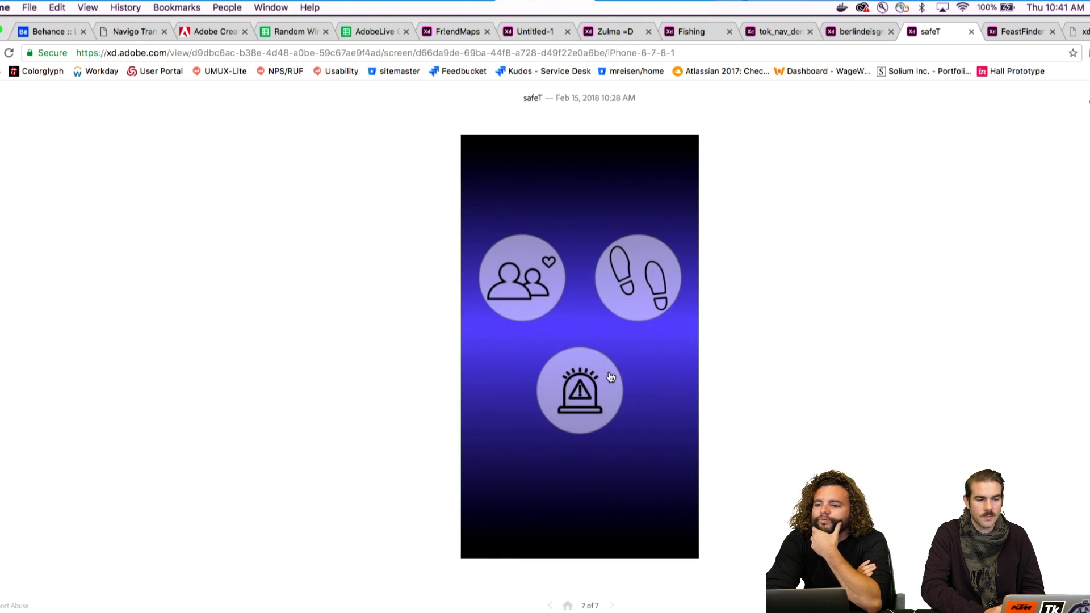
pyautogui.click(605, 393)
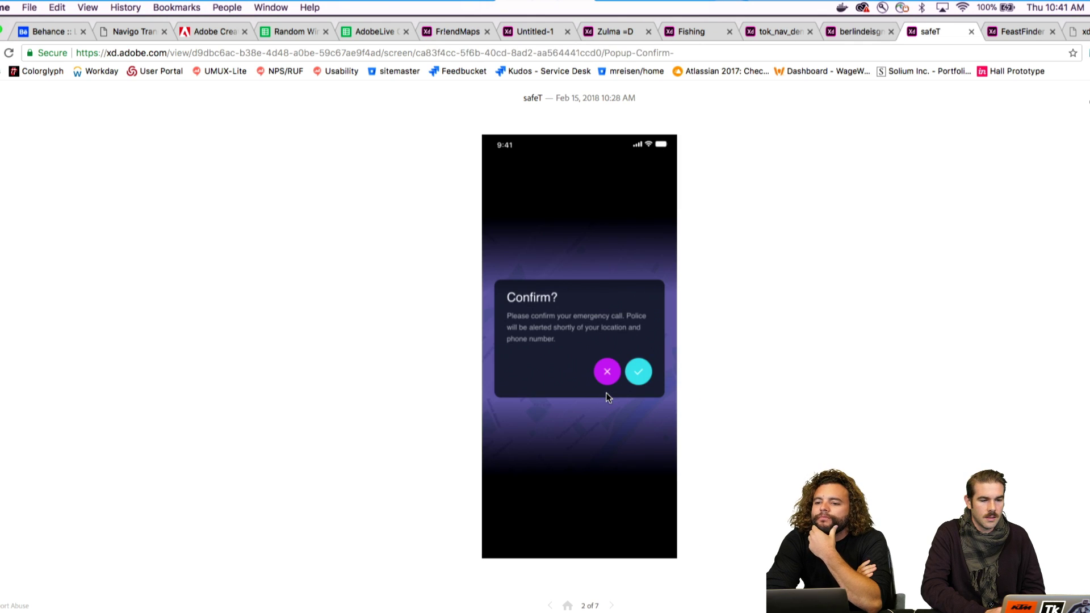
pyautogui.click(612, 380)
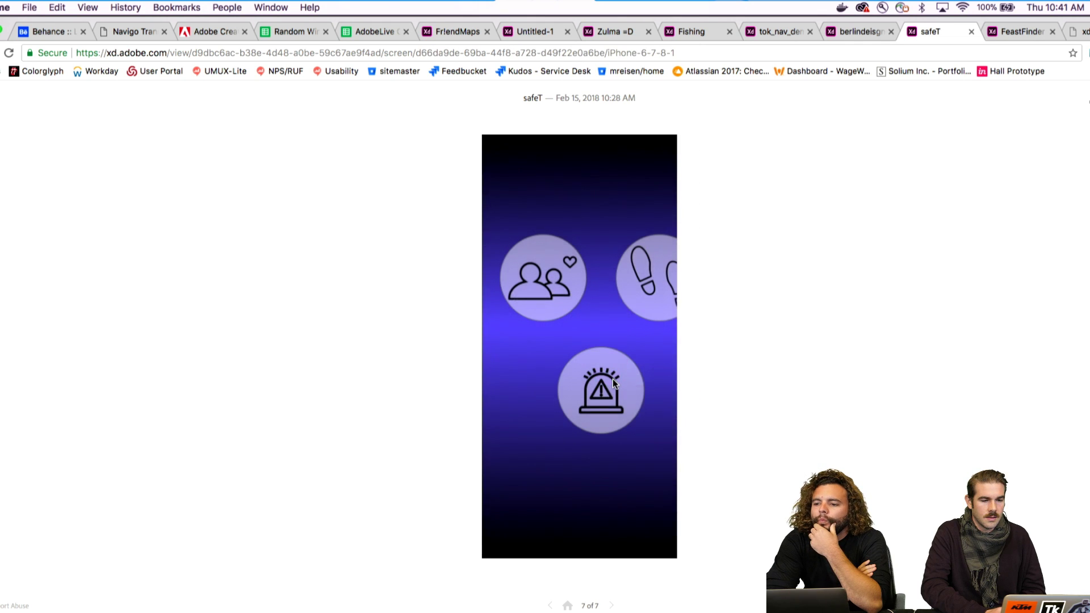
pyautogui.click(568, 237)
pyautogui.click(620, 259)
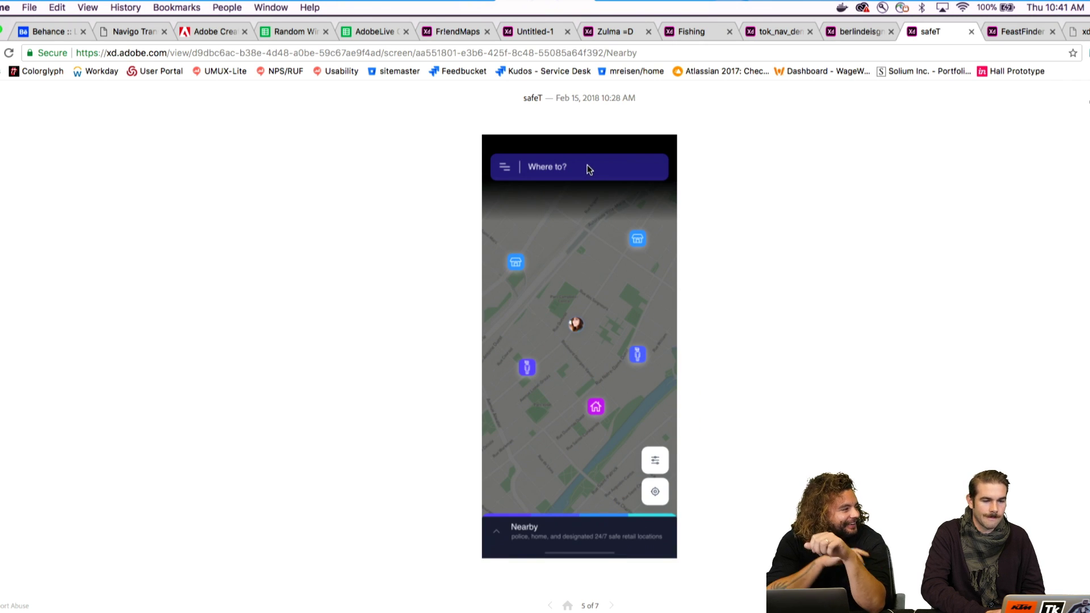
# Step: Open the FeastFinder prototype and walk through its Hunt, Book and Feast onboarding slides to the restaurant map
pyautogui.click(1016, 33)
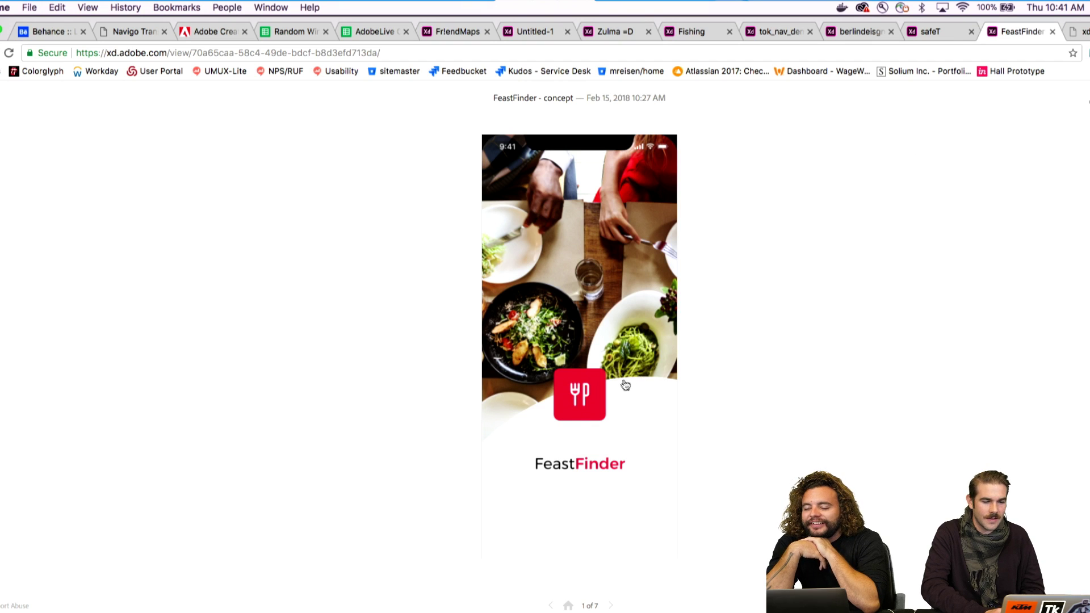
pyautogui.click(596, 407)
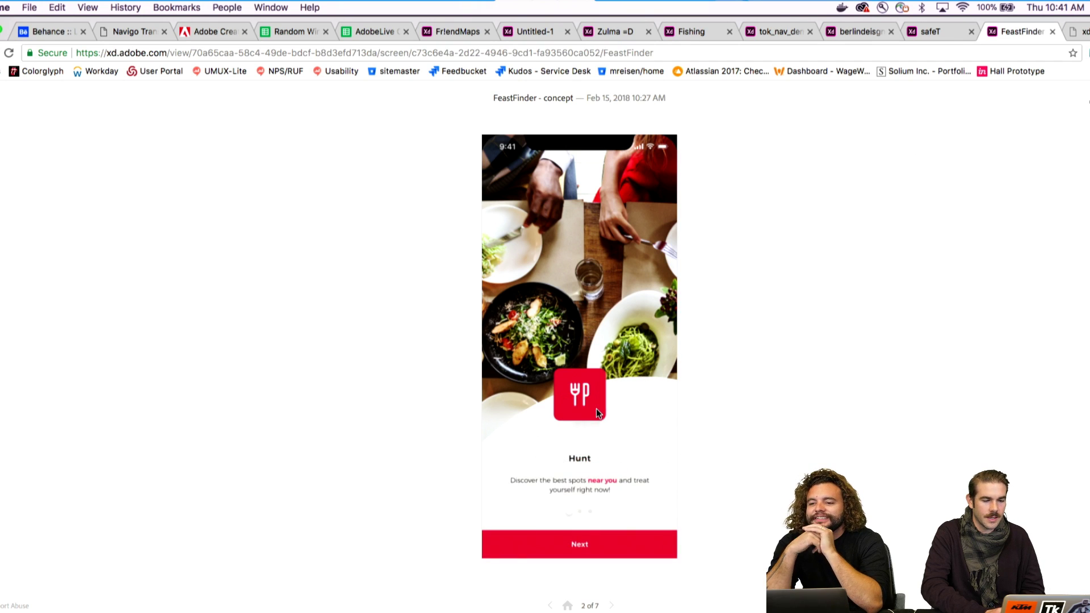
pyautogui.click(603, 544)
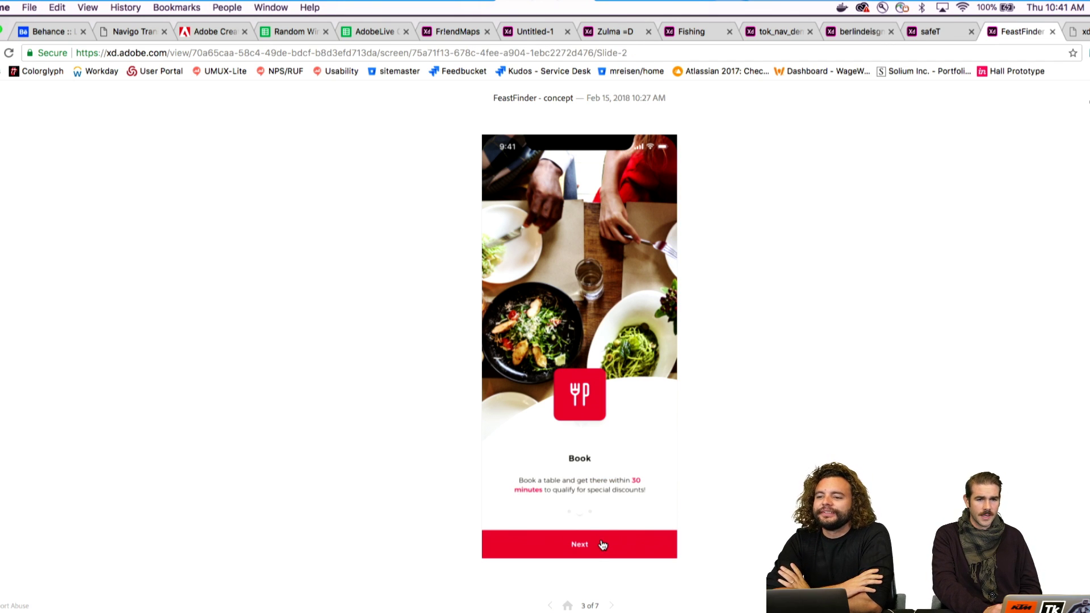
pyautogui.click(593, 544)
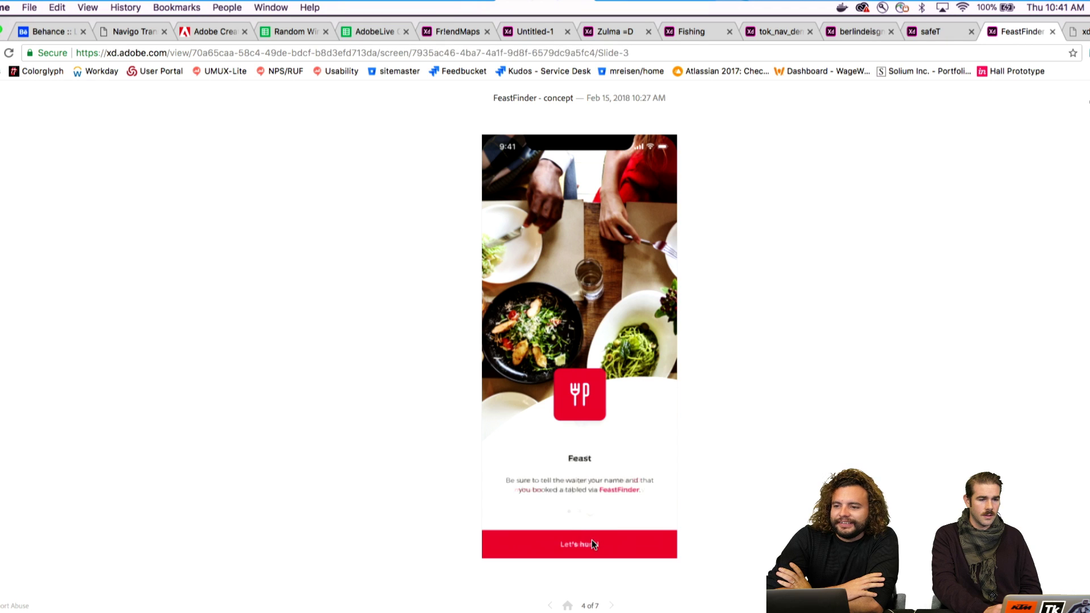
pyautogui.click(609, 542)
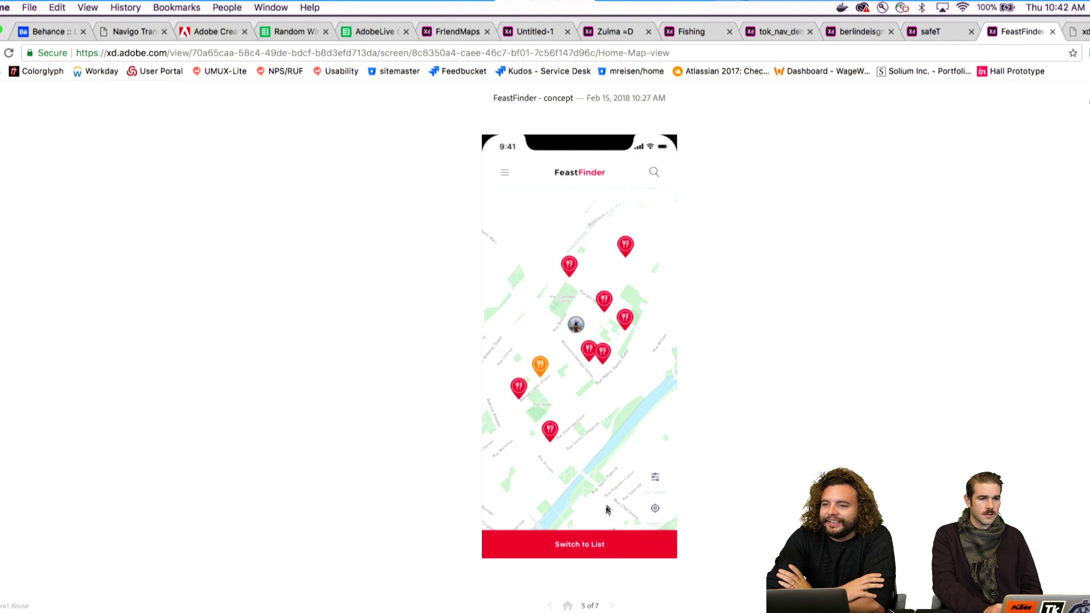
# Step: Switch FeastFinder's home screen to the restaurant list and back to the map view
pyautogui.click(596, 542)
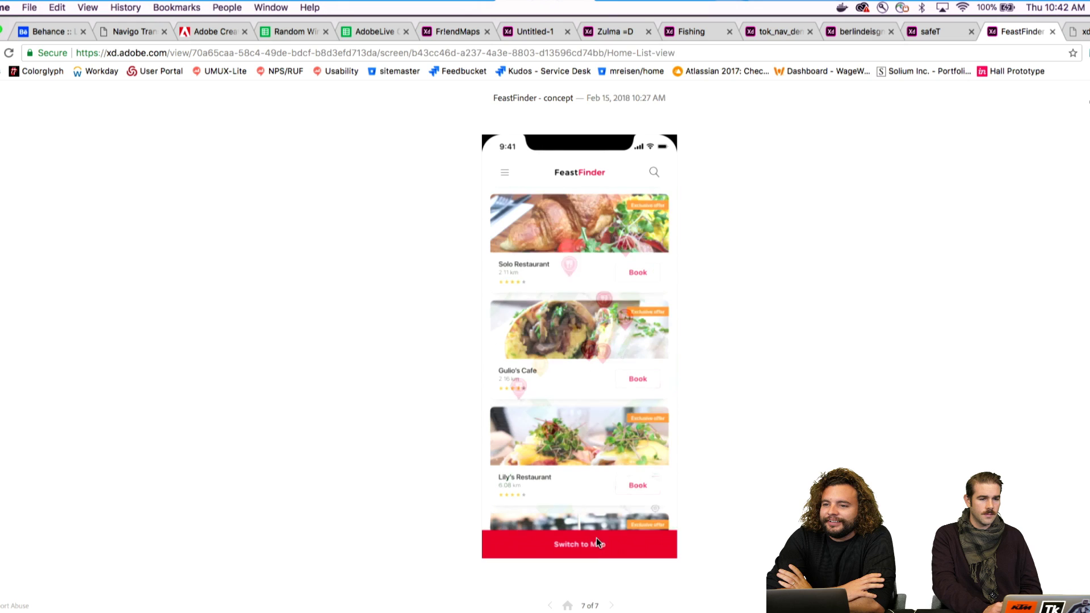
pyautogui.click(613, 266)
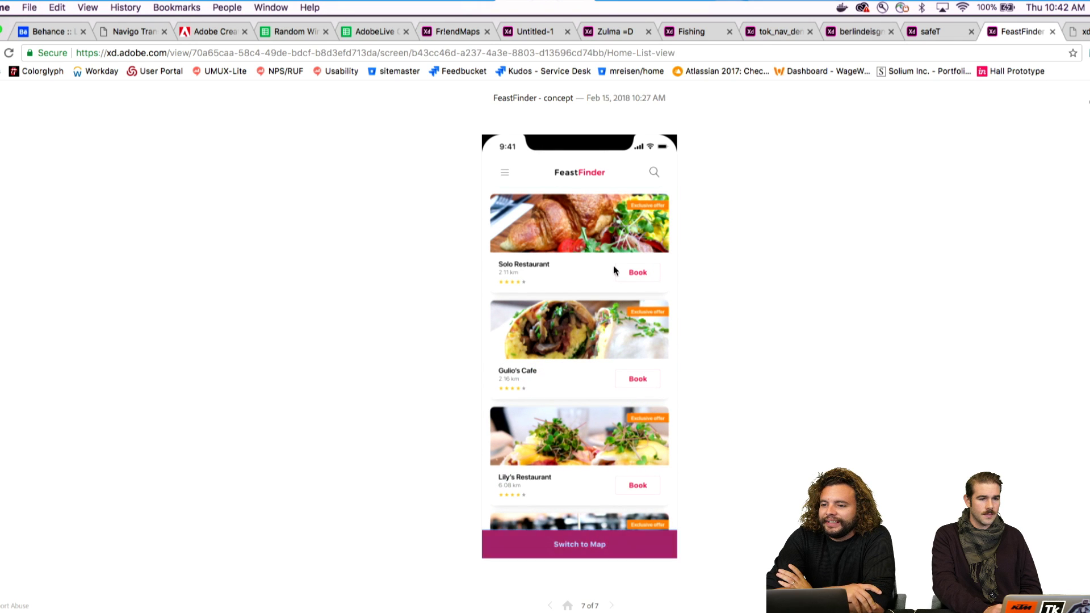
pyautogui.click(597, 549)
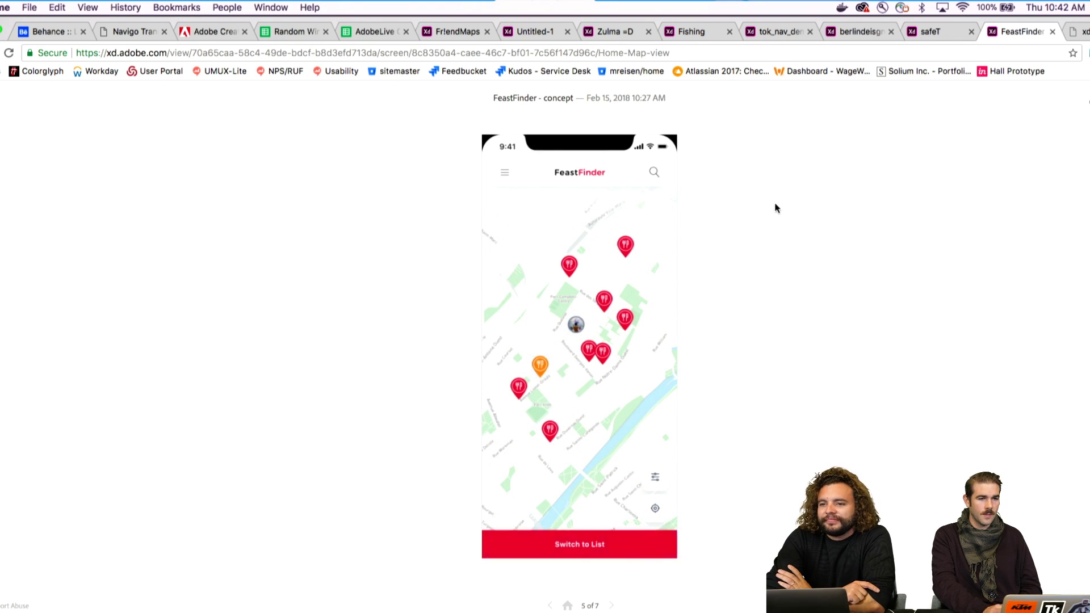
# Step: Revisit the FriendMaps, Untitled-1 and BrewFinder prototypes, comparing the Where am i screen with the BrewFinder welcome screen
pyautogui.click(461, 33)
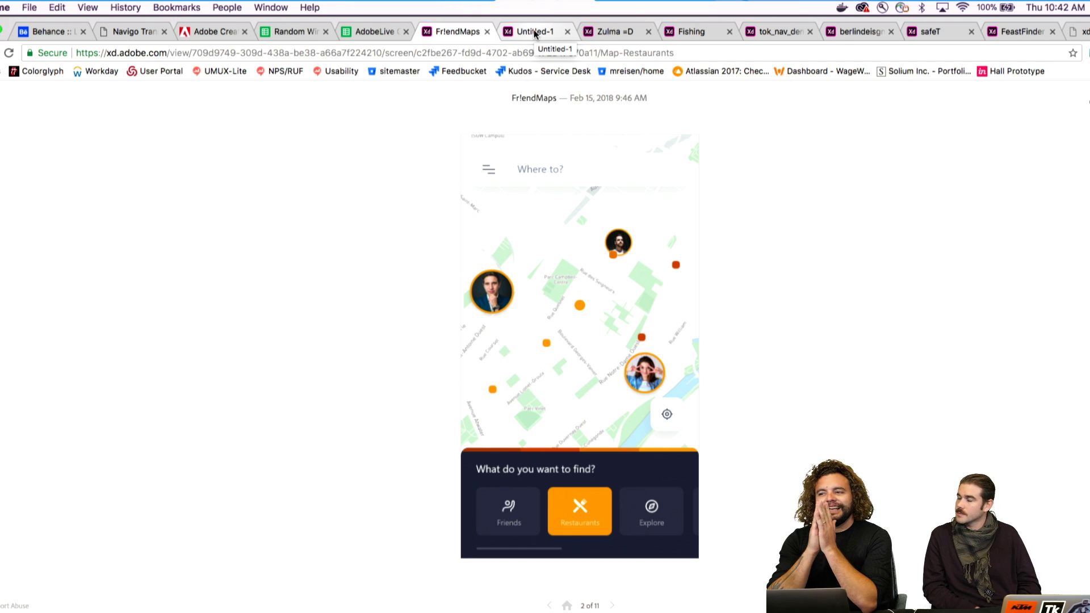
pyautogui.click(533, 32)
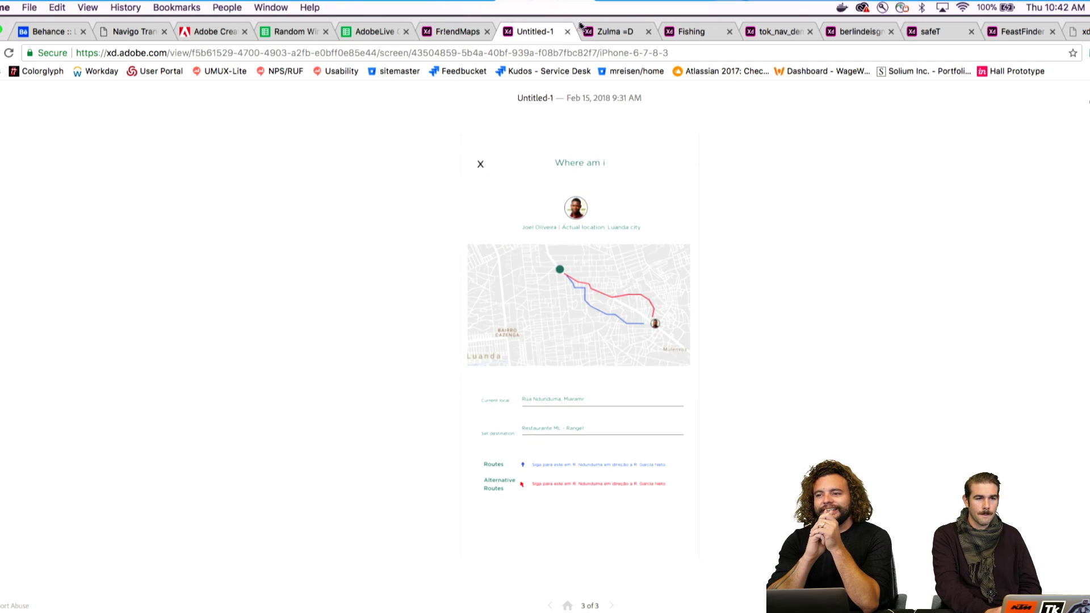
pyautogui.click(603, 32)
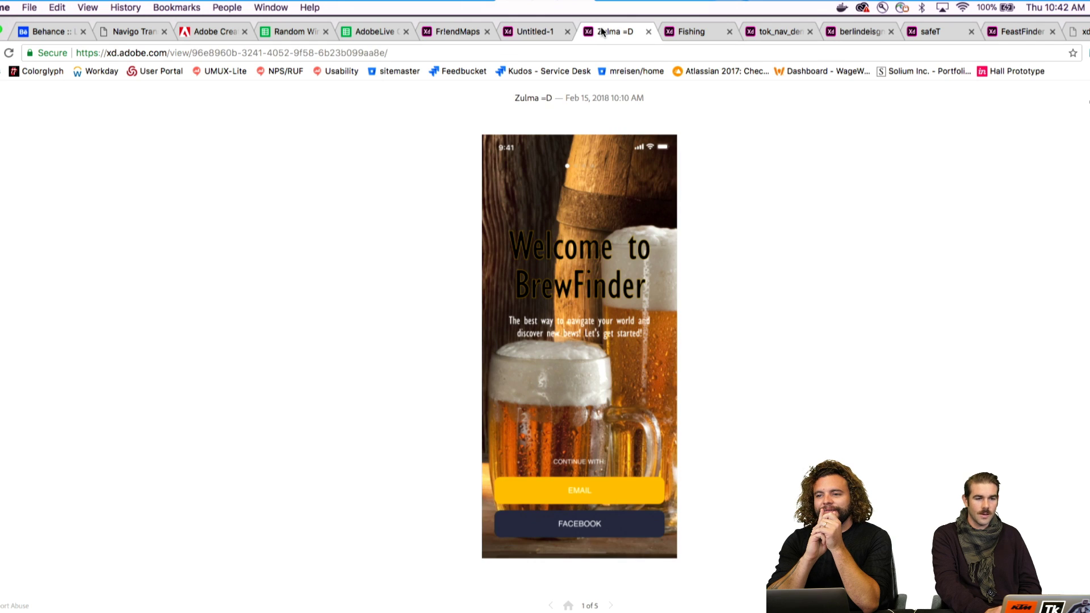
pyautogui.click(539, 32)
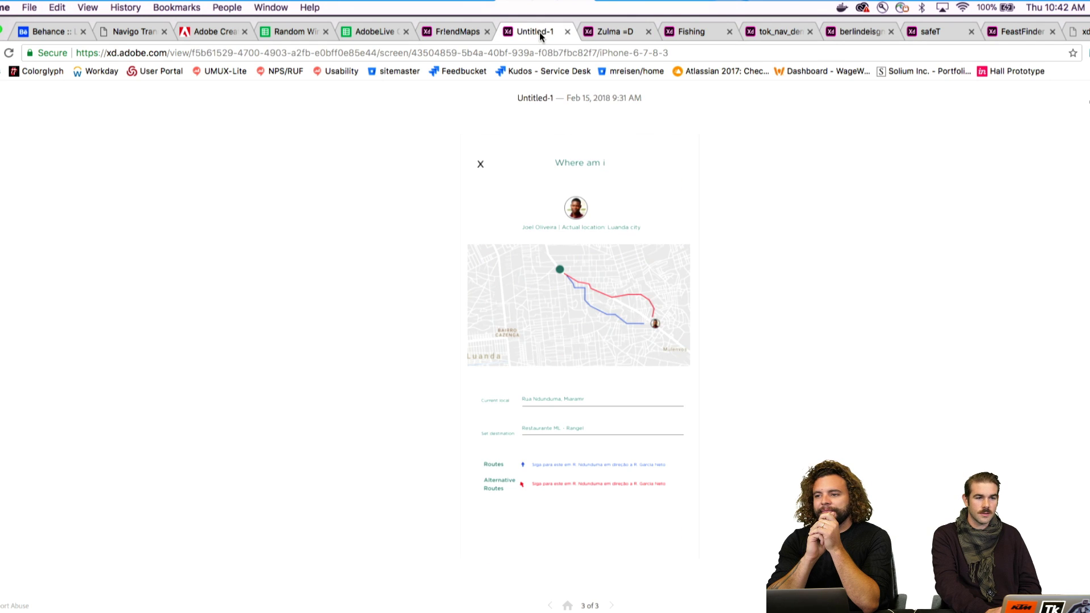
pyautogui.click(604, 32)
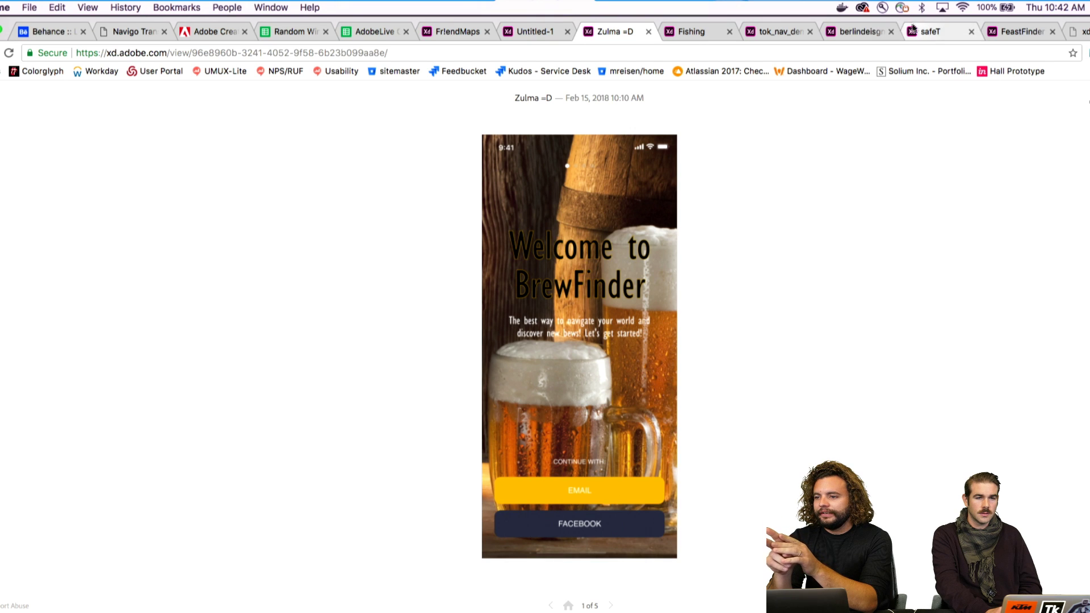
# Step: Revisit the berlindeisgnguide, safeT and FeastFinder prototypes, closing the safeT prototype
pyautogui.click(847, 33)
pyautogui.click(926, 34)
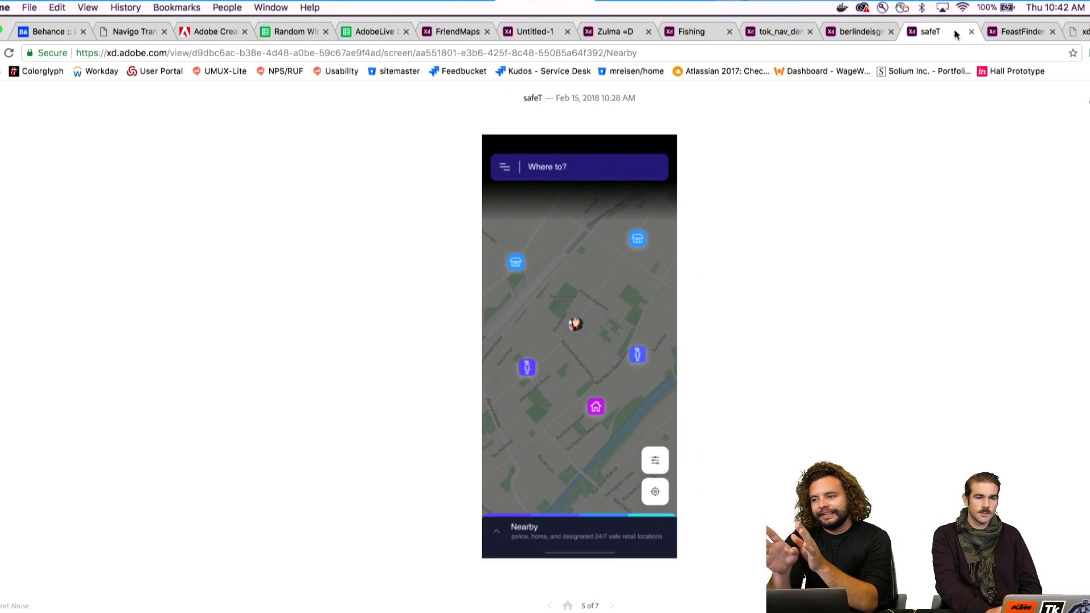
pyautogui.click(995, 33)
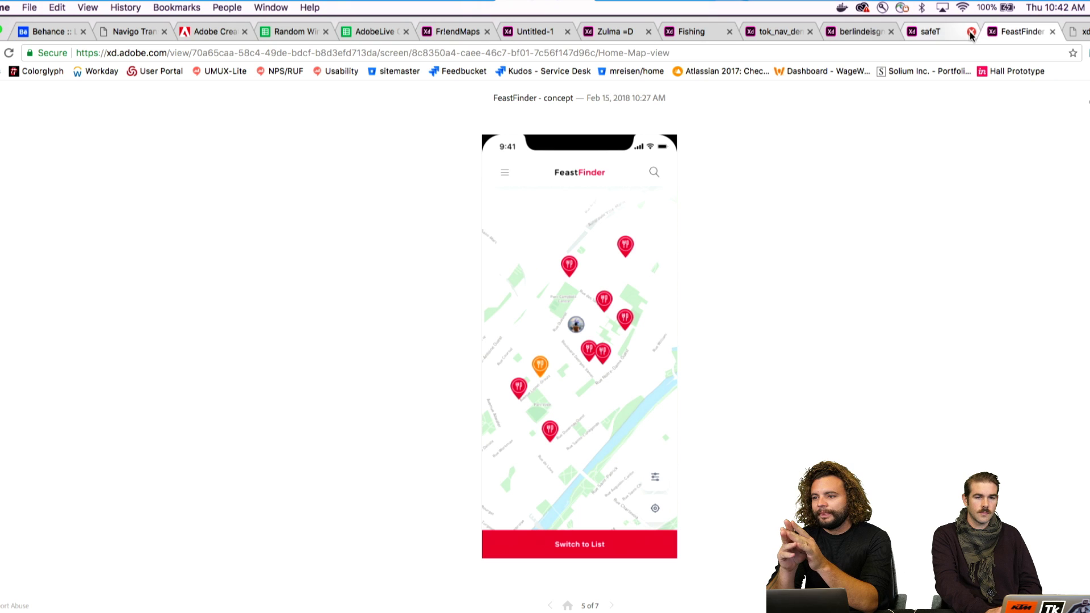
pyautogui.click(971, 32)
# Step: Compare the Berlin Mitte map with the tok_nav_demo Discover screen and the Fishing prototype
pyautogui.click(846, 32)
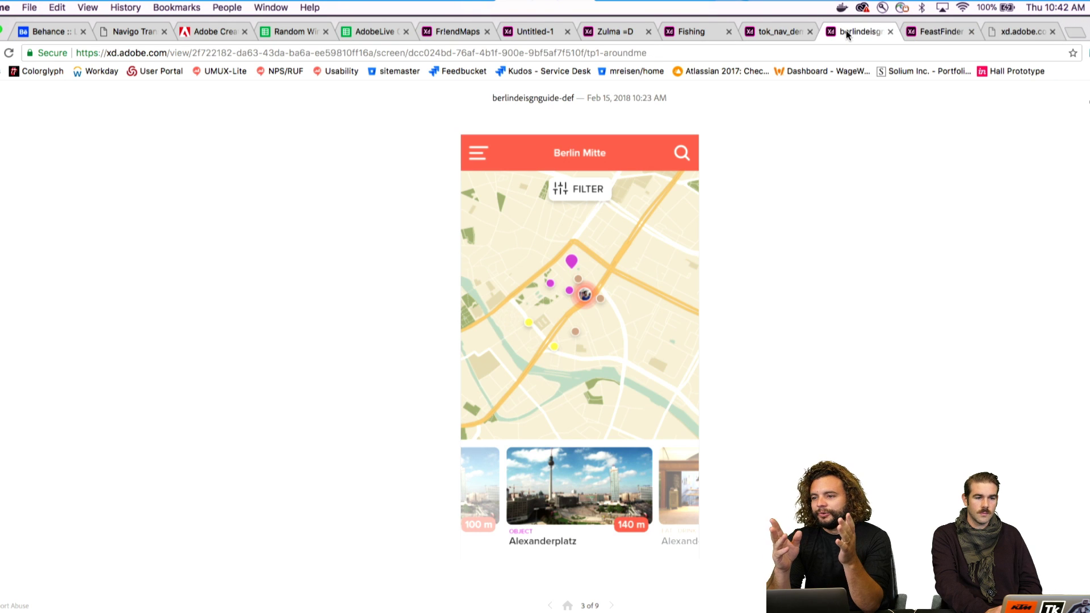
pyautogui.click(763, 32)
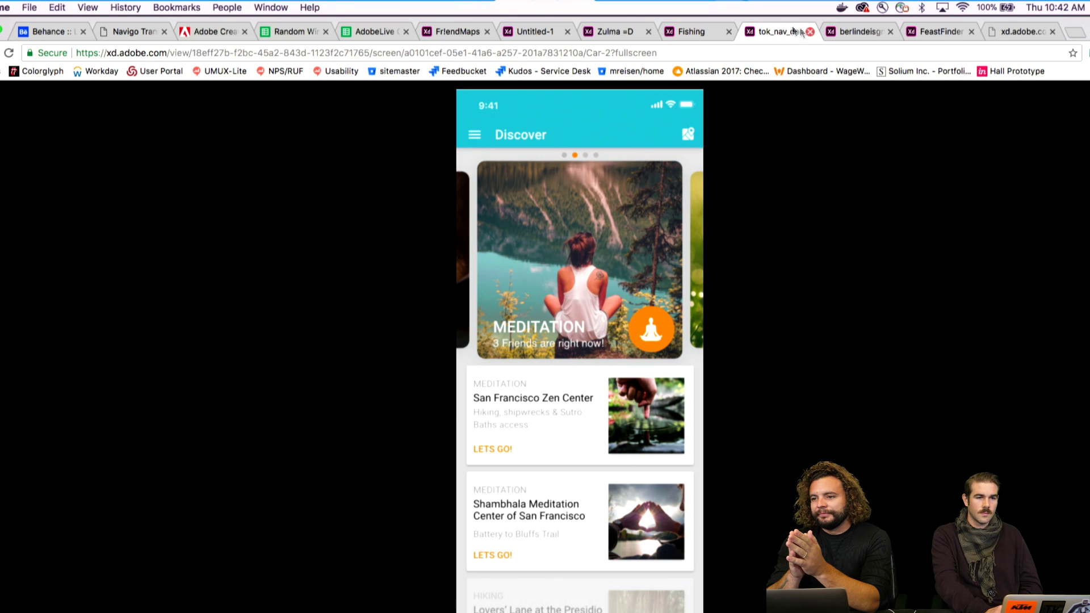
pyautogui.click(704, 32)
# Step: Reopen the BrewFinder prototype and walk from its welcome screen through sign-in to the profile page
pyautogui.click(620, 31)
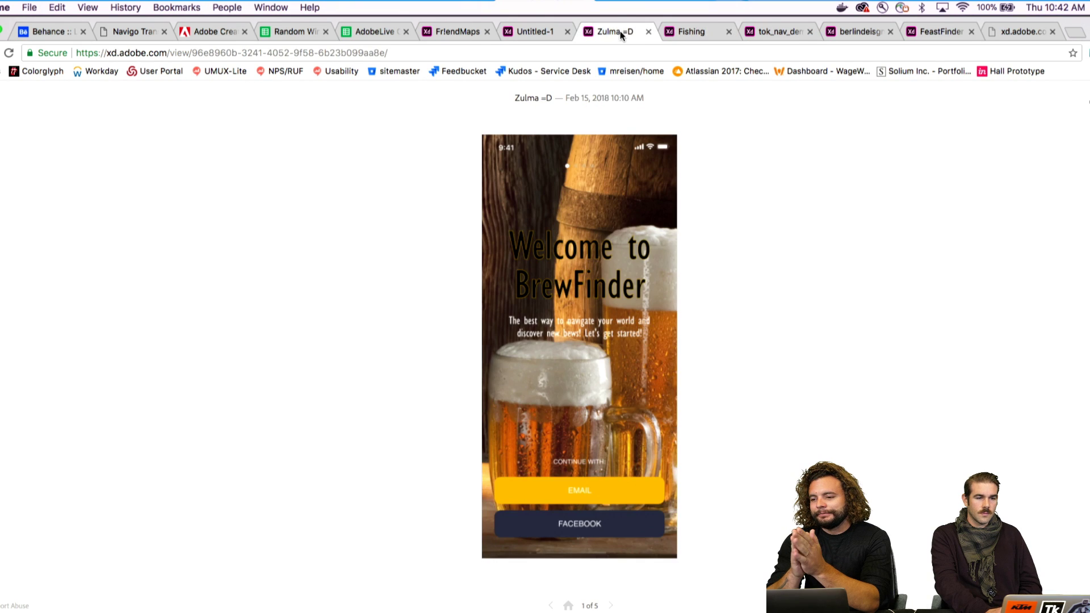
pyautogui.click(605, 247)
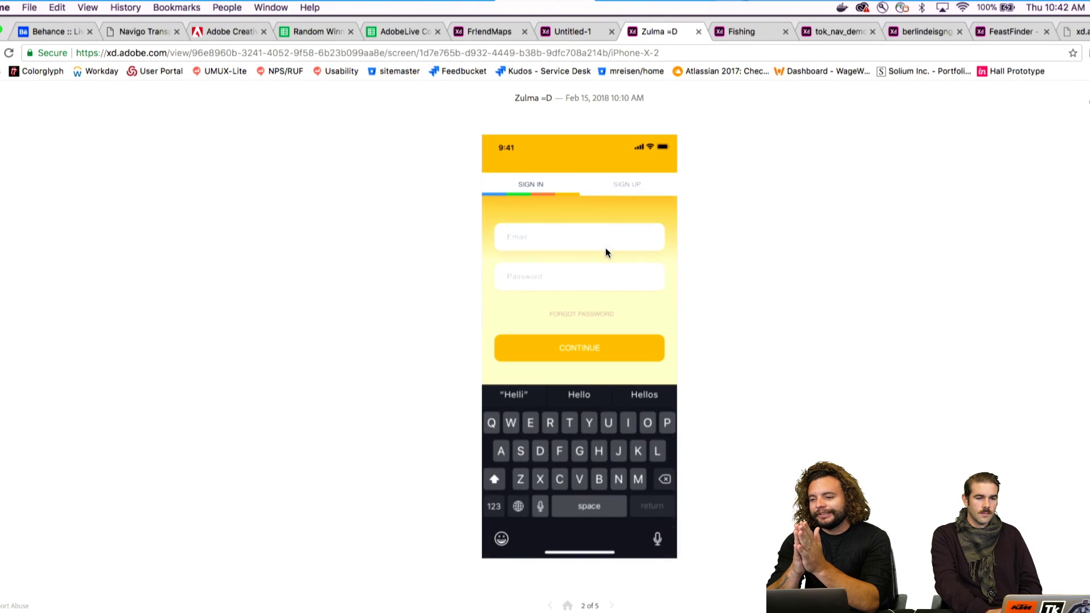
pyautogui.click(593, 348)
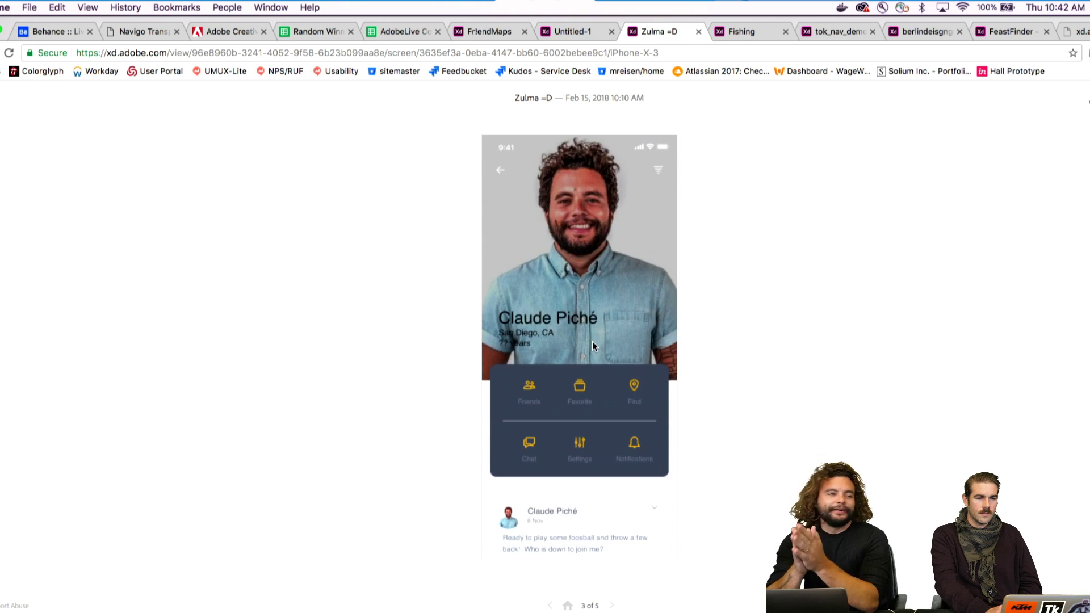
# Step: Return to the Berlin design guide prototype, view its navigation menu and go to the Around Me map
pyautogui.click(917, 31)
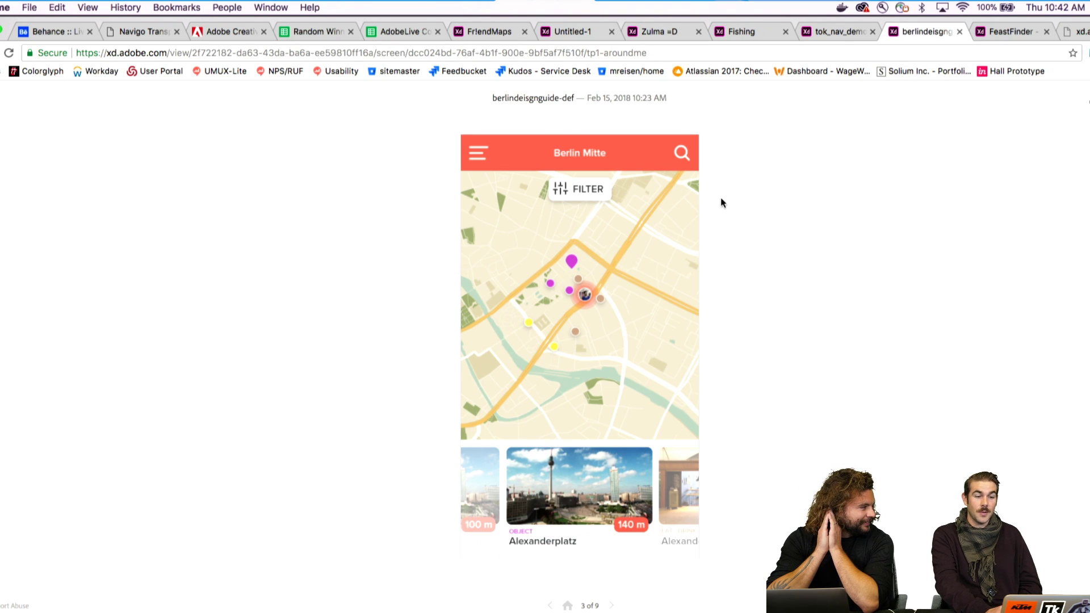
pyautogui.click(531, 198)
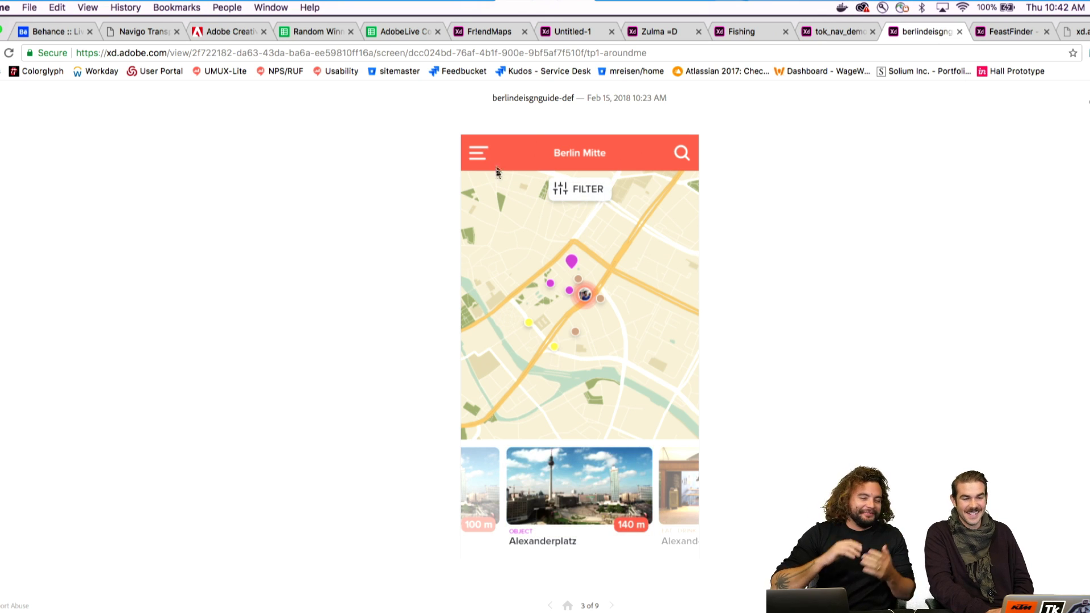
pyautogui.click(480, 157)
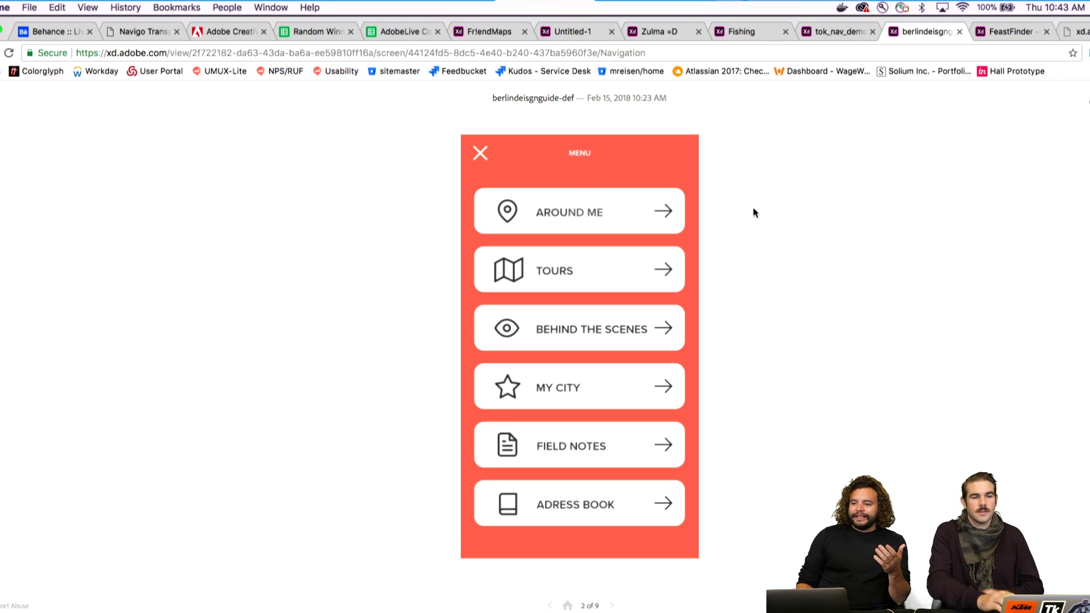
pyautogui.click(533, 204)
pyautogui.click(536, 207)
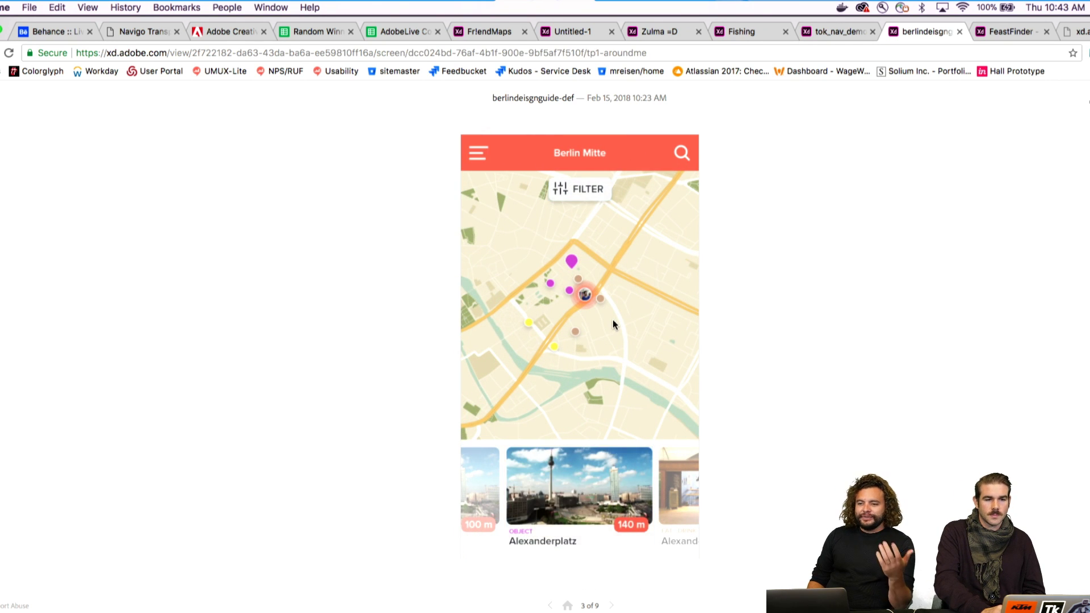
# Step: Open the Berlin Mitte map's filter, turn off the Built Enviroment category and save the filter
pyautogui.click(580, 183)
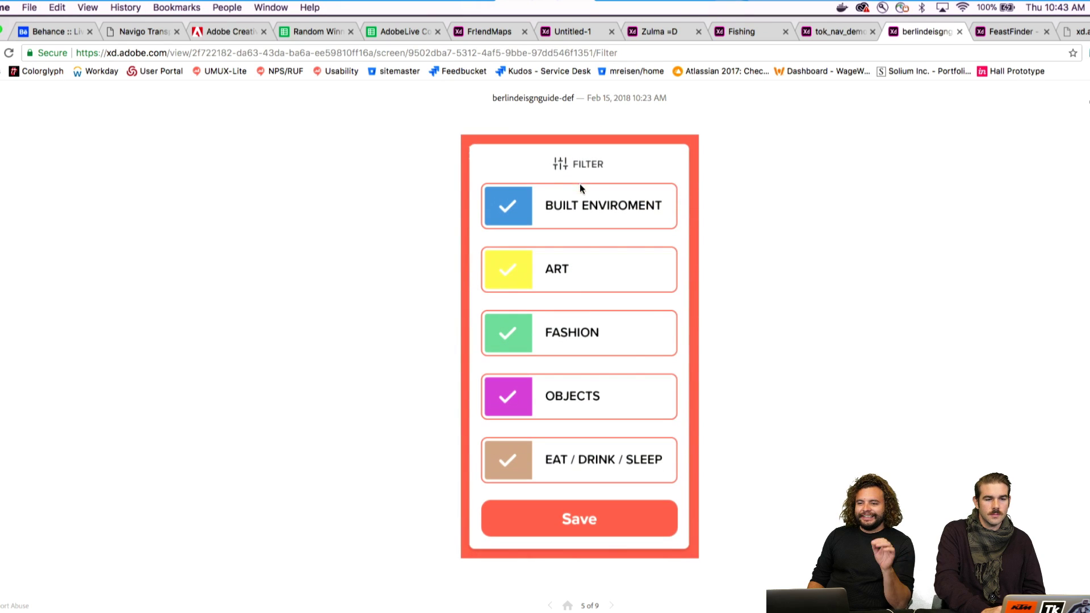
pyautogui.click(612, 207)
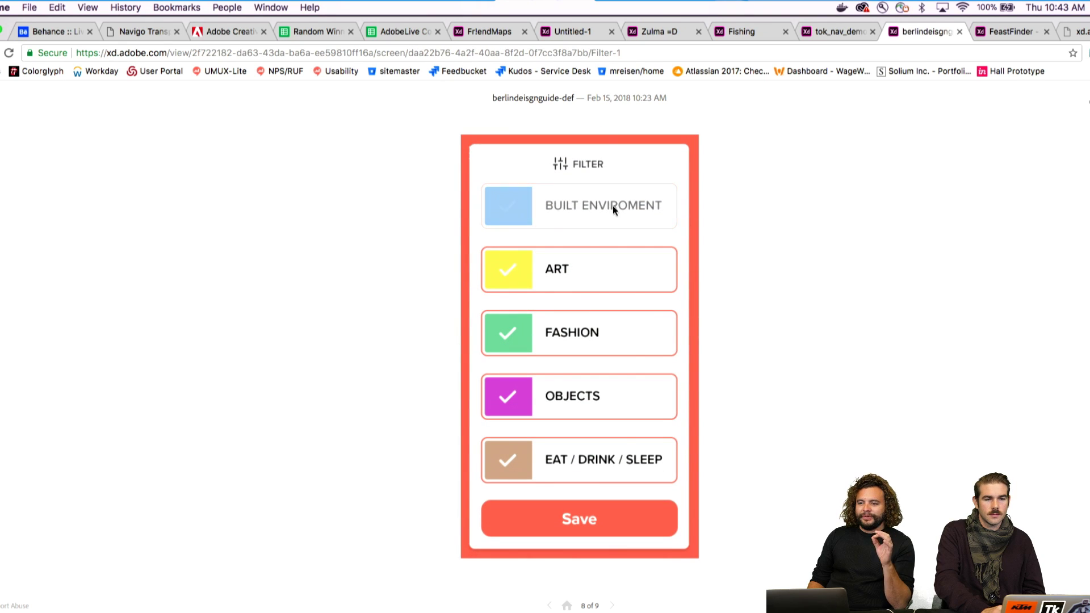
pyautogui.click(519, 194)
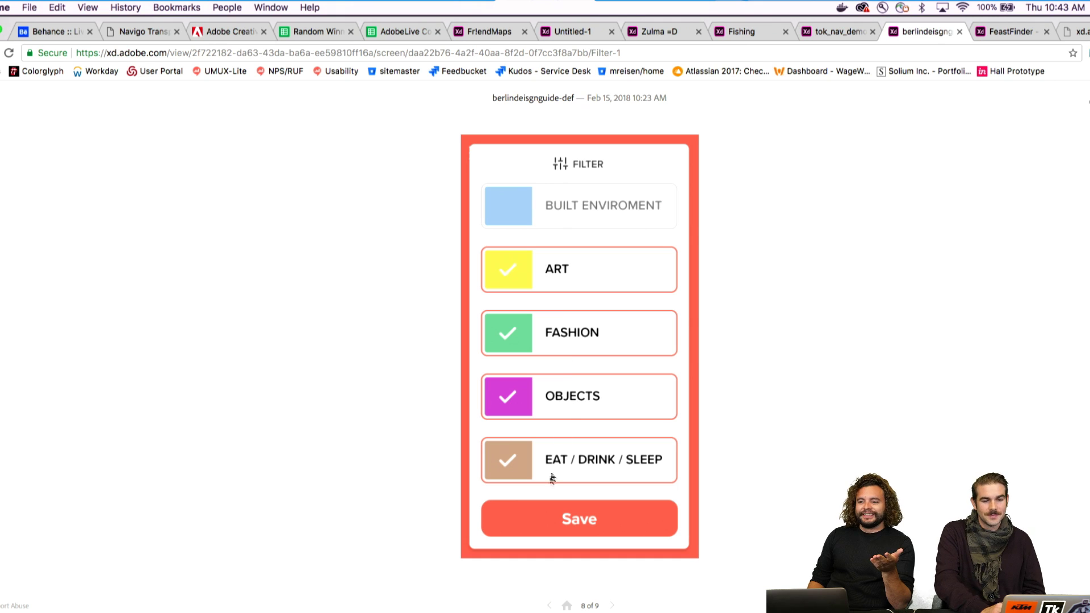
pyautogui.click(567, 505)
# Step: Open the Alexanderplatz detail page from the Berlin Mitte map and go back
pyautogui.click(567, 387)
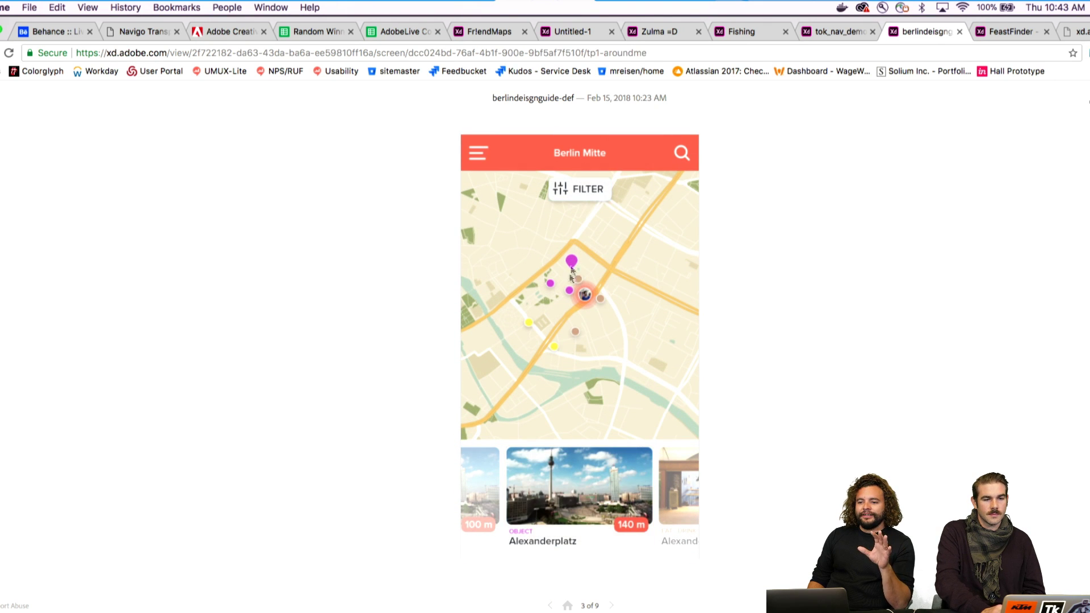
pyautogui.click(550, 467)
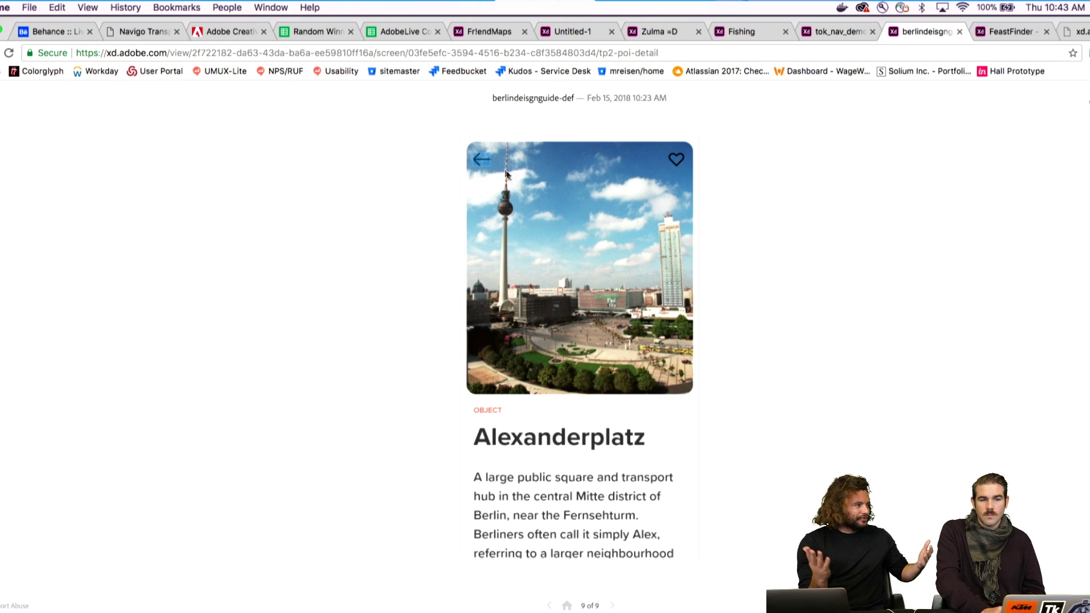
pyautogui.click(482, 162)
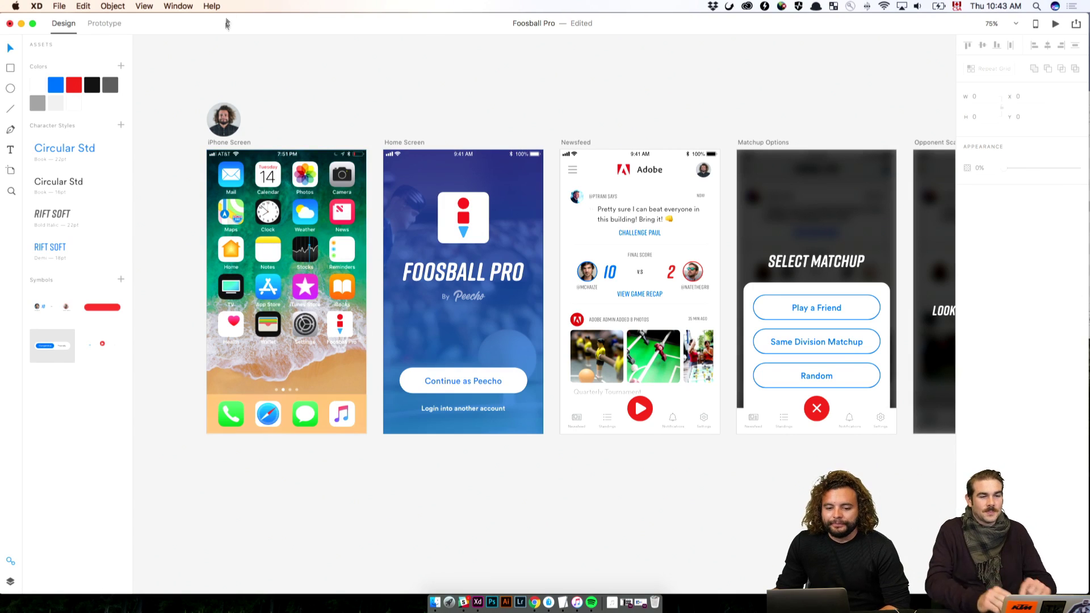
# Step: Switch to Adobe XD, save the Foosball Pro document and start recording its preview from the iPhone screen
pyautogui.press('super+s')
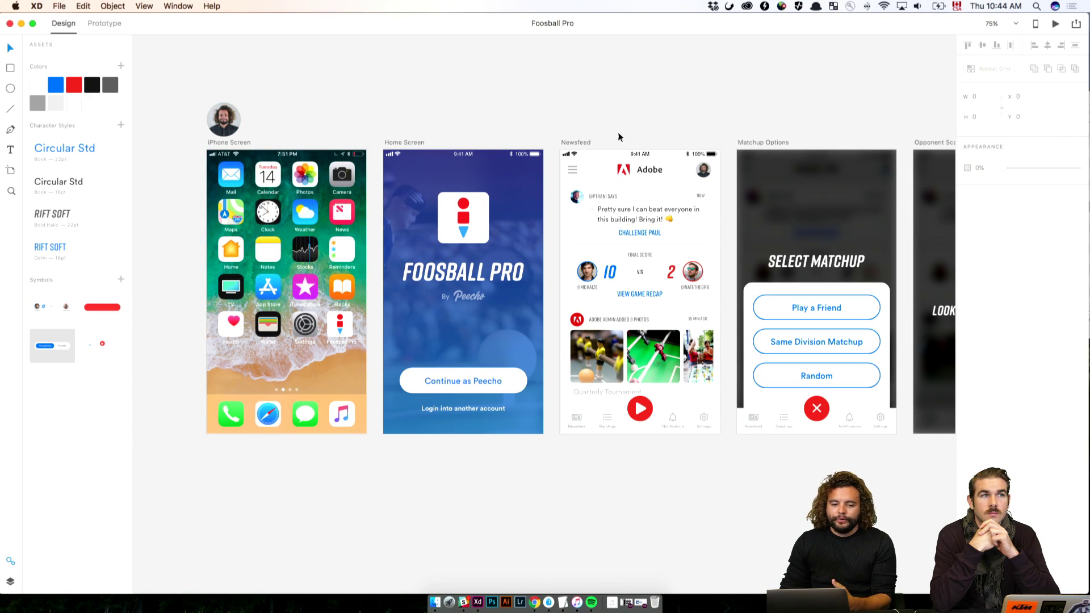
pyautogui.click(1057, 27)
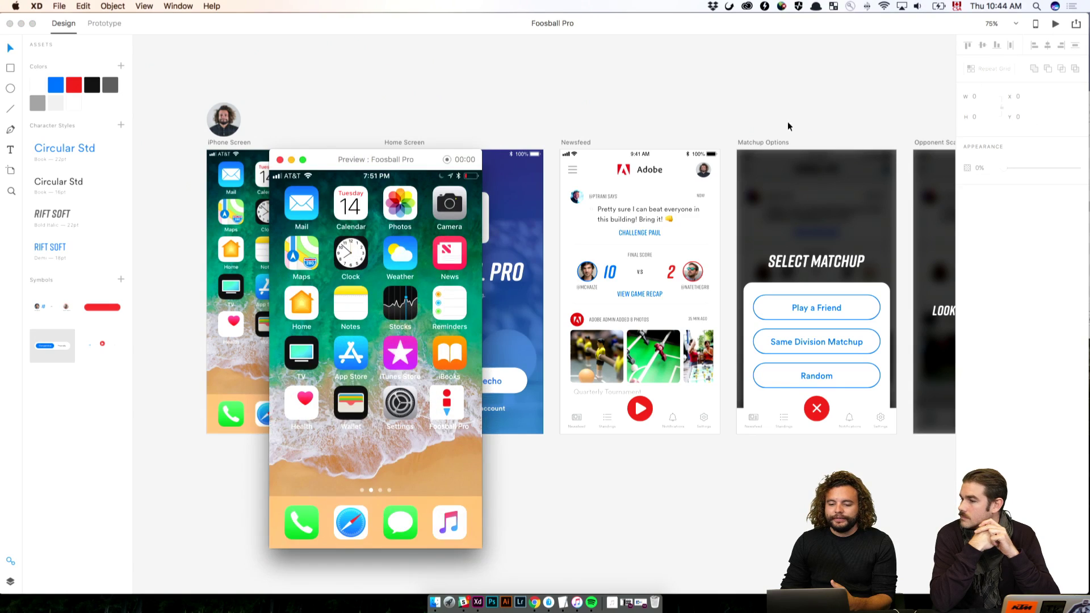
pyautogui.moveTo(392, 159); pyautogui.dragTo(413, 116)
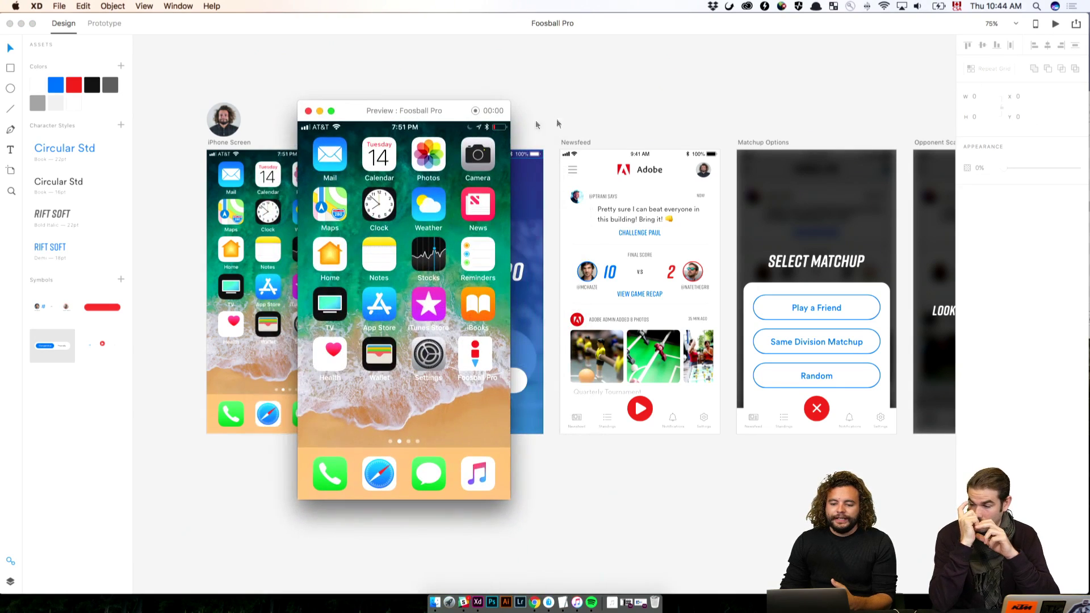
pyautogui.click(475, 111)
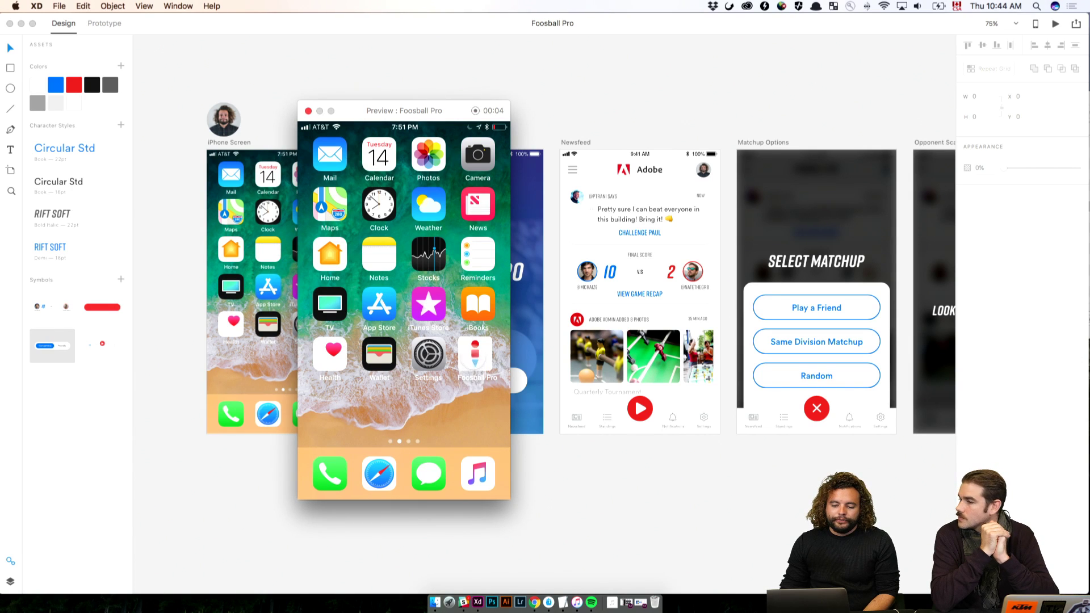
# Step: Launch Foosball Pro in the preview, continue with the existing account and choose Same Division Matchup from the play options
pyautogui.click(474, 358)
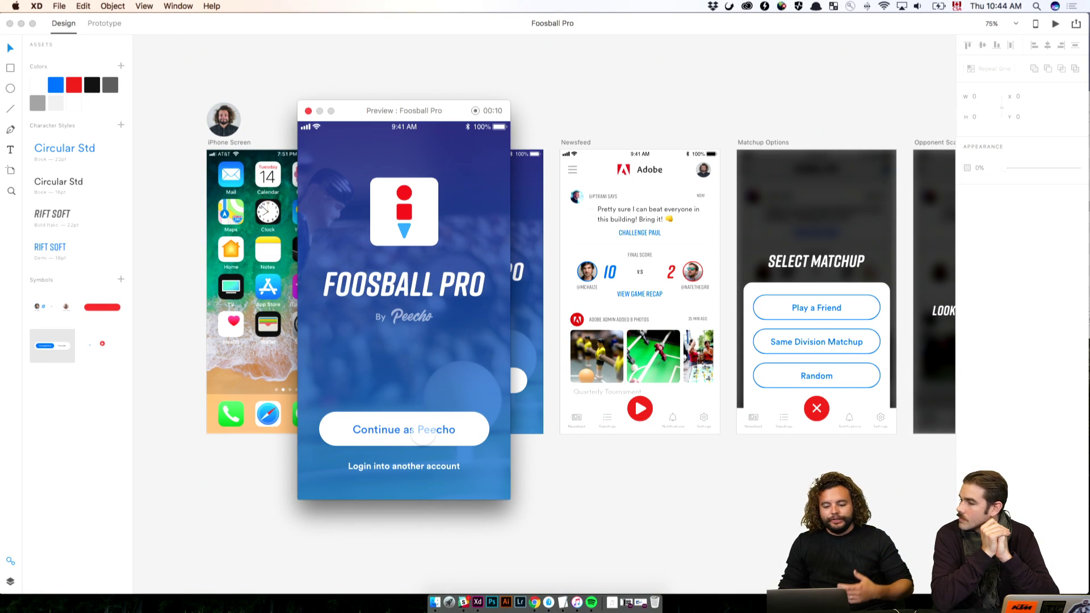
pyautogui.click(425, 429)
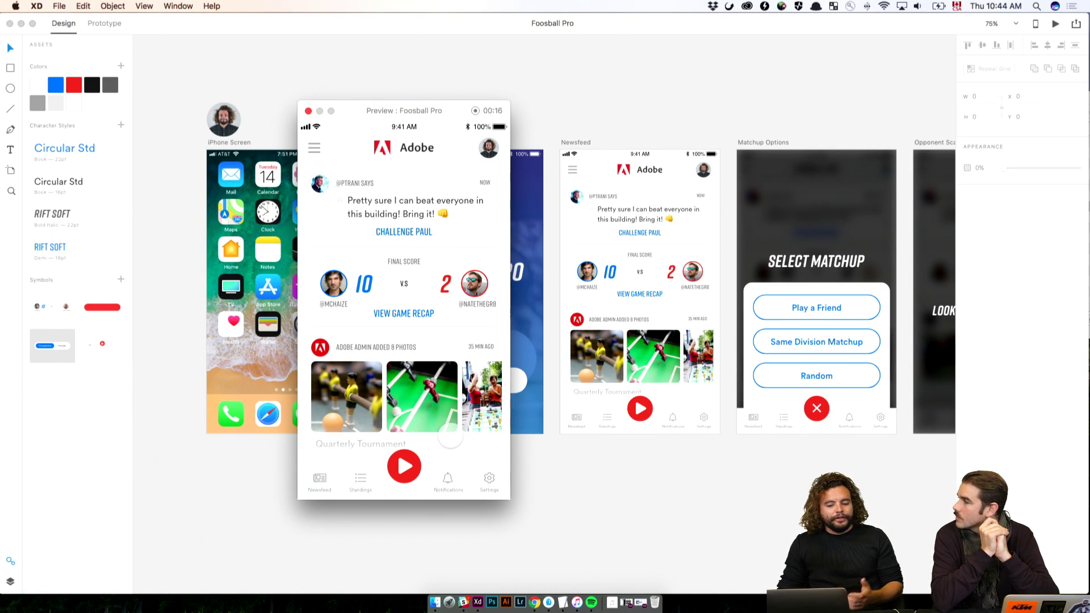
pyautogui.click(404, 466)
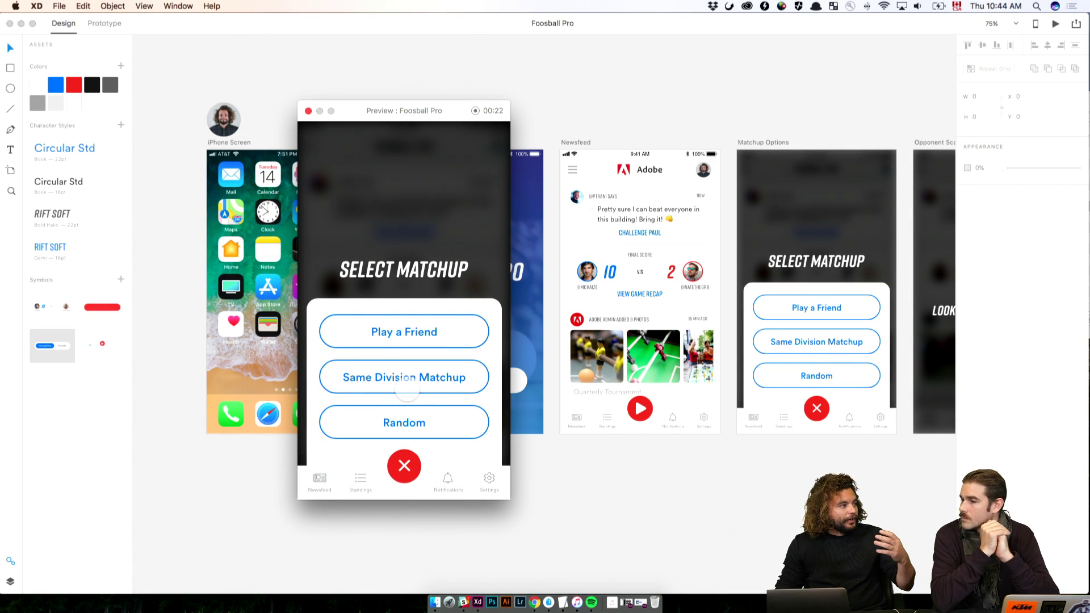
pyautogui.click(439, 379)
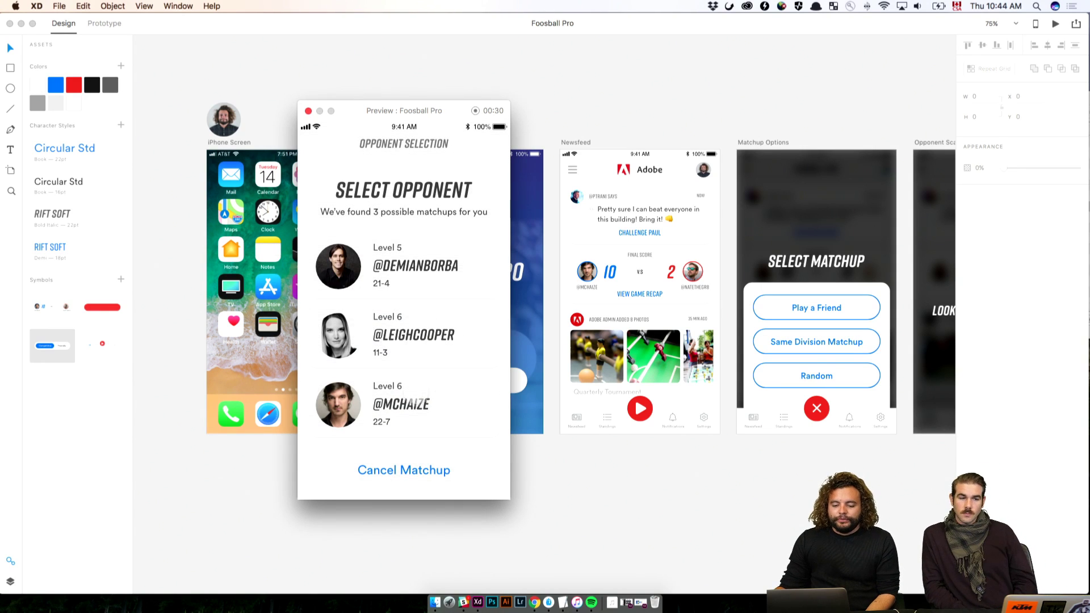
# Step: Choose the third listed opponent, toggle the game type between Competitive and Friendly, and send the challenge
pyautogui.click(417, 404)
pyautogui.click(400, 266)
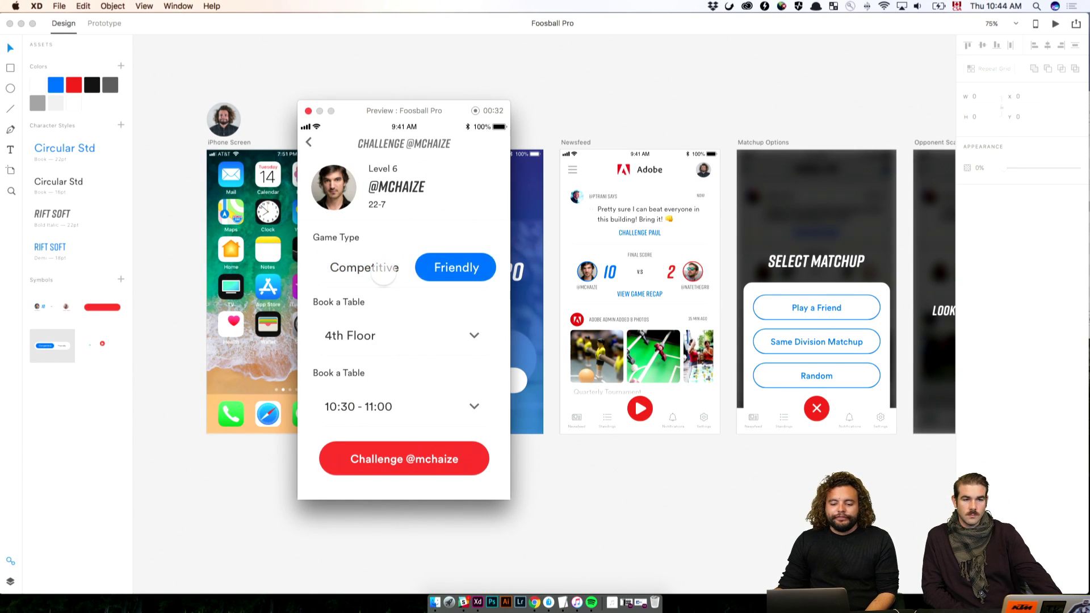
pyautogui.click(384, 274)
pyautogui.click(432, 459)
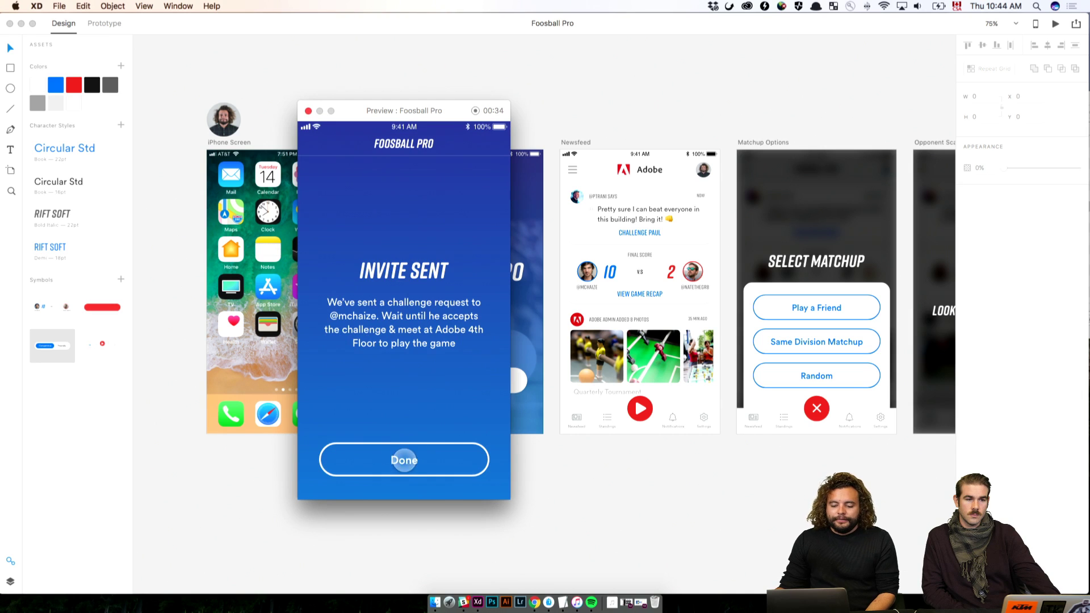
# Step: Finish the invite, advance the current game to the goal screen, and open and close the goal replay
pyautogui.click(405, 460)
pyautogui.click(401, 321)
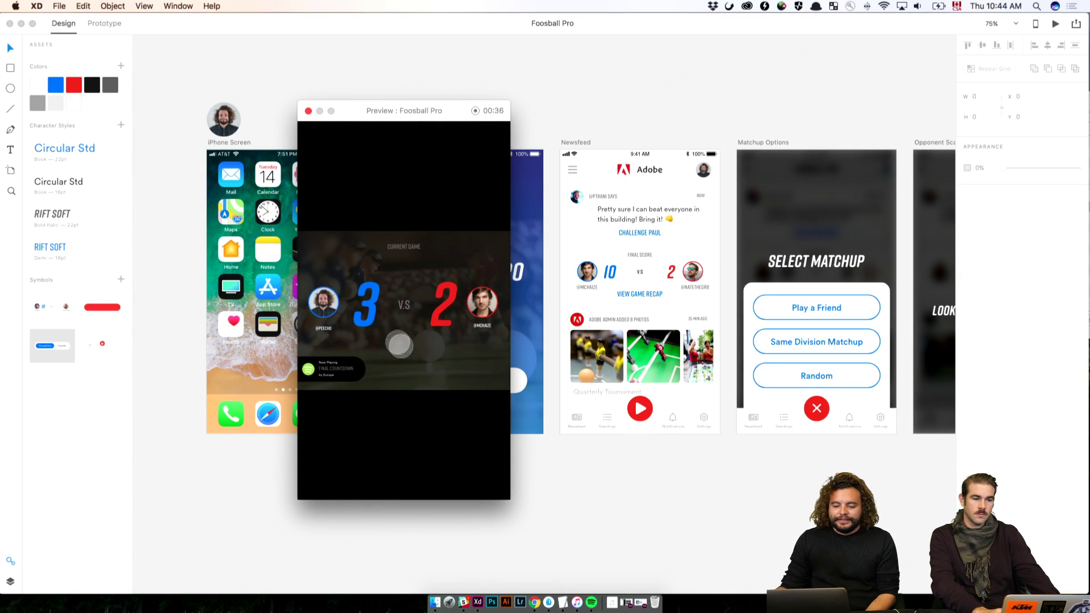
pyautogui.click(399, 344)
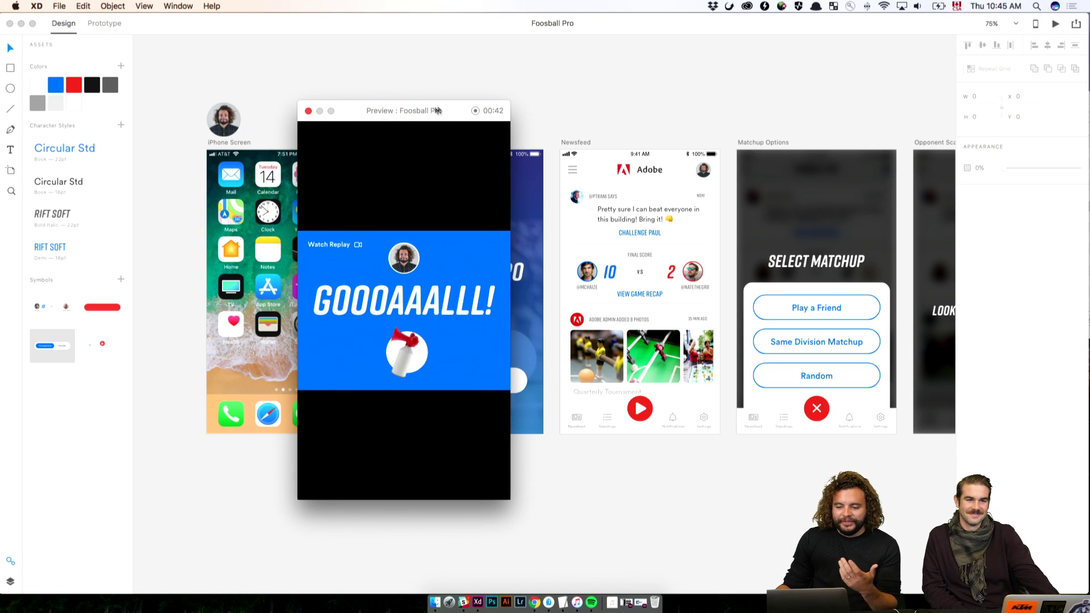
pyautogui.click(348, 244)
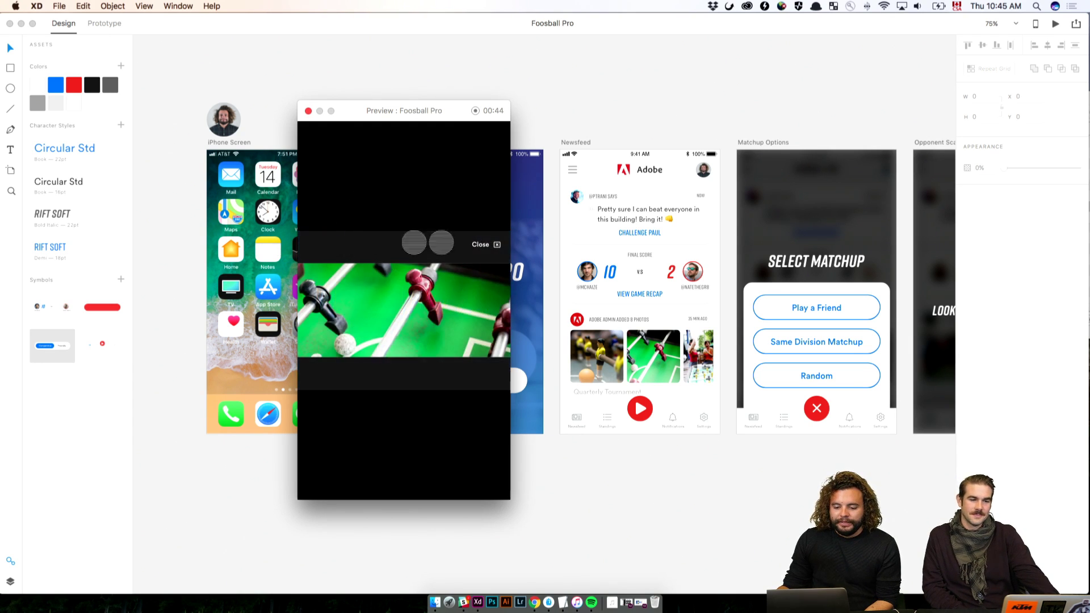
pyautogui.click(482, 244)
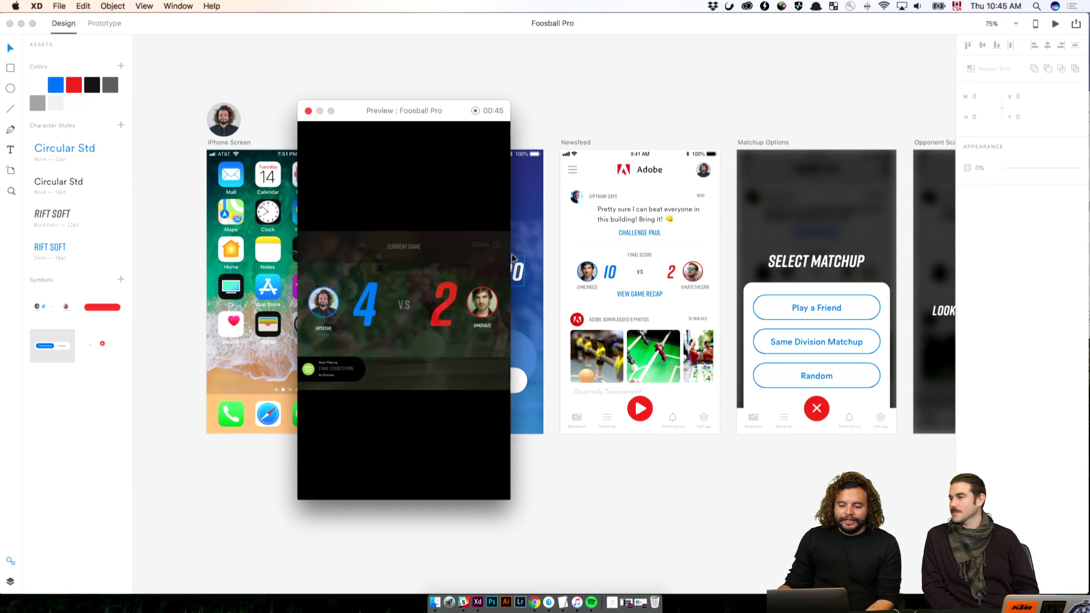
# Step: Stop the preview recording, save it to the Desktop as FoosBrawl-v1, and close the preview window
pyautogui.click(476, 112)
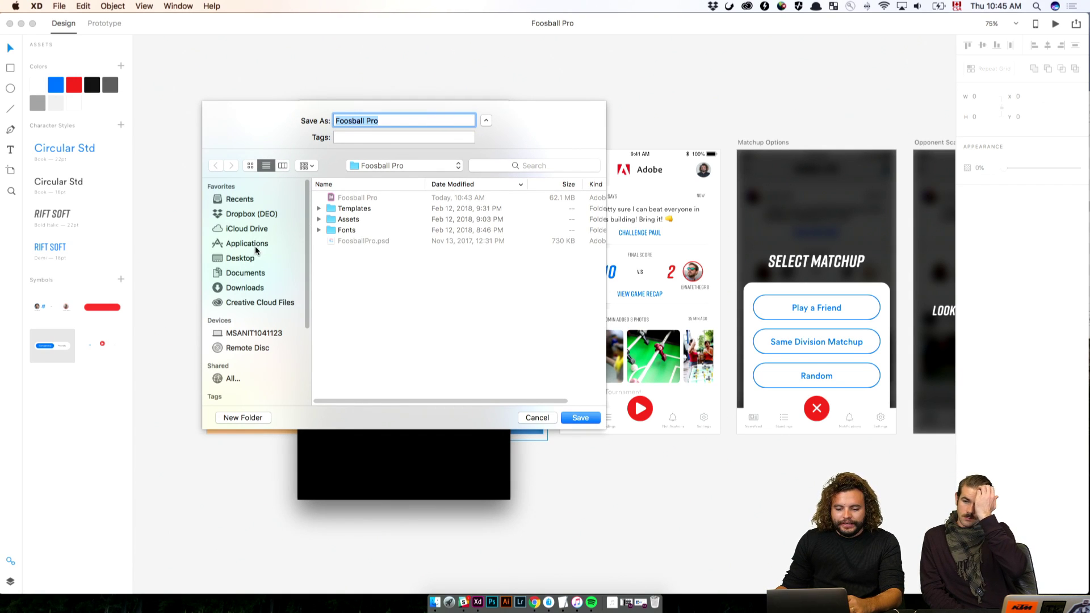
pyautogui.click(278, 260)
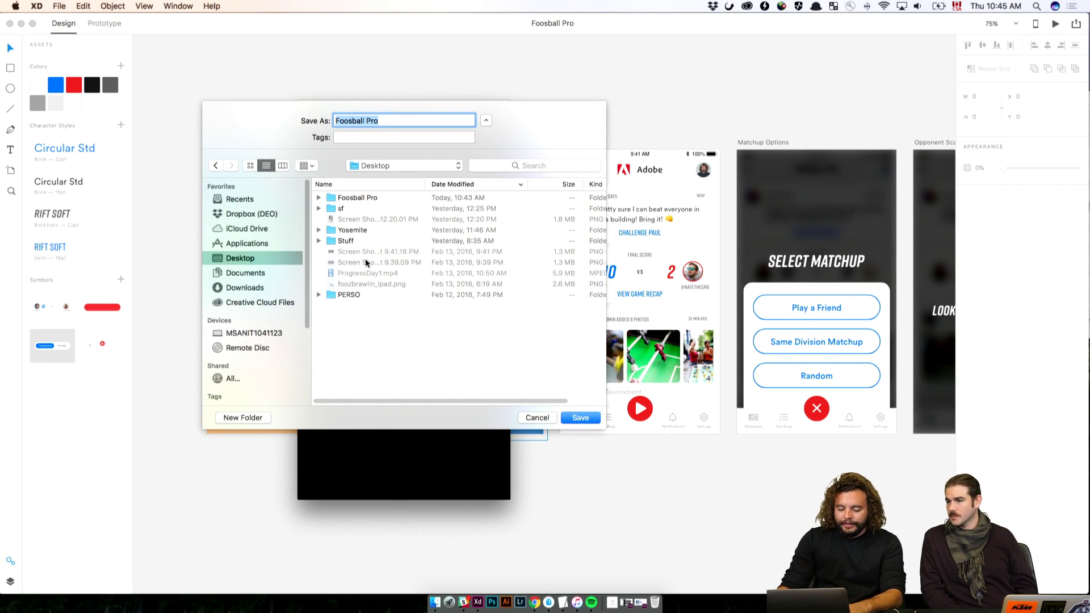
pyautogui.write('Foos')
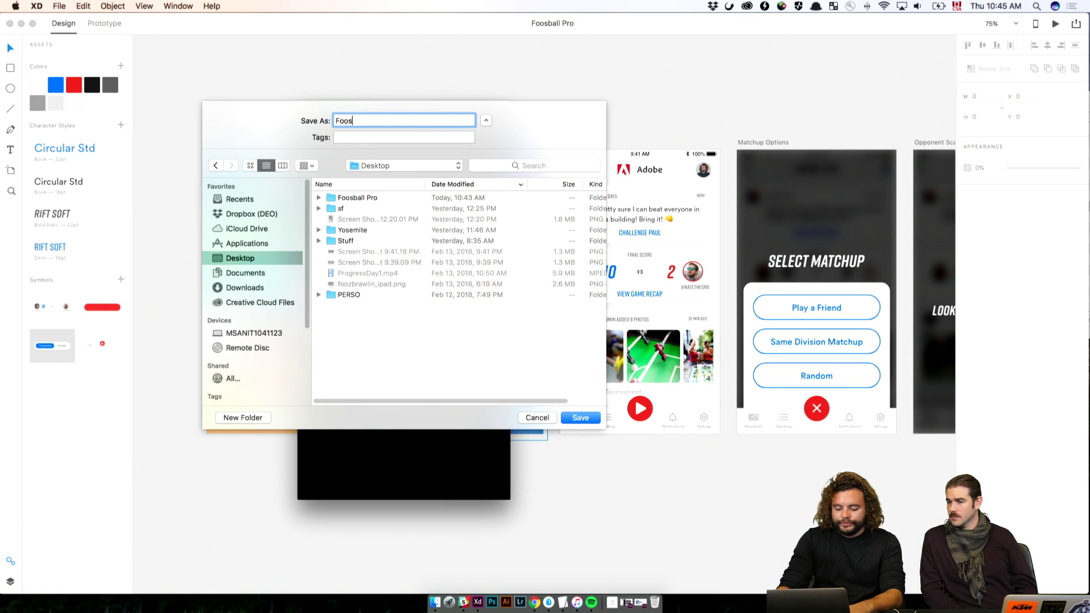
pyautogui.write('Brawl')
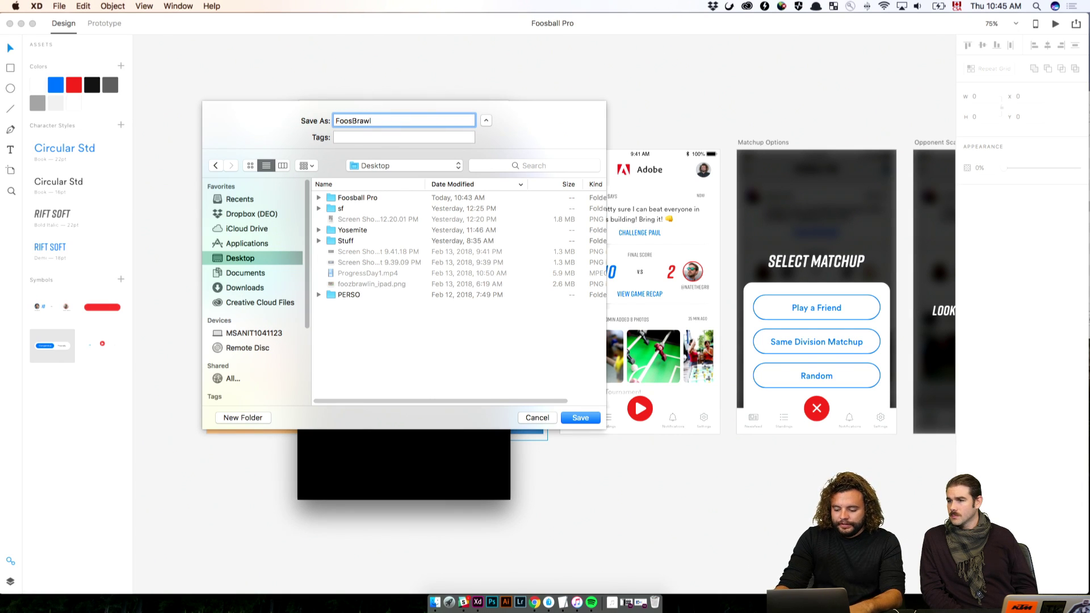
pyautogui.write('-v1')
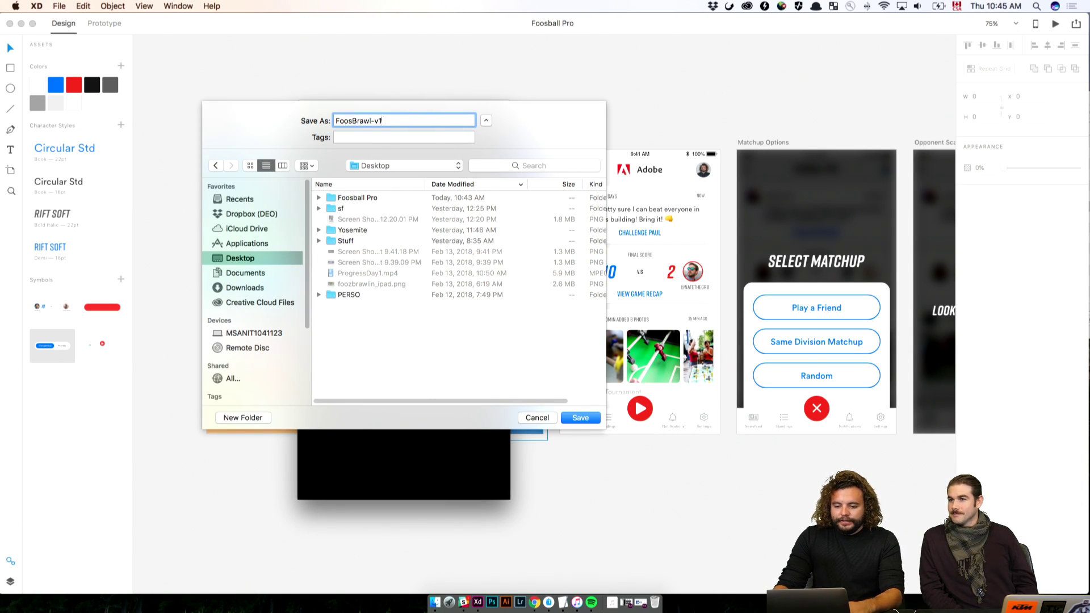
pyautogui.press('Return')
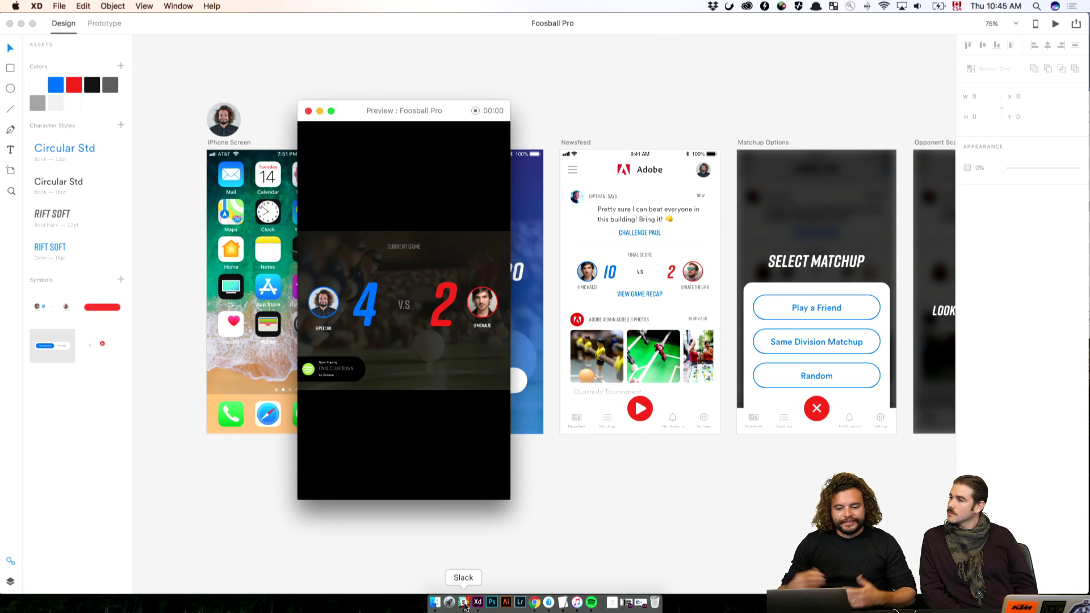
pyautogui.click(310, 110)
# Step: Update the published FoosBrawl Pro prototype link with hotspot hints turned off, and copy the link
pyautogui.hscroll(2, 351, 85)
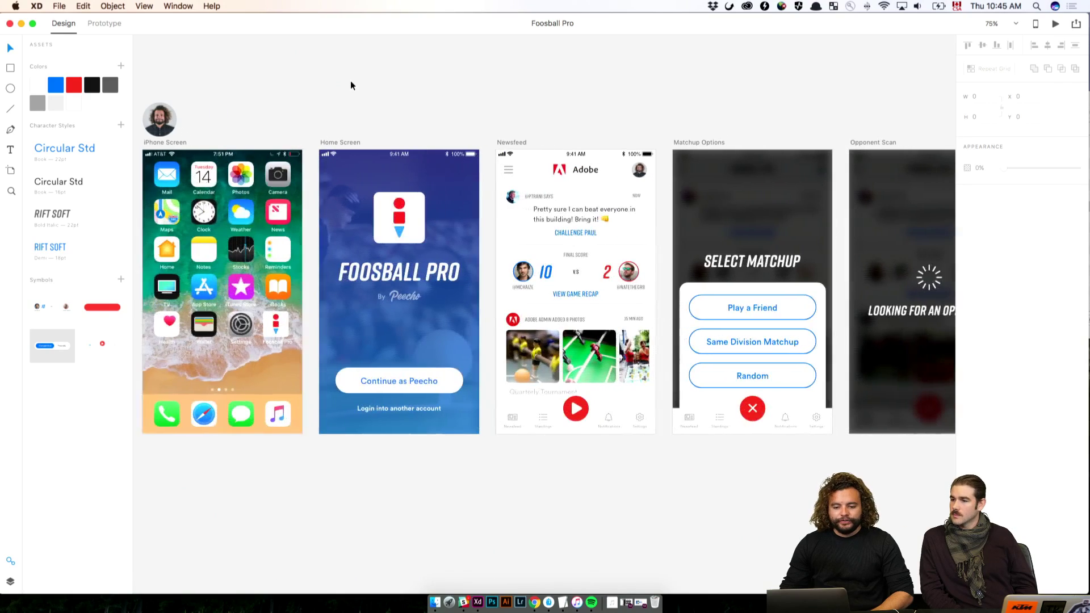
pyautogui.hscroll(-2, 350, 85)
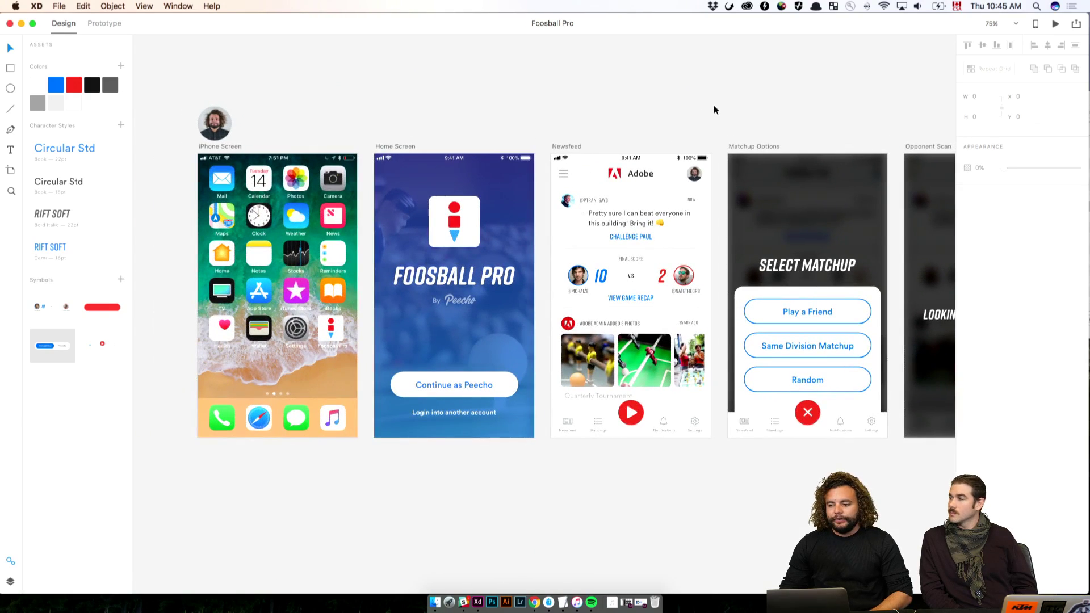
pyautogui.click(1076, 25)
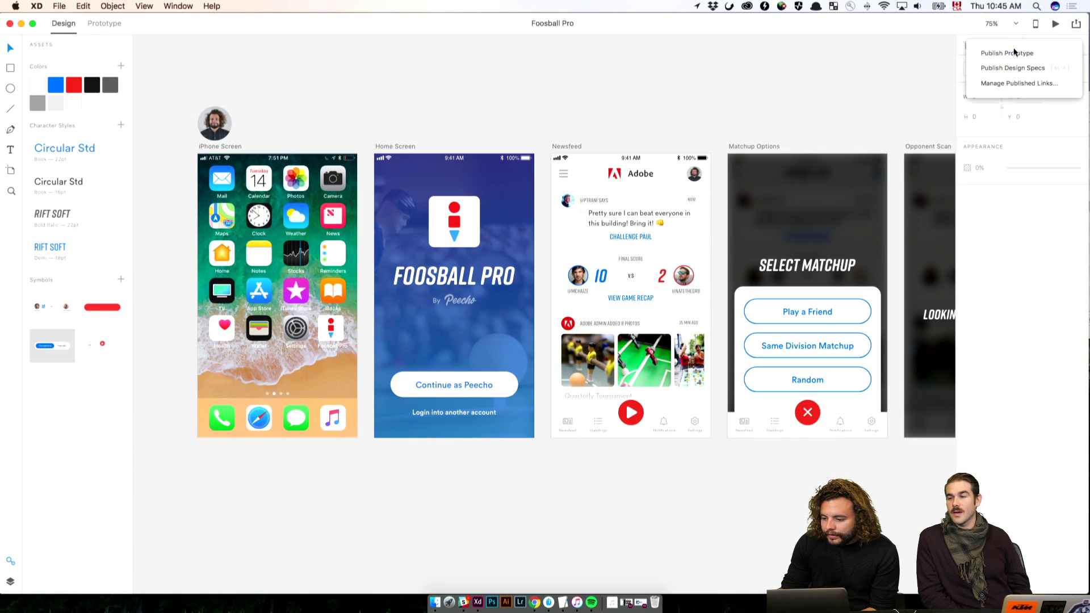
pyautogui.click(1076, 25)
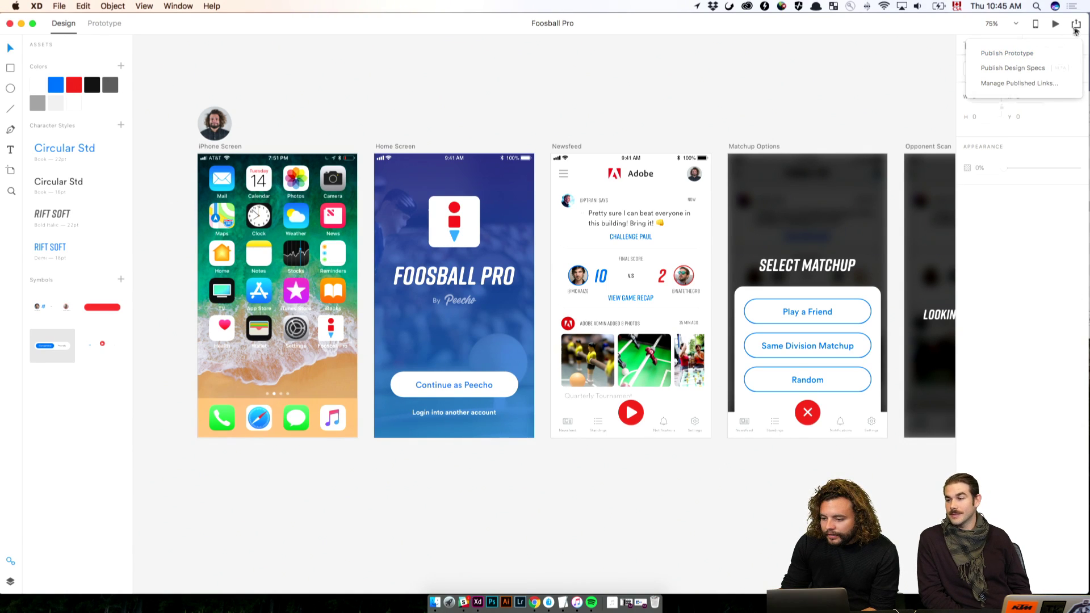
pyautogui.click(1076, 25)
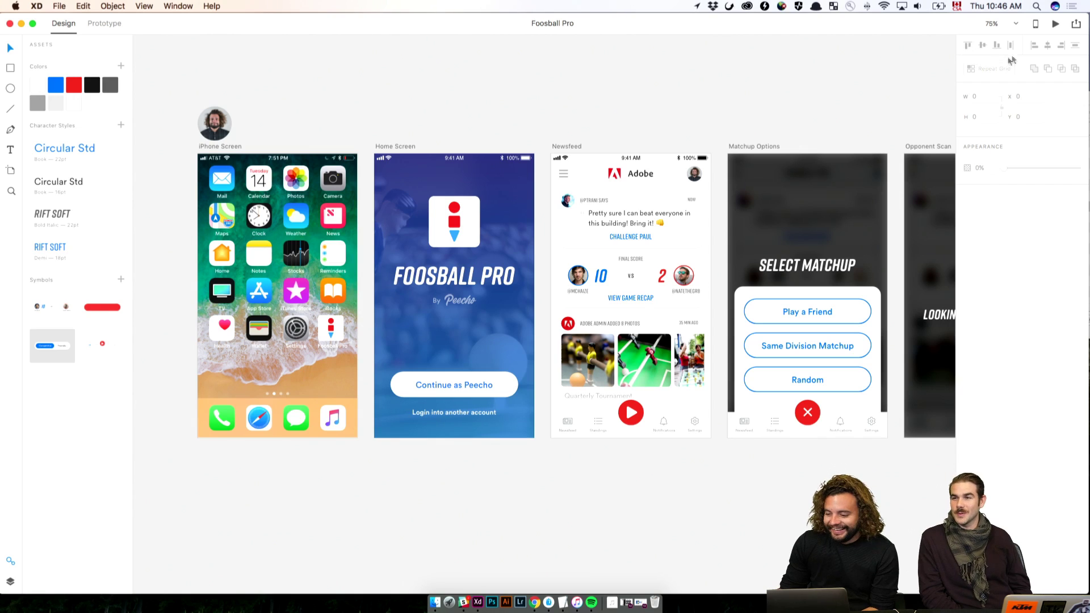
pyautogui.click(993, 55)
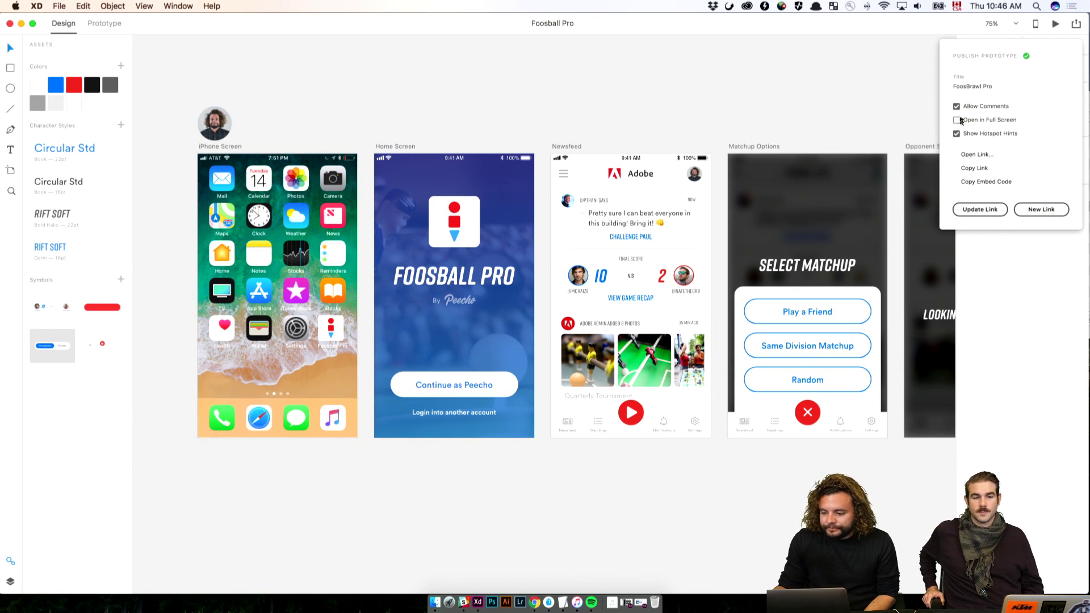
pyautogui.click(956, 134)
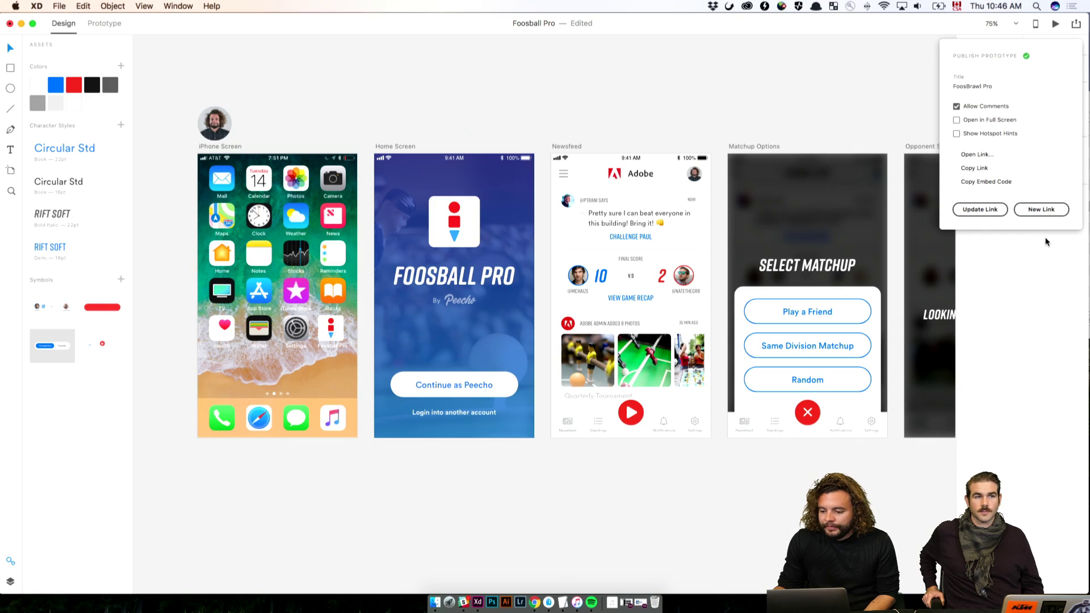
pyautogui.click(976, 209)
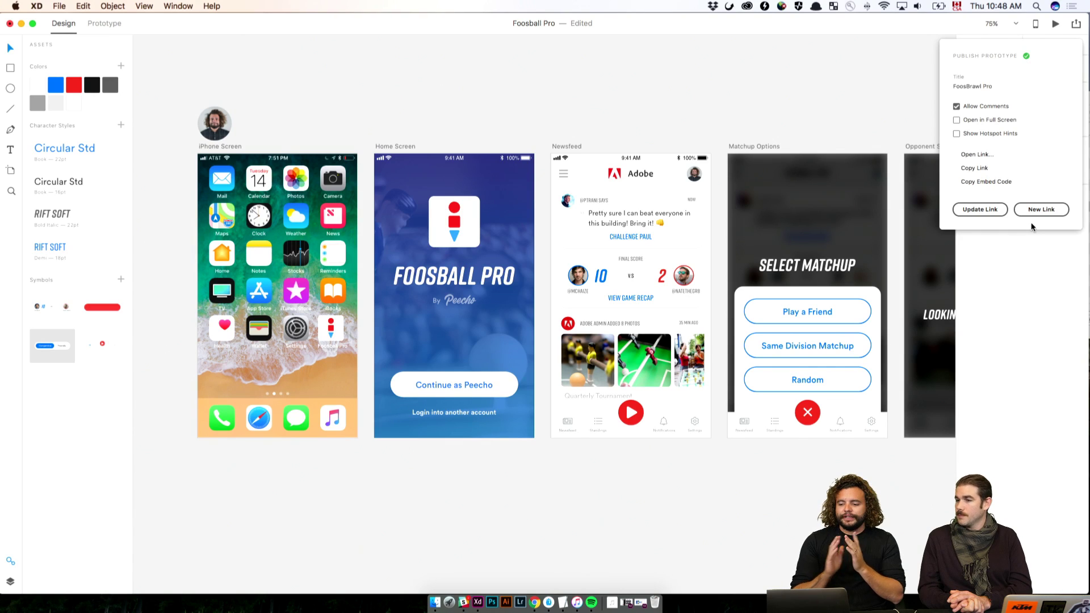
pyautogui.click(973, 169)
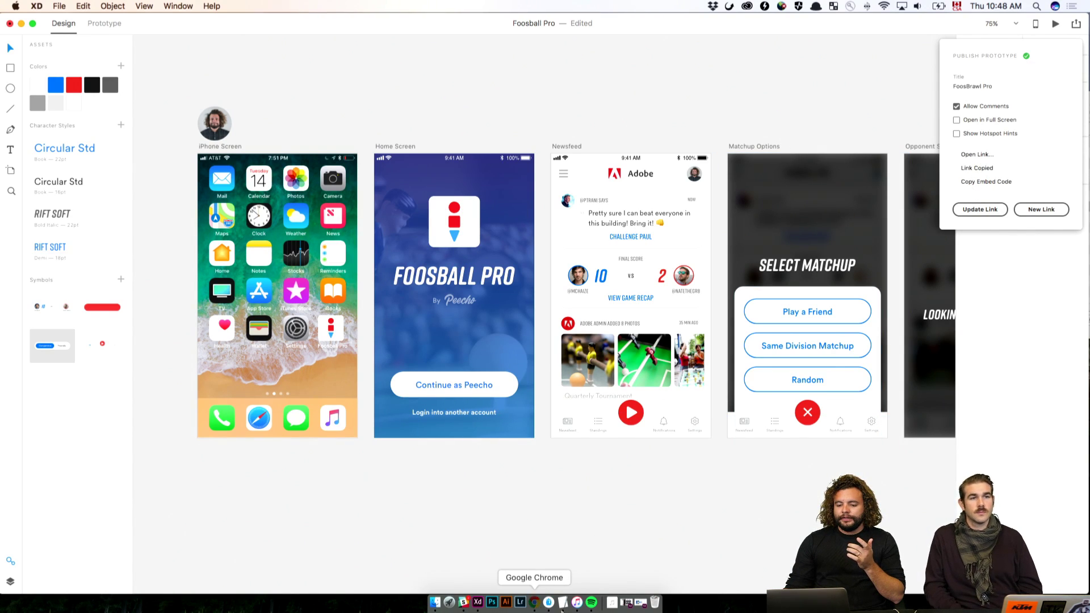
# Step: Switch to Google Chrome and open the twitter.com home page in a new tab
pyautogui.click(534, 602)
pyautogui.click(569, 23)
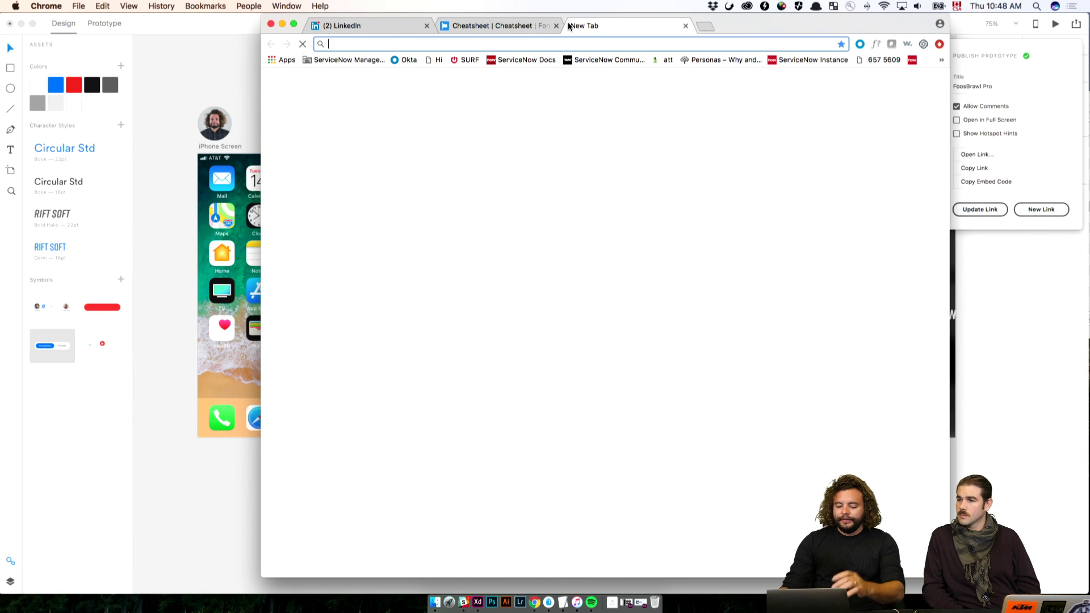
pyautogui.write('twitter.com/peecho')
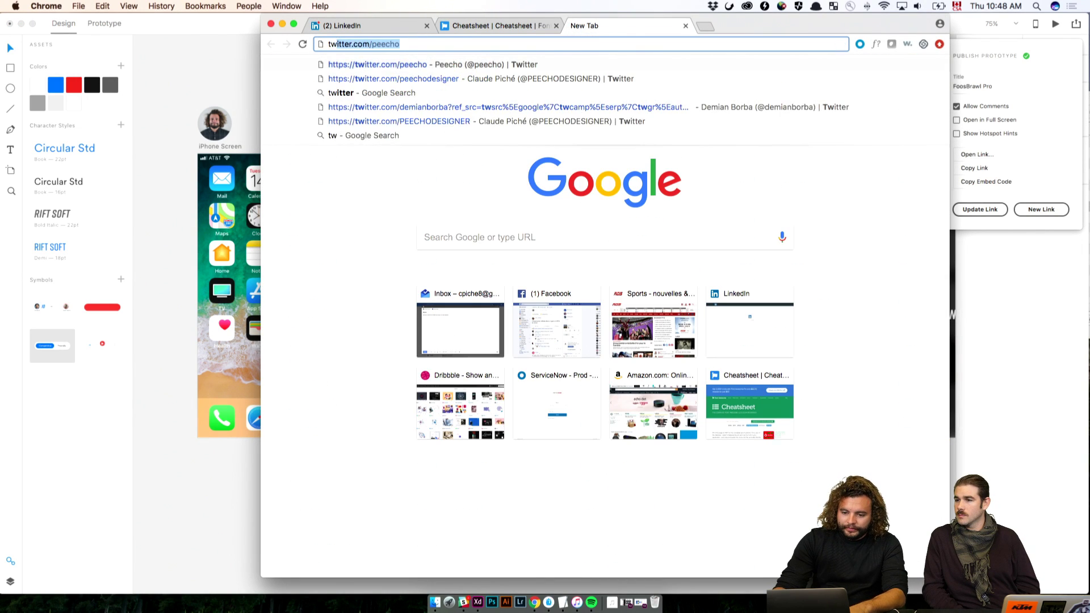
pyautogui.press('Return')
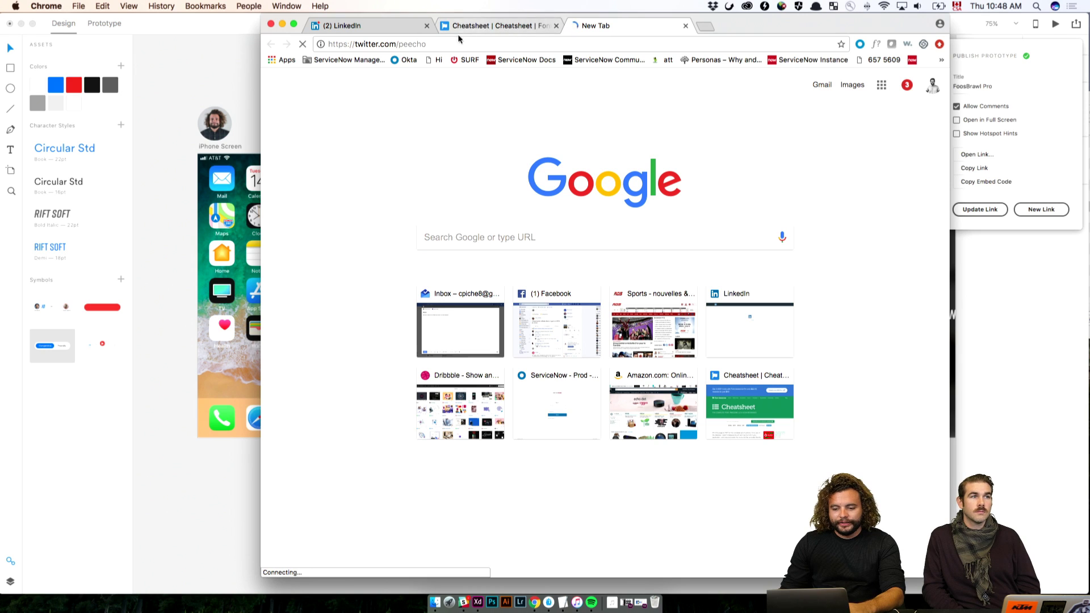
pyautogui.click(402, 38)
pyautogui.moveTo(398, 42); pyautogui.dragTo(554, 51)
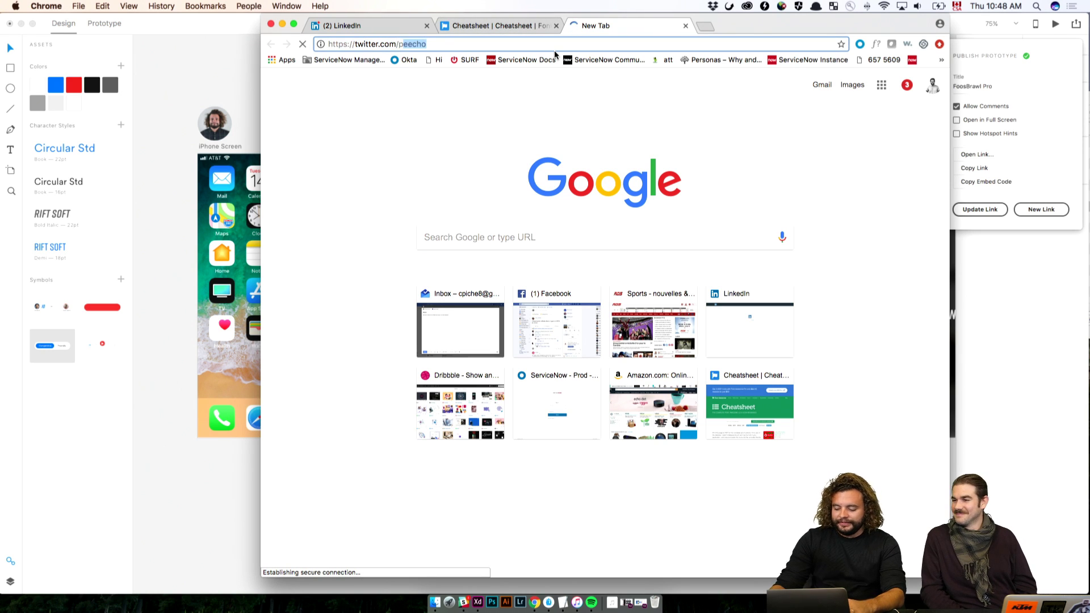
pyautogui.press('BackSpace')
pyautogui.press('Return')
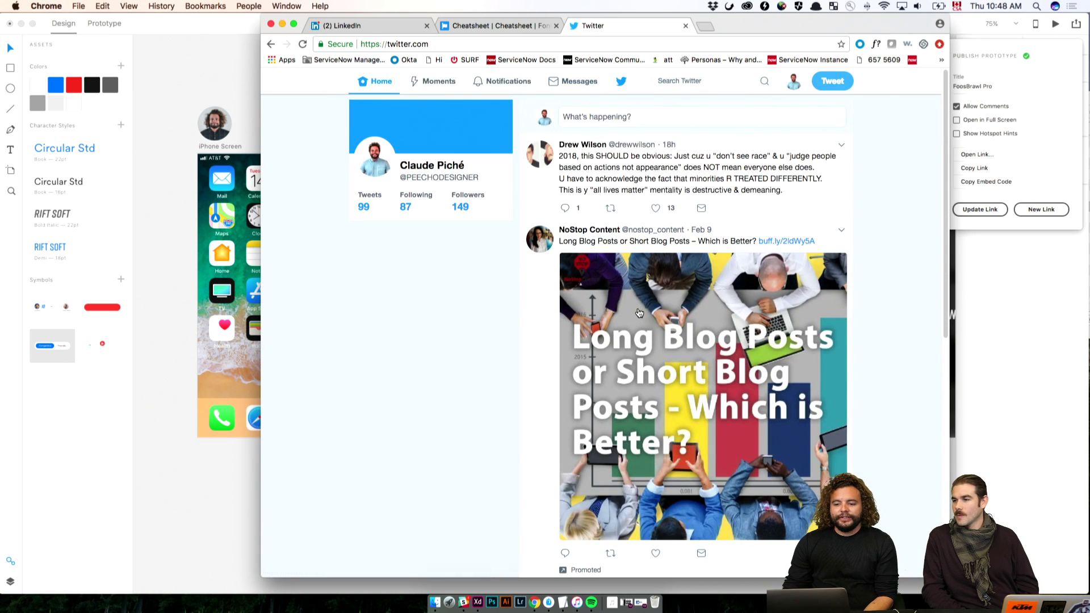
# Step: Paste the copied prototype link into a new tweet and leave two empty lines above it
pyautogui.click(626, 117)
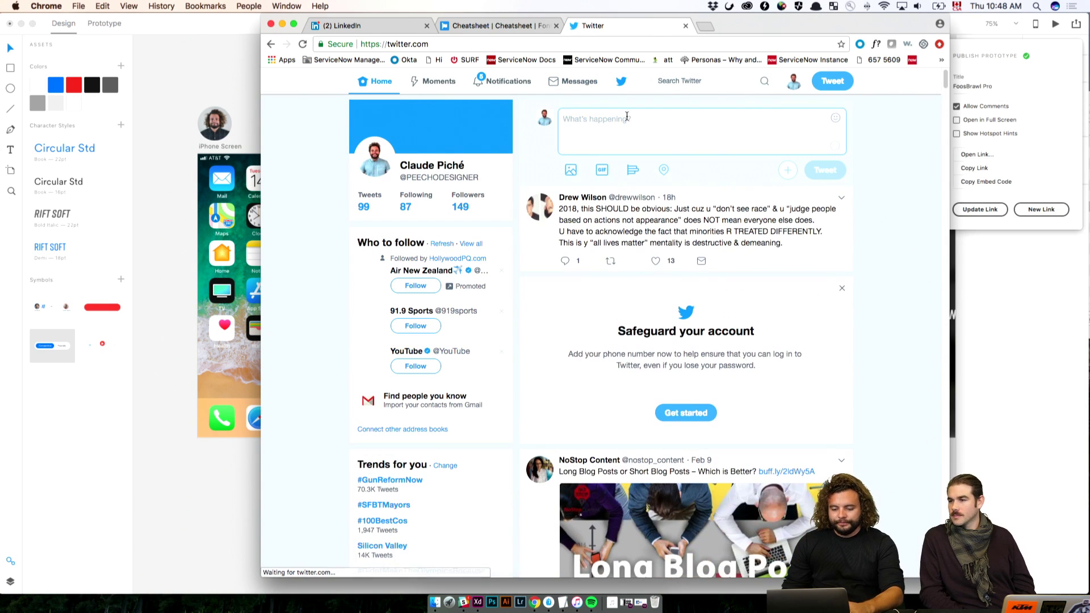
pyautogui.write('https://xd.adobe.com/view/8cb7cb30-299f-4836-9da7-dfa2009a2197?hints=off')
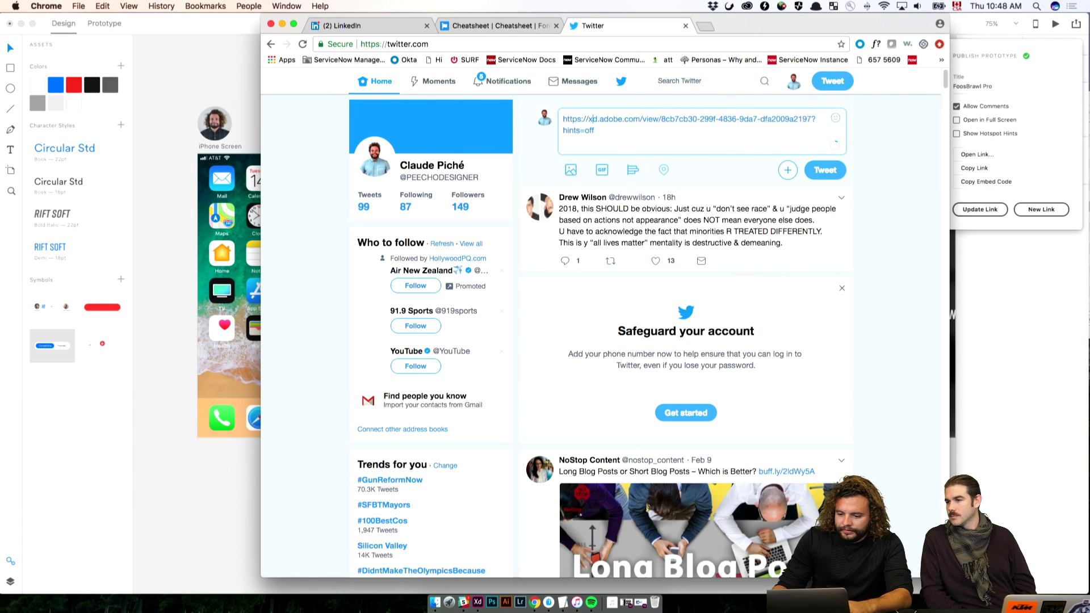
pyautogui.press('Return')
pyautogui.press('Return')
pyautogui.press('Up')
pyautogui.press('Up')
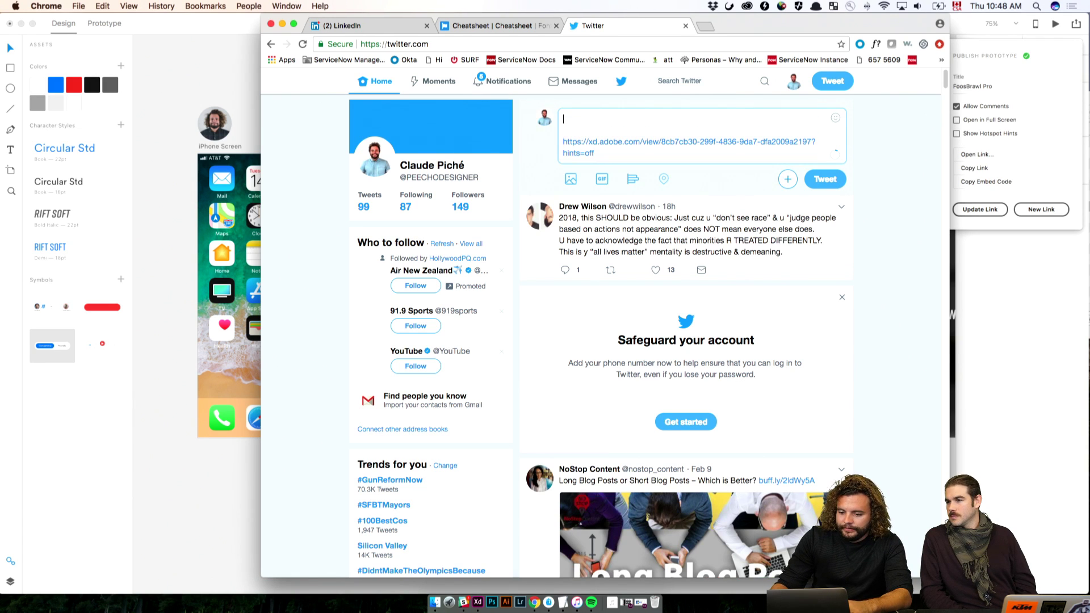
# Step: Write "Please give me some feedback on this prototype!" above the link in the tweet
pyautogui.write('Please gi')
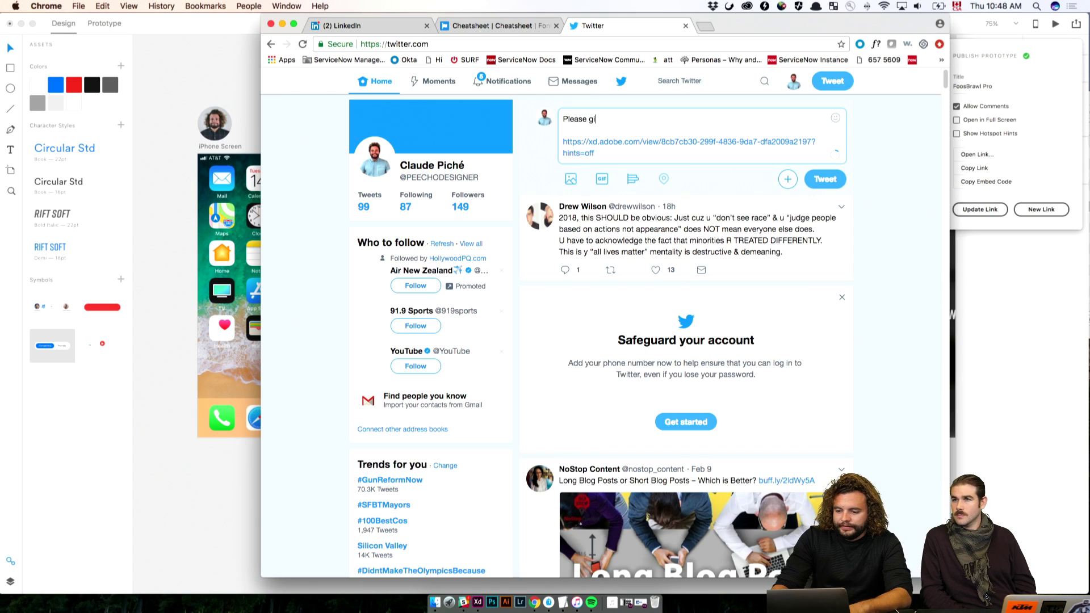
pyautogui.write('ve me some feed')
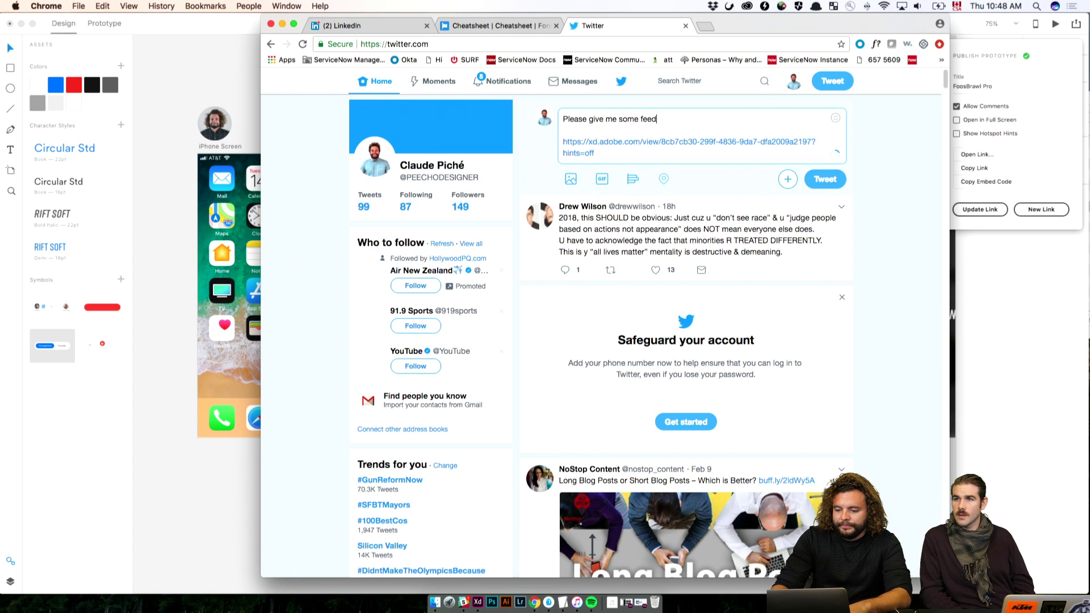
pyautogui.write('back on thius')
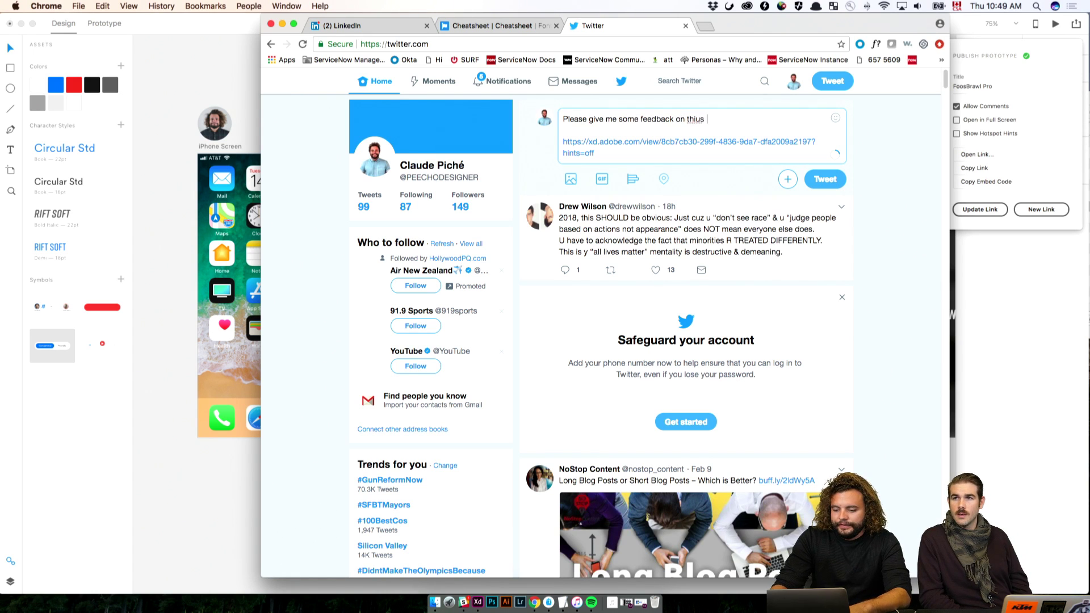
pyautogui.press('BackSpace')
pyautogui.press('BackSpace')
pyautogui.press('BackSpace')
pyautogui.press('BackSpace')
pyautogui.write('is prot')
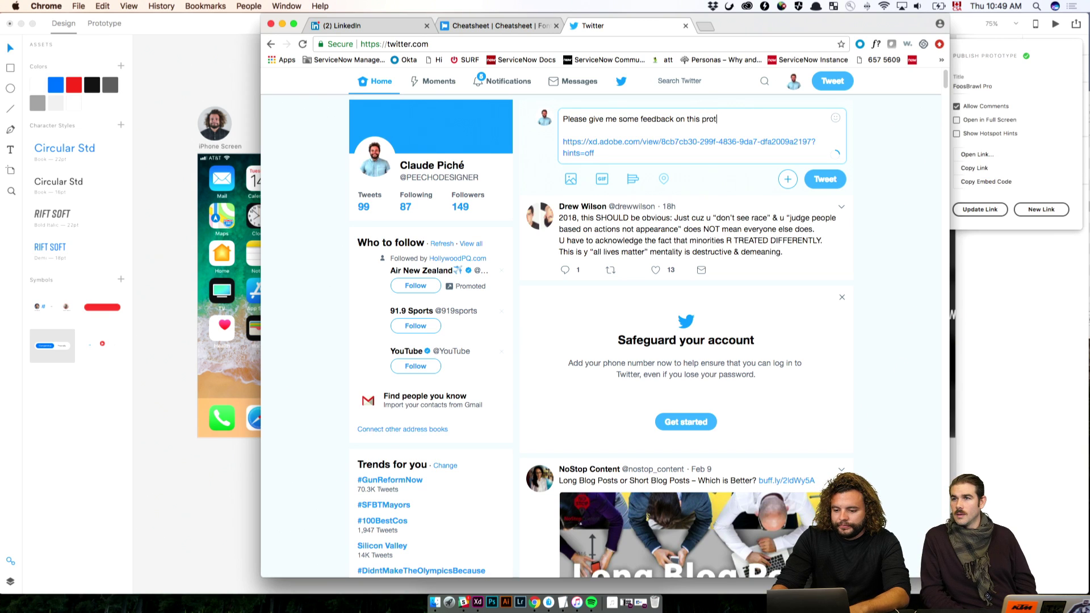
pyautogui.write('otype')
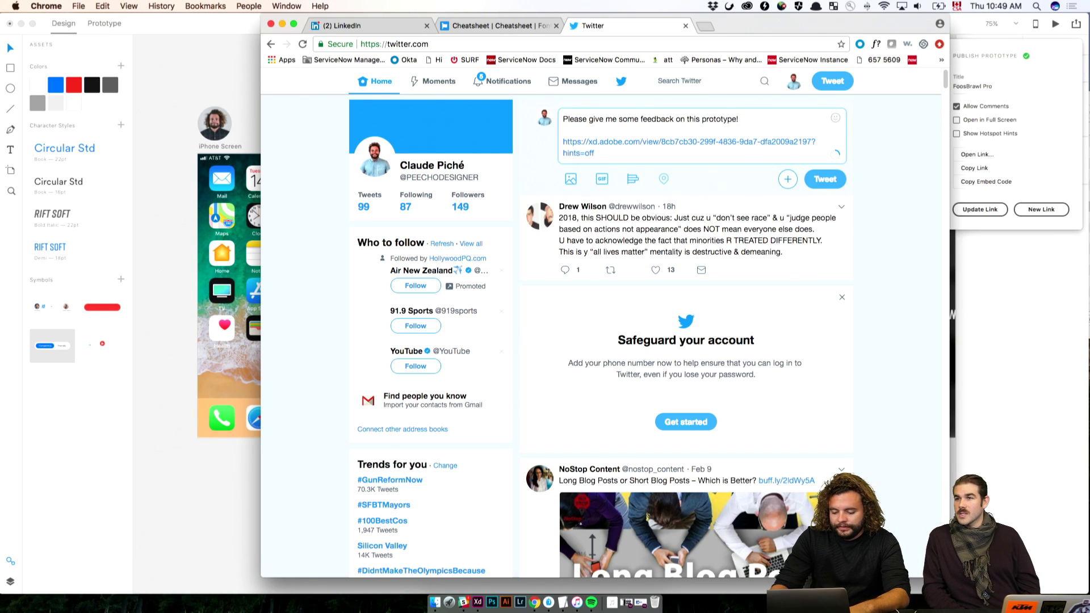
# Step: Add the hashtags #adobe, #adobelive and #namaste after the tweet's message
pyautogui.write('! #adobe')
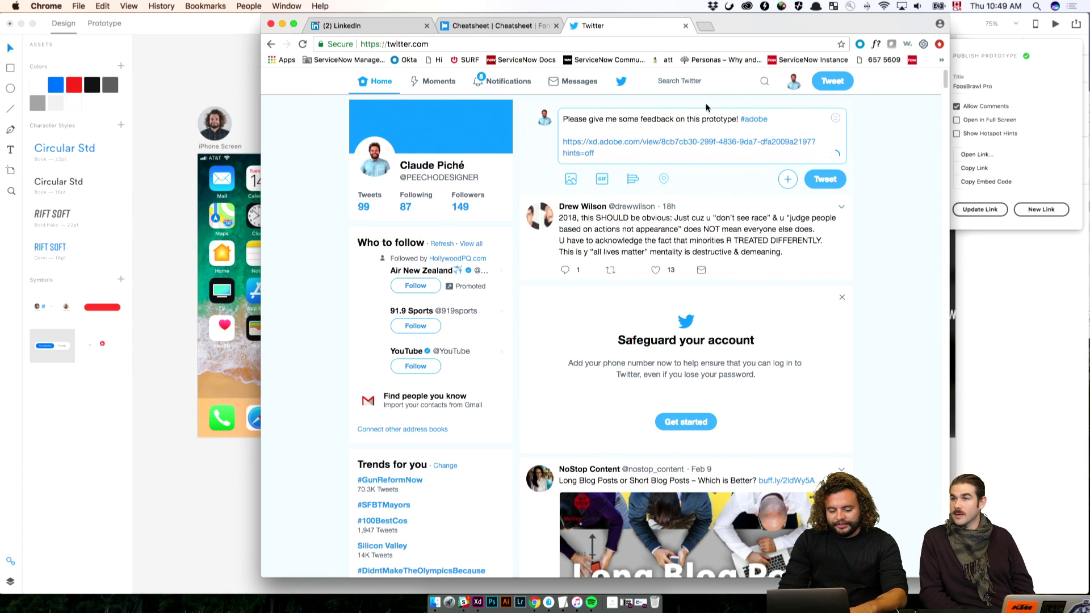
pyautogui.write(' #')
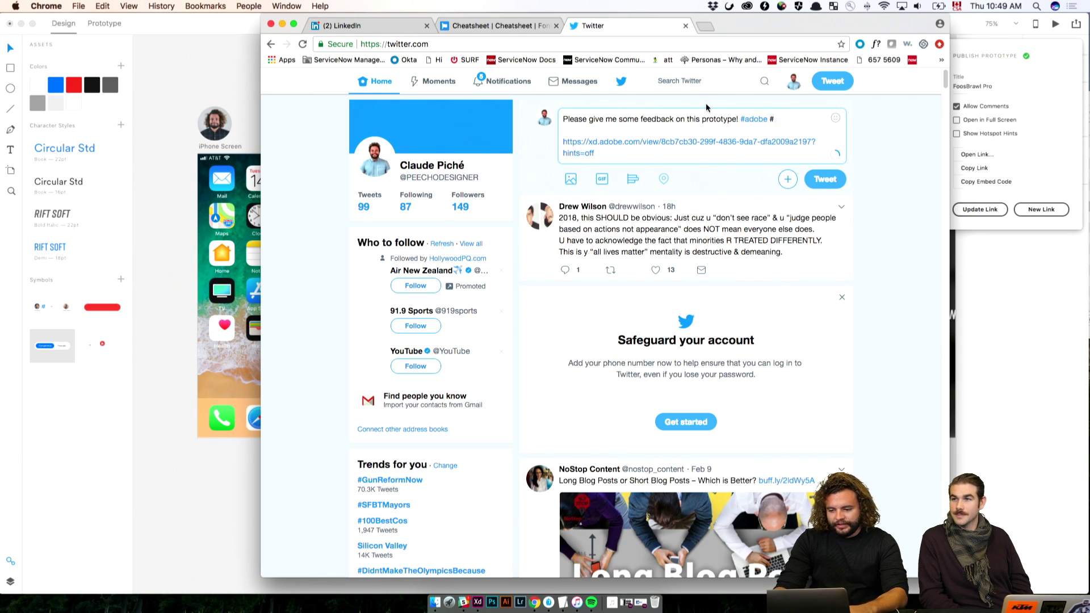
pyautogui.write('adobelive')
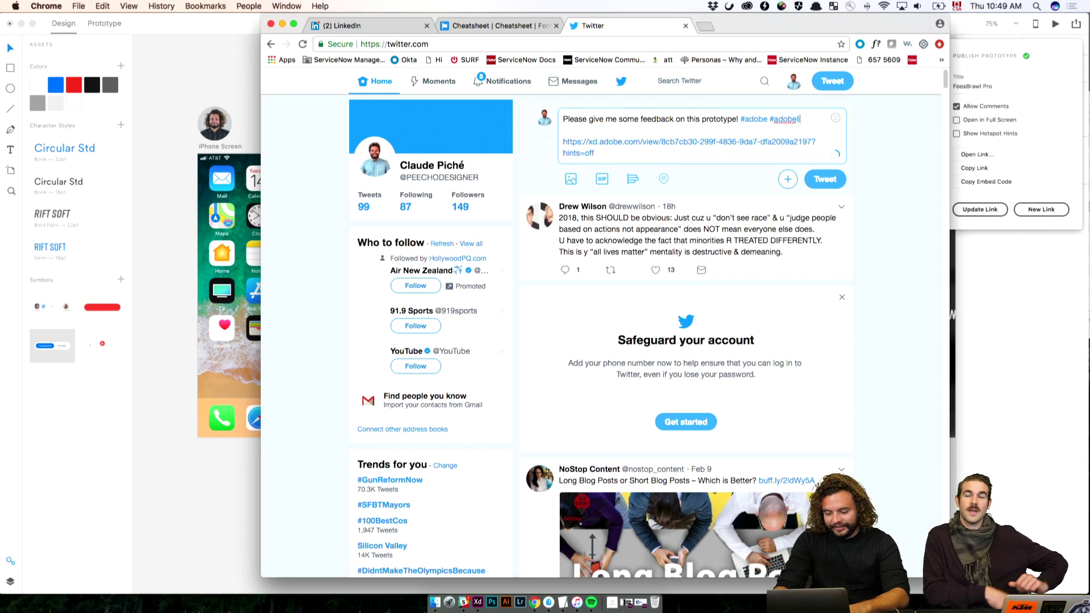
pyautogui.press('BackSpace')
pyautogui.press('BackSpace')
pyautogui.press('BackSpace')
pyautogui.write('iv')
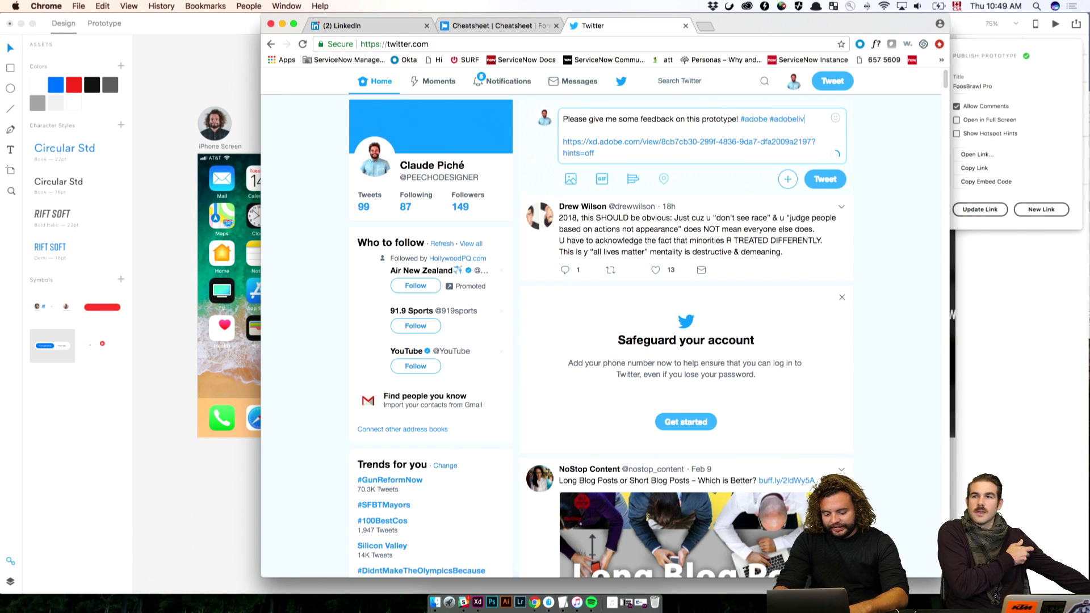
pyautogui.write('e #namaste')
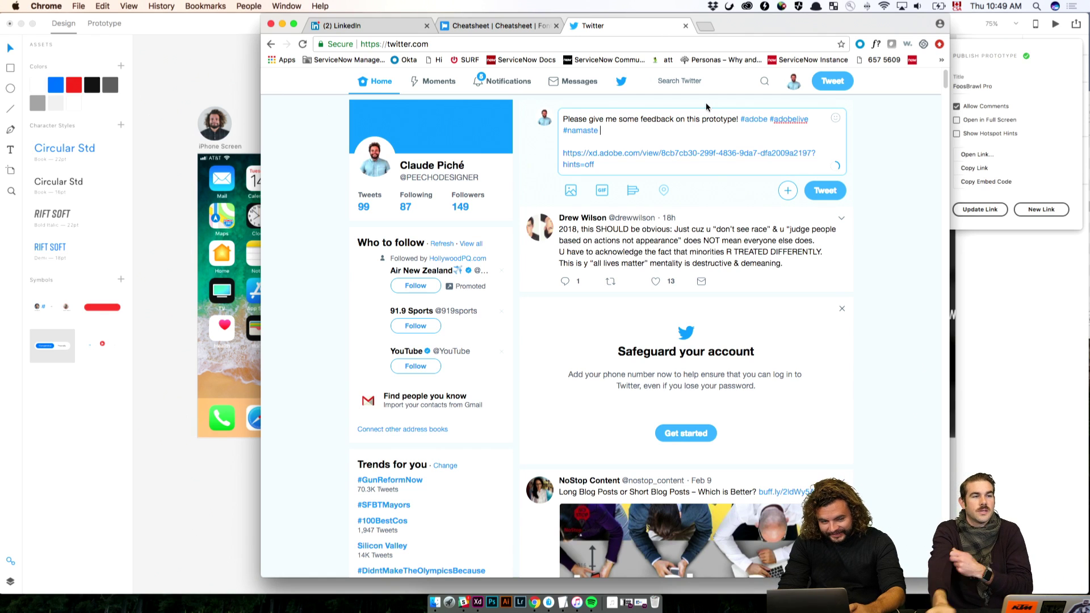
# Step: Remove the #namaste hashtag from the tweet and post it
pyautogui.press('BackSpace')
pyautogui.press('BackSpace')
pyautogui.press('BackSpace')
pyautogui.press('BackSpace')
pyautogui.press('BackSpace')
pyautogui.press('BackSpace')
pyautogui.press('BackSpace')
pyautogui.press('BackSpace')
pyautogui.press('BackSpace')
pyautogui.press('BackSpace')
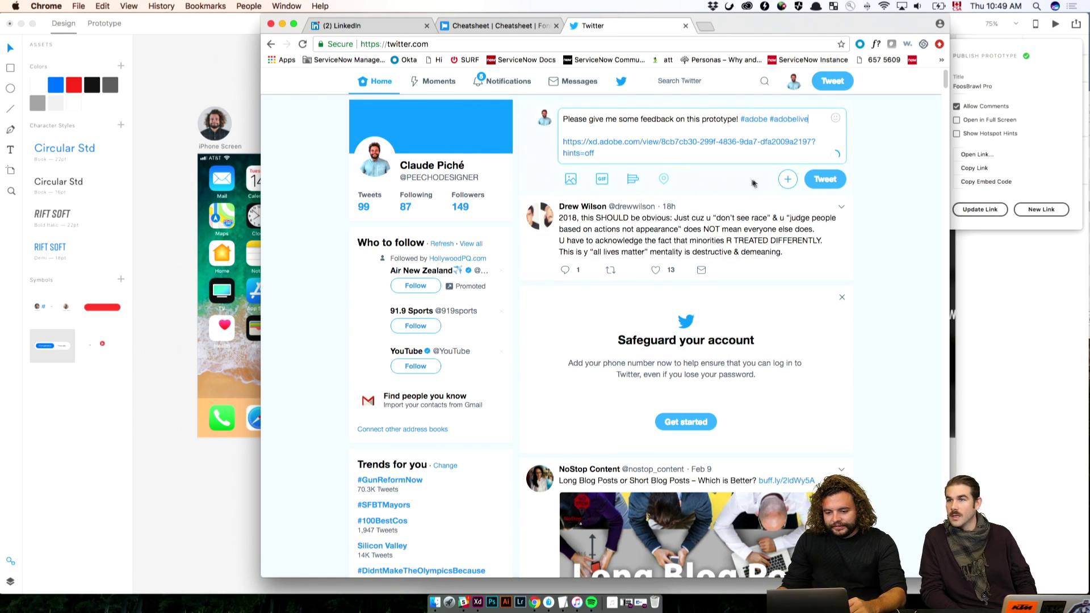
pyautogui.click(829, 188)
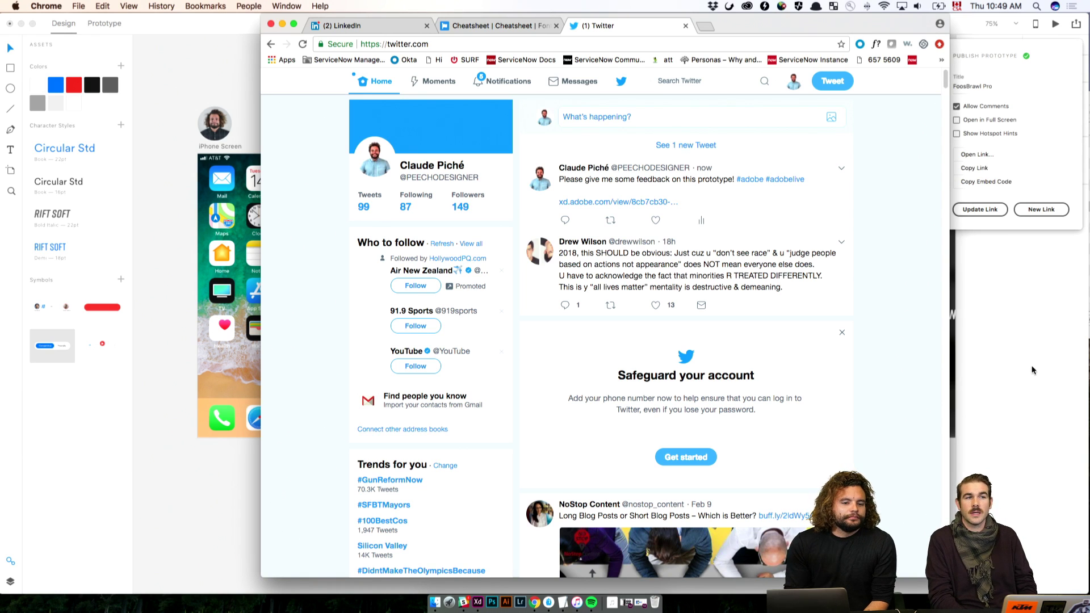
# Step: Return to Adobe XD and look over the brief, features, sketched flows and screen artboards at 25% zoom
pyautogui.click(1032, 370)
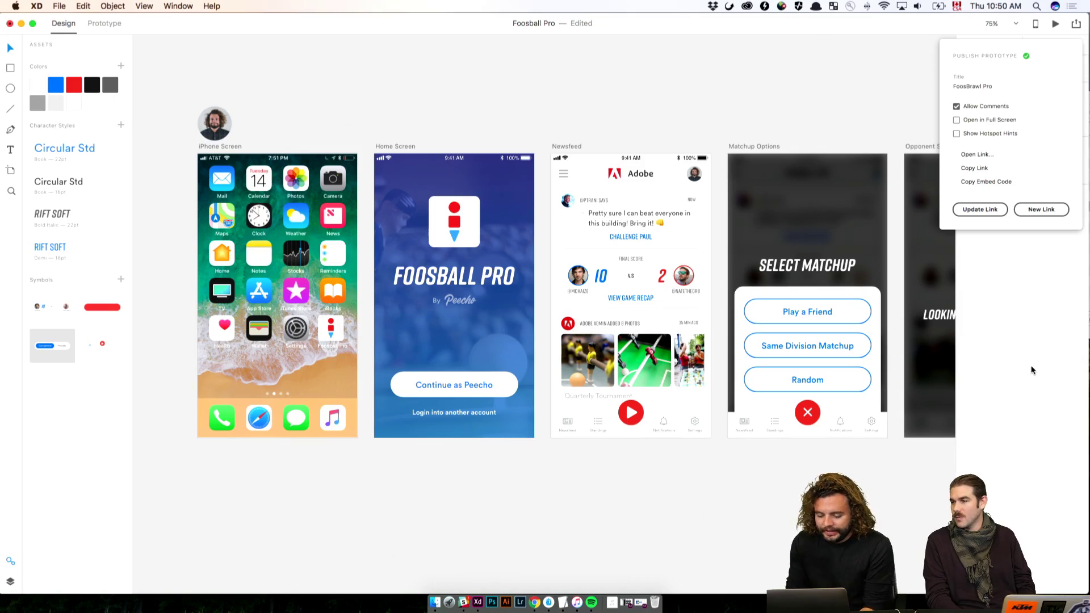
pyautogui.press('super+minus')
pyautogui.press('super+minus')
pyautogui.press('super+minus')
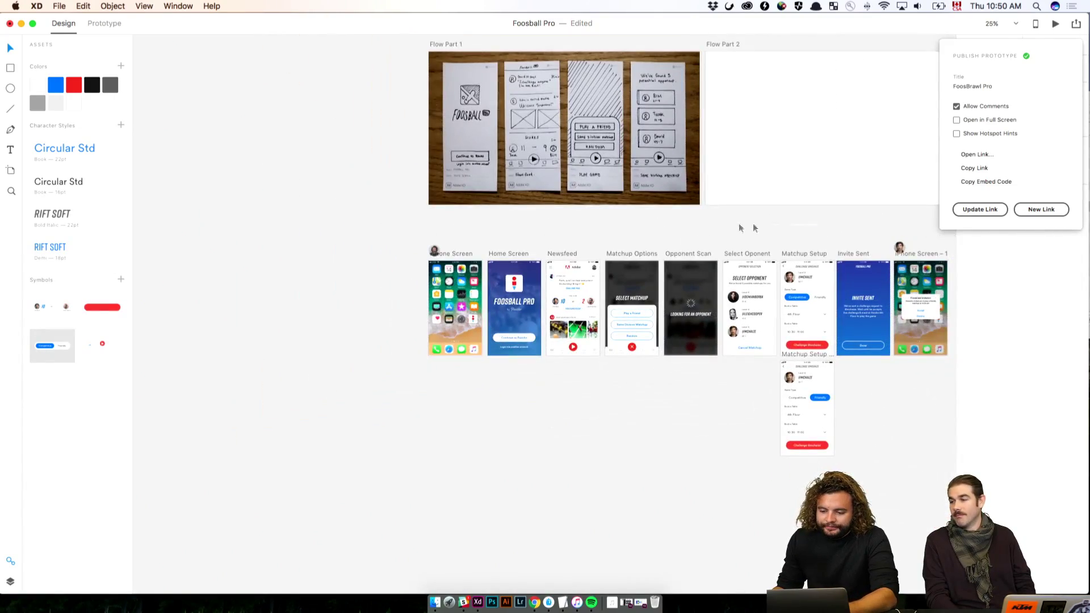
pyautogui.click(580, 218)
pyautogui.moveTo(681, 224); pyautogui.dragTo(390, 219)
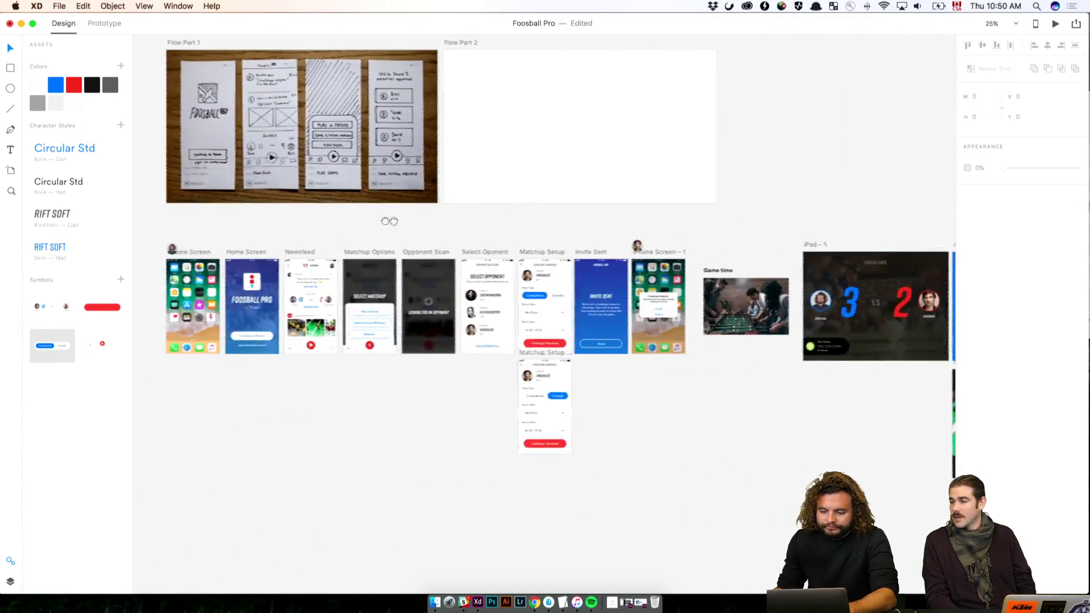
pyautogui.moveTo(732, 216); pyautogui.dragTo(355, 204)
pyautogui.moveTo(669, 170)
pyautogui.mouseDown()
pyautogui.moveTo(516, 280)
pyautogui.moveTo(630, 290)
pyautogui.moveTo(733, 392)
pyautogui.mouseUp()
pyautogui.moveTo(655, 382); pyautogui.dragTo(875, 361)
pyautogui.moveTo(673, 406); pyautogui.dragTo(459, 339)
pyautogui.moveTo(795, 310)
pyautogui.mouseDown()
pyautogui.moveTo(232, 278)
pyautogui.moveTo(268, 299)
pyautogui.moveTo(597, 310)
pyautogui.moveTo(515, 324)
pyautogui.mouseUp()
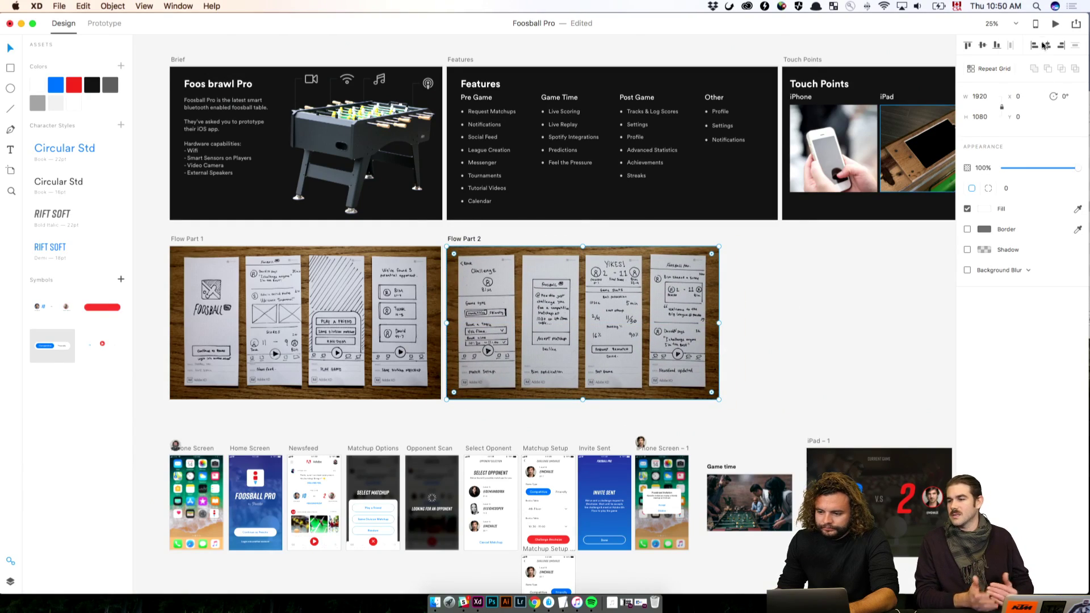
pyautogui.click(944, 280)
pyautogui.moveTo(783, 356); pyautogui.dragTo(837, 352)
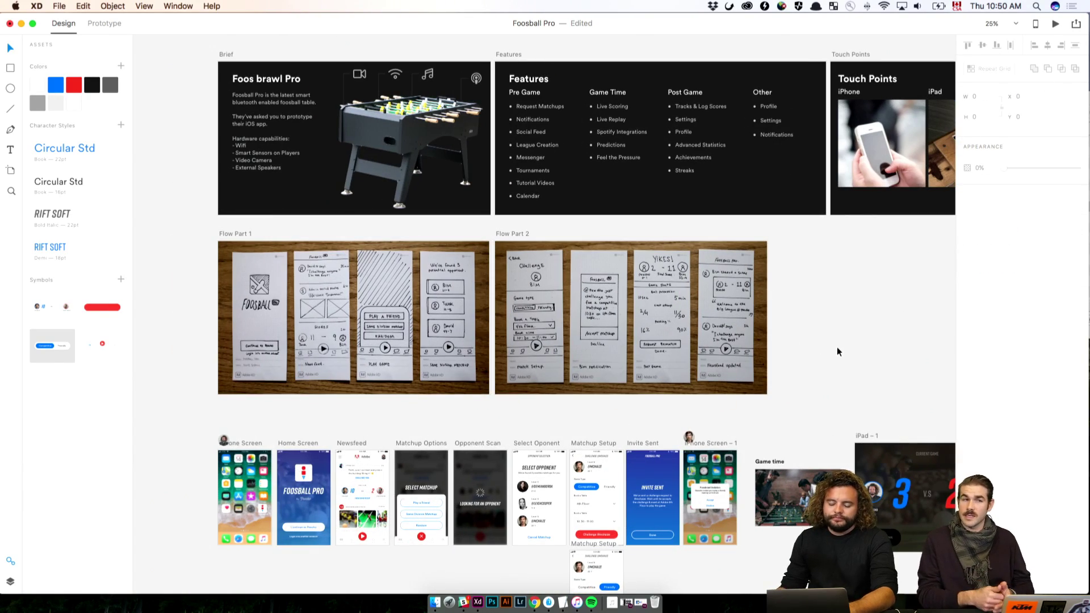